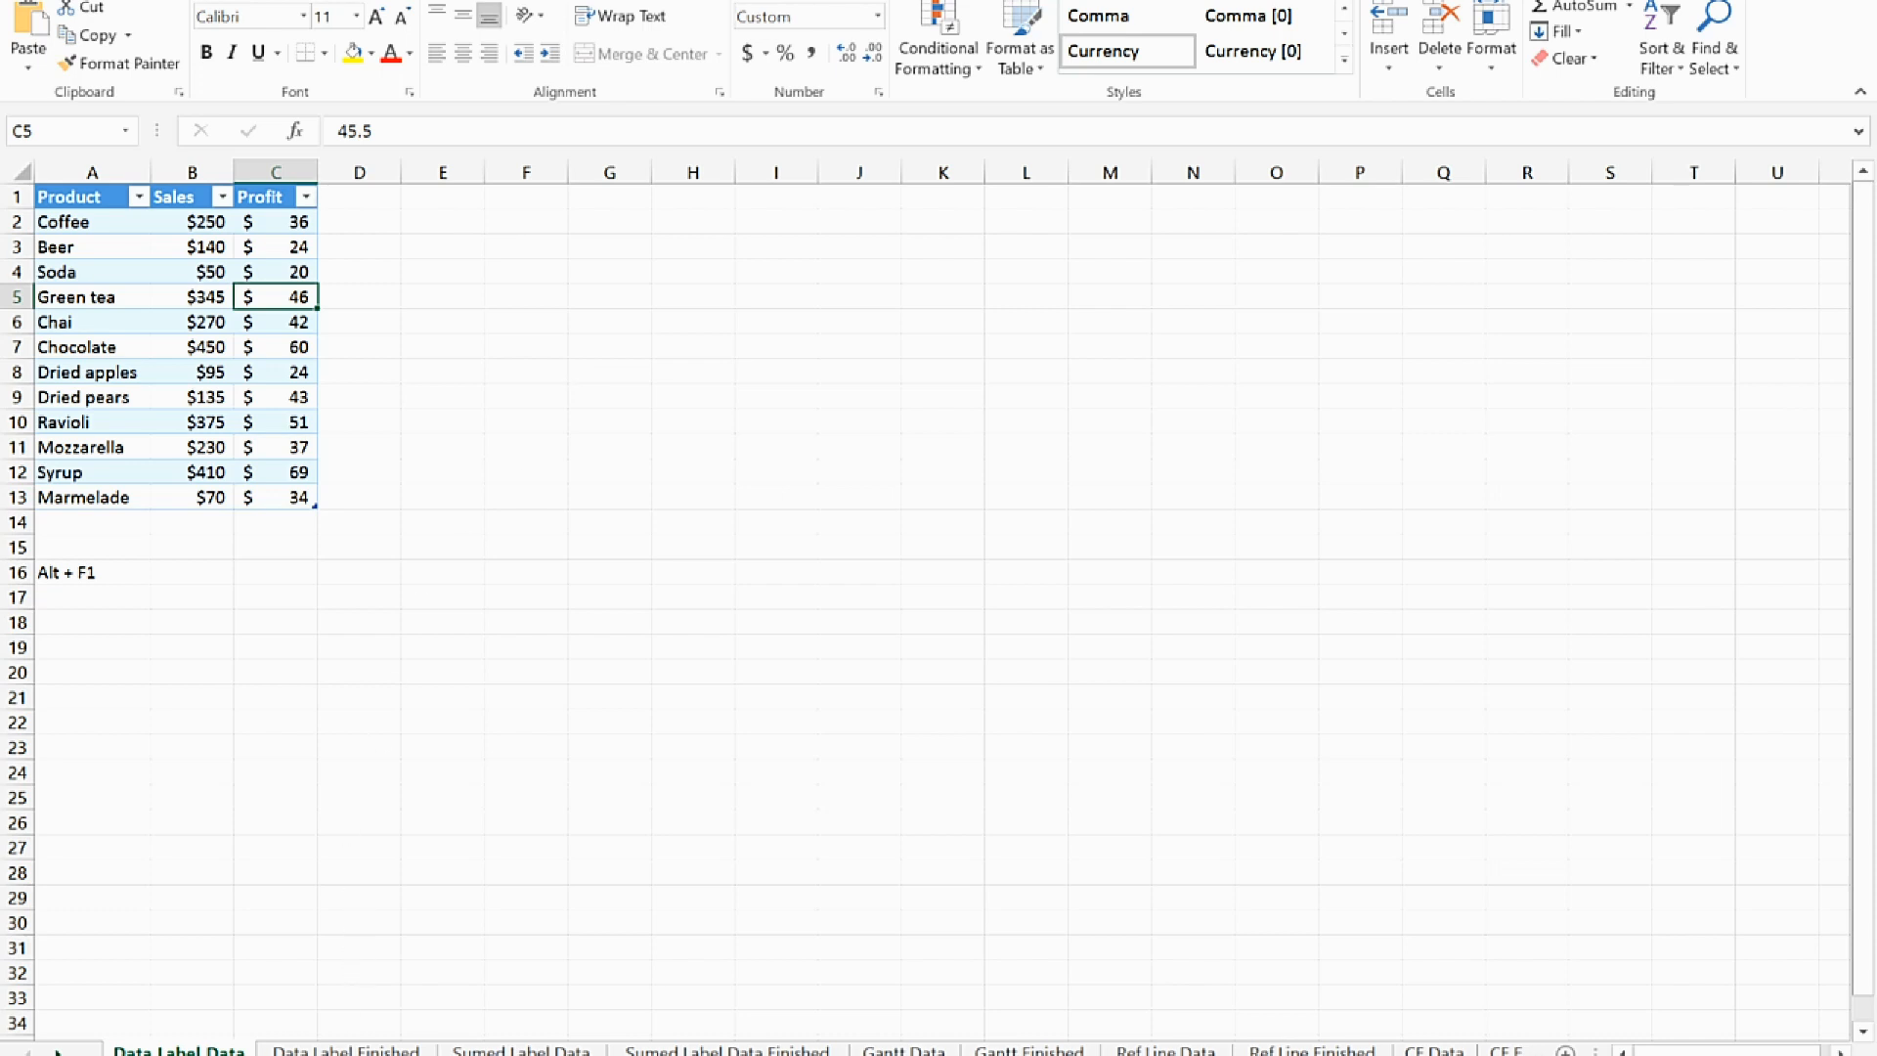
Examine the Best Product callout on the Data Label Finished sheet's column chart, and return to the Data Label Data sheet
click(346, 1049)
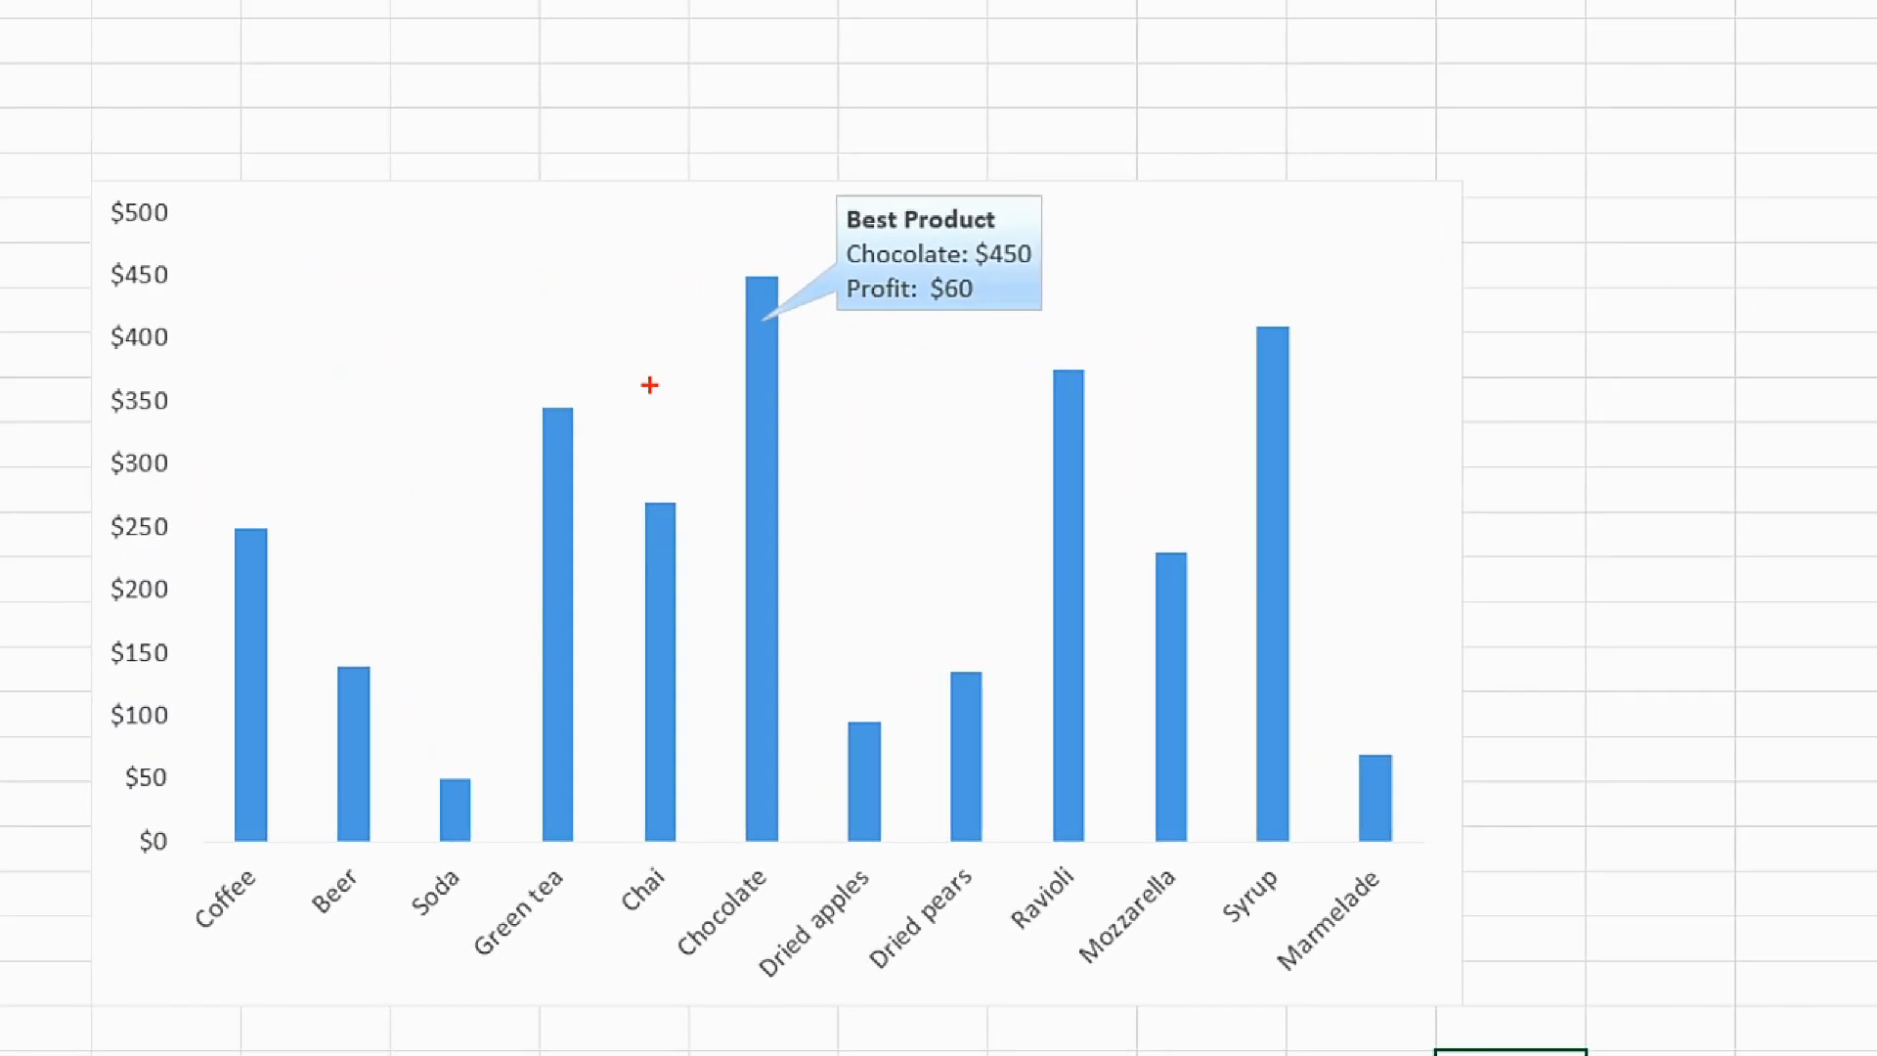
mouse_move(816, 217)
mouse_down()
mouse_move(865, 370)
mouse_move(1164, 220)
mouse_move(833, 143)
mouse_move(785, 250)
mouse_up()
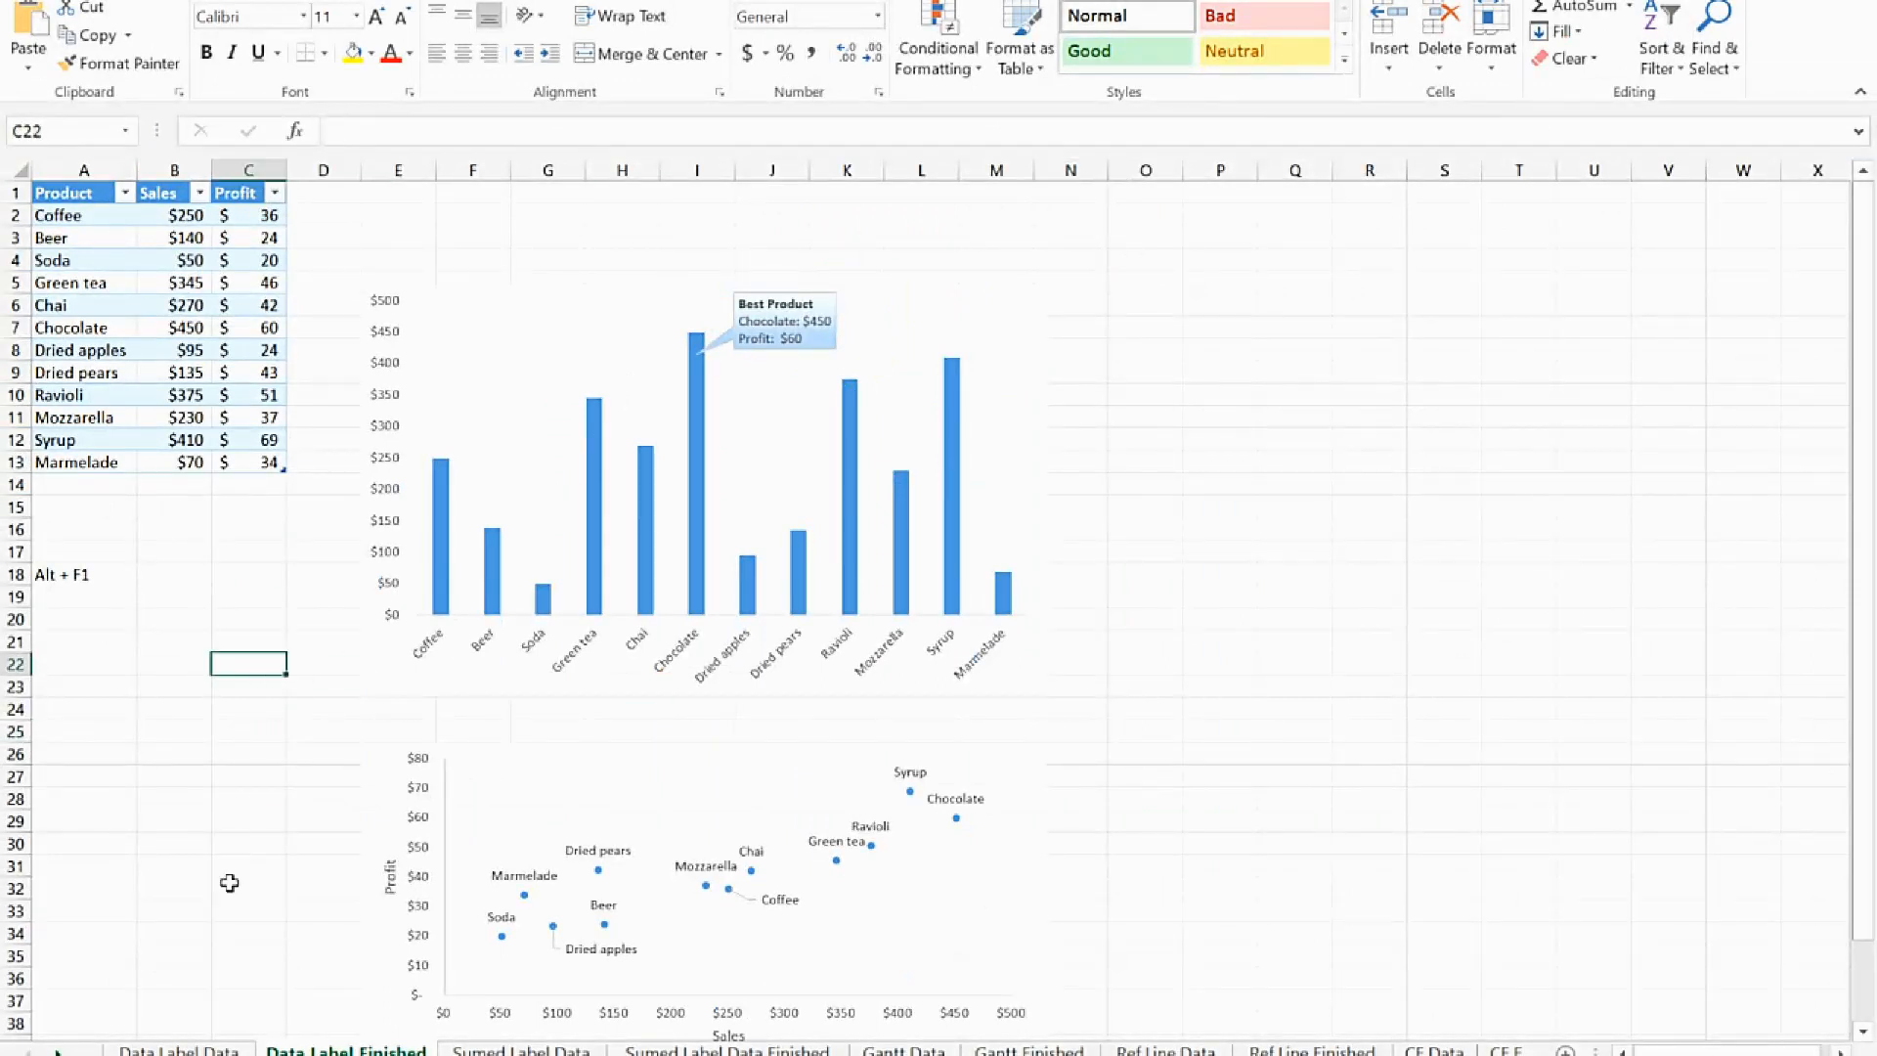
click(179, 1049)
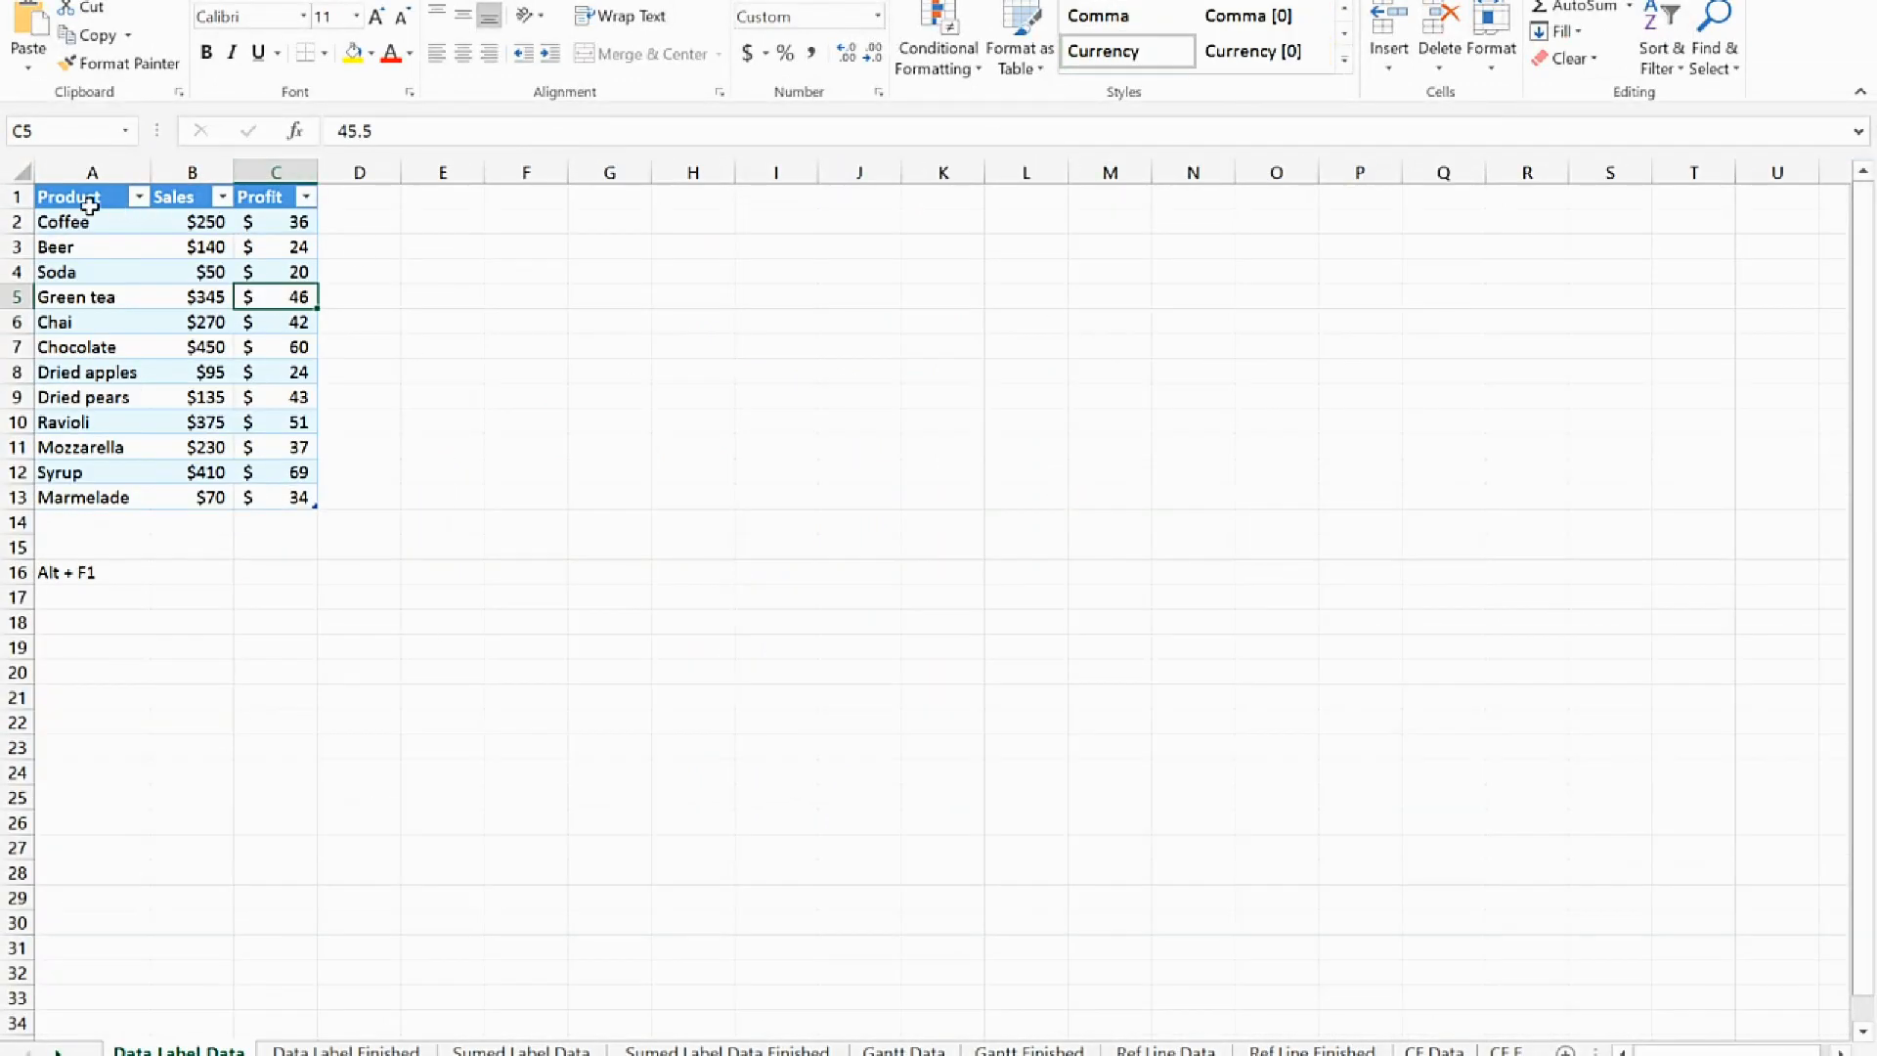
Insert a 2-D clustered column chart from the Product and Sales data in A1:B13
drag(88, 200, 206, 498)
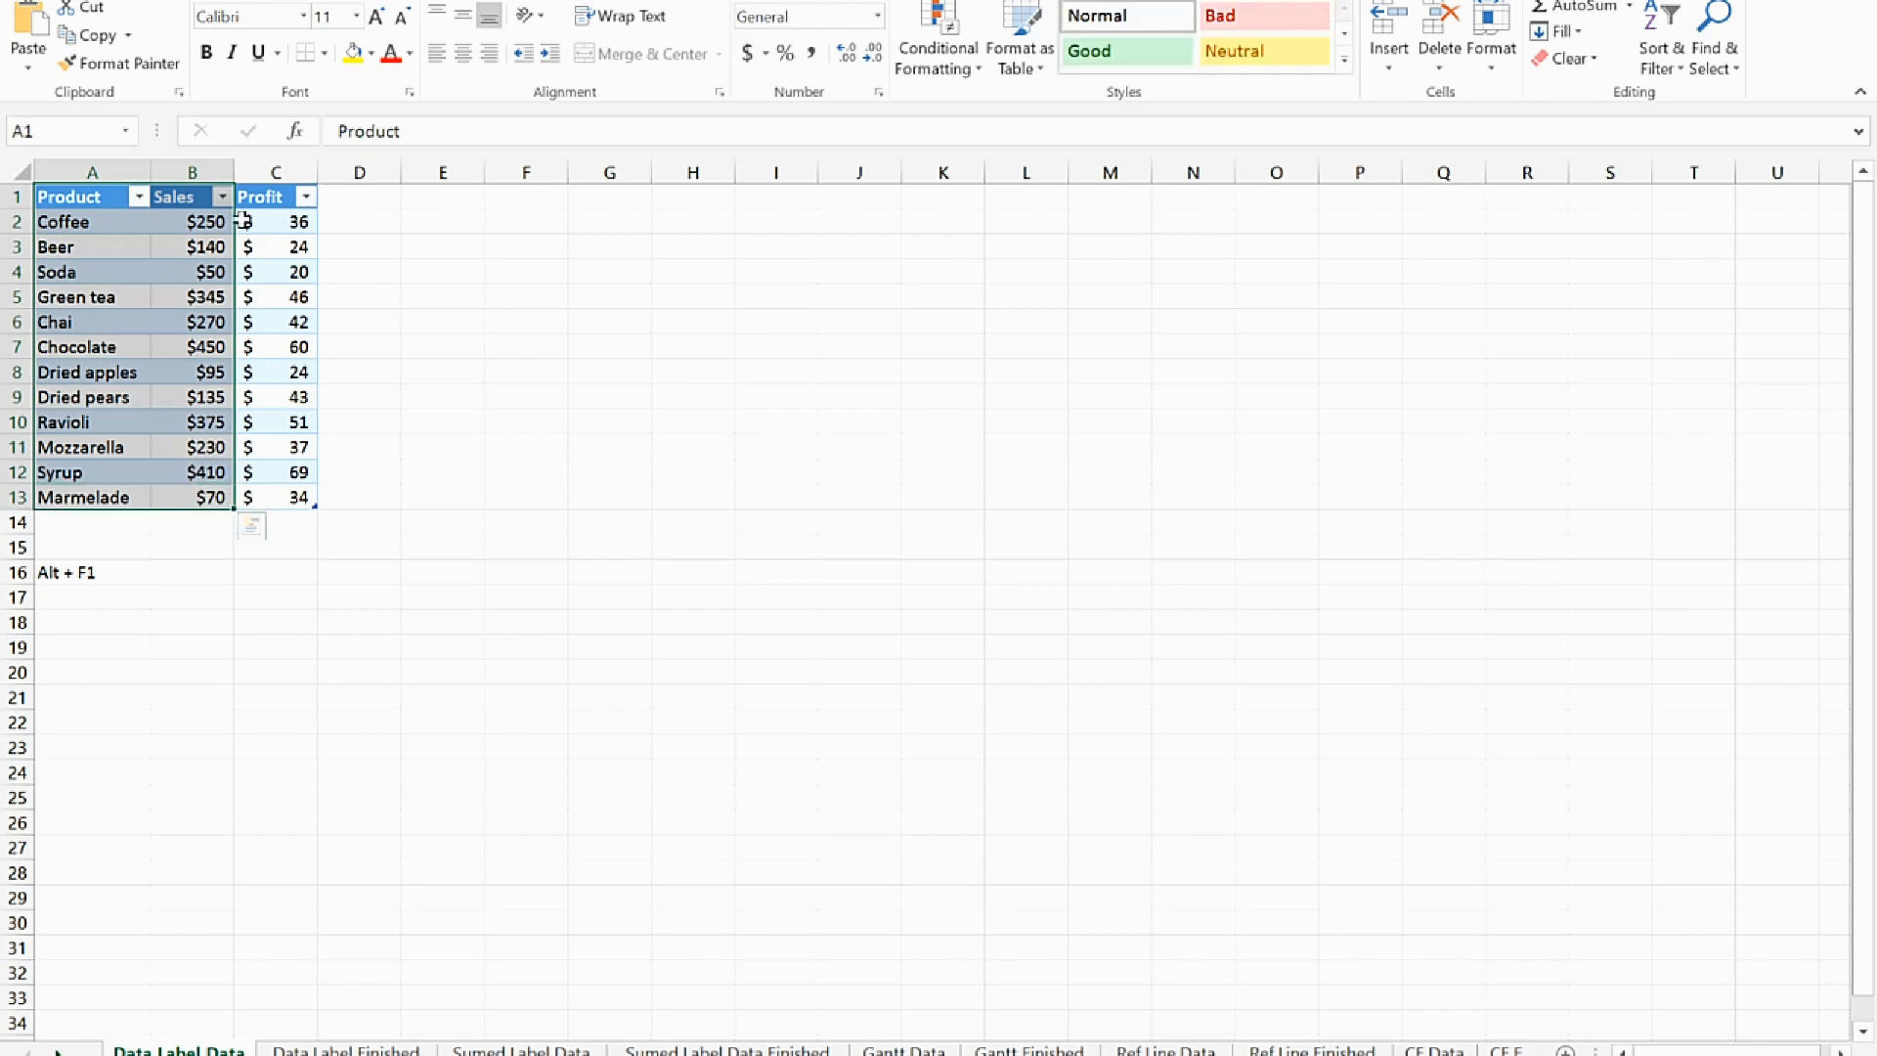
click(203, 3)
click(847, 6)
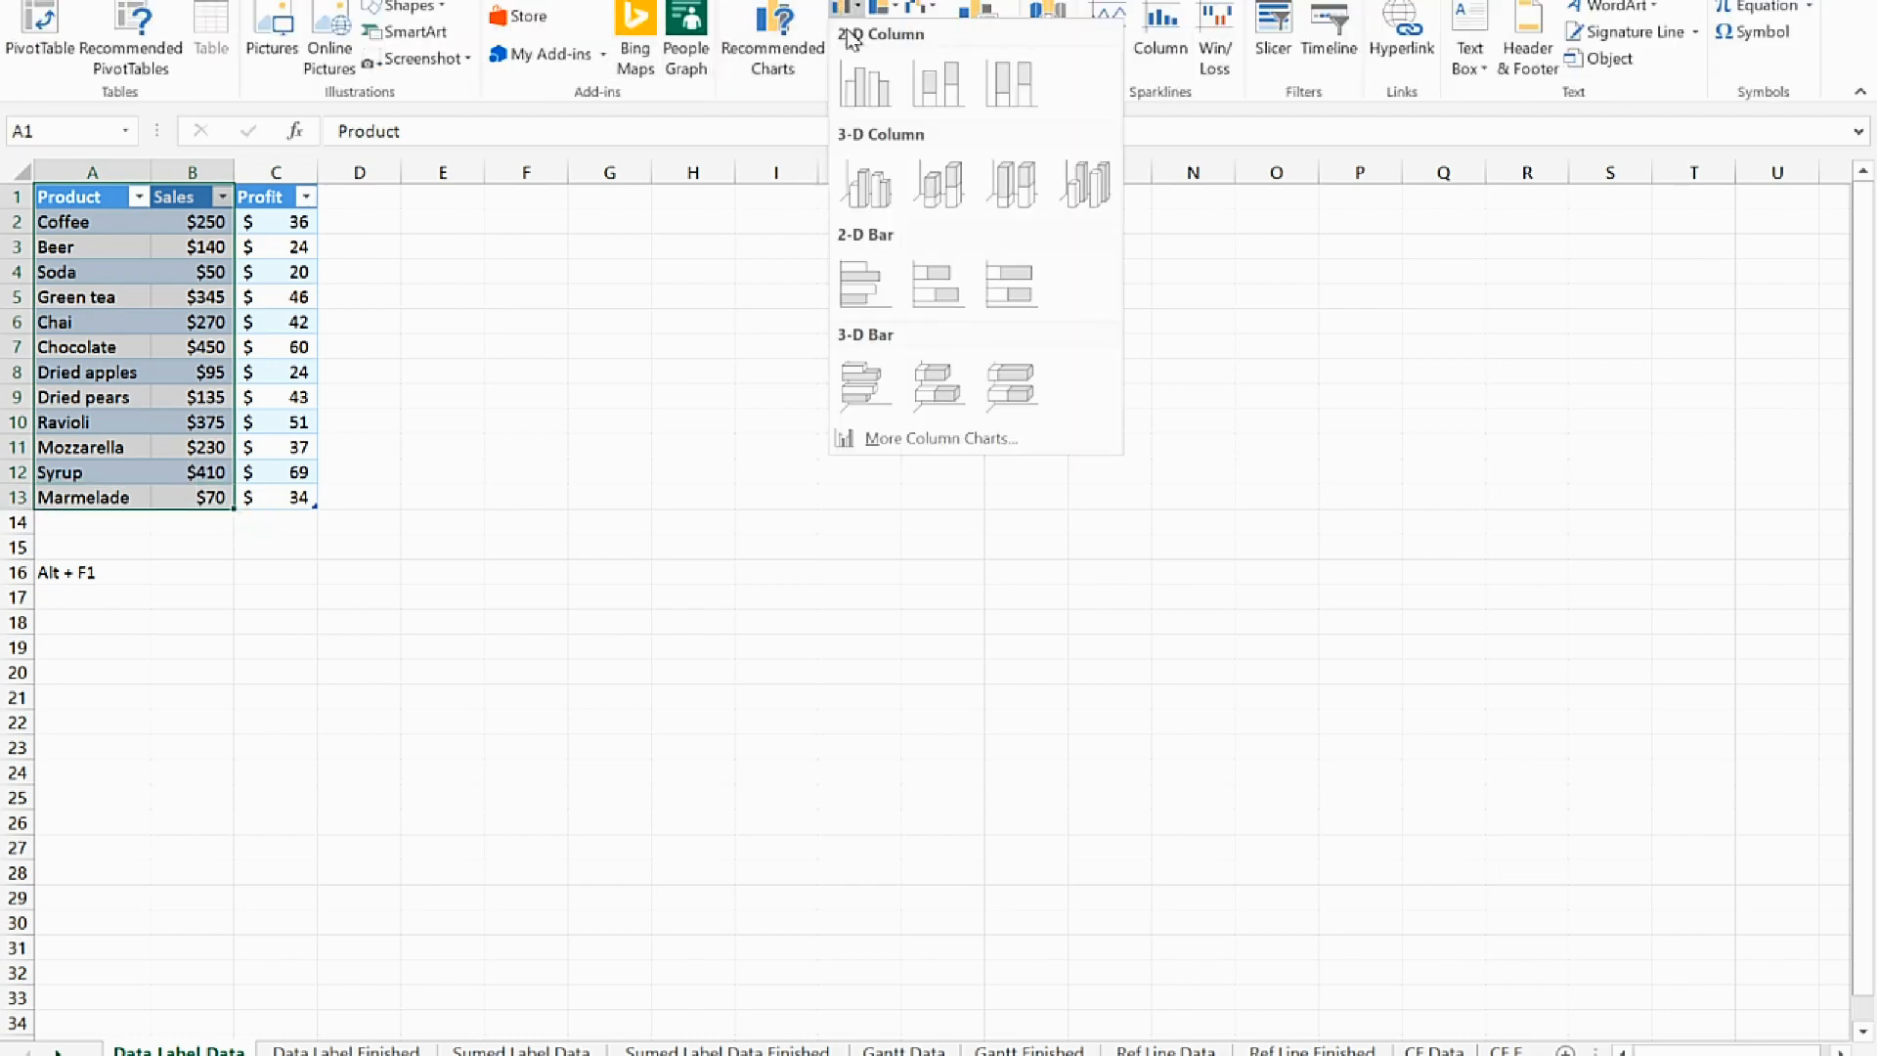
click(865, 84)
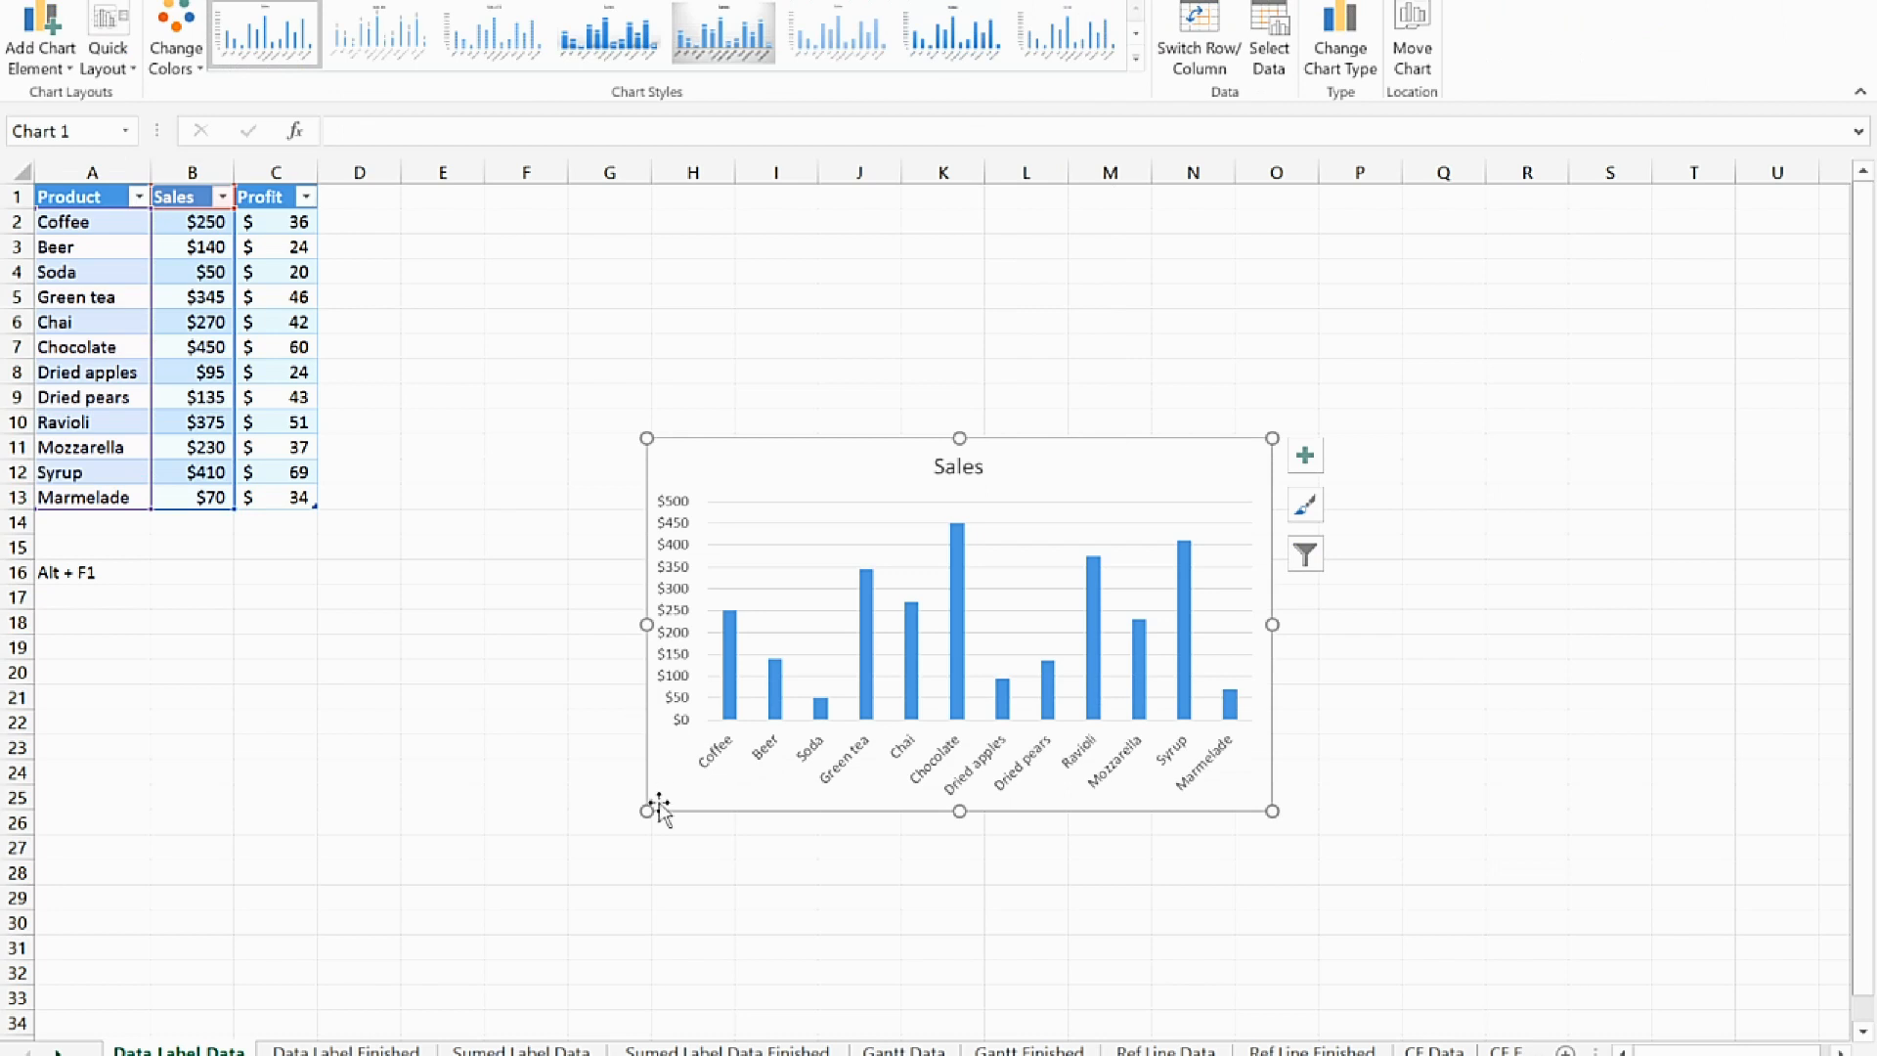
Enlarge the sales chart to span about columns D to P and rows 8 to 28, and delete its title
drag(642, 813, 328, 896)
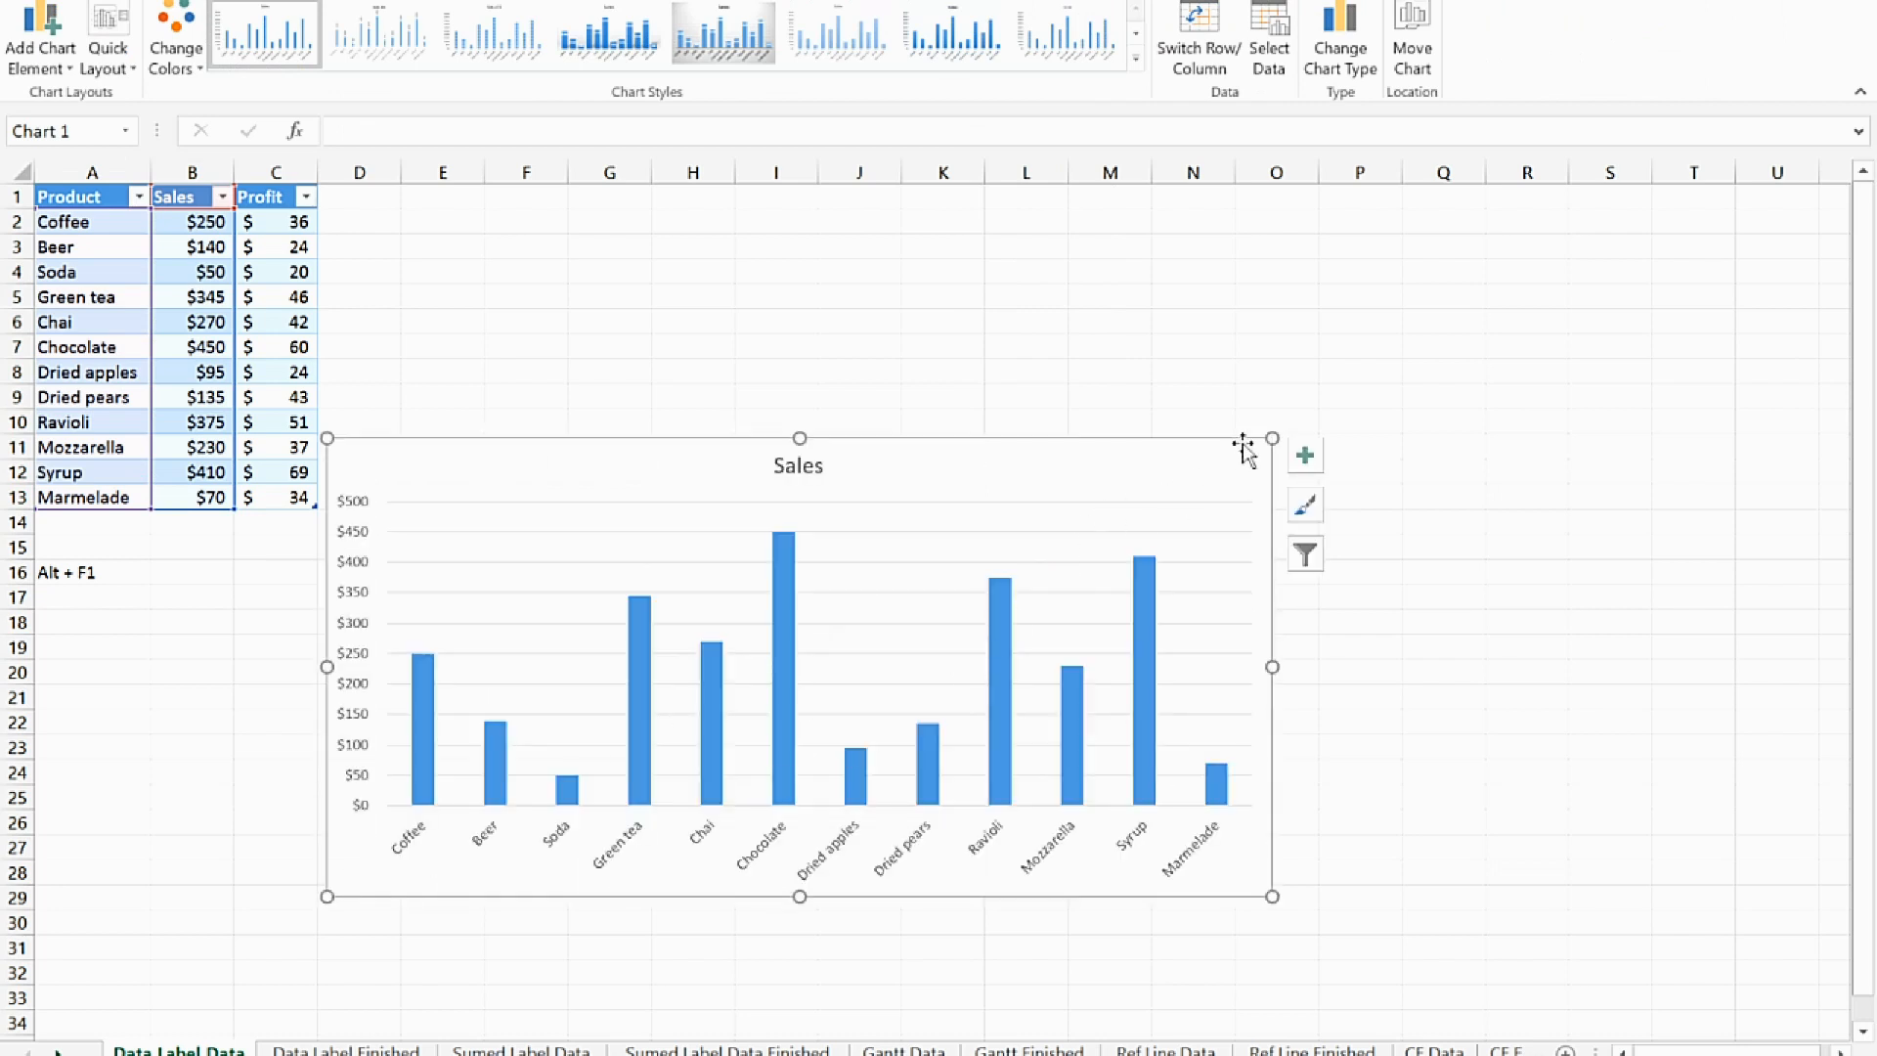
drag(1272, 438, 1380, 352)
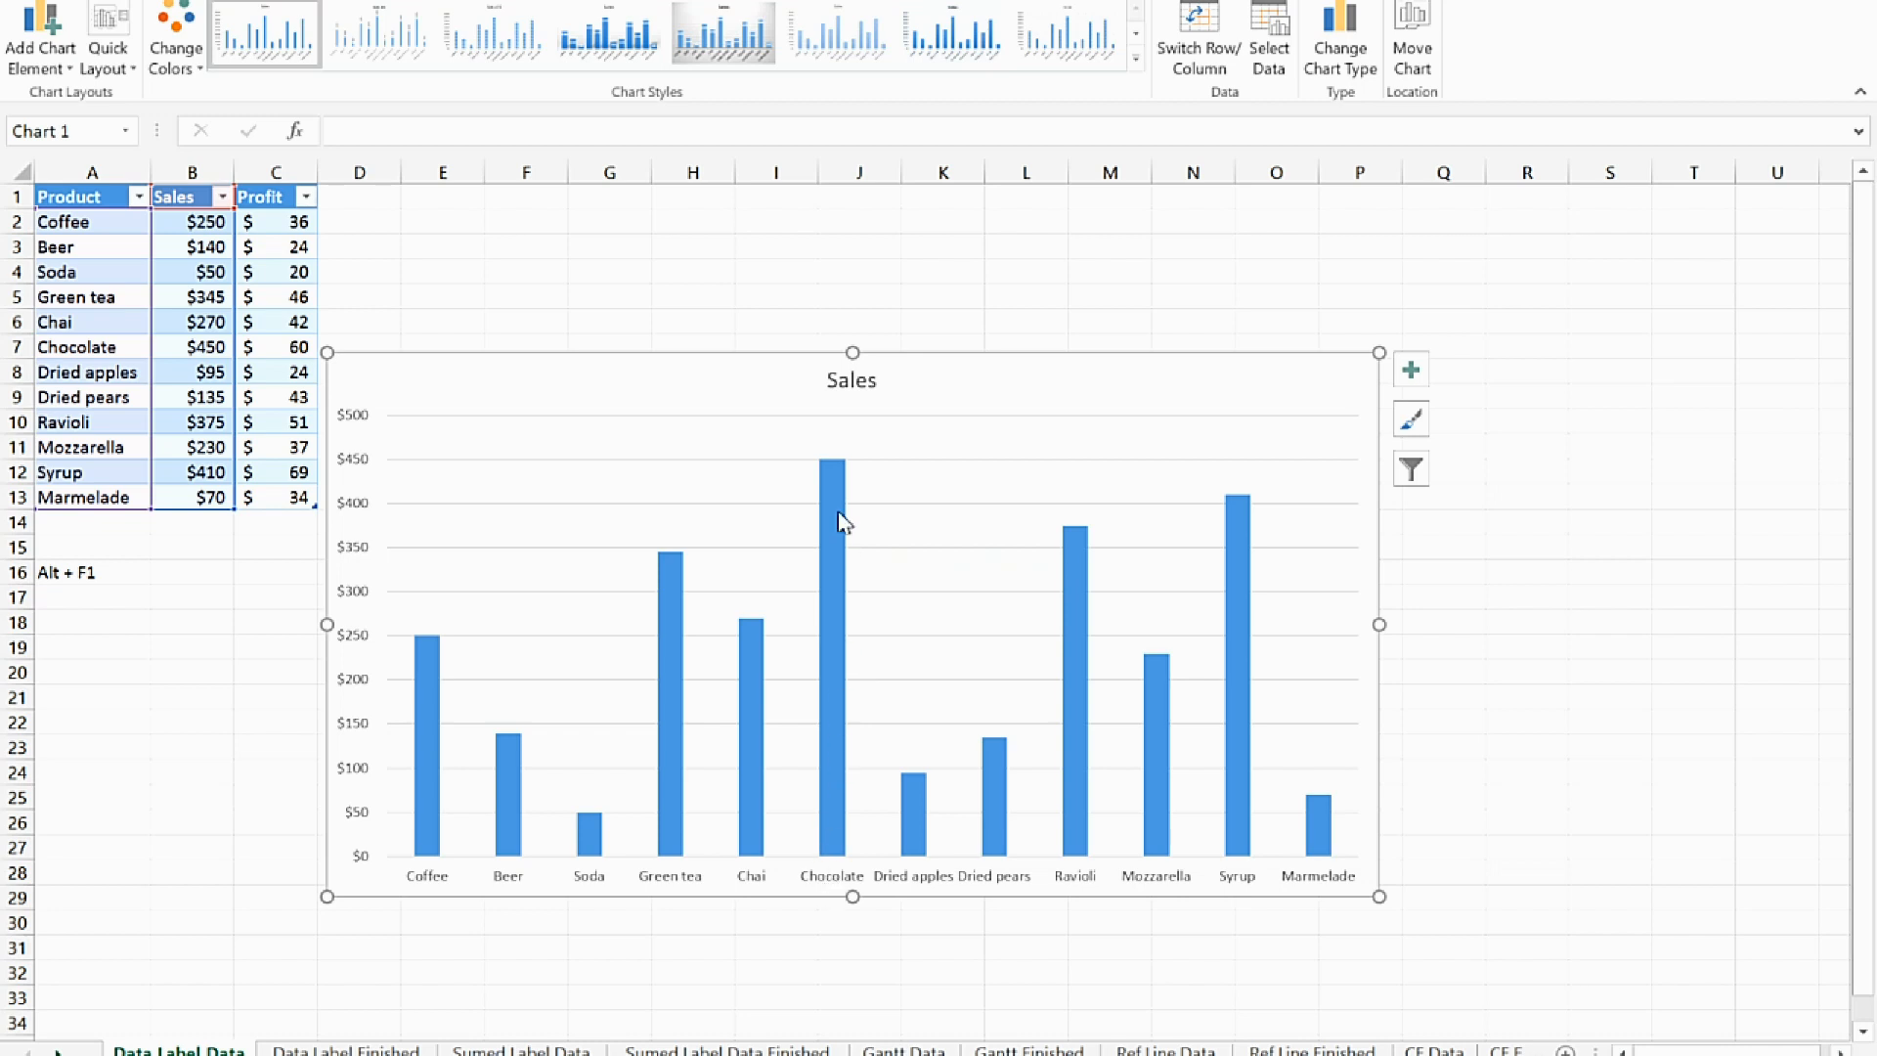
click(859, 387)
key(Delete)
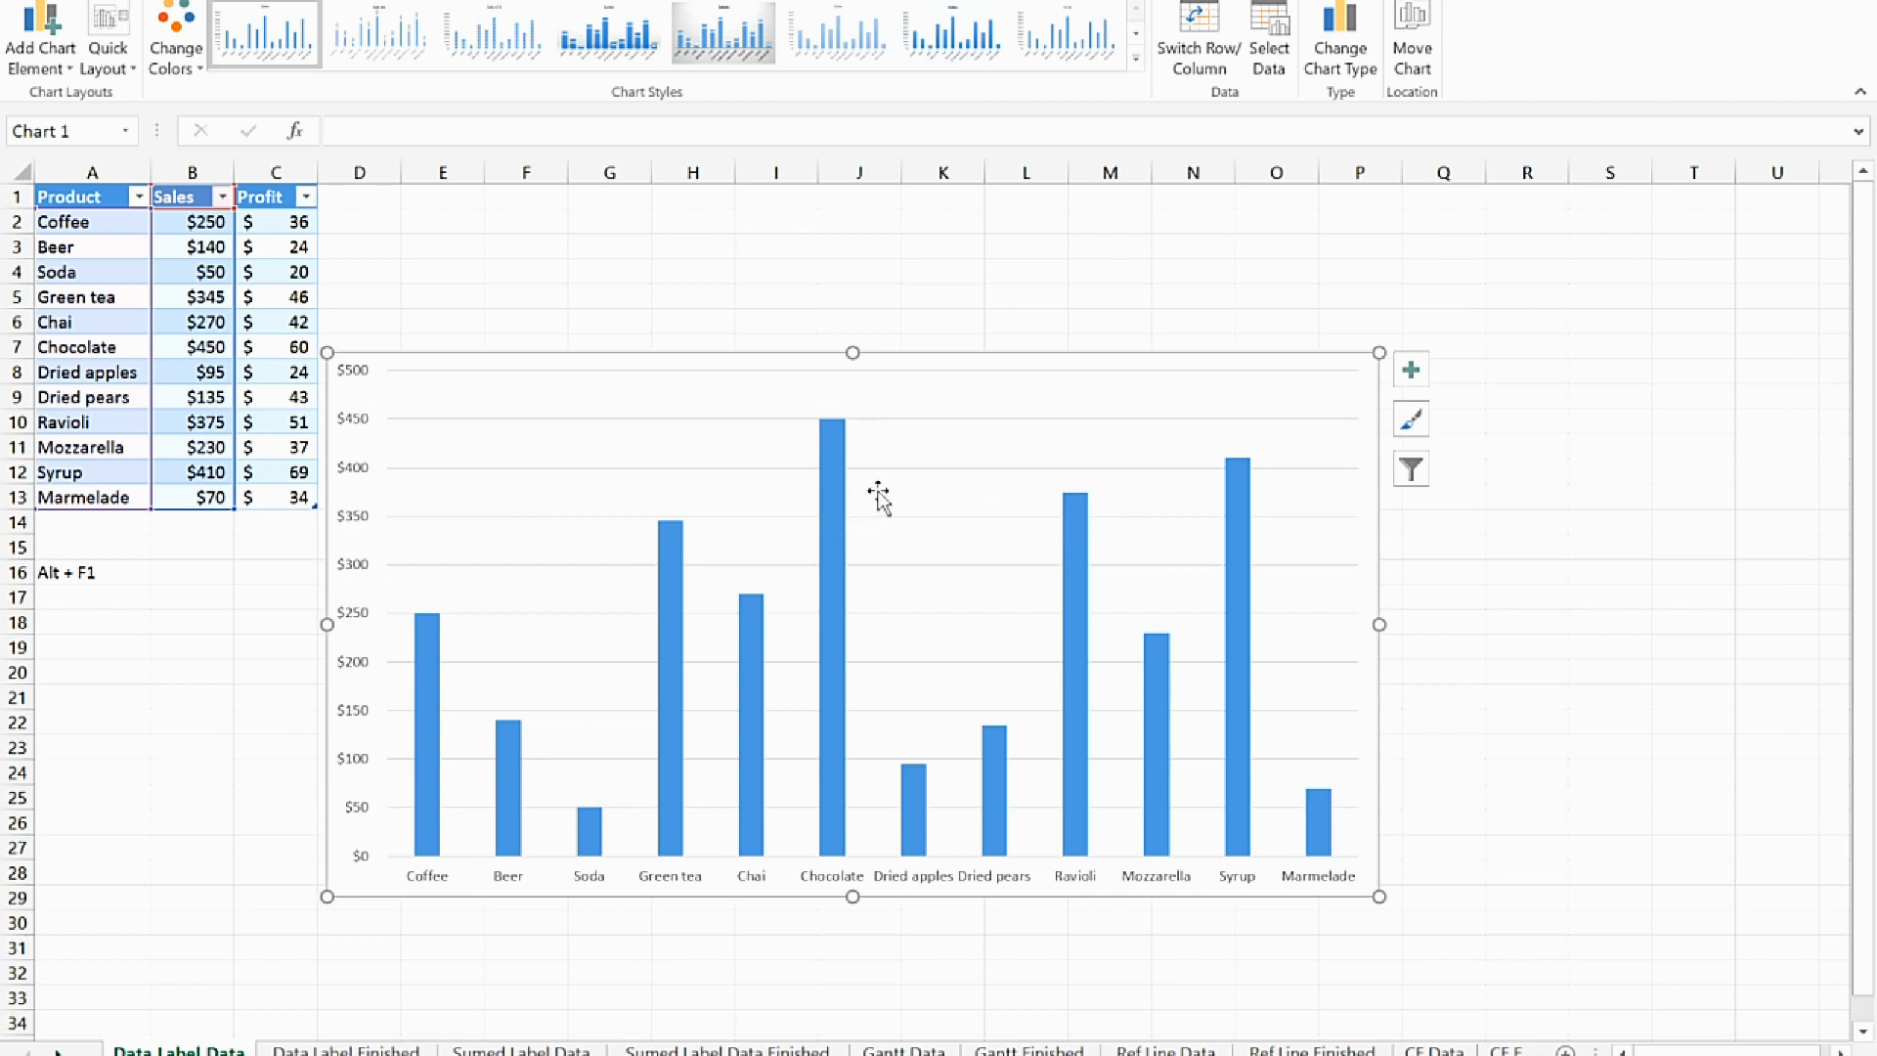
Add a data callout to only the Chocolate column of the chart
click(827, 487)
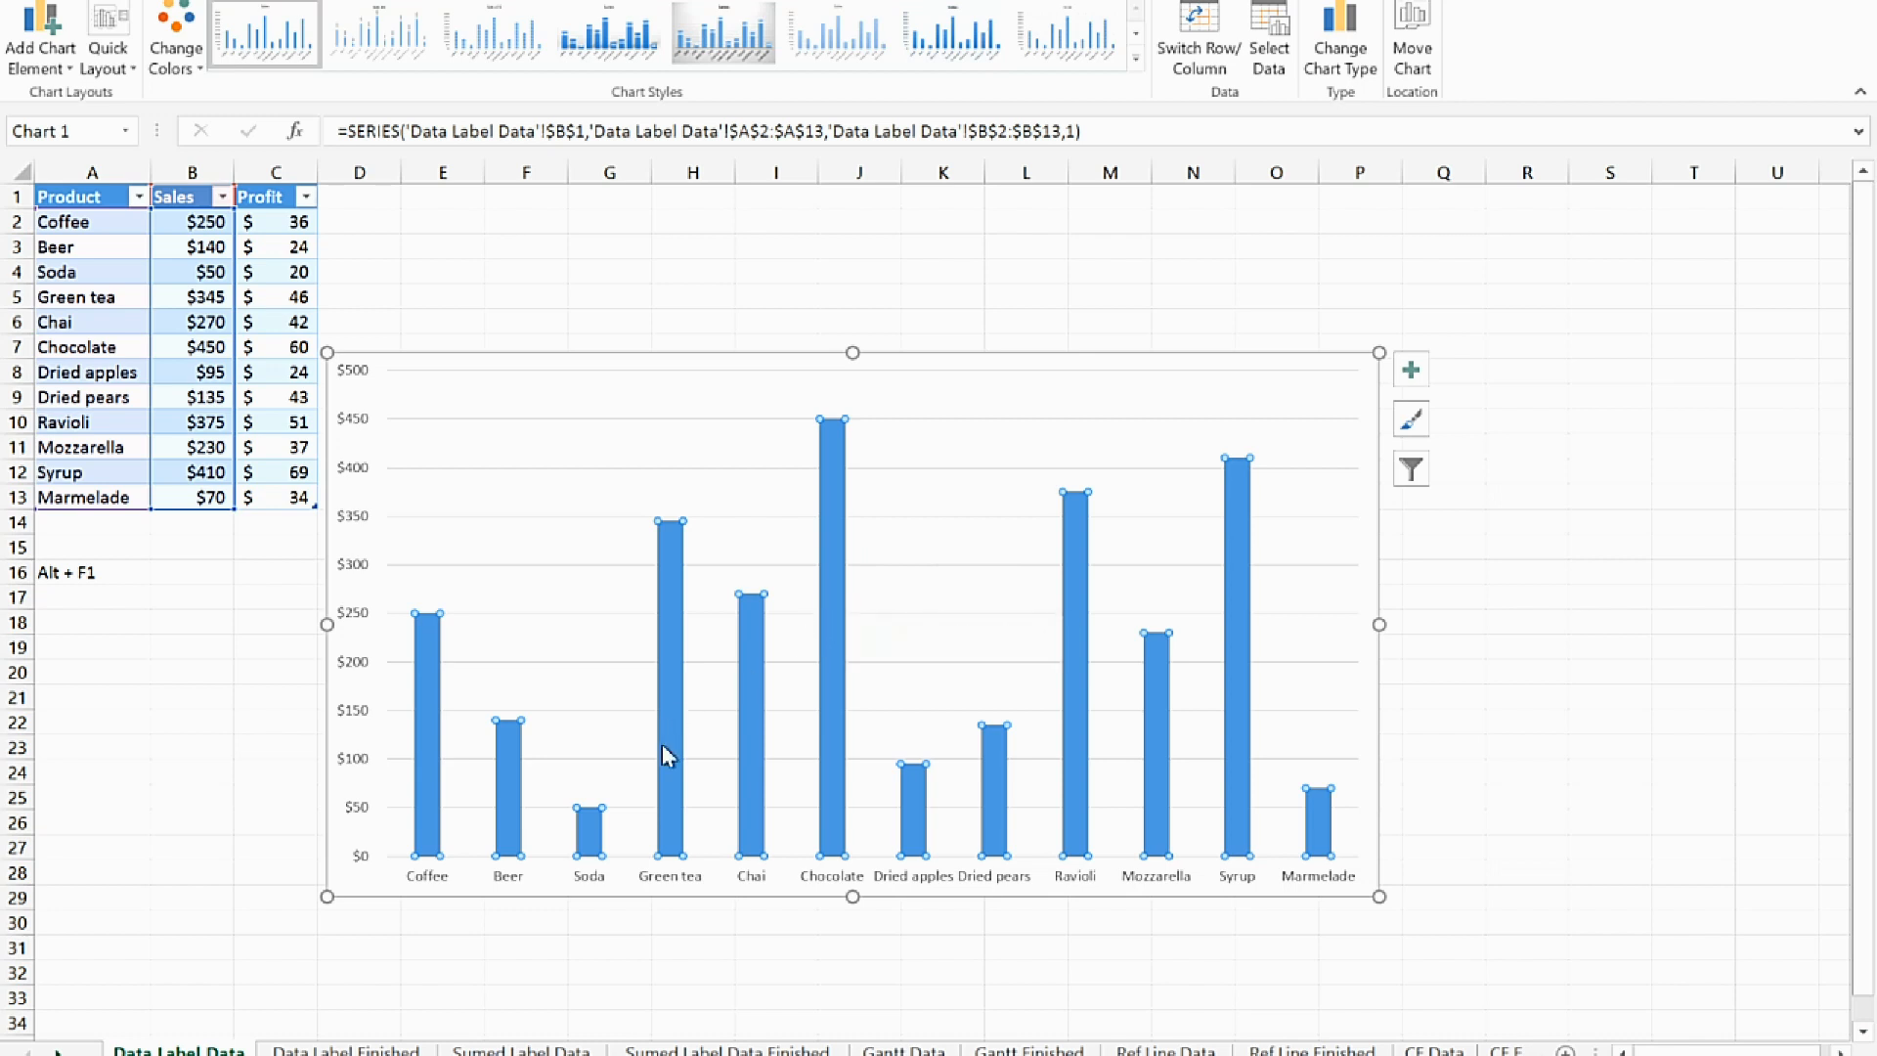
click(841, 467)
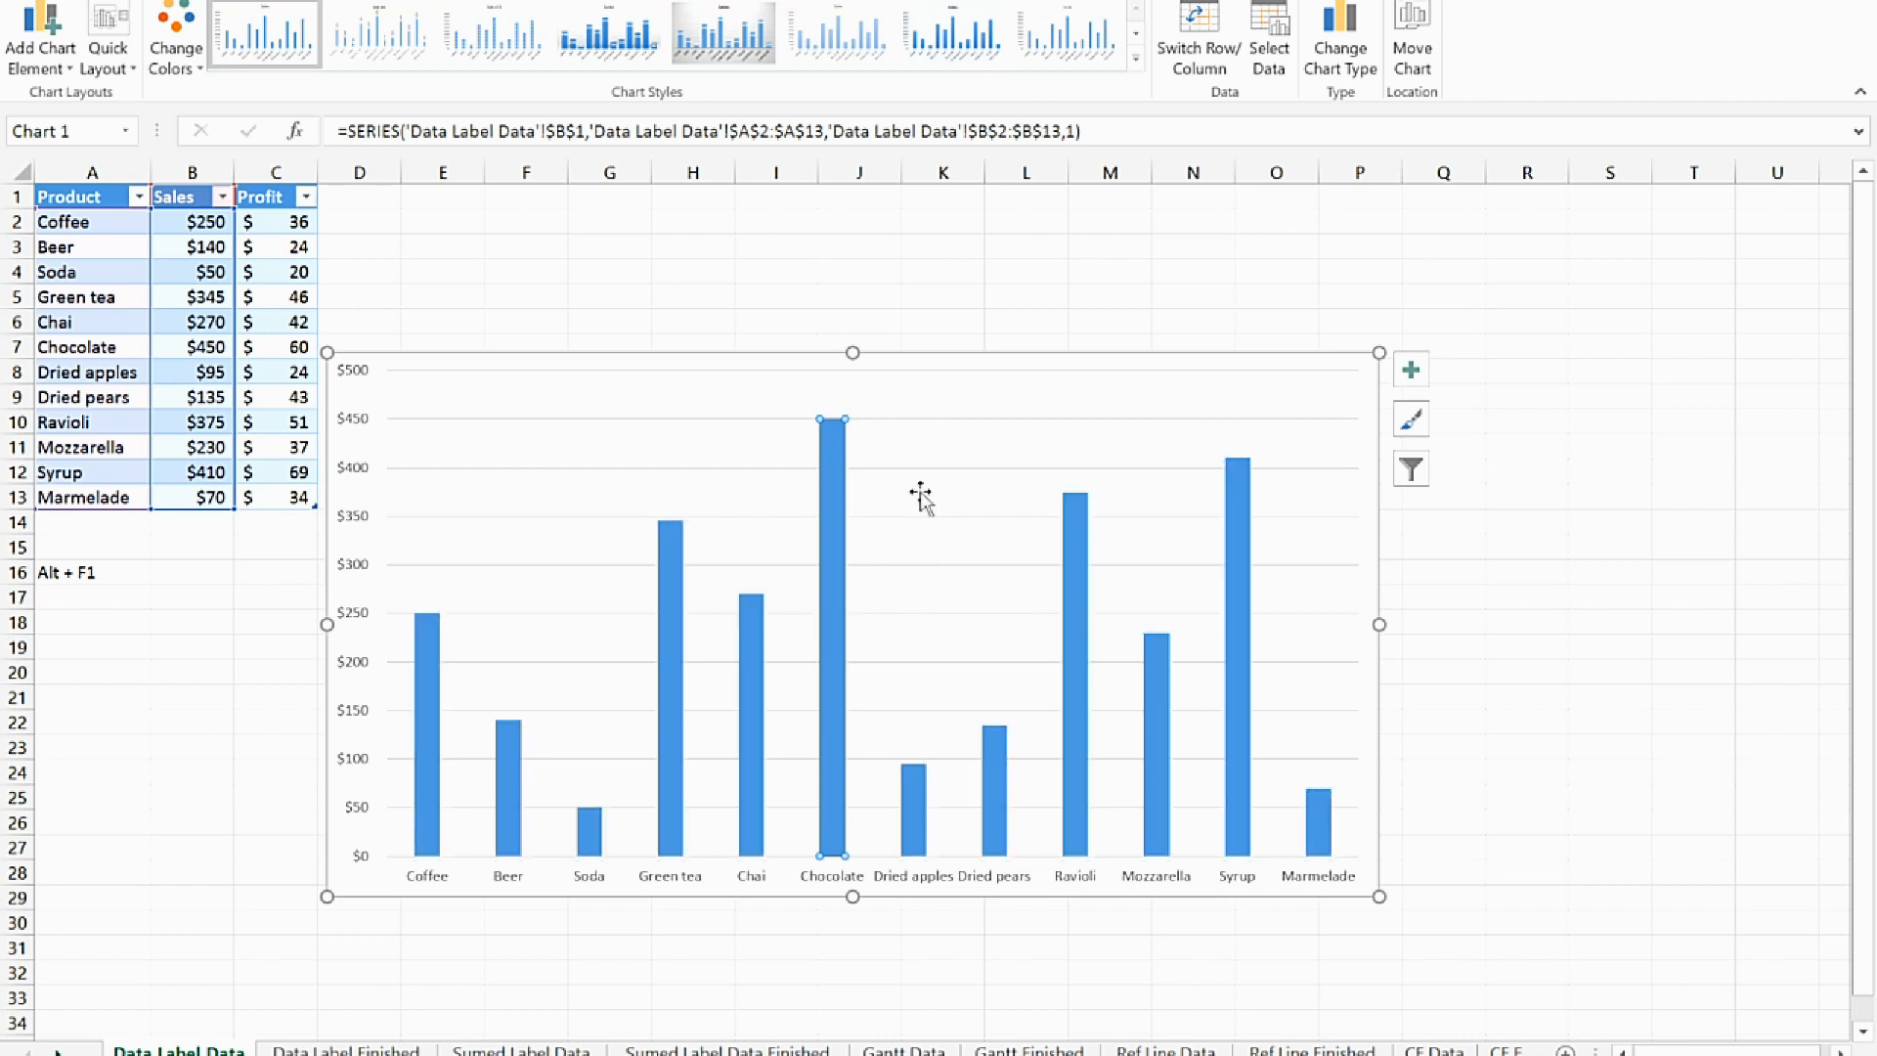
right_click(835, 450)
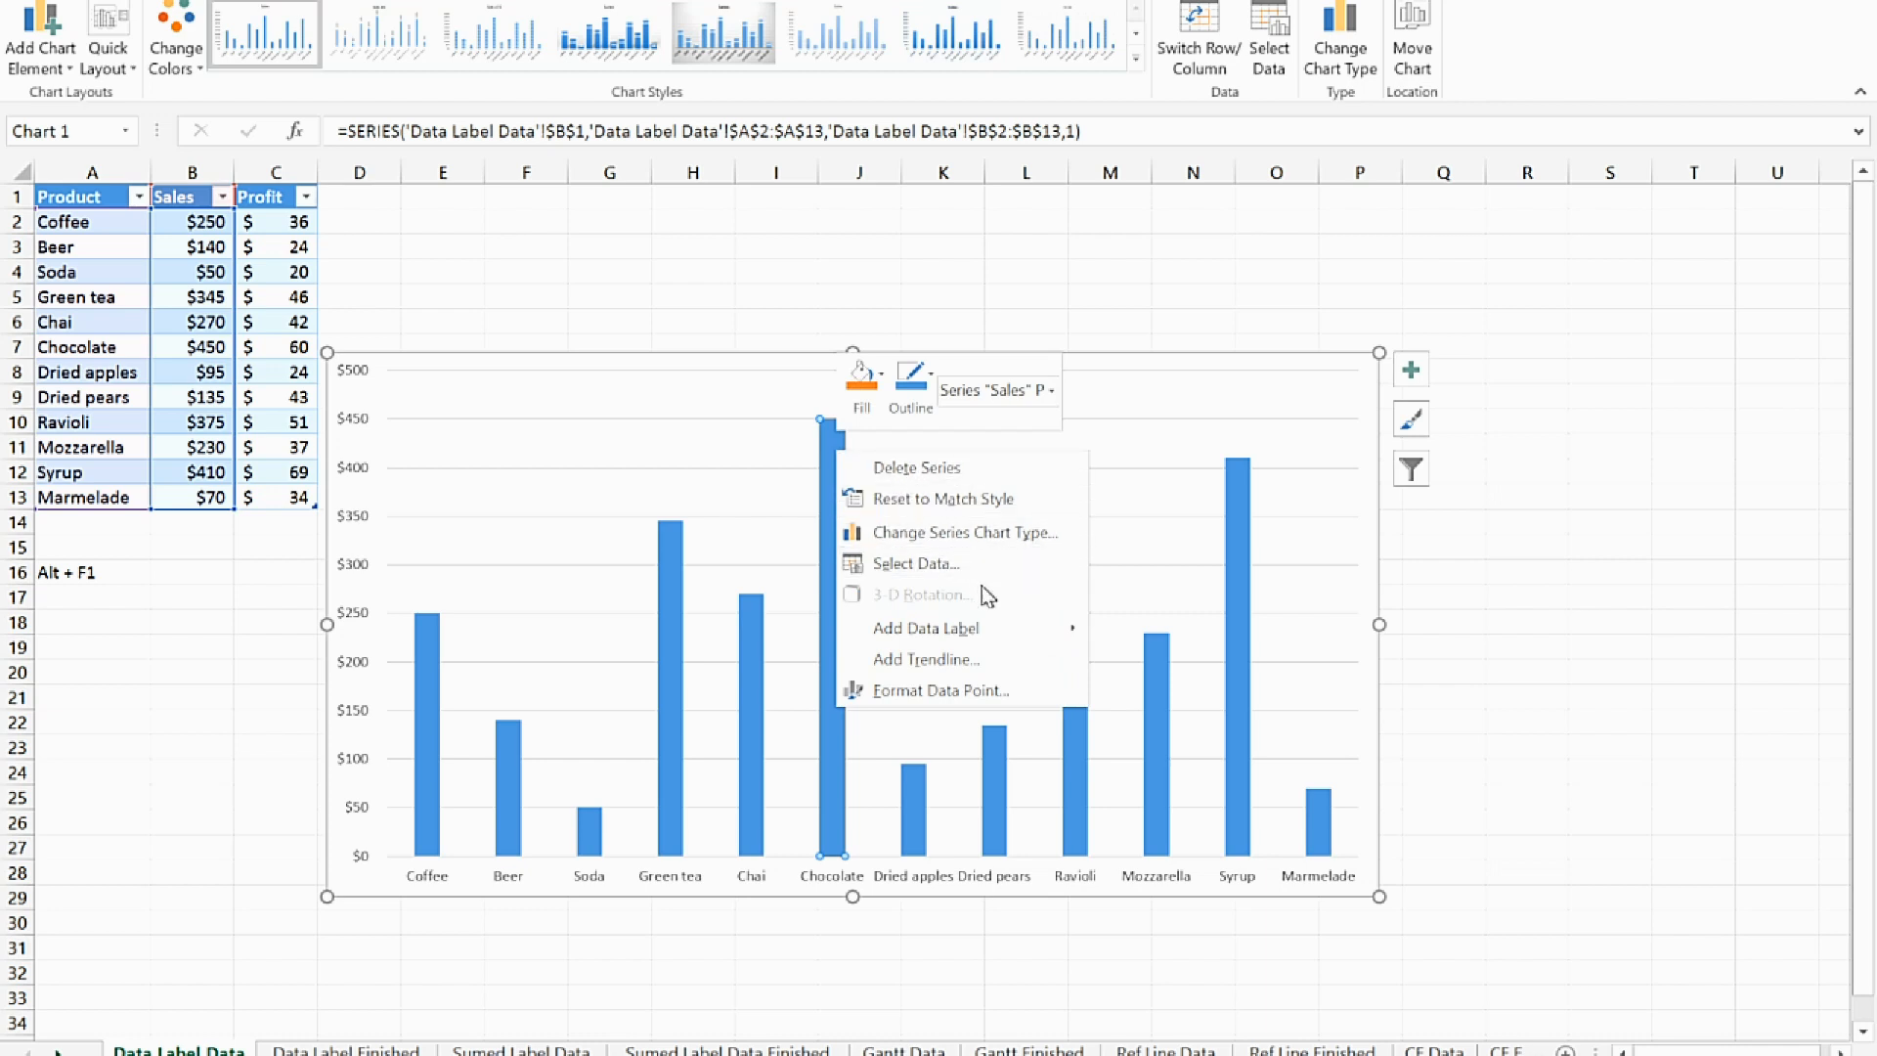
key(Escape)
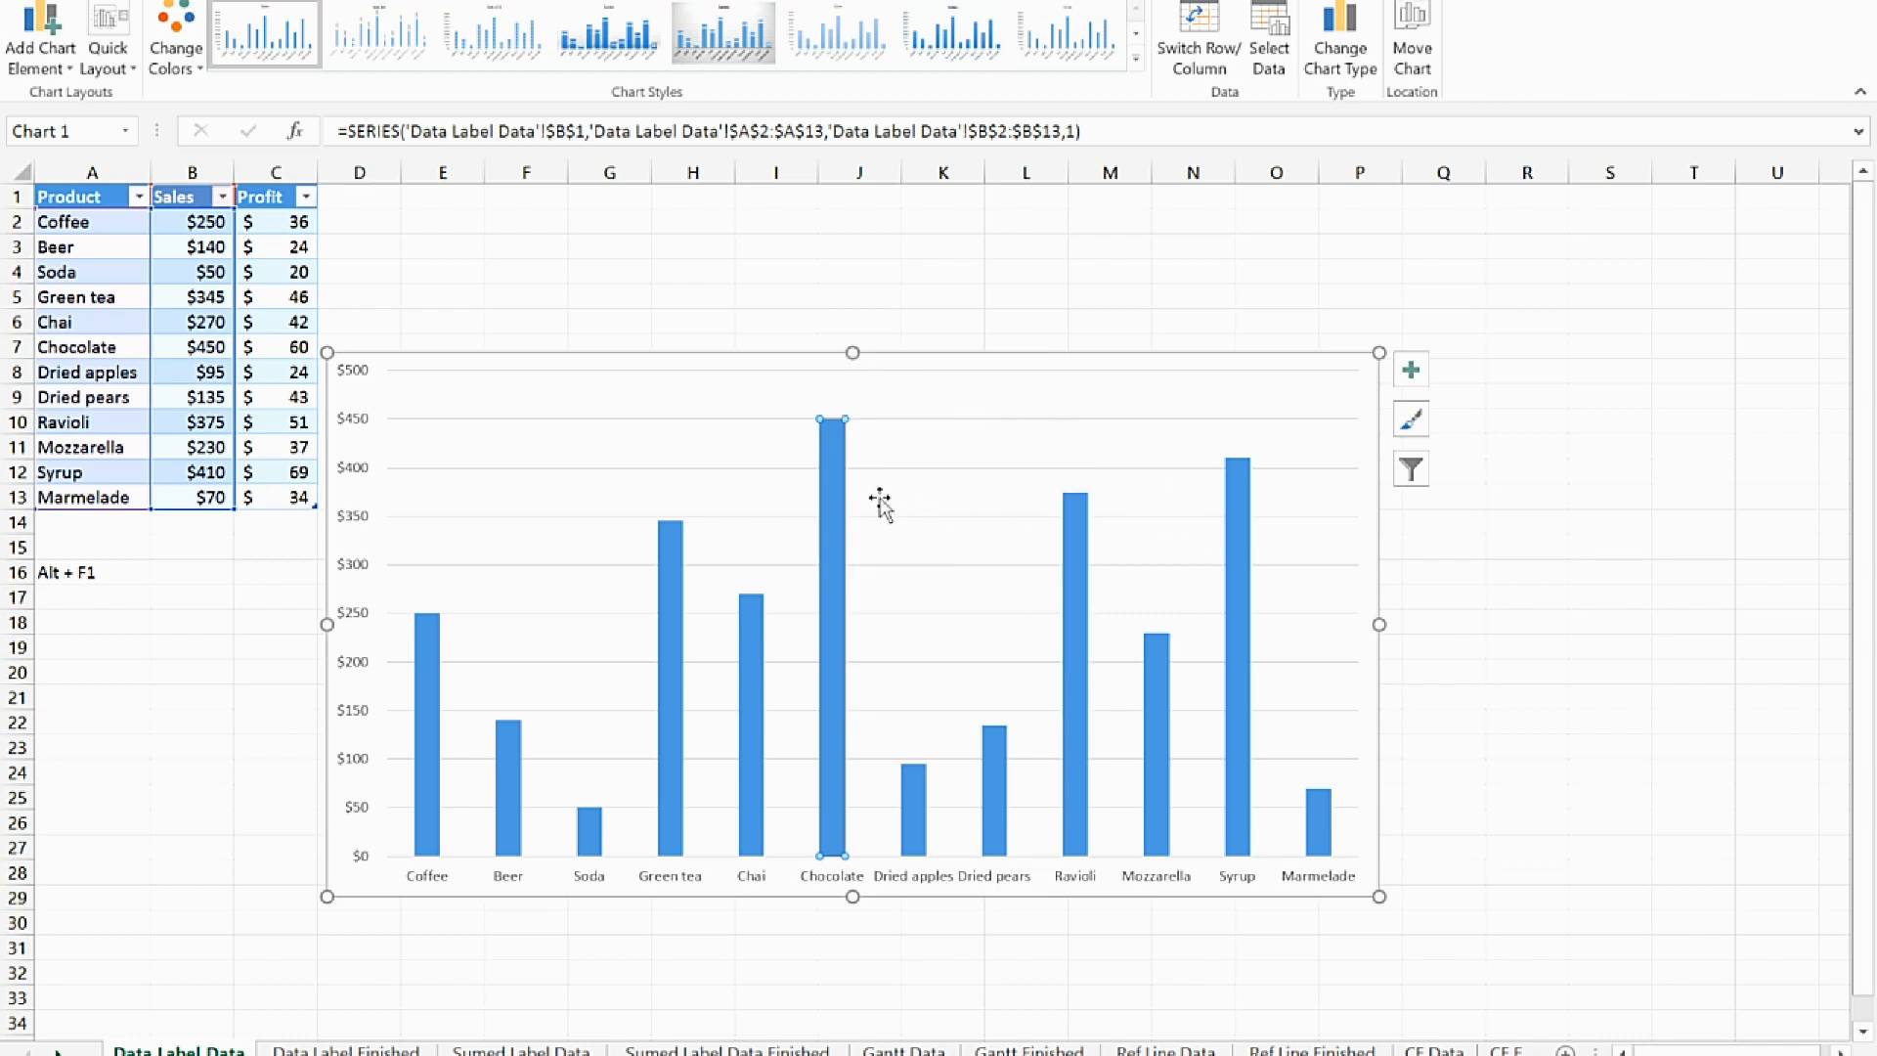
right_click(825, 508)
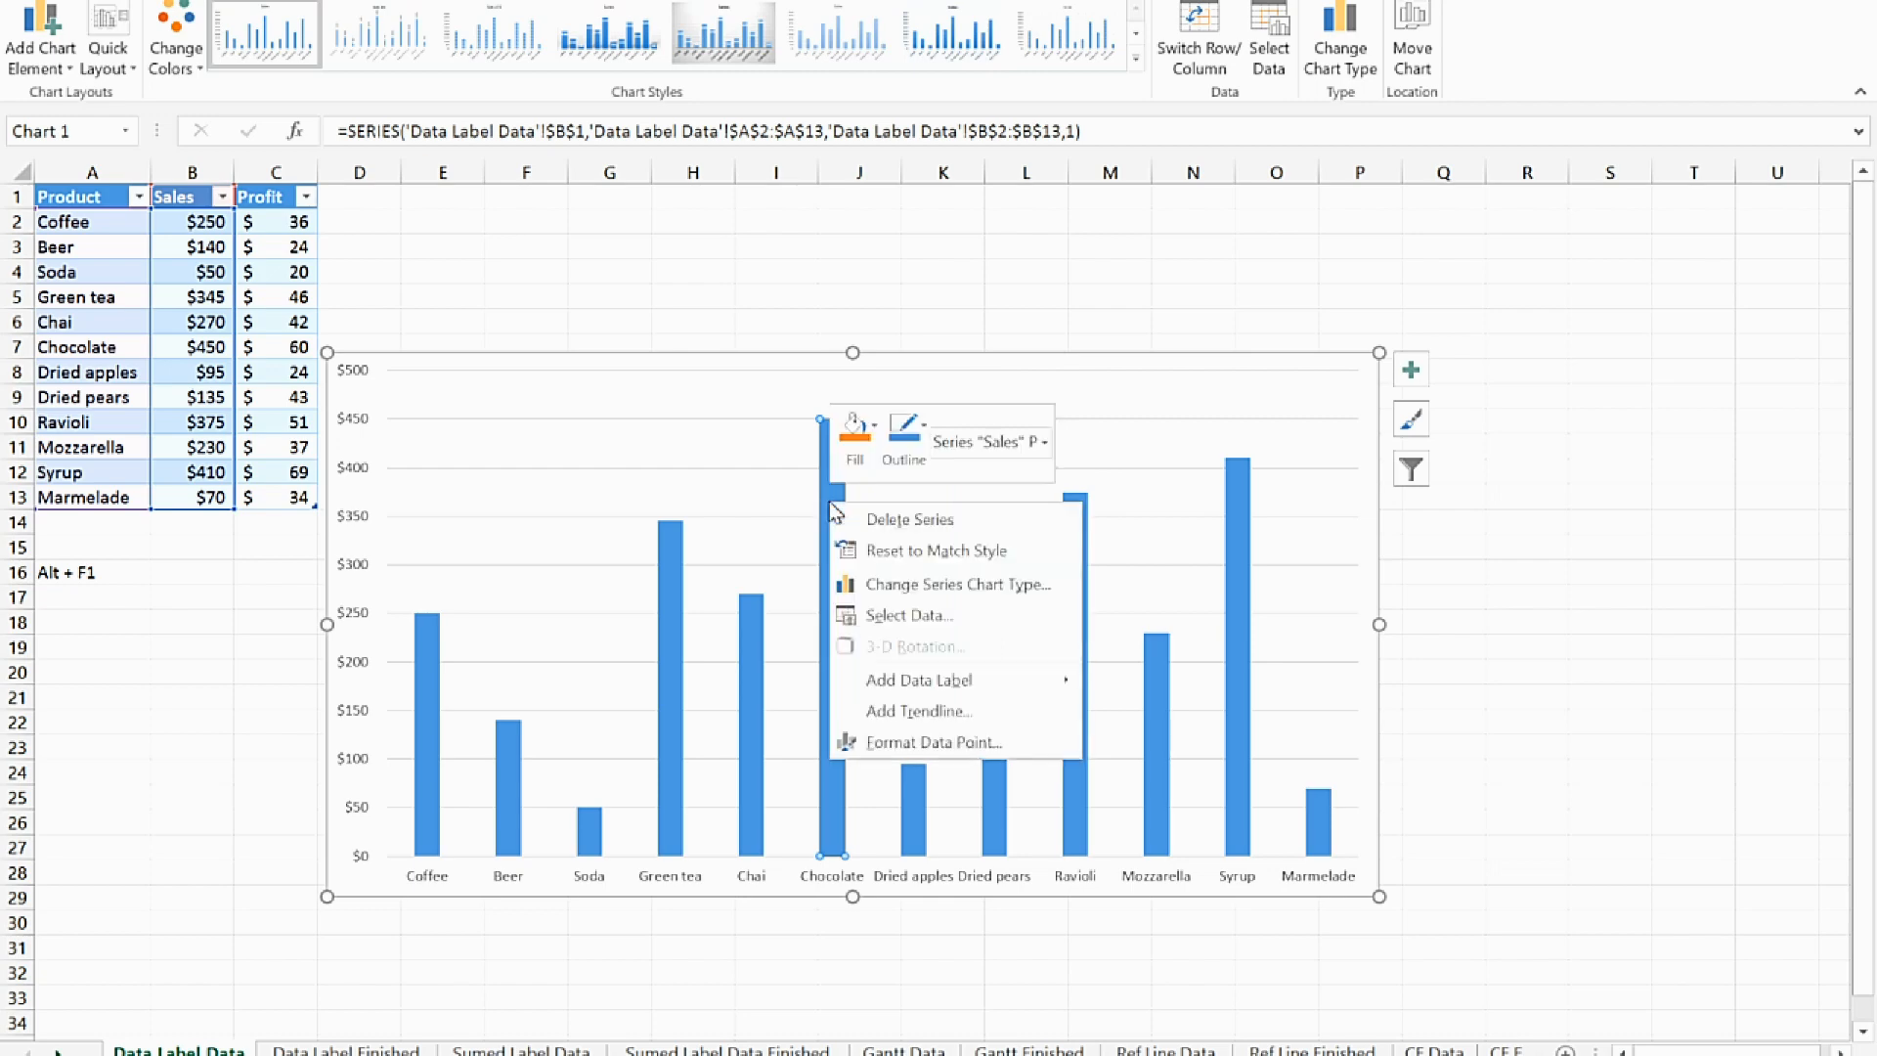
mouse_move(966, 684)
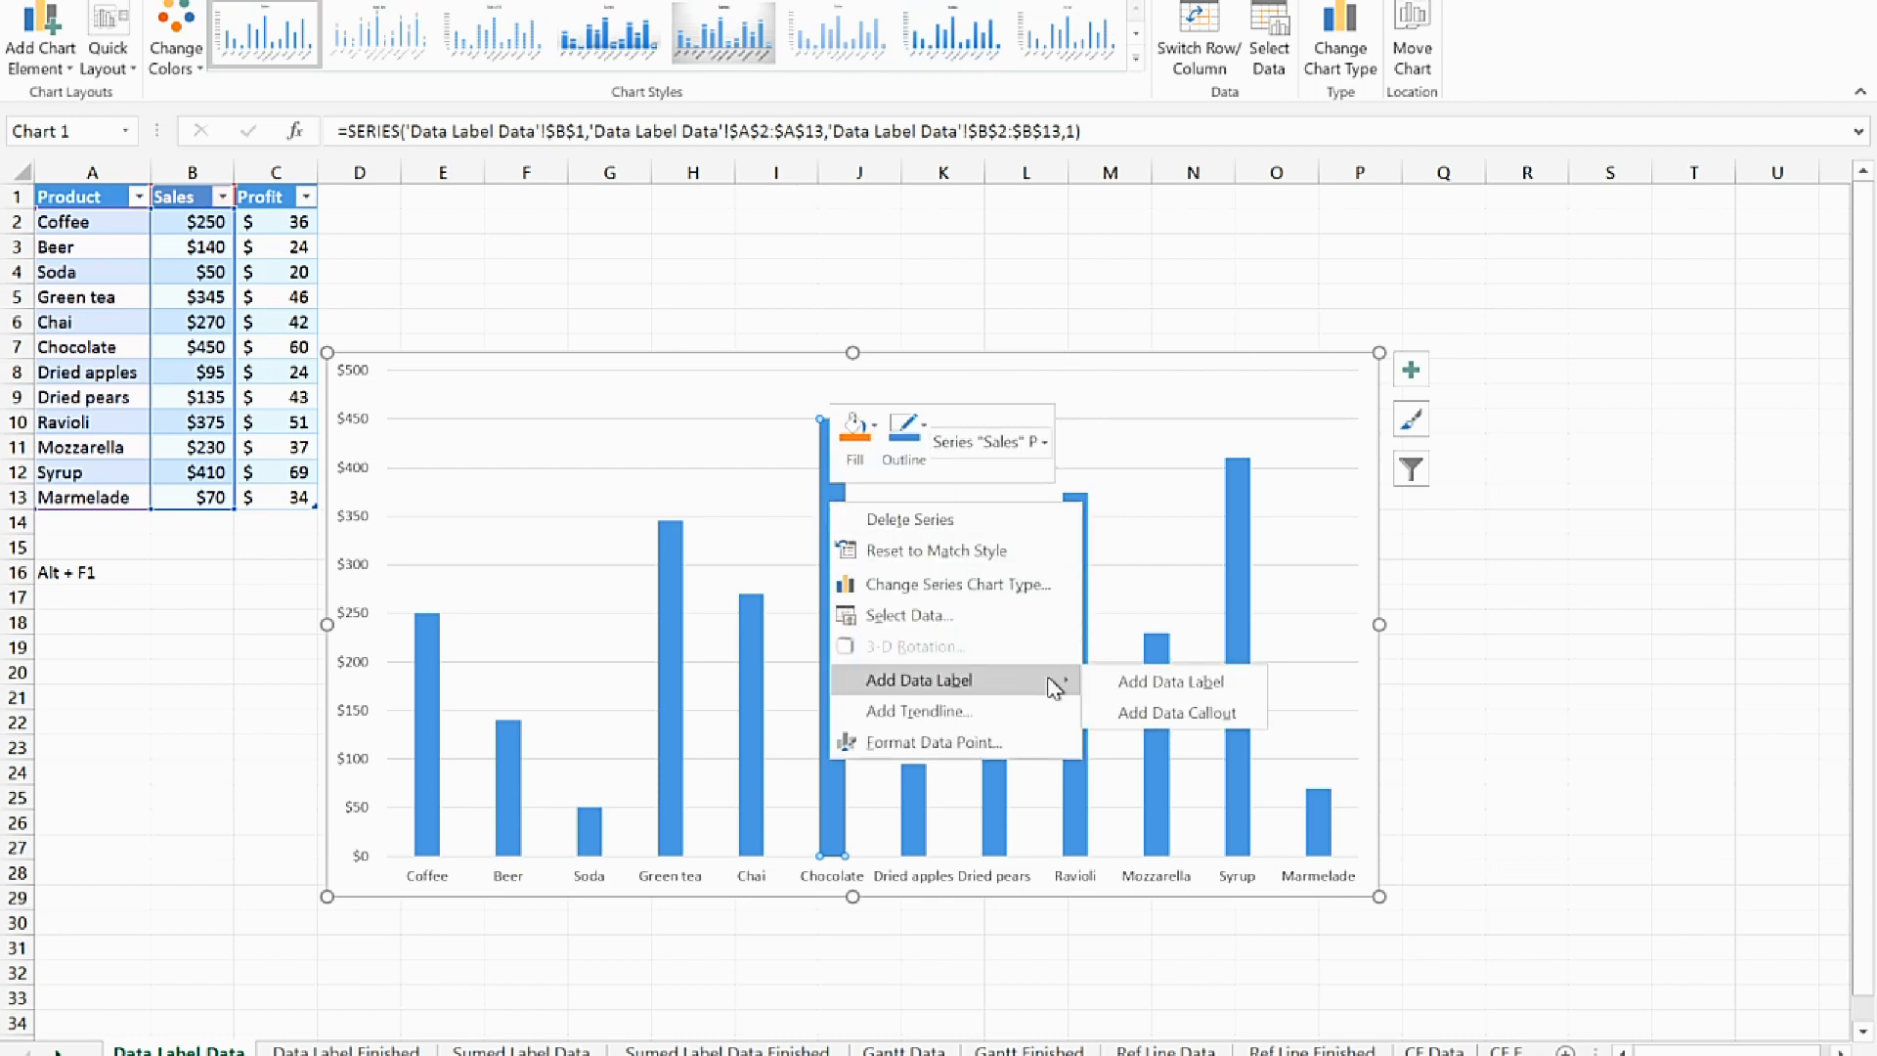
click(1156, 721)
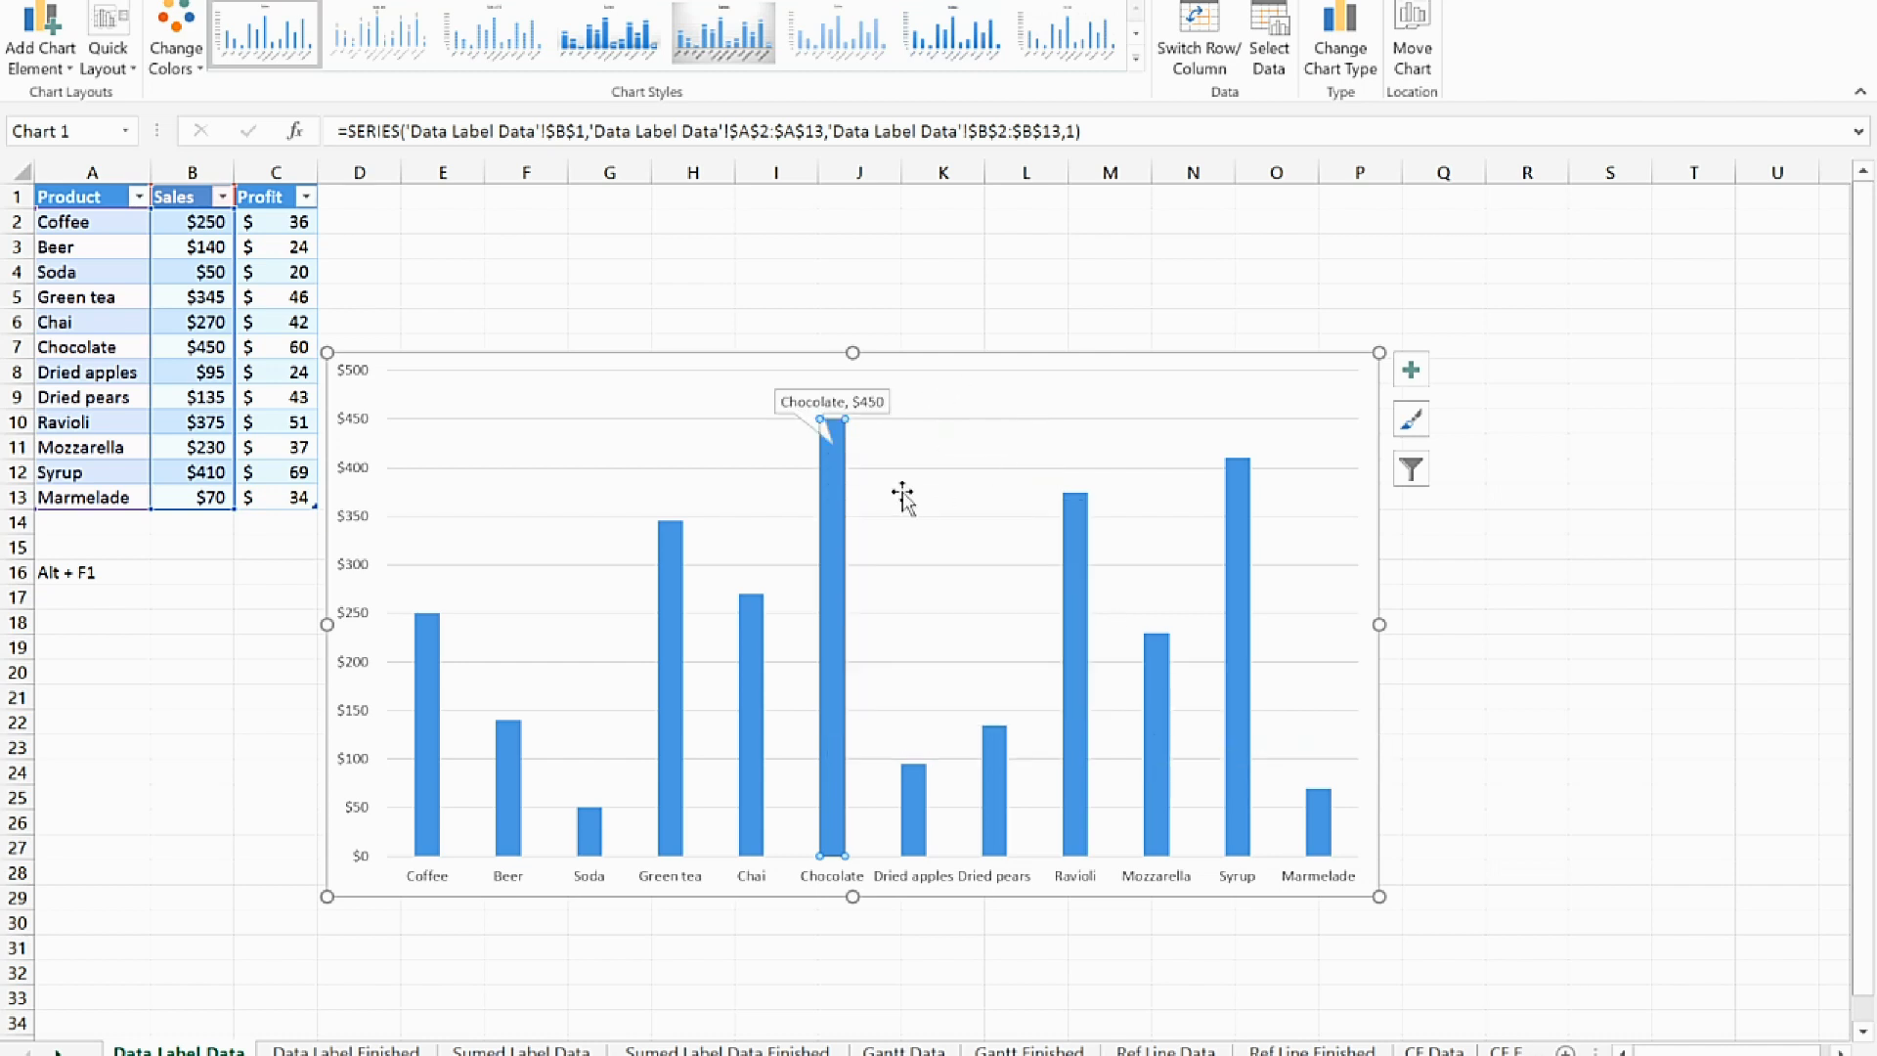
Move the Chocolate callout to the right of its column and make its box taller
click(829, 401)
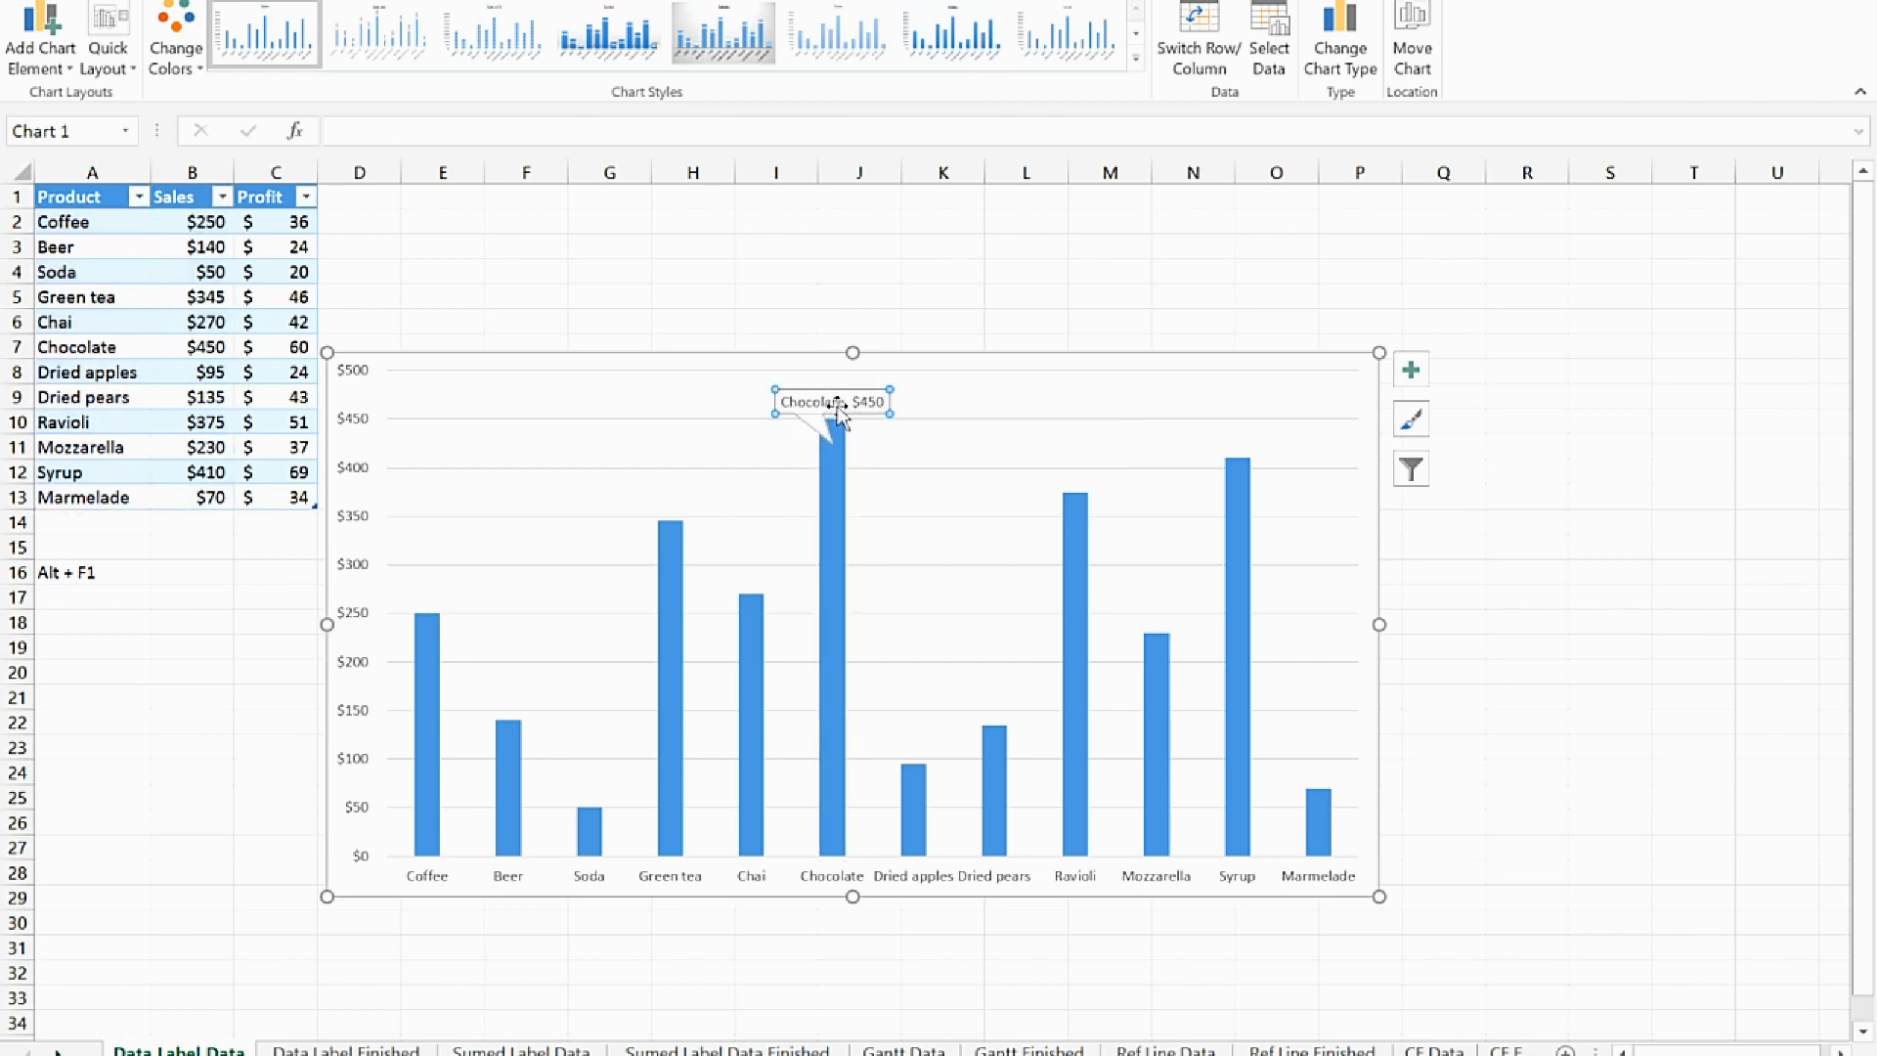
click(842, 399)
drag(850, 399, 948, 458)
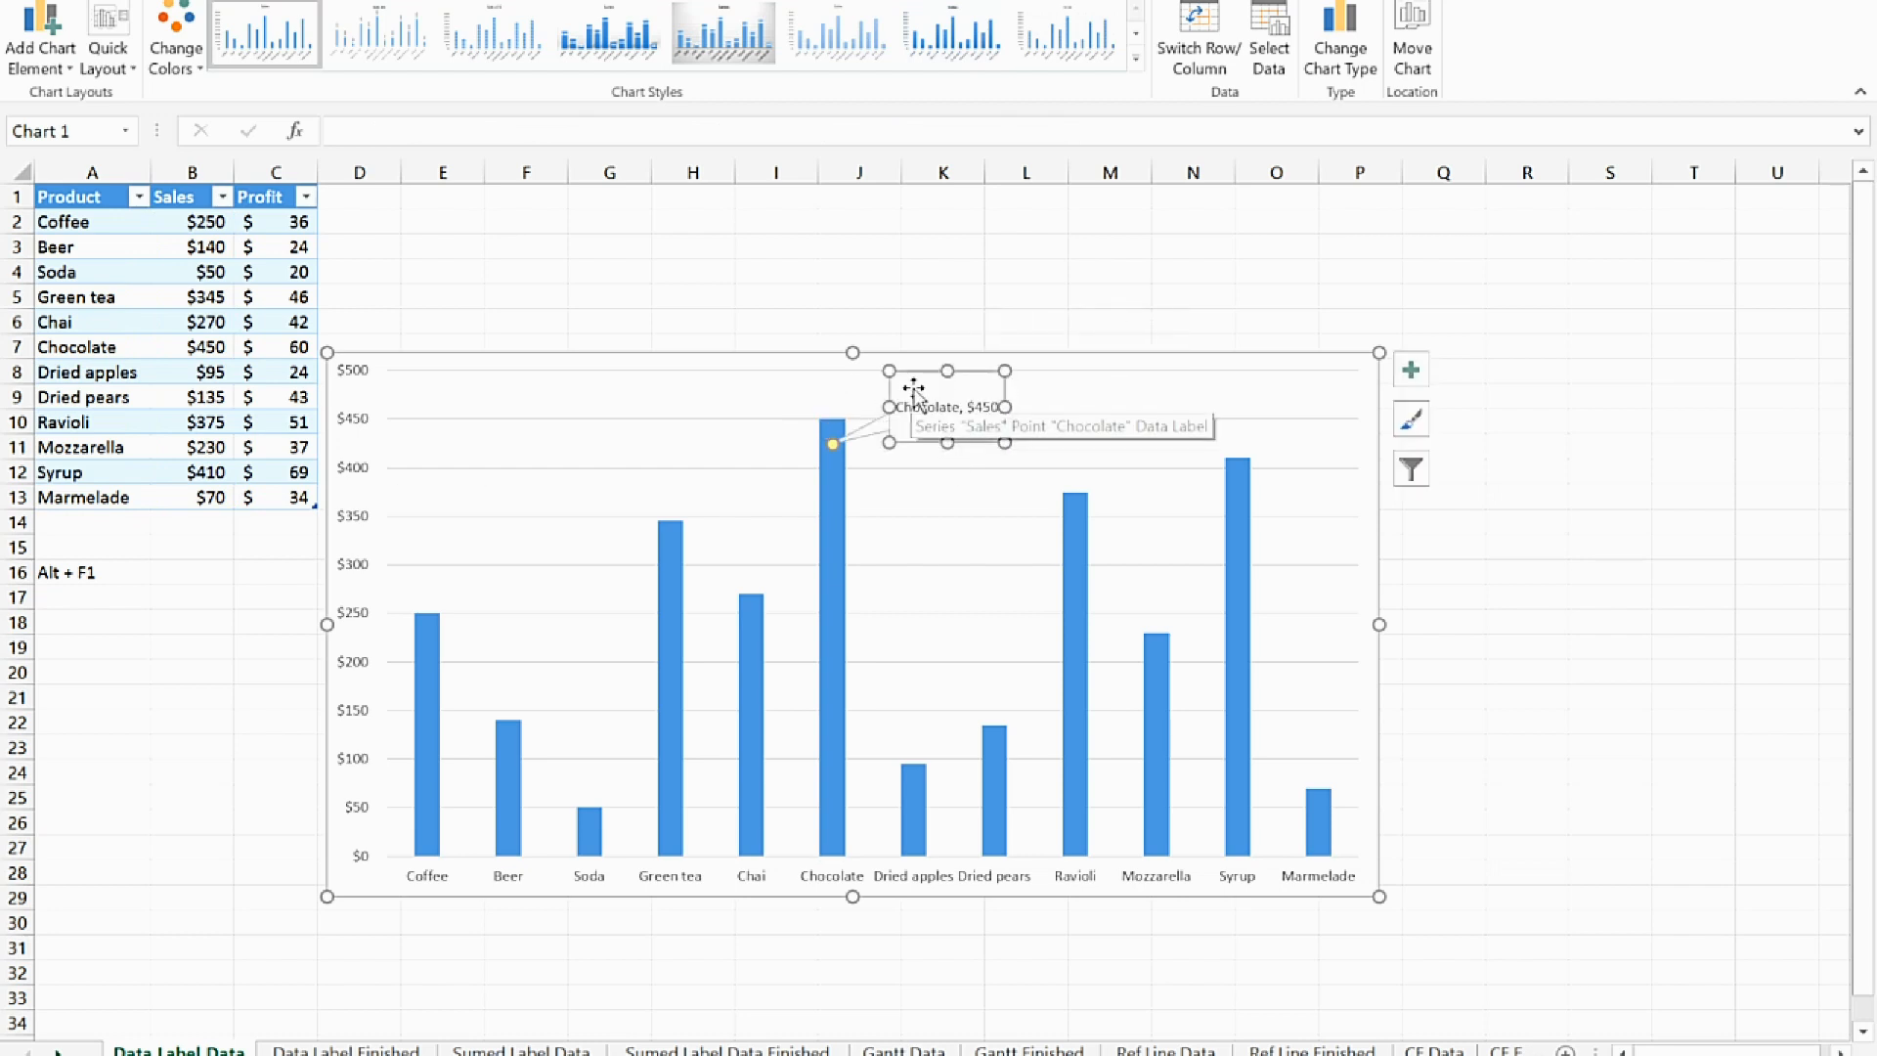
Add a bold line reading "Best Product" above the category and value in the Chocolate callout
click(916, 403)
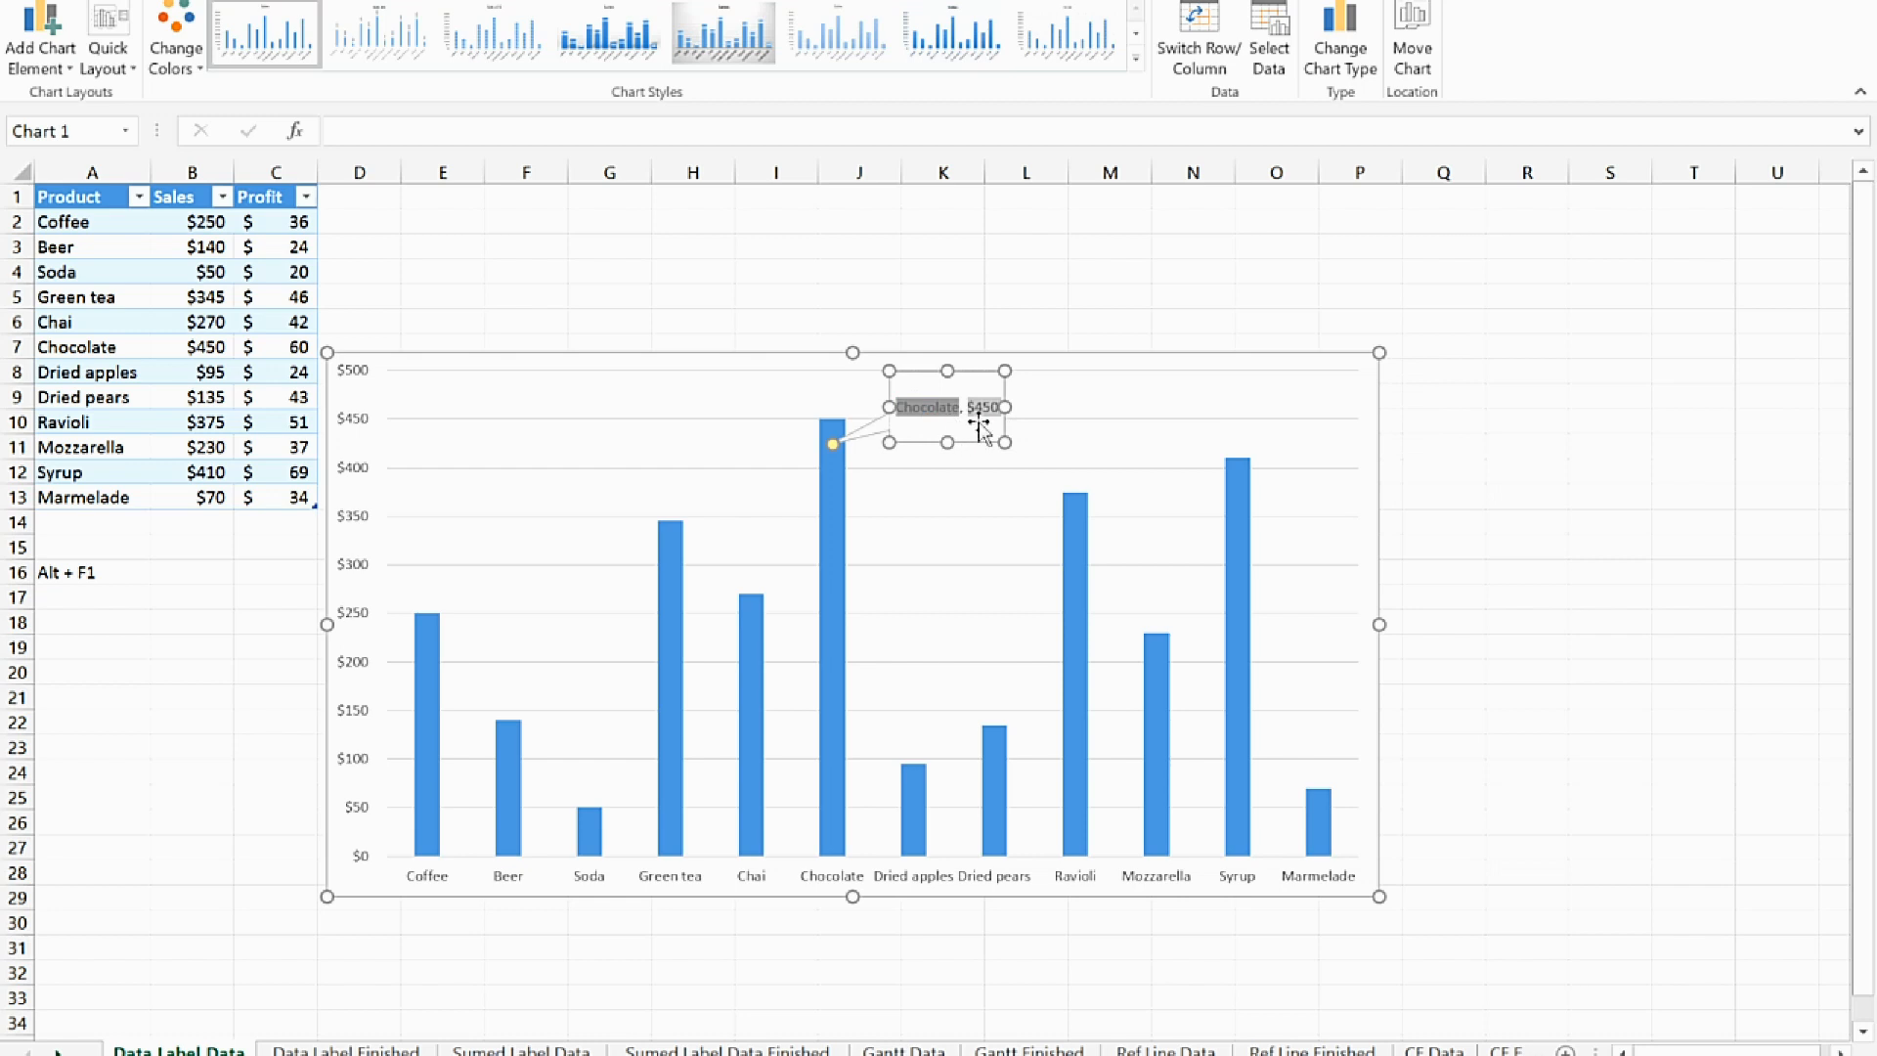
key(Left)
key(Return)
text(Best Product)
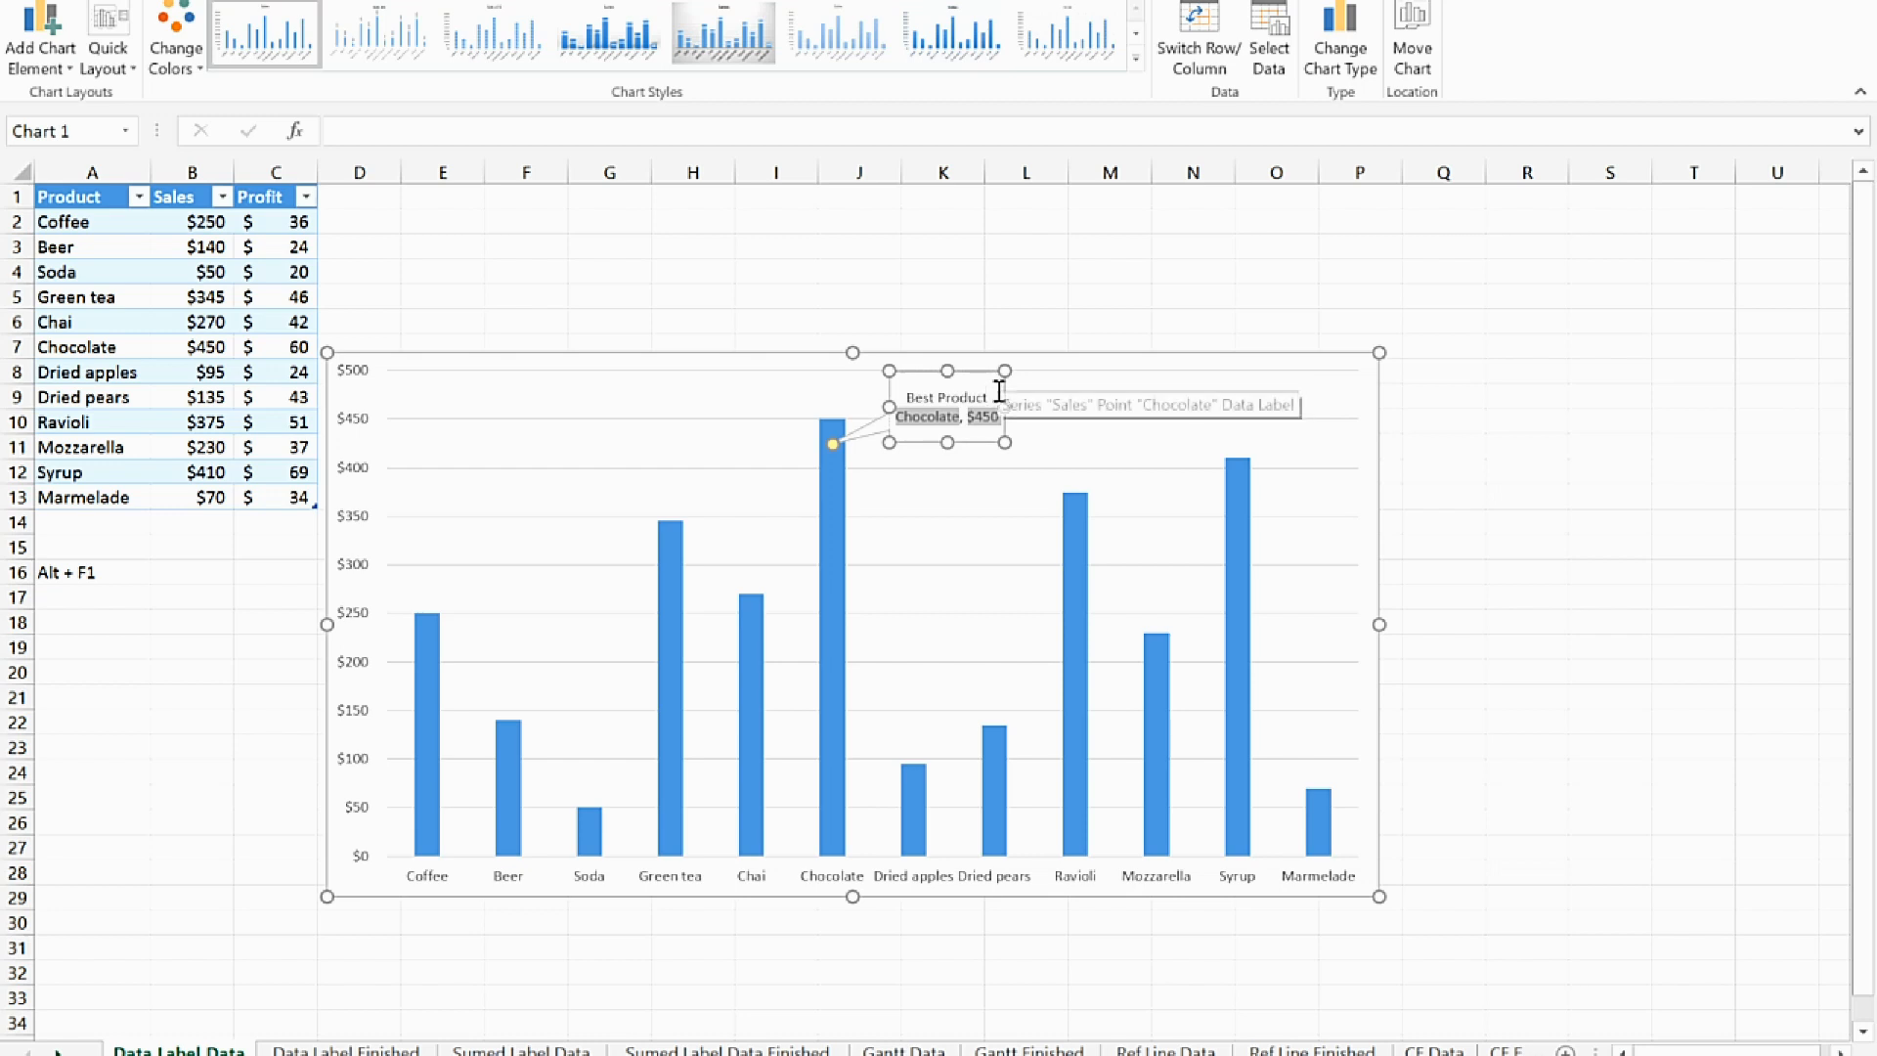
drag(992, 395, 929, 393)
key(ctrl+b)
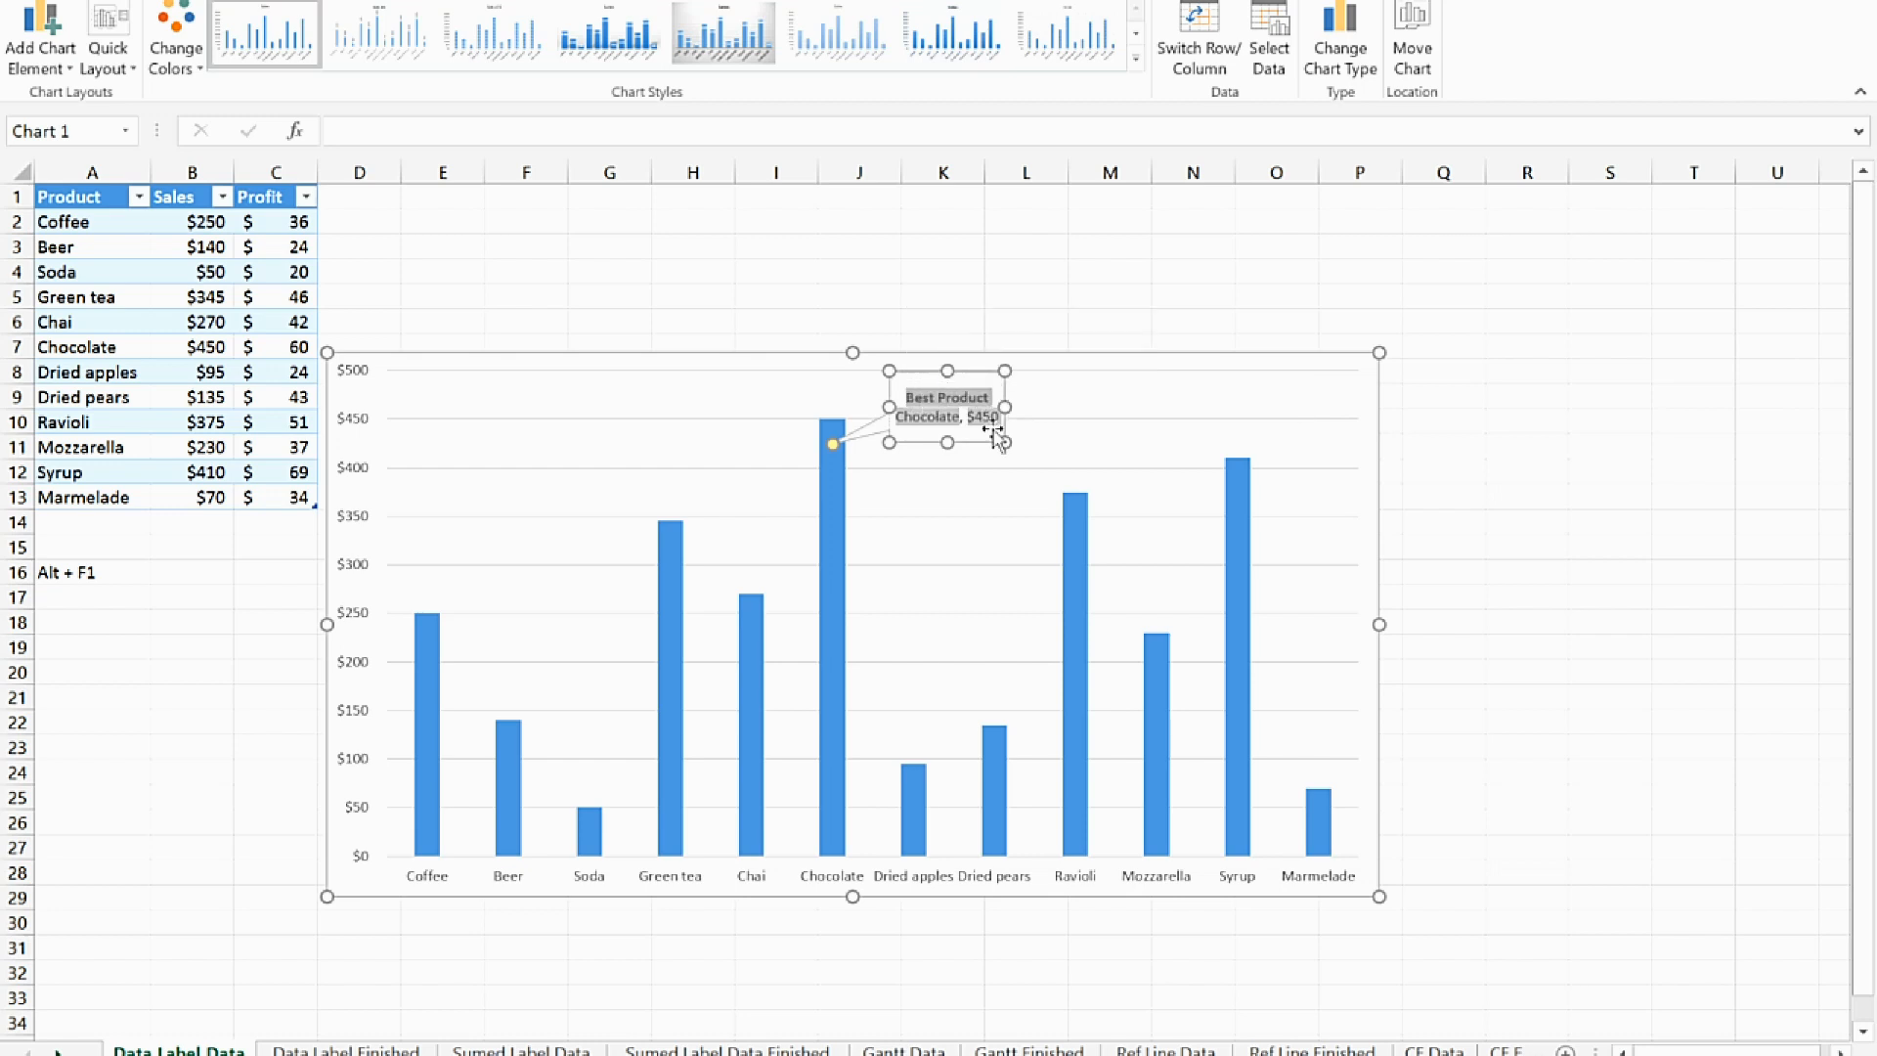
Add a line reading "Profit:" below the category and value in the Chocolate callout
click(995, 442)
click(997, 419)
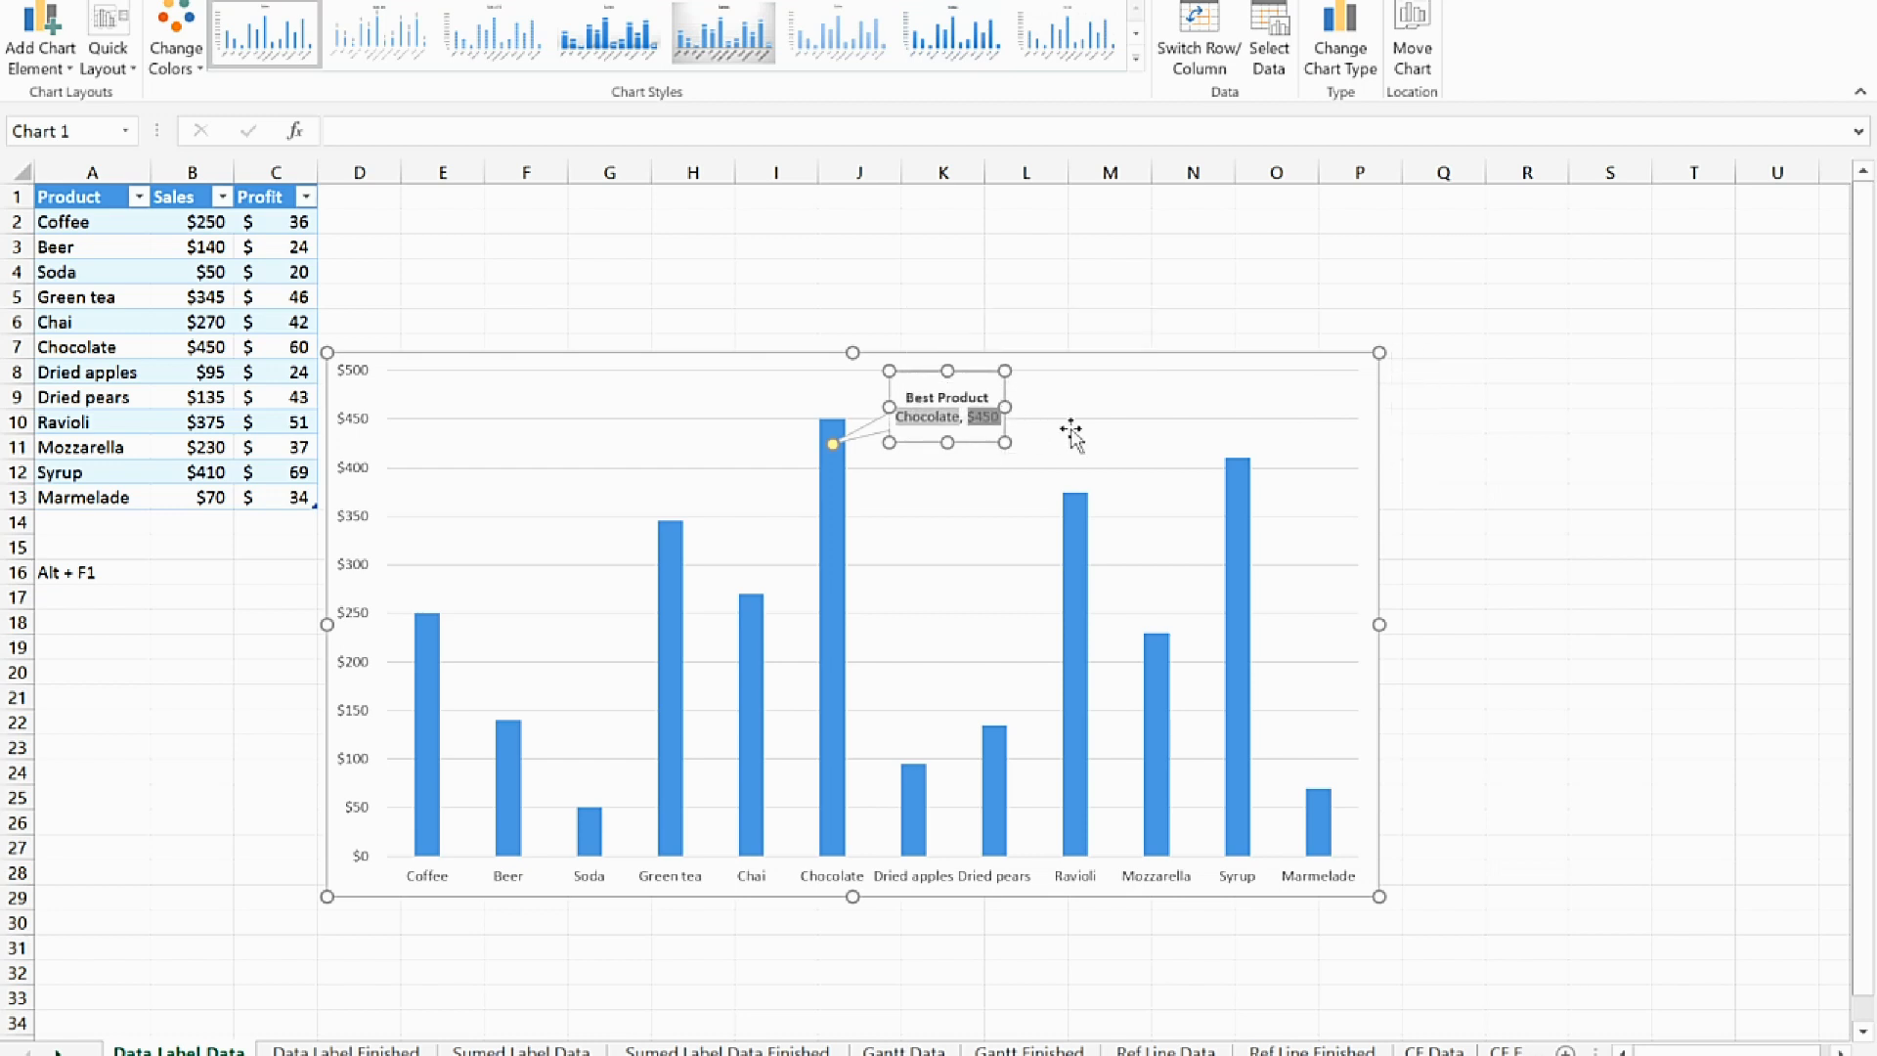
key(Return)
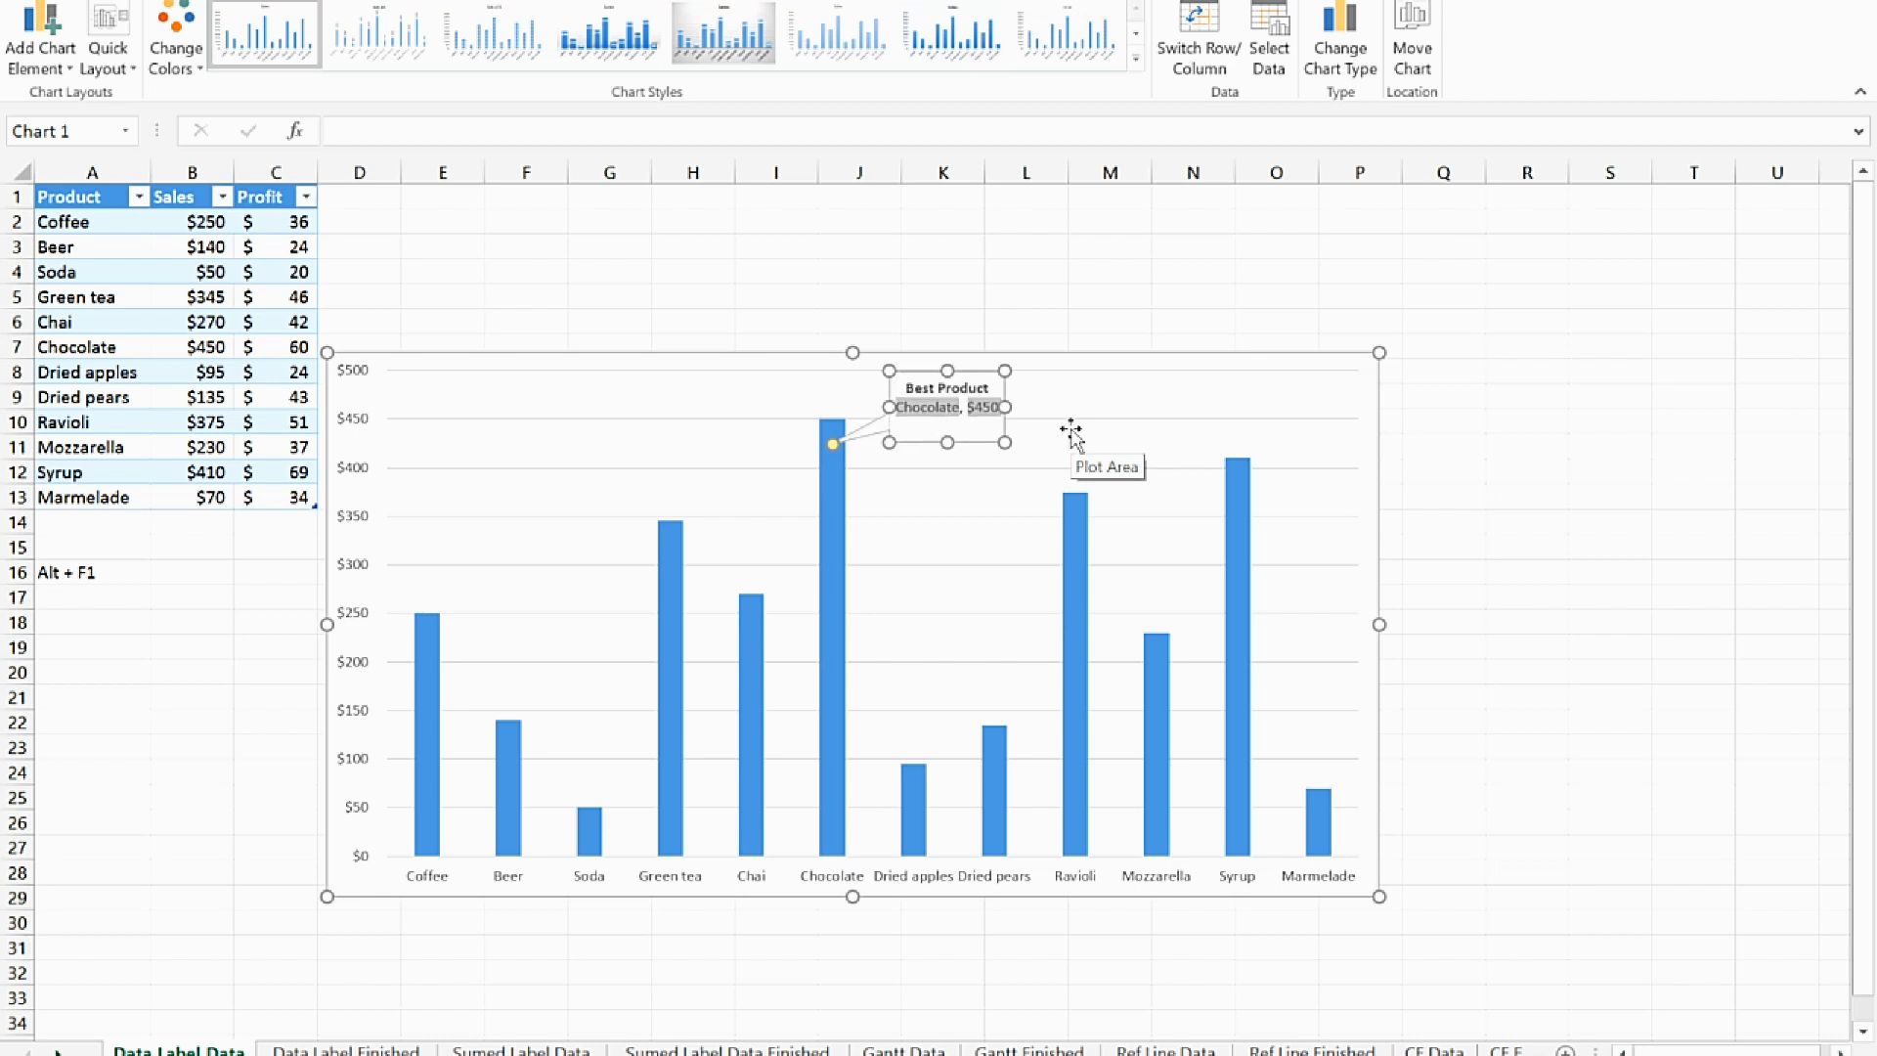
text(Profit:)
Insert a data label field after "Profit:" in the callout that references Chocolate's profit in cell C7
right_click(968, 430)
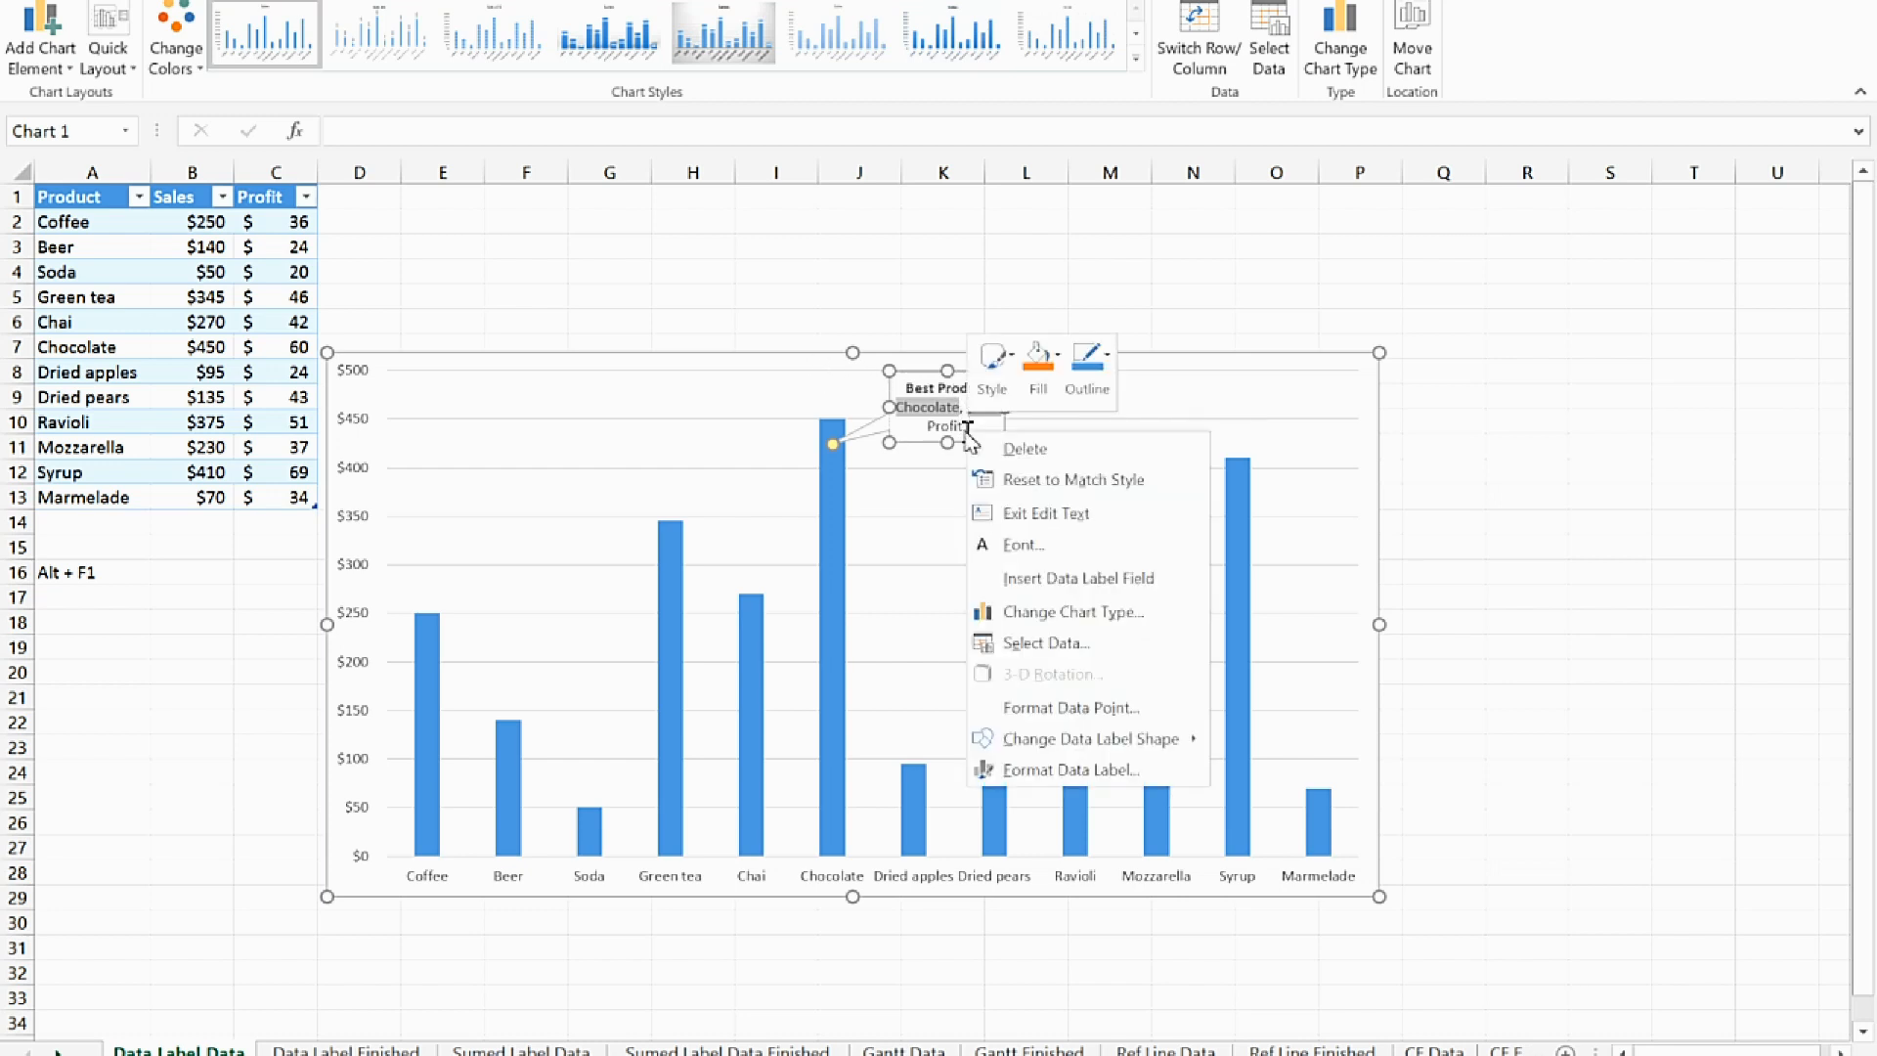
click(1170, 581)
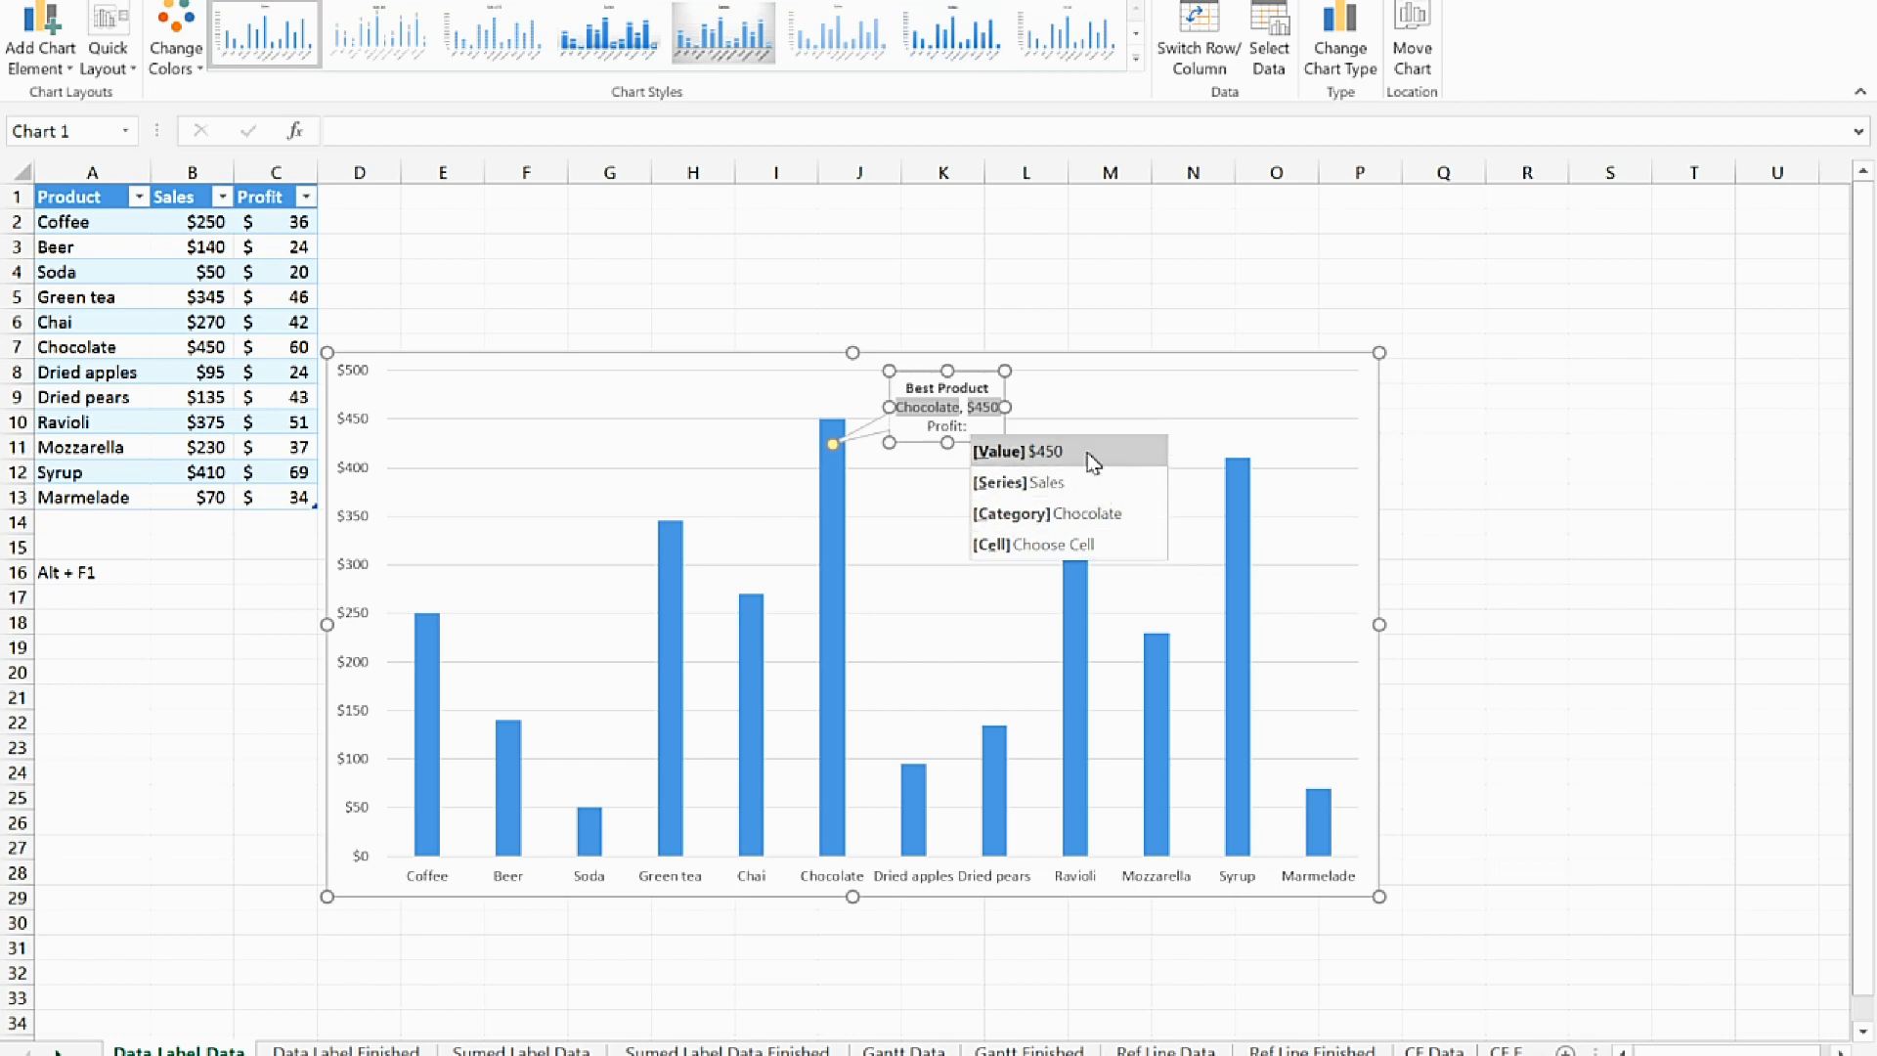
click(1117, 545)
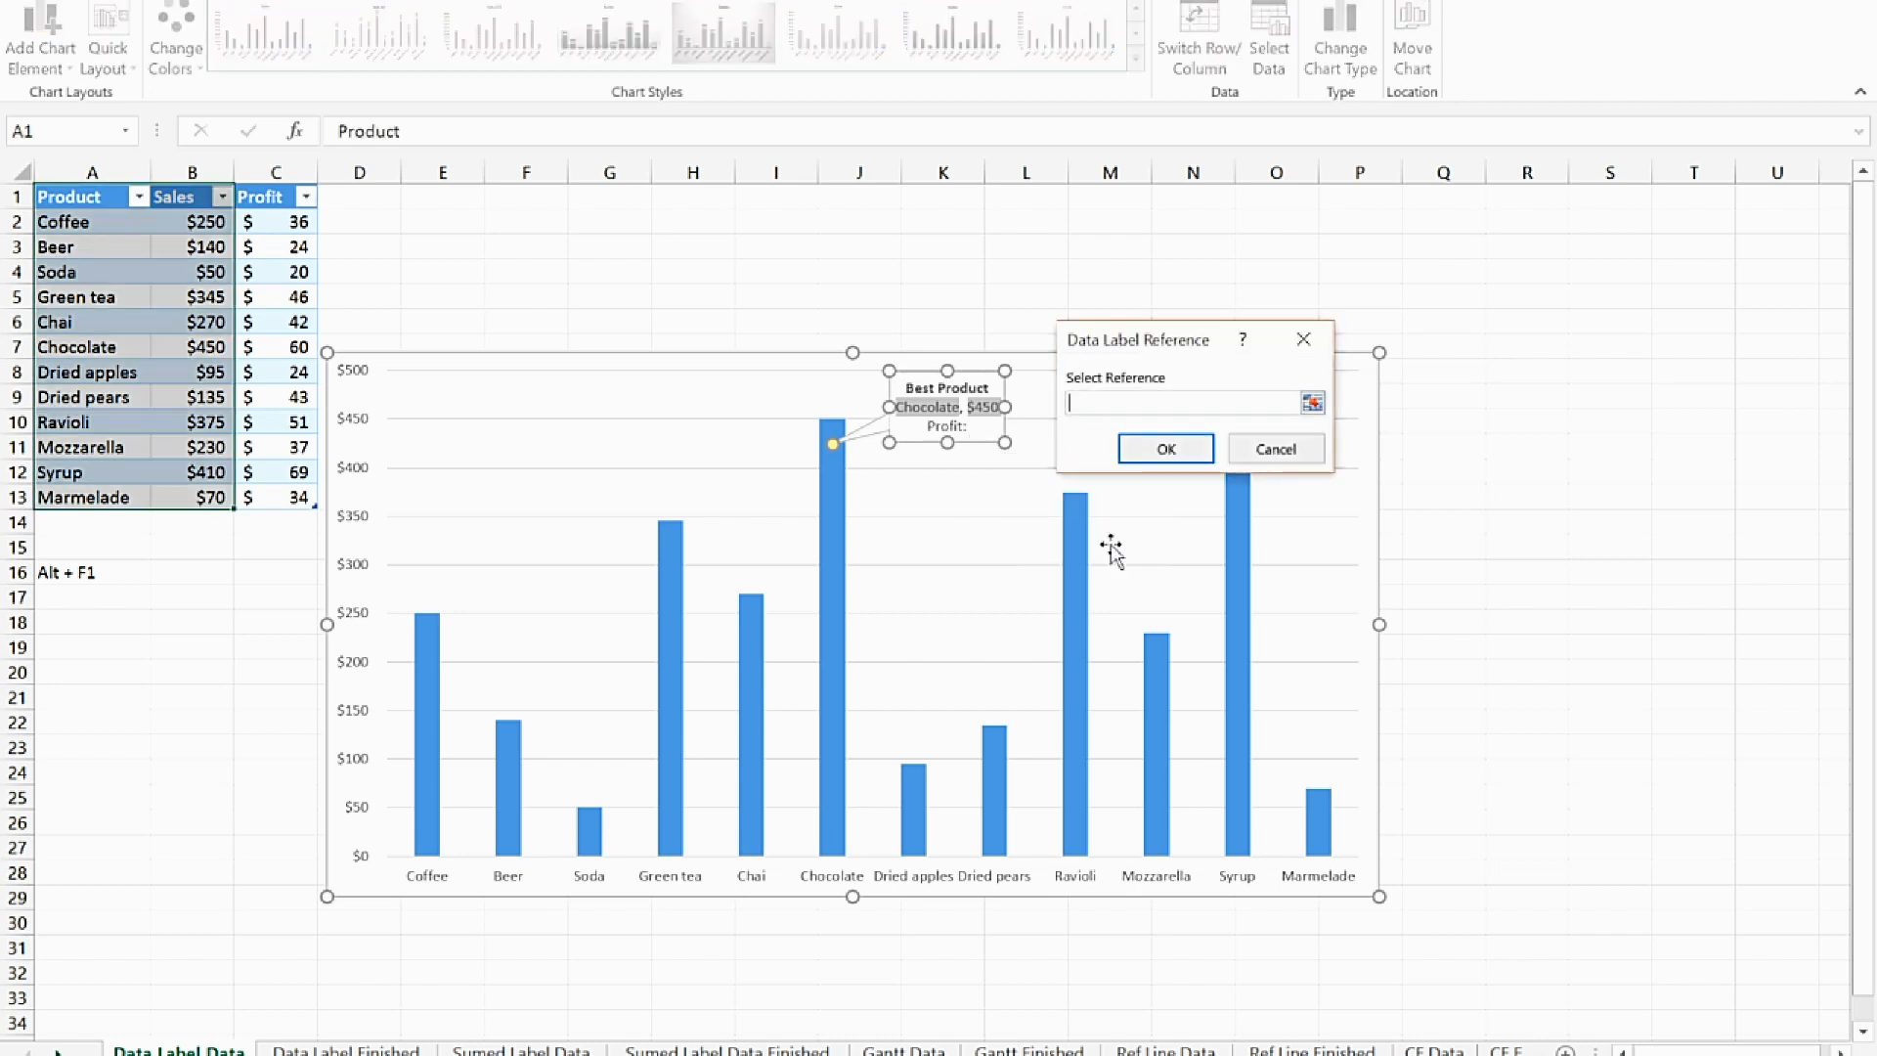
drag(1139, 336, 567, 249)
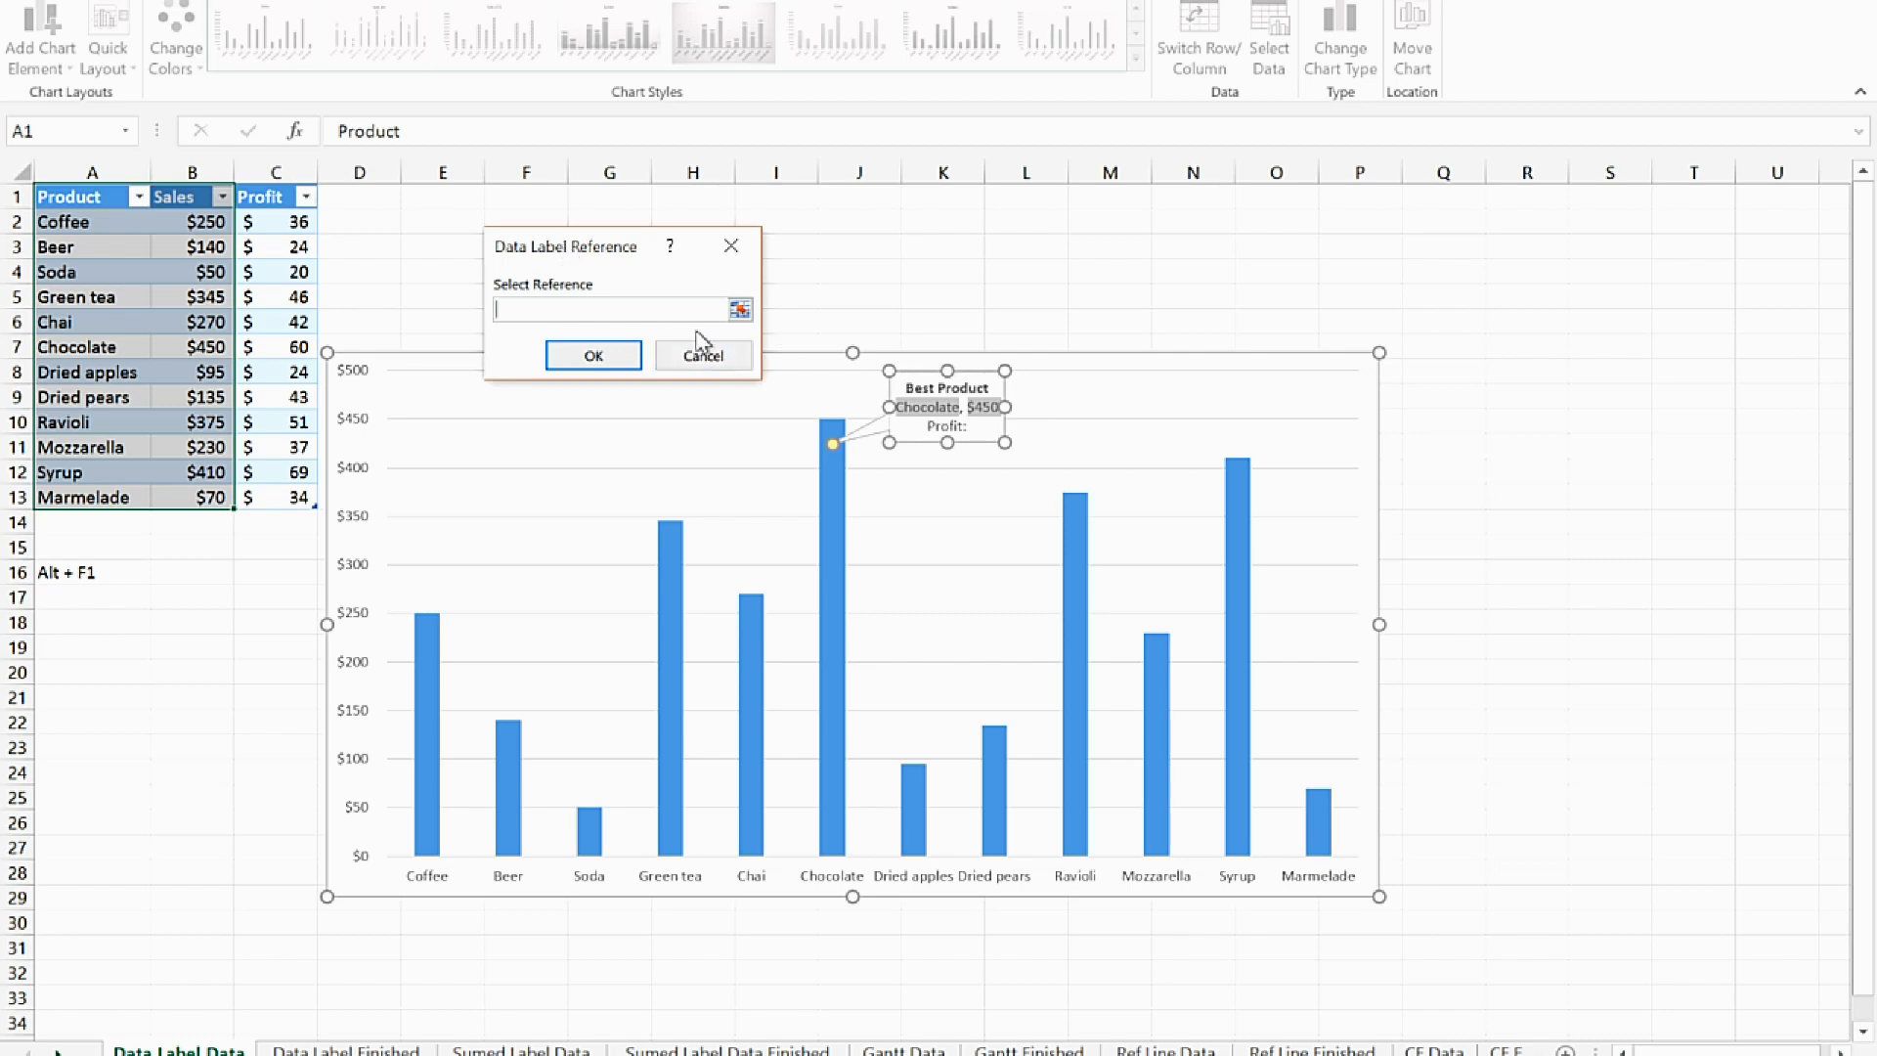
click(300, 348)
click(581, 355)
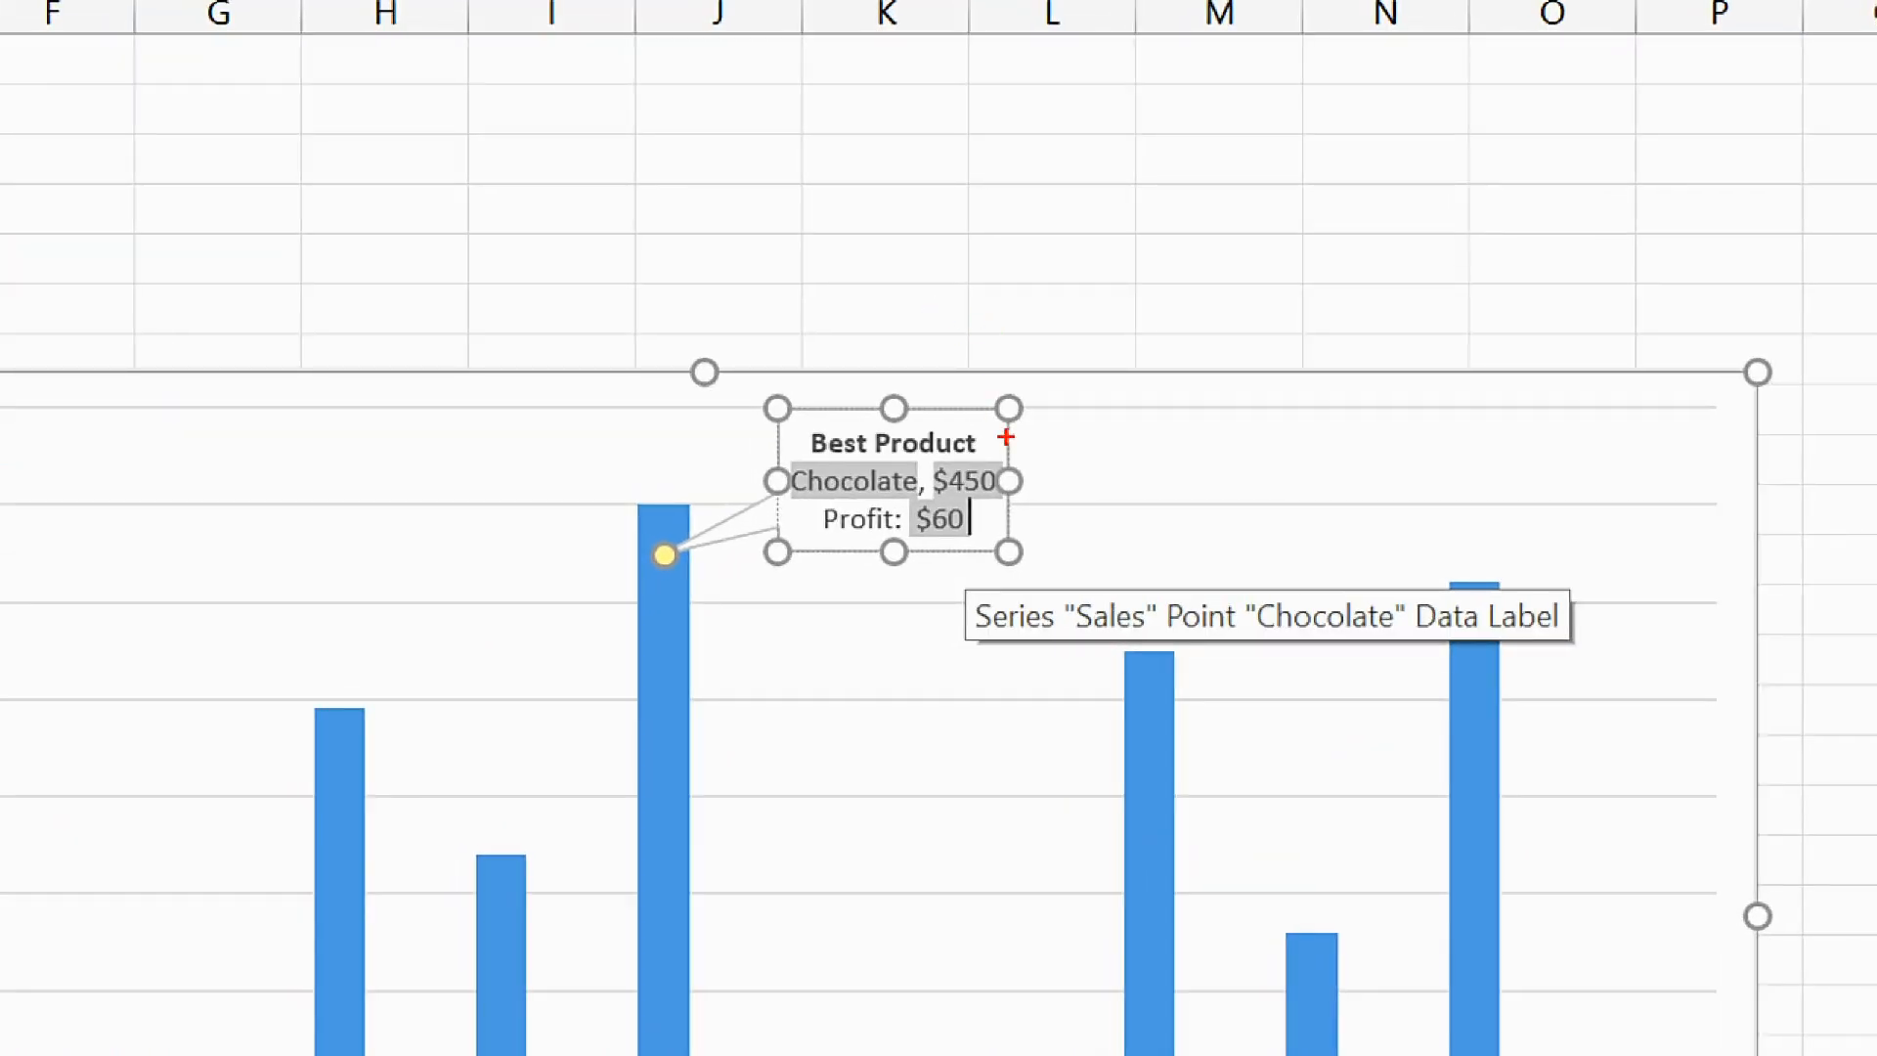
mouse_move(927, 550)
mouse_down()
mouse_move(1001, 533)
mouse_move(890, 513)
mouse_move(943, 565)
mouse_up()
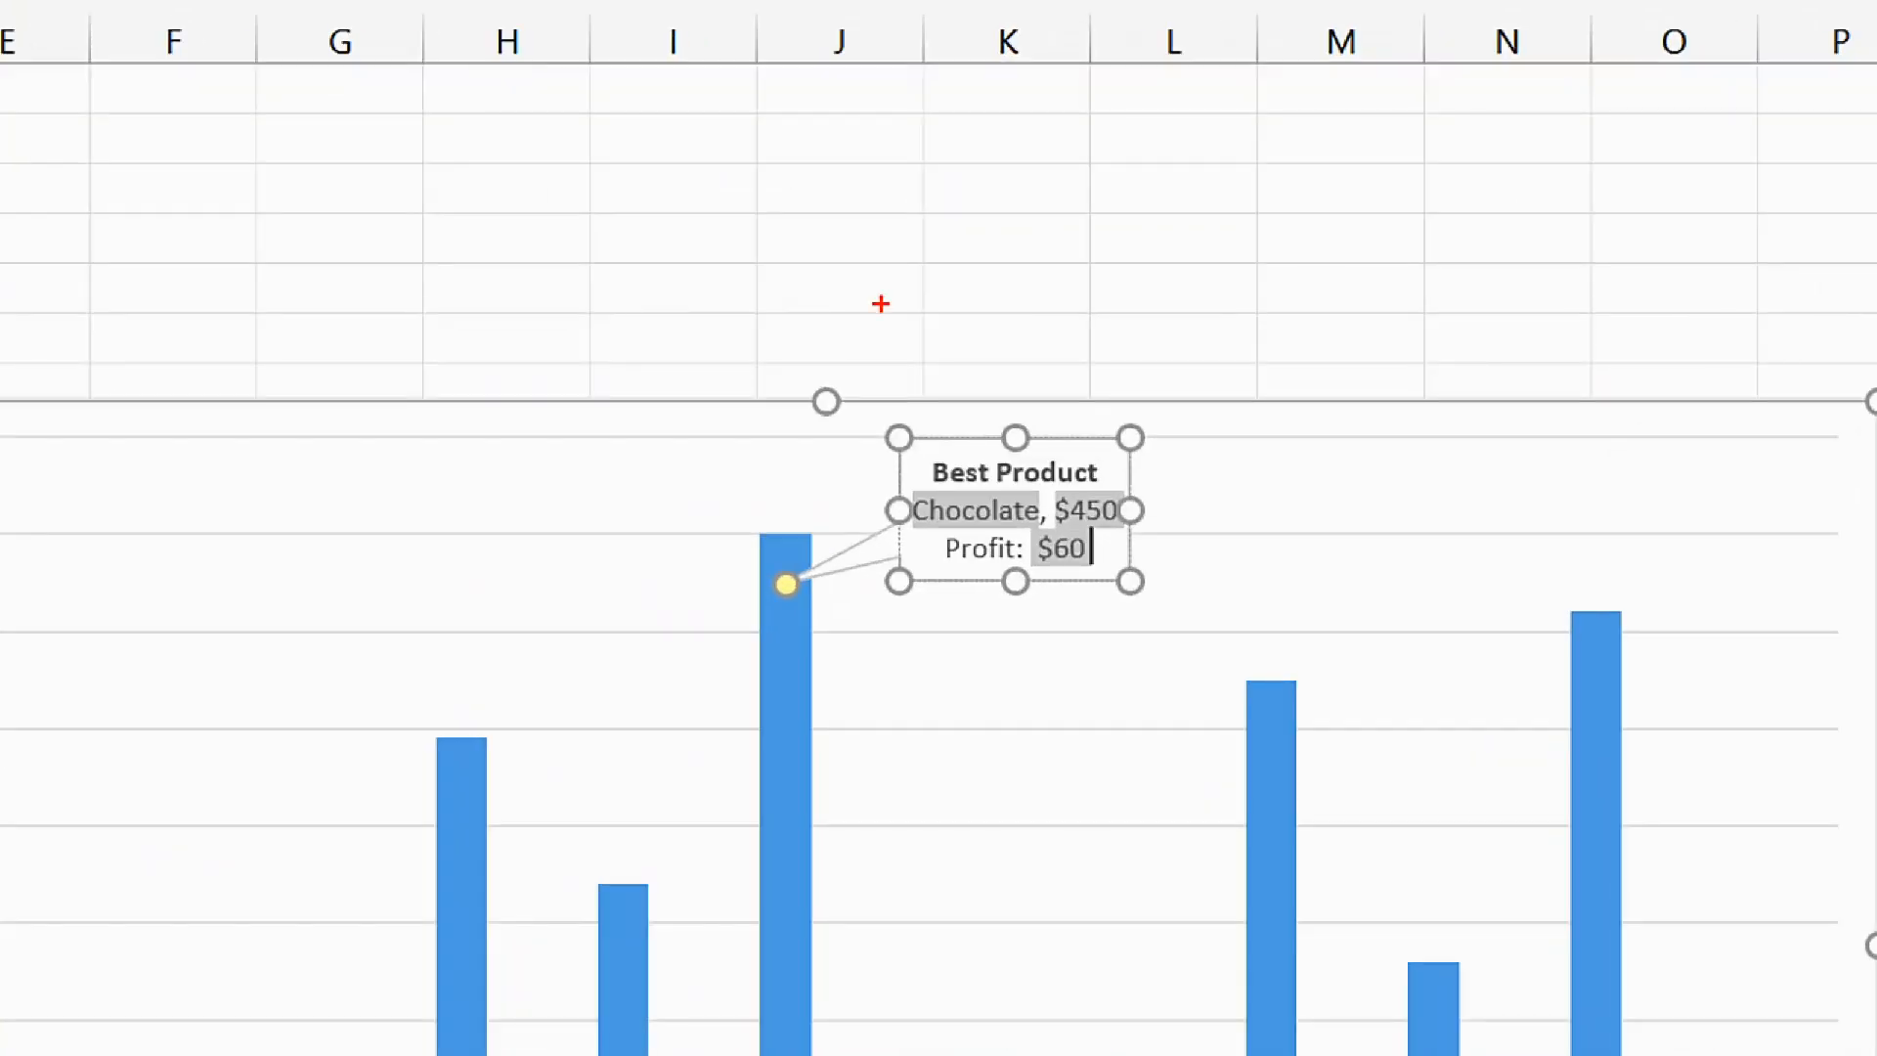
Set Chocolate's profit in cell C7 to 200 to test the callout's link to the cell
click(283, 391)
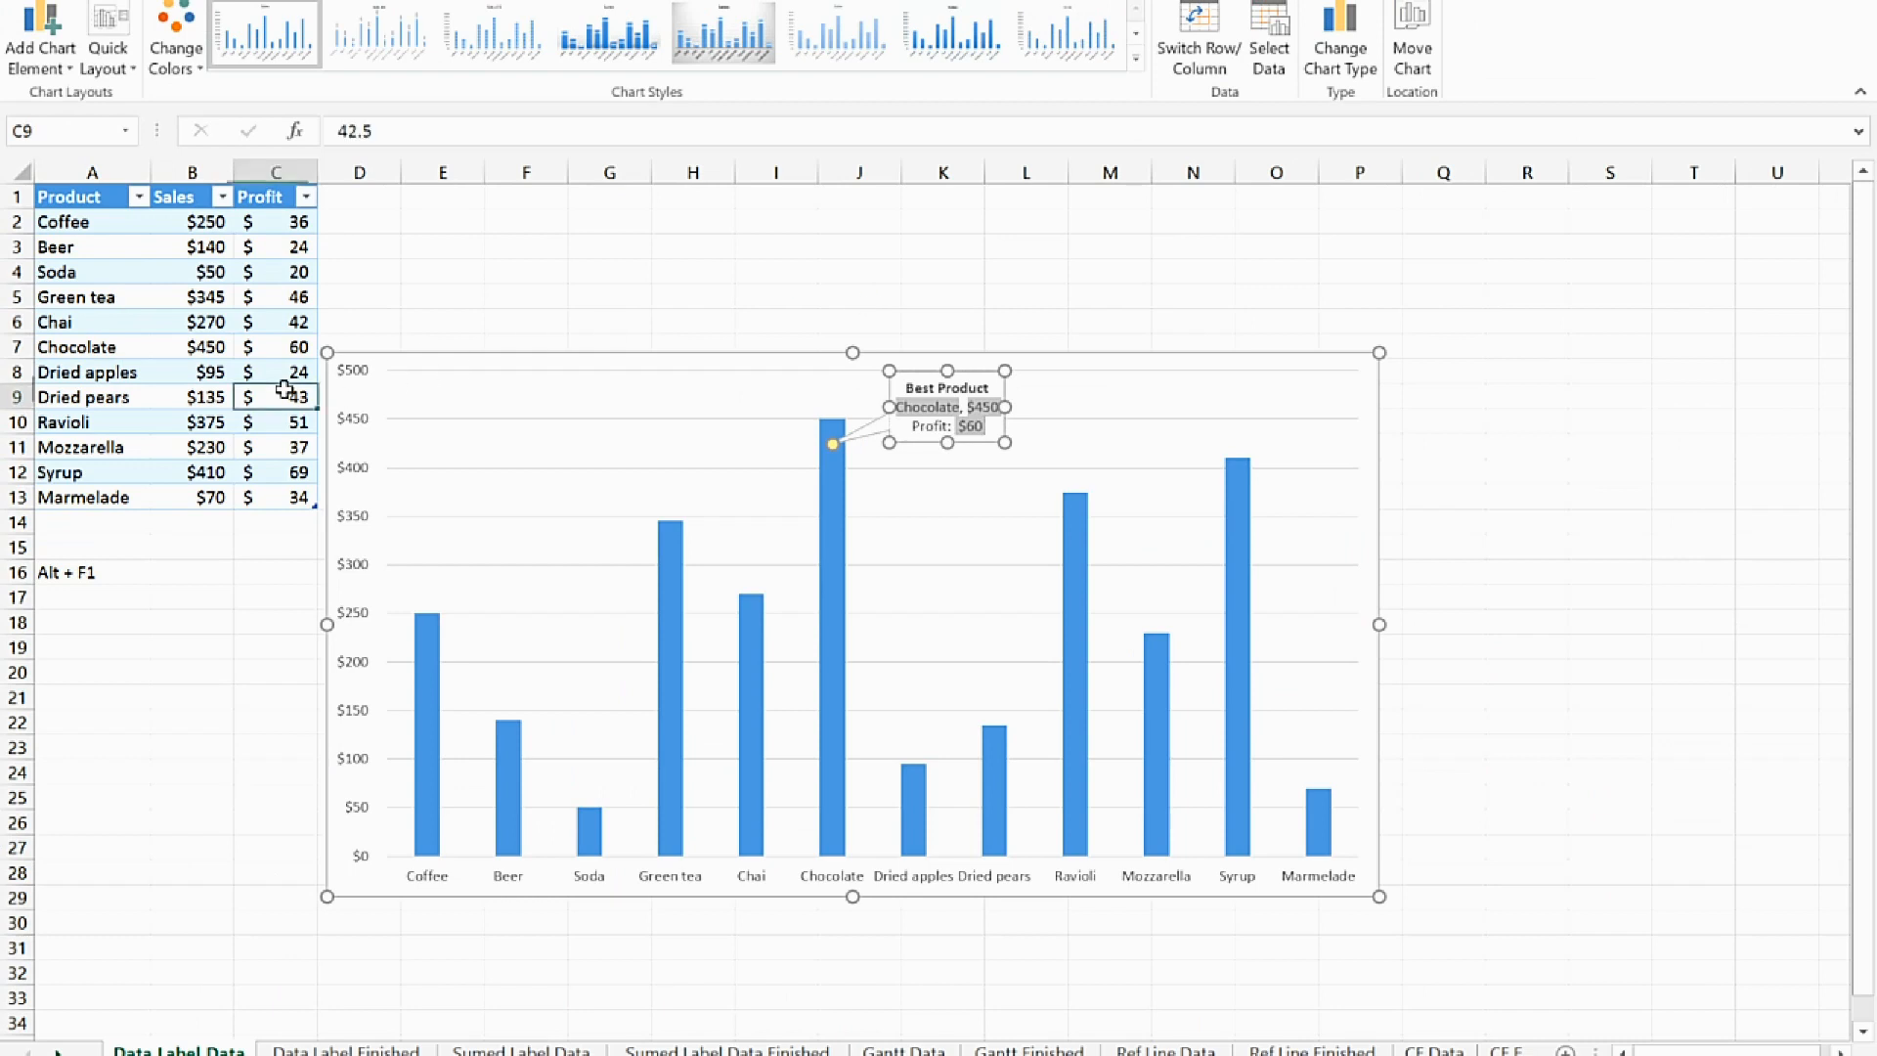
click(296, 348)
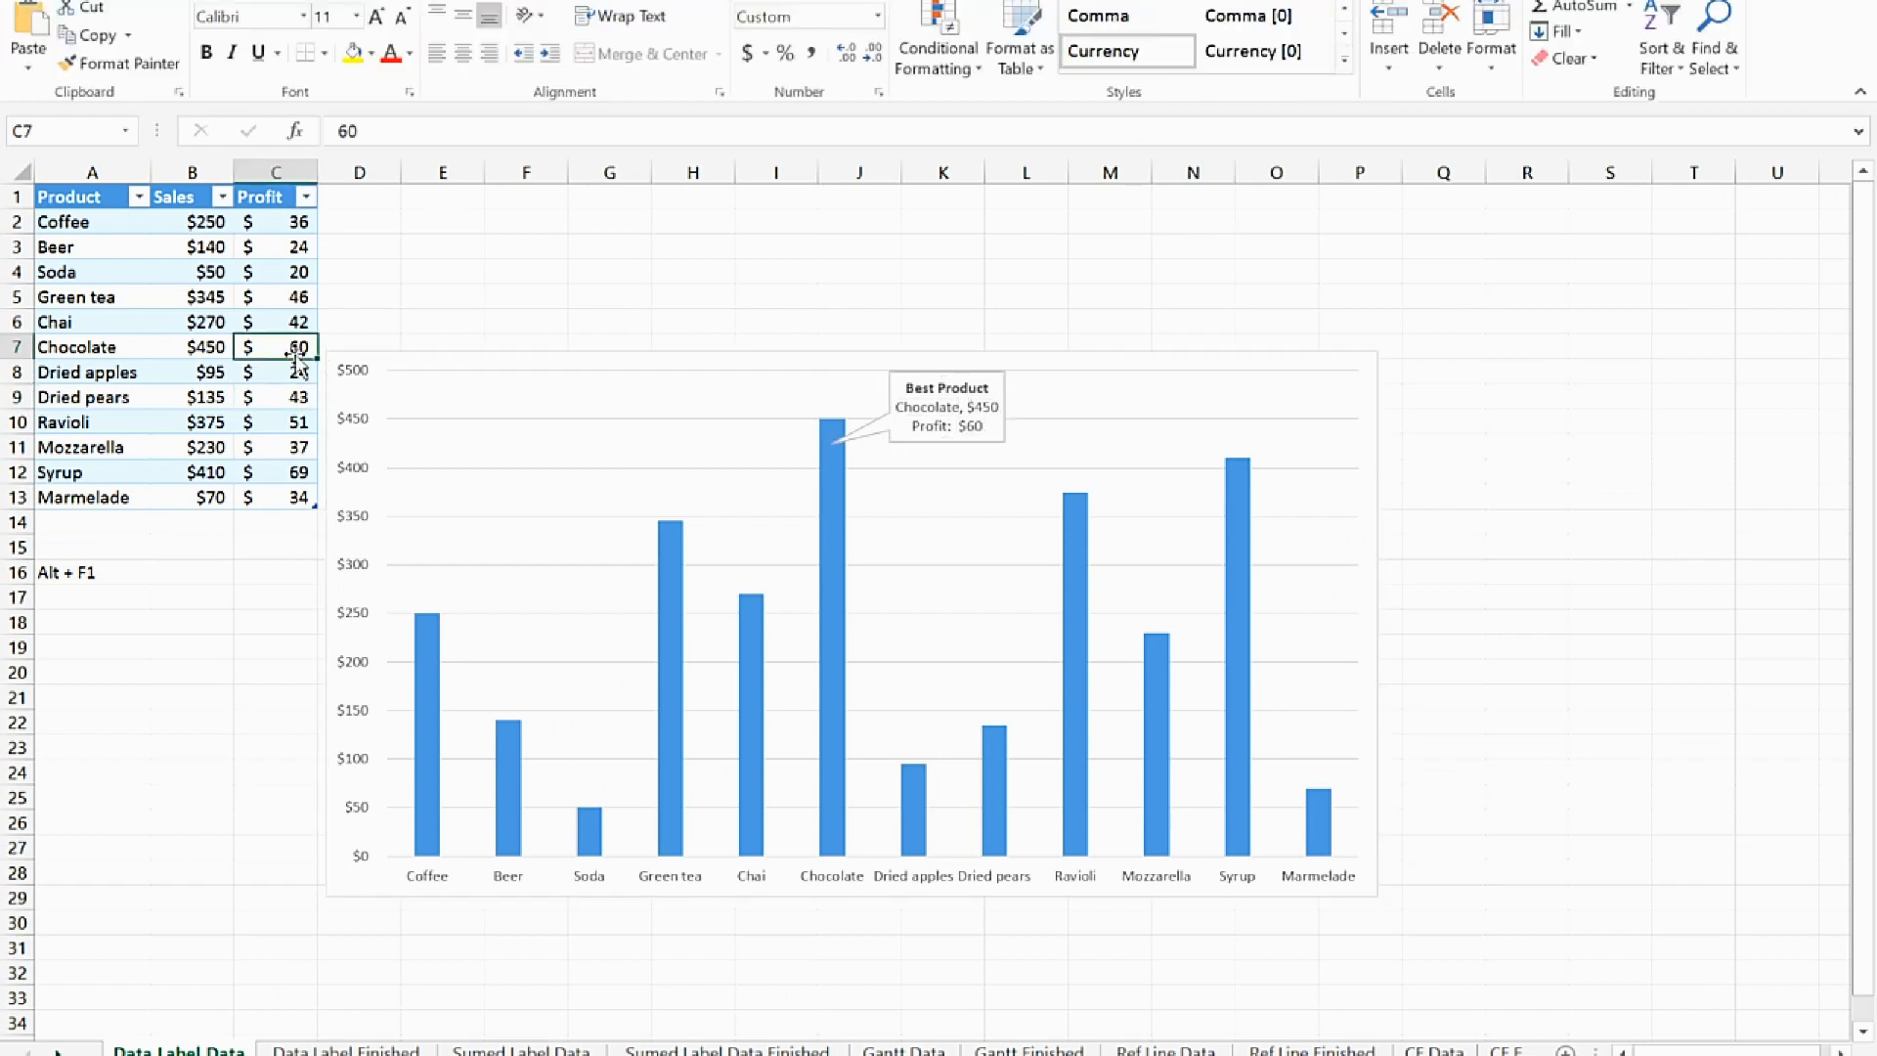
text(200)
key(Return)
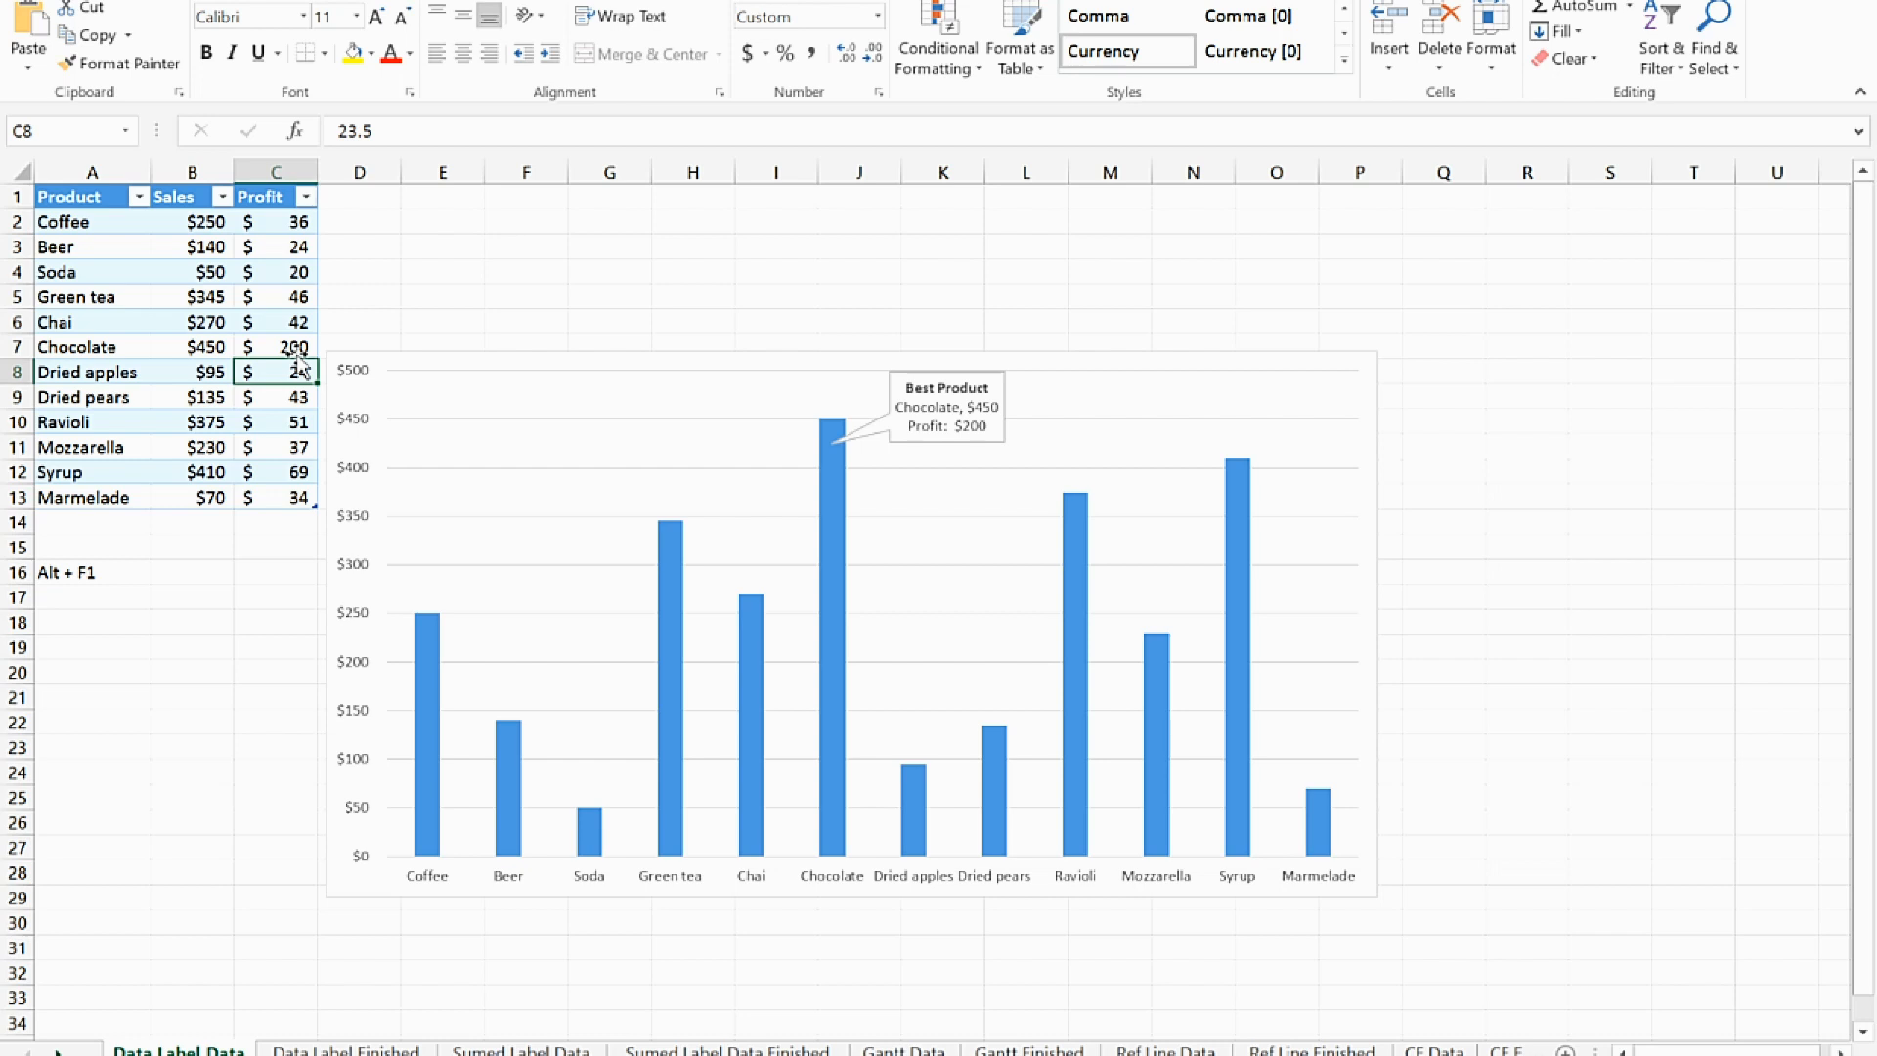
Restore Chocolate's profit in cell C7 to 60
click(291, 349)
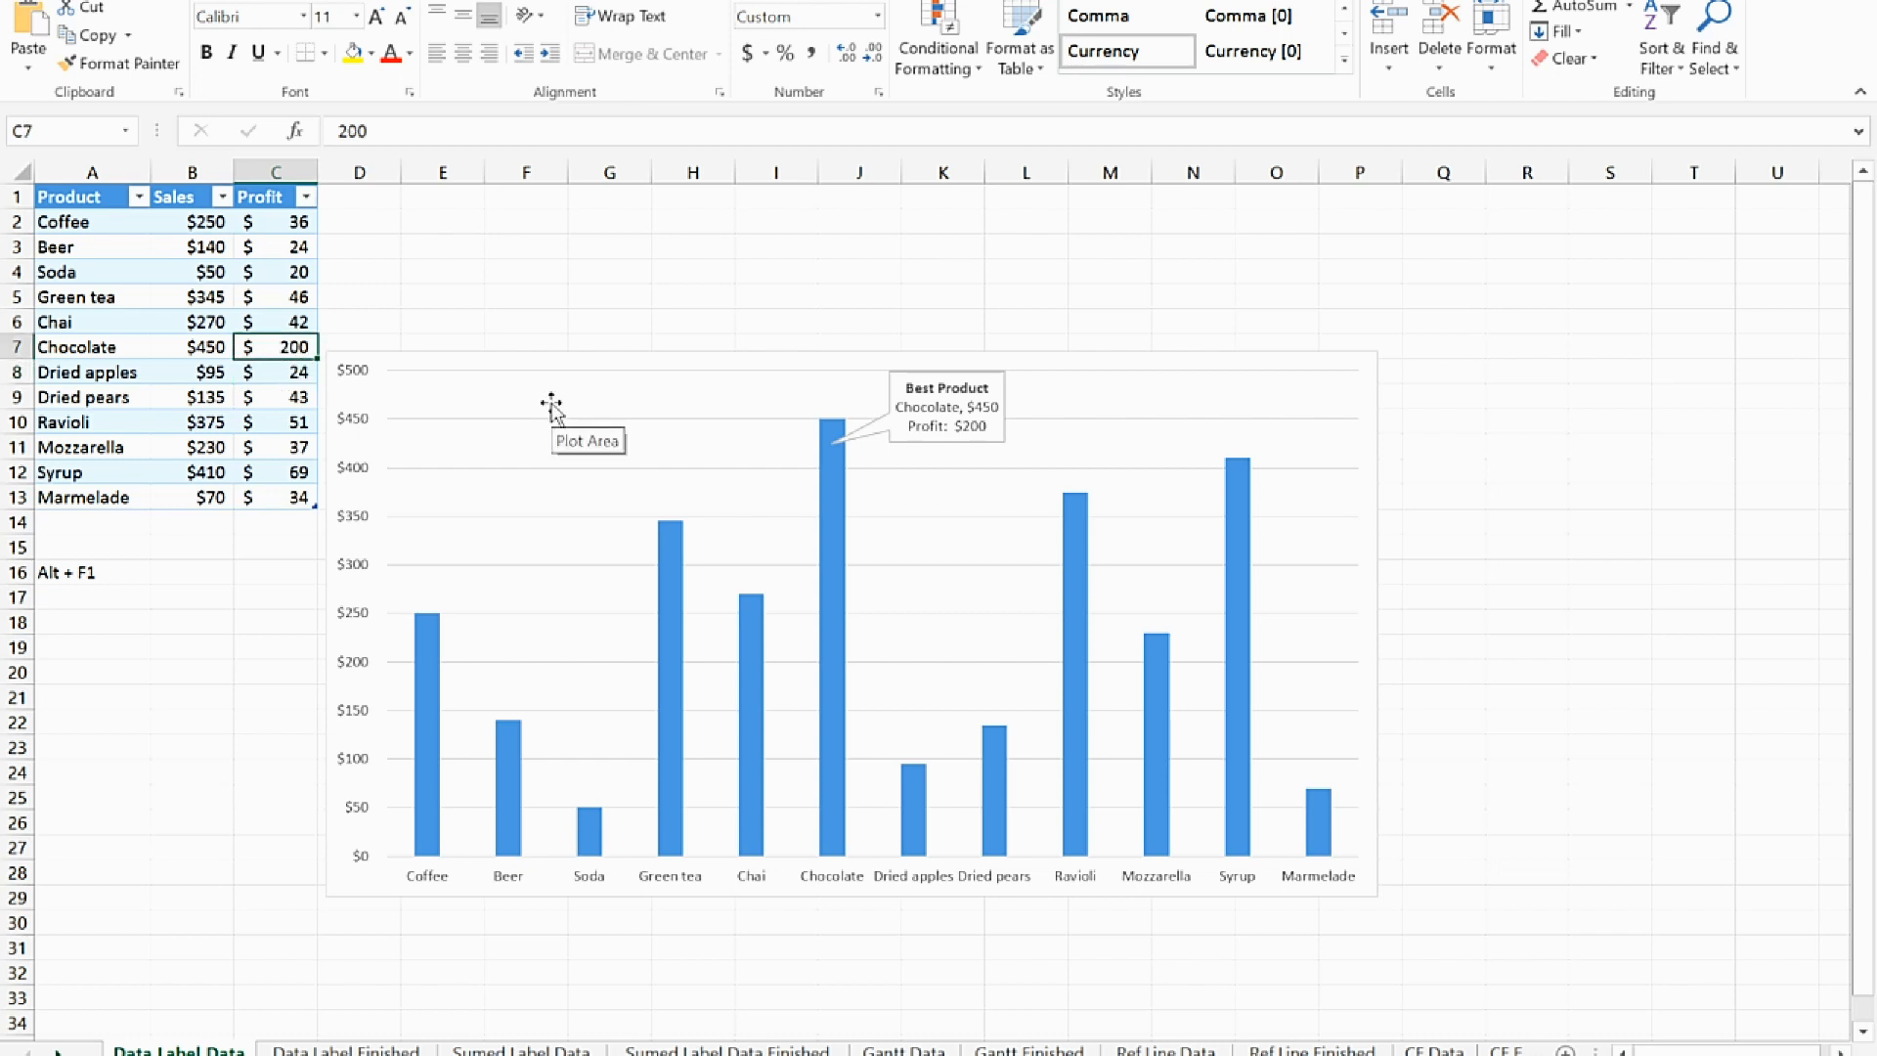
text(60)
key(Return)
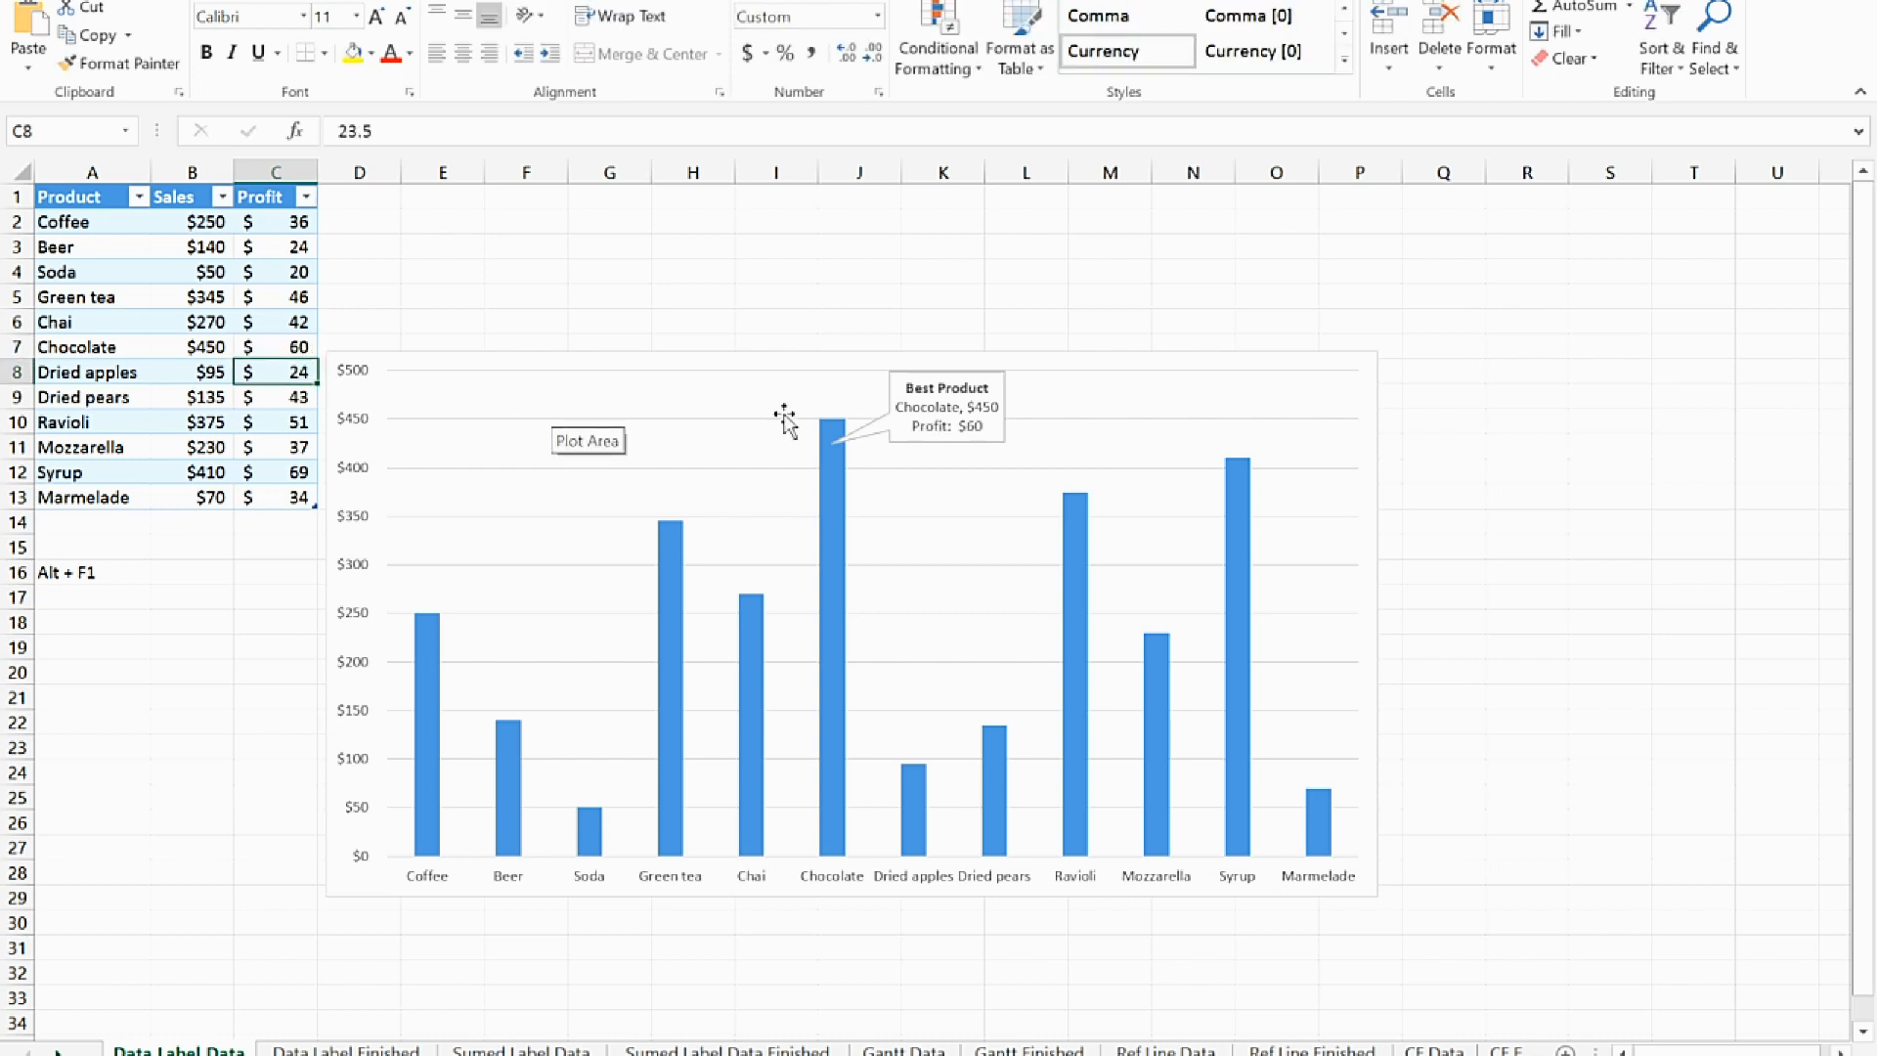
Apply a gradient fill to the Chocolate data callout in the sales column chart
click(889, 401)
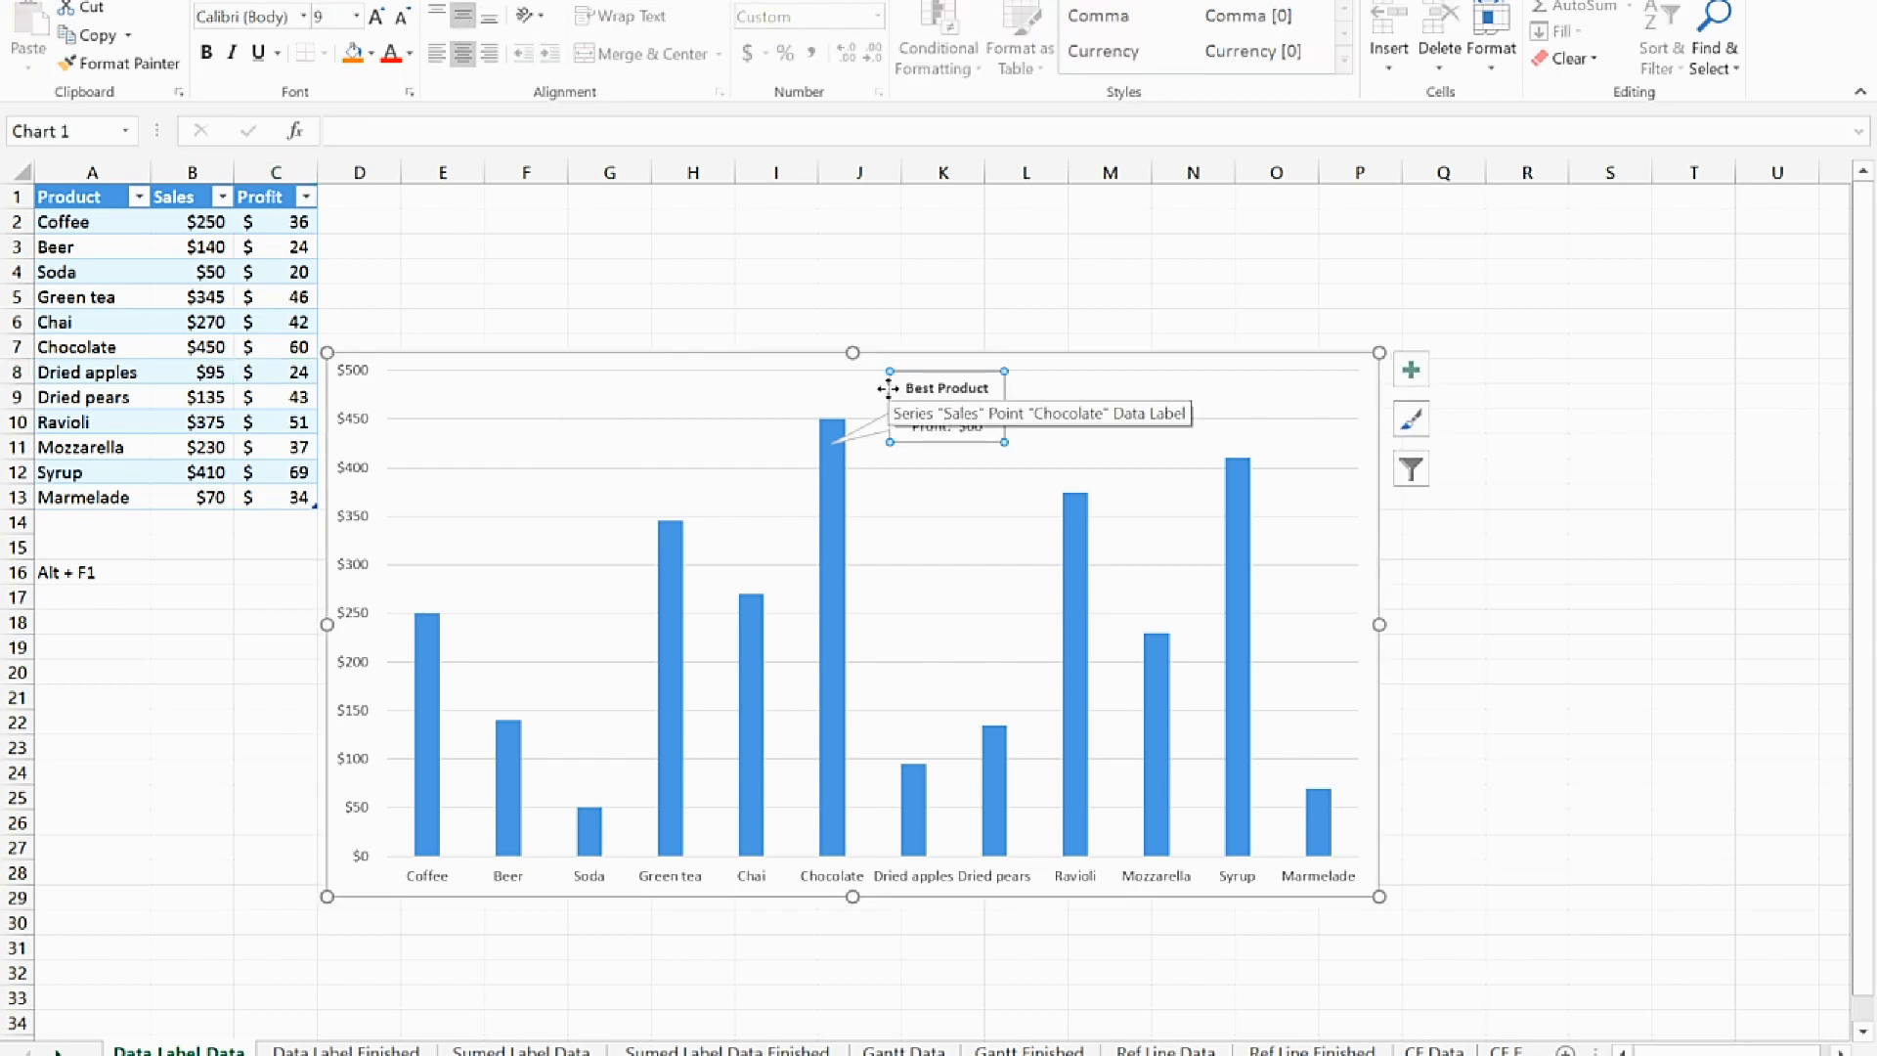
double_click(889, 388)
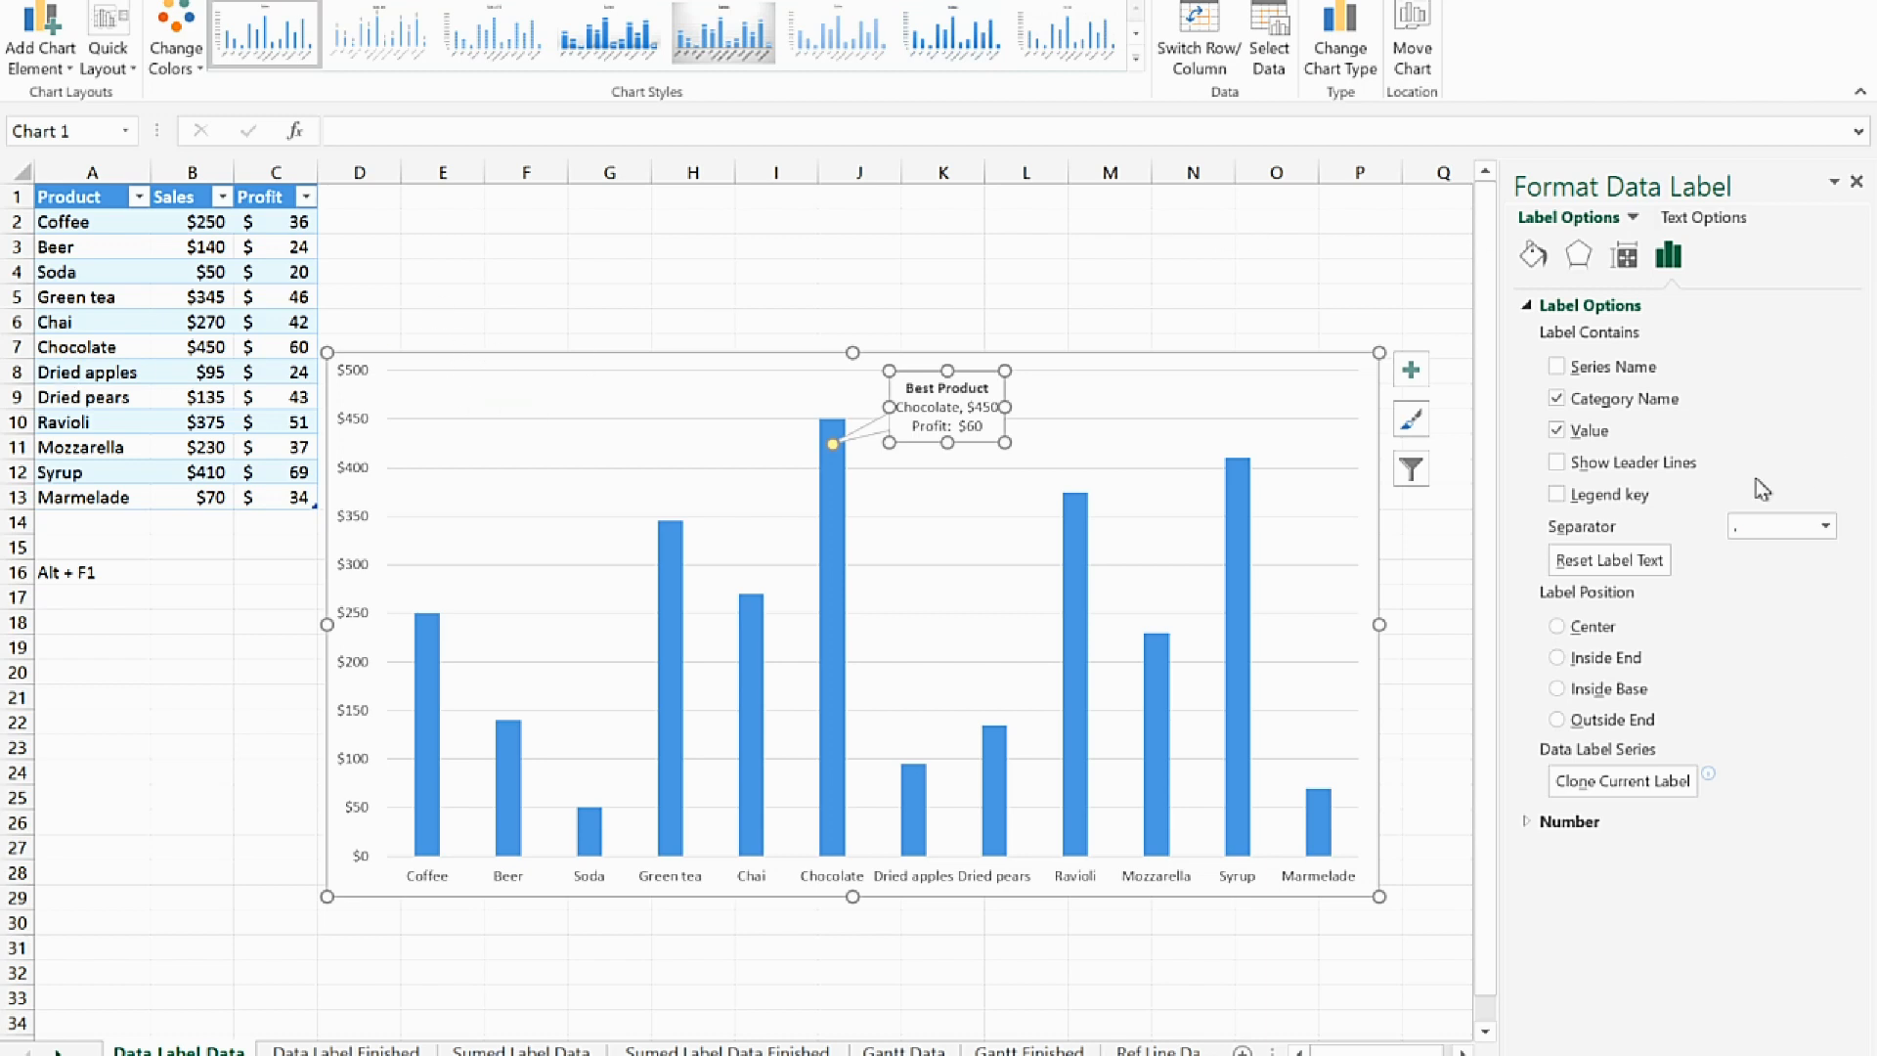
click(1533, 256)
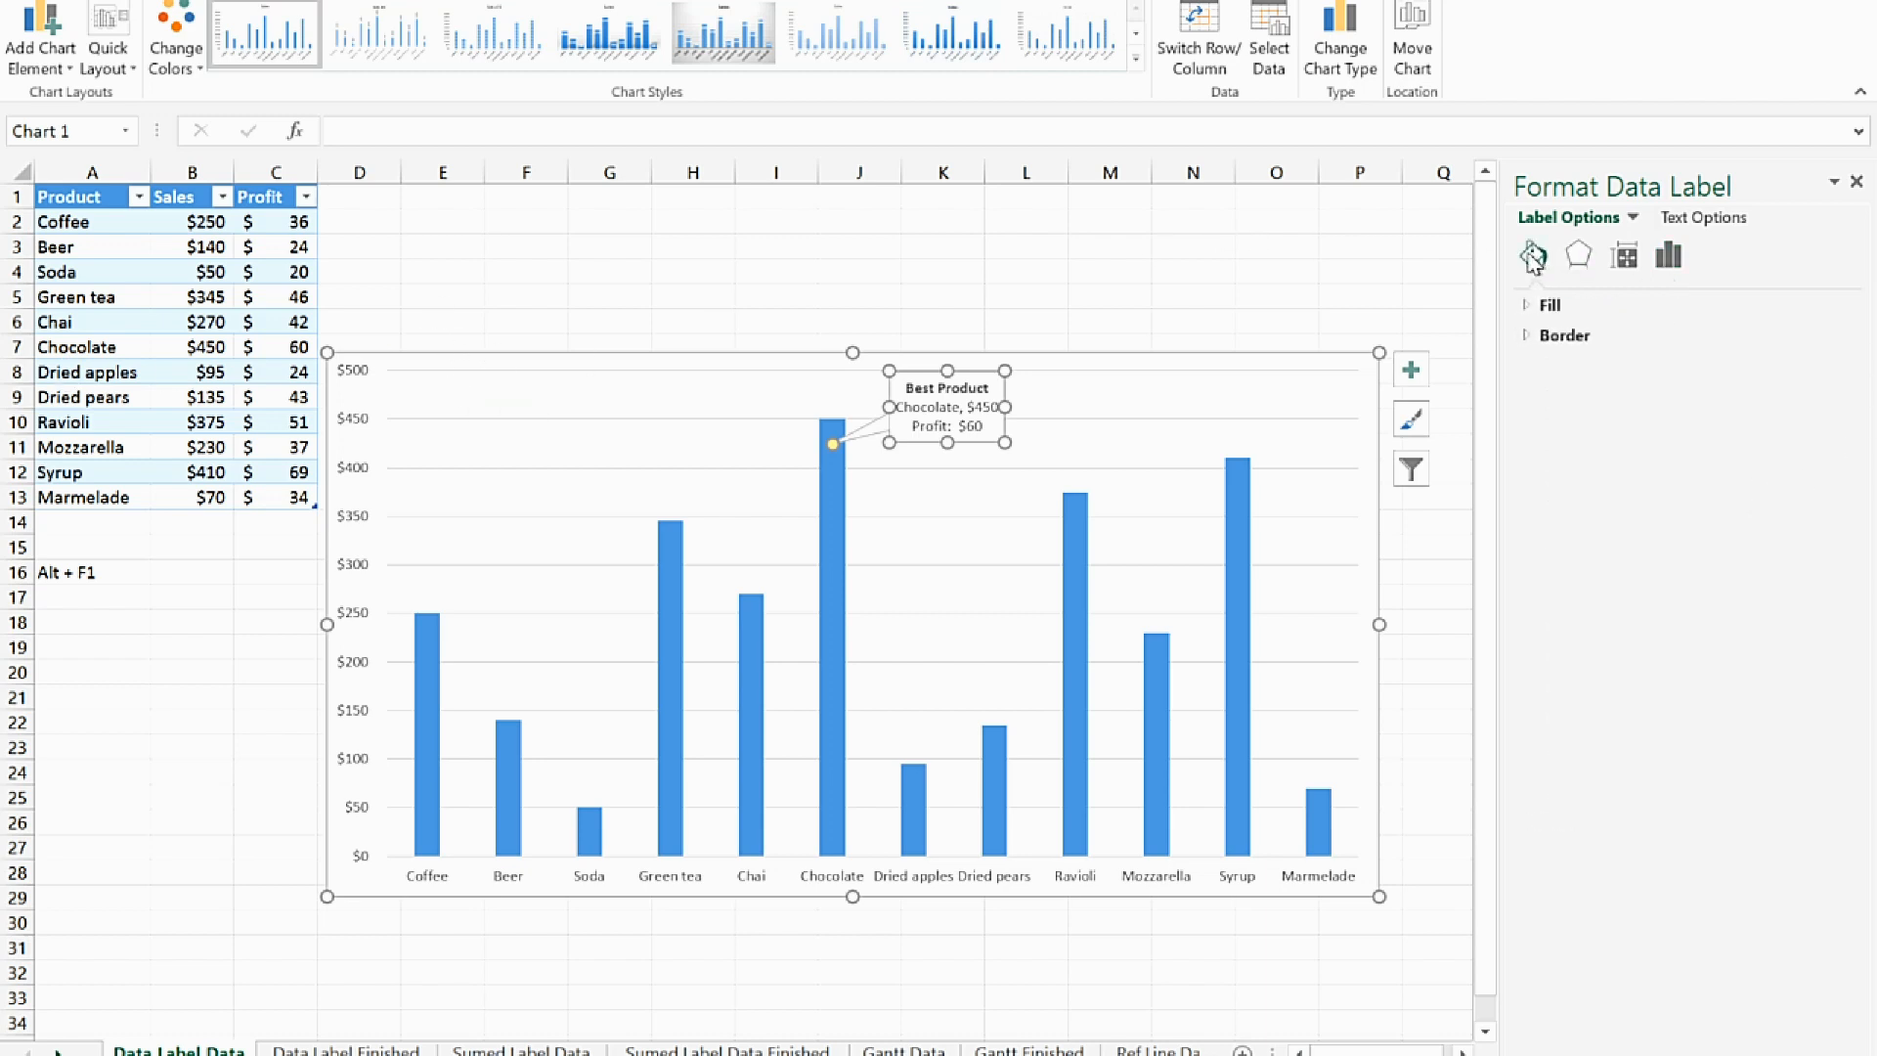
click(1531, 307)
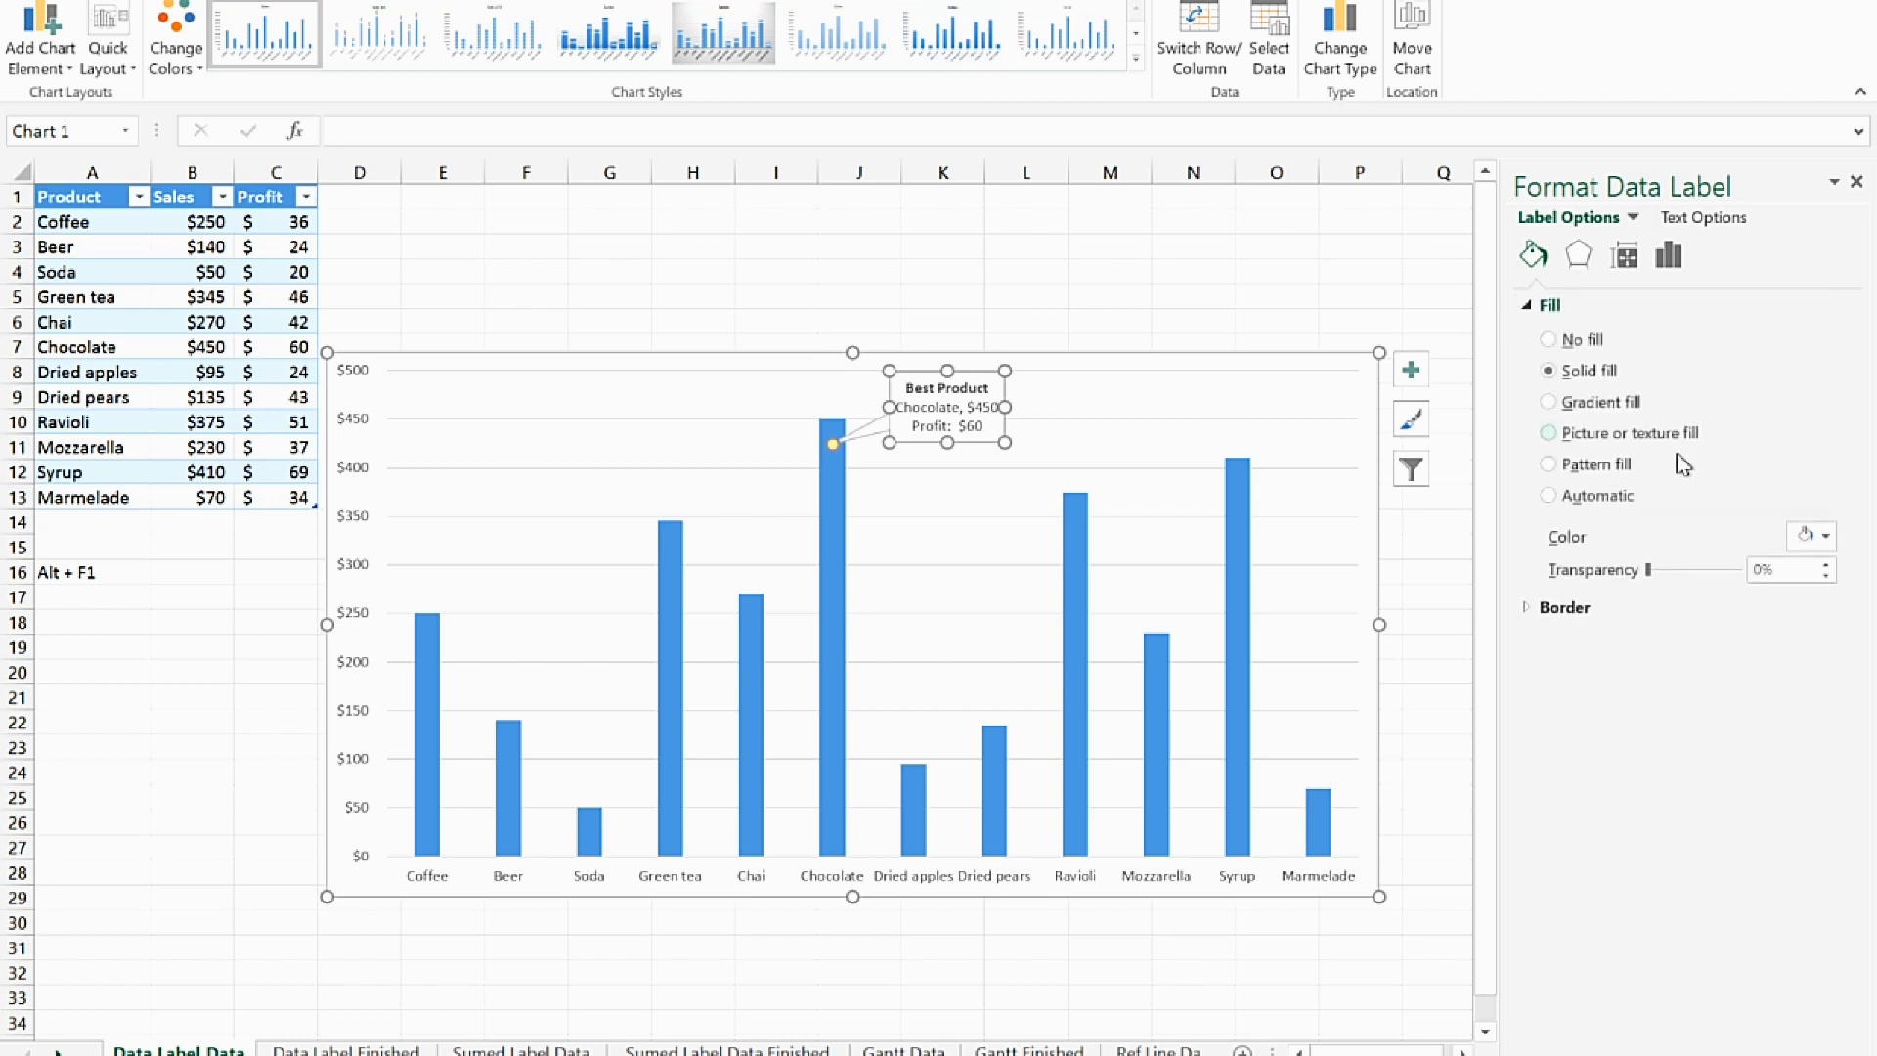
click(1548, 401)
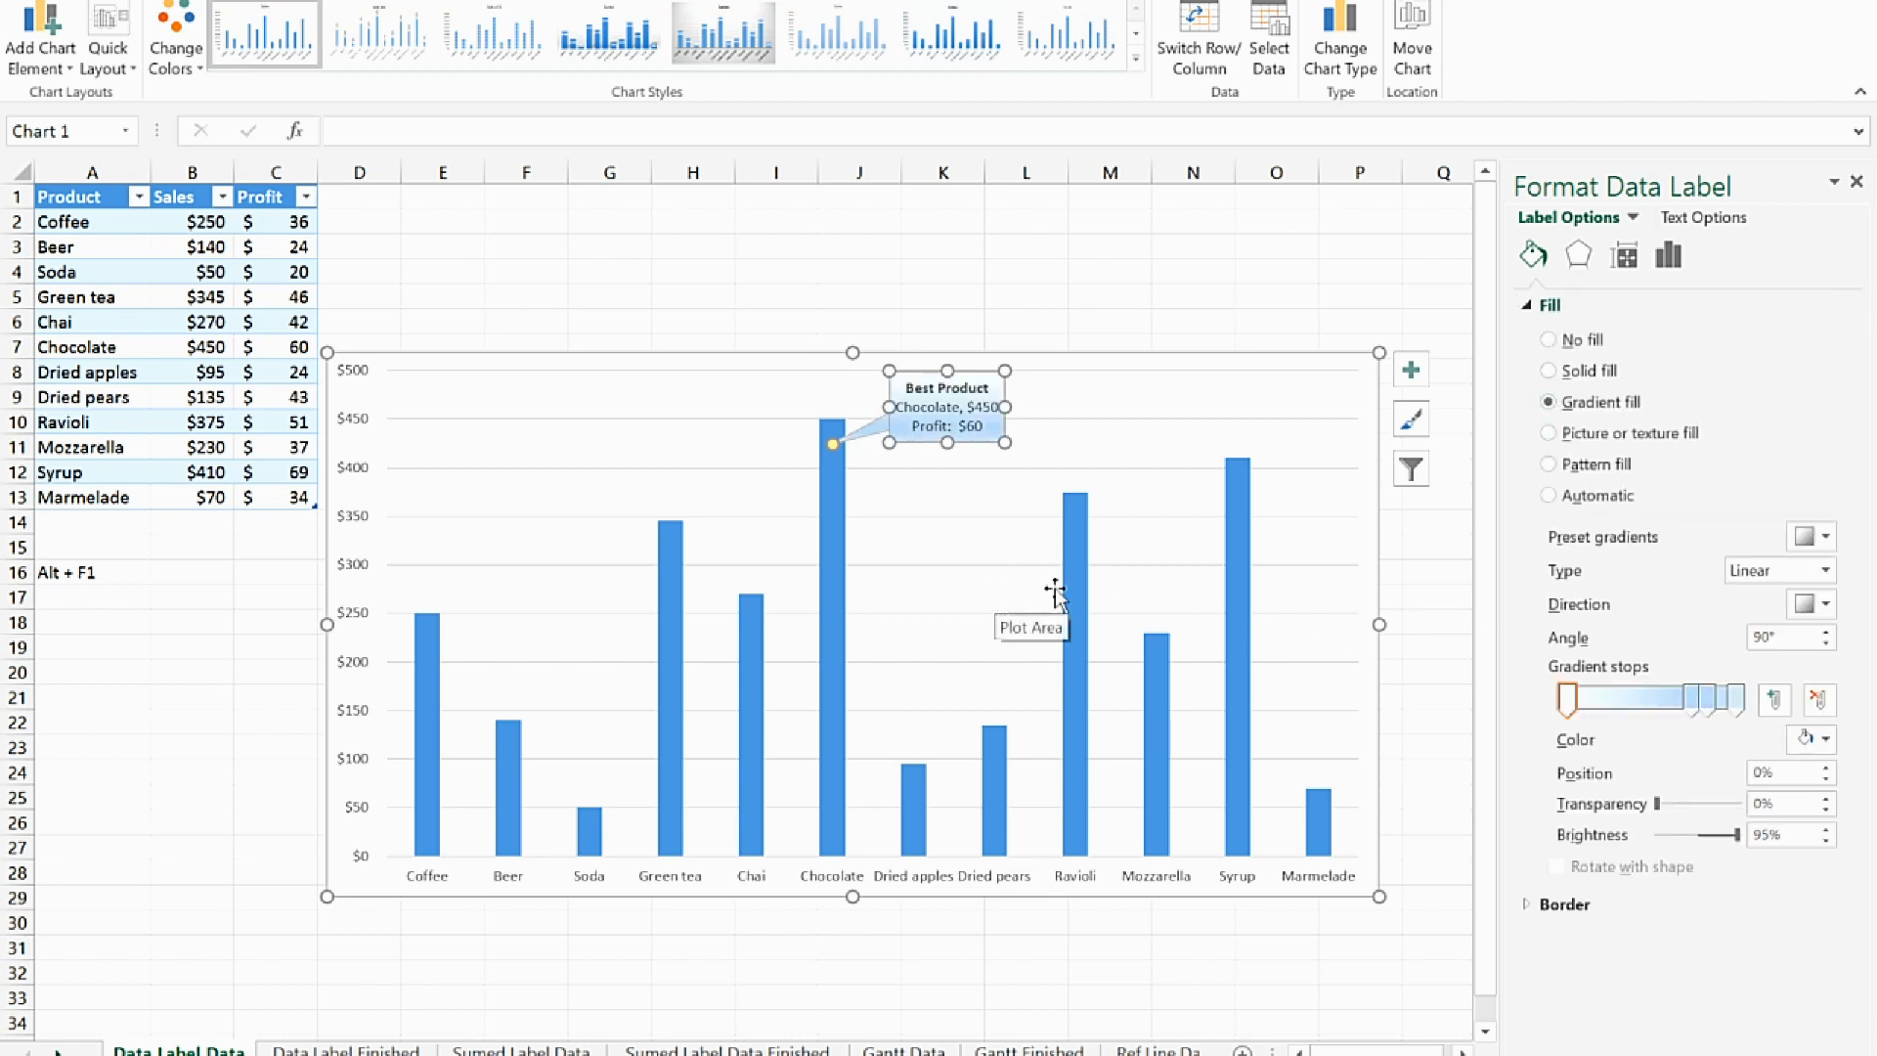
click(1183, 425)
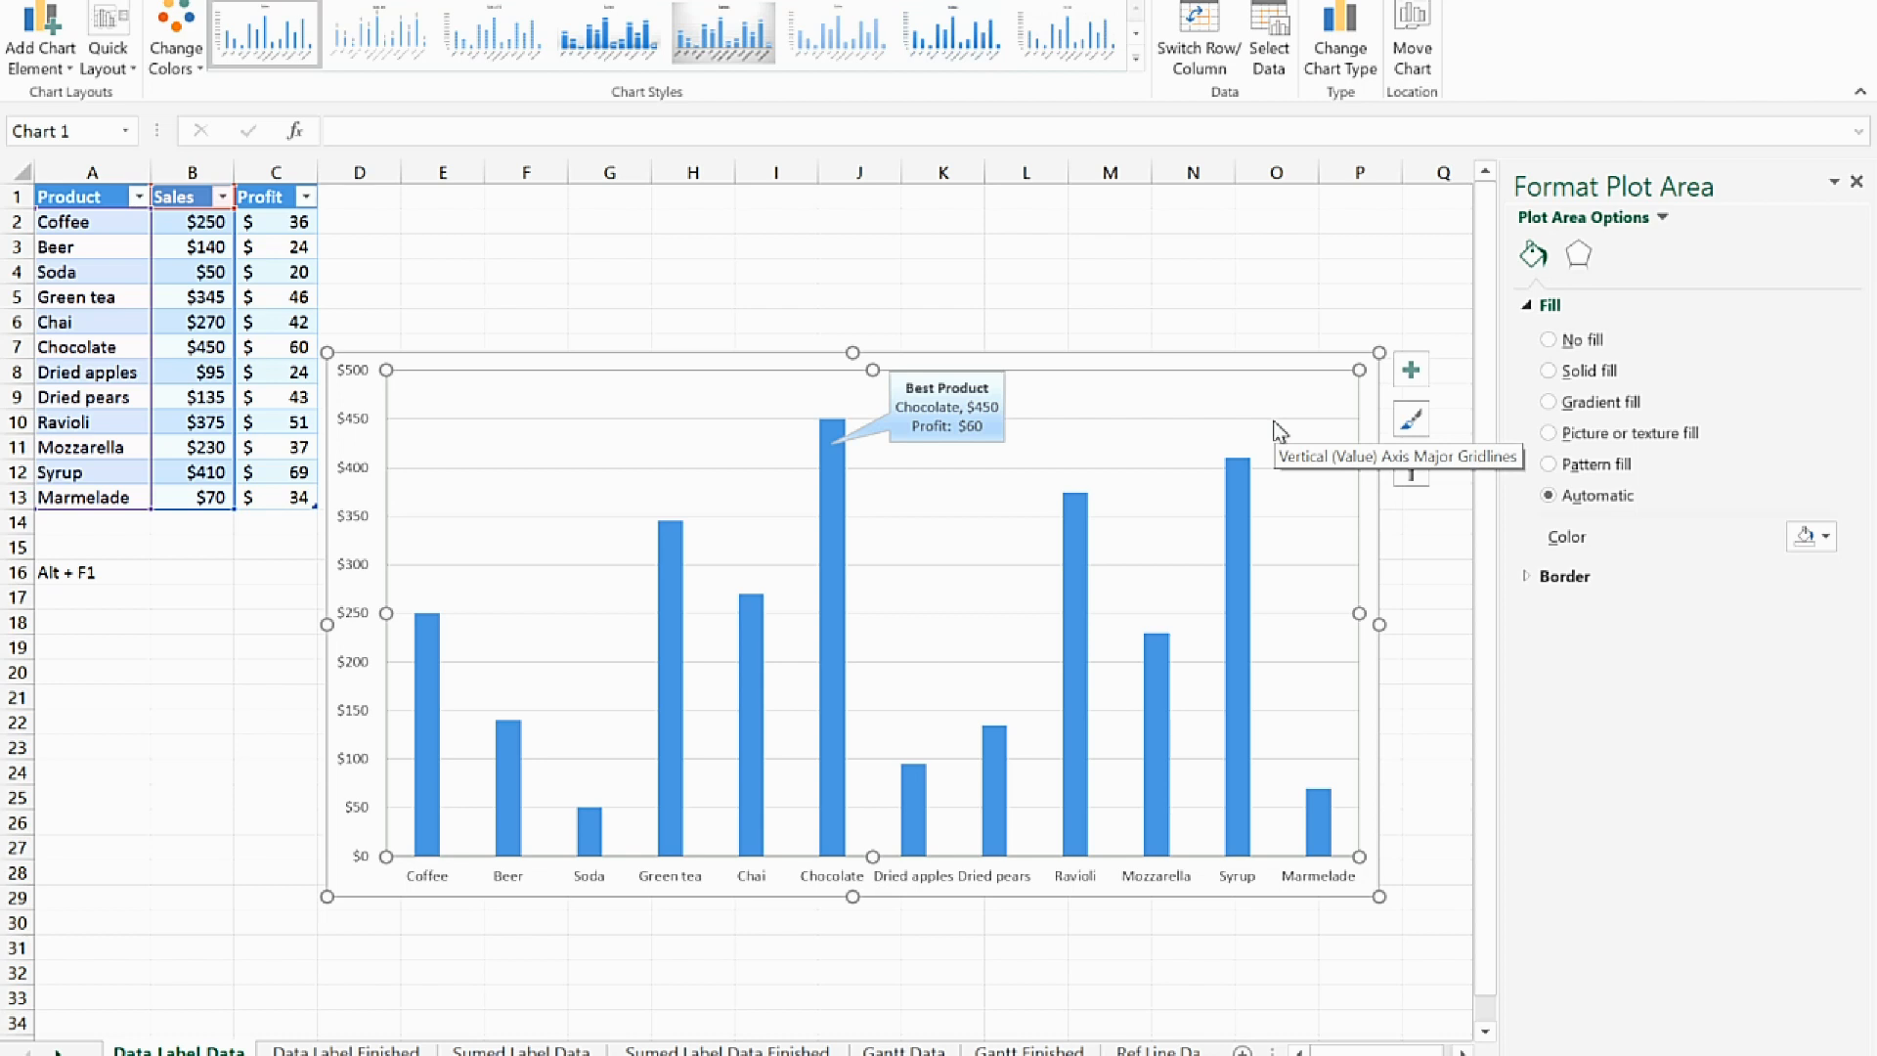
Show the category name and value in the data labels of the Sales series
click(671, 571)
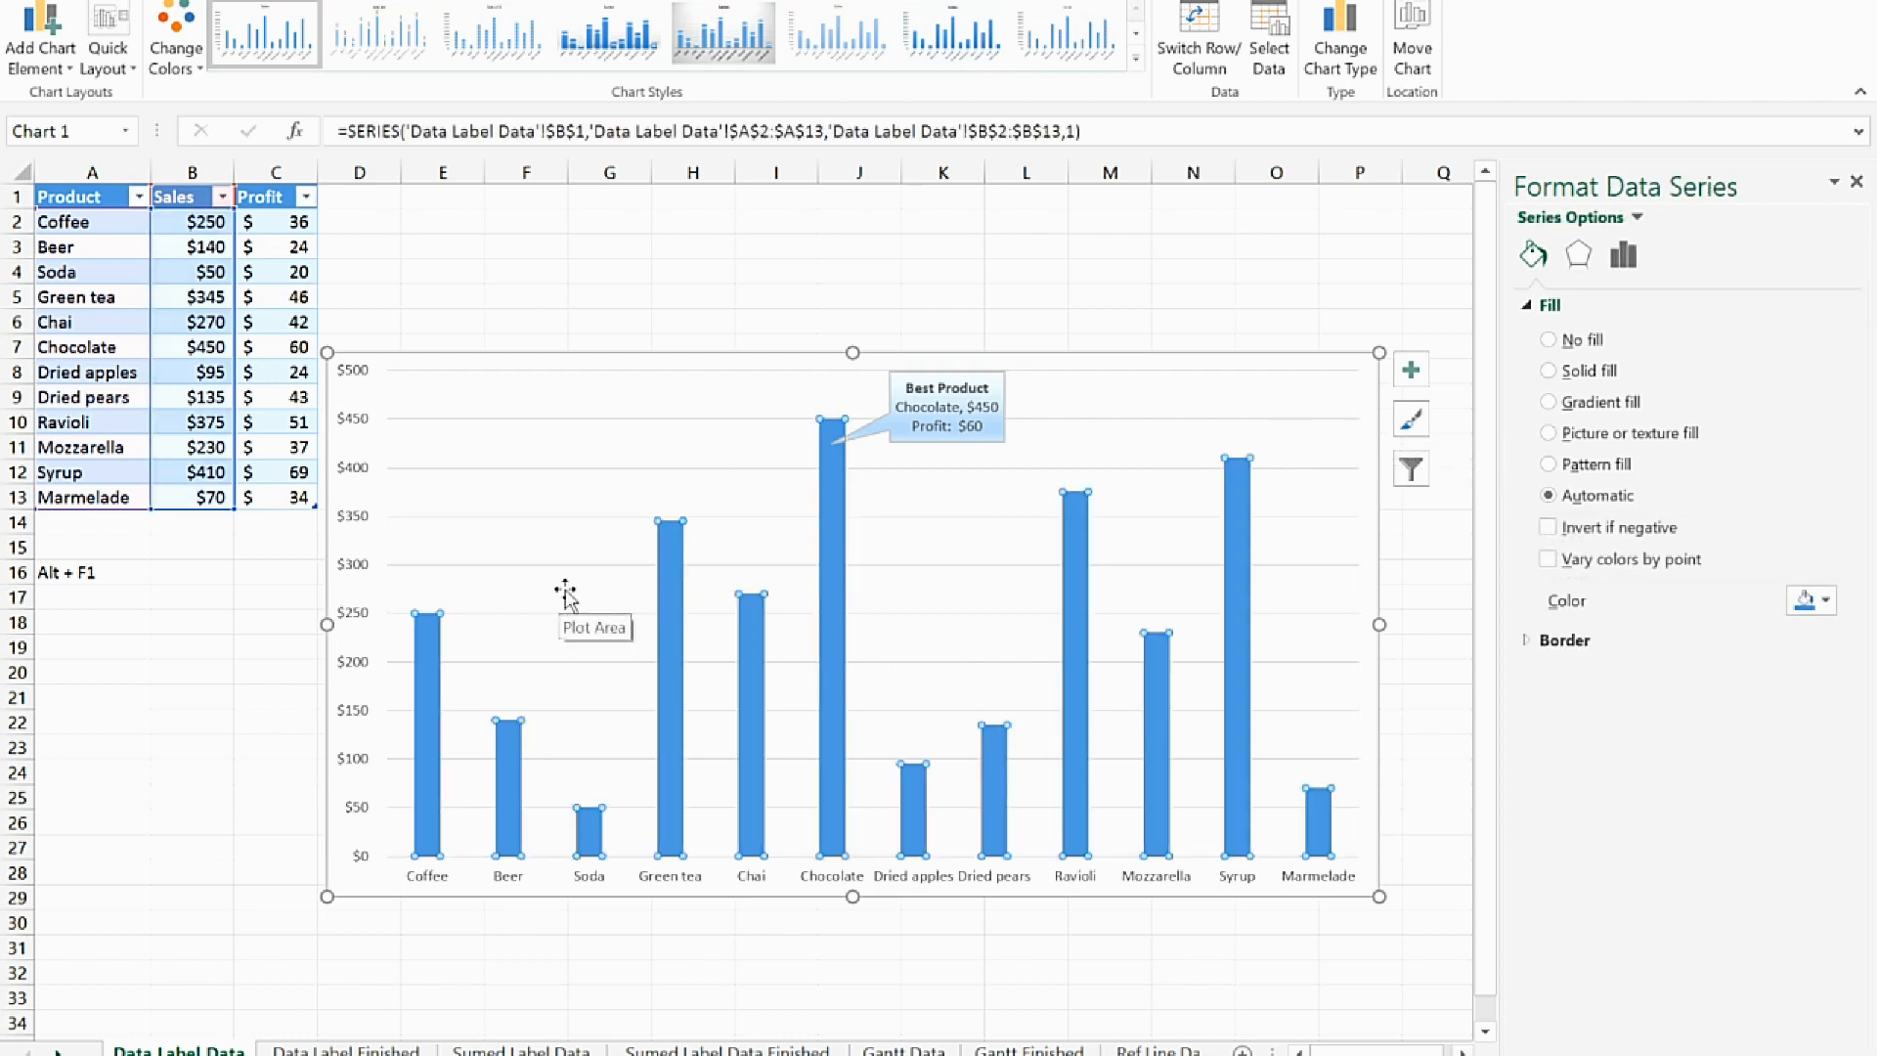
right_click(662, 577)
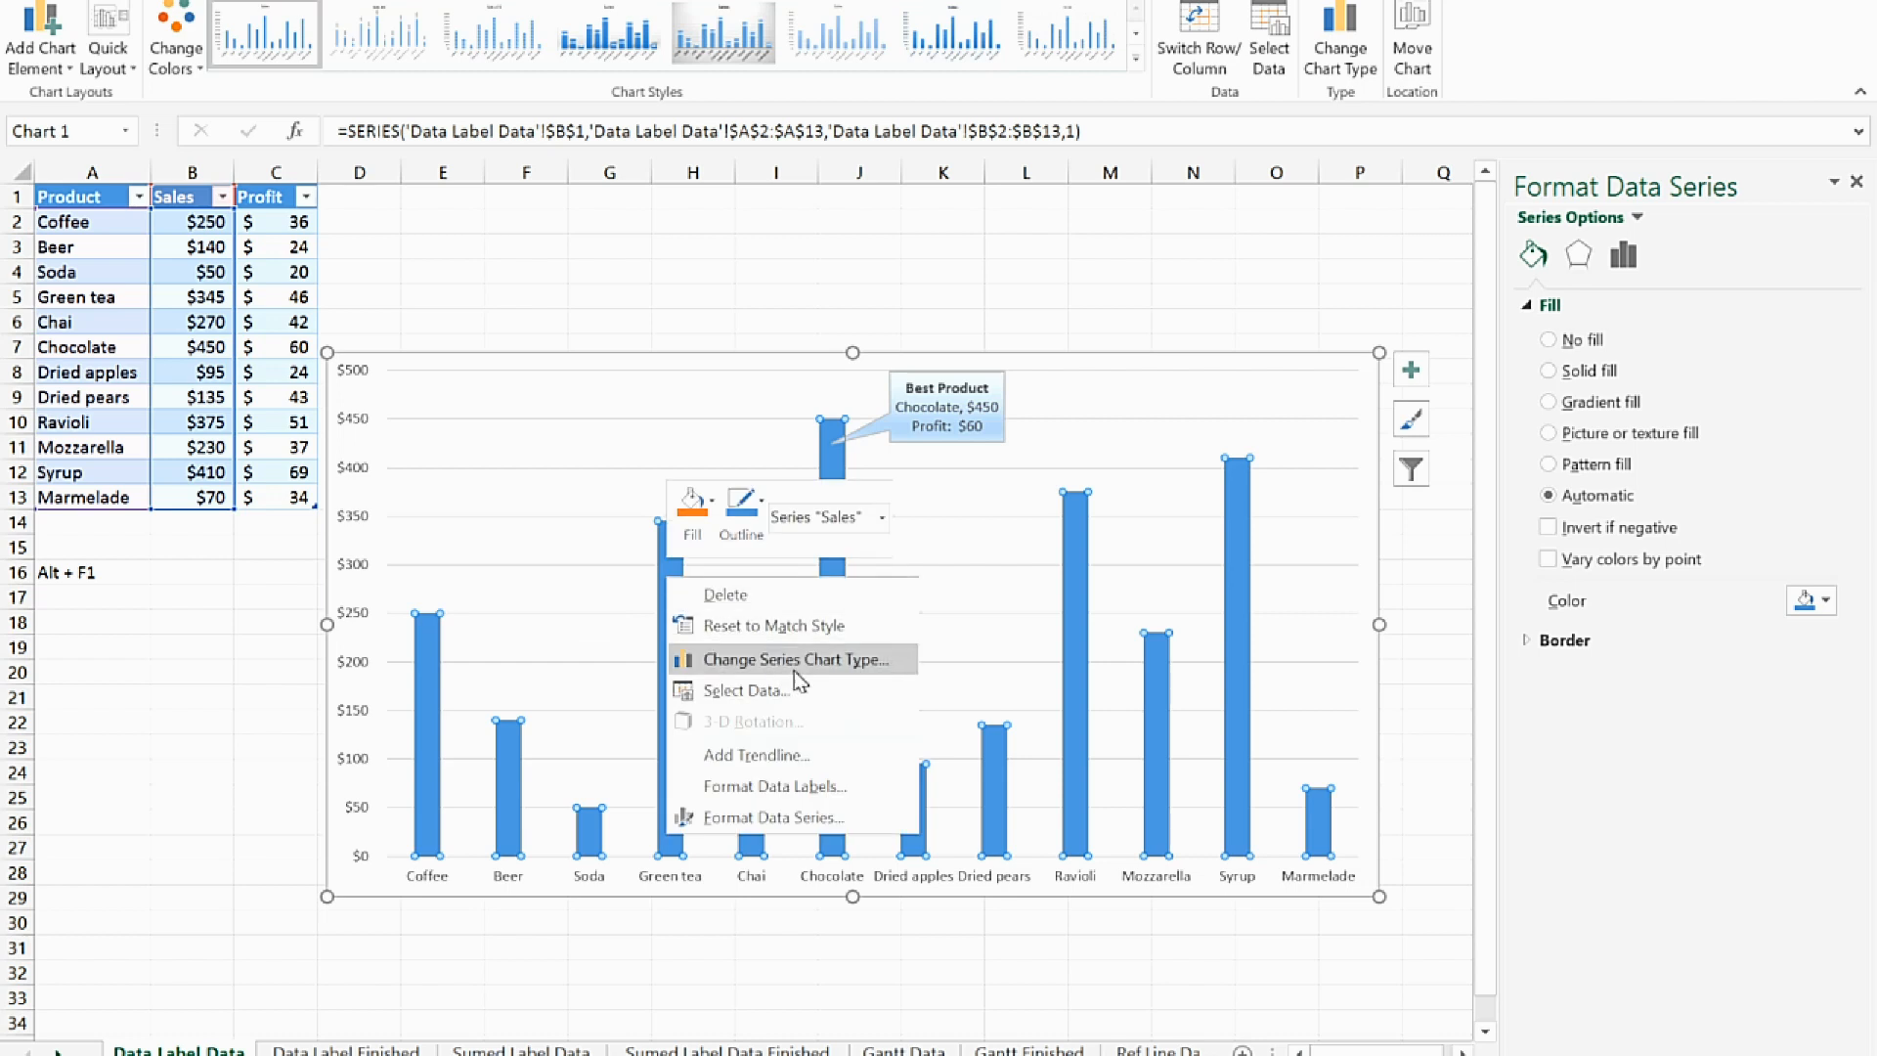
click(875, 782)
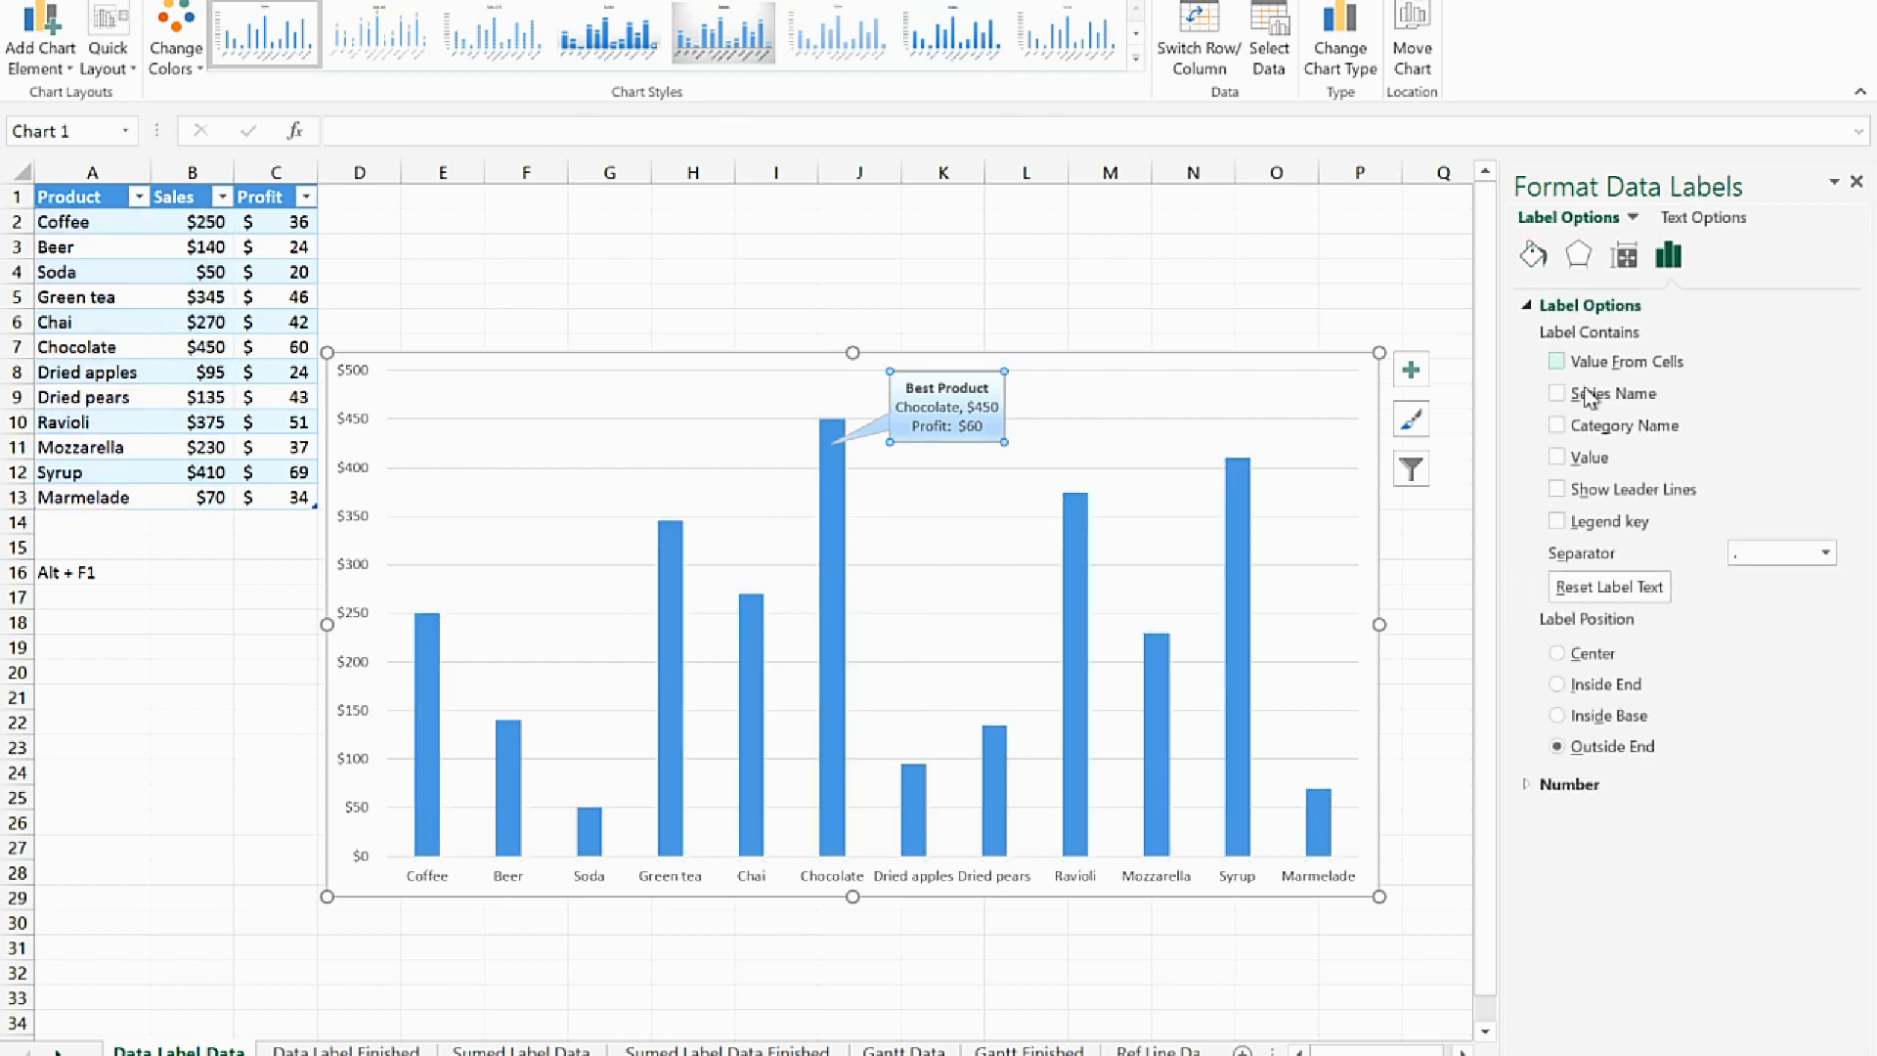
click(1558, 425)
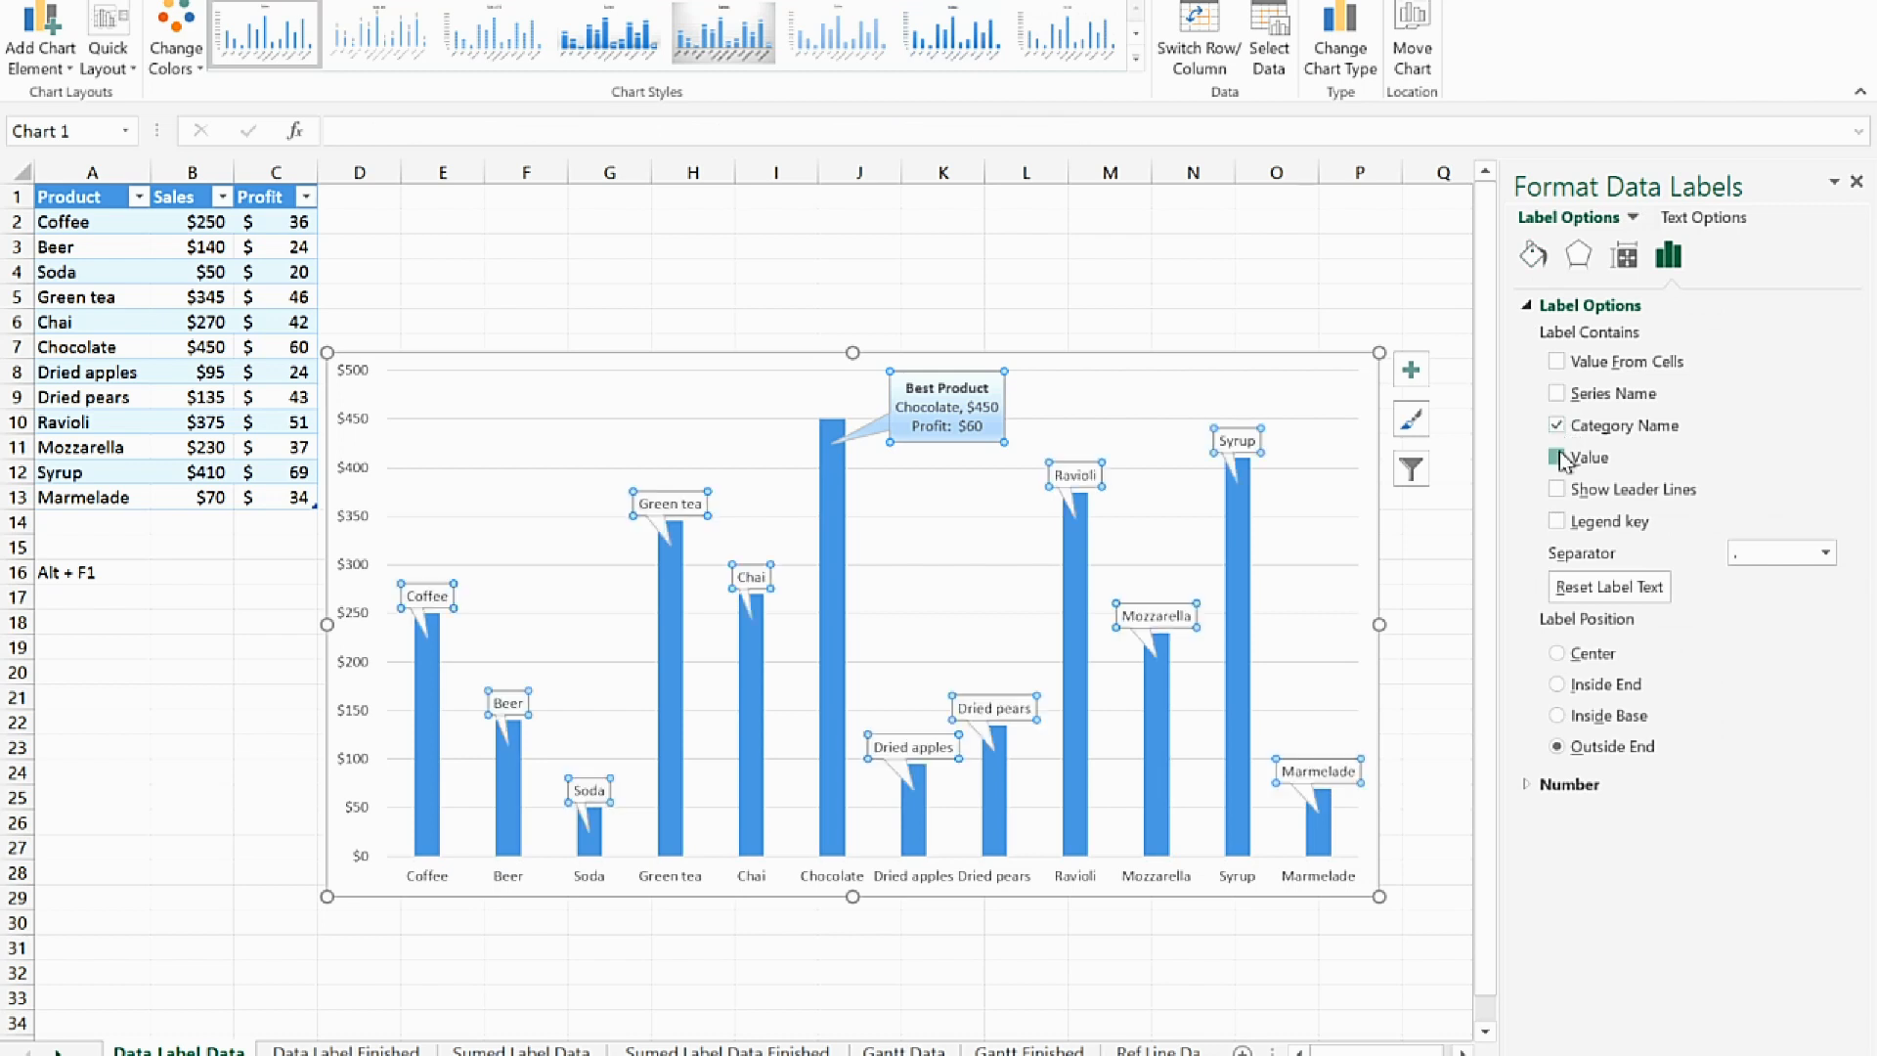
click(1558, 458)
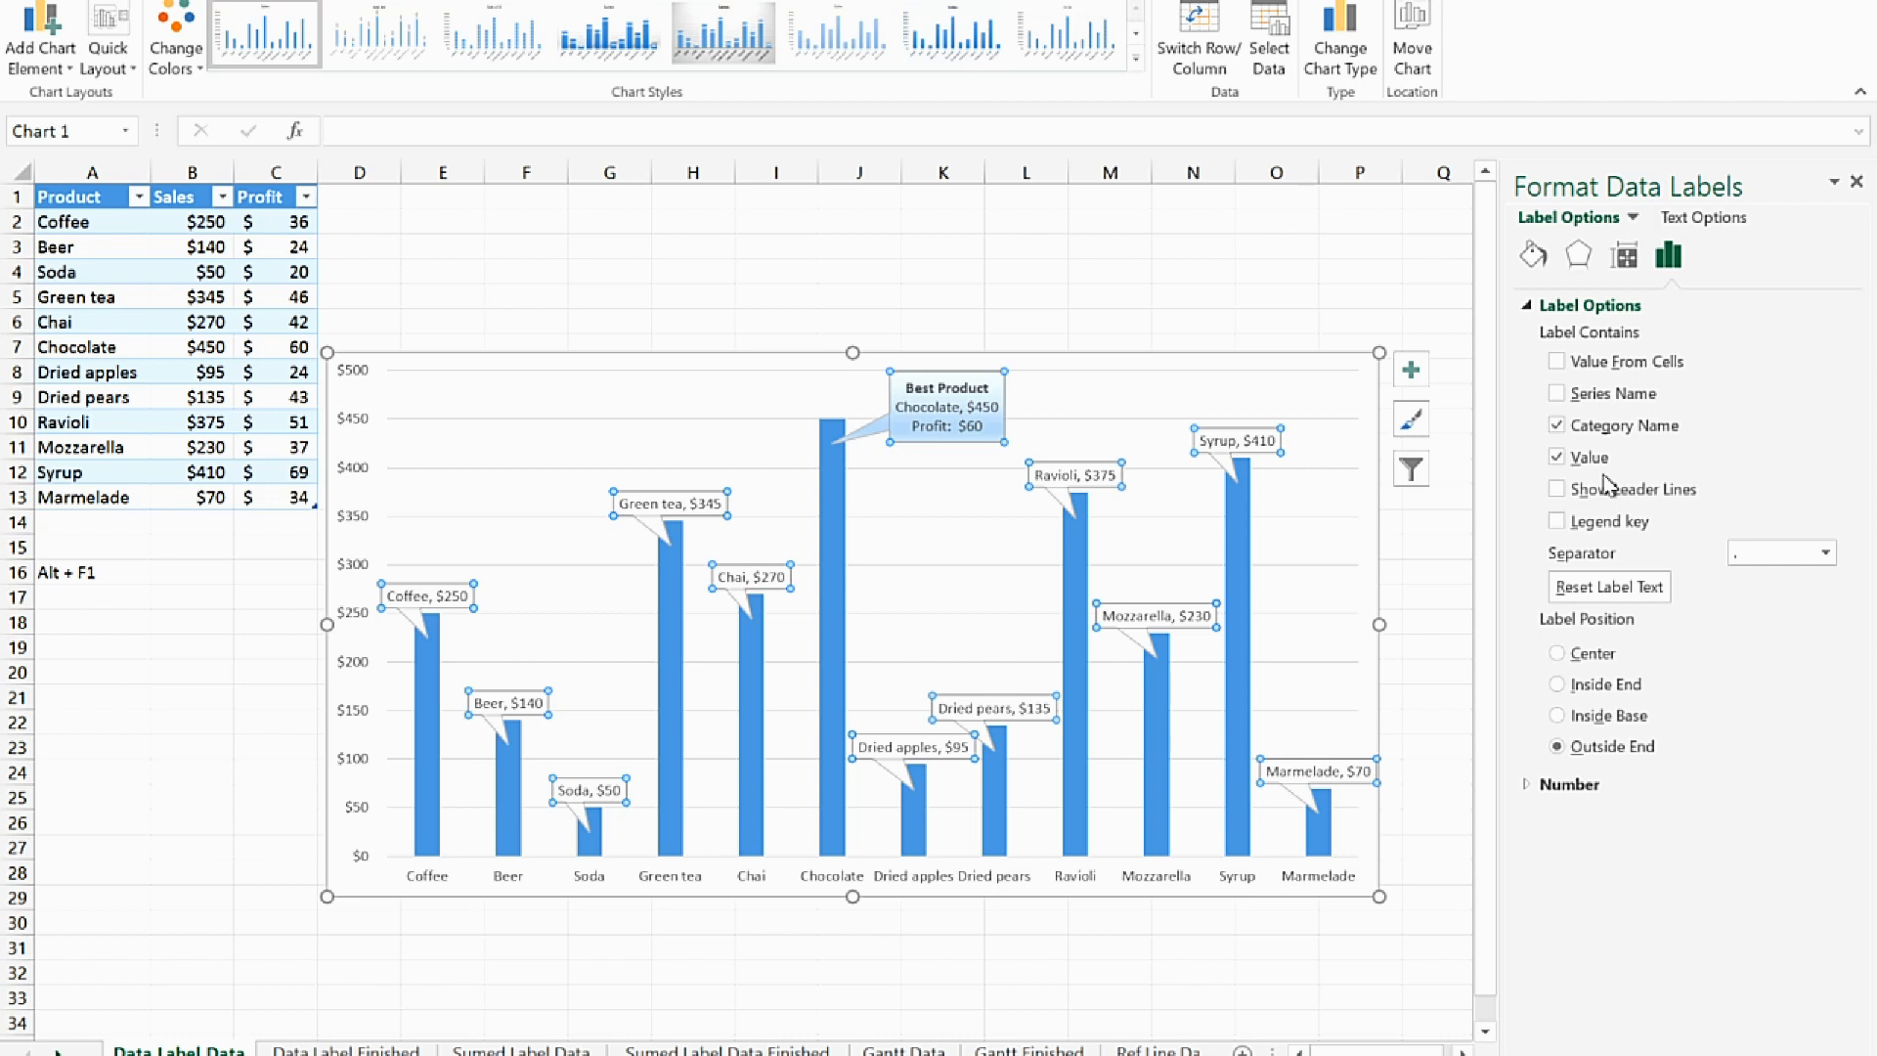
Delete the whole sales column chart from the sheet
click(1347, 394)
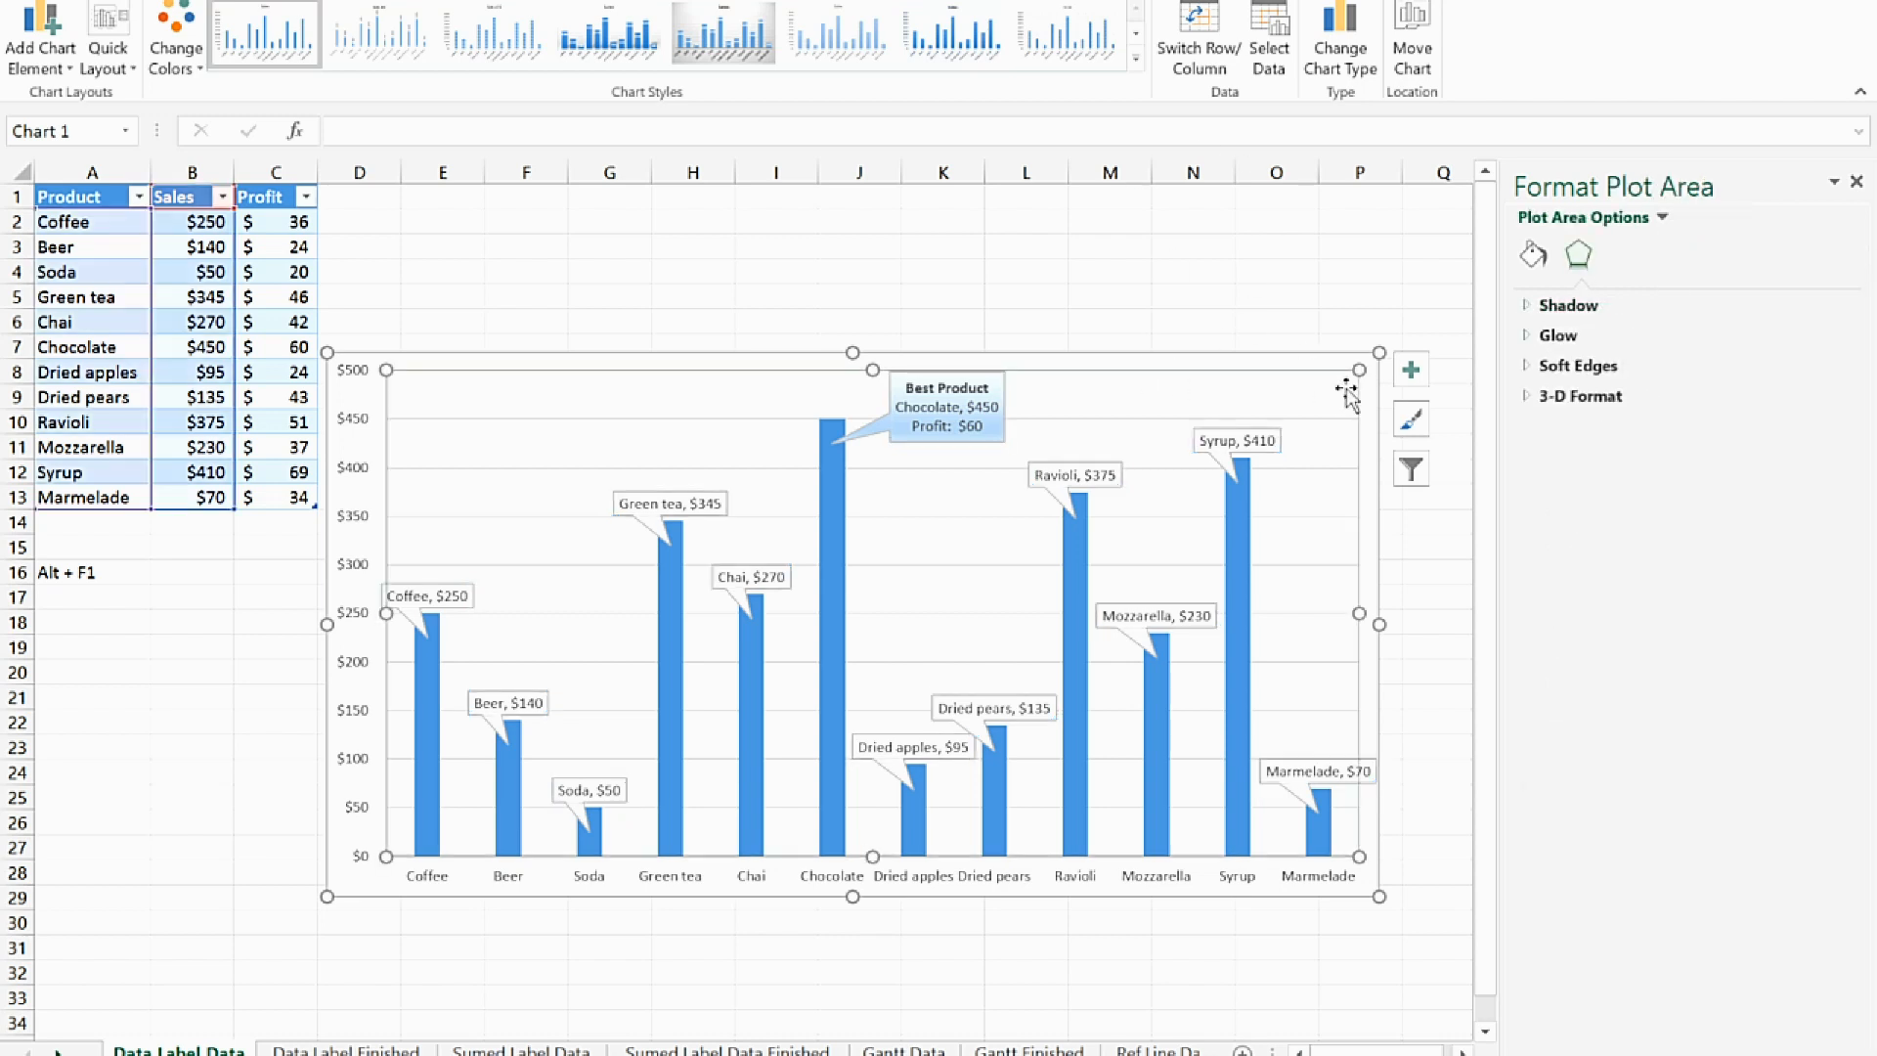
click(1365, 422)
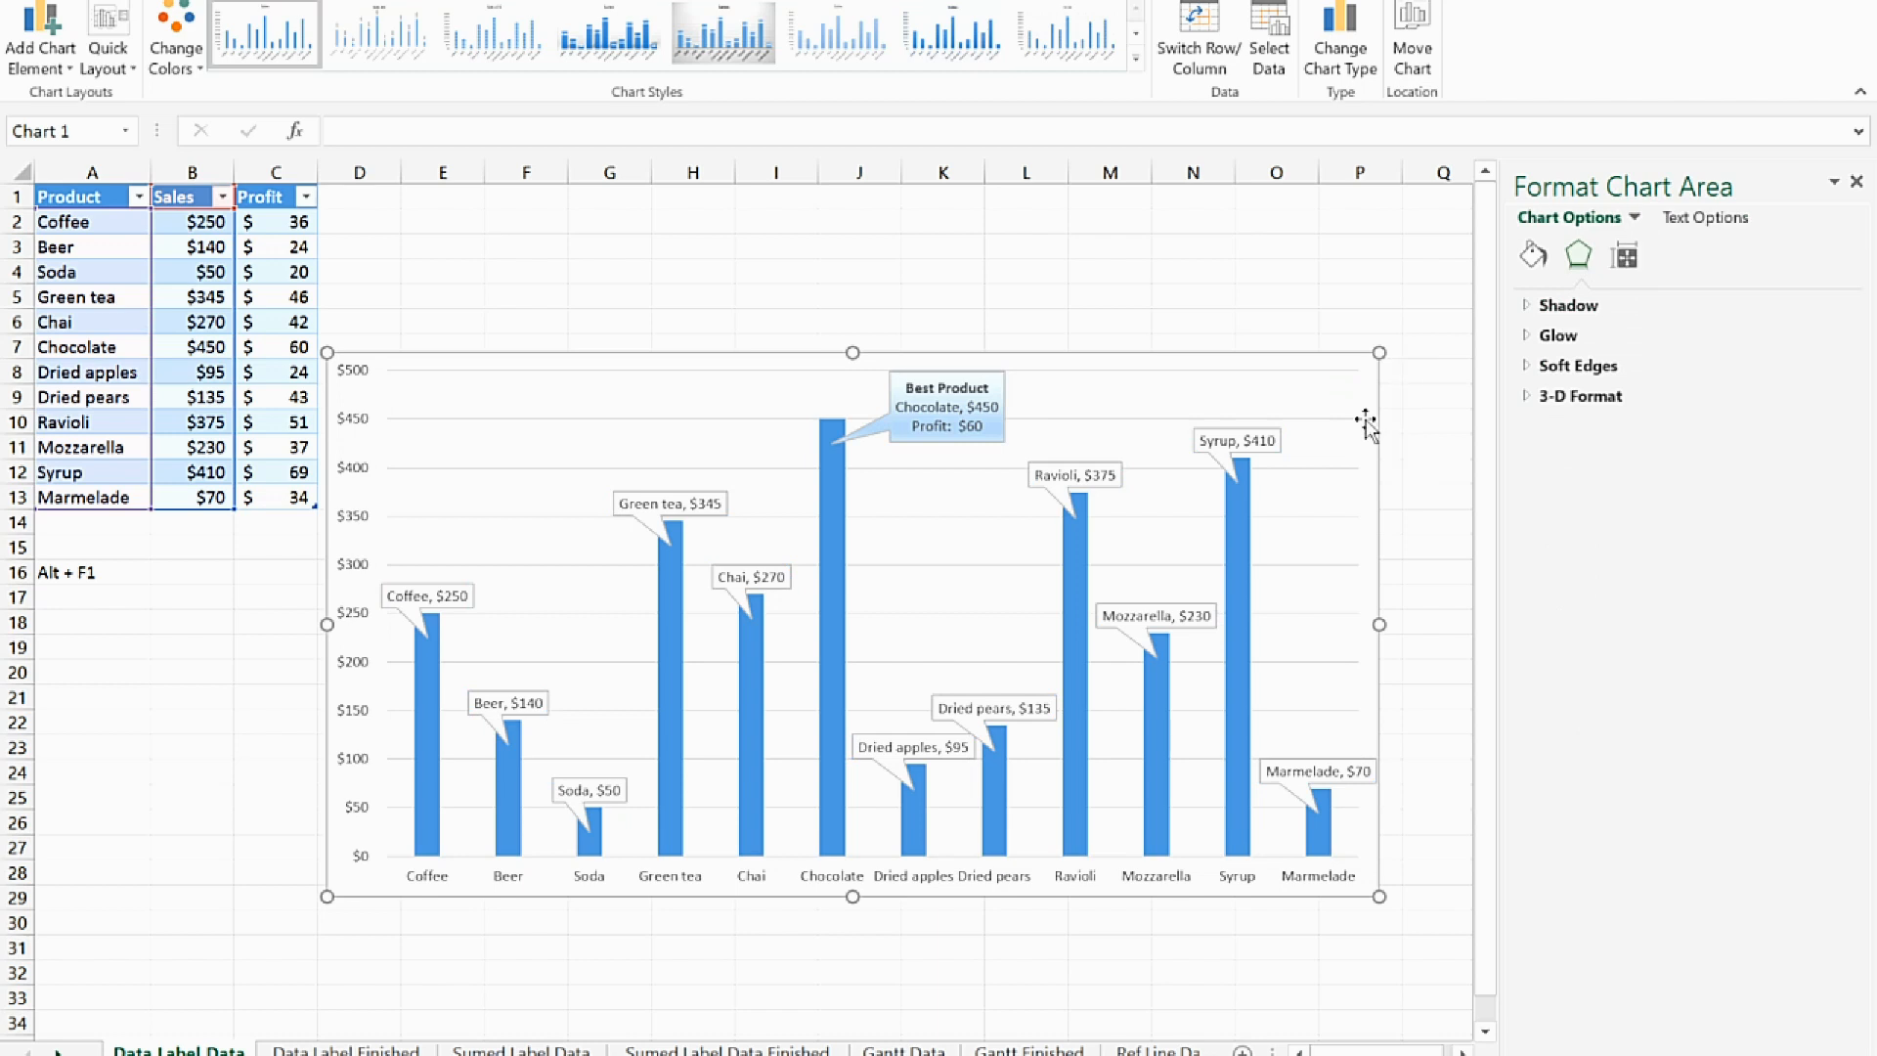
key(Delete)
Insert a scatter chart from the Sales and Profit columns, range B1:C13
click(524, 246)
drag(196, 199, 311, 500)
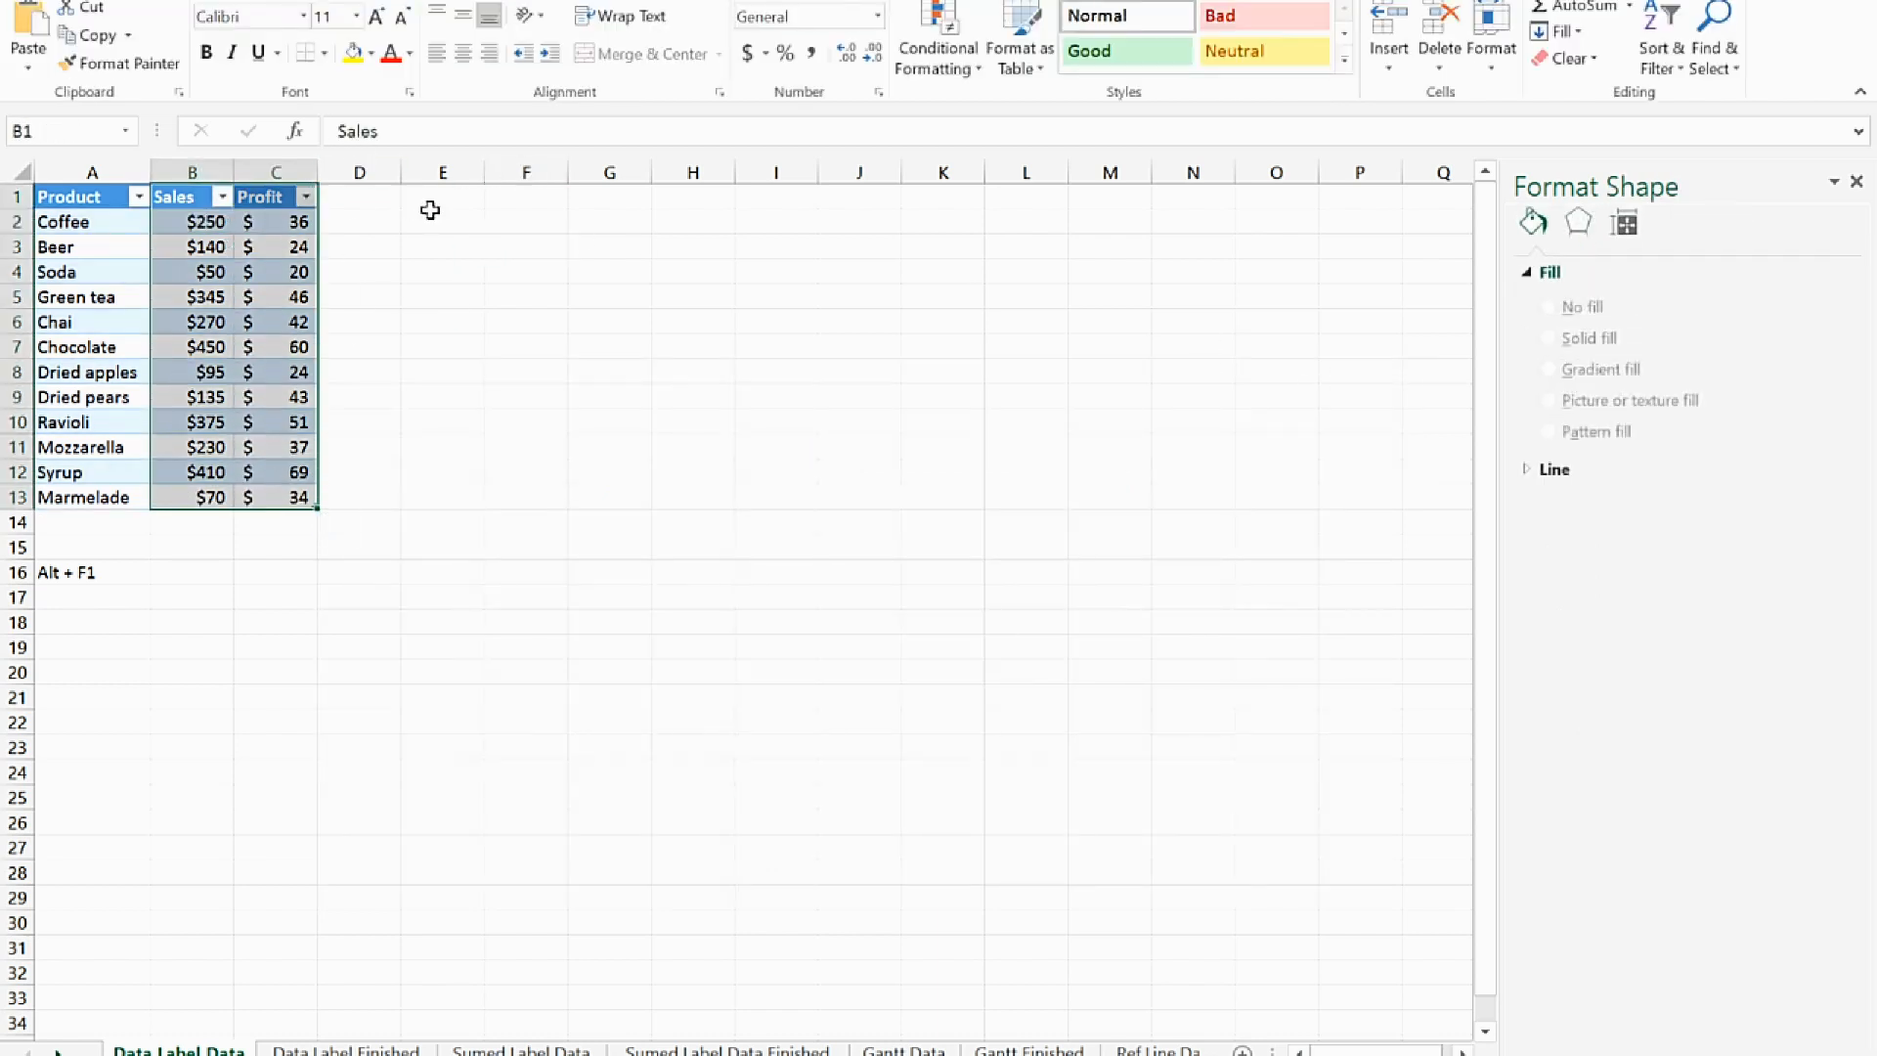
click(161, 1)
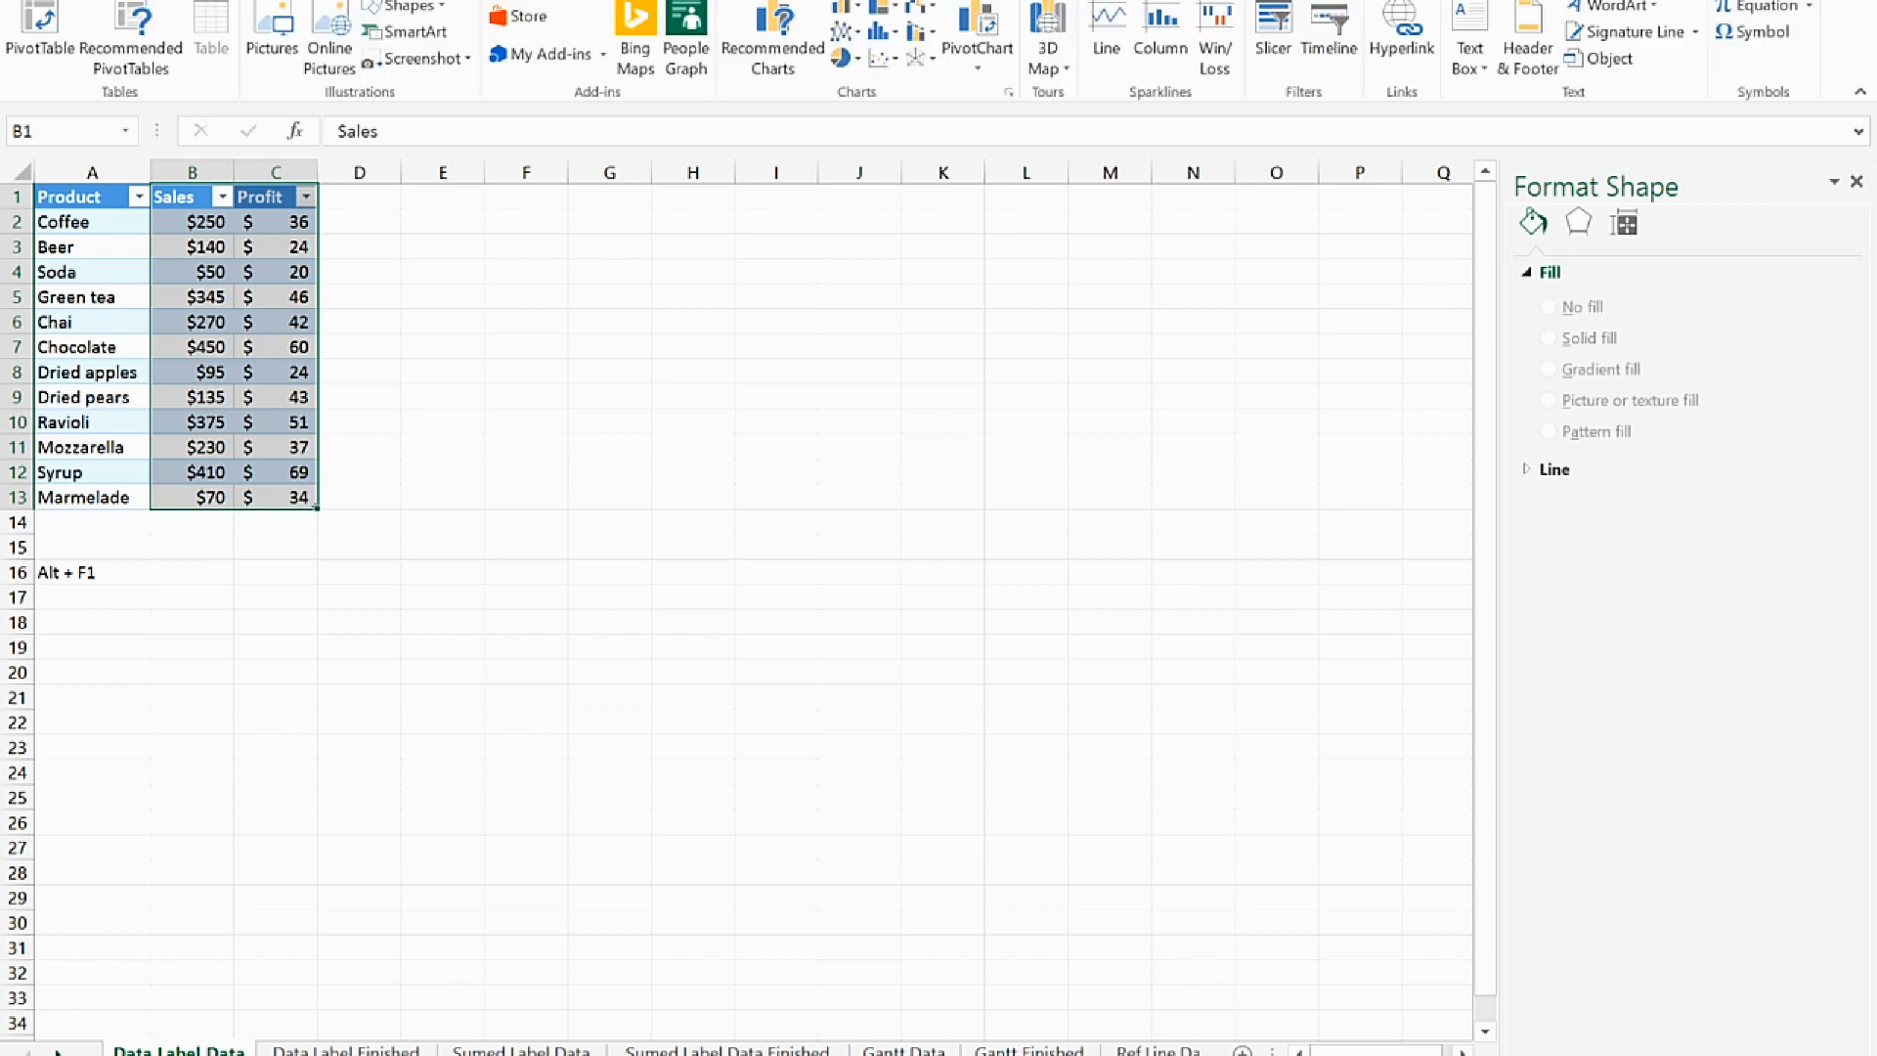
click(883, 56)
click(896, 137)
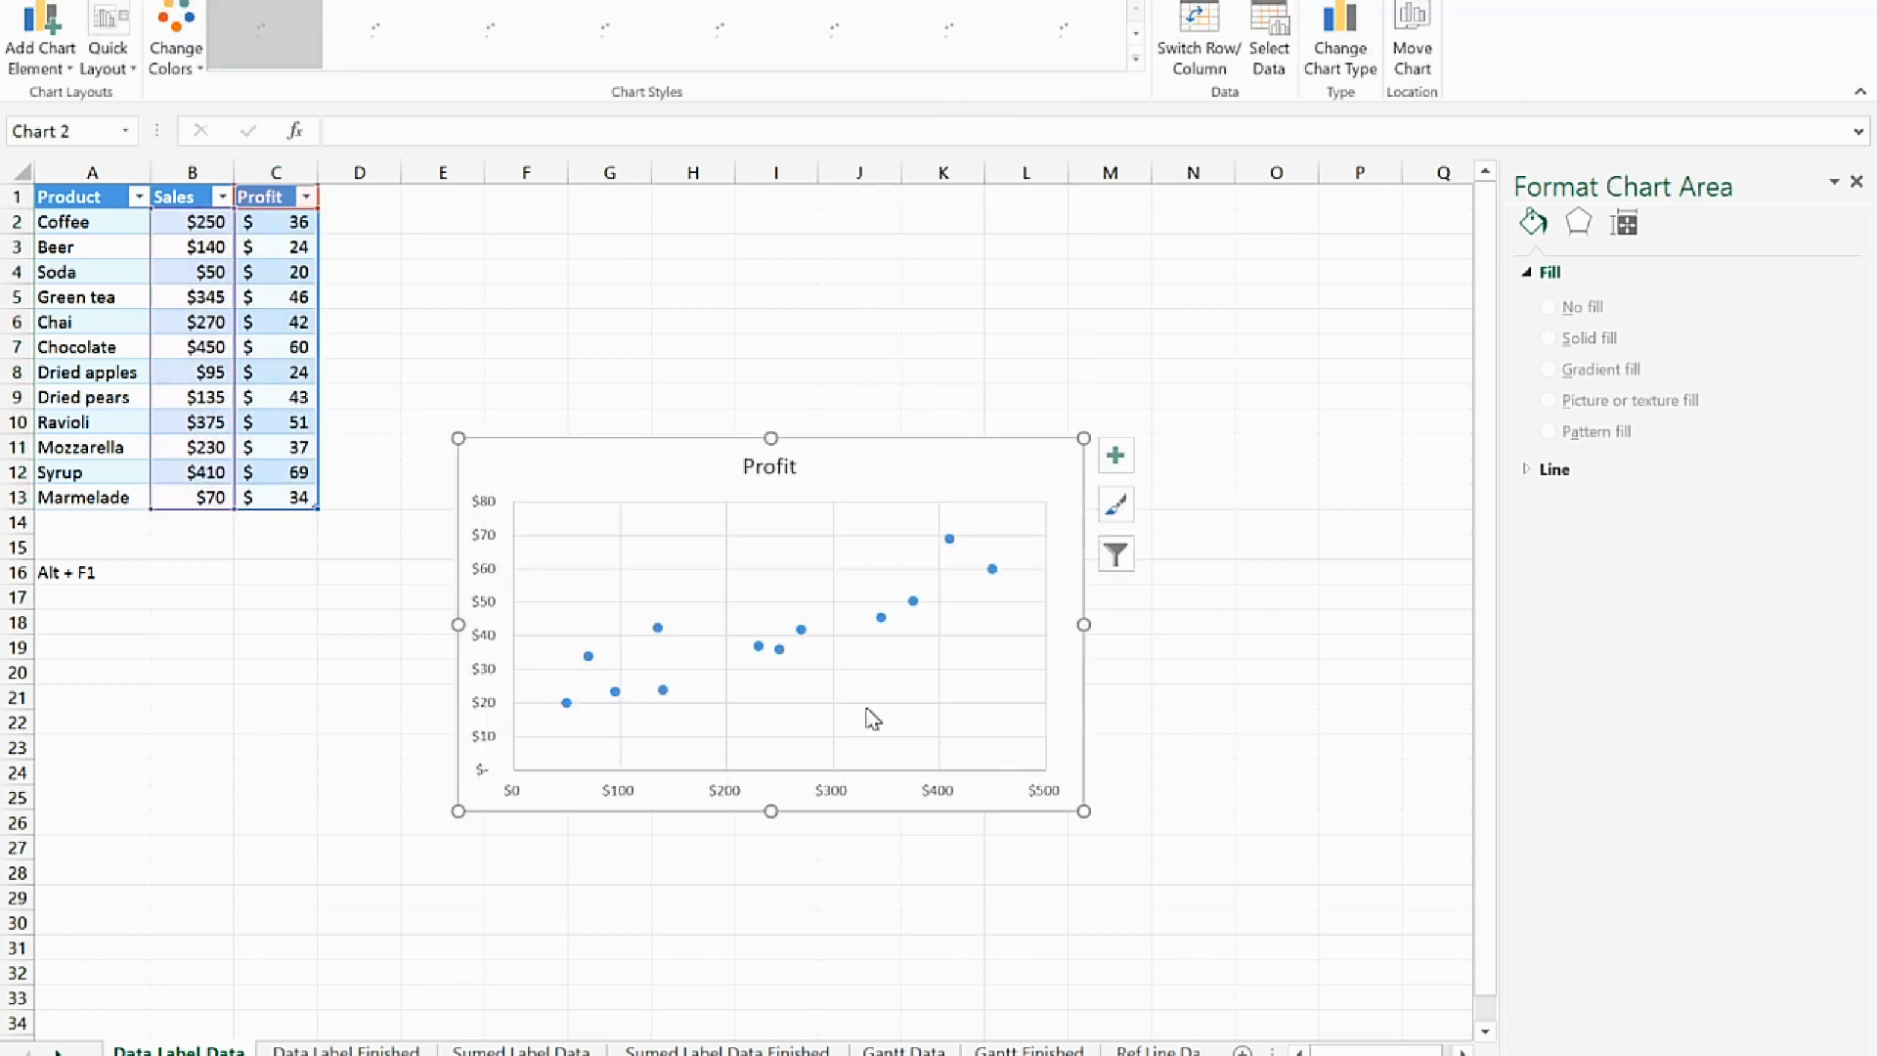
Enlarge the scatter chart and remove its Profit title
drag(1083, 810, 1266, 922)
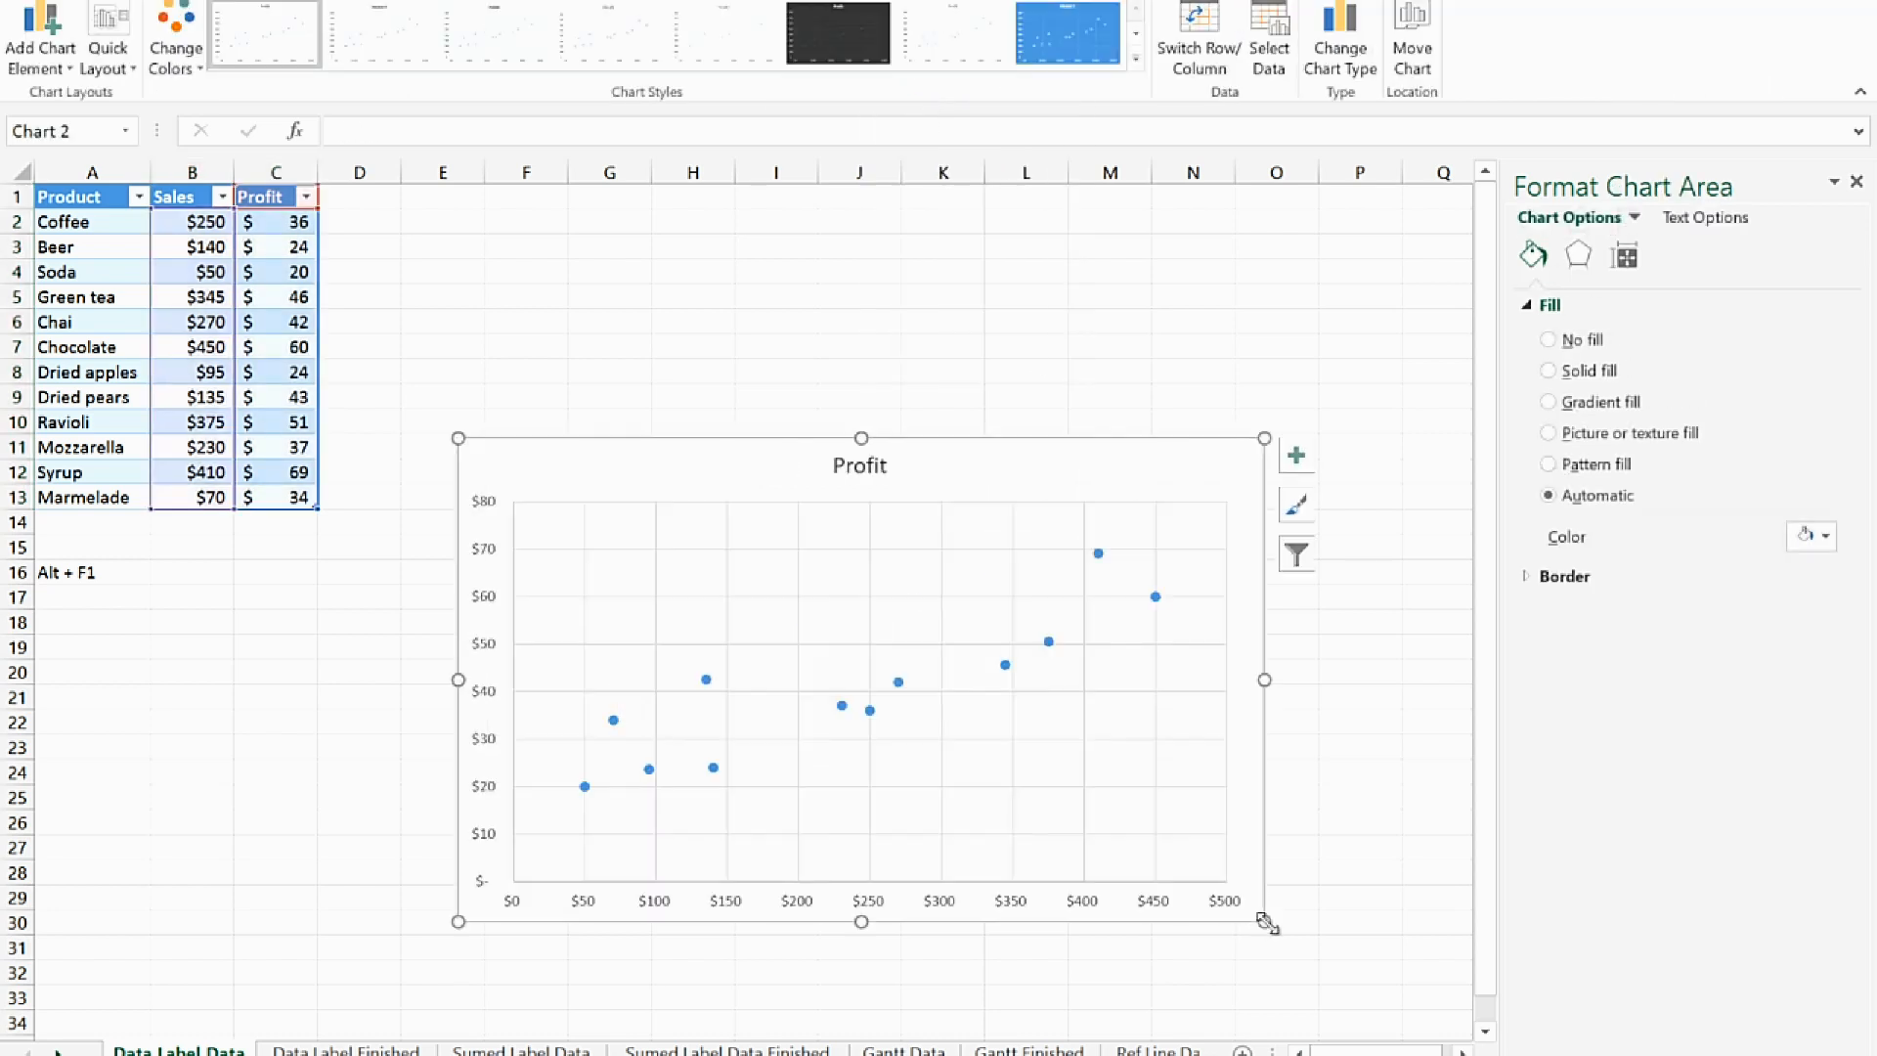
click(879, 479)
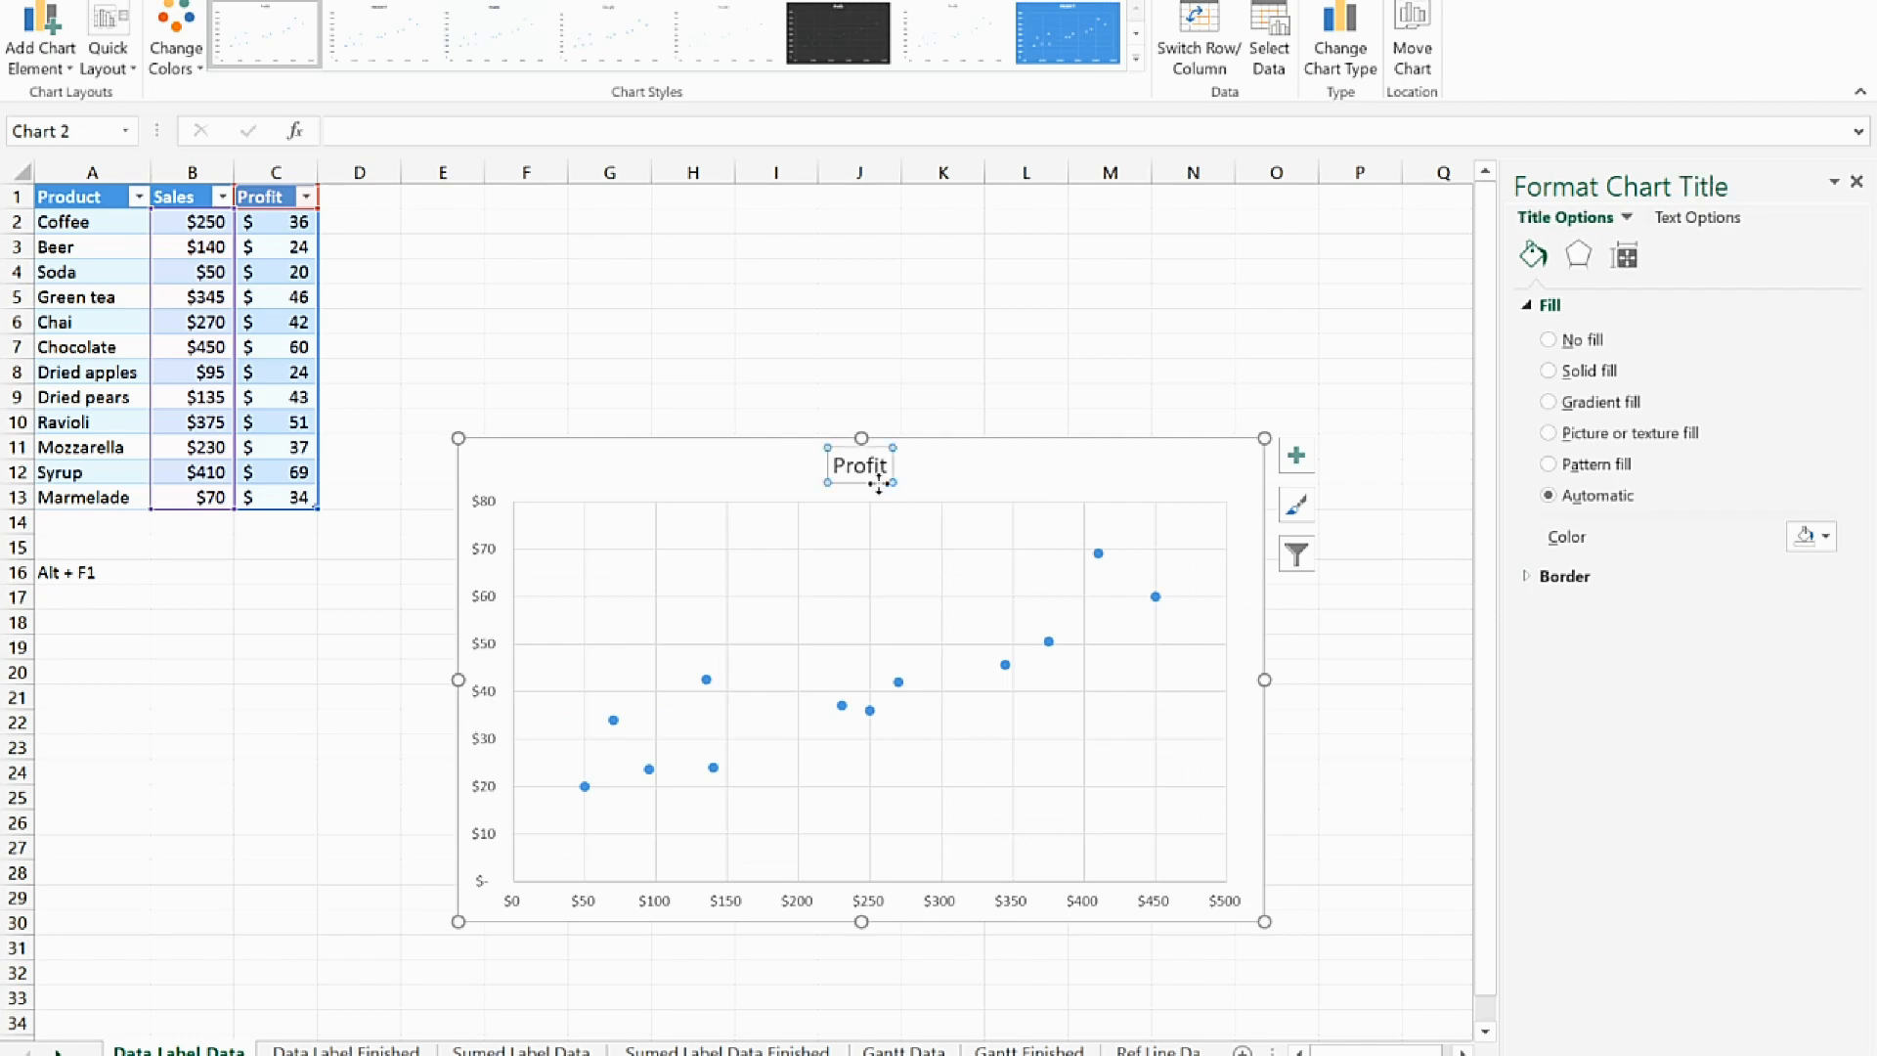
key(Delete)
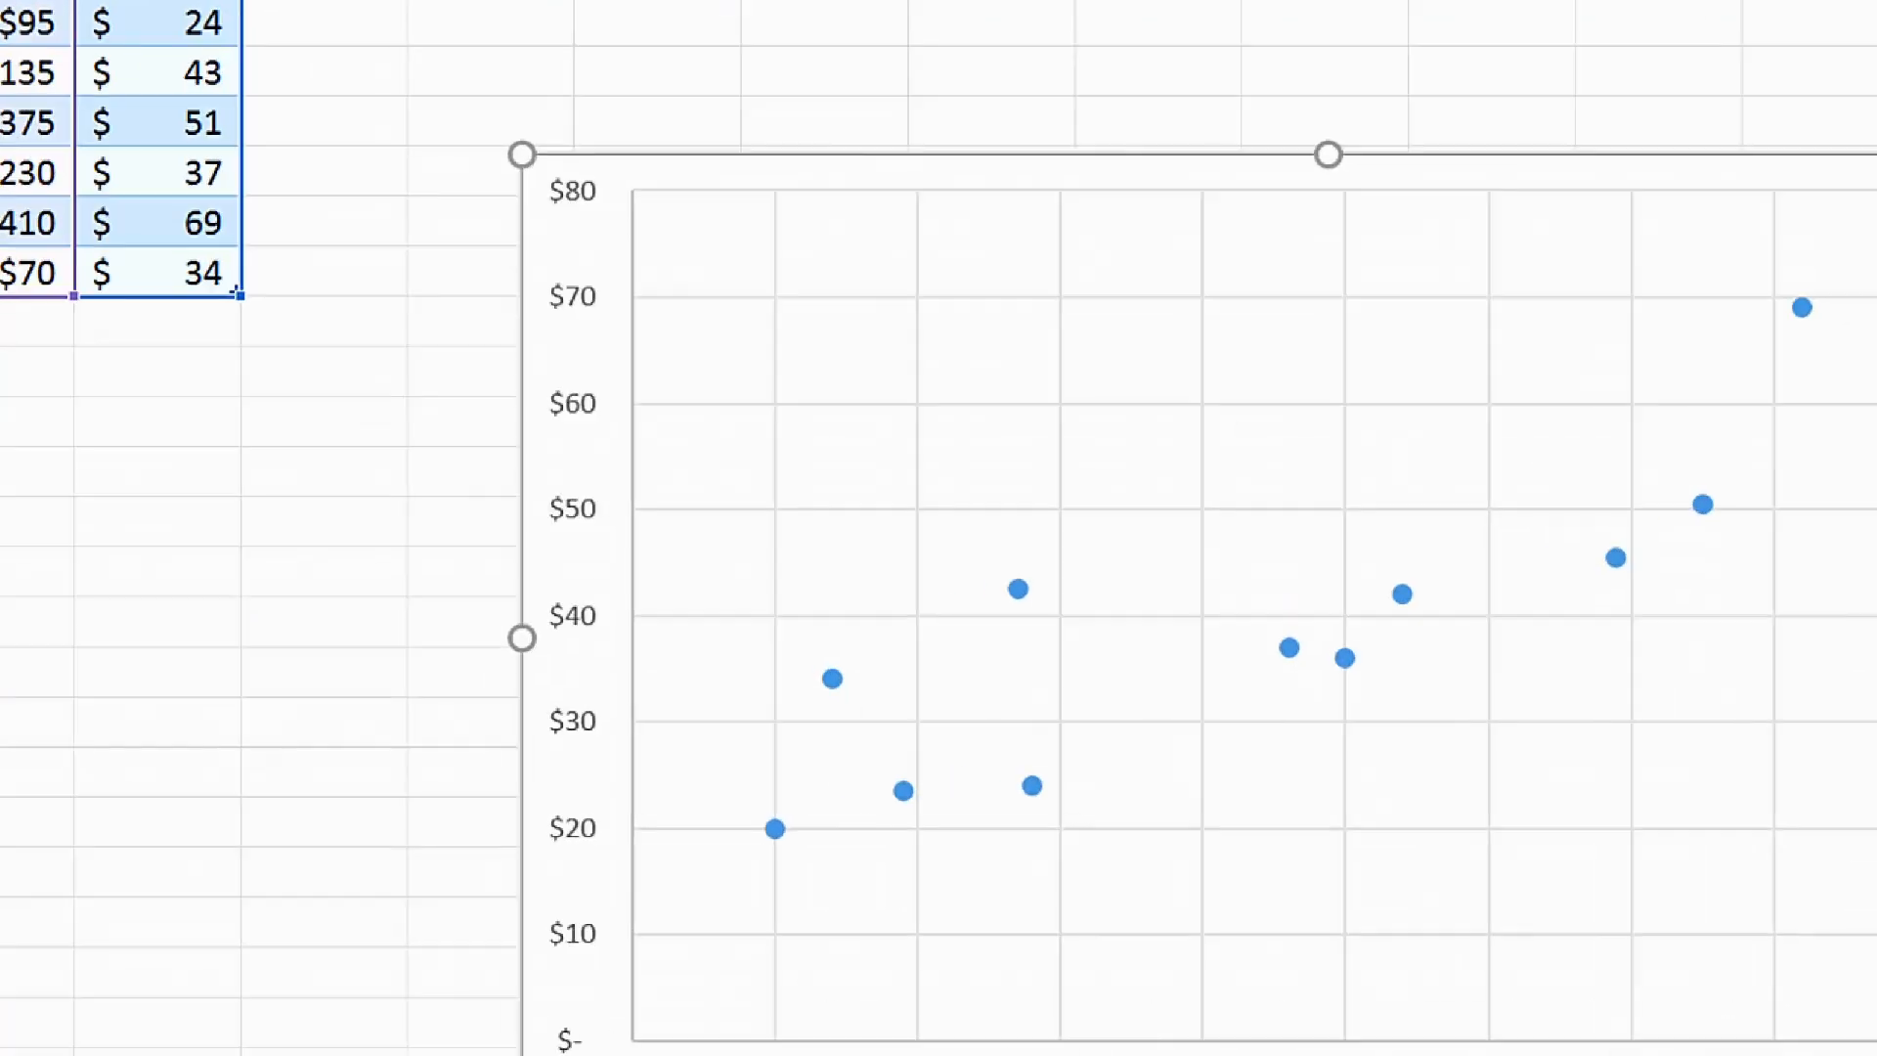
click(393, 721)
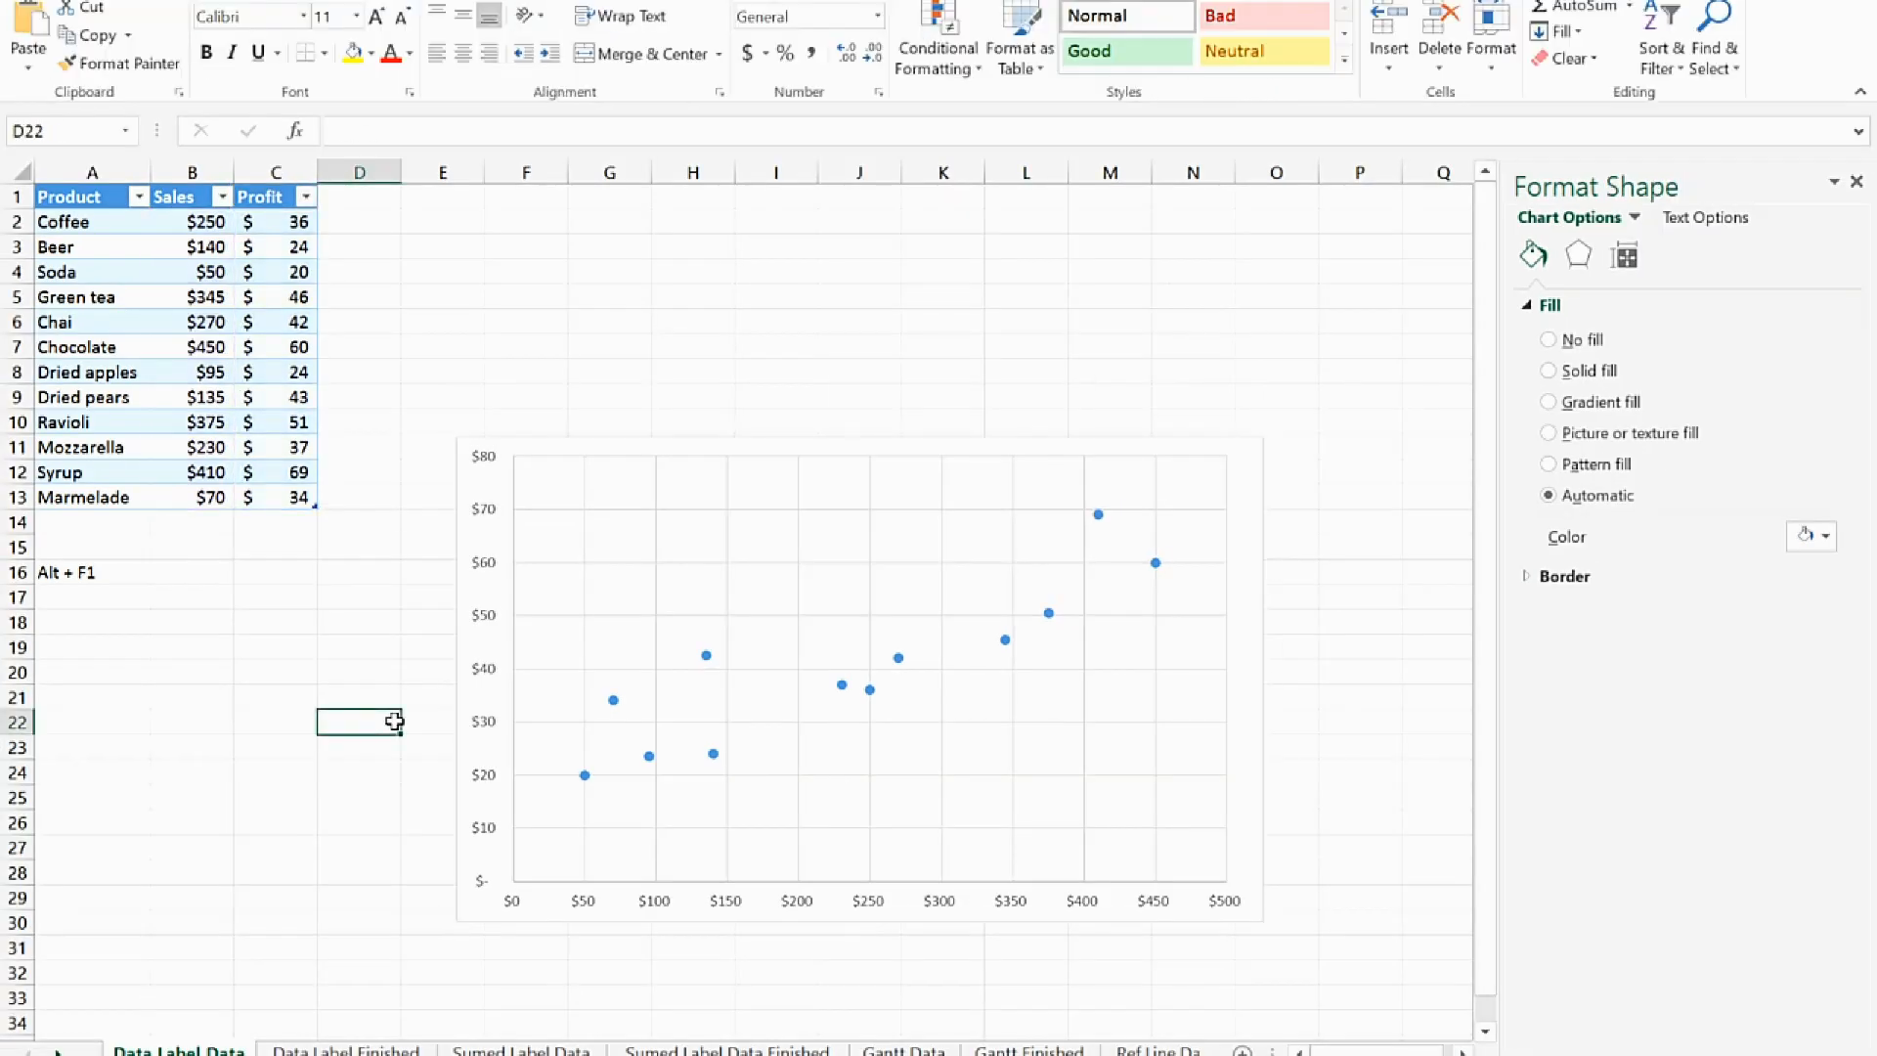
Add plain data labels to the Profit series in the scatter chart
click(614, 702)
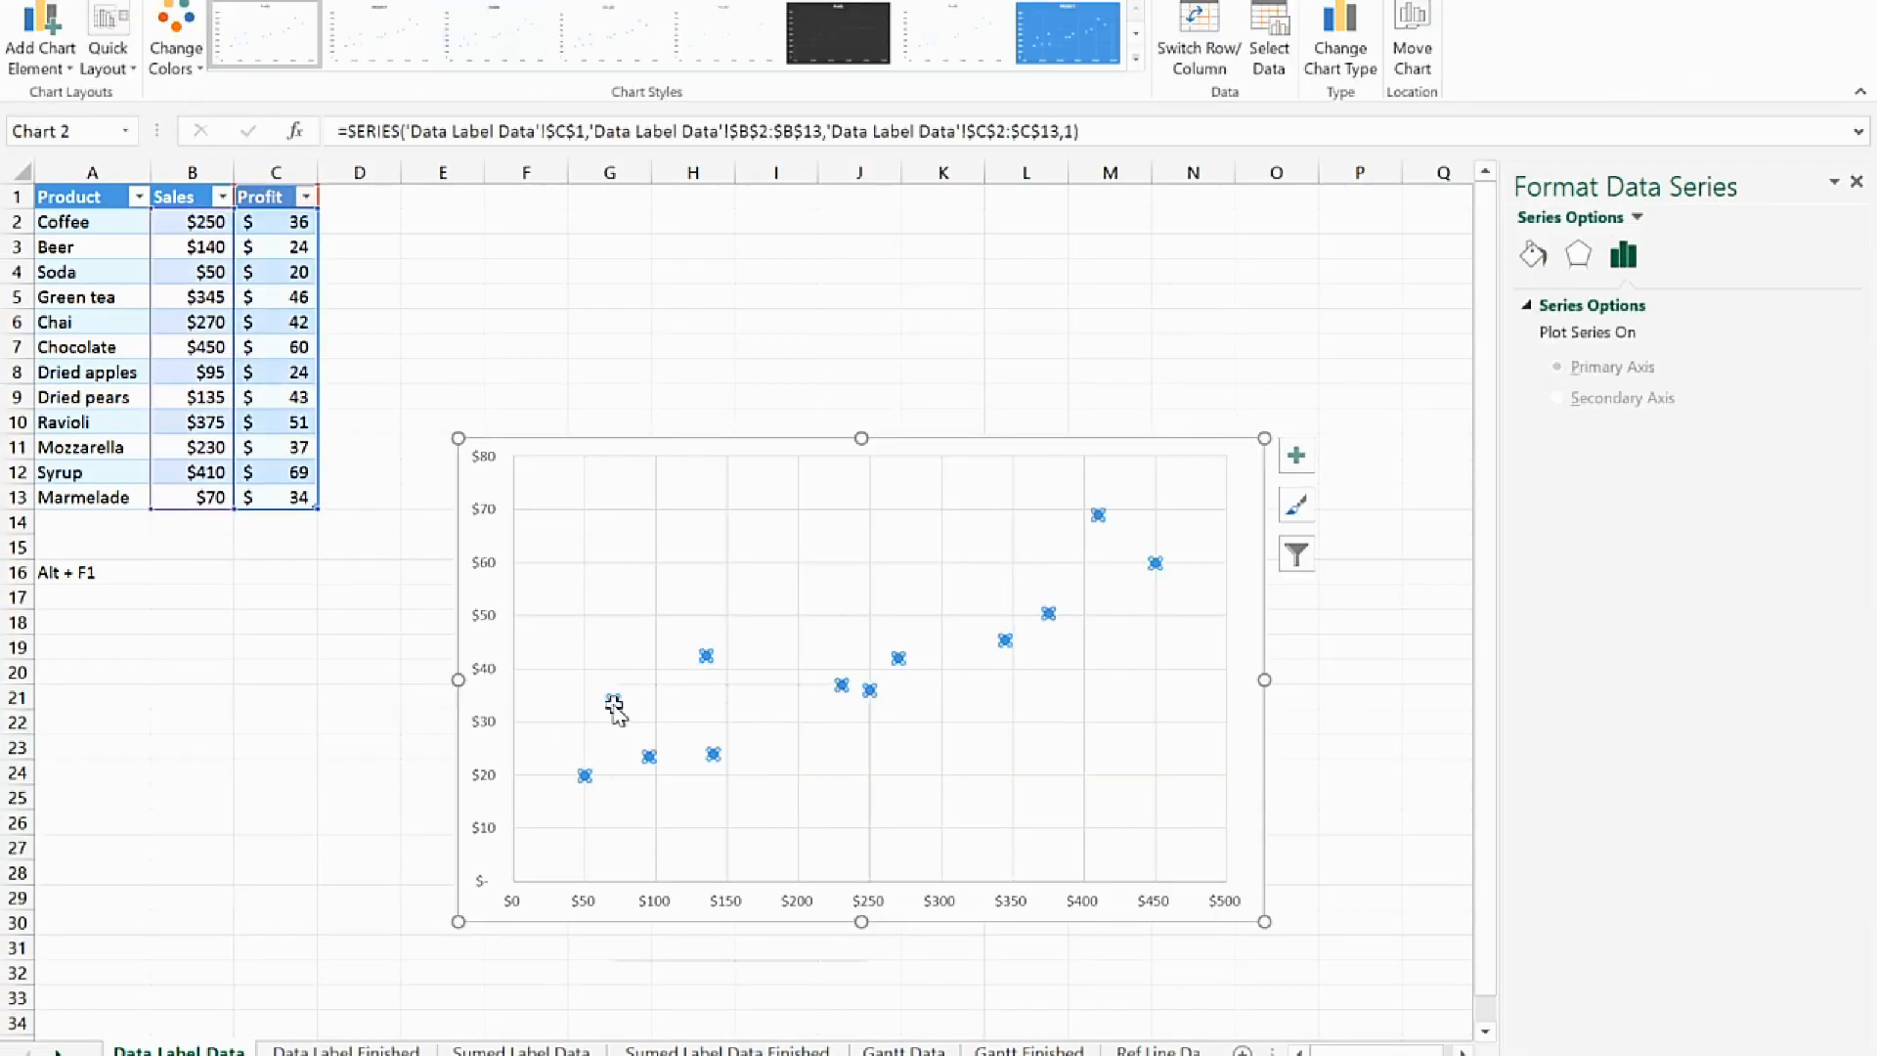
right_click(614, 702)
mouse_move(796, 880)
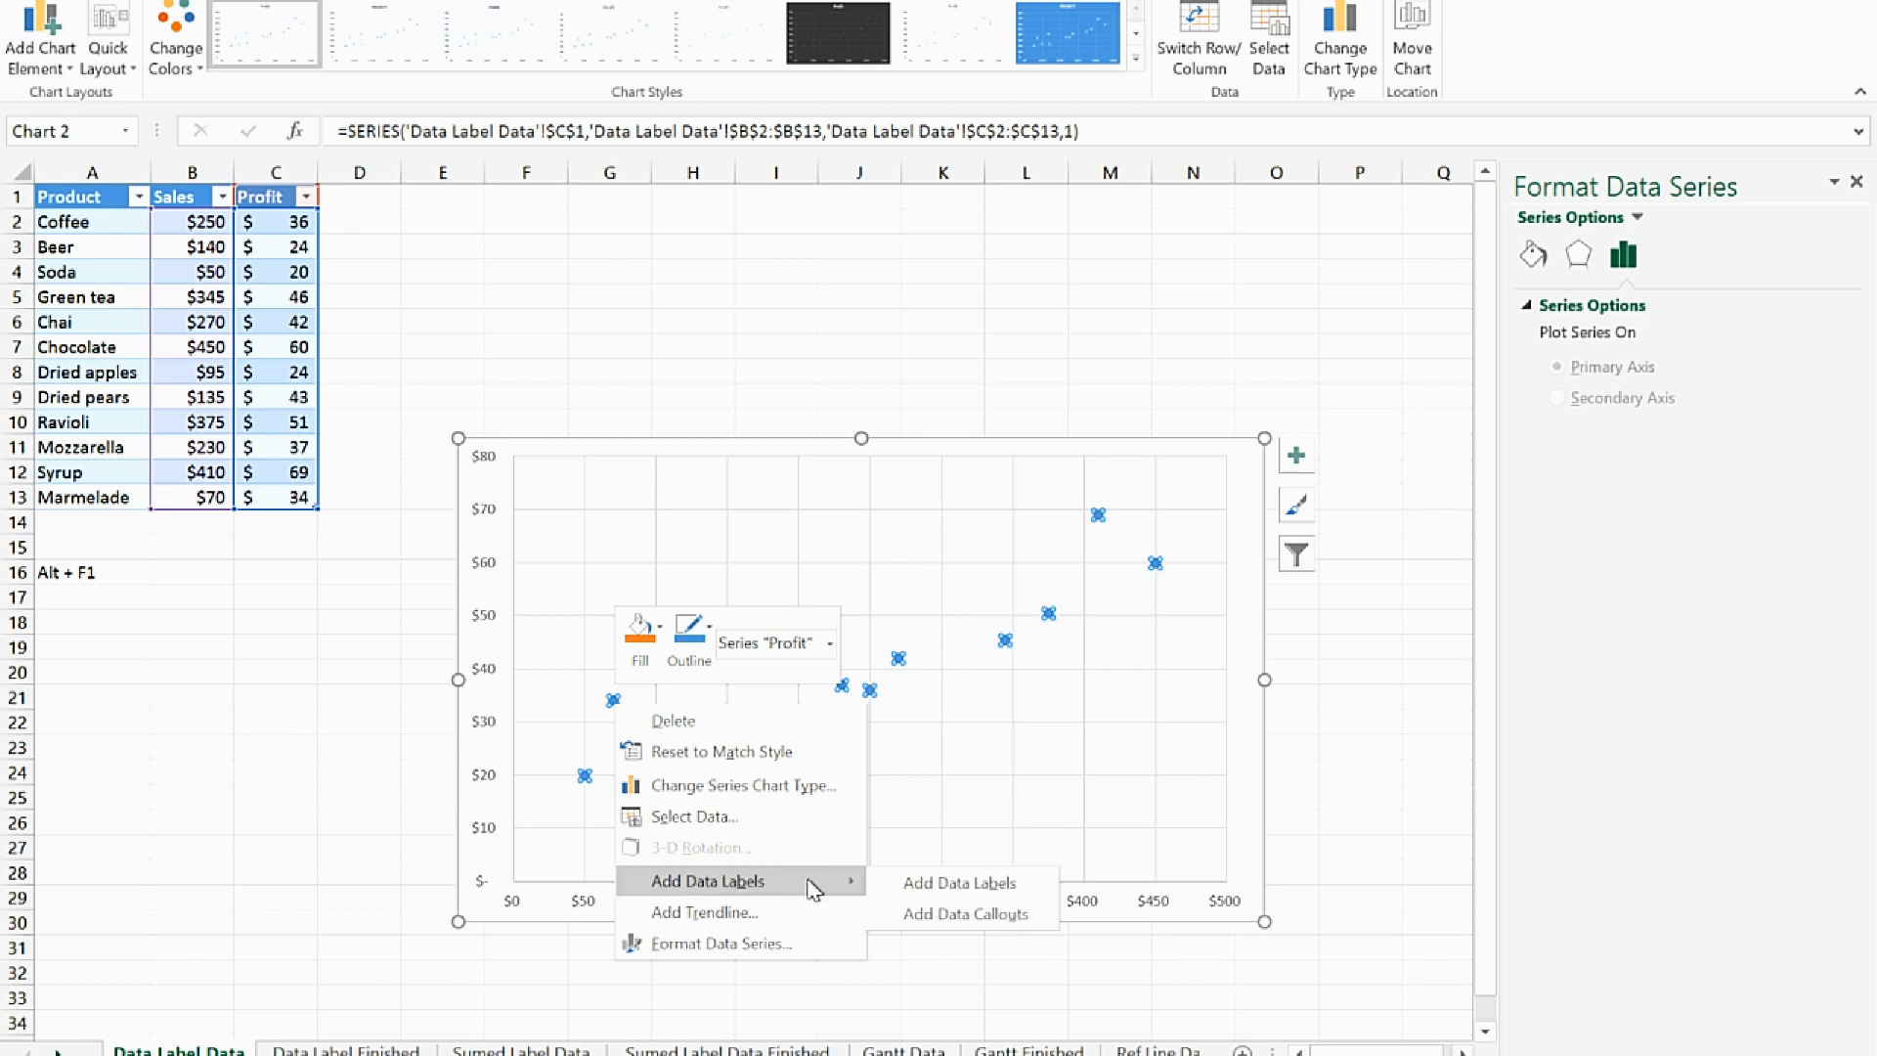
click(919, 880)
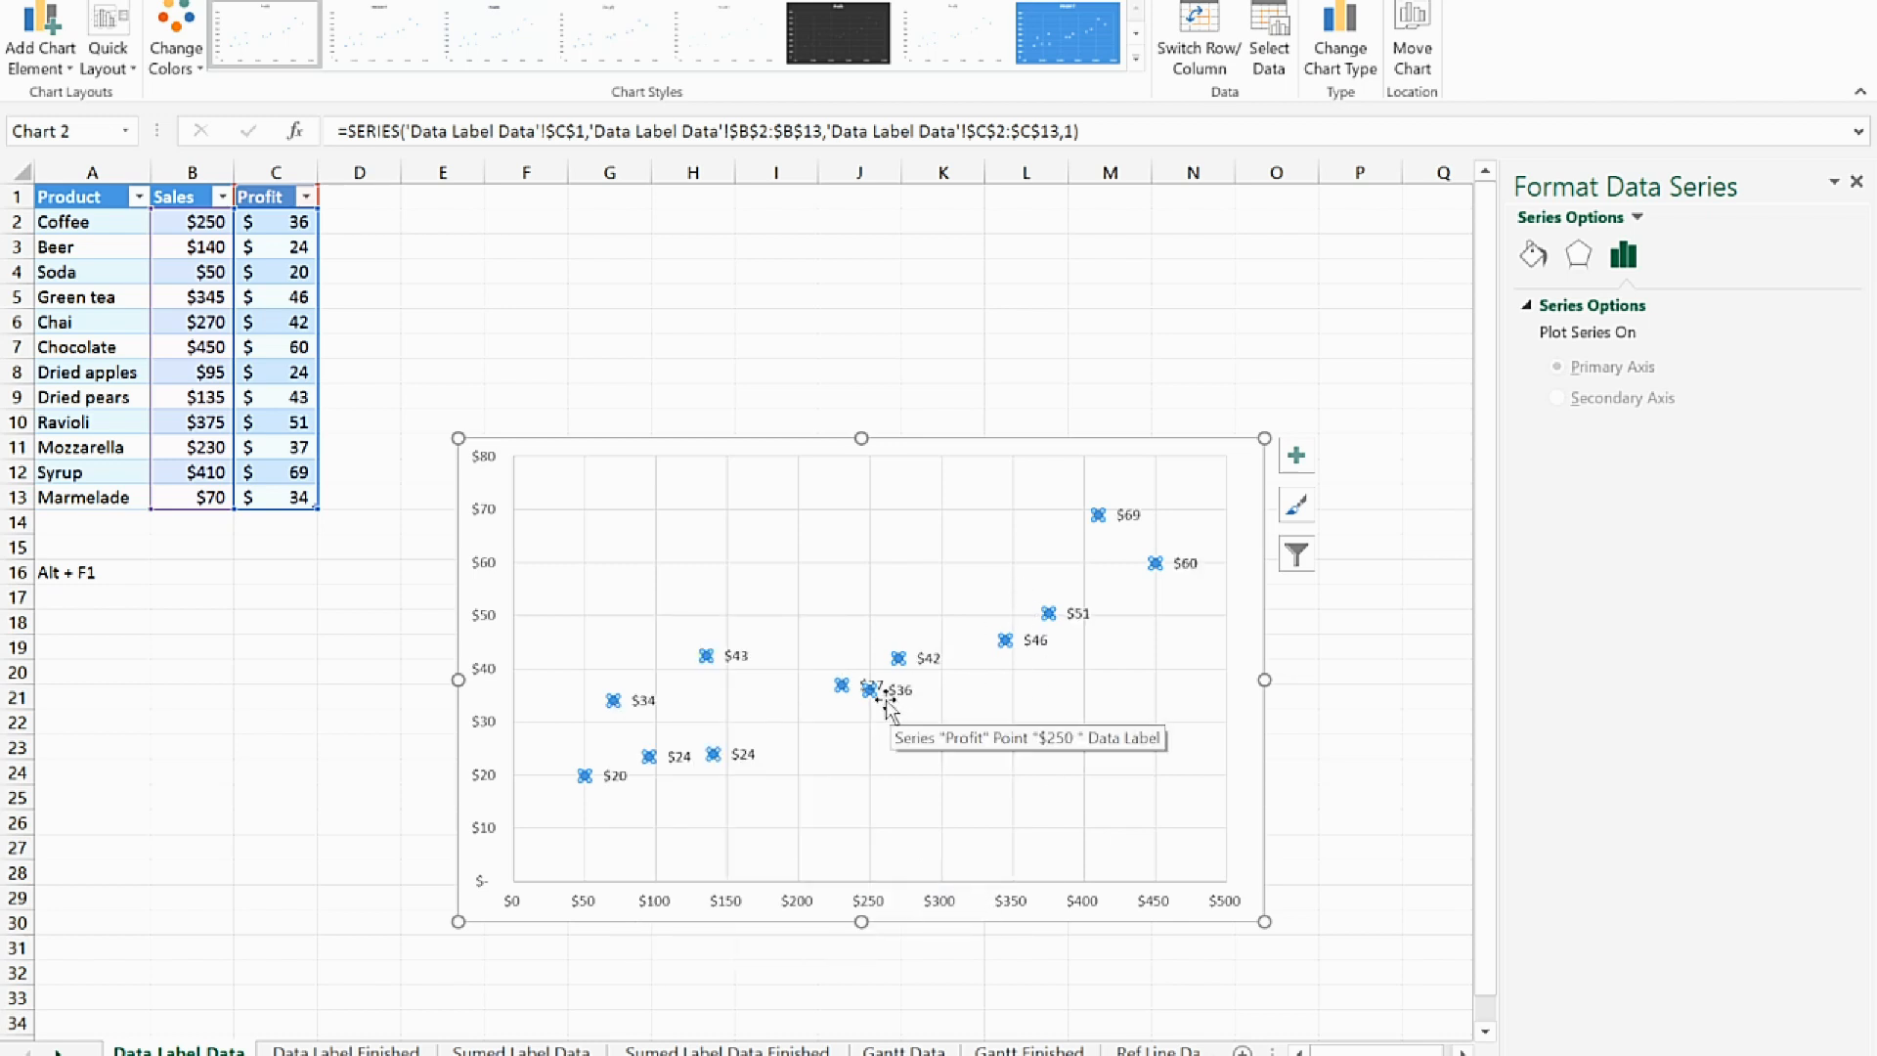
Replace the Y values in the scatter data labels with the product names from cells A2:A13
click(646, 701)
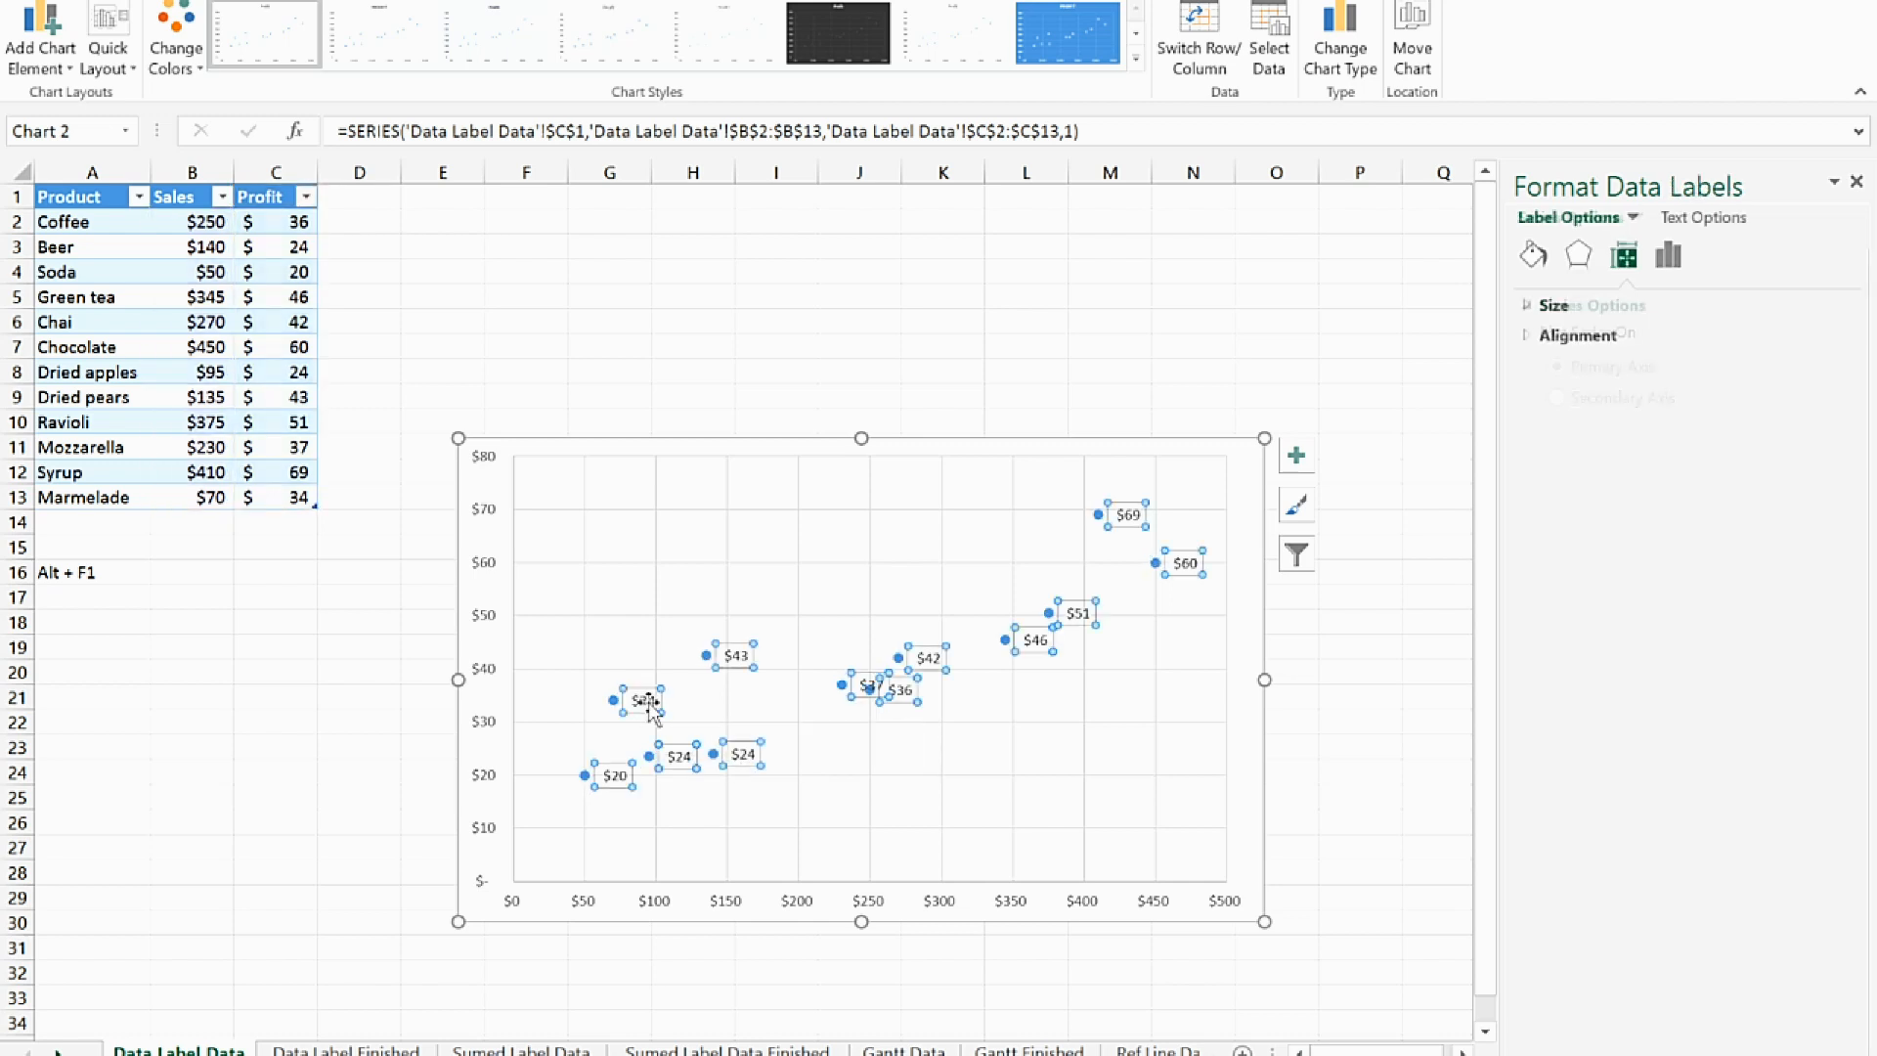
click(1672, 256)
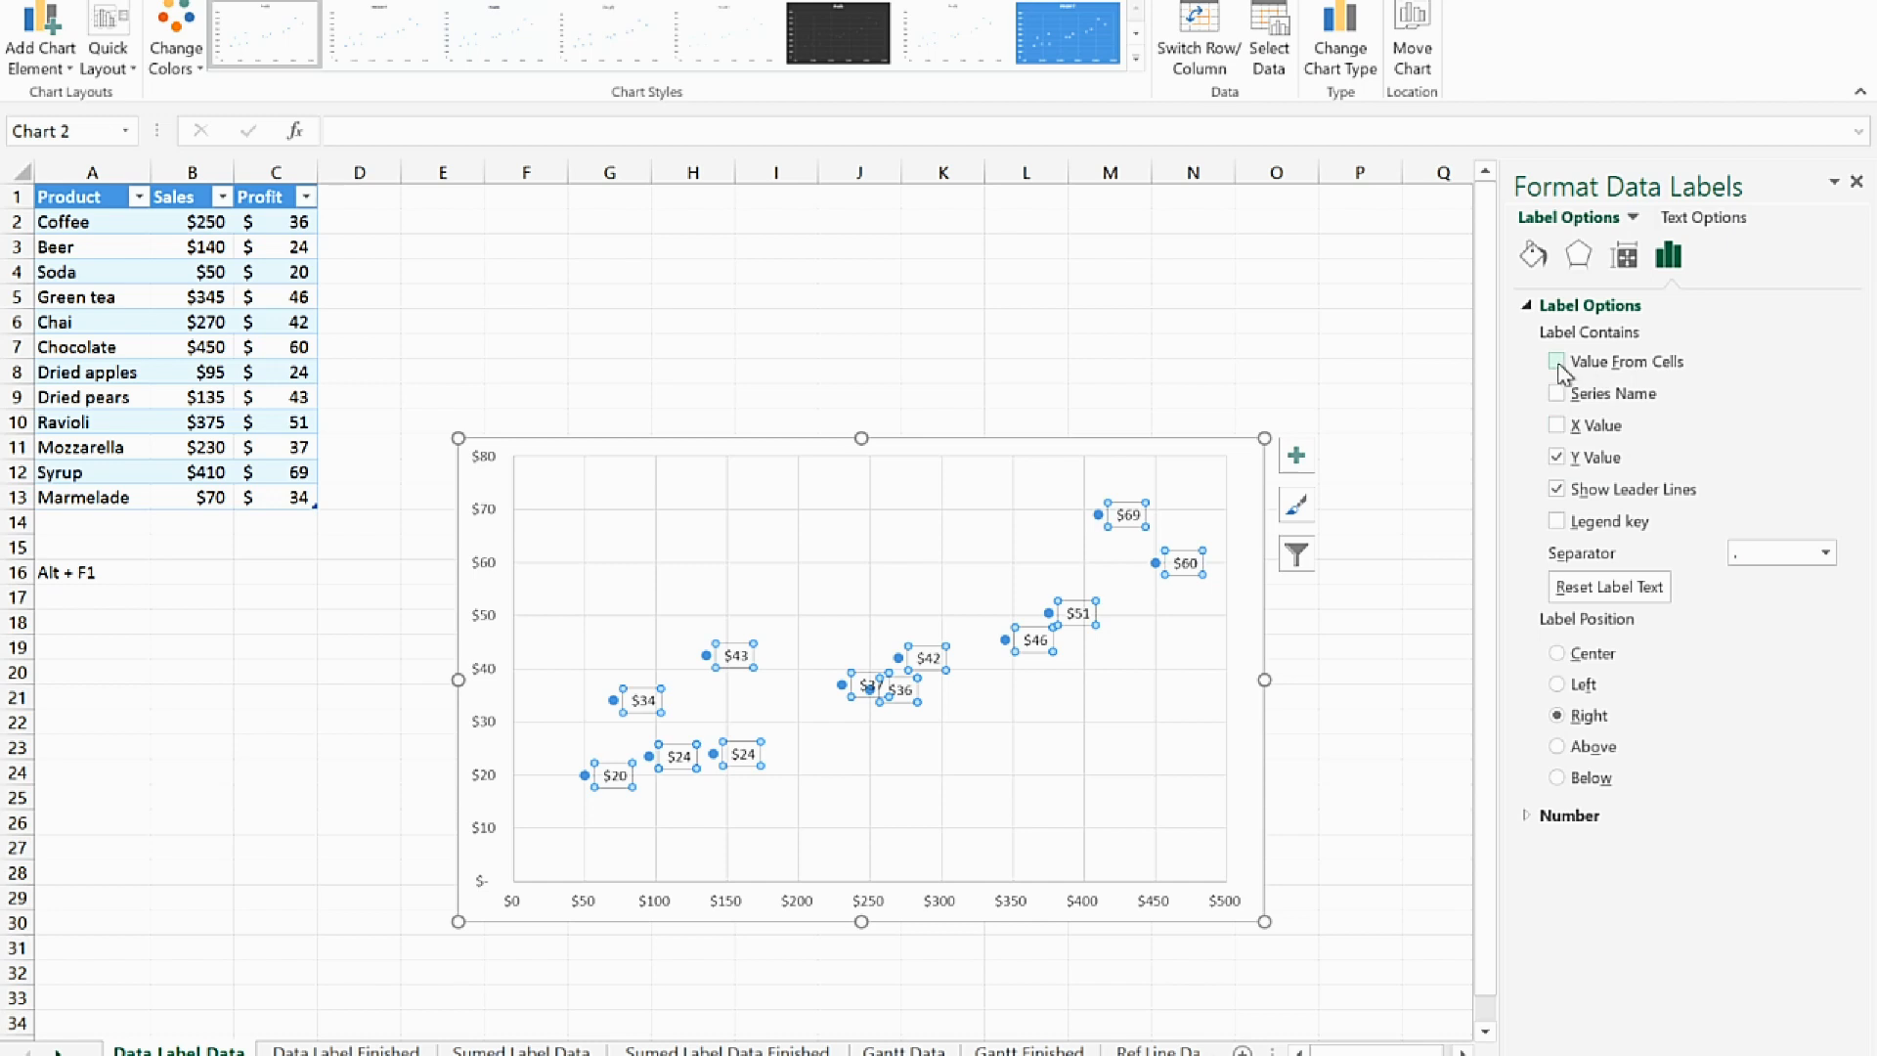
click(1561, 458)
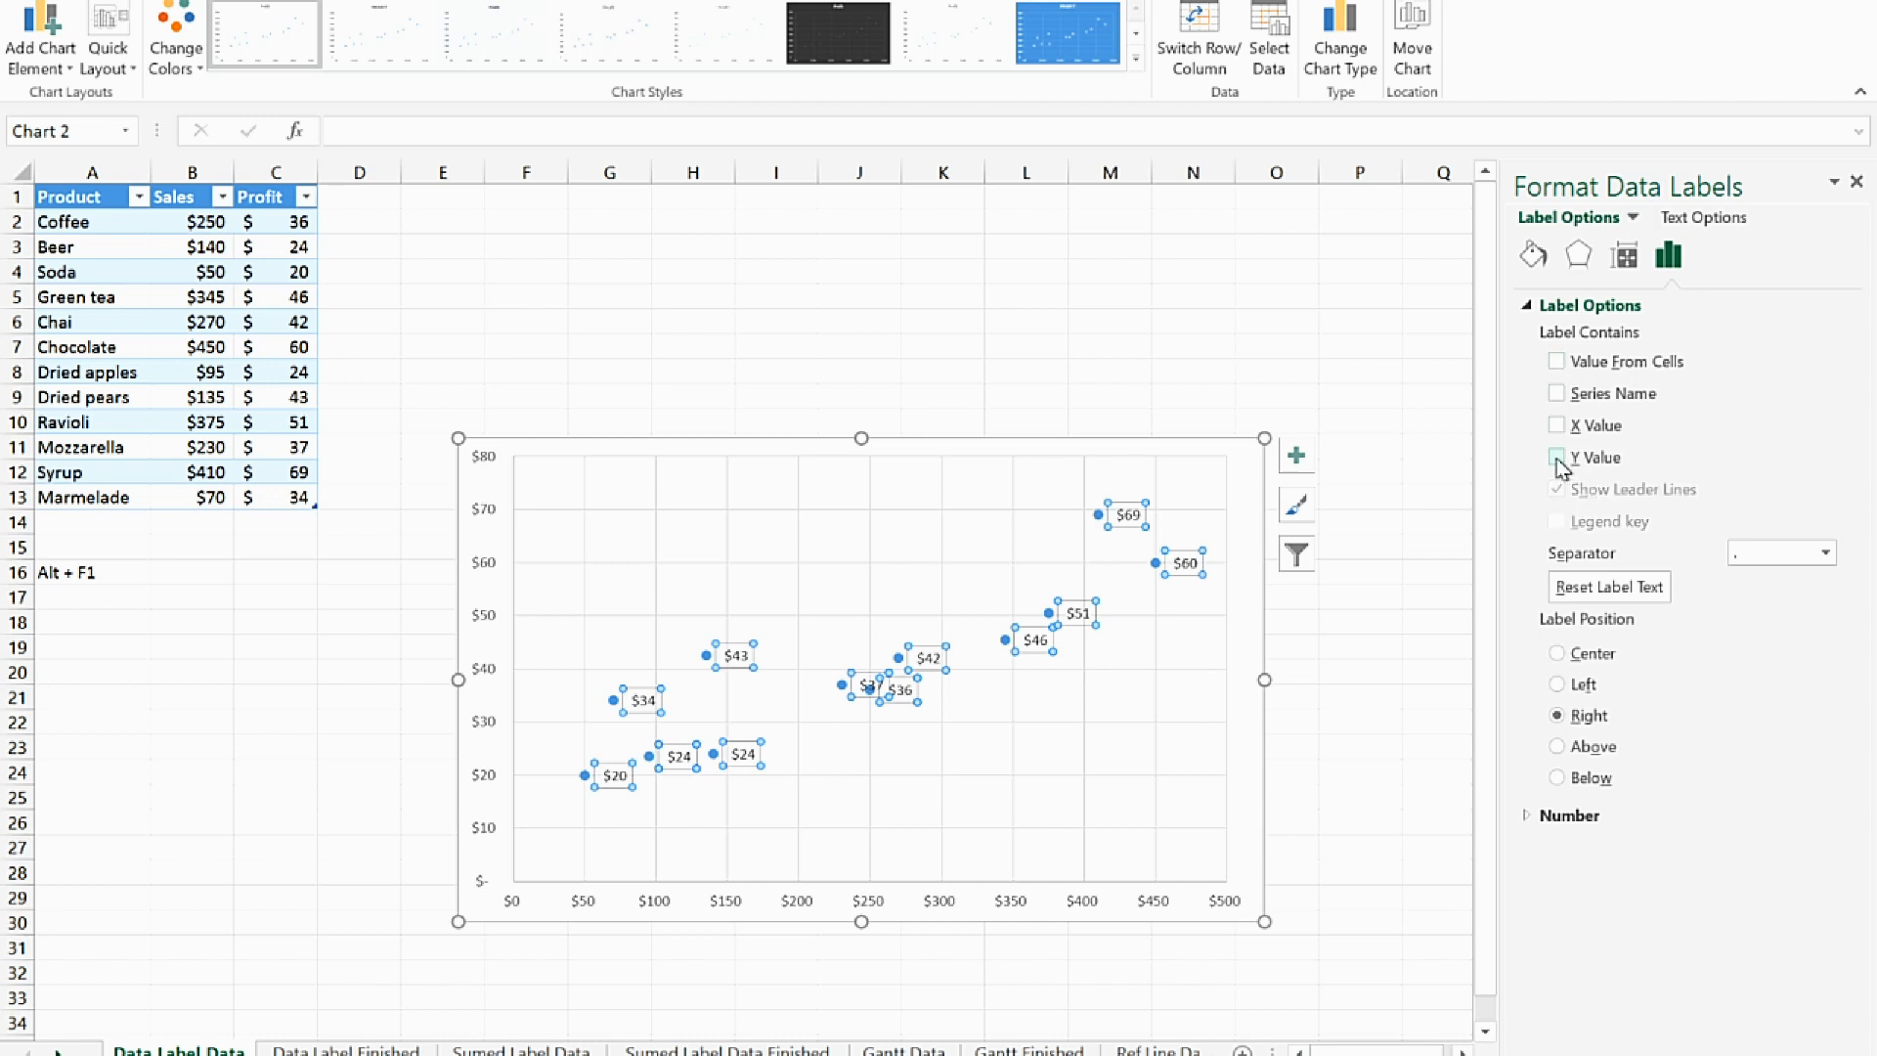
click(1558, 363)
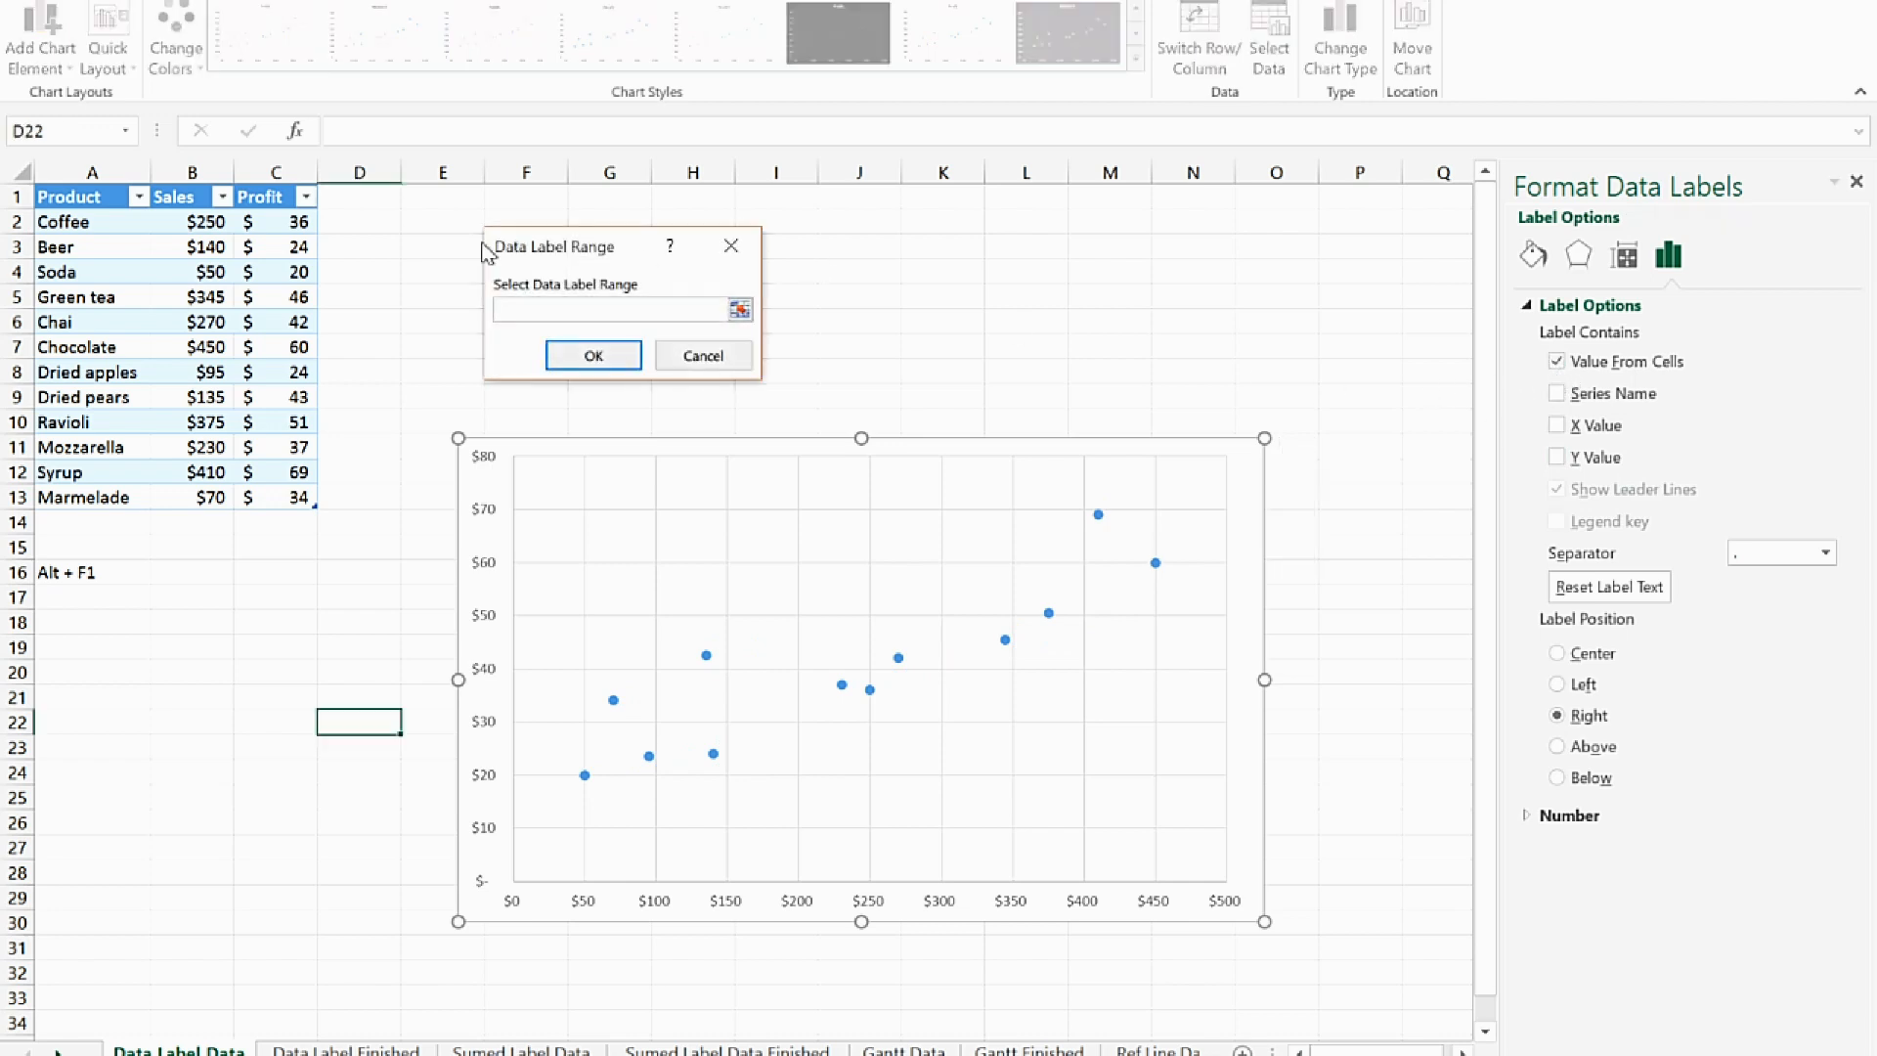
drag(86, 225, 78, 498)
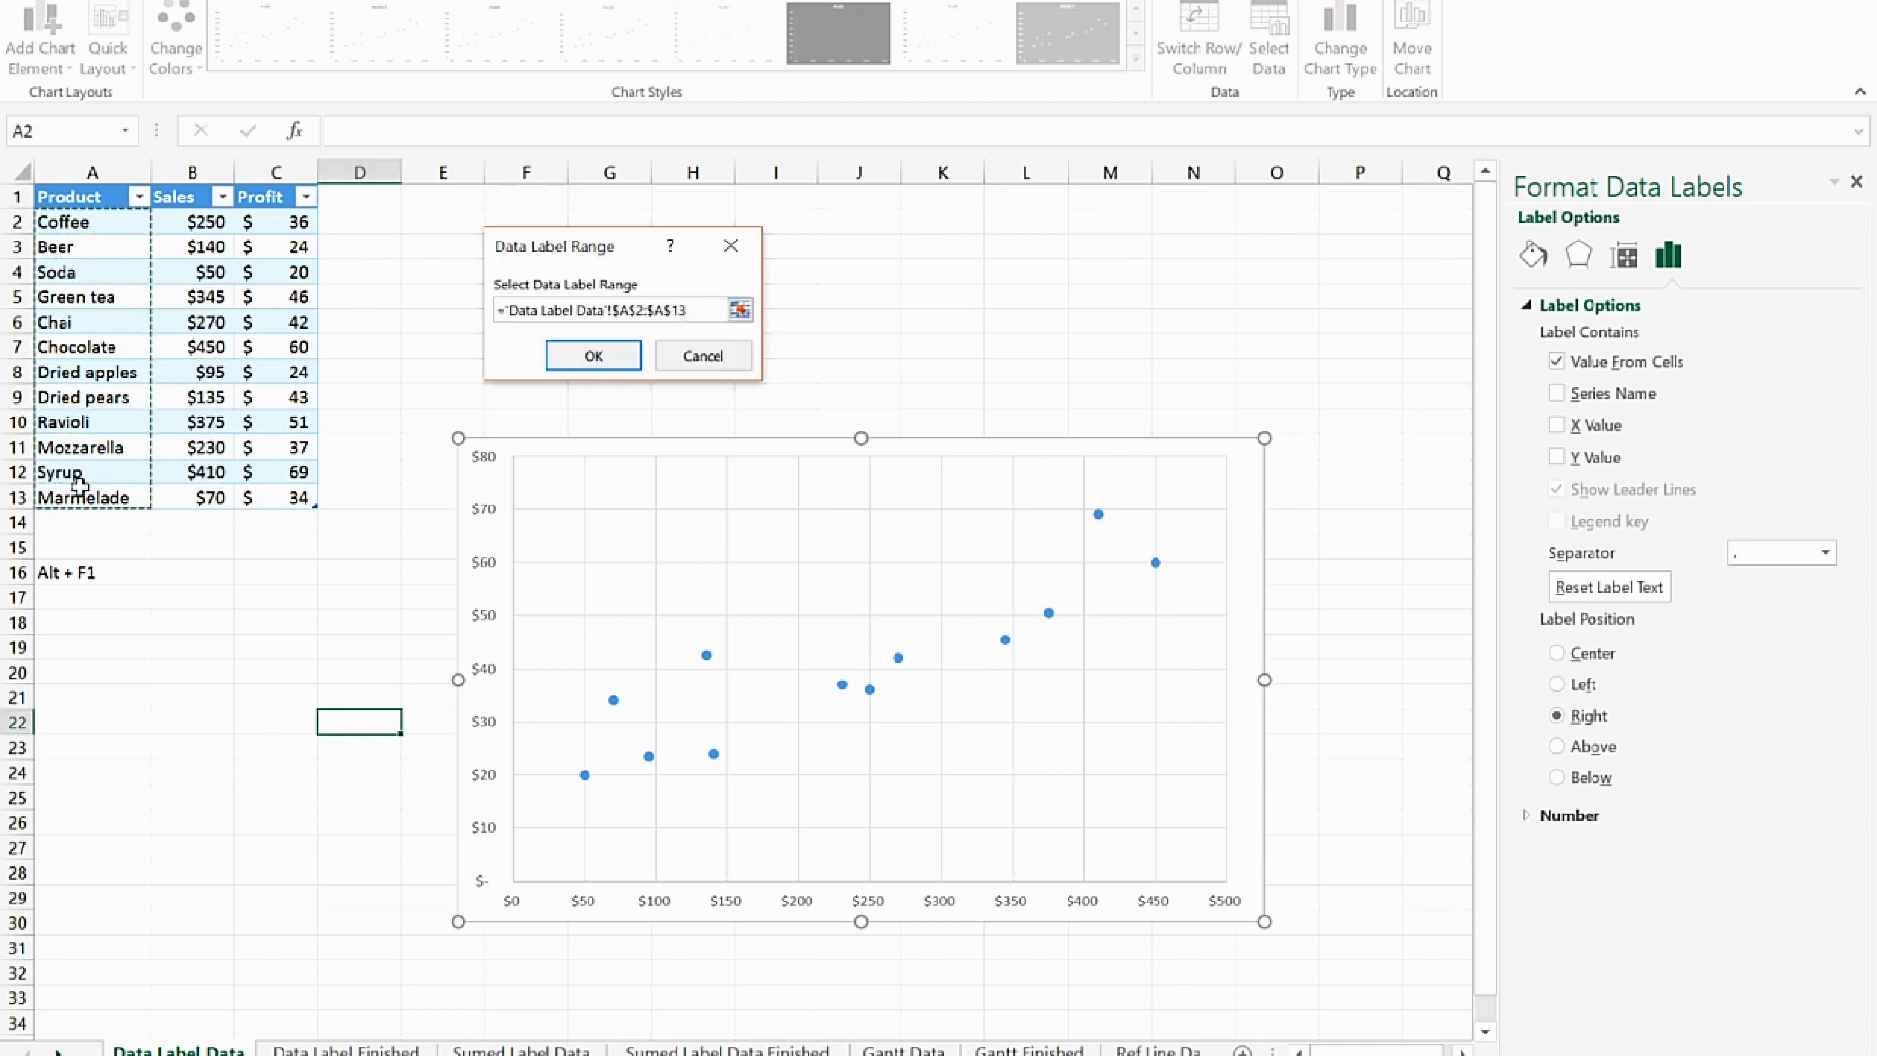
click(592, 355)
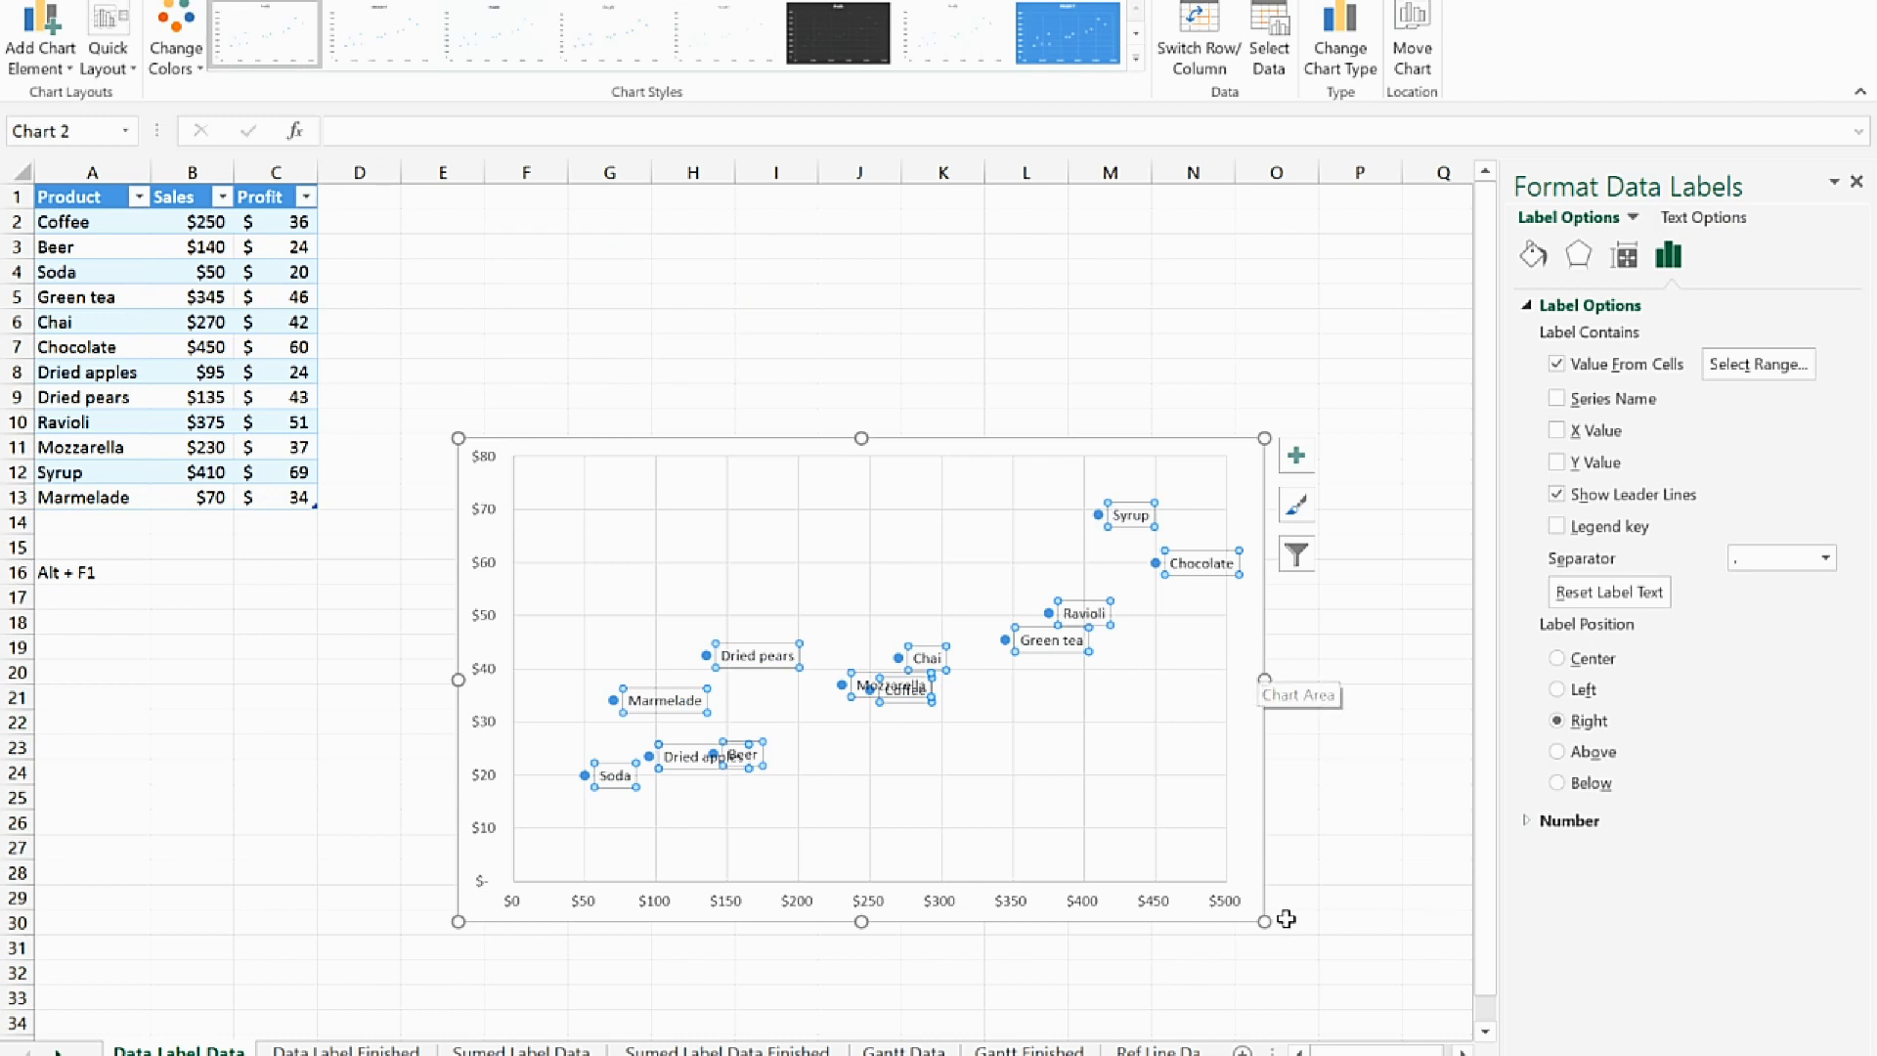
Enlarge the scatter chart further and move the Mozzarella label above its point, clear of the Coffee label
drag(1261, 916, 1429, 975)
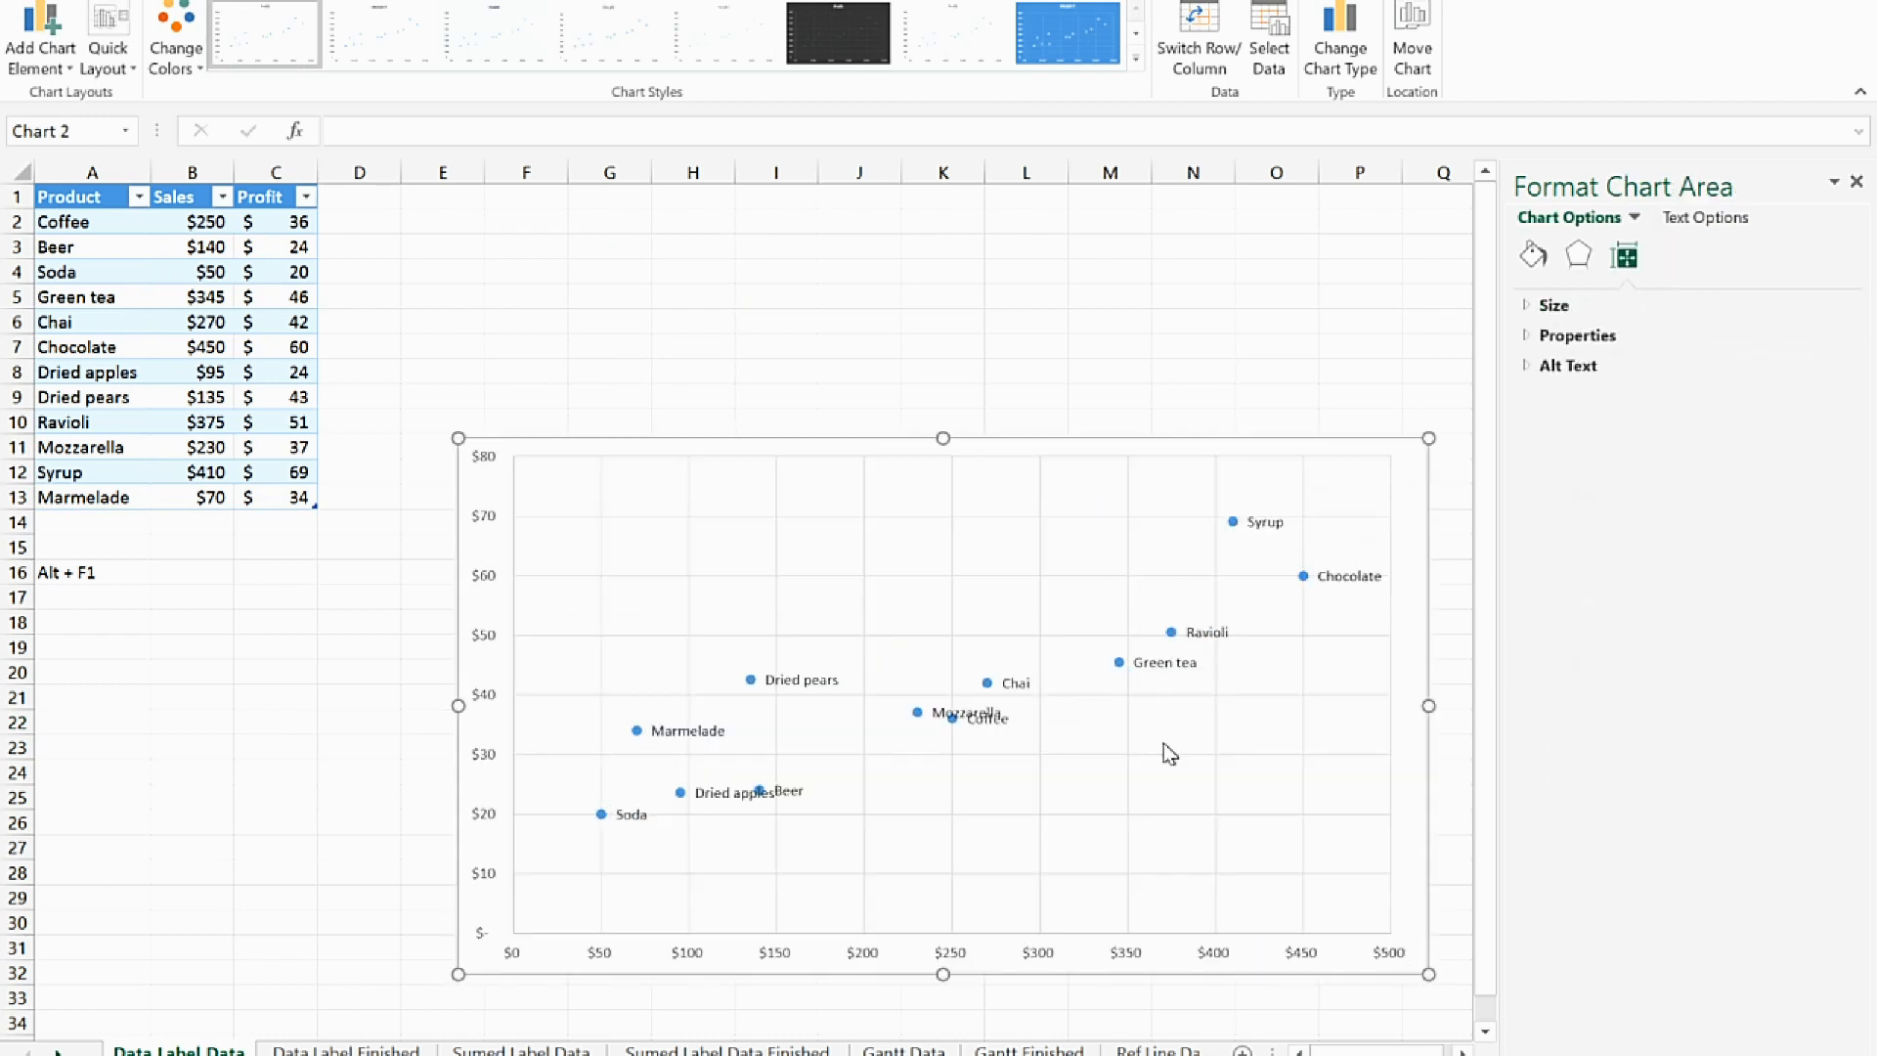
drag(458, 438, 389, 402)
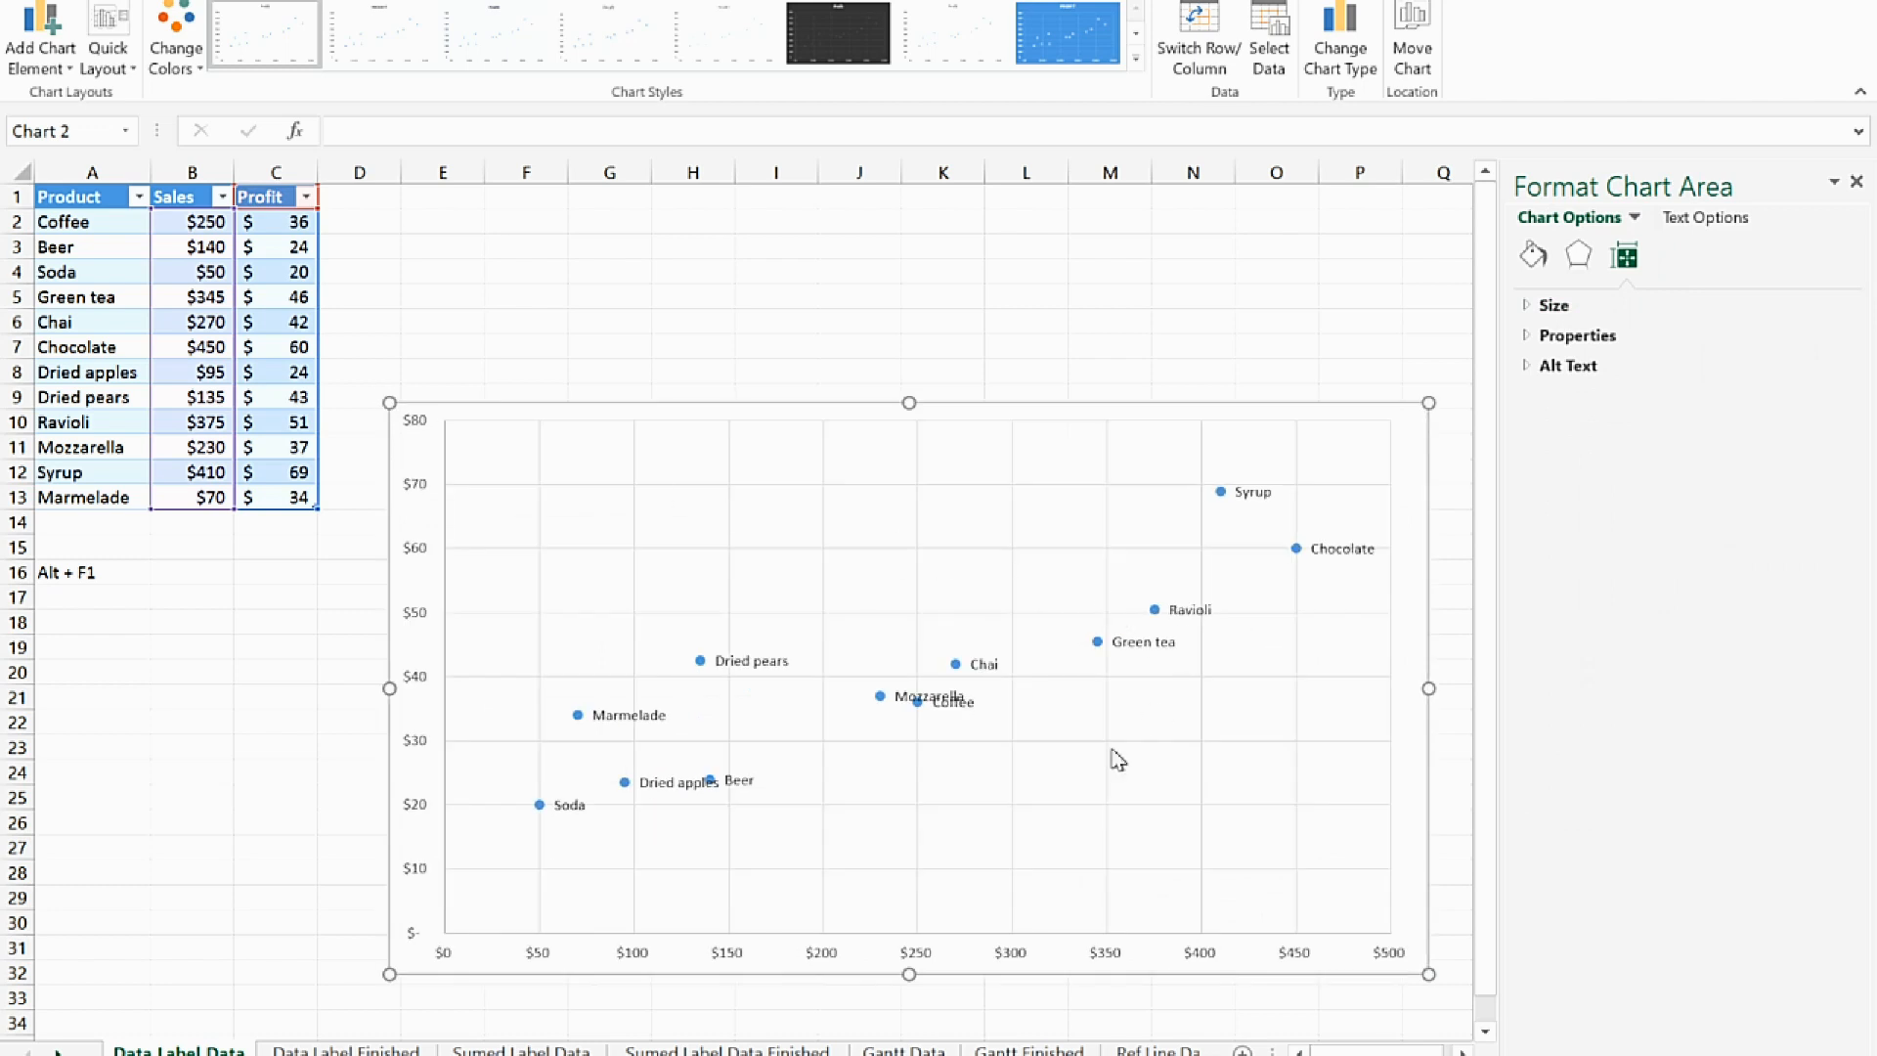
click(915, 700)
click(911, 690)
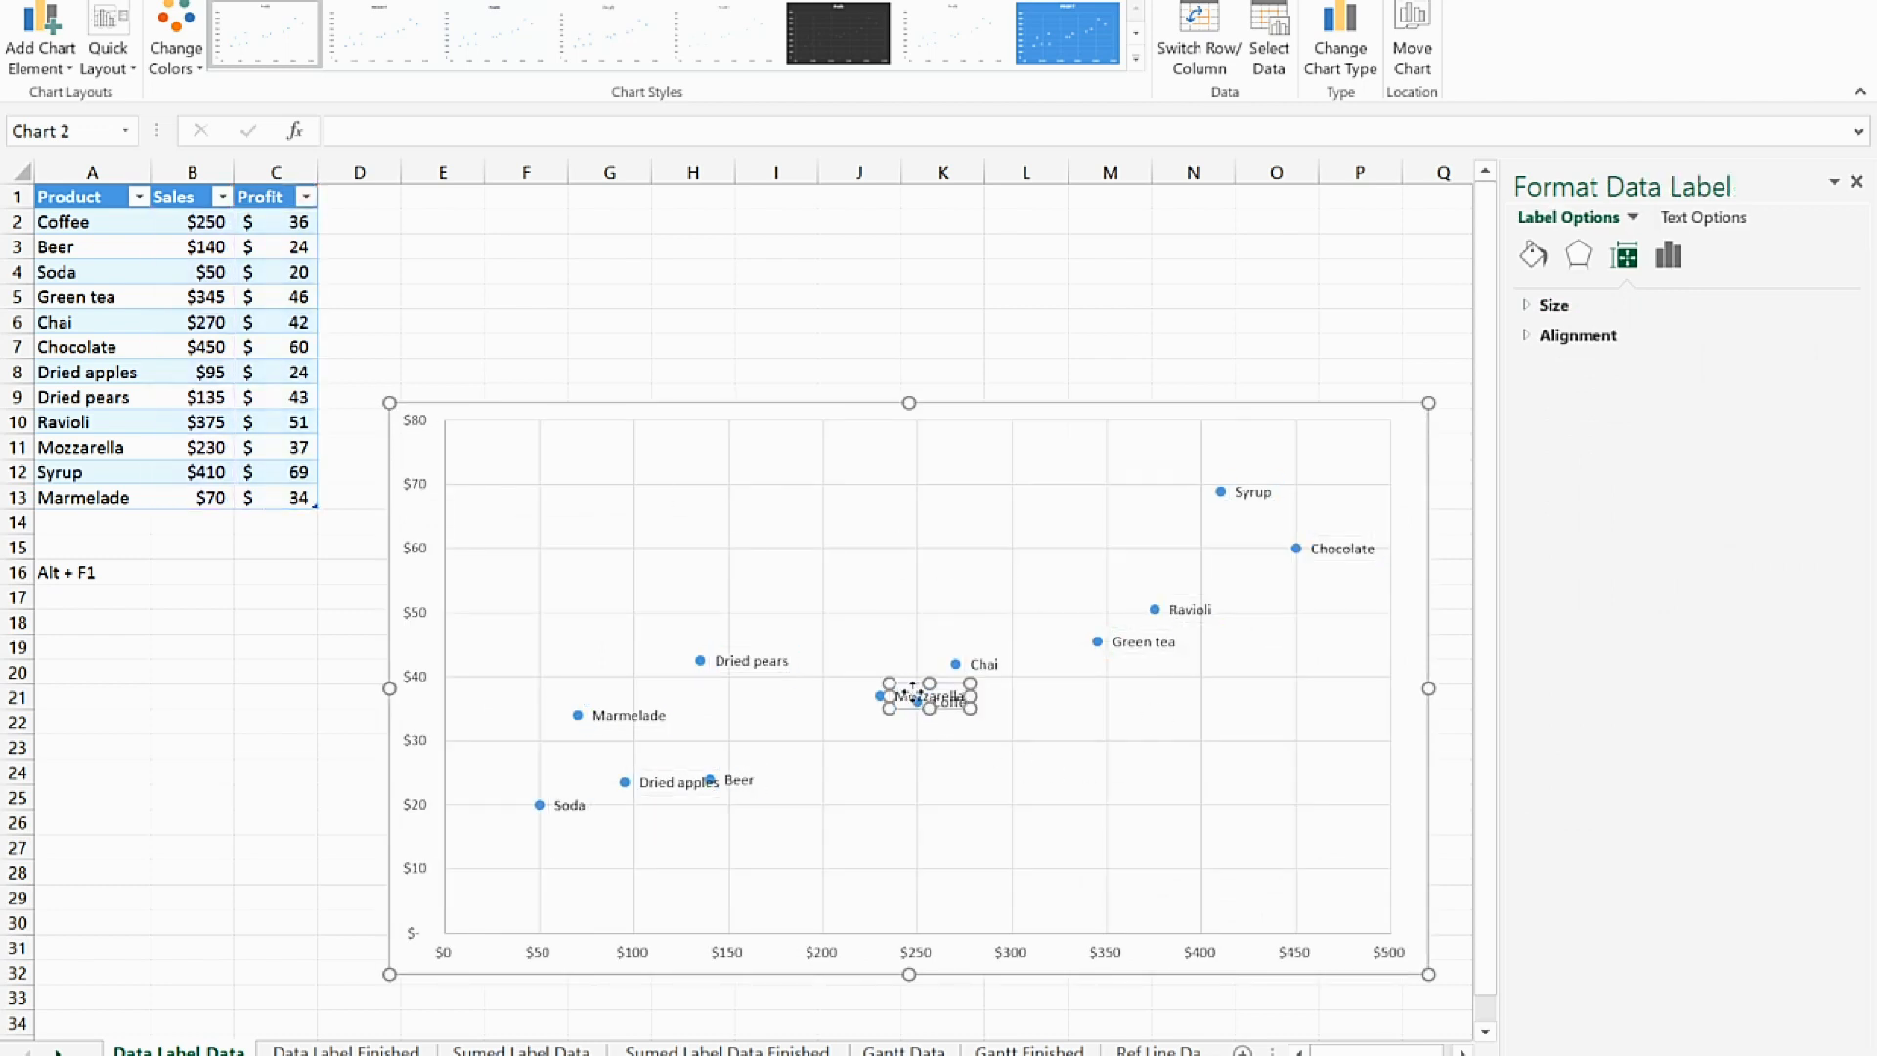
drag(909, 687, 863, 650)
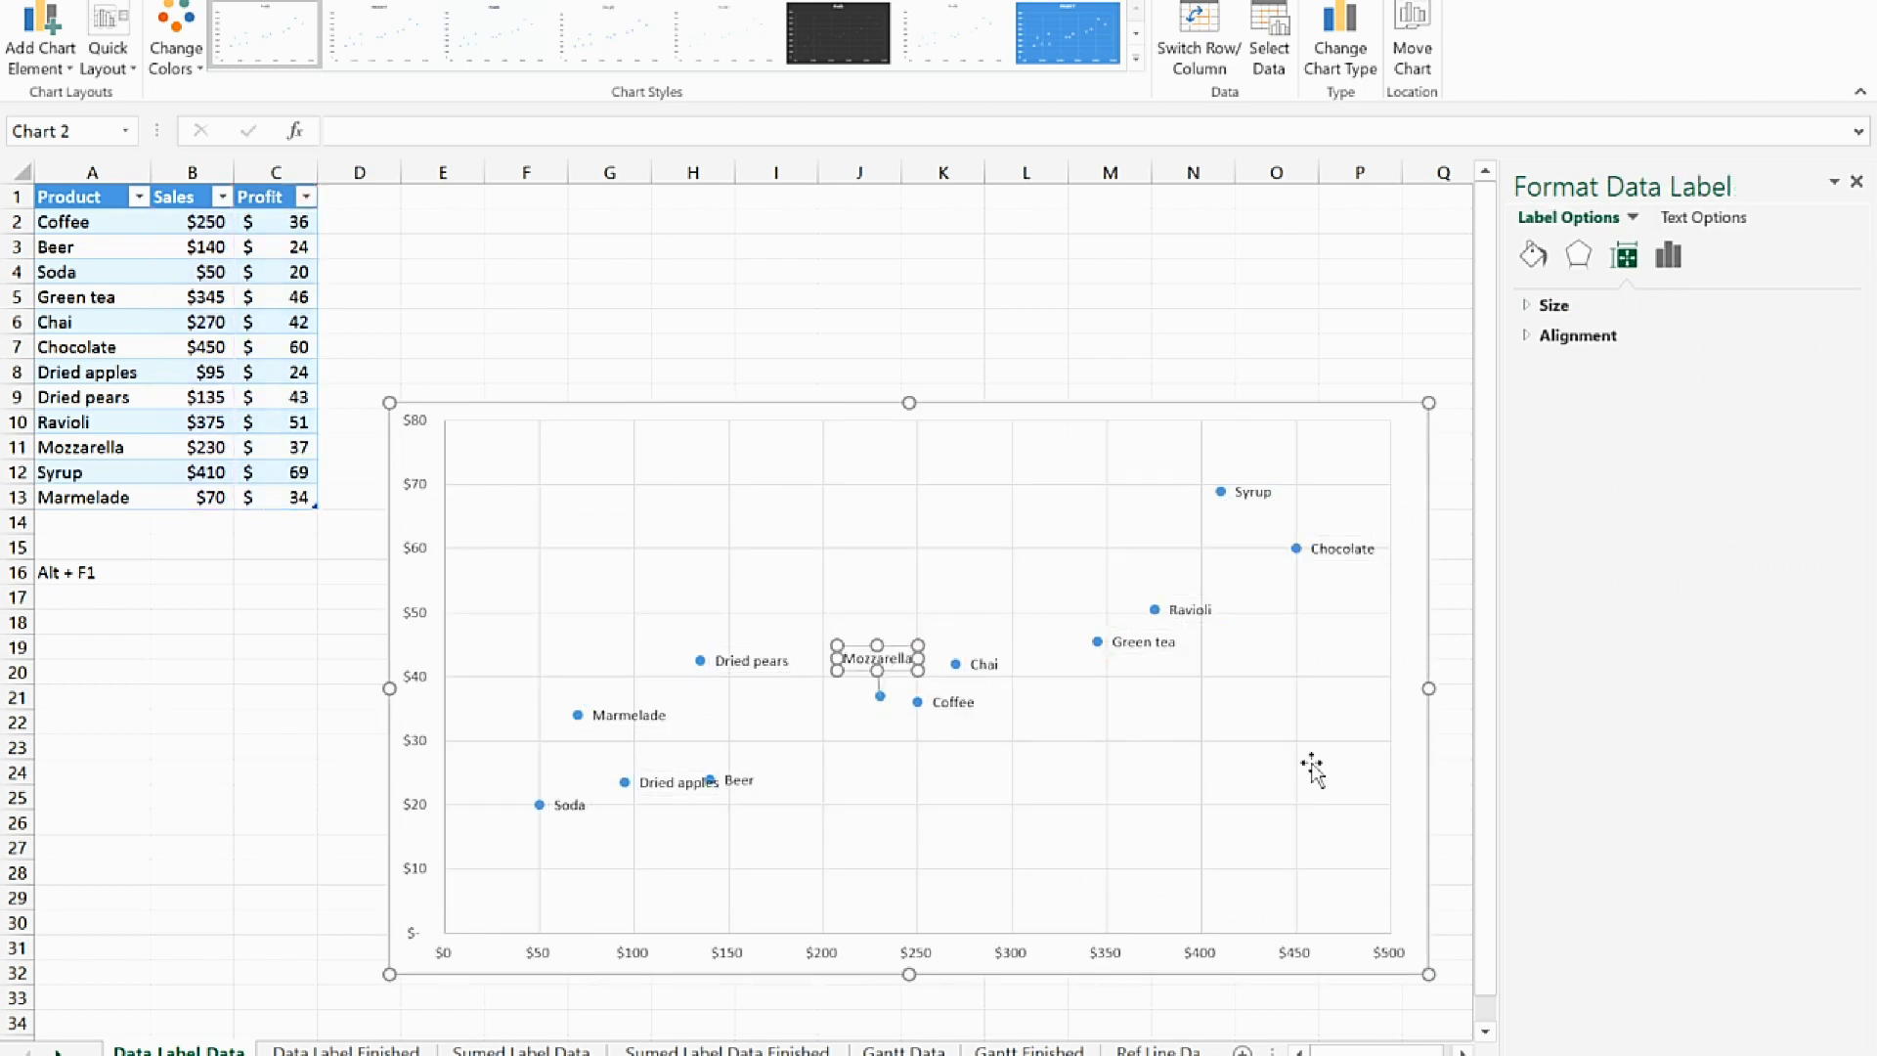
click(1090, 750)
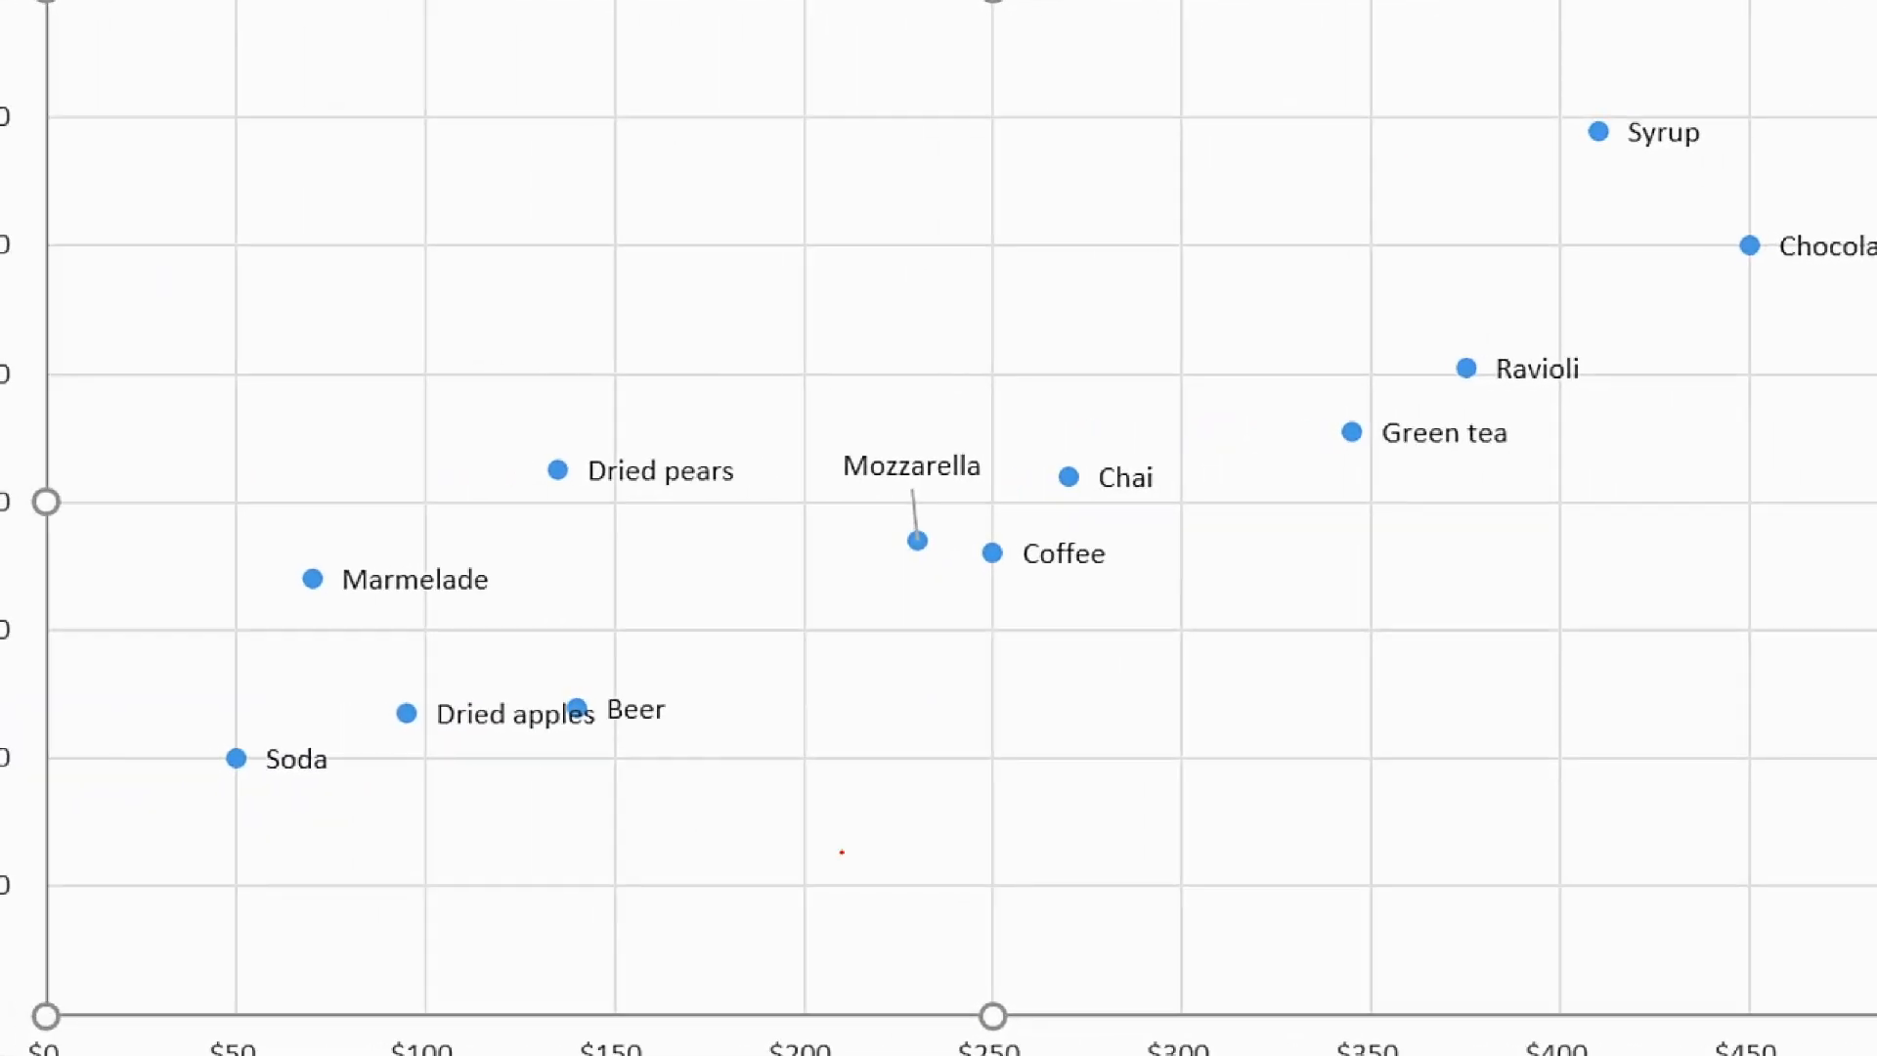
drag(806, 777, 1007, 776)
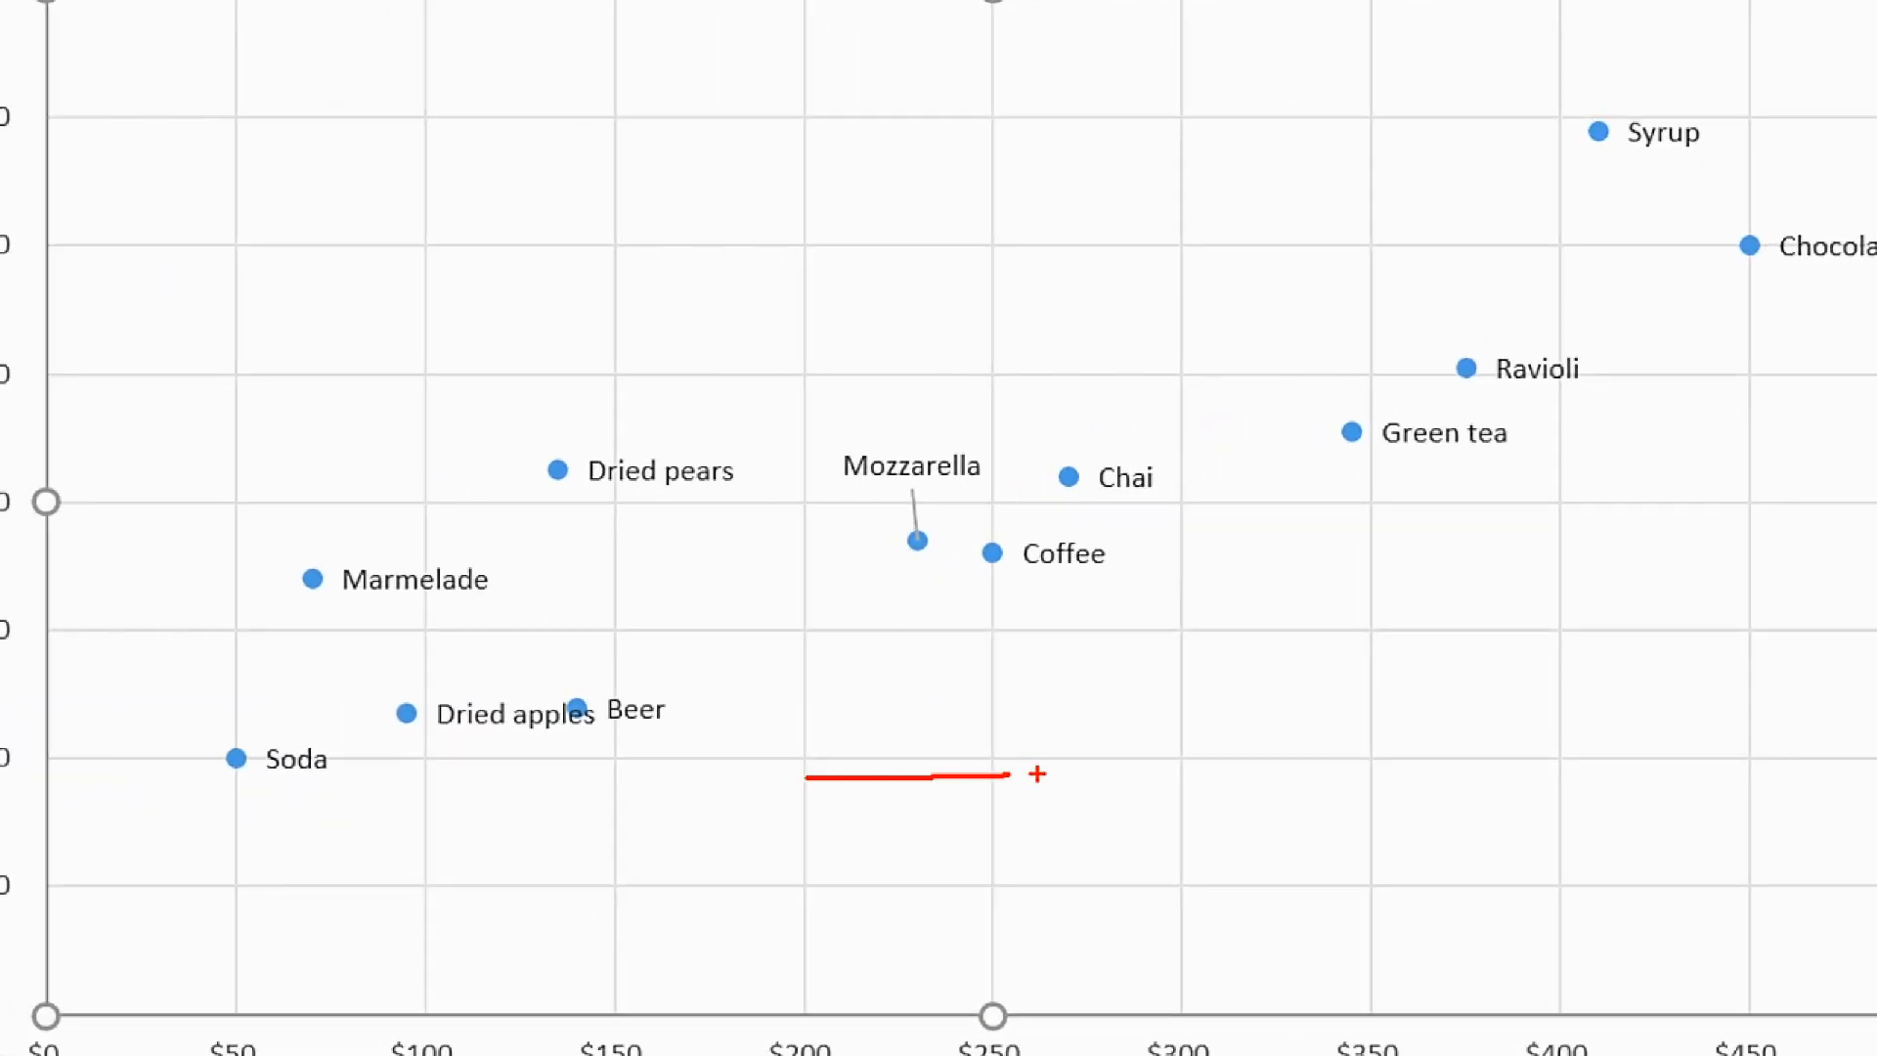
key(Escape)
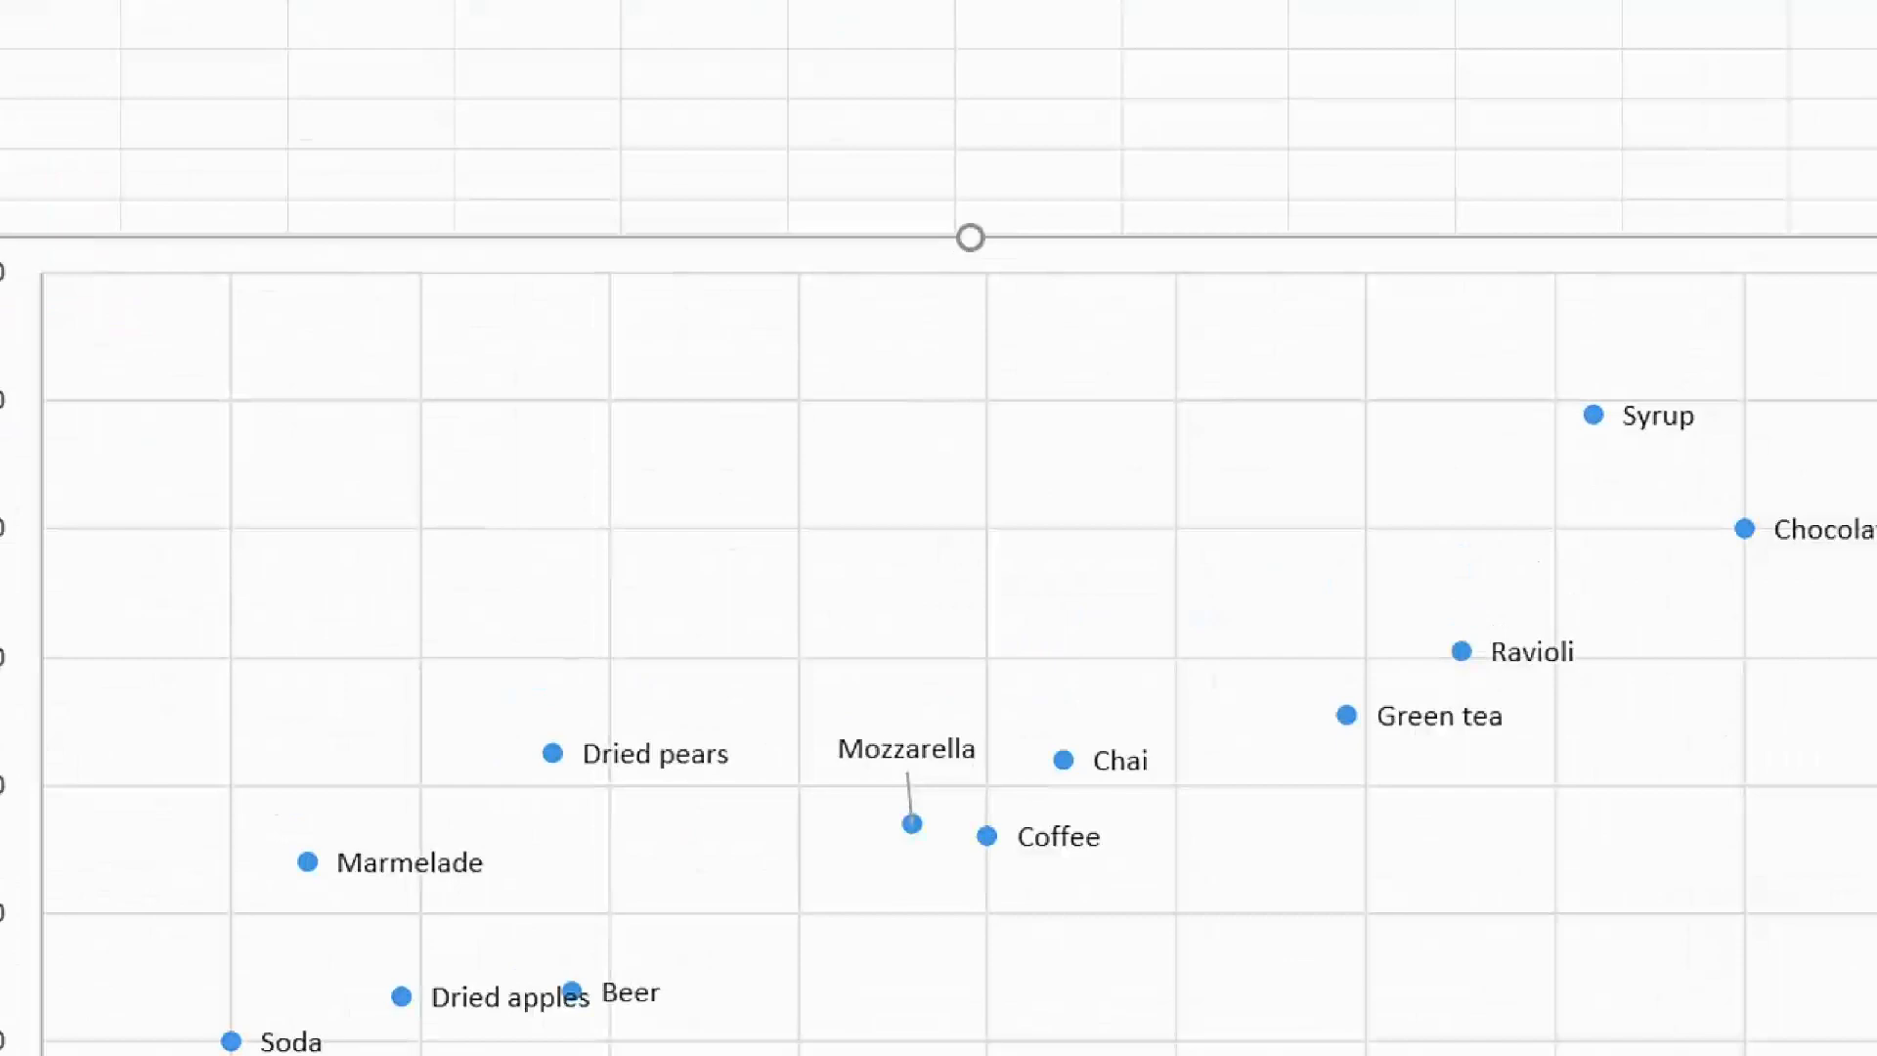
click(809, 567)
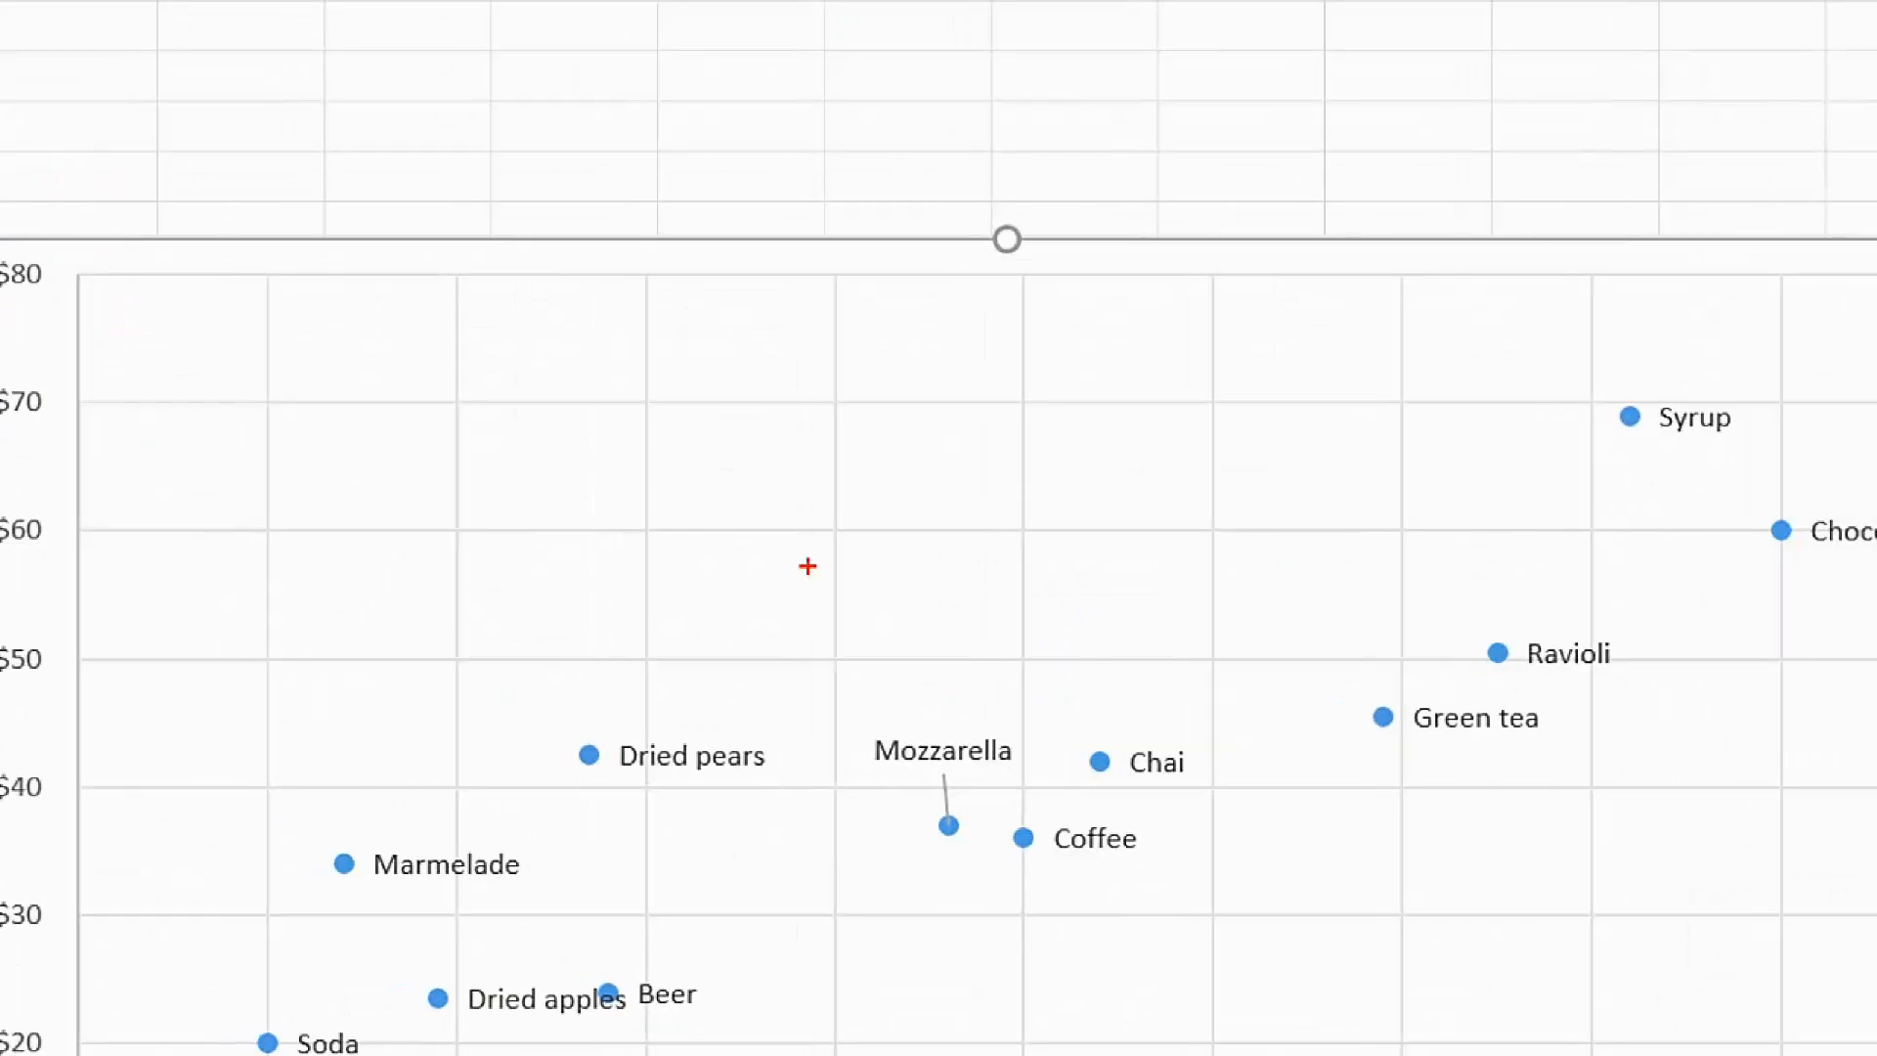
key(Escape)
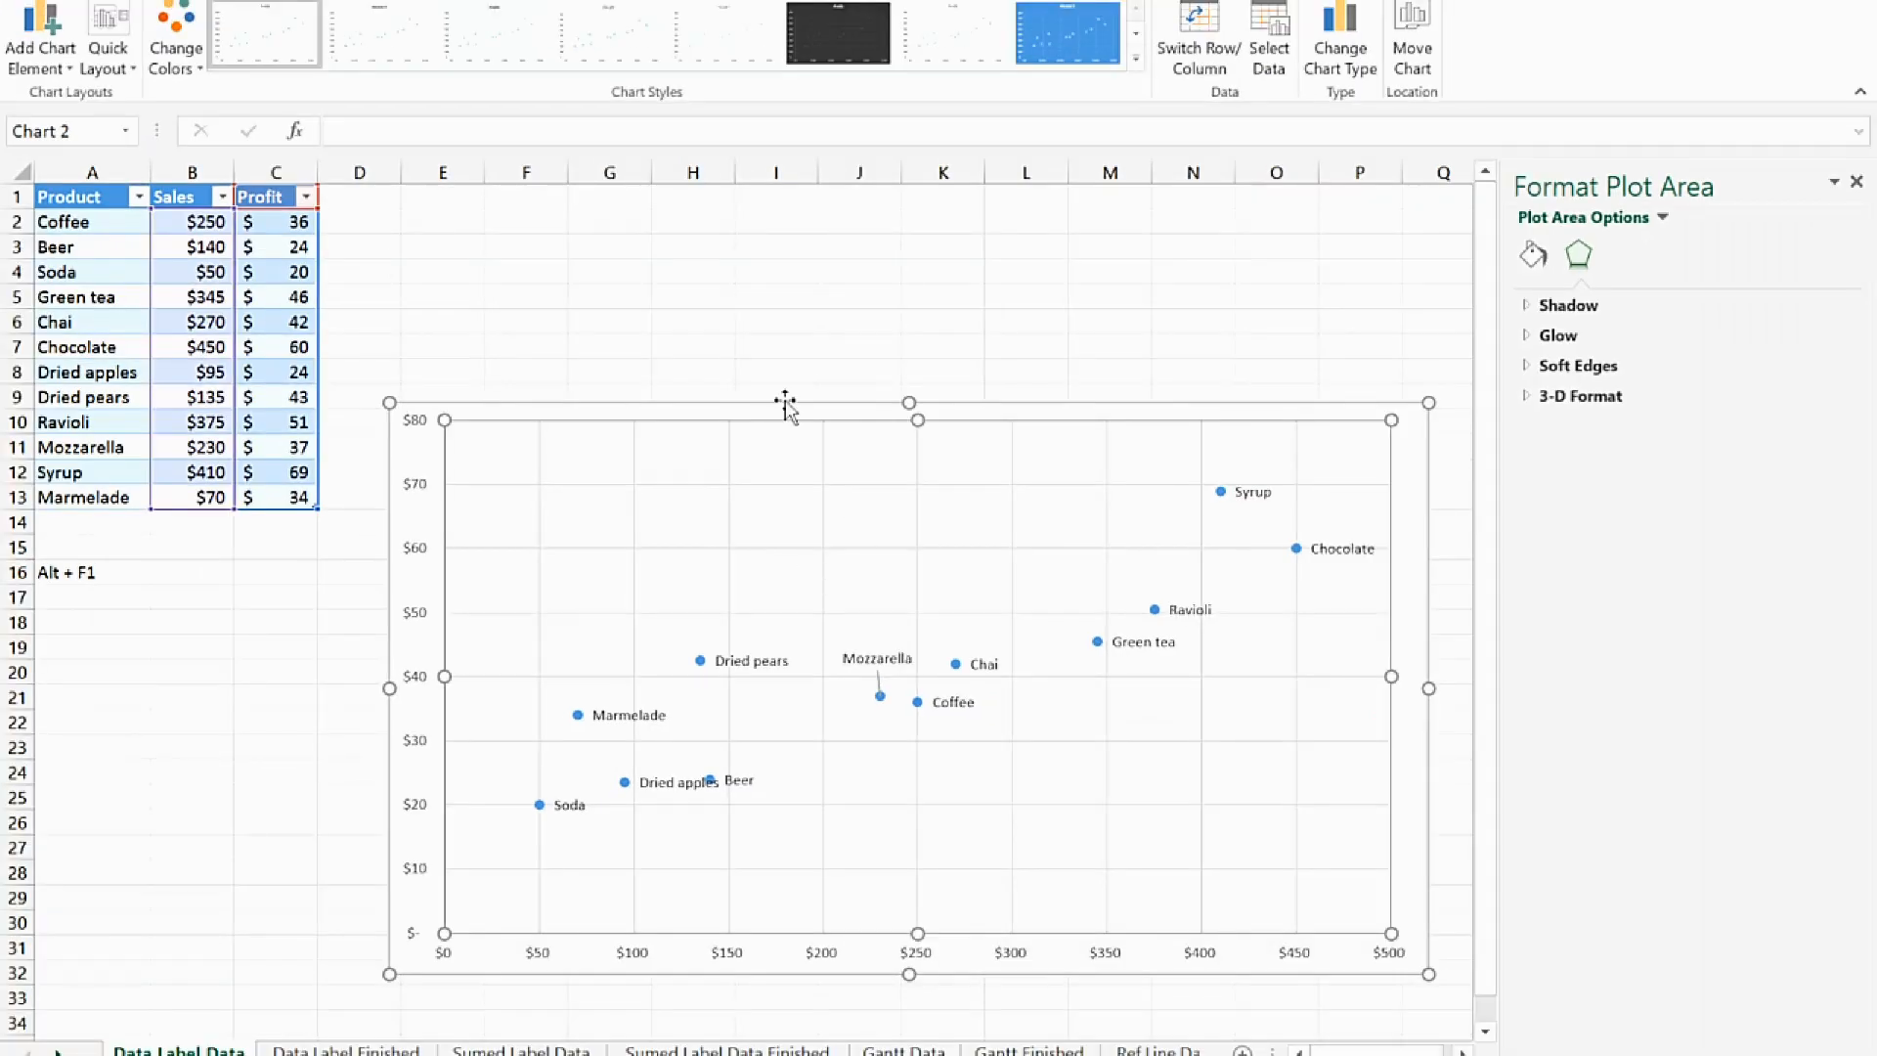
click(640, 349)
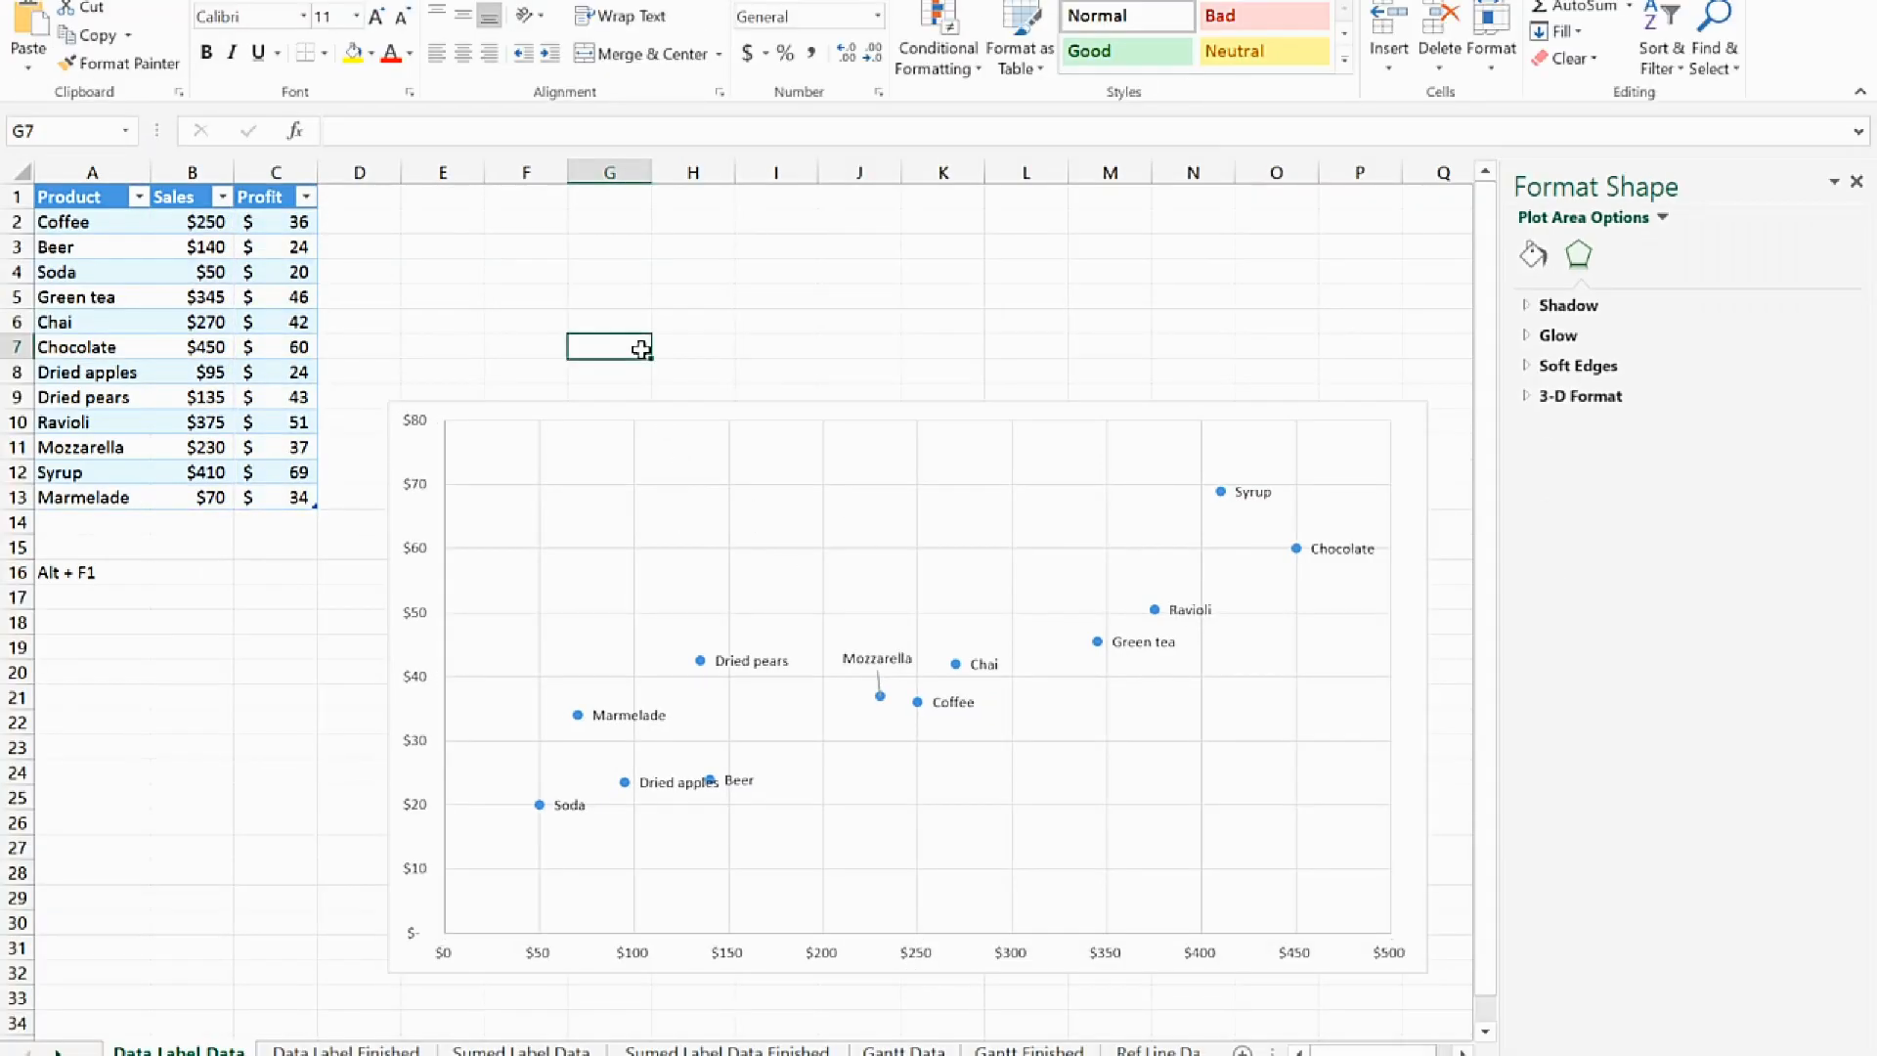
Close the formatting pane and add axis titles to the scatter chart
click(1408, 444)
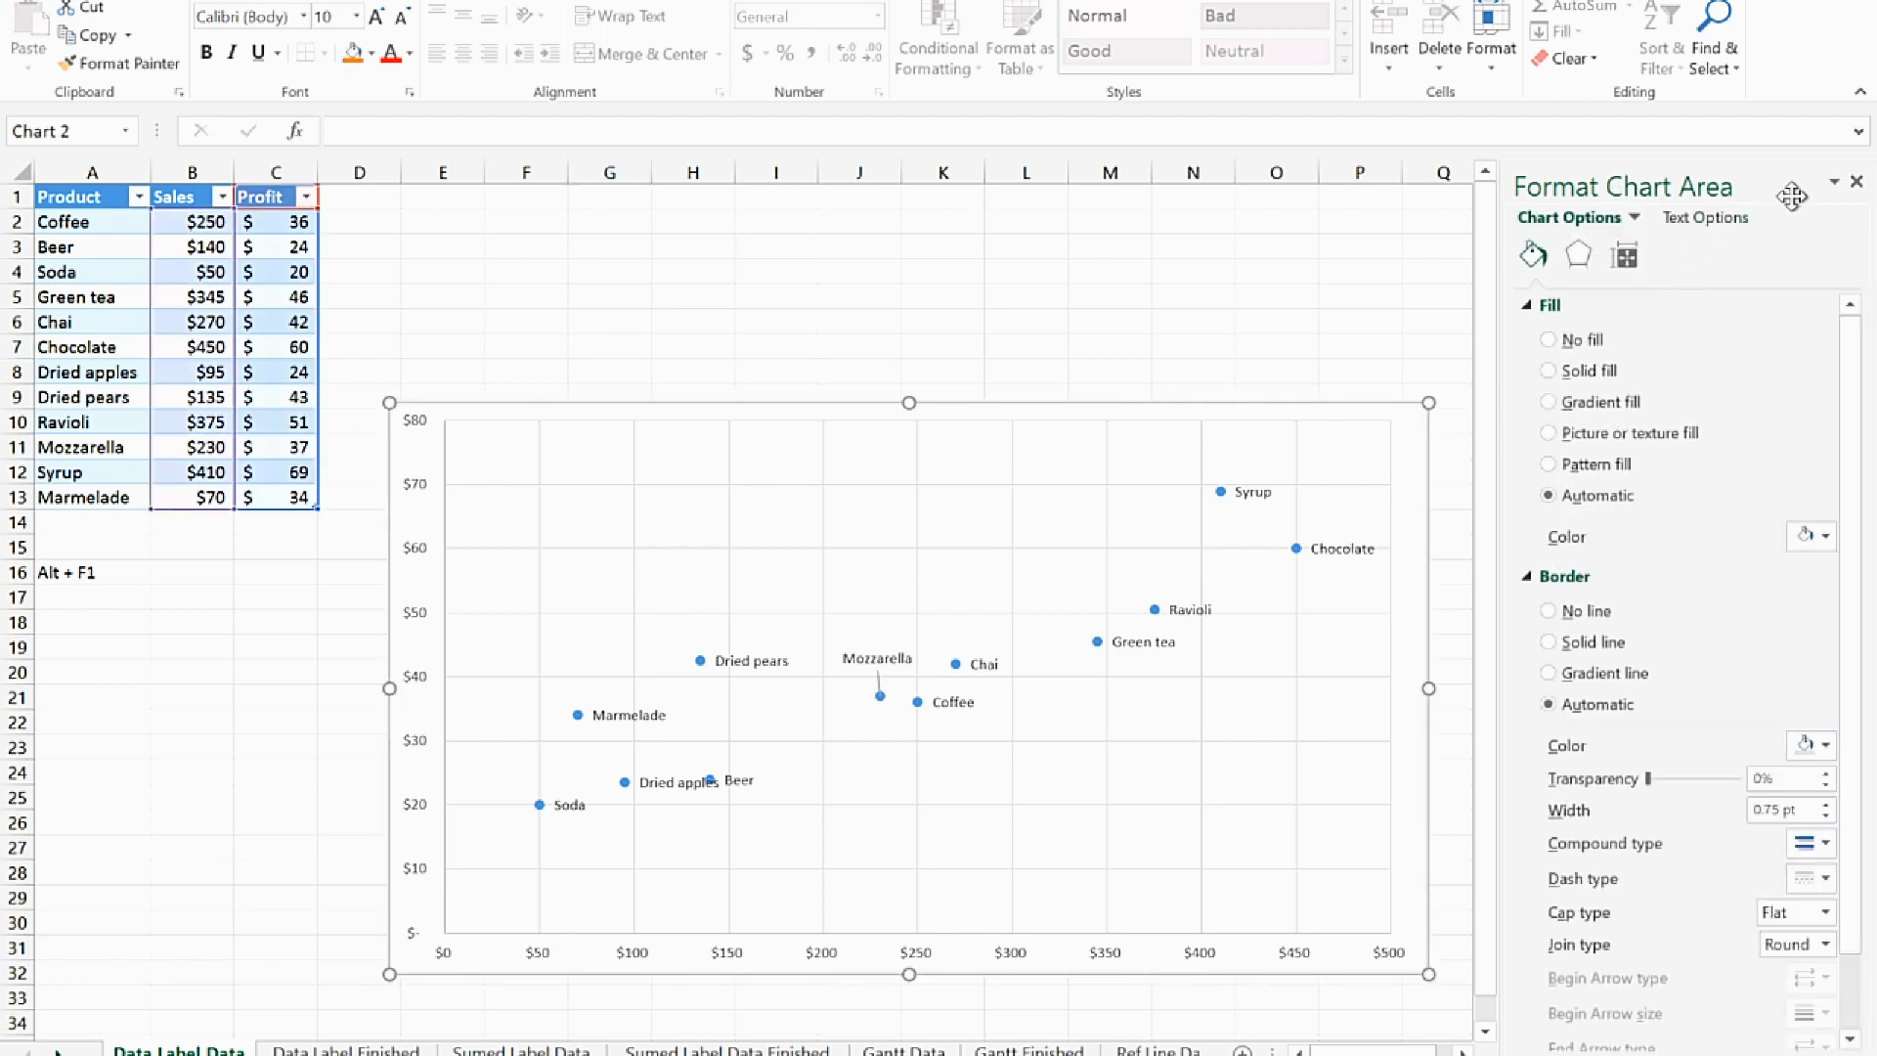
click(1857, 182)
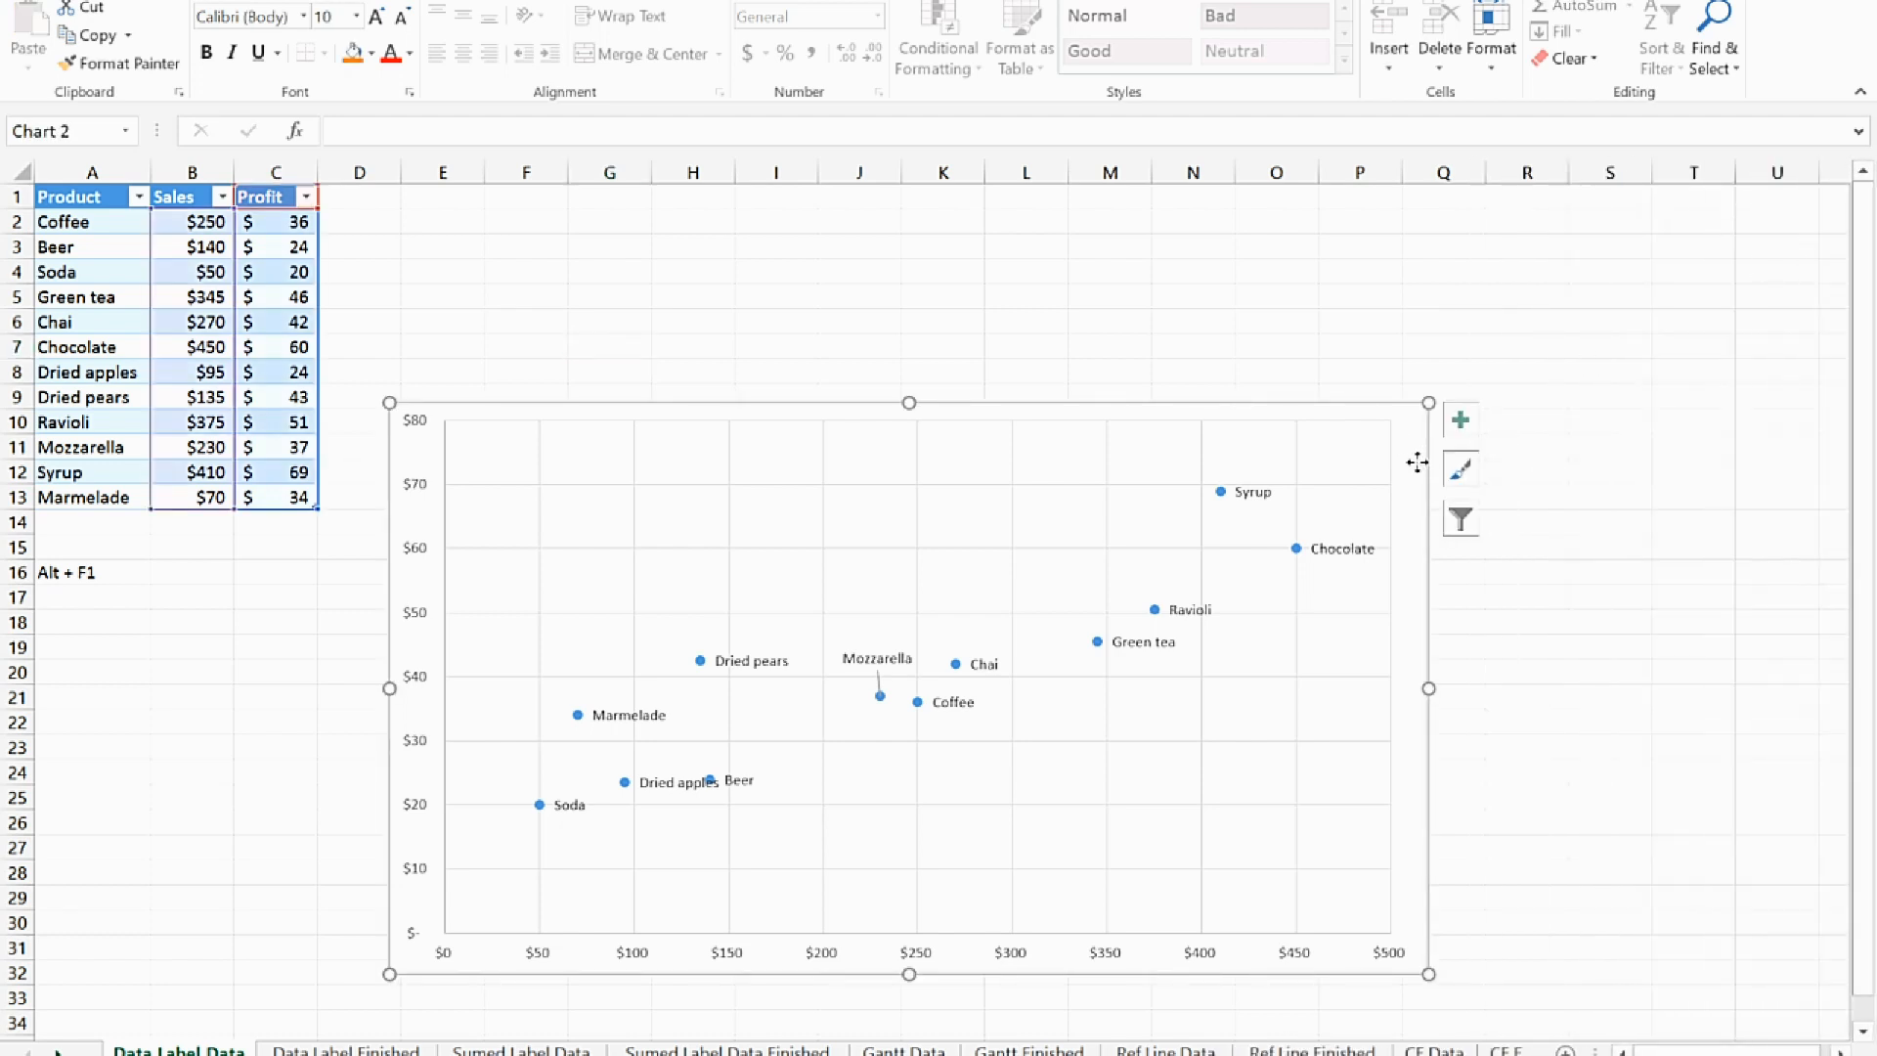
click(1460, 421)
click(1516, 475)
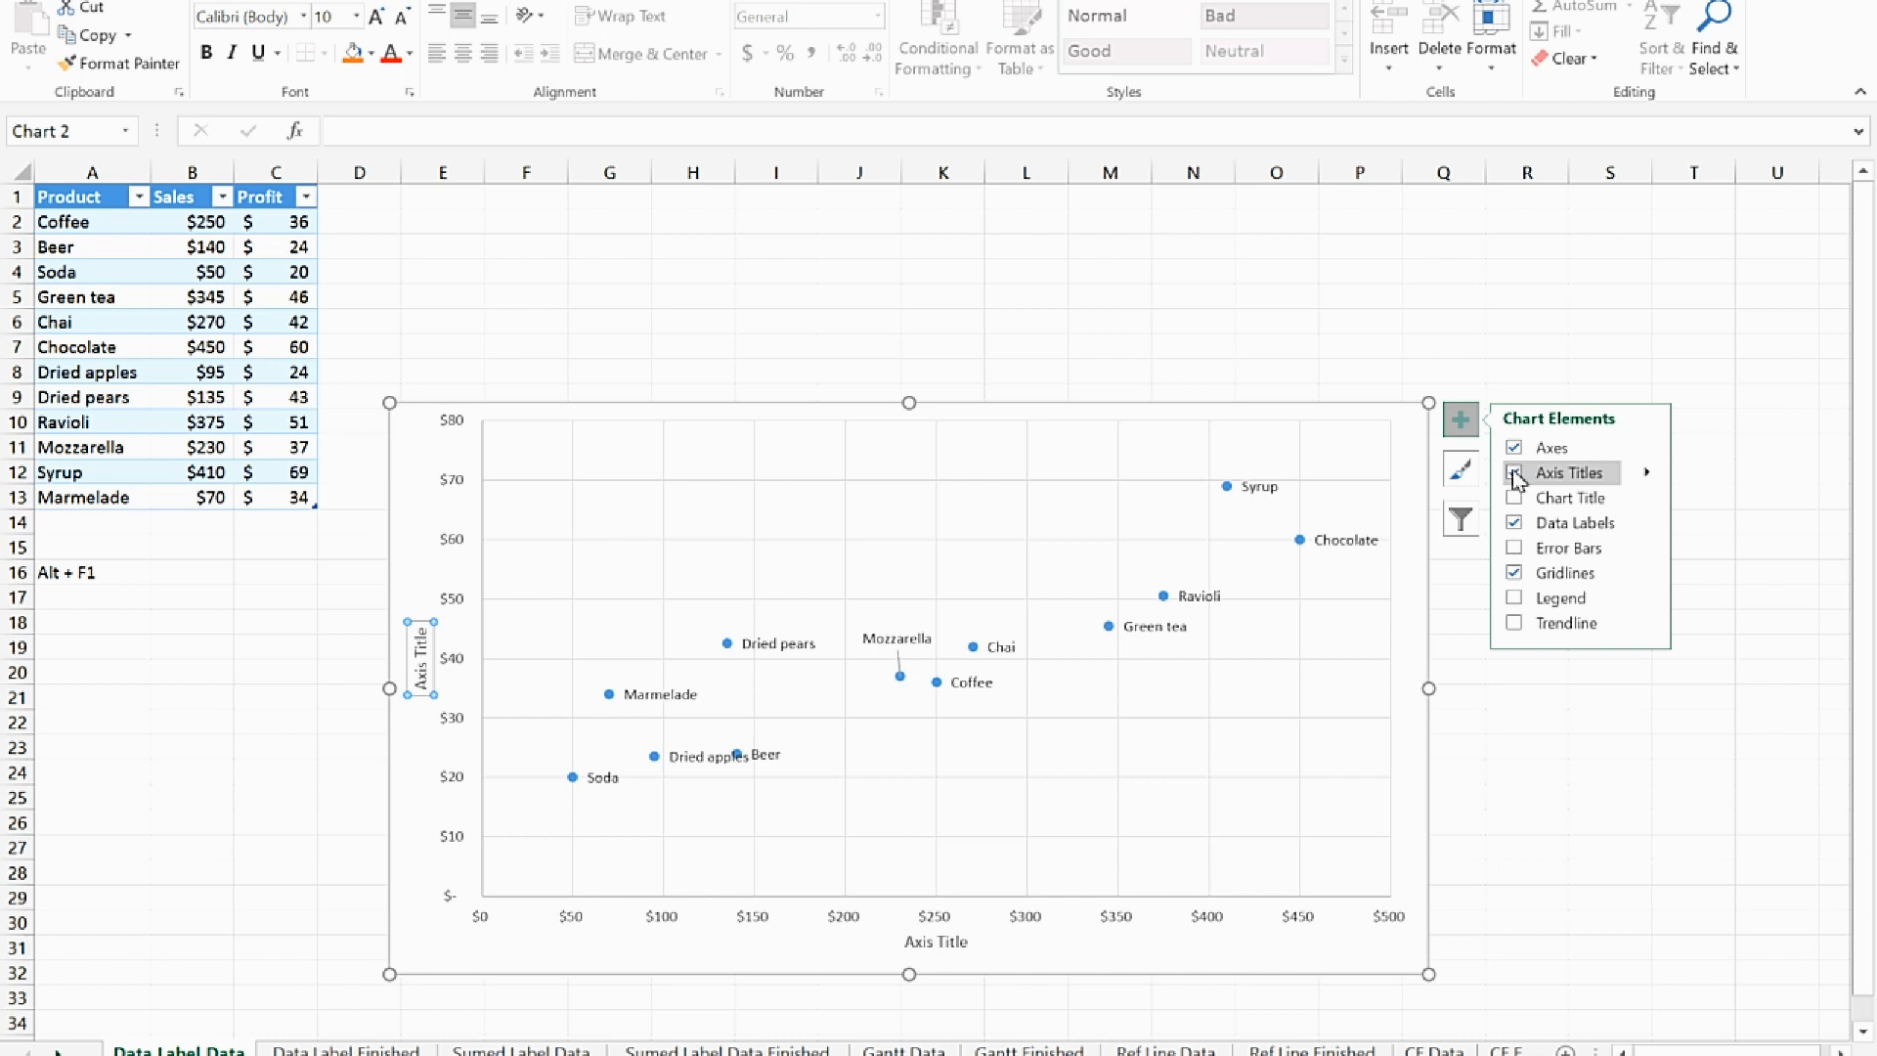
click(231, 755)
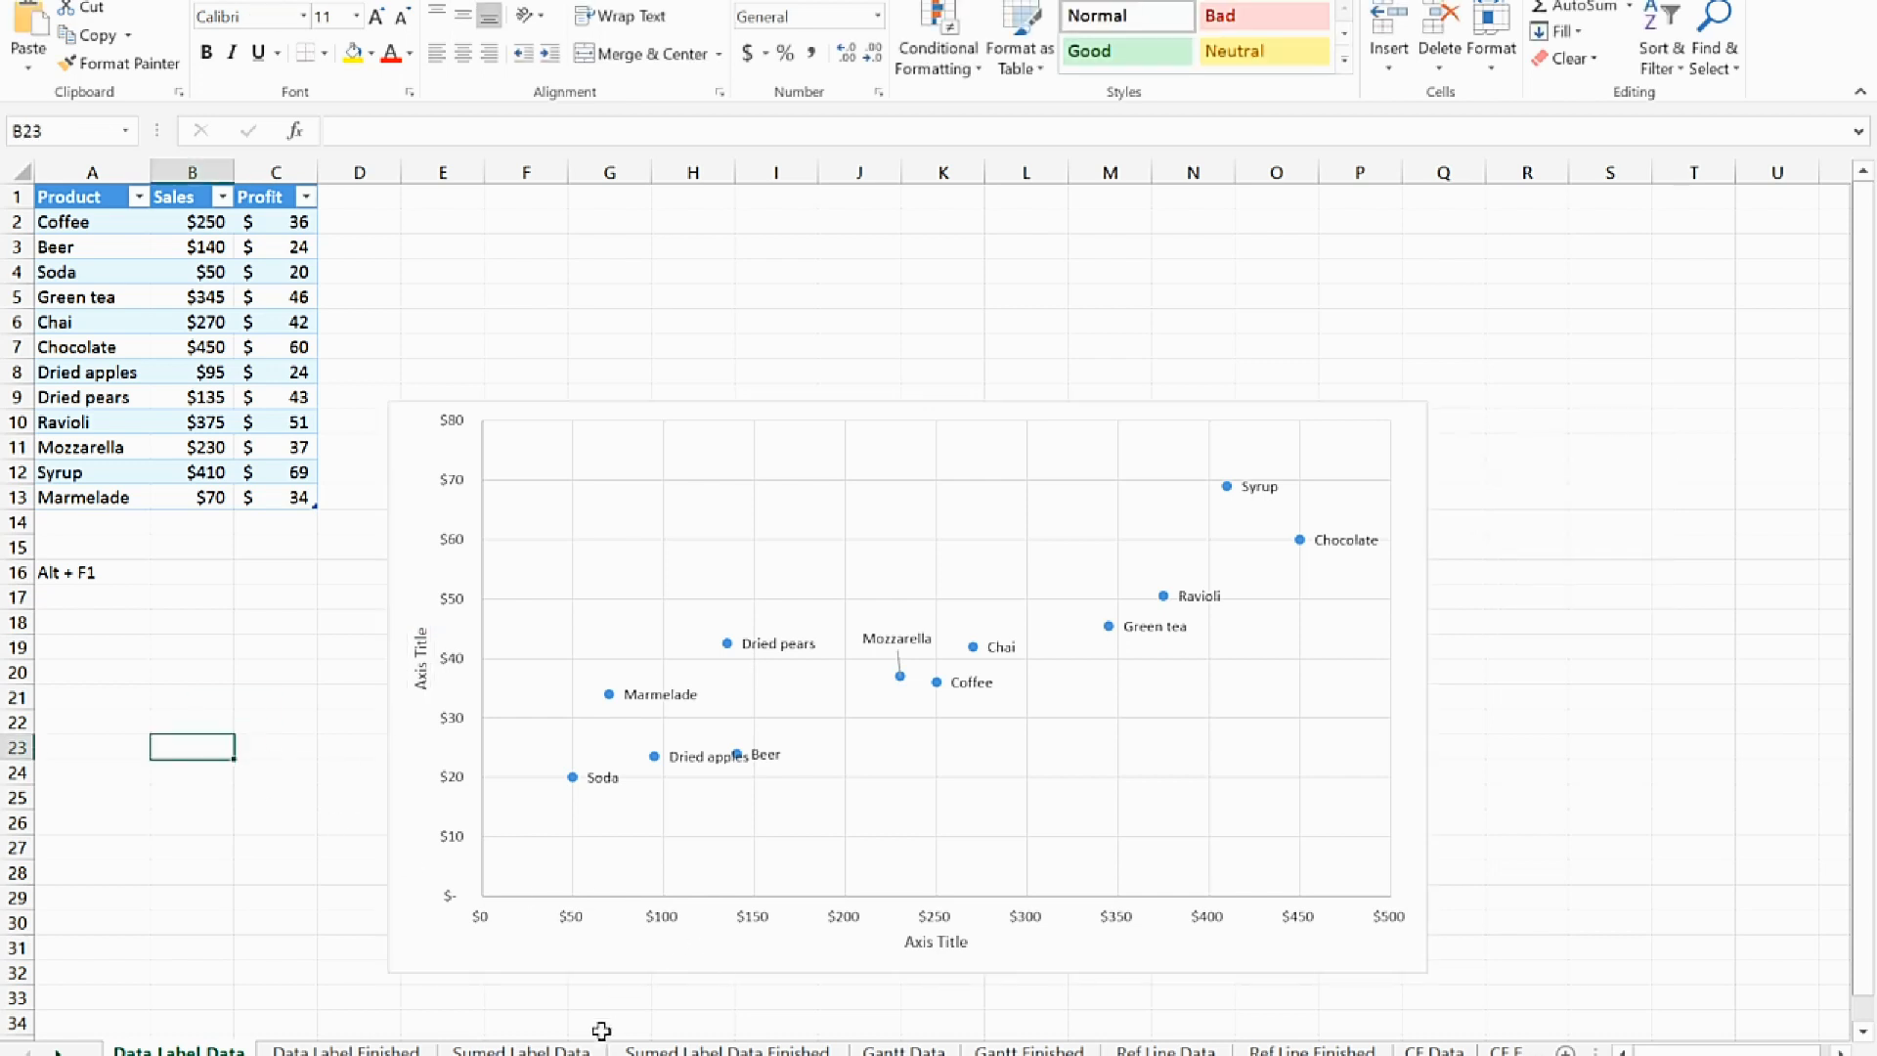
Examine the stacked Sales East and Sales West column chart with total labels on the Sumed Label Data Finished sheet
click(725, 1049)
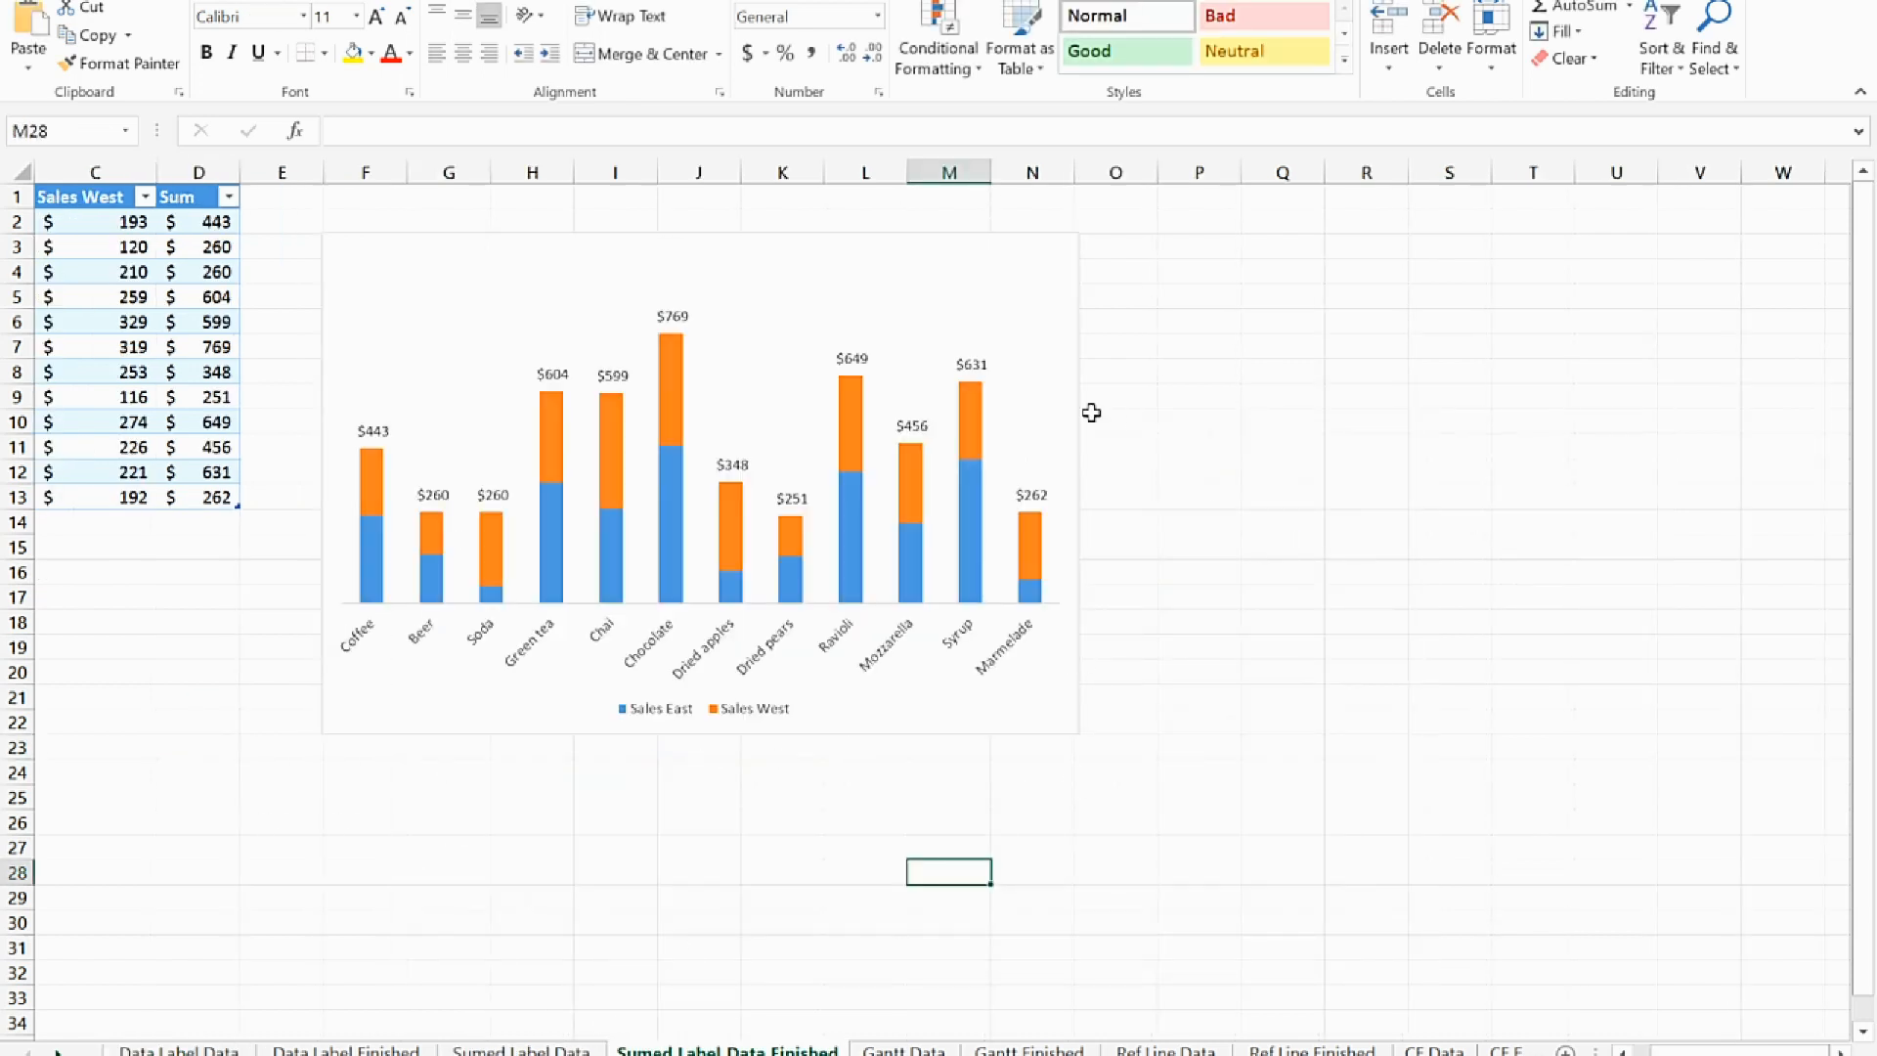
click(1026, 719)
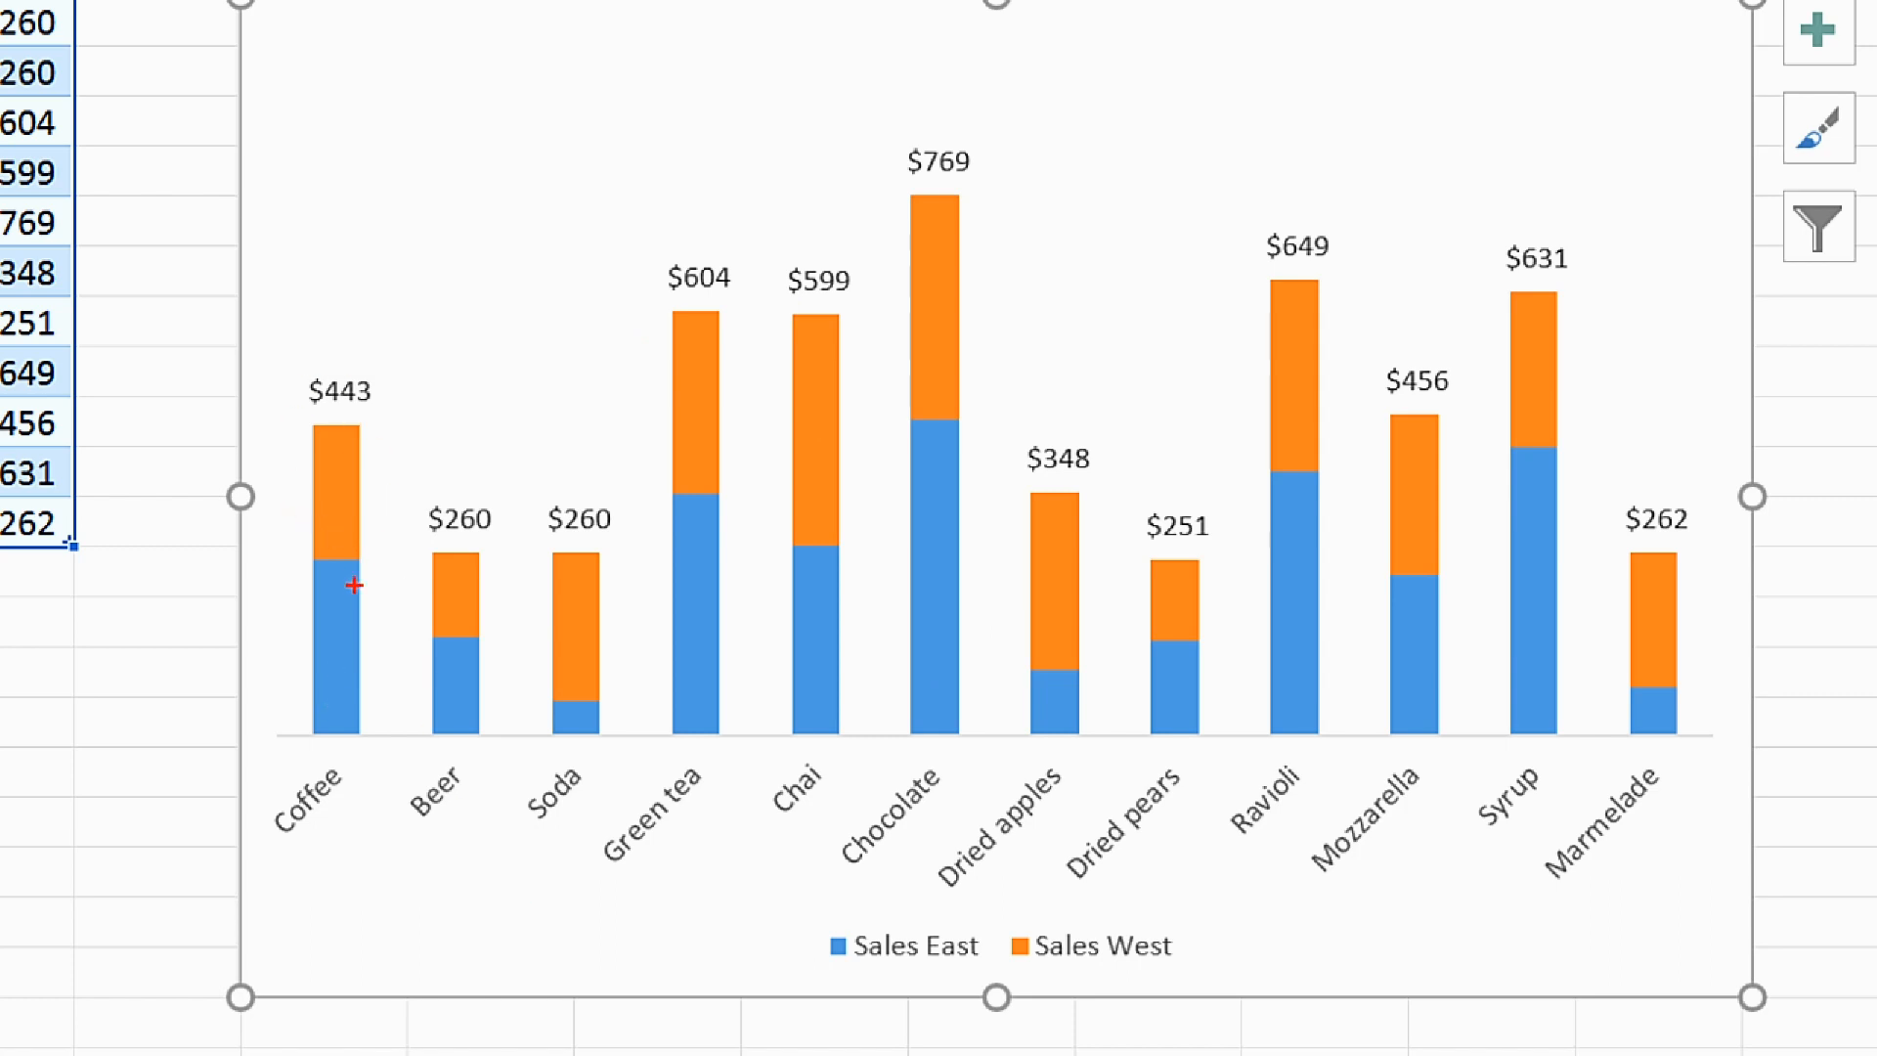
mouse_move(287, 388)
mouse_down()
mouse_move(343, 420)
mouse_move(350, 362)
mouse_move(251, 368)
mouse_up()
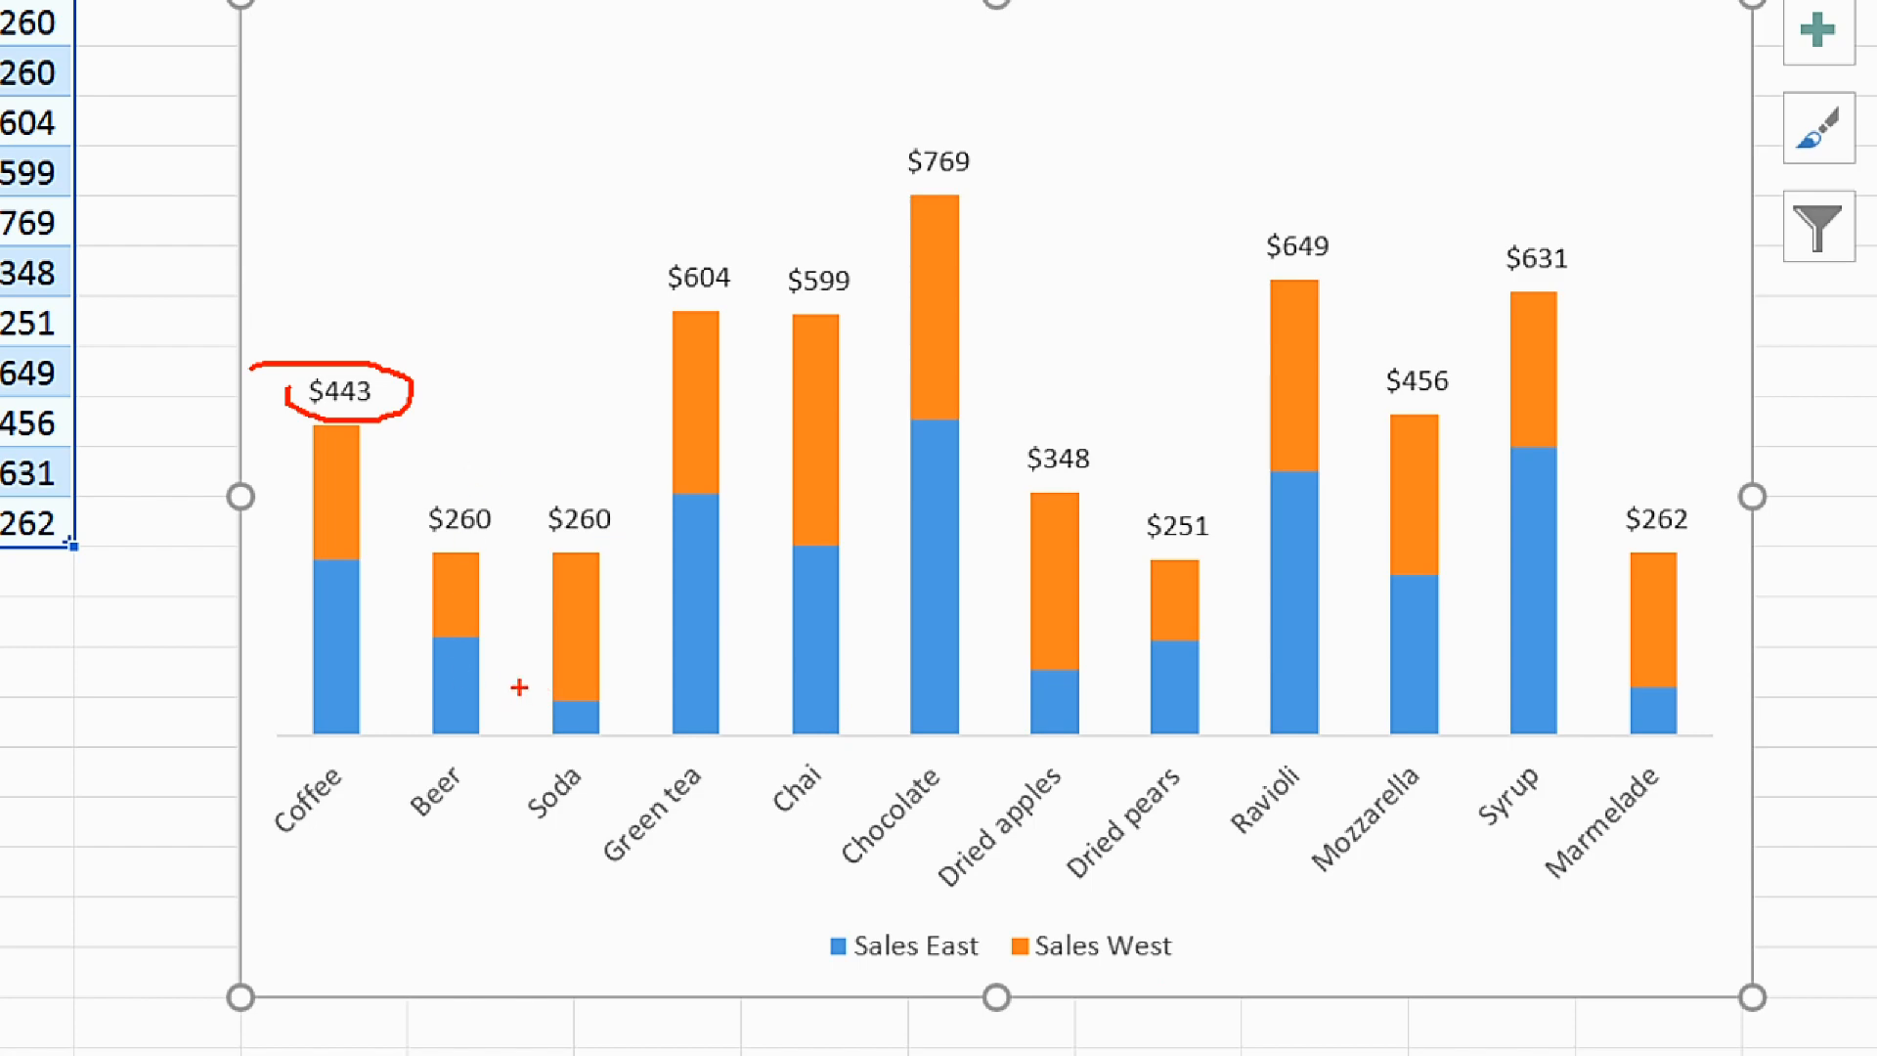
key(Escape)
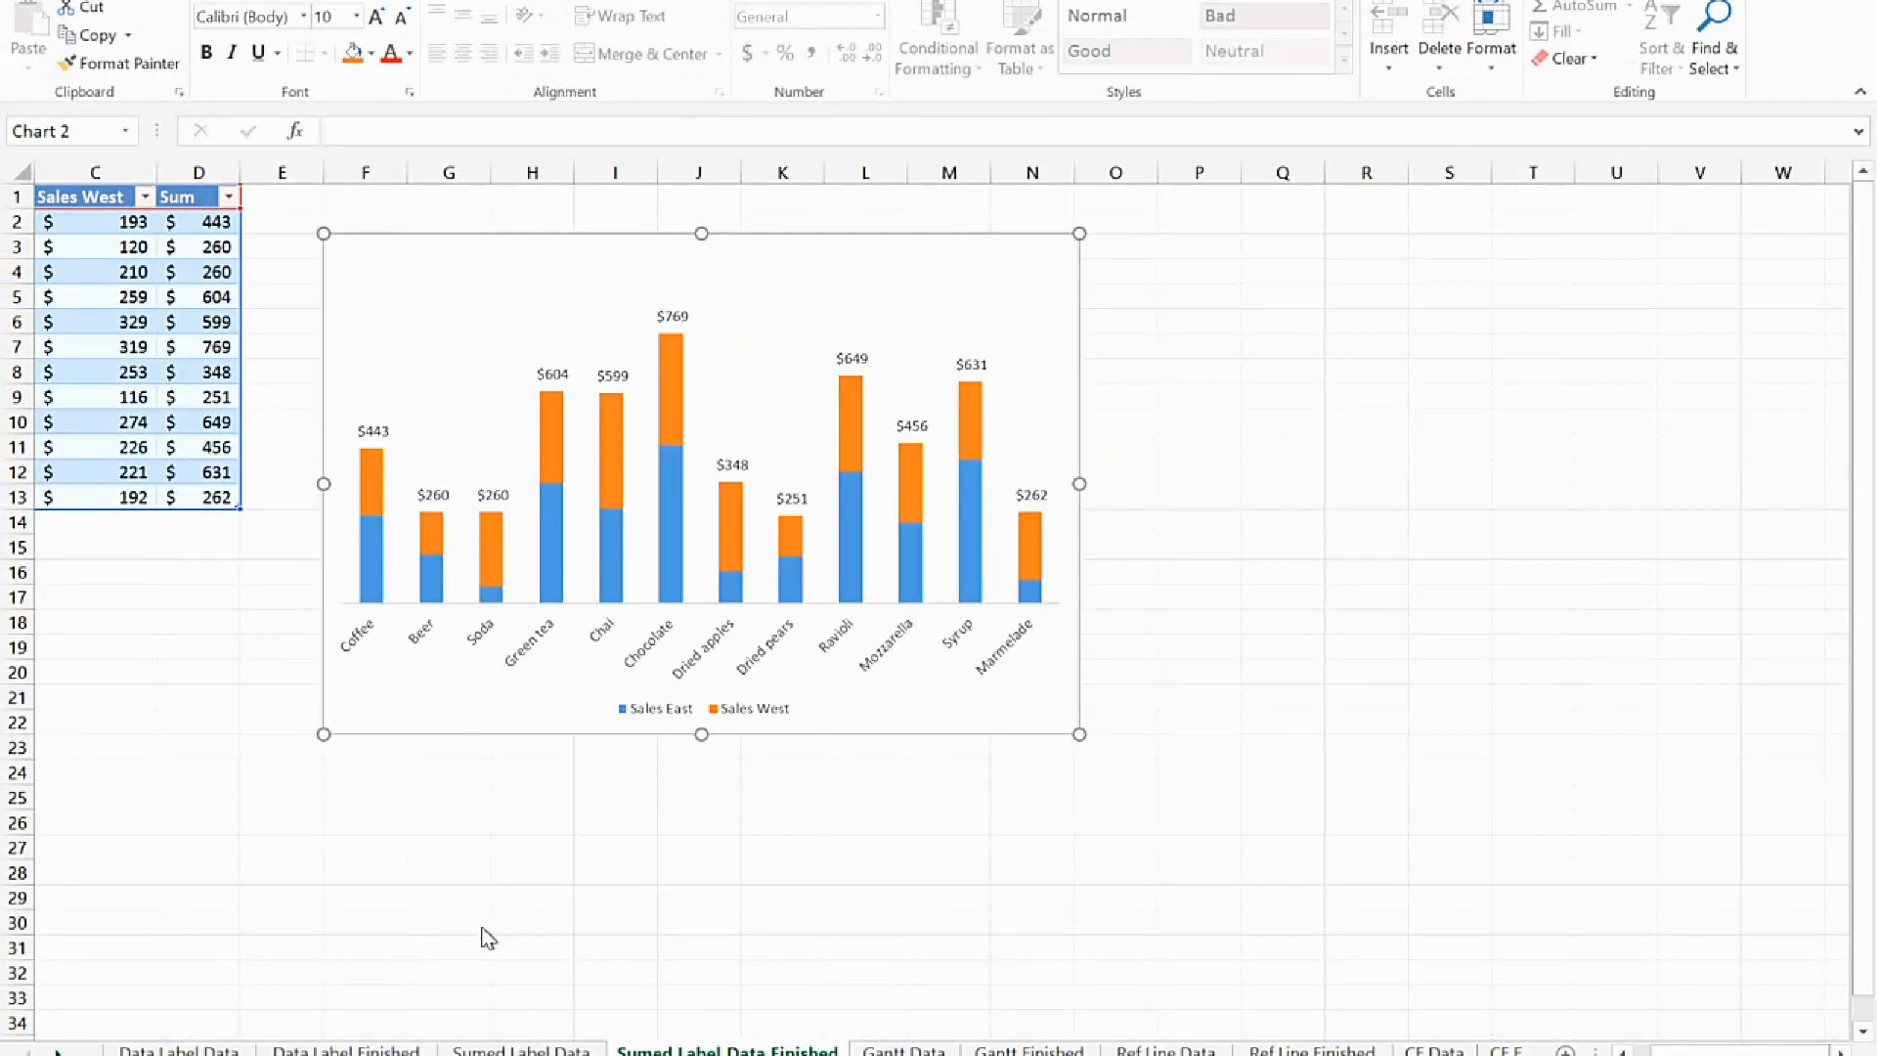
key(ctrl+1)
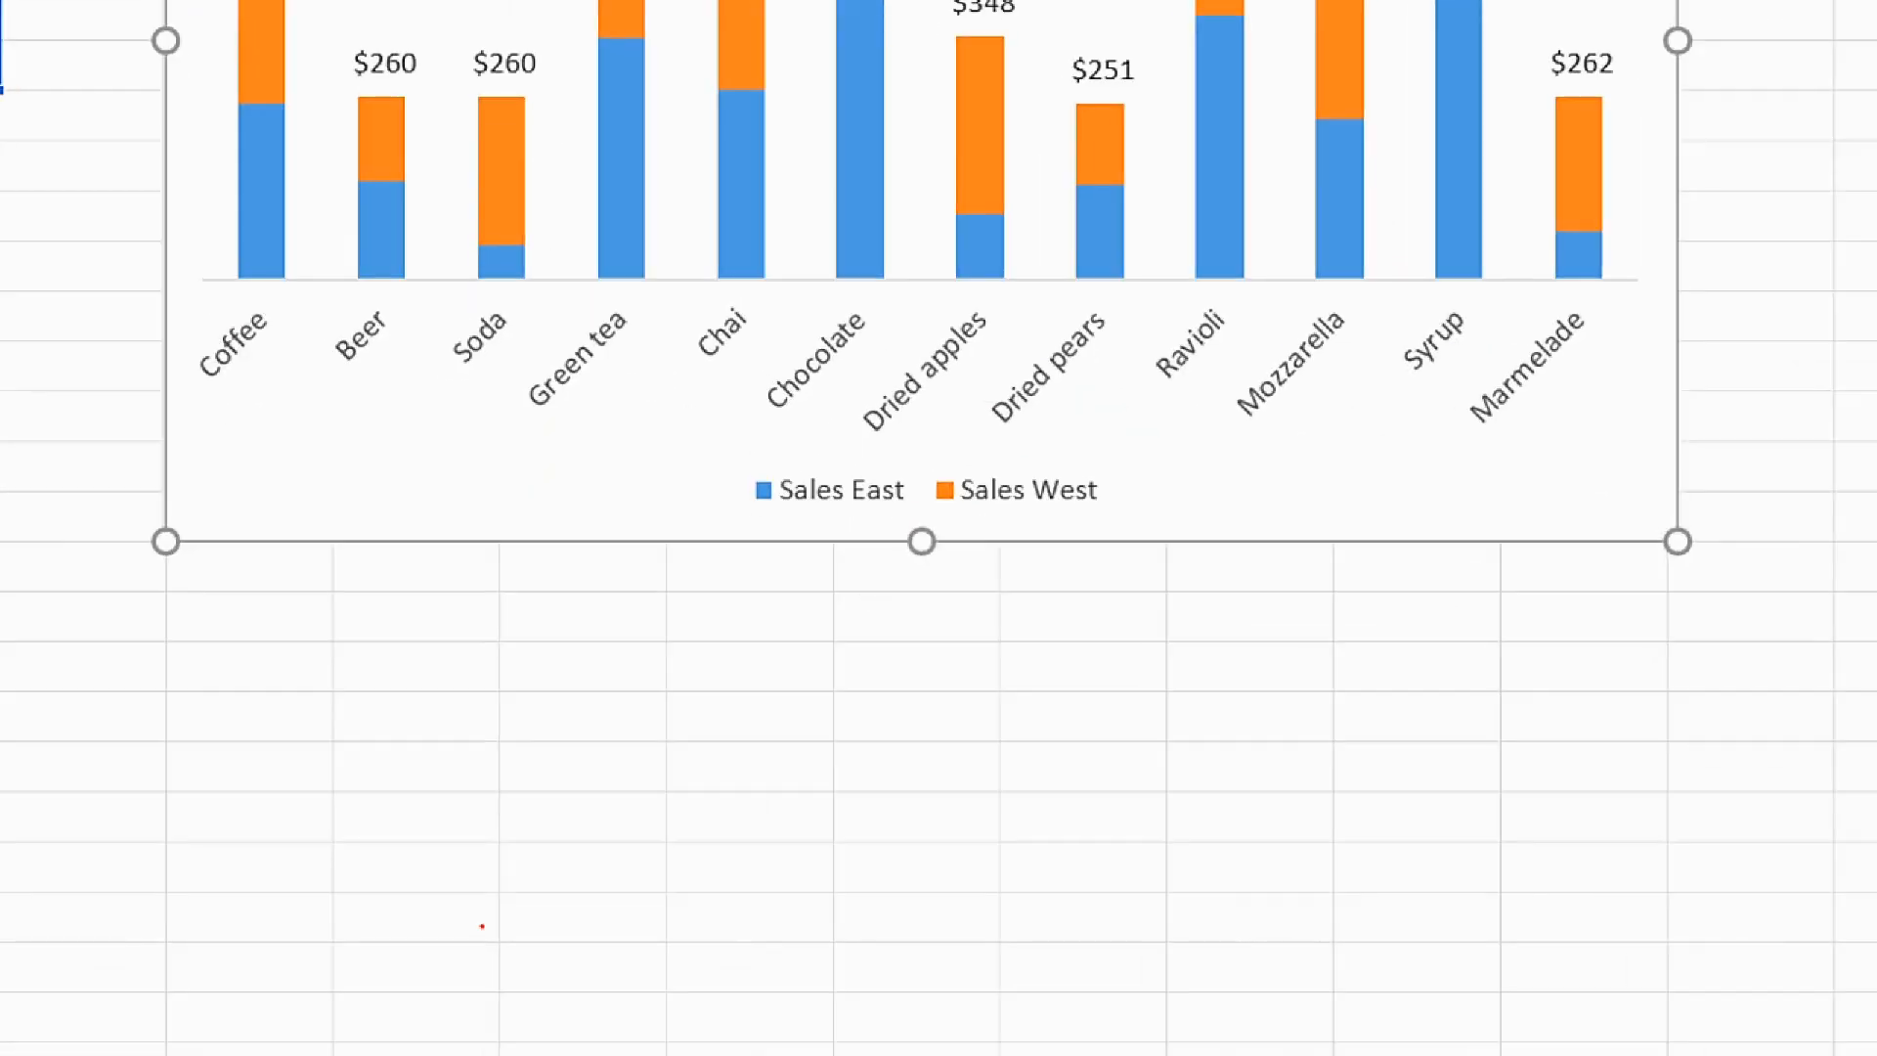
key(Escape)
click(482, 926)
Insert a stacked column chart from the product, Sales East and Sales West data in A1:C13 on the Sumed Label Data sheet
click(533, 1052)
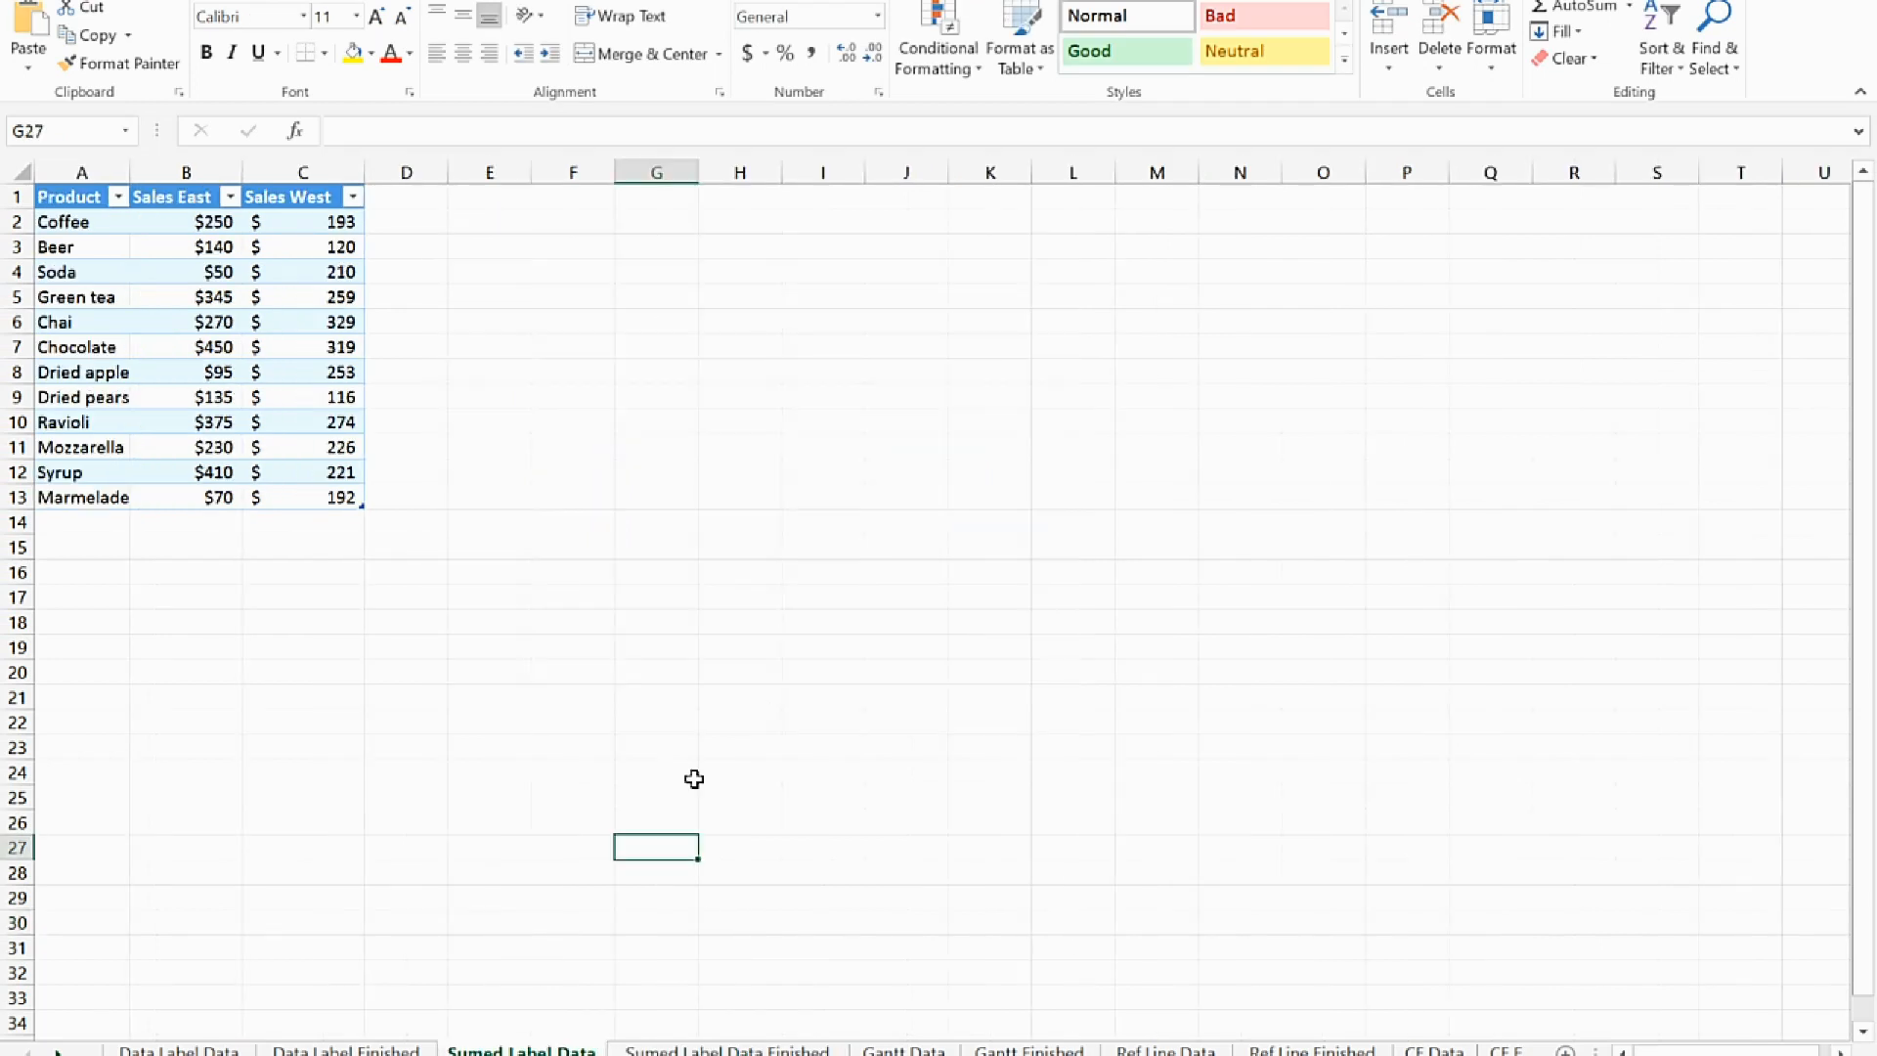
drag(64, 201, 304, 499)
click(147, 0)
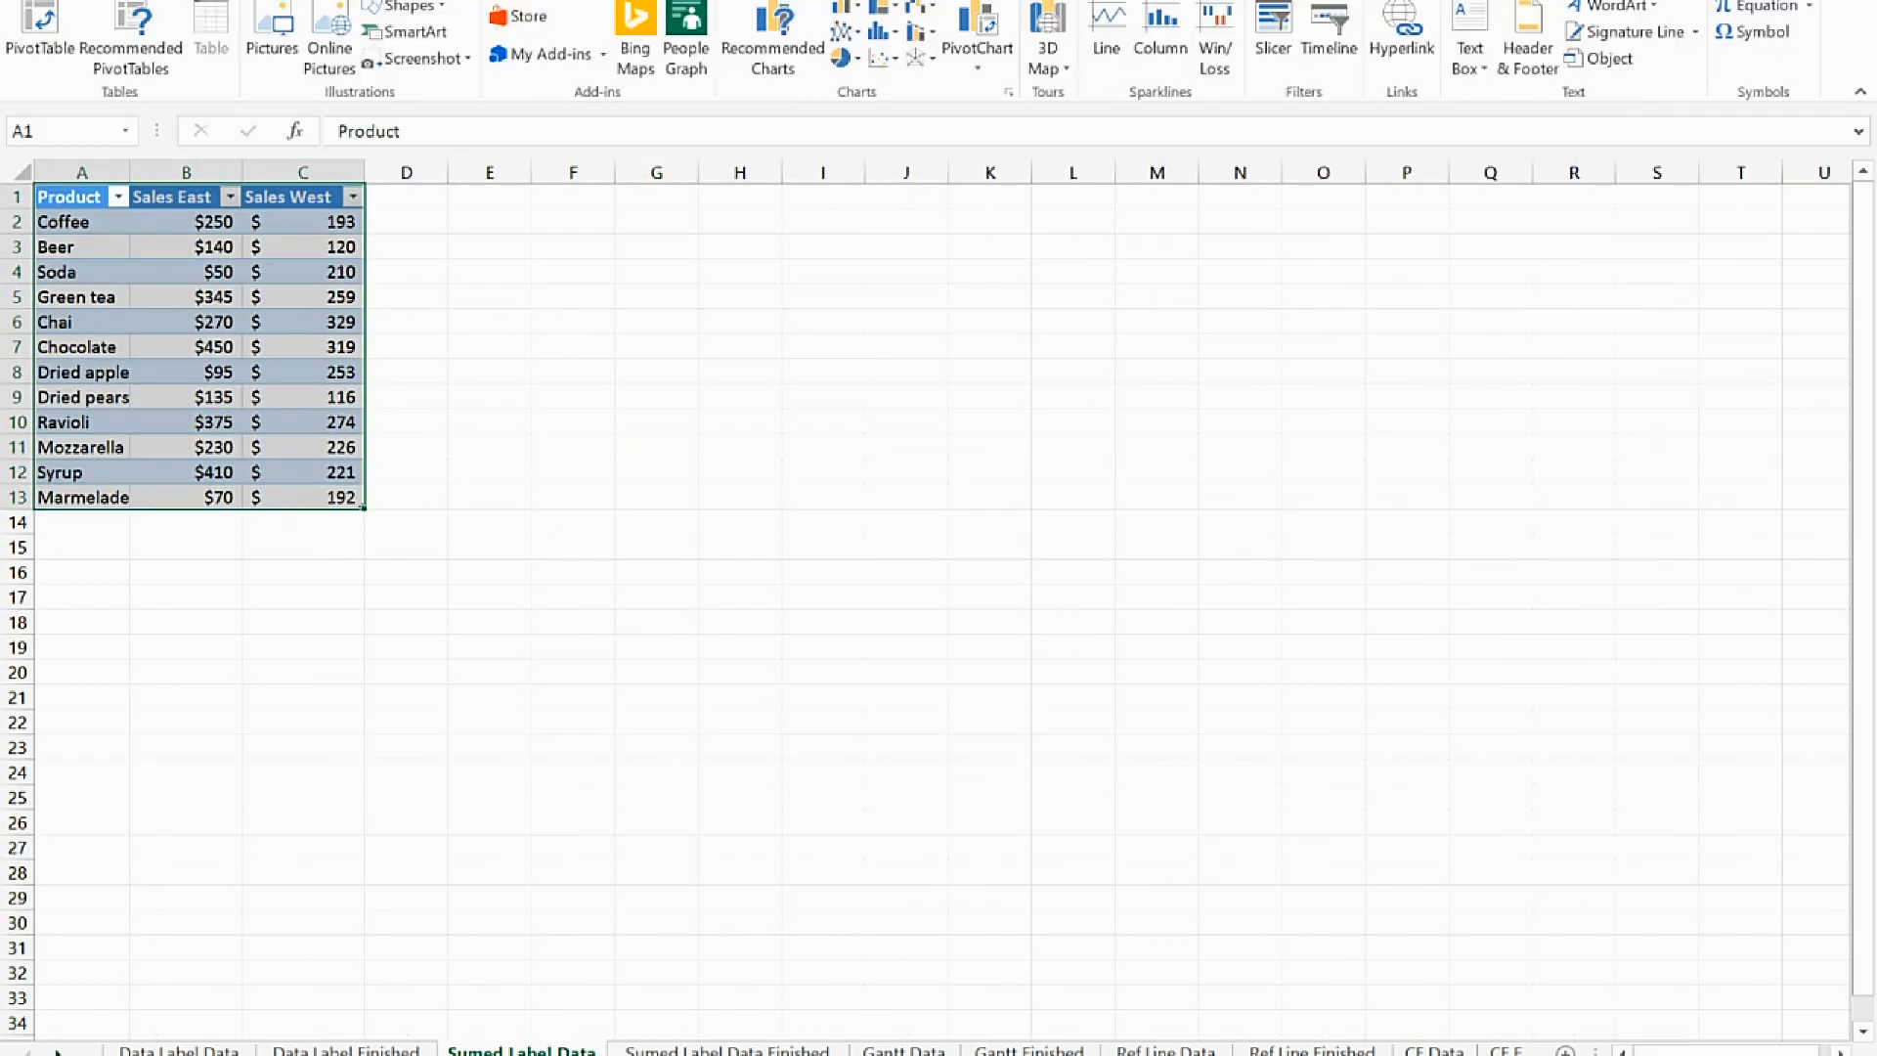
click(880, 8)
click(939, 73)
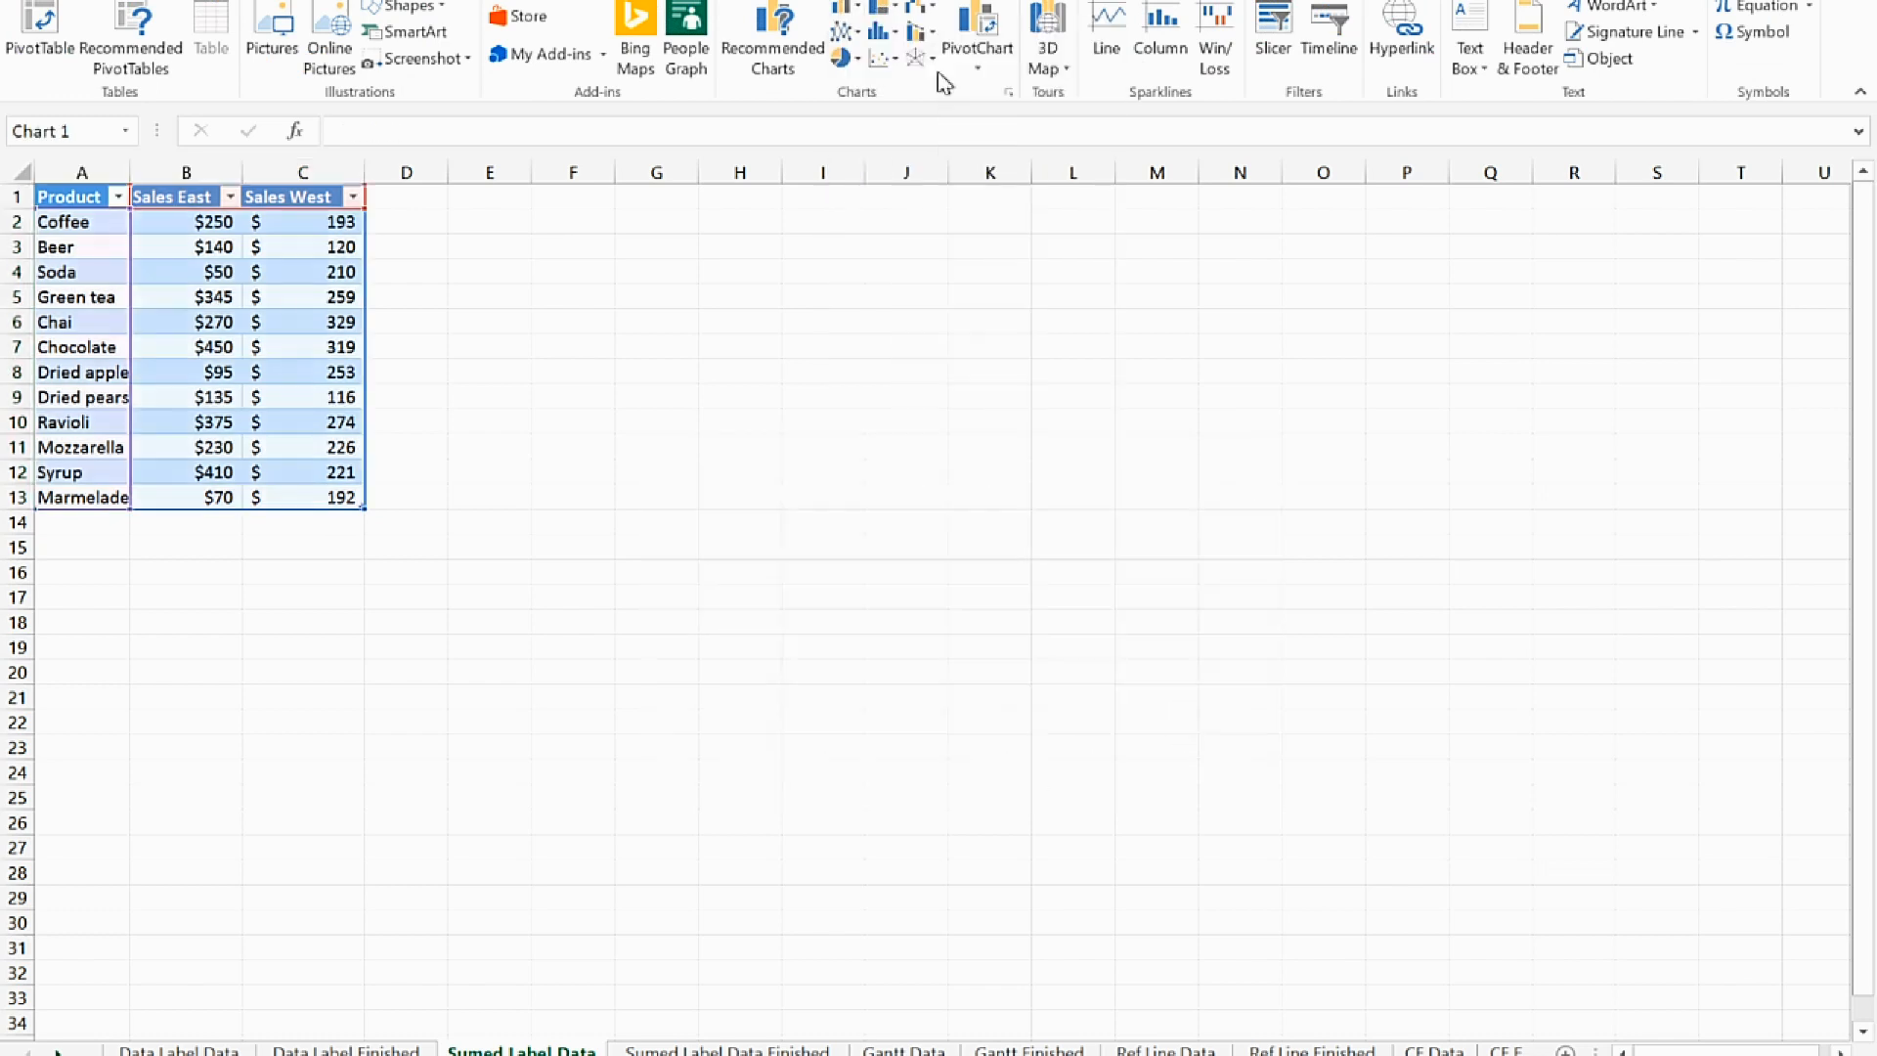
Enlarge the stacked column chart below and beside the table and delete its chart title
drag(649, 817, 487, 926)
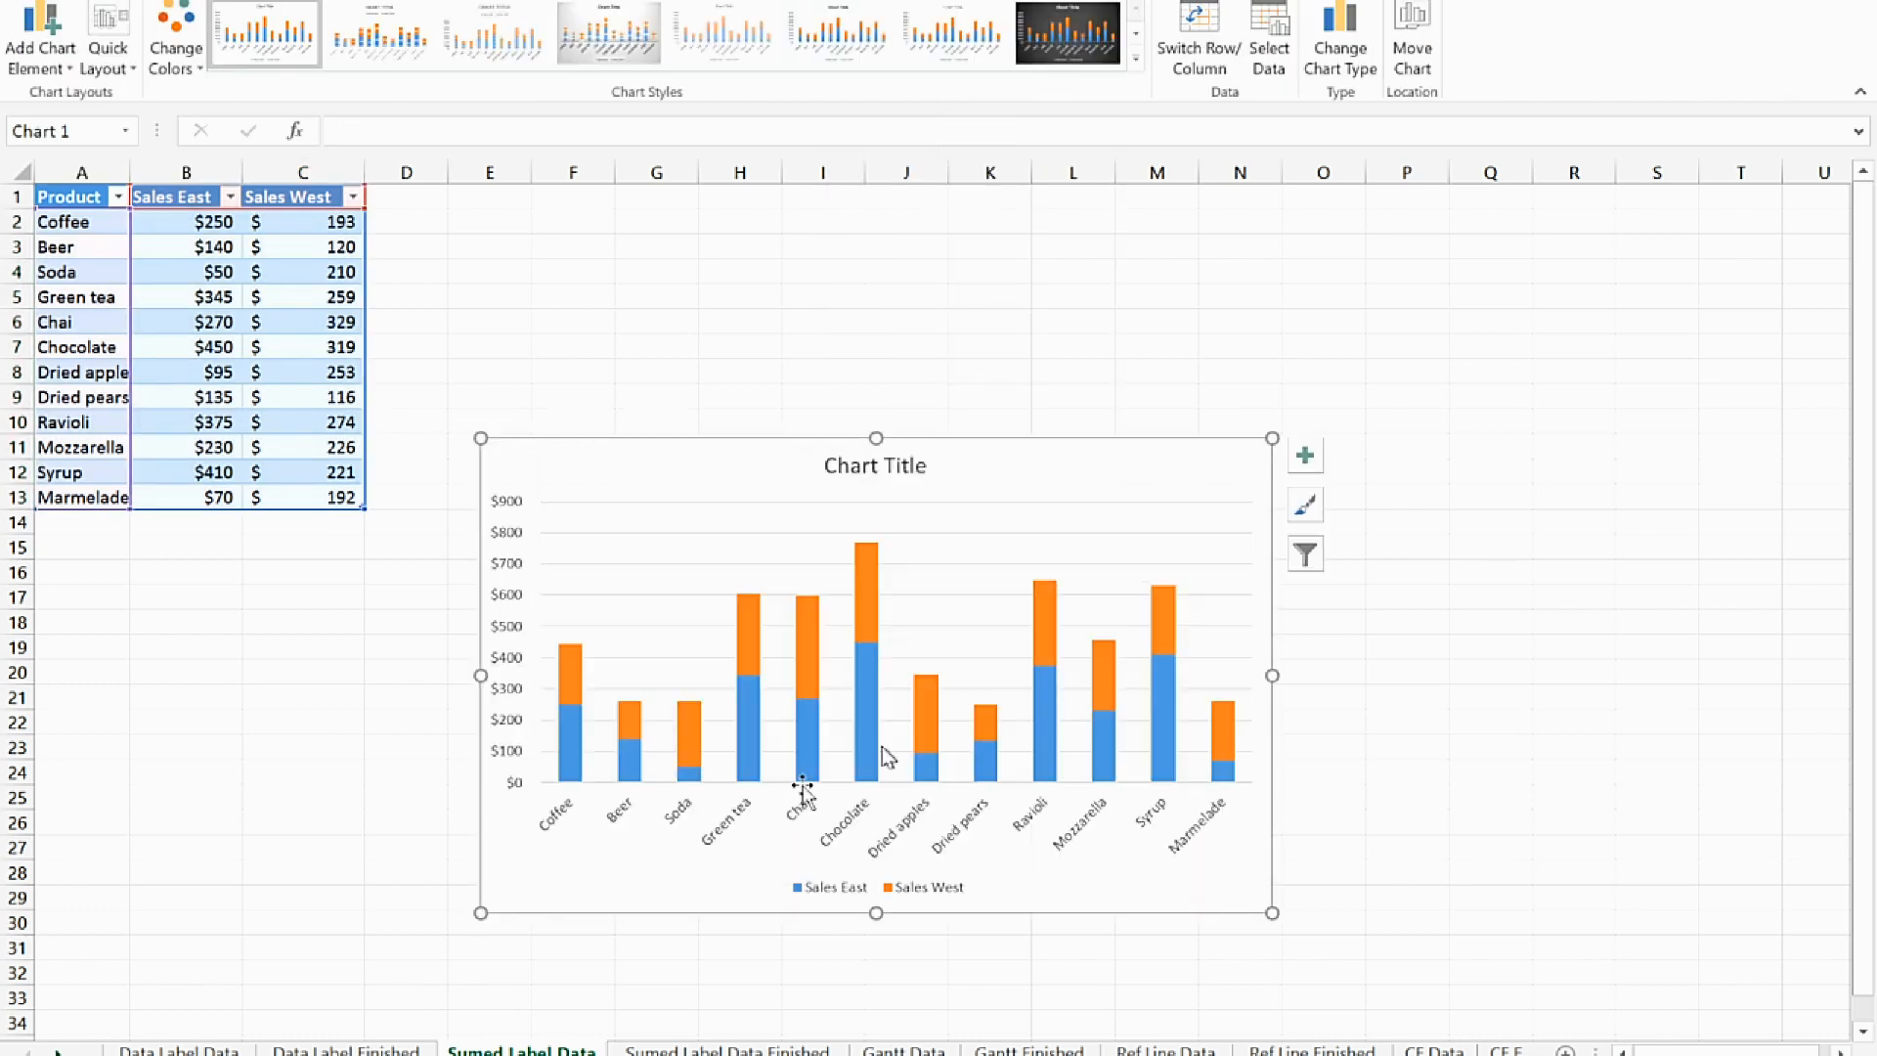
drag(1273, 439, 1420, 337)
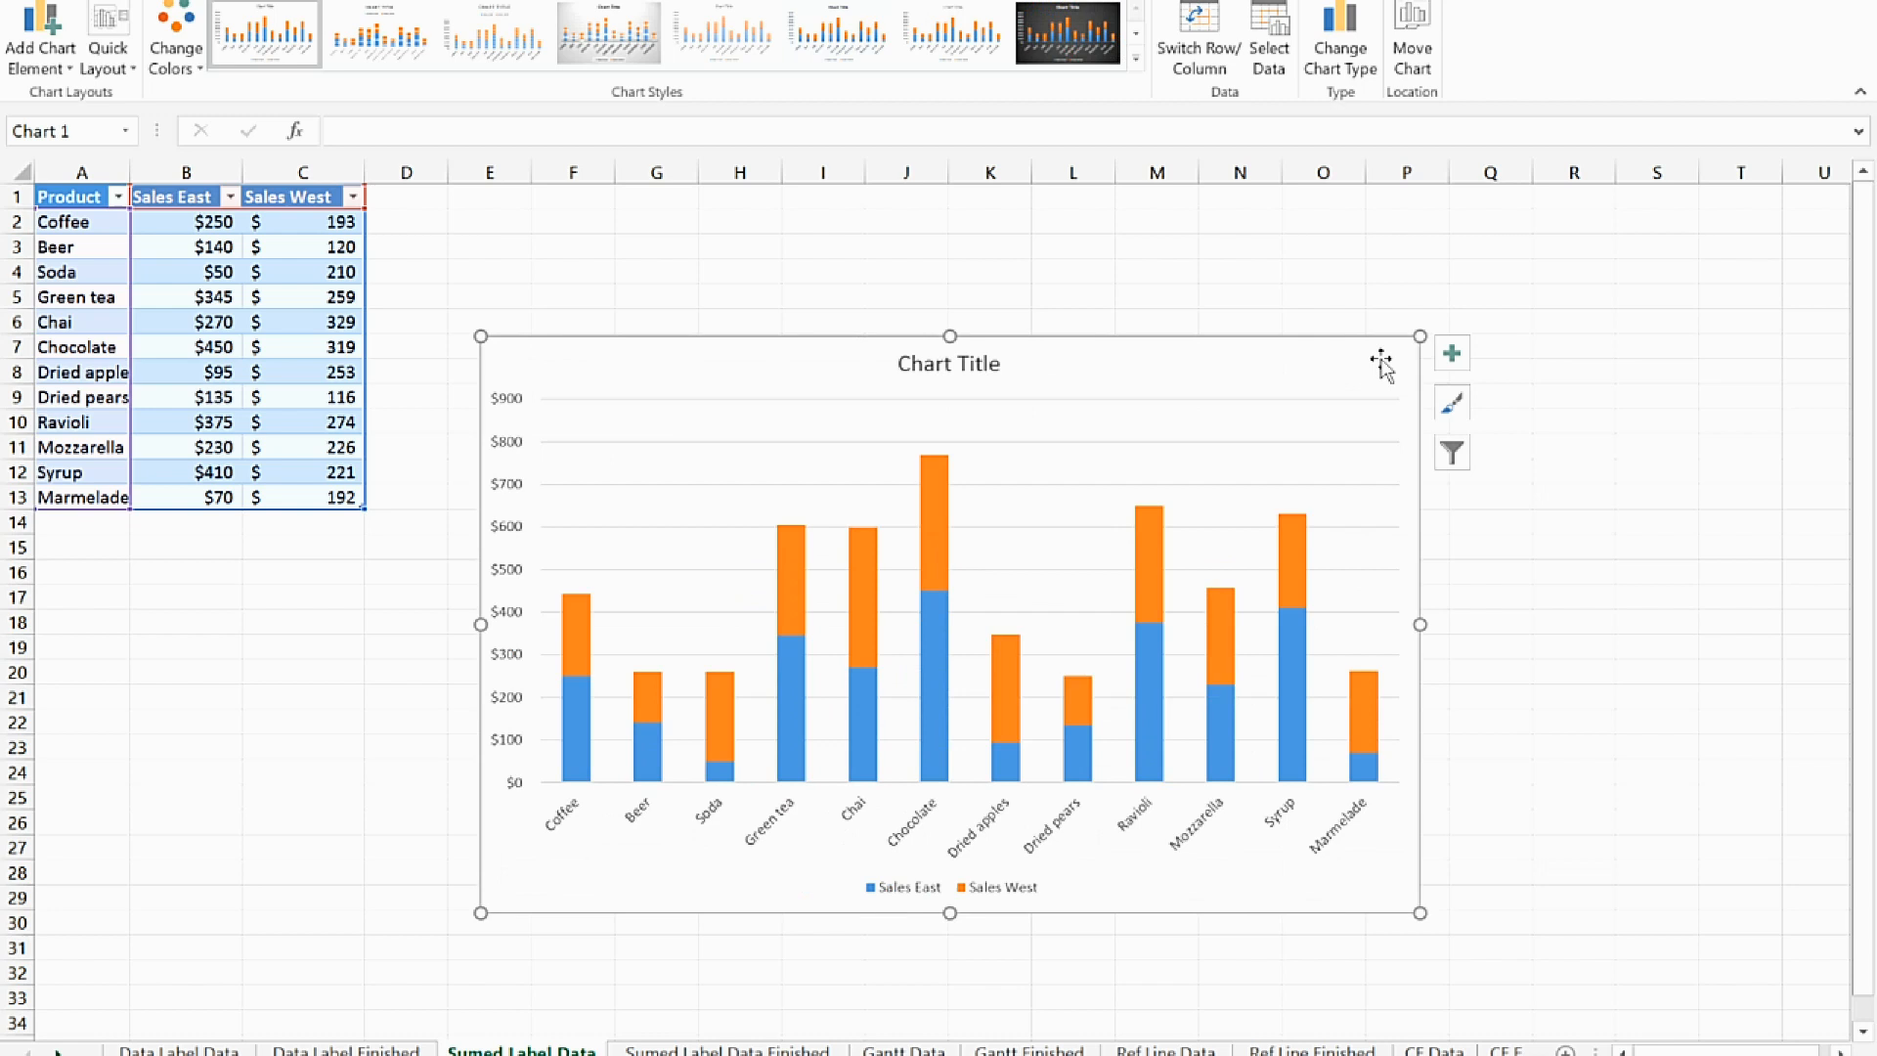
click(953, 372)
key(Delete)
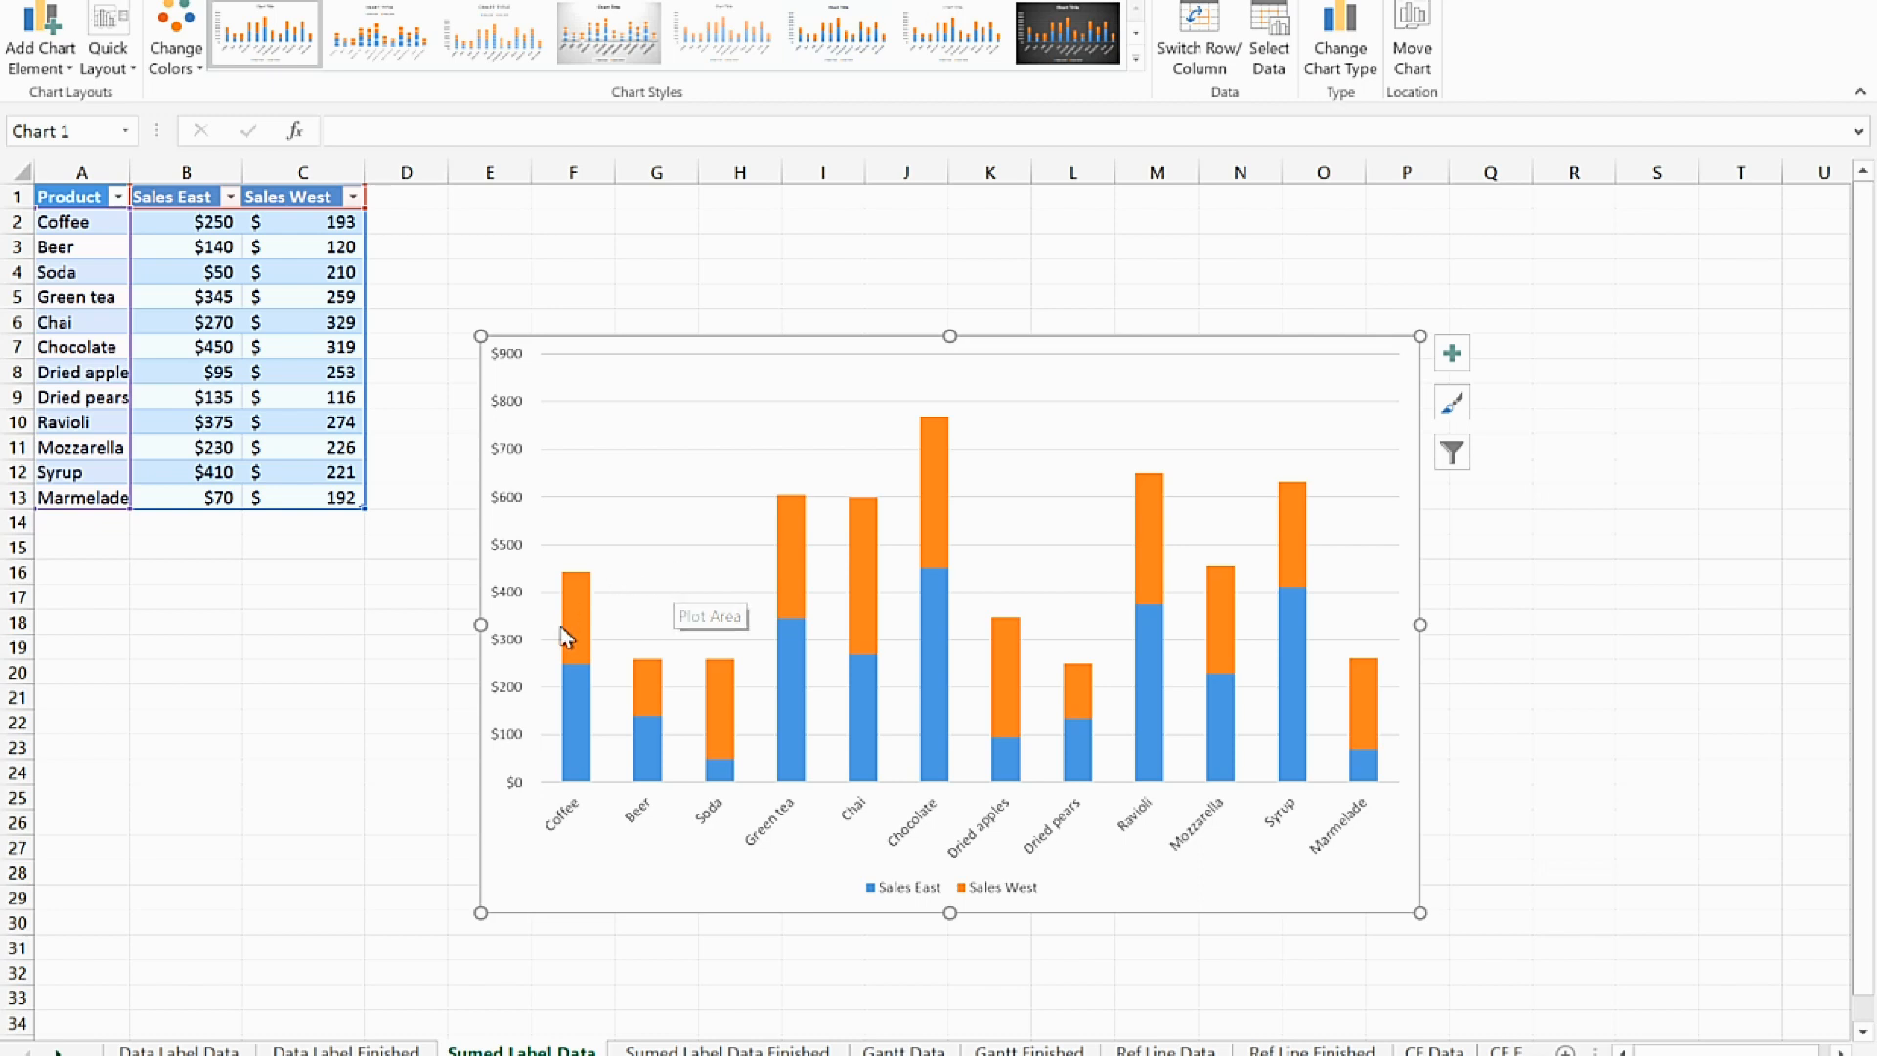
Add a Sum column to the table in column D with the formula =[@[Sales East]]+[@[Sales West]]
click(405, 201)
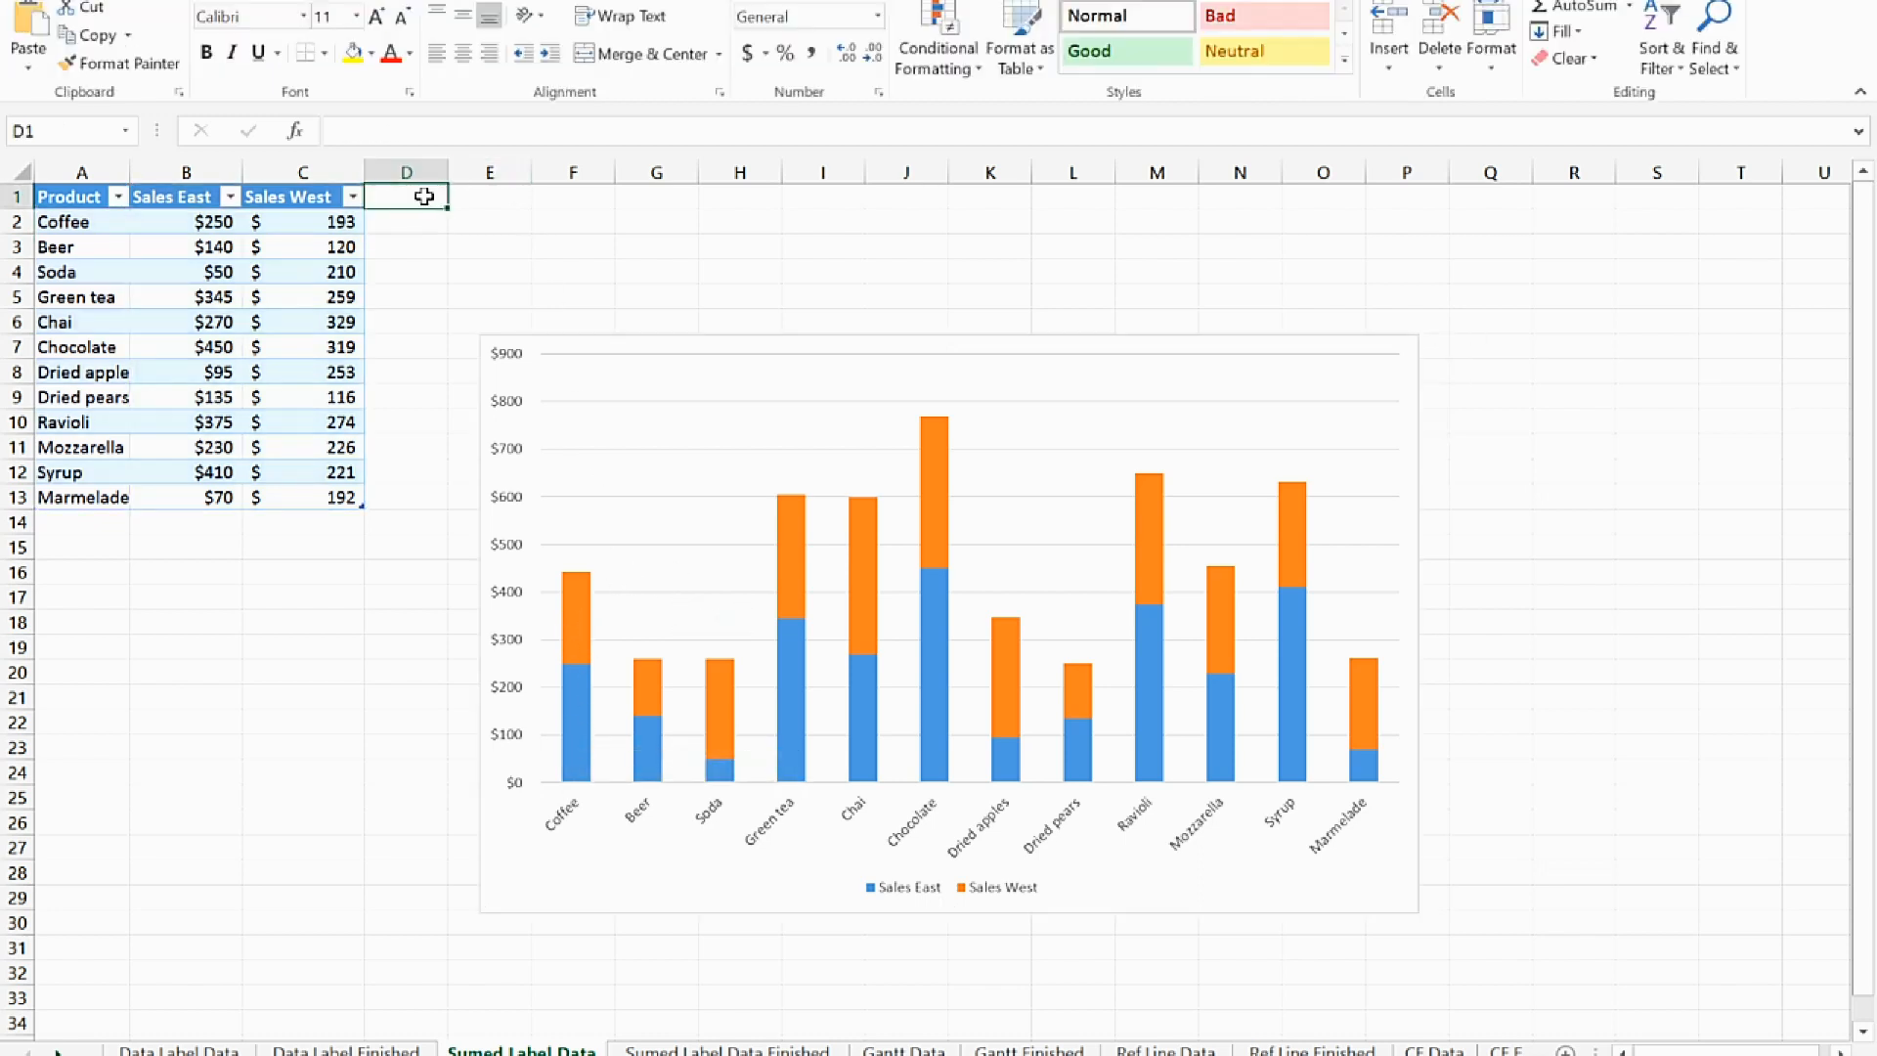
text(Sum)
key(Return)
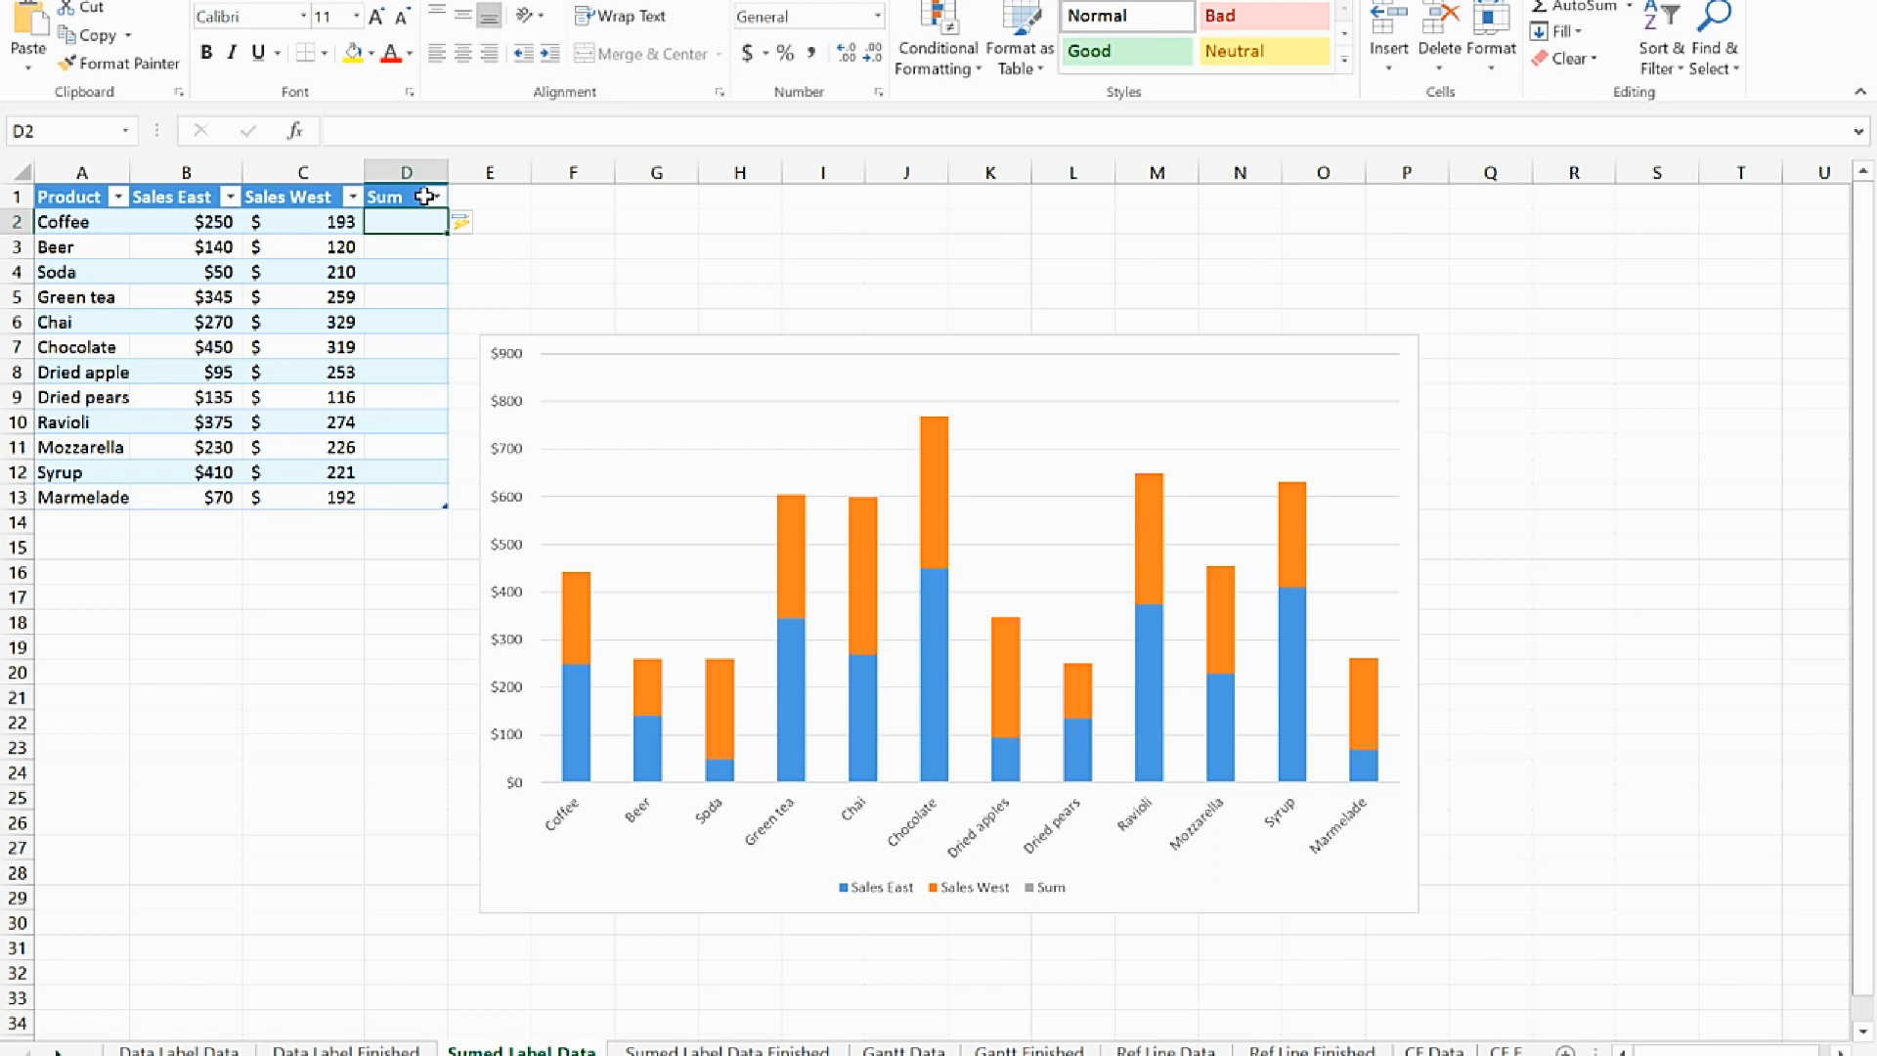
text(=)
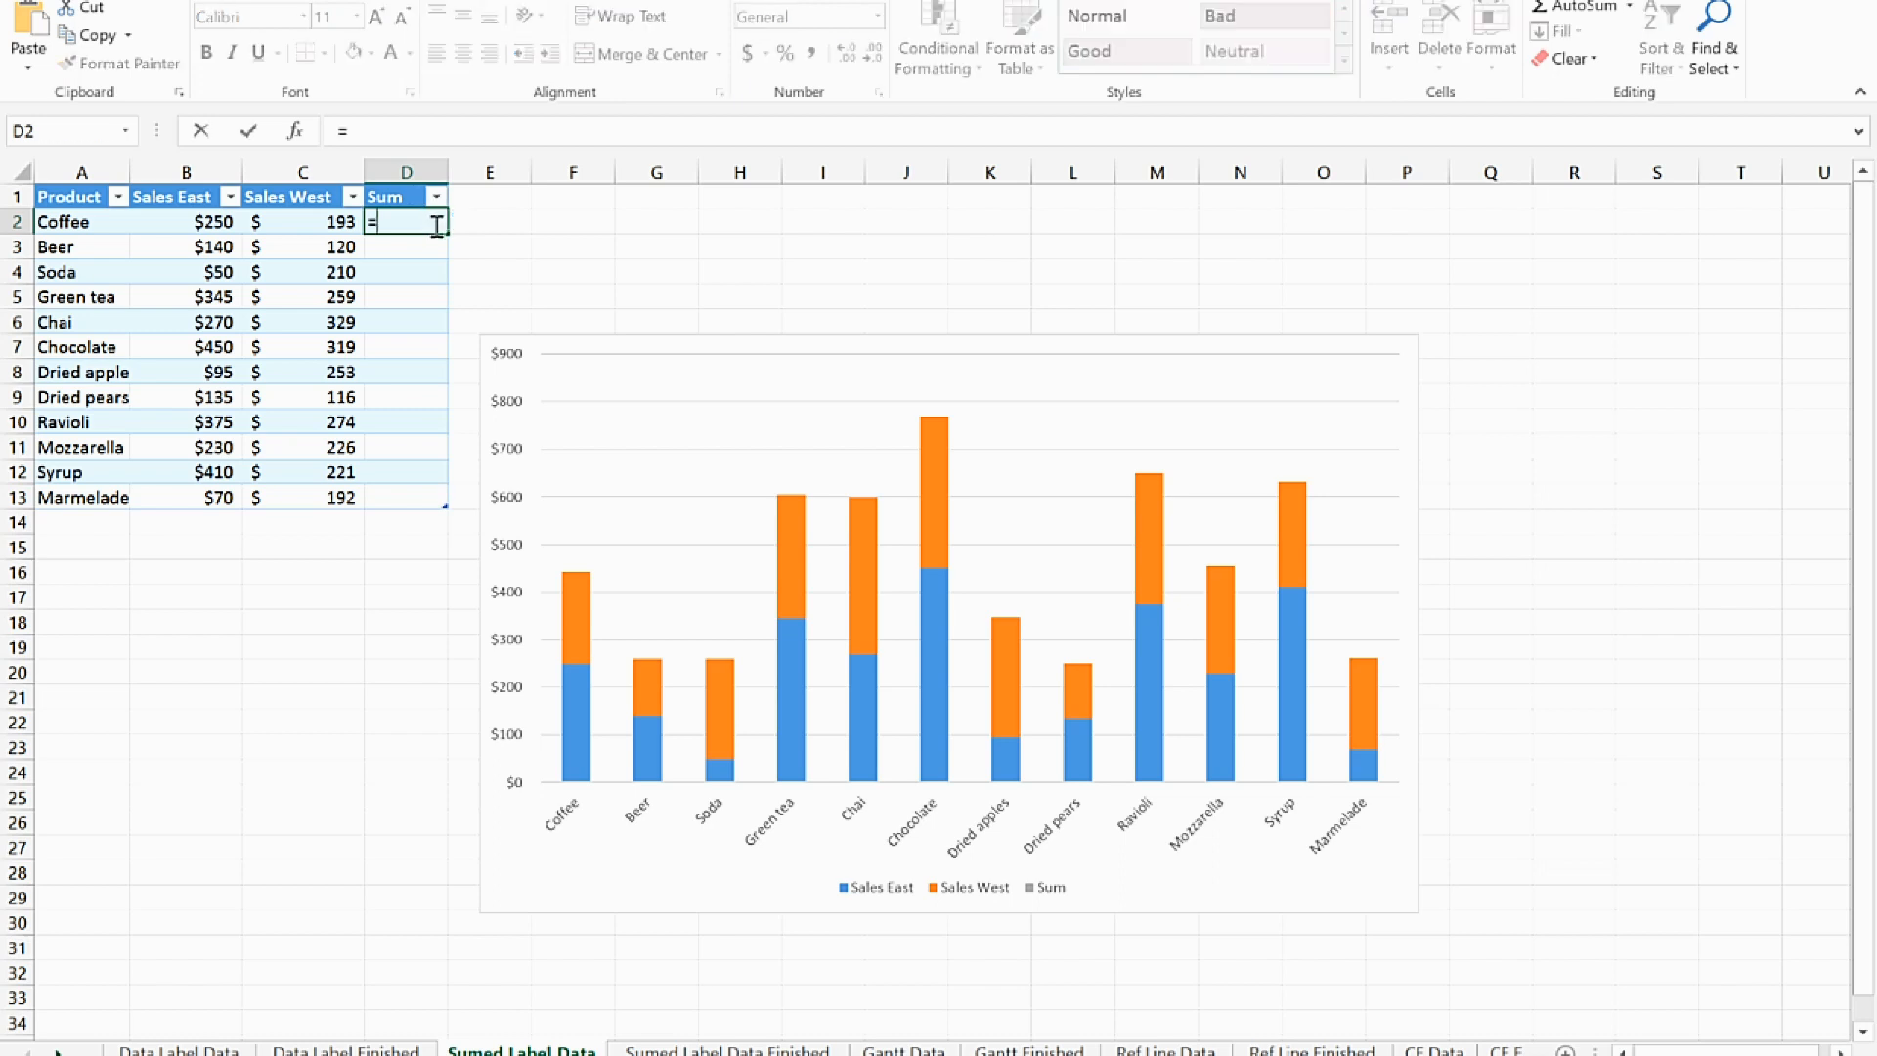
click(166, 220)
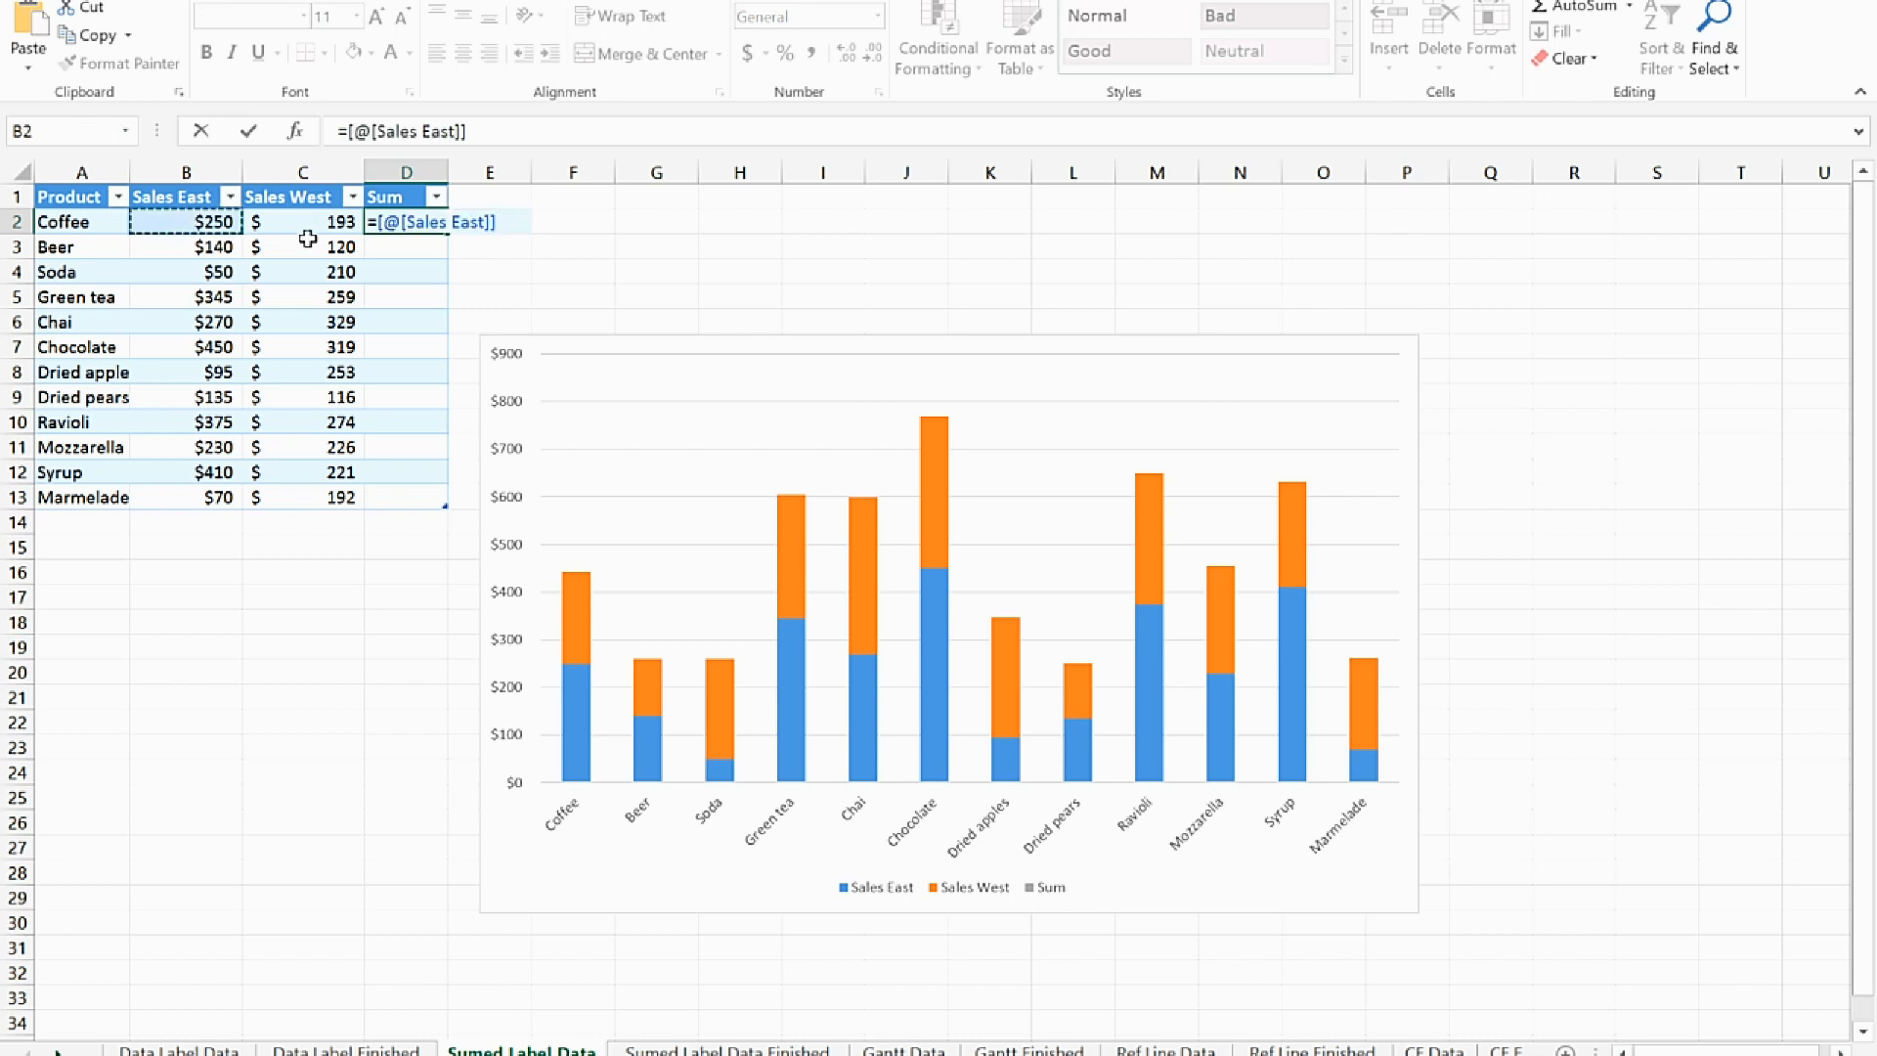
text(+)
click(340, 222)
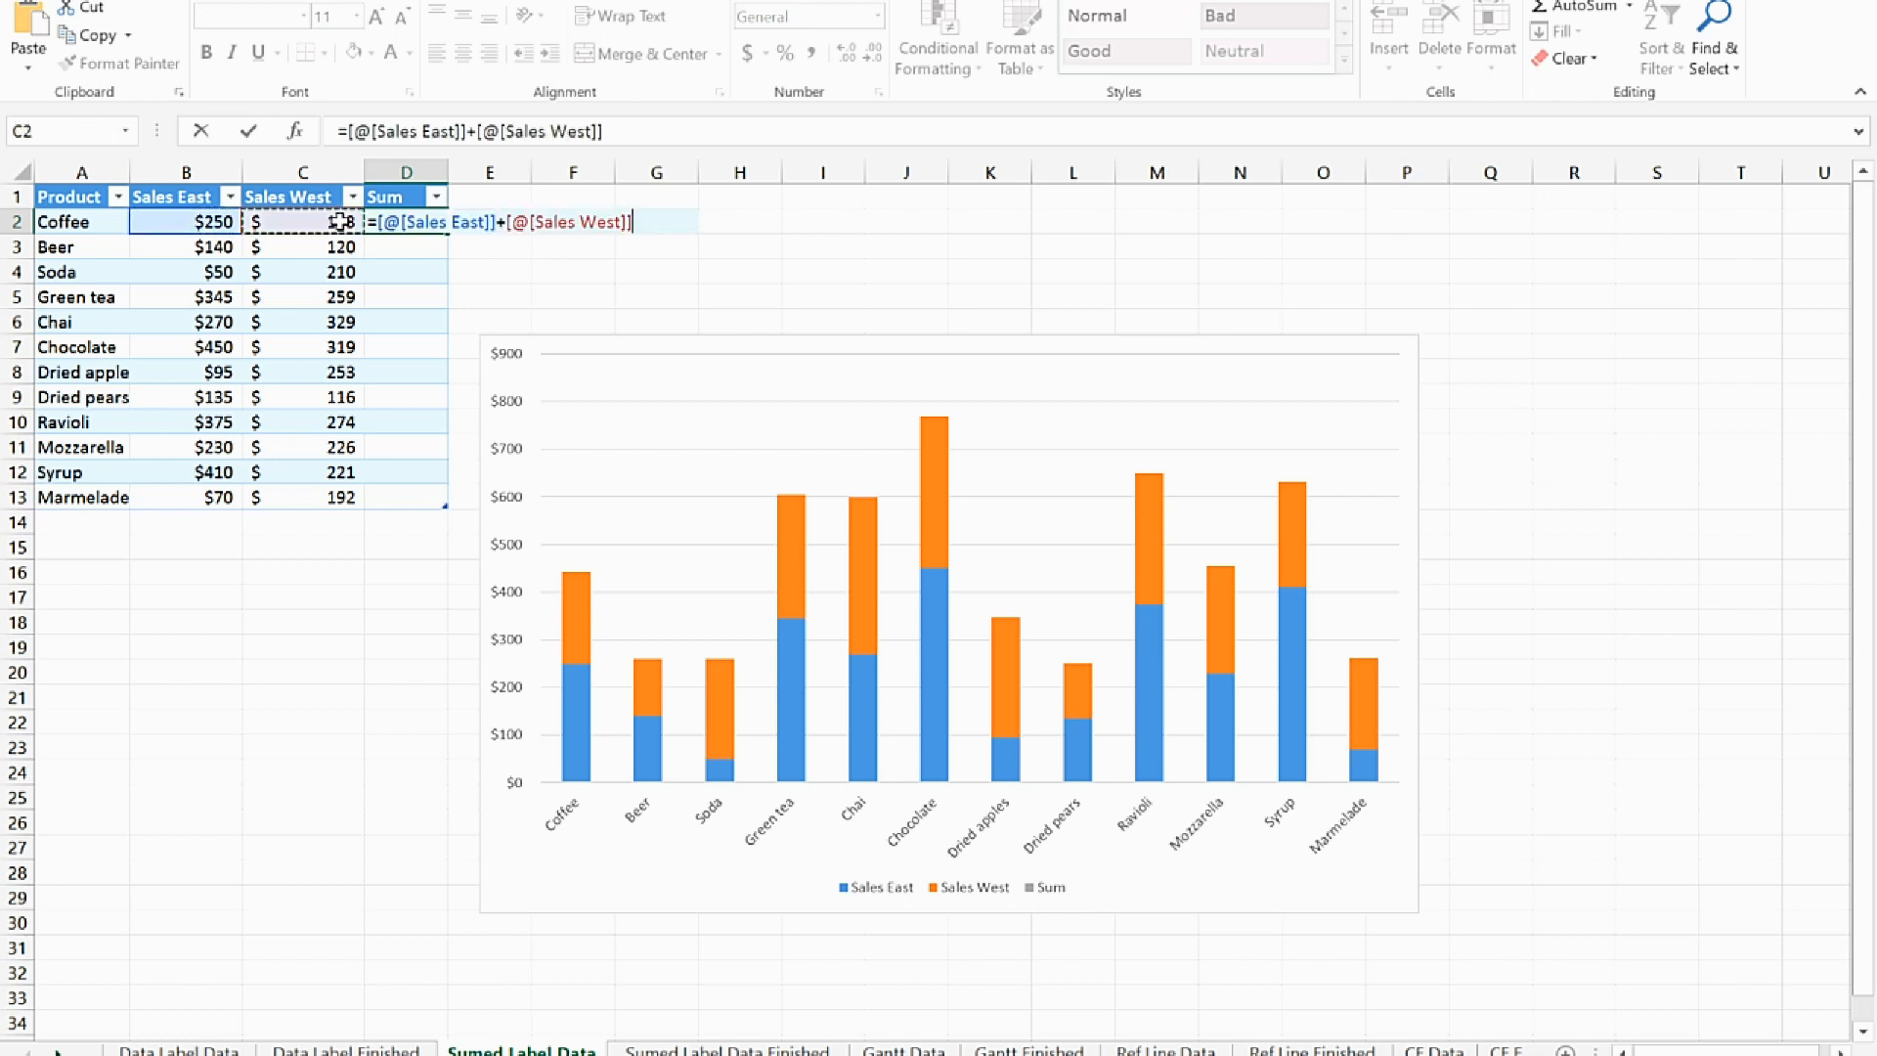
key(Return)
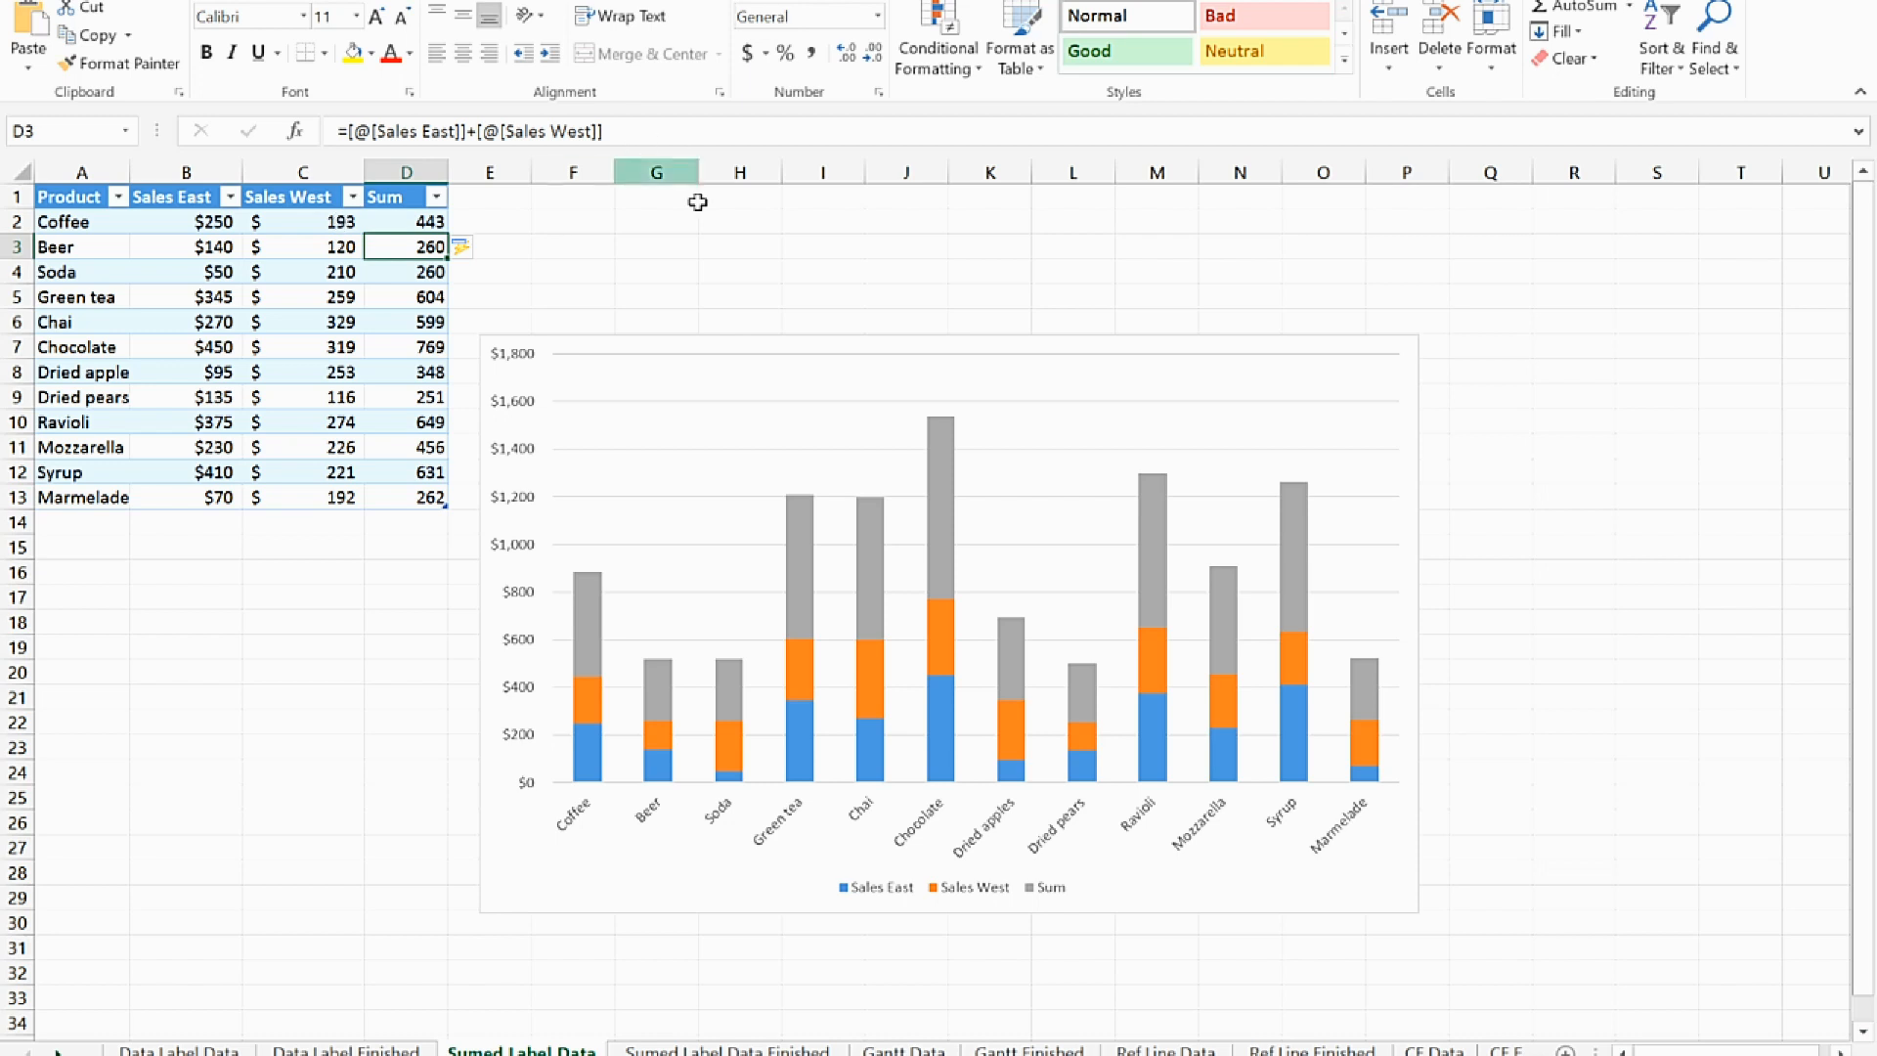
Add plain data labels to the Sum series in the stacked chart and position them at Inside Base
click(586, 649)
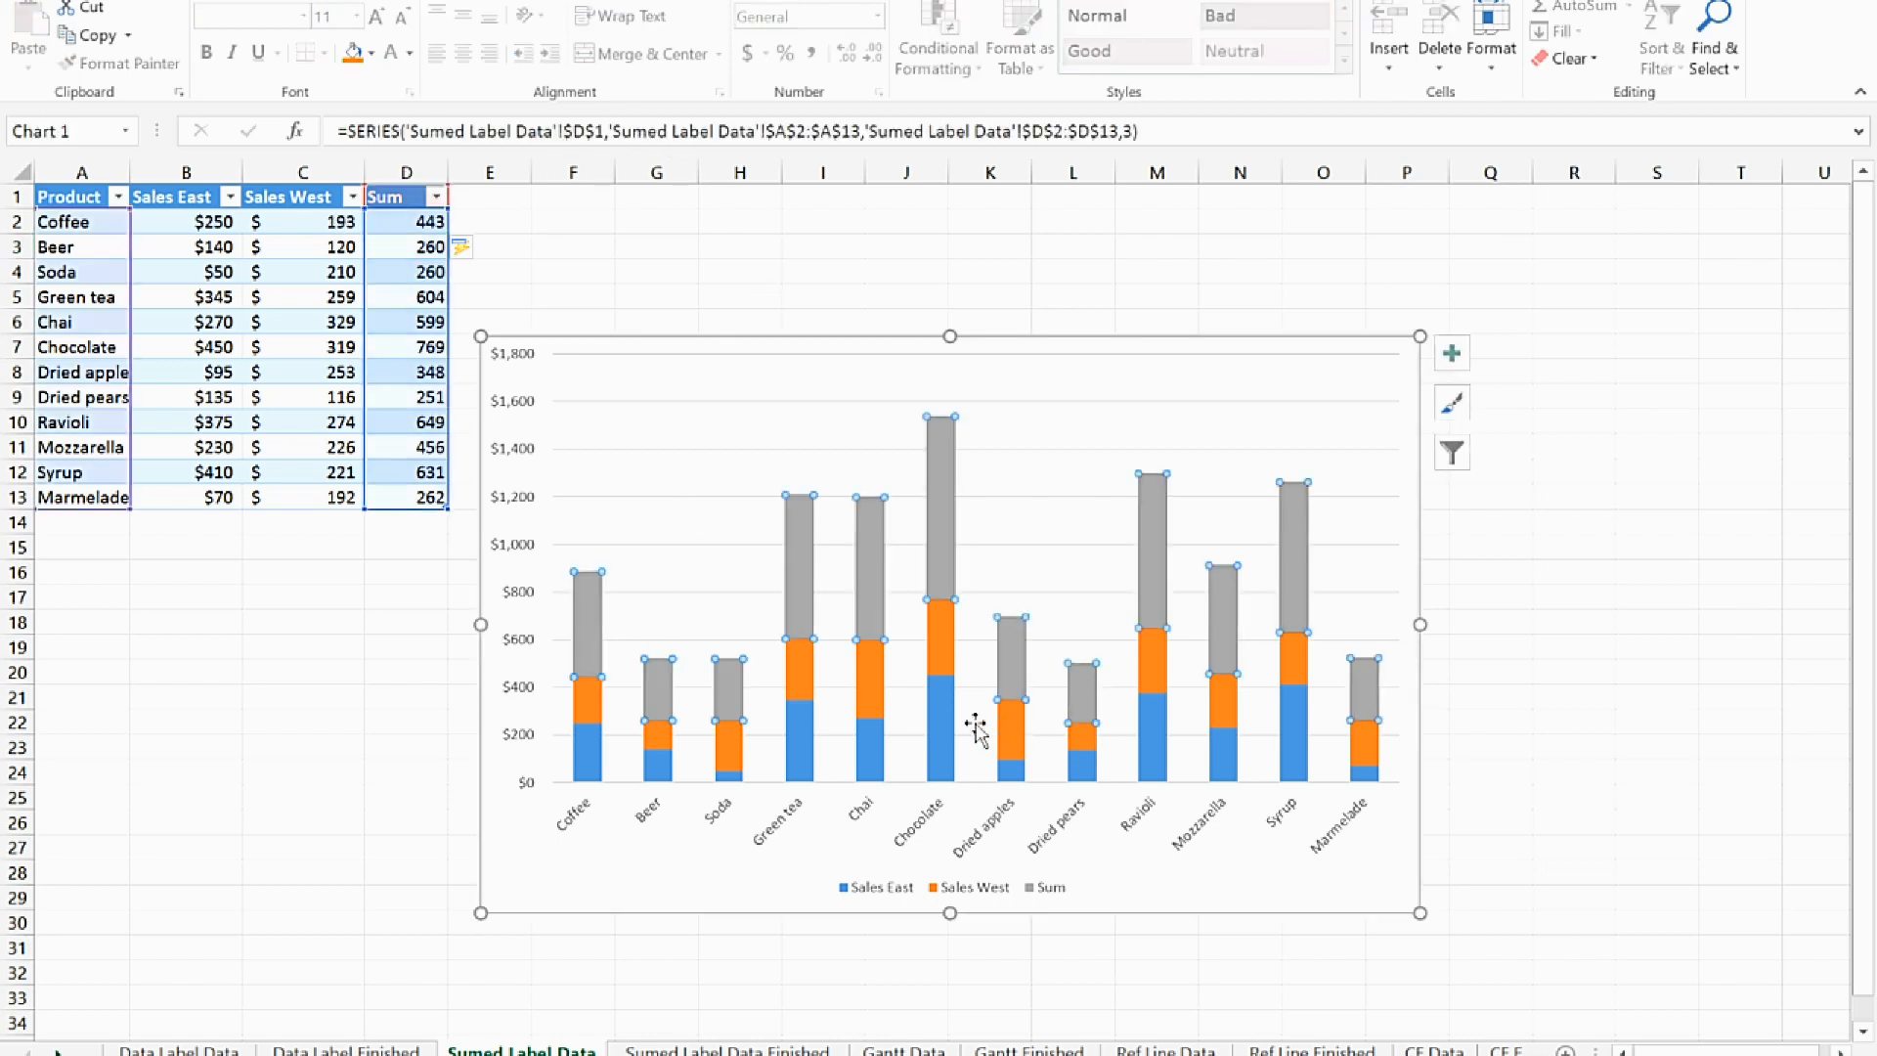
right_click(591, 658)
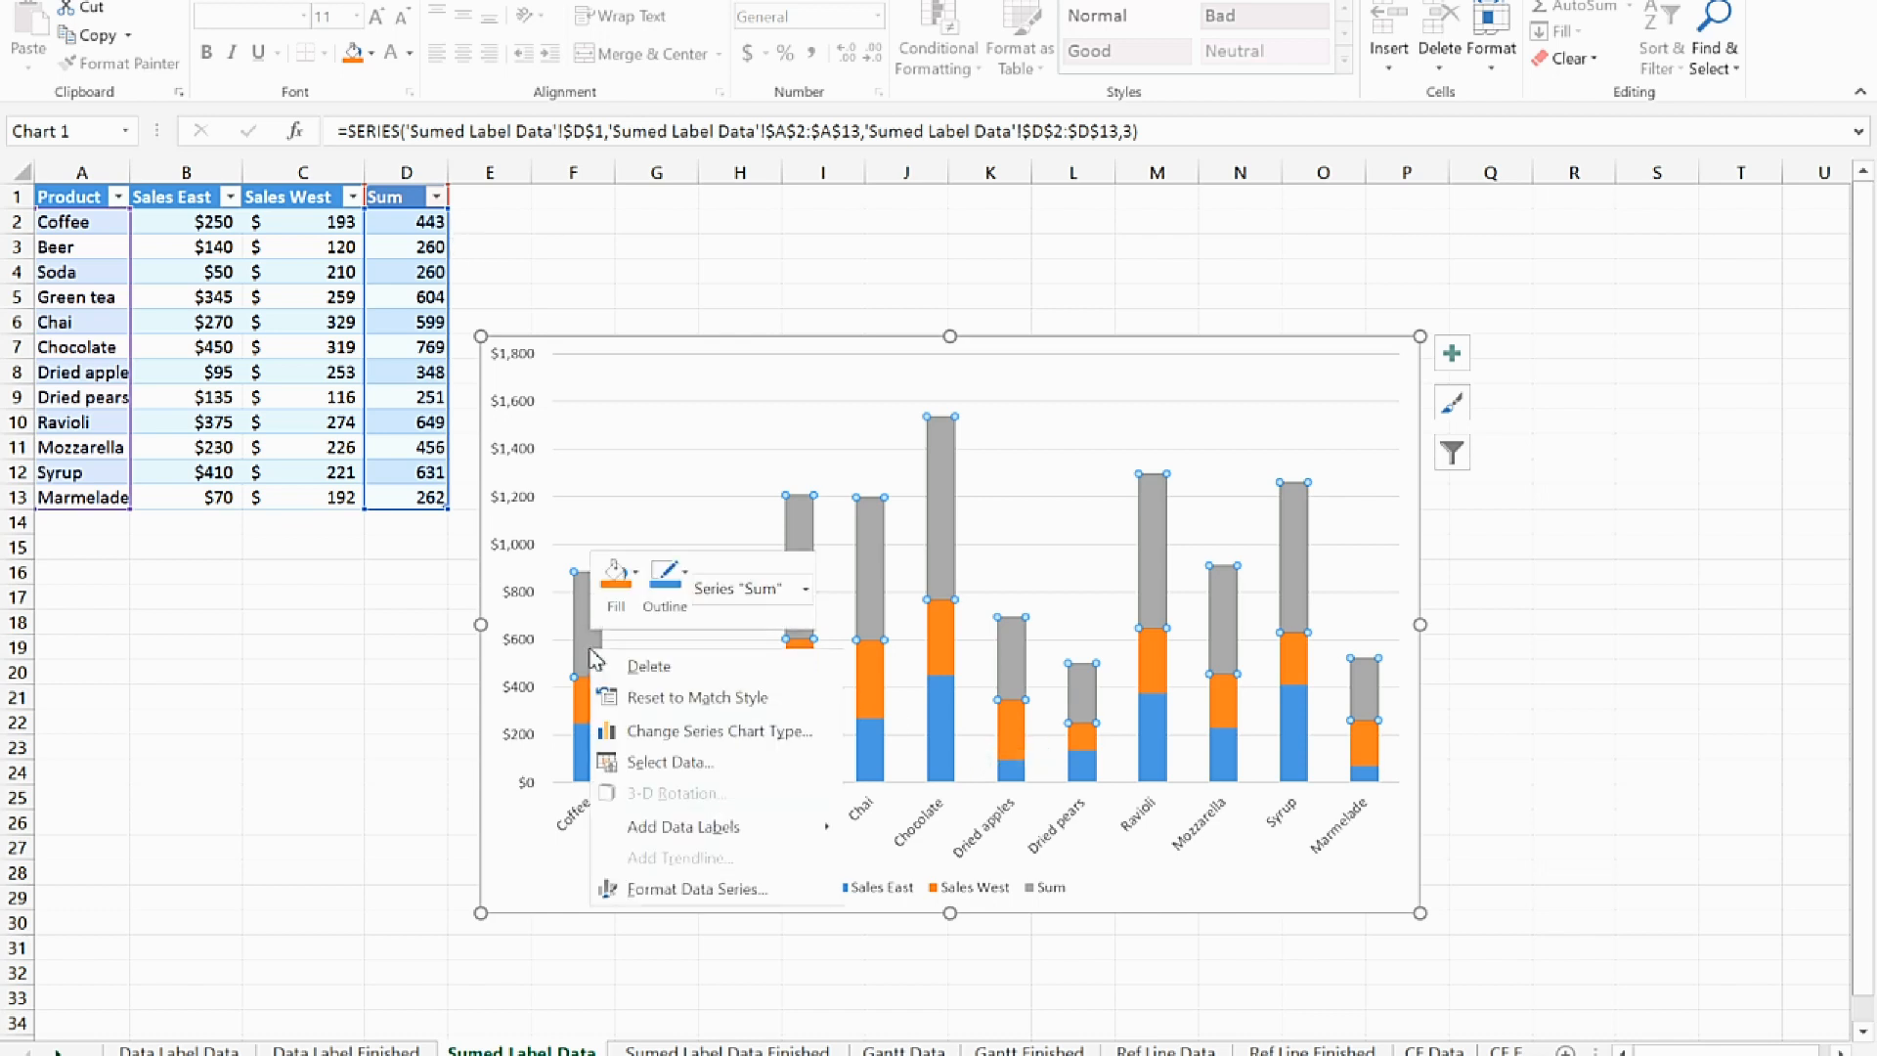
mouse_move(723, 838)
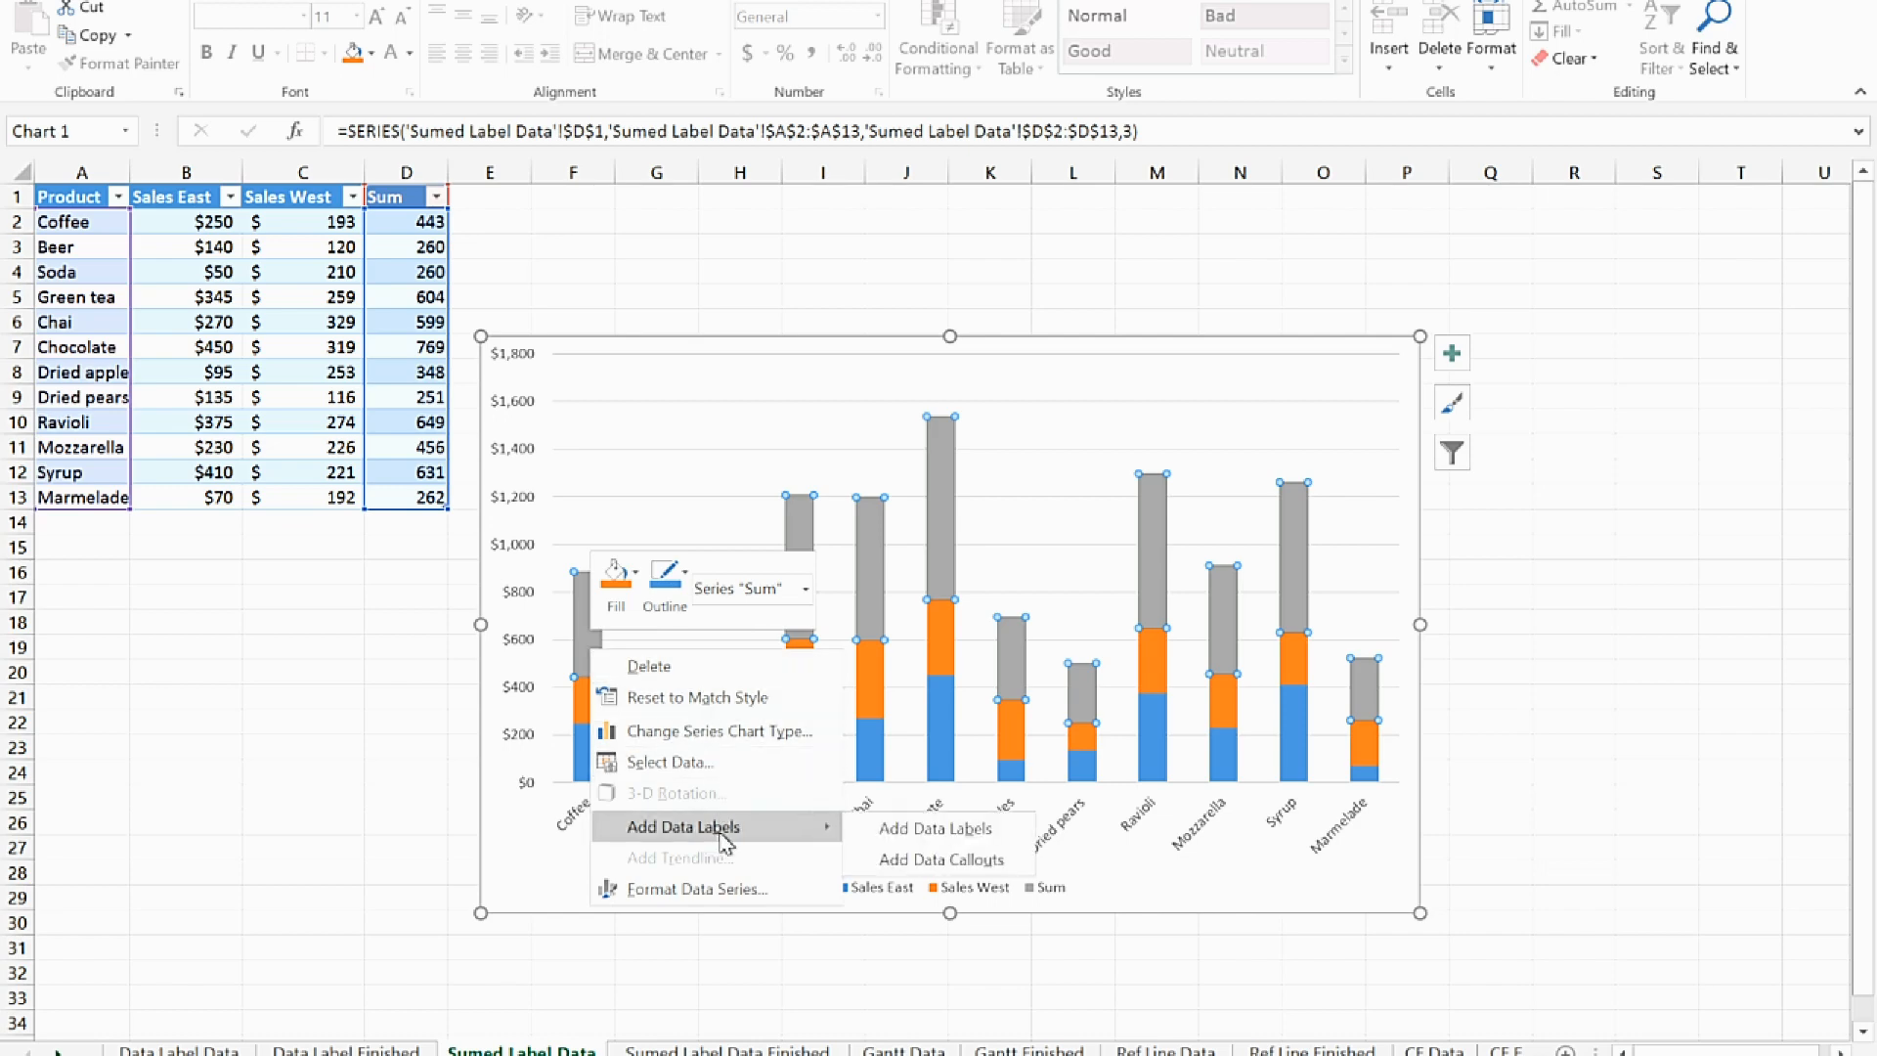
click(861, 831)
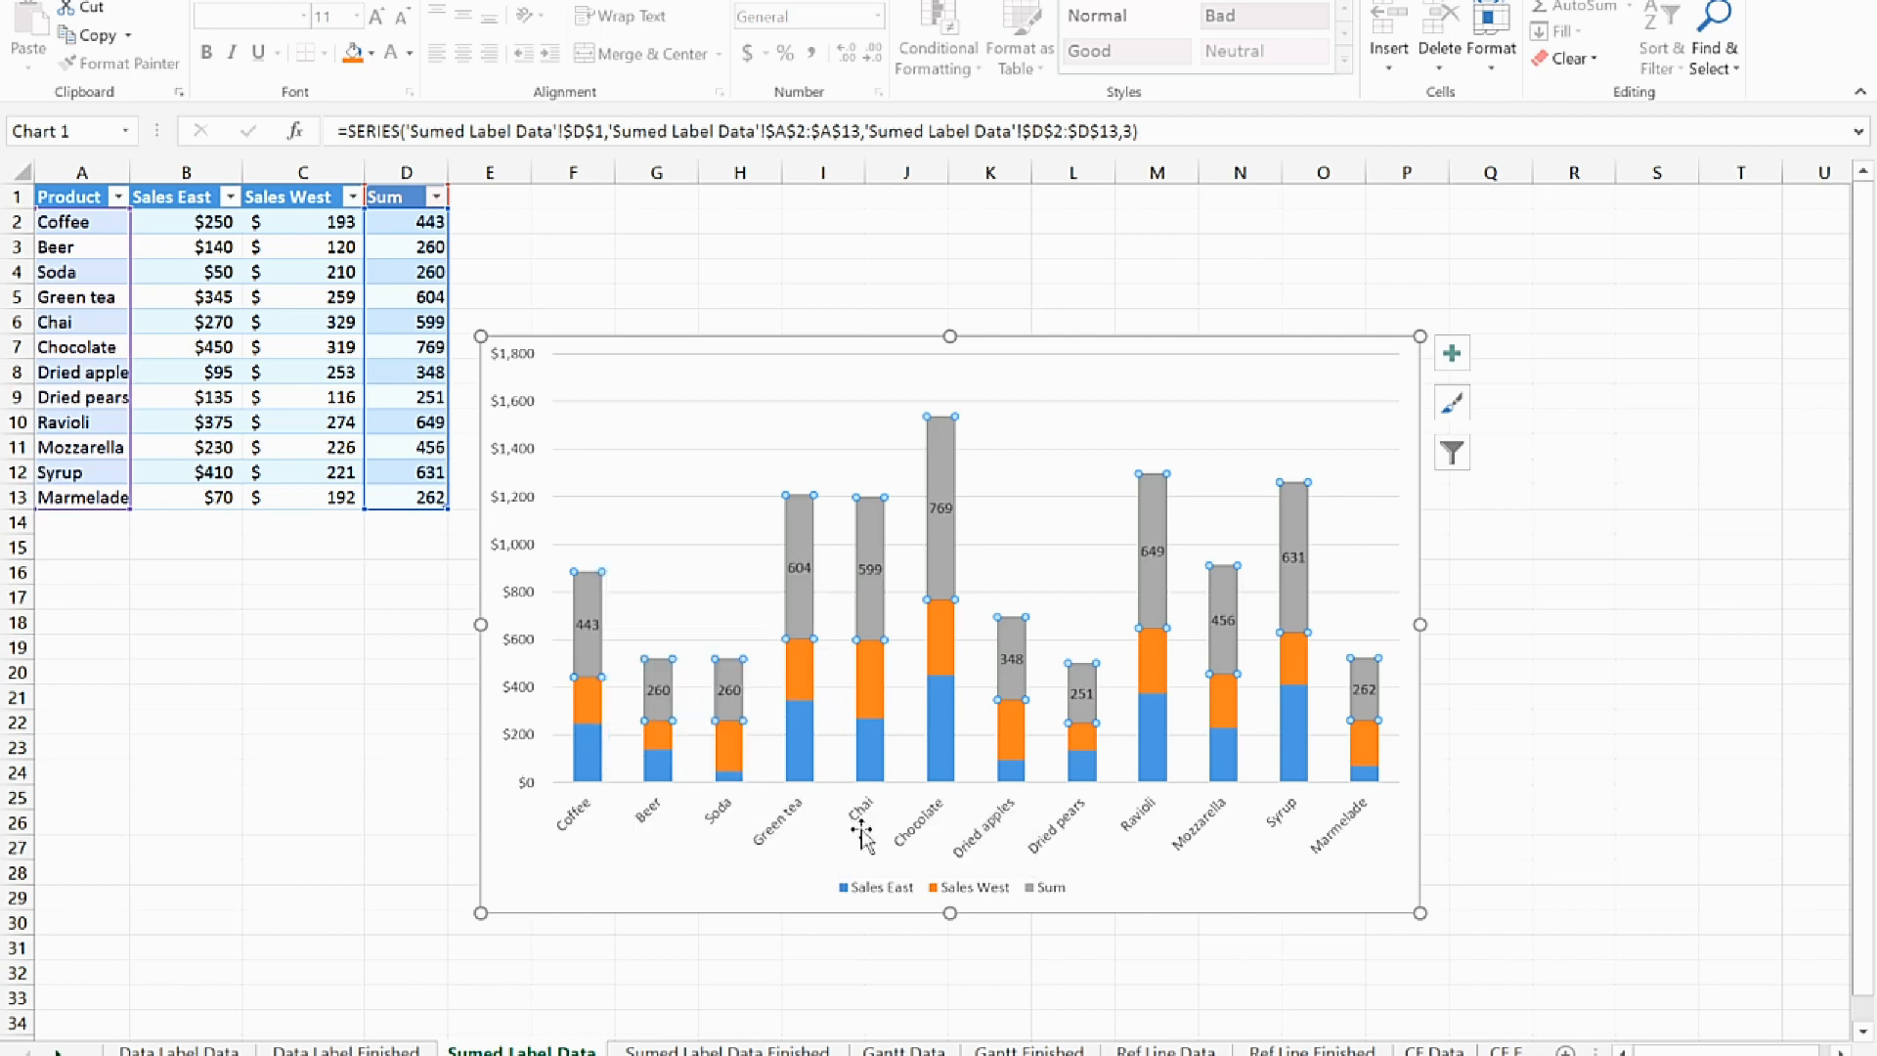
double_click(1153, 551)
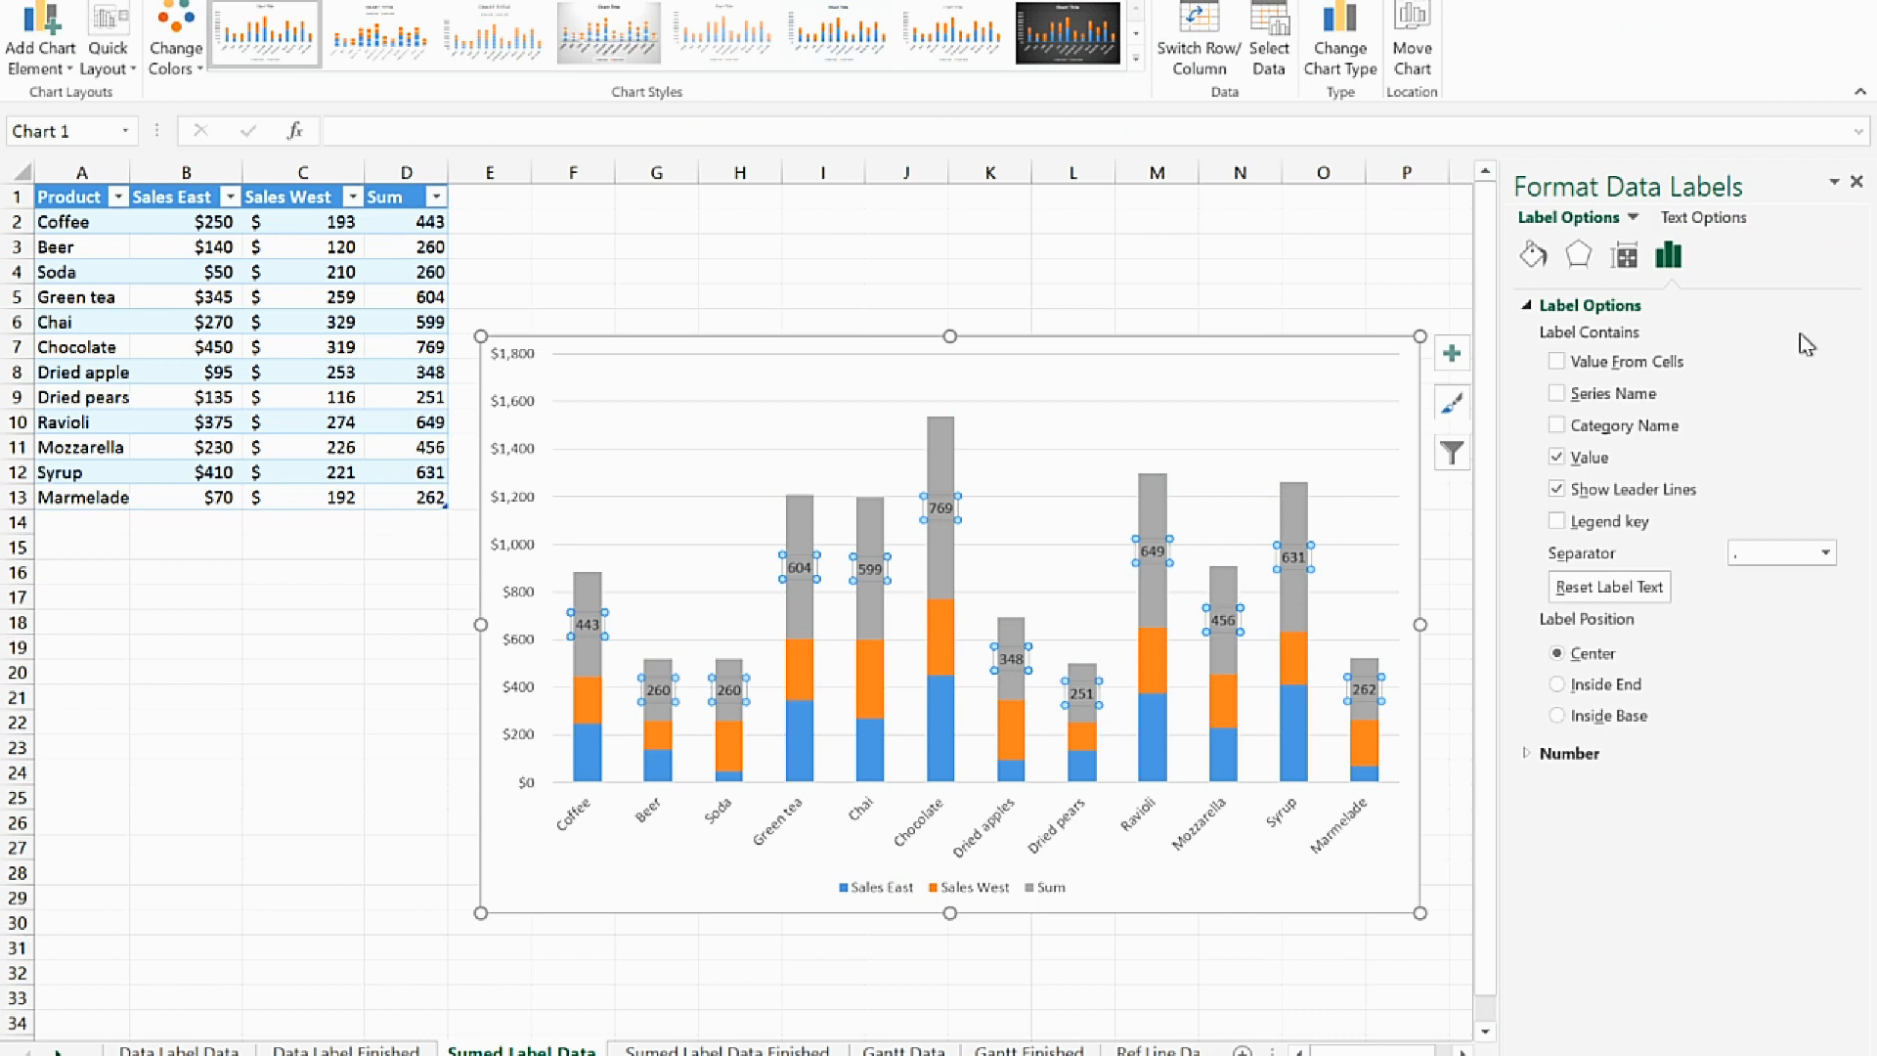
click(1557, 715)
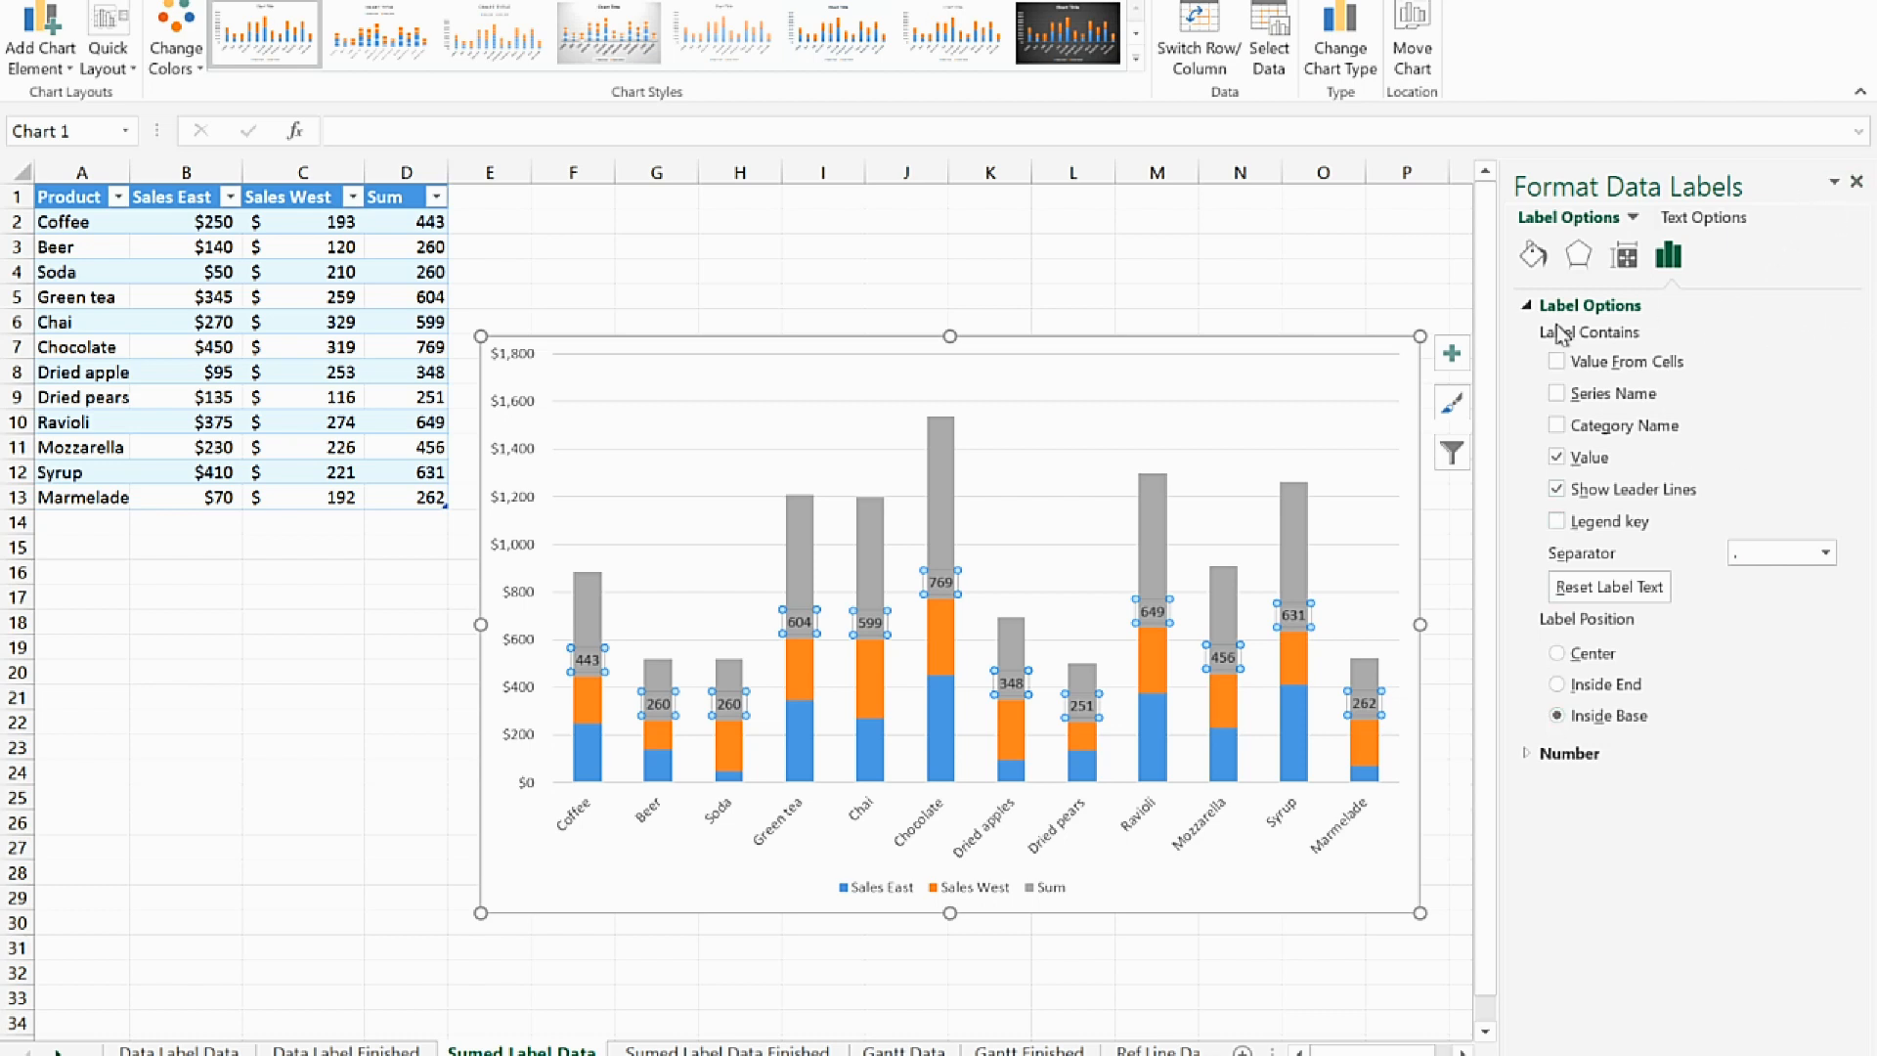
Set the Sum series columns in the stacked chart to No fill
click(958, 484)
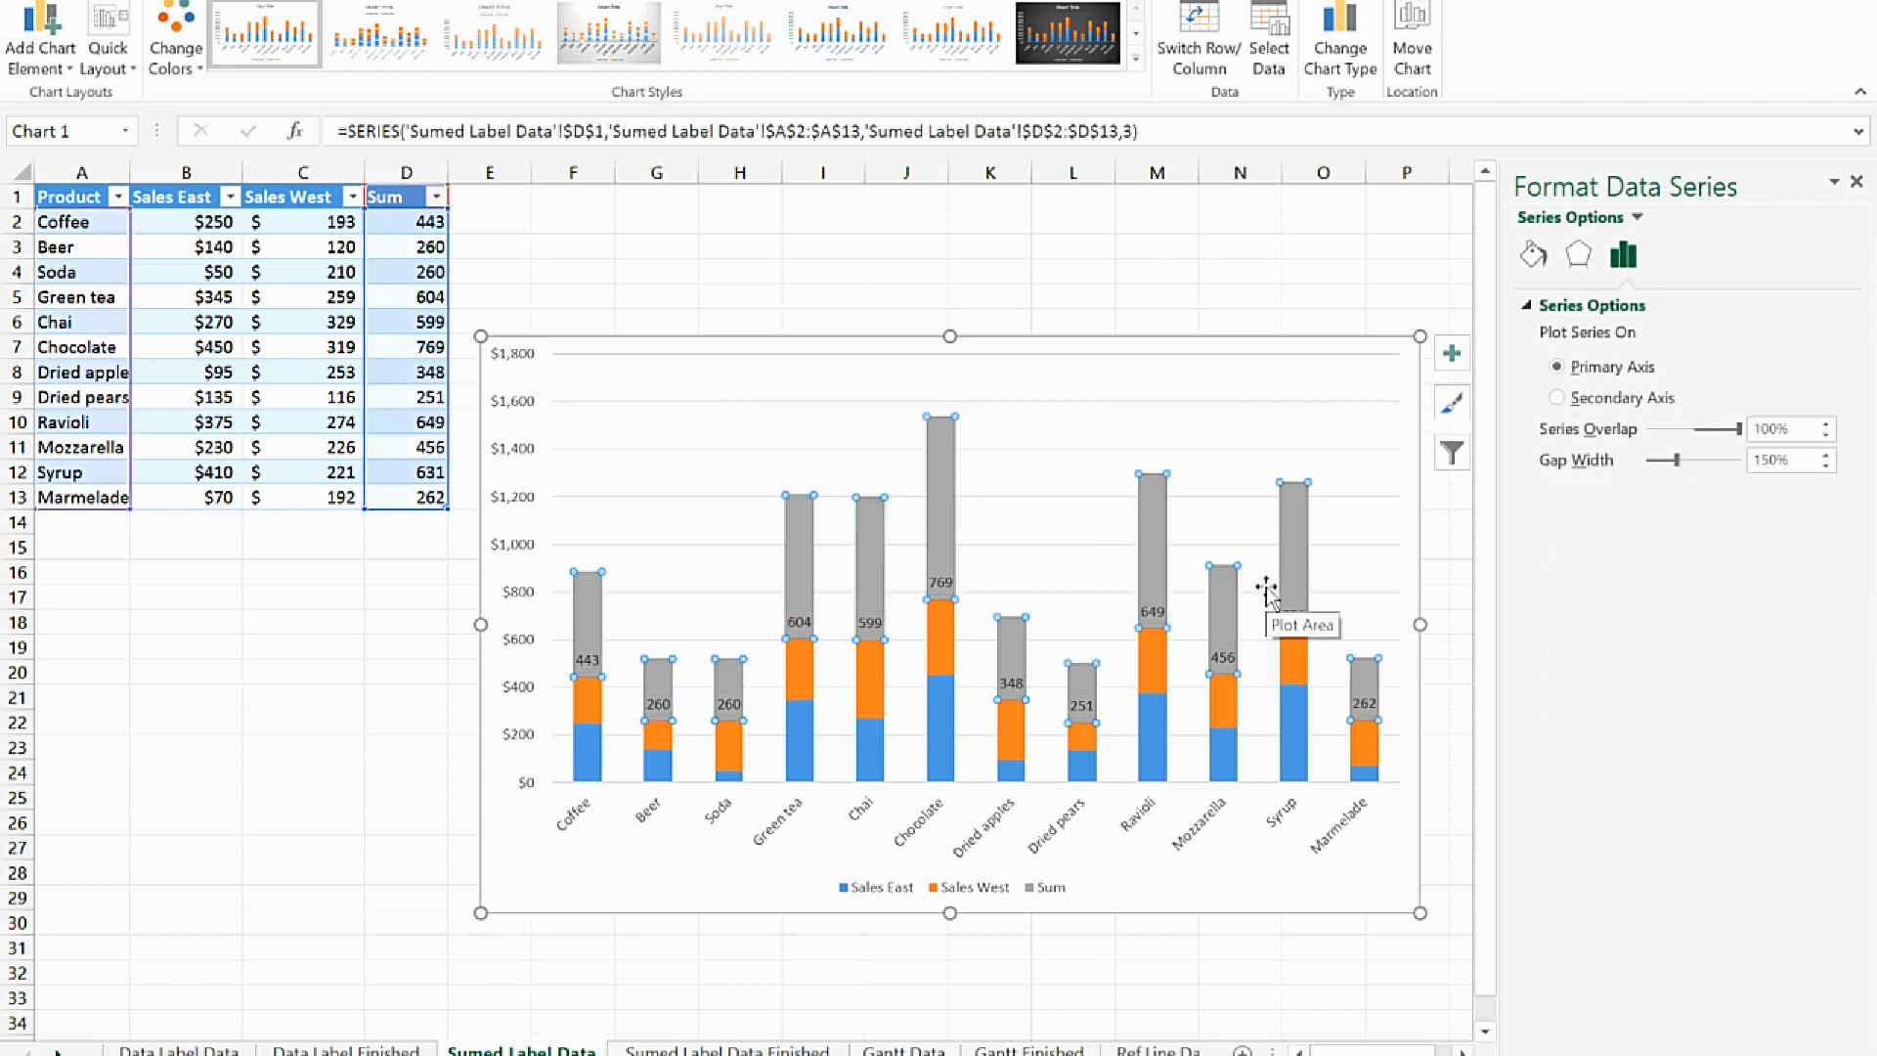
click(1545, 262)
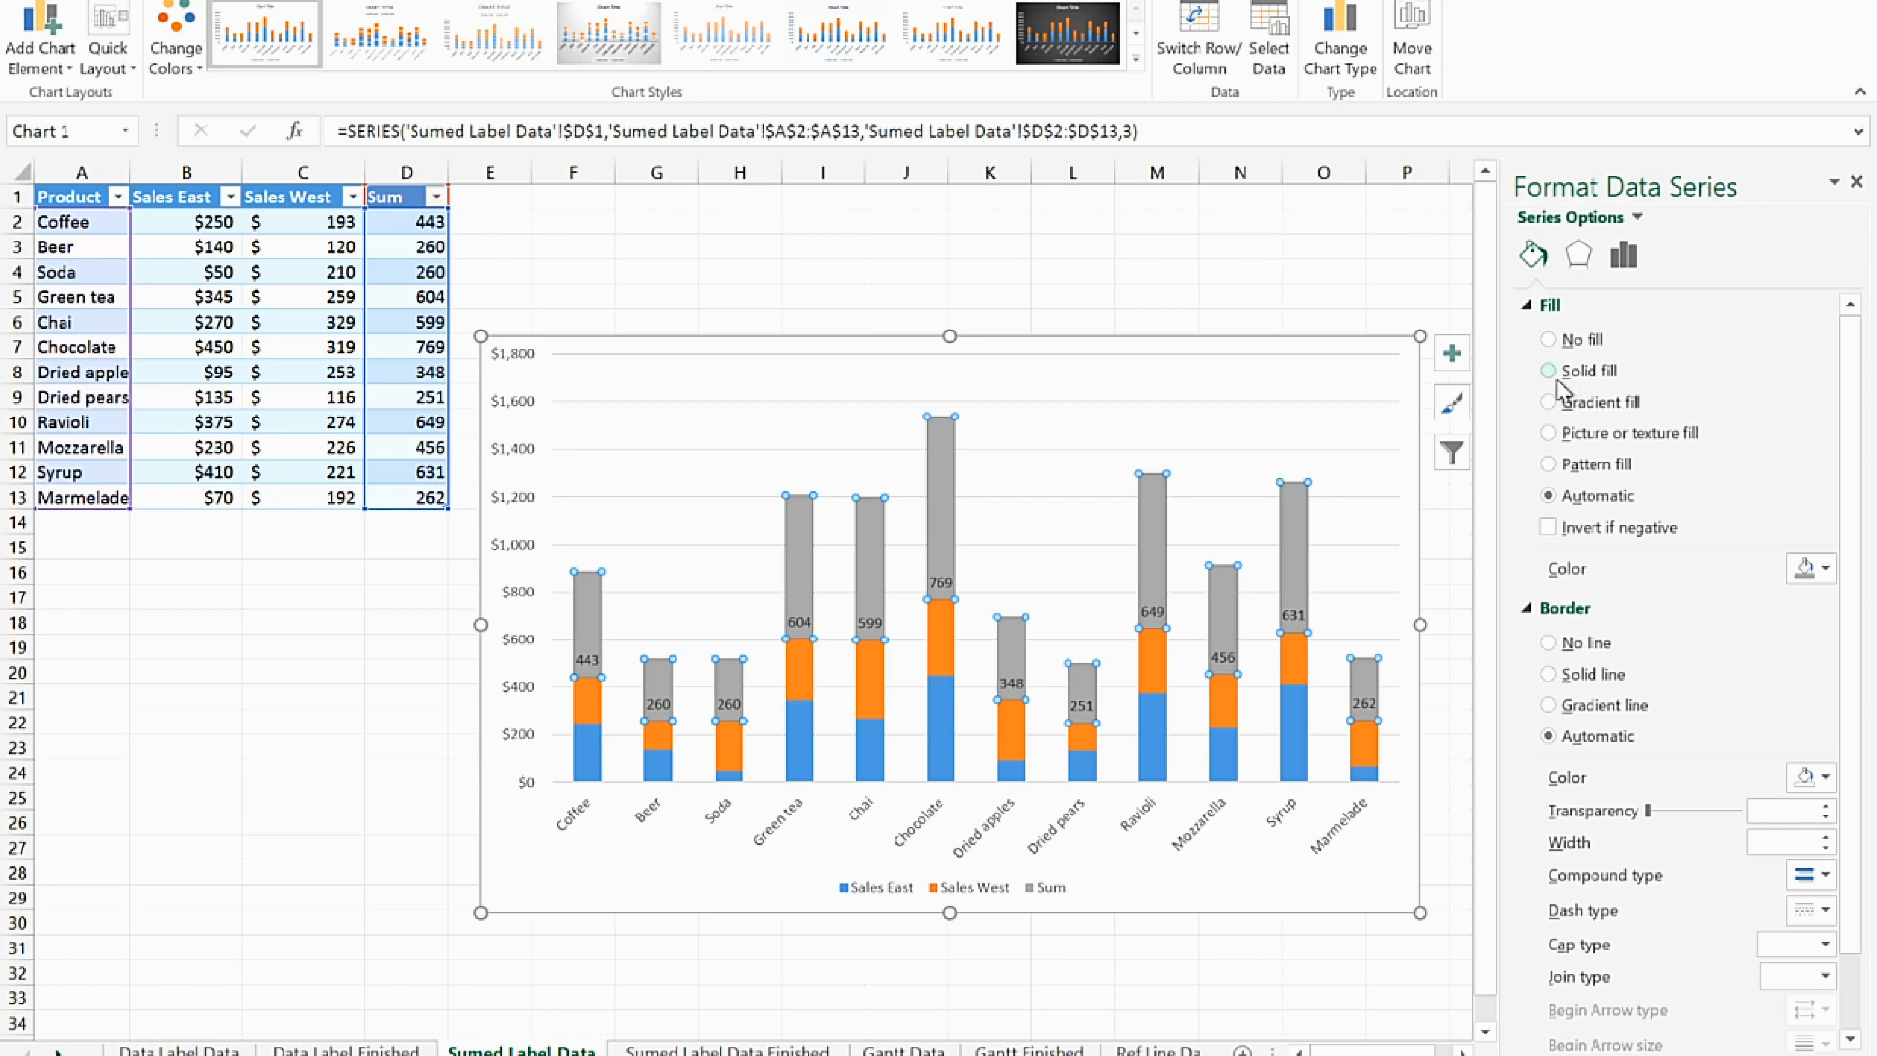
click(1549, 340)
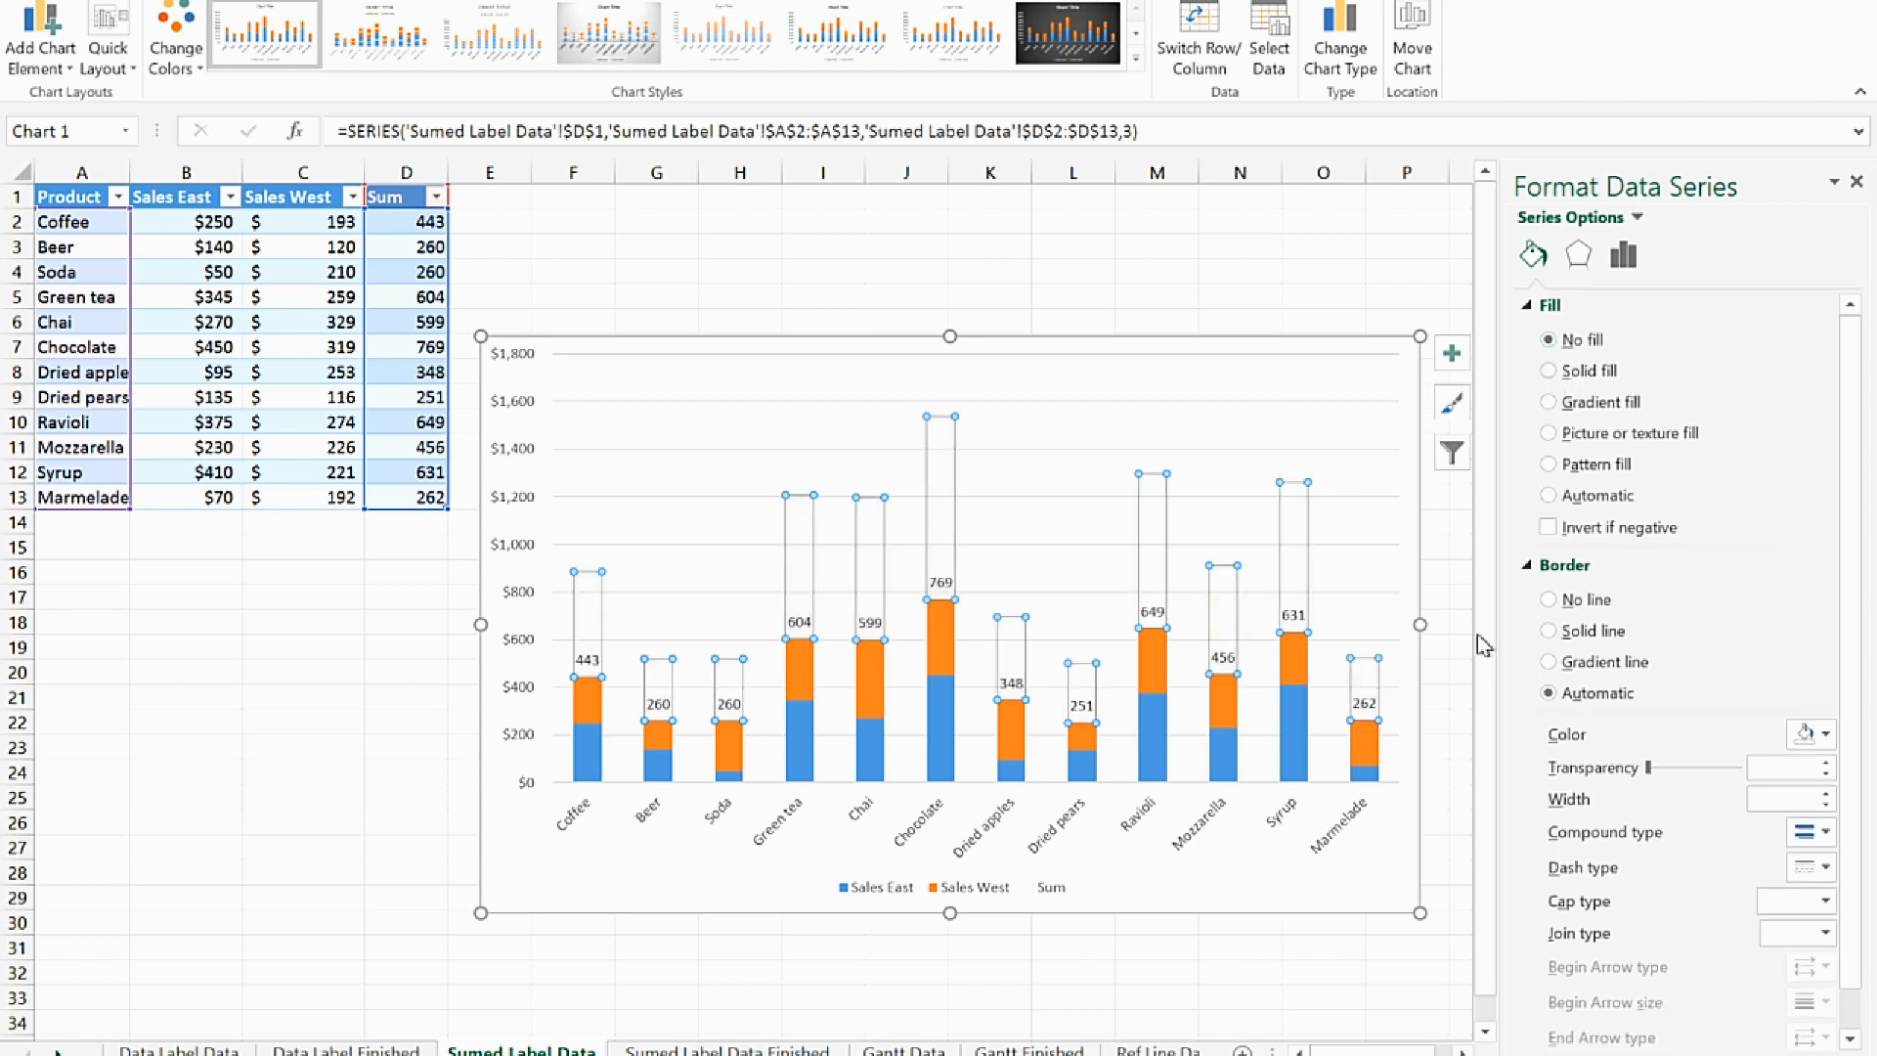
click(1334, 892)
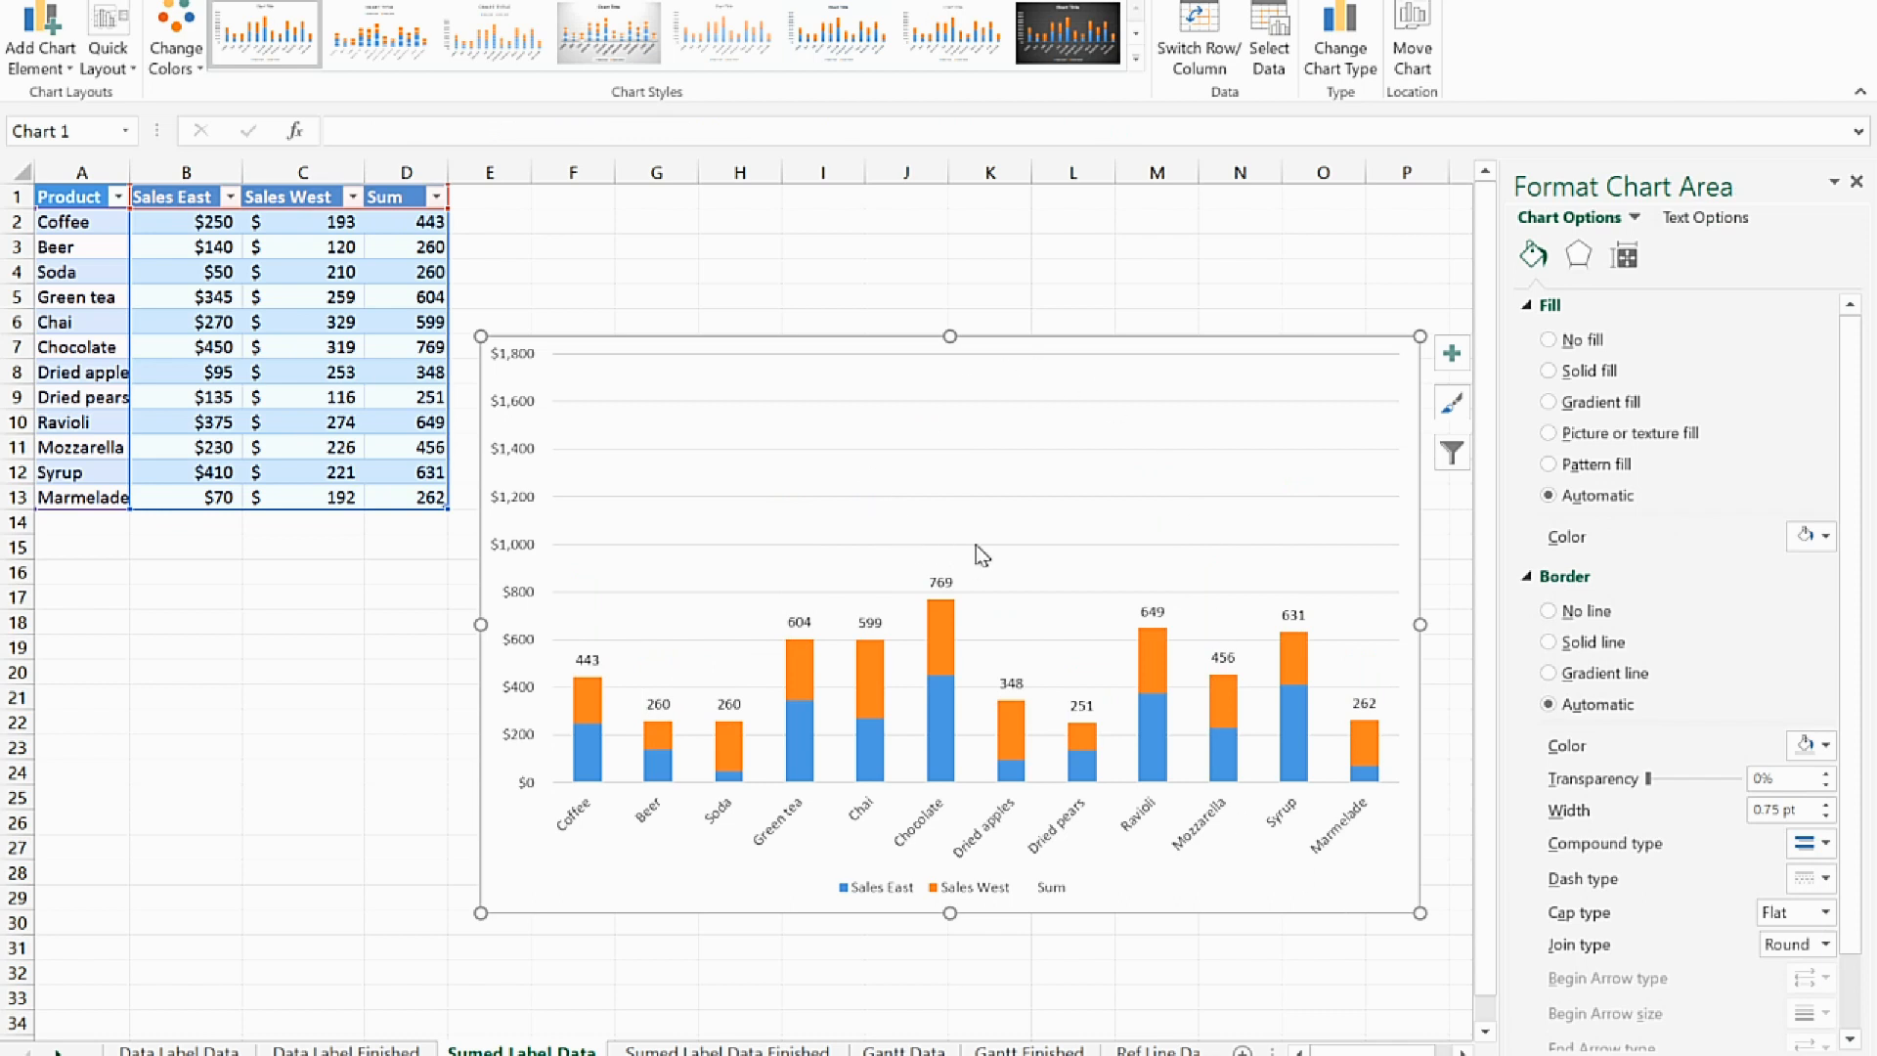
Delete the stacked chart's major gridlines and set the vertical axis maximum bound to 1000
click(738, 450)
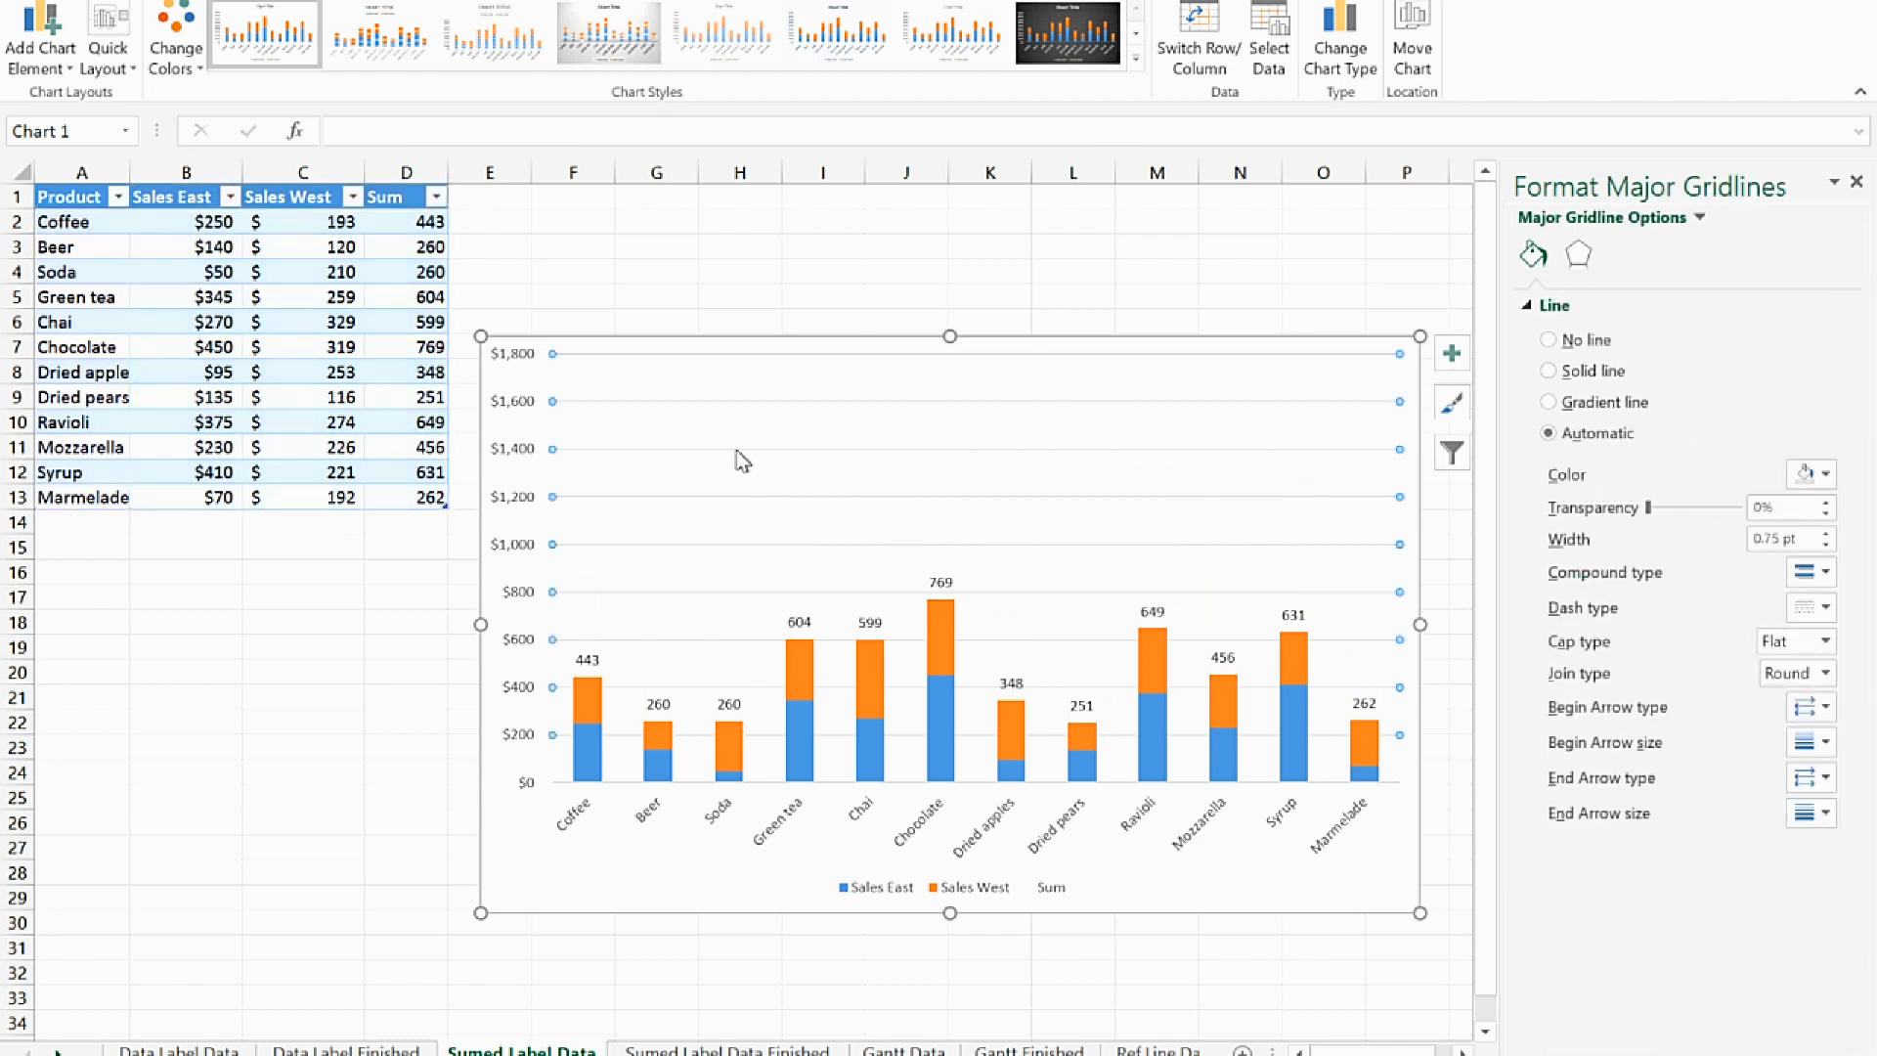
click(738, 460)
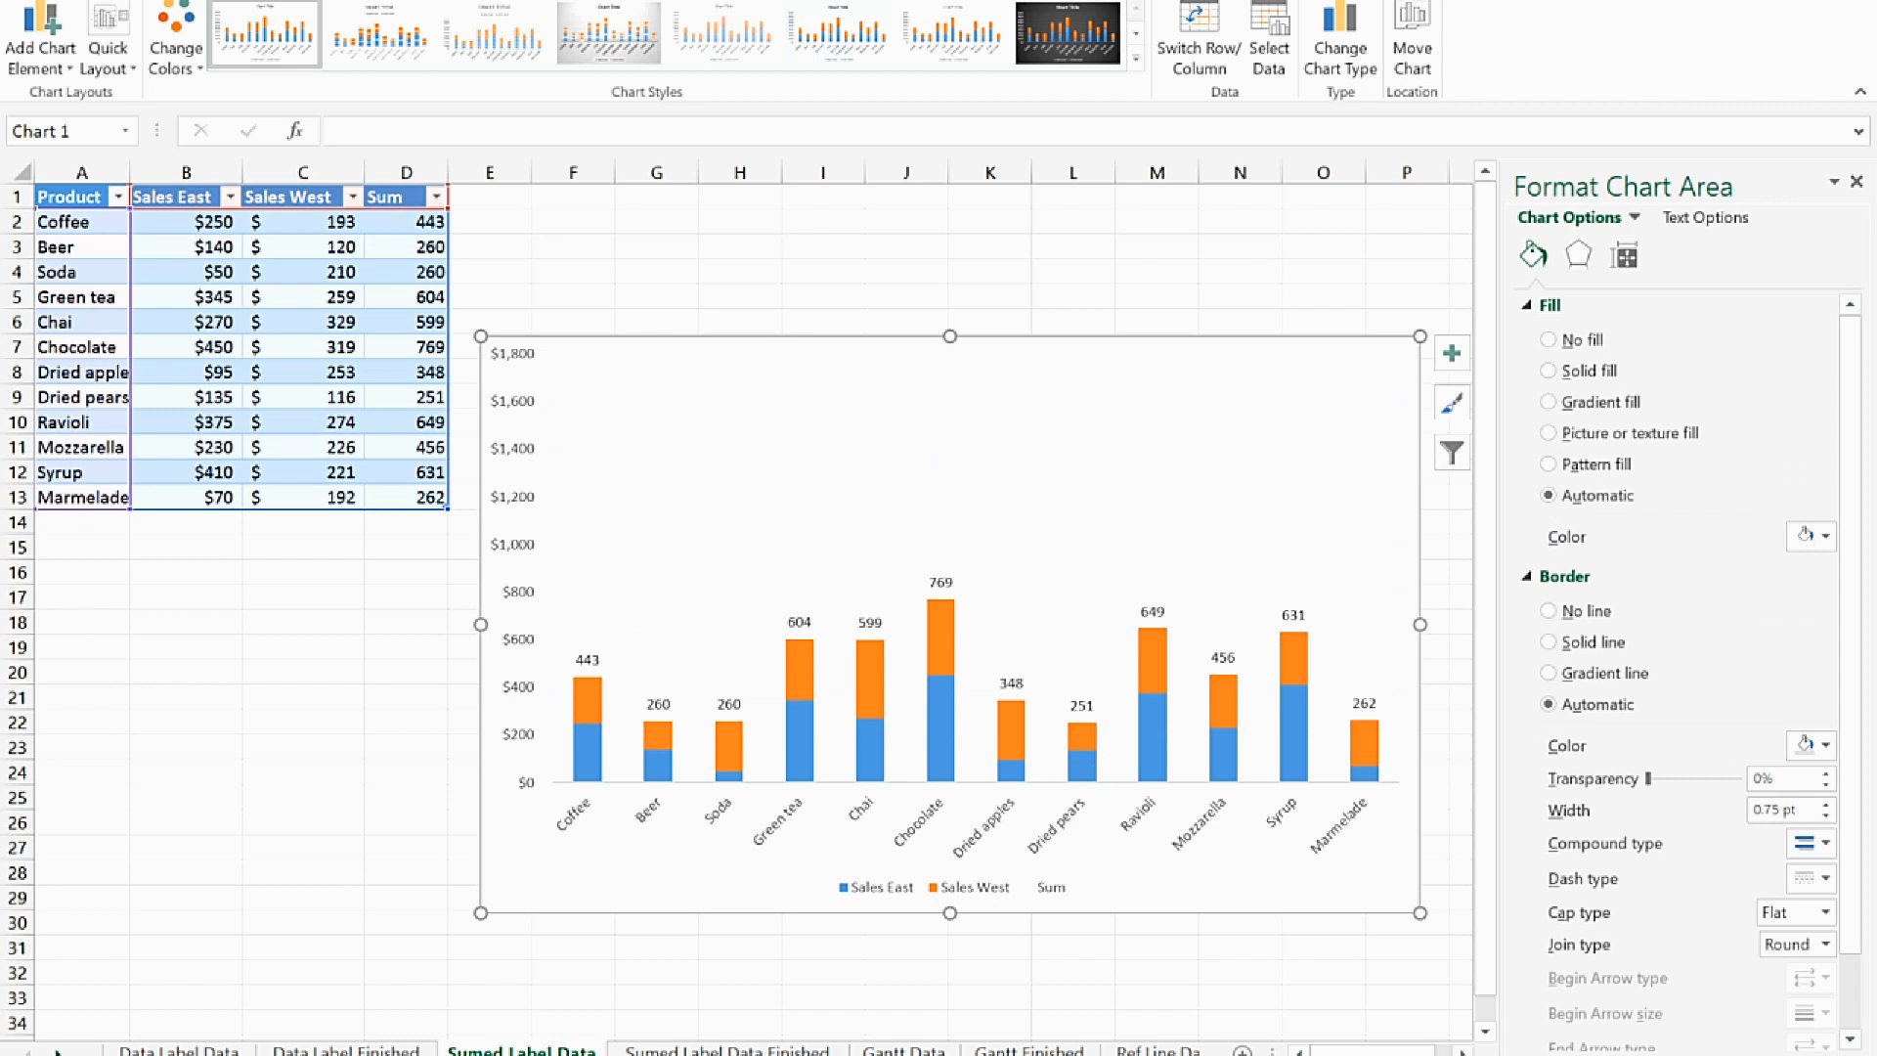
click(508, 555)
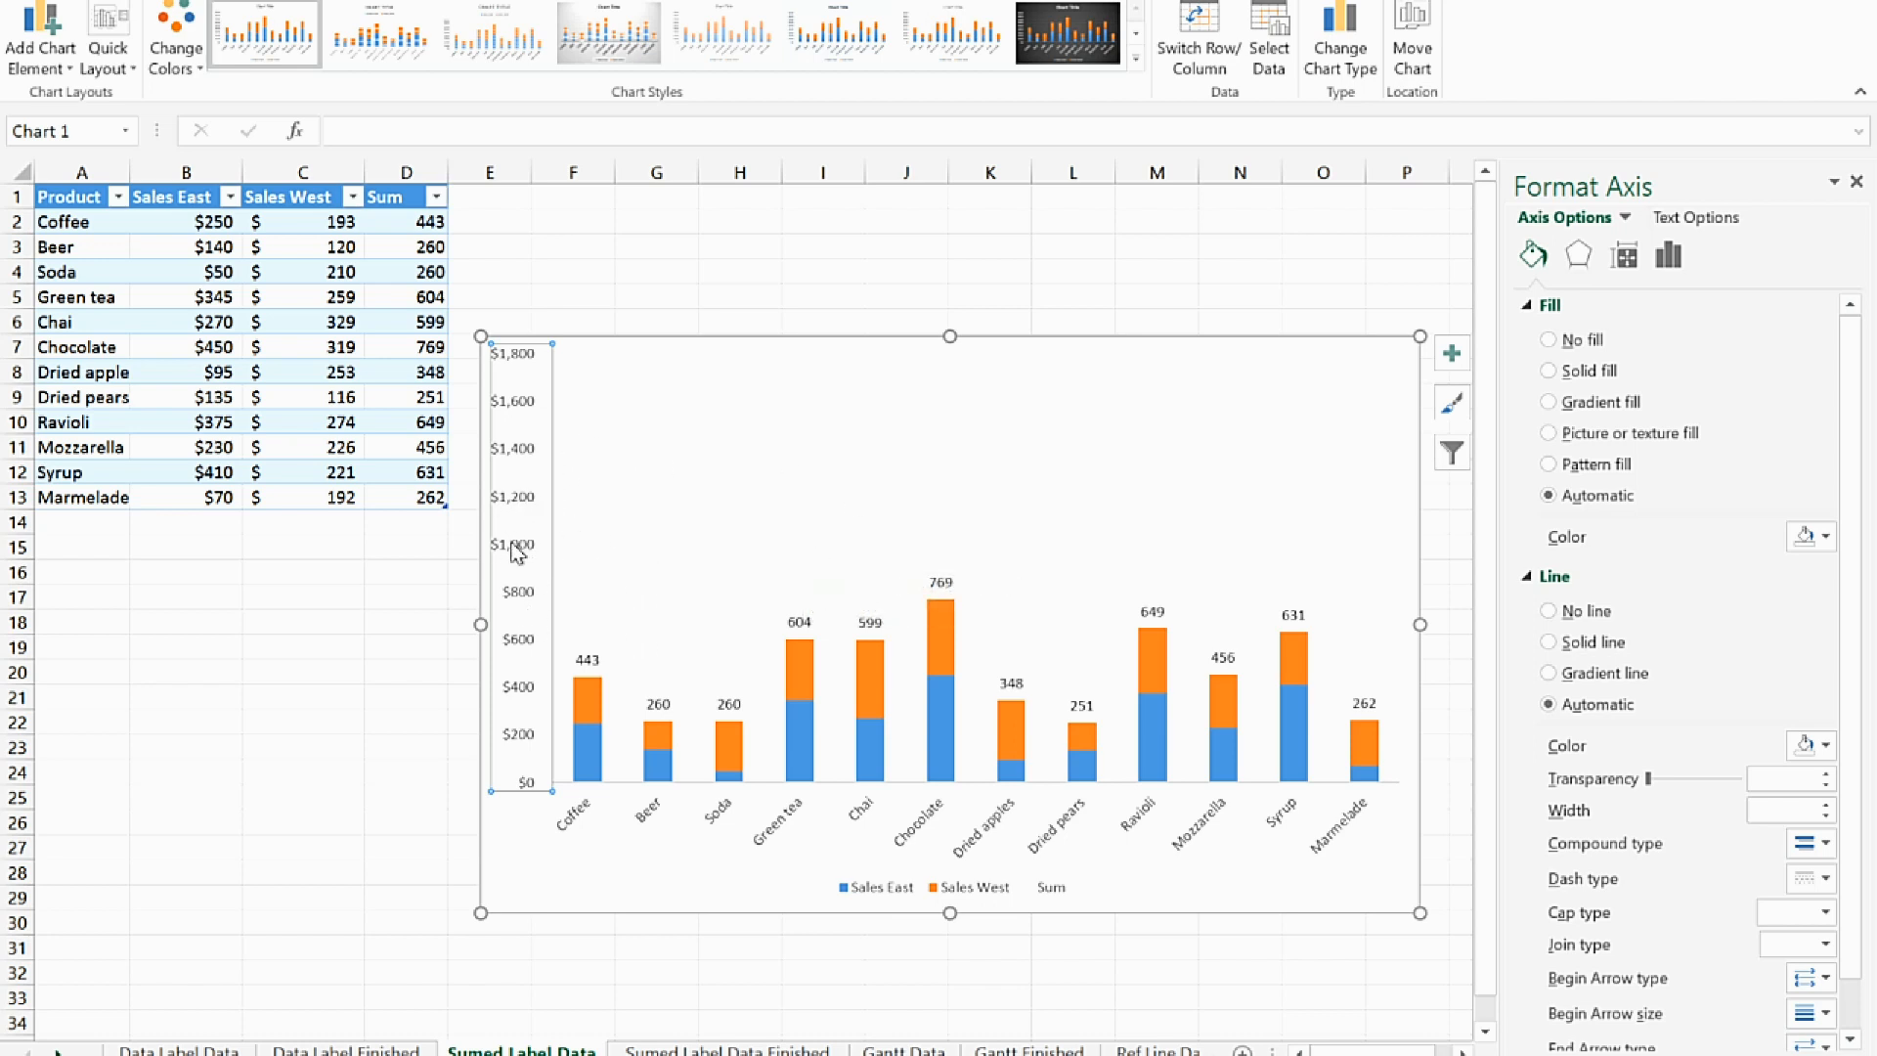
click(1670, 257)
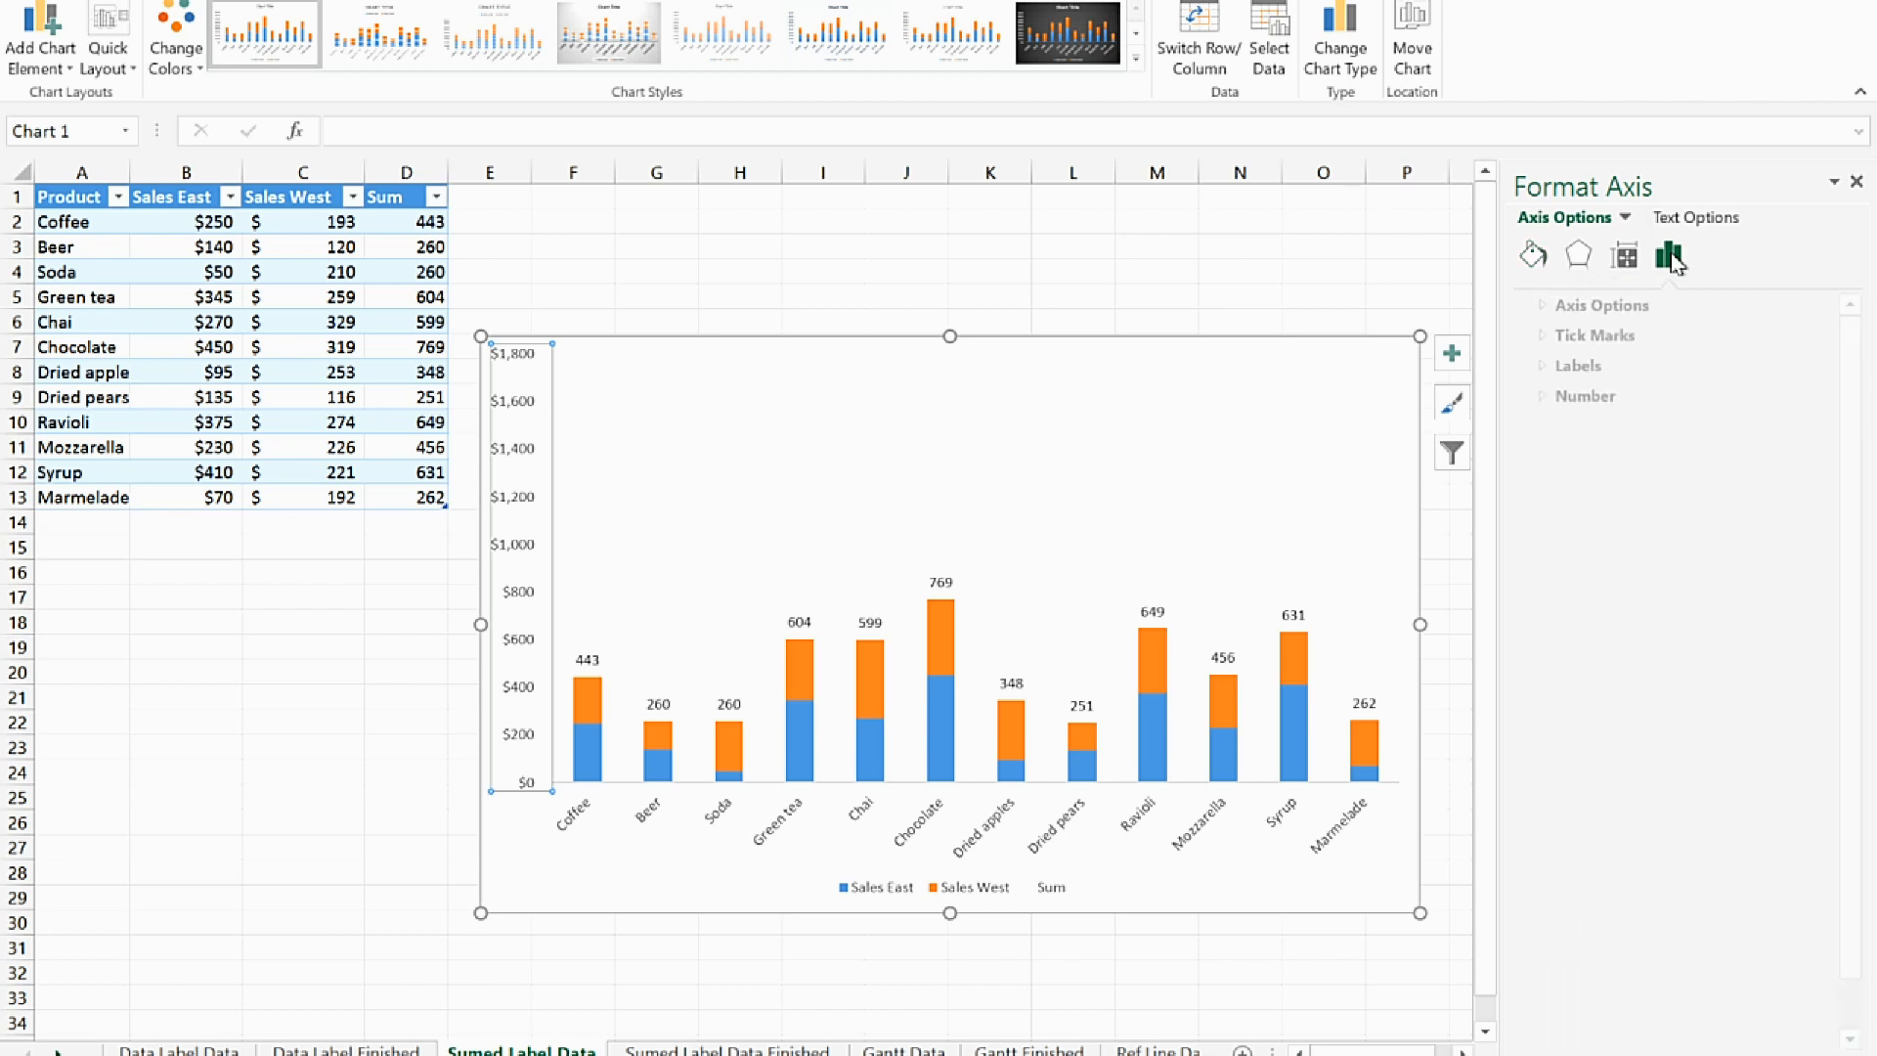
click(1531, 307)
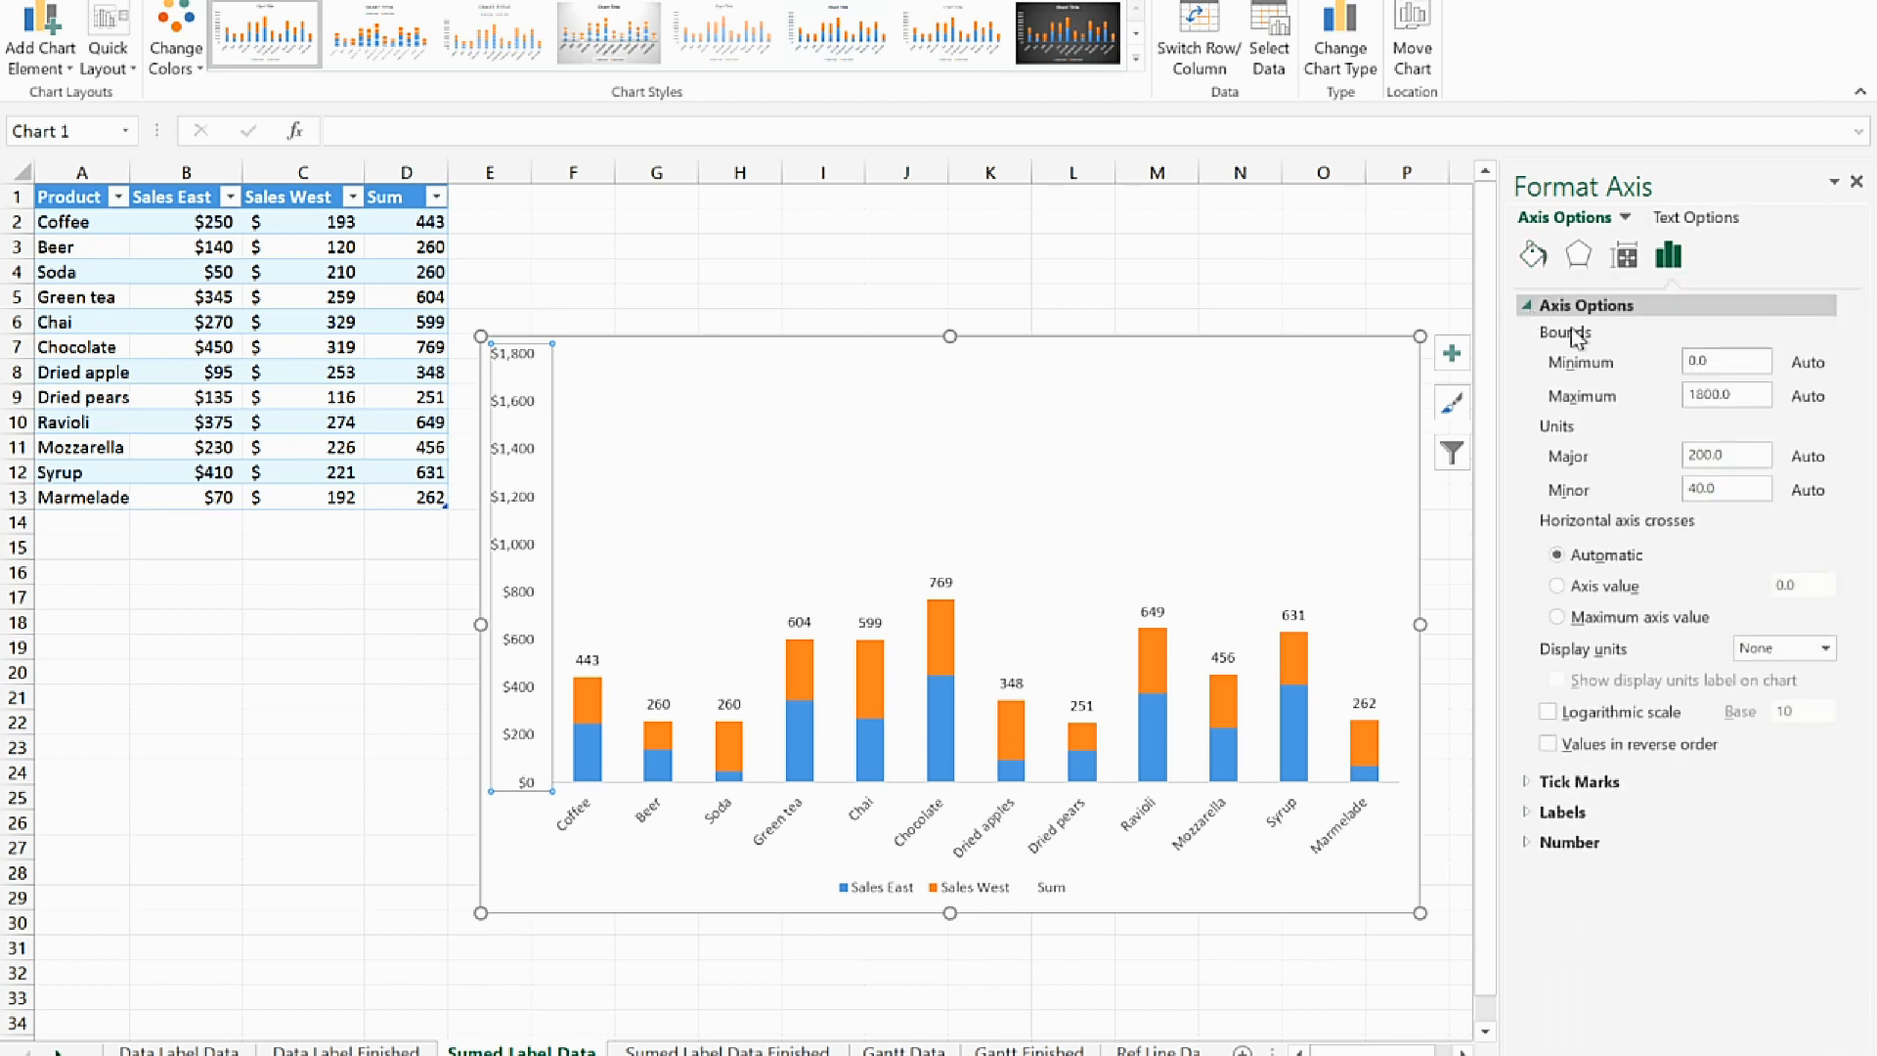
double_click(1734, 401)
text(1)
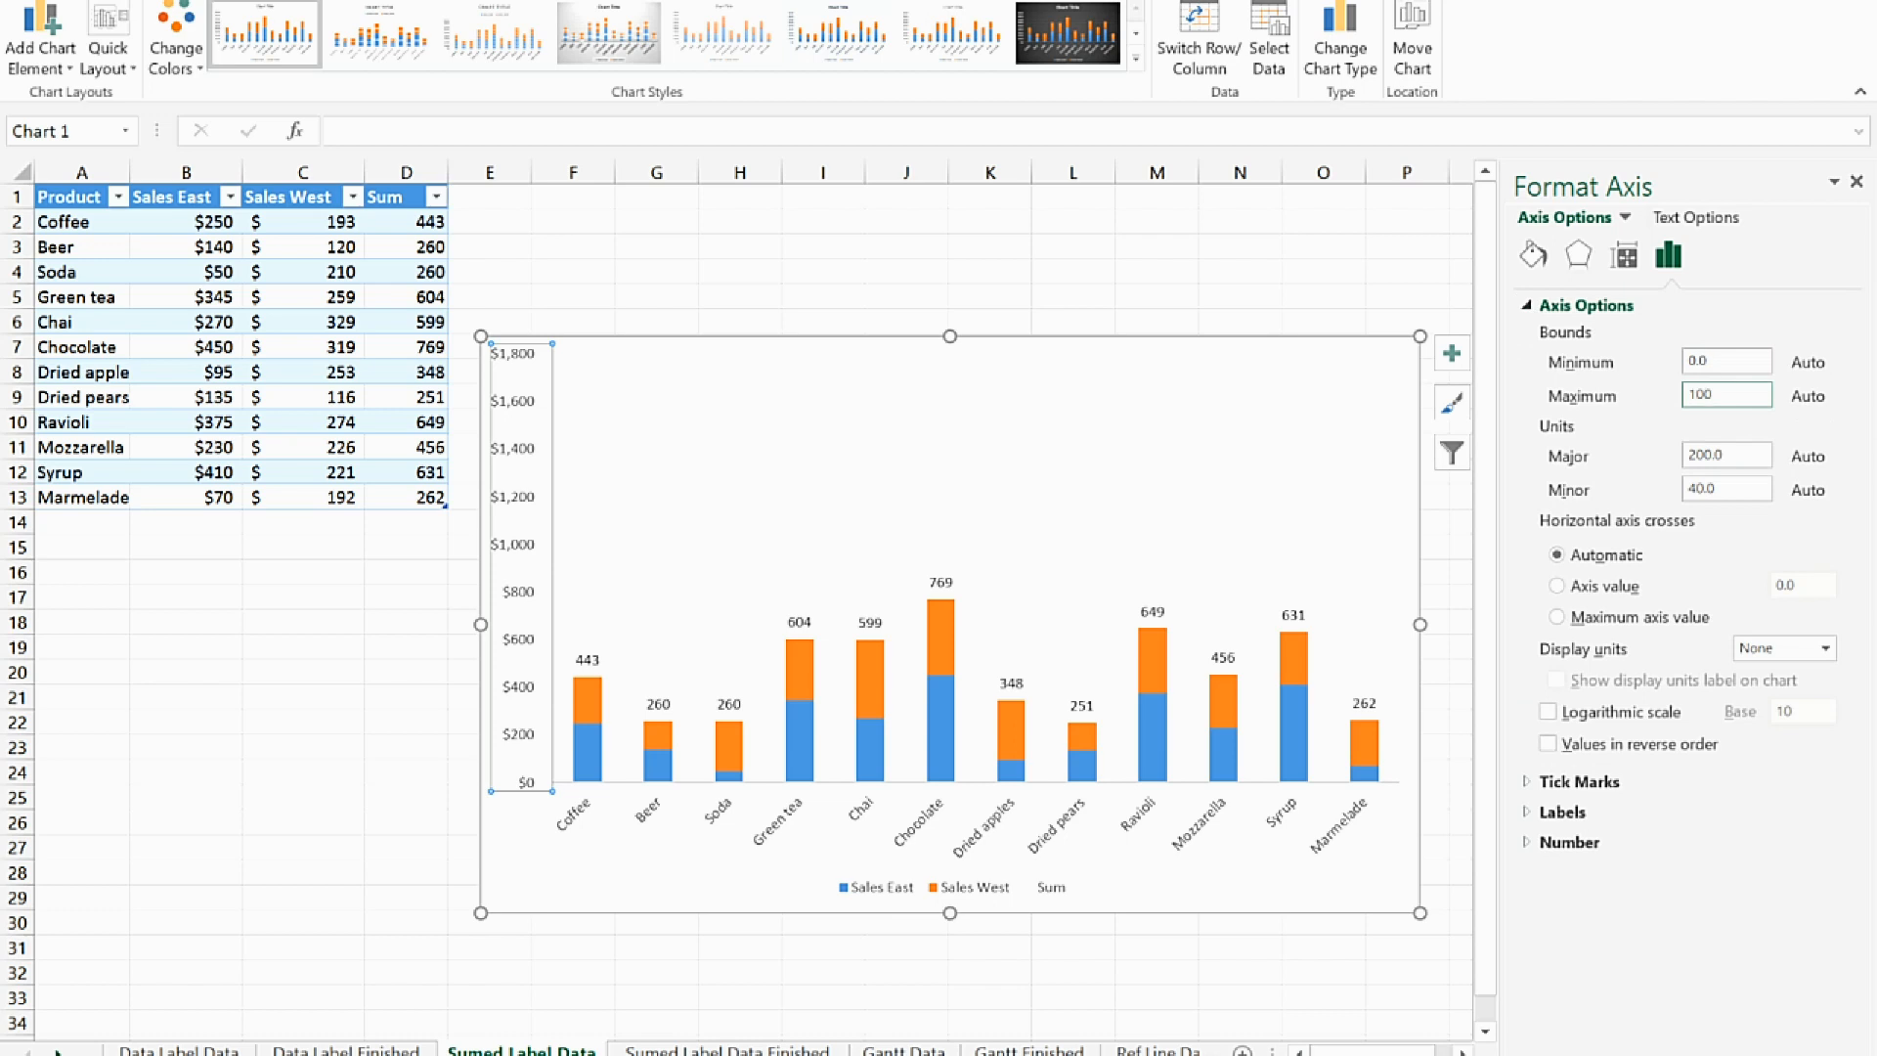
text(000)
key(Return)
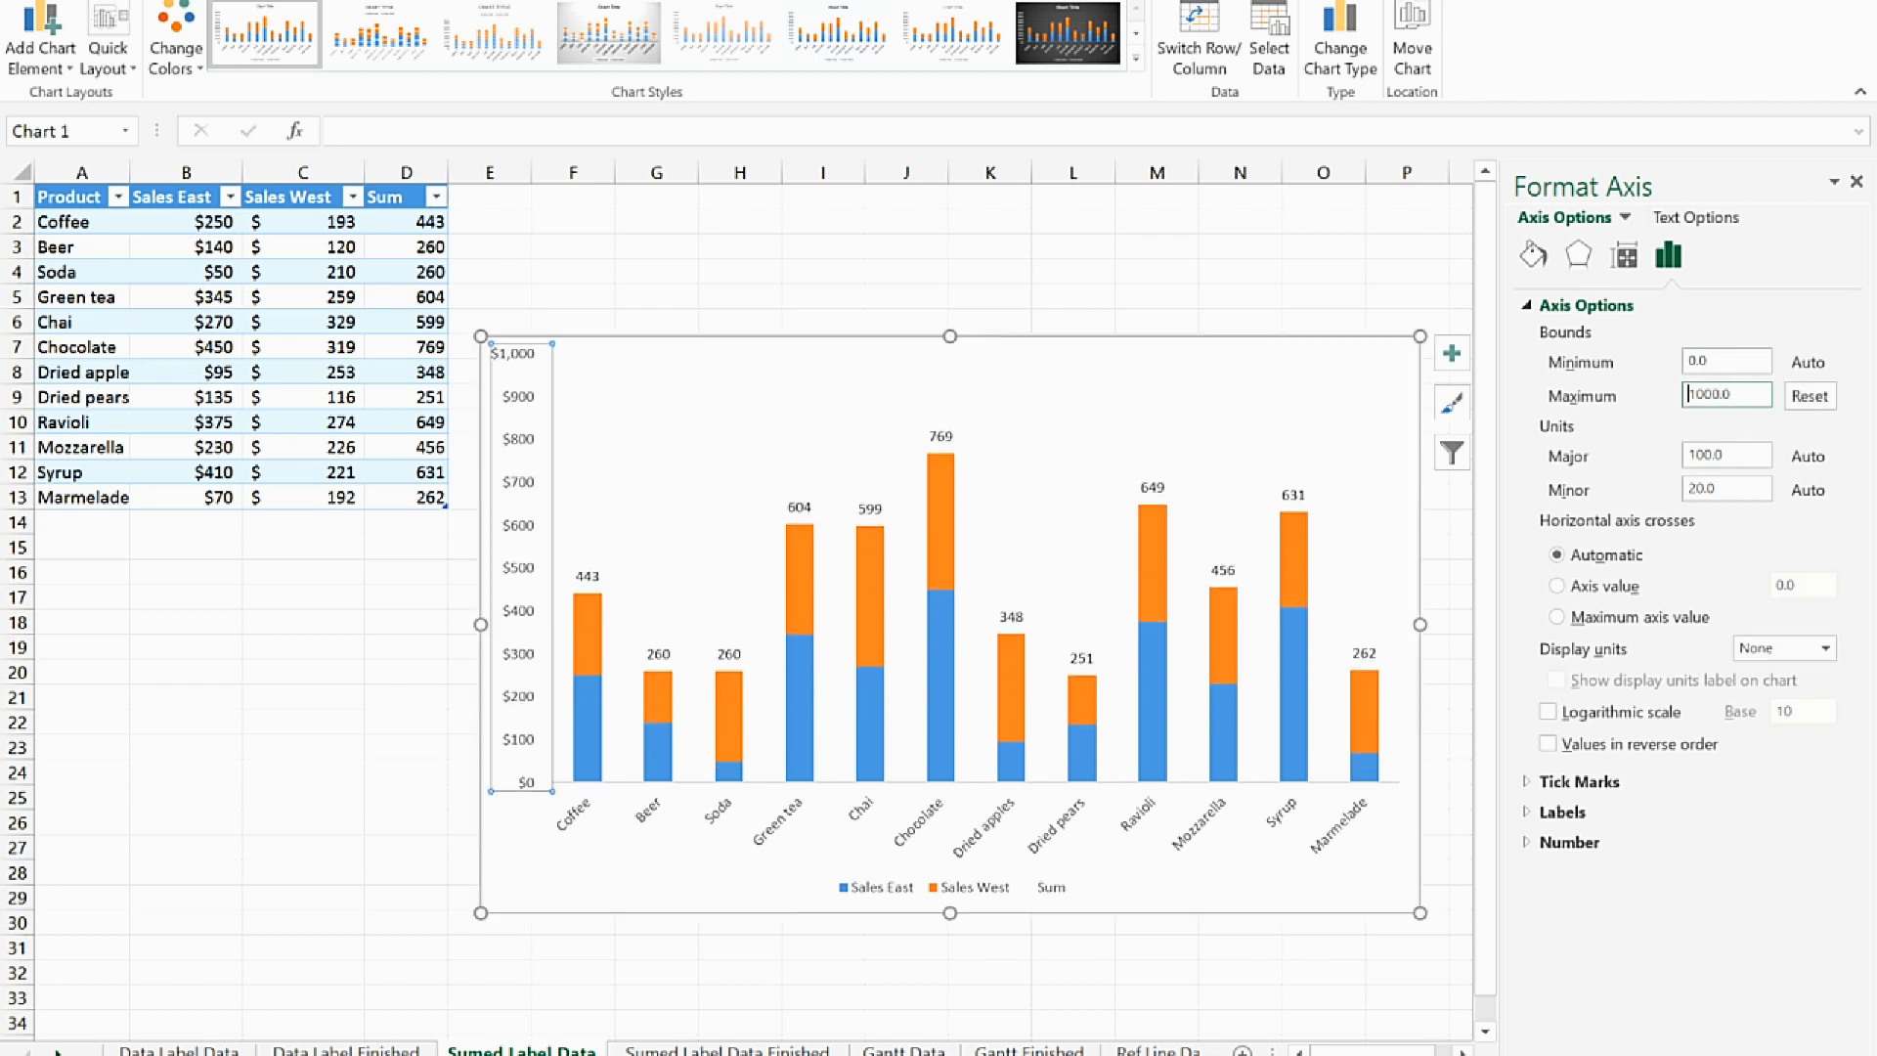
Delete only the Sum entry from the stacked chart's legend
click(1187, 903)
click(1044, 892)
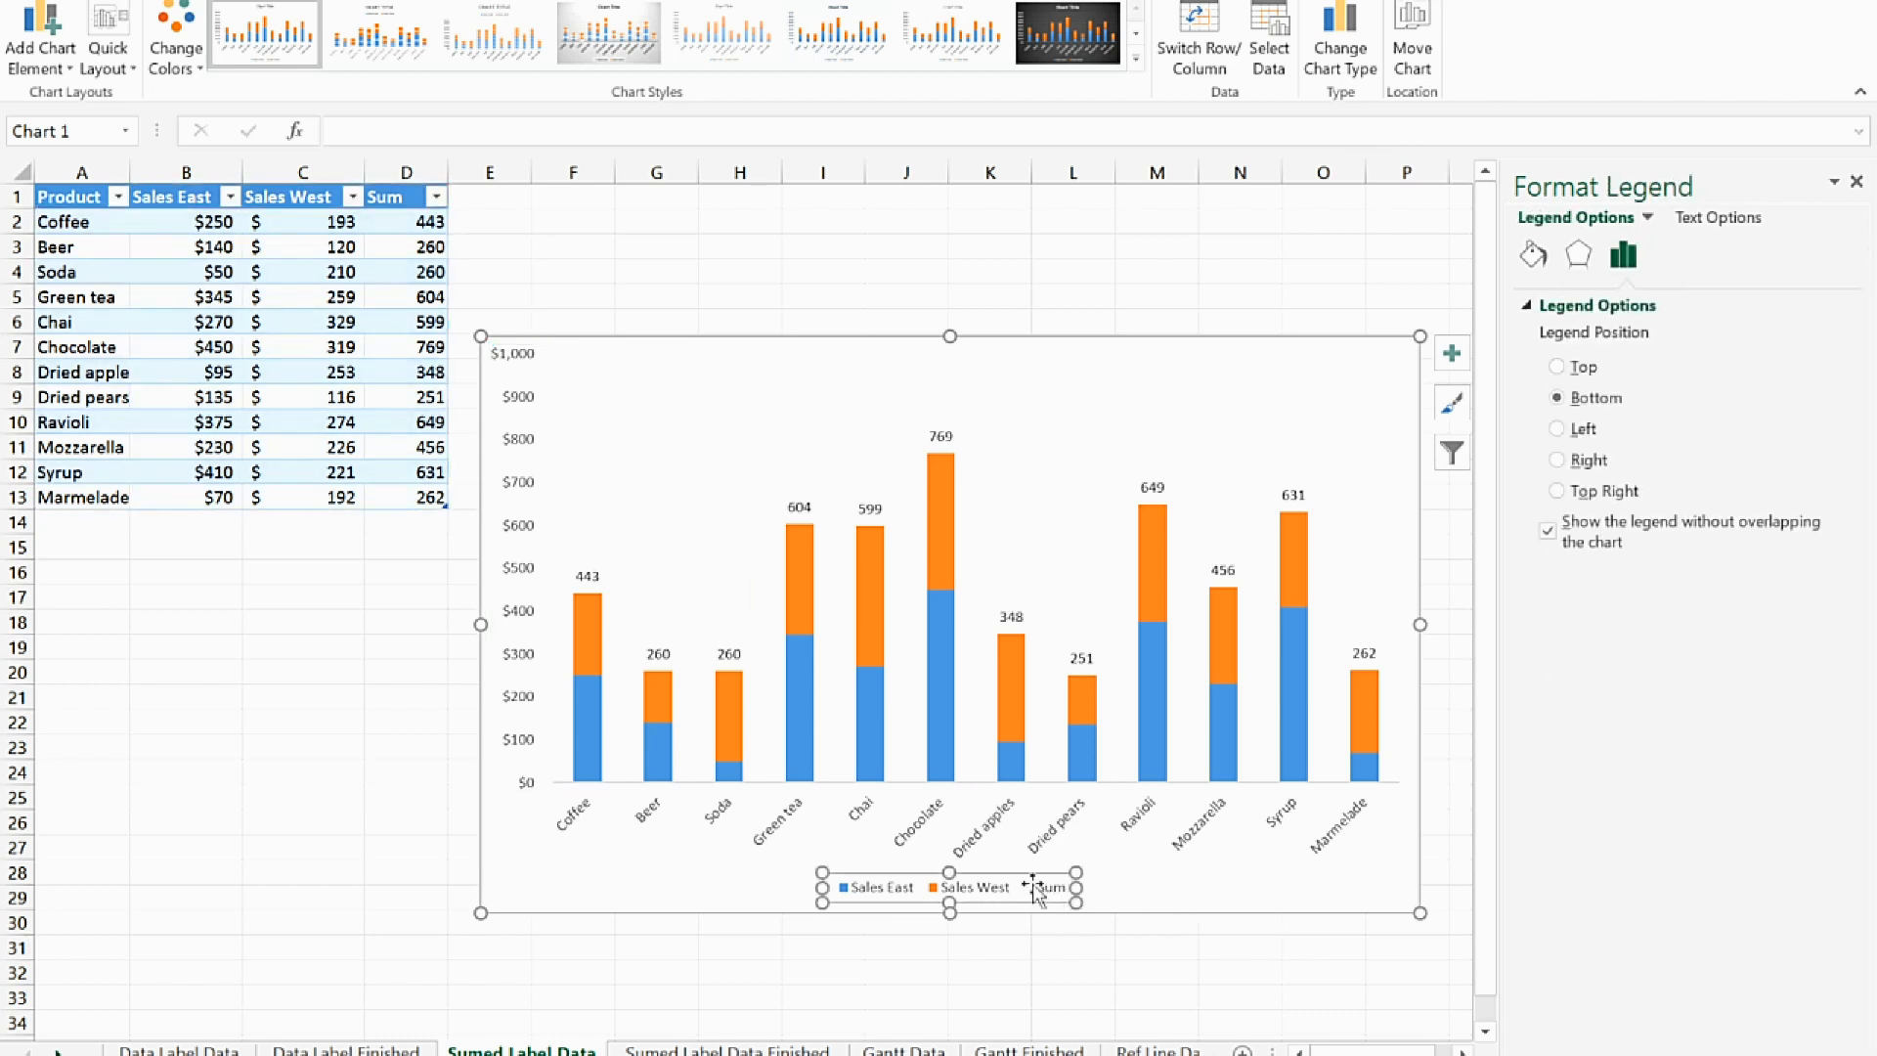
click(1055, 889)
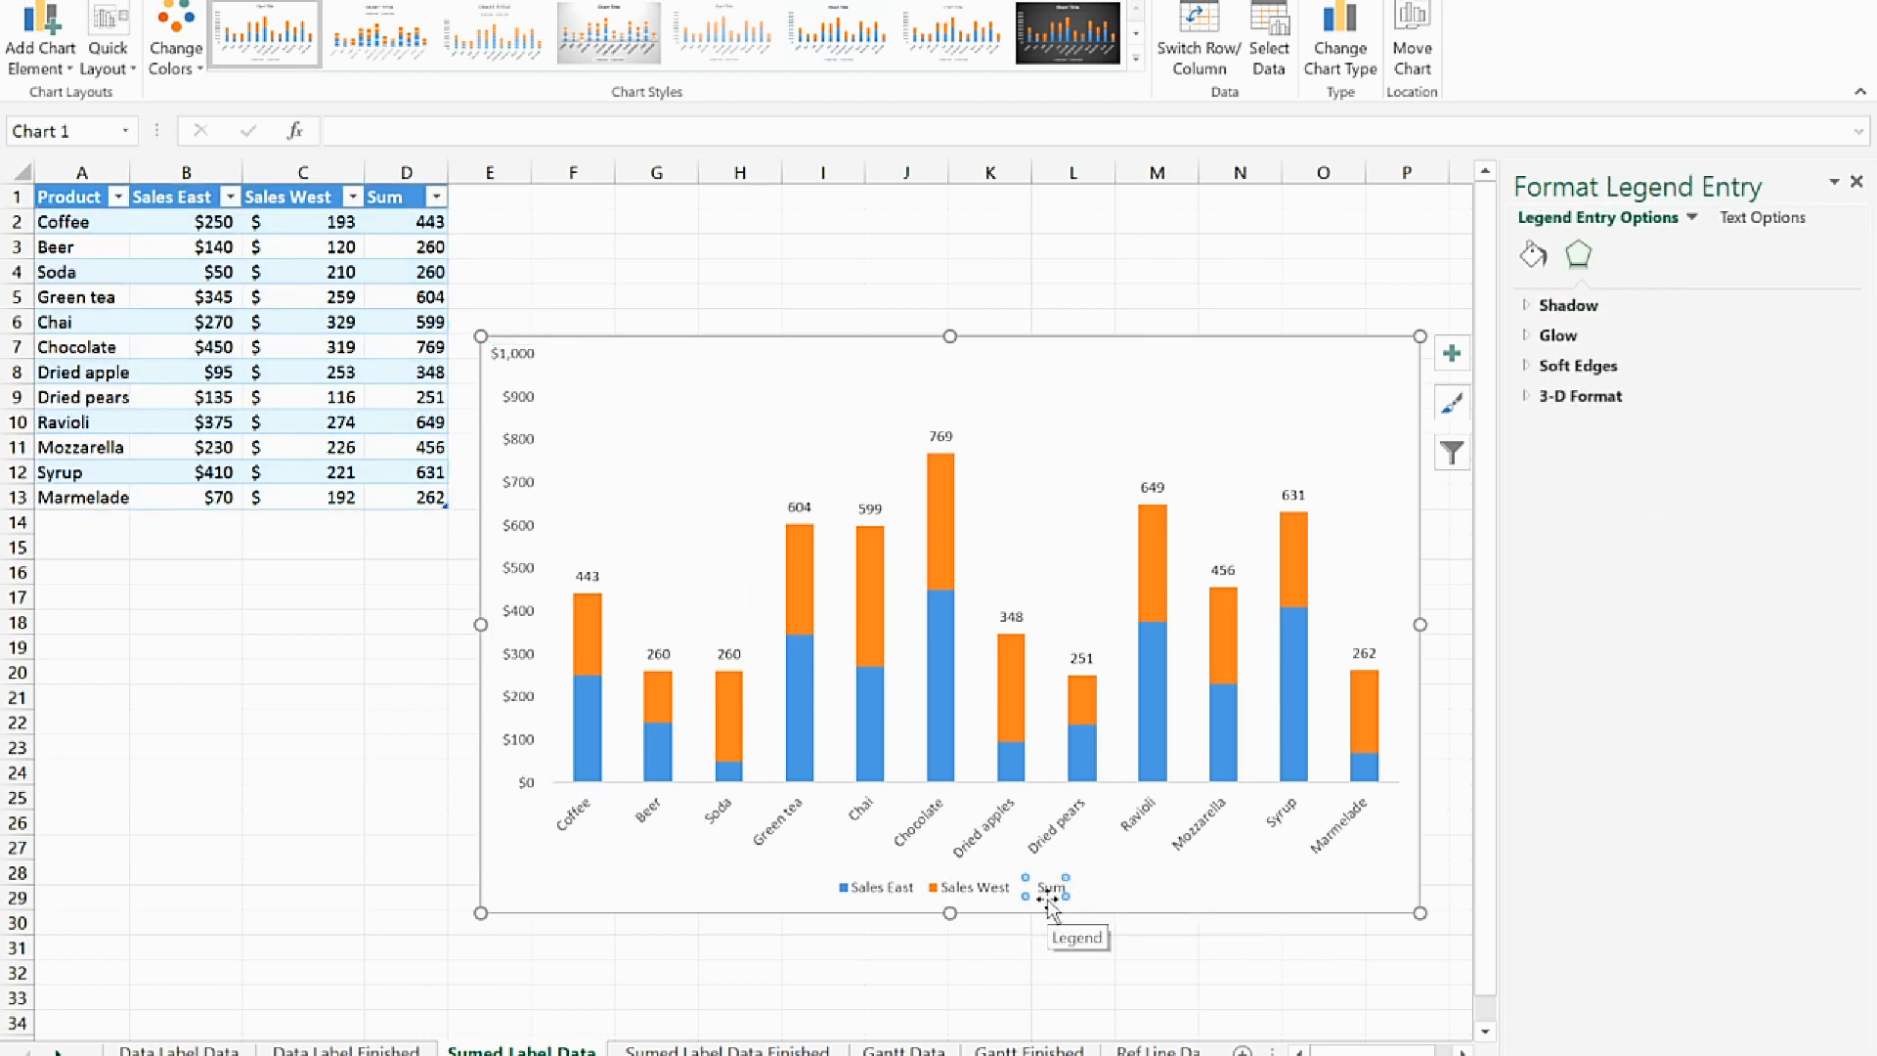
key(Delete)
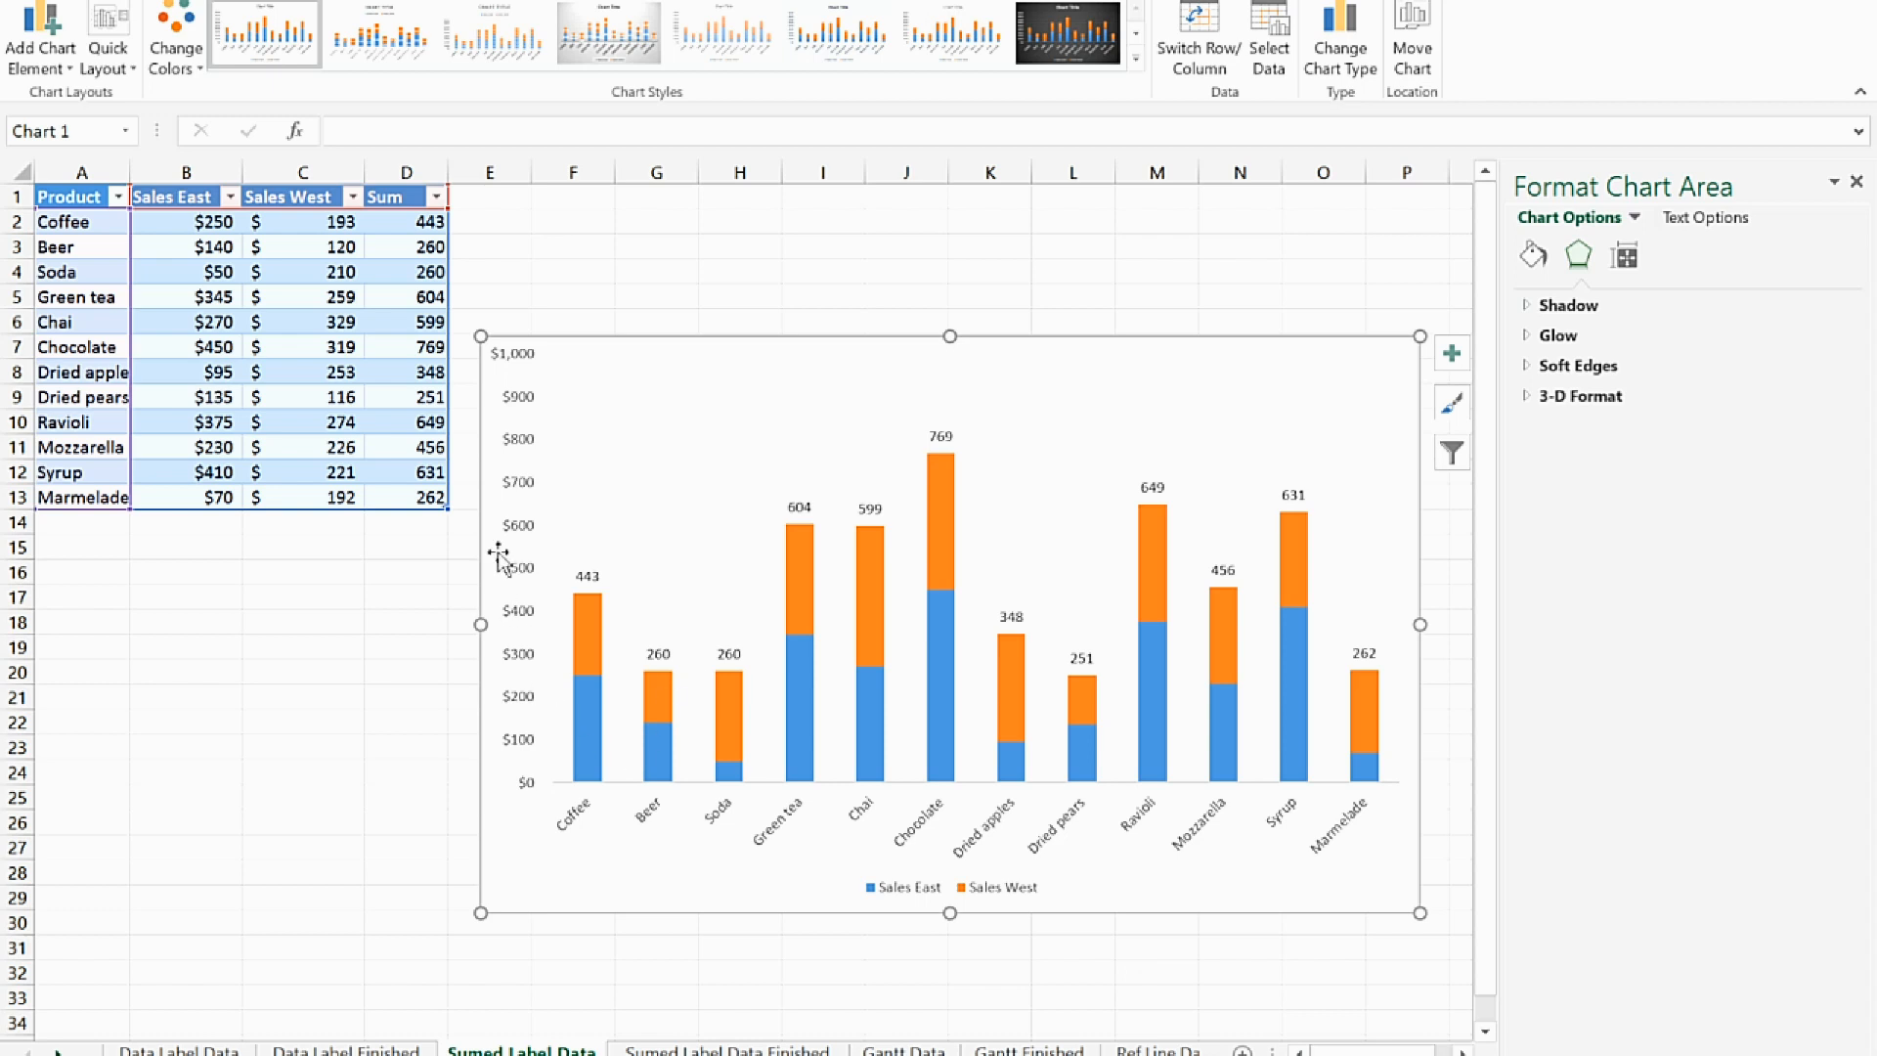
Delete the vertical value axis from the stacked chart, close the formatting pane and deselect the chart
click(526, 499)
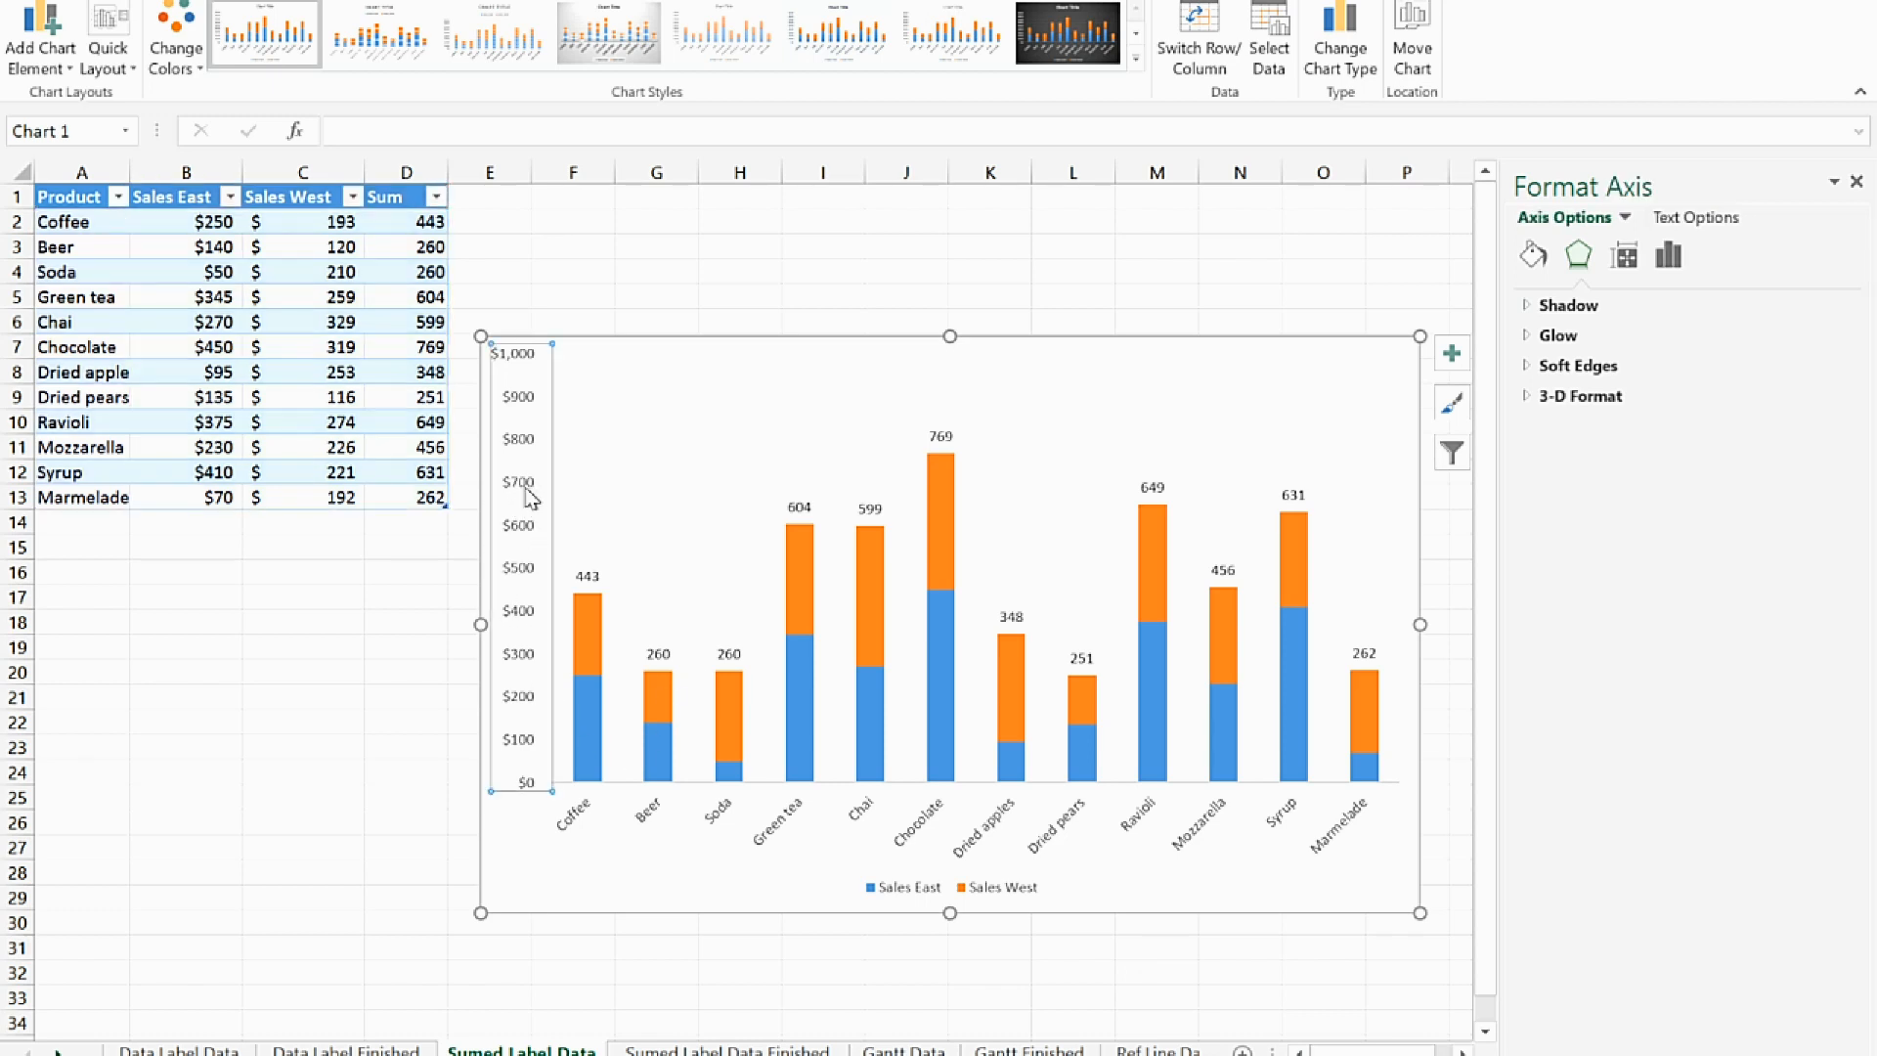
key(Delete)
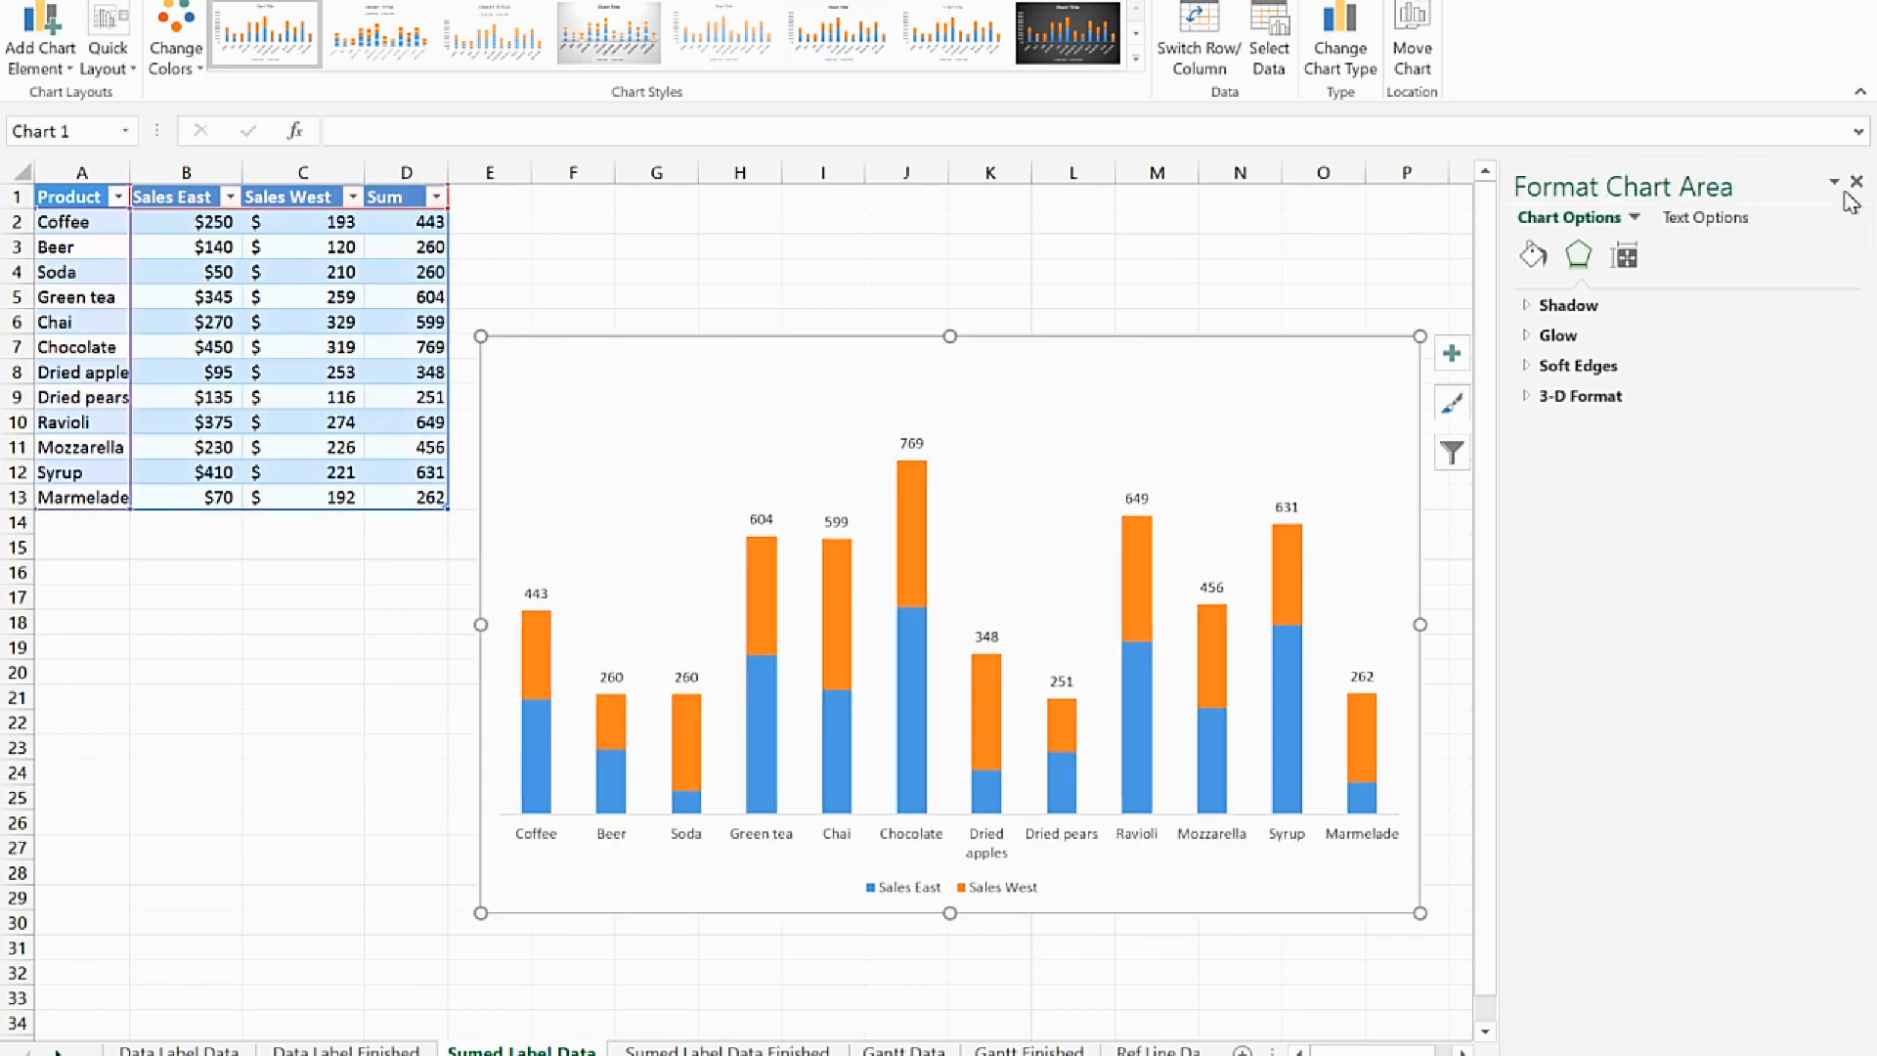
click(1856, 182)
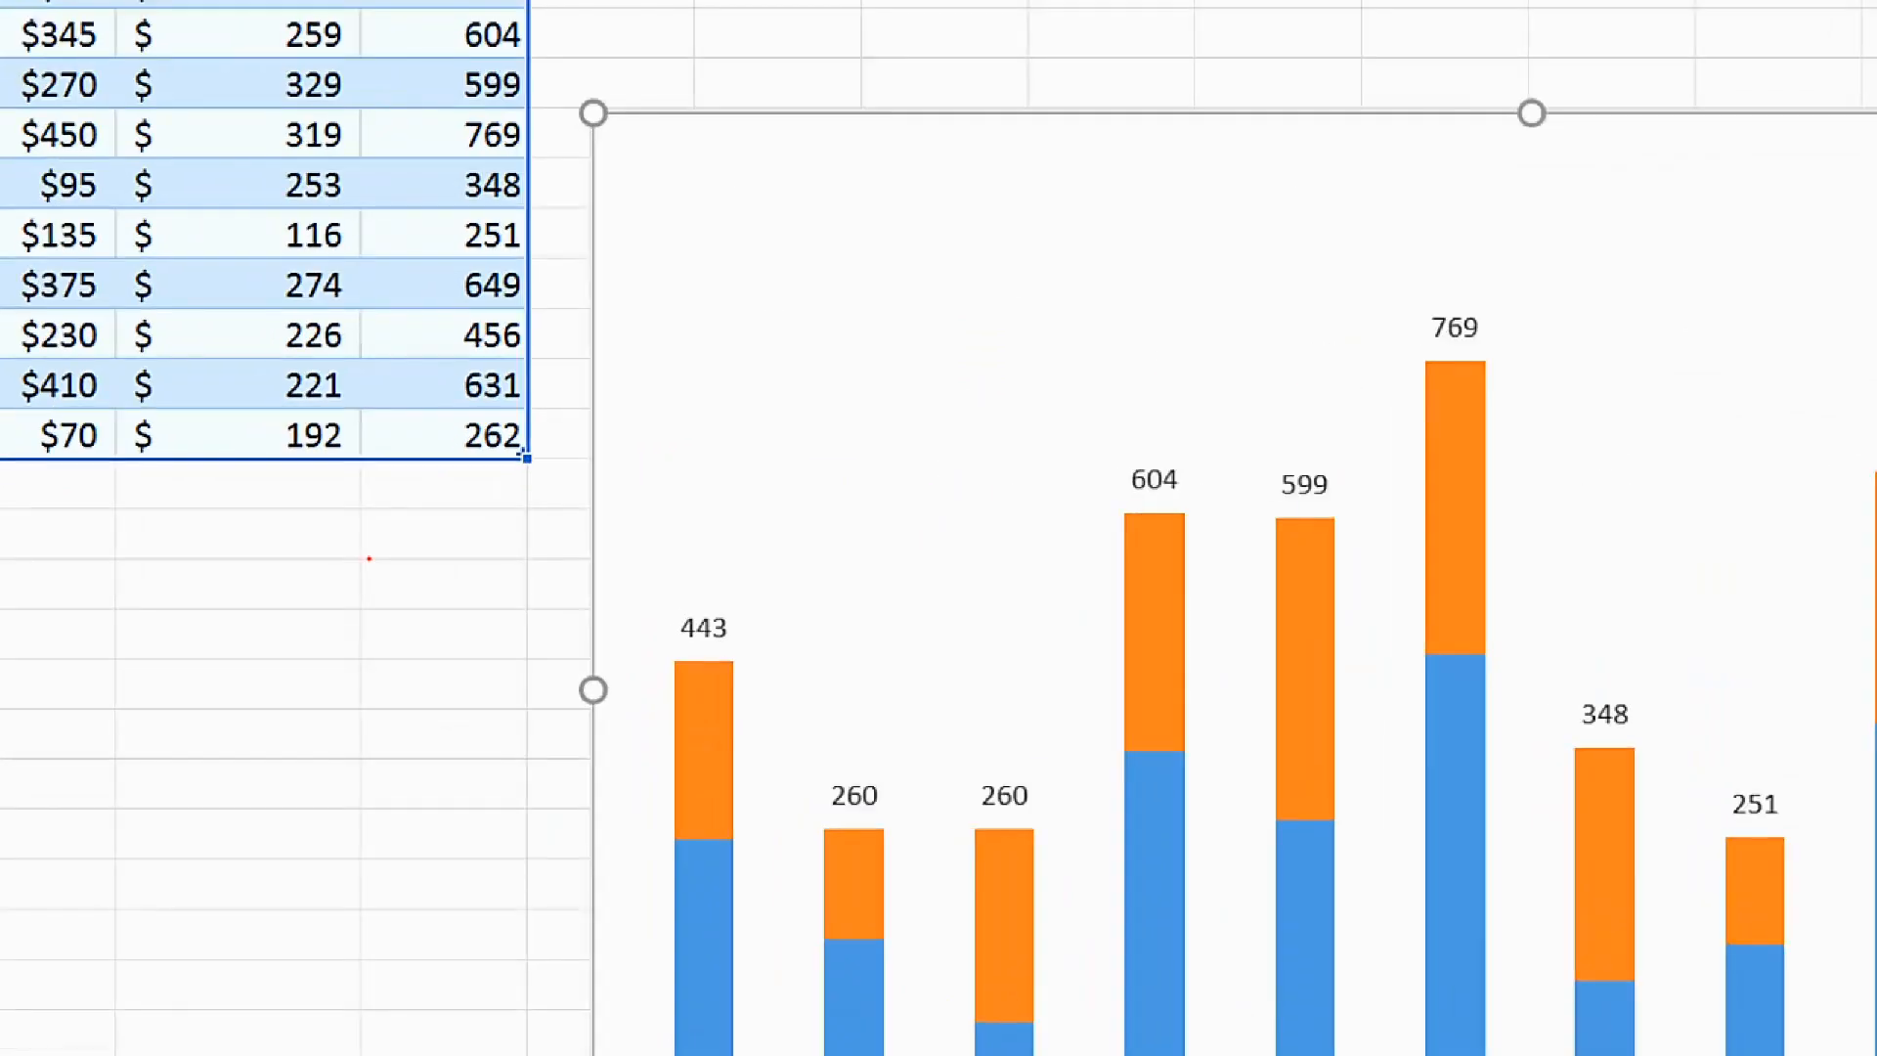
click(381, 543)
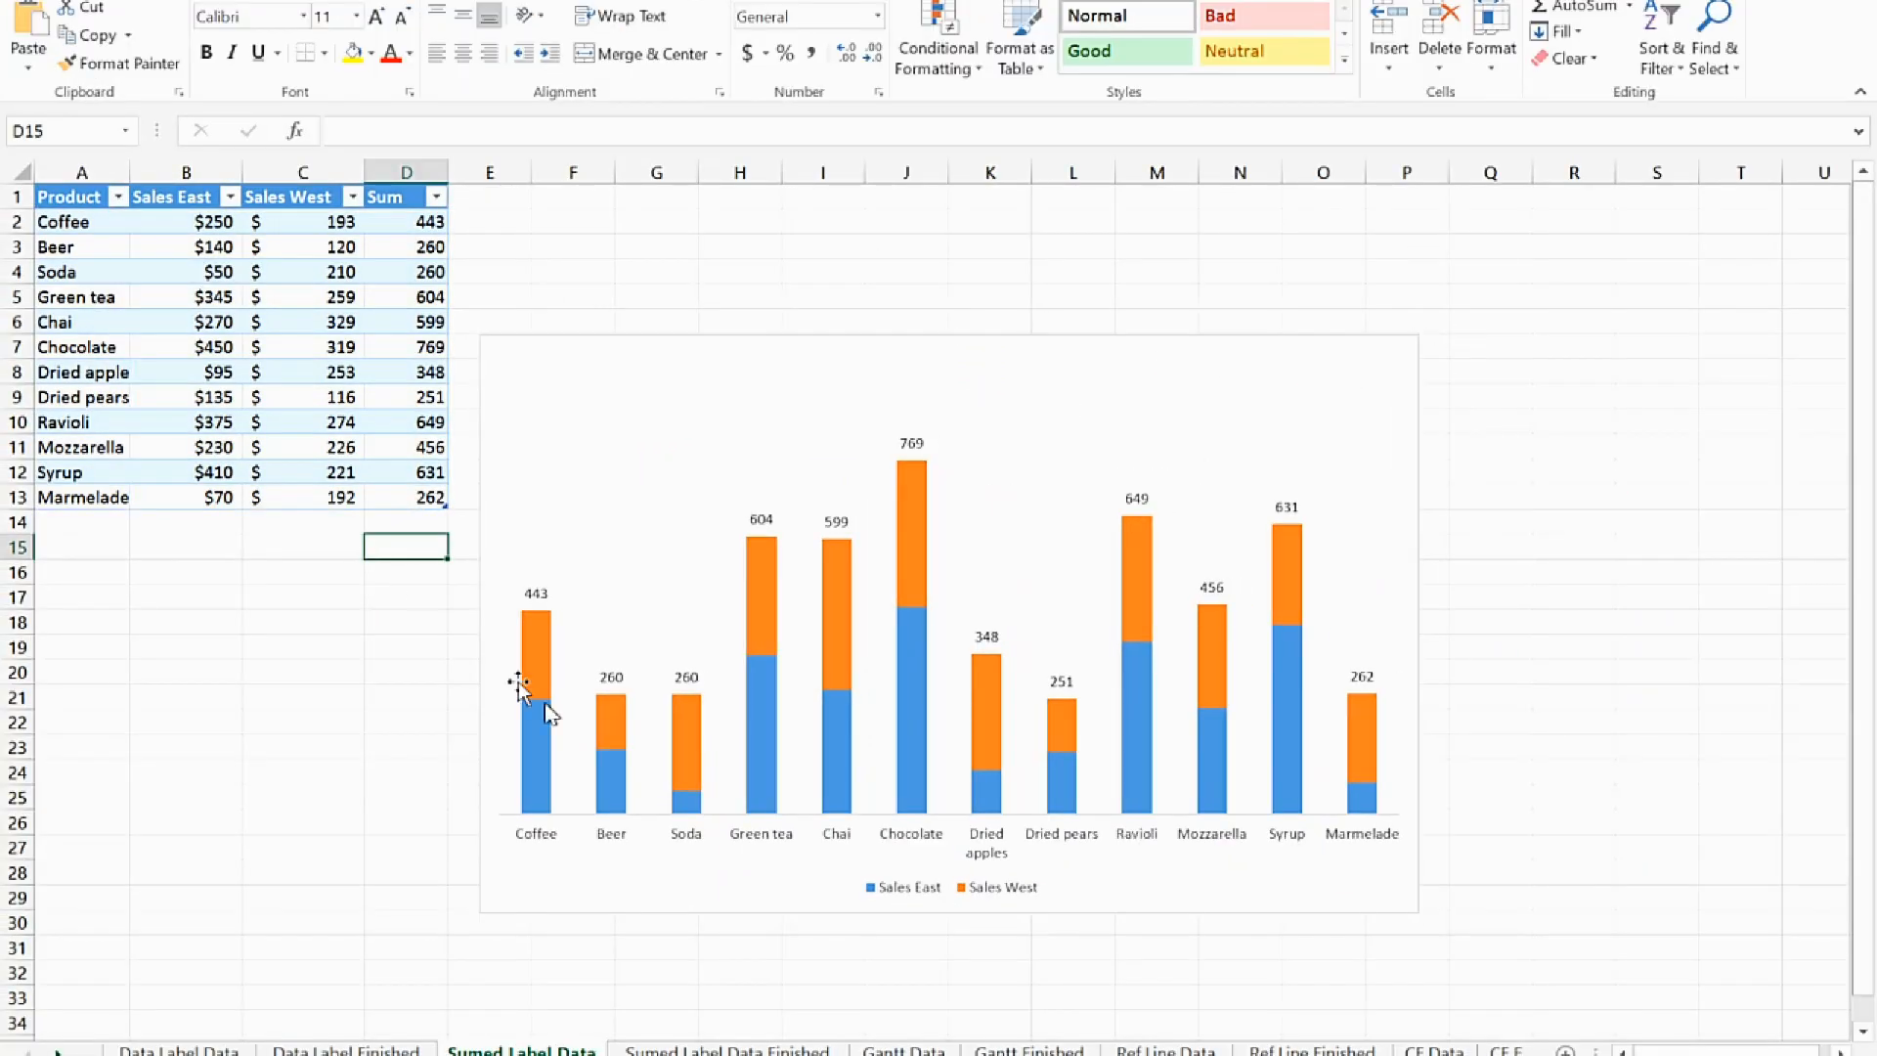
Examine the task data and chart on the Gantt Finished sheet, and return to the Gantt Data sheet
click(903, 1050)
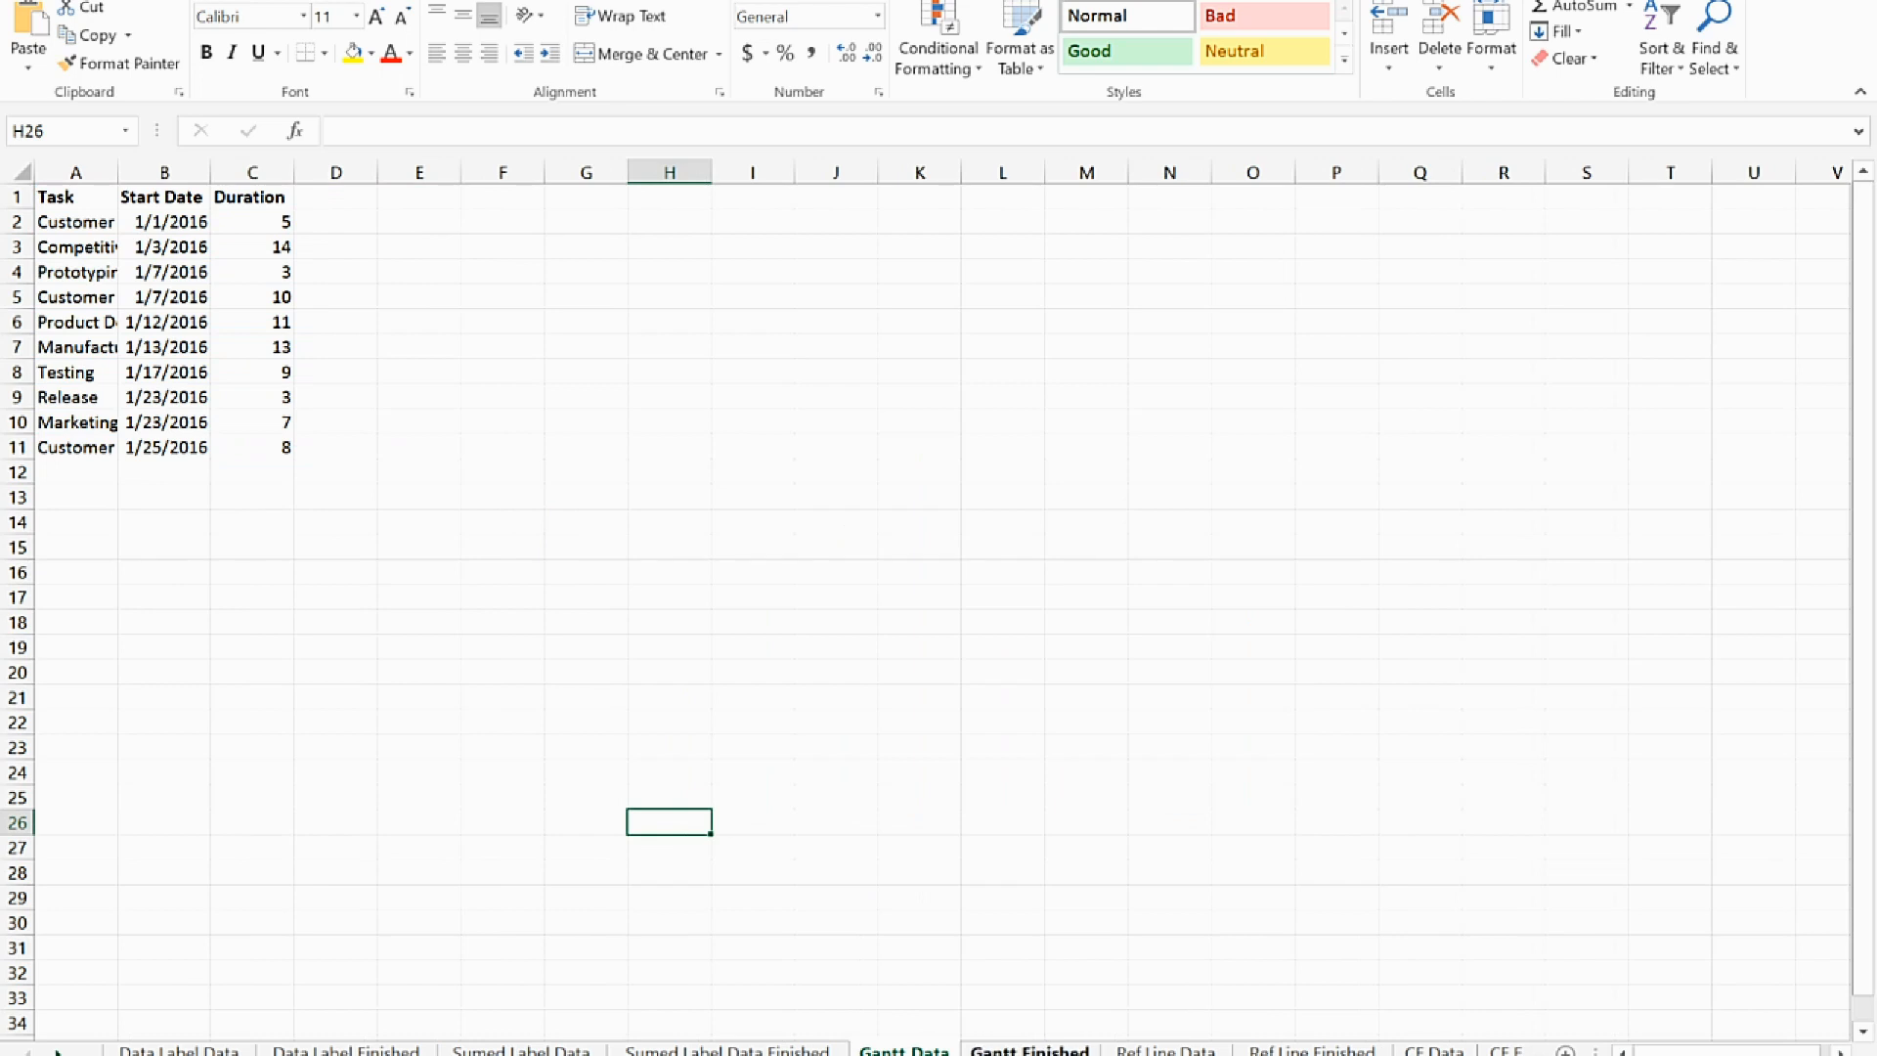
click(1029, 1051)
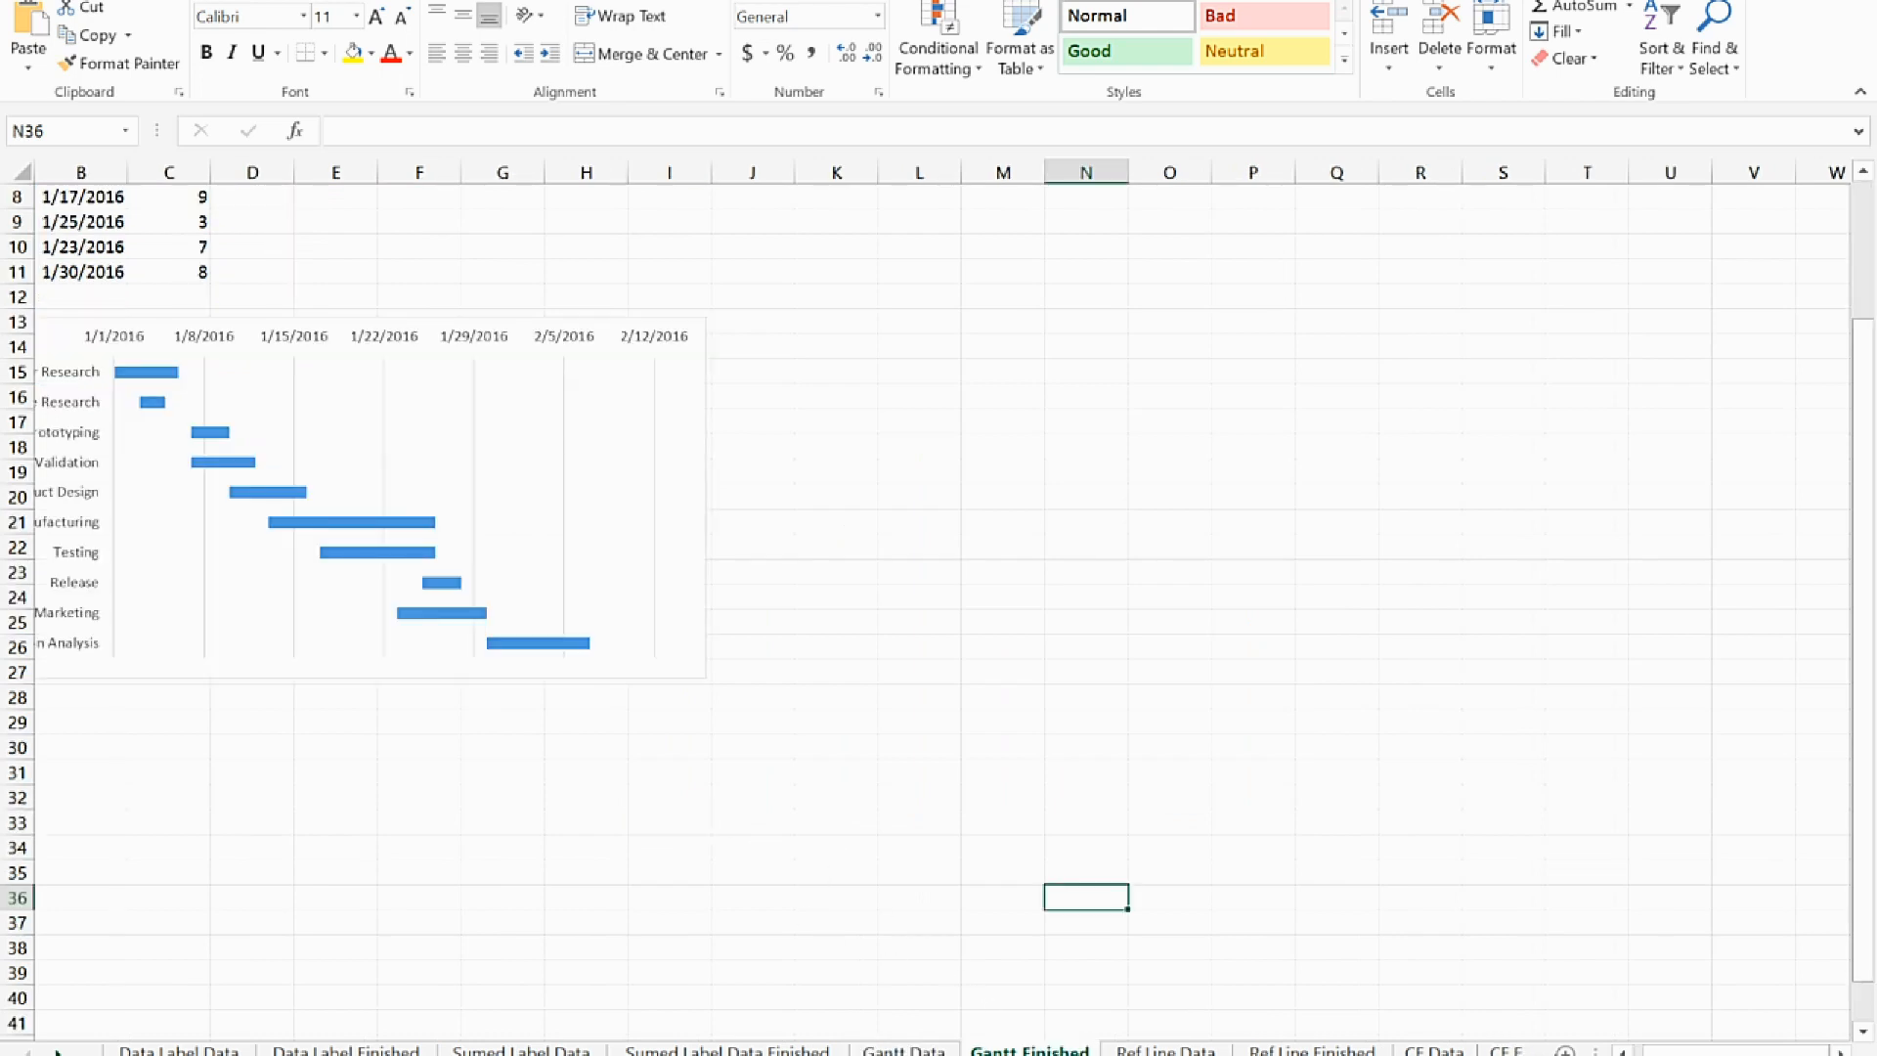
scroll(1131, 718, left, 1)
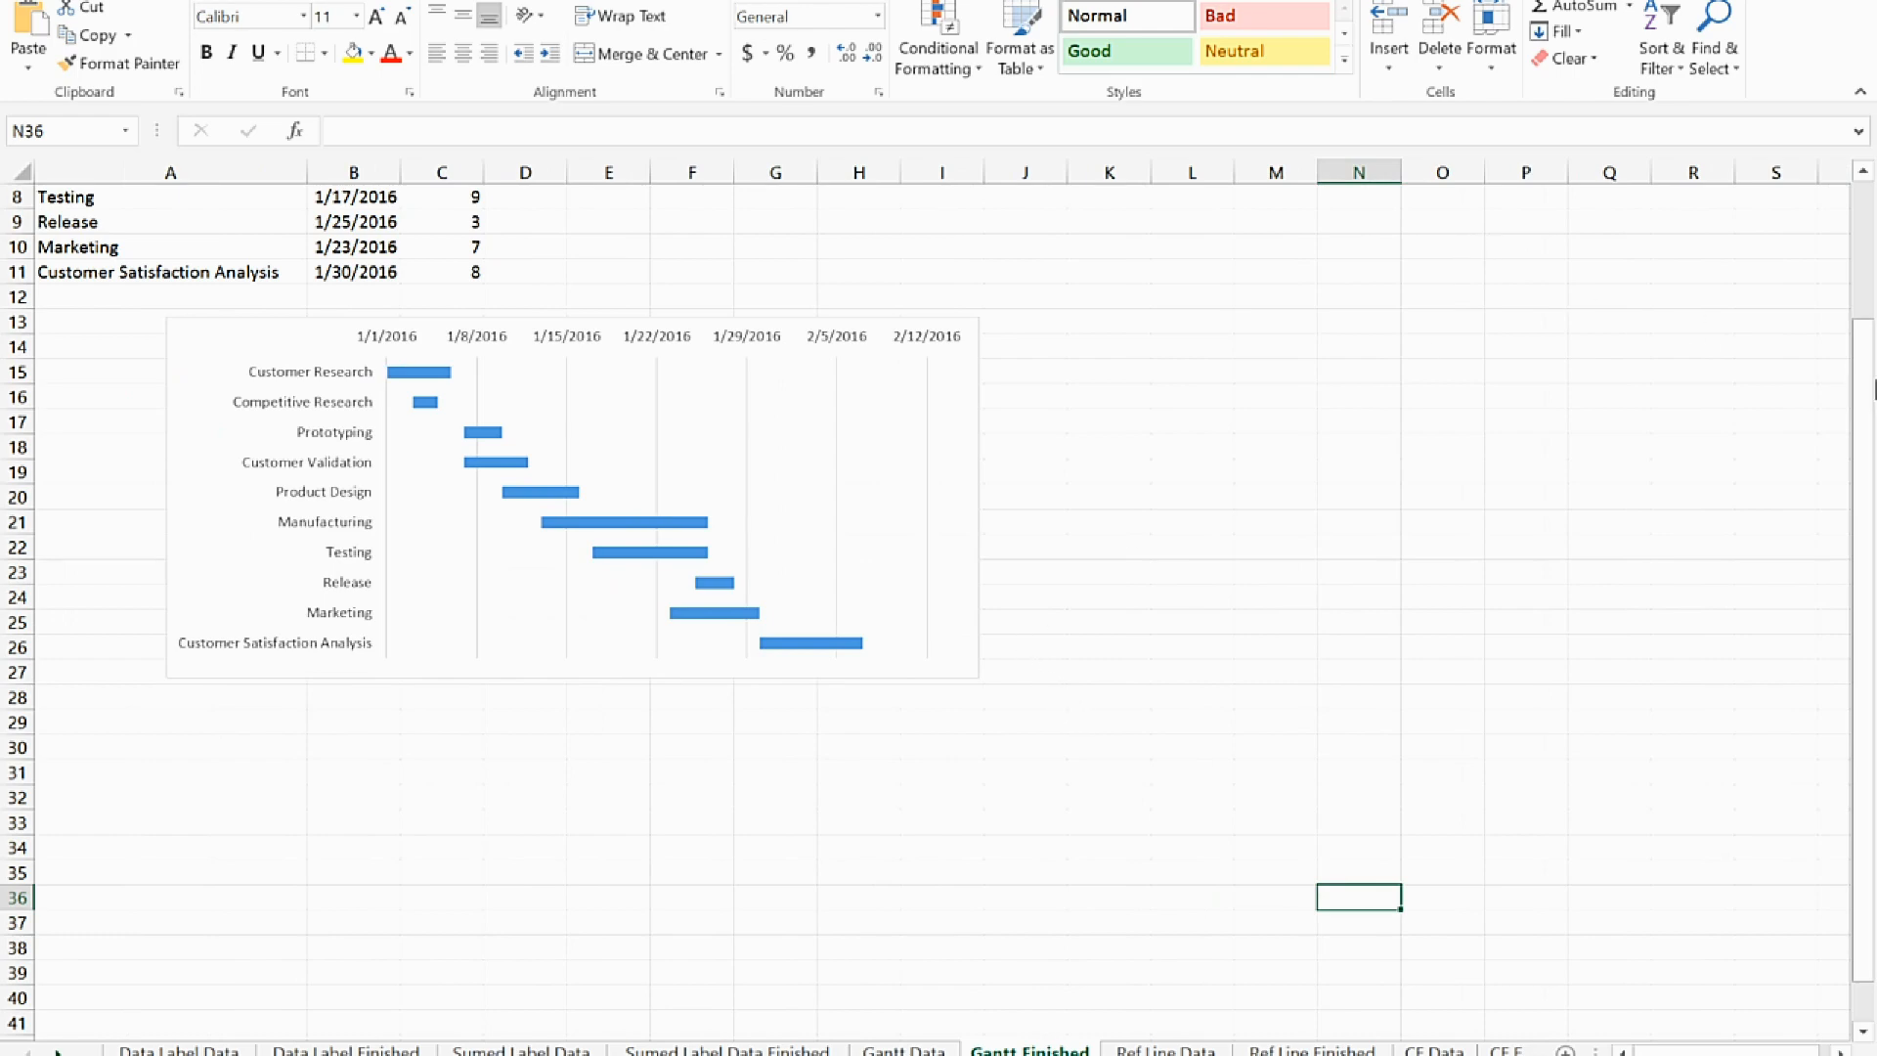
drag(1865, 401, 1864, 245)
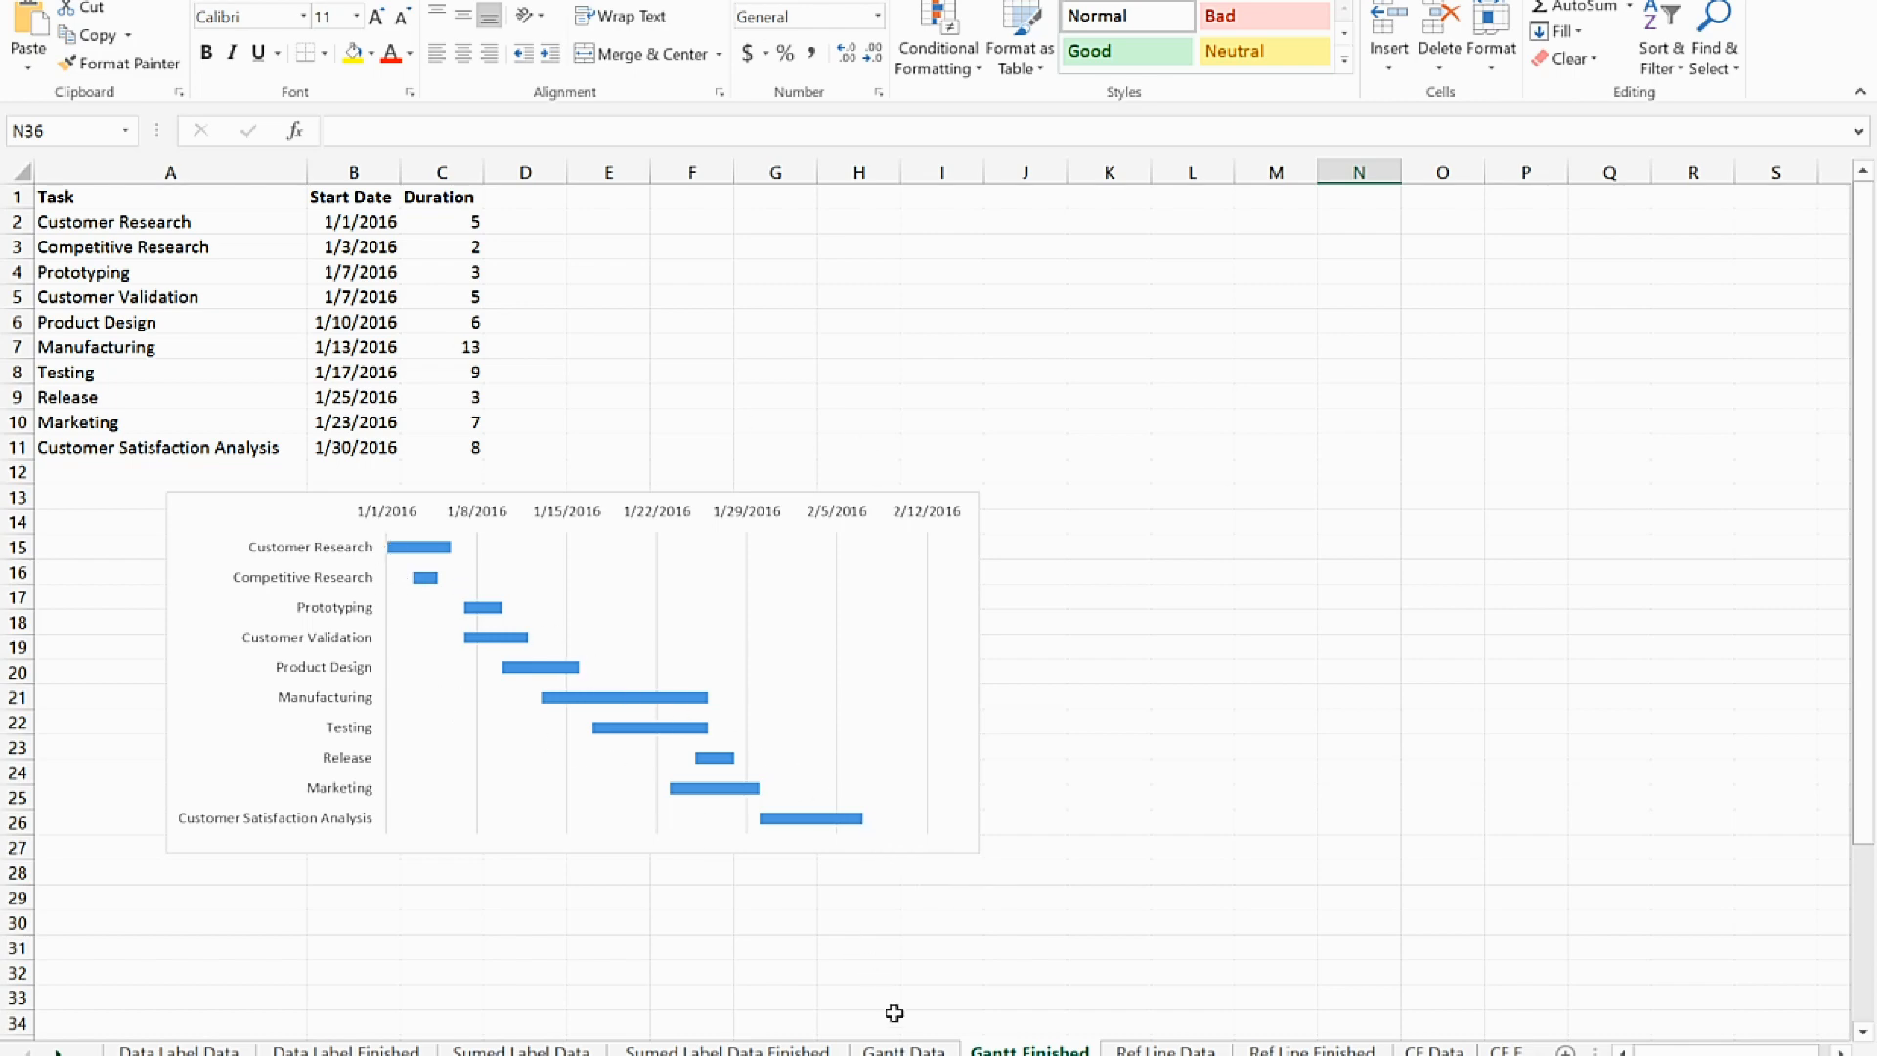
click(903, 1050)
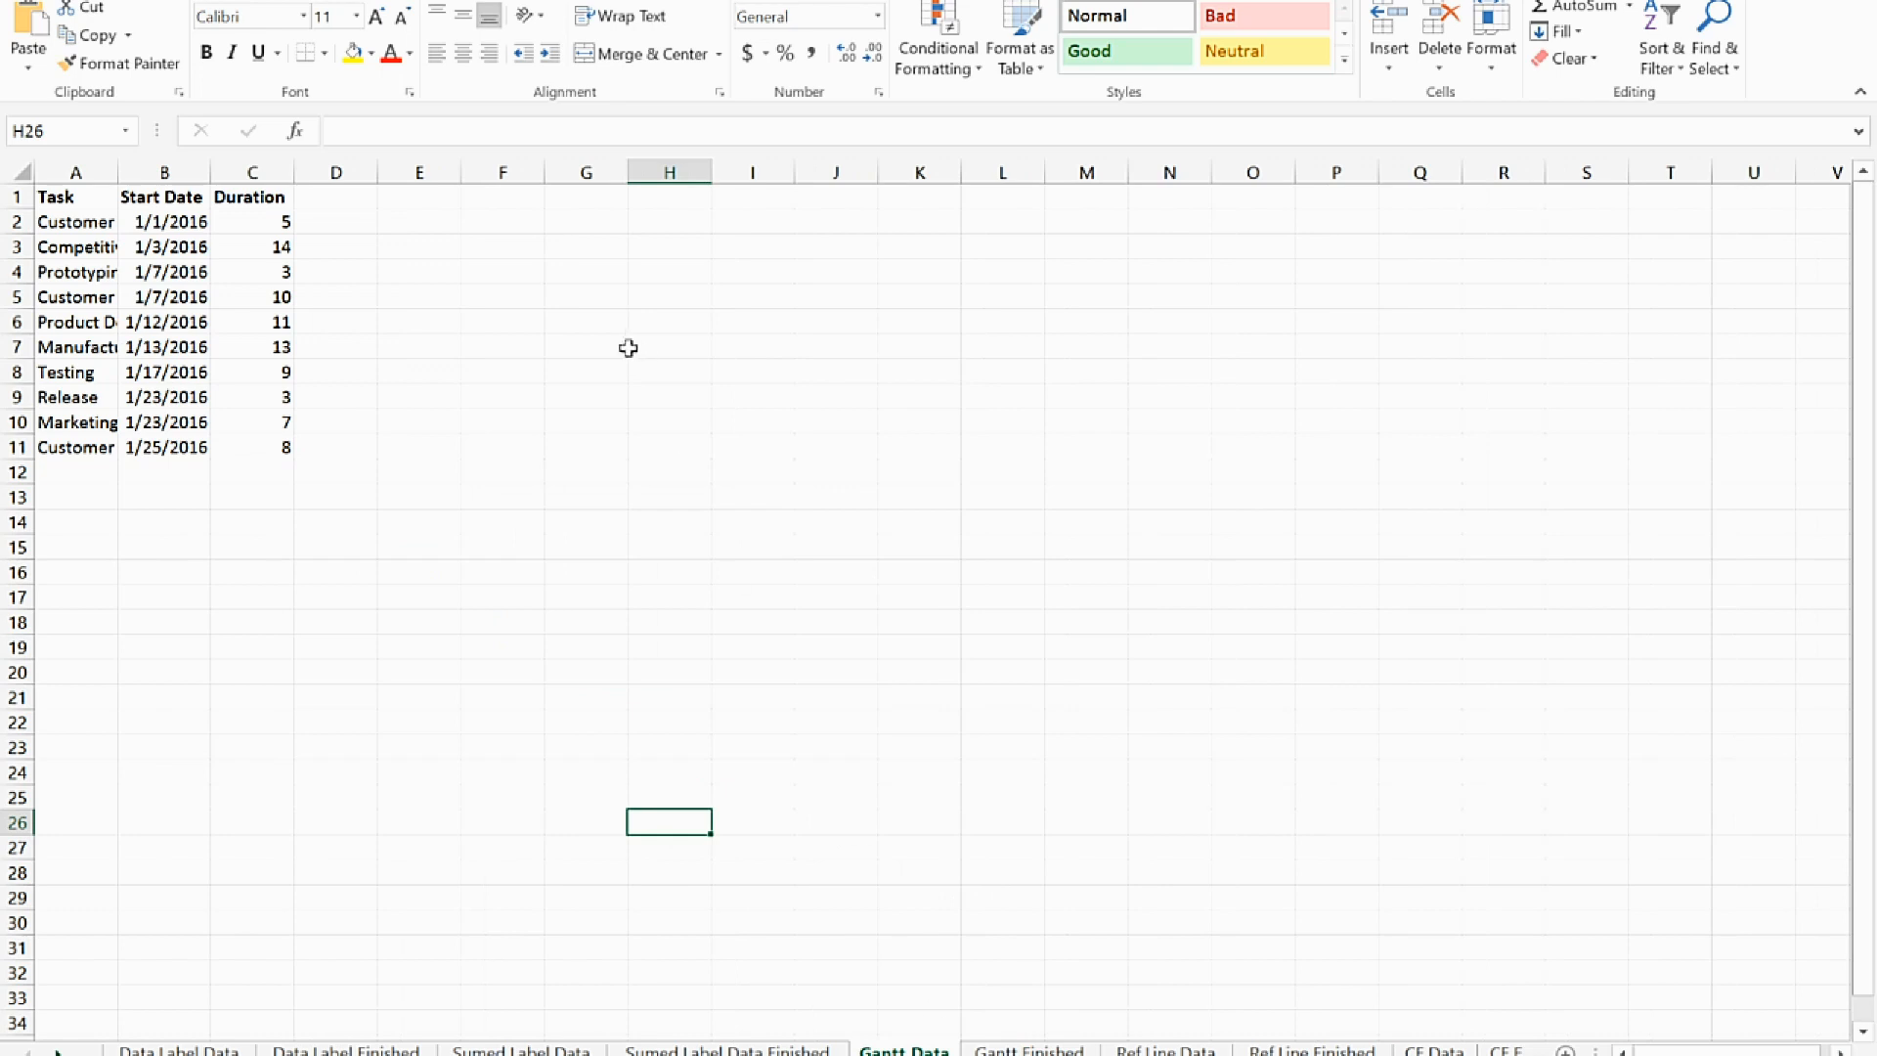
Try to create a 2-D stacked bar chart directly from the task table in A1:C11
click(437, 533)
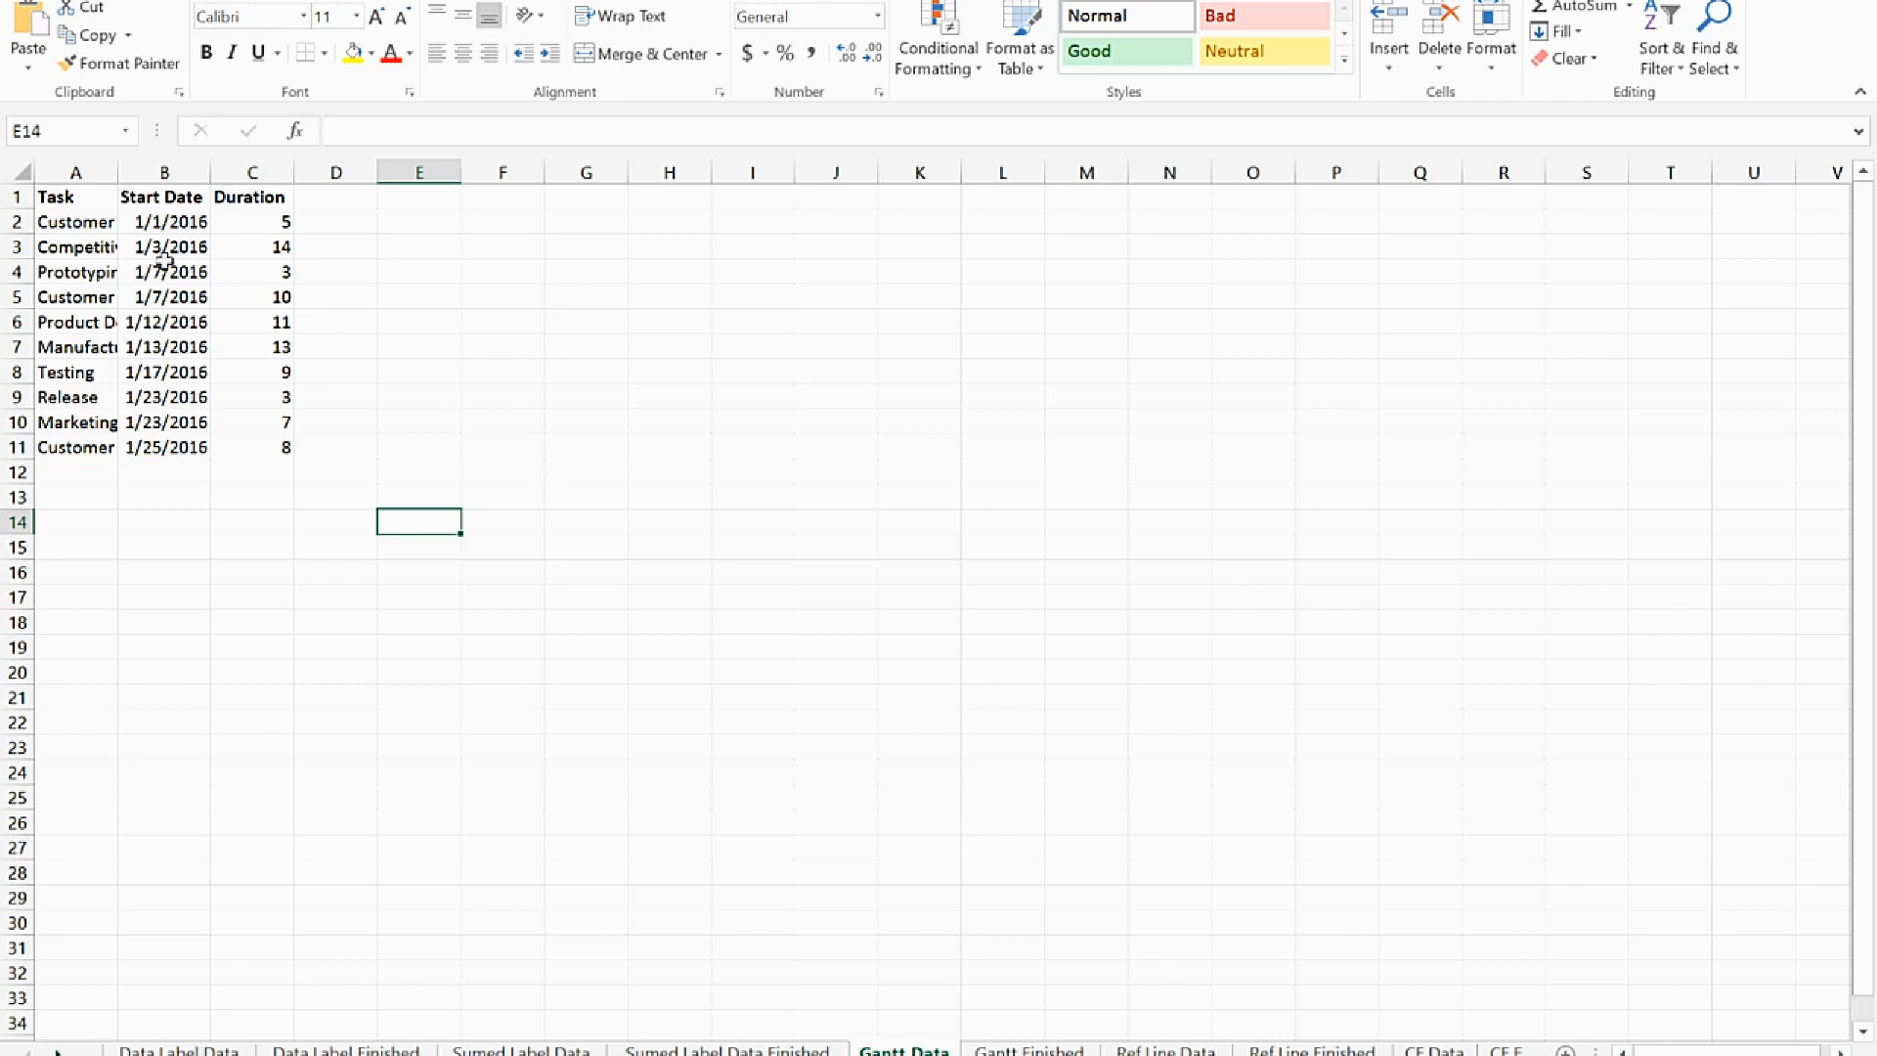
drag(64, 203, 284, 446)
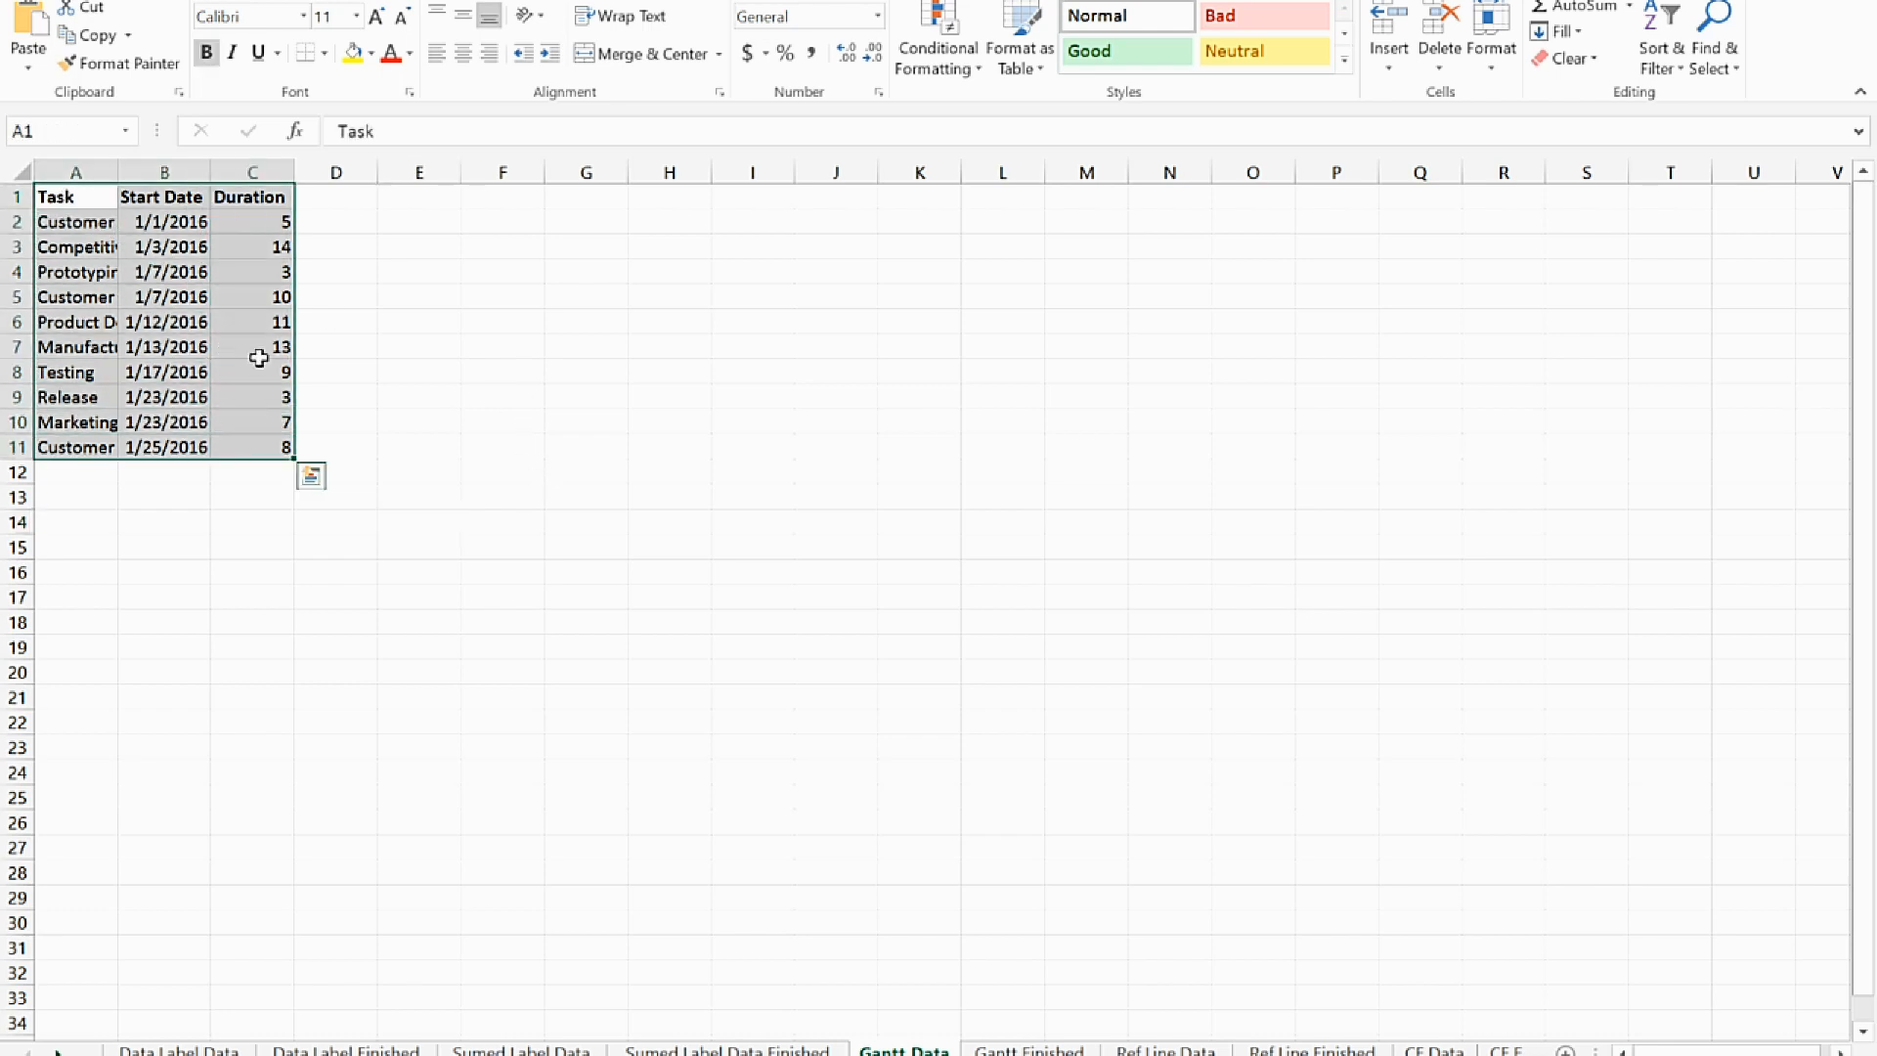
click(168, 0)
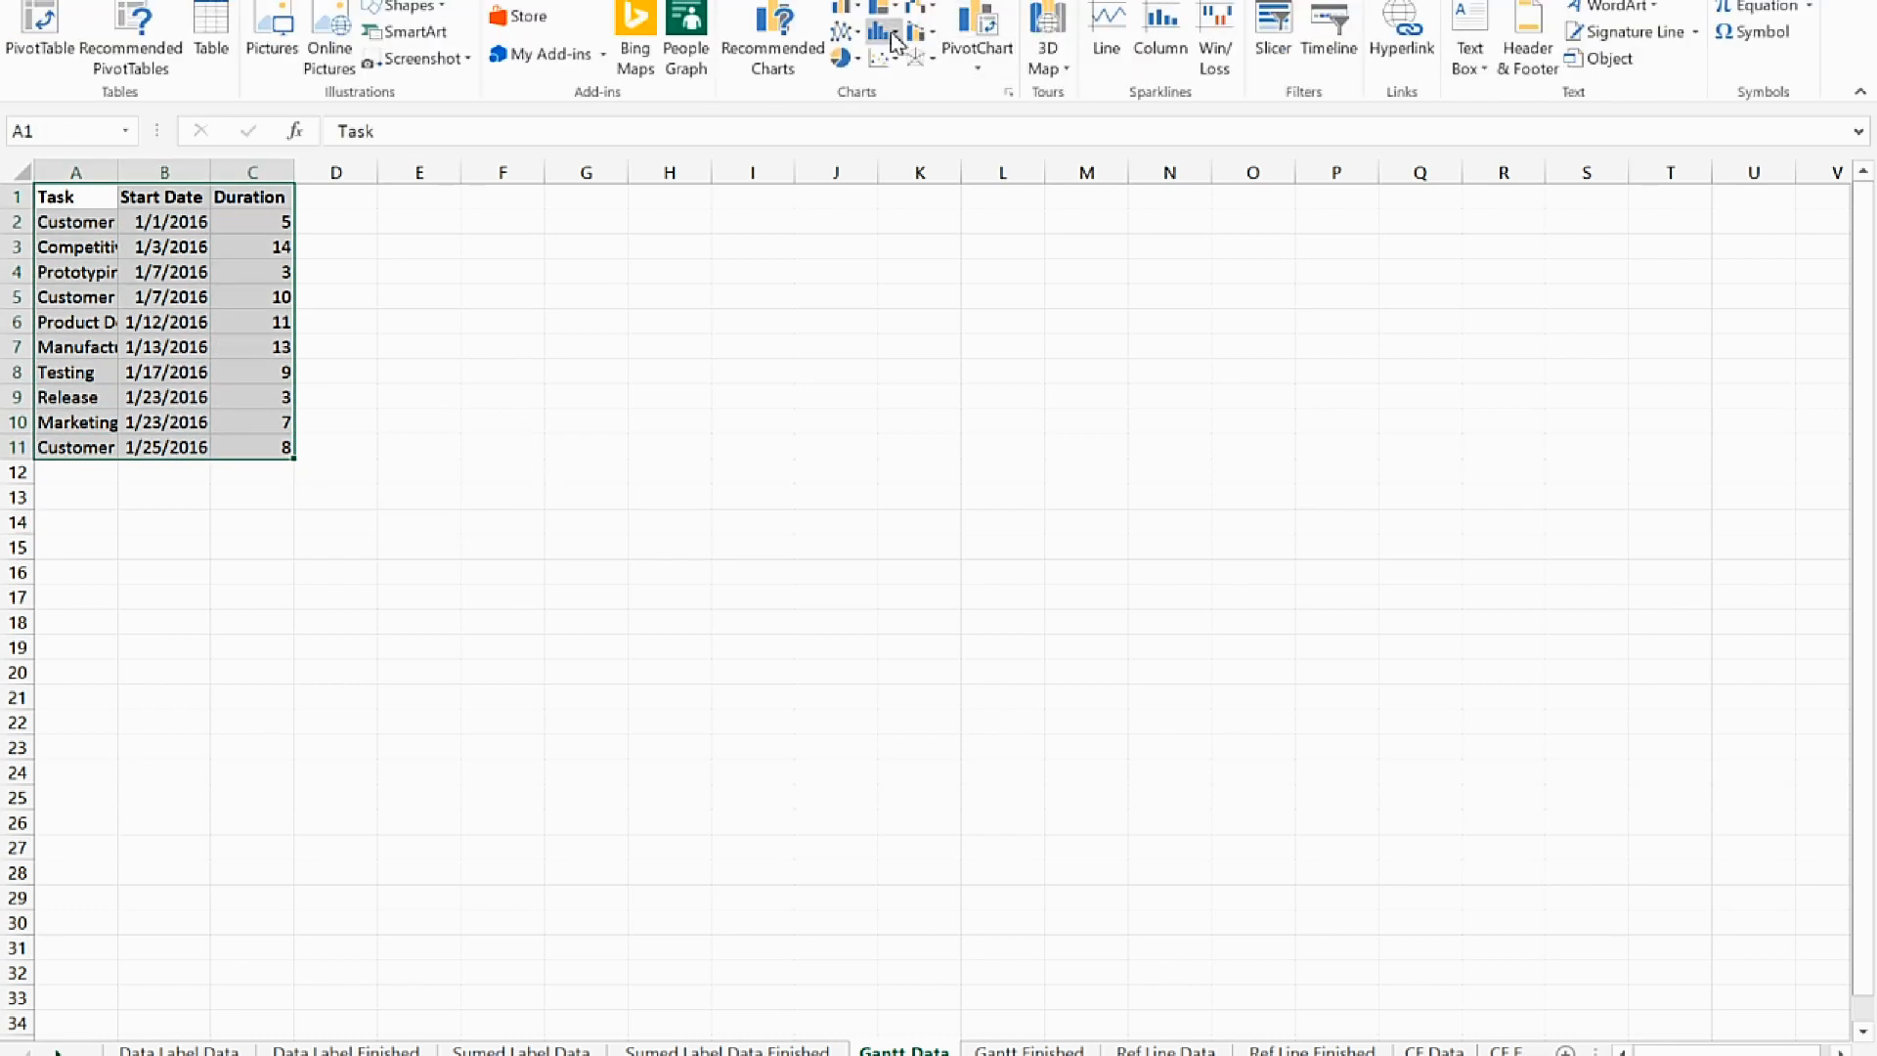
click(843, 5)
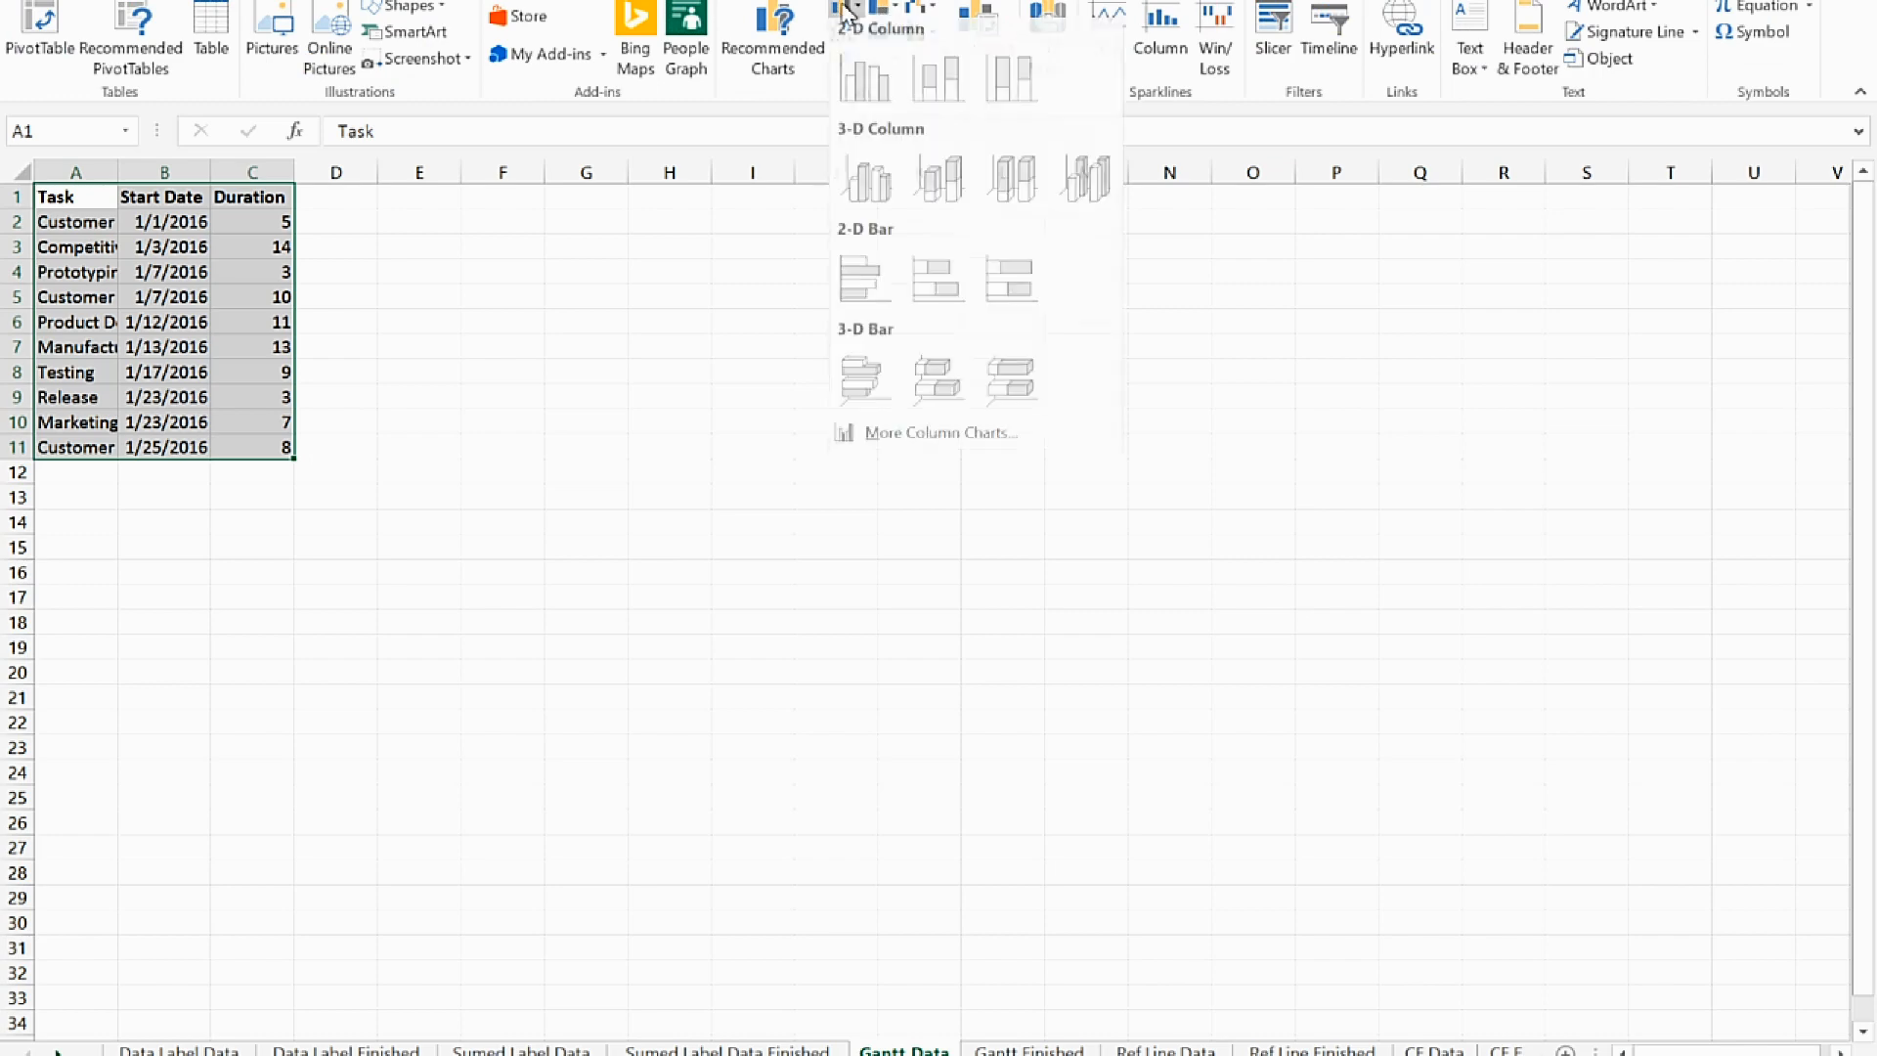
click(939, 291)
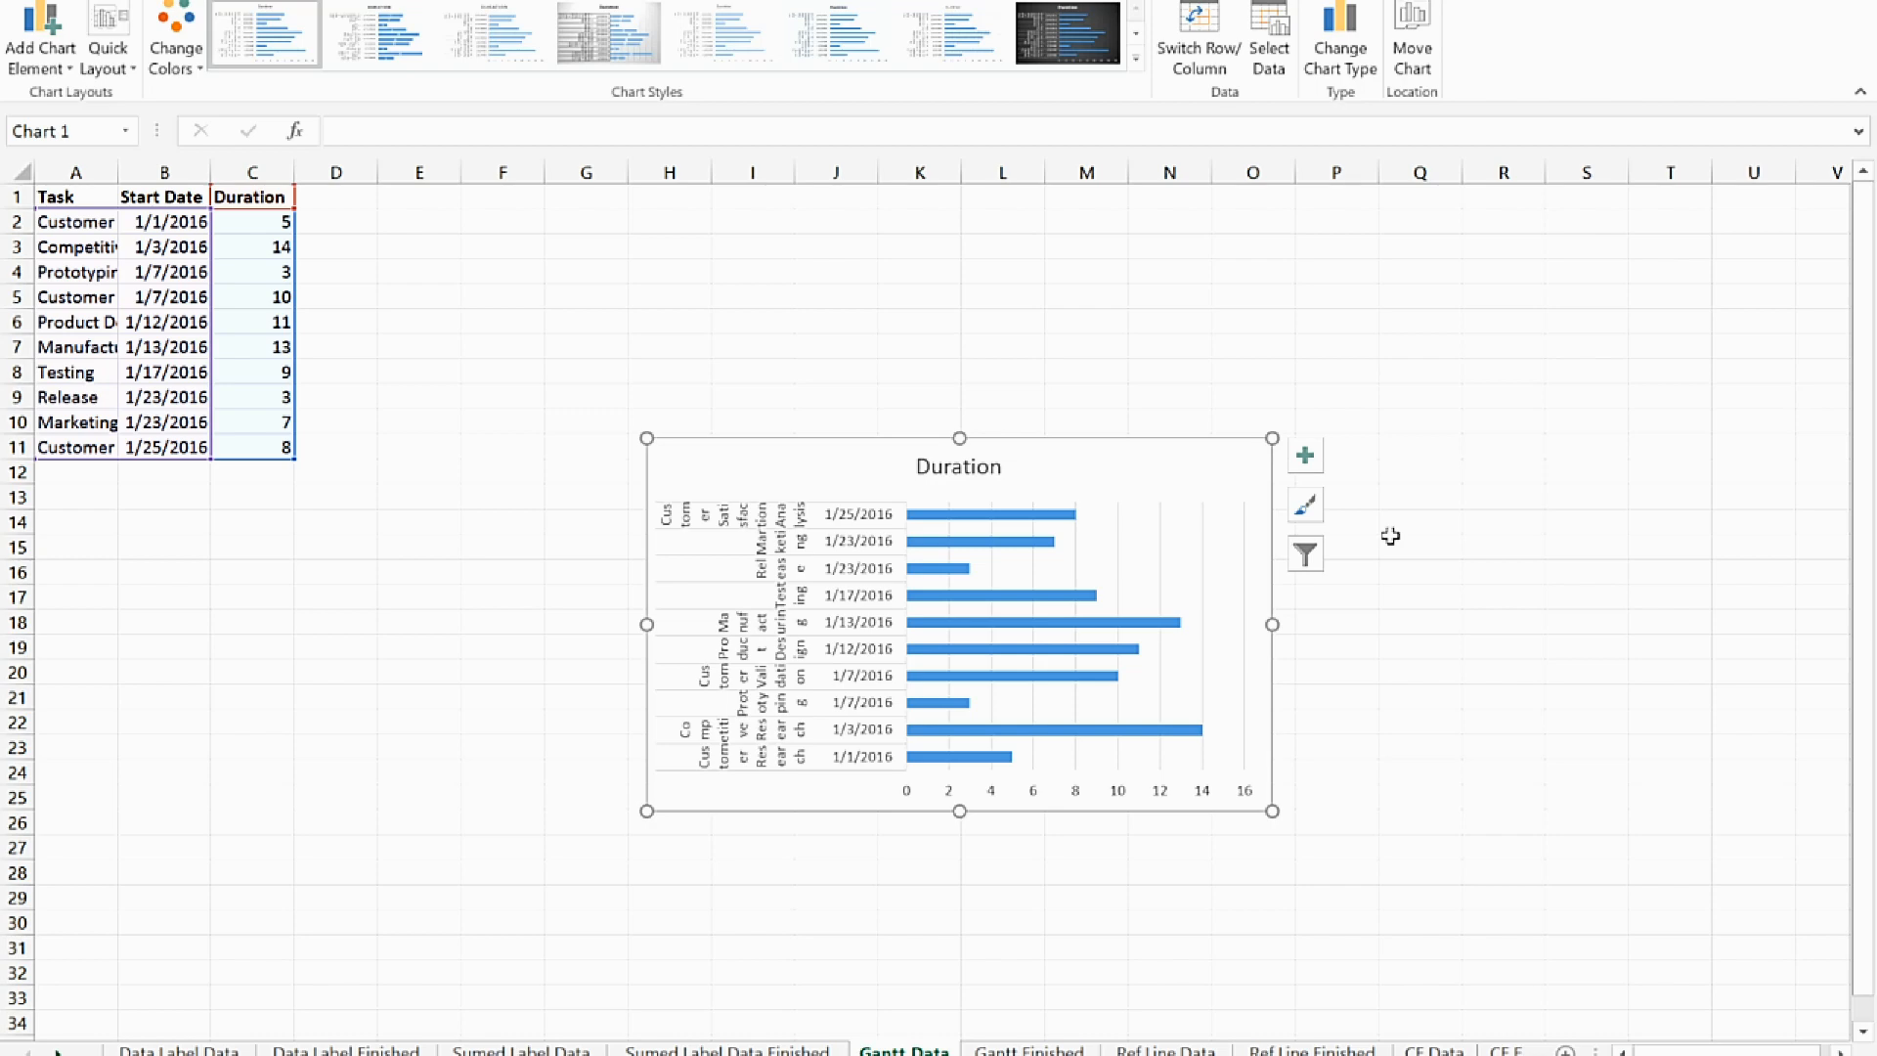
key(Delete)
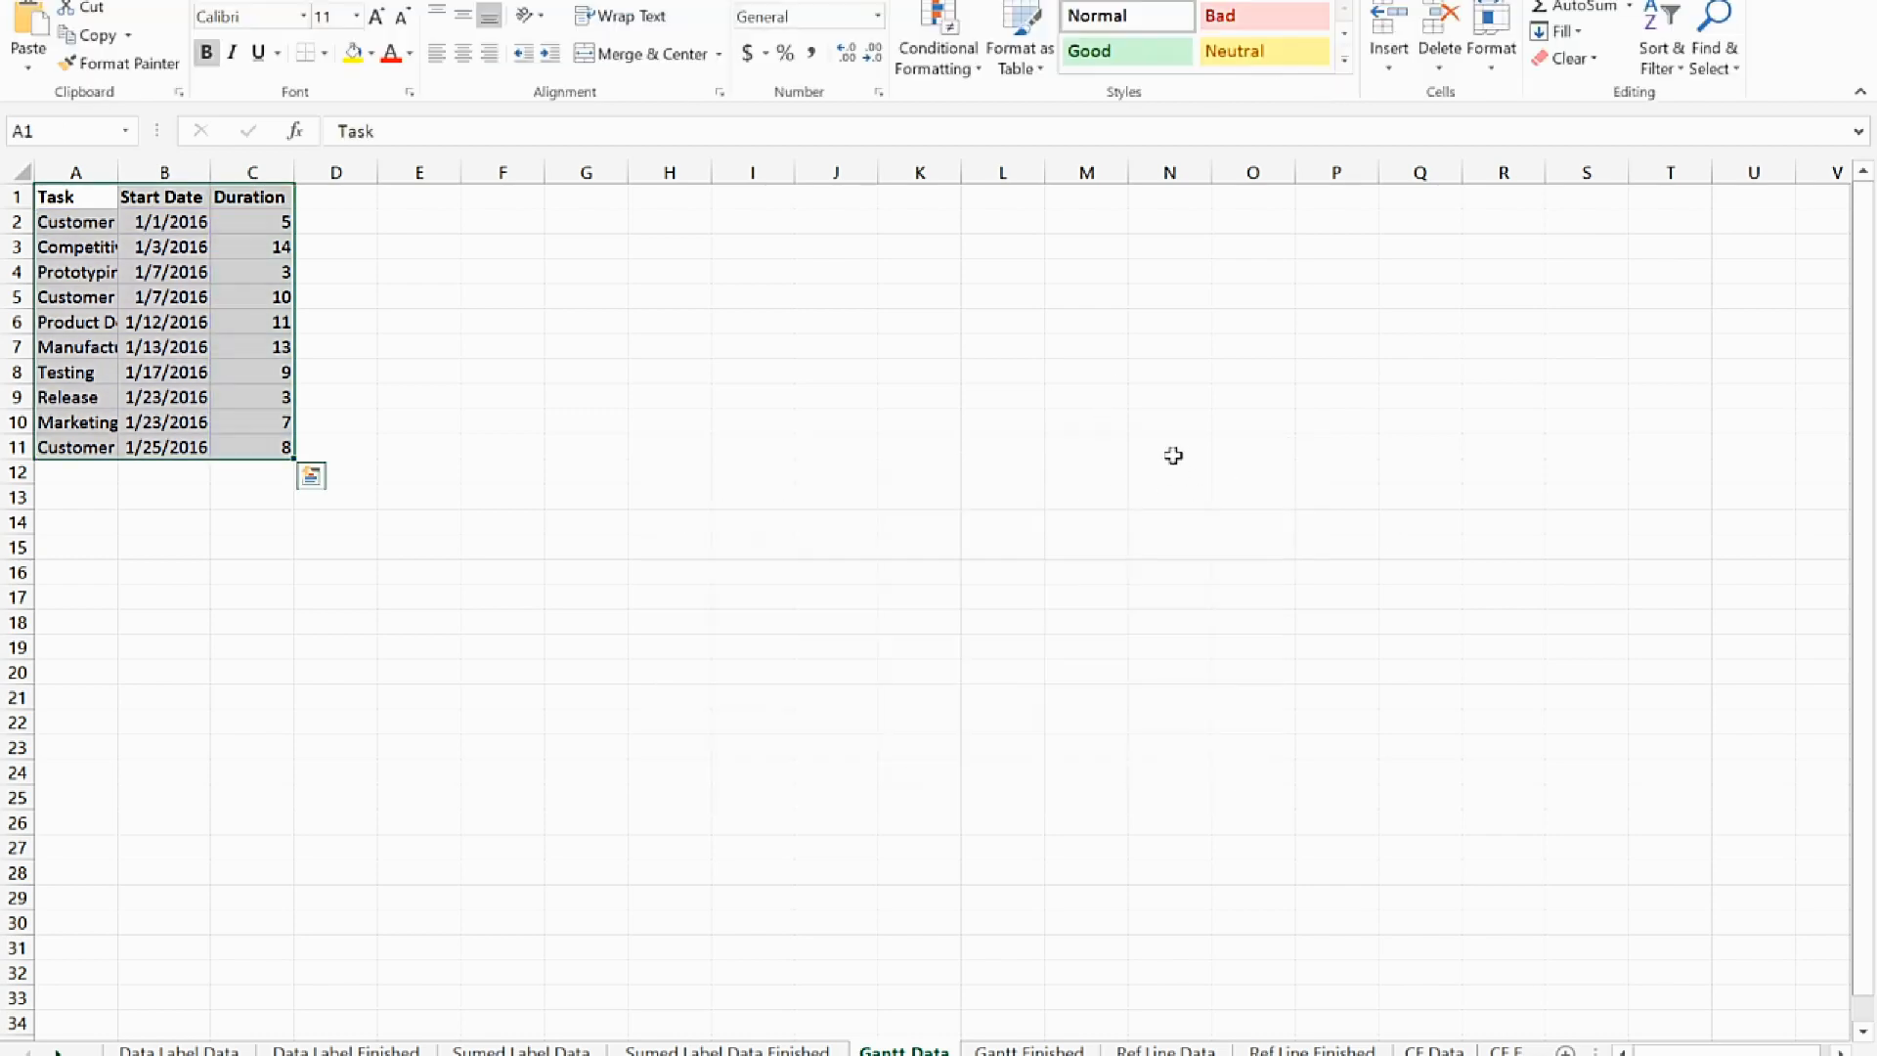
Insert an empty 2-D stacked bar chart on the Gantt Data sheet and enlarge it toward the task table
click(483, 452)
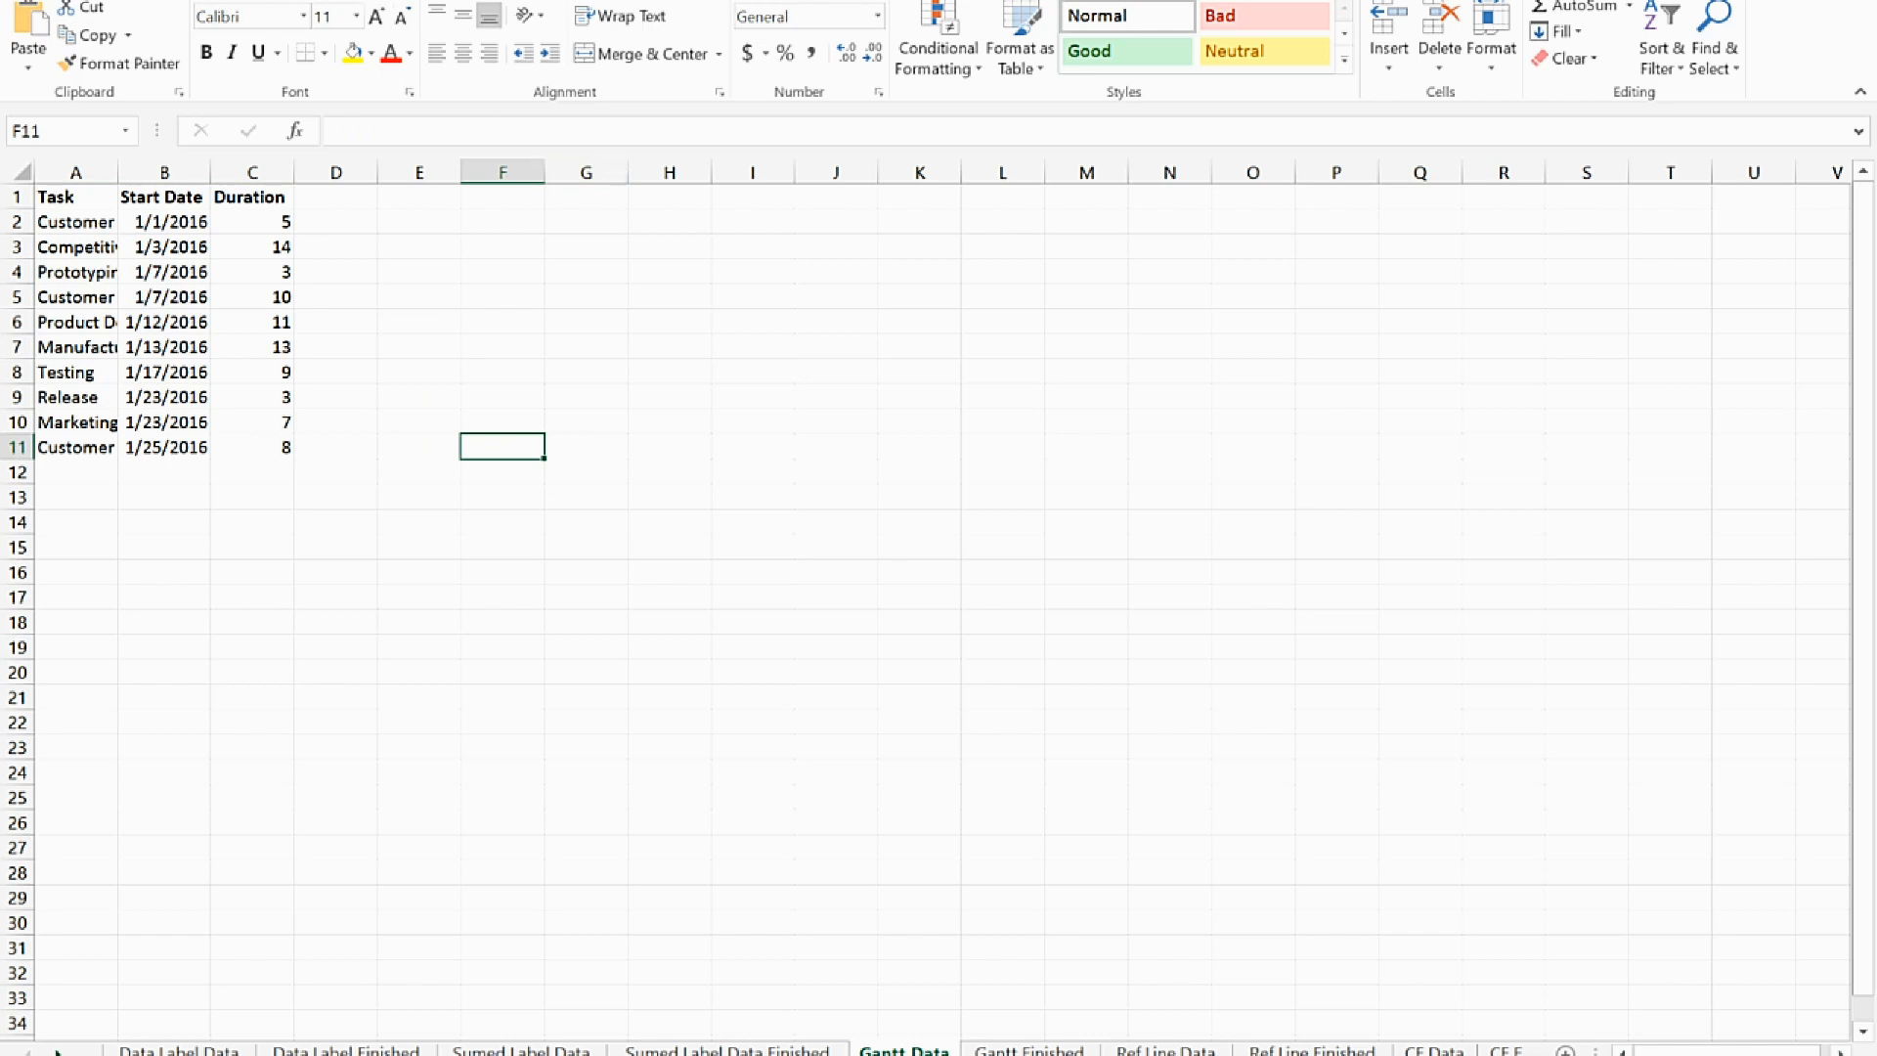
click(149, 0)
click(844, 7)
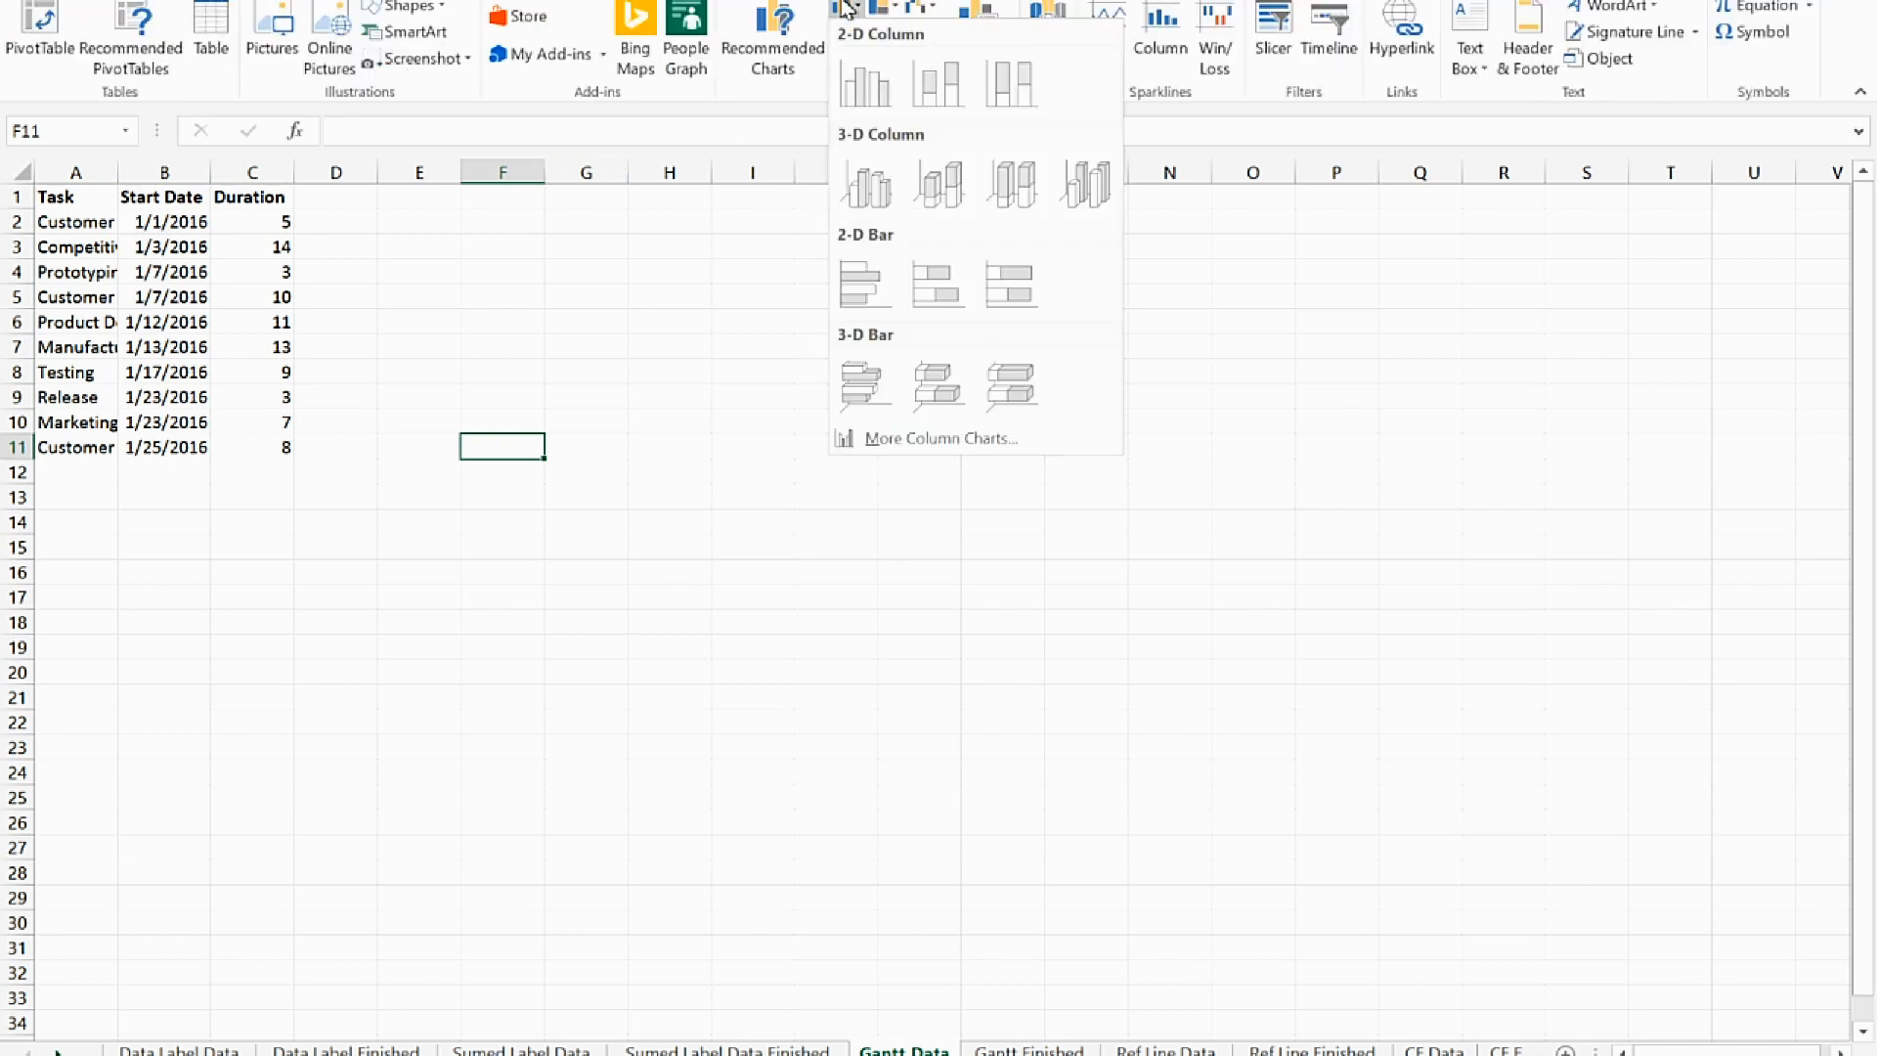
click(941, 291)
drag(640, 625, 459, 625)
drag(865, 436, 853, 343)
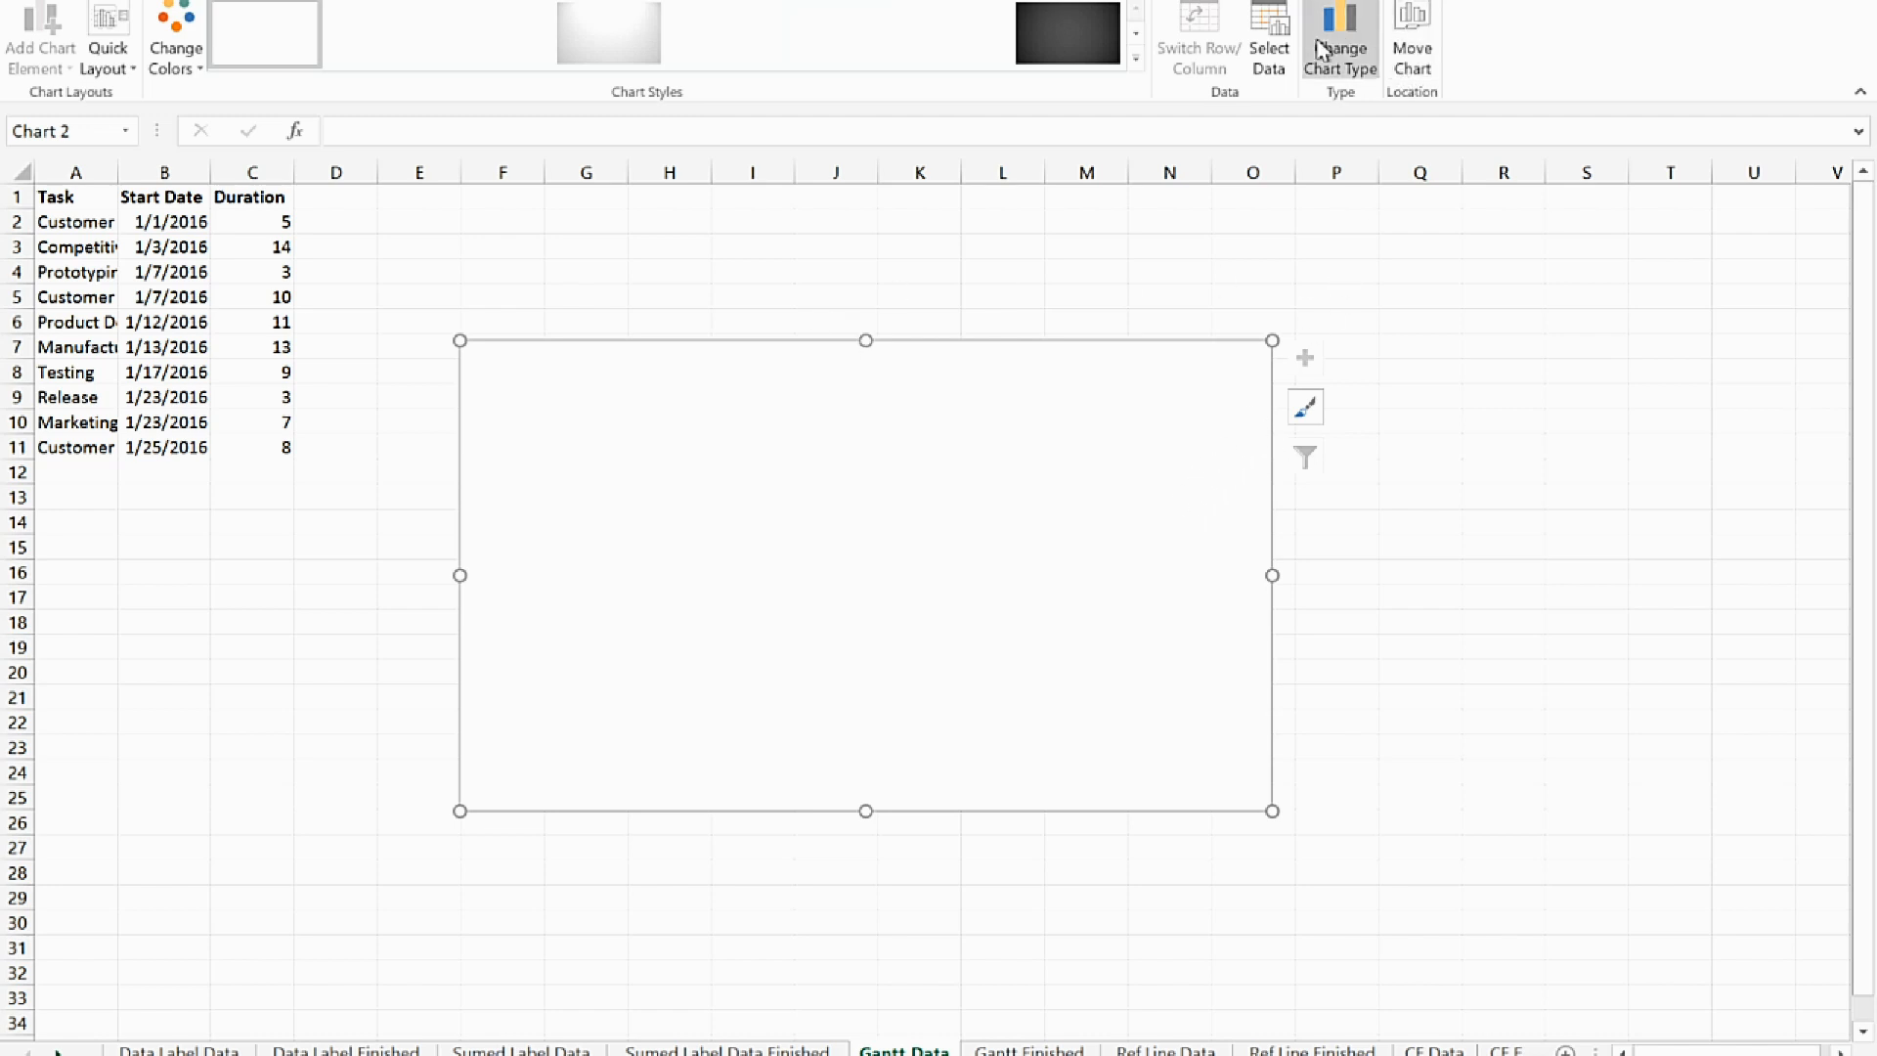
Add a data series to the empty chart with its name from B1 (Start Date) and its values from B2:B11
click(1271, 57)
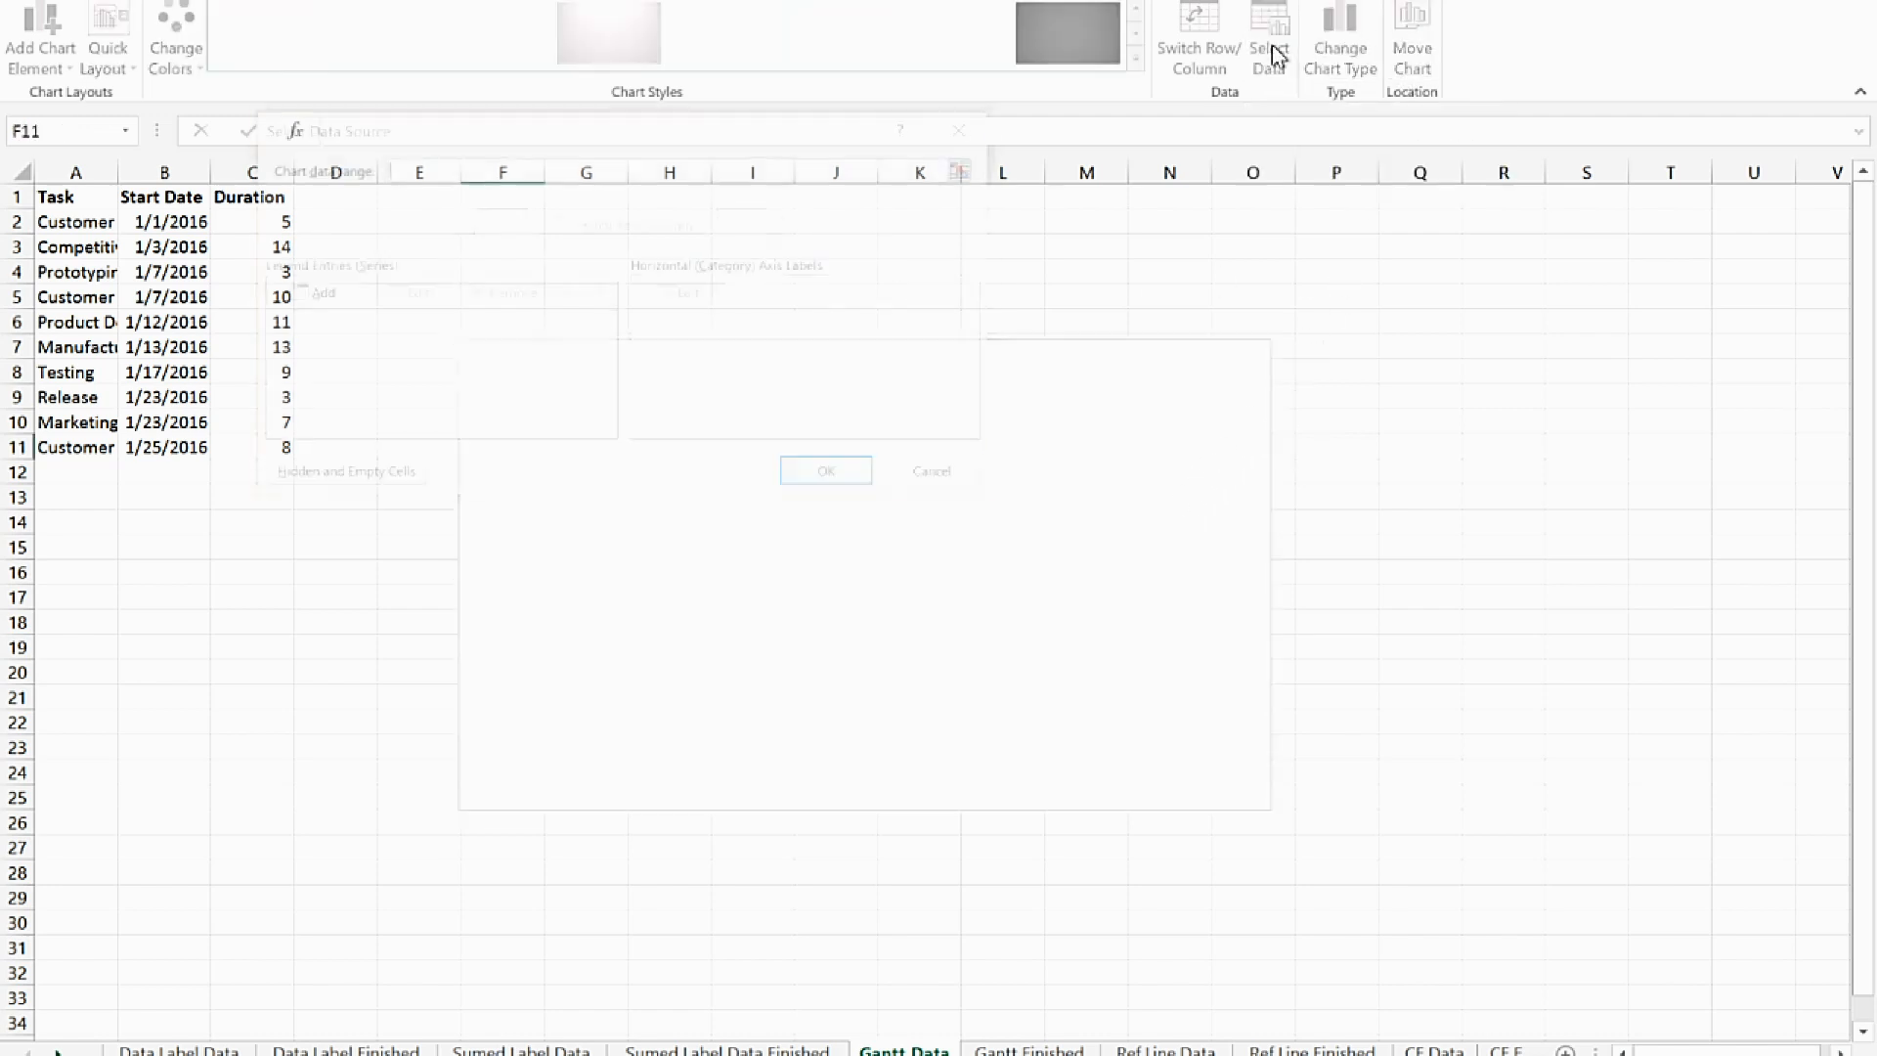
drag(633, 130, 844, 201)
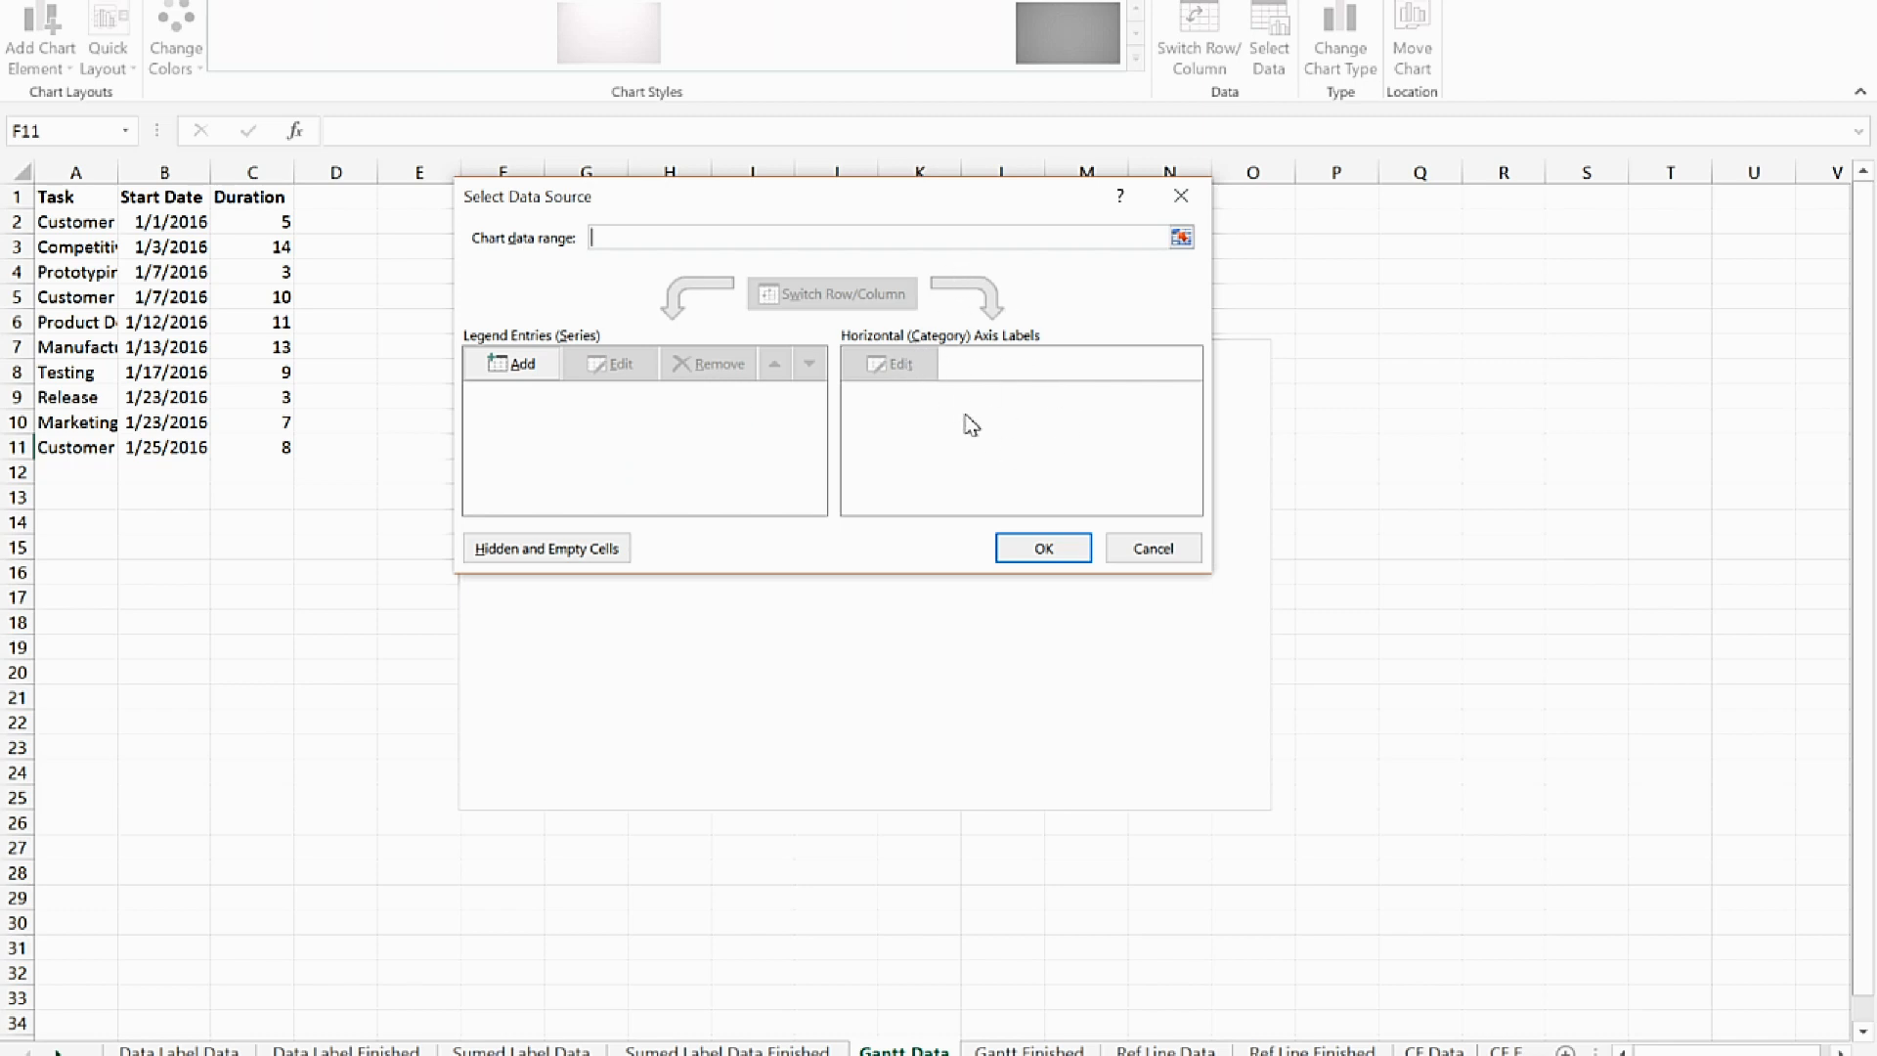
click(523, 366)
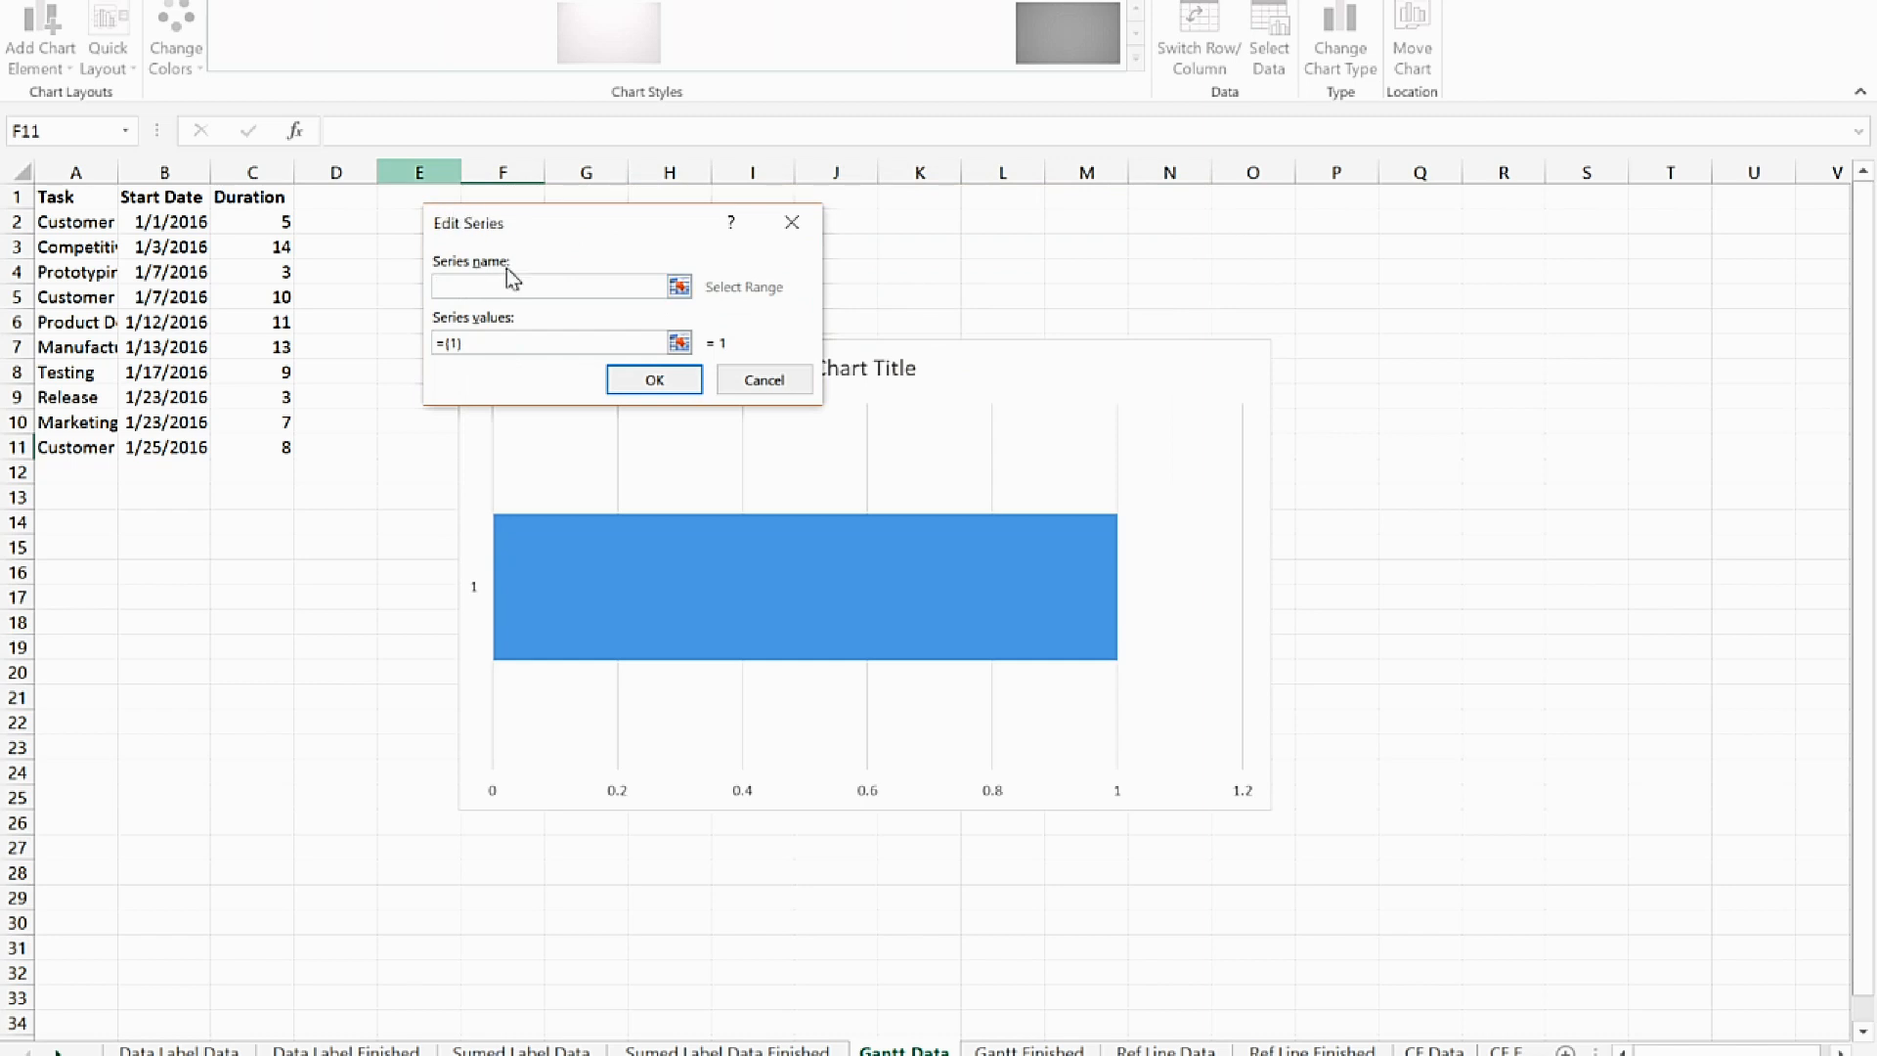
click(149, 196)
click(438, 343)
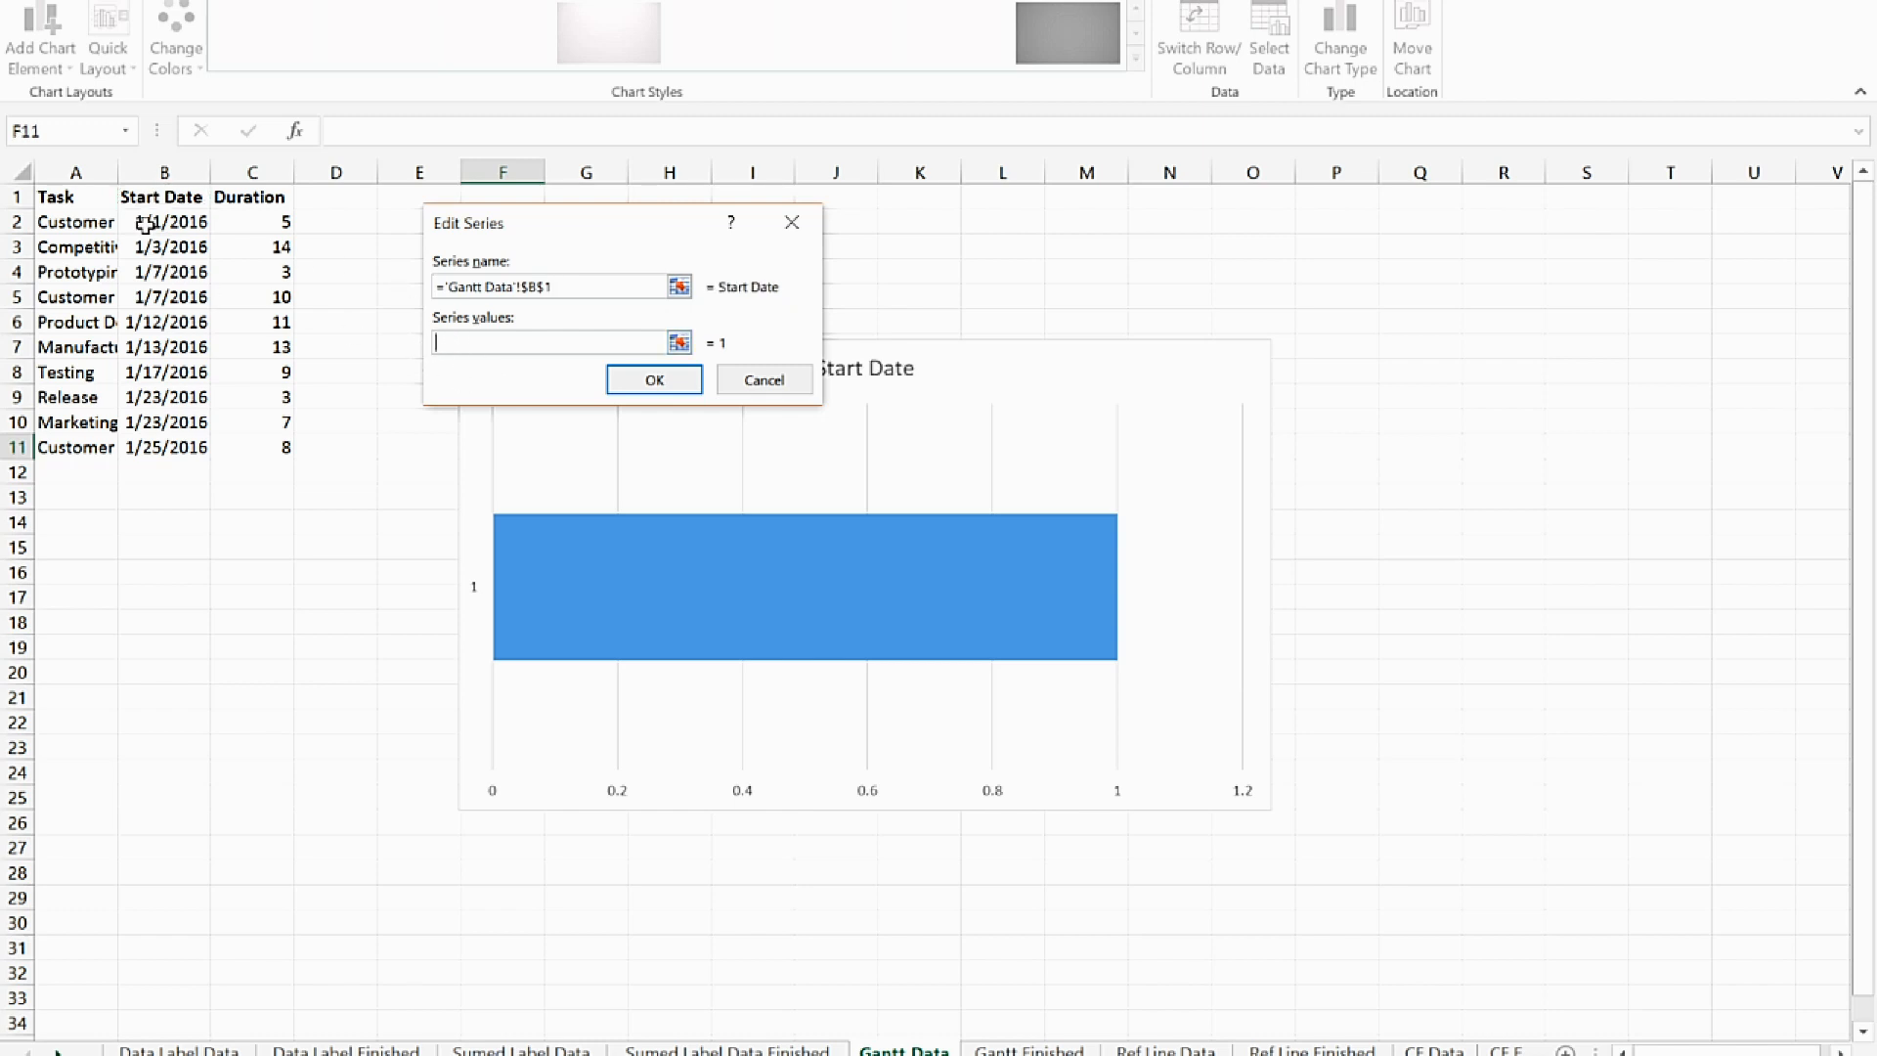
drag(145, 224, 147, 448)
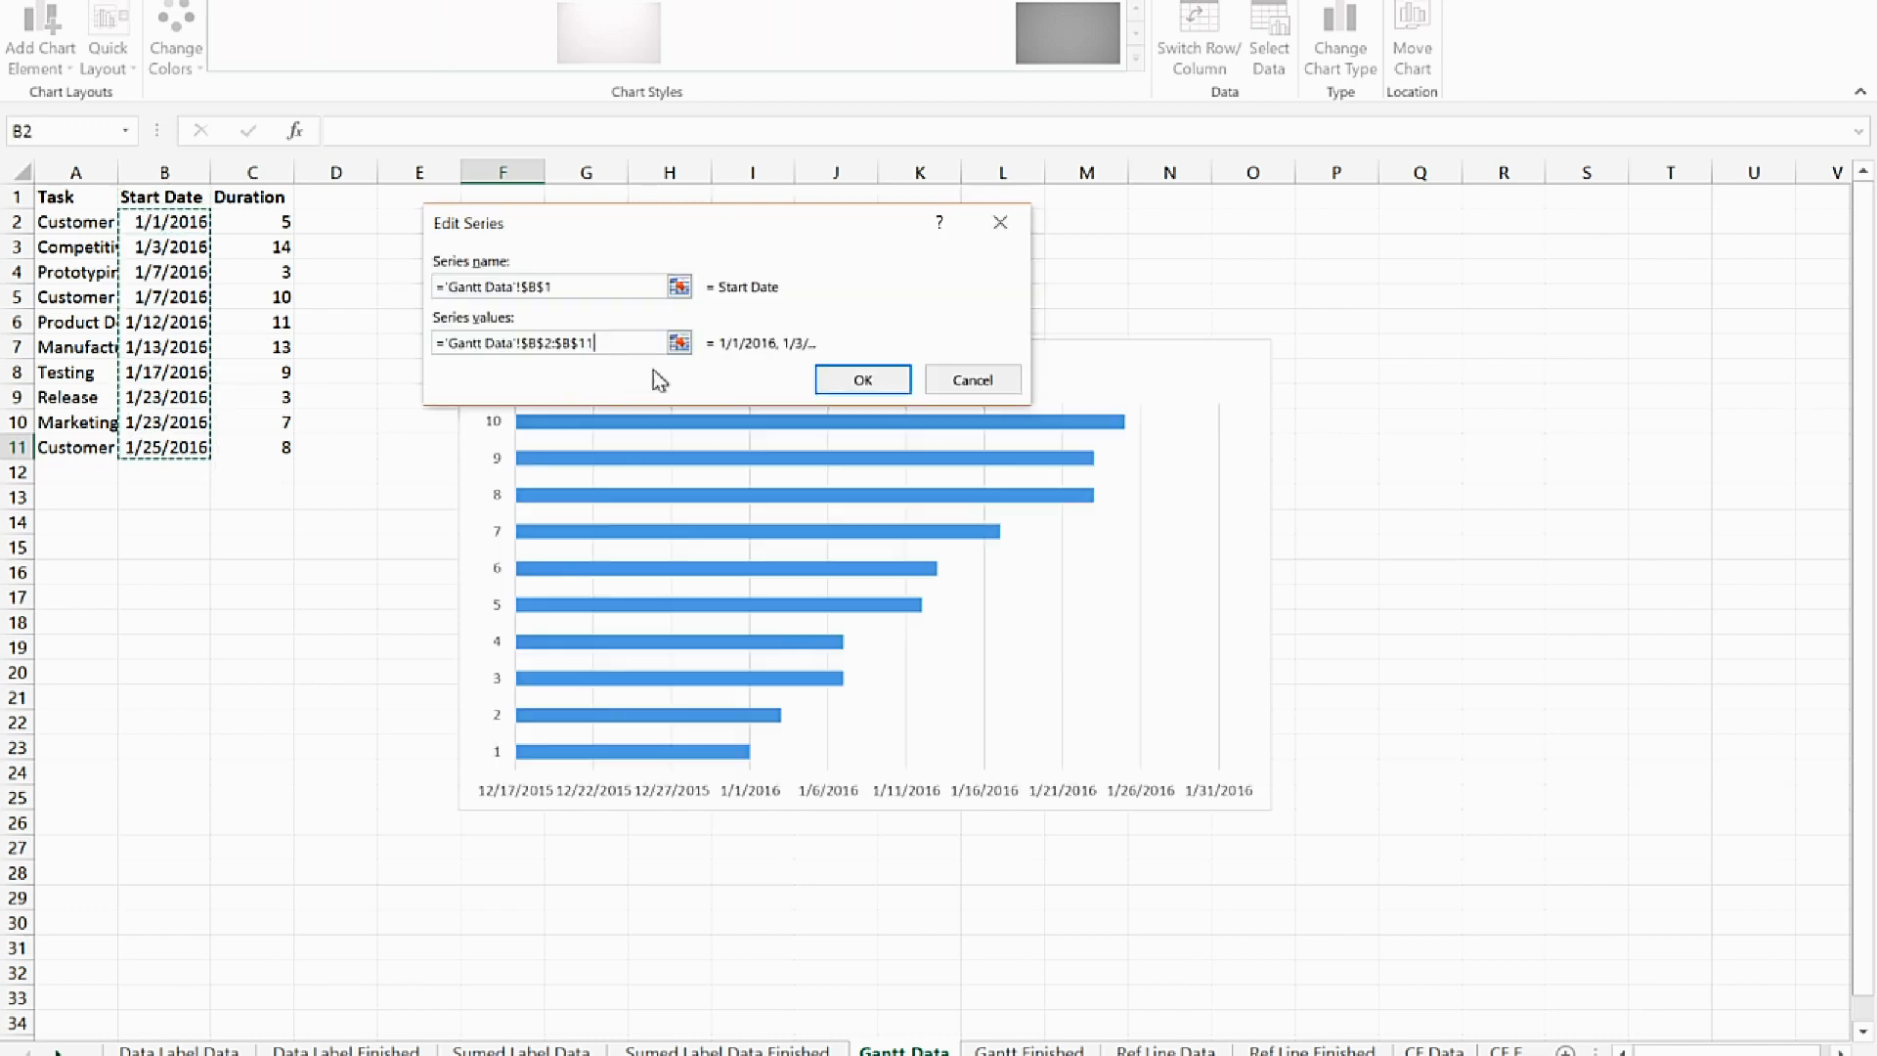
click(860, 383)
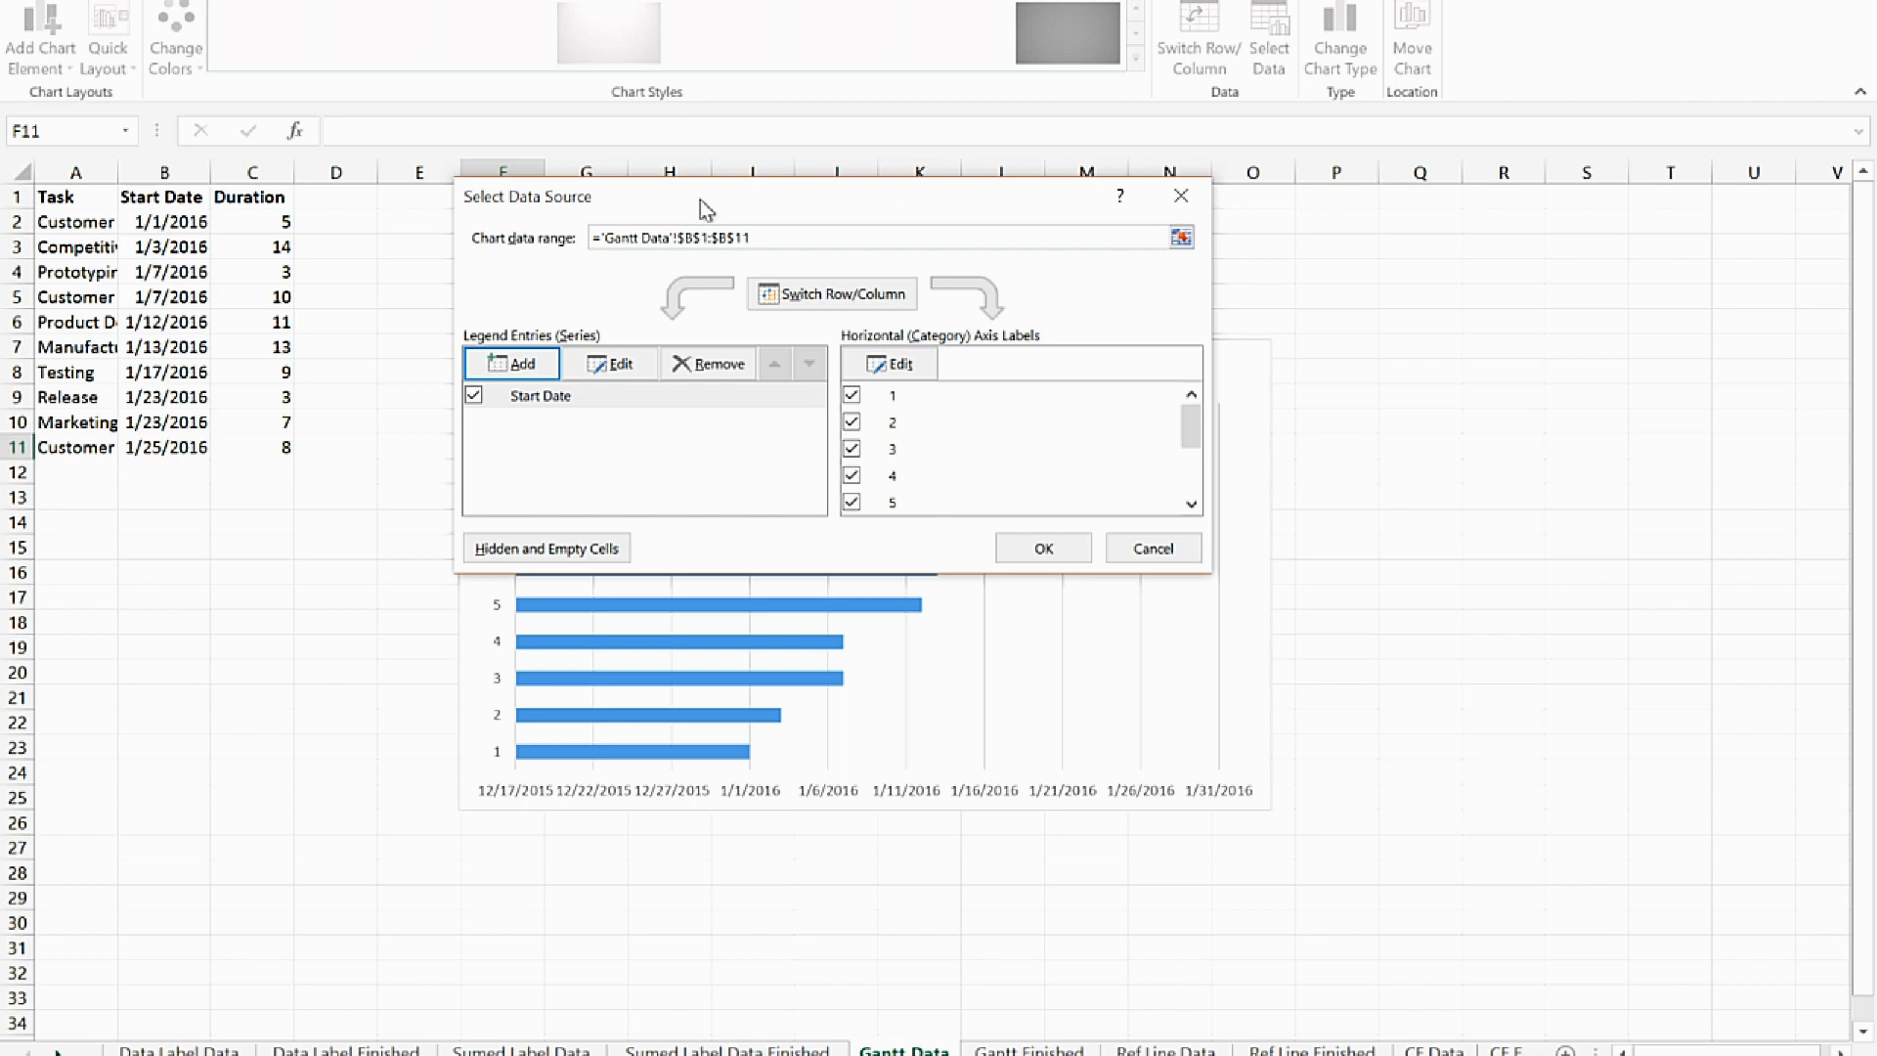
Add a second data series to the chart with its name from C1 (Duration) and its values from C2:C11
mouse_move(720, 202)
mouse_down()
mouse_move(988, 219)
mouse_move(708, 224)
mouse_up()
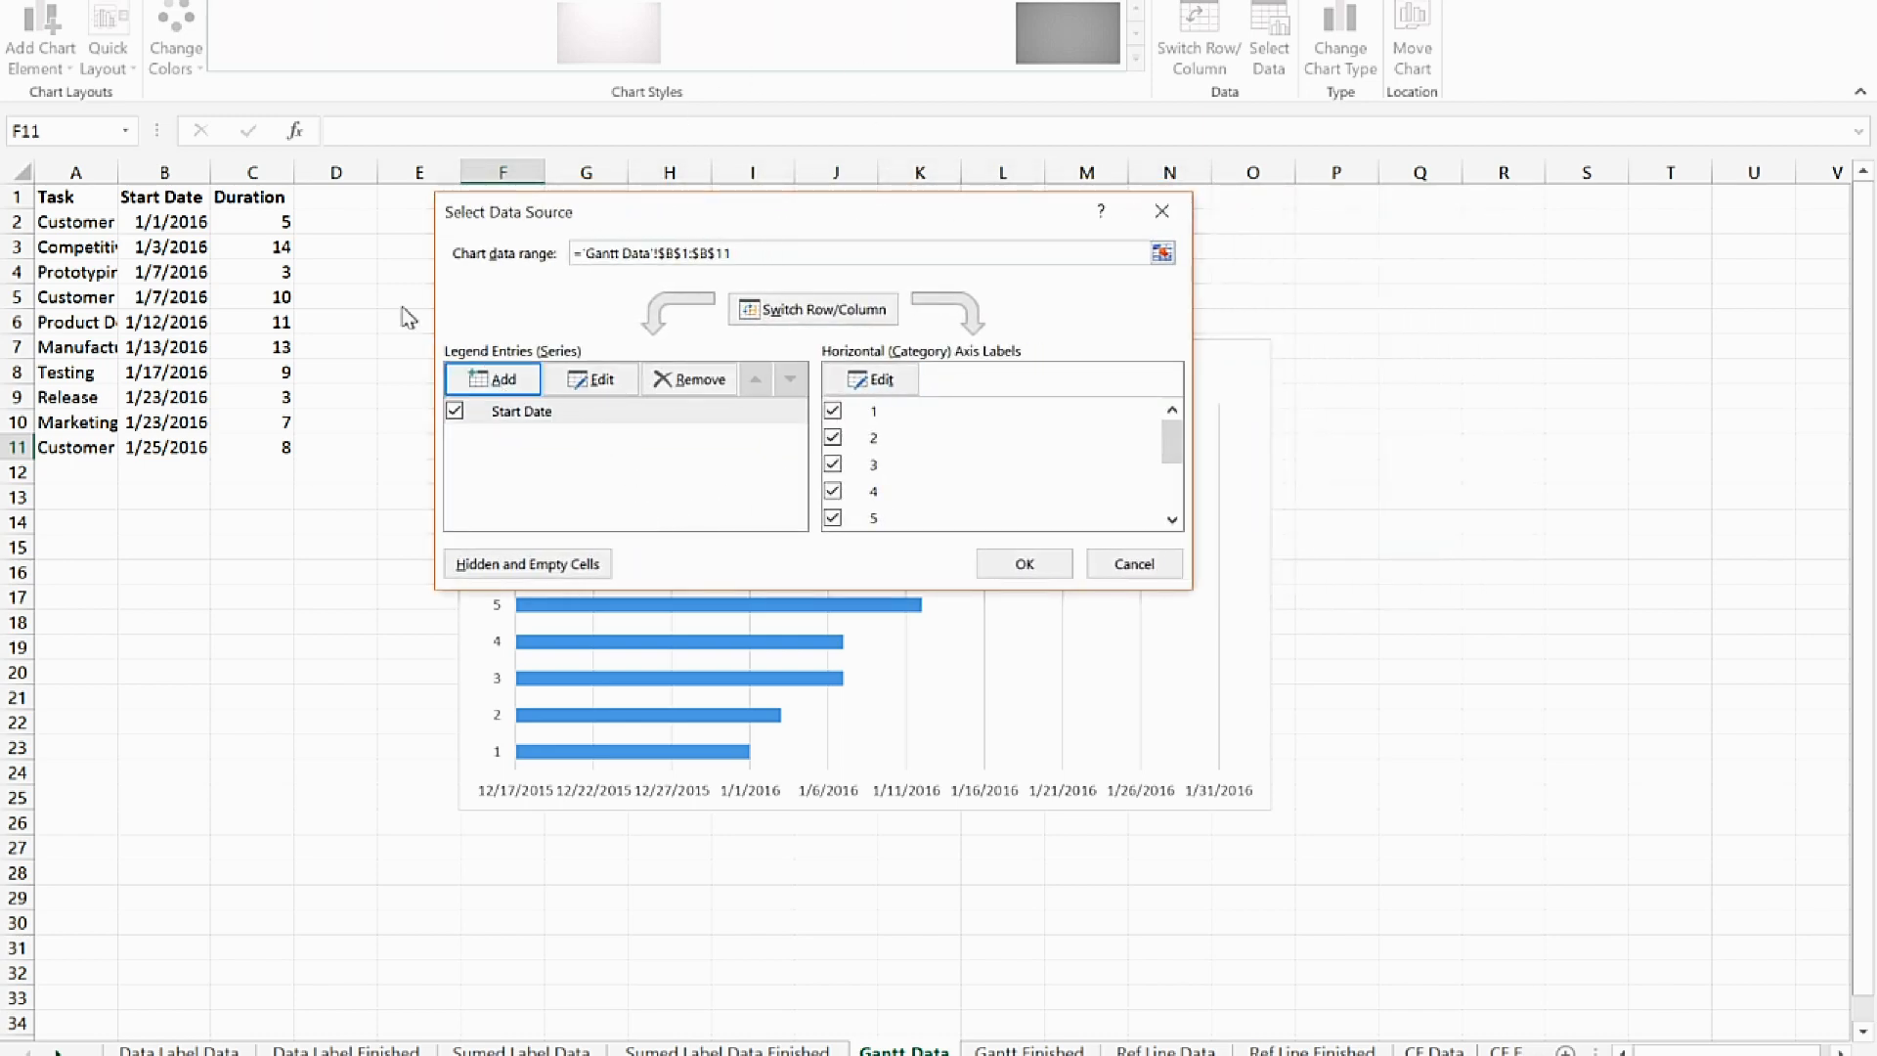
click(486, 381)
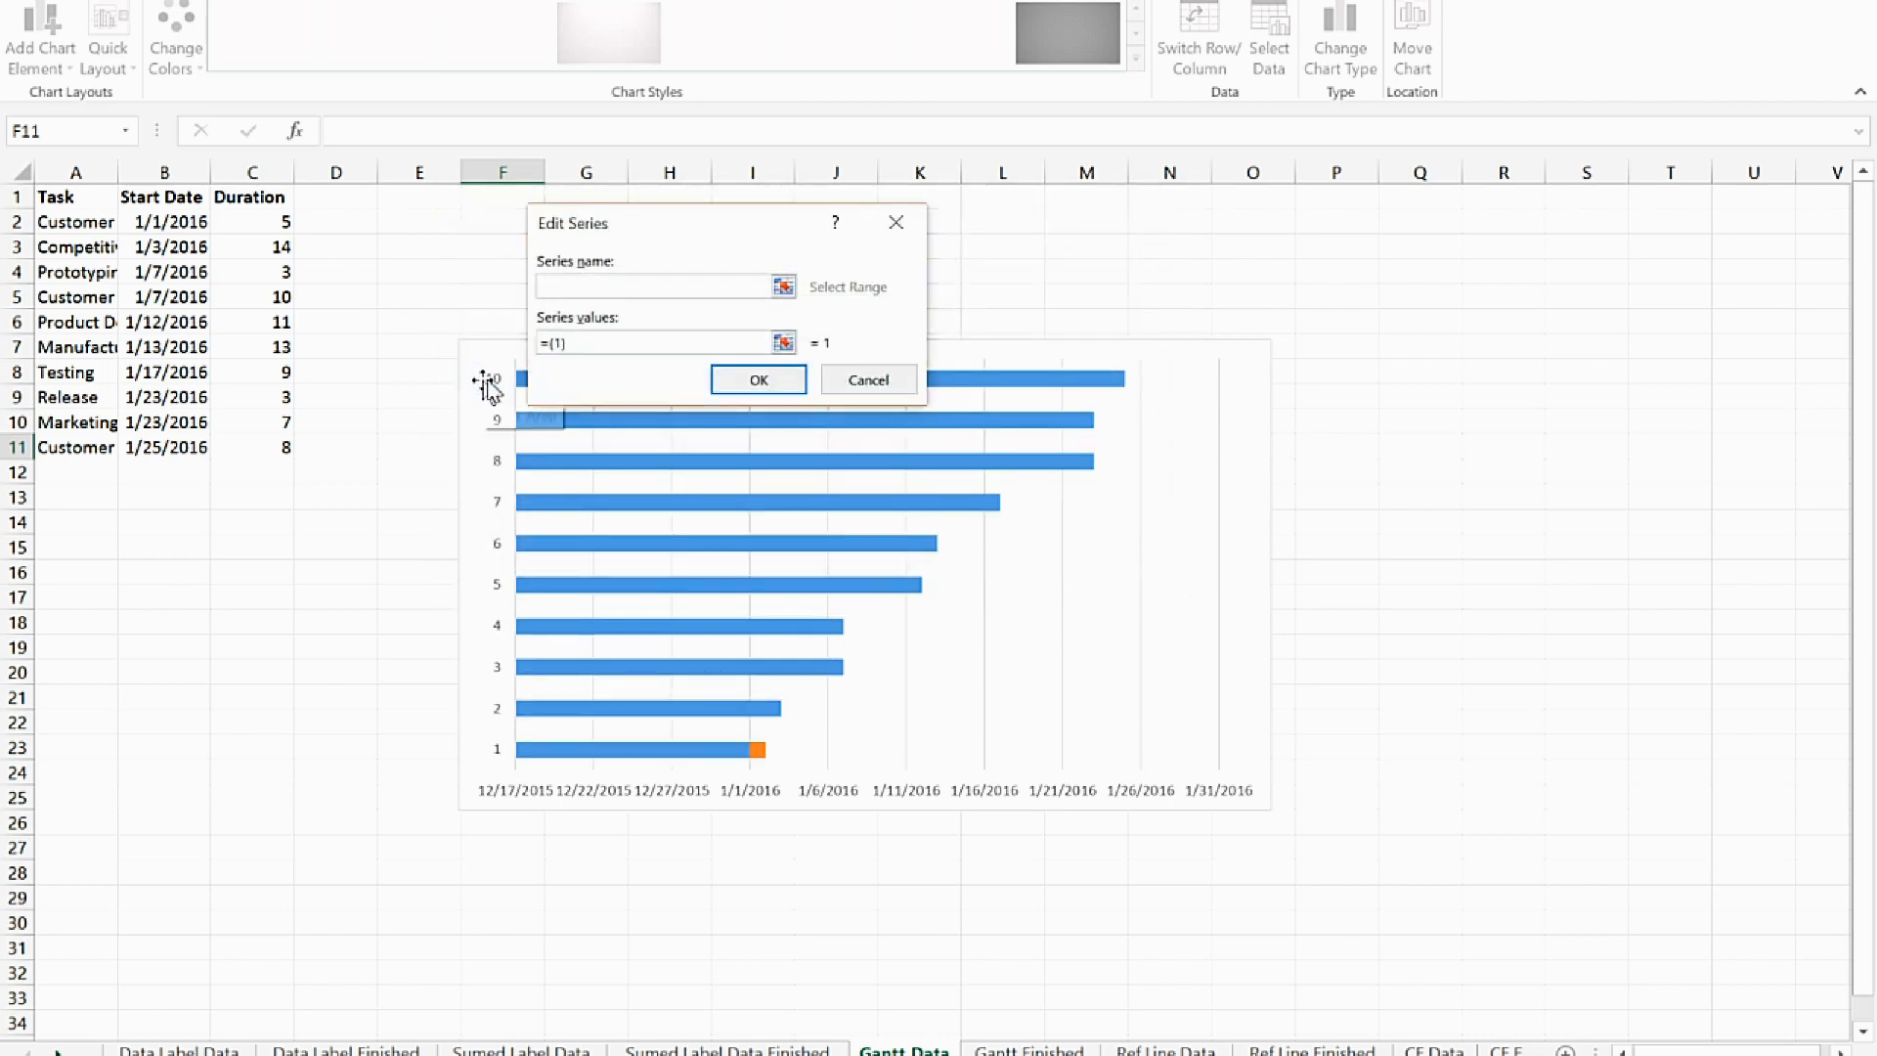
click(256, 200)
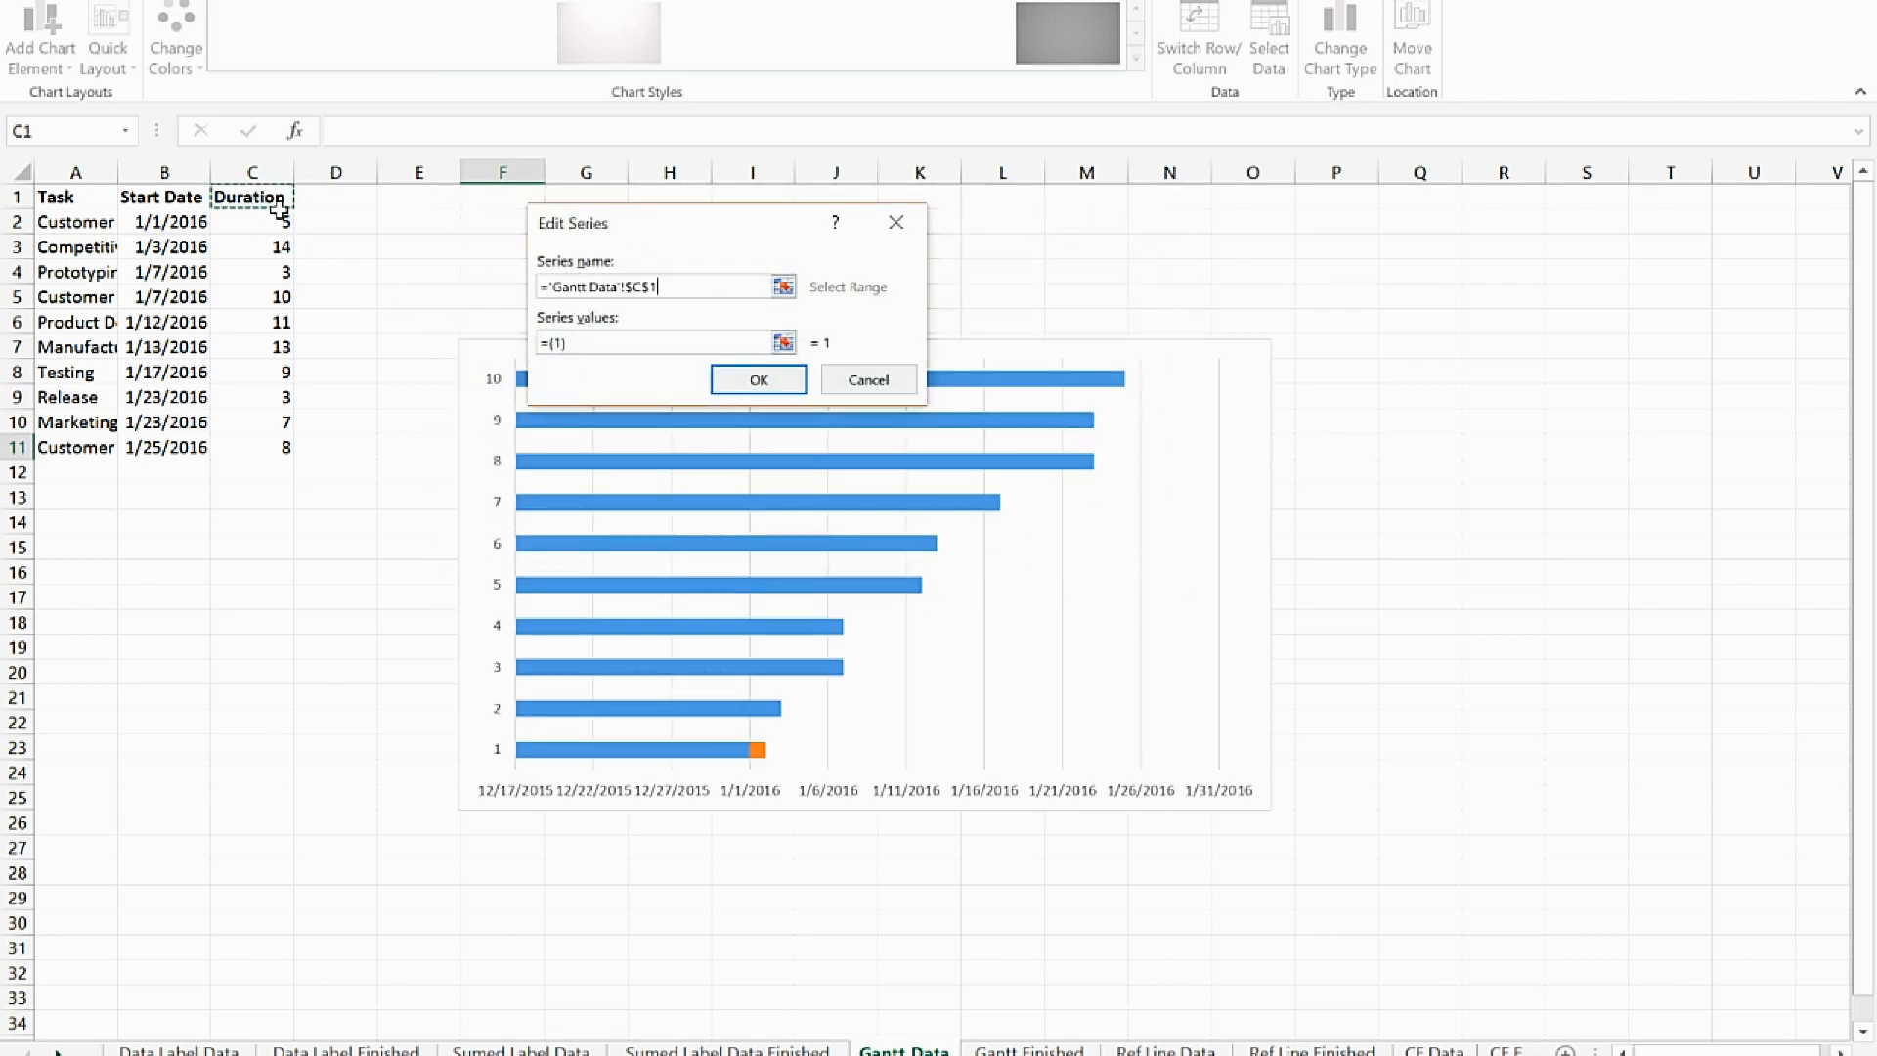
drag(563, 342, 525, 352)
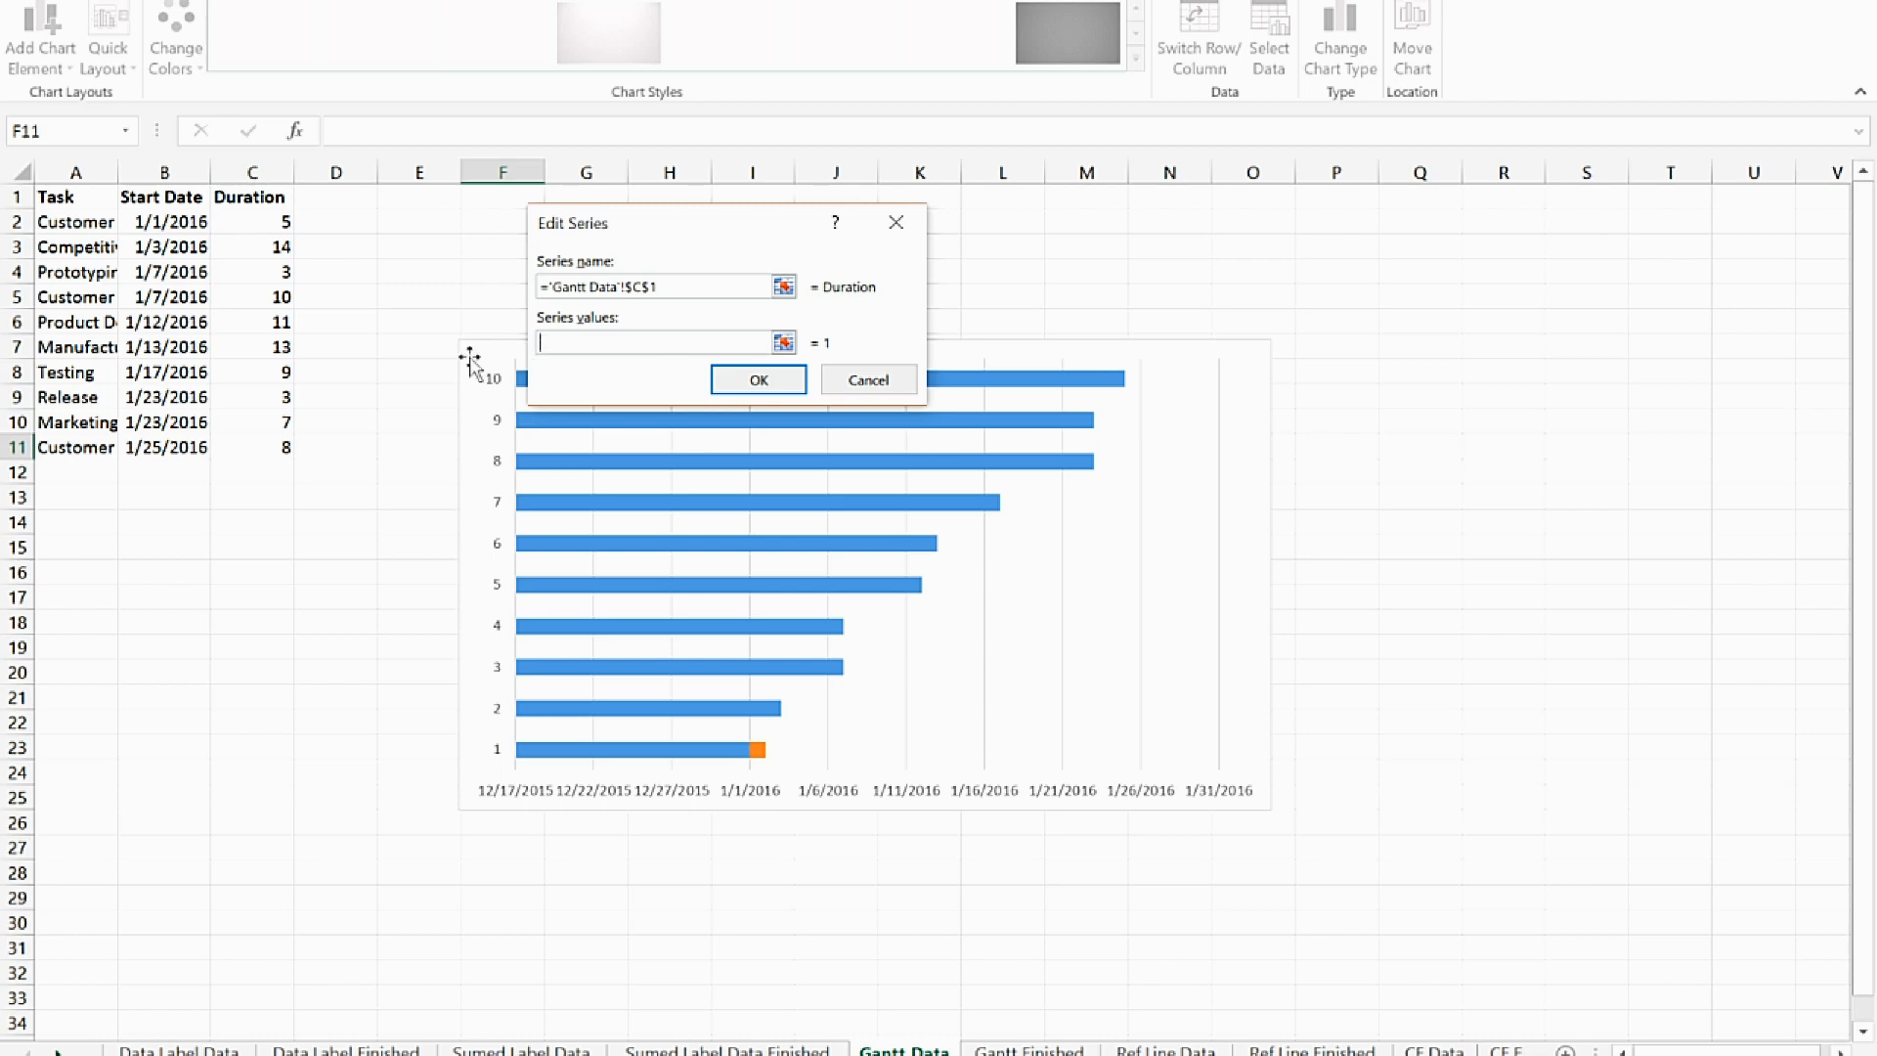
drag(273, 219, 266, 450)
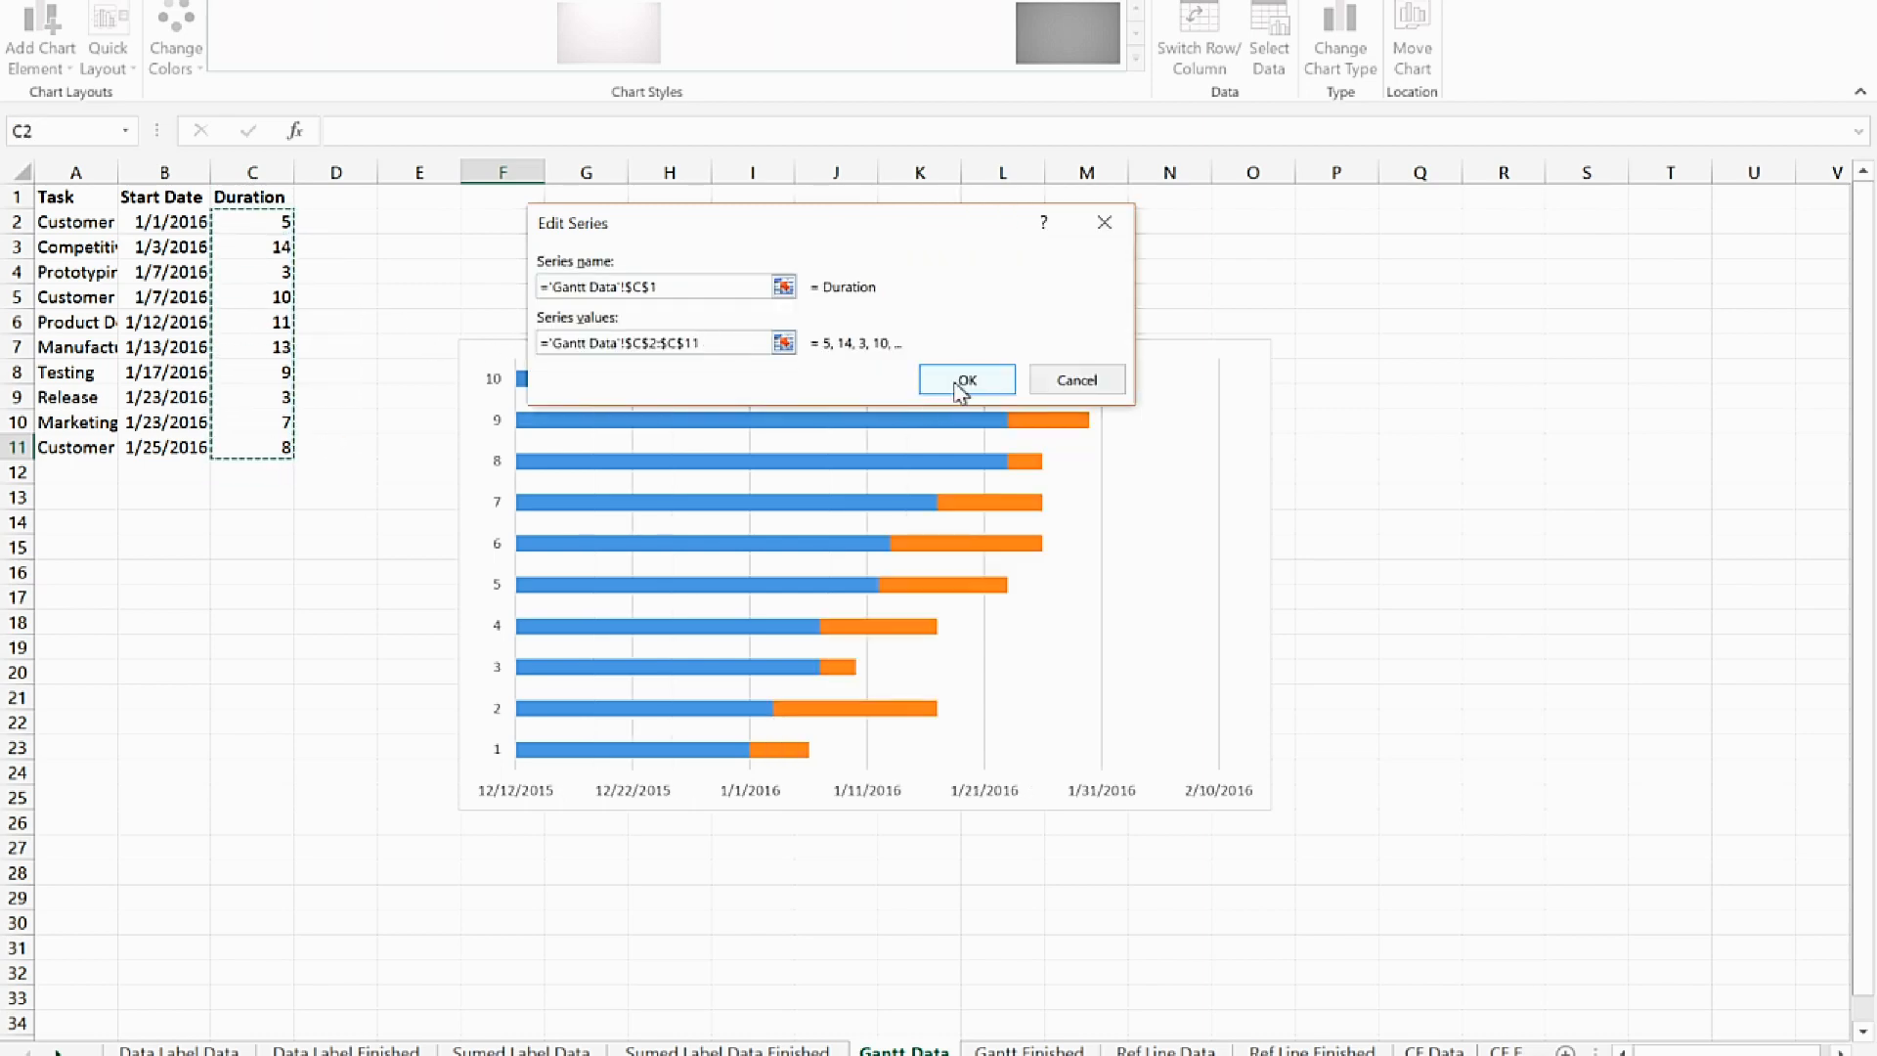
click(965, 380)
drag(929, 221, 1695, 311)
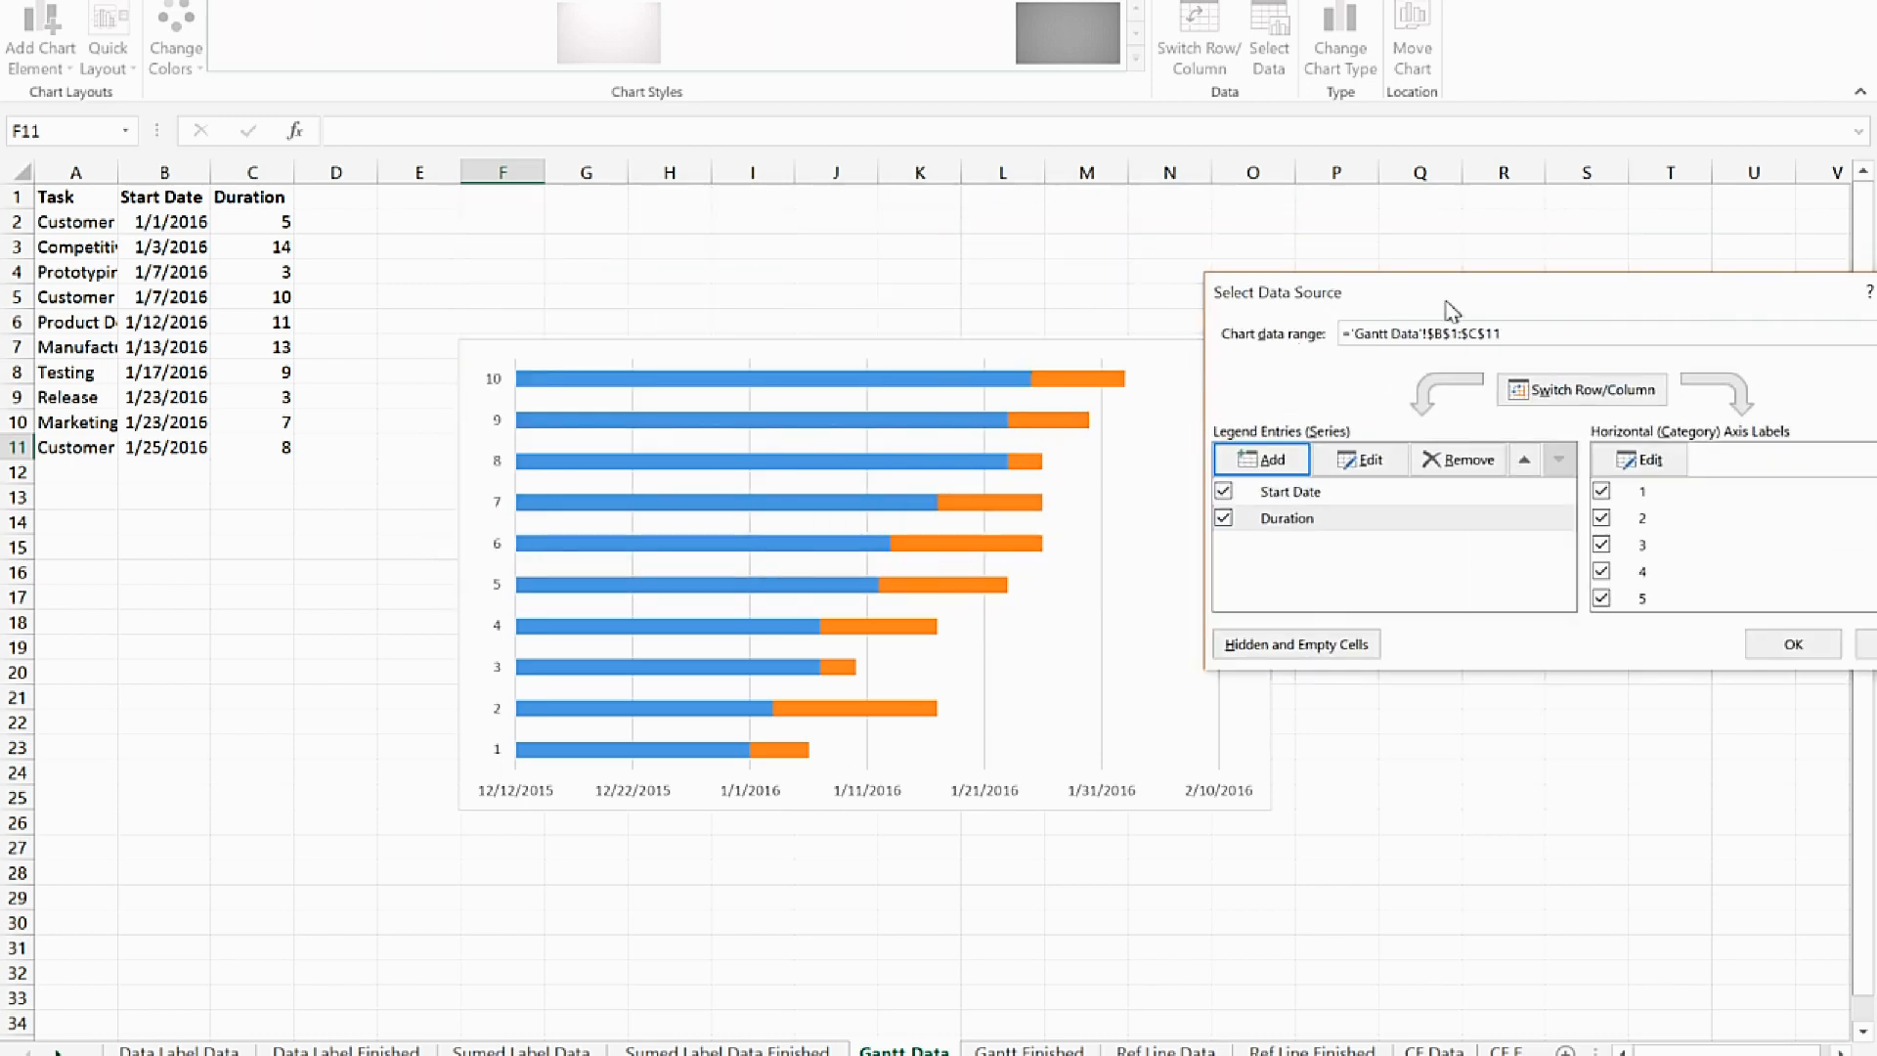
Set the chart's category axis labels to the task names in A2:A11 and apply the data source changes
drag(1481, 298, 655, 227)
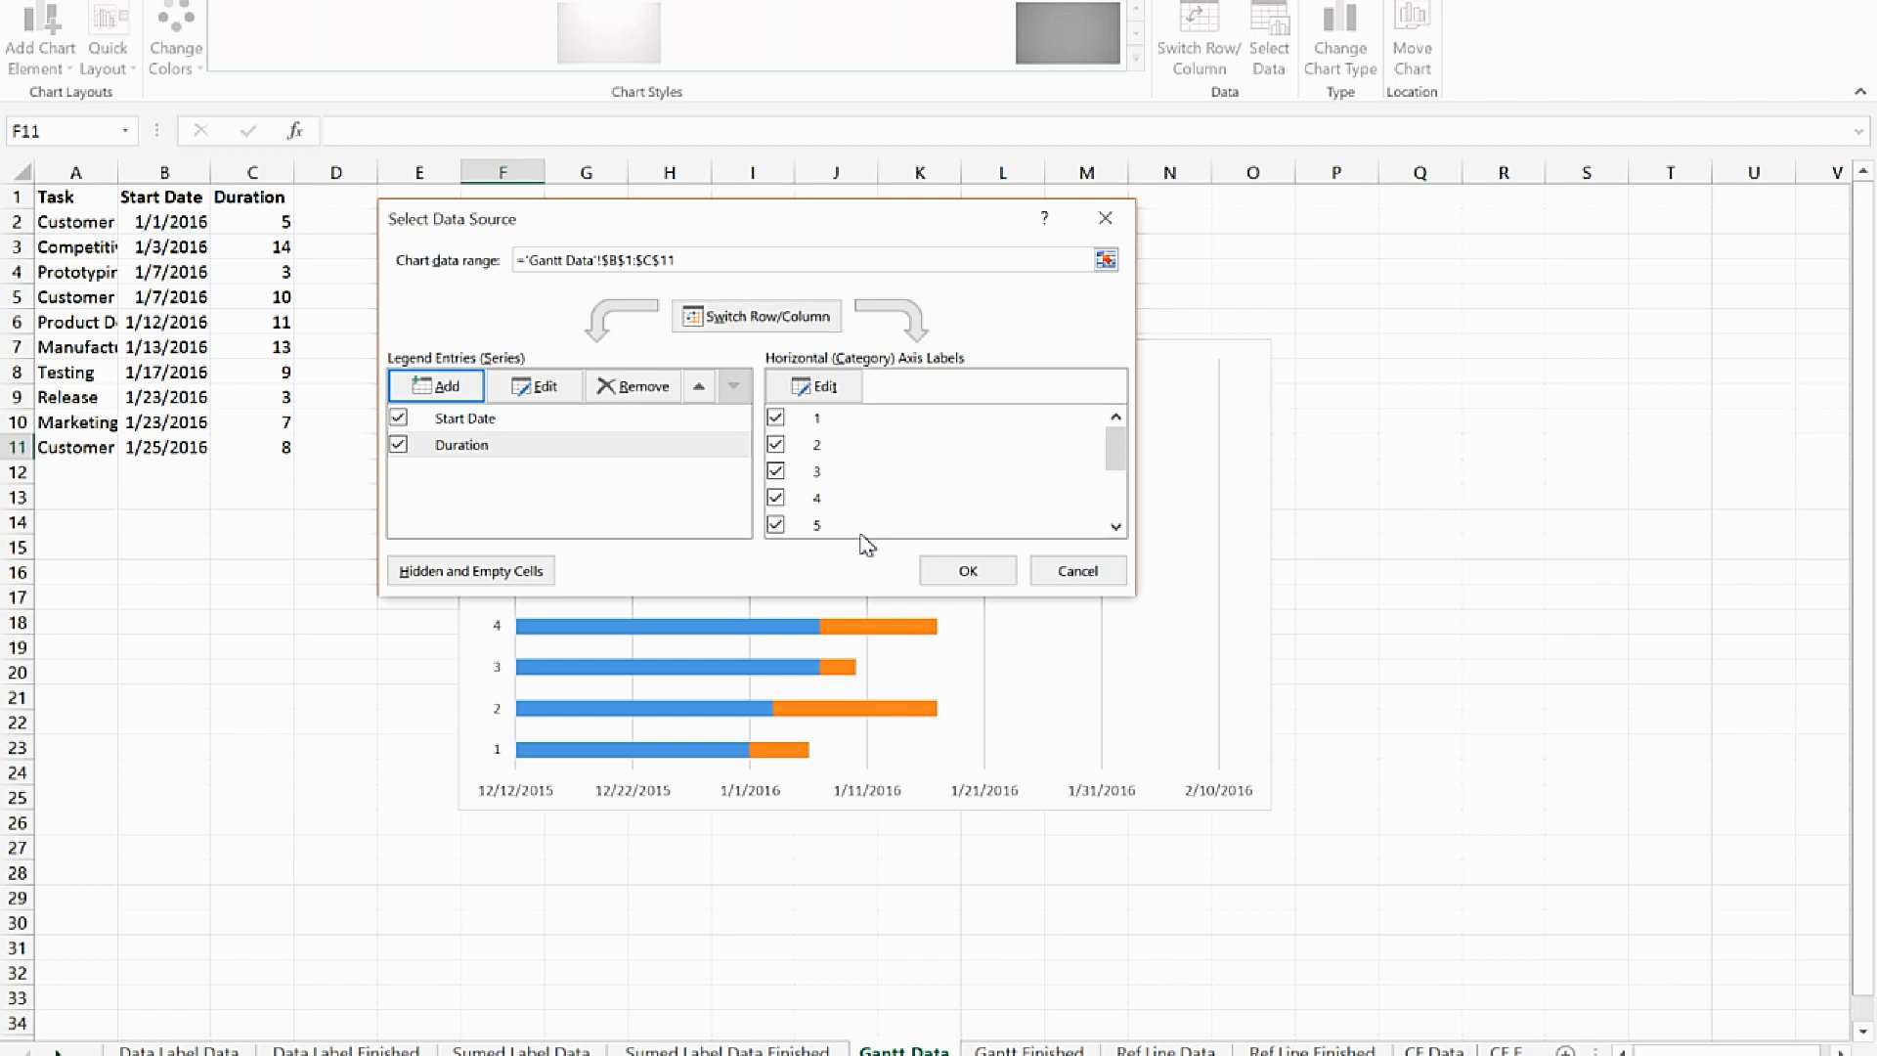
click(820, 388)
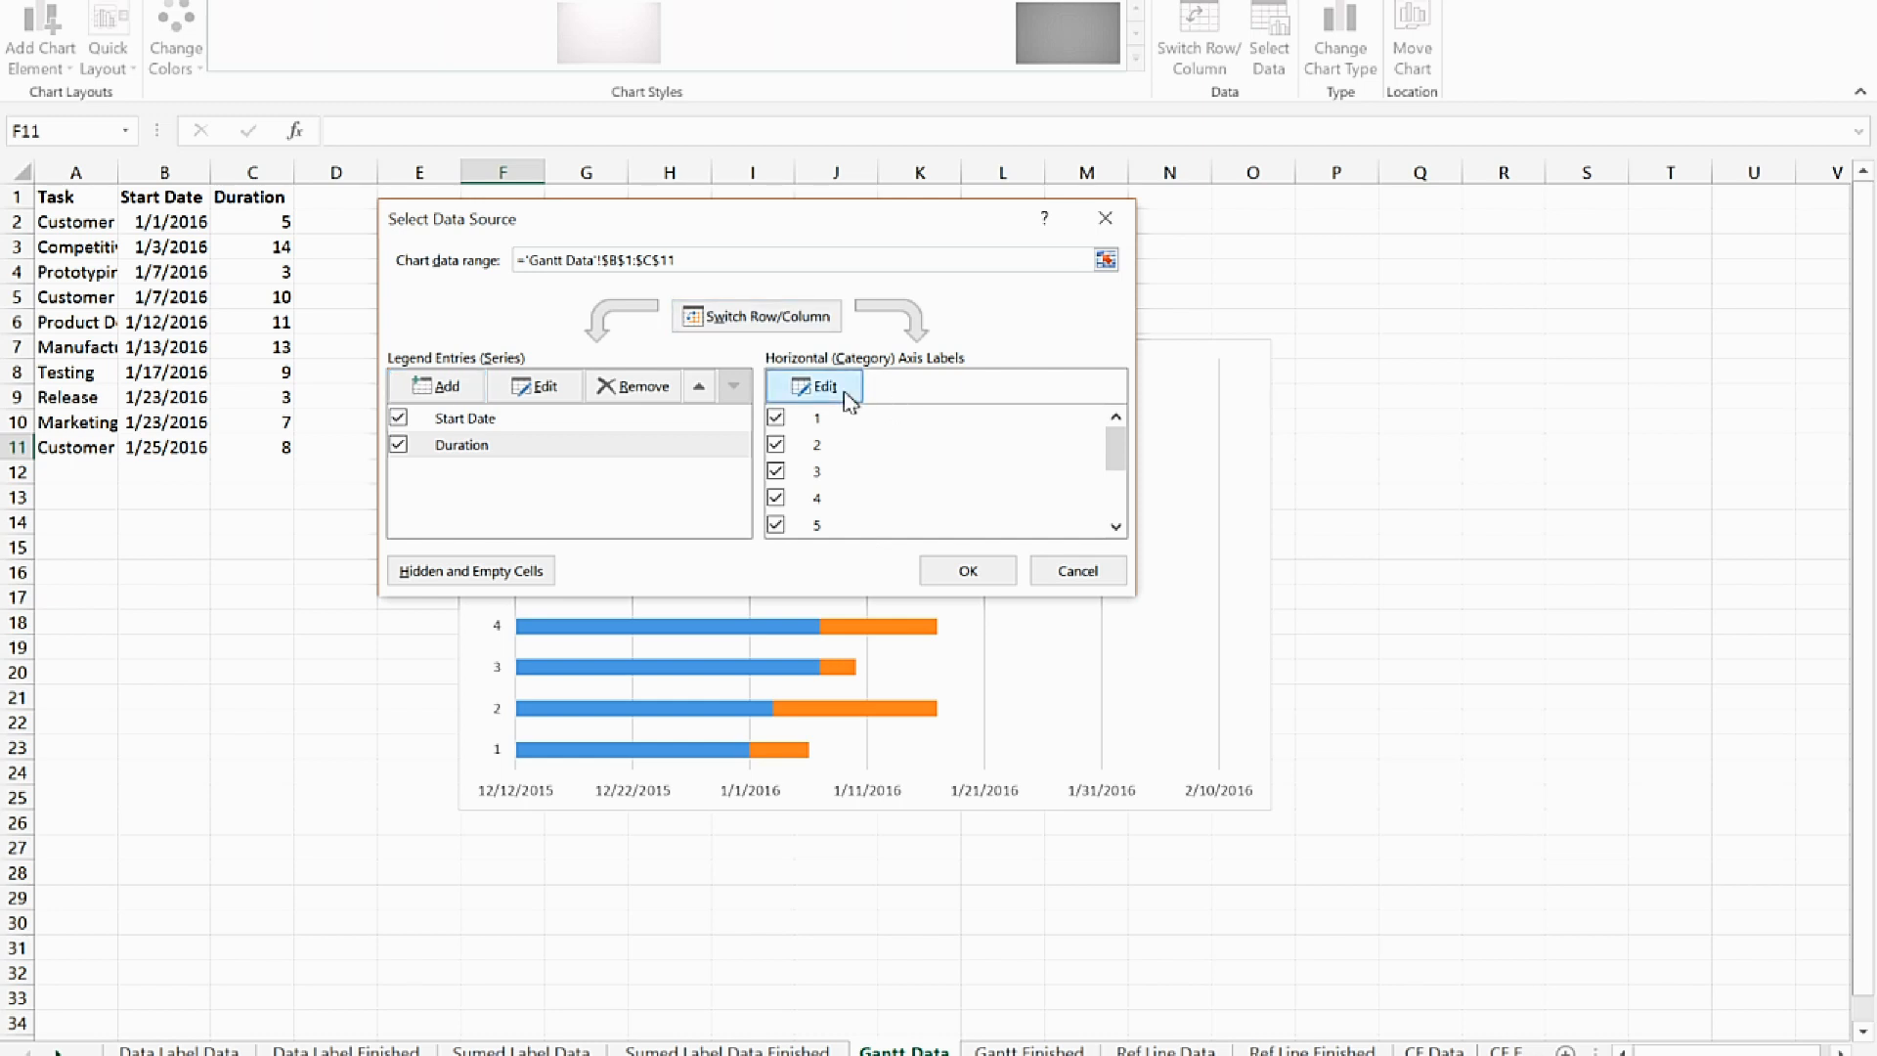
drag(814, 261, 549, 220)
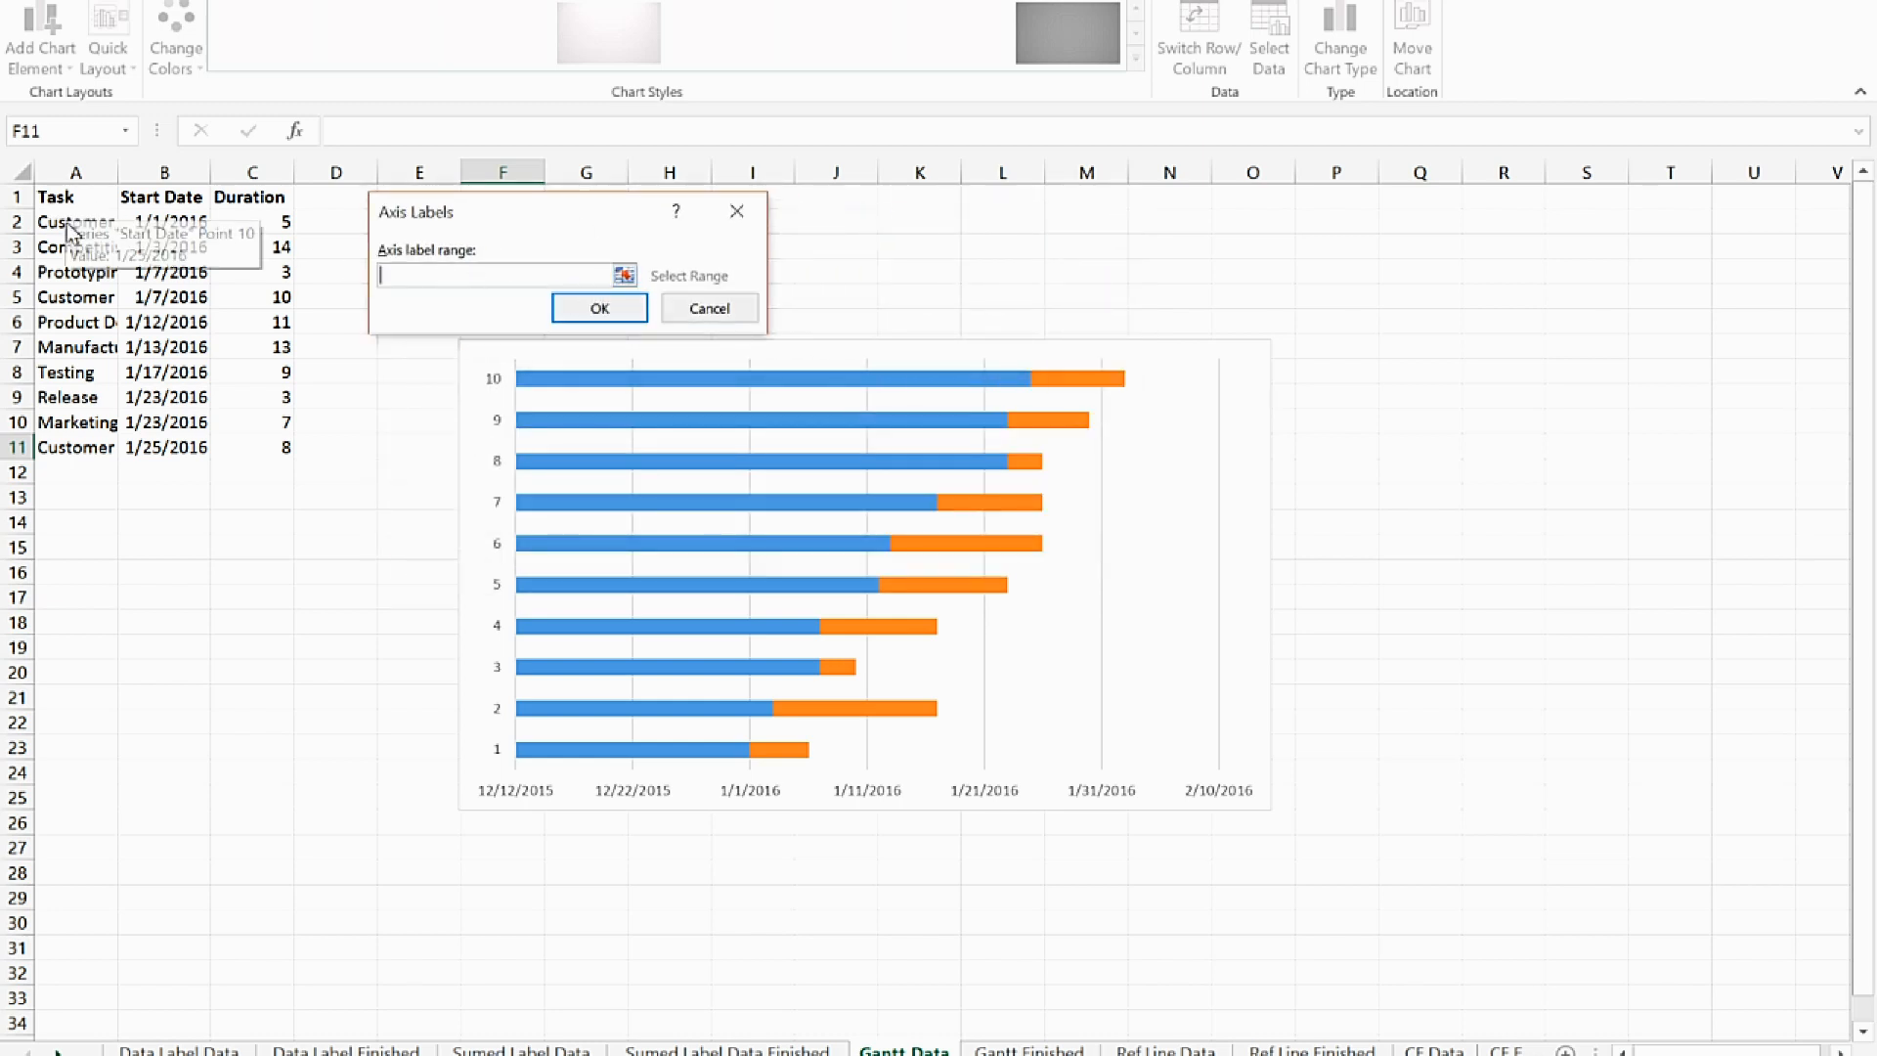
drag(59, 219, 53, 450)
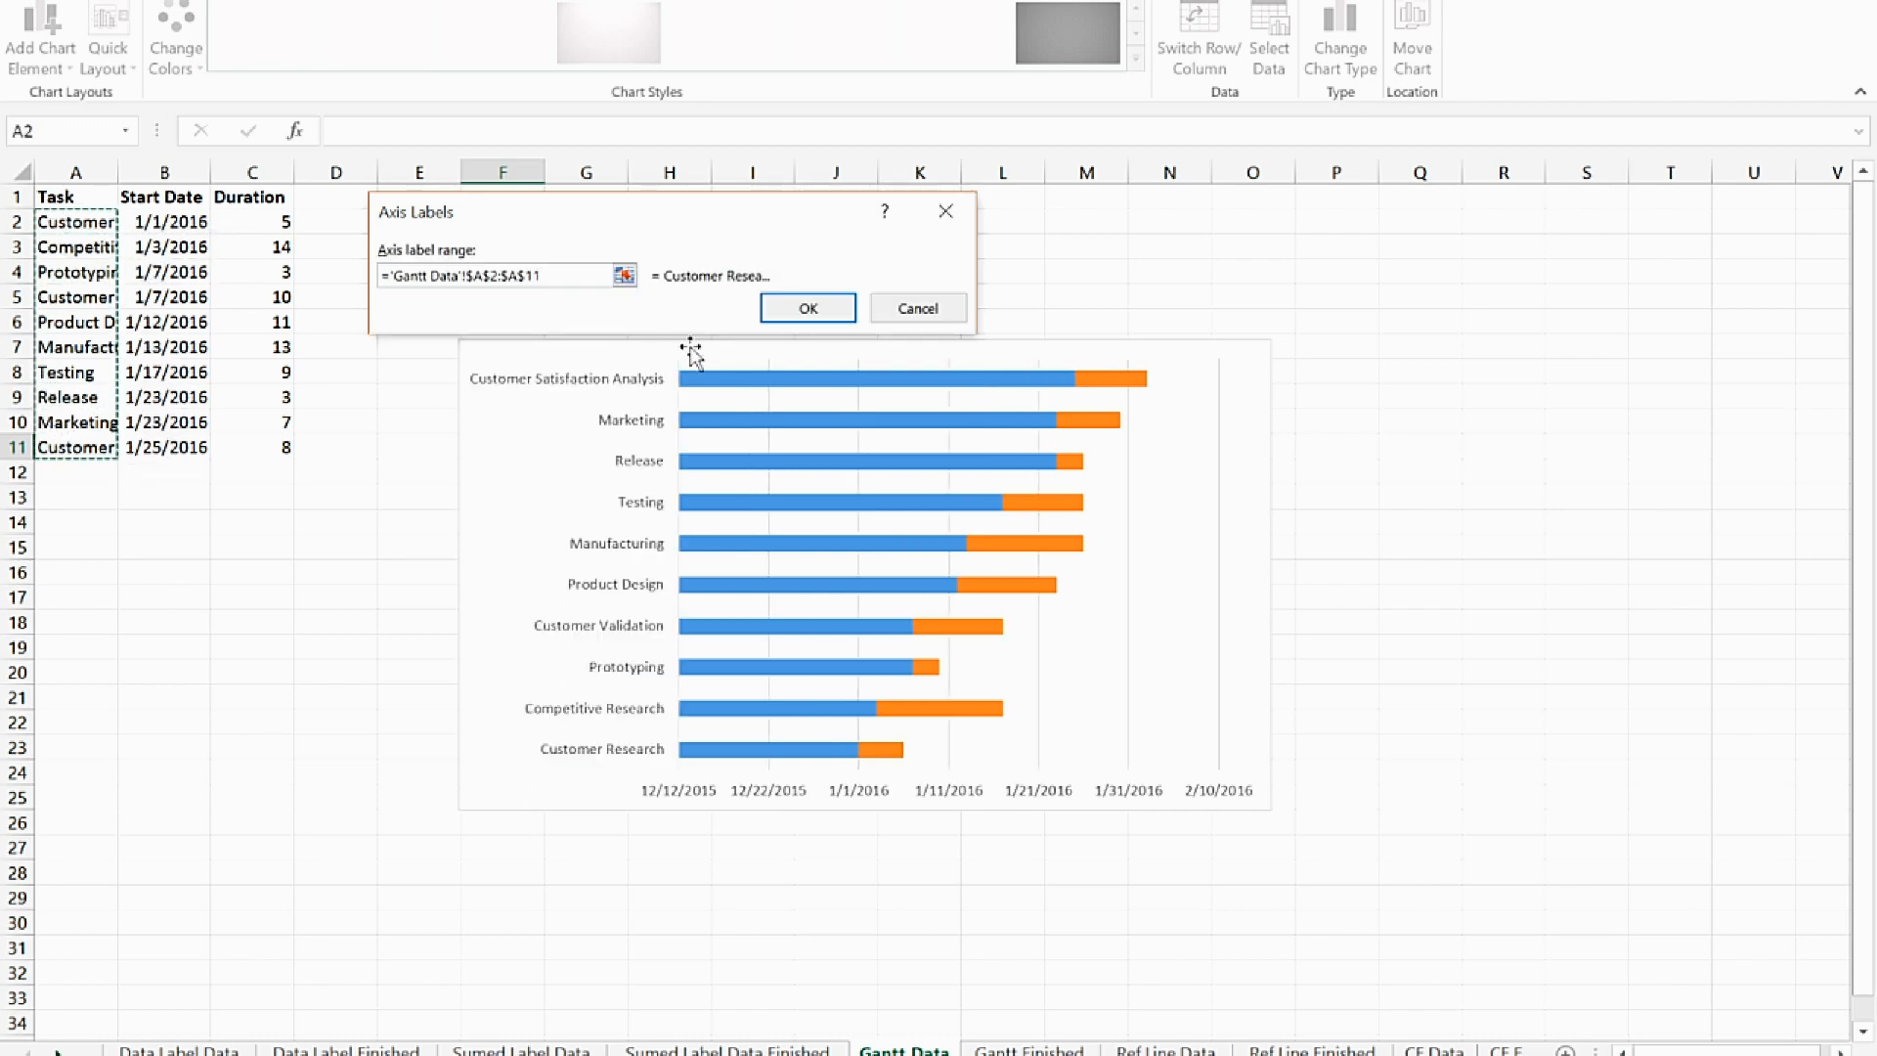
click(829, 318)
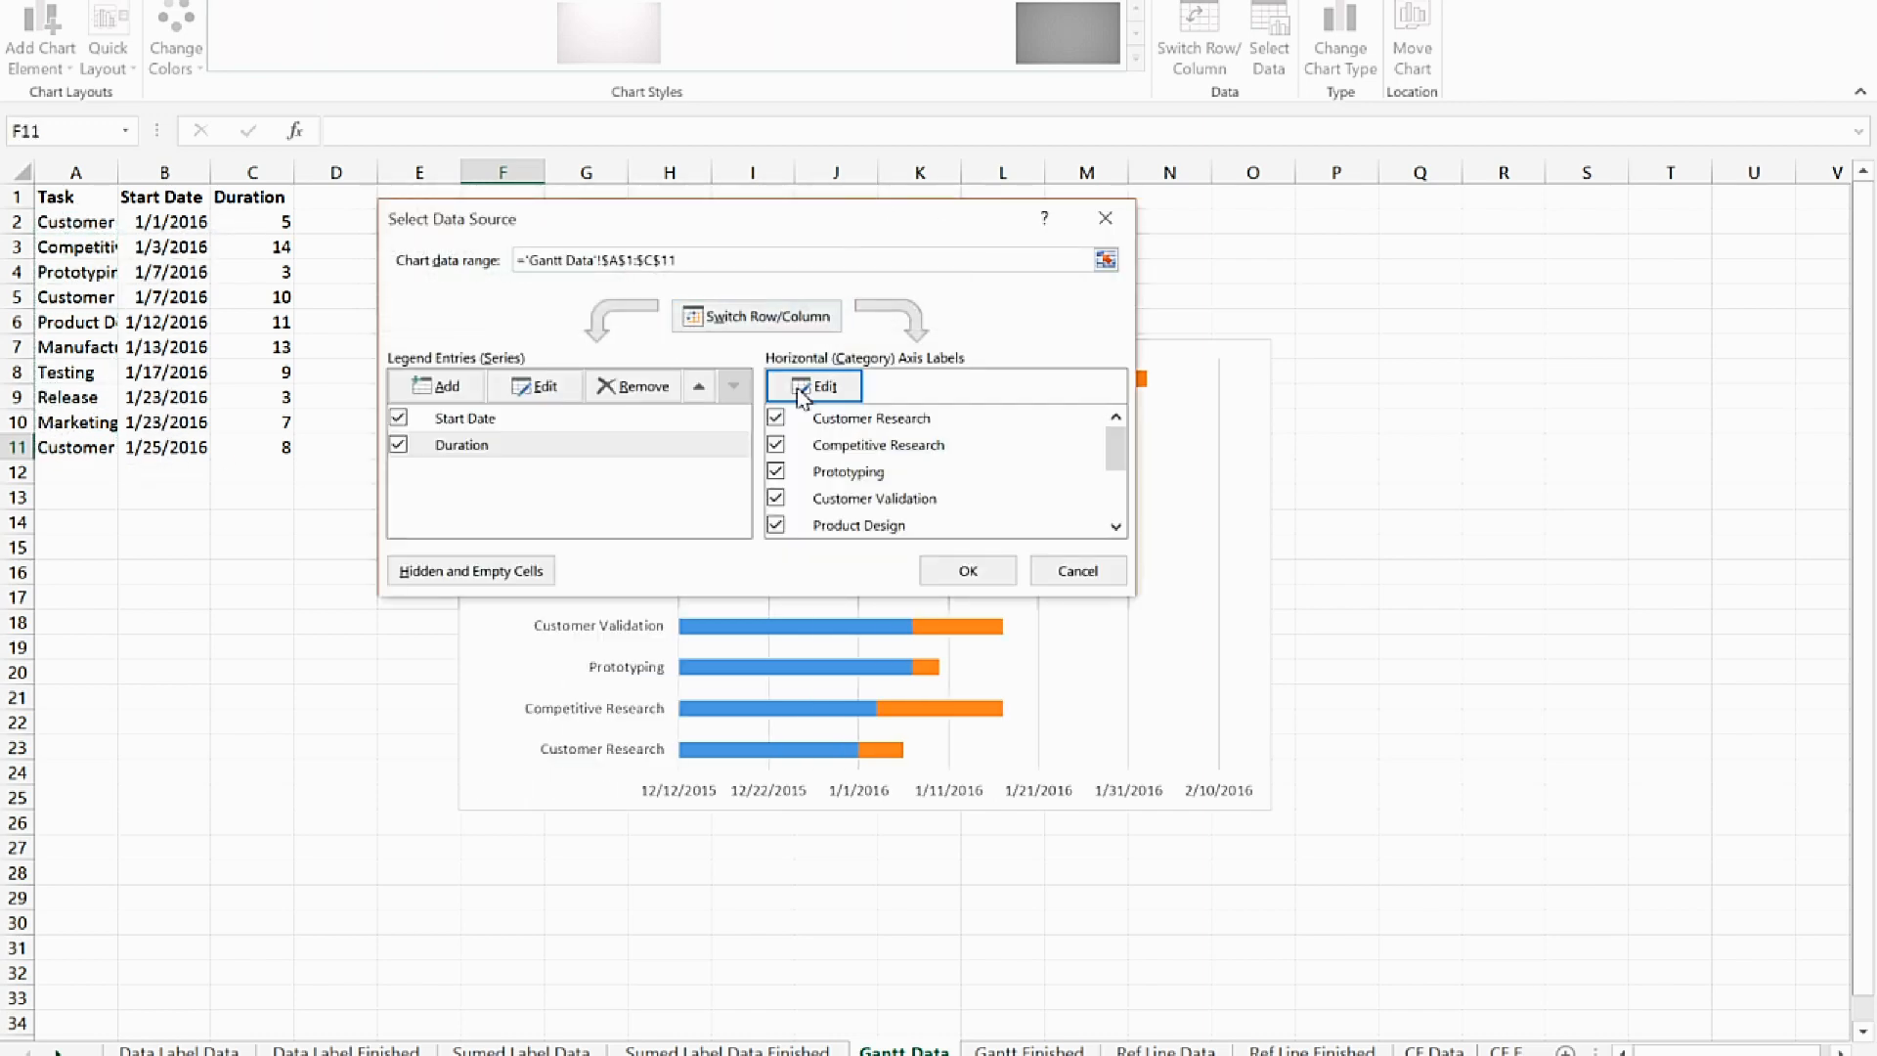
click(990, 573)
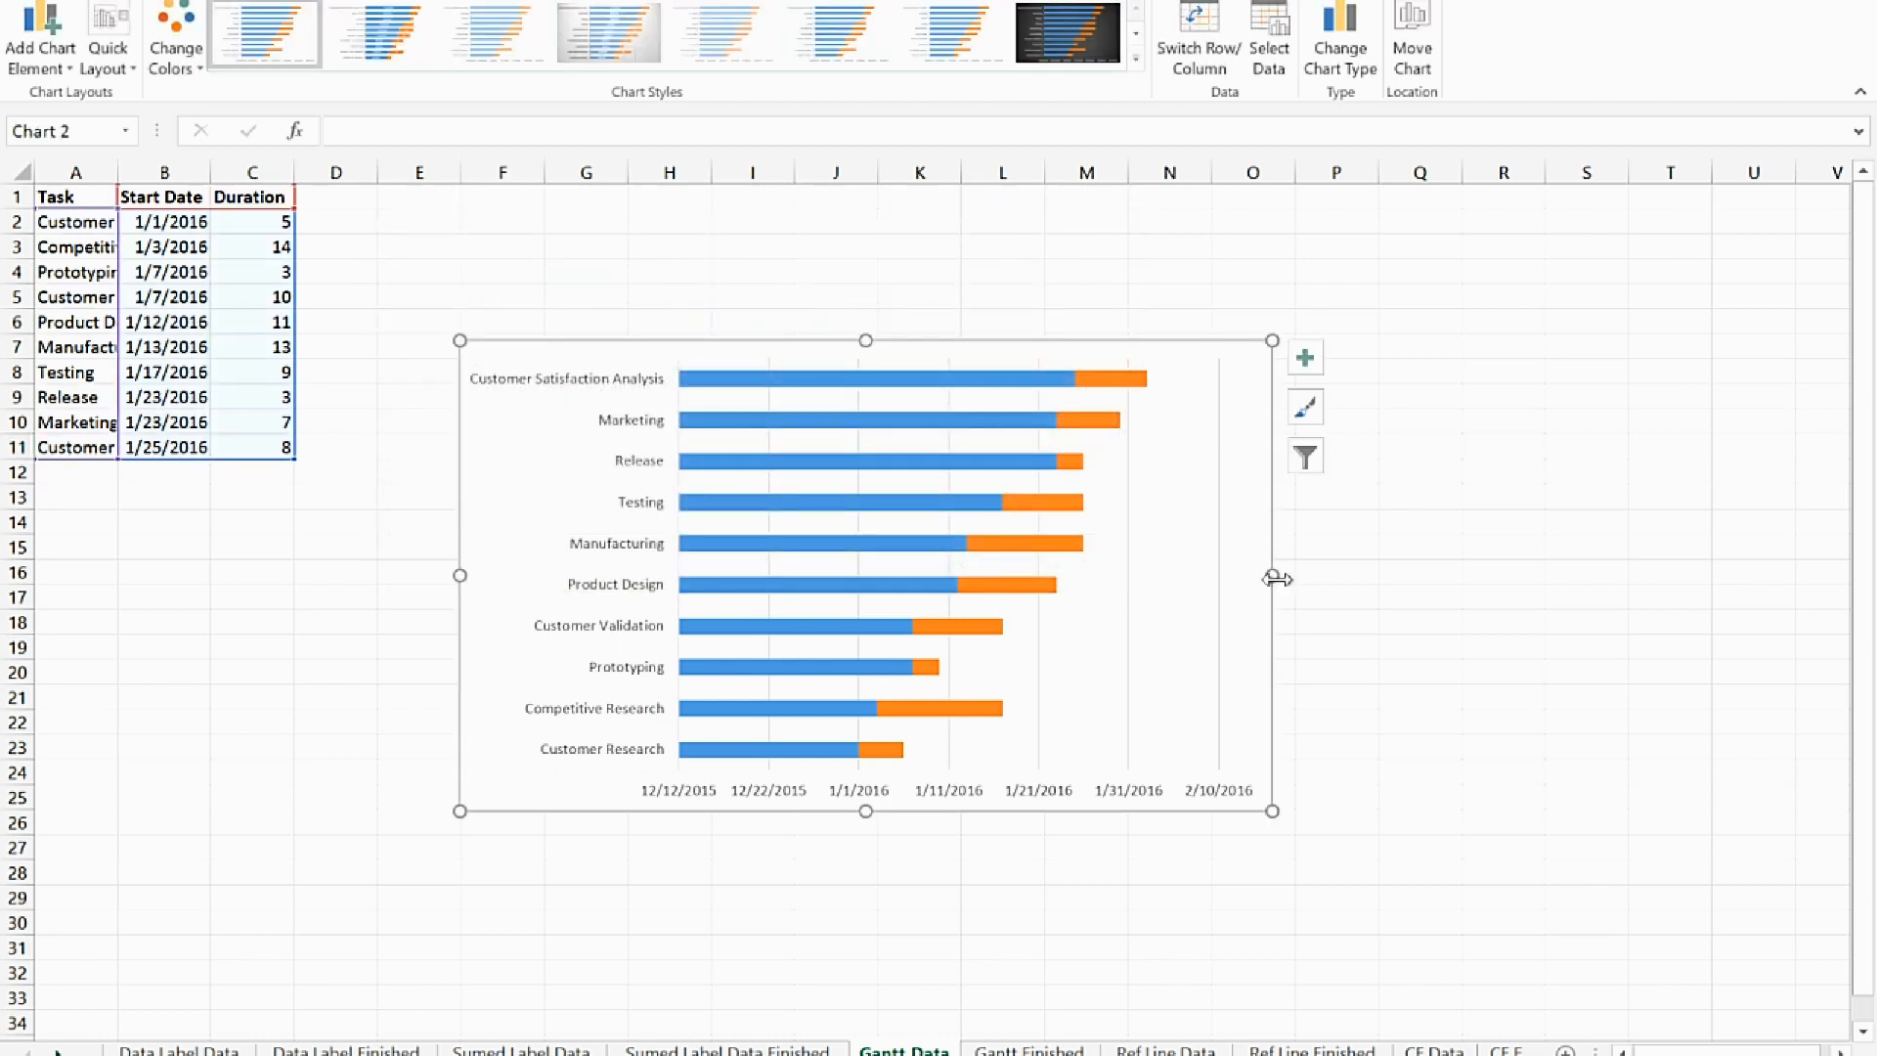
Widen the chart and move it beside the task table, with column A fitted to its task names
drag(1272, 575, 1449, 571)
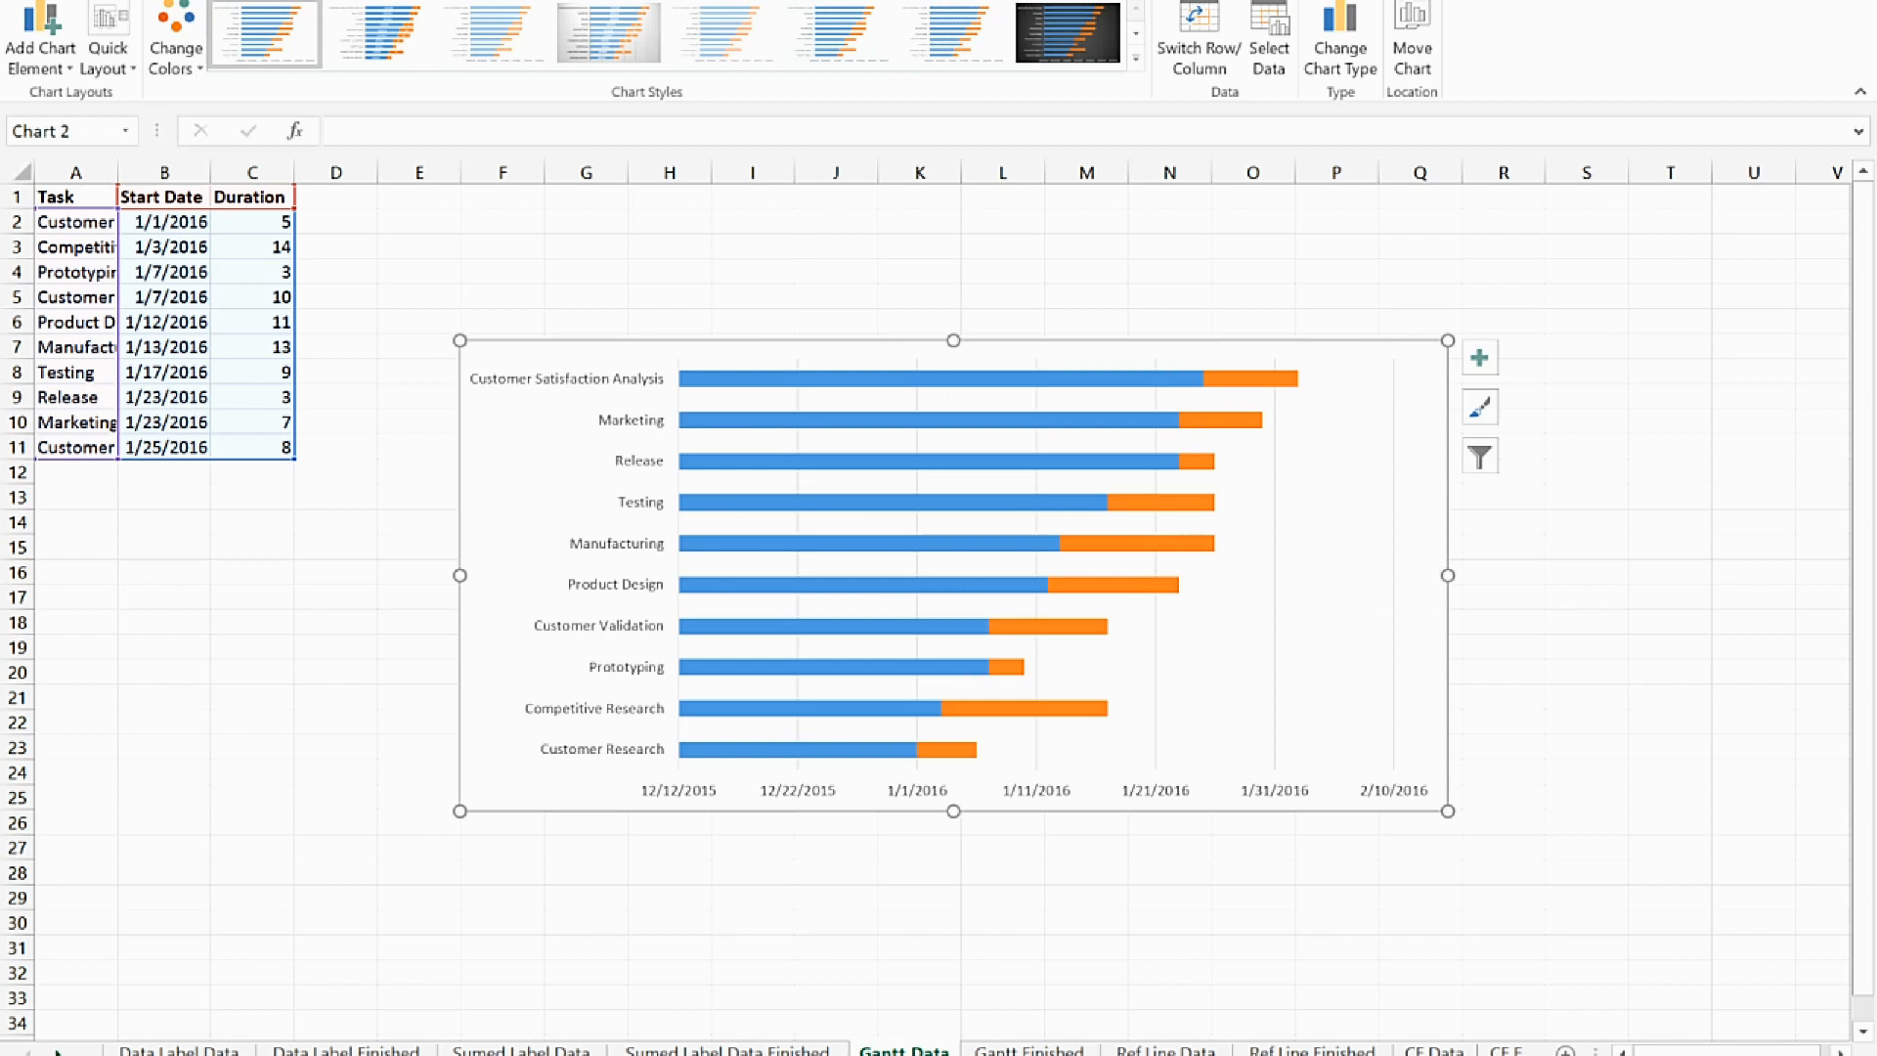
double_click(116, 173)
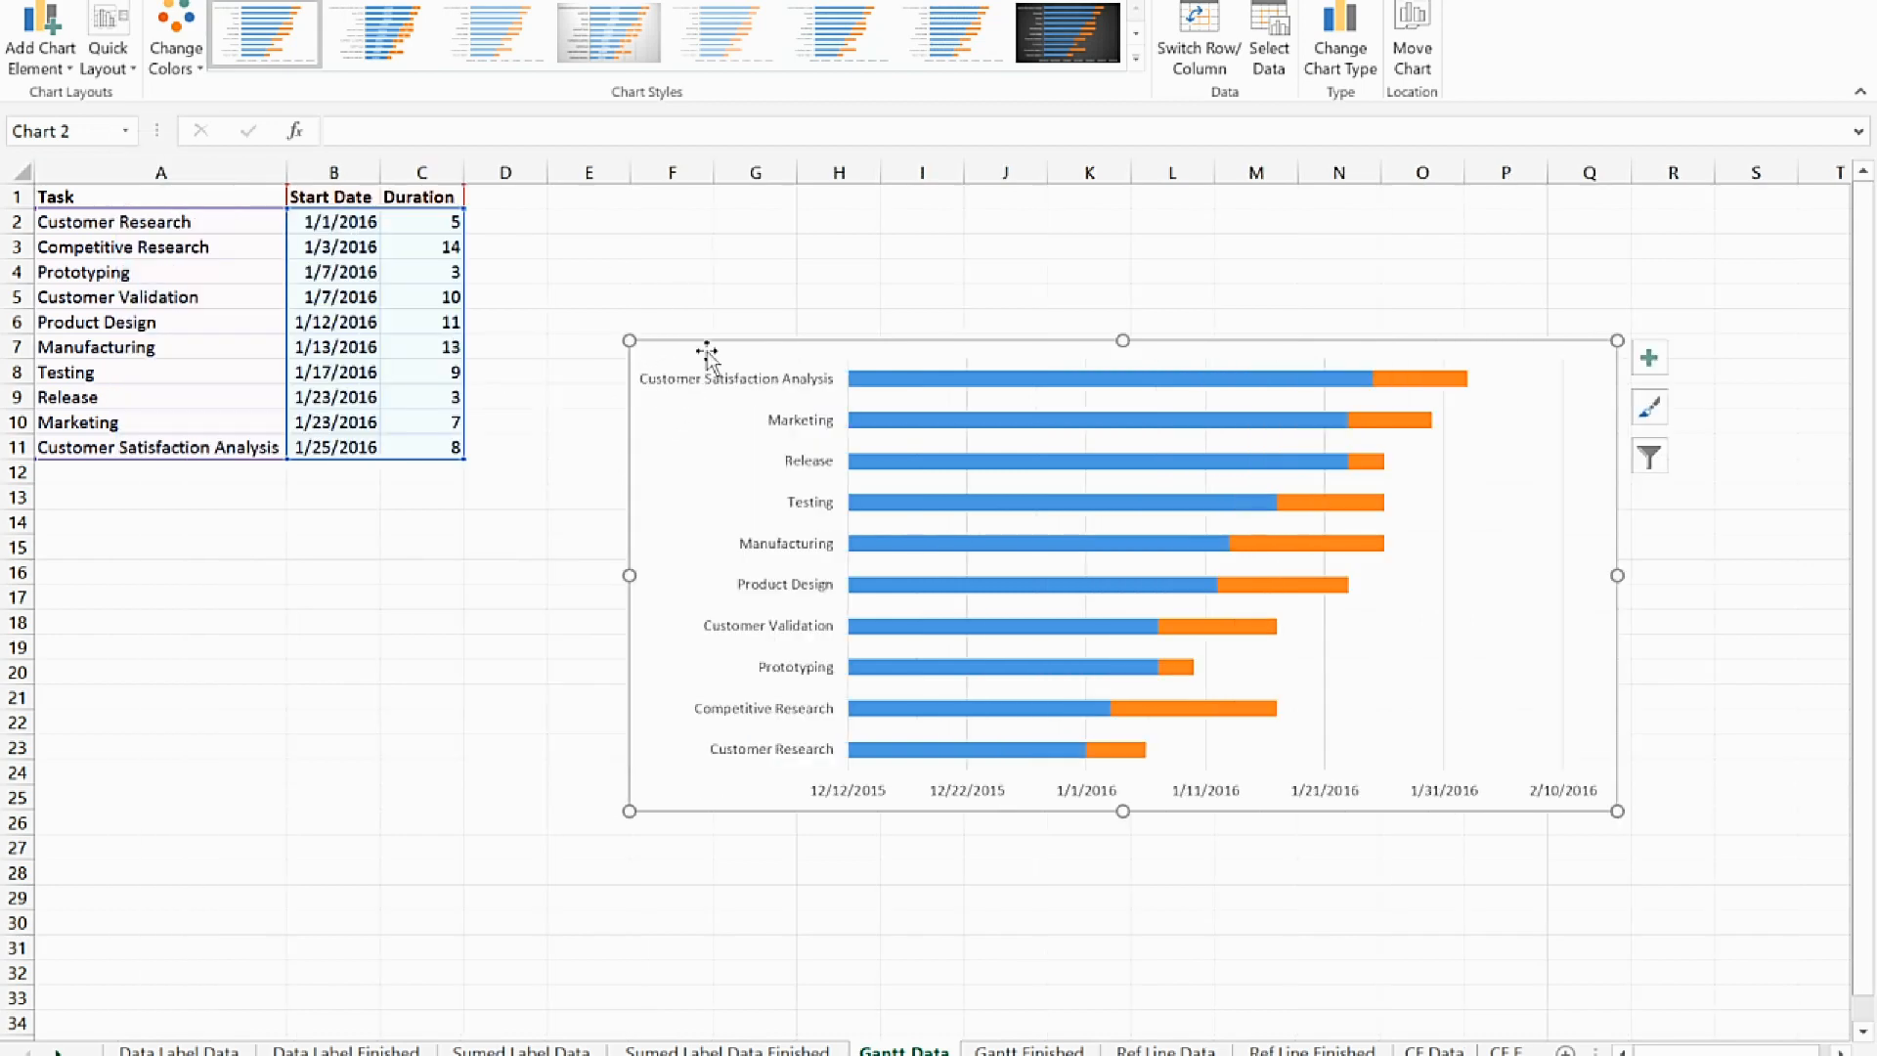
drag(706, 350, 575, 236)
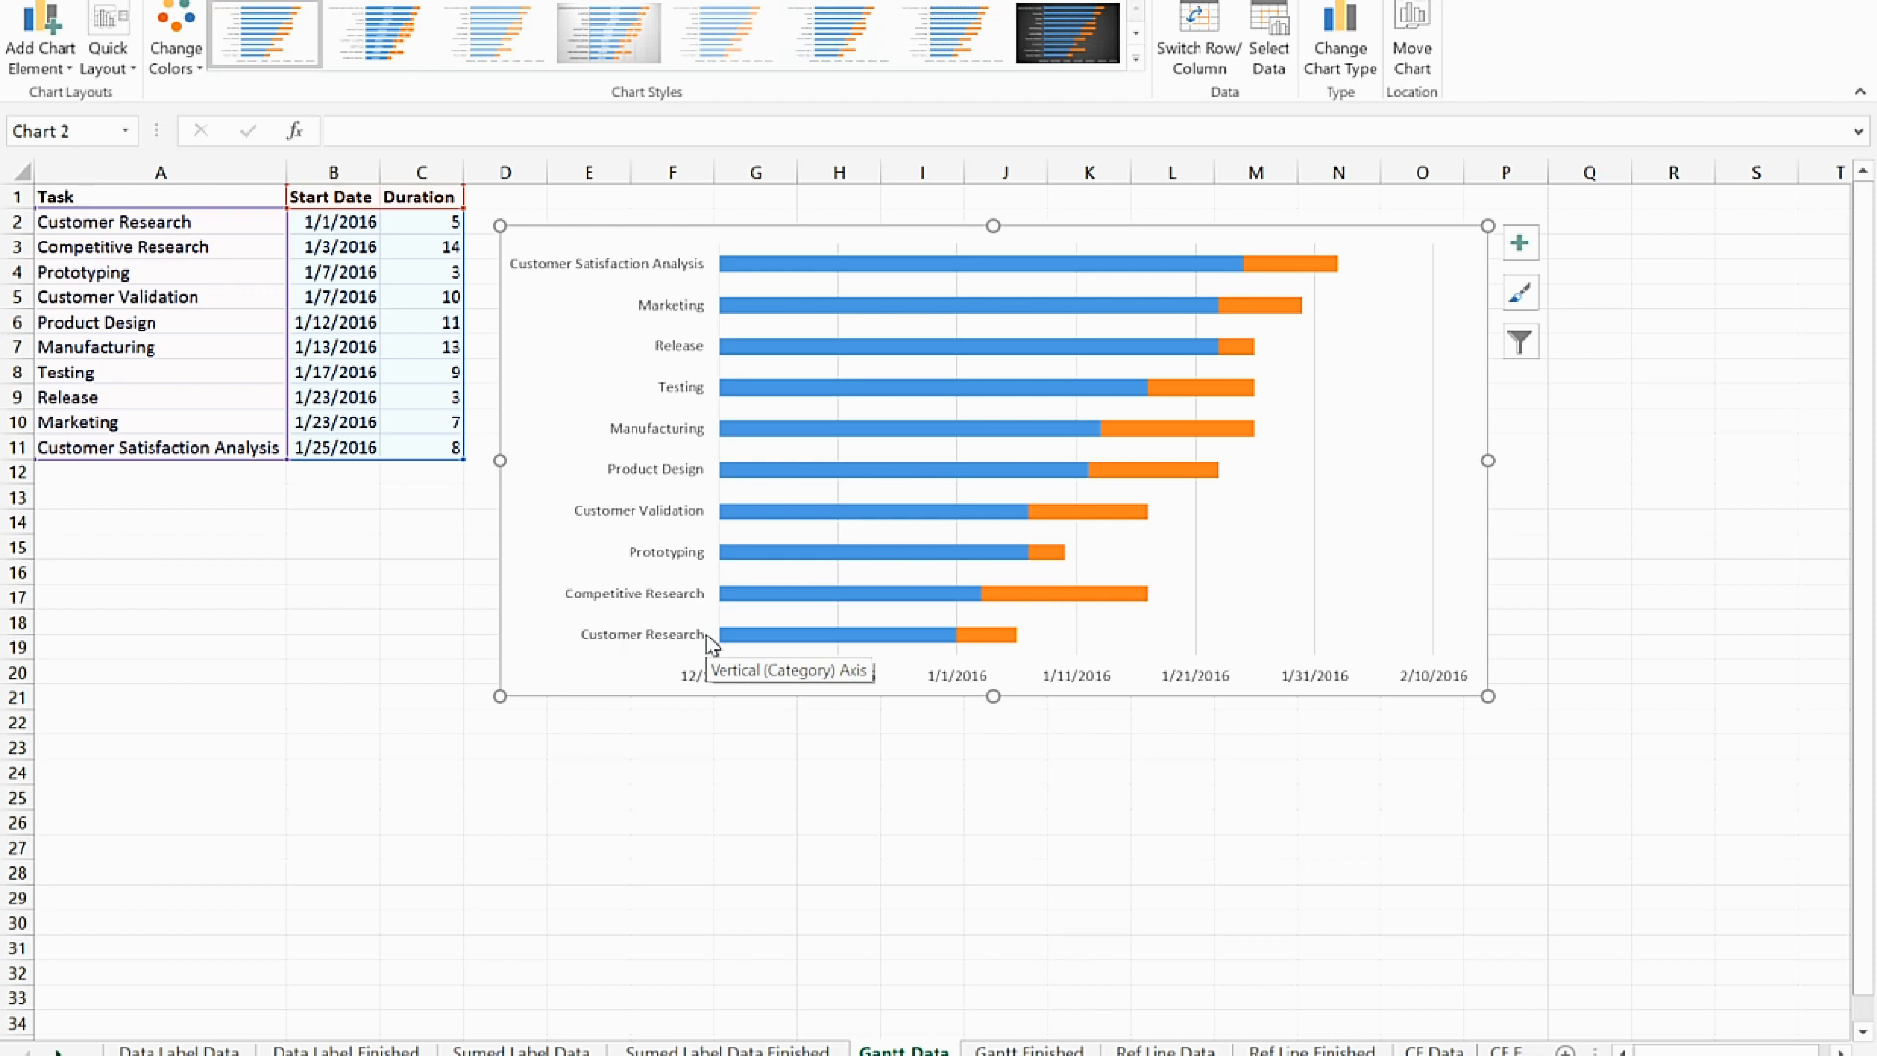
Reverse the category order of the chart's vertical task axis and close the axis formatting
double_click(661, 440)
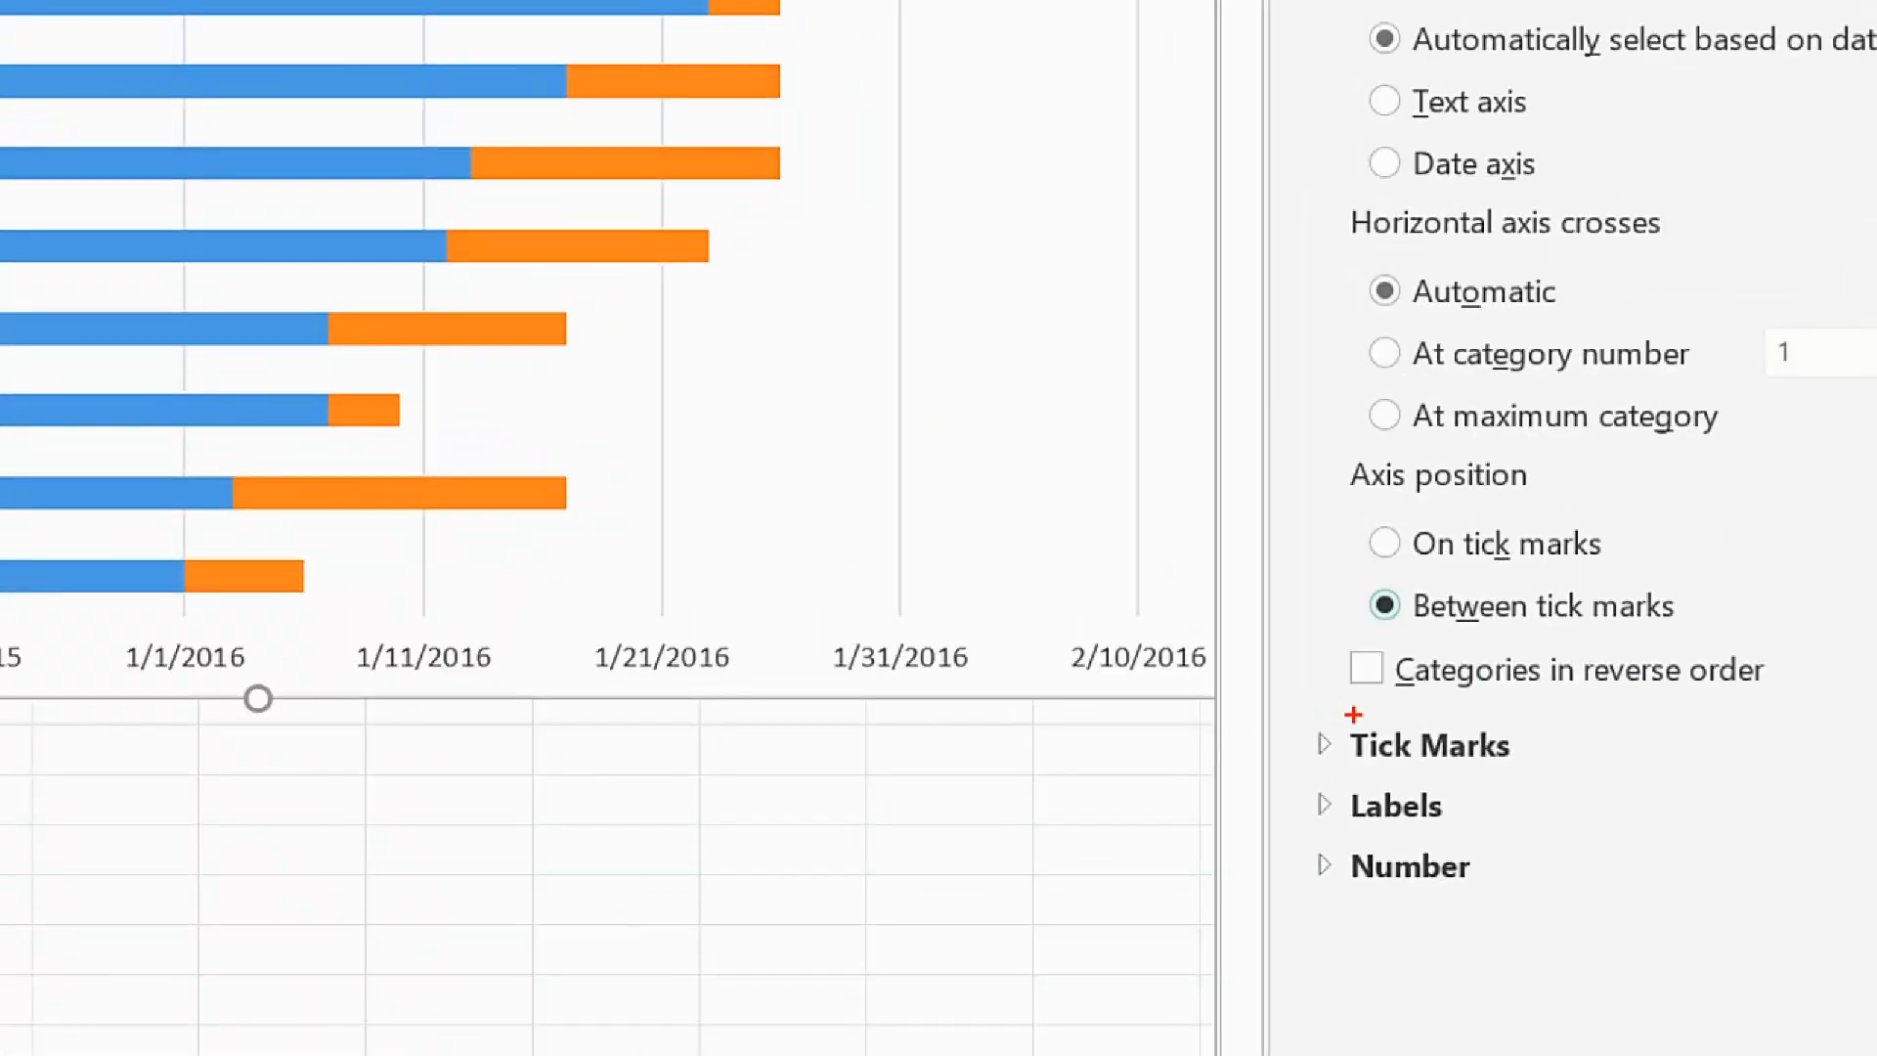
drag(1359, 713, 1853, 712)
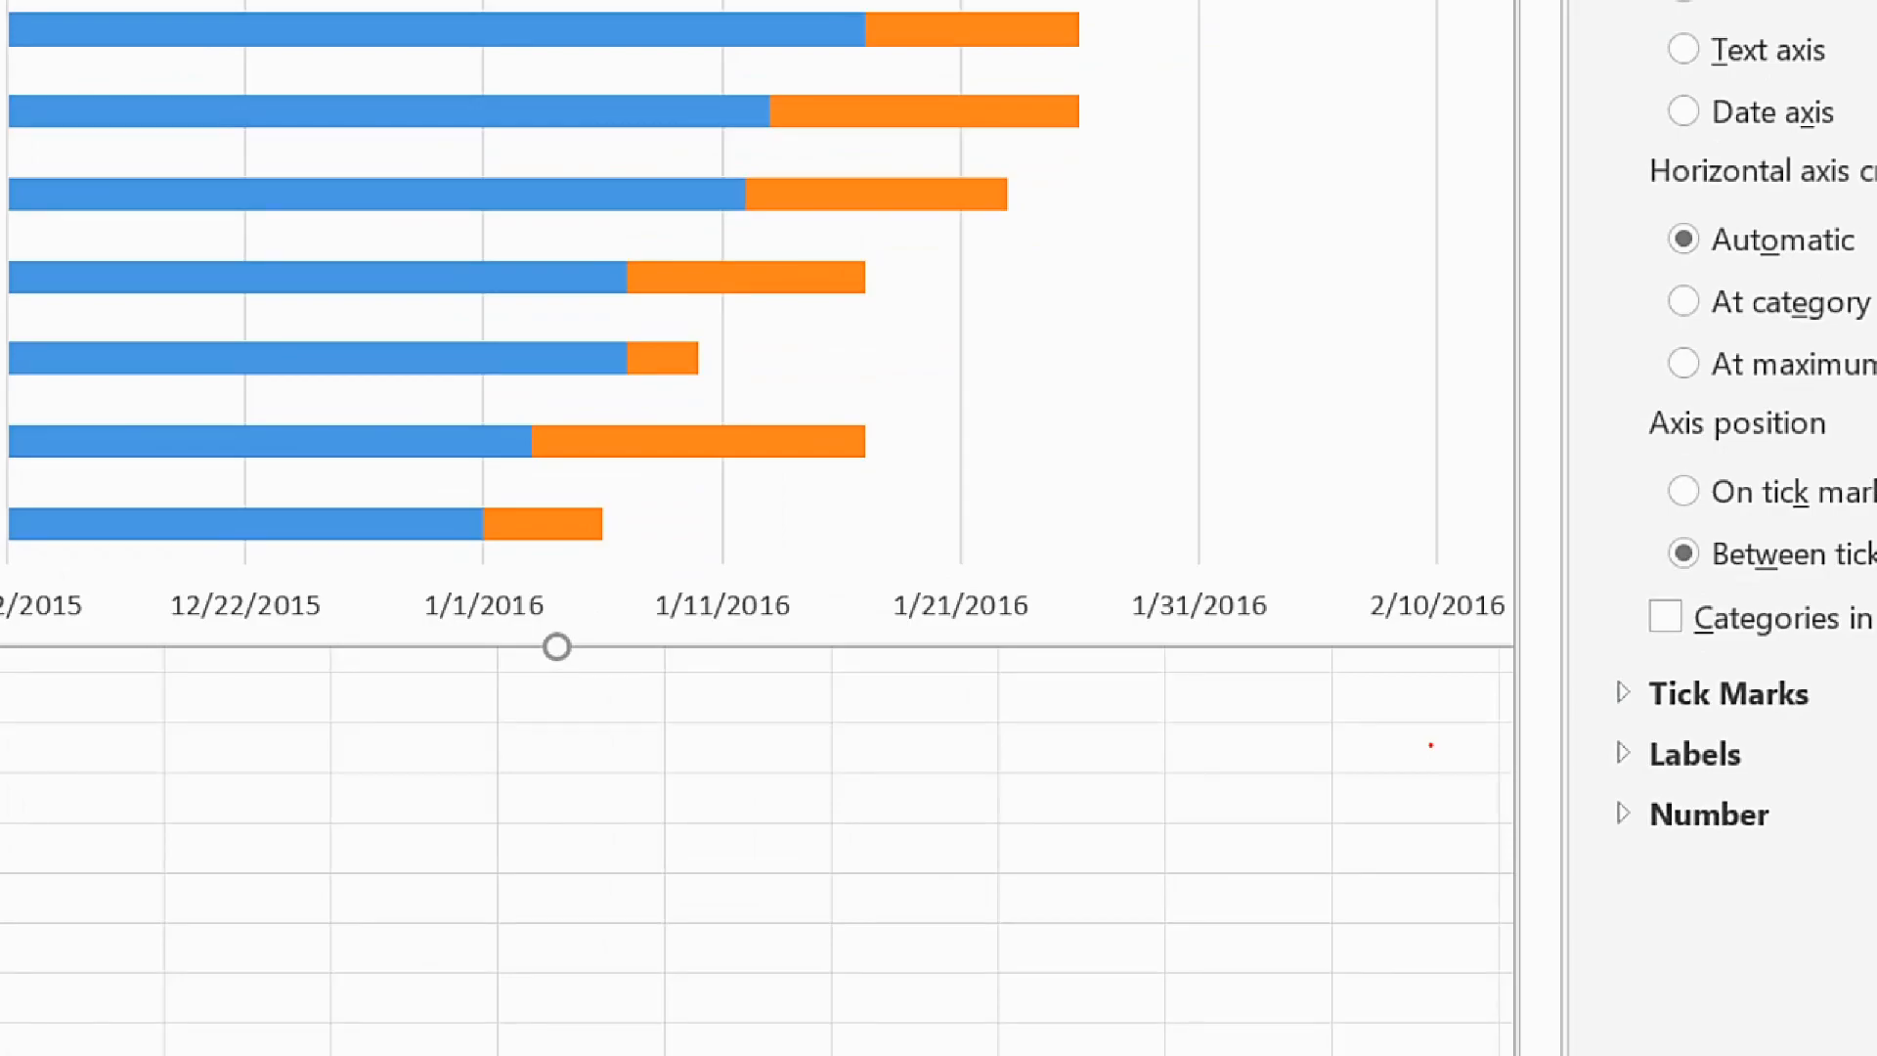
click(1431, 745)
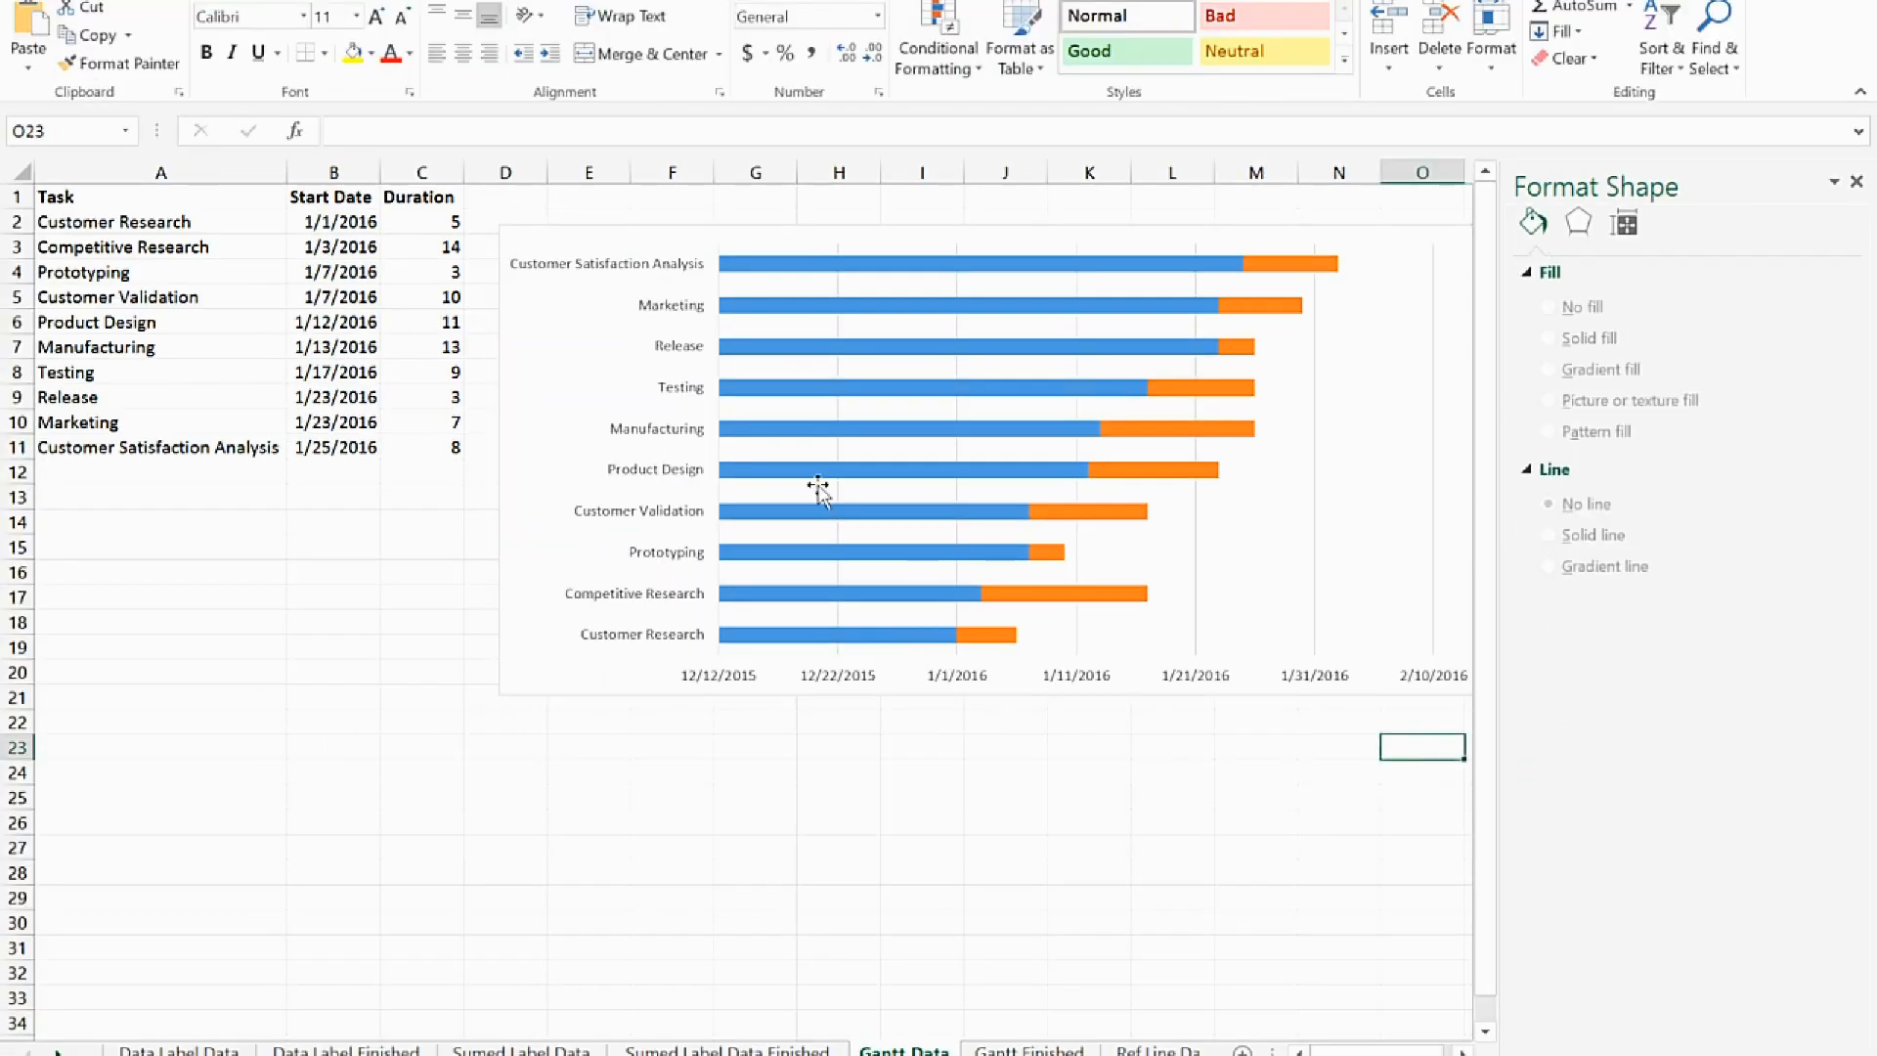
click(653, 435)
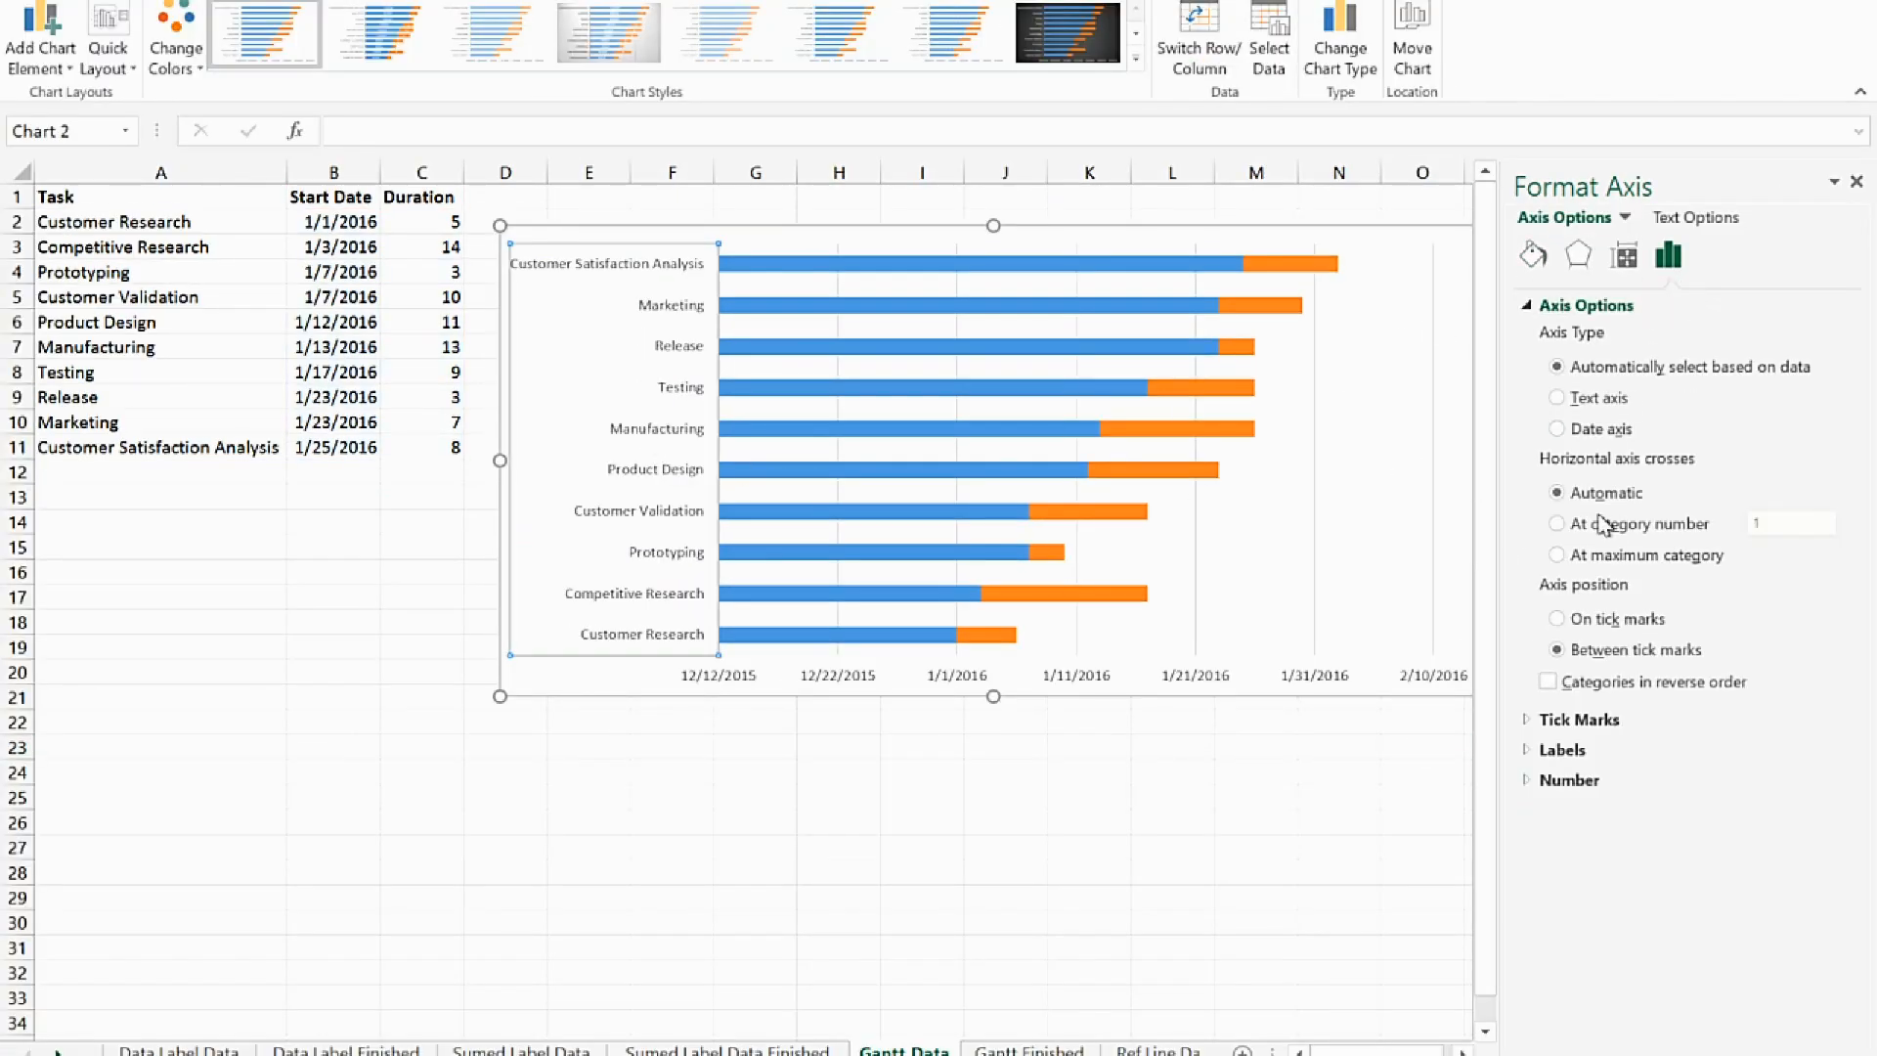
click(1548, 682)
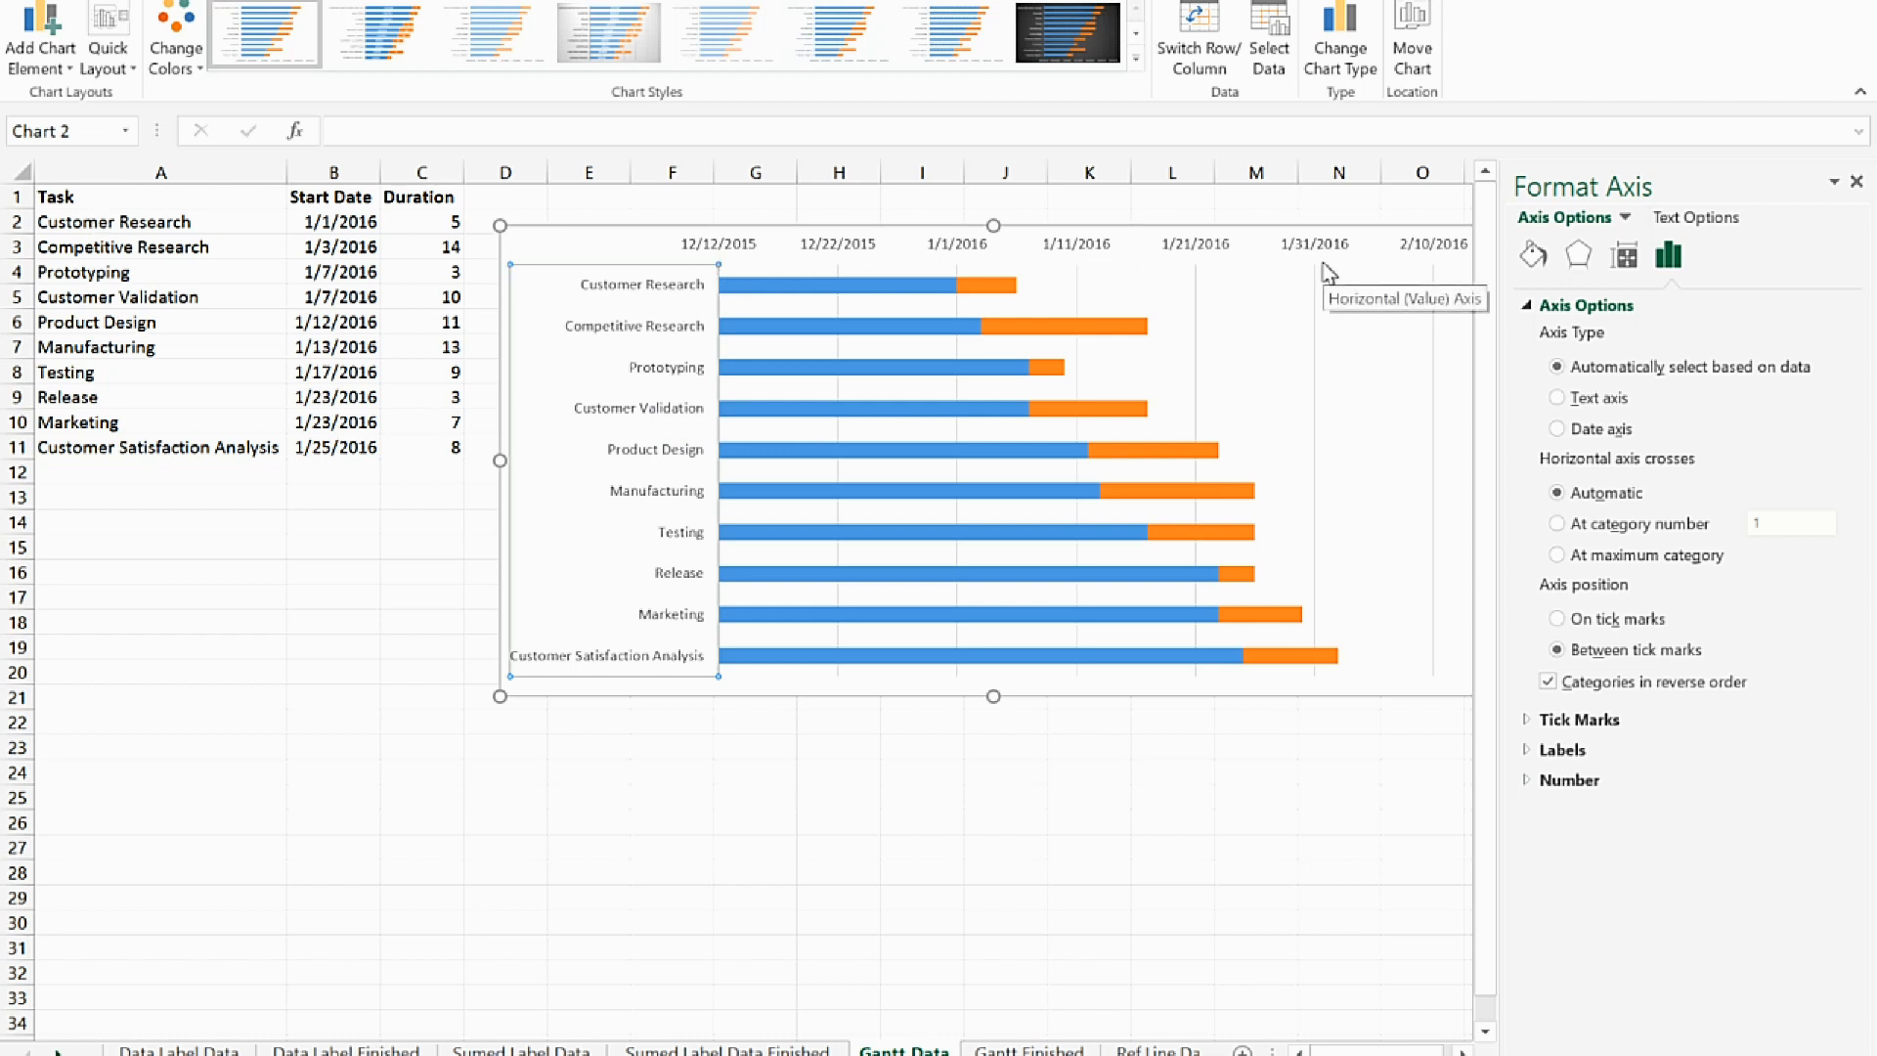
click(1857, 184)
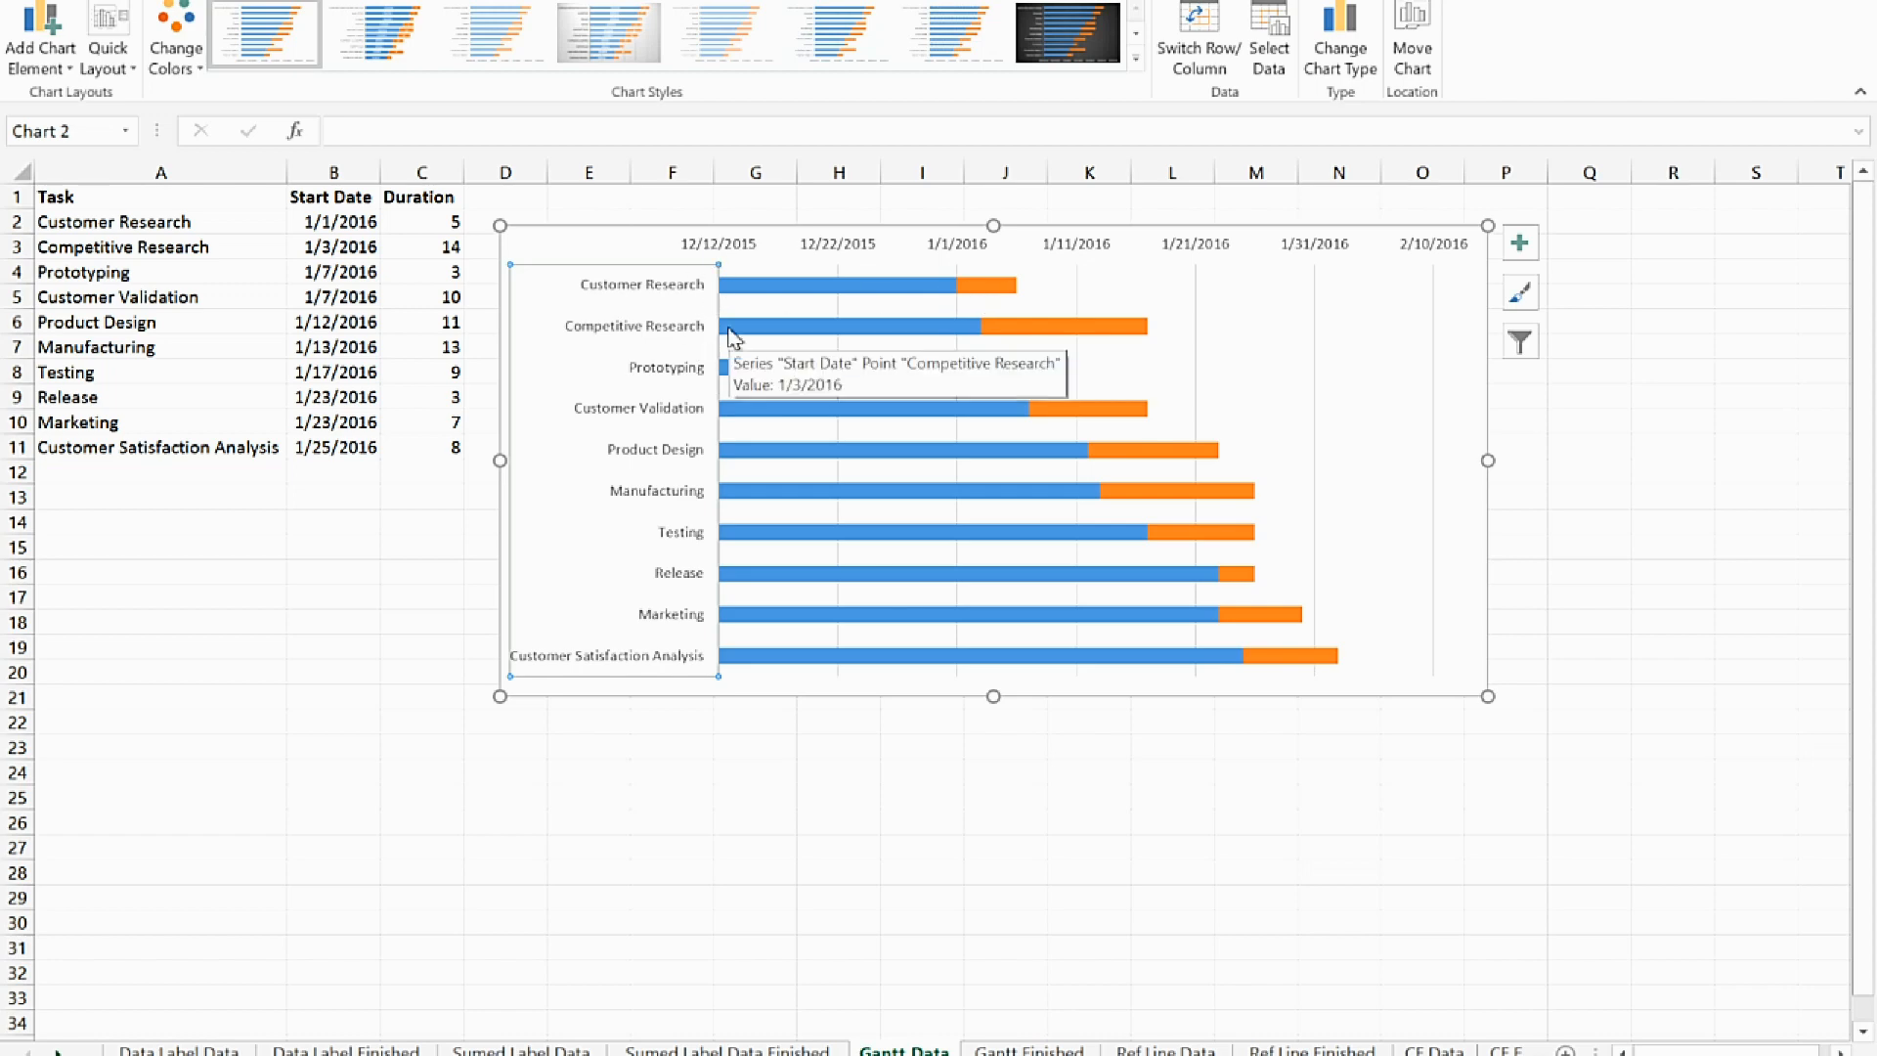
Set the minimum bound of the chart's horizontal date axis to 1/1/2016
click(948, 256)
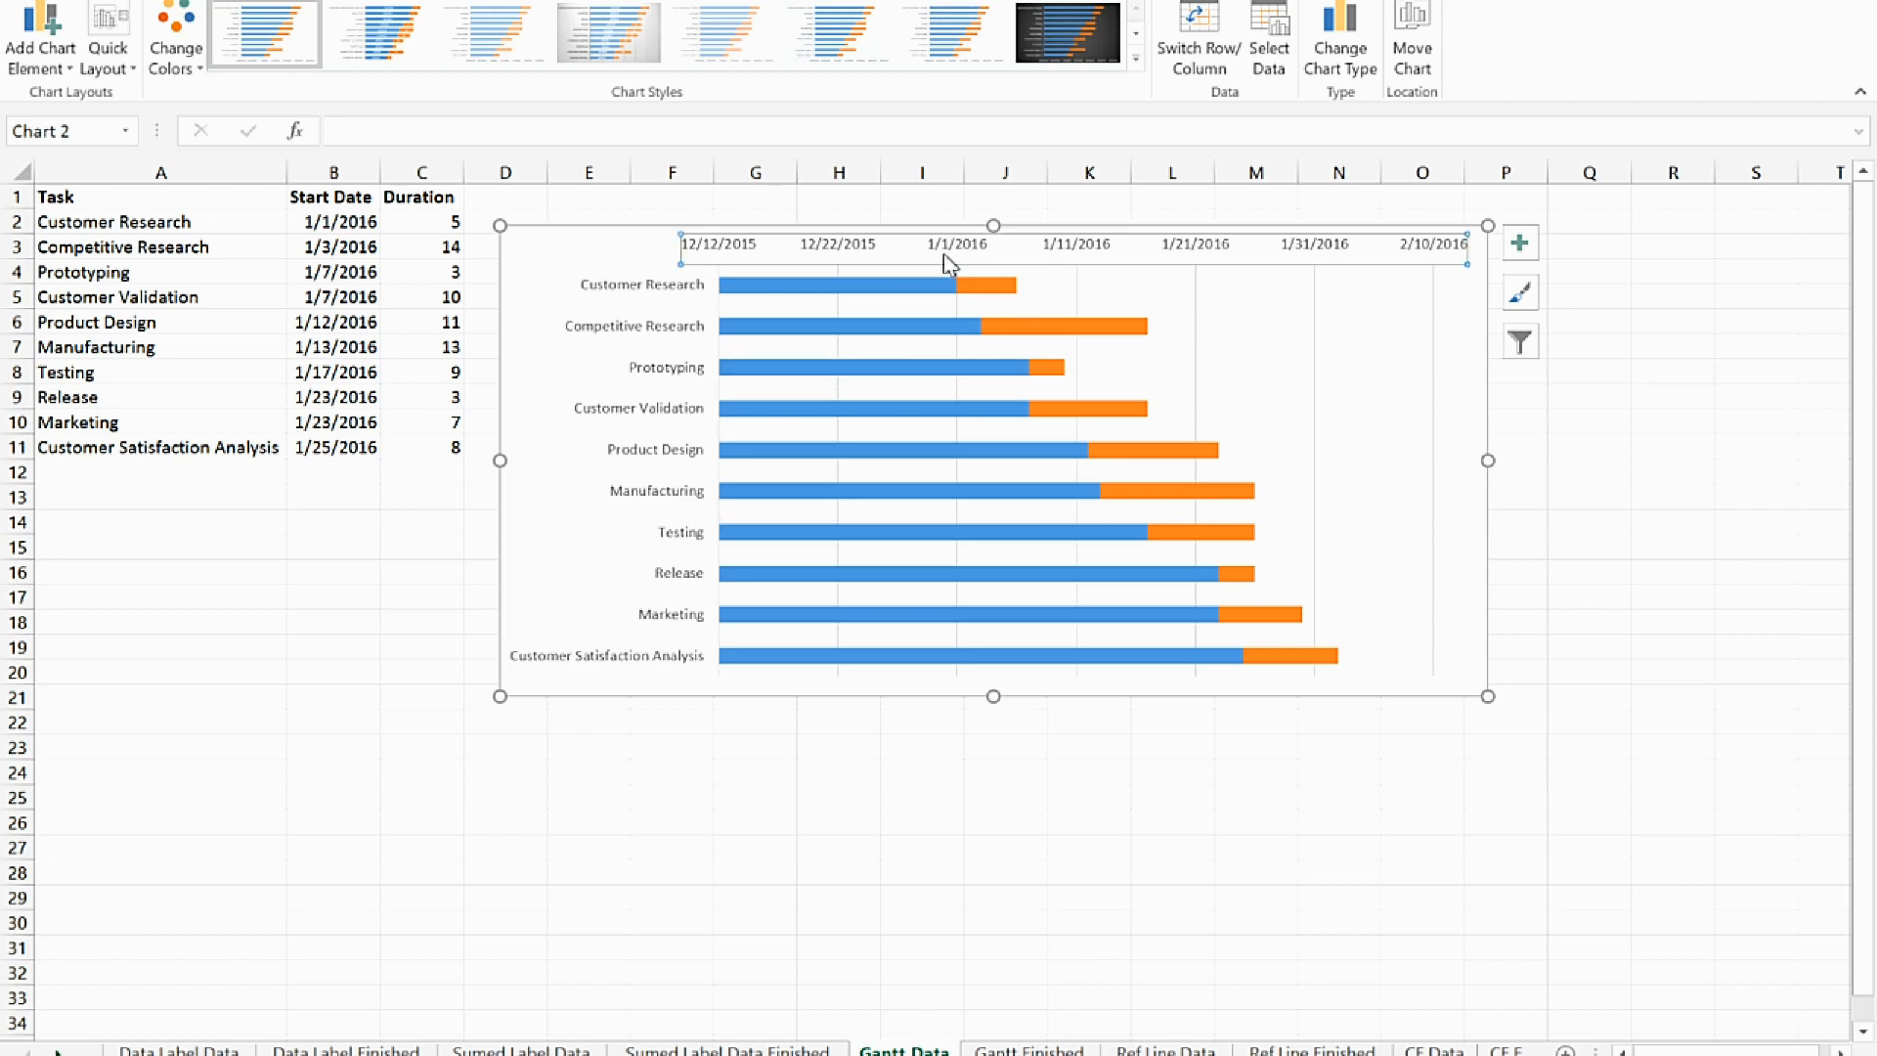
double_click(947, 252)
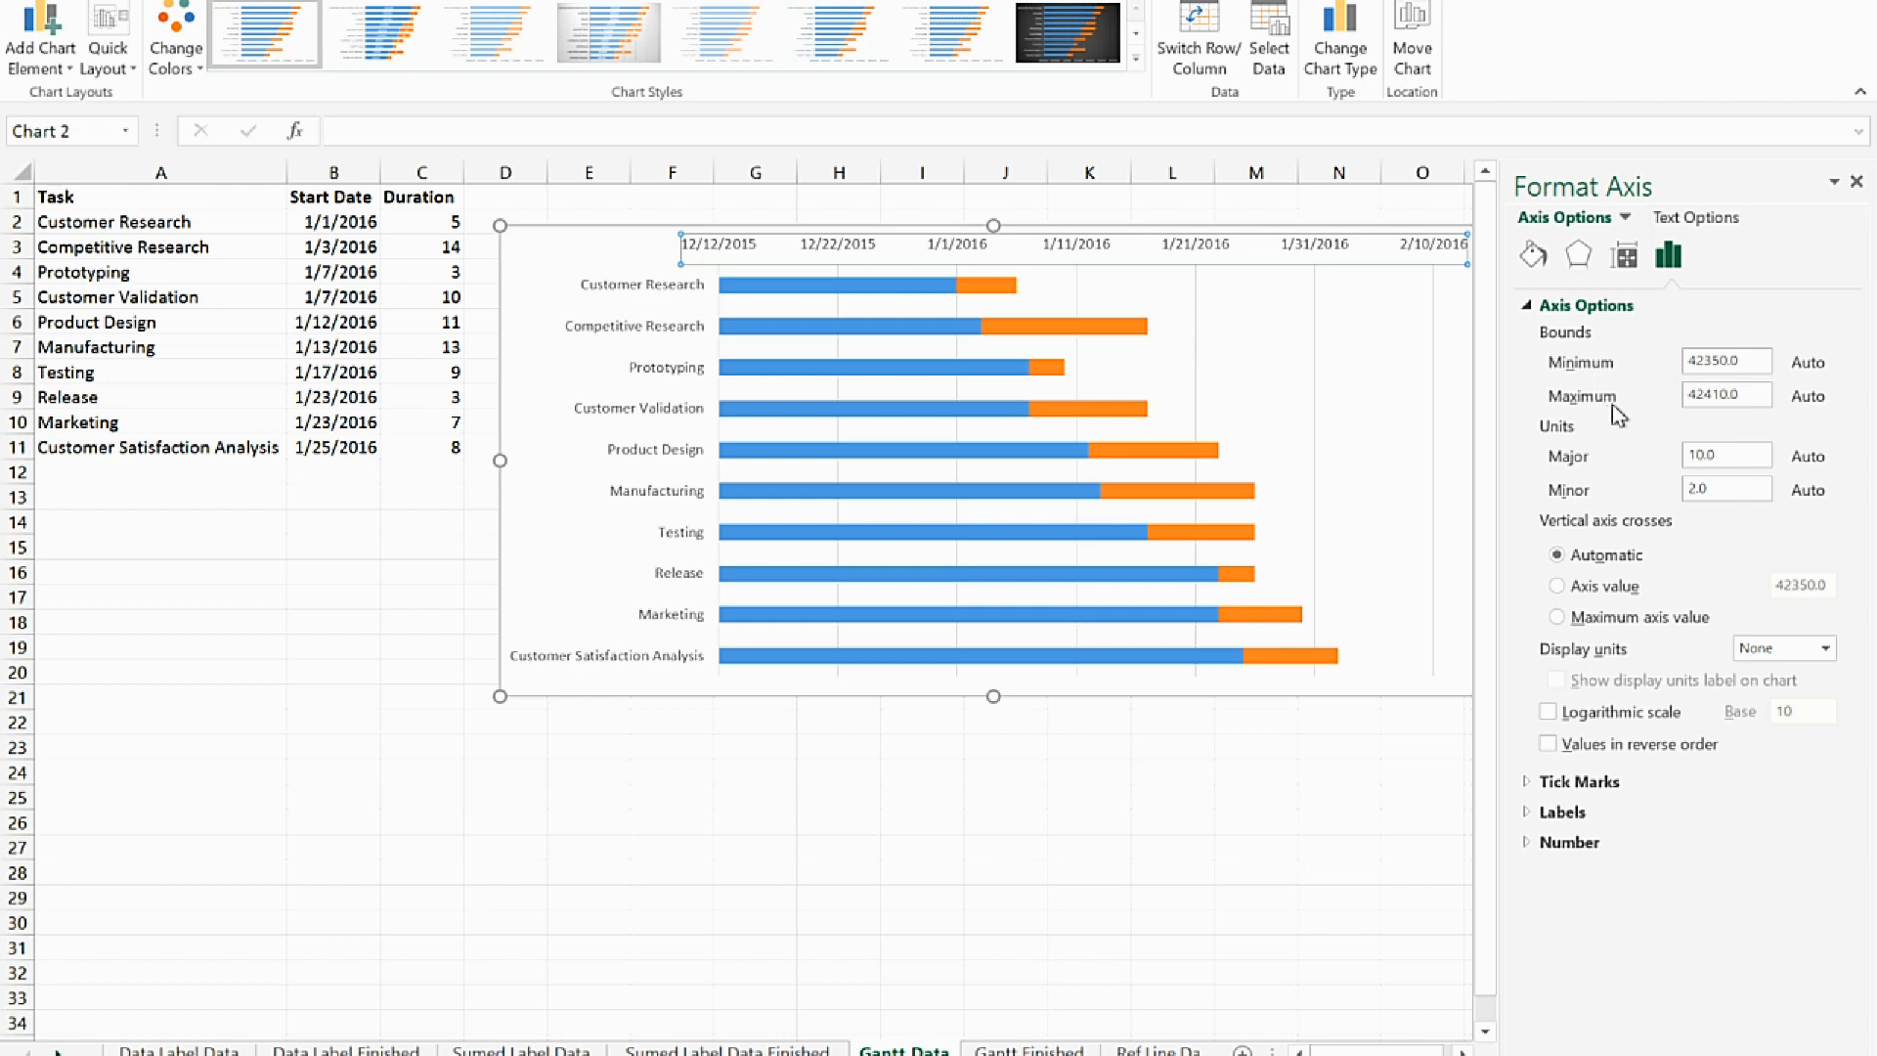
click(1755, 360)
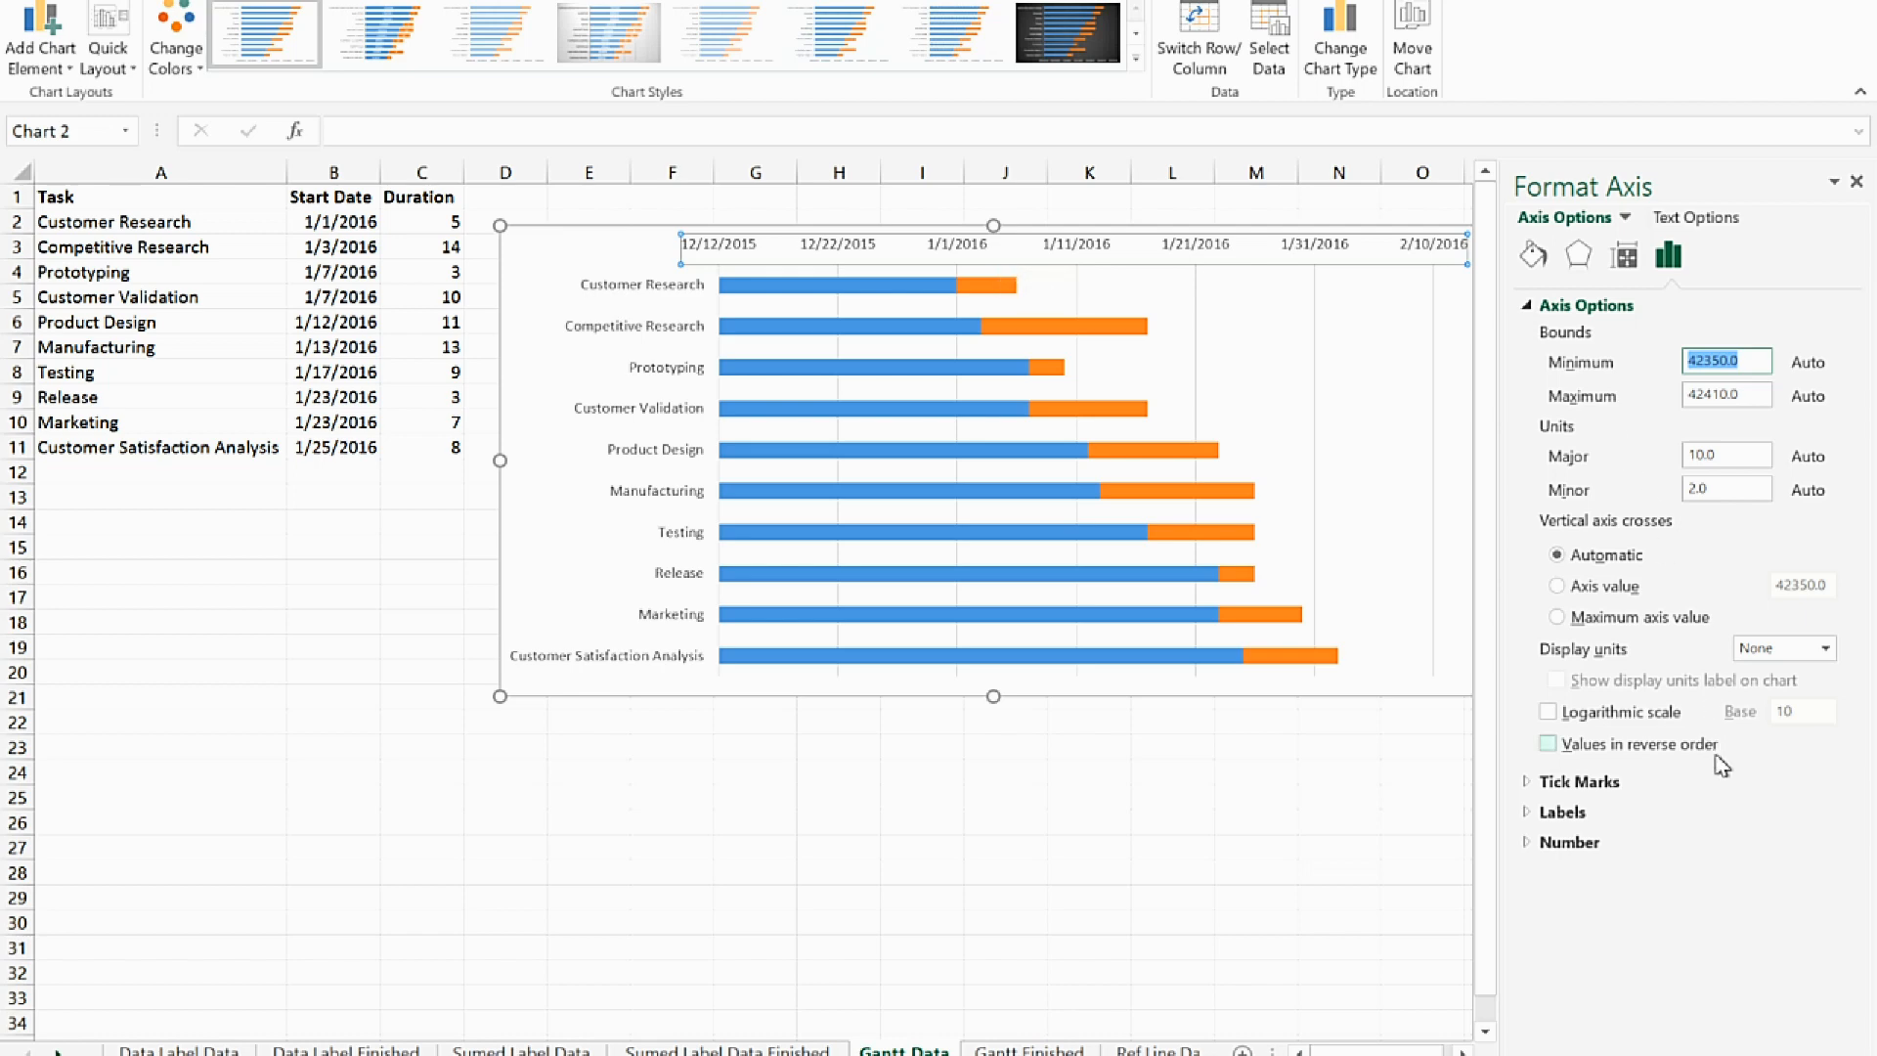
text(1/1)
text(/2016)
key(Return)
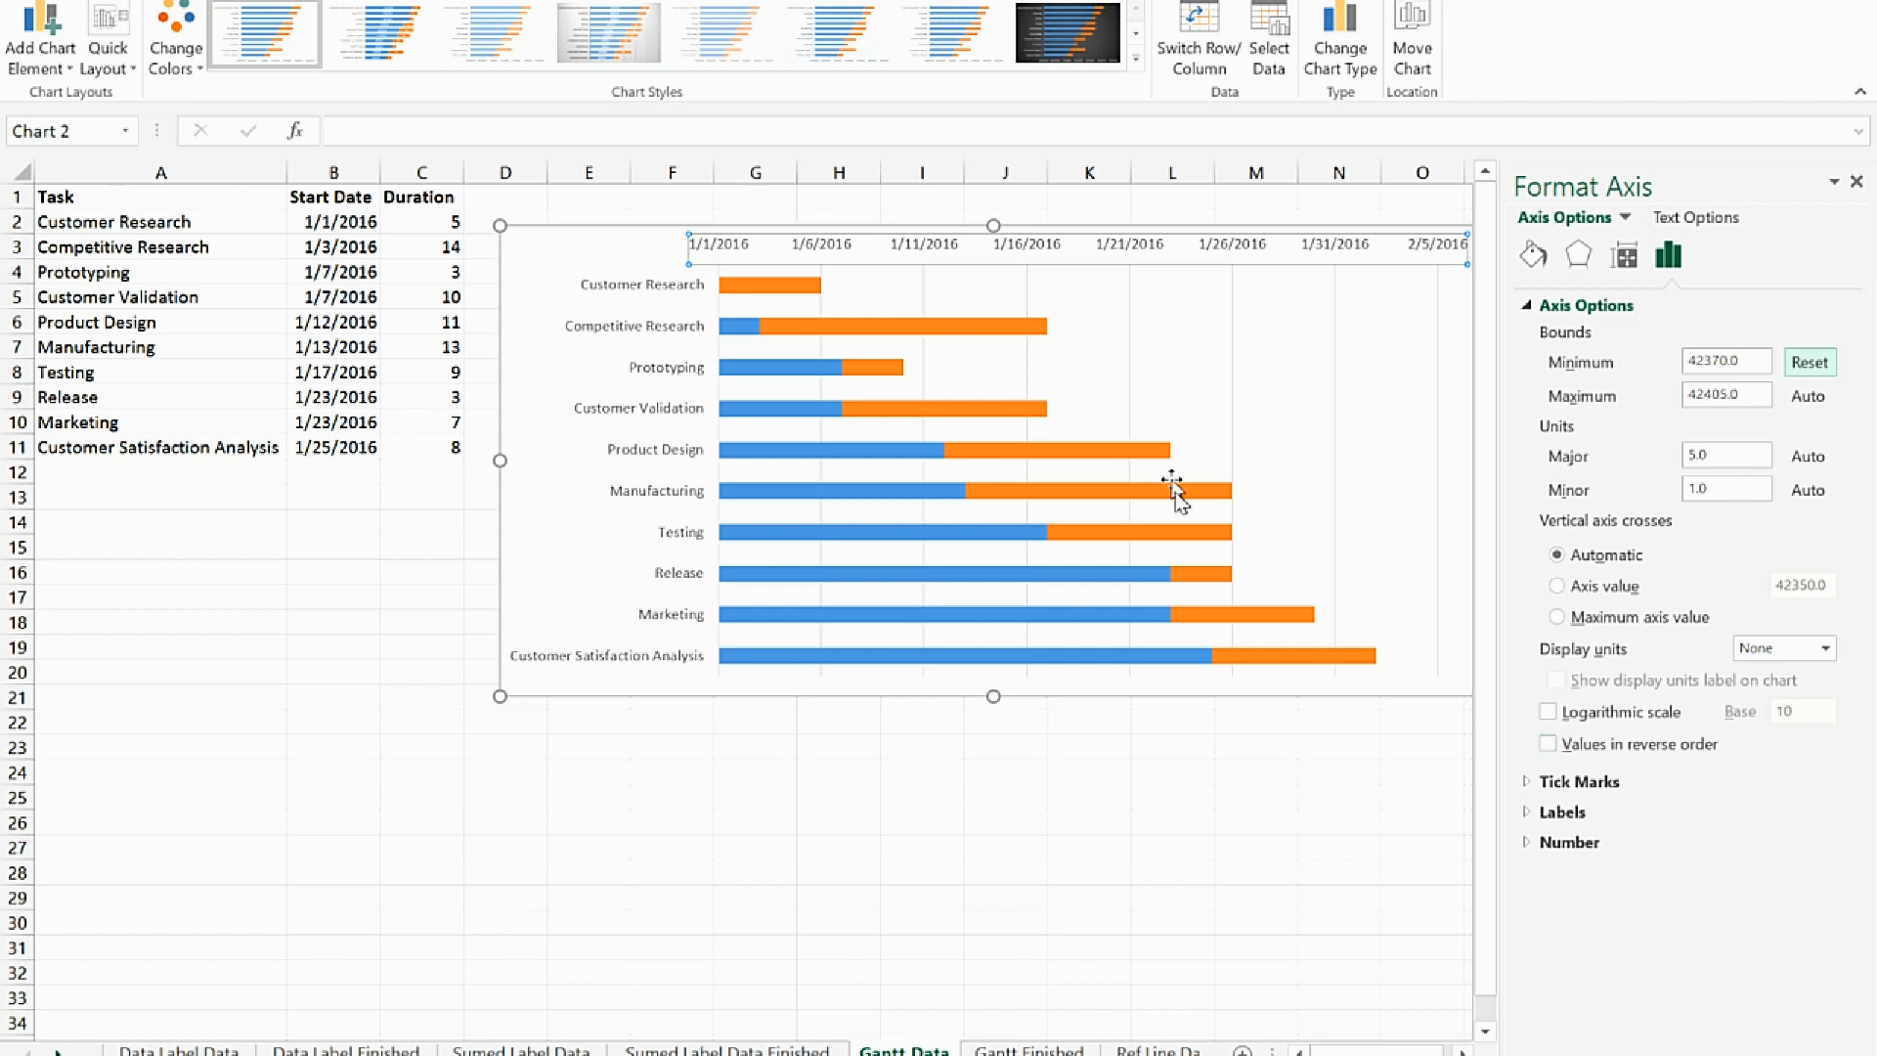
Set the Start Date series to No fill so only the Duration bars show, and close the series formatting
click(743, 334)
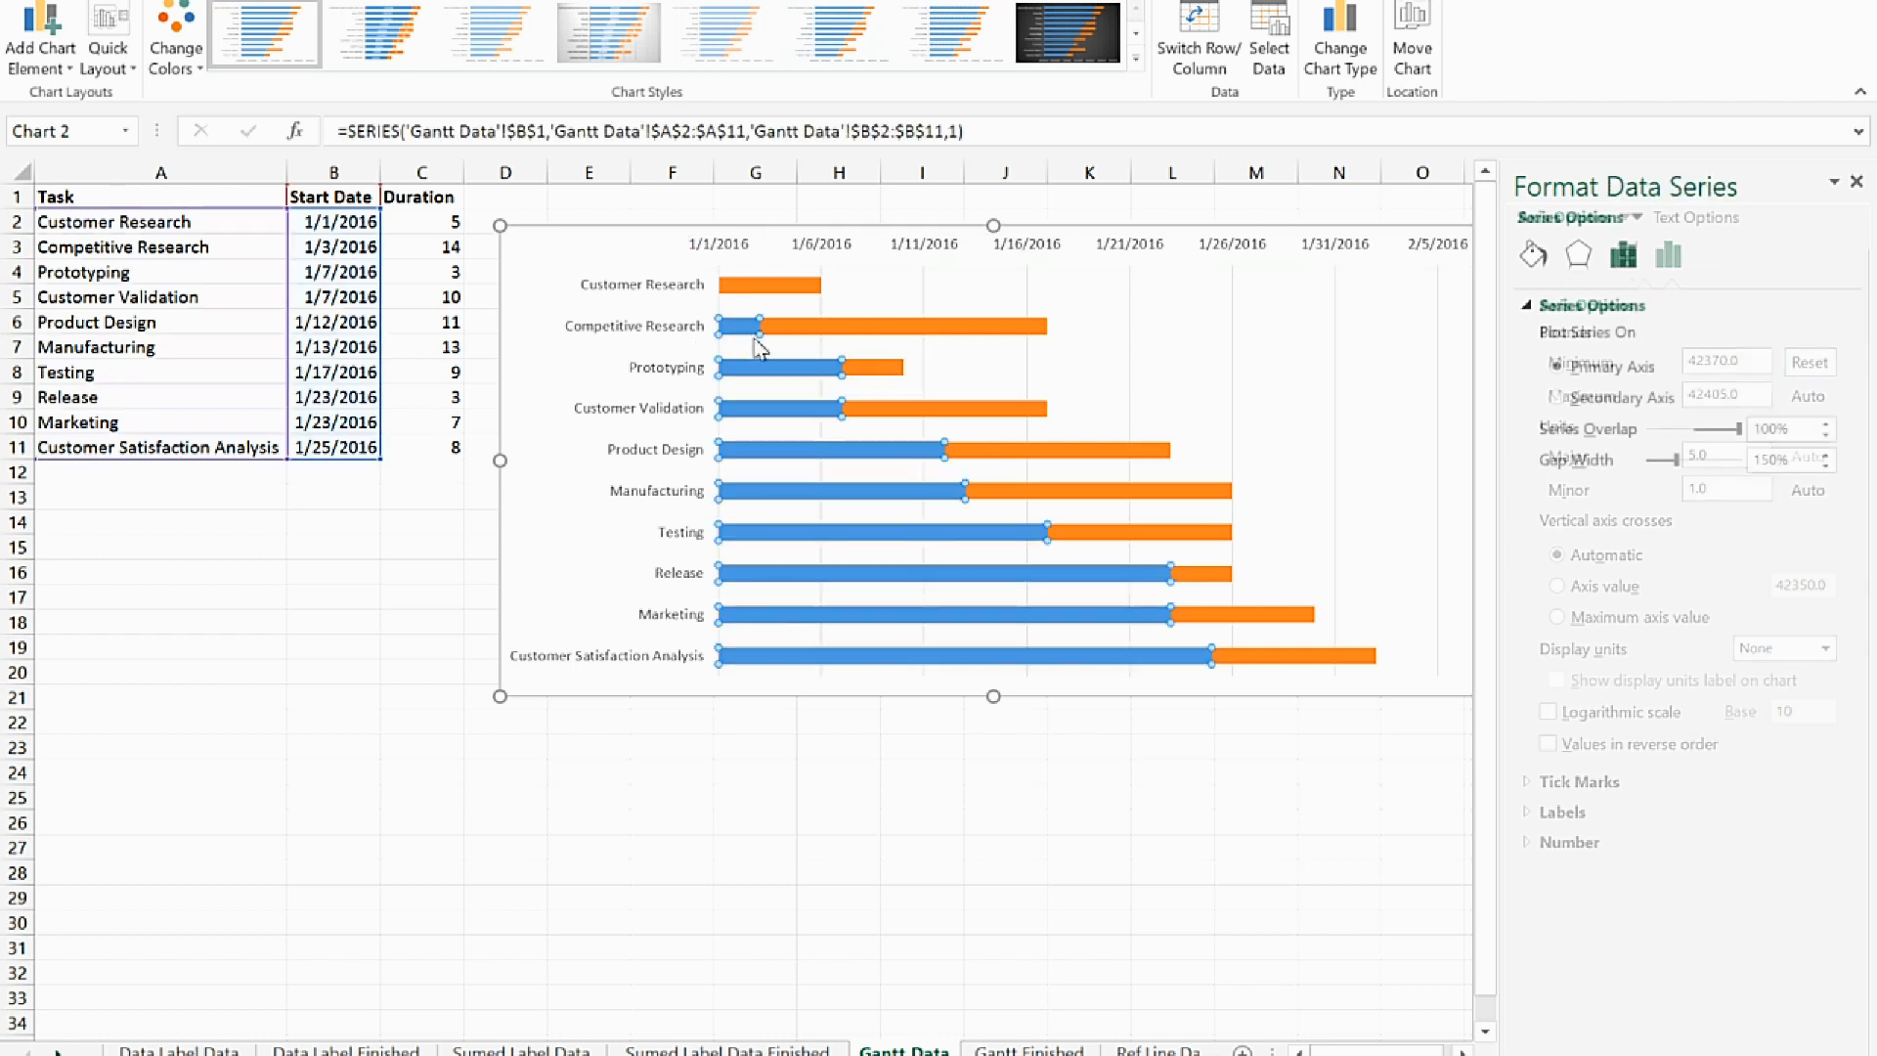
click(1533, 257)
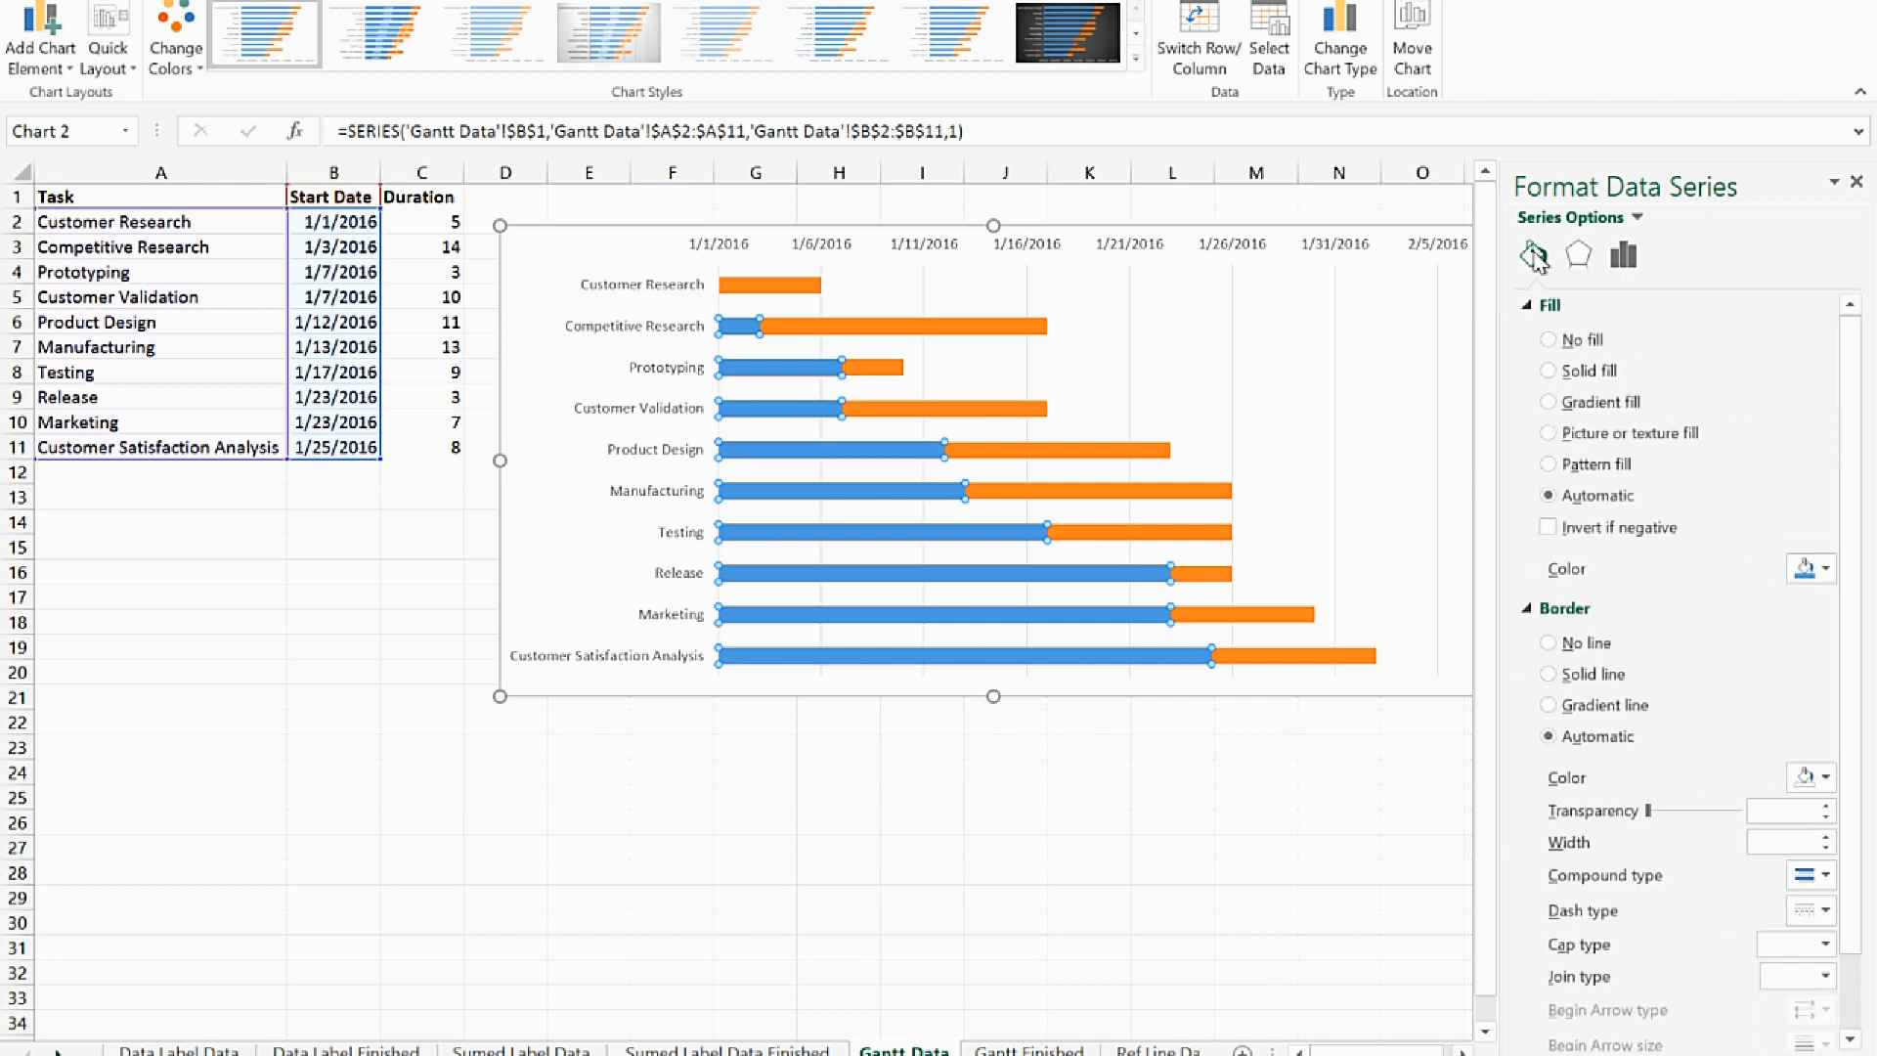
click(1548, 341)
click(1845, 186)
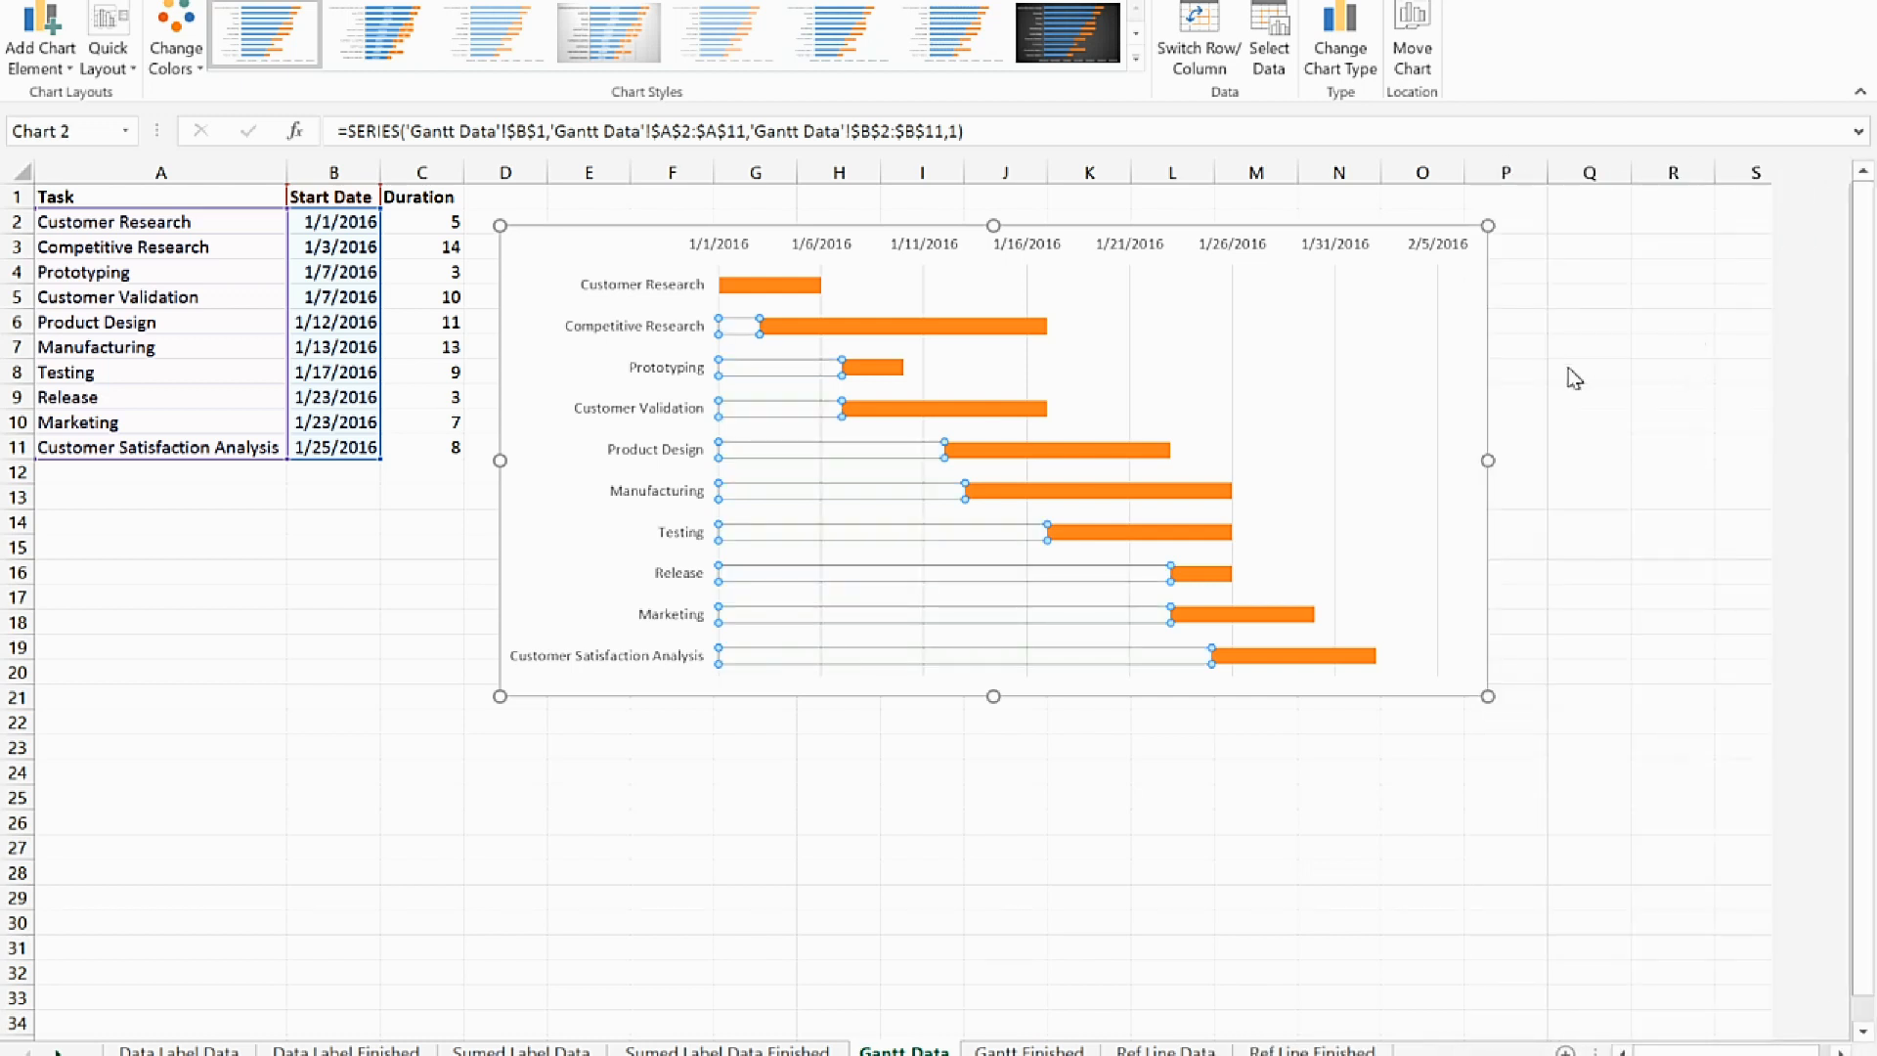
click(1471, 372)
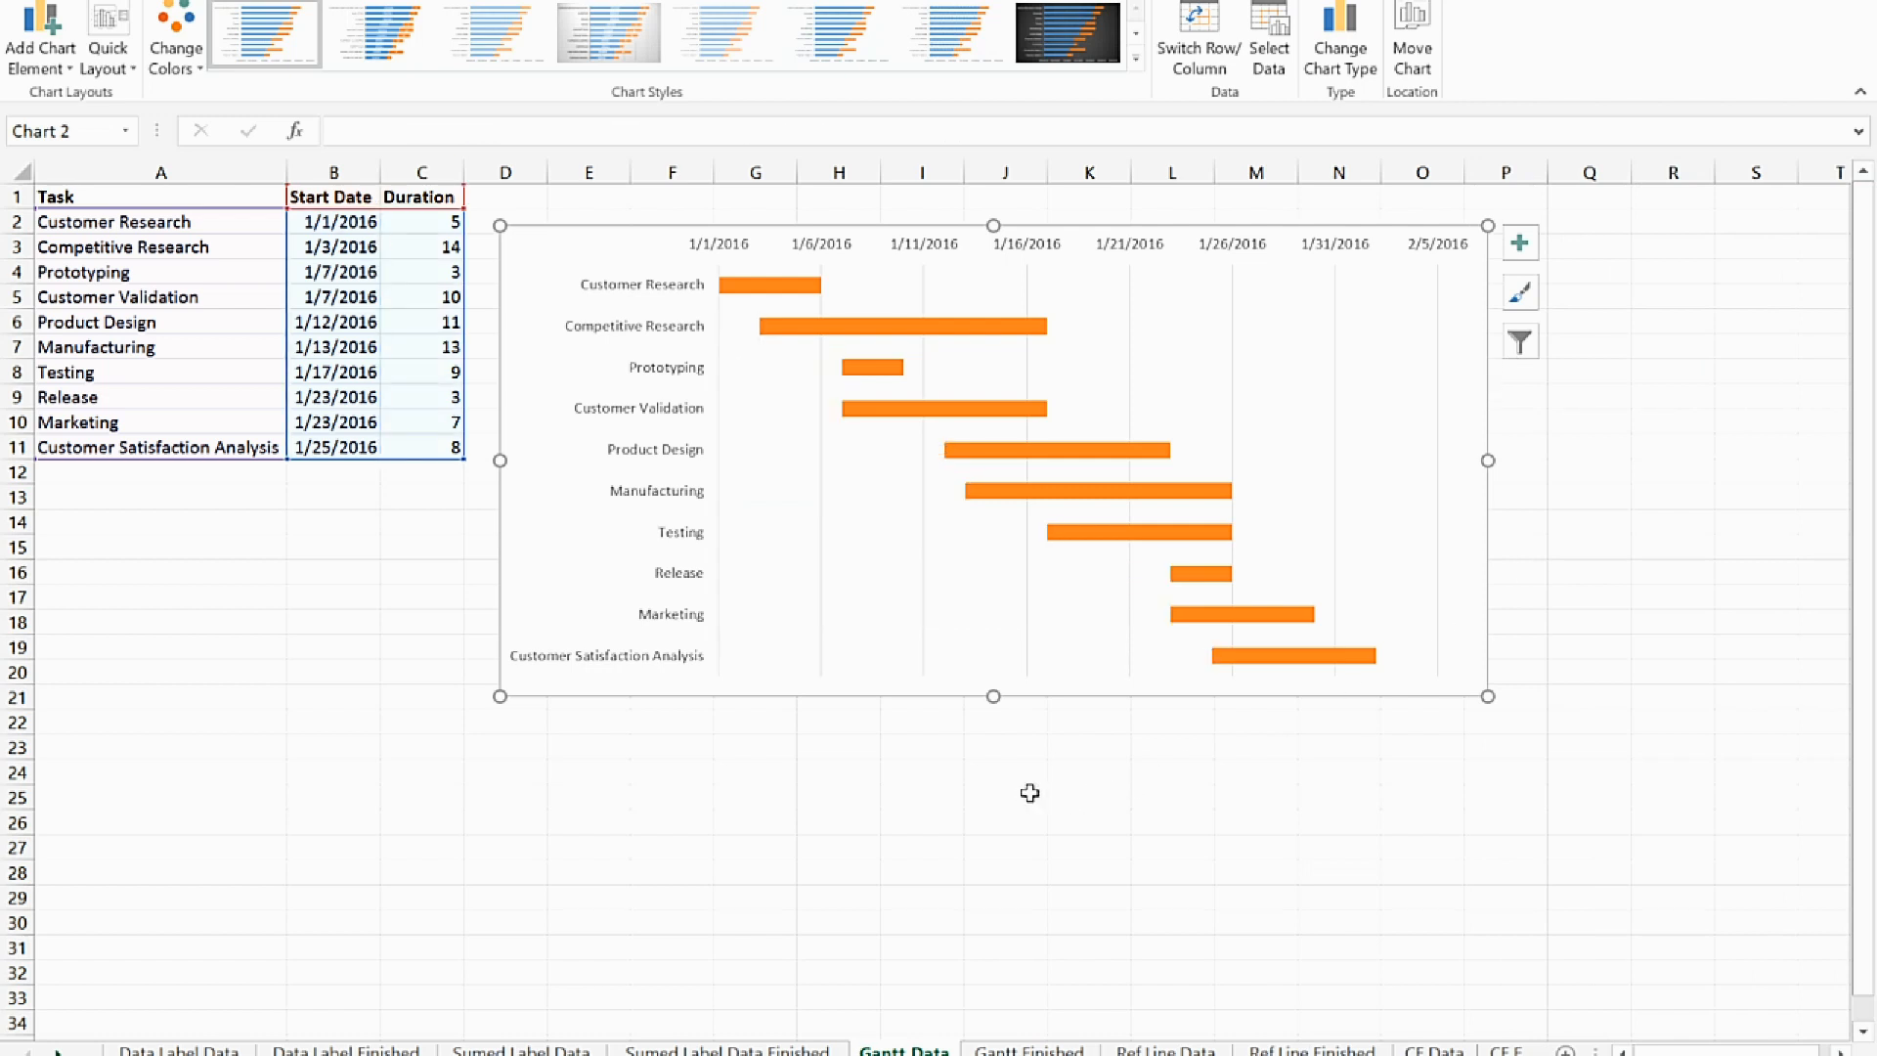
Set the Competitive Research duration in C3 to 30
click(430, 248)
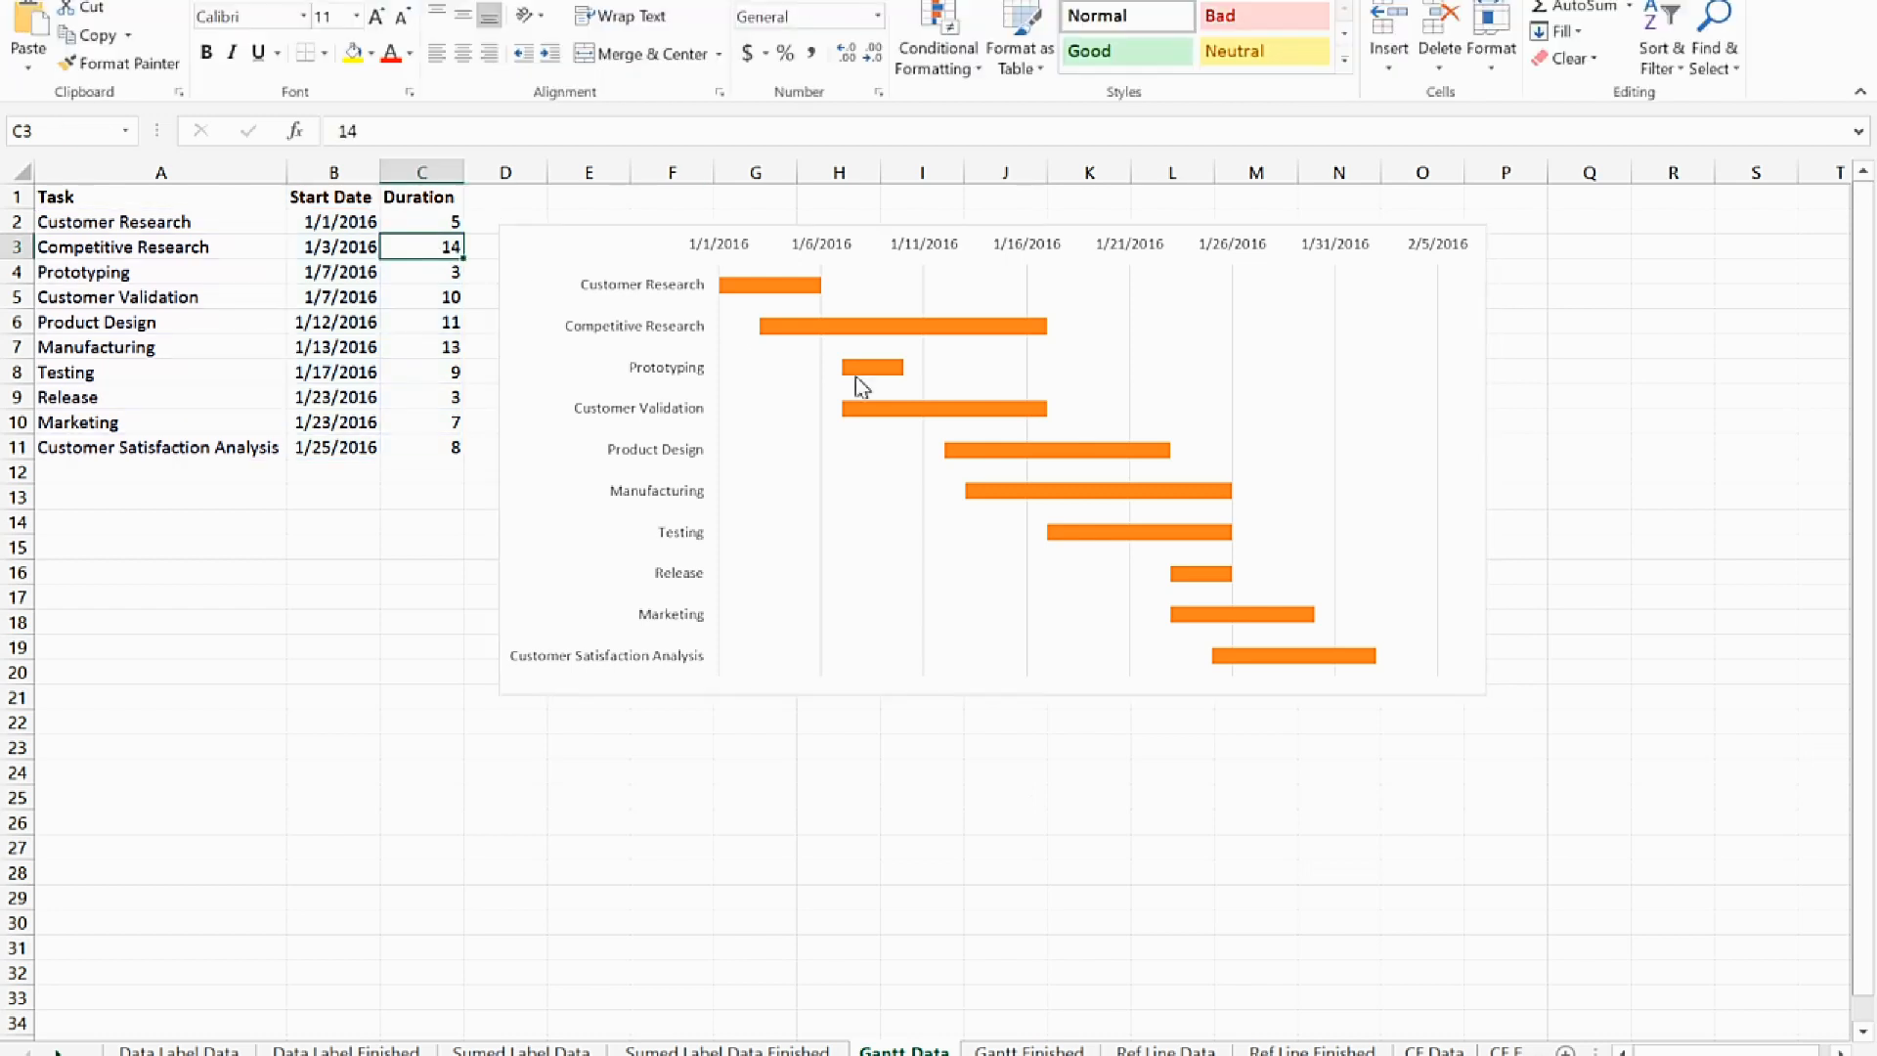
text(30)
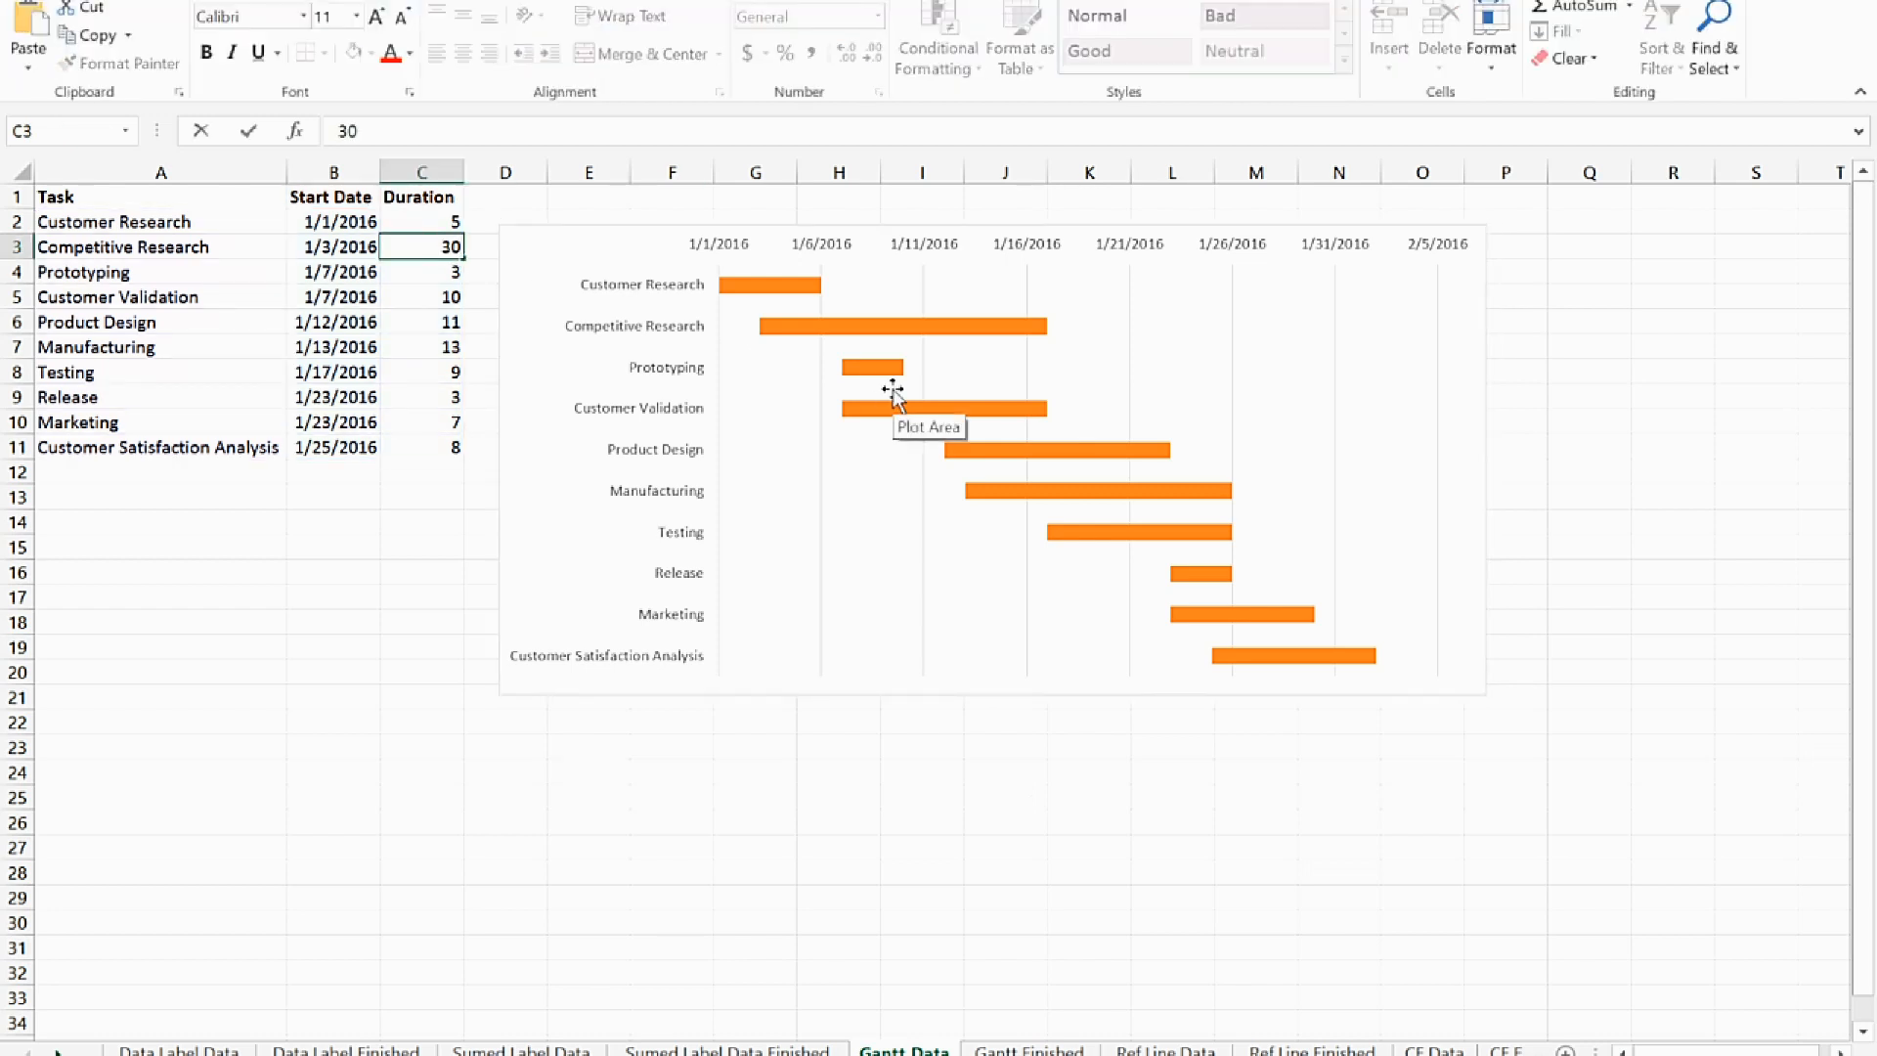
key(Tab)
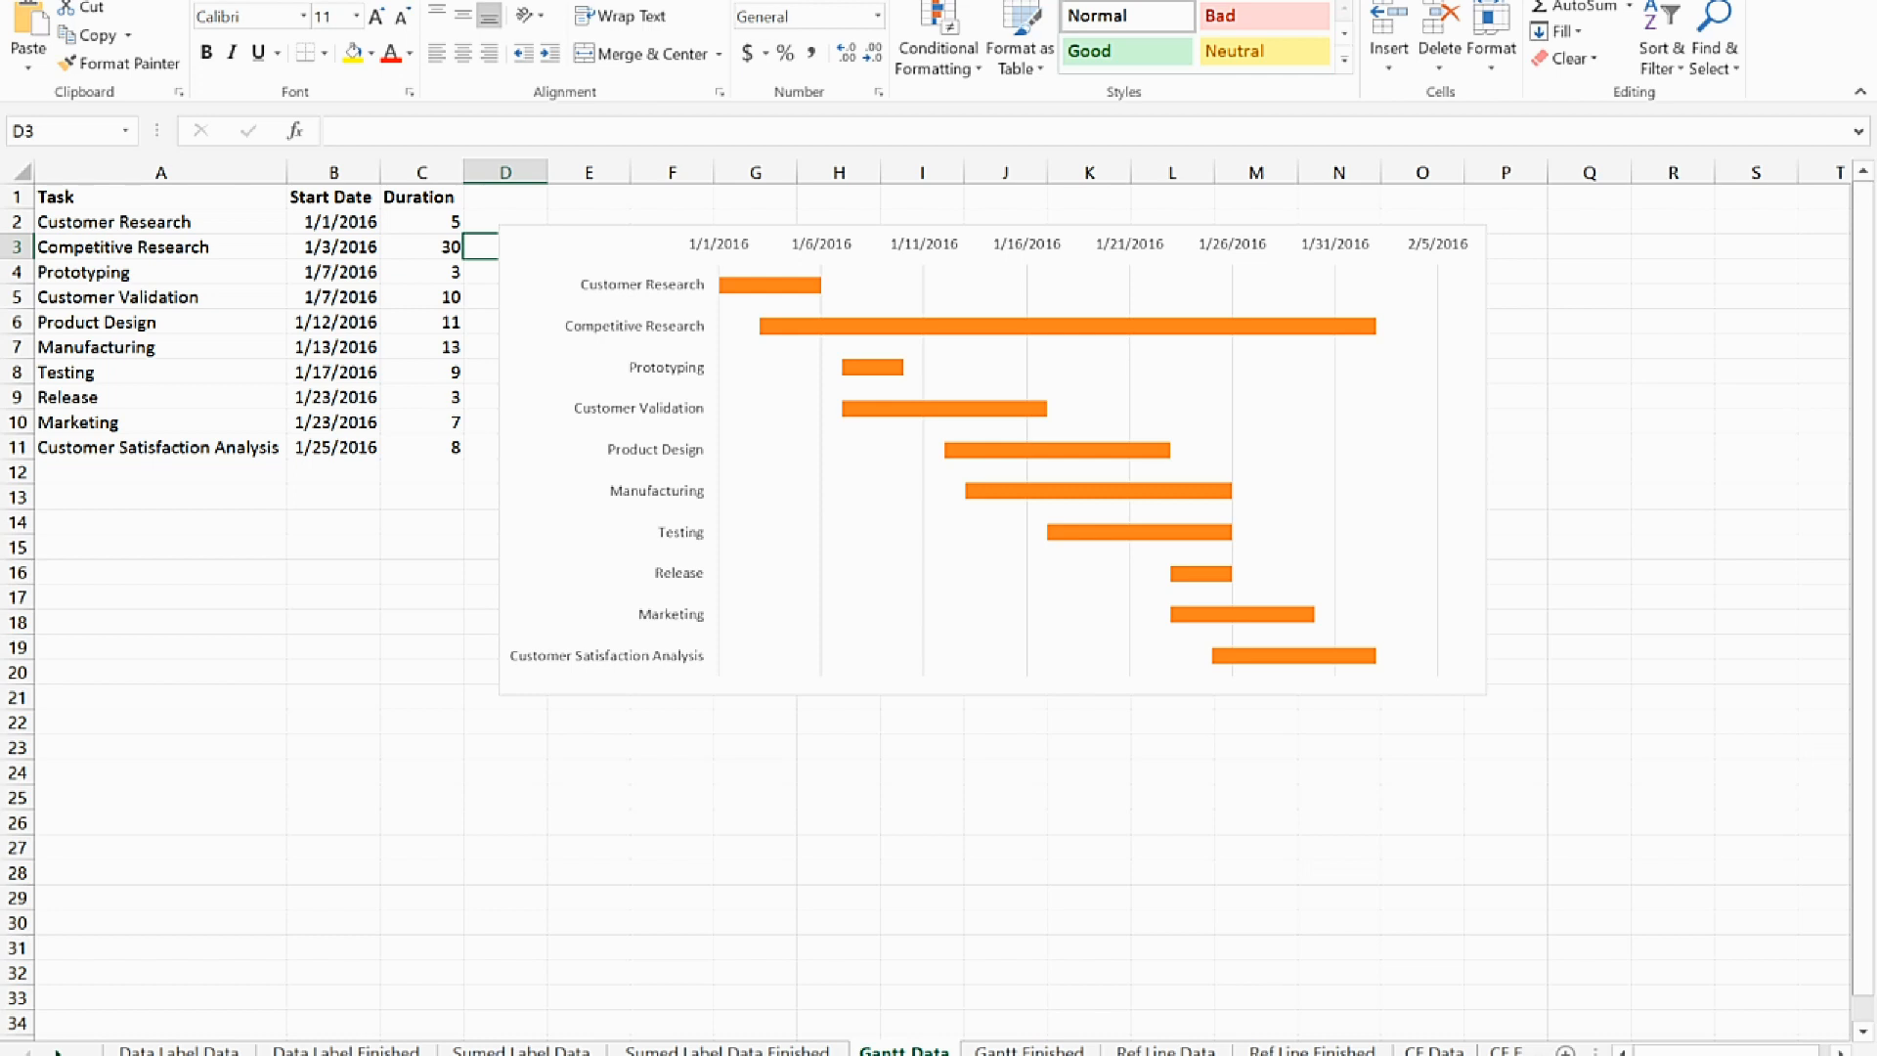
click(183, 395)
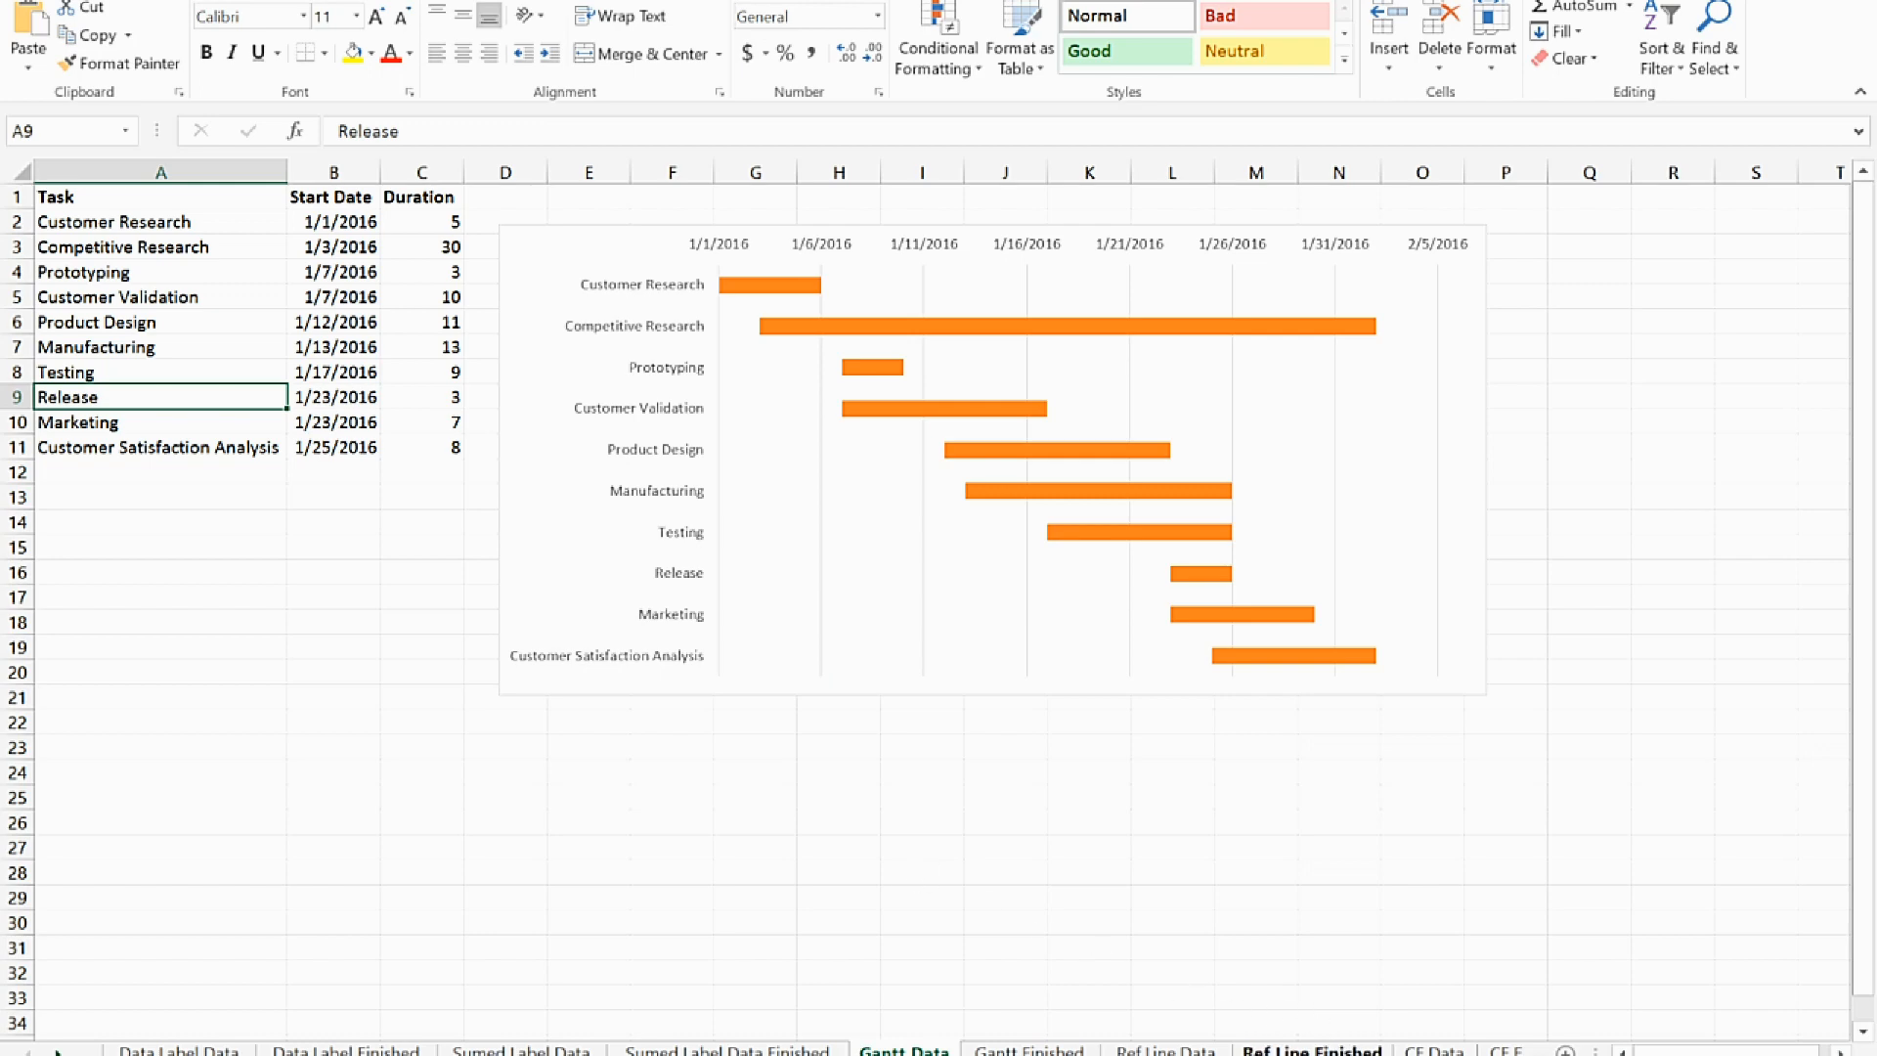
Enlarge the part weight chart on the Ref Line Finished sheet, and switch to the Ref Line Data sheet
click(1310, 1050)
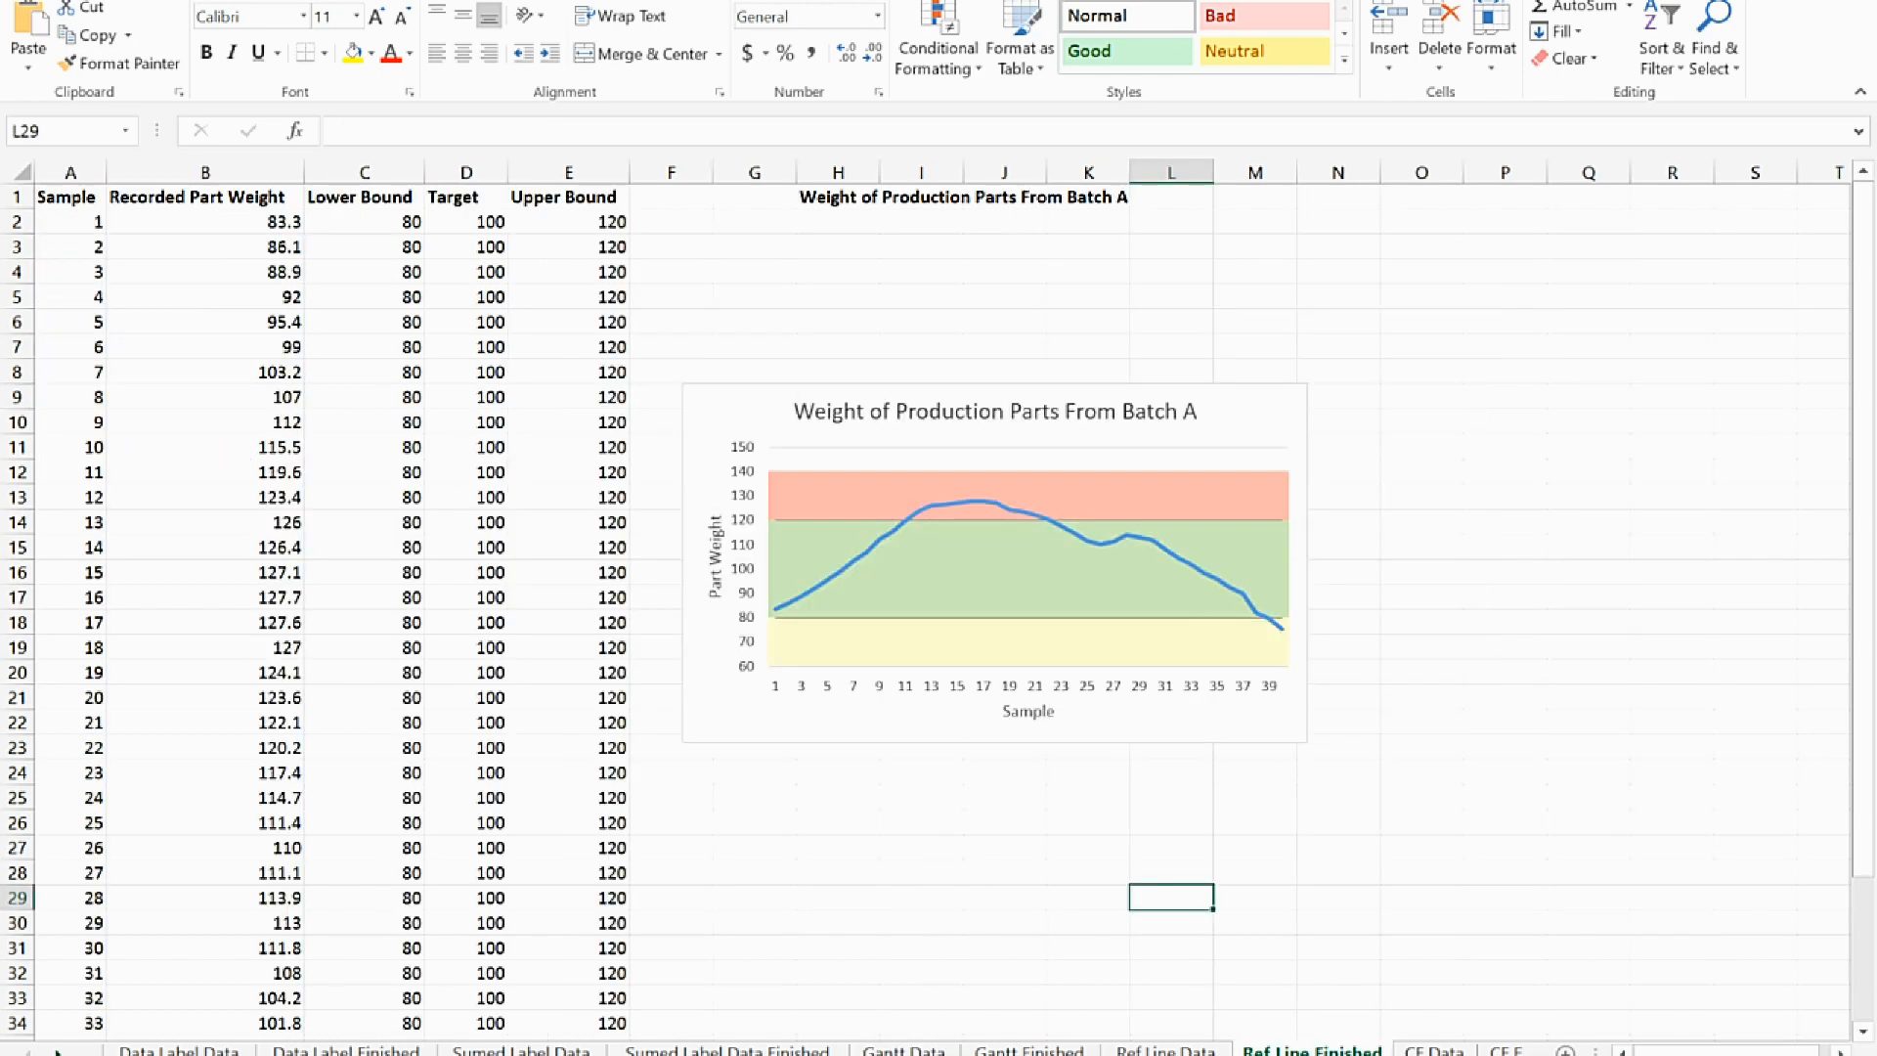
click(1283, 750)
click(758, 738)
drag(683, 744, 483, 920)
drag(1309, 383, 1458, 288)
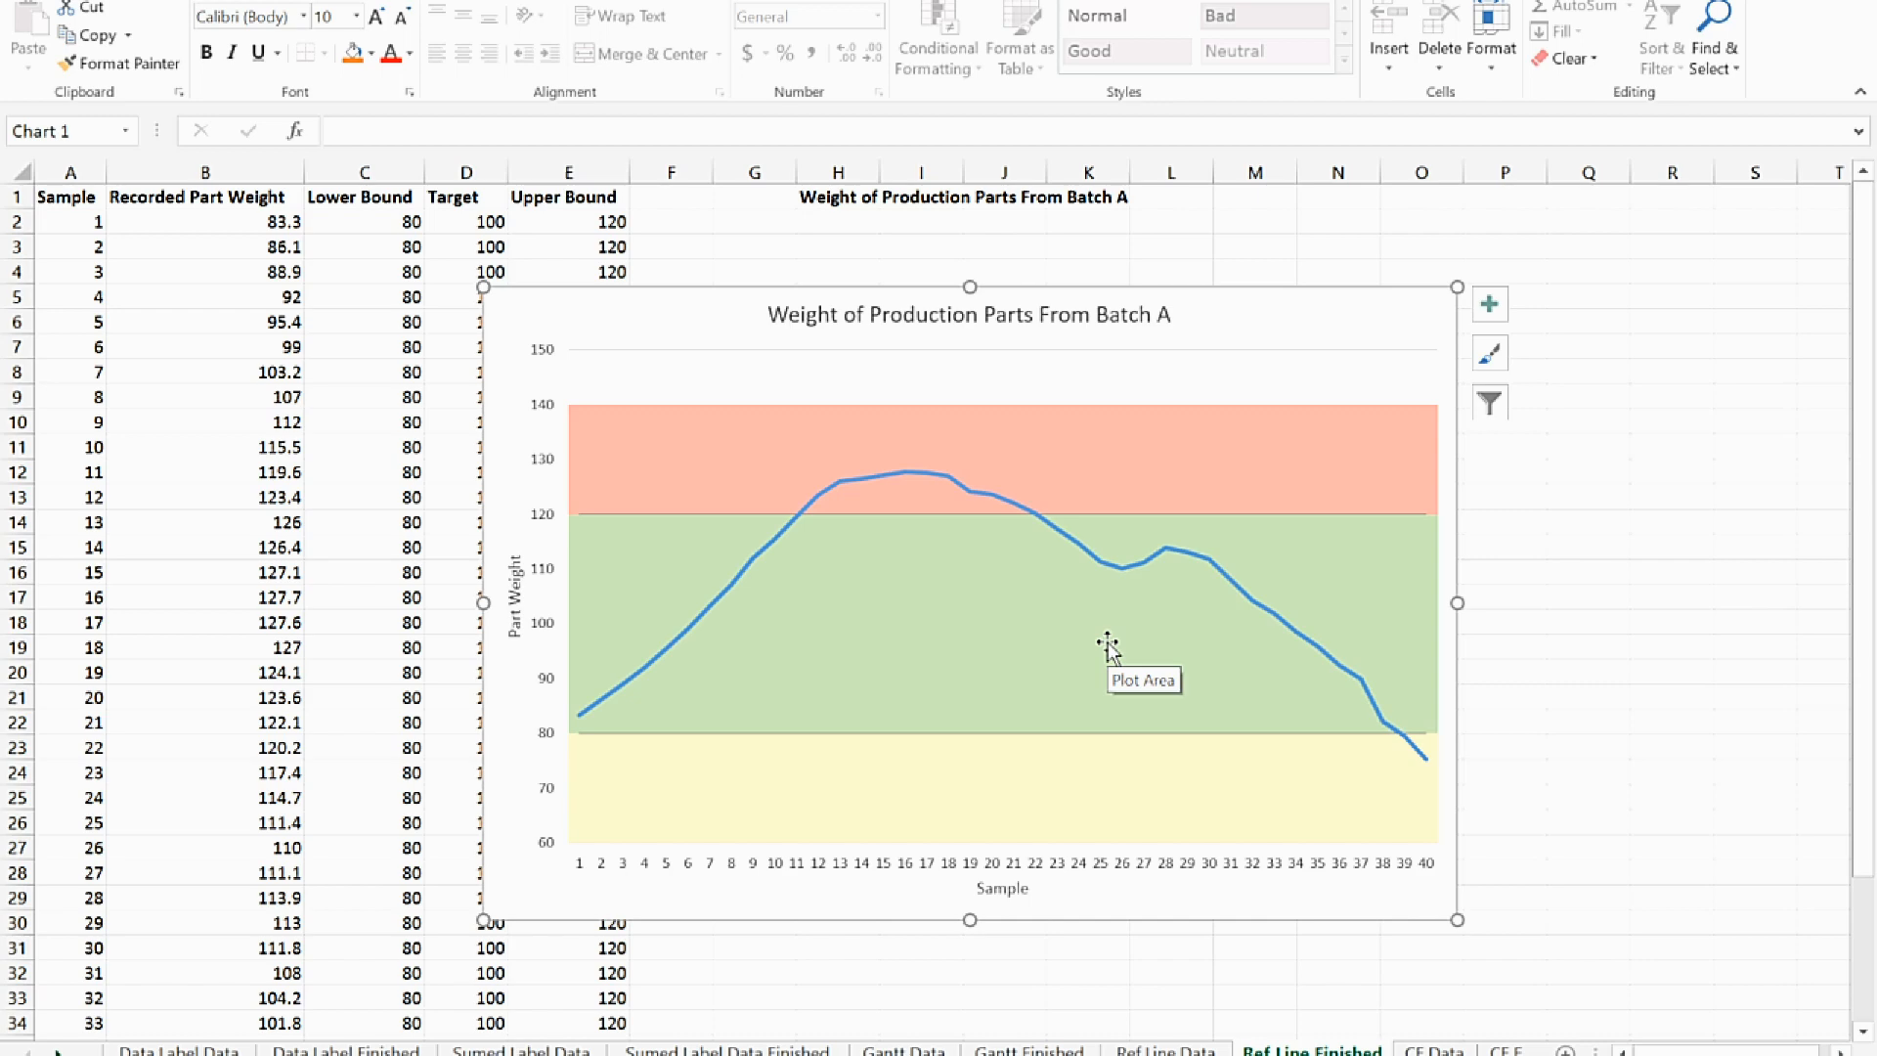
click(1165, 1050)
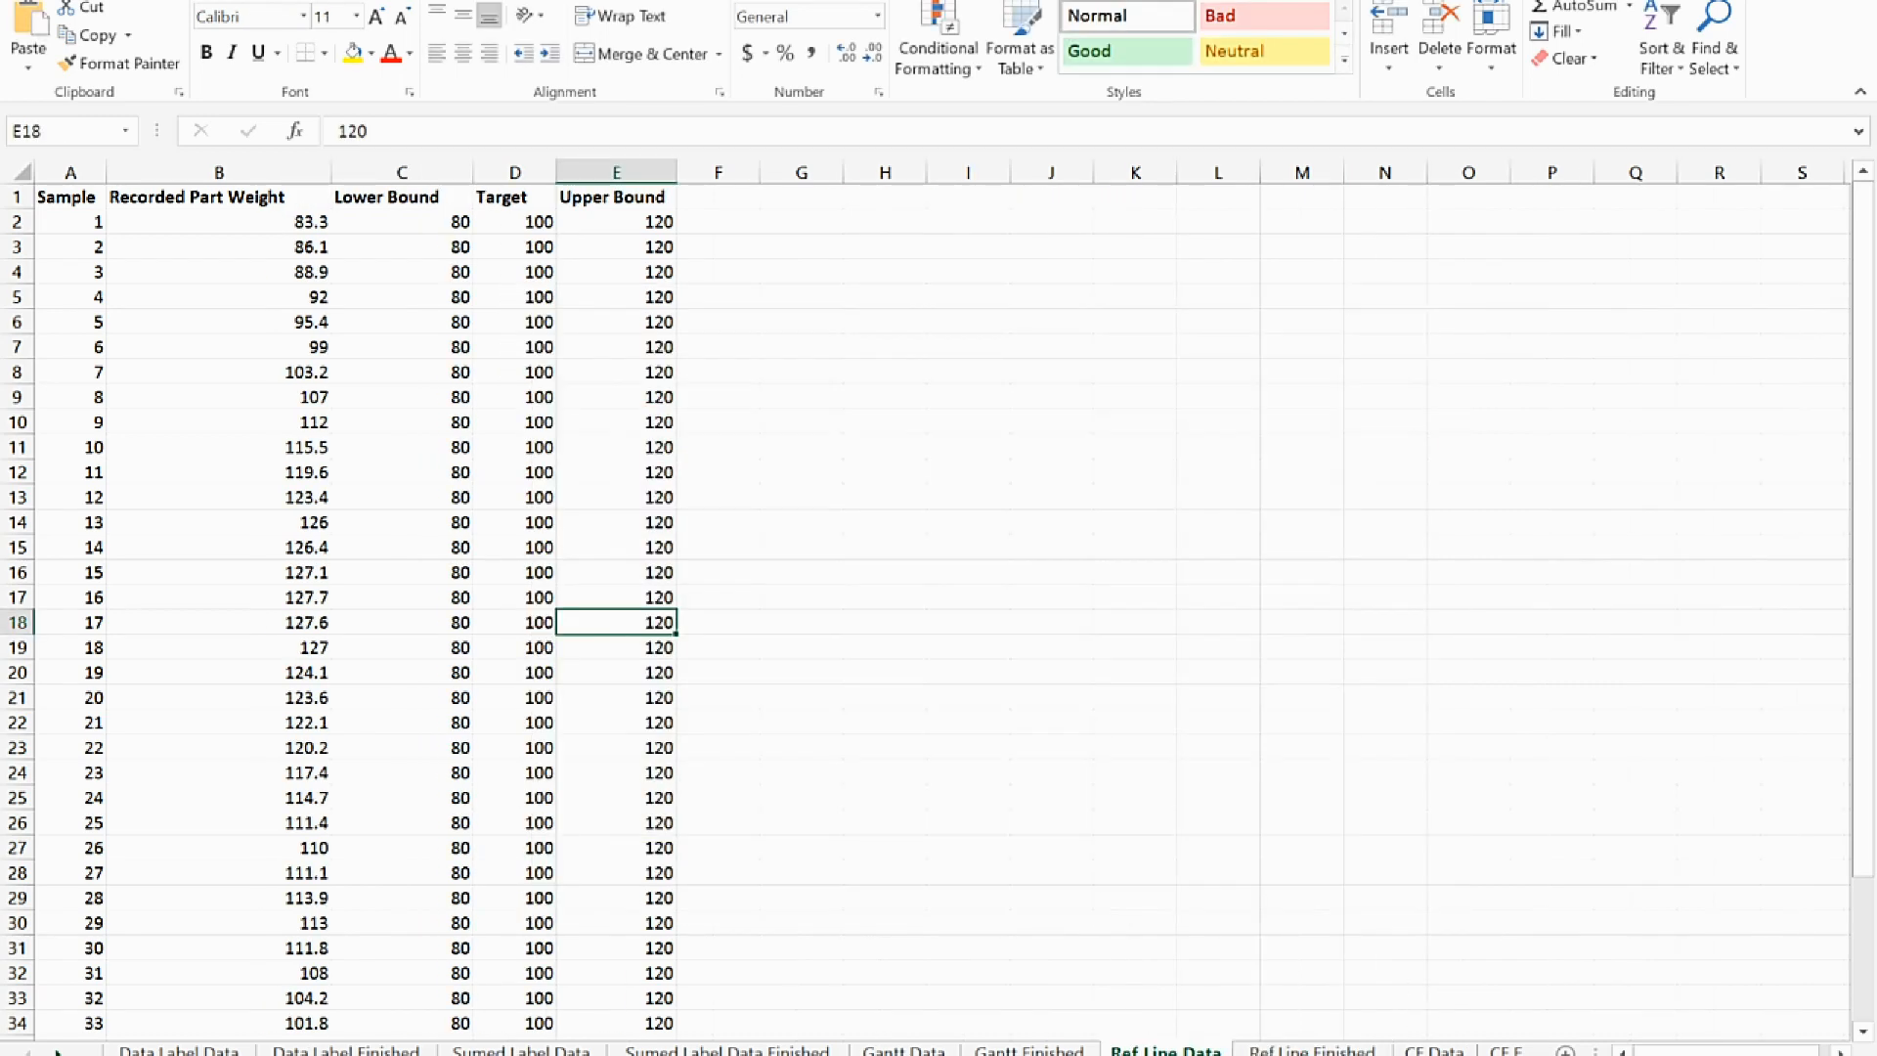
click(436, 425)
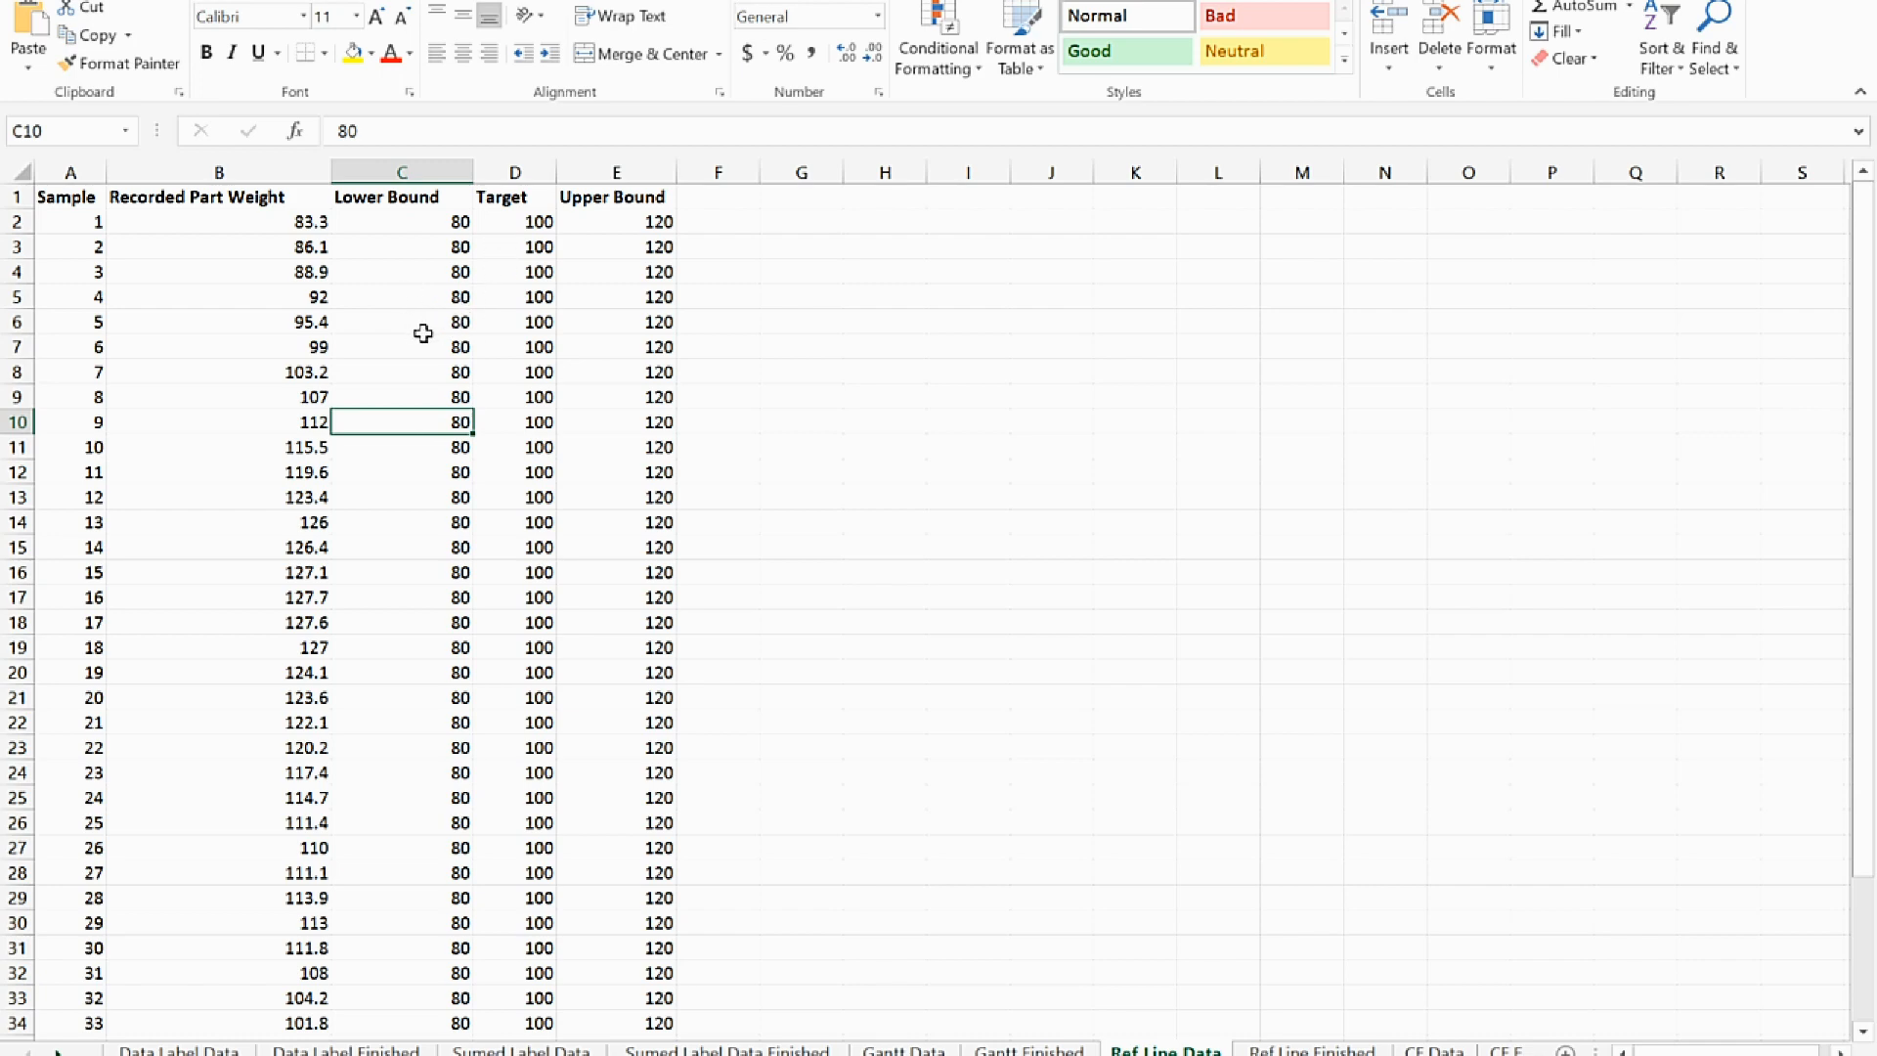
Insert a line chart from the Recorded Part Weight column, header included (B1:B41)
click(273, 196)
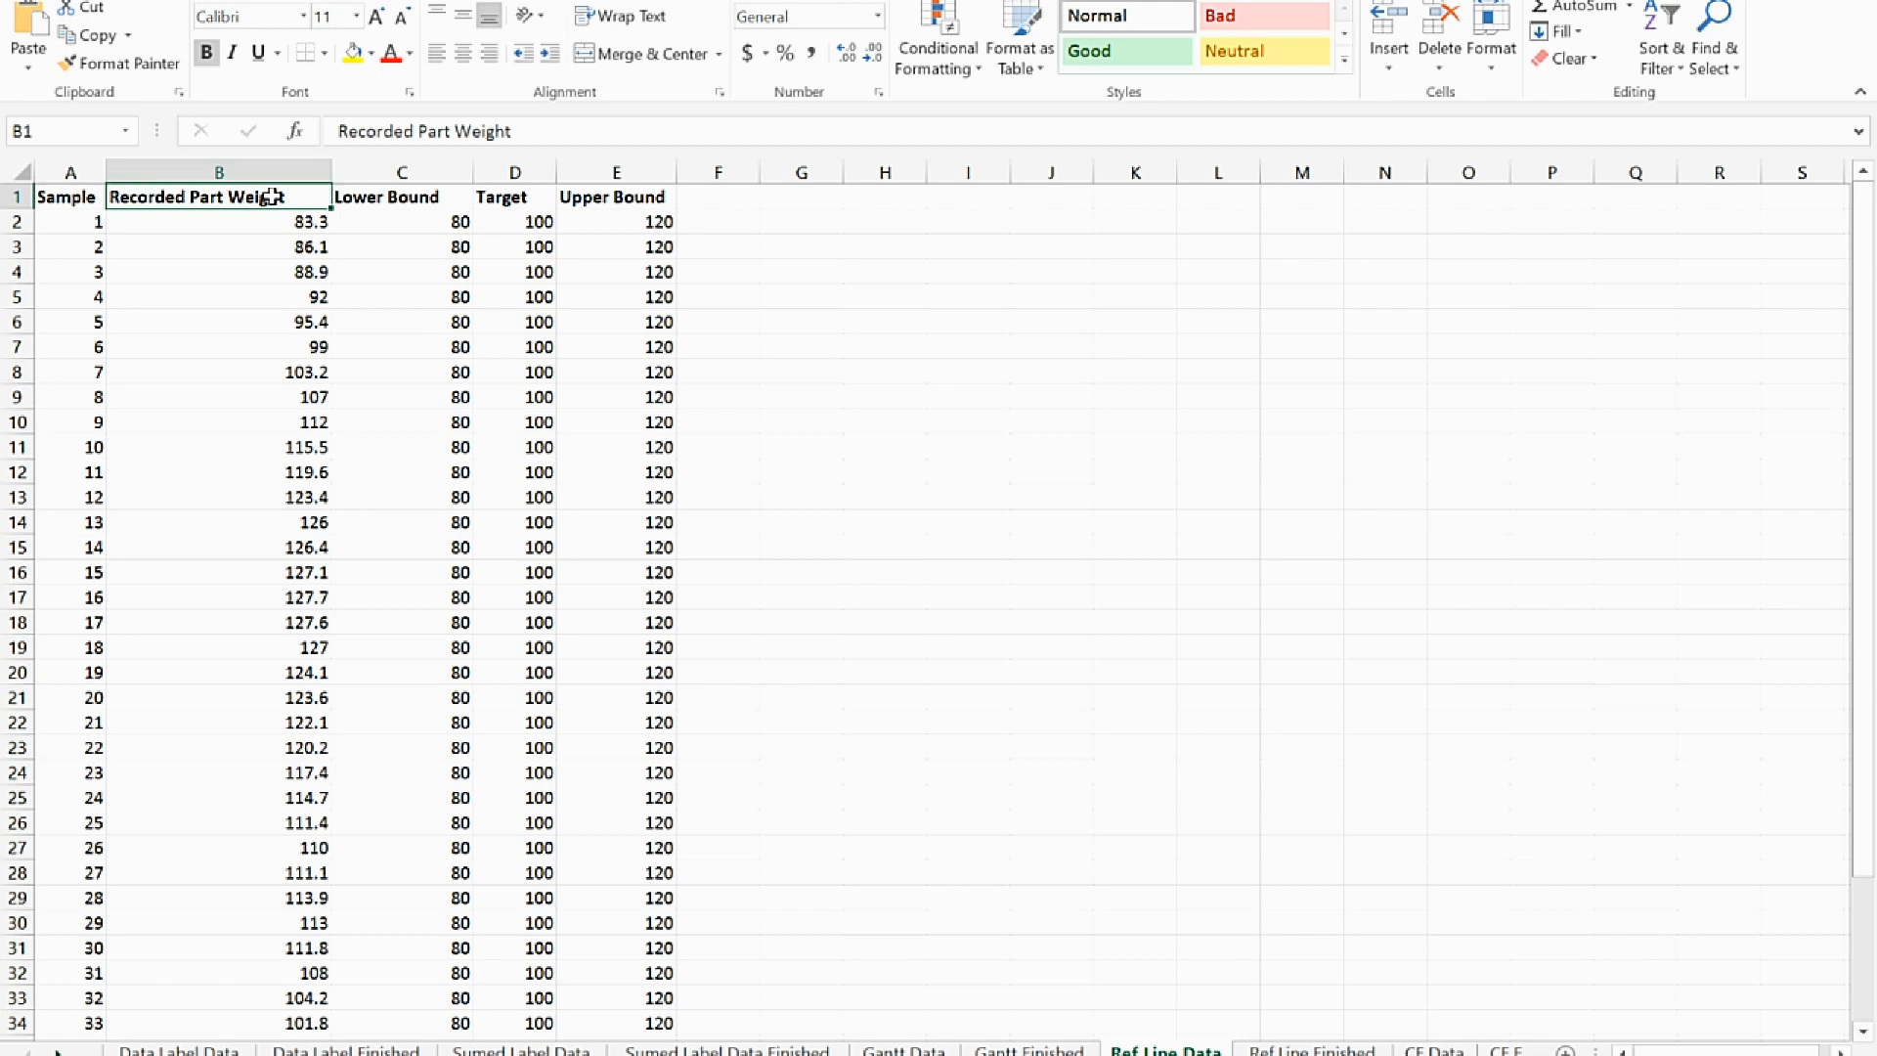
key(ctrl+Down)
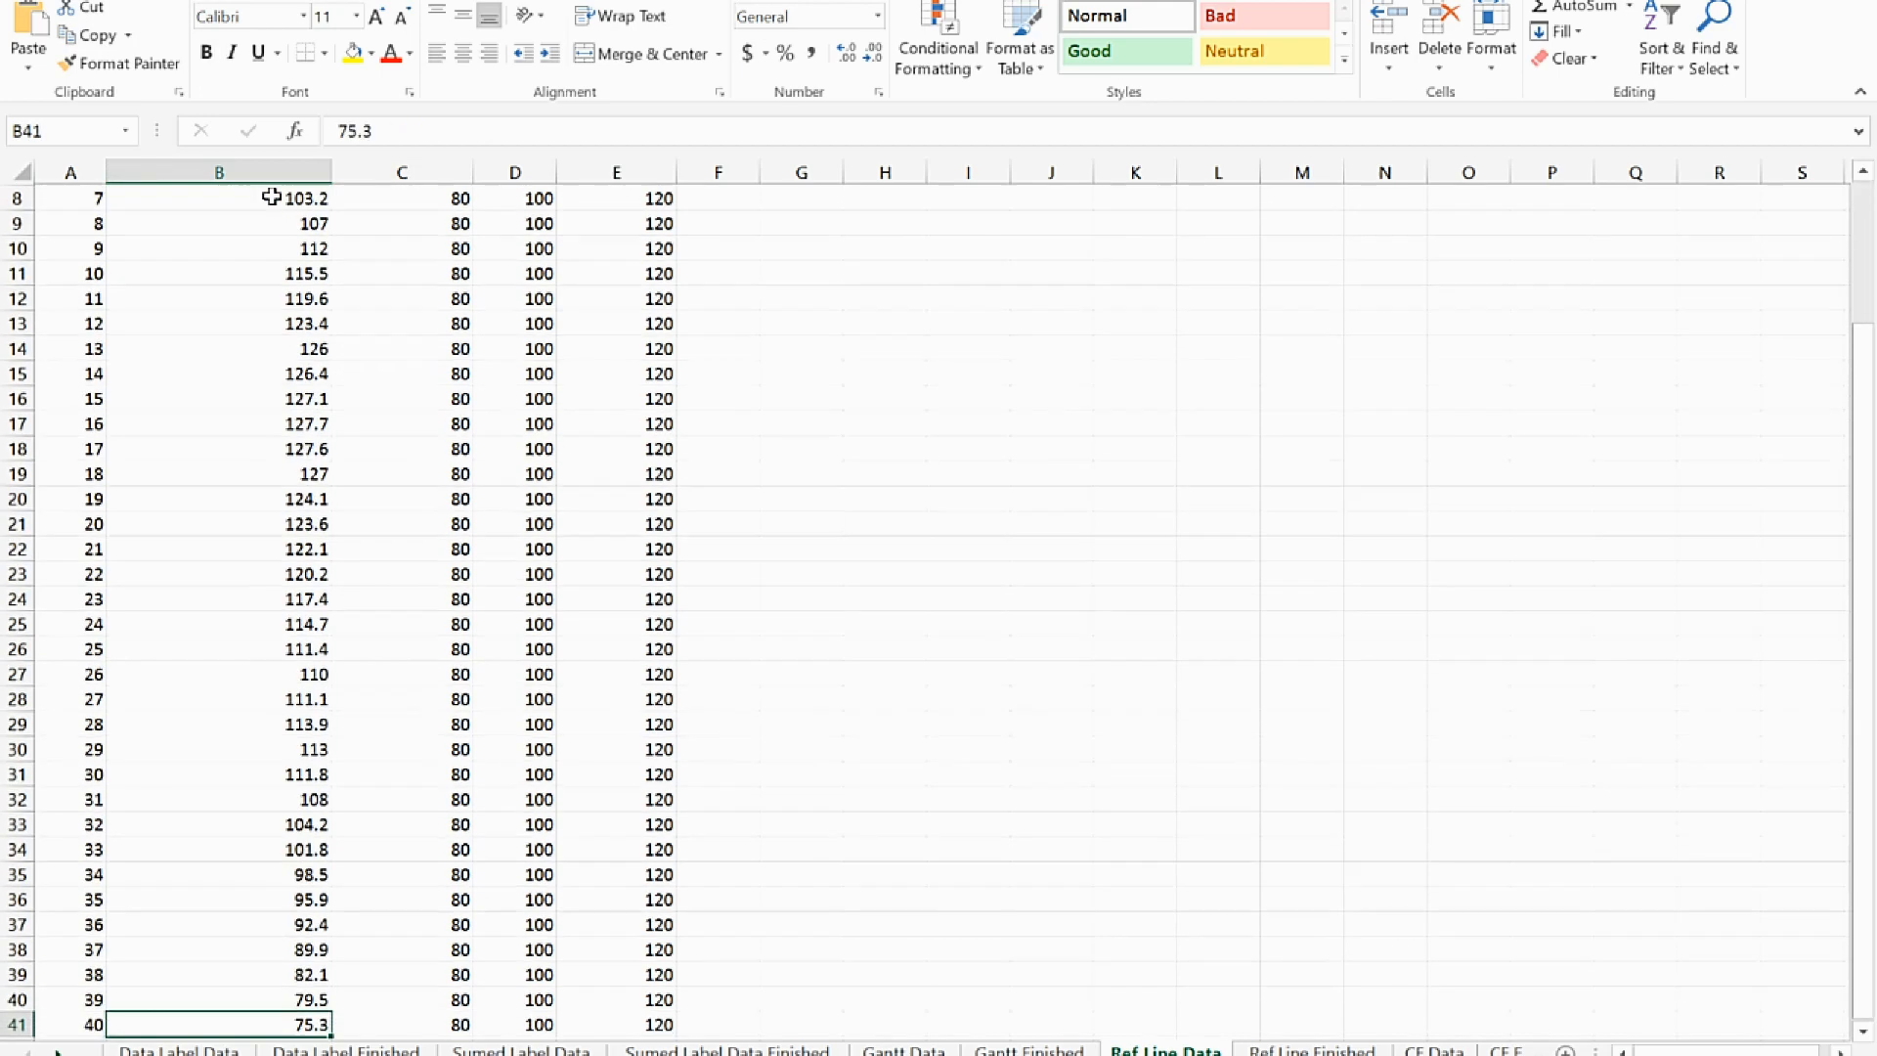
key(ctrl+shift+Up)
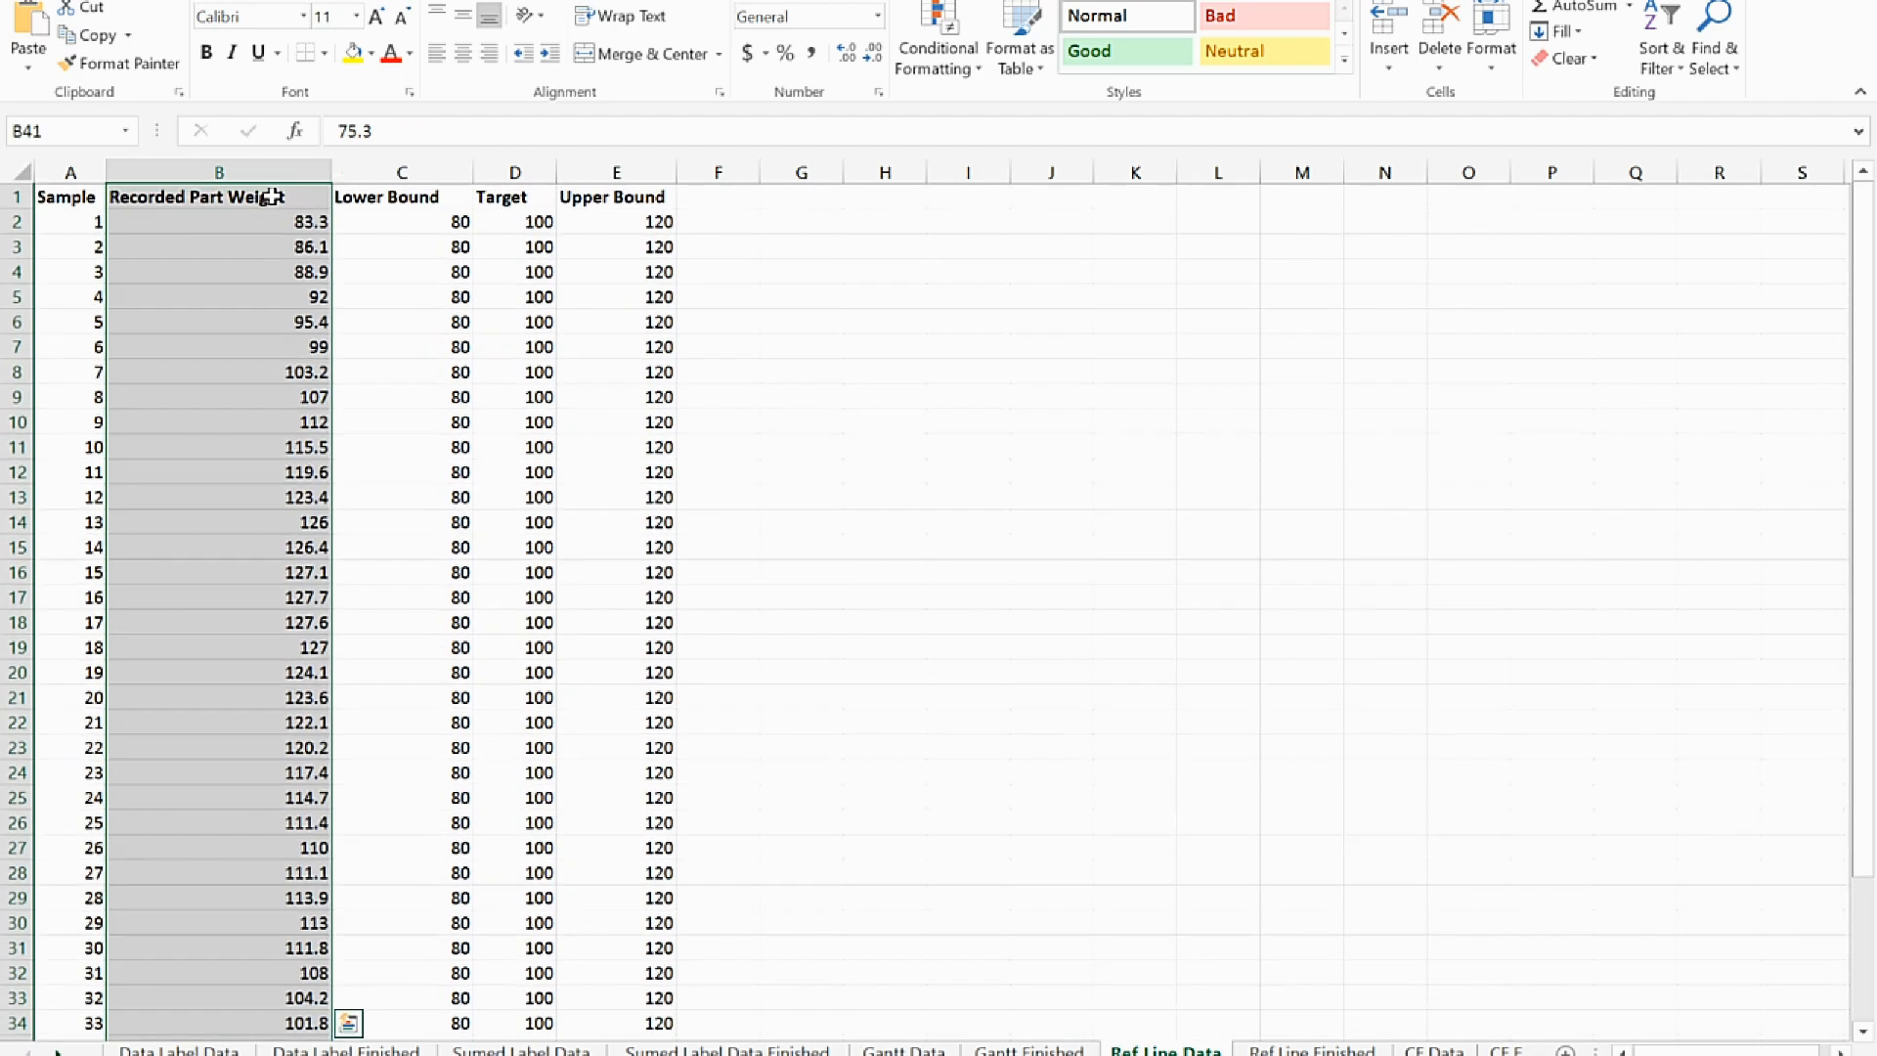
key(alt+n)
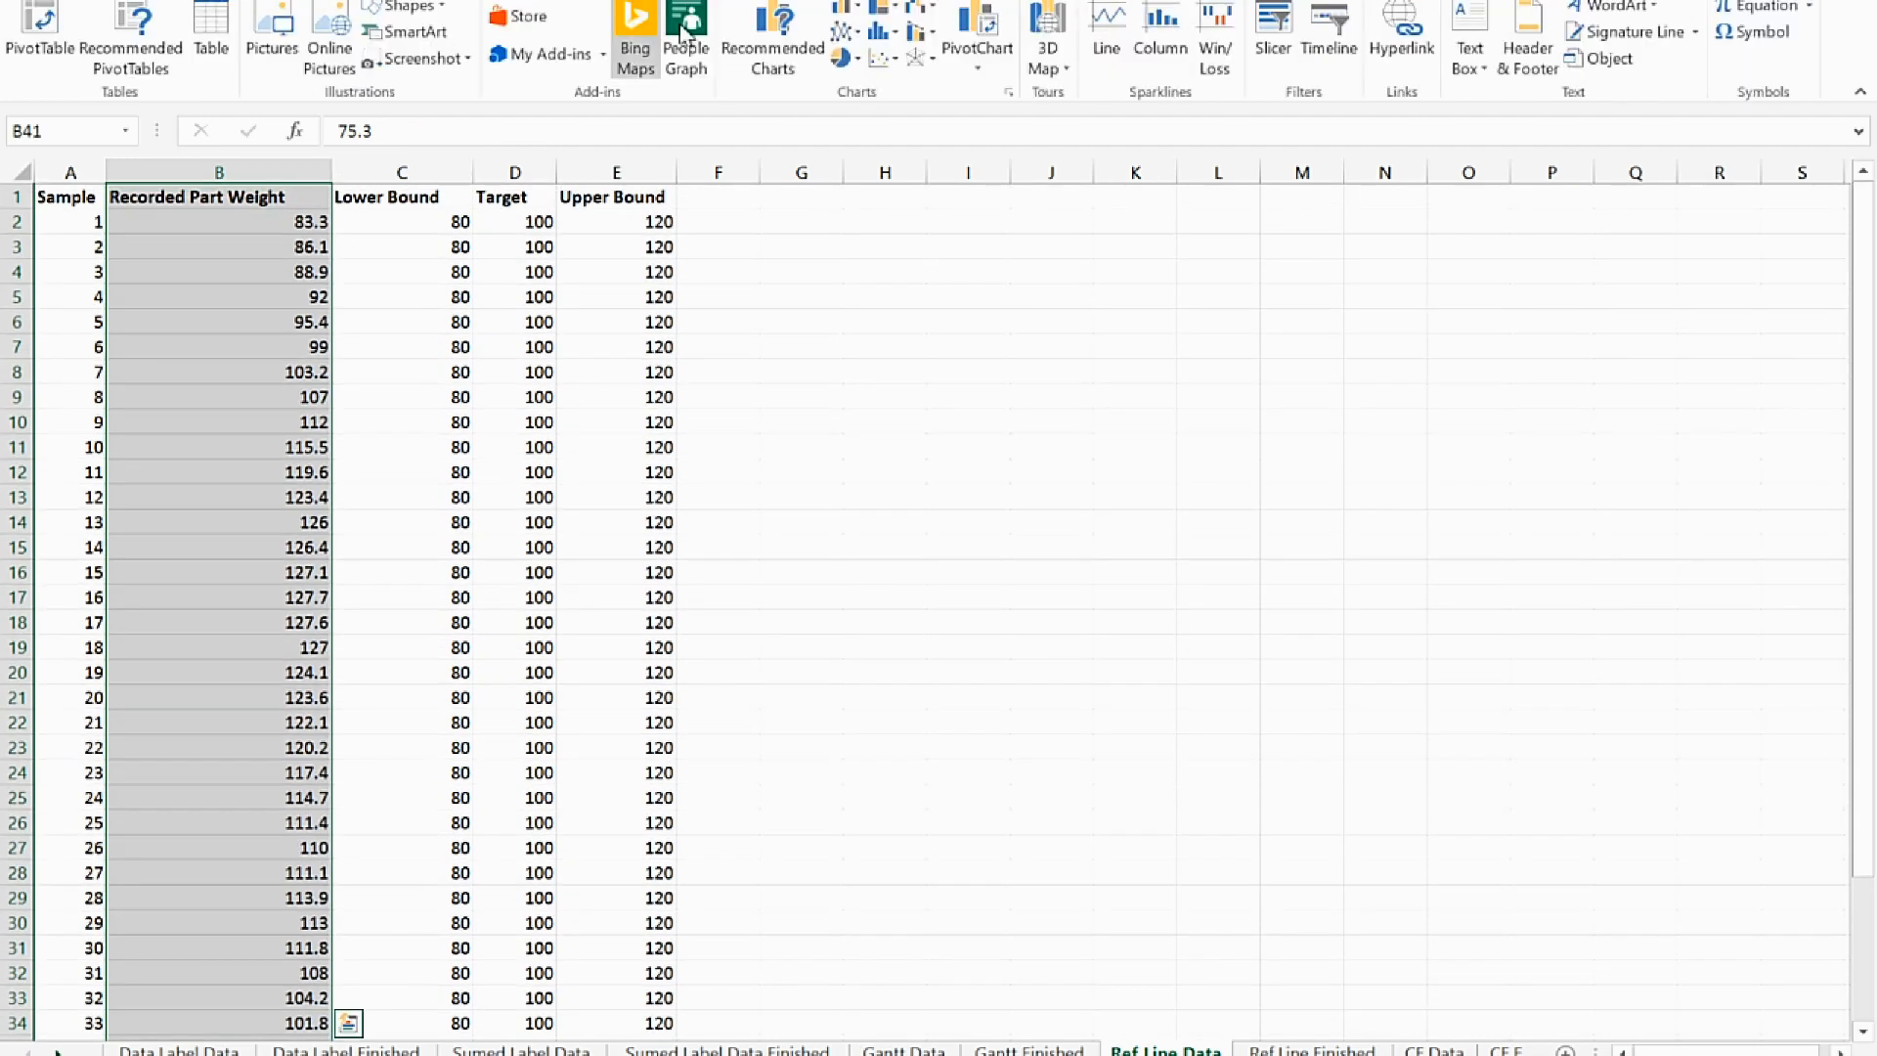
click(843, 32)
click(866, 109)
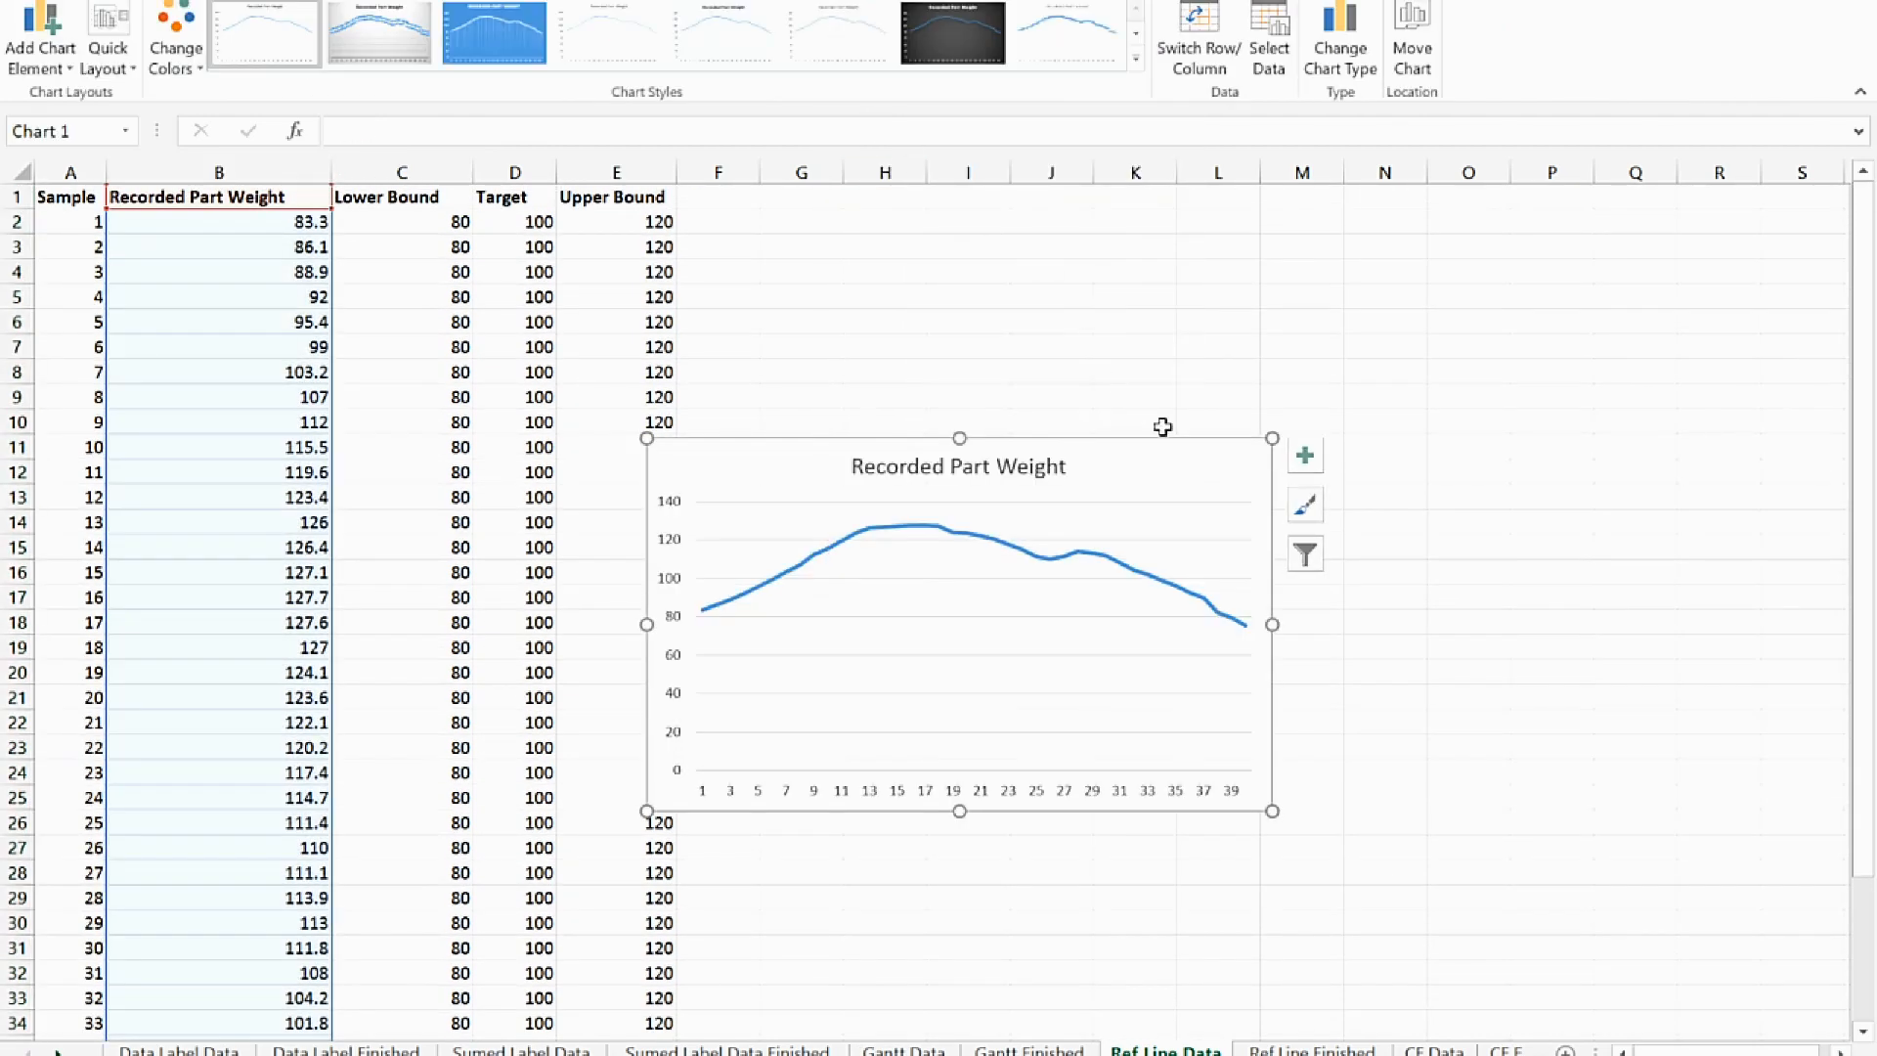
Move the Recorded Part Weight chart clear of the data columns and enlarge it to span about columns G to R, rows 4 to 26
drag(1187, 491, 1455, 326)
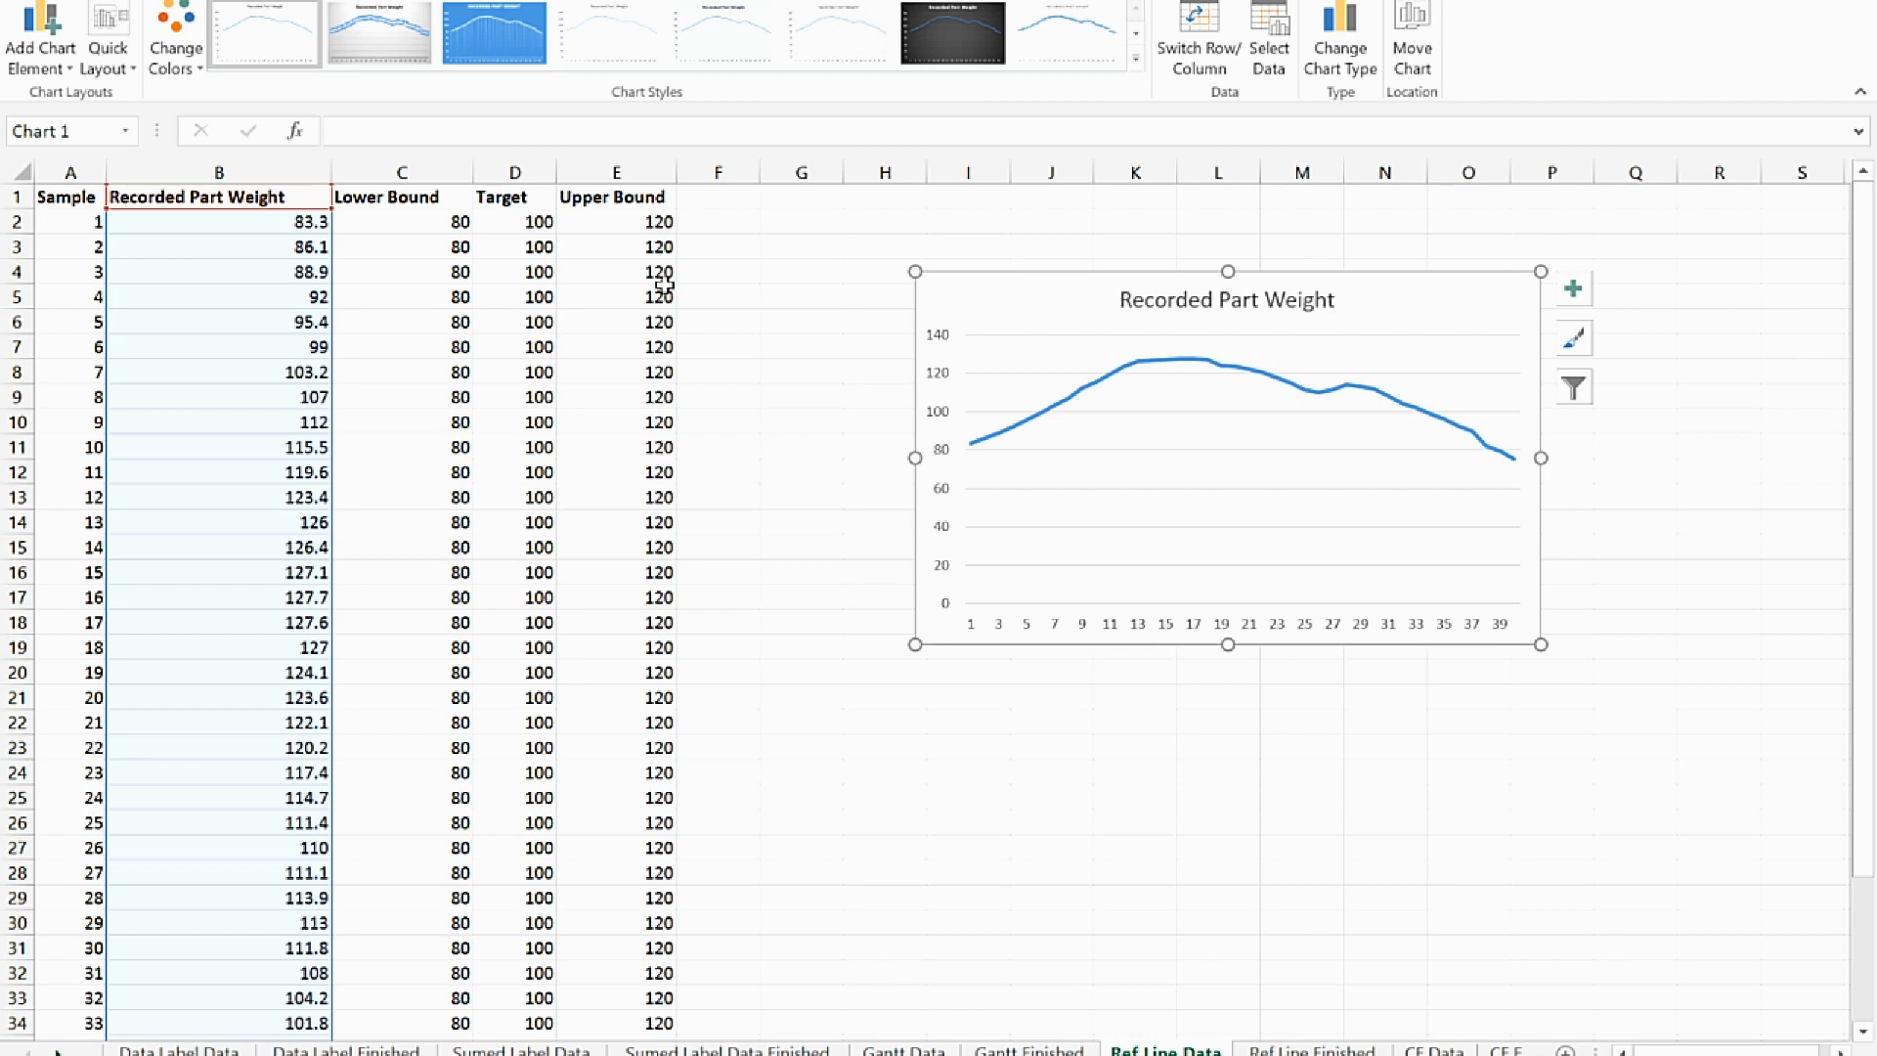
drag(447, 223, 467, 450)
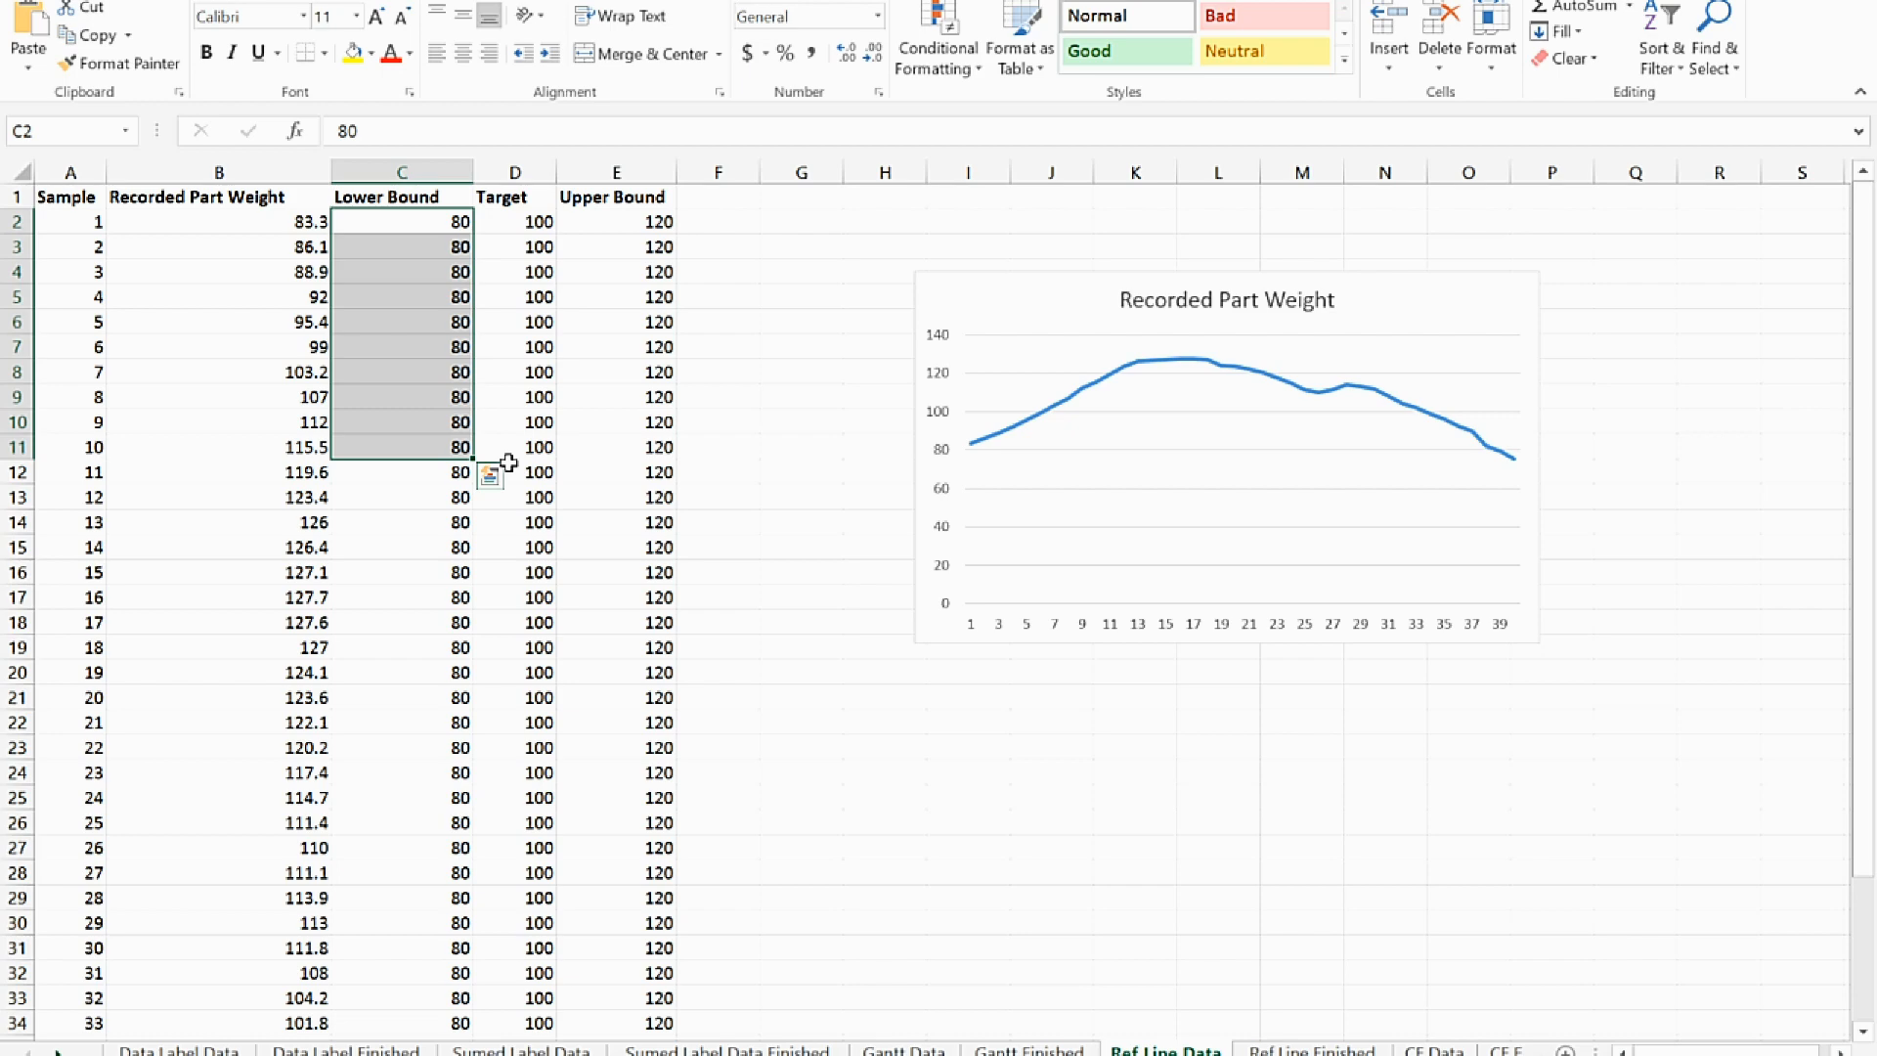
click(1007, 364)
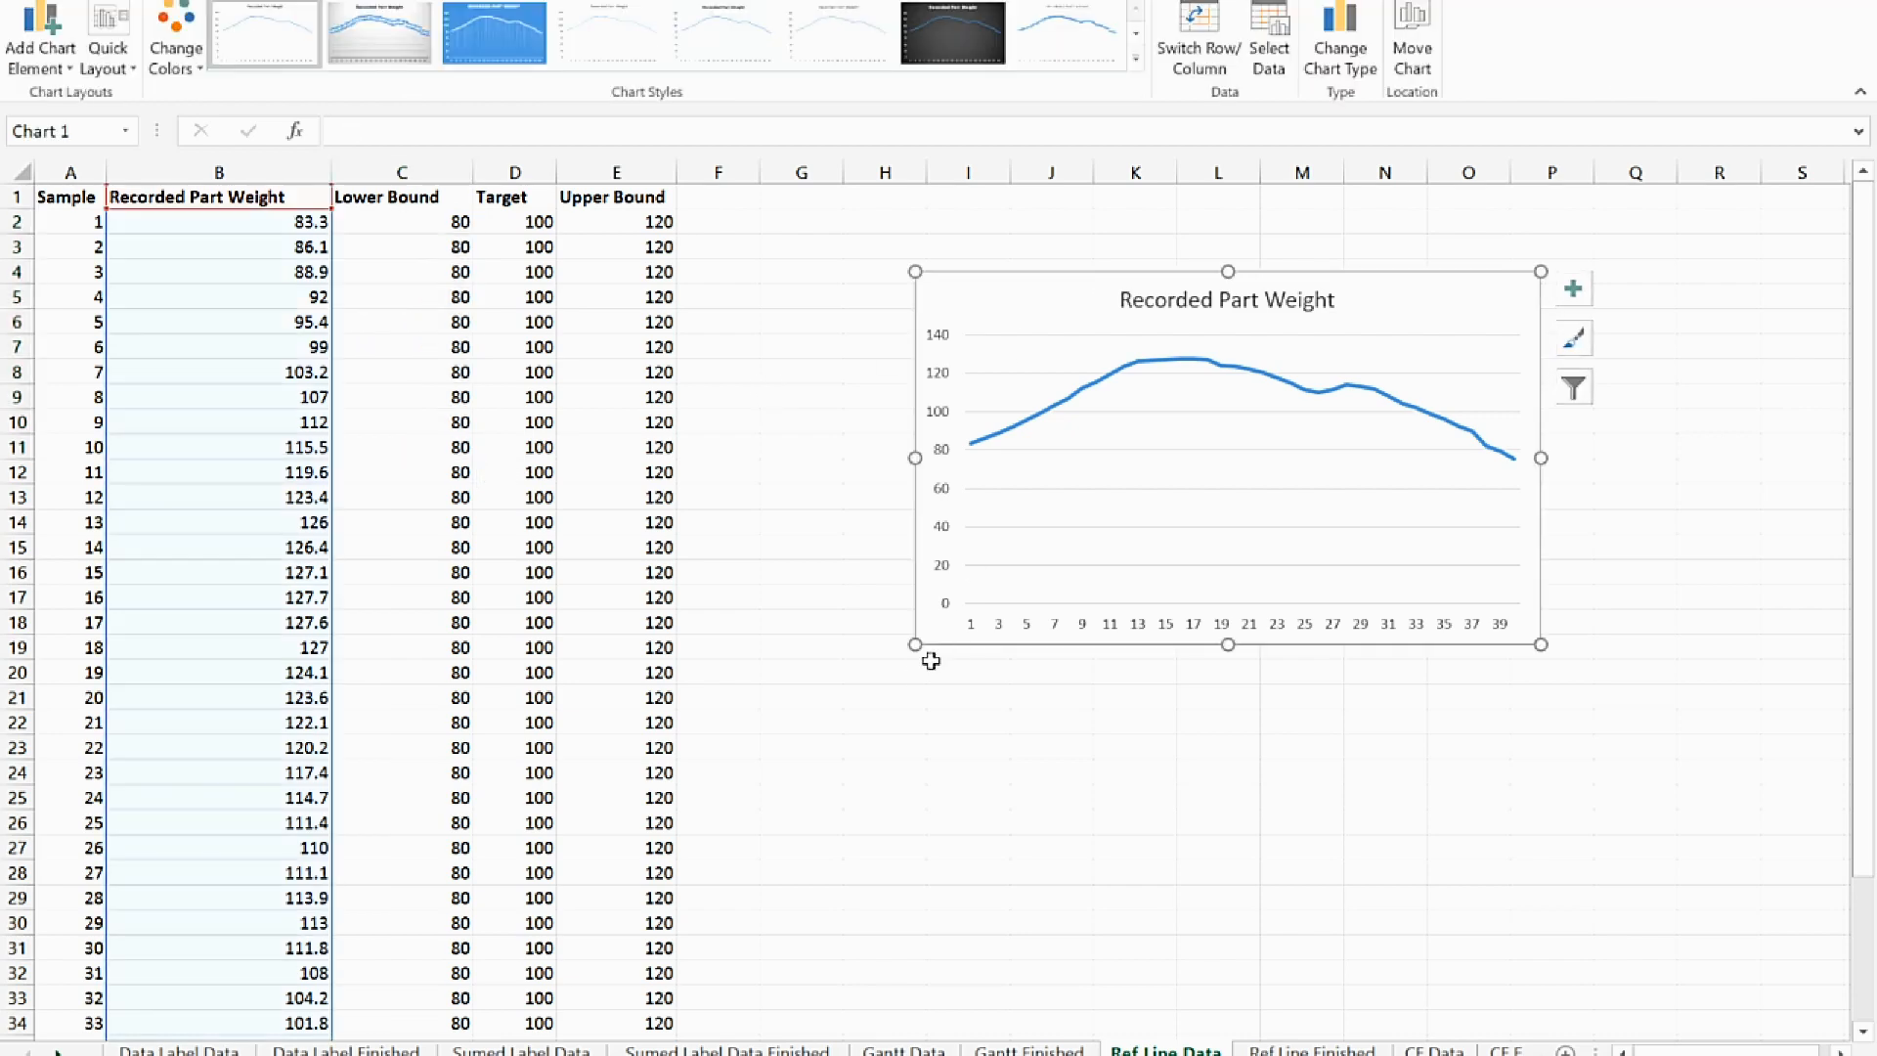
drag(906, 653, 772, 825)
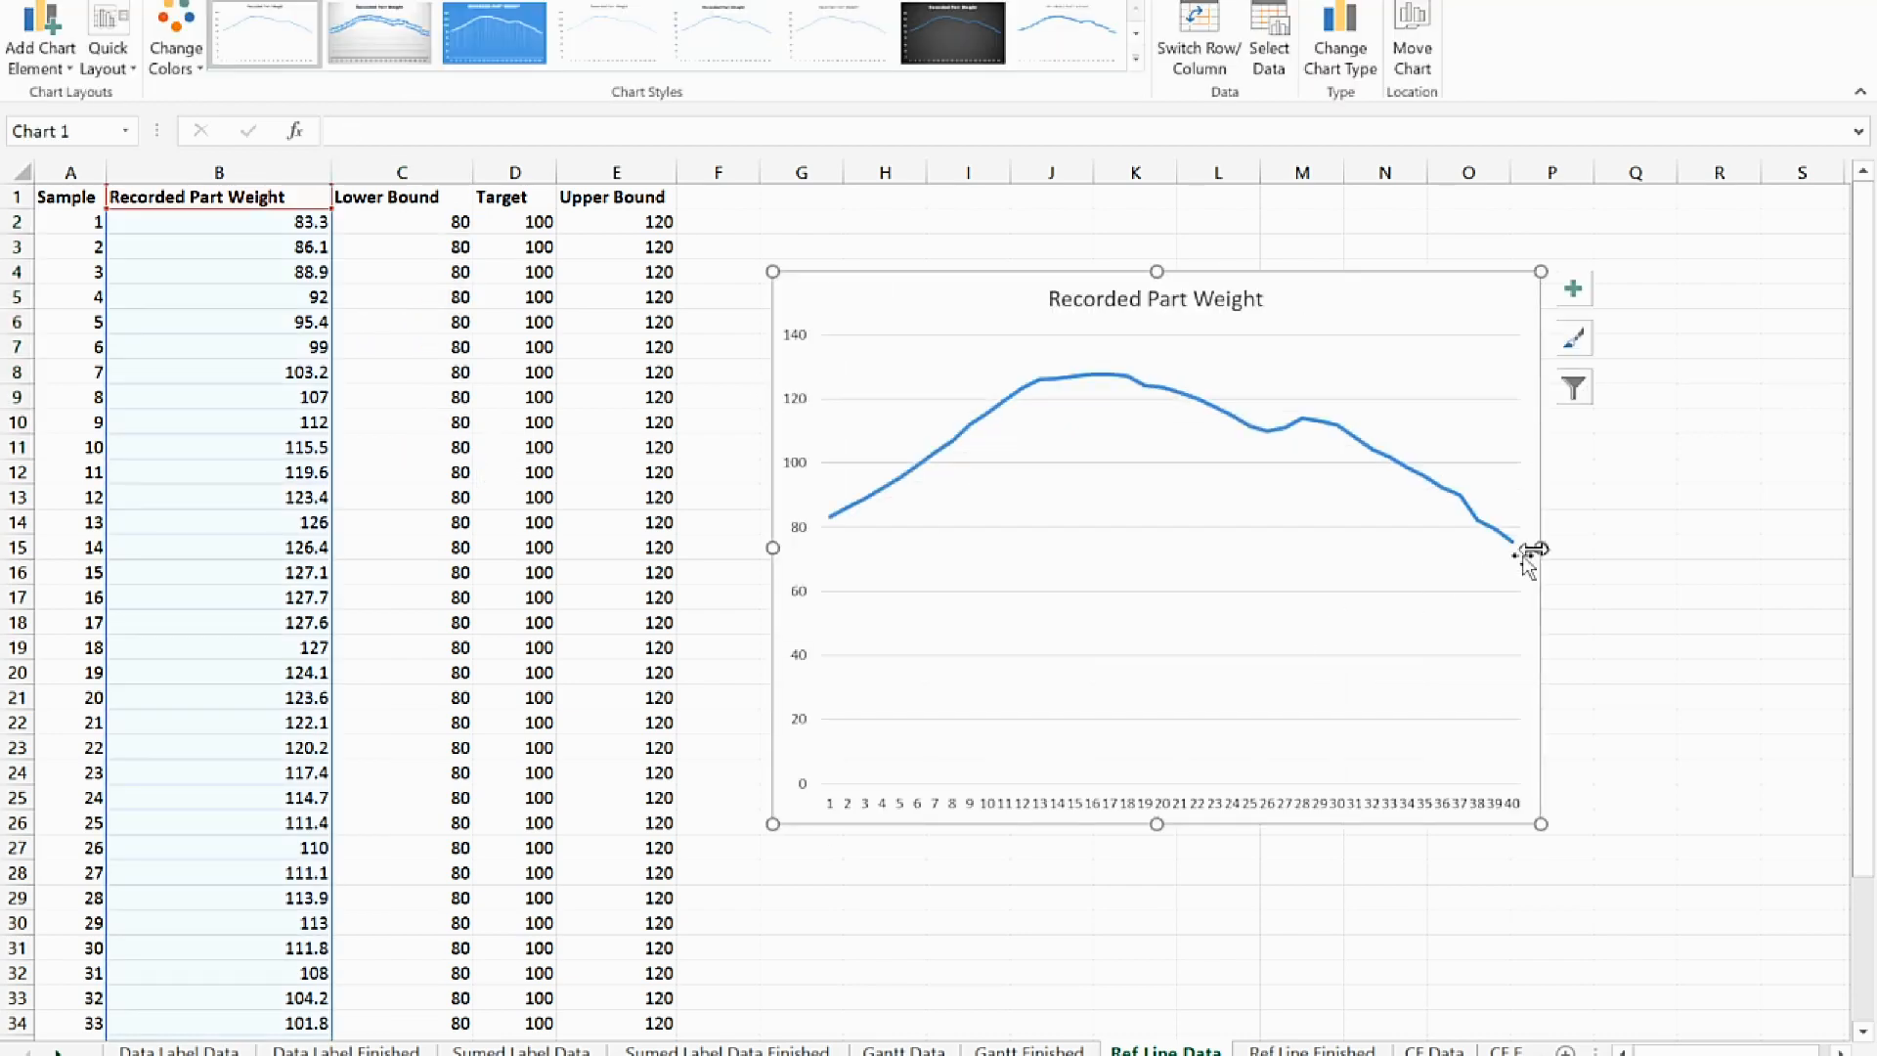
drag(1564, 553, 1780, 554)
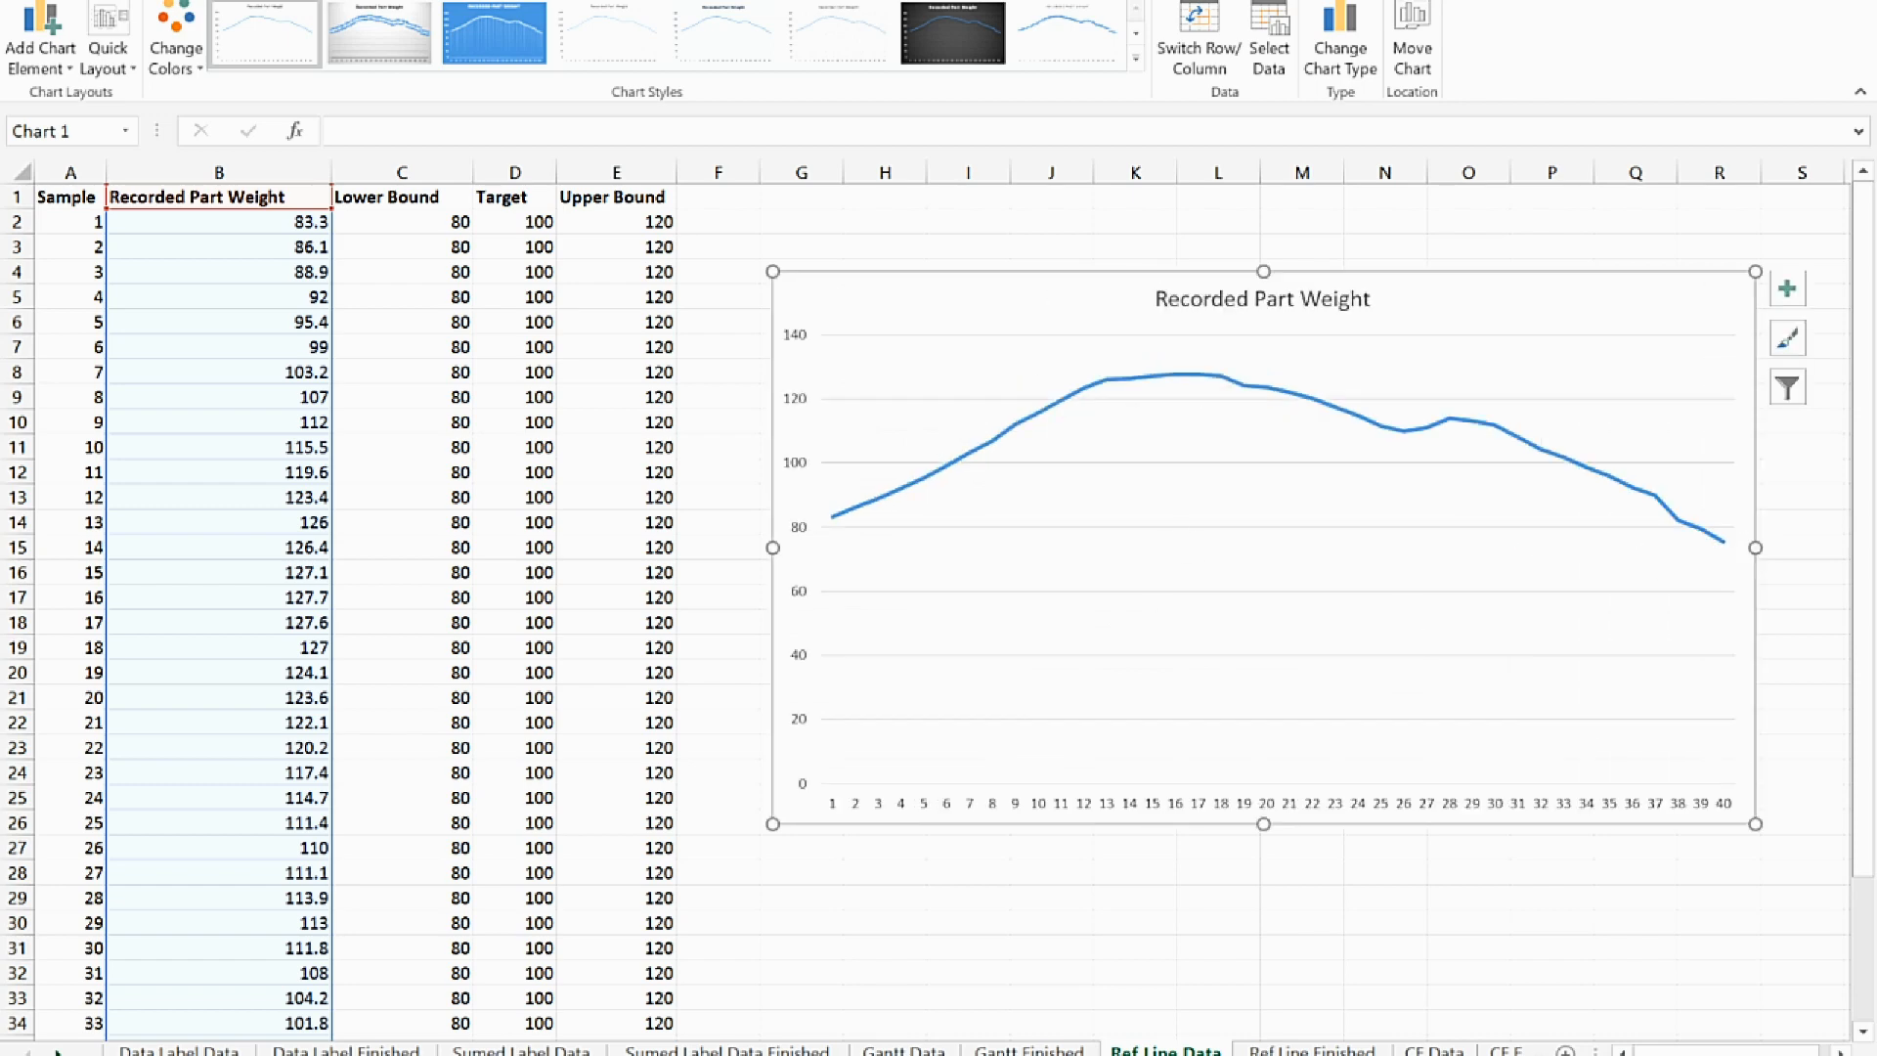
Add axis titles to the chart and set the vertical axis title to Weight
click(1787, 288)
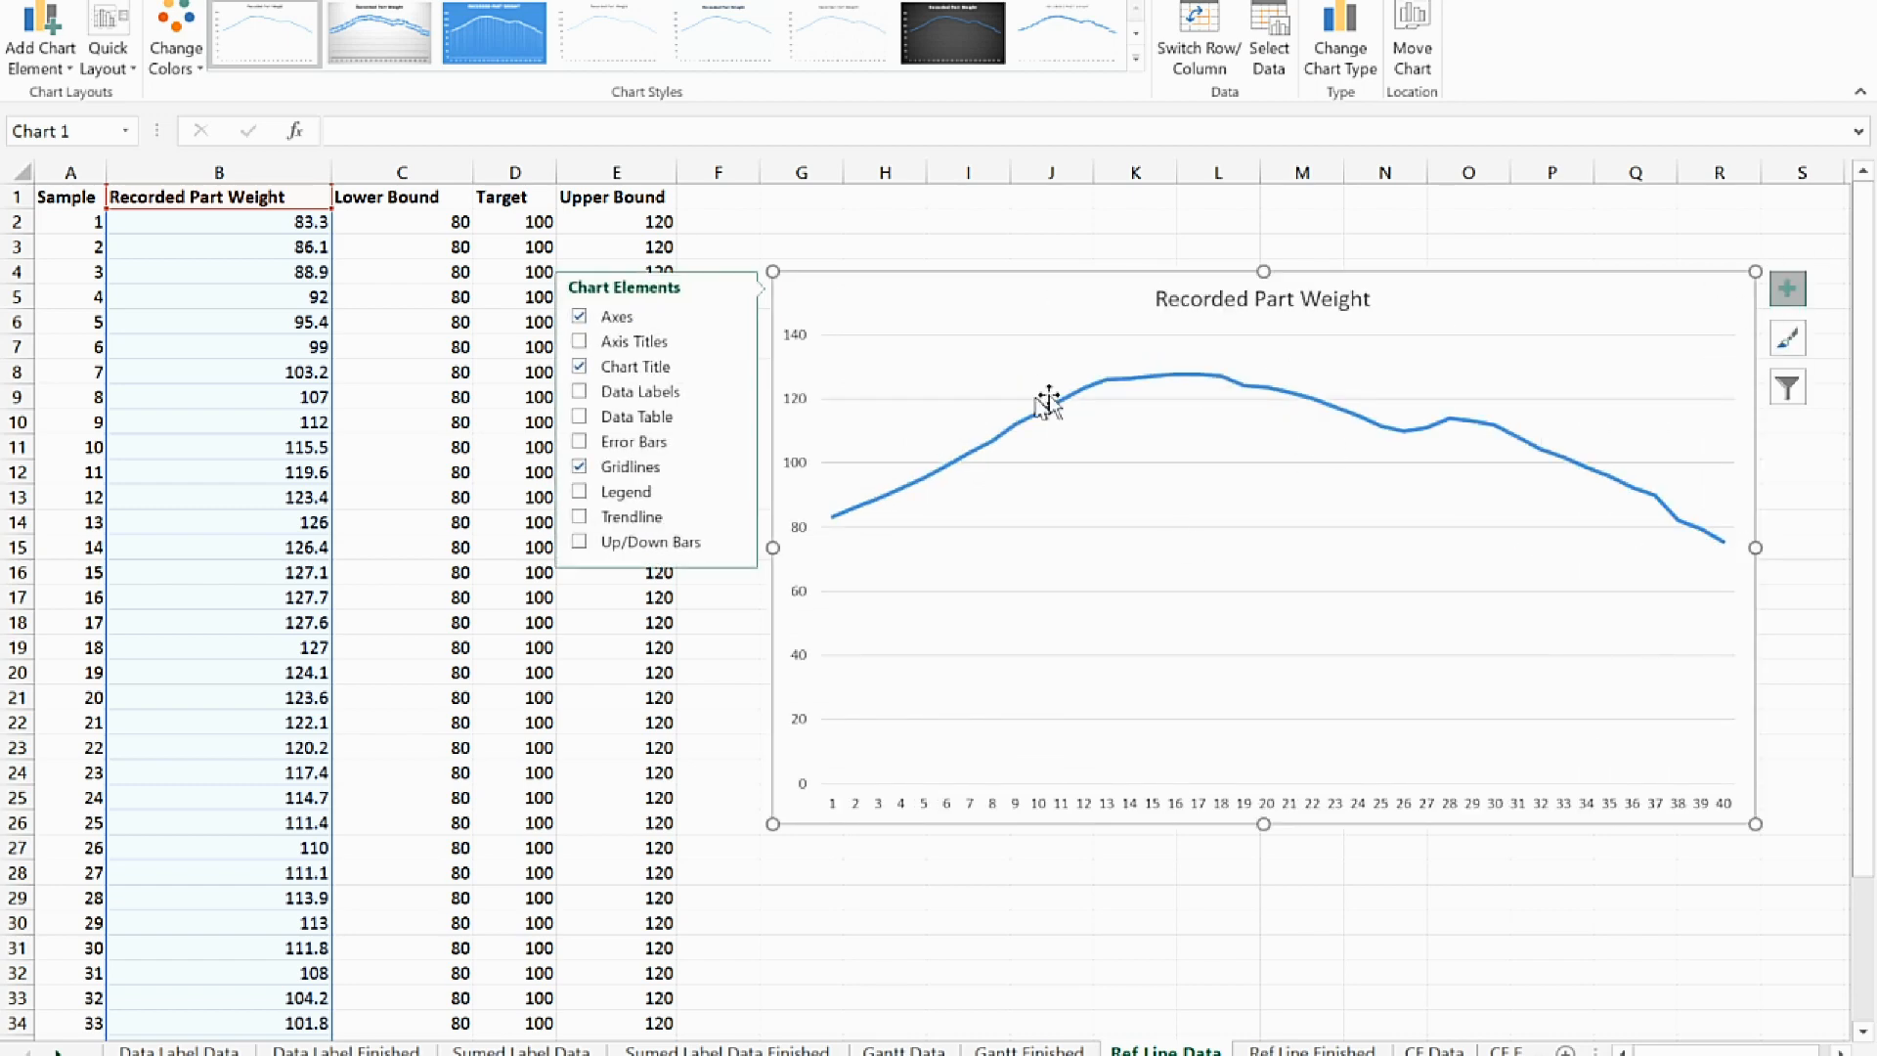
click(583, 341)
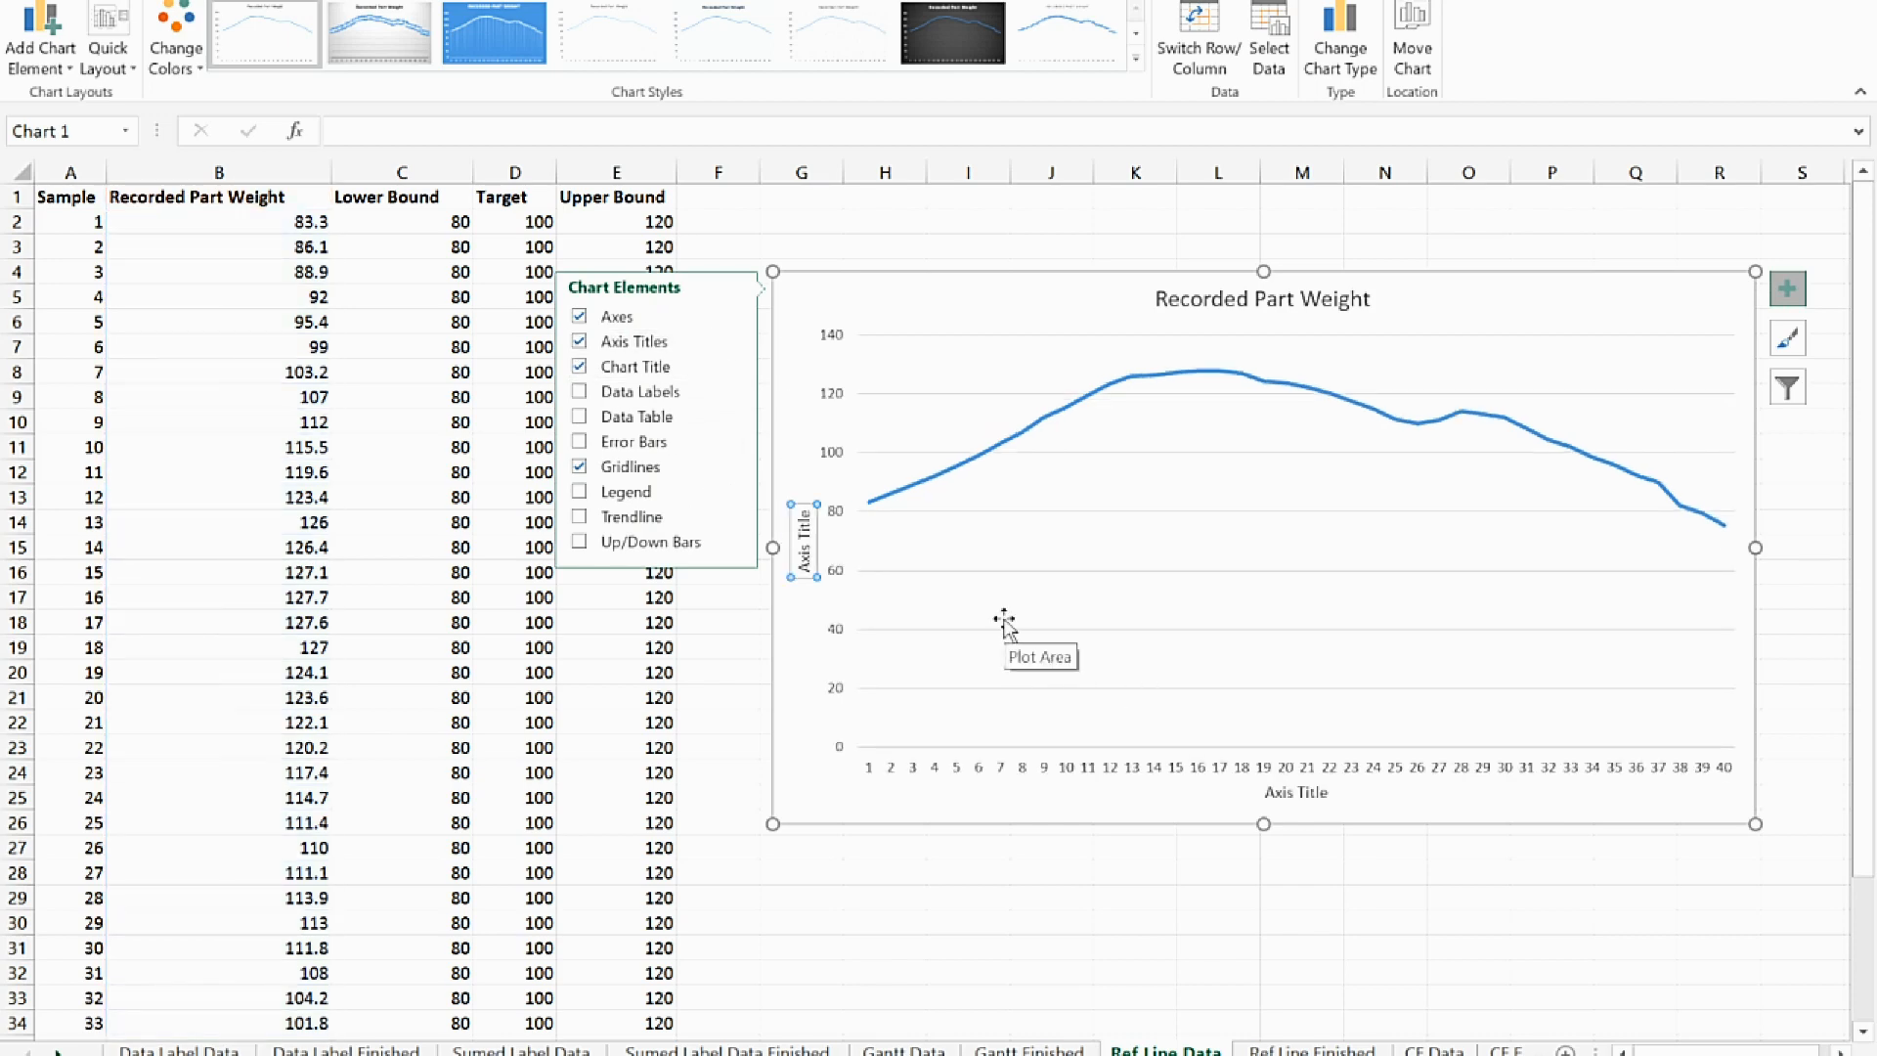
text(W)
text(eigh)
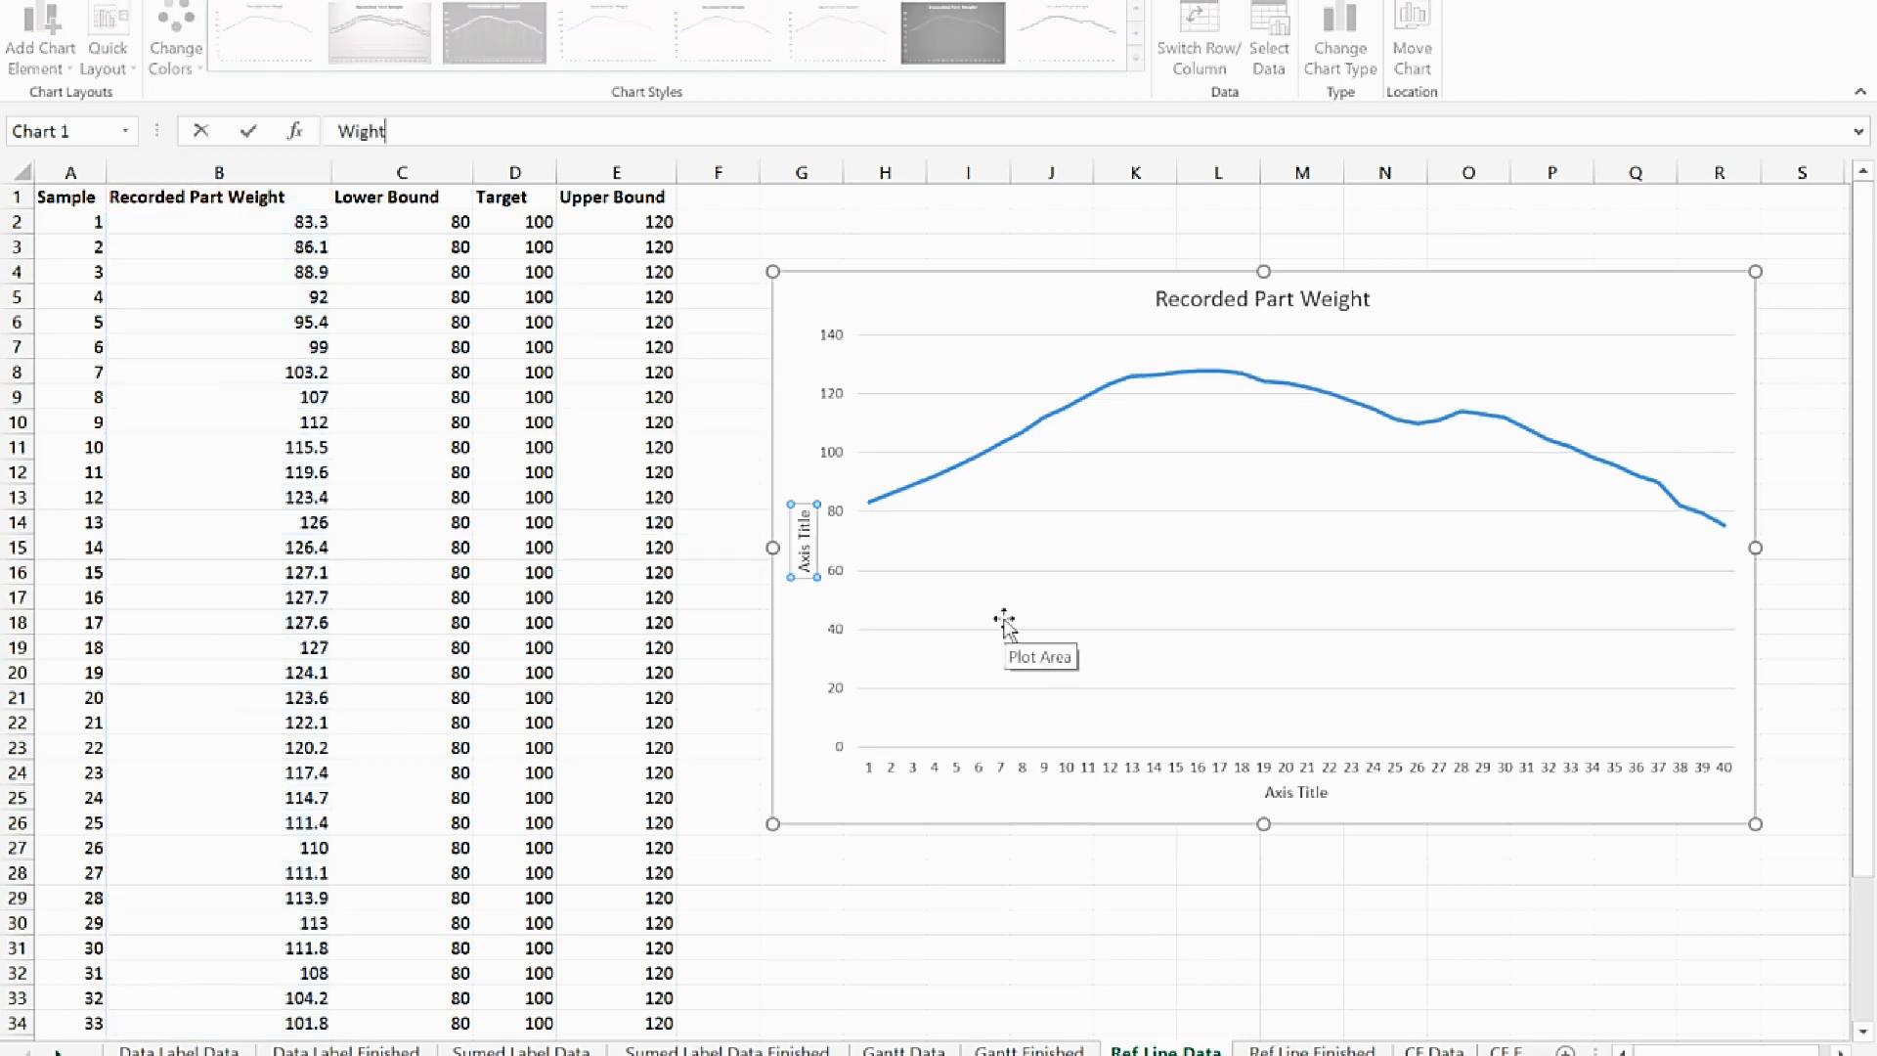
key(BackSpace)
key(BackSpace)
key(BackSpace)
key(BackSpace)
text(eight)
key(Return)
Set the chart's horizontal axis title to Sample
click(1283, 794)
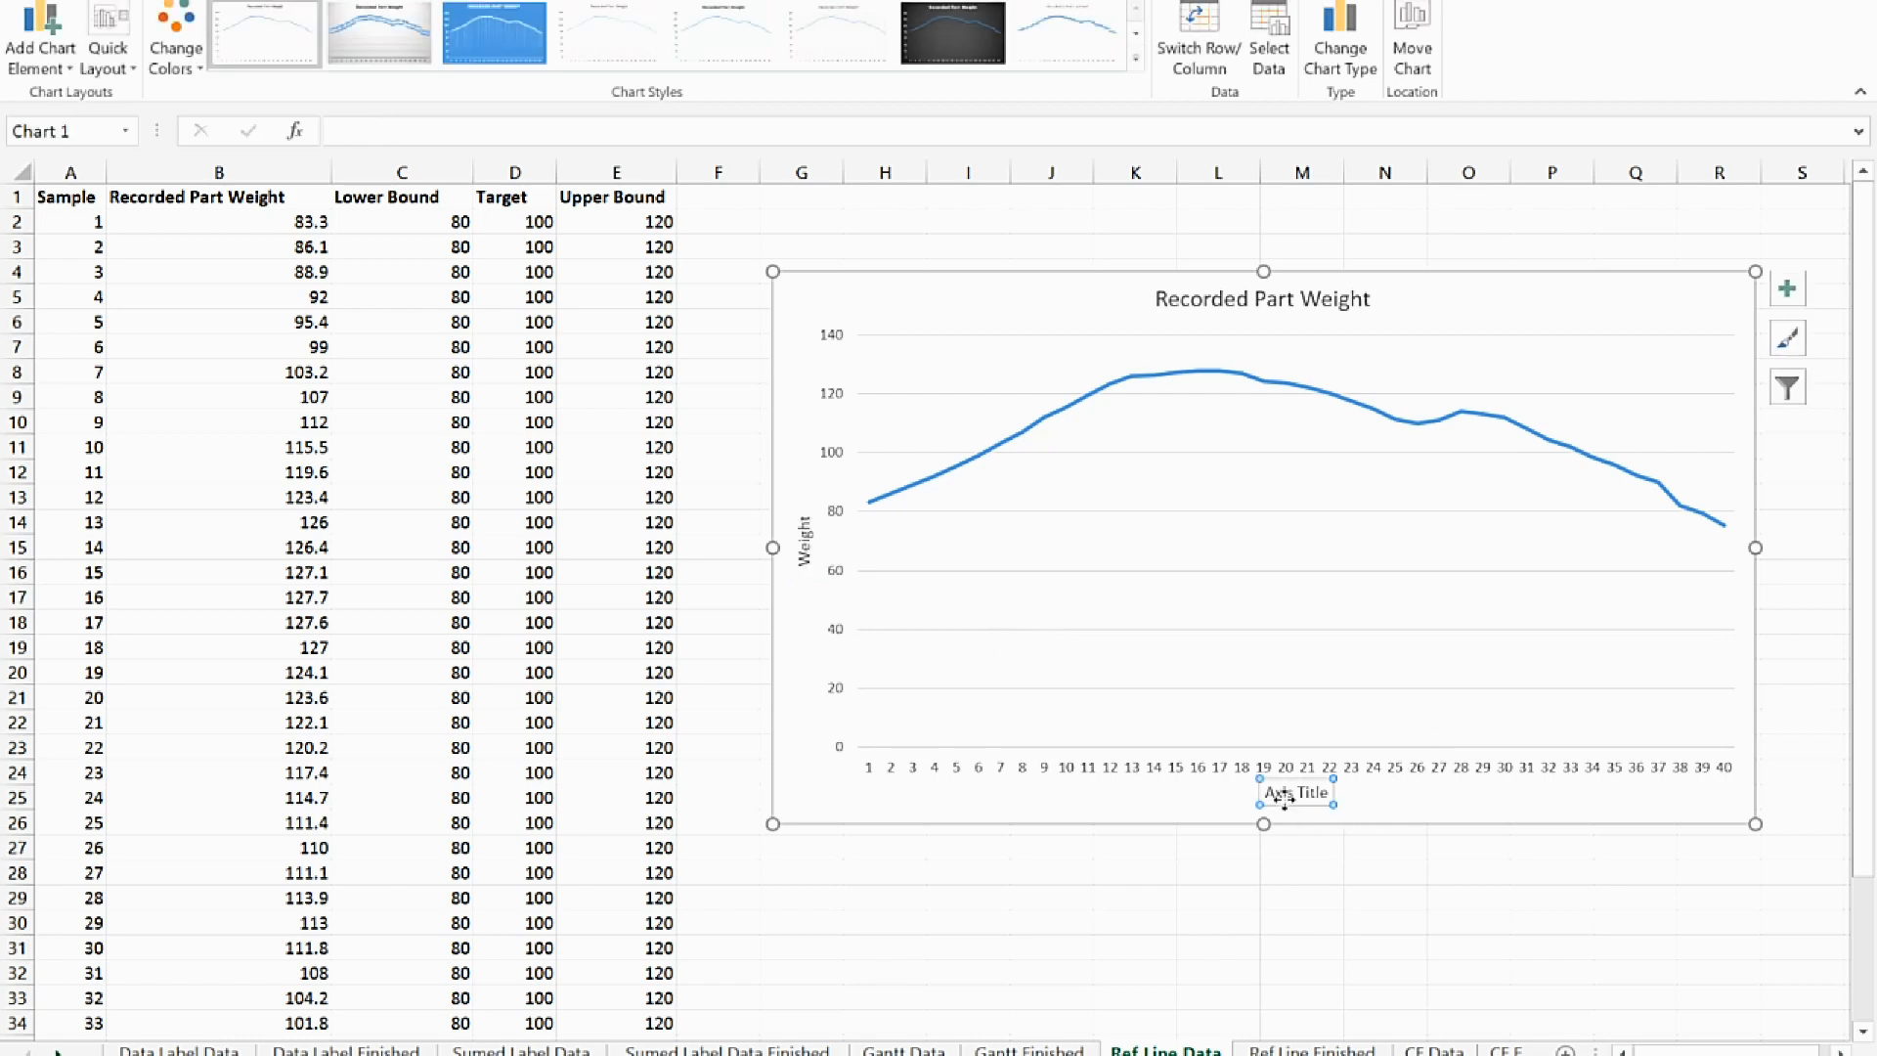
text(Sampld)
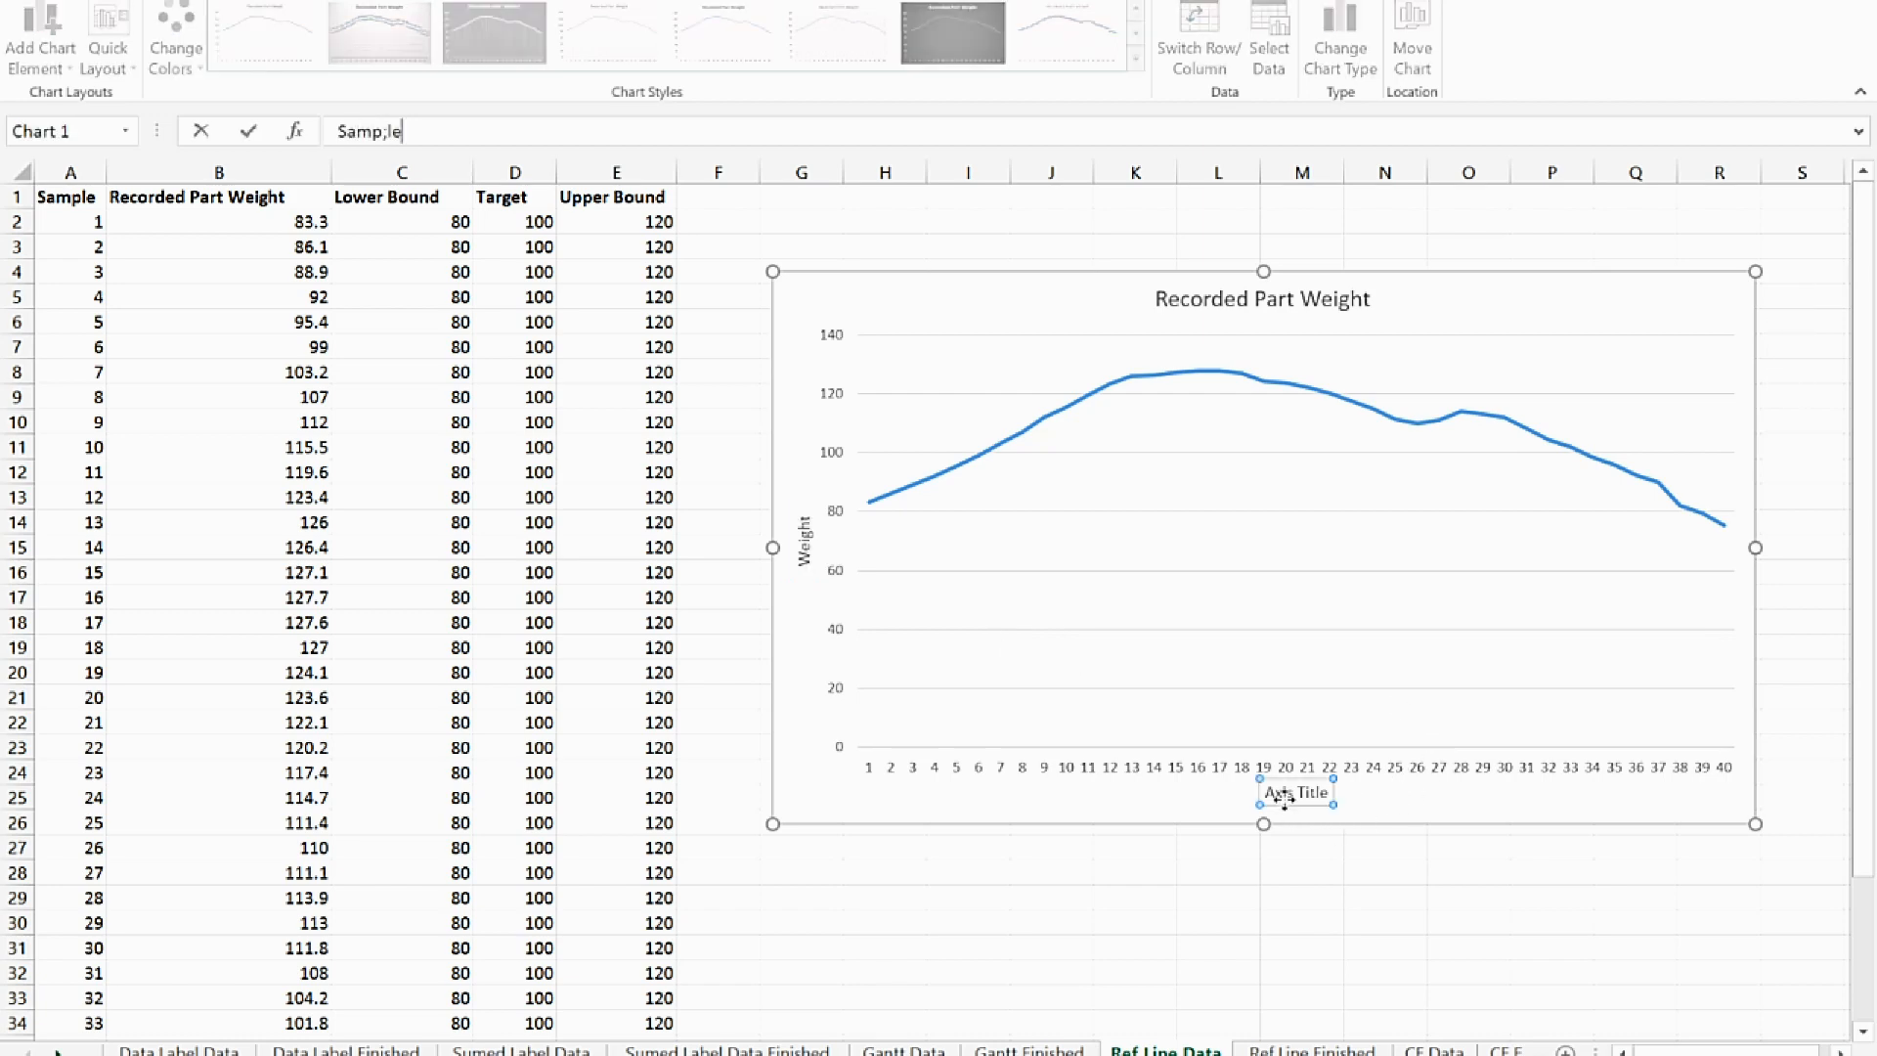
key(BackSpace)
key(BackSpace)
text(le)
key(Return)
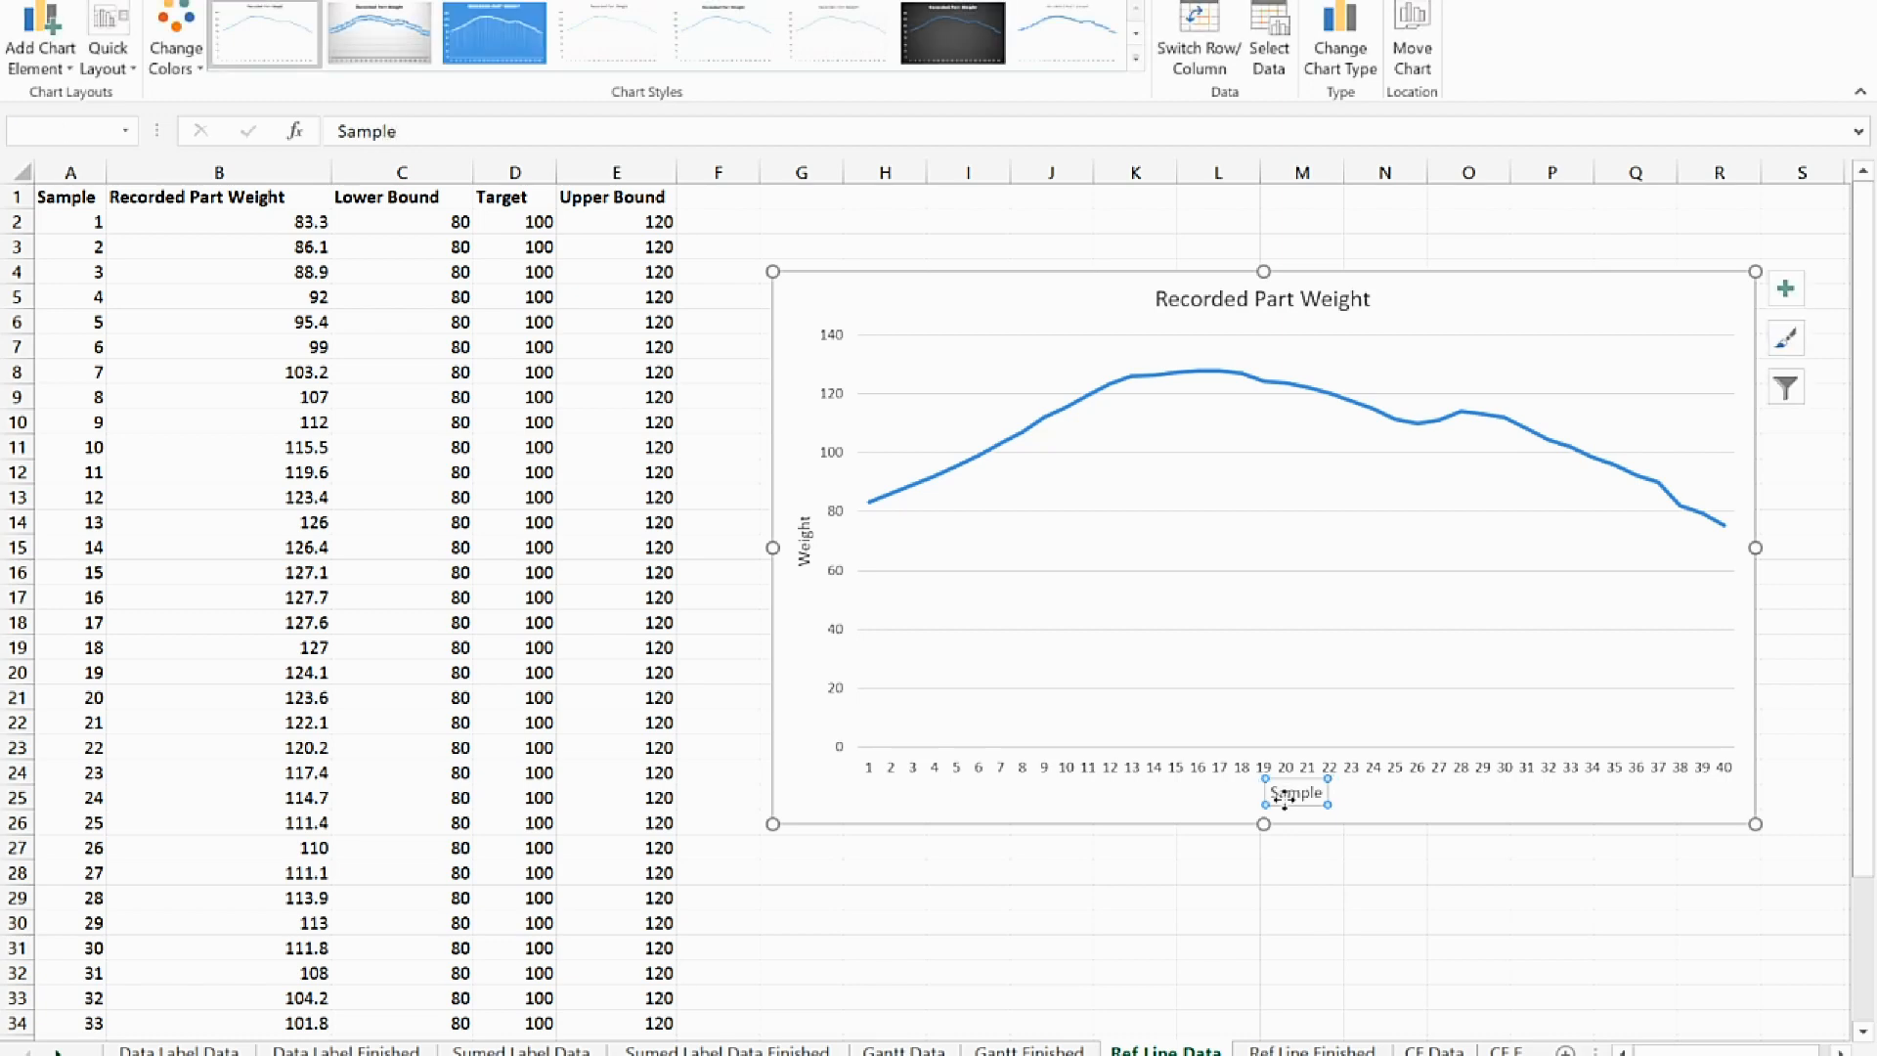
click(810, 799)
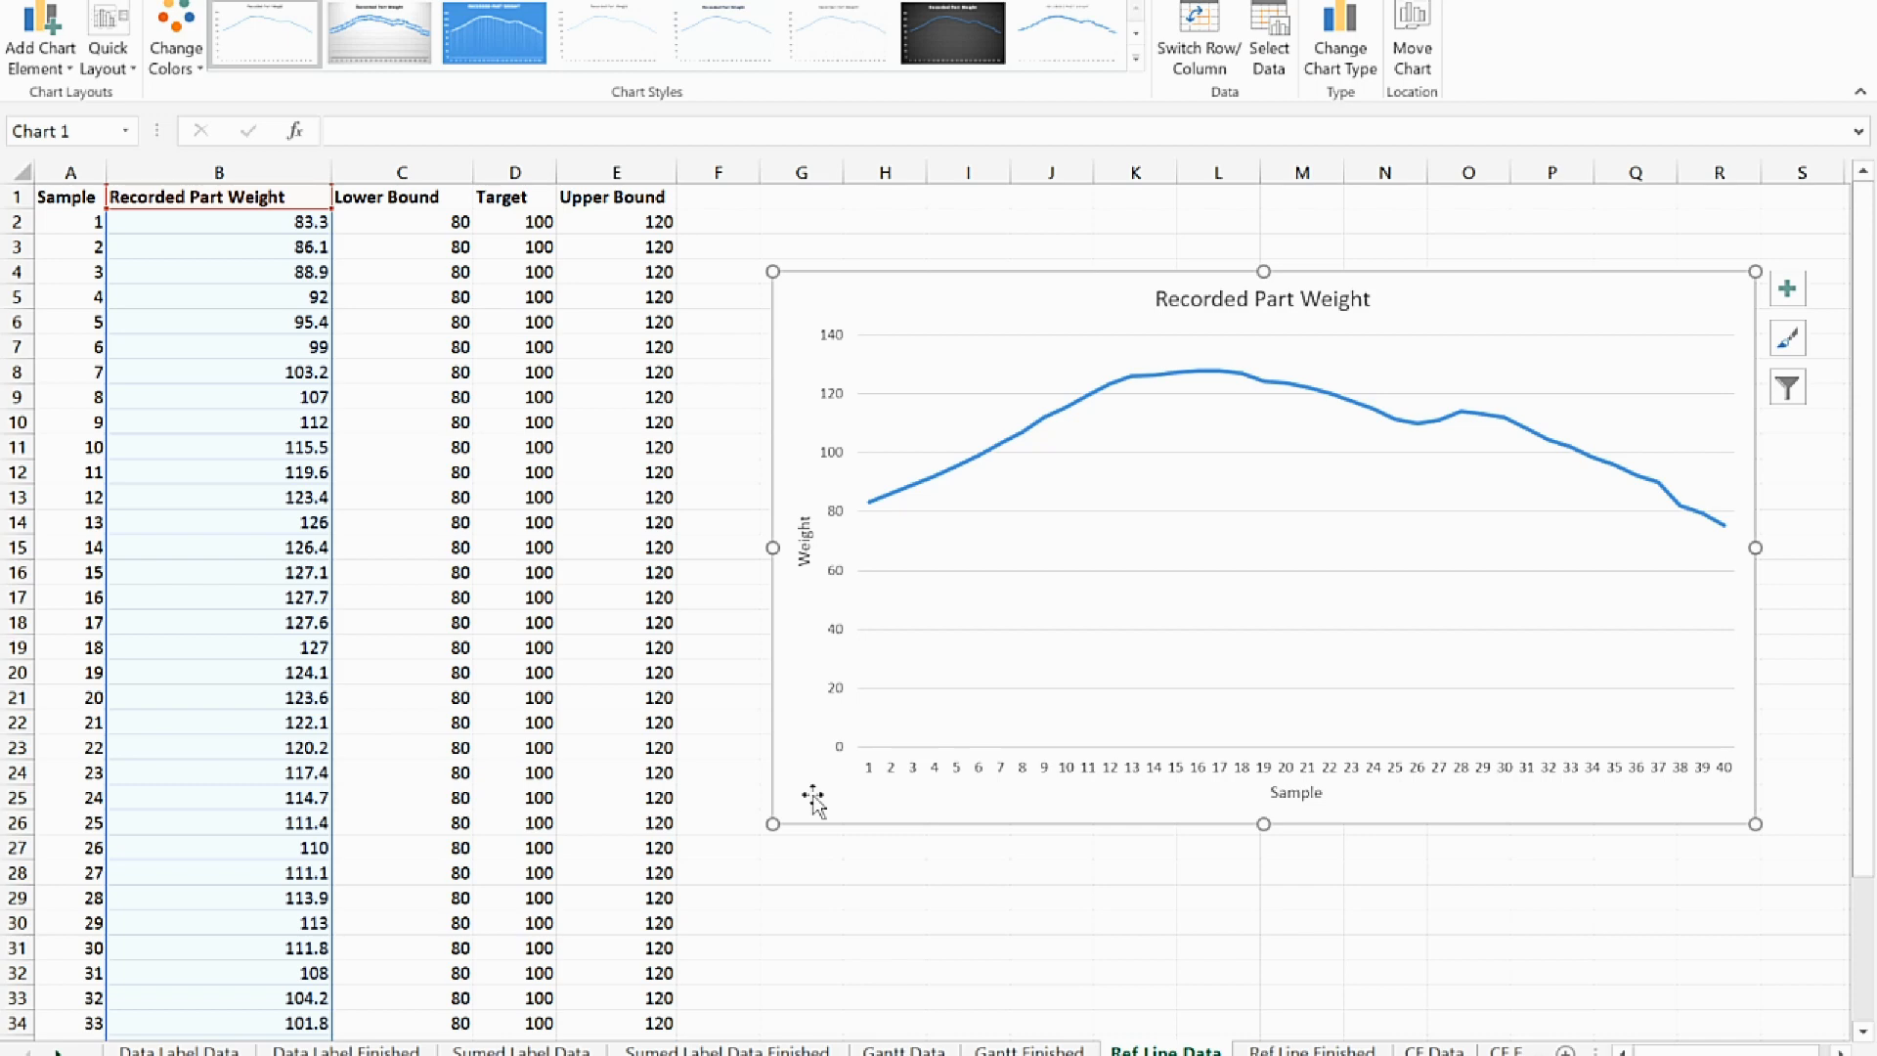
Copy the Lower Bound column with its header (C1:C41) and paste it into the chart as a new series
click(393, 200)
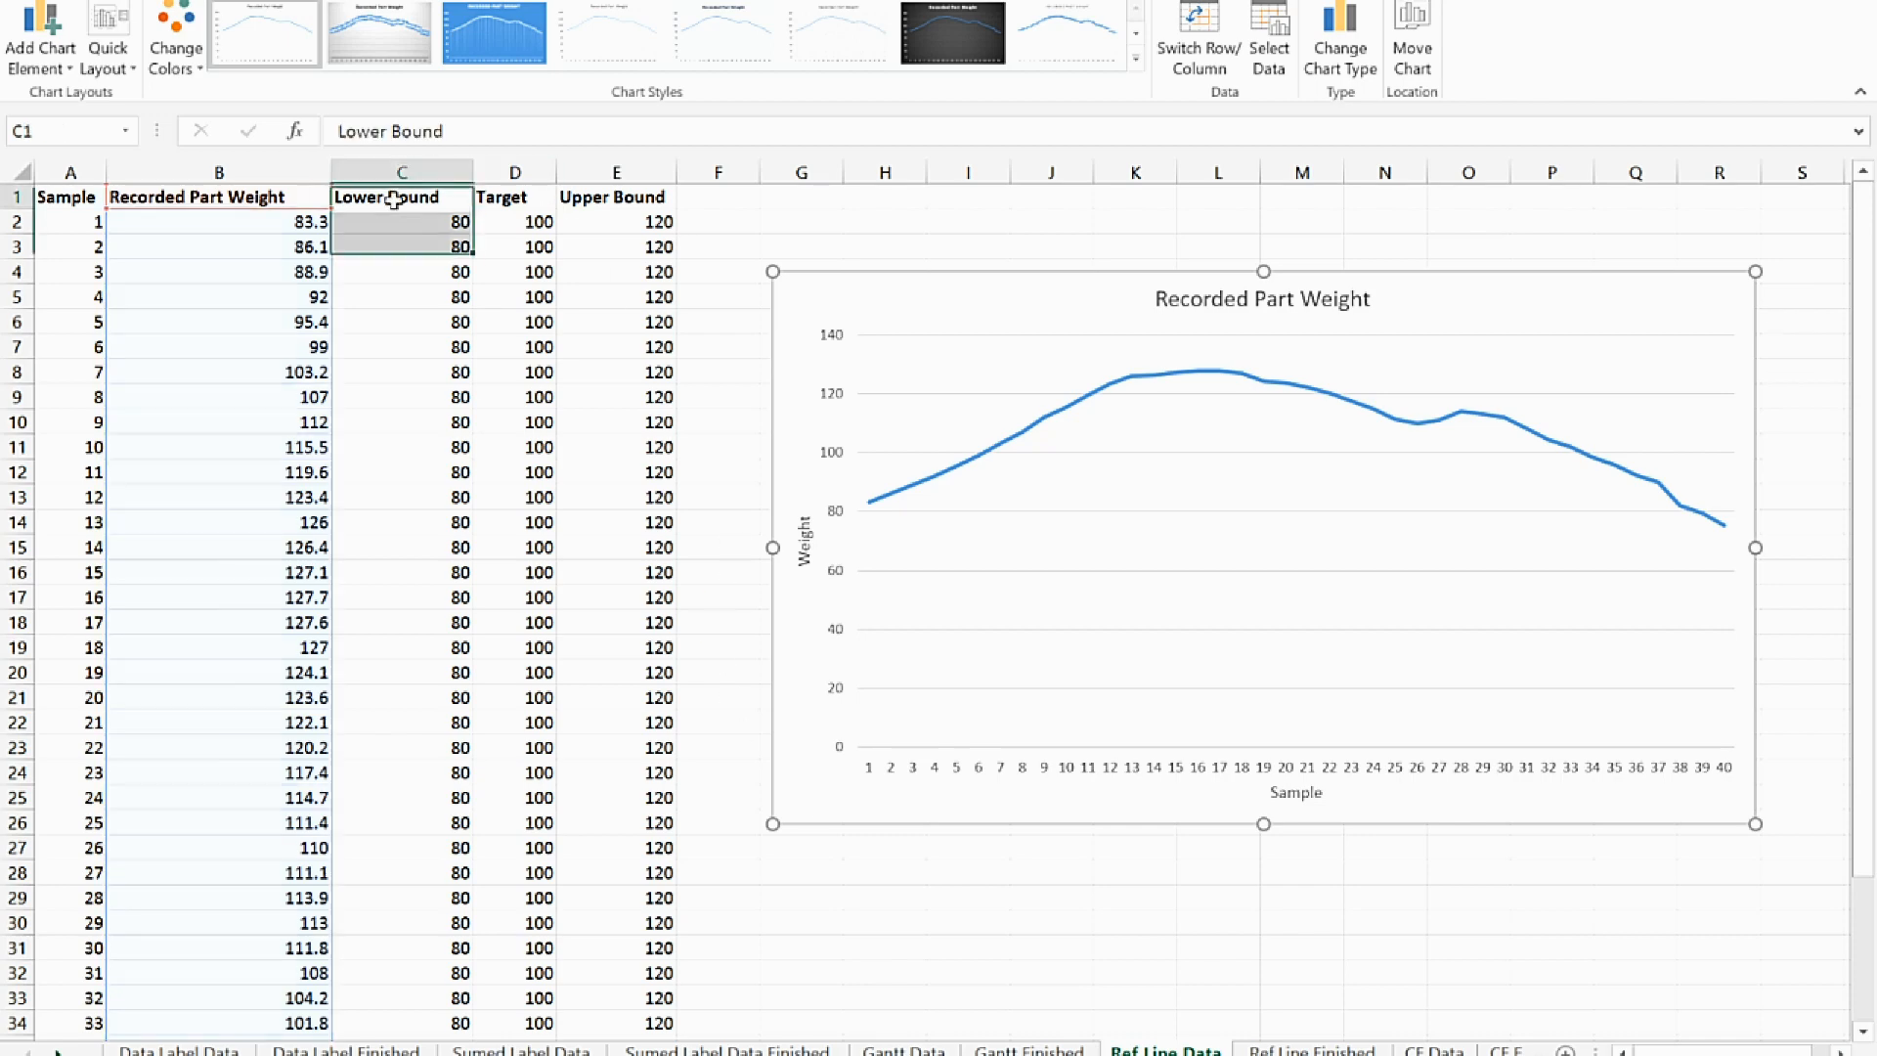
key(ctrl+shift+Down)
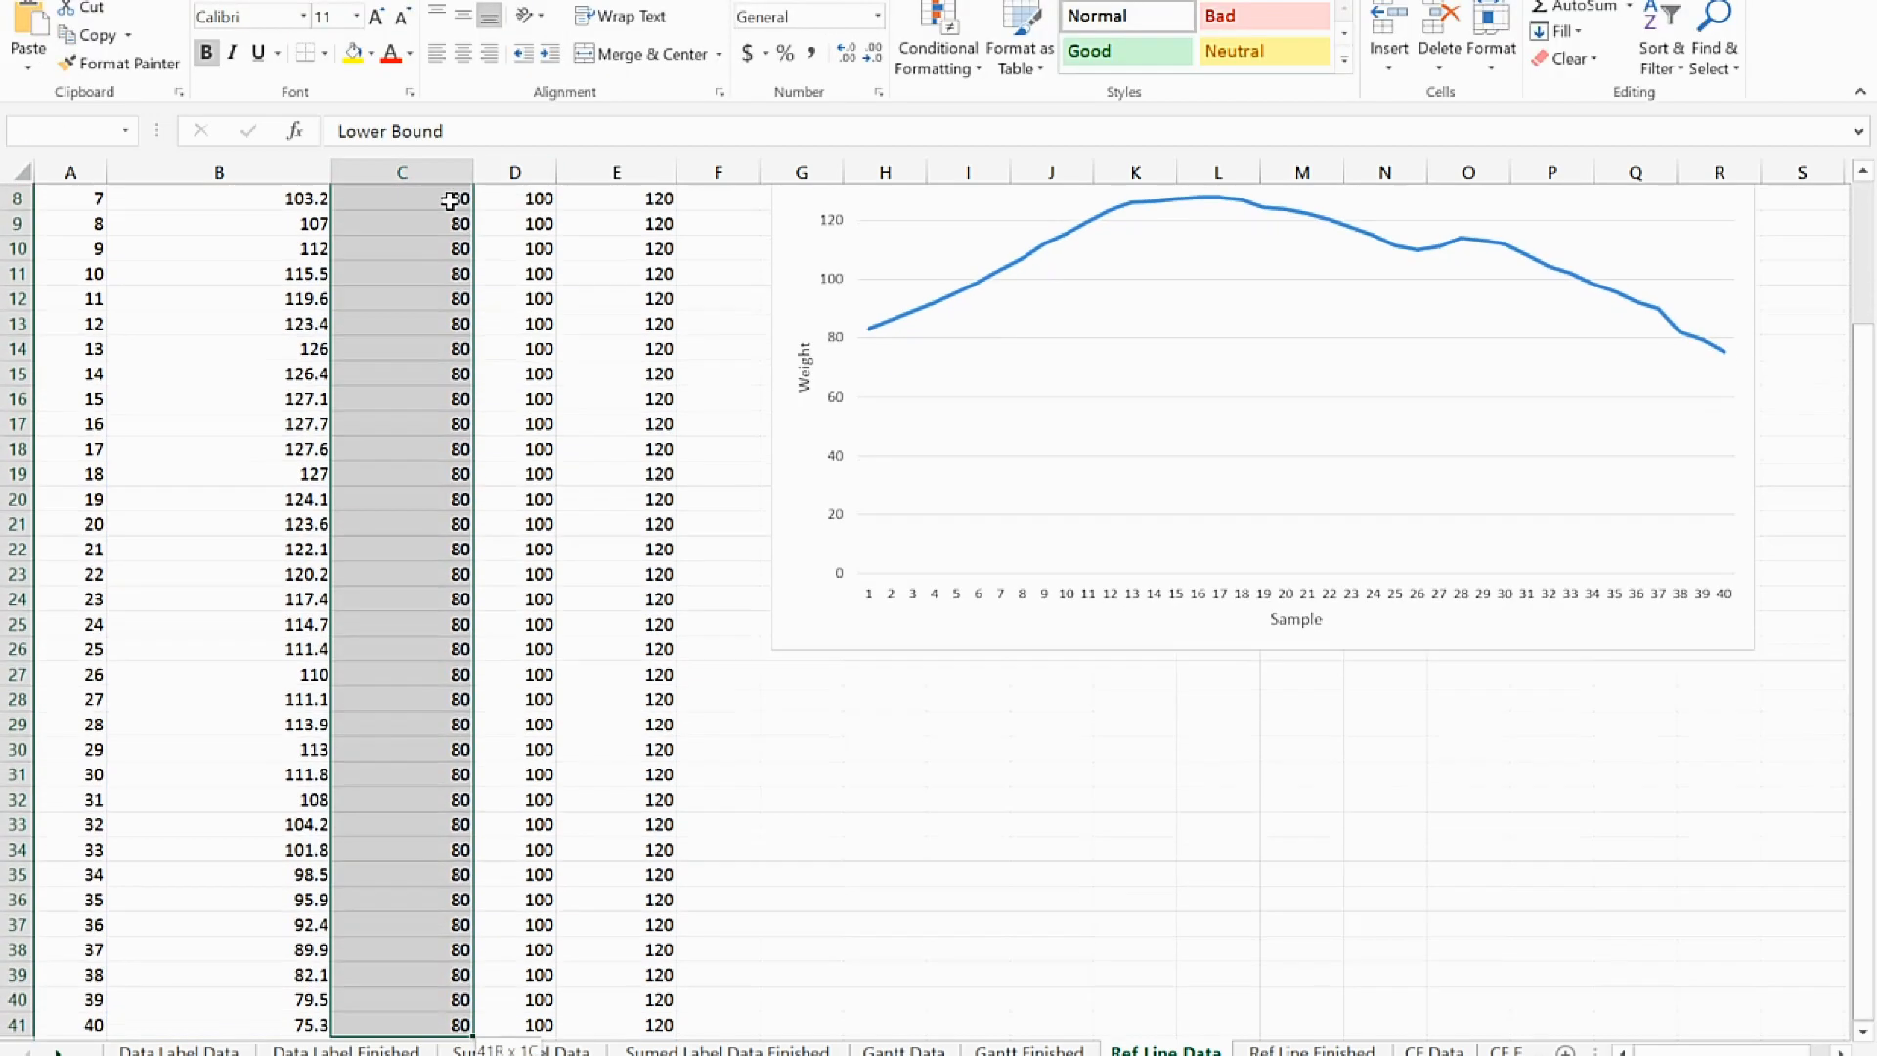
key(ctrl+c)
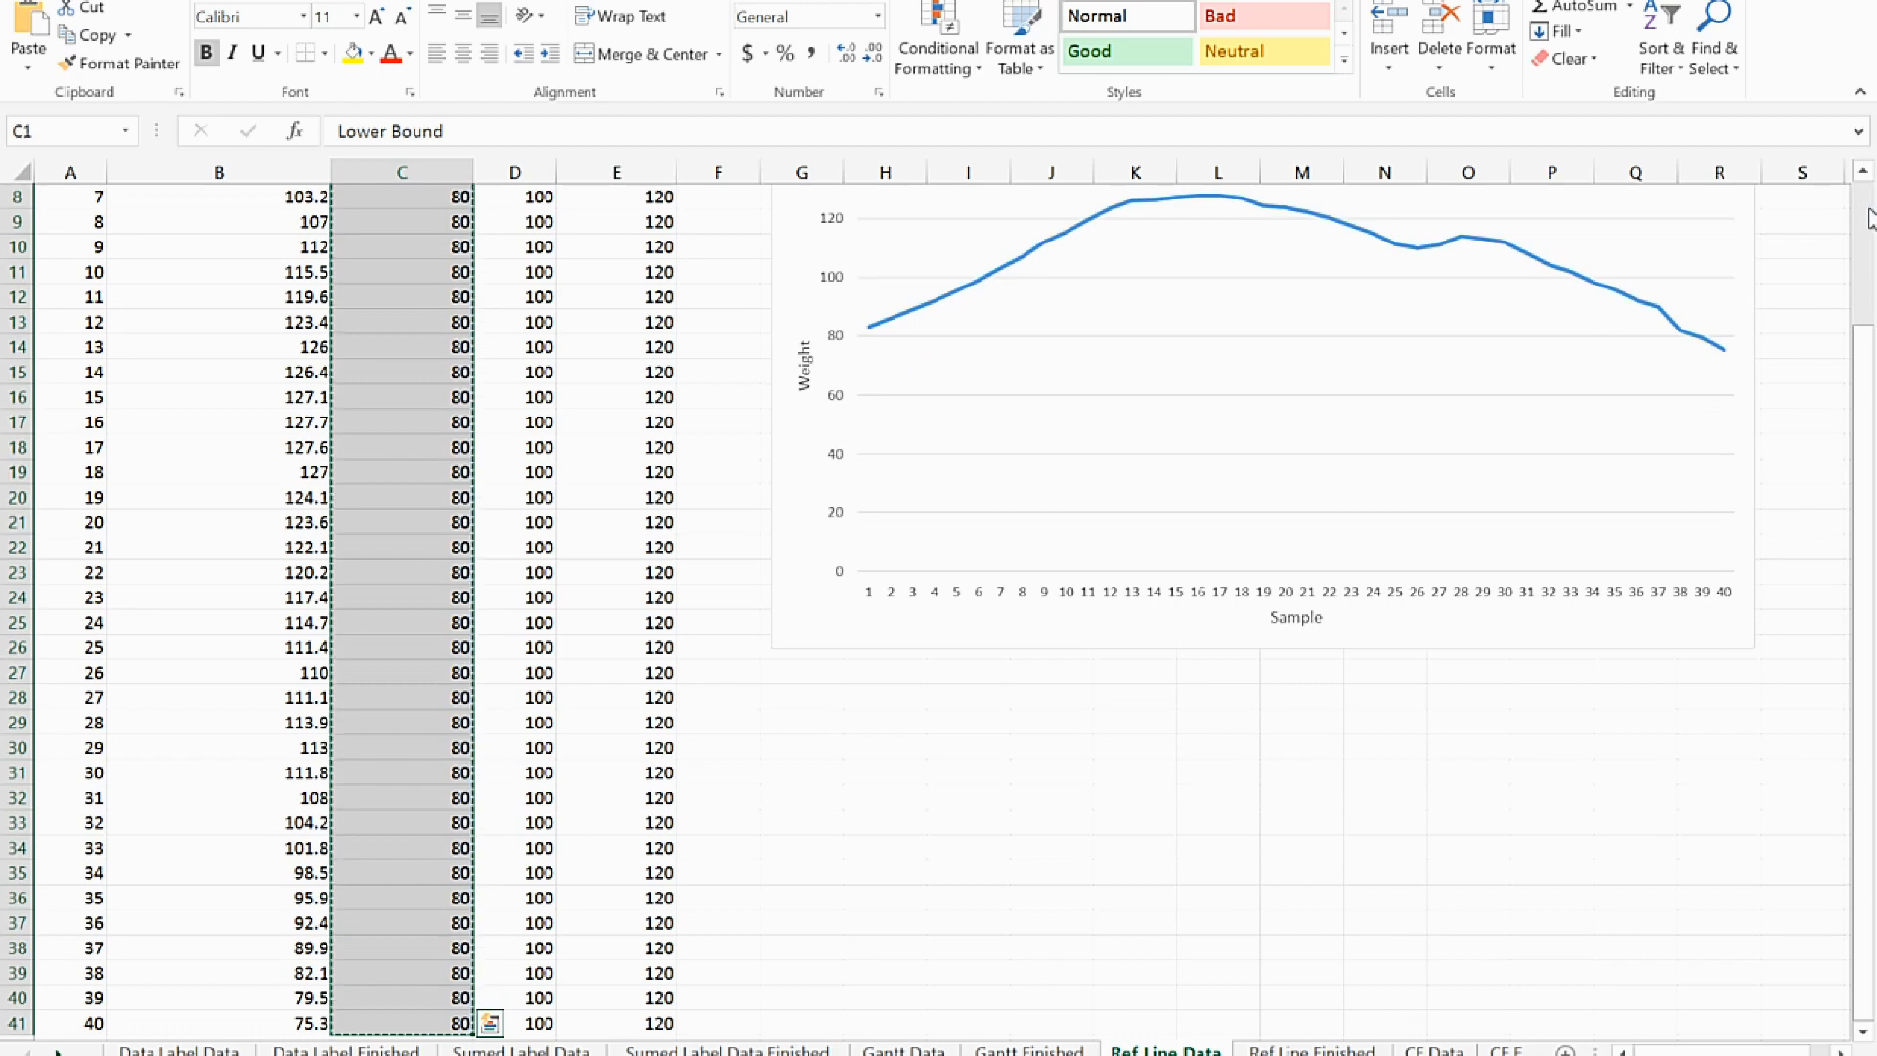
scroll(1232, 516, up, 3)
click(821, 811)
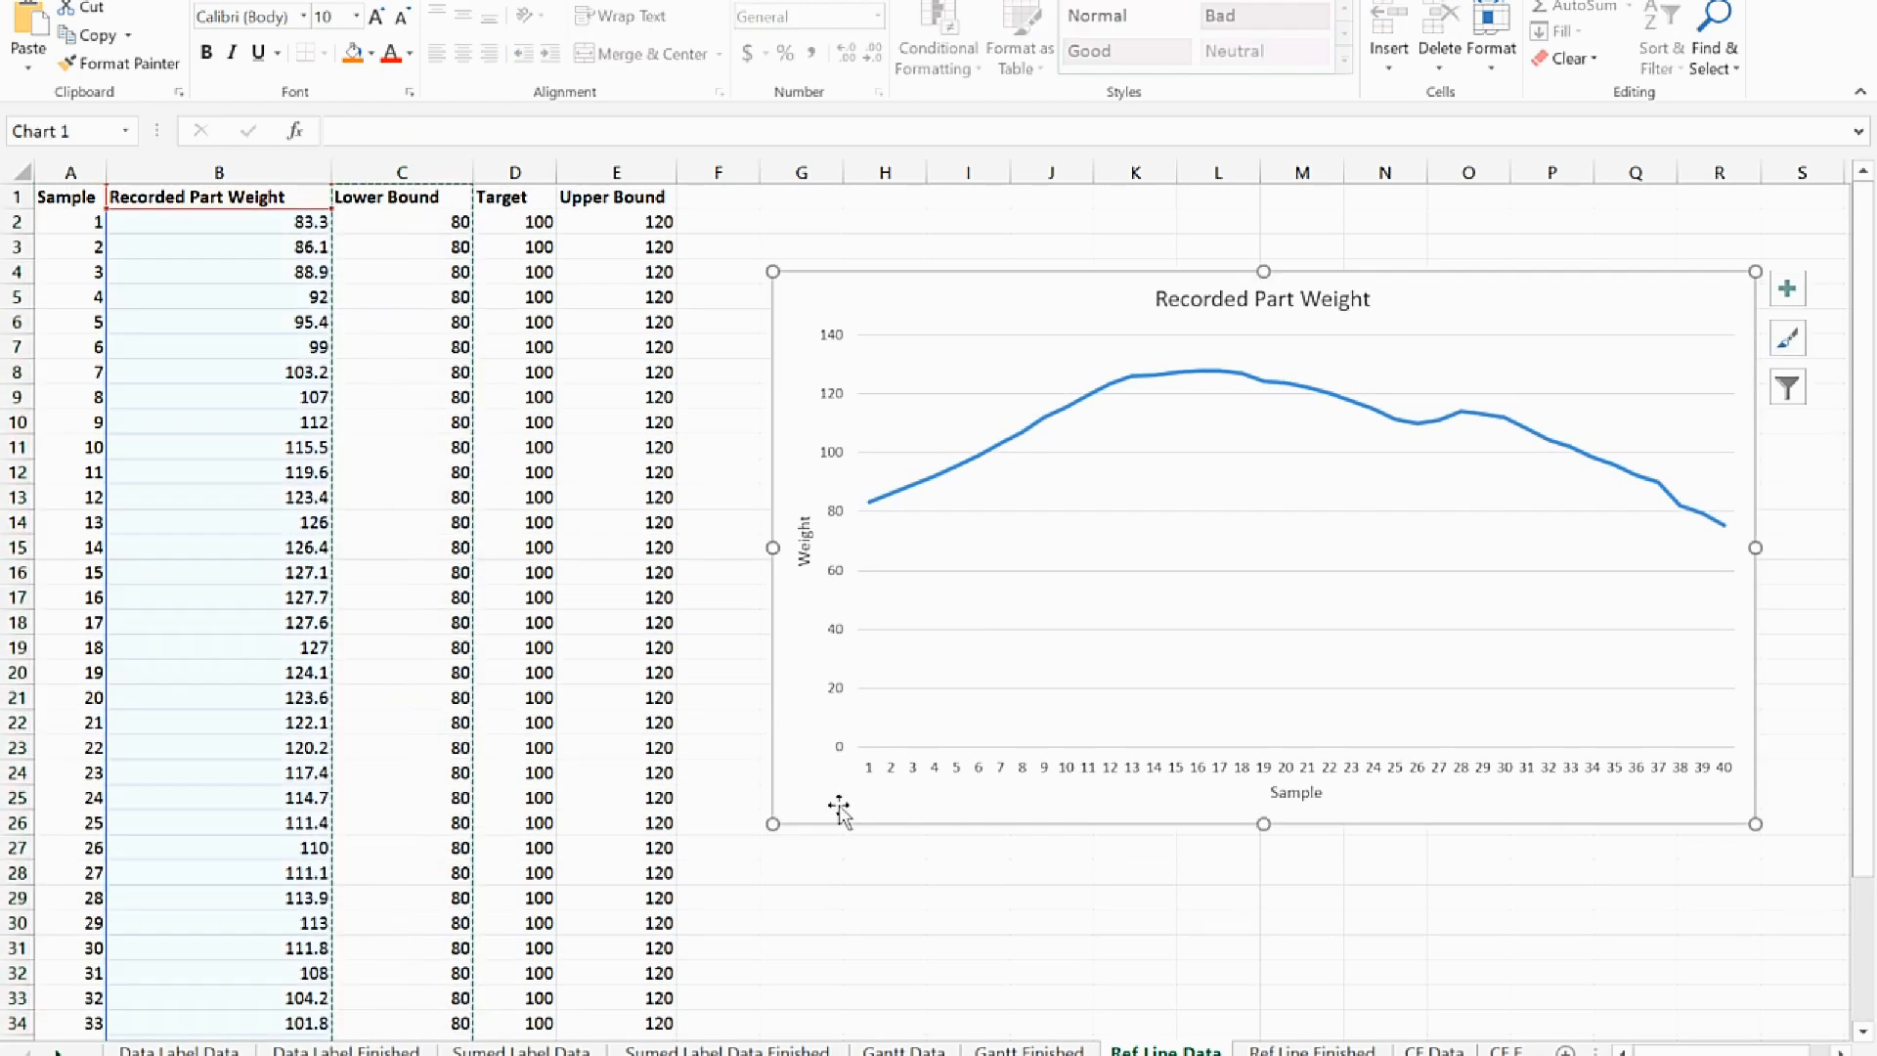
key(ctrl+v)
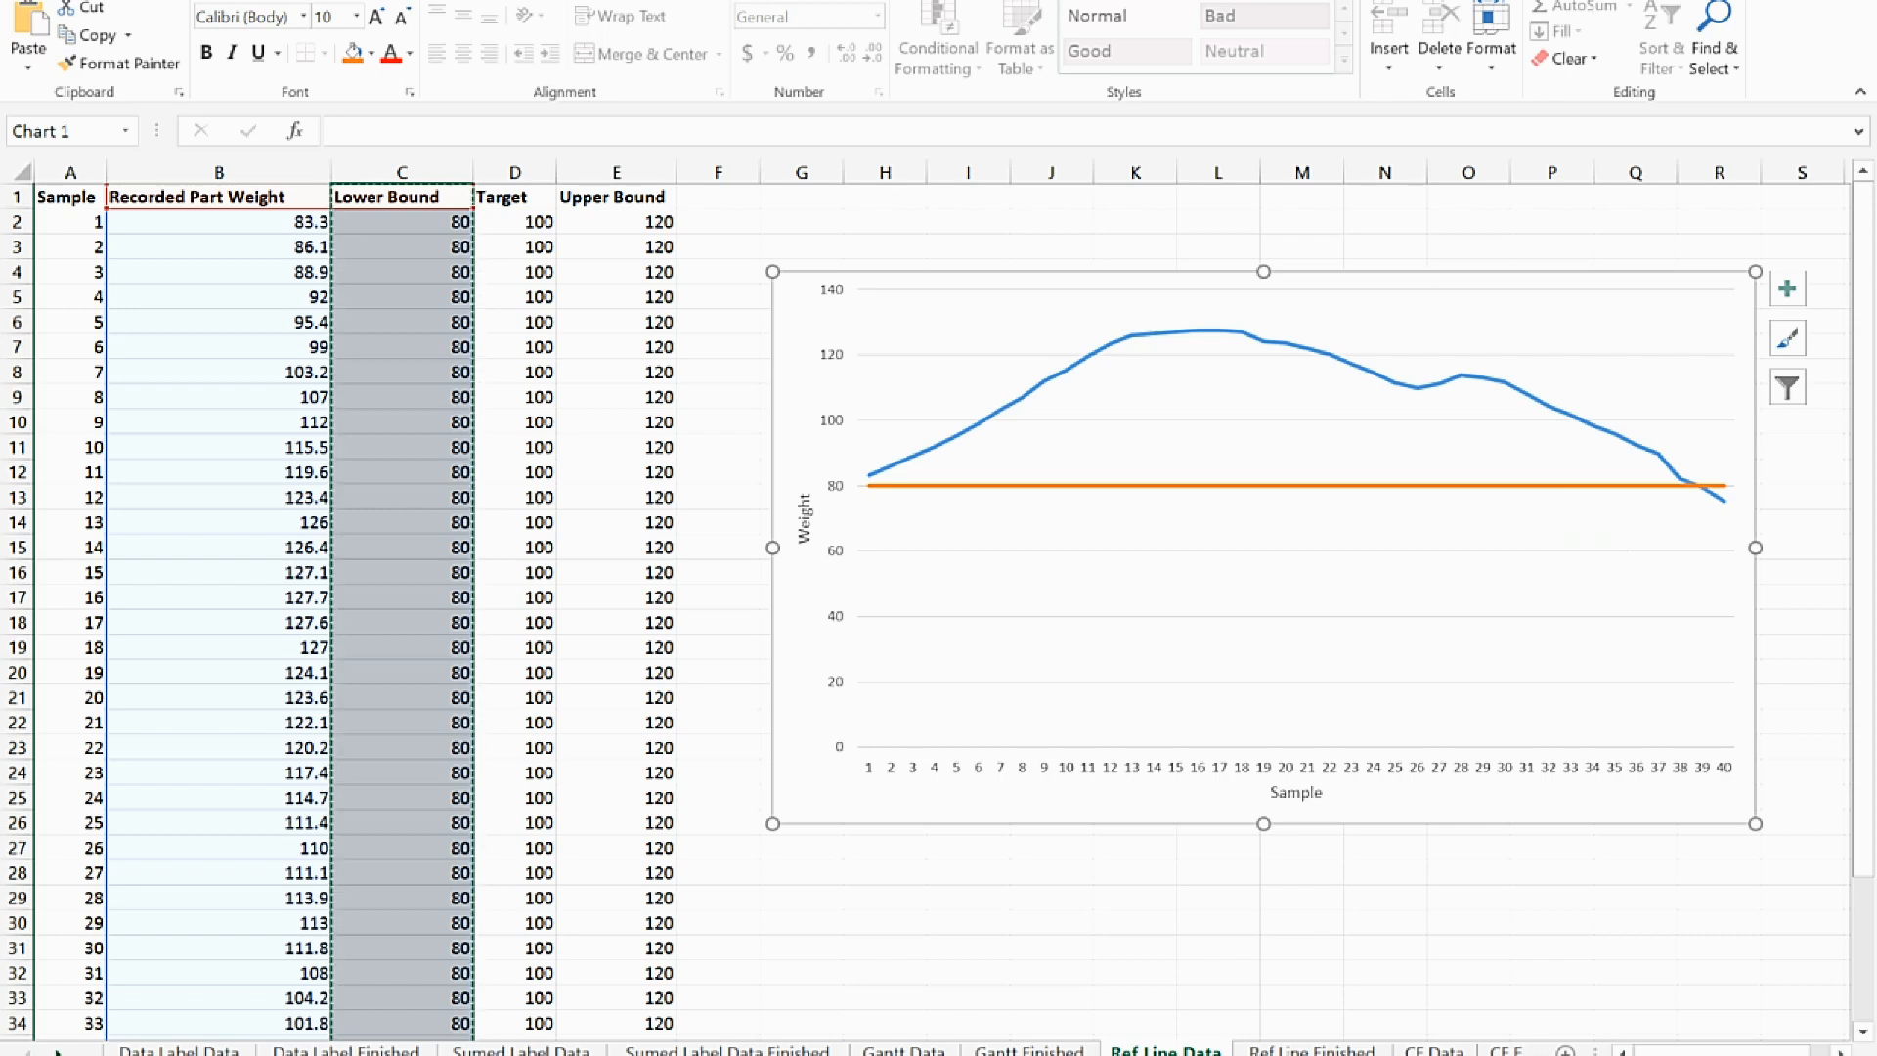
Examine the chart's data source and its list of series, and leave without making changes
click(1220, 0)
click(1279, 45)
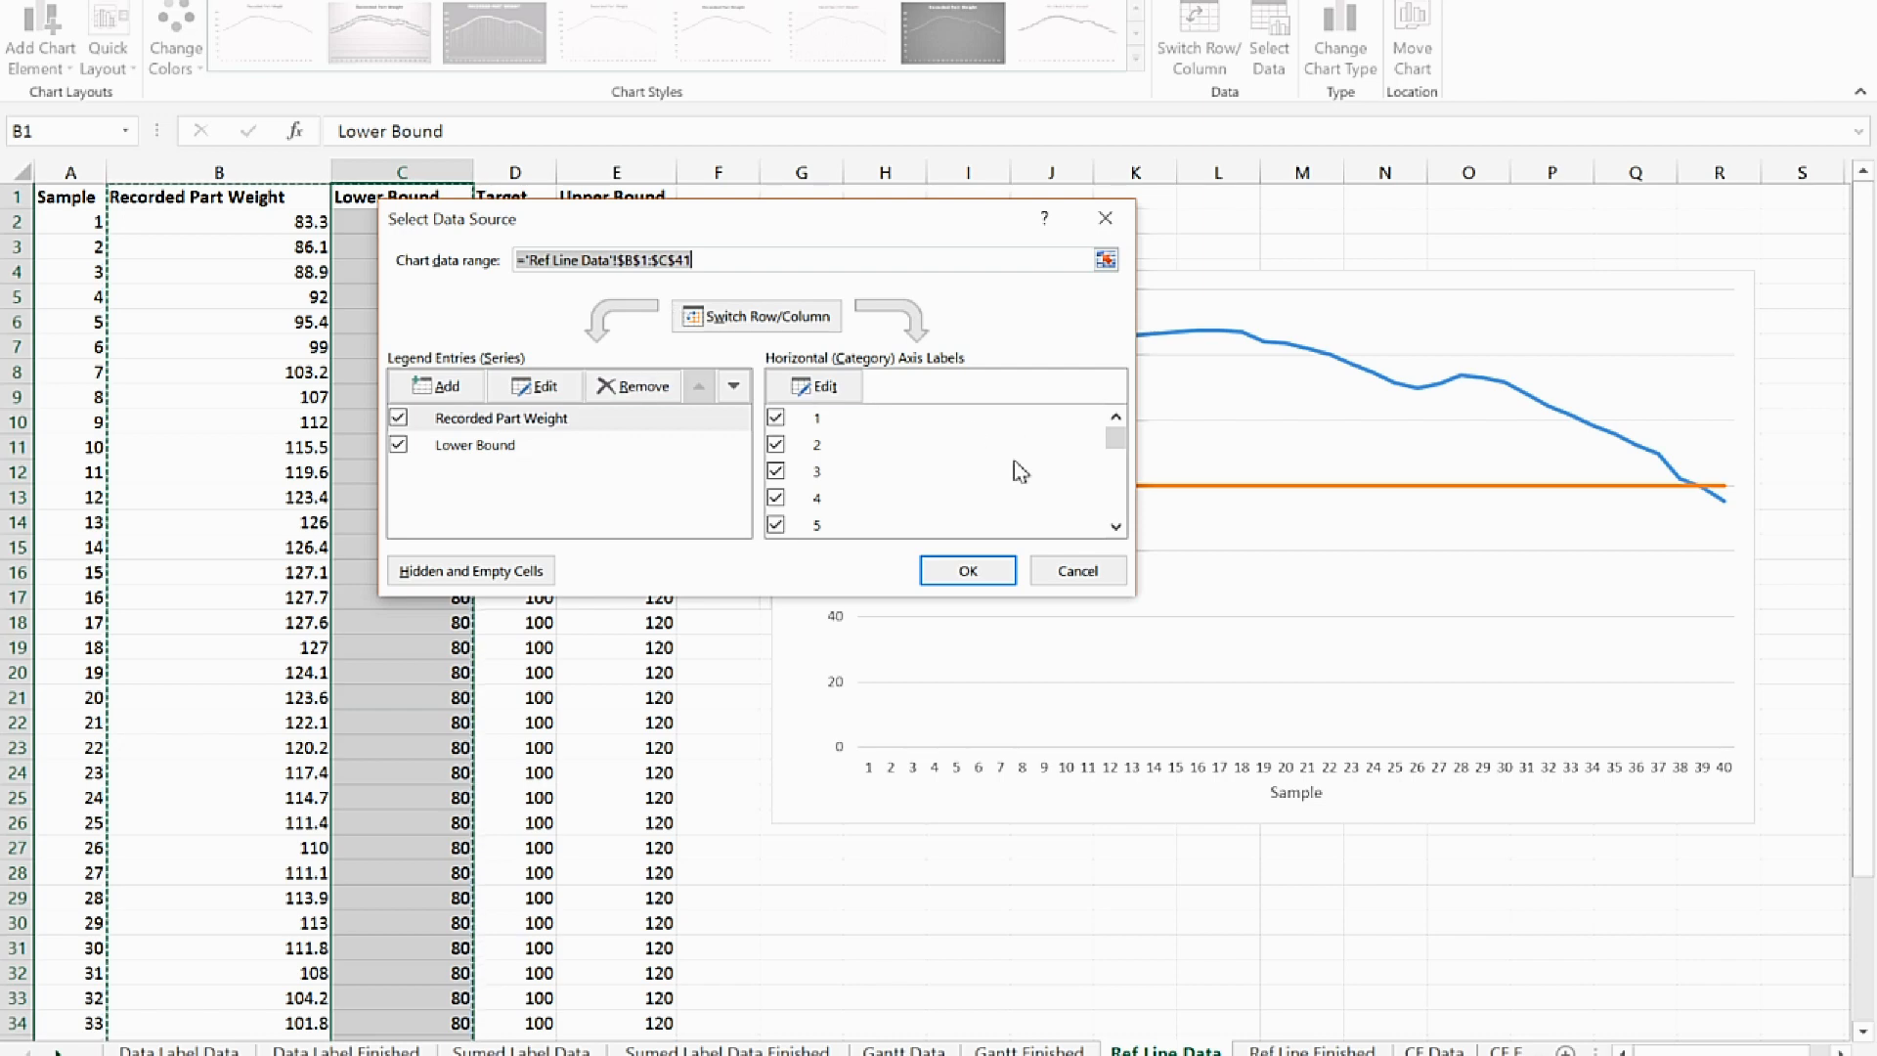
click(1073, 572)
Copy the Target column with its header (D1:D41) and paste it into the chart as another series
click(512, 197)
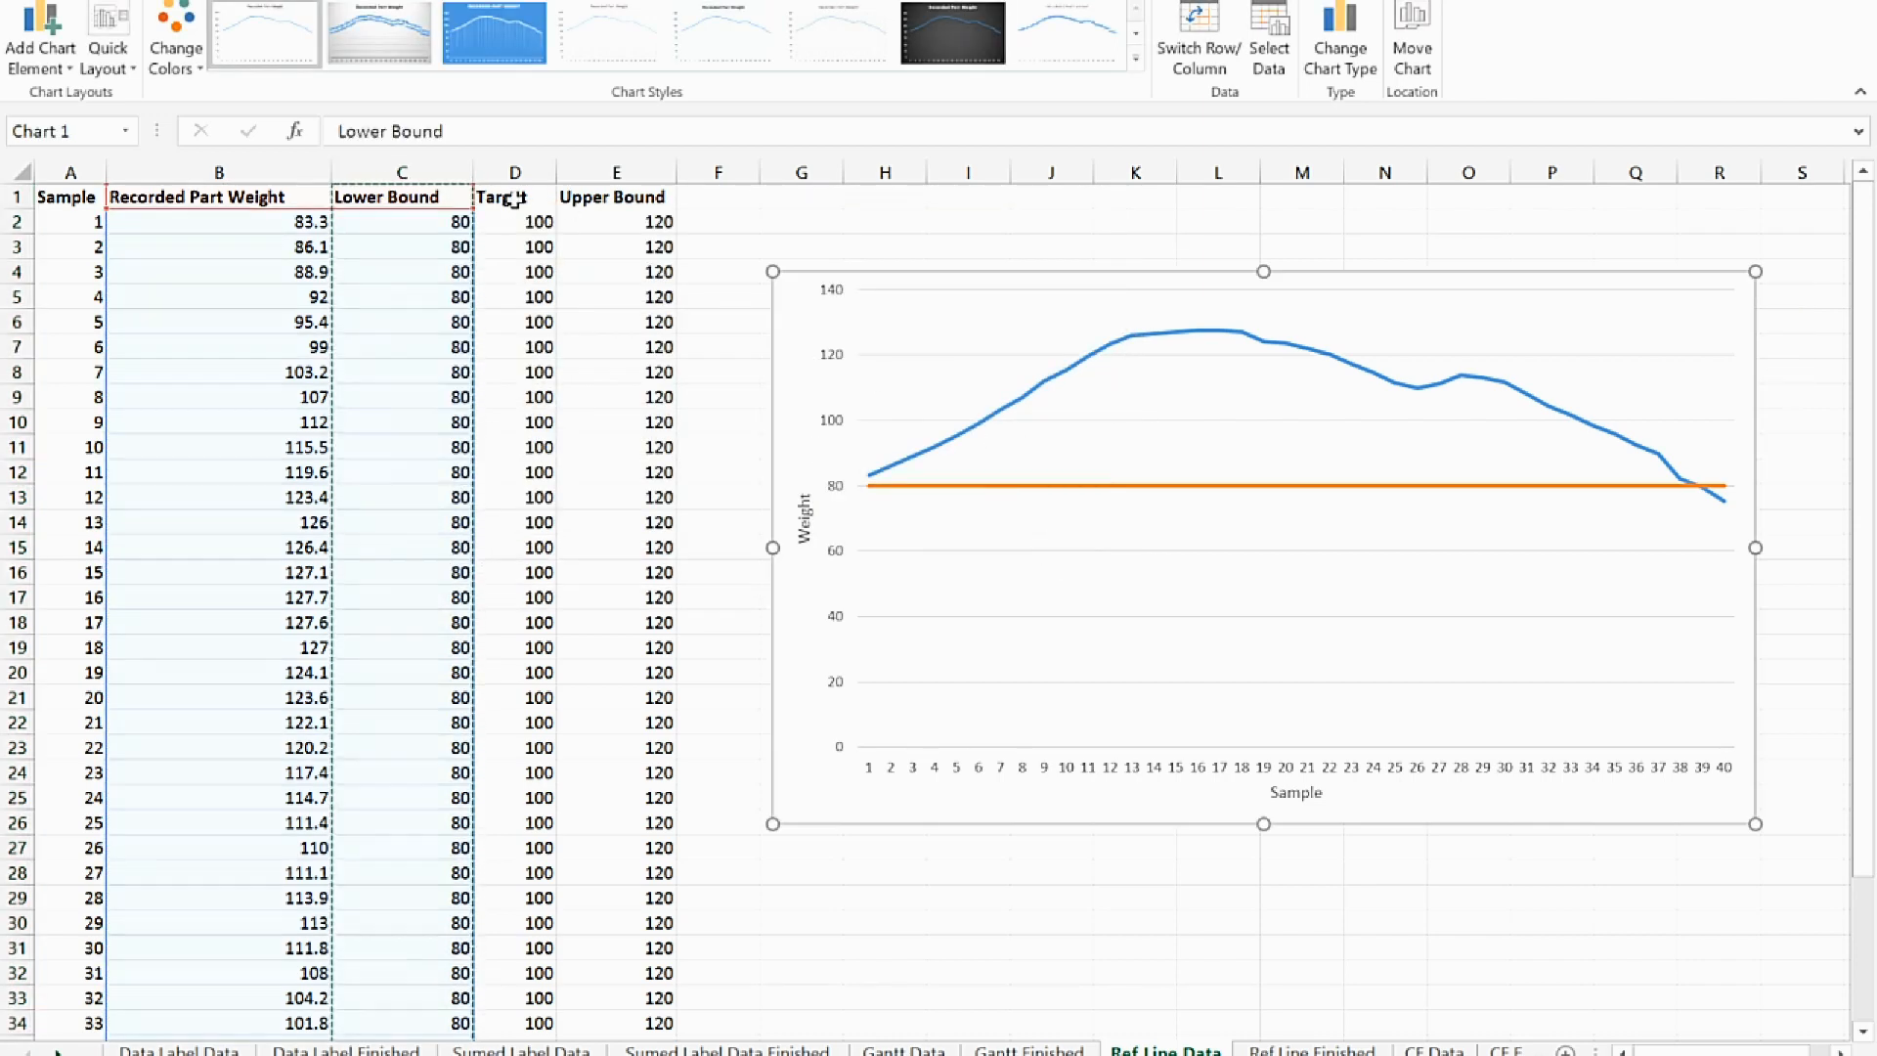
key(ctrl+shift+Down)
key(ctrl+c)
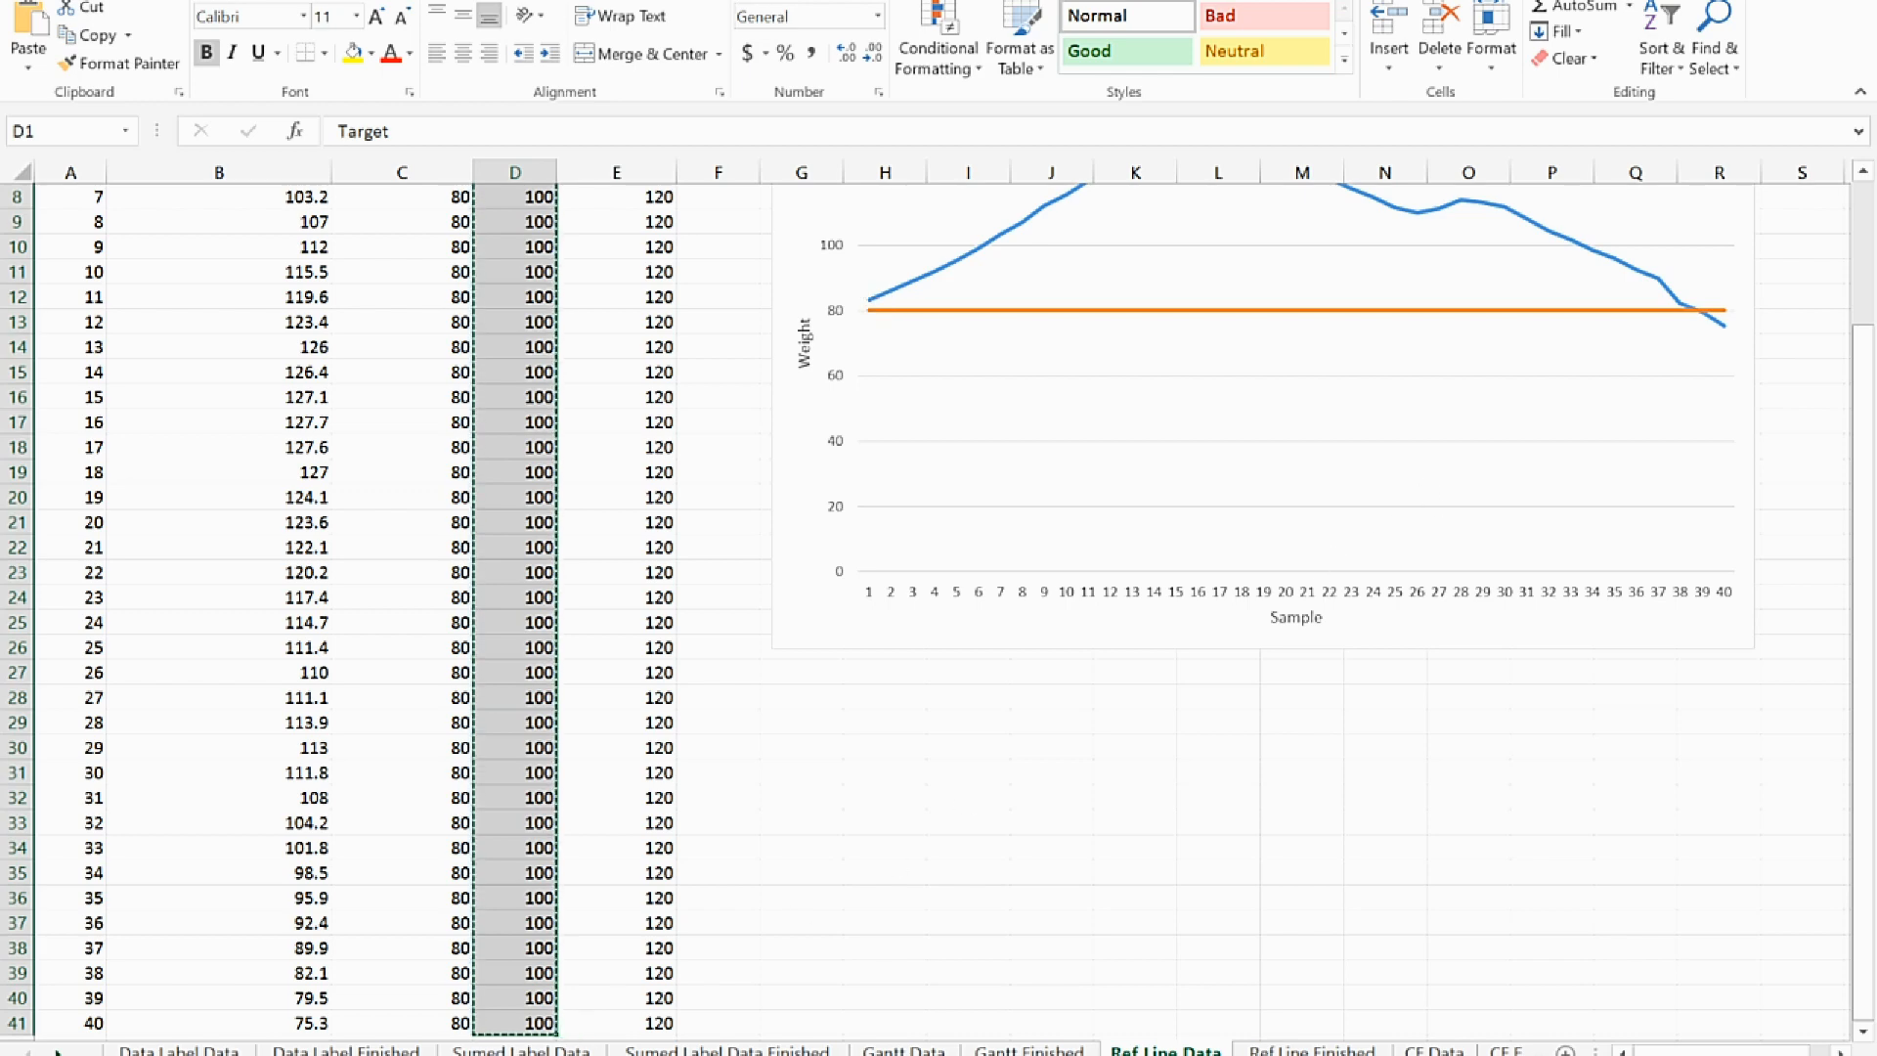
scroll(1869, 210, up, 3)
click(1012, 830)
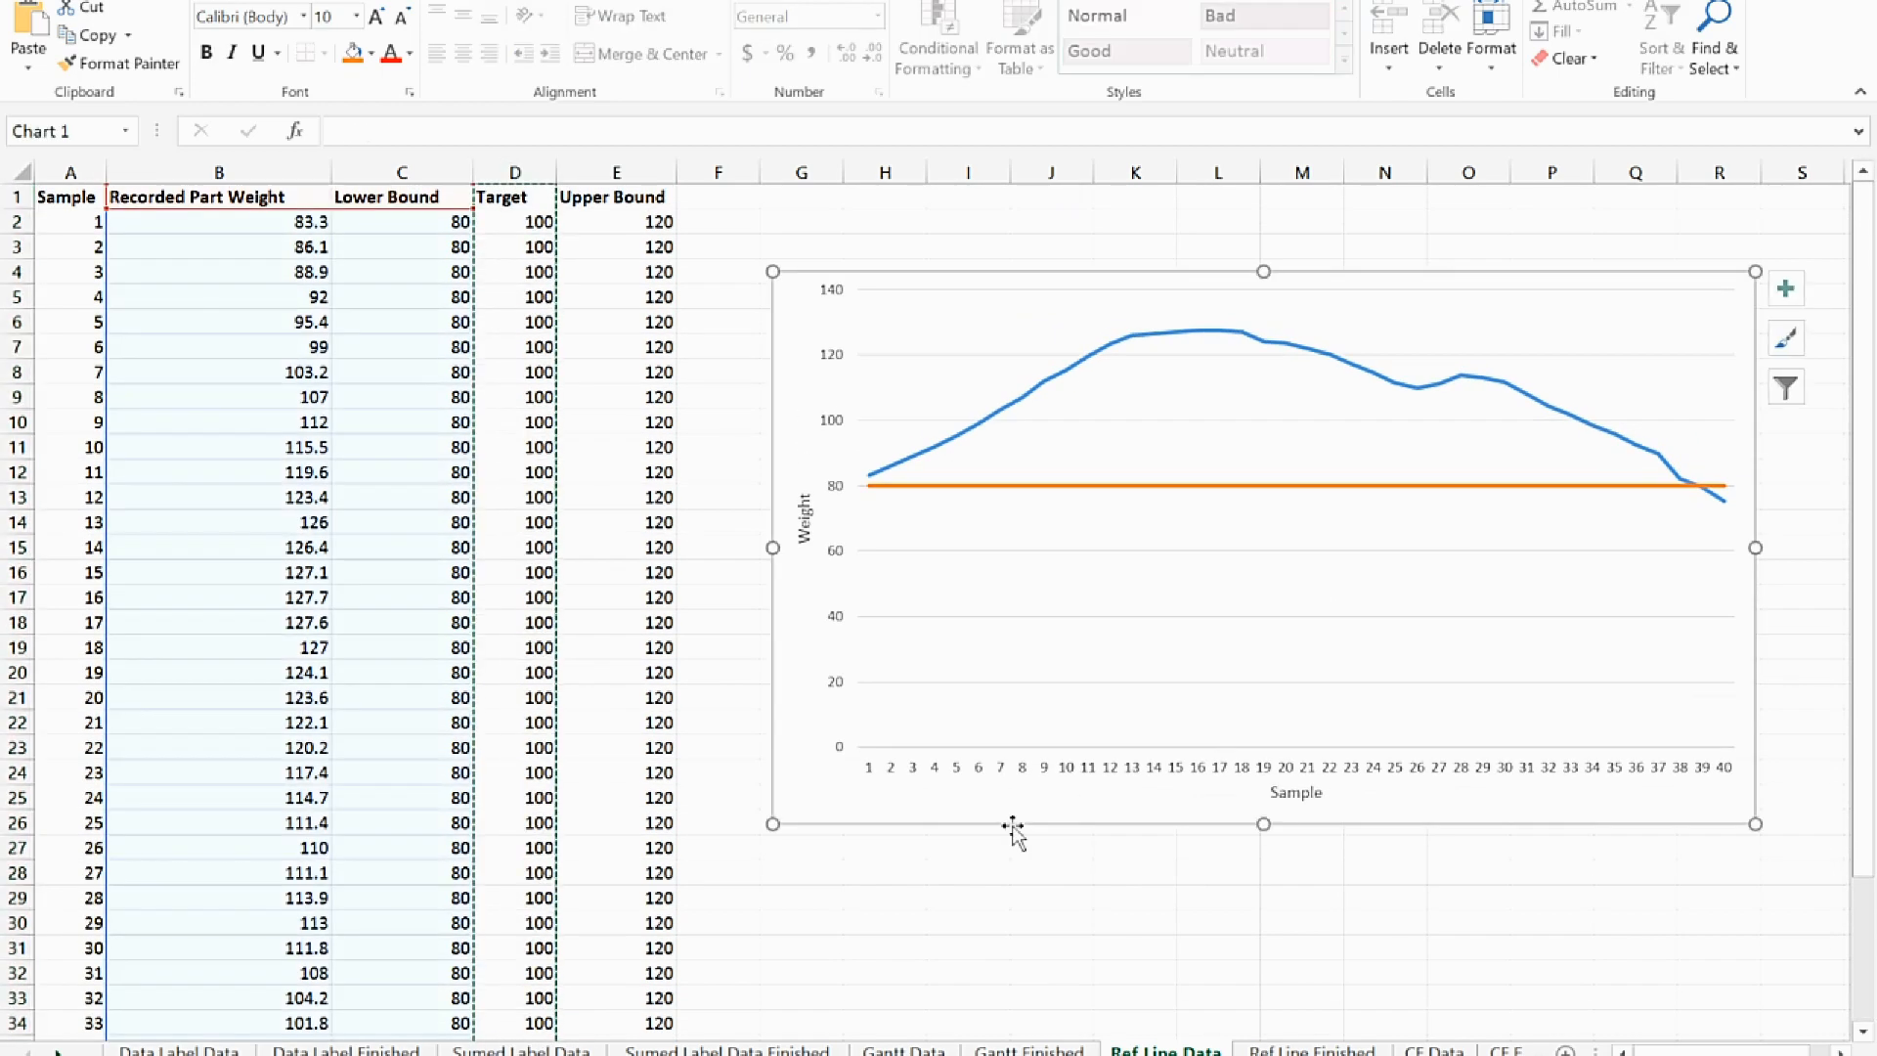
key(ctrl+v)
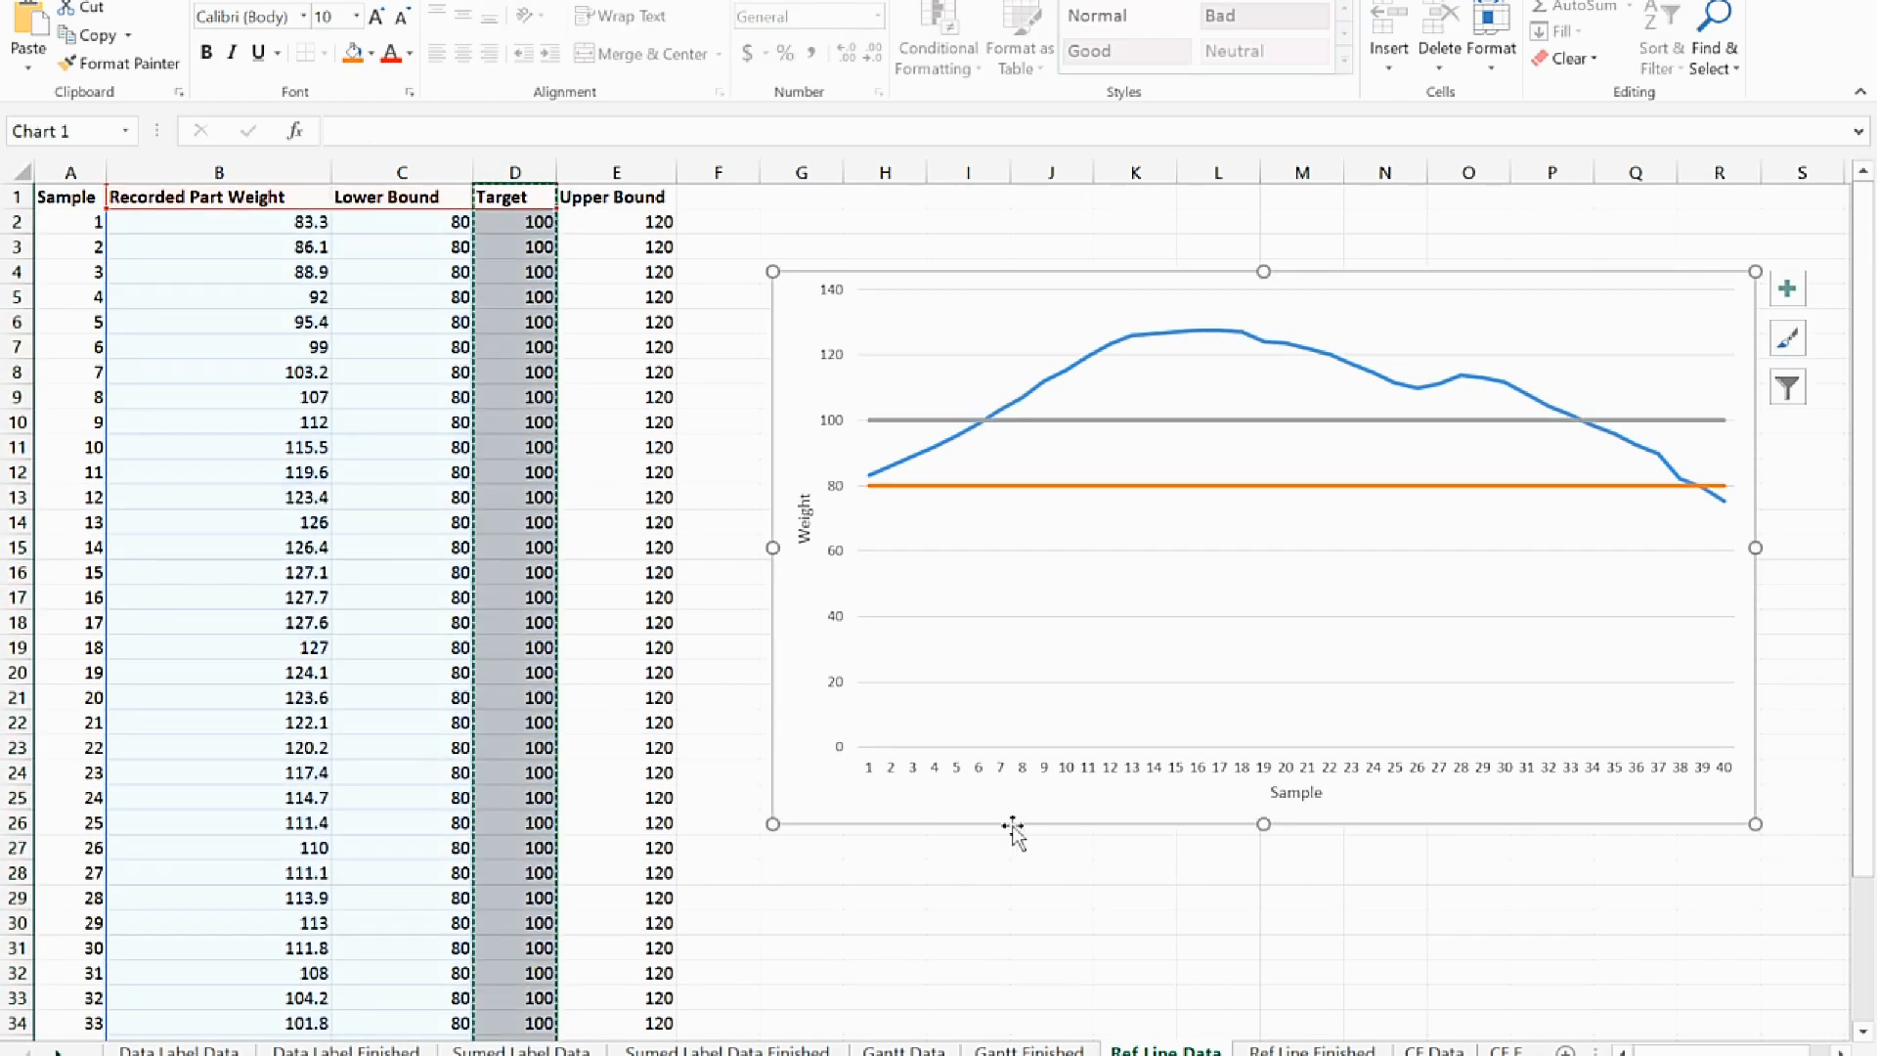
Add the Upper Bound column (E1:E41) to the chart by copy and paste, and enlarge the chart toward column E and row 28
click(638, 195)
key(ctrl+shift+Down)
key(ctrl+c)
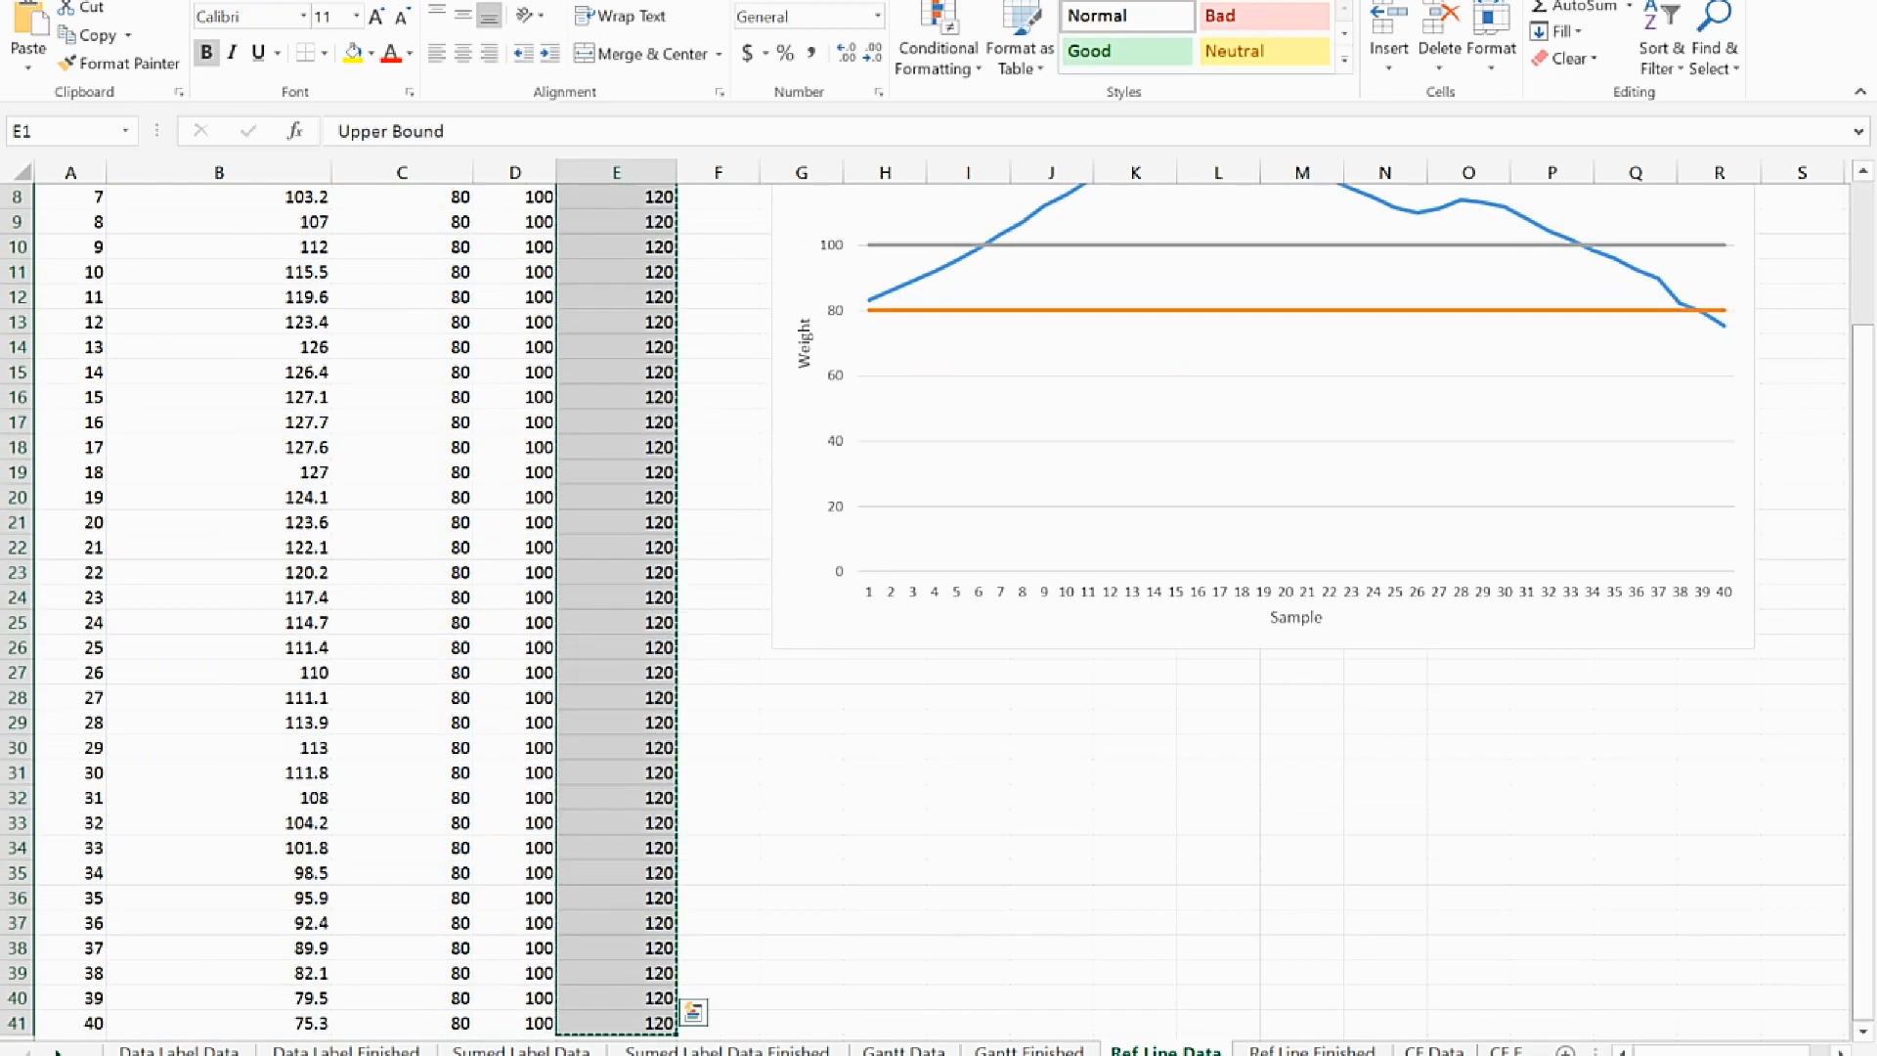
click(818, 621)
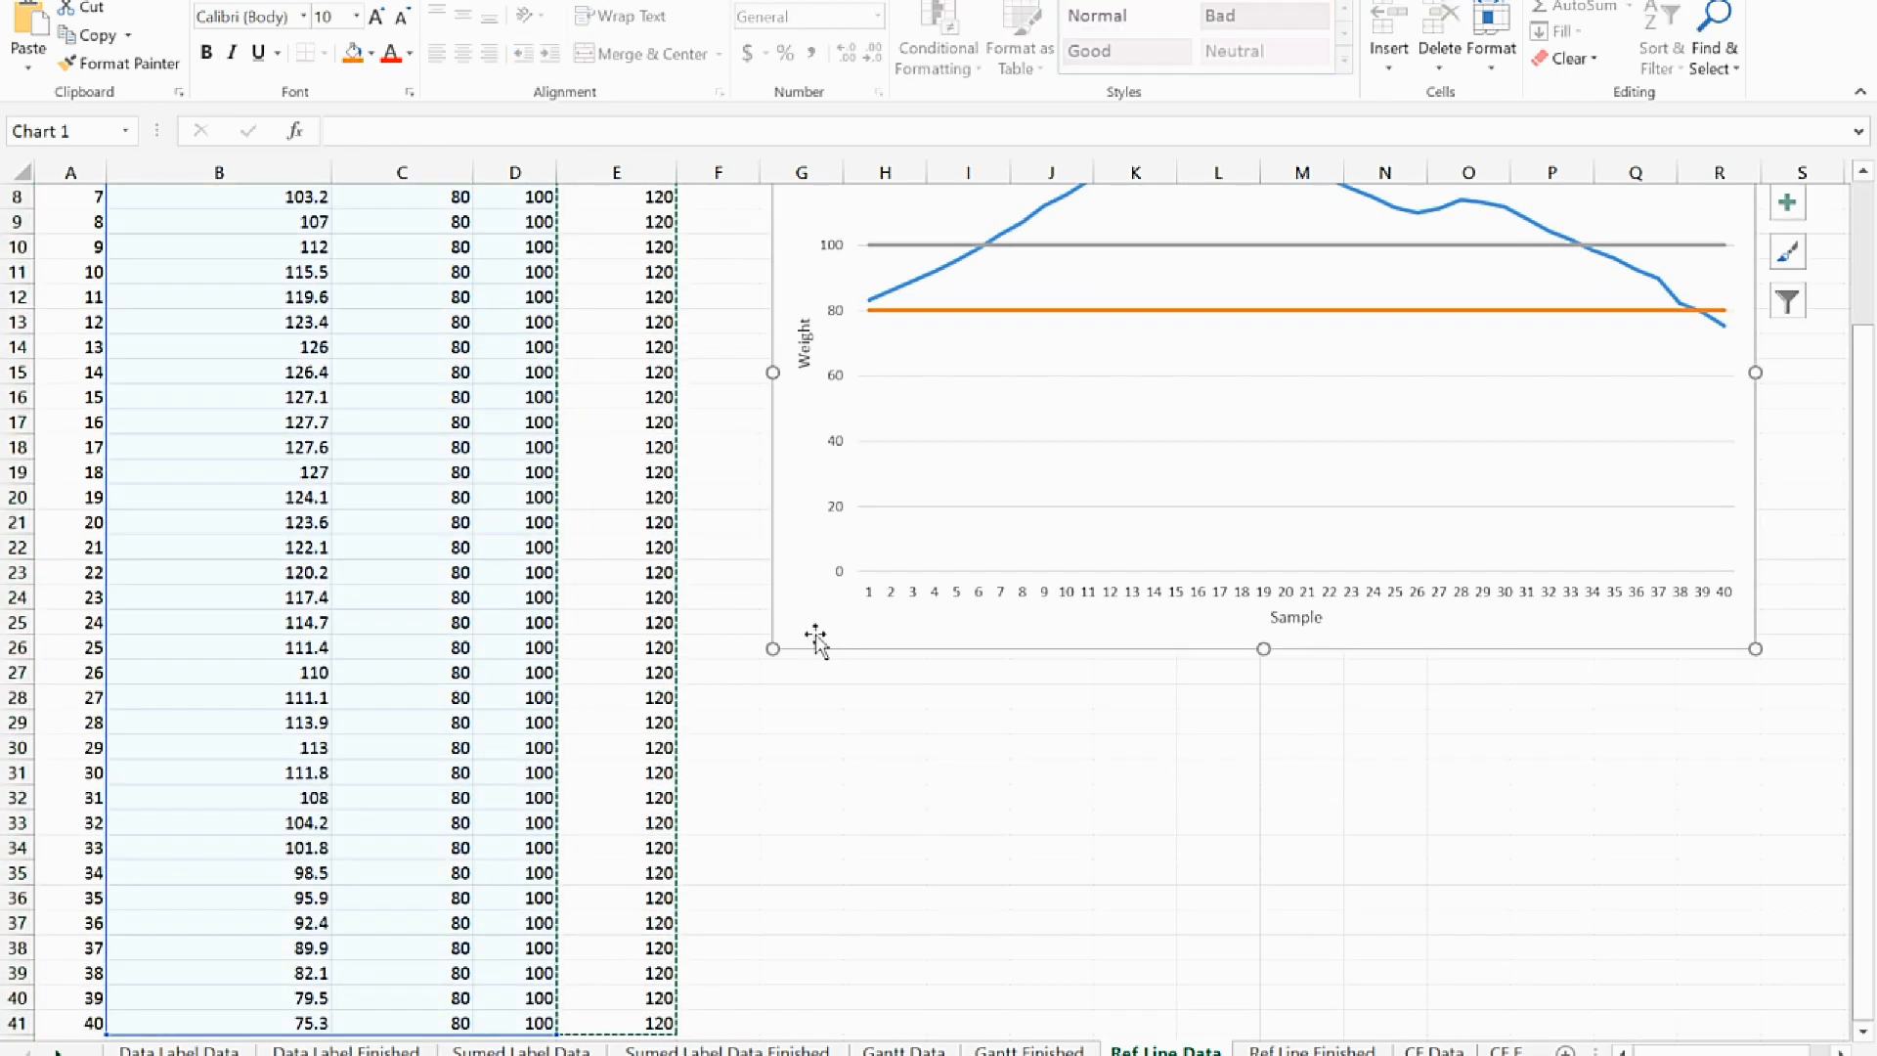
key(ctrl+v)
scroll(1770, 357, up, 3)
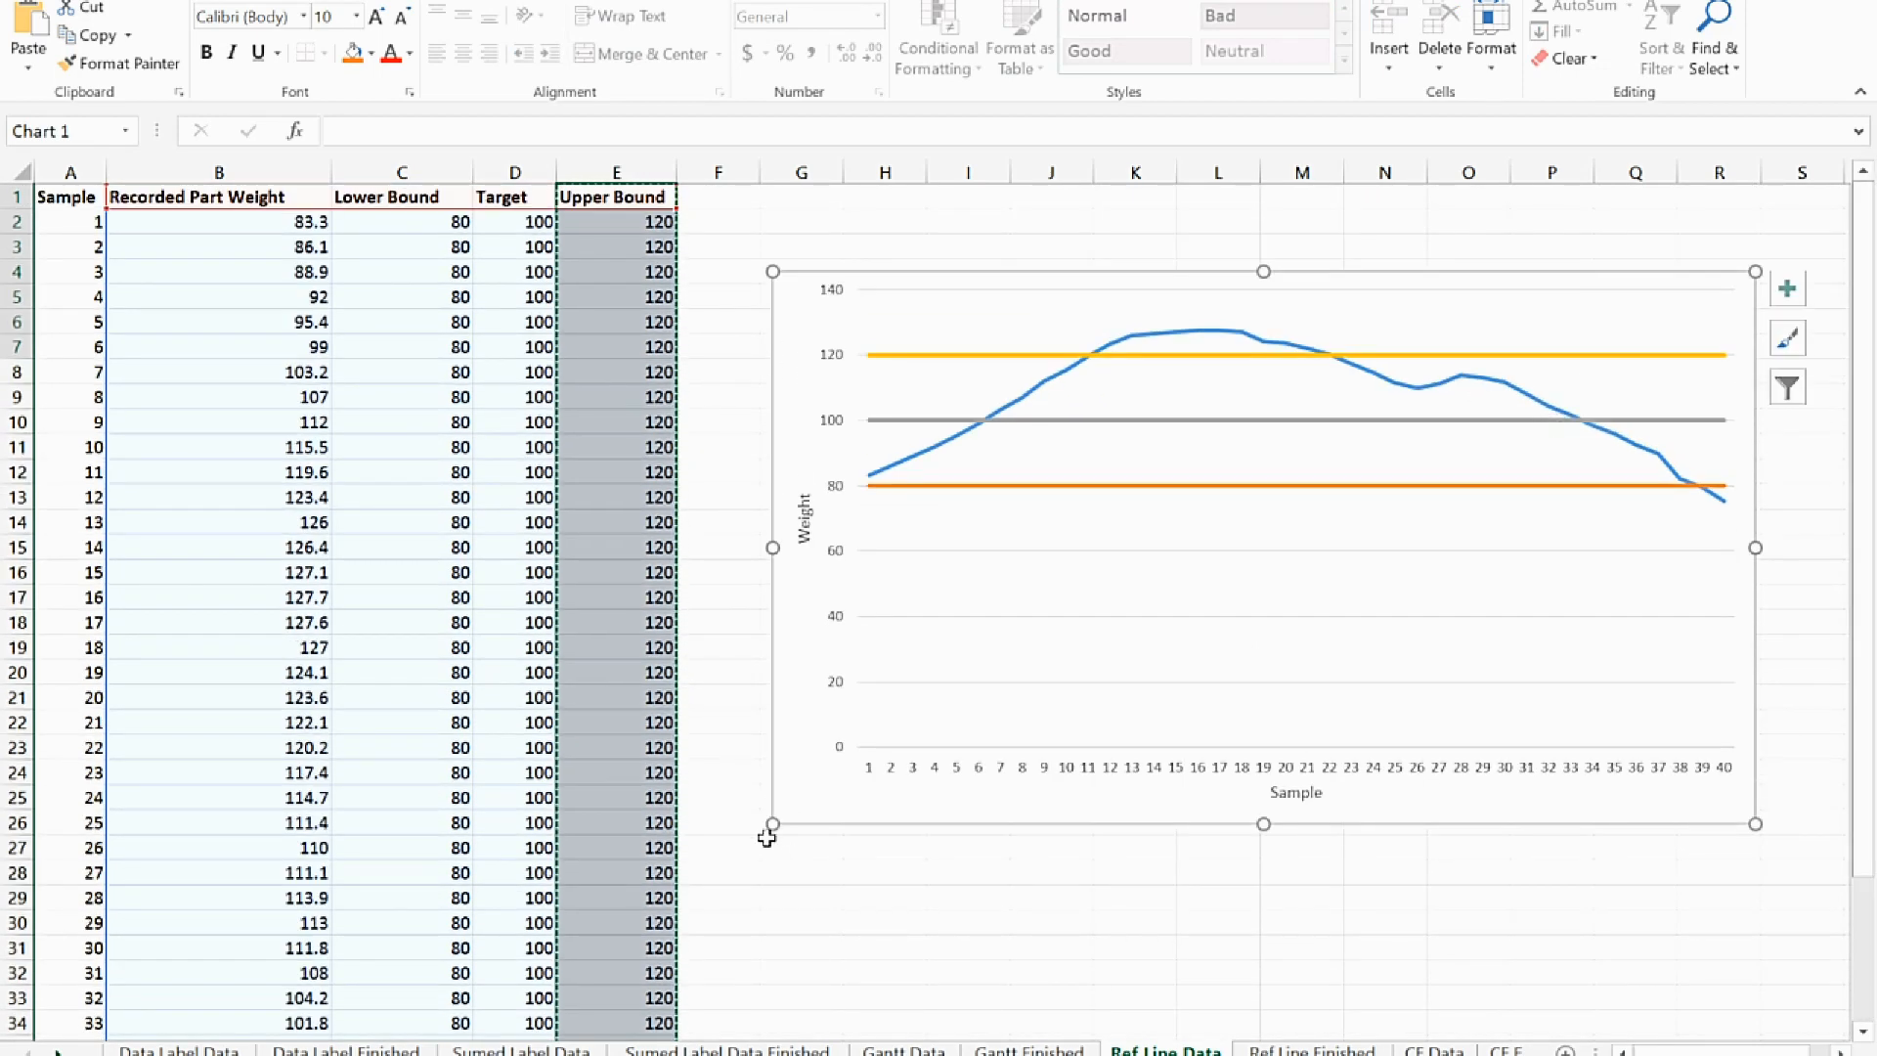
drag(773, 823, 615, 879)
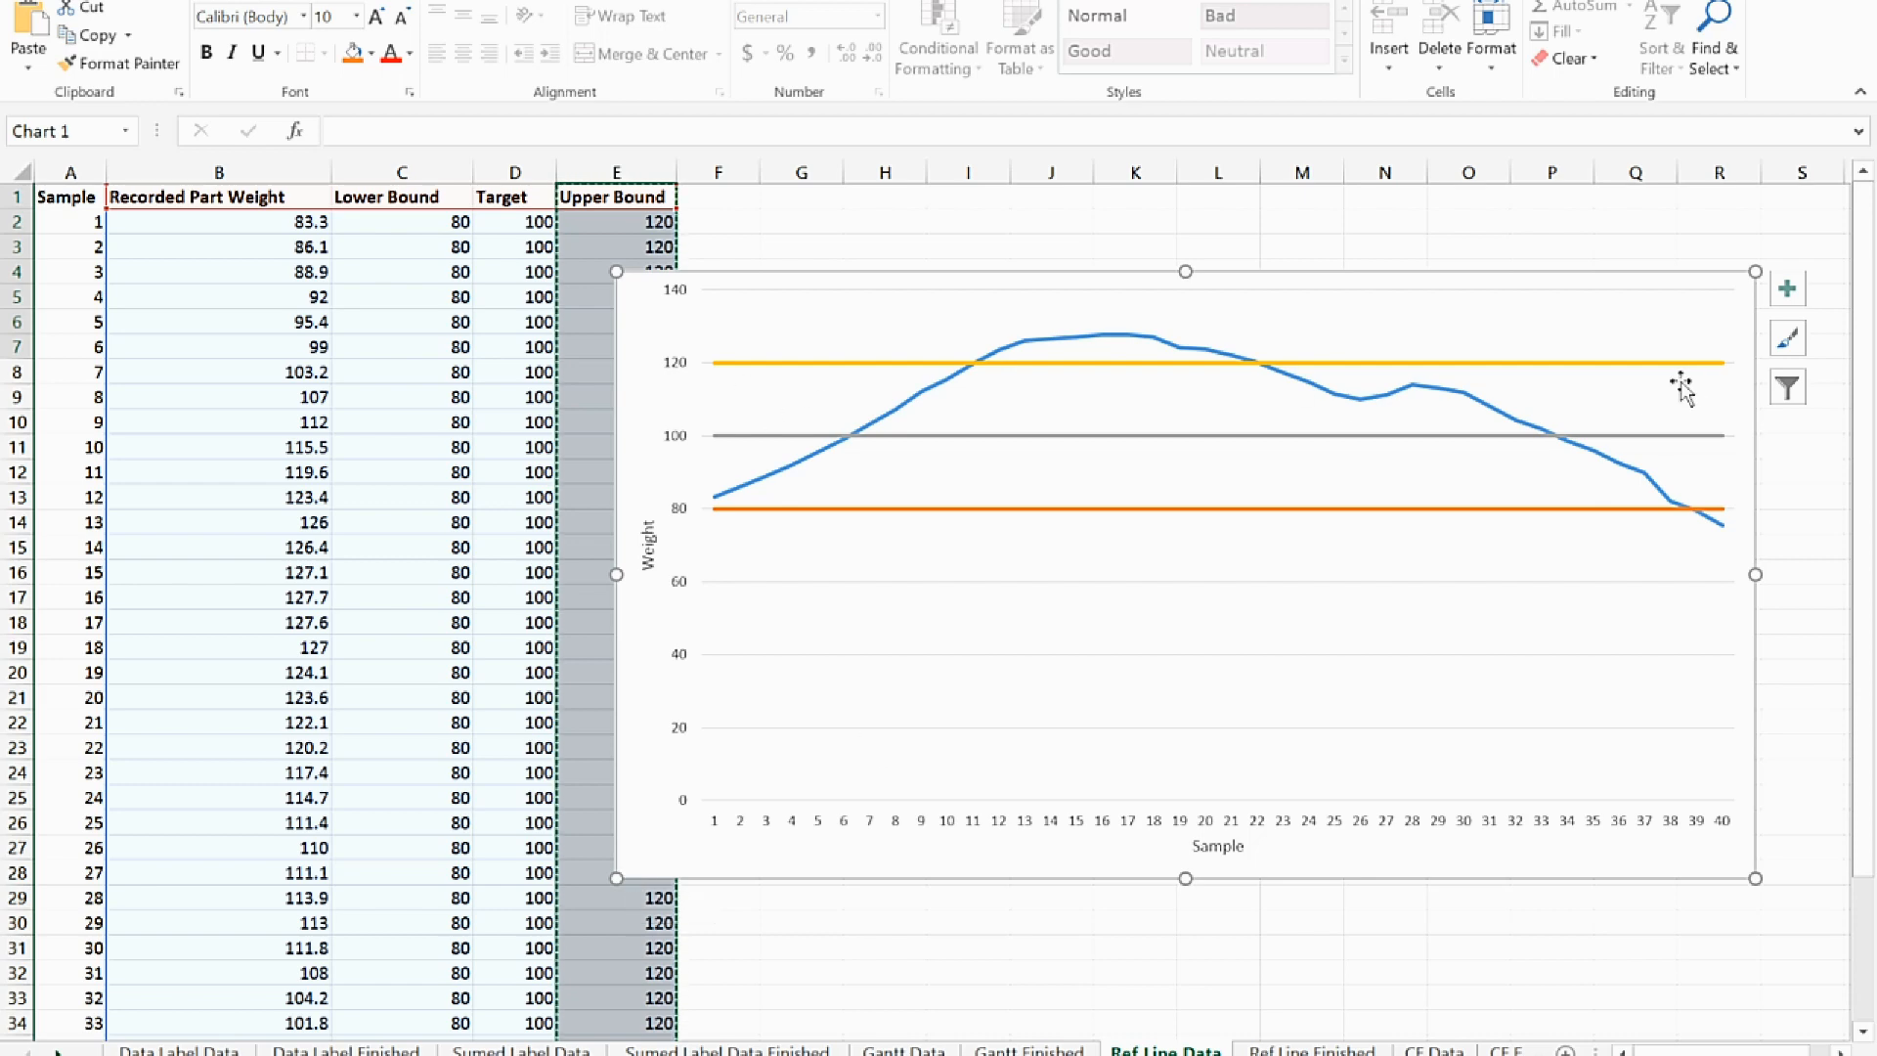
Add error bars to the Lower Bound series and move the chart left so it starts in column B at row 4
click(1388, 508)
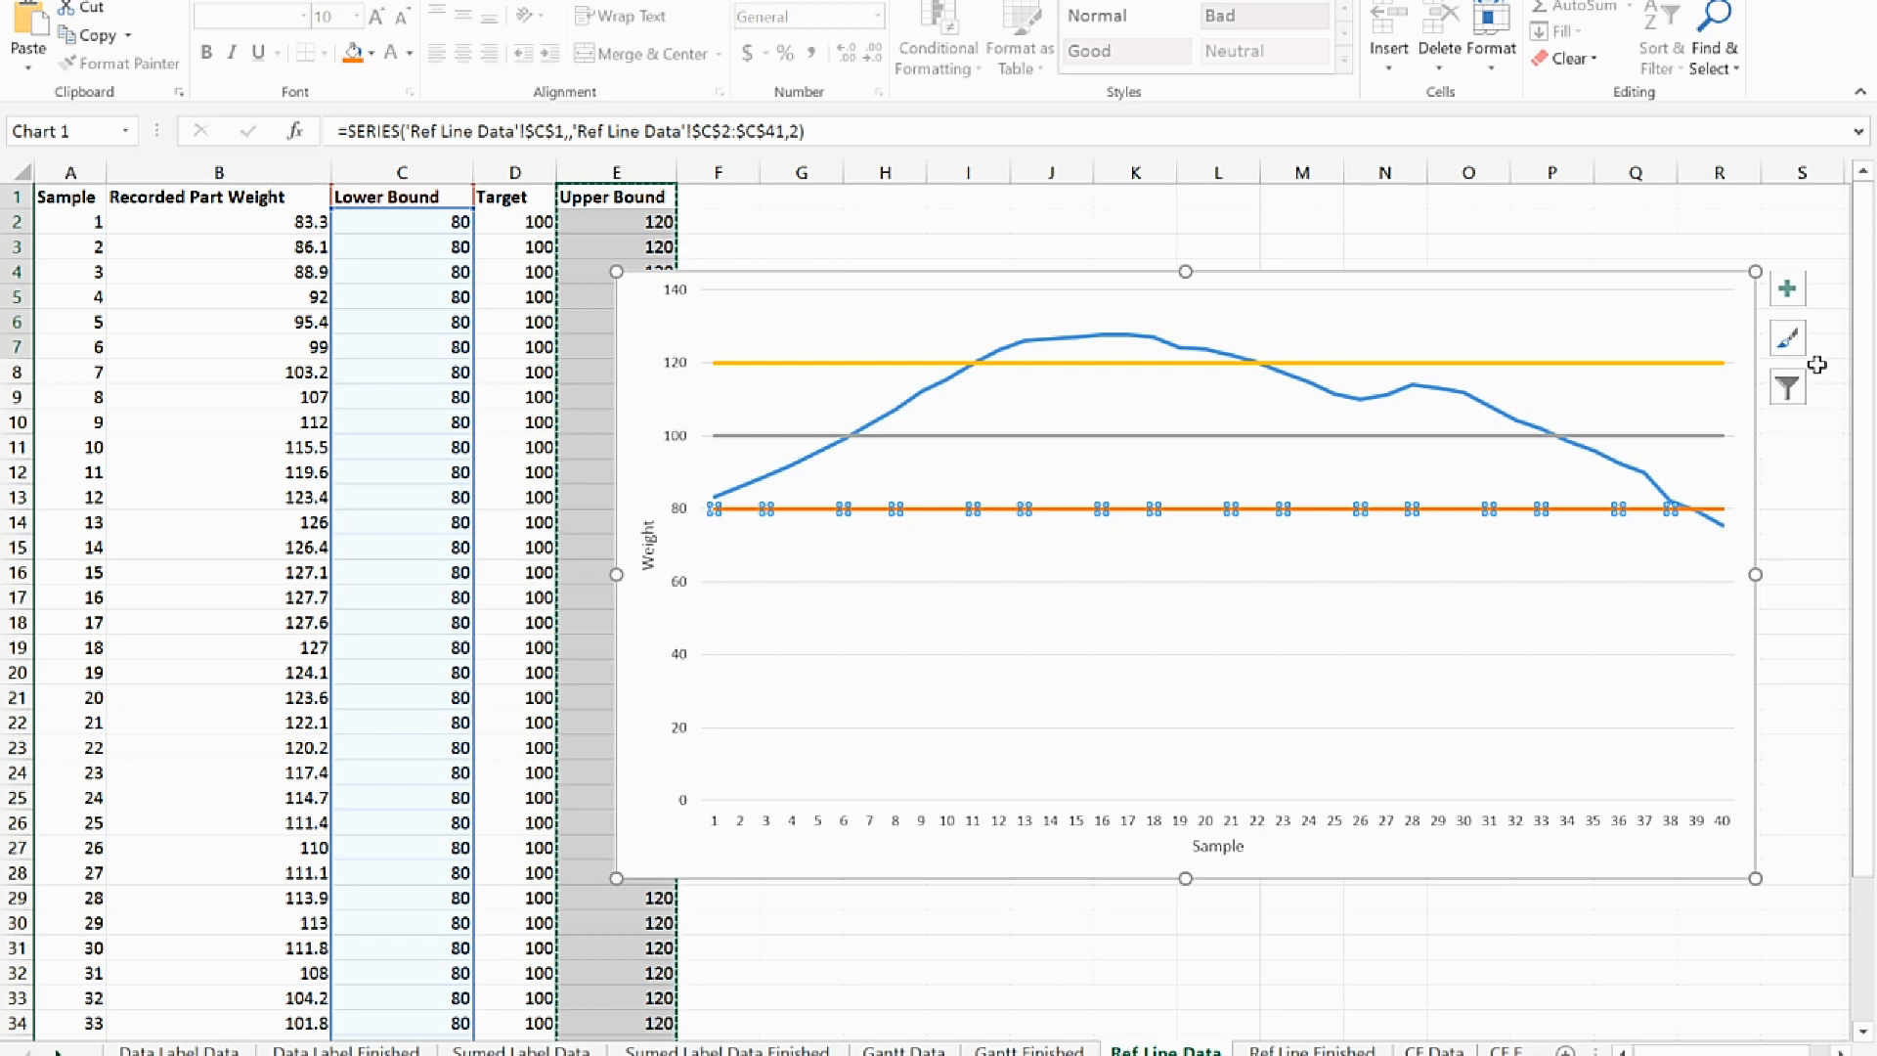
click(1787, 288)
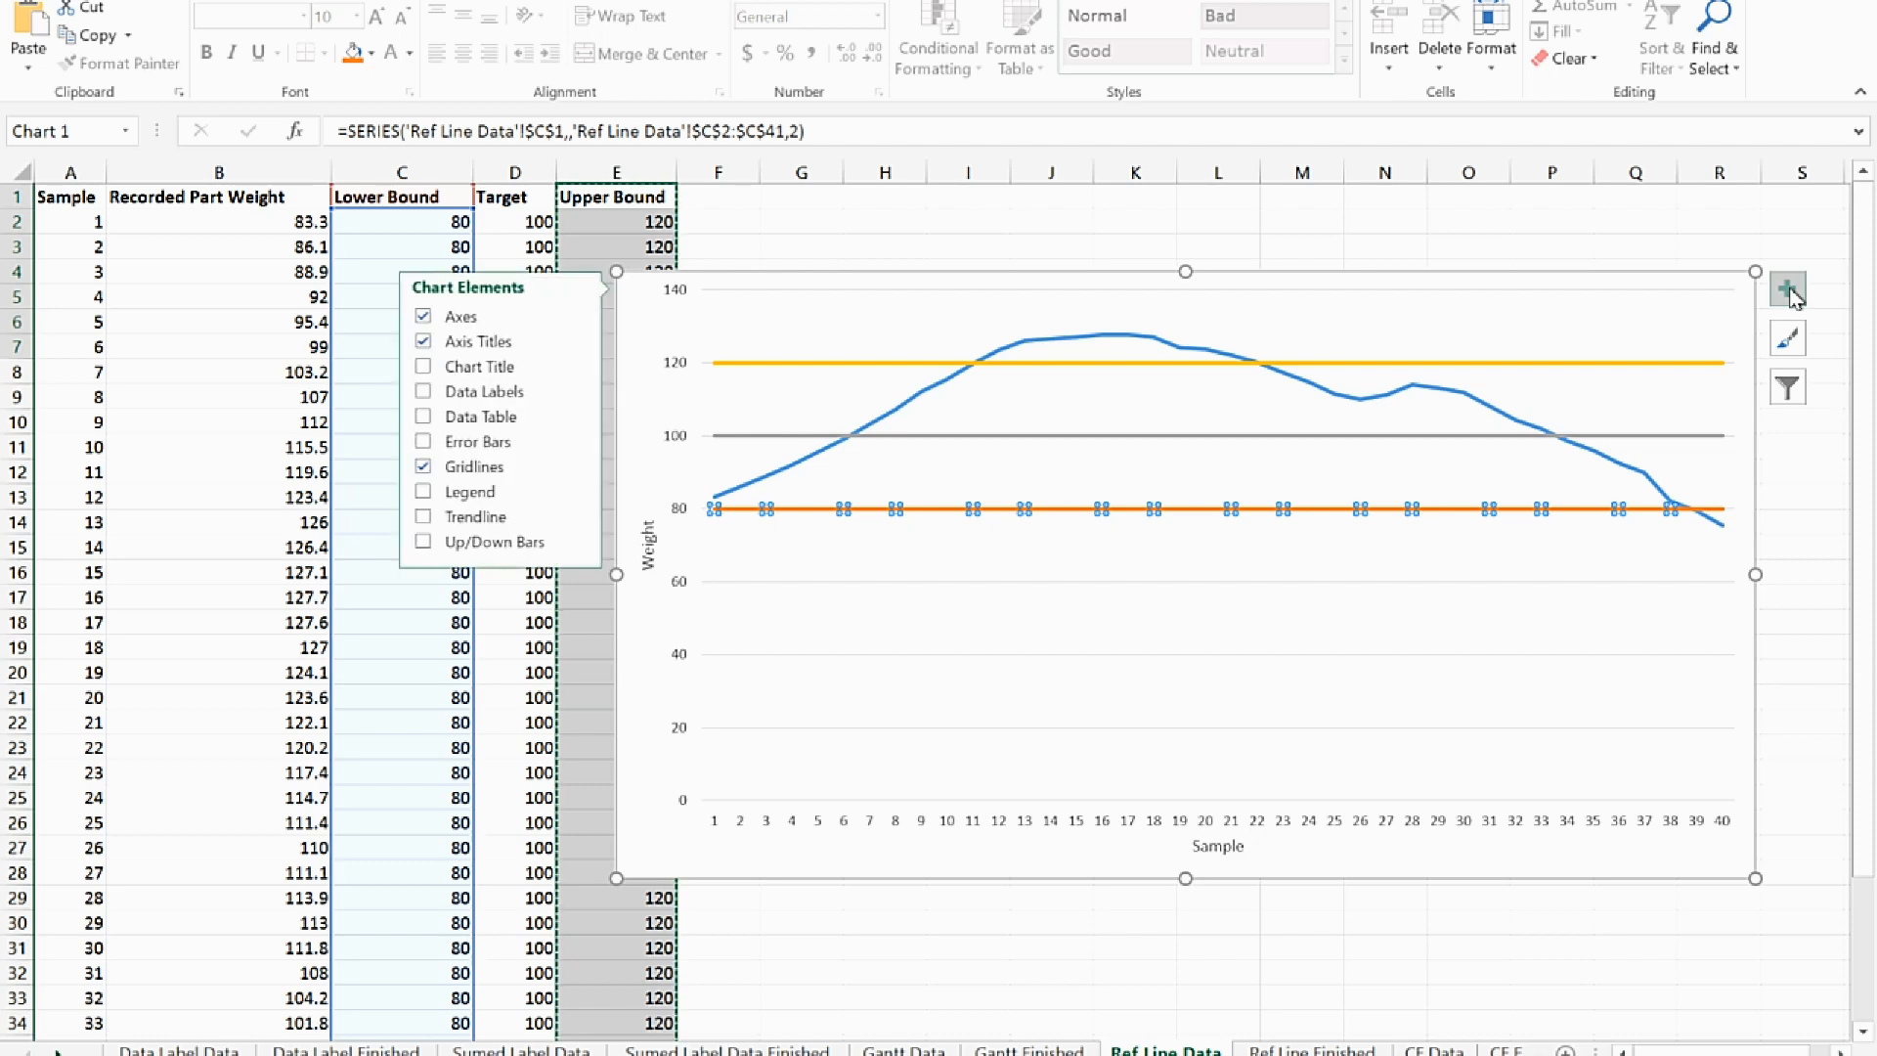
click(422, 443)
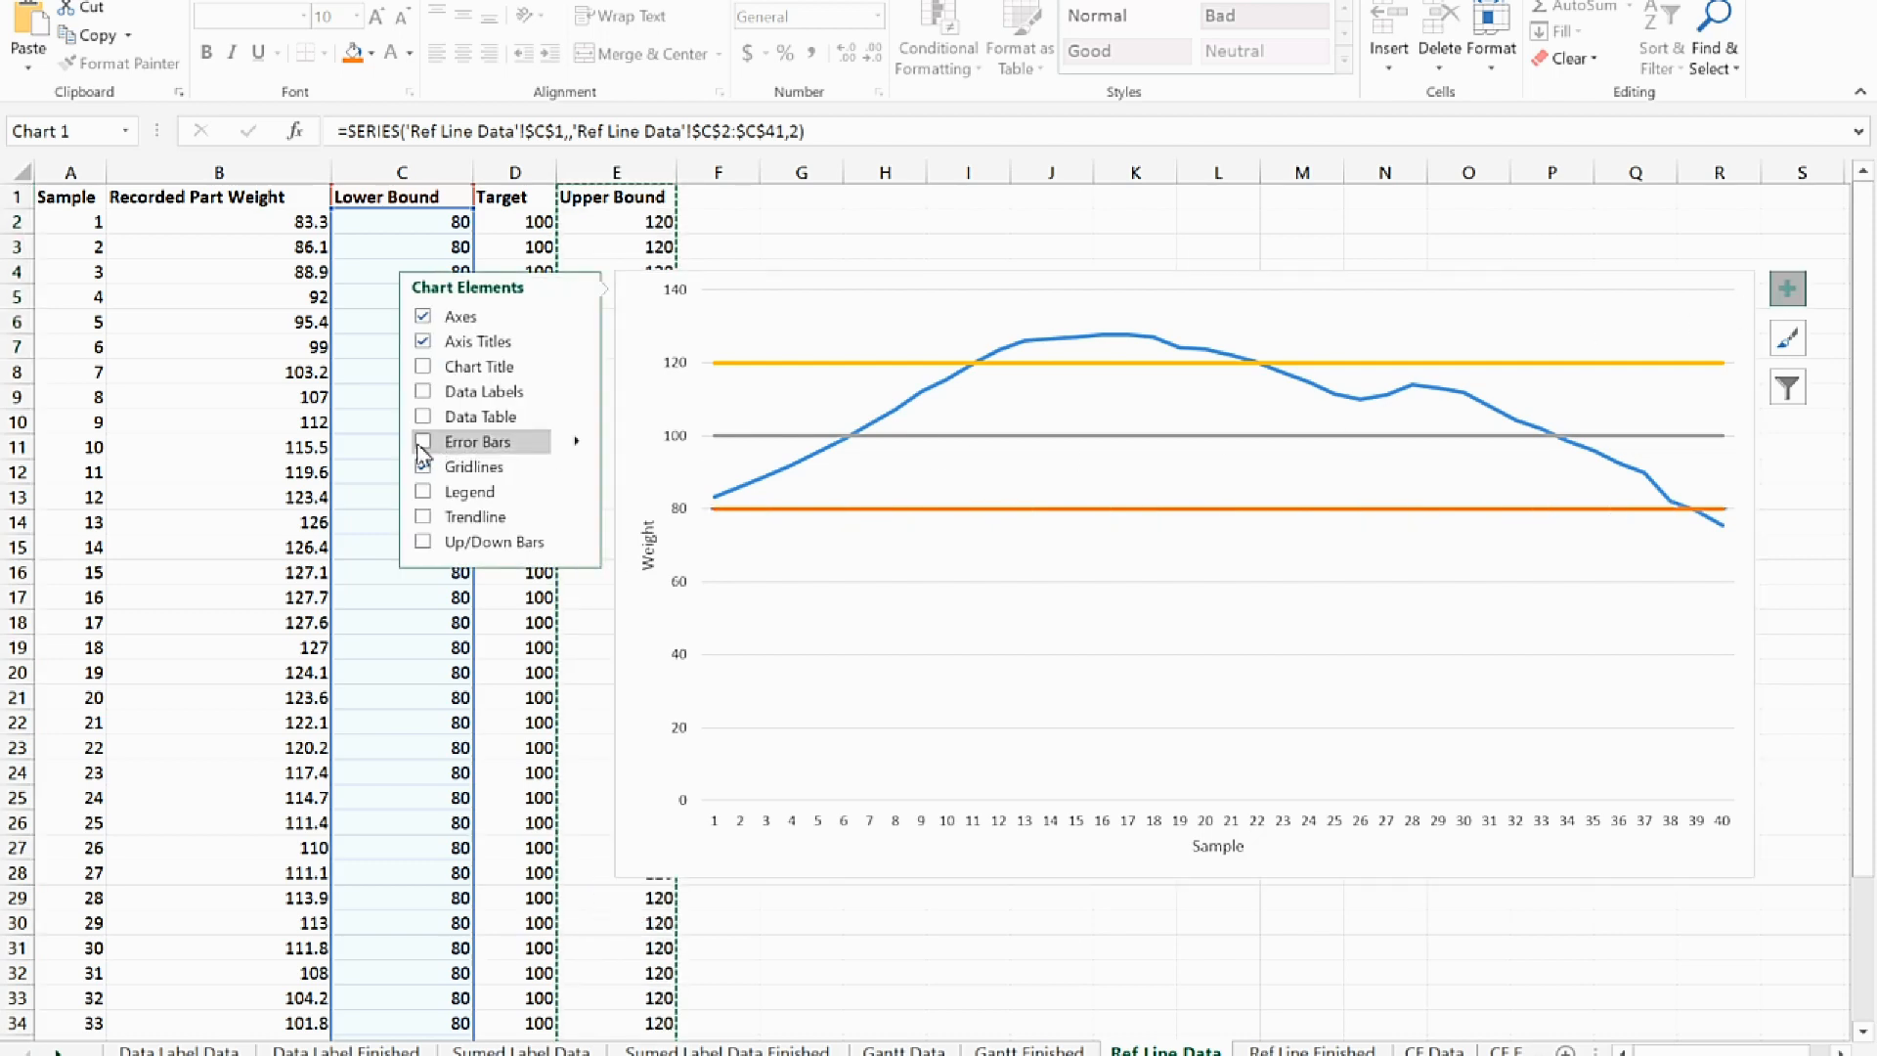
click(577, 441)
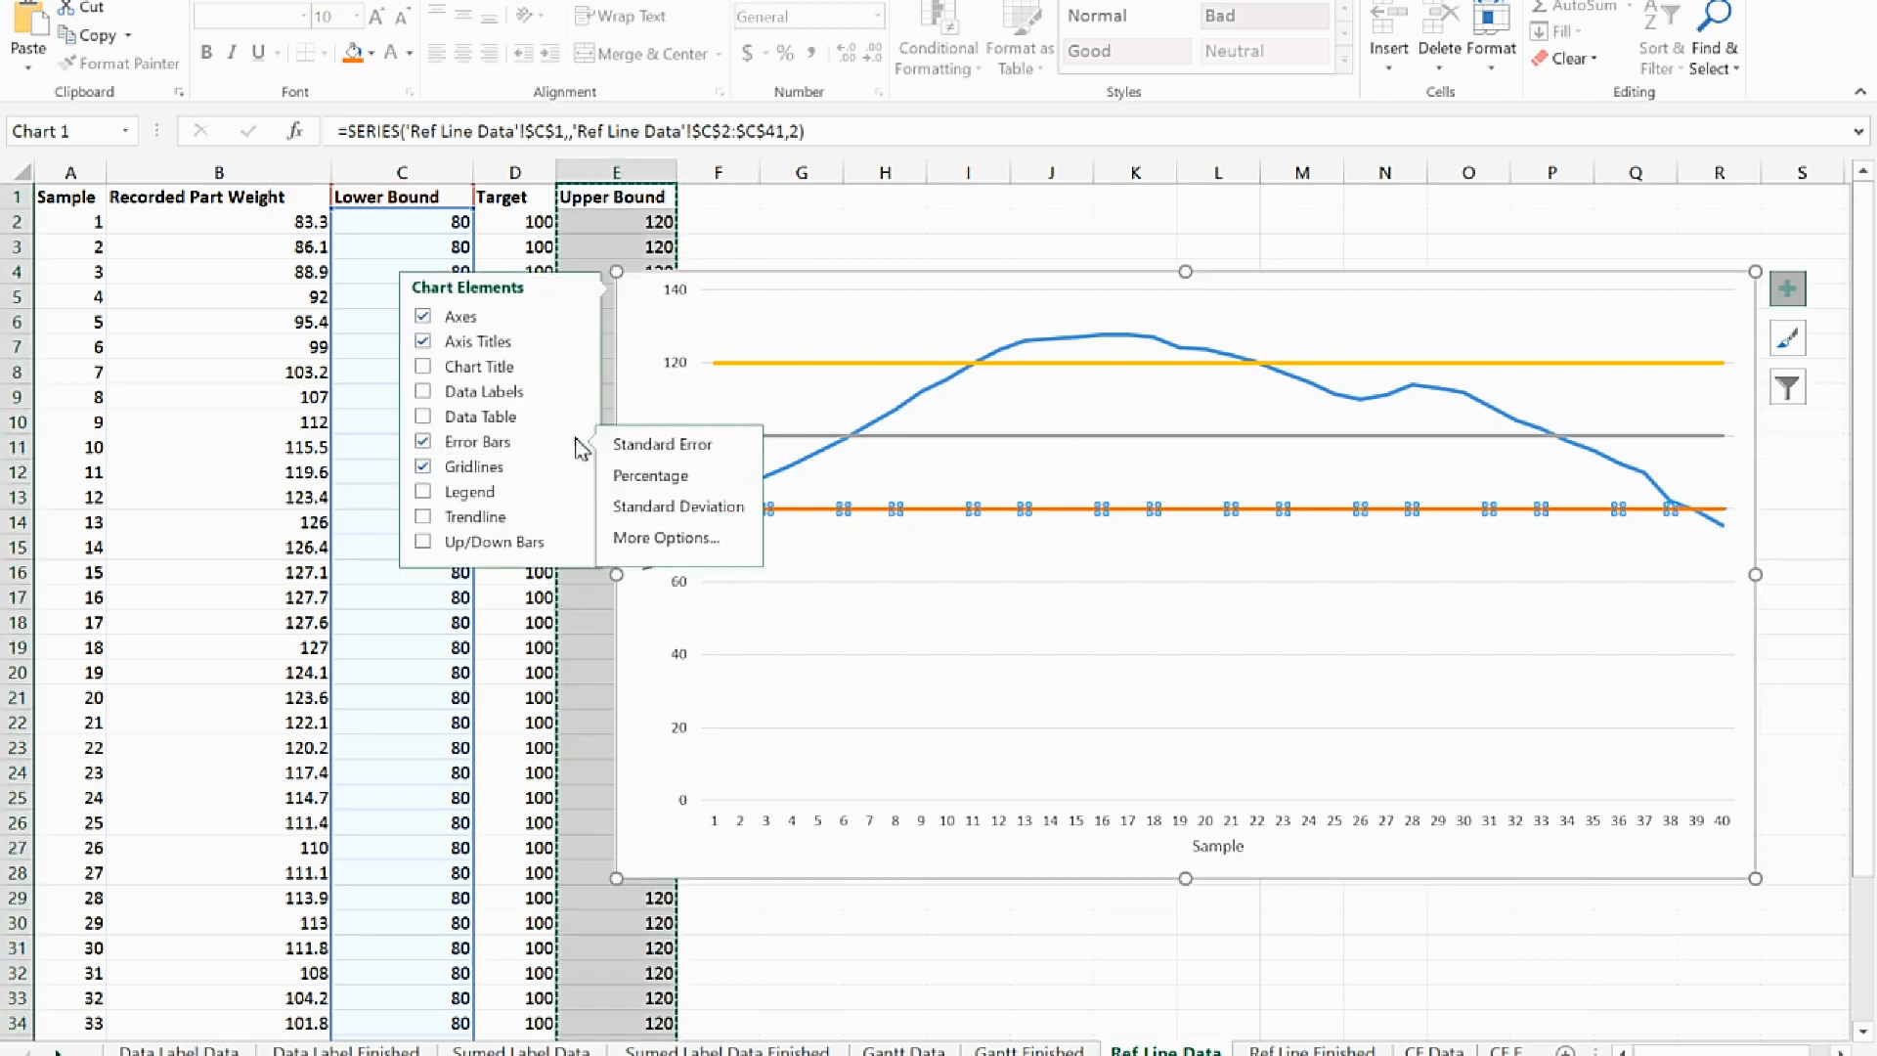
click(668, 537)
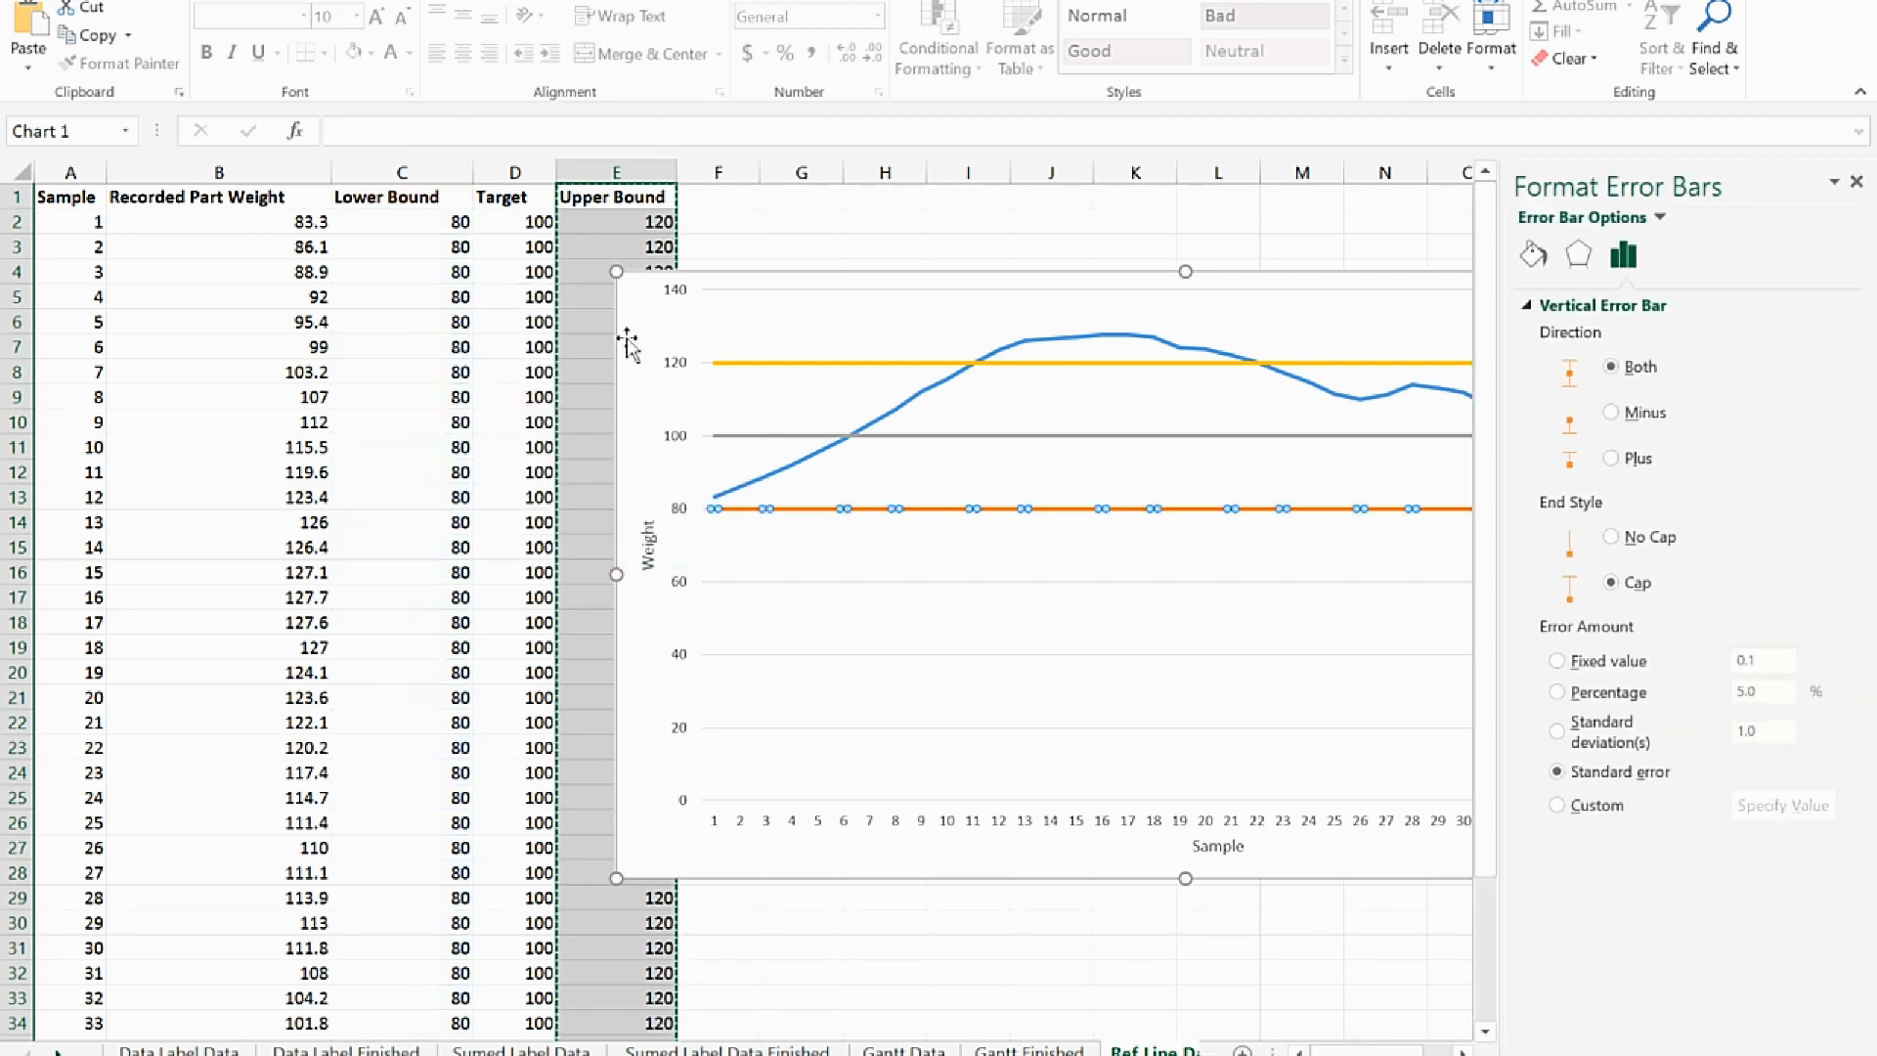
drag(628, 338, 145, 329)
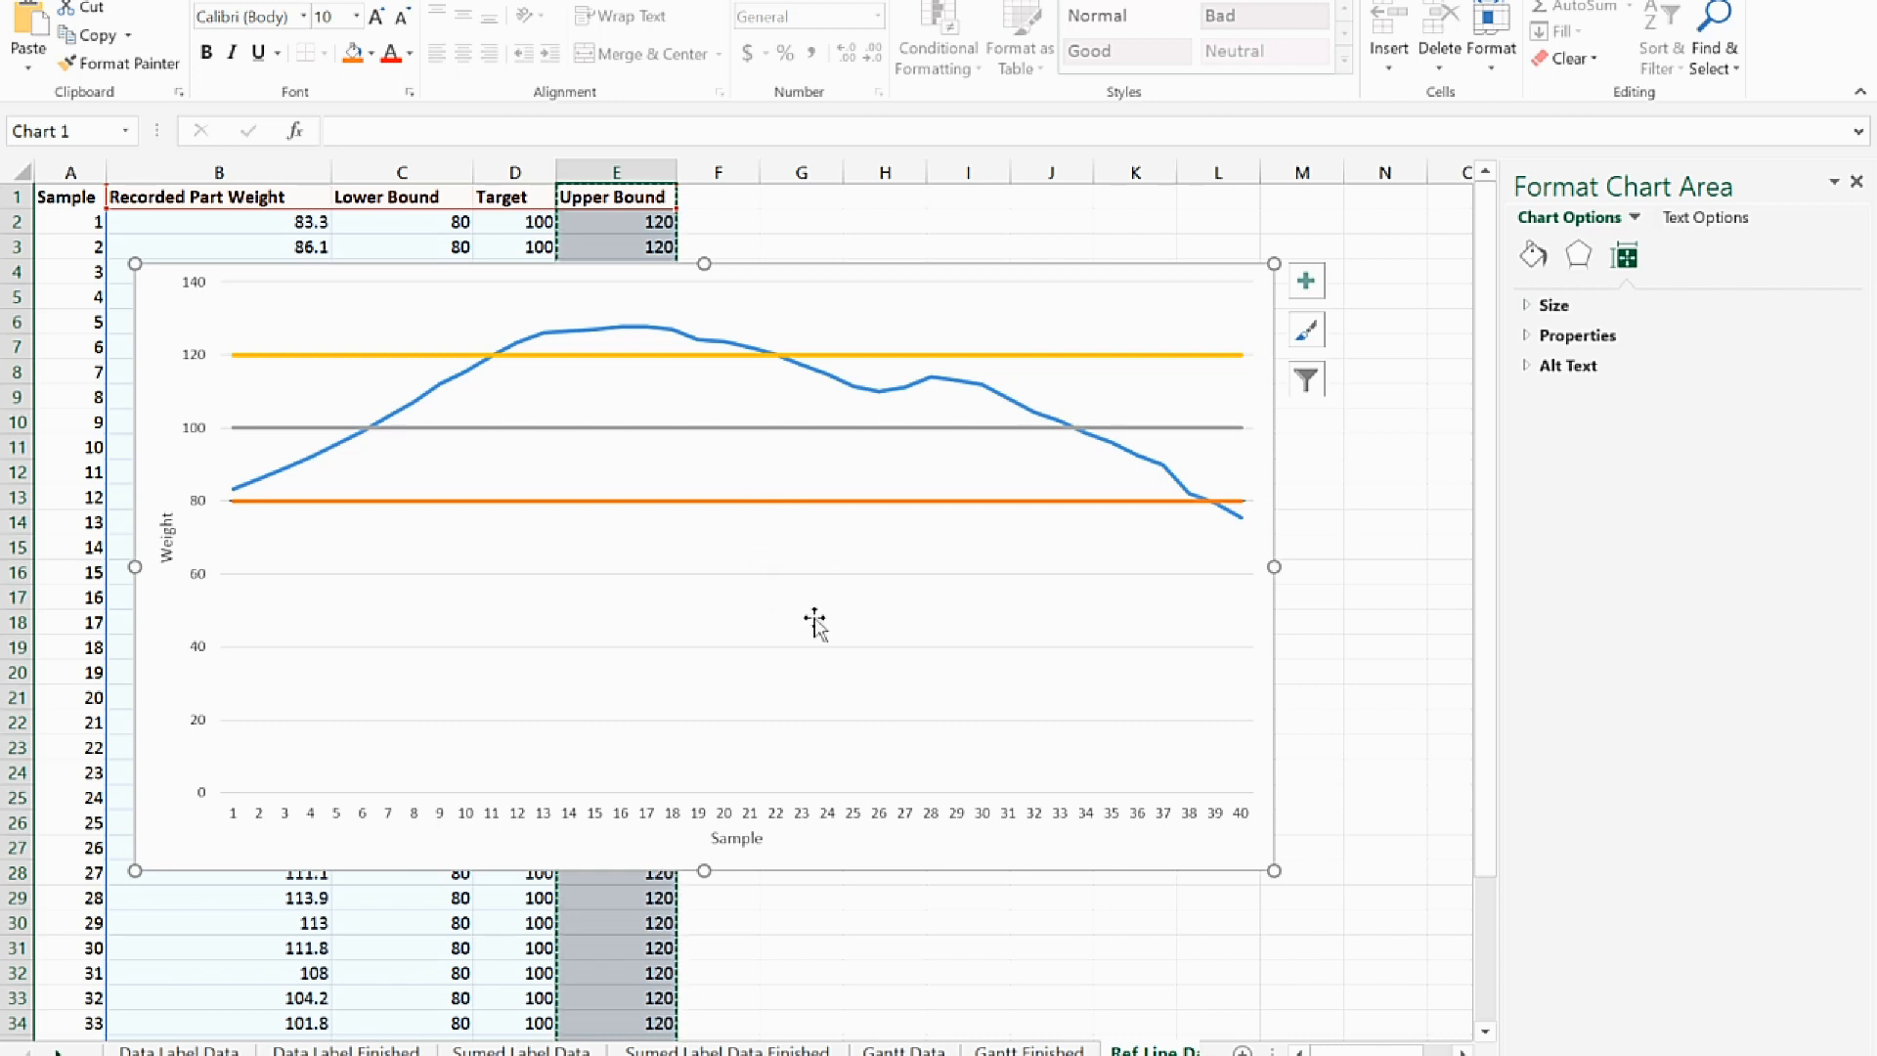
Set the Lower Bound series' error bars to the Minus direction with No Cap and a fixed value of 20
click(1111, 503)
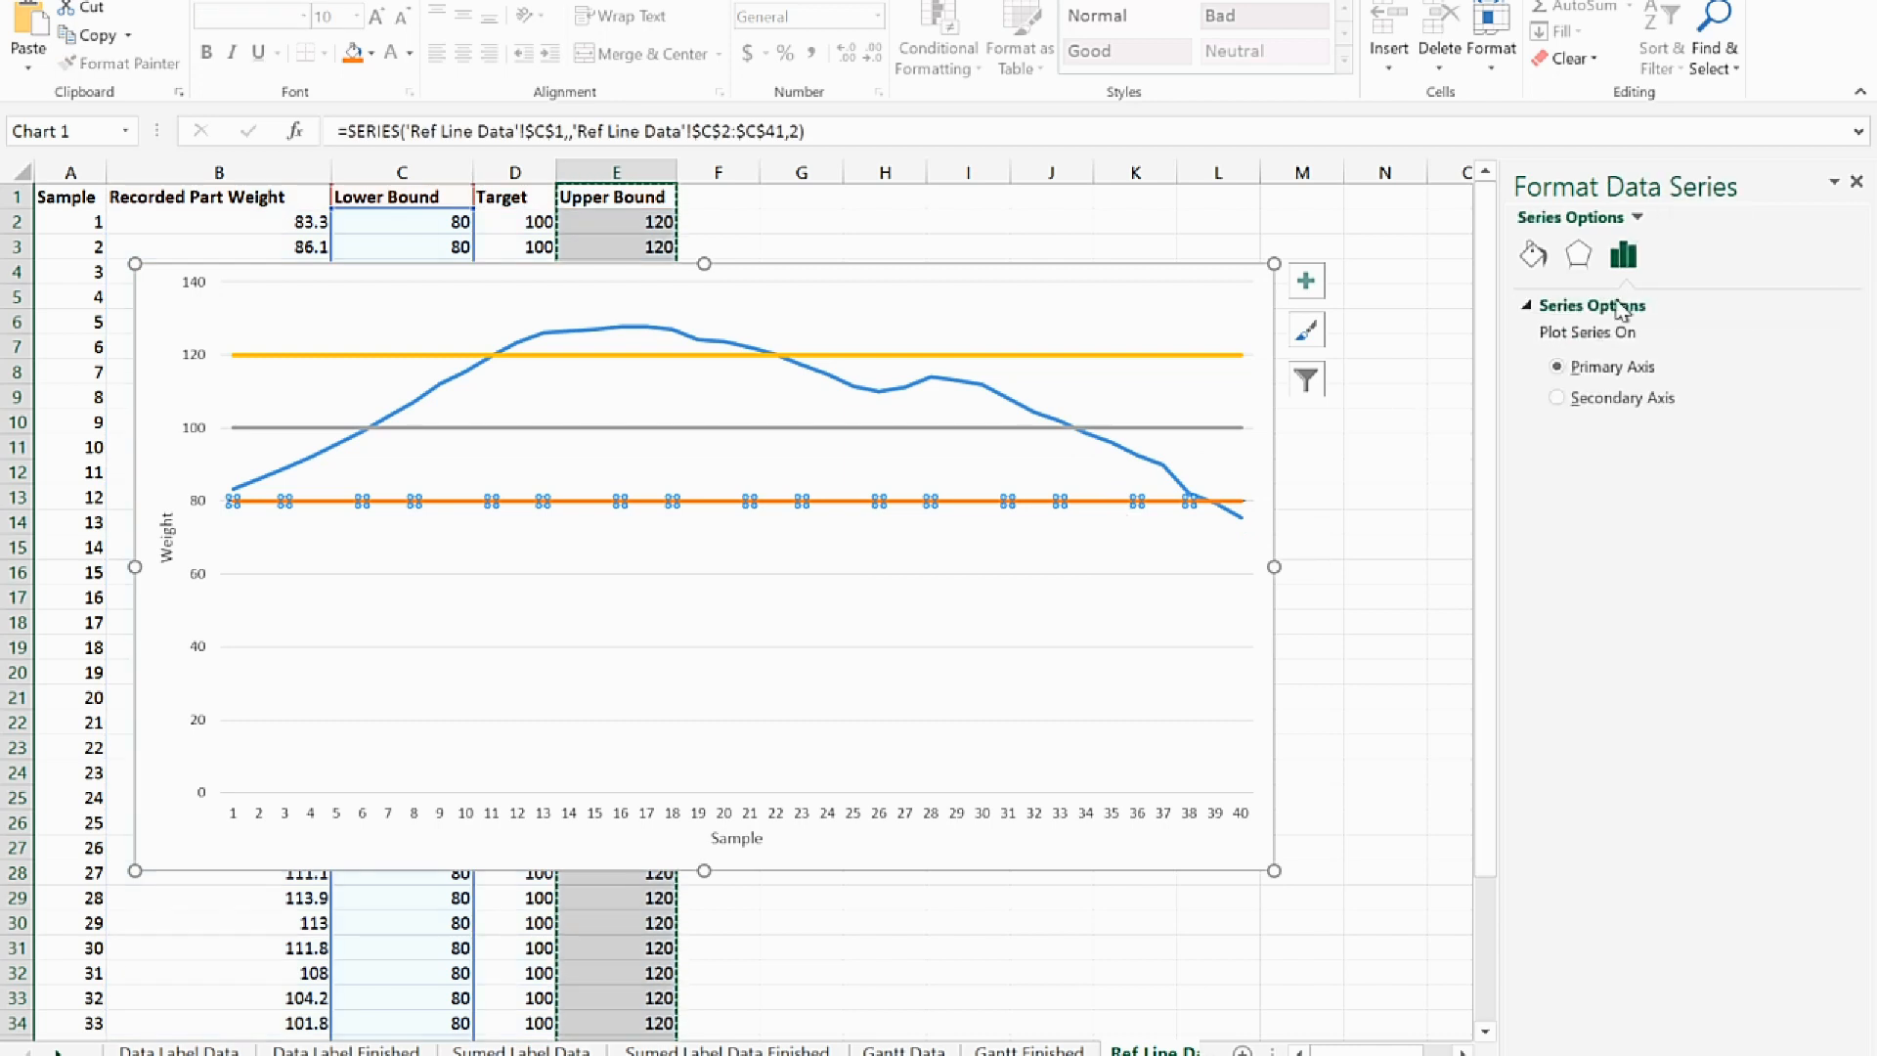
click(982, 560)
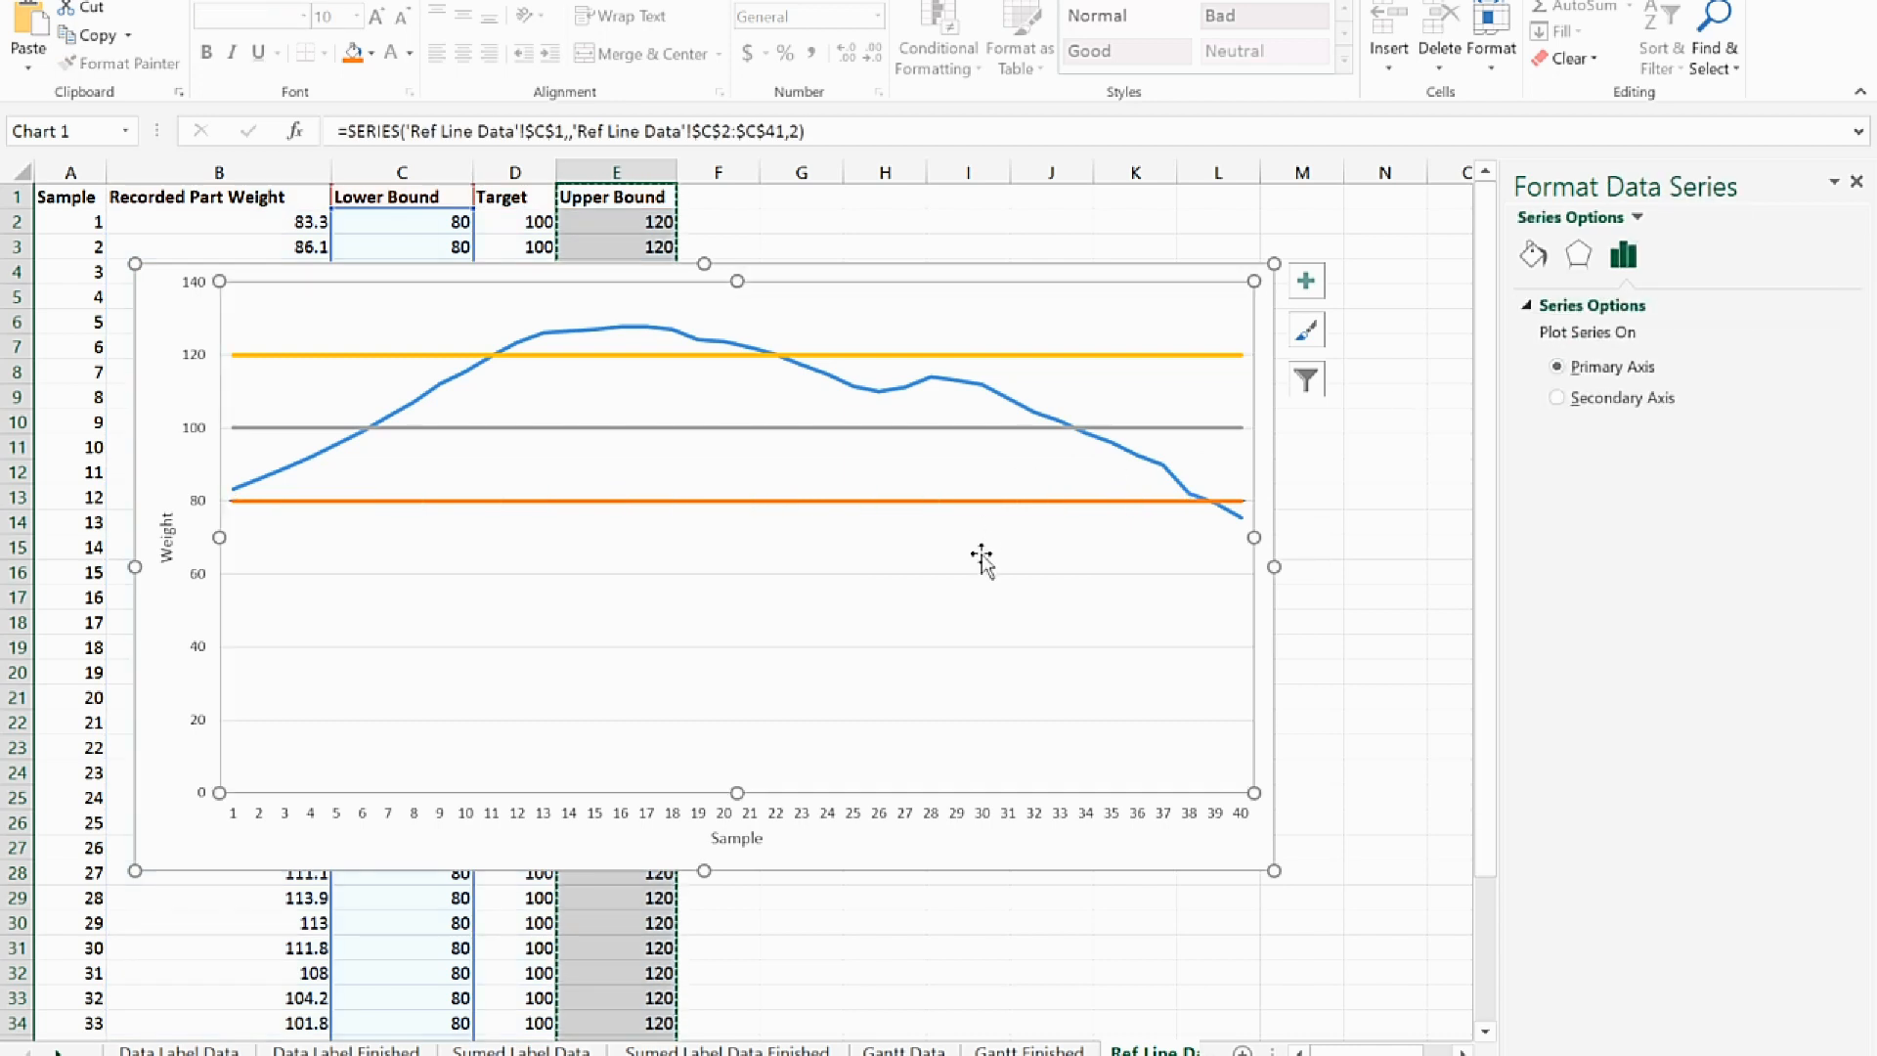
click(990, 503)
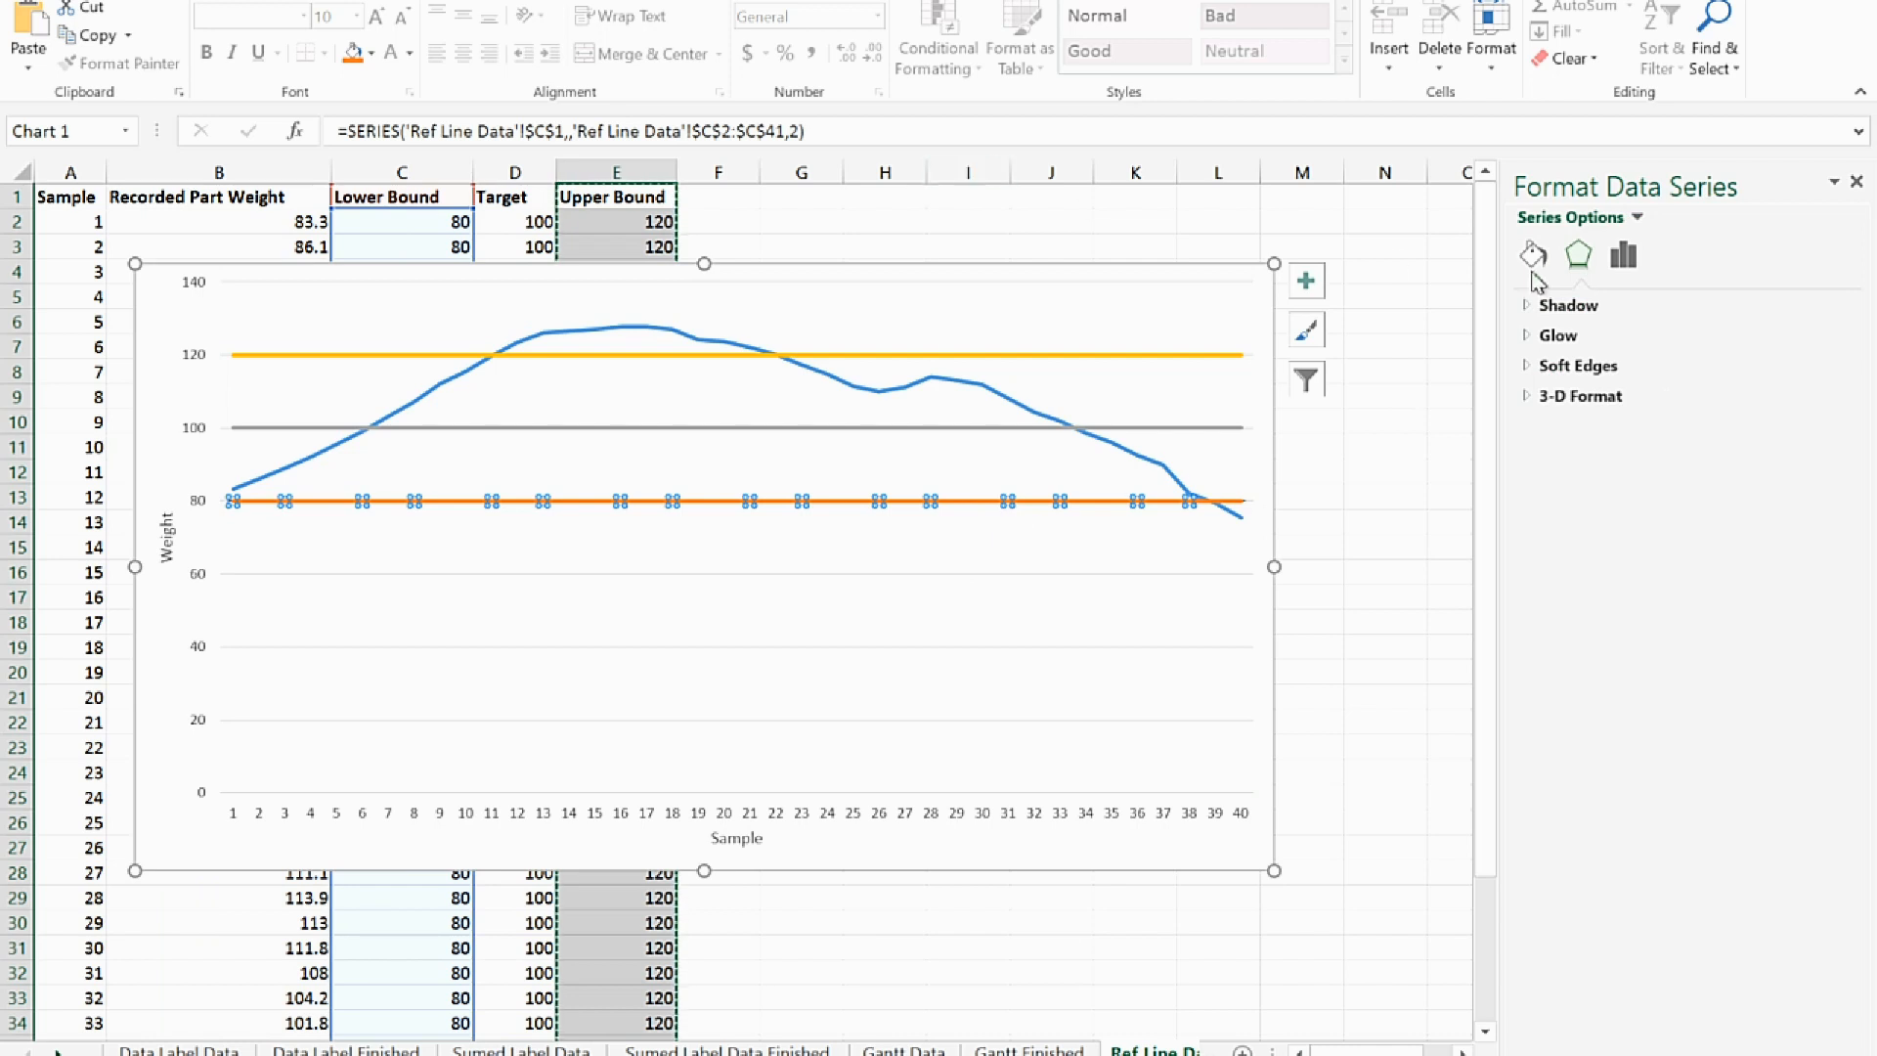
click(1306, 282)
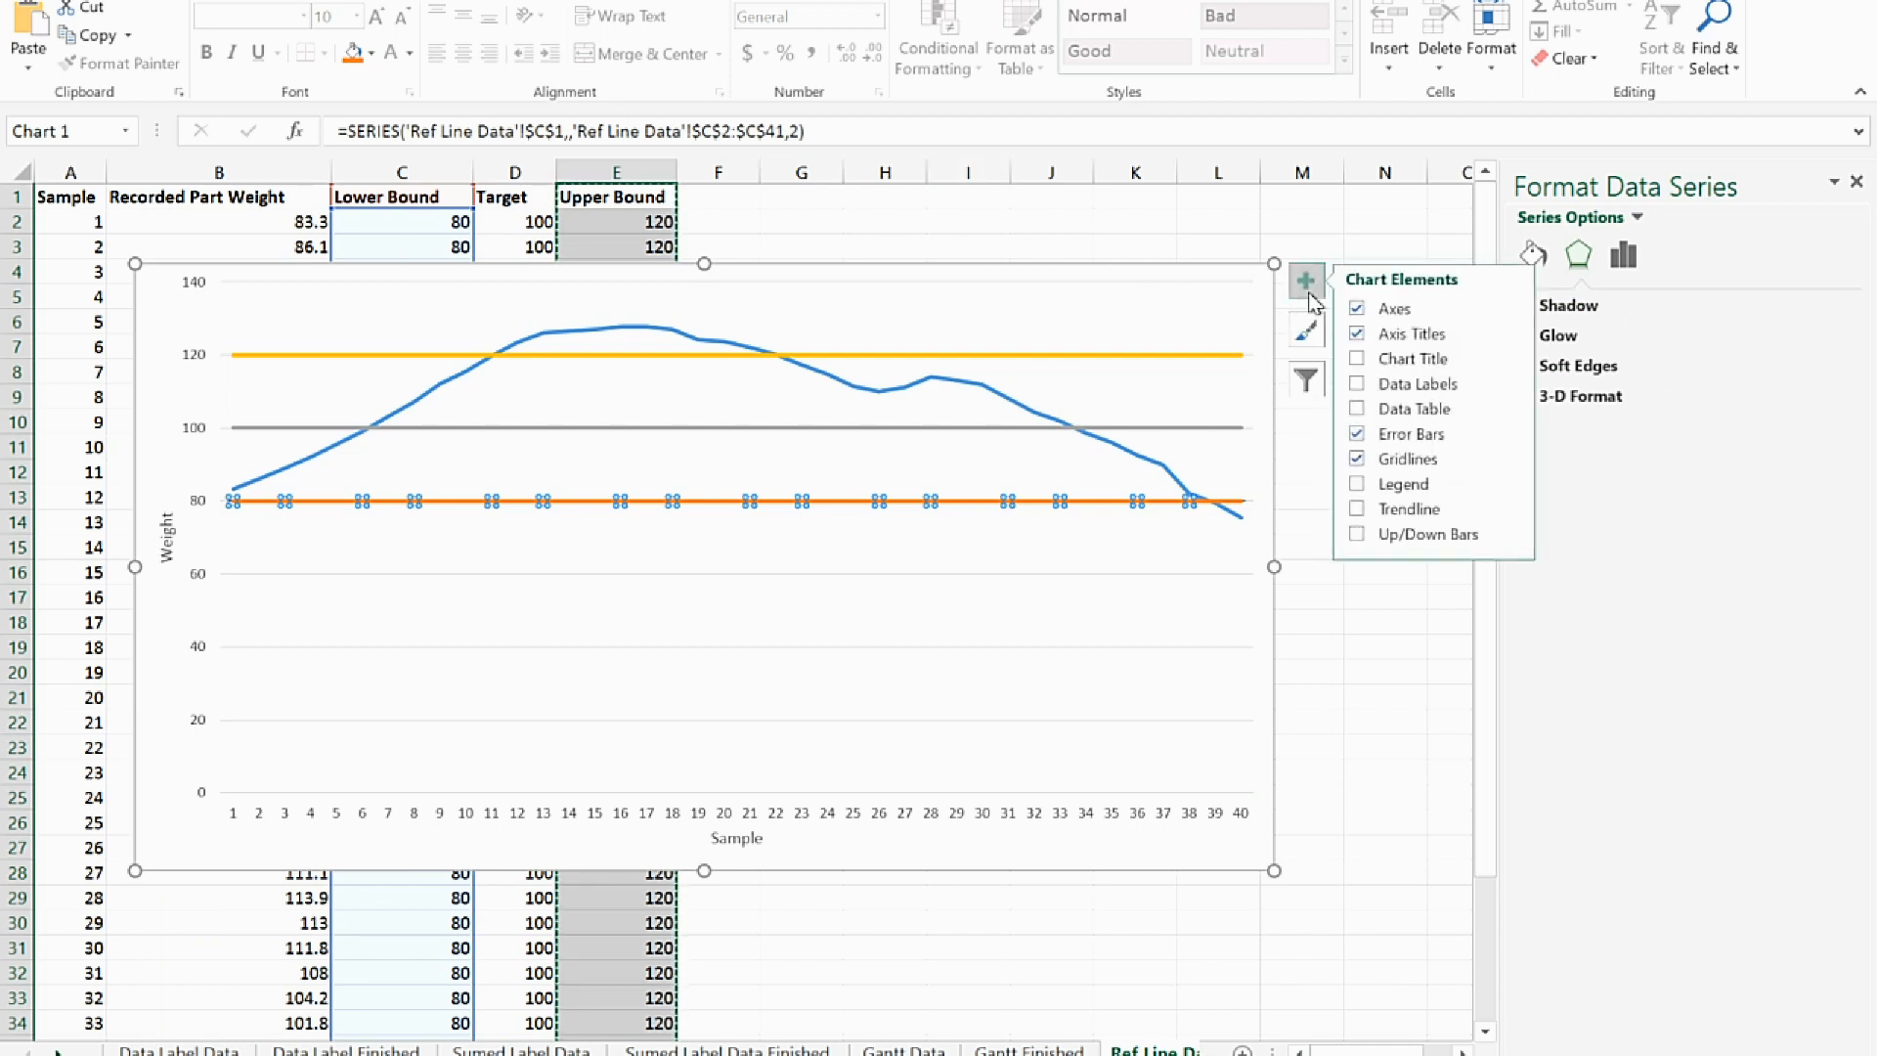
click(1511, 442)
click(1595, 528)
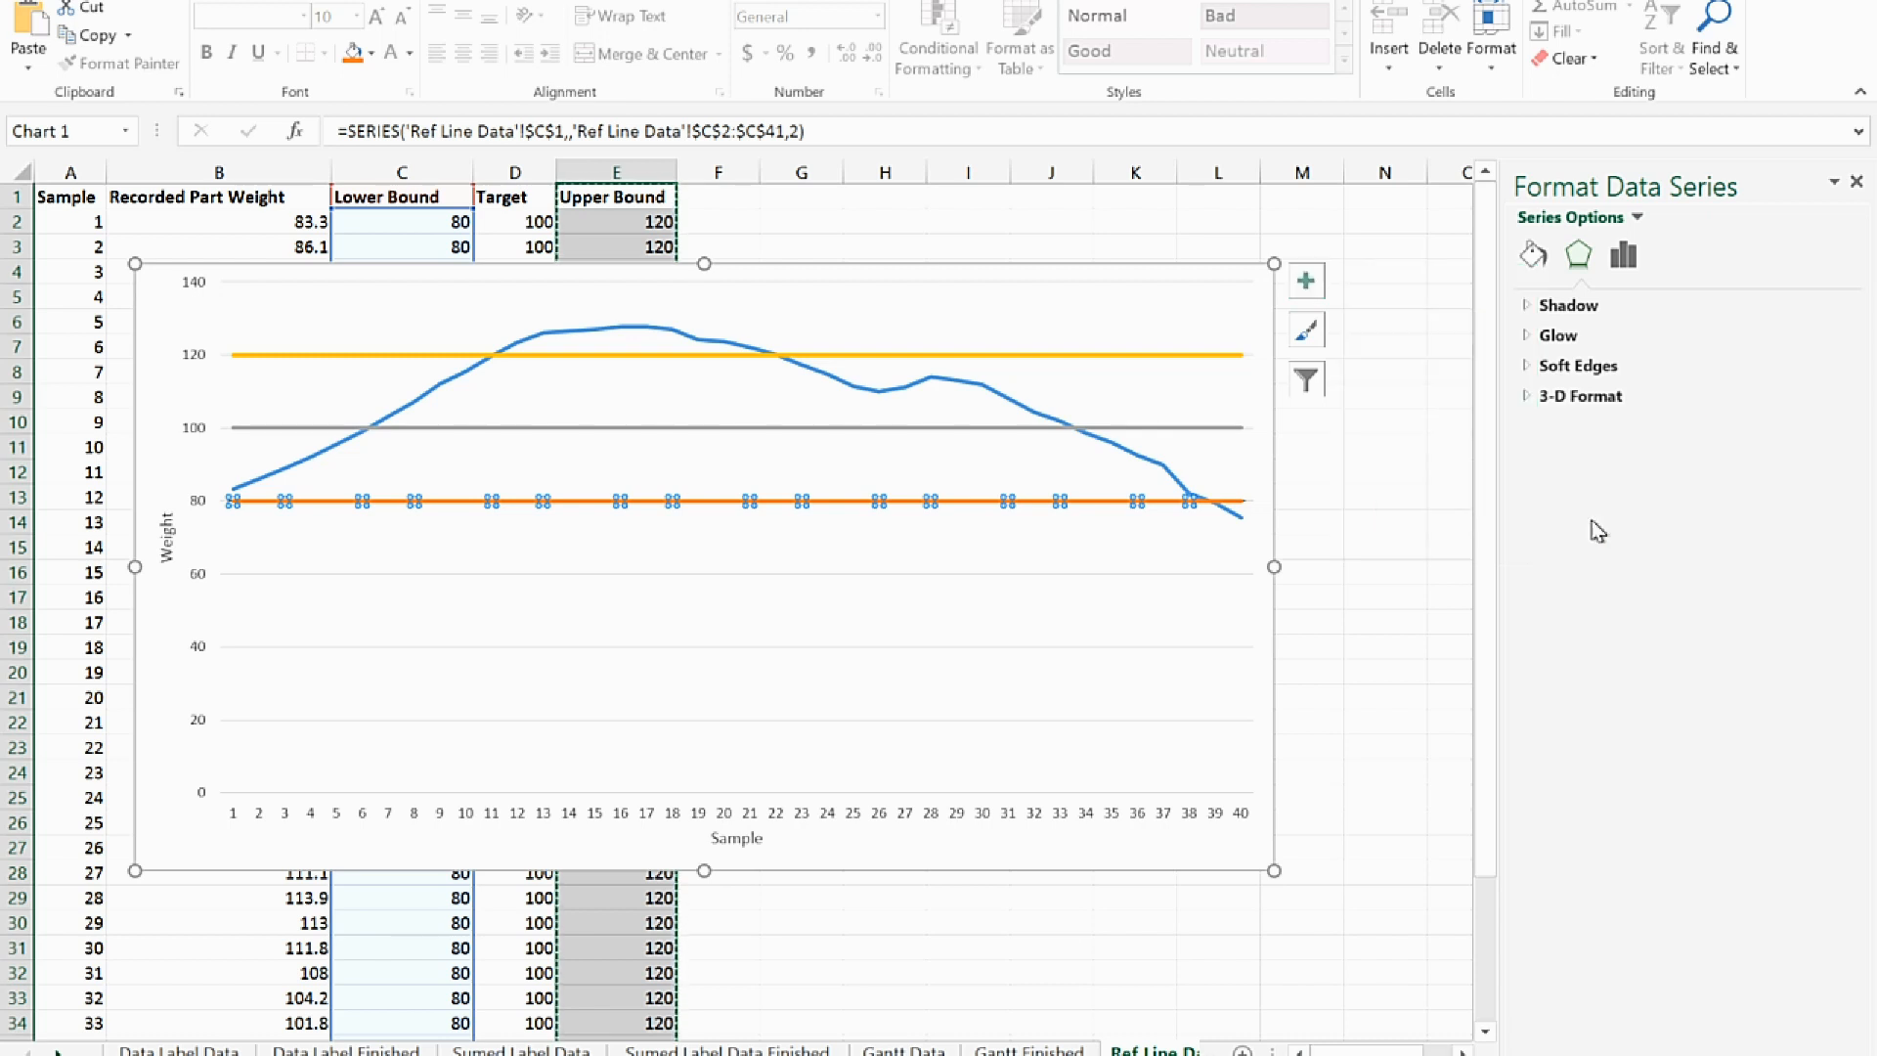
click(1624, 256)
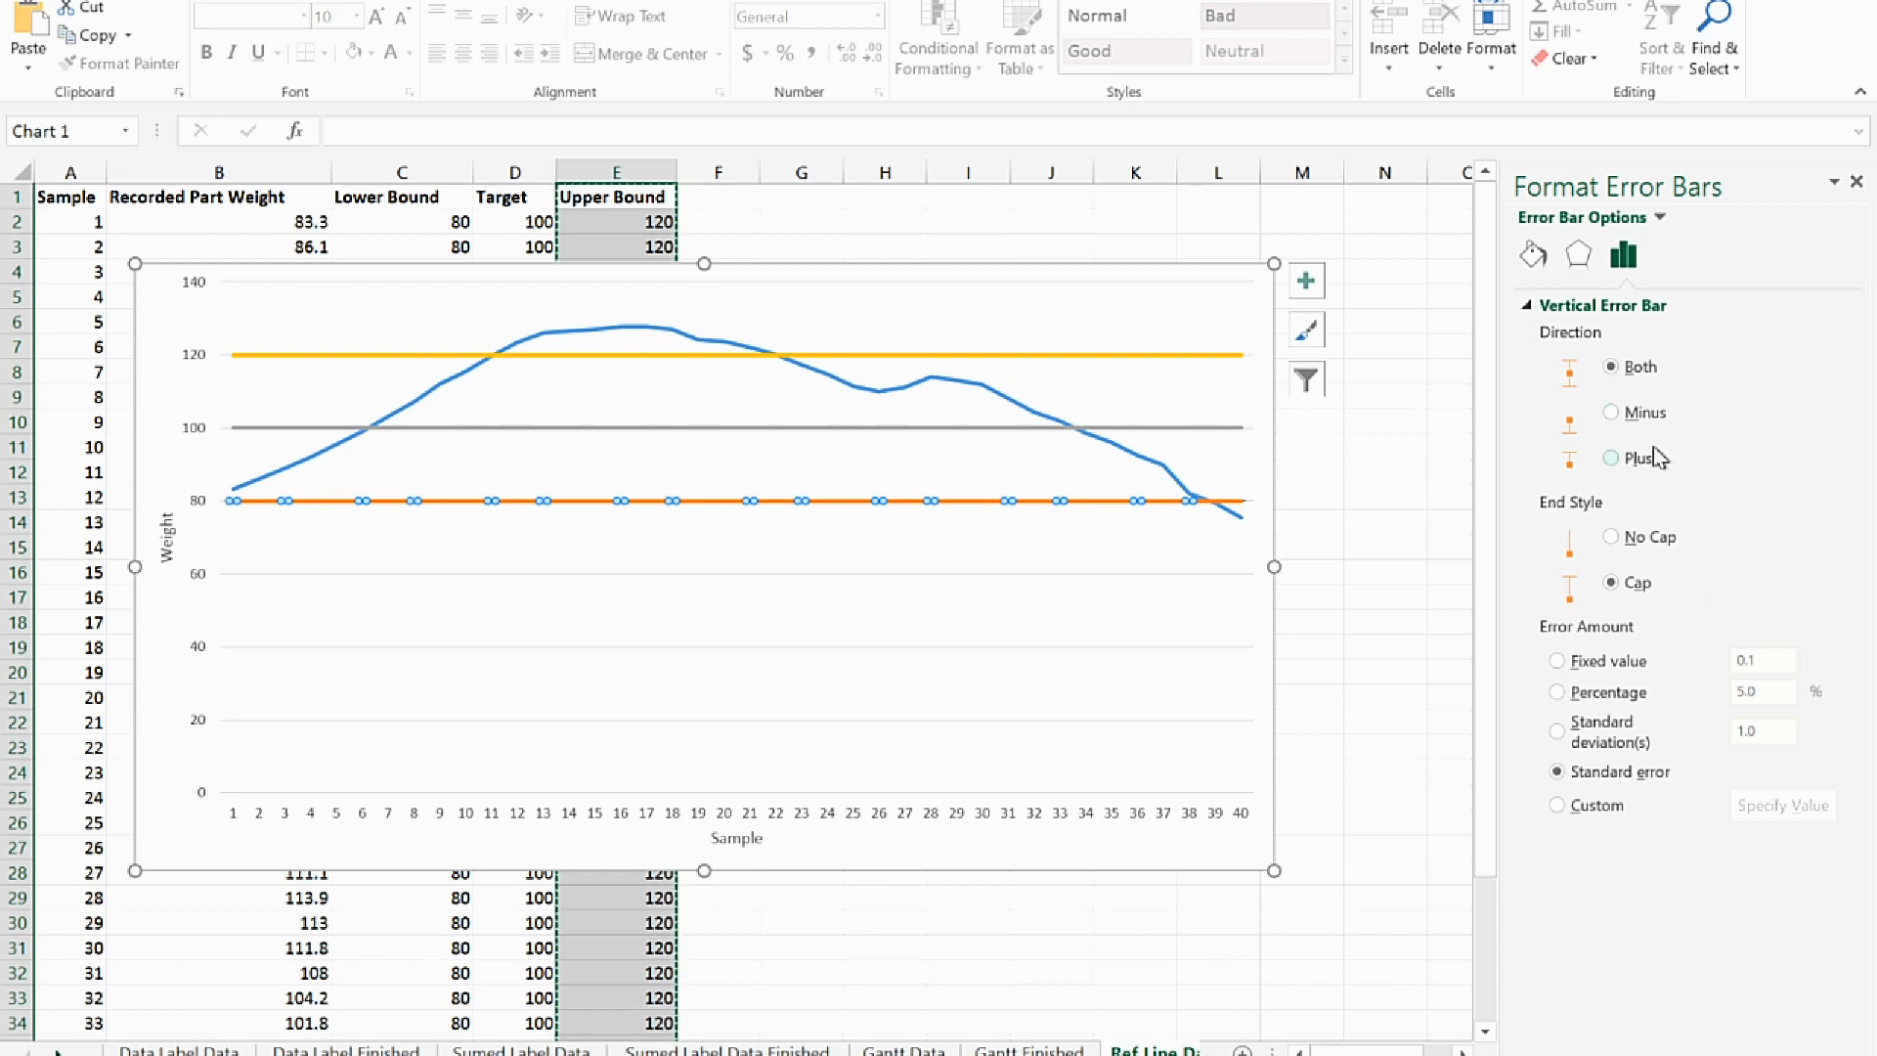
click(1613, 413)
click(1612, 540)
click(1561, 665)
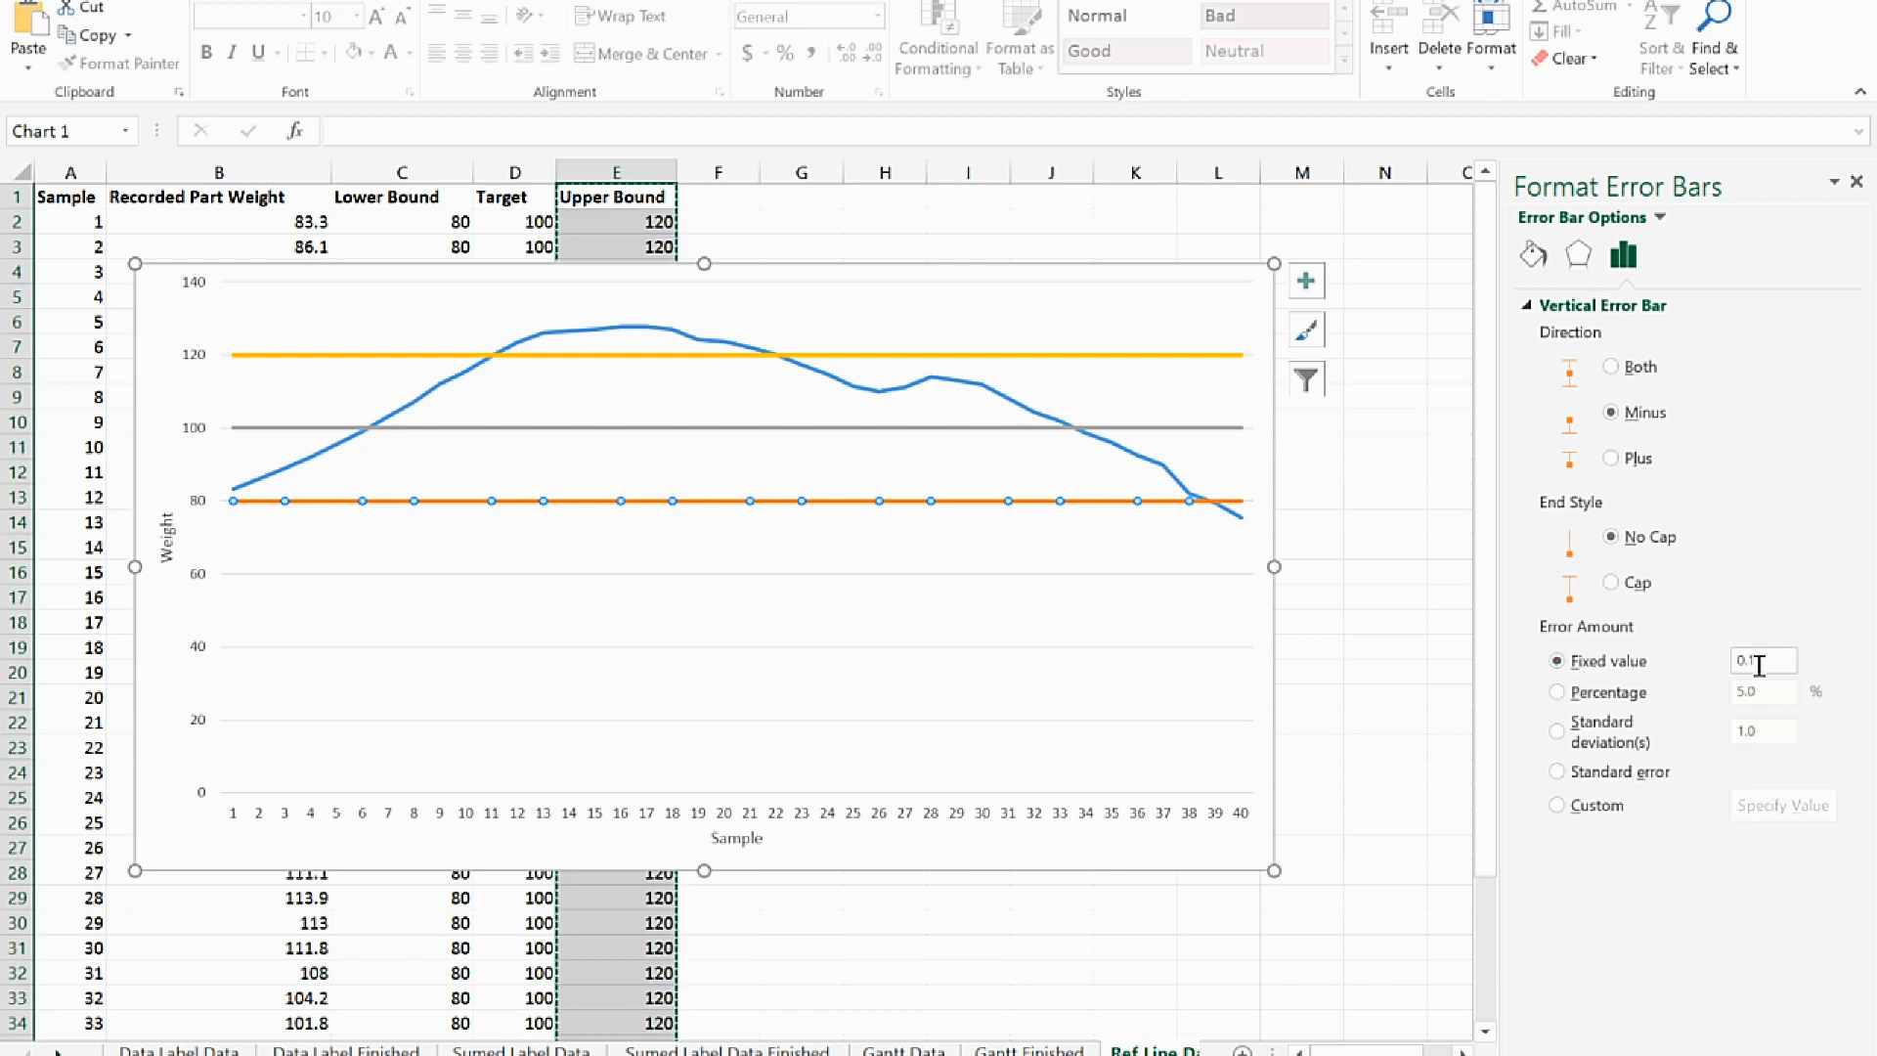
drag(1760, 660, 1731, 671)
text(20)
key(Return)
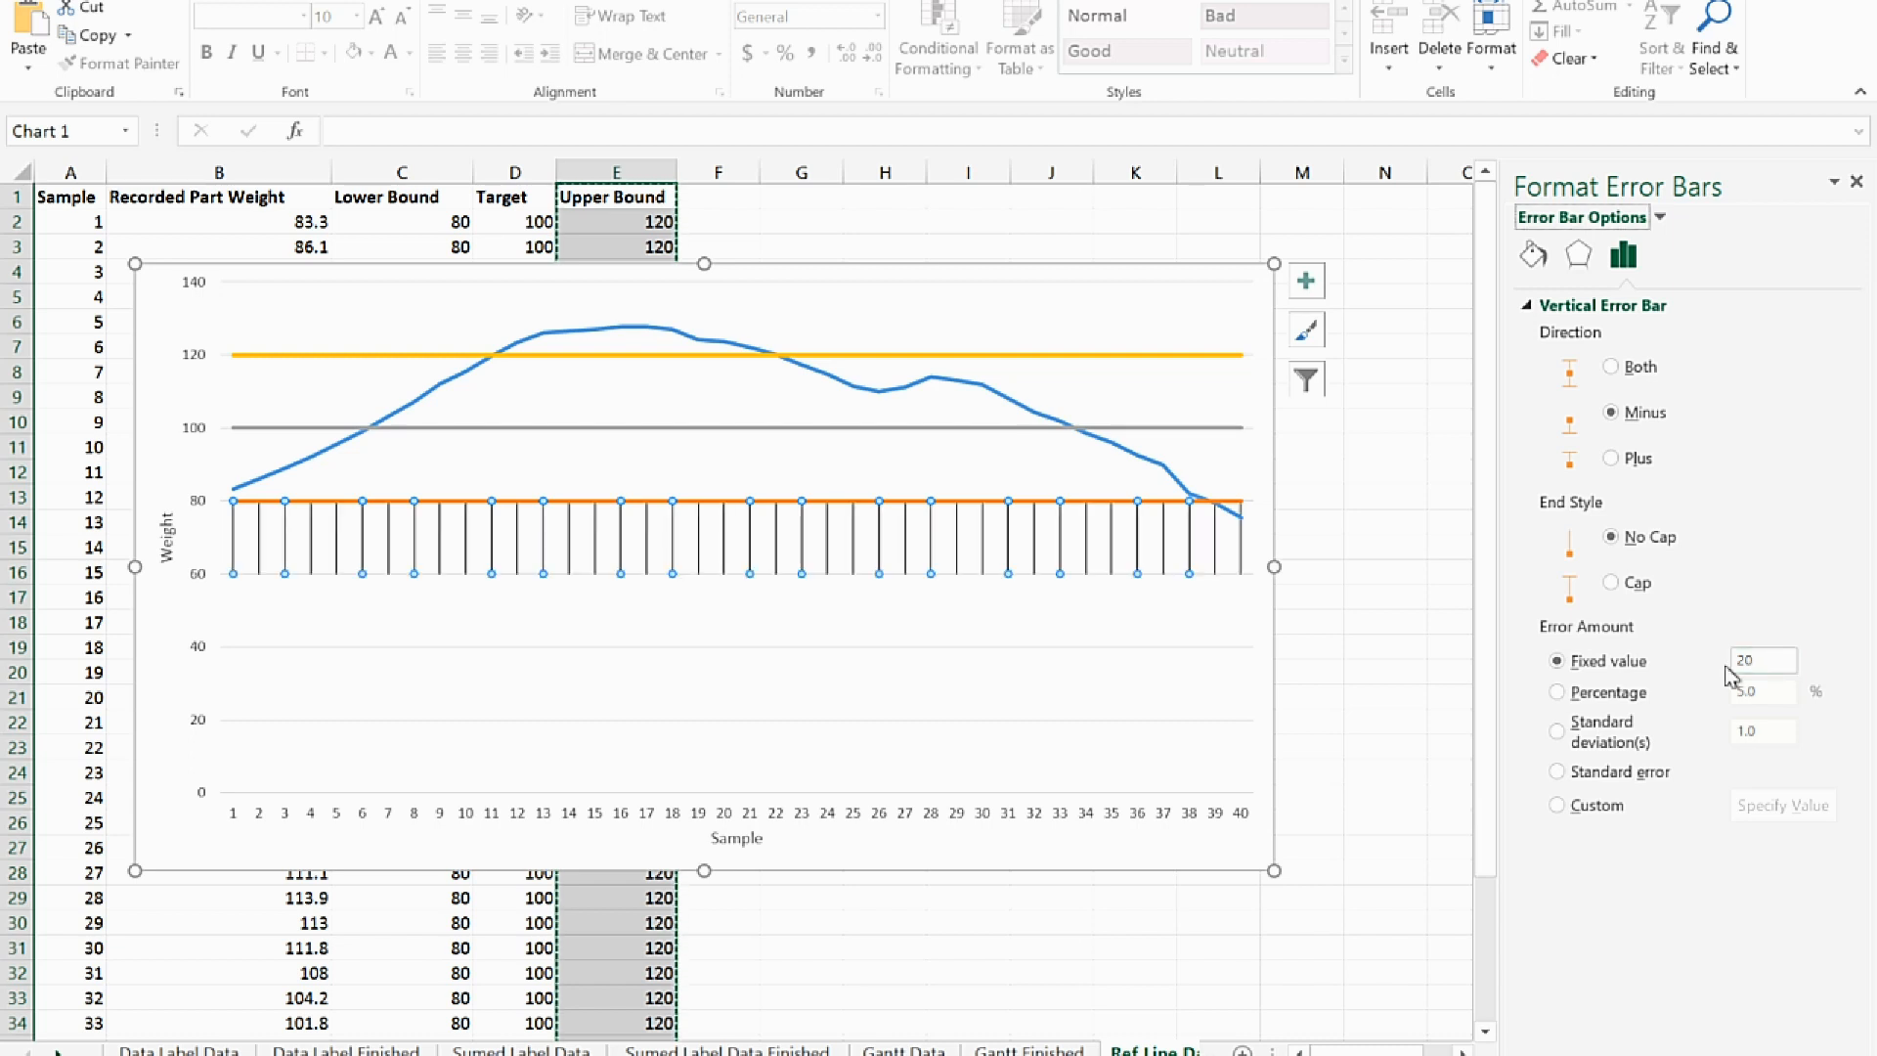
Color the Lower Bound error bars Gold, Accent 4, Lighter 80% and set their line width to 20 pt
click(1533, 258)
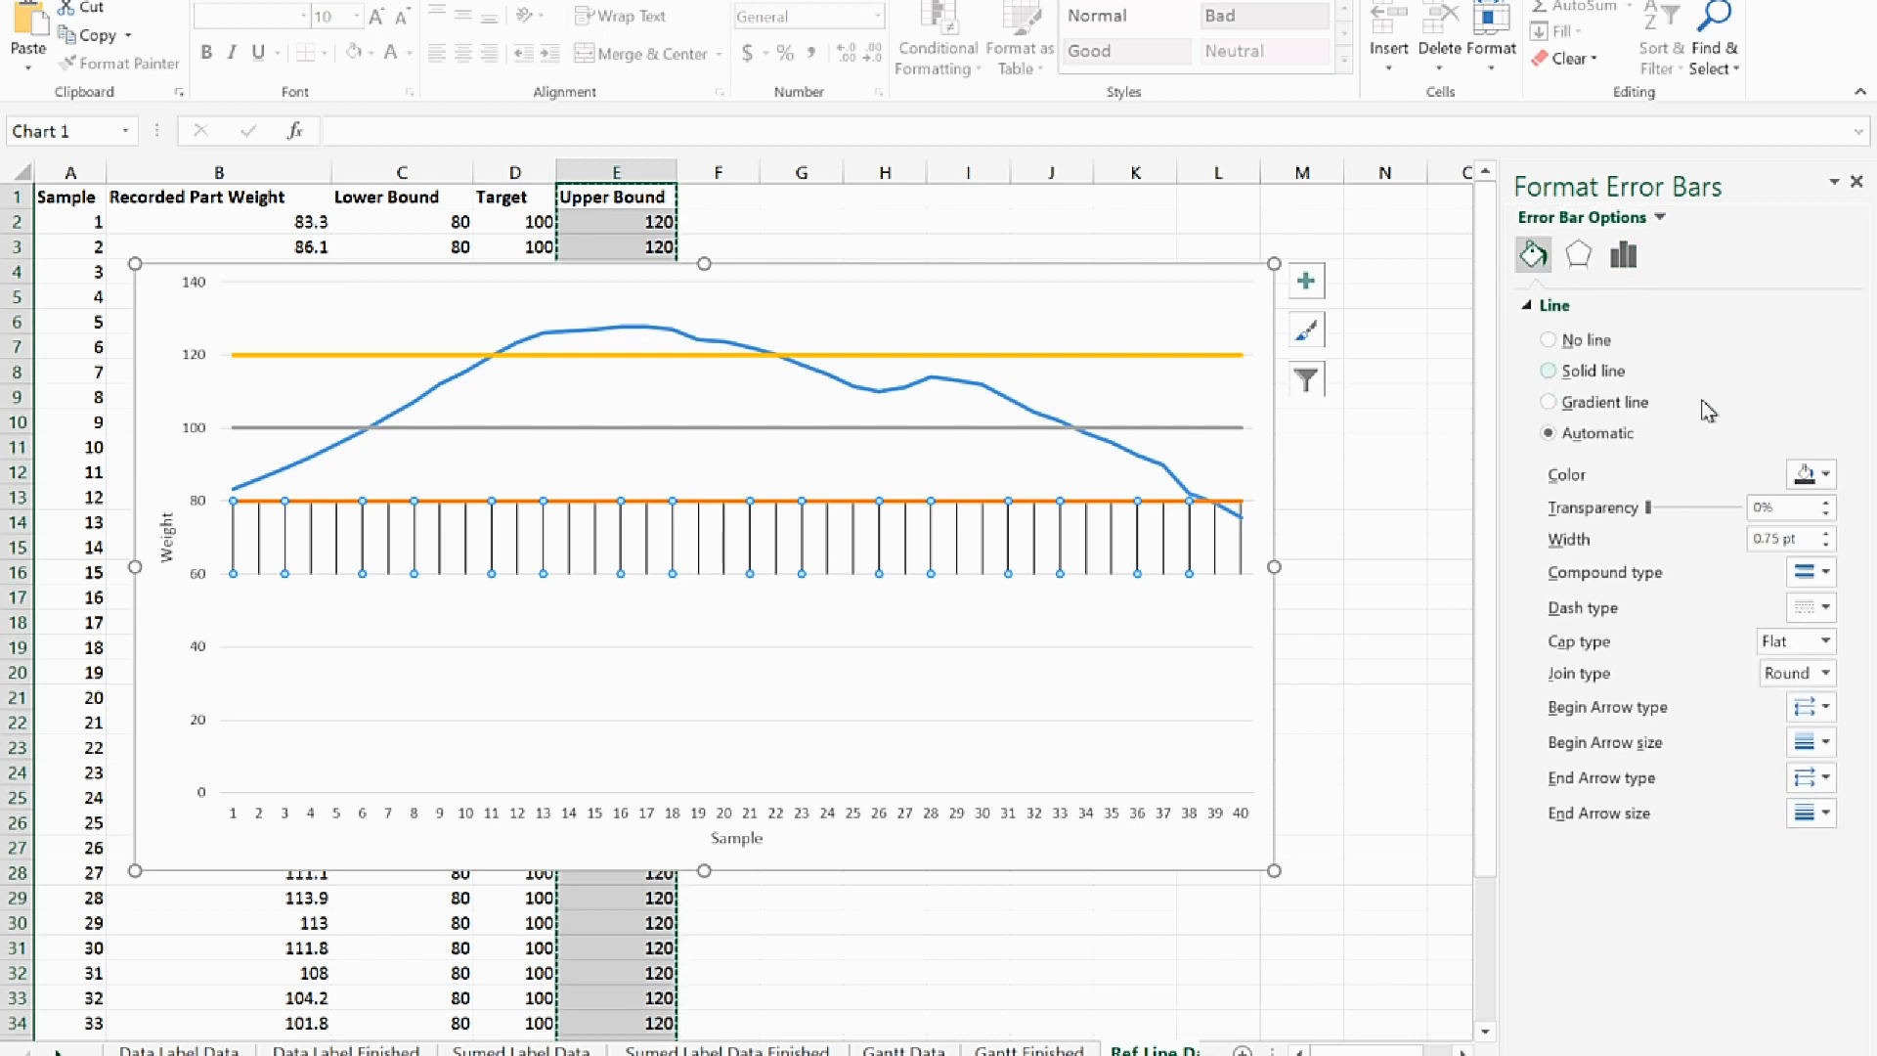
click(1810, 475)
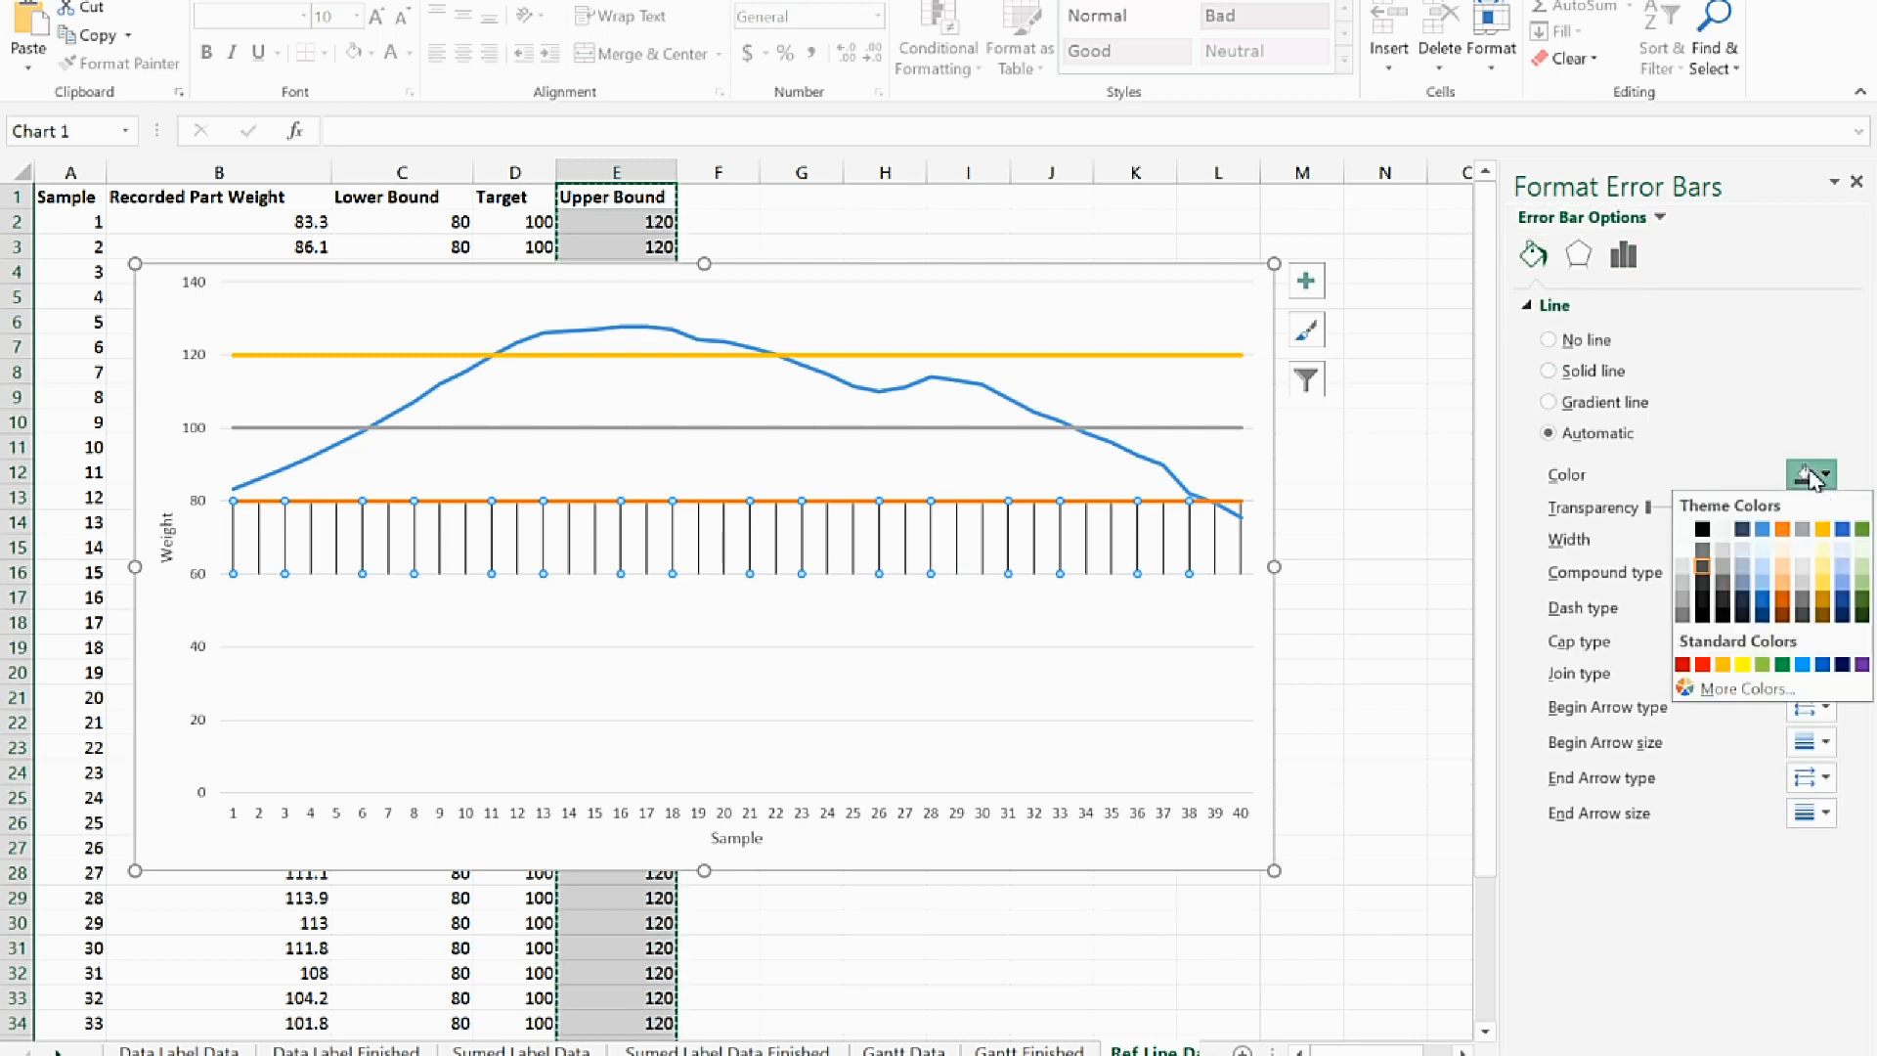
click(1824, 554)
drag(1799, 539, 1733, 539)
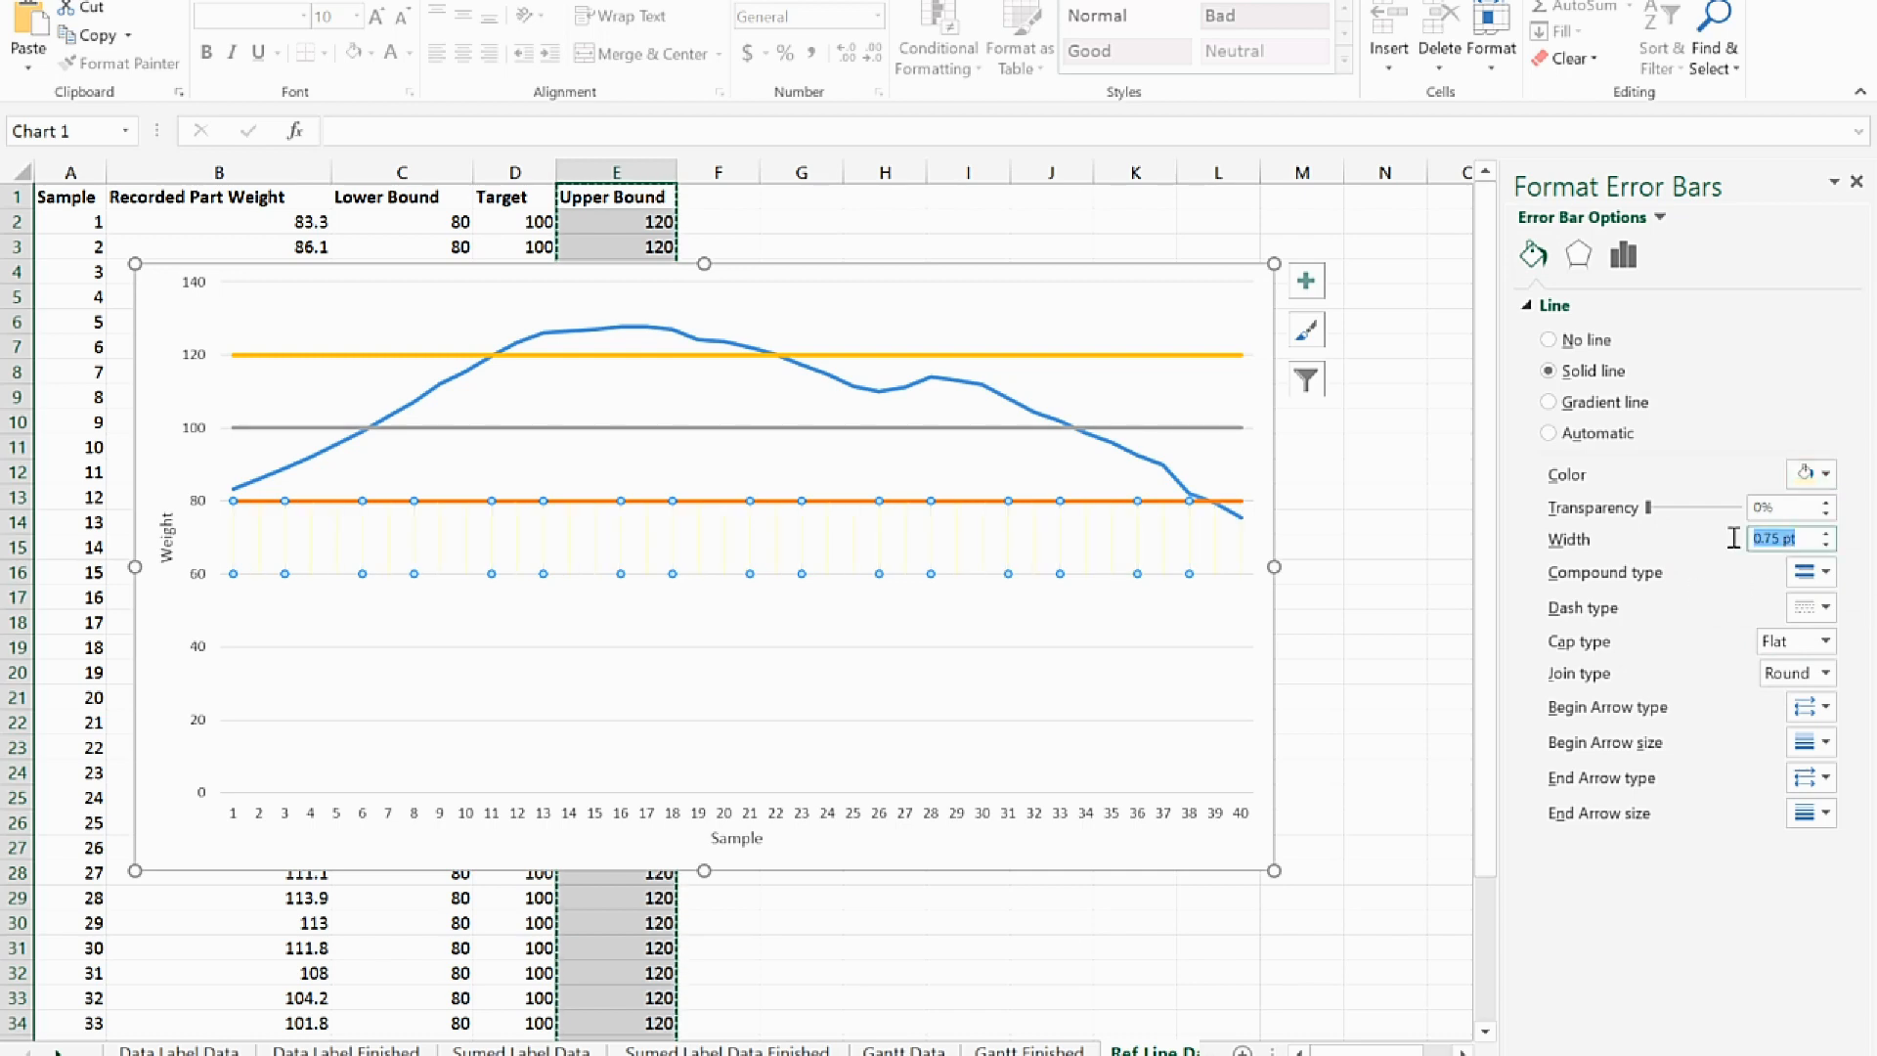
text(20)
key(Tab)
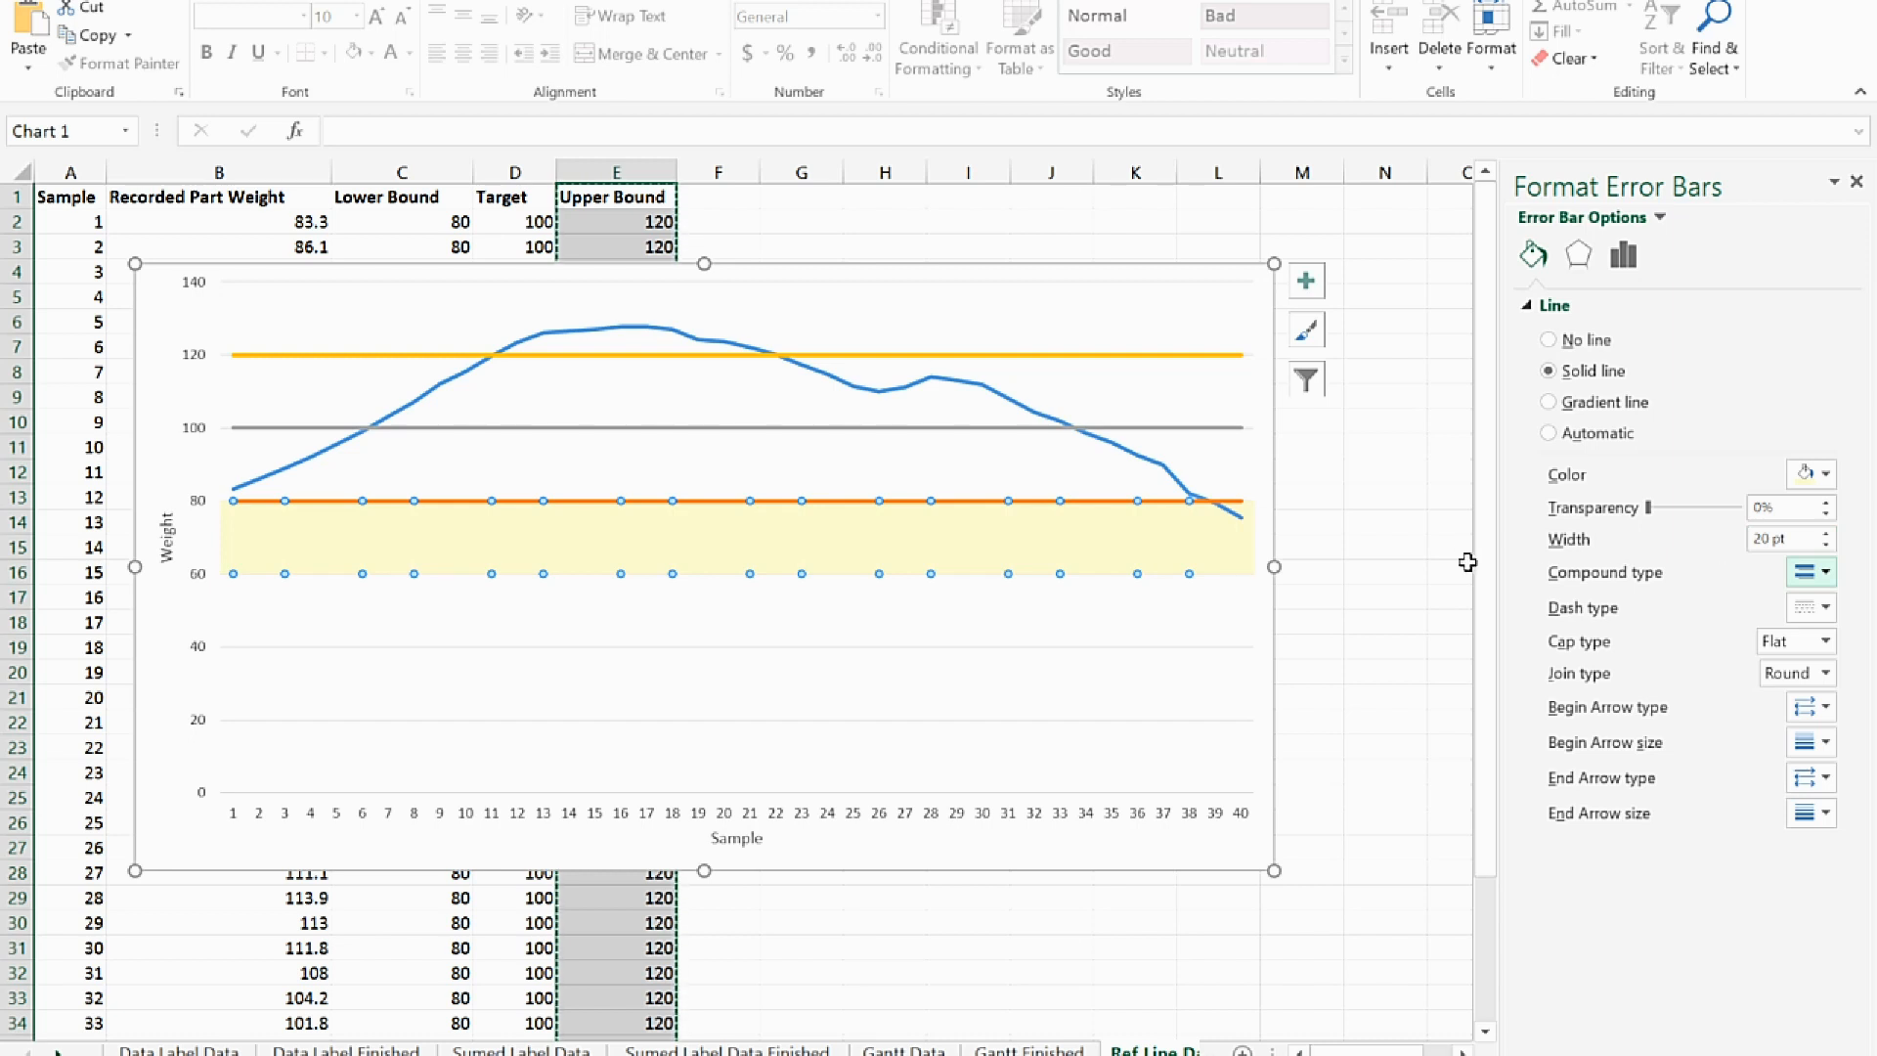
Format the Lower Bound series line in dark gray with a width of 0.75 pt
click(1099, 500)
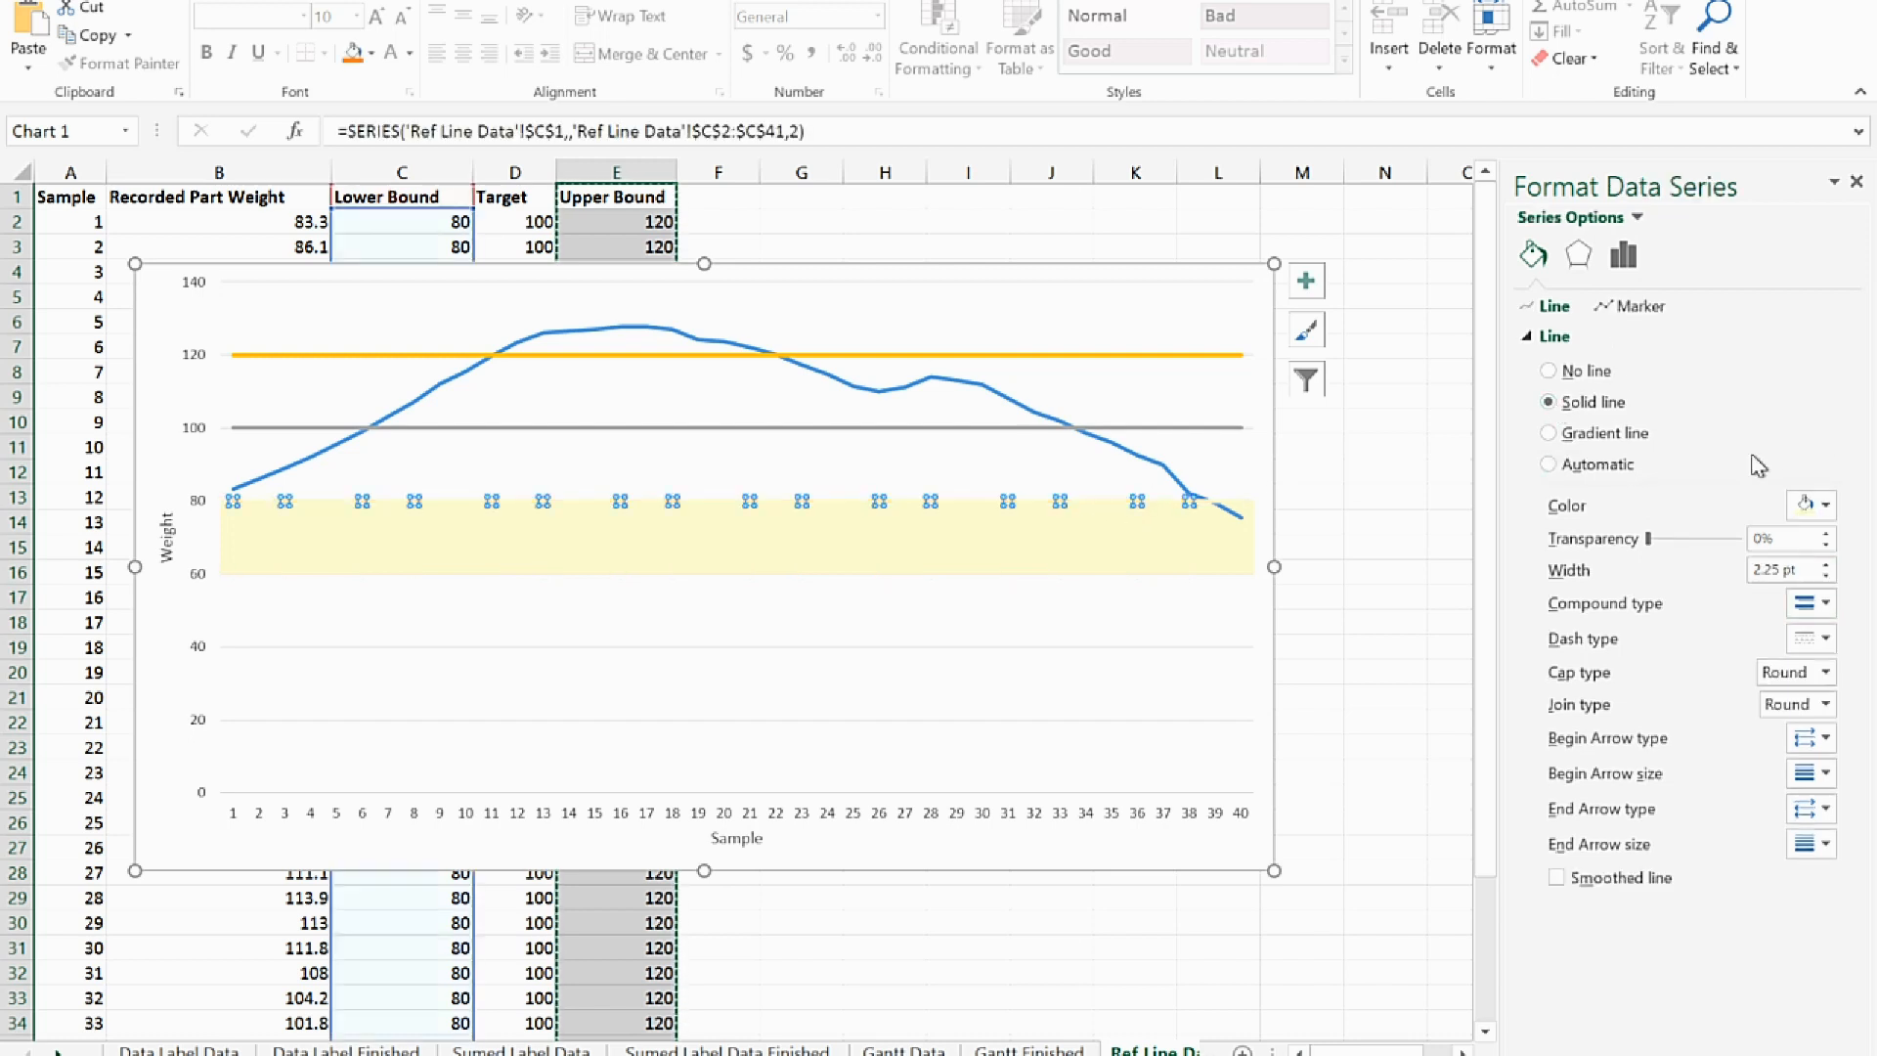
click(1814, 504)
click(1709, 586)
drag(1807, 574, 1716, 575)
key(BackSpace)
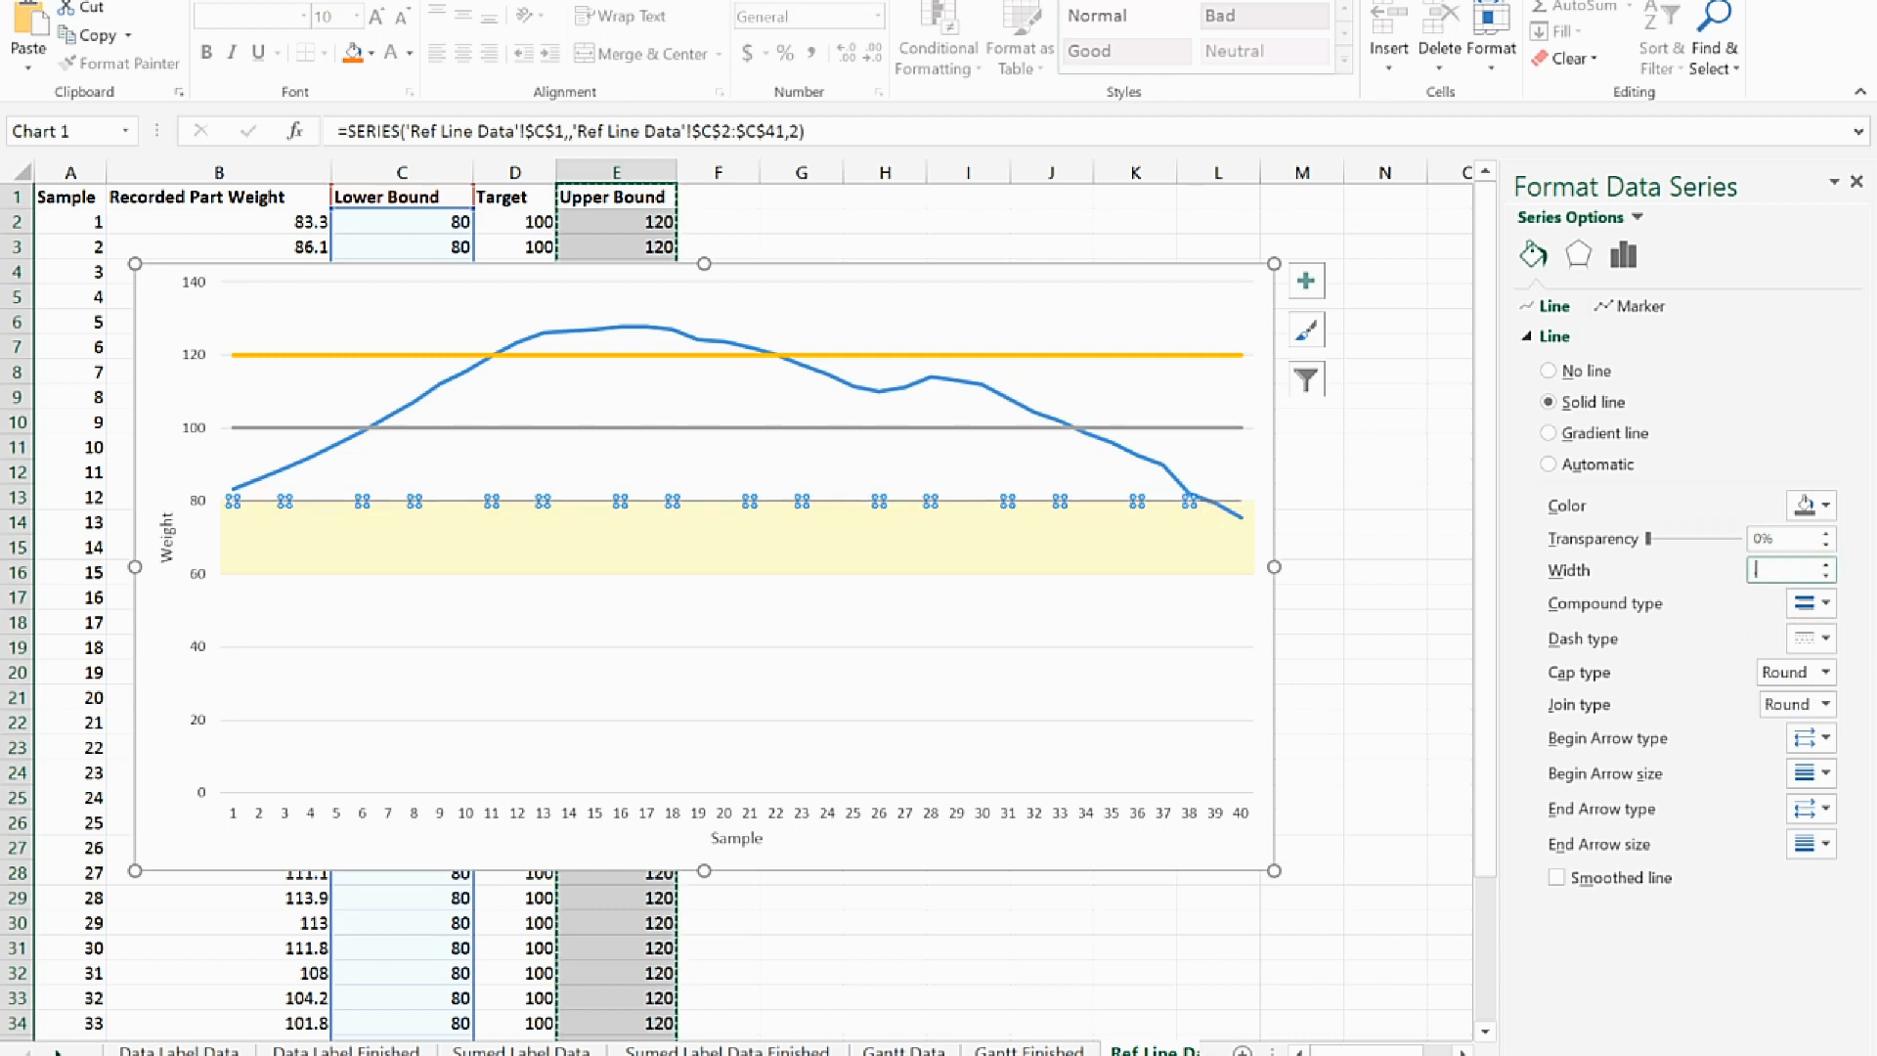
text(.75)
key(Tab)
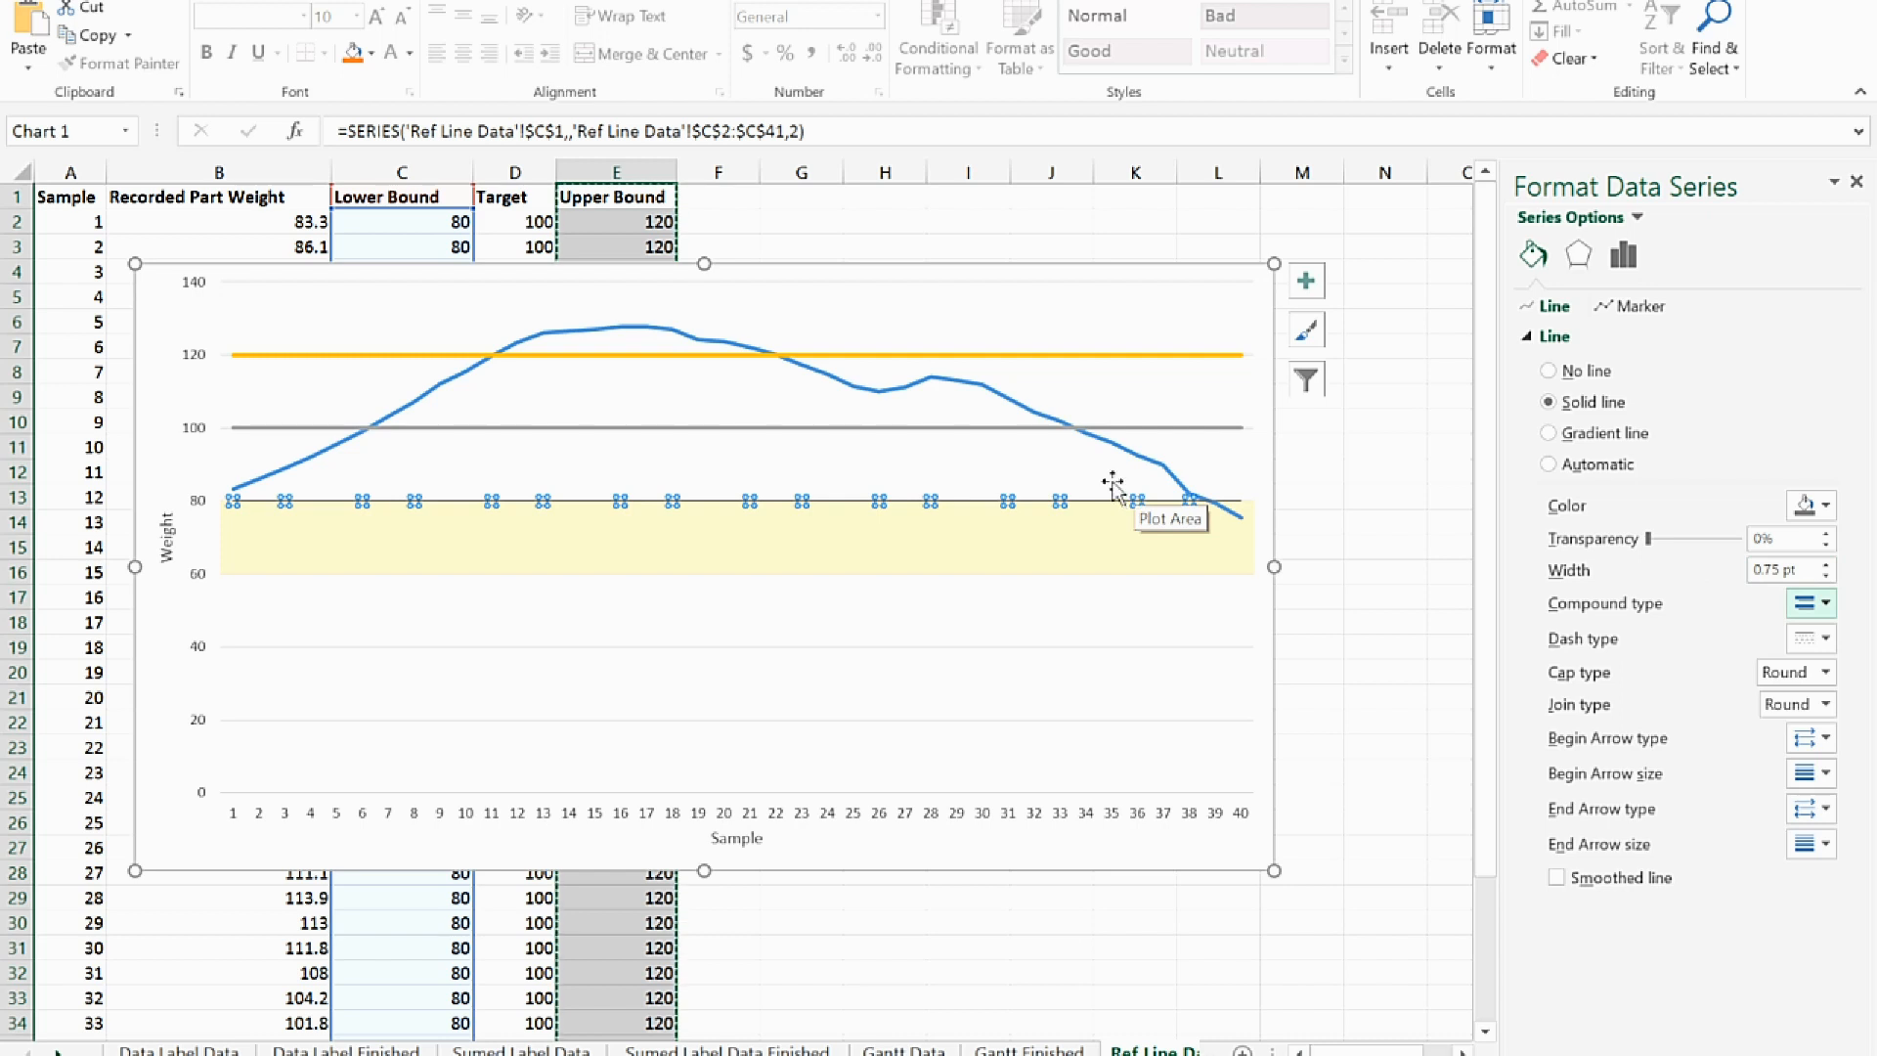
Add error bars to the Target series in both directions, with No Cap and a fixed value of 20
click(746, 428)
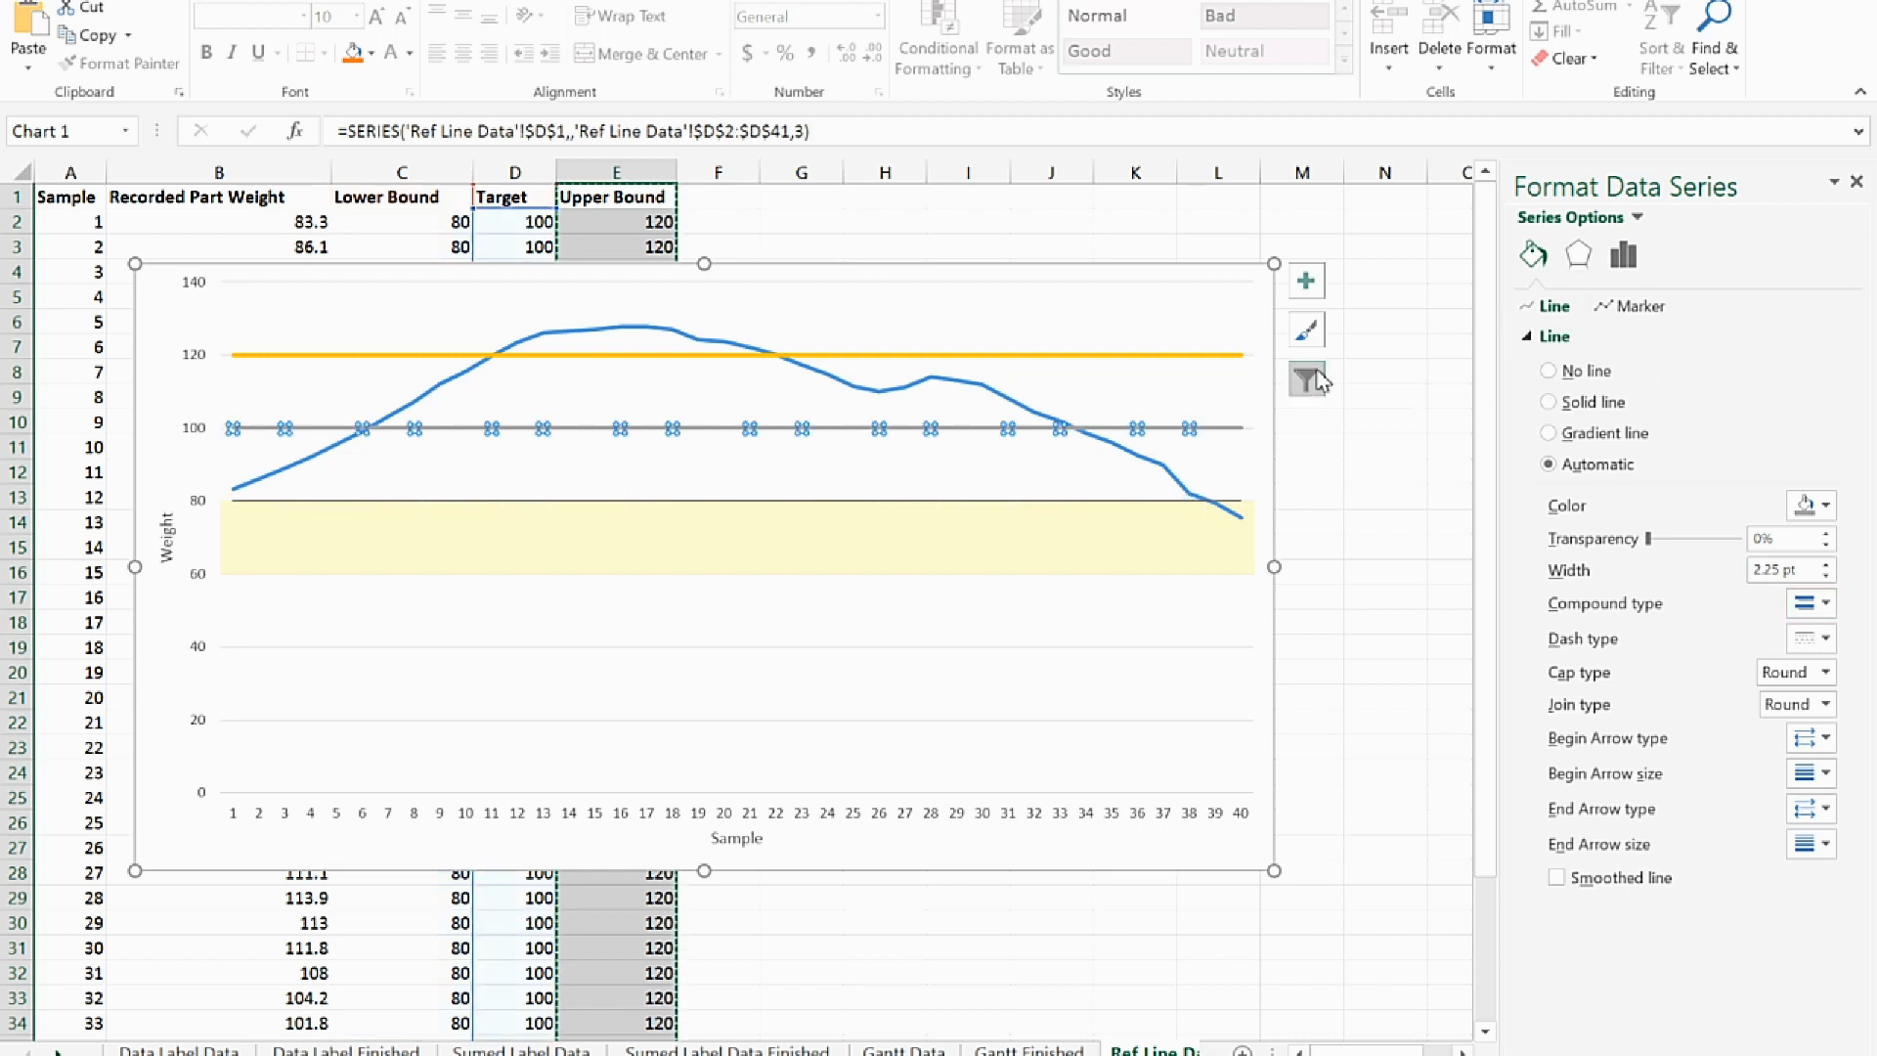
click(1302, 286)
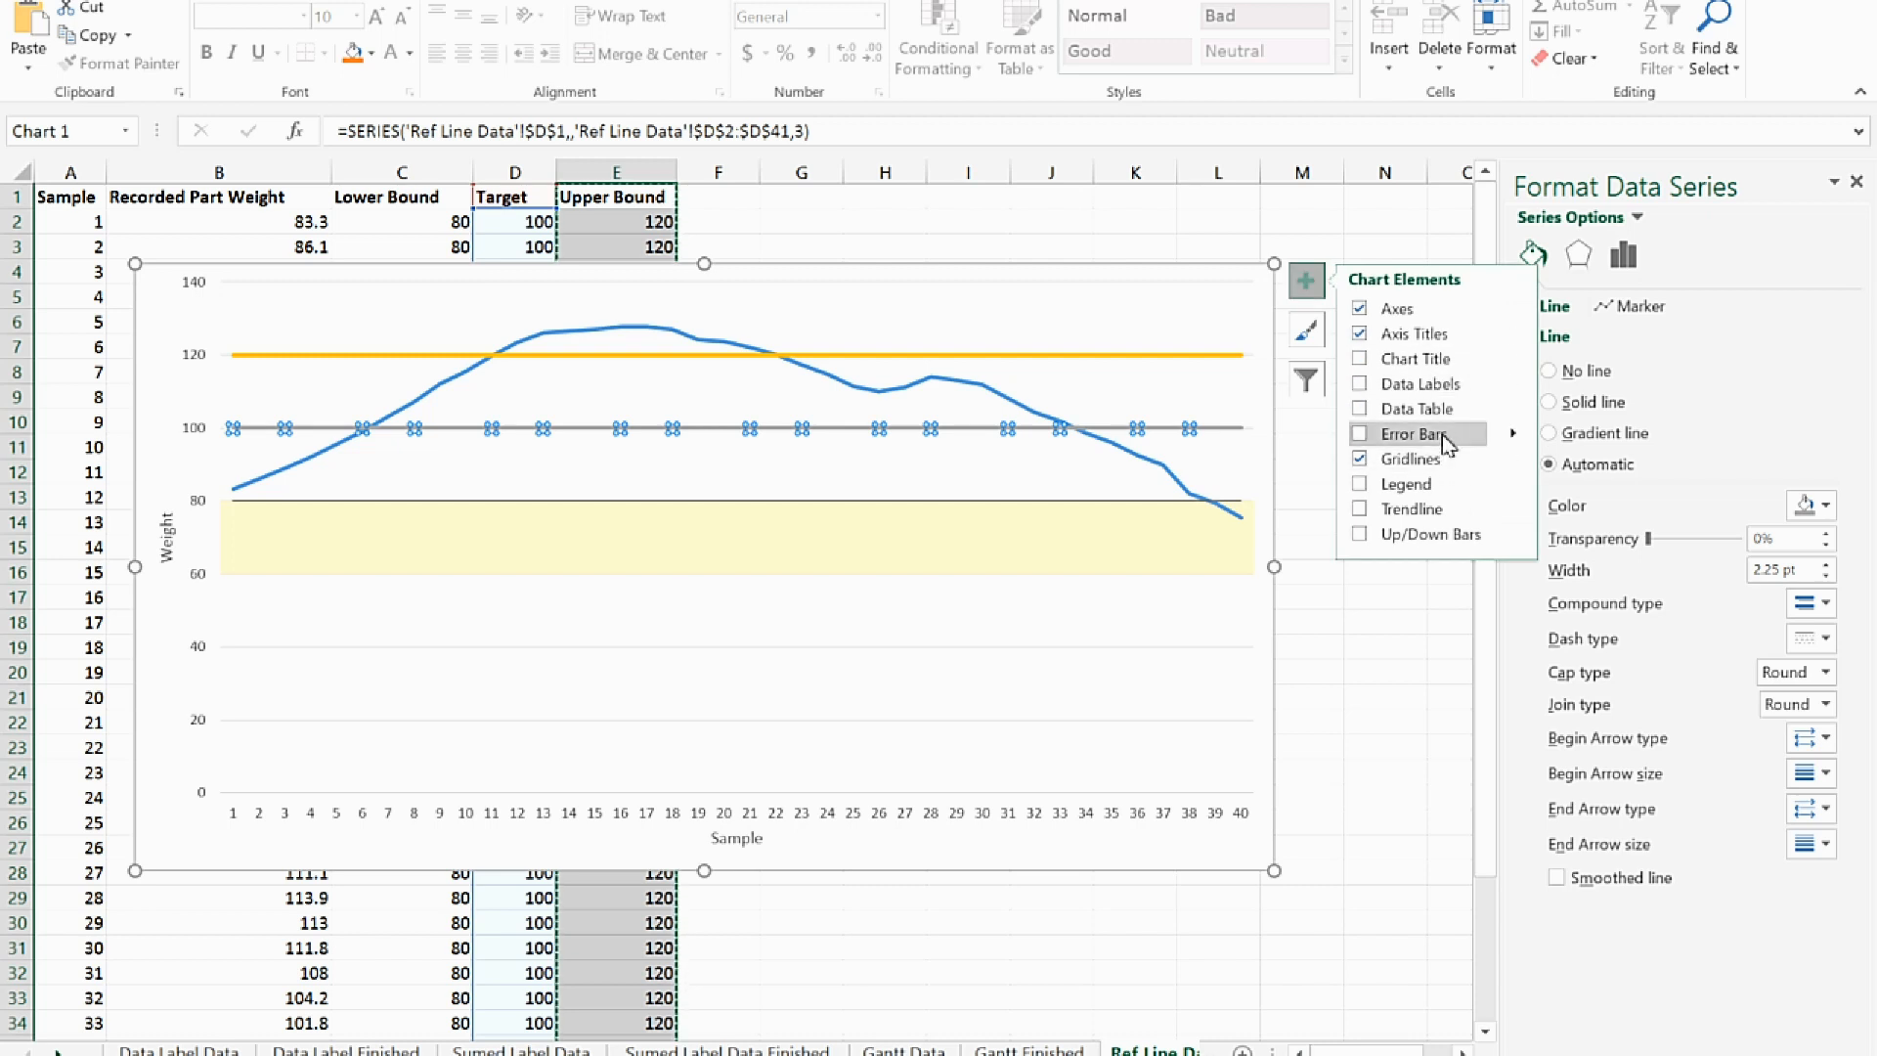
click(1400, 439)
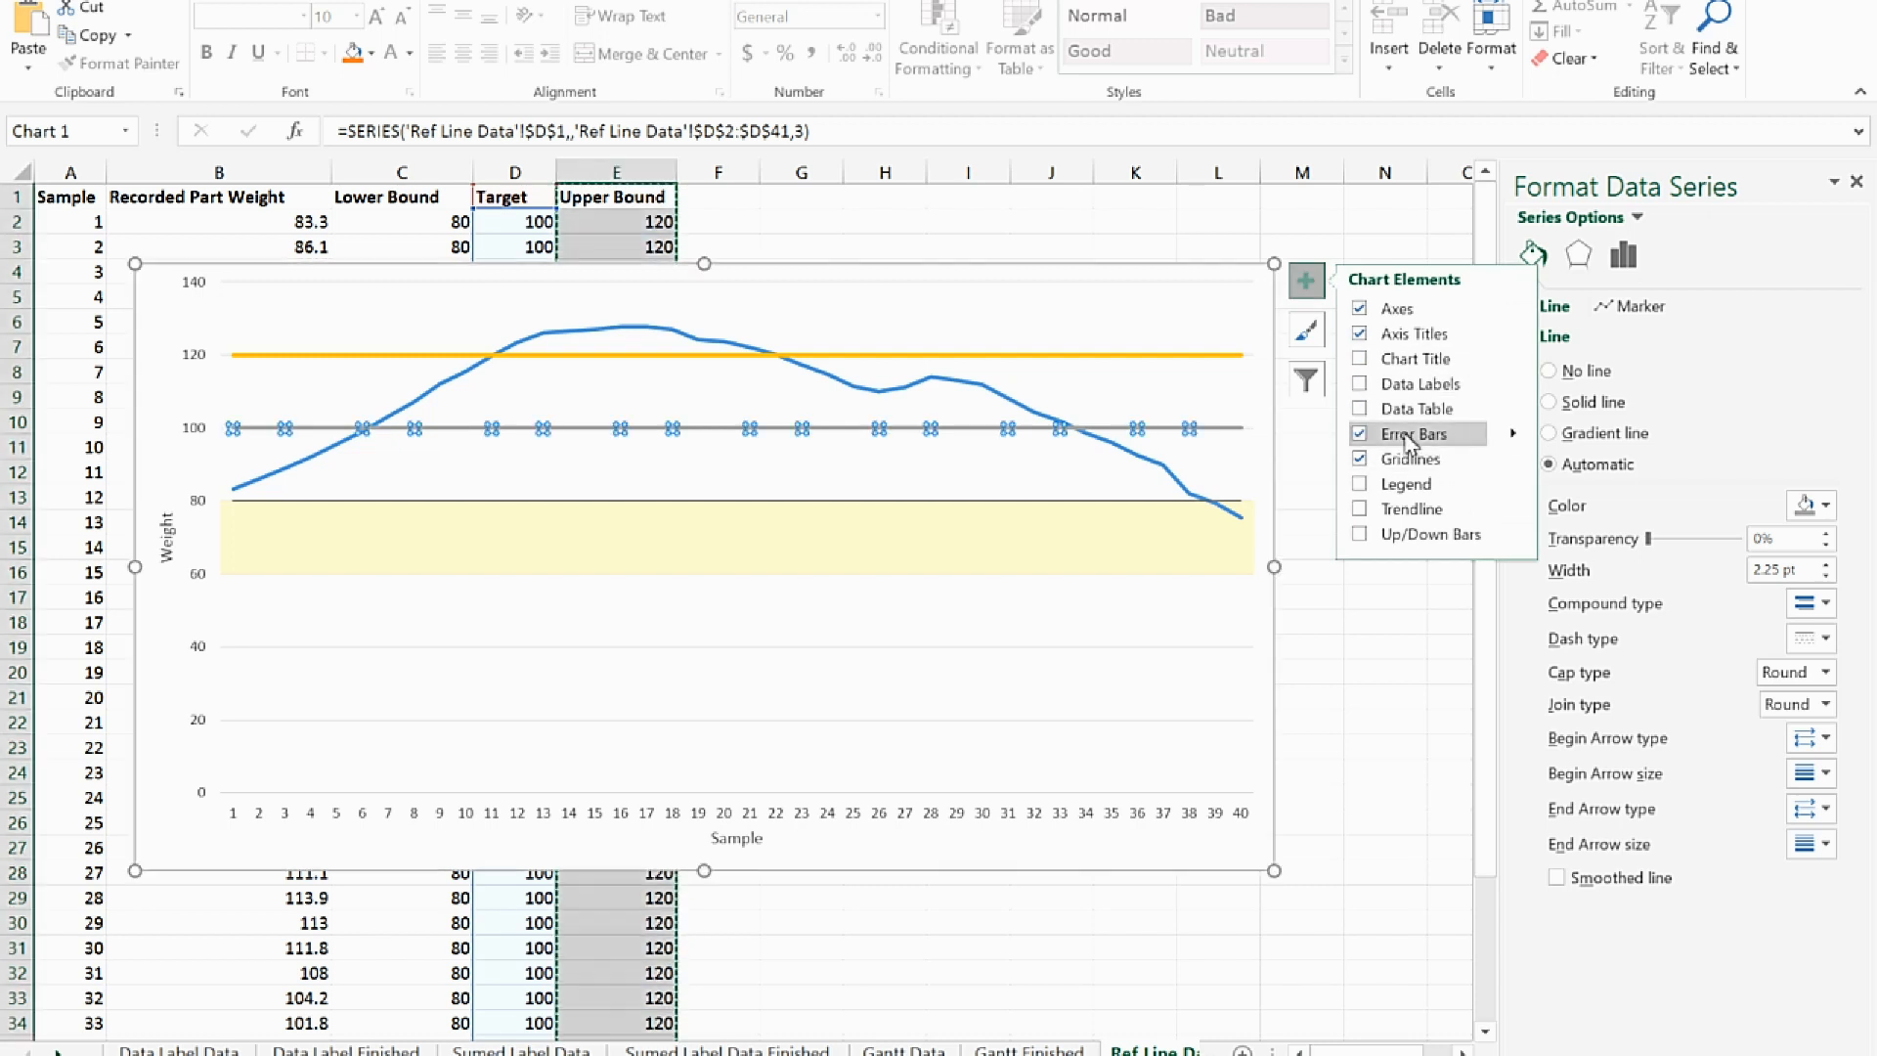
click(1514, 434)
click(1612, 530)
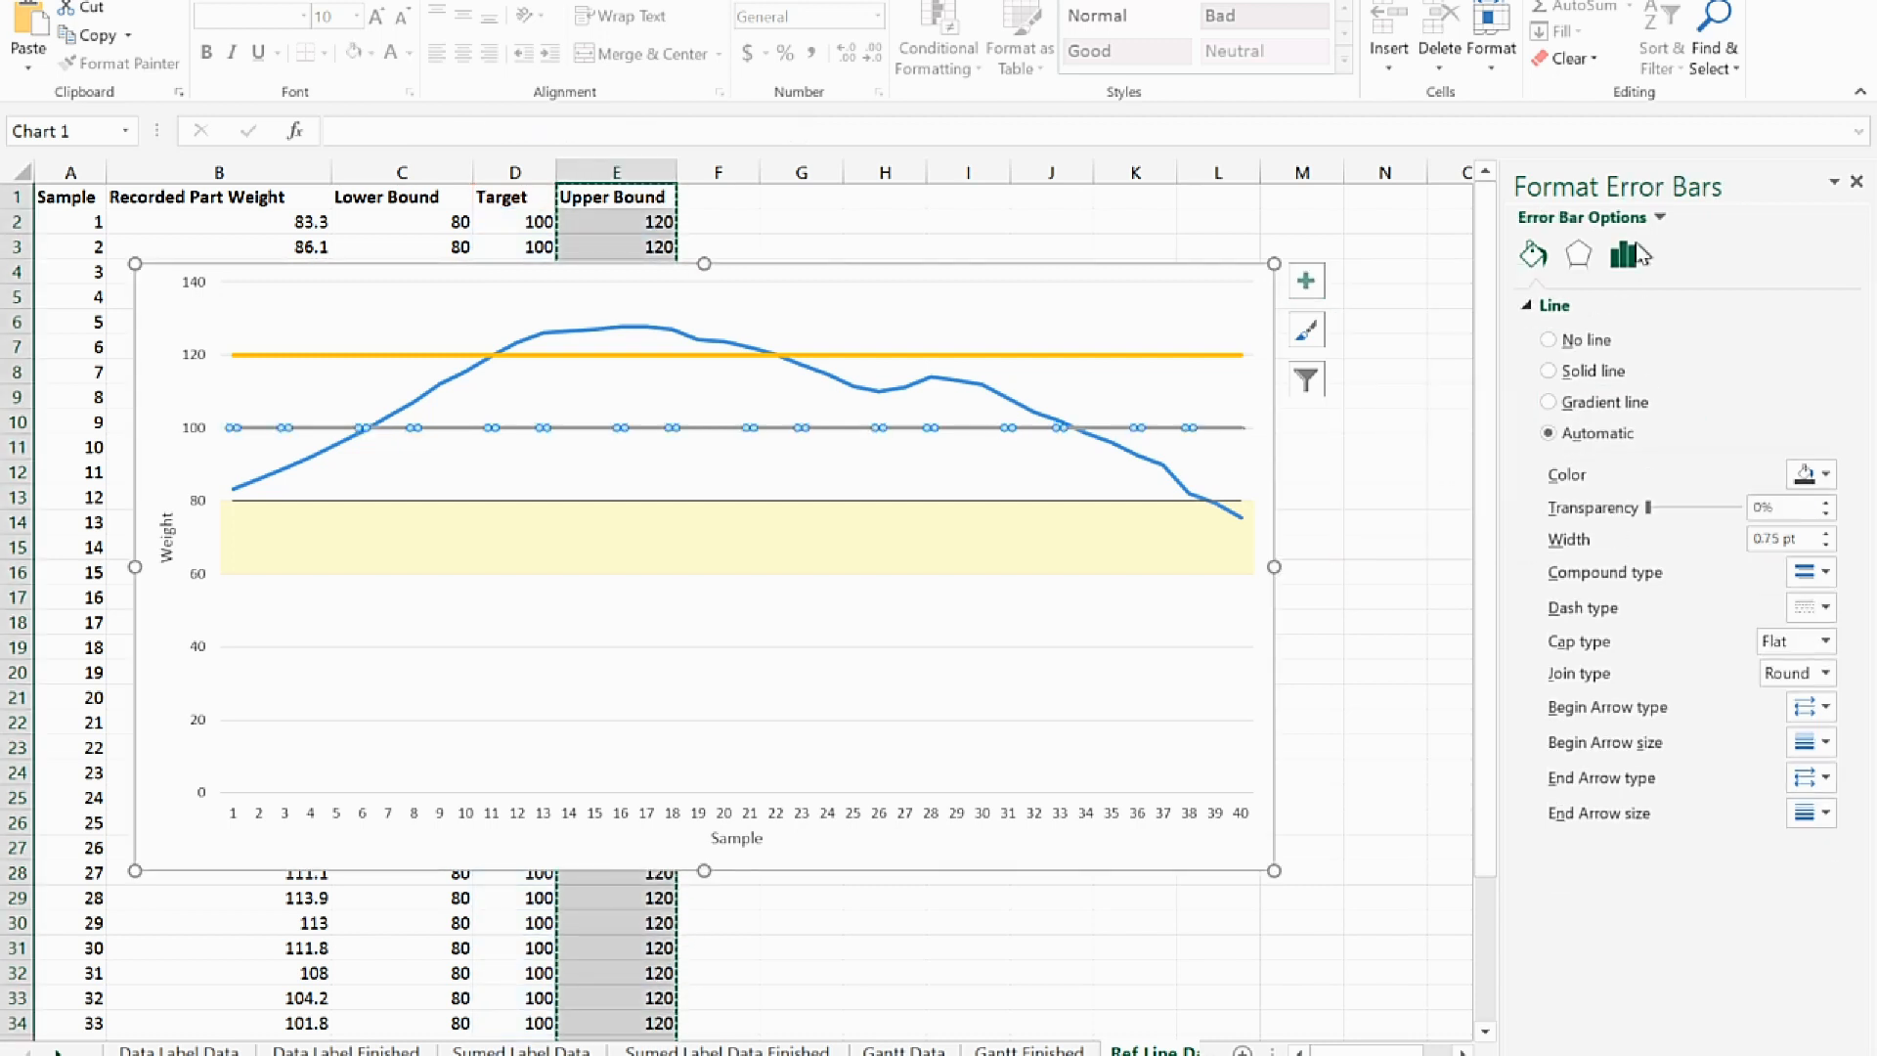
click(1631, 260)
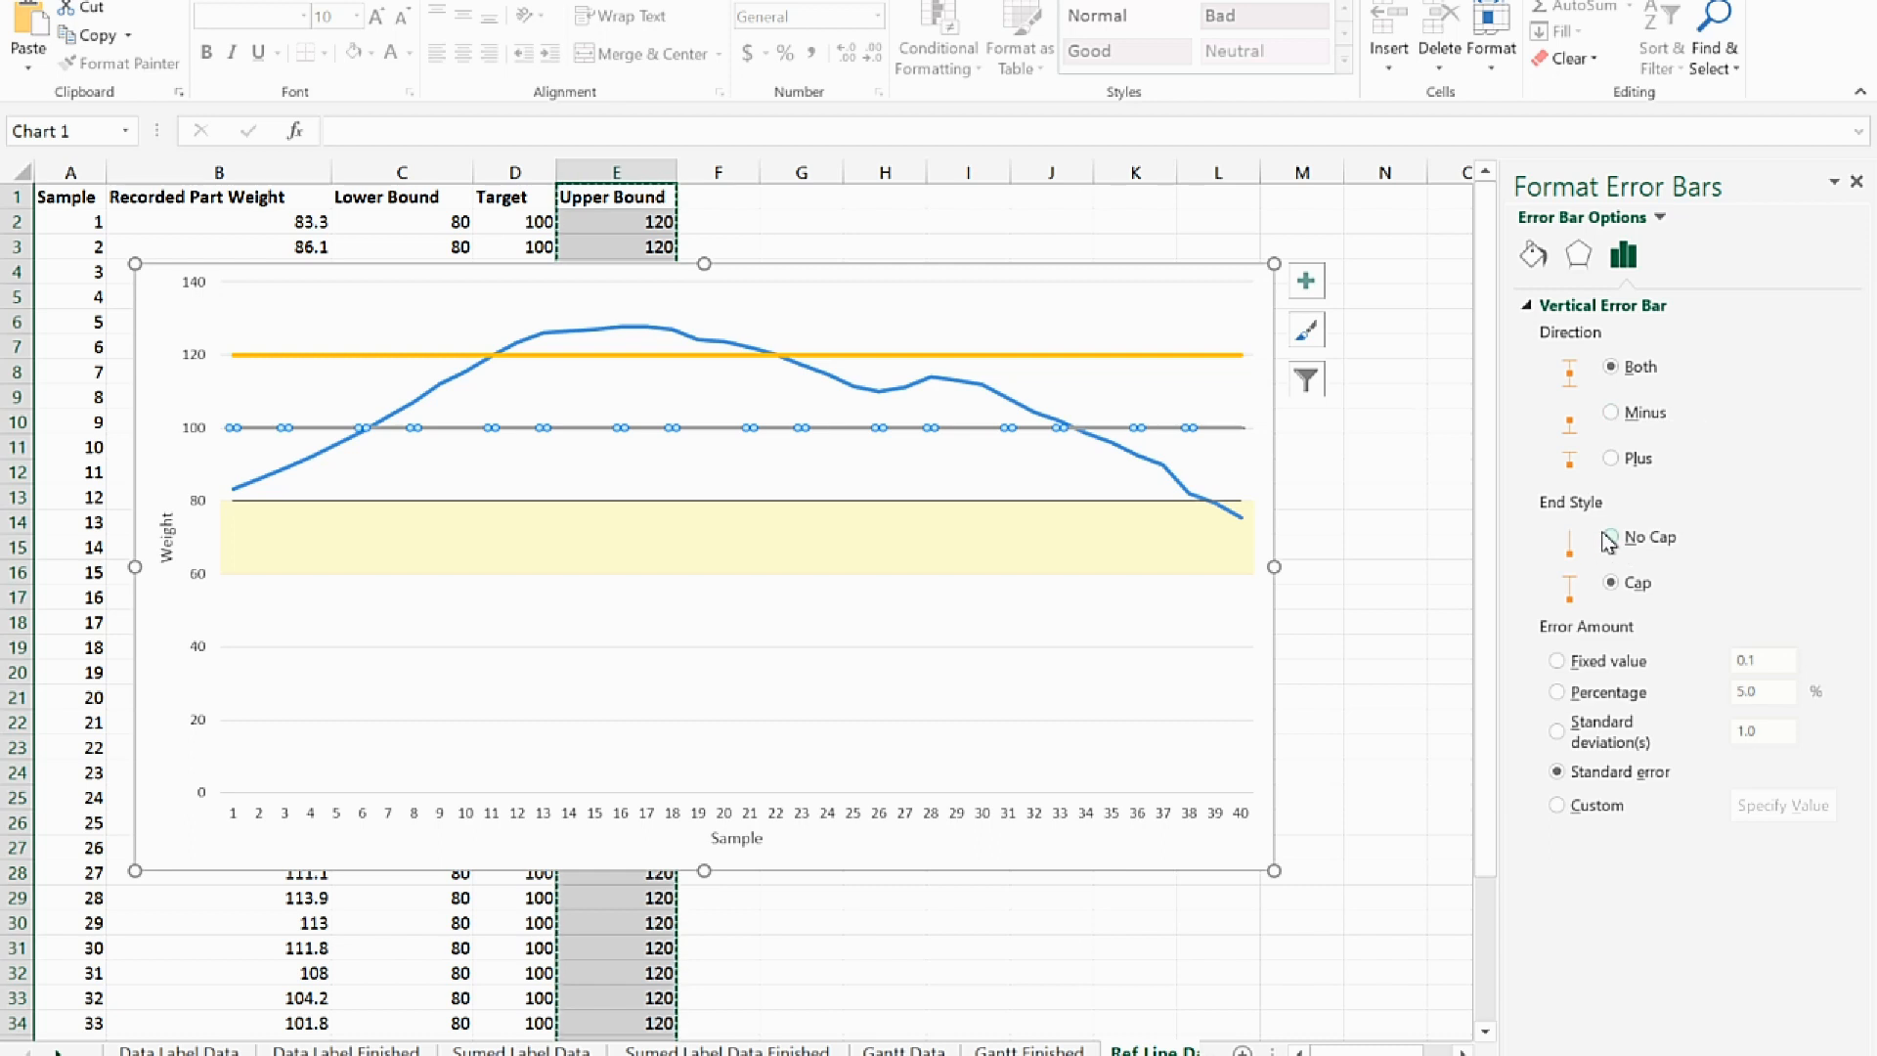
click(1557, 661)
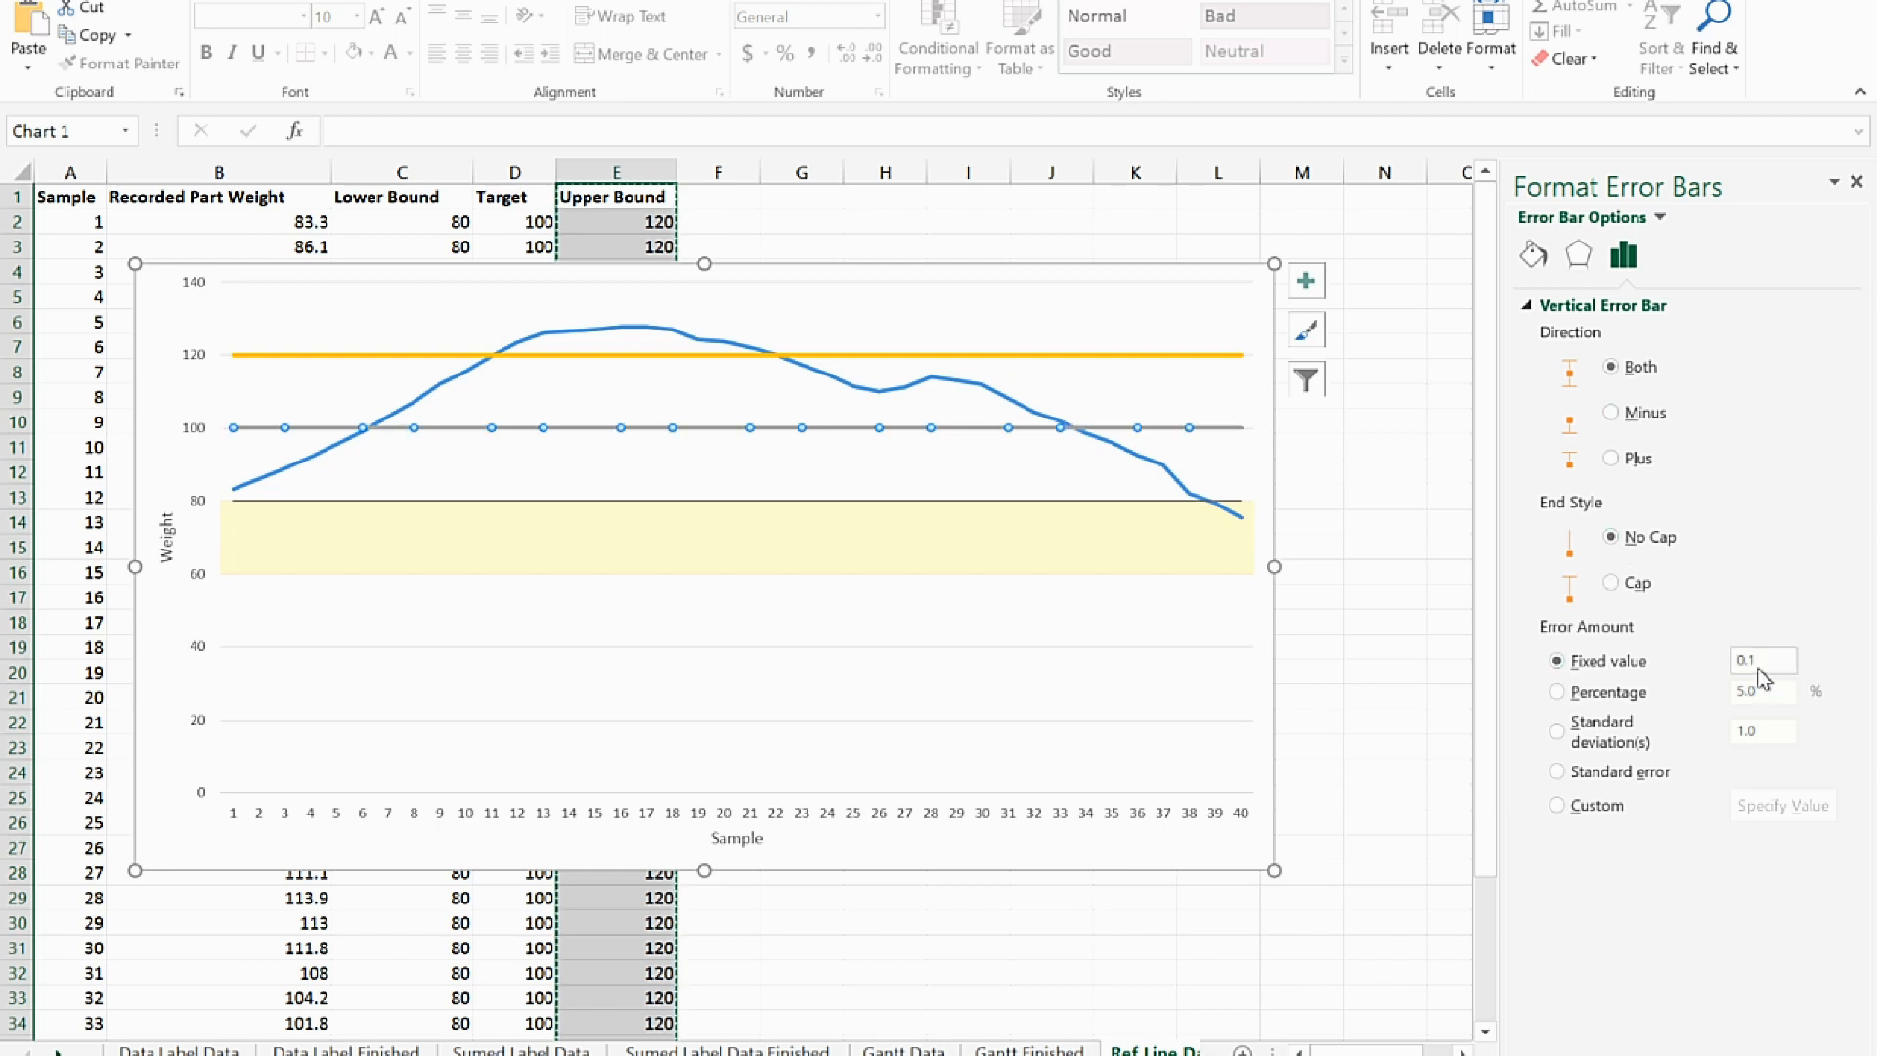
drag(1765, 675, 1722, 670)
text(20)
key(Return)
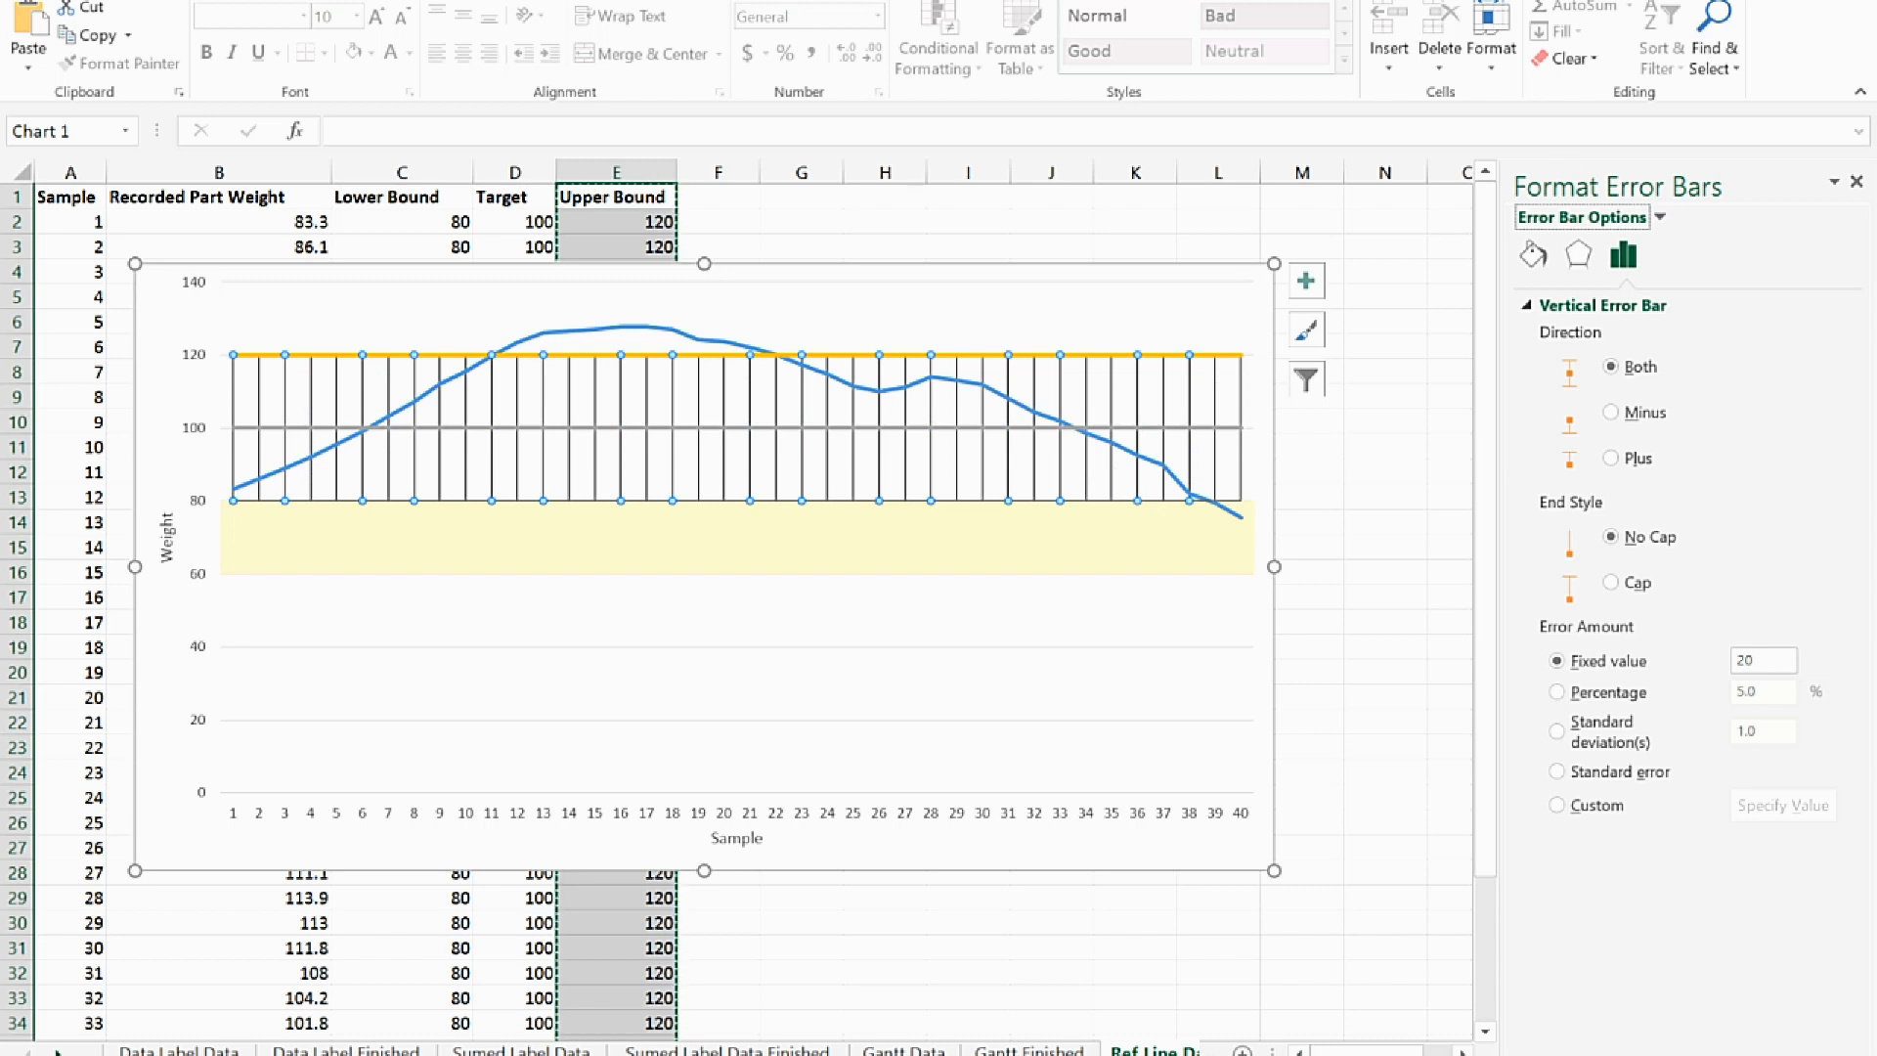
Color the Target error bars in the lightest green theme shade and set their line width to 20 pt
click(1533, 254)
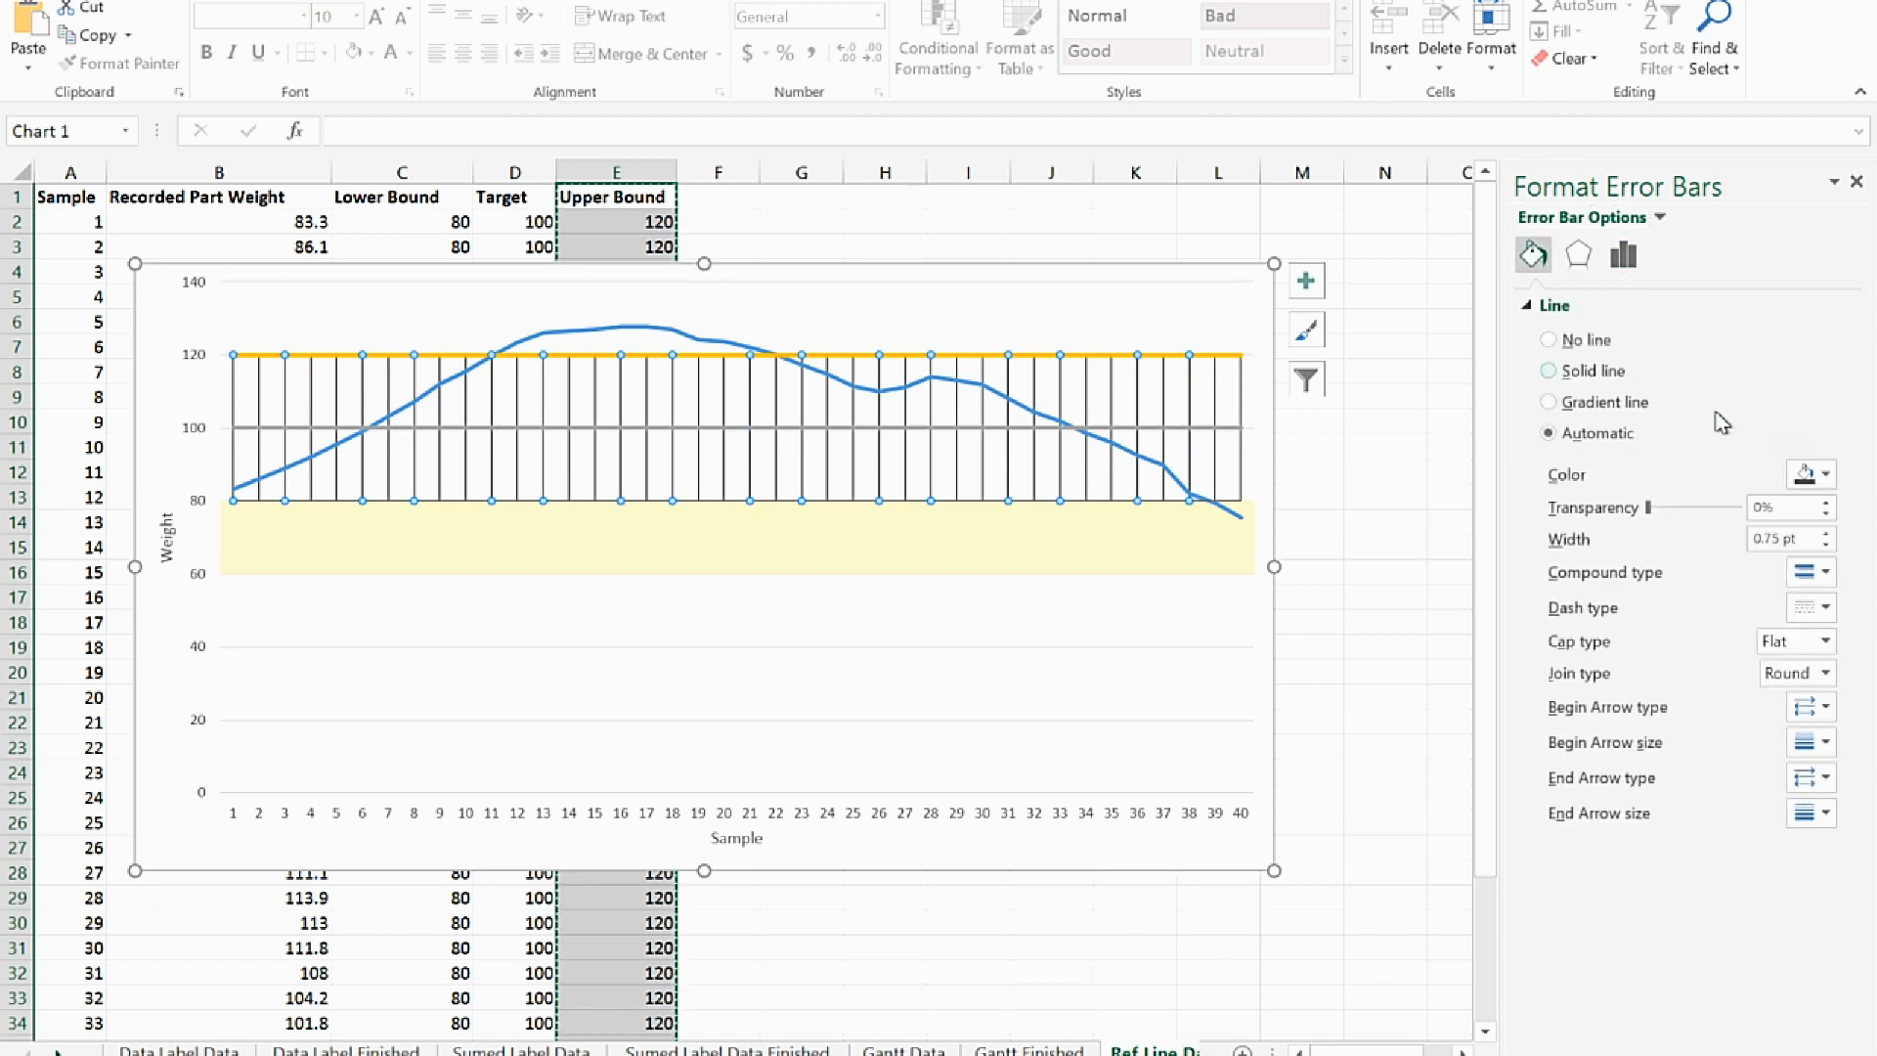
click(1811, 475)
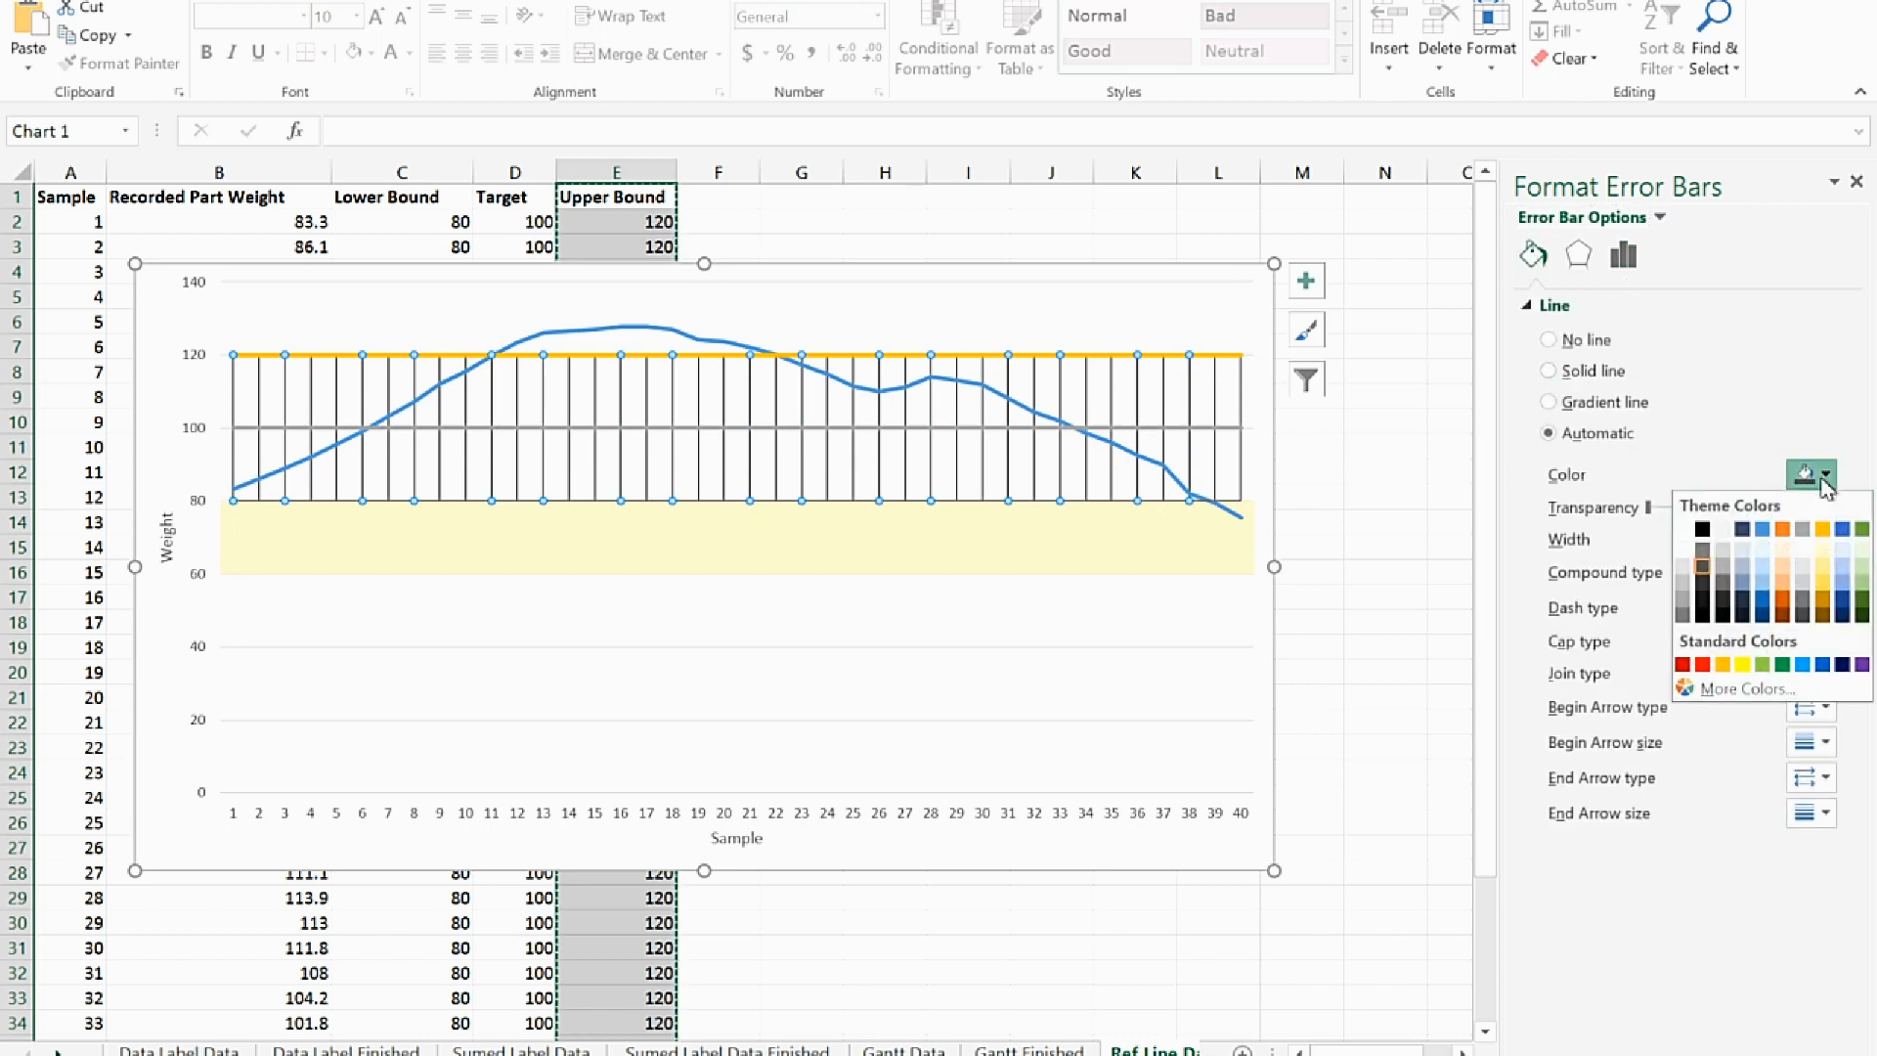
click(1859, 552)
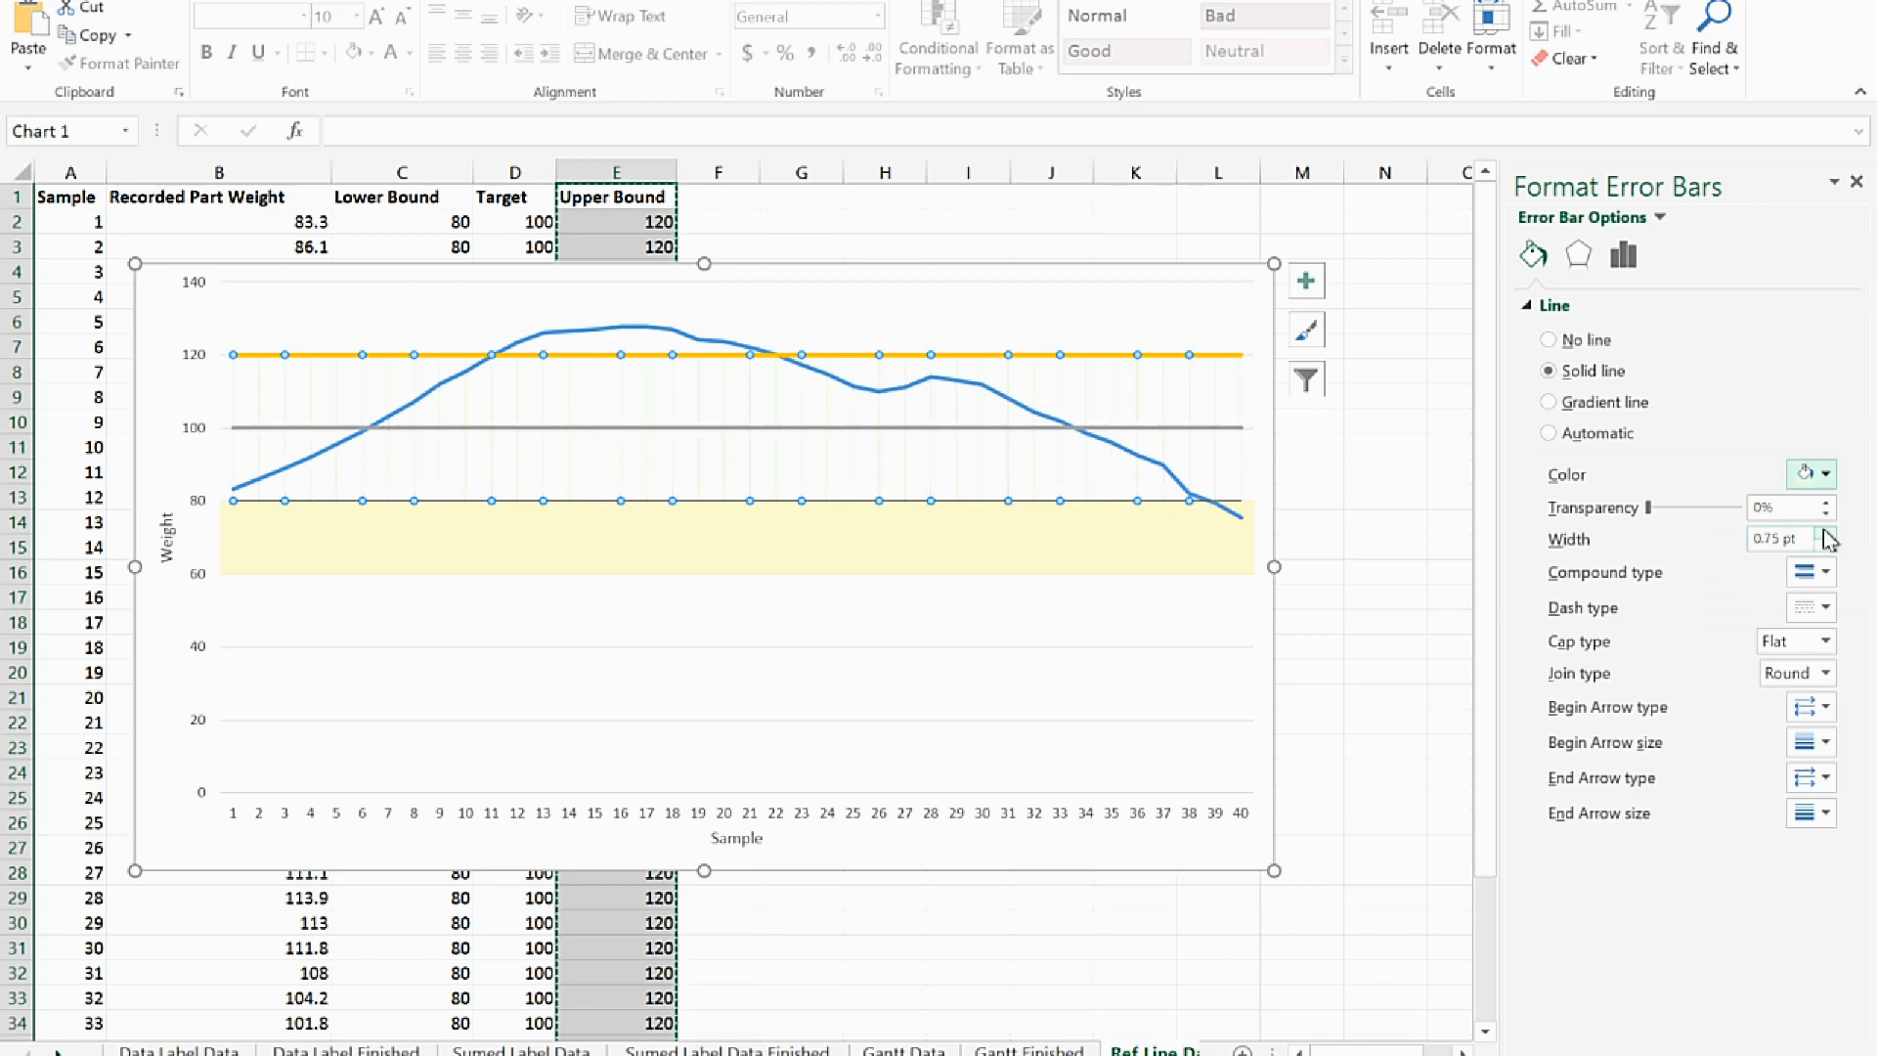
drag(1817, 536, 1680, 546)
text(20)
key(Tab)
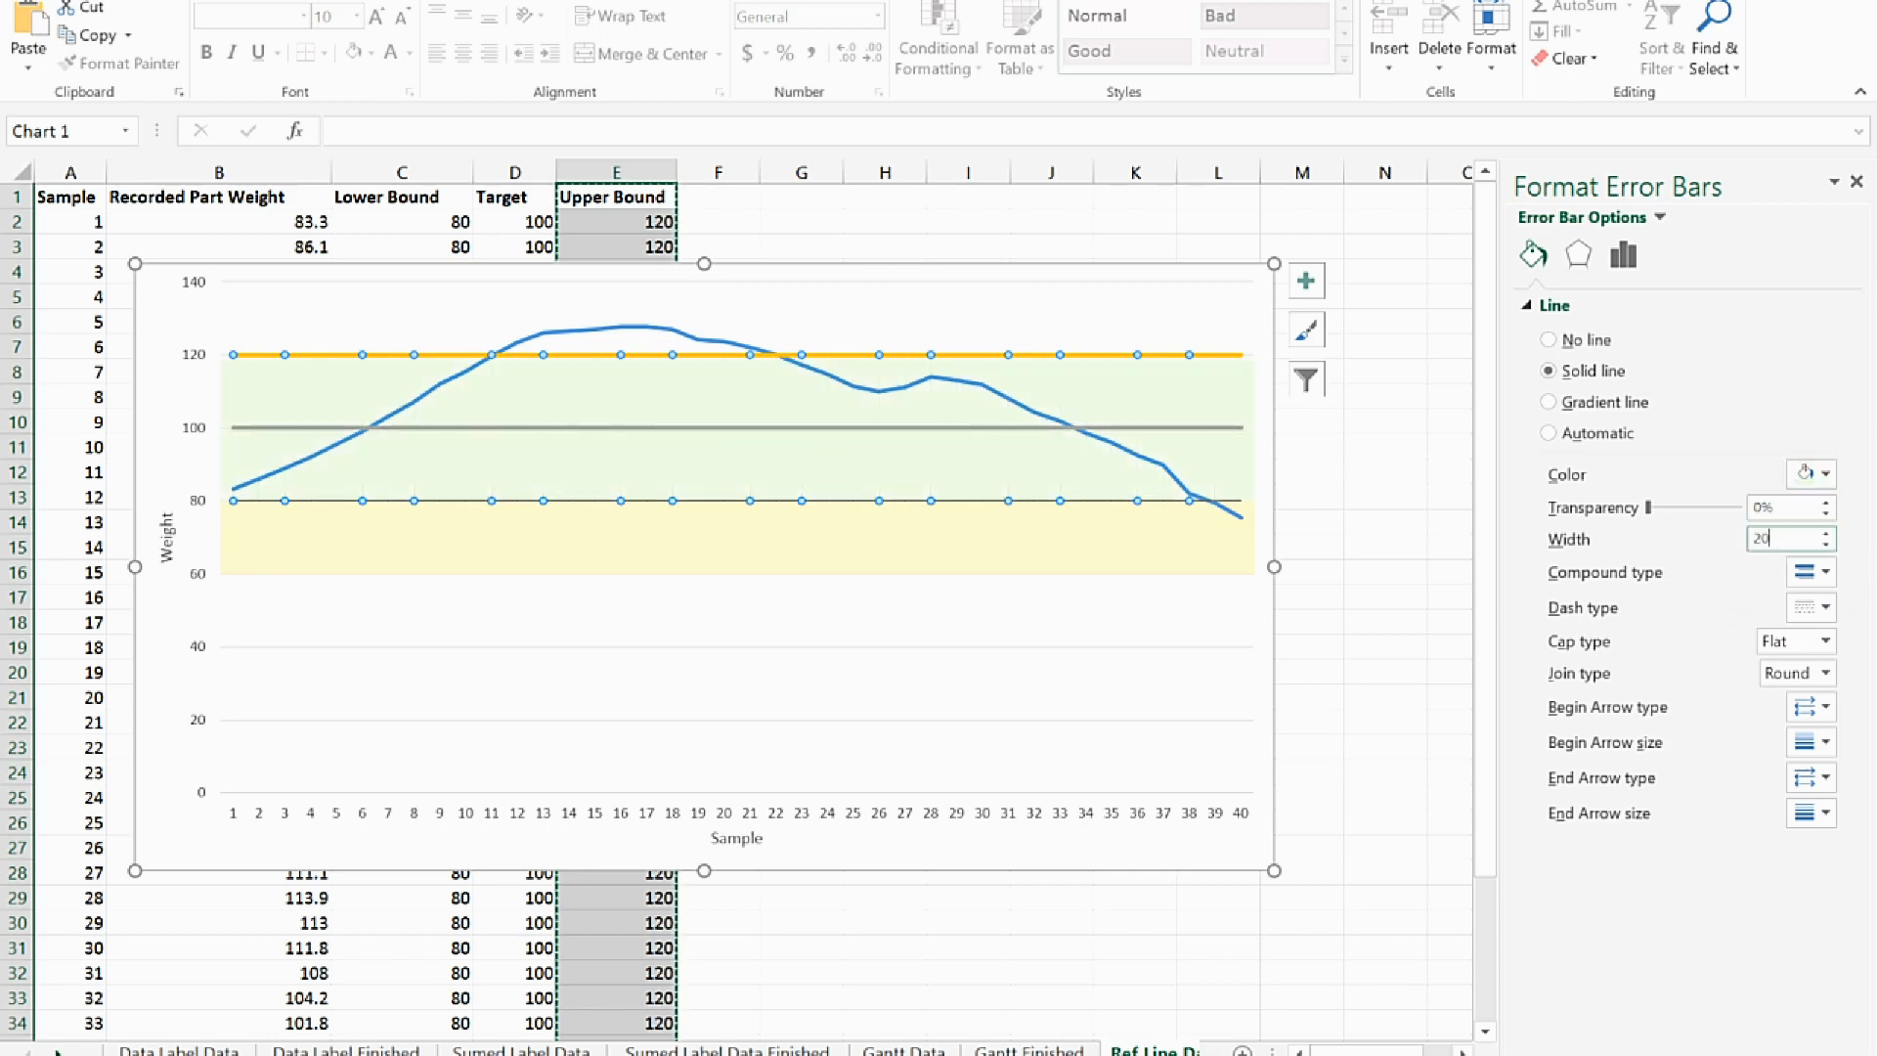
Set the Target series to No line and select the Upper Bound series in the chart
click(883, 427)
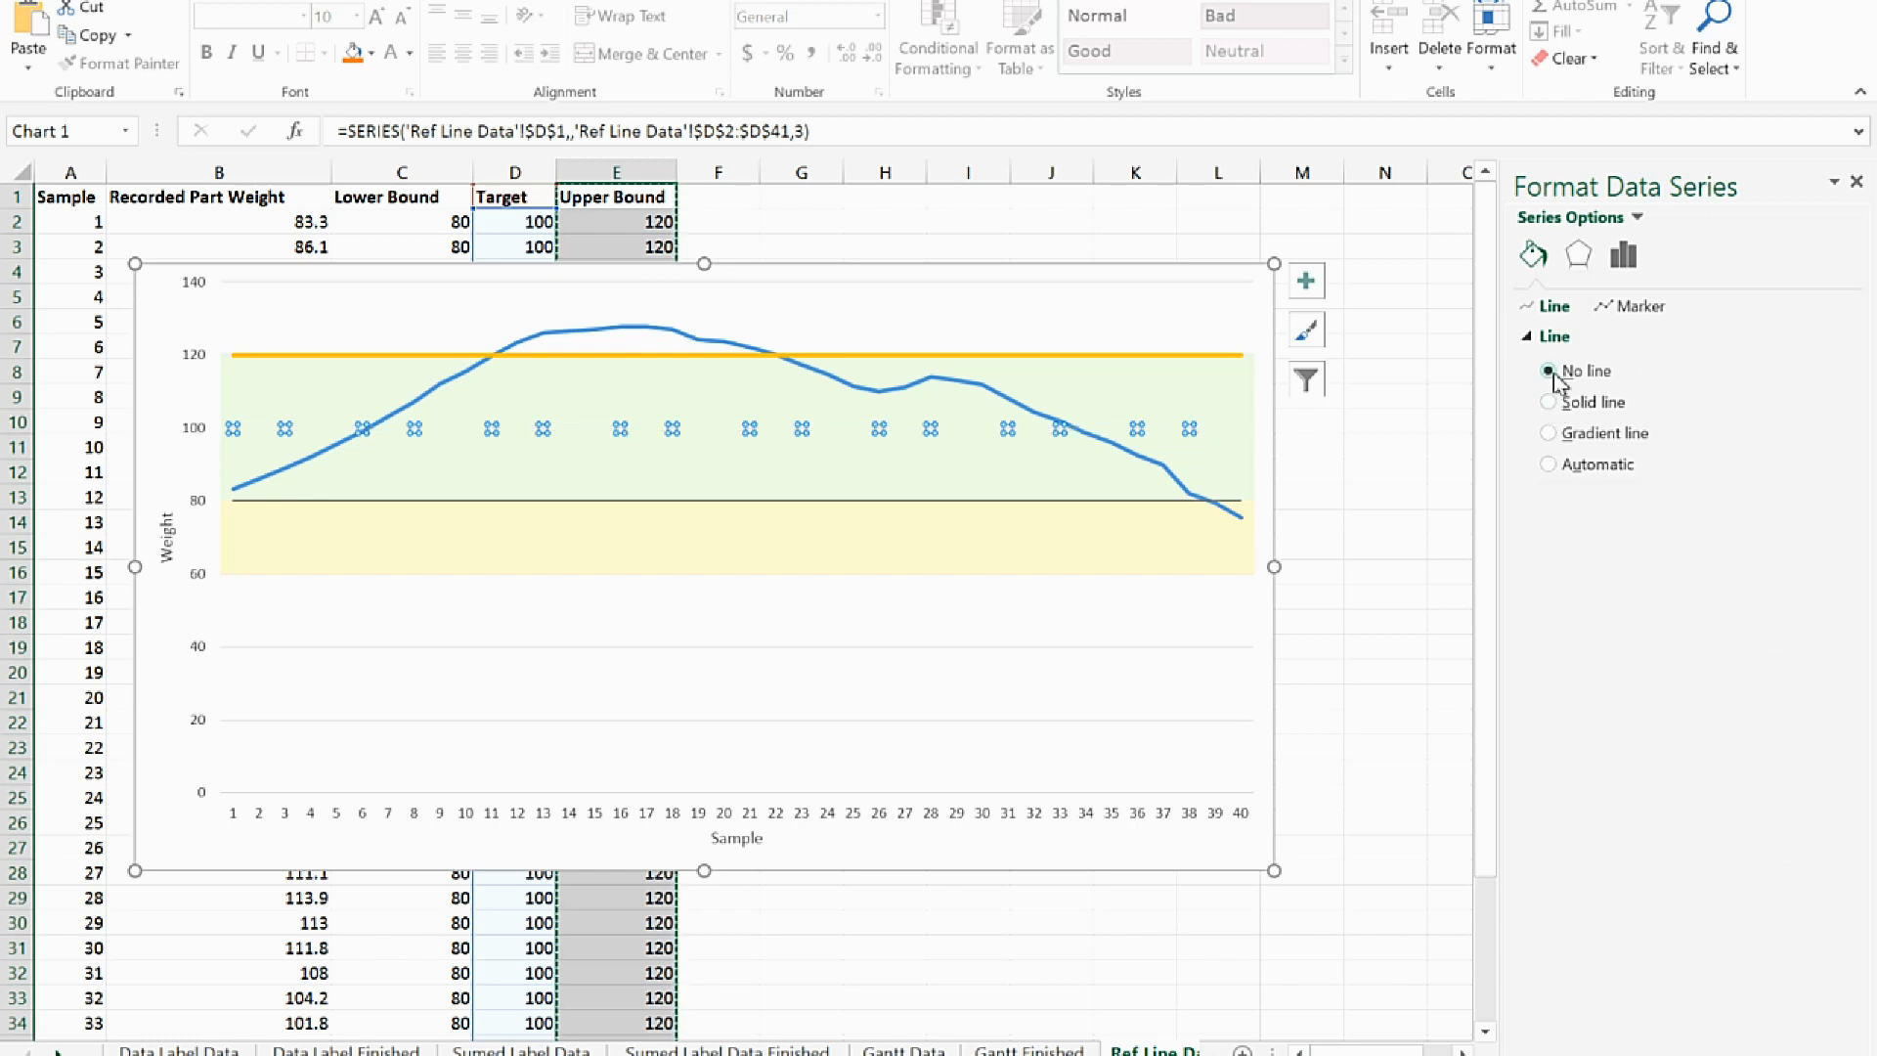
click(1077, 354)
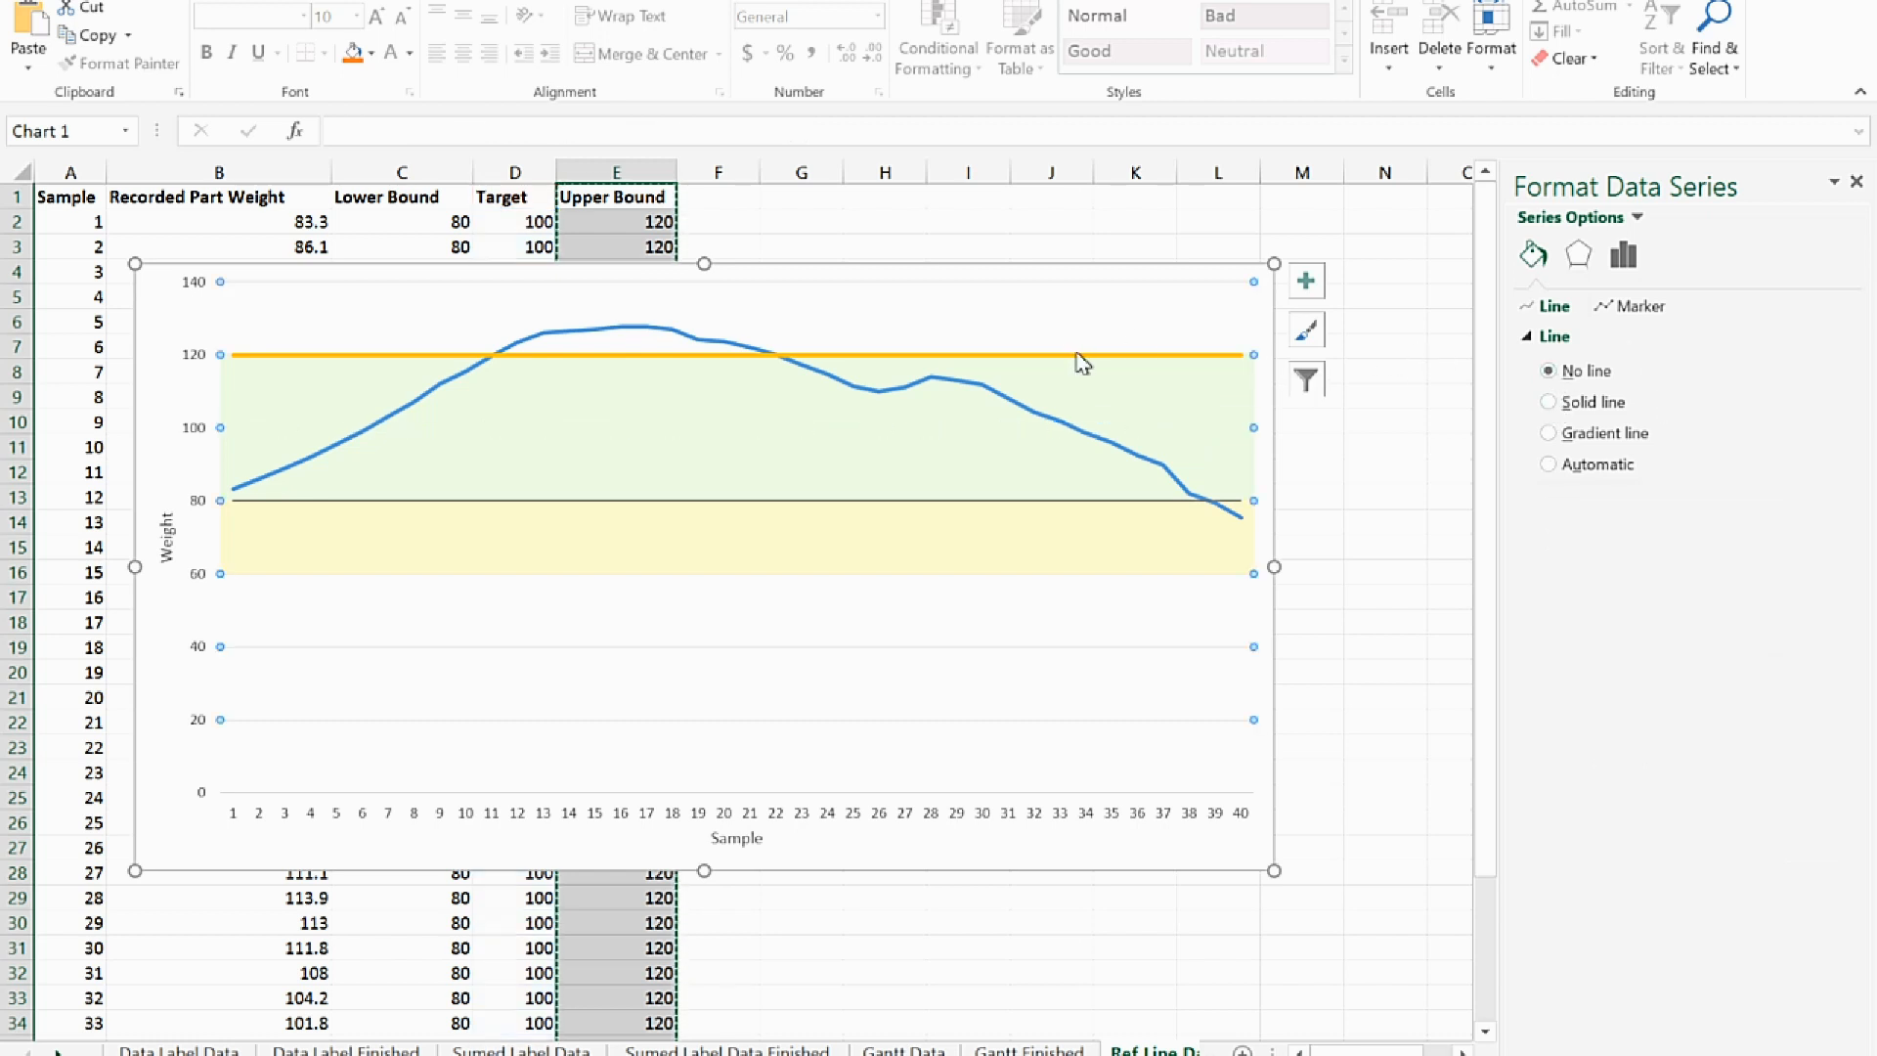
click(1077, 355)
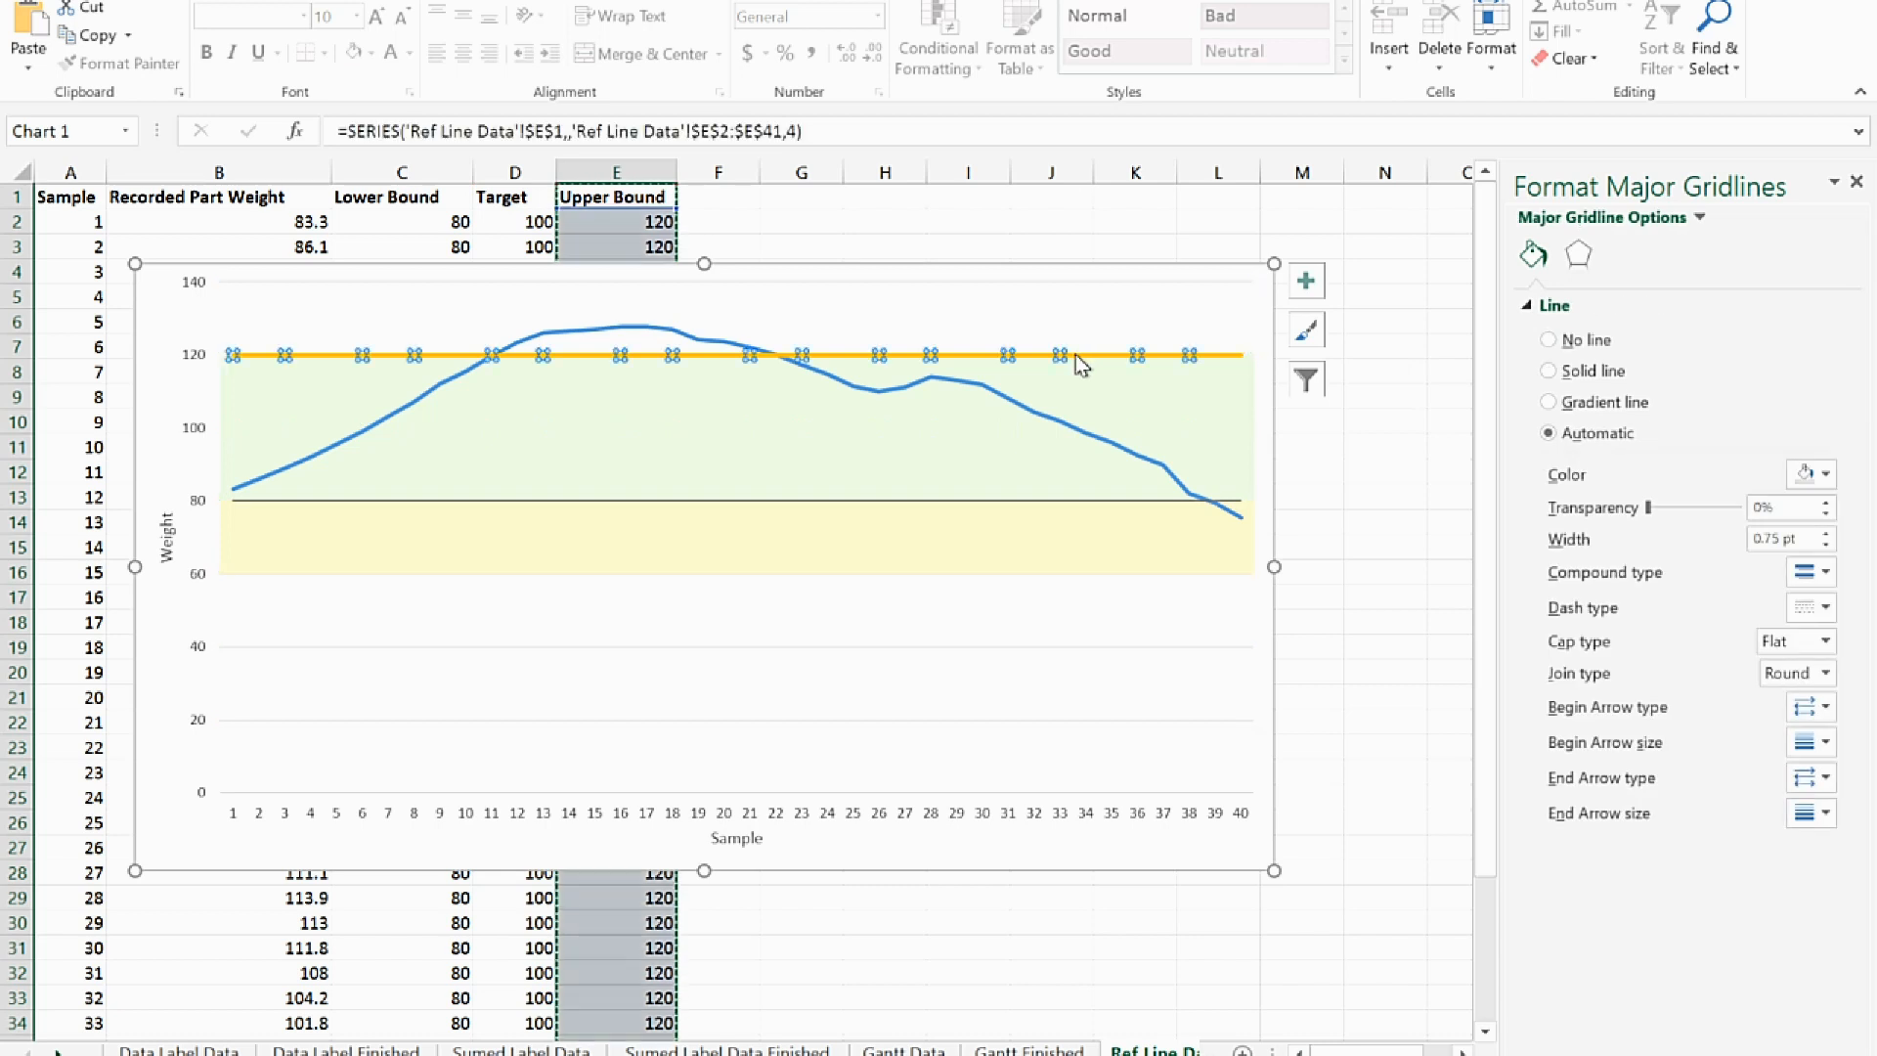
Add error bars to the Upper Bound series in the Plus direction, with No Cap and a fixed value of 20
click(1304, 283)
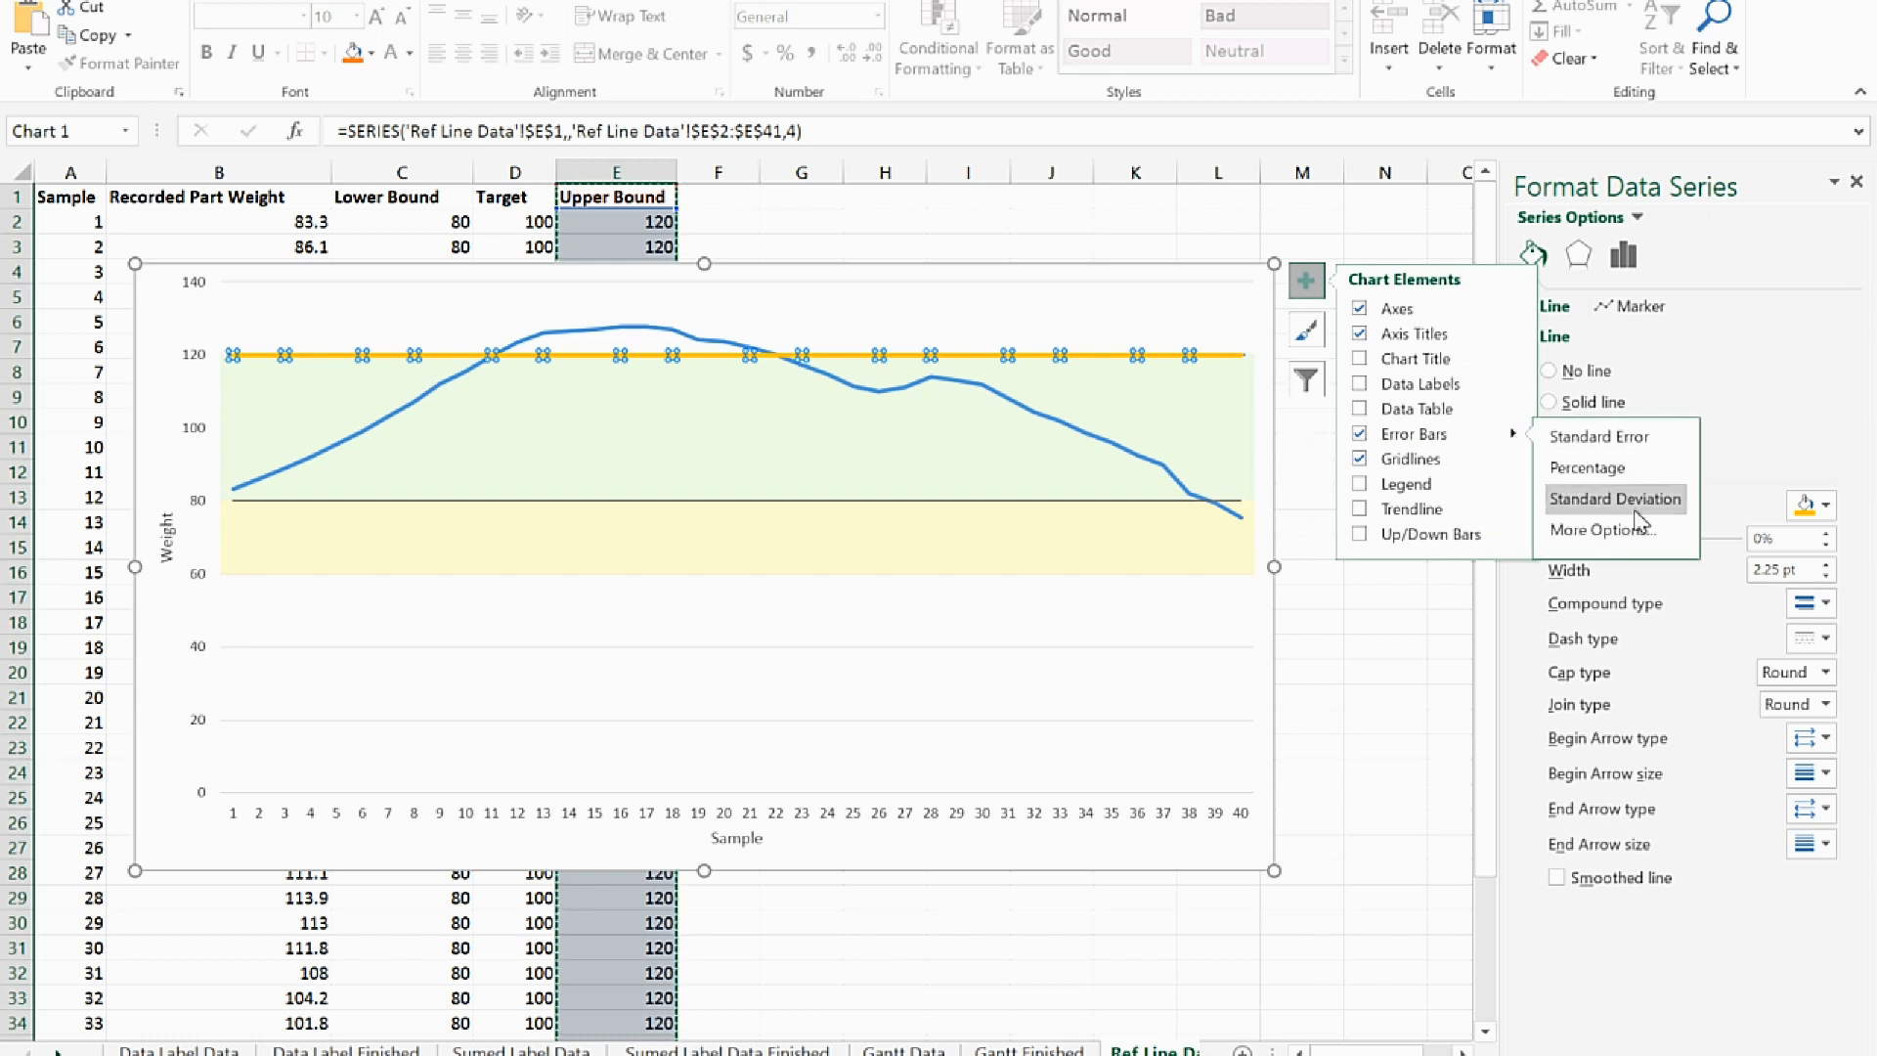
click(1641, 543)
click(1623, 256)
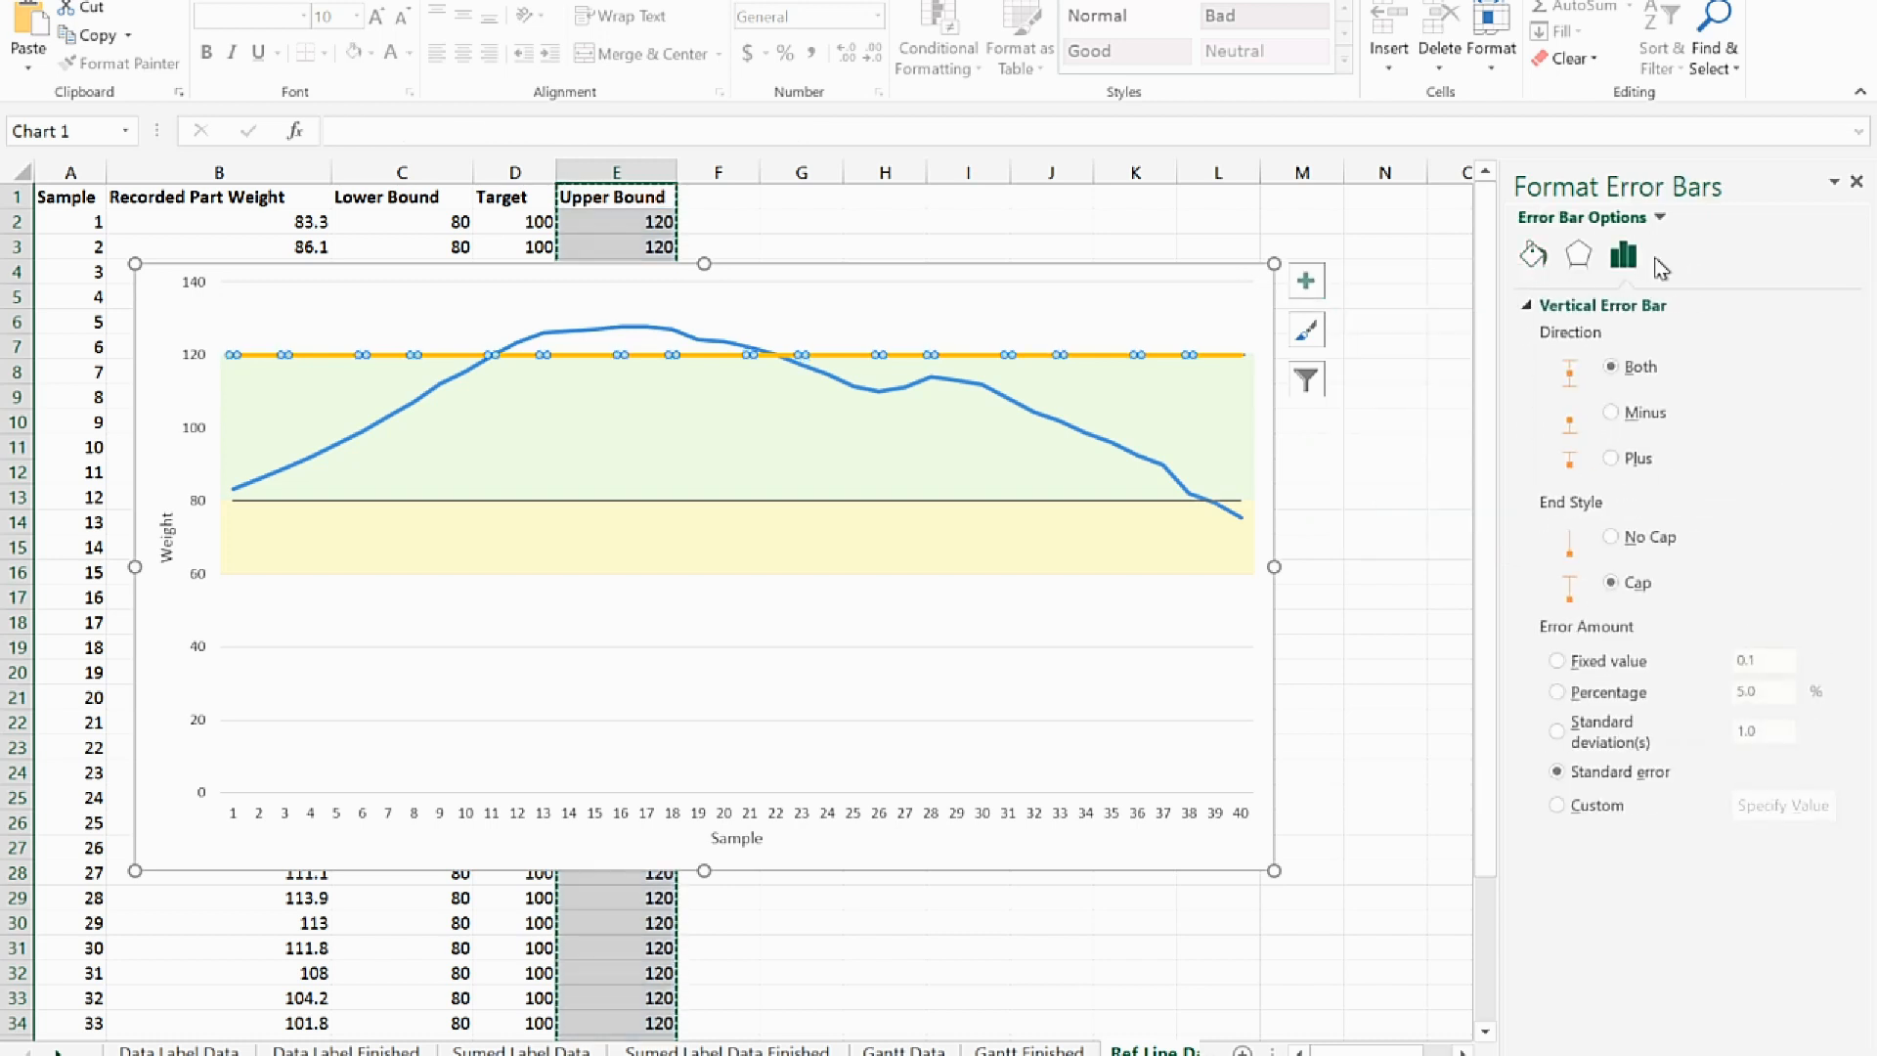
click(1611, 458)
click(1611, 537)
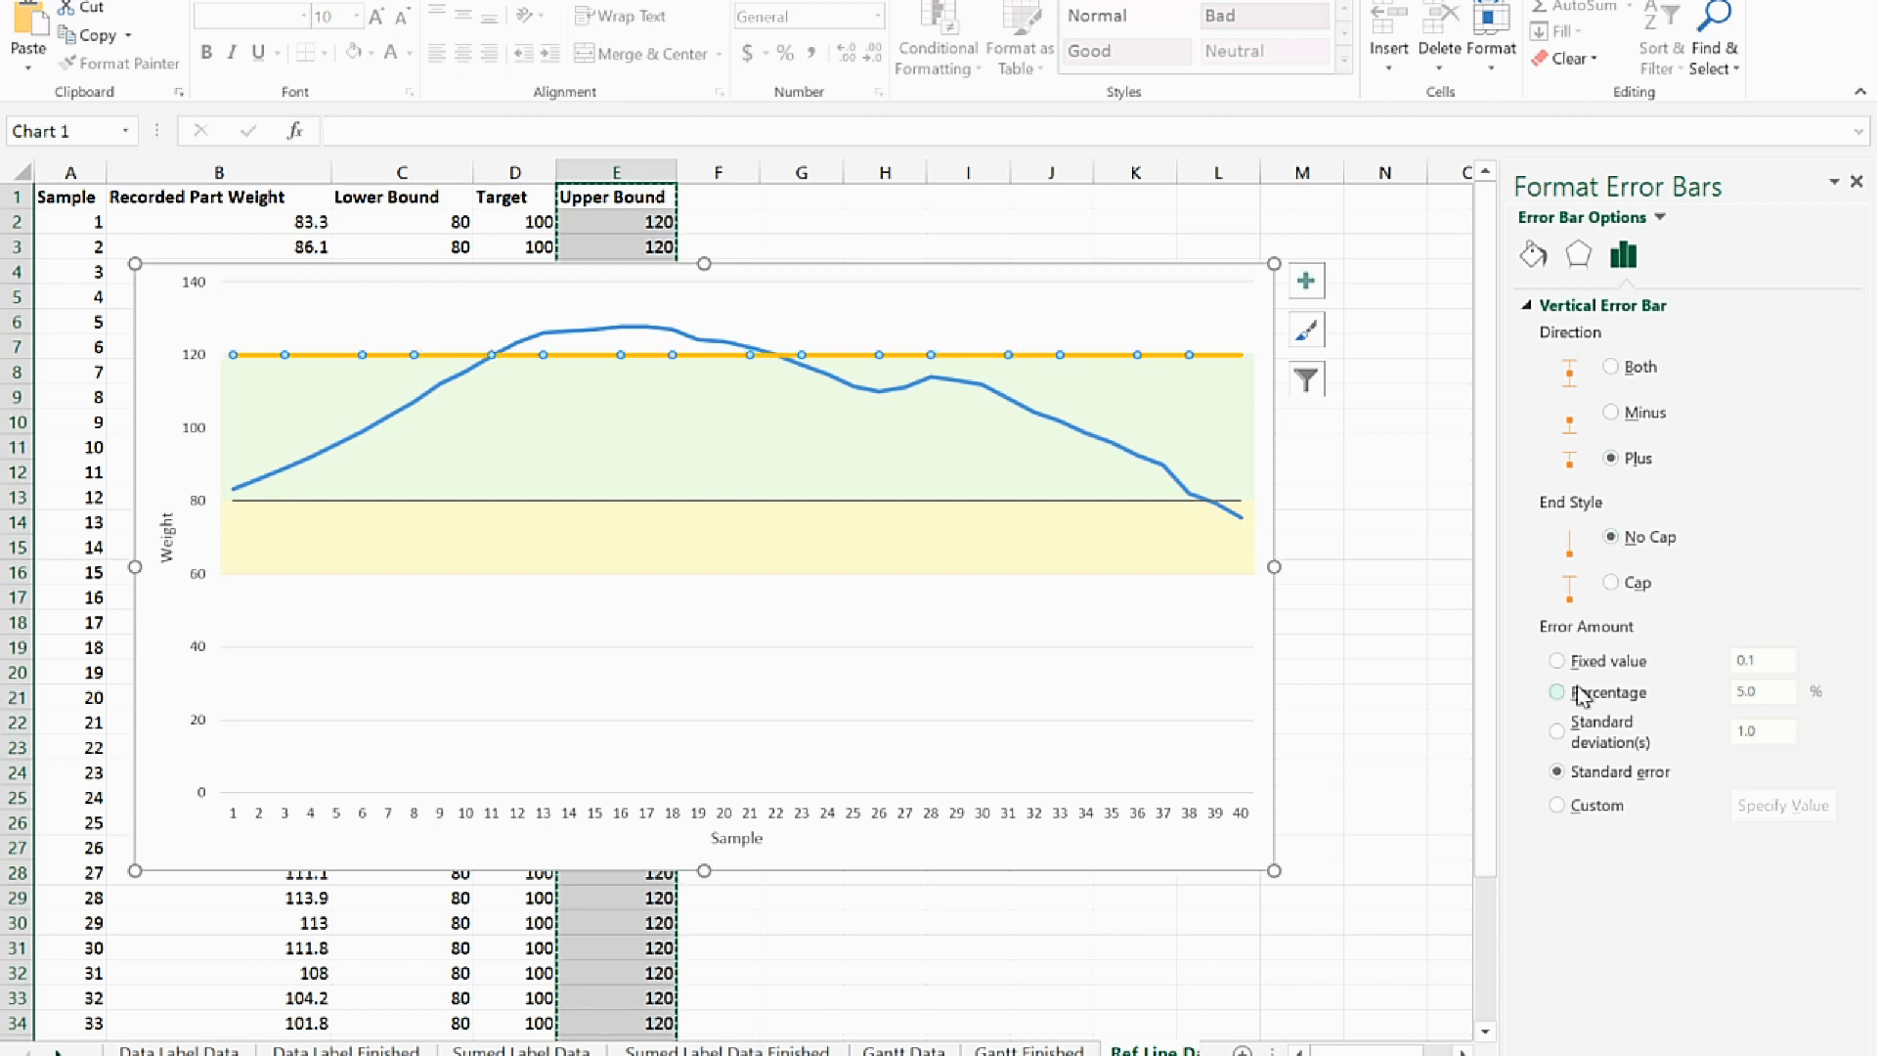
click(1606, 665)
double_click(1756, 662)
text(20)
key(Tab)
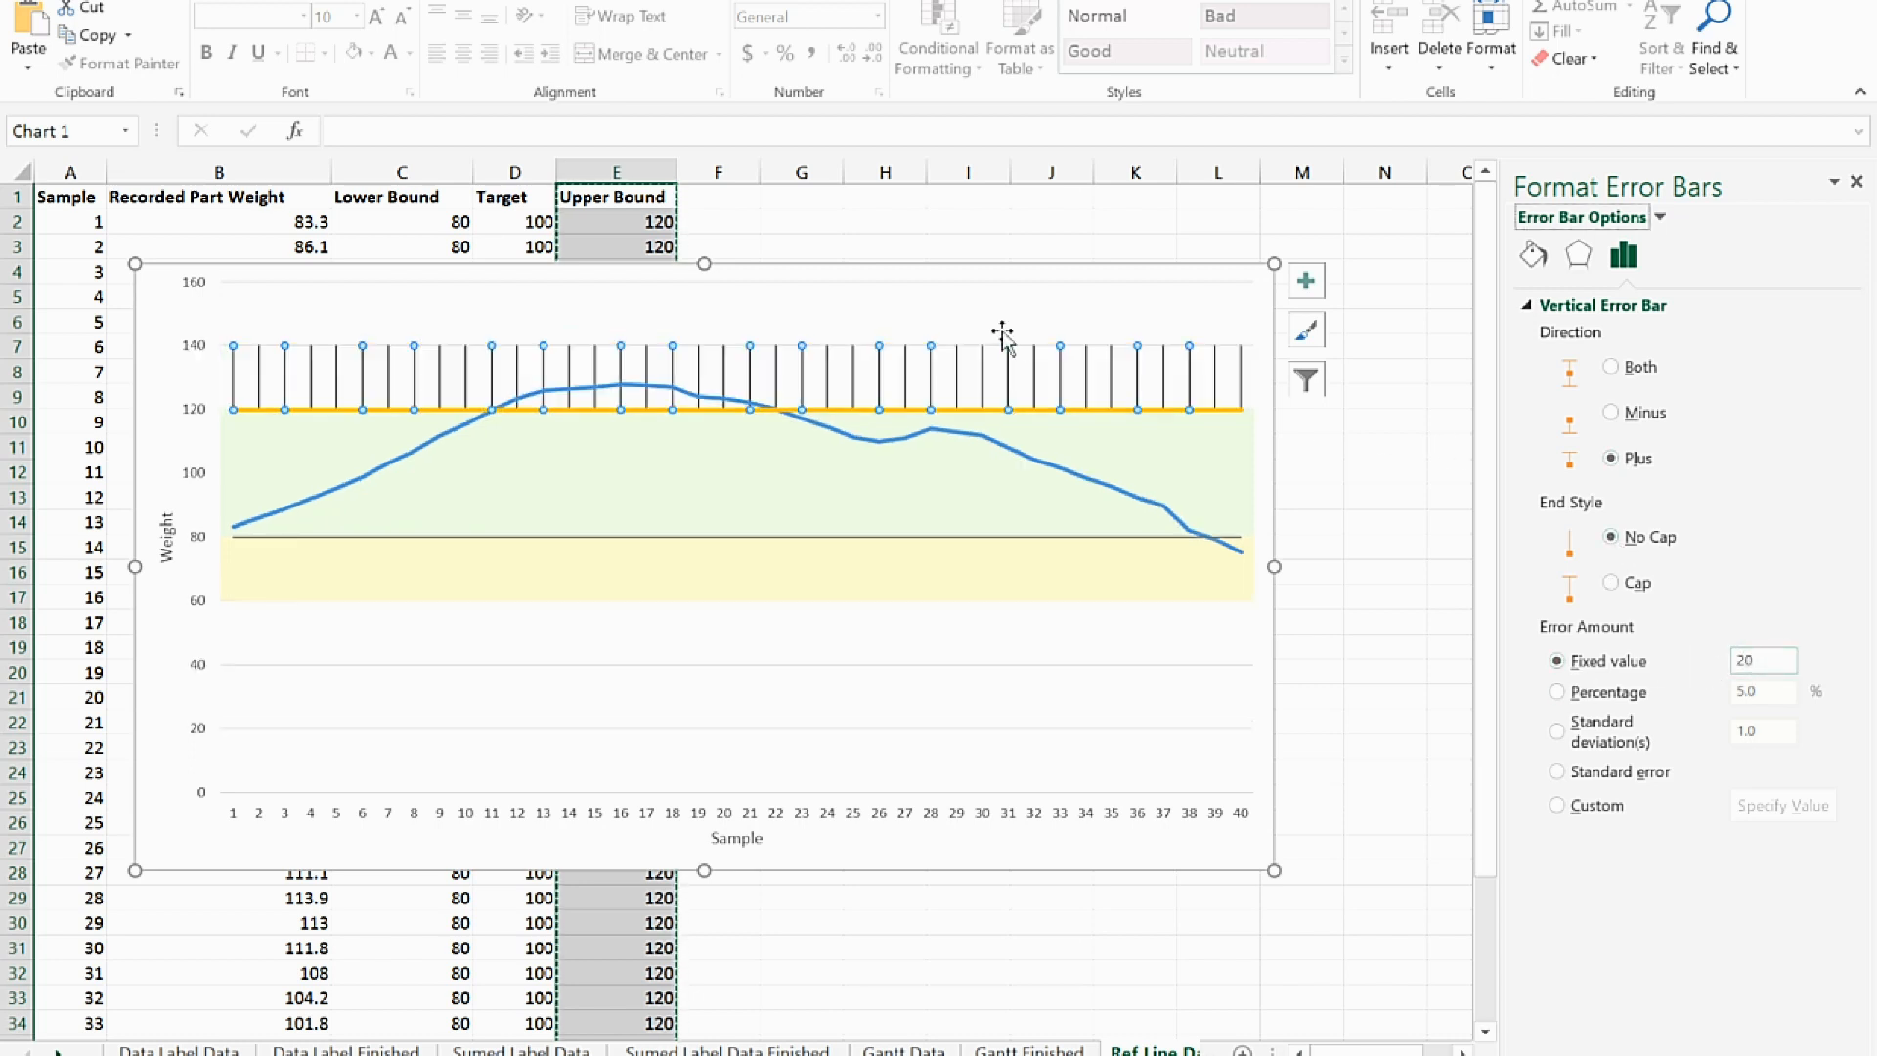
Color the Upper Bound error bars in a custom light pink and set their line width to 20 pt
click(1533, 255)
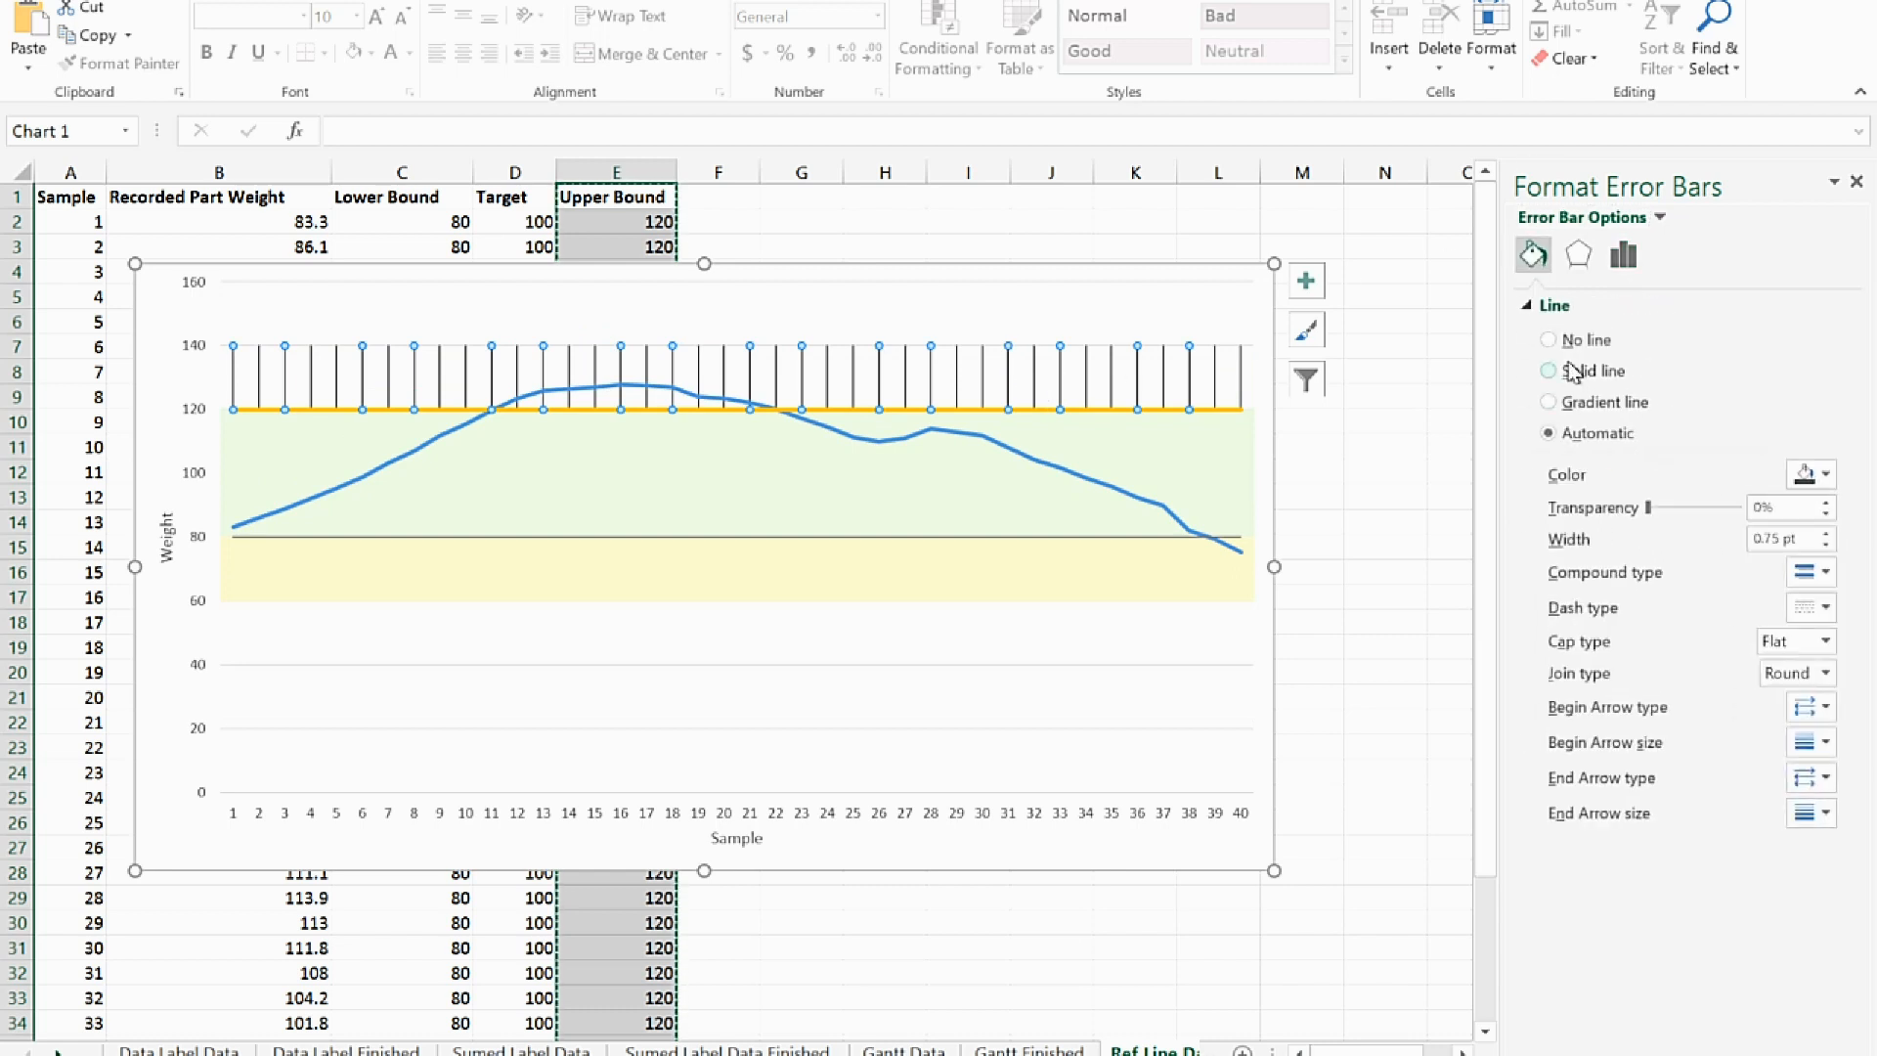
click(1827, 474)
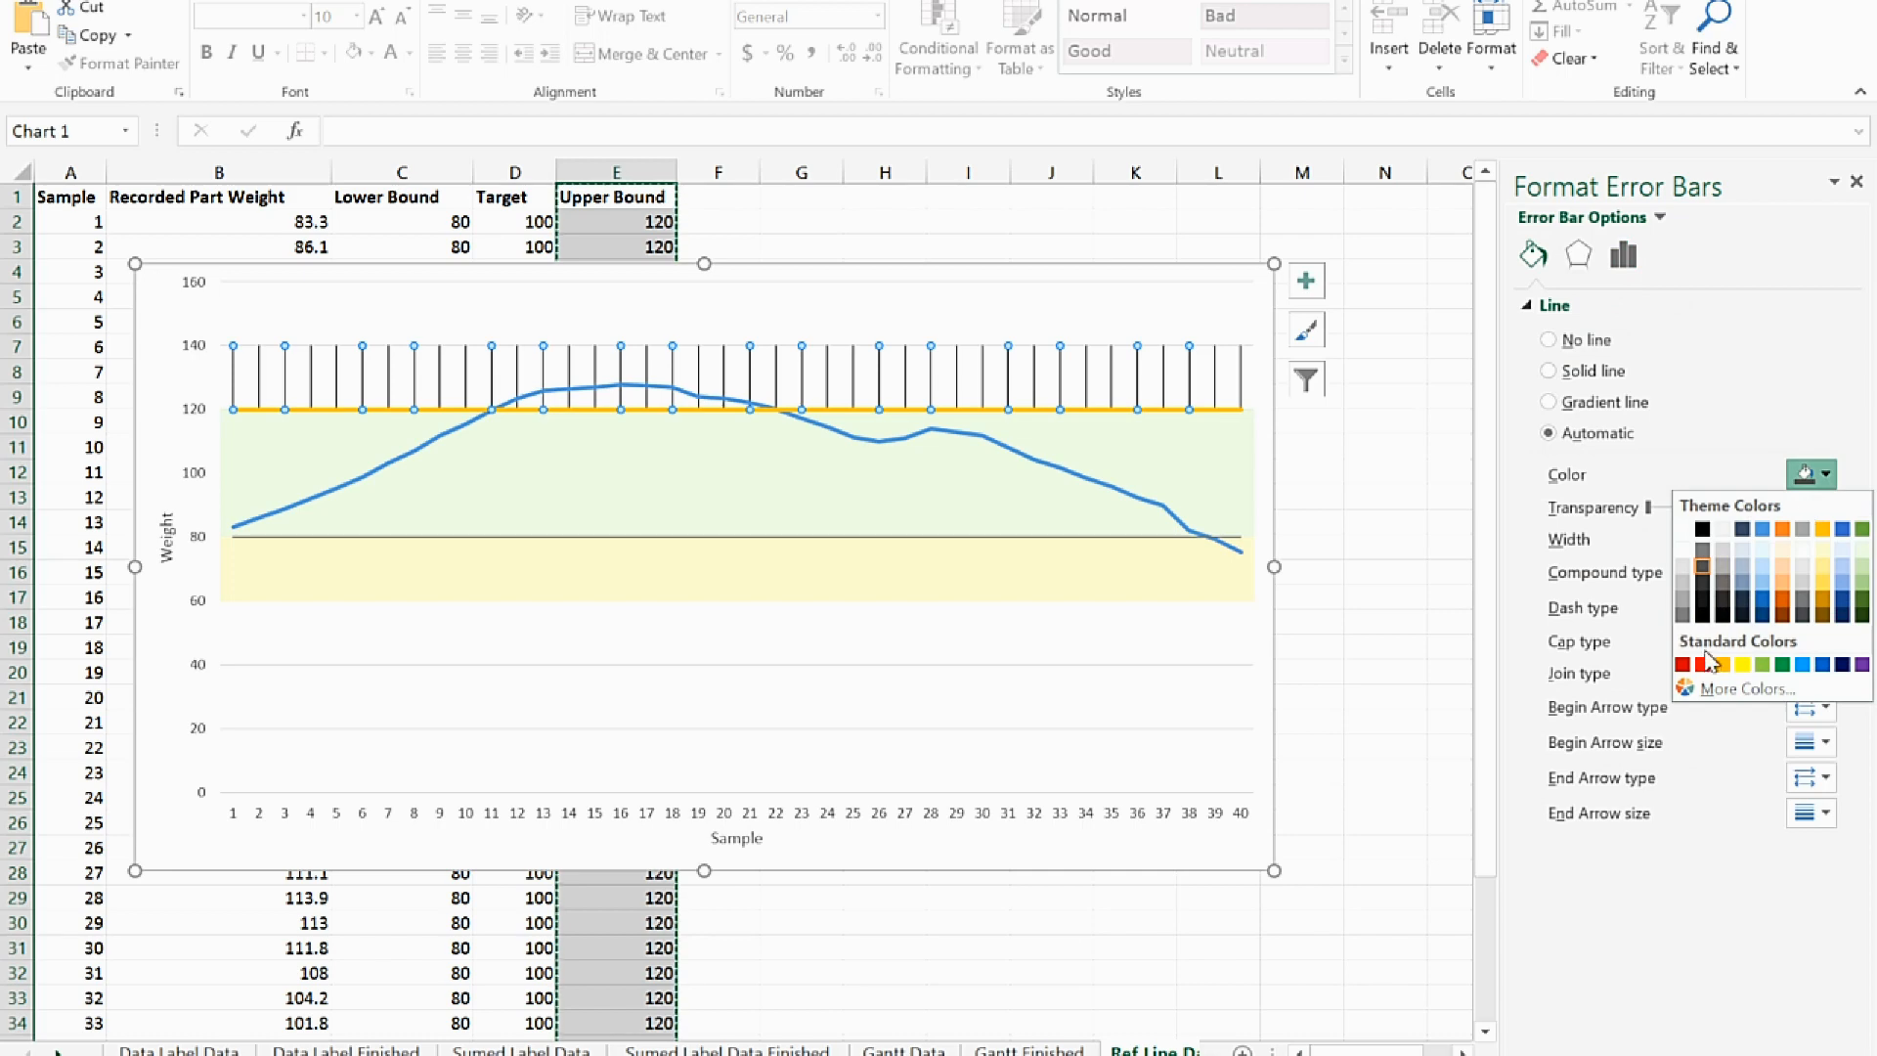
click(1713, 690)
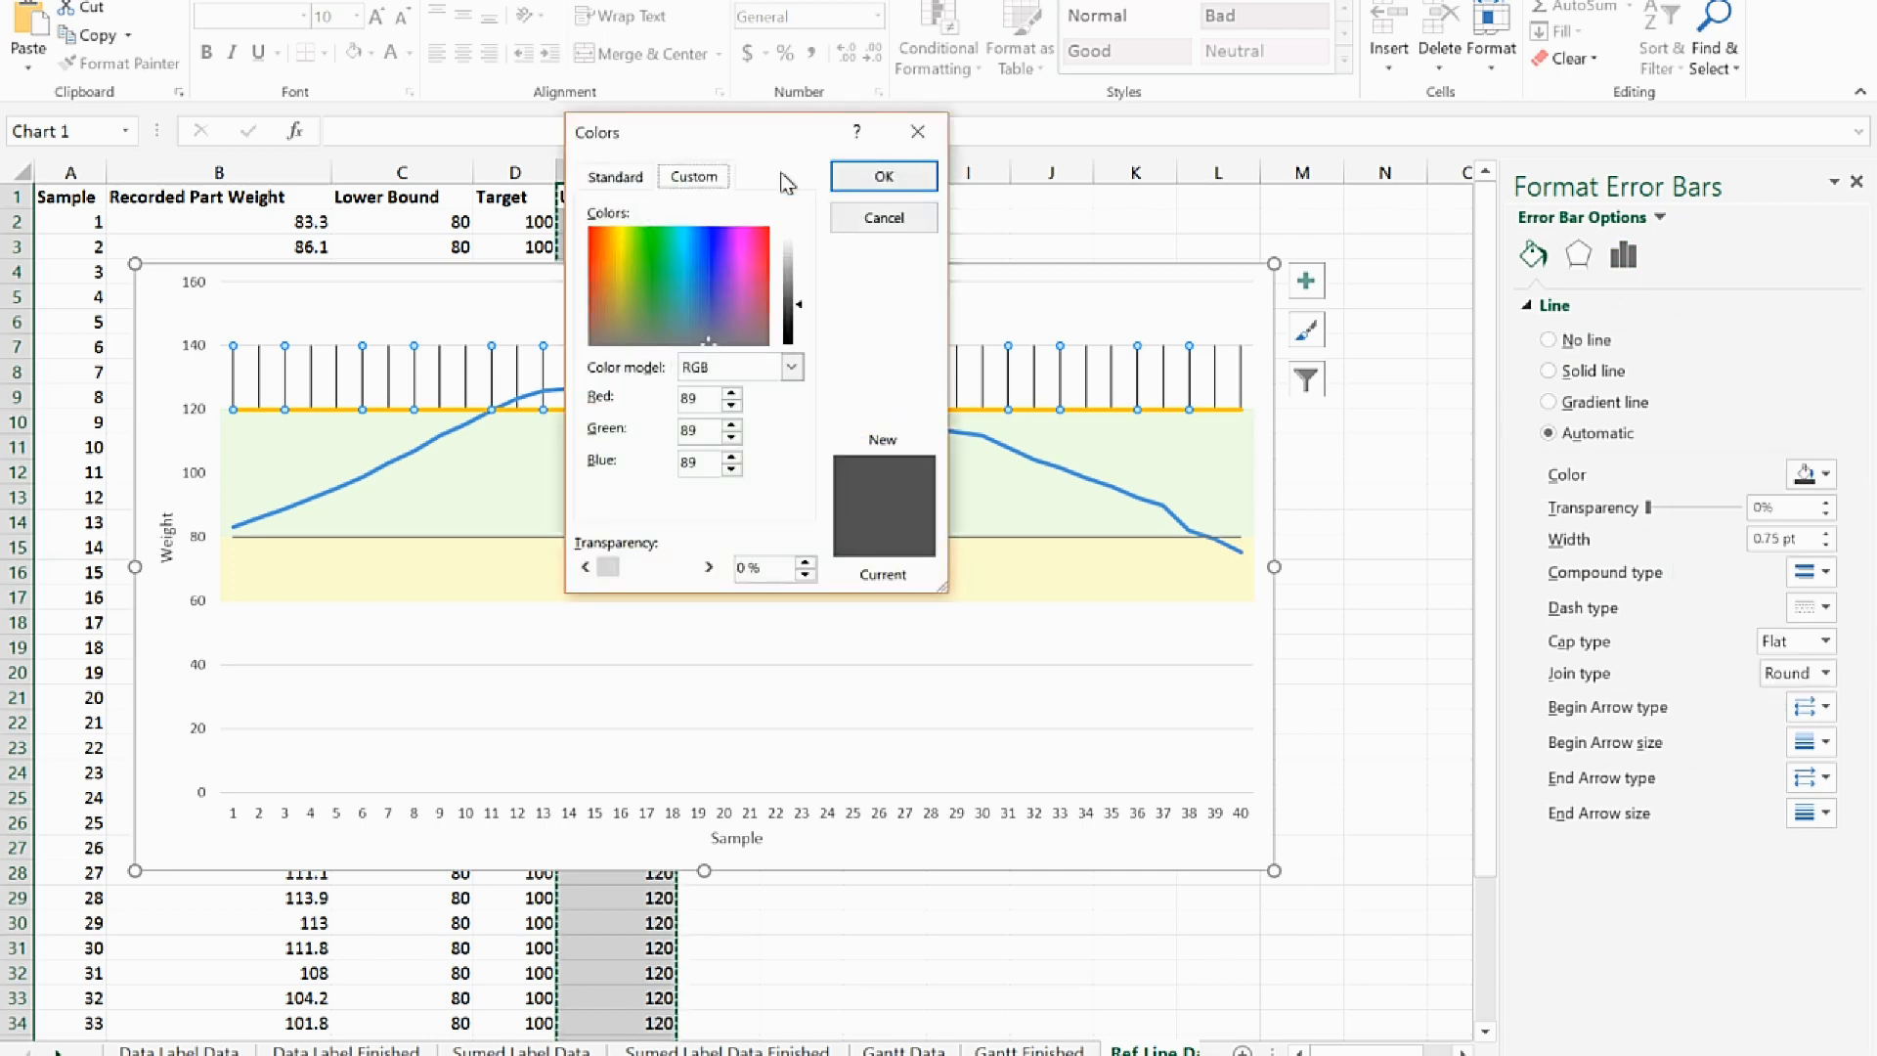
click(759, 237)
click(796, 250)
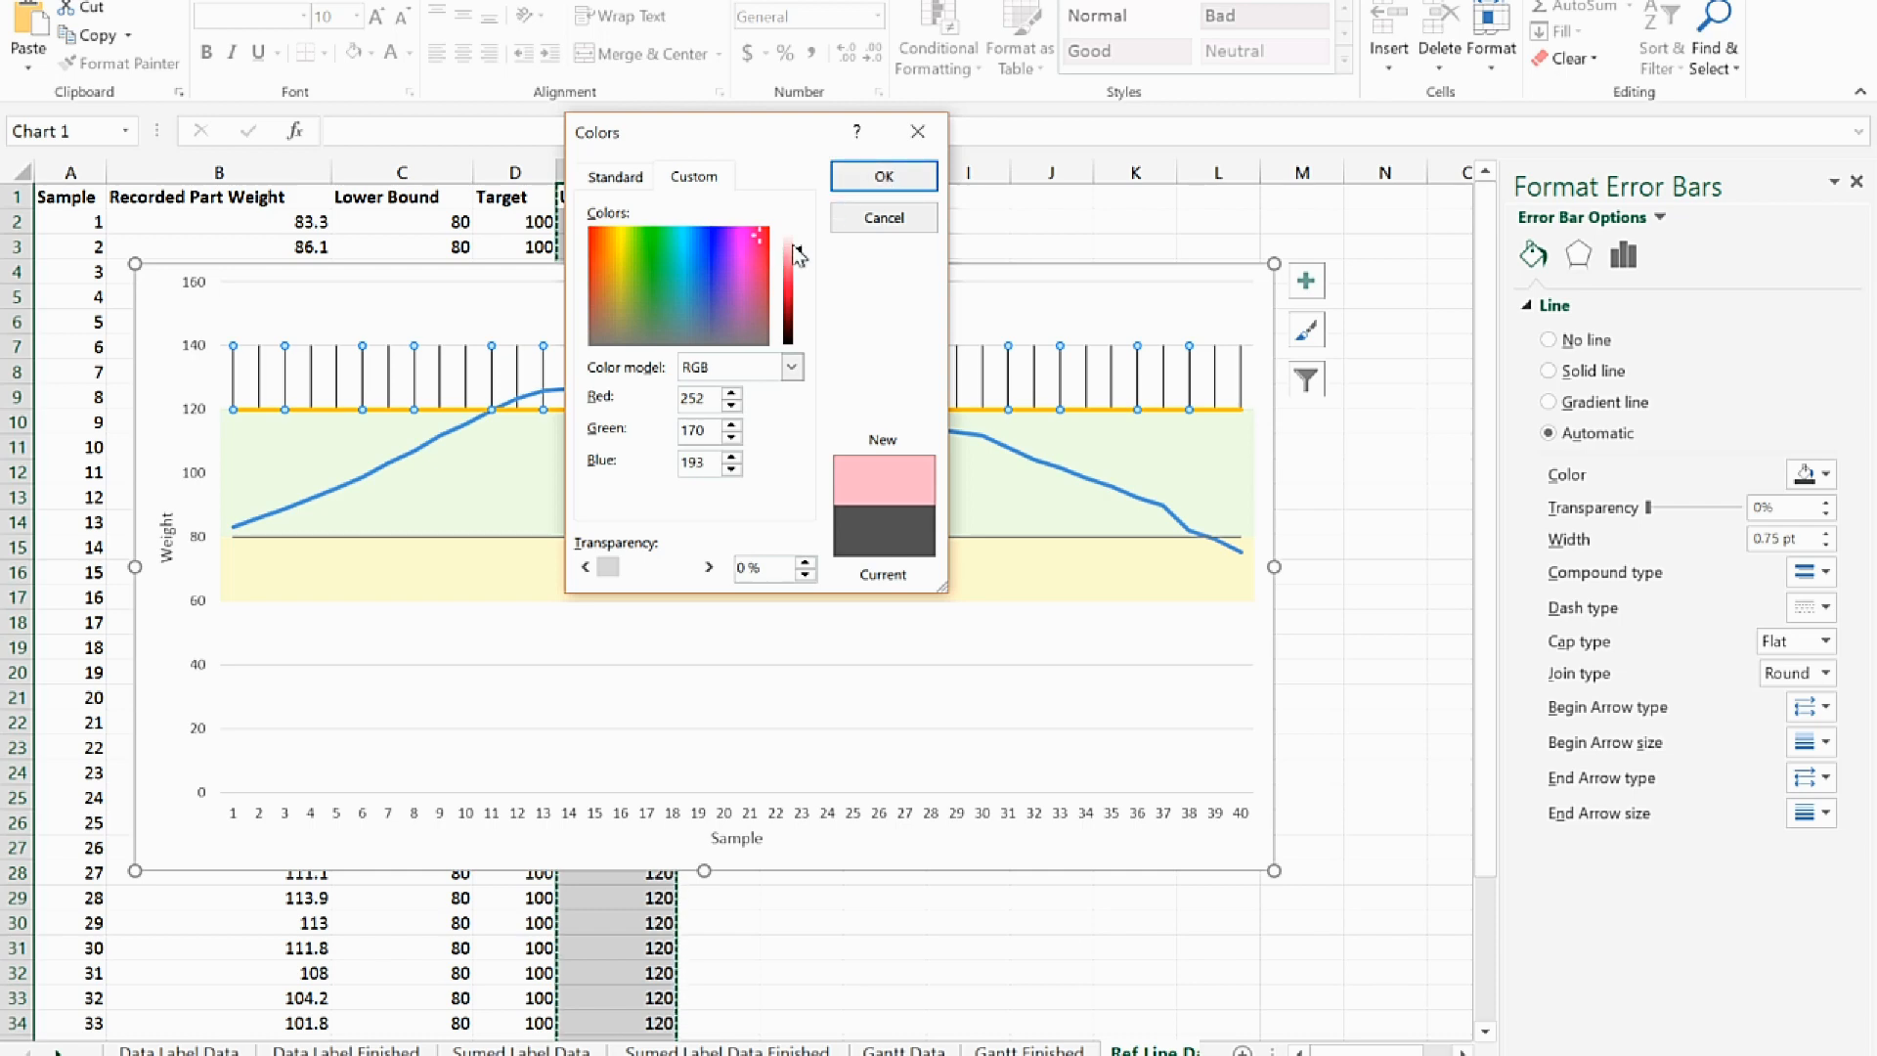
click(797, 239)
click(877, 185)
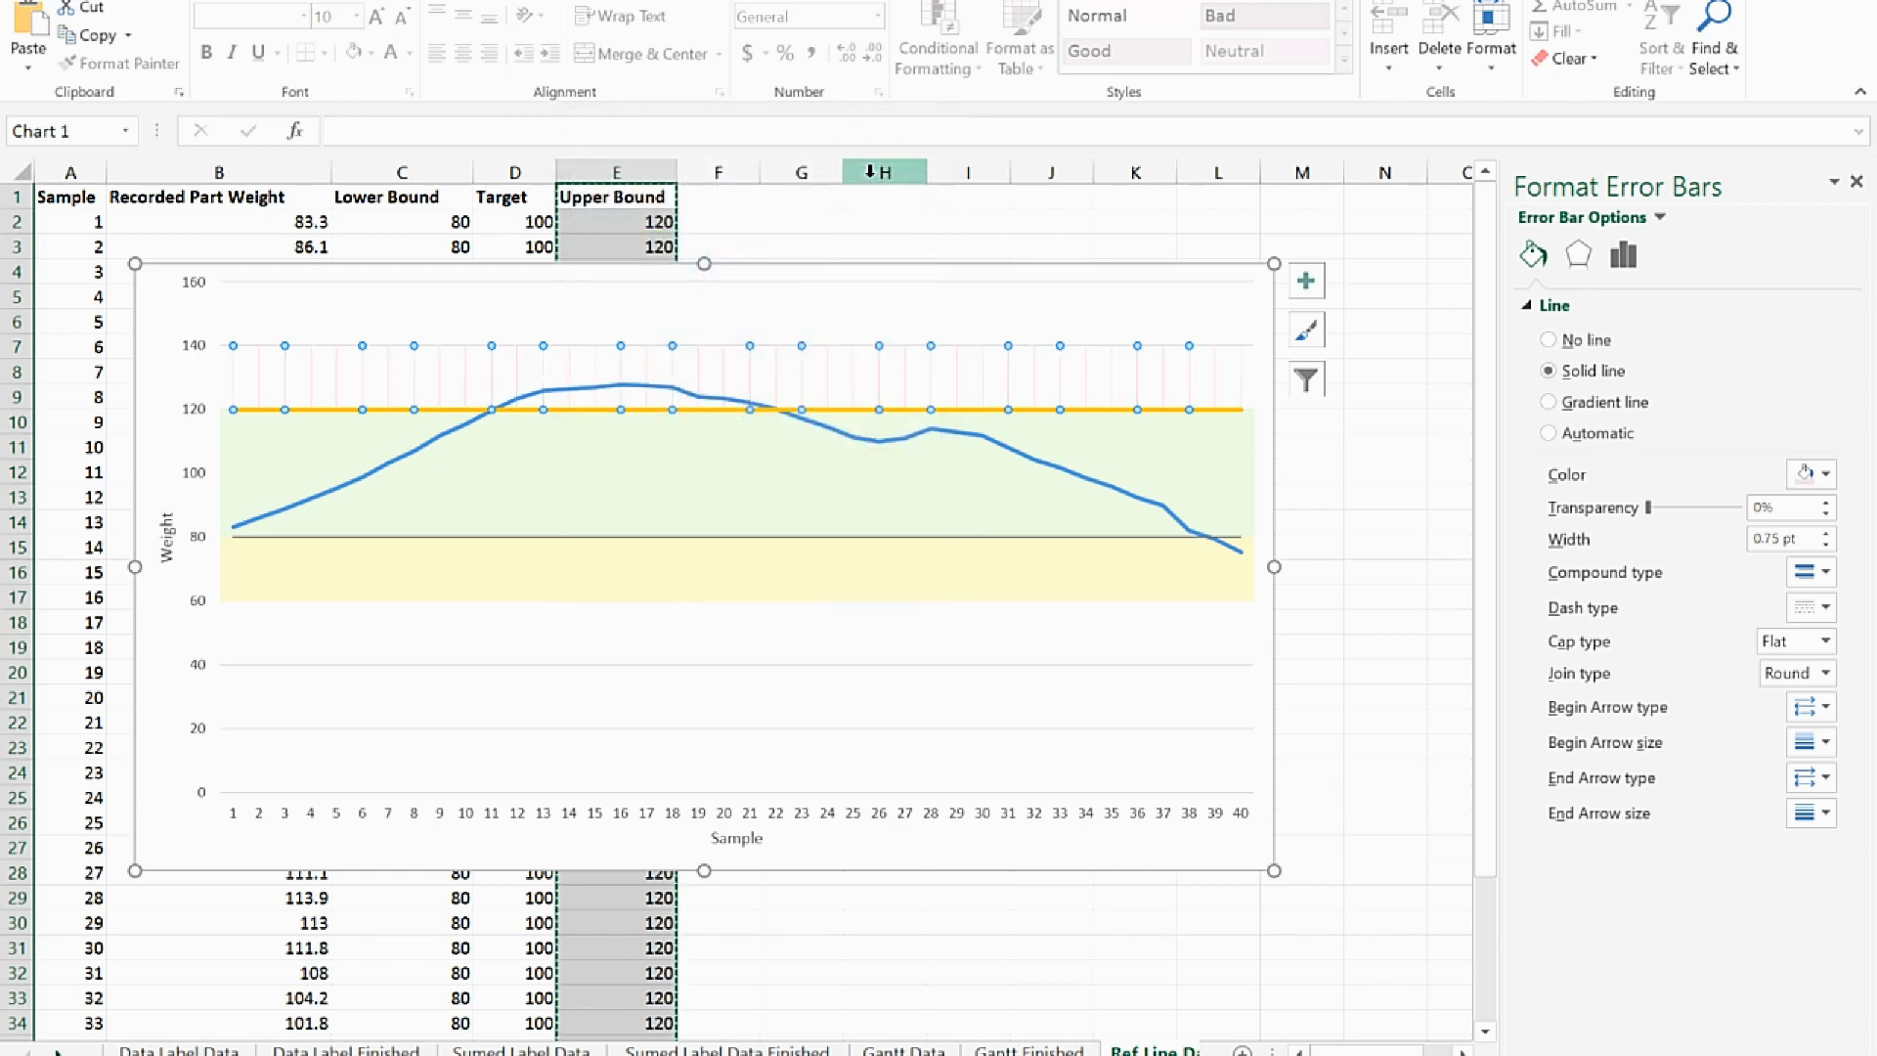
drag(1802, 536, 1714, 542)
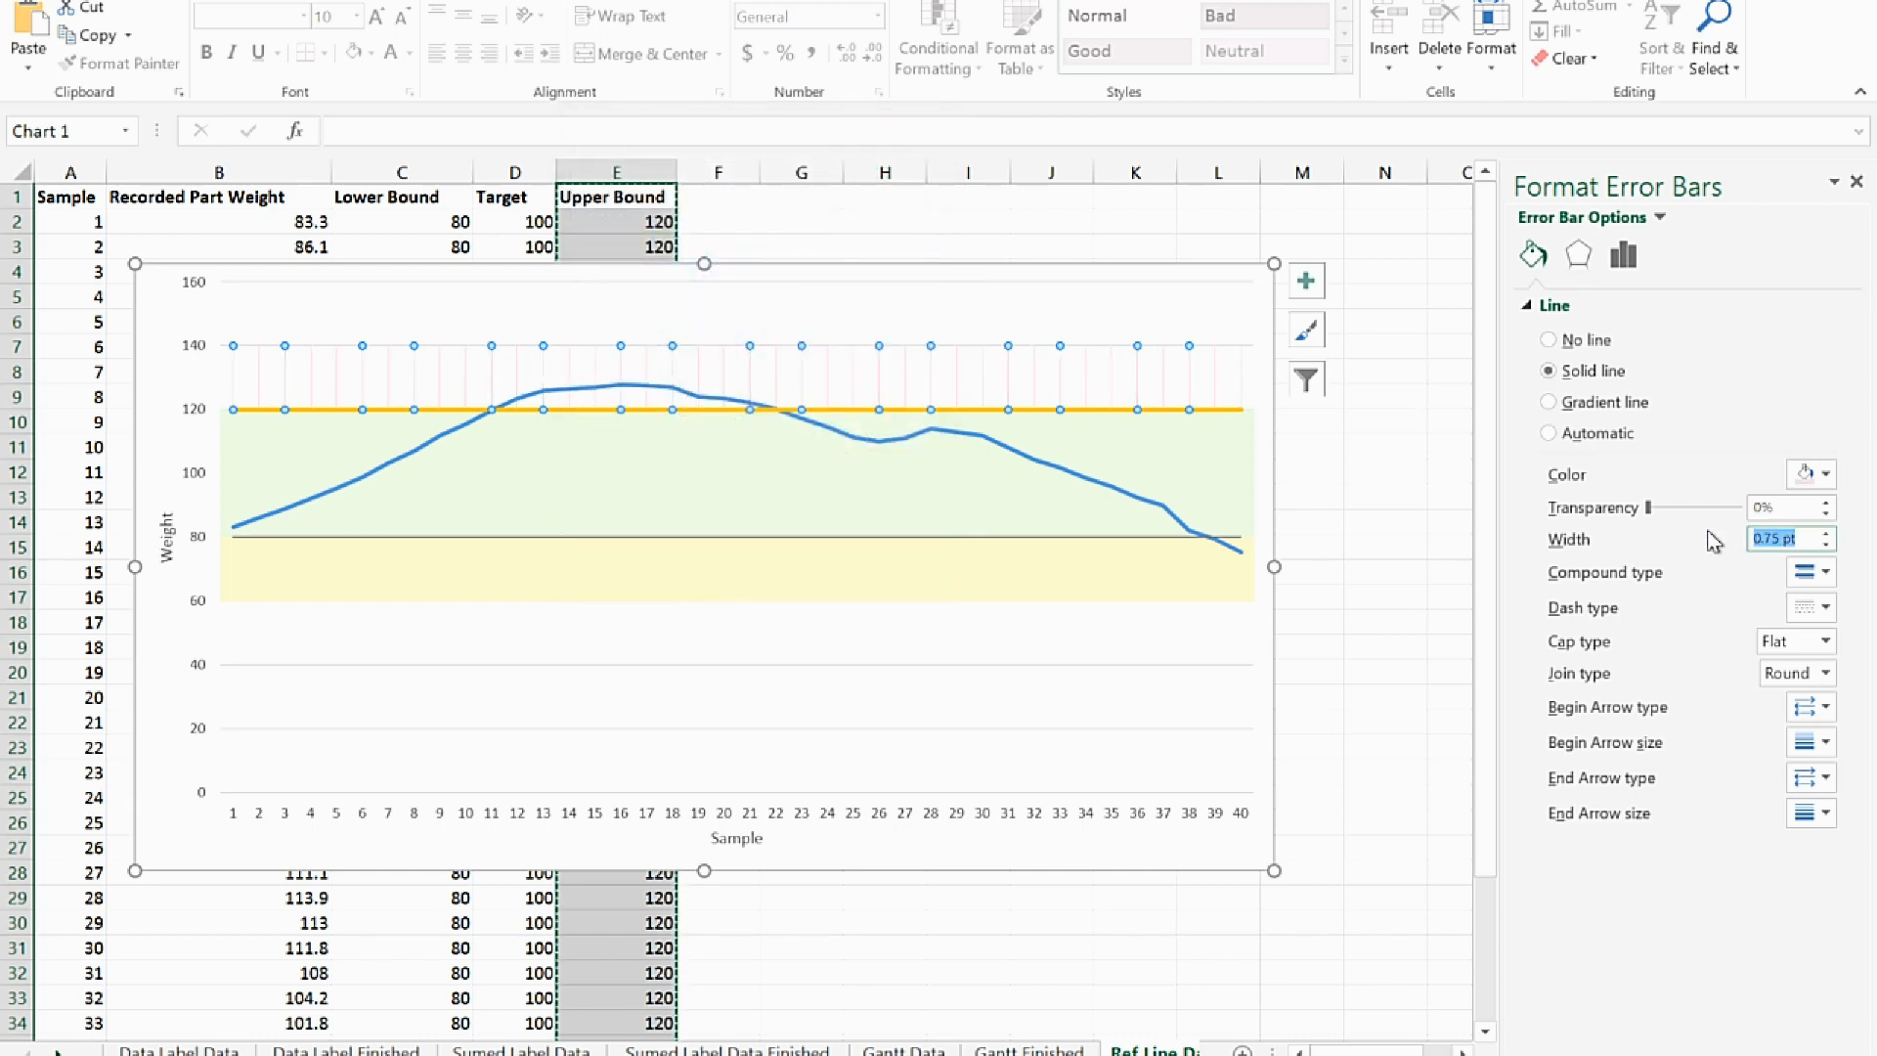
text(20)
key(Tab)
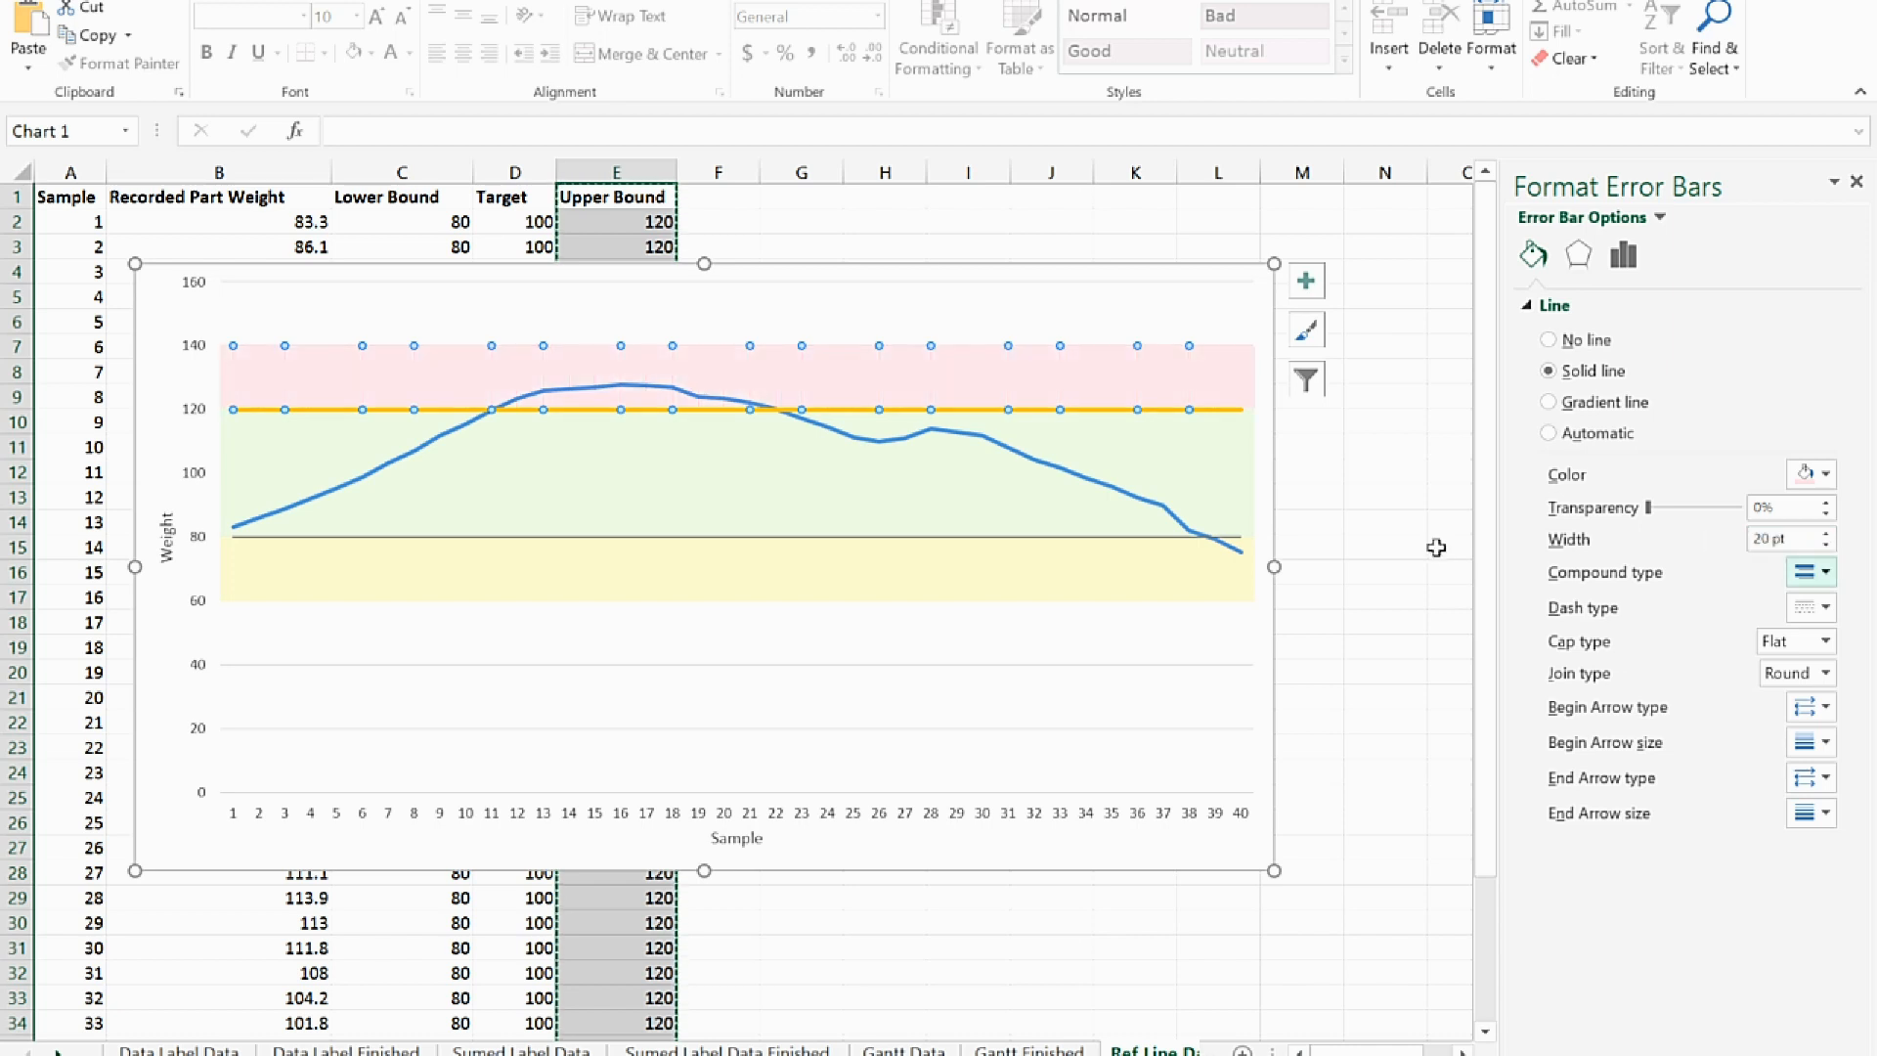
Format the Upper Bound series as a solid dark gray line with a width of 0.75 pt
click(907, 410)
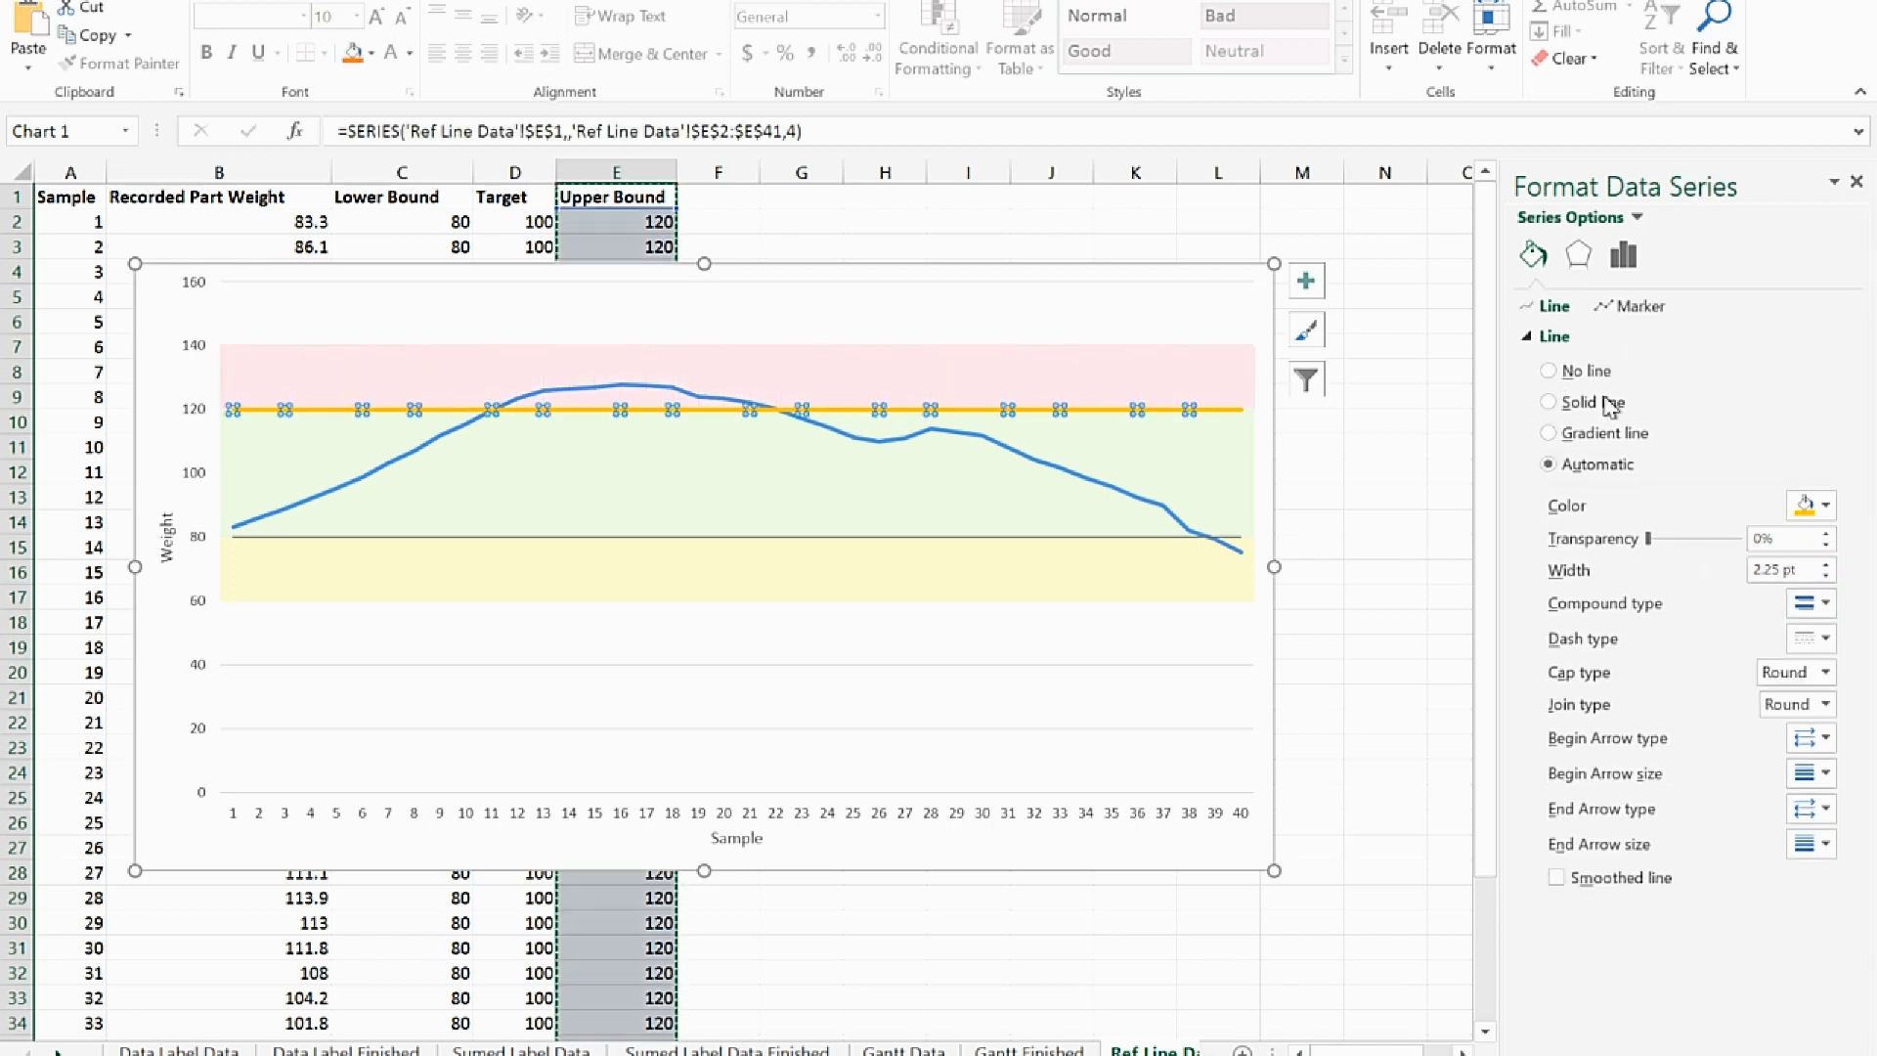
click(1574, 404)
click(1823, 514)
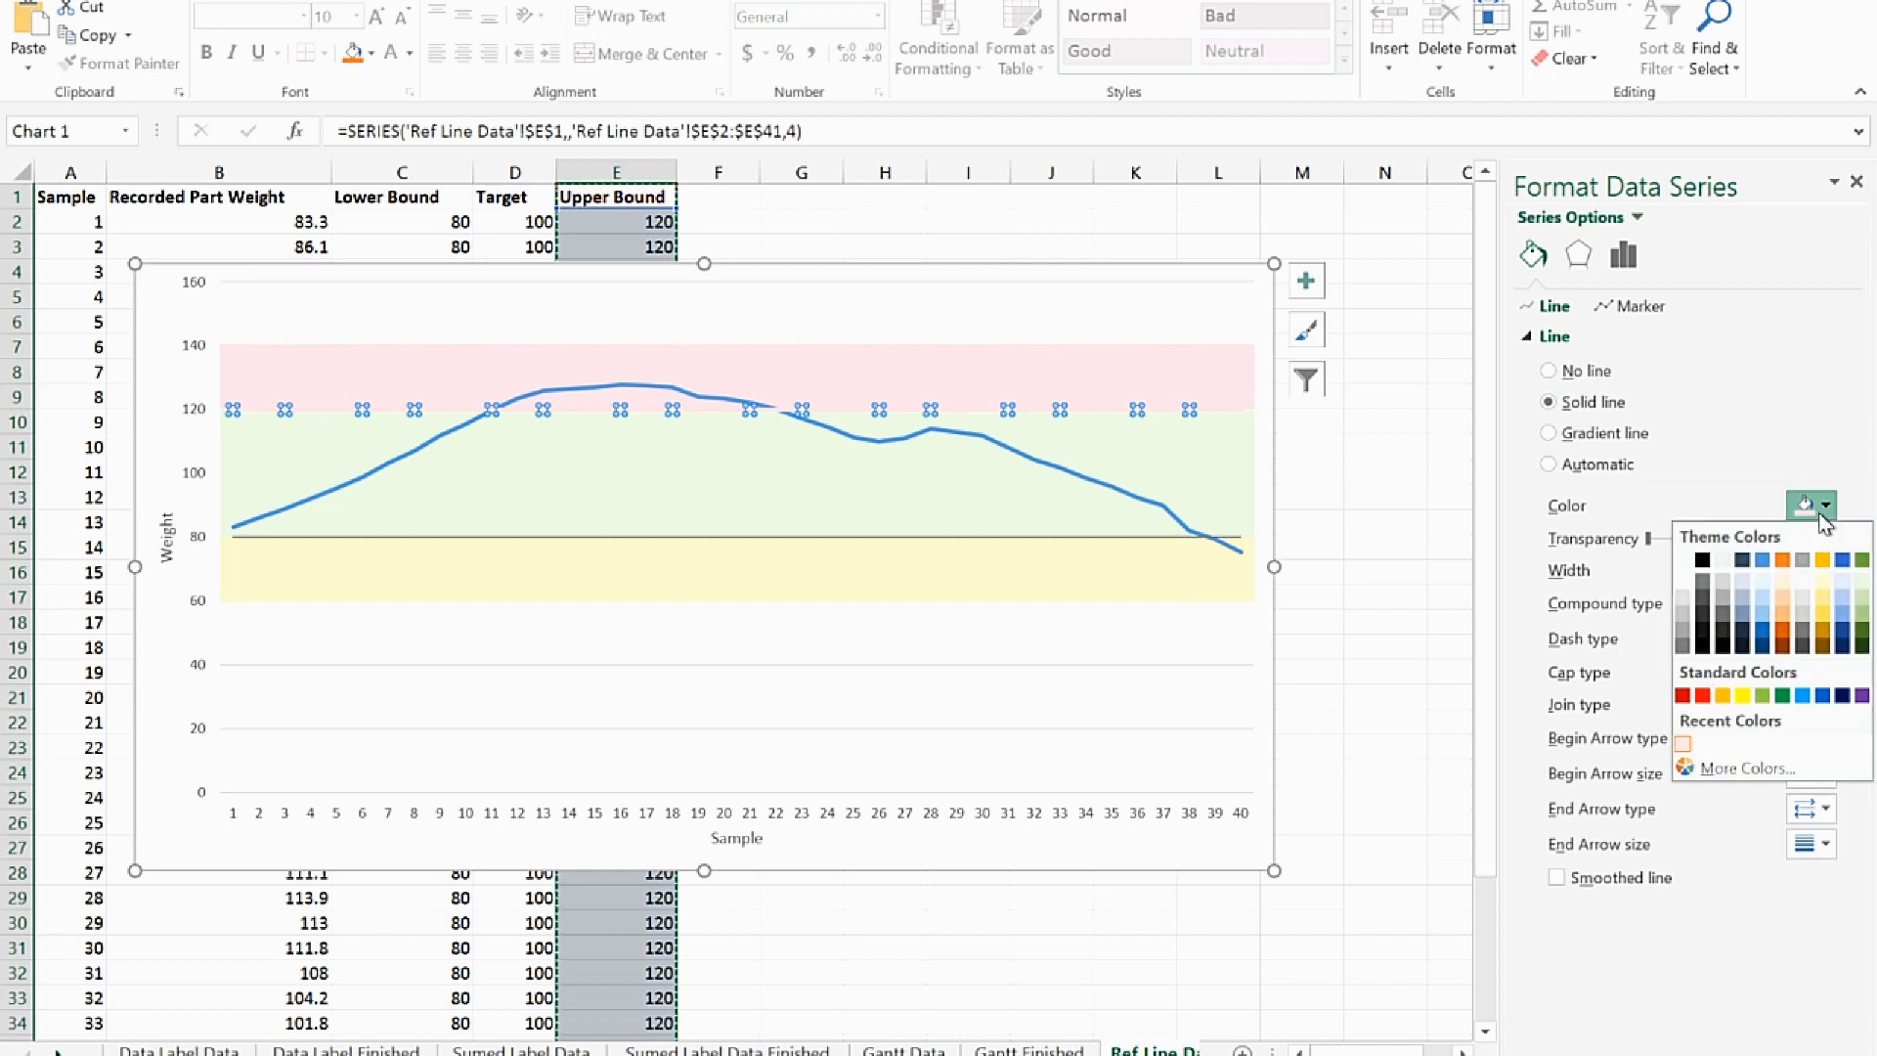
click(1766, 613)
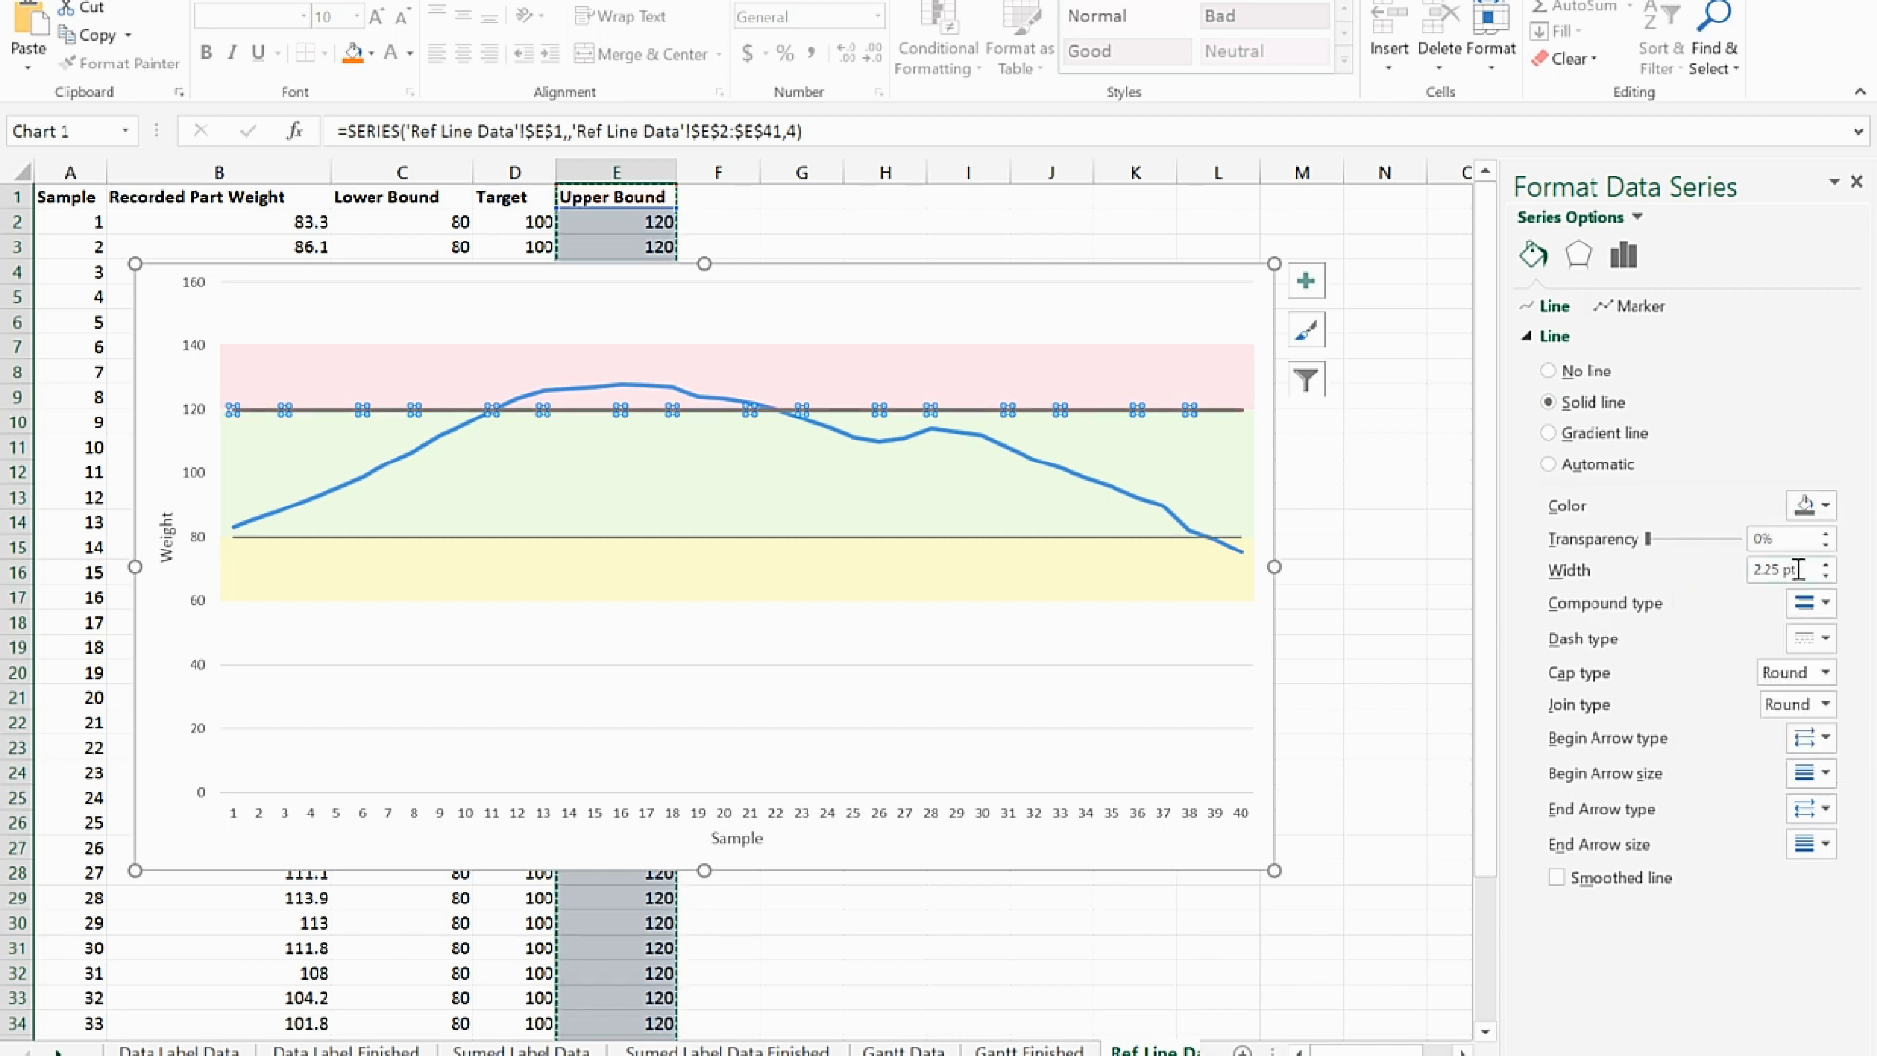
double_click(1779, 570)
key(BackSpace)
text(0.75)
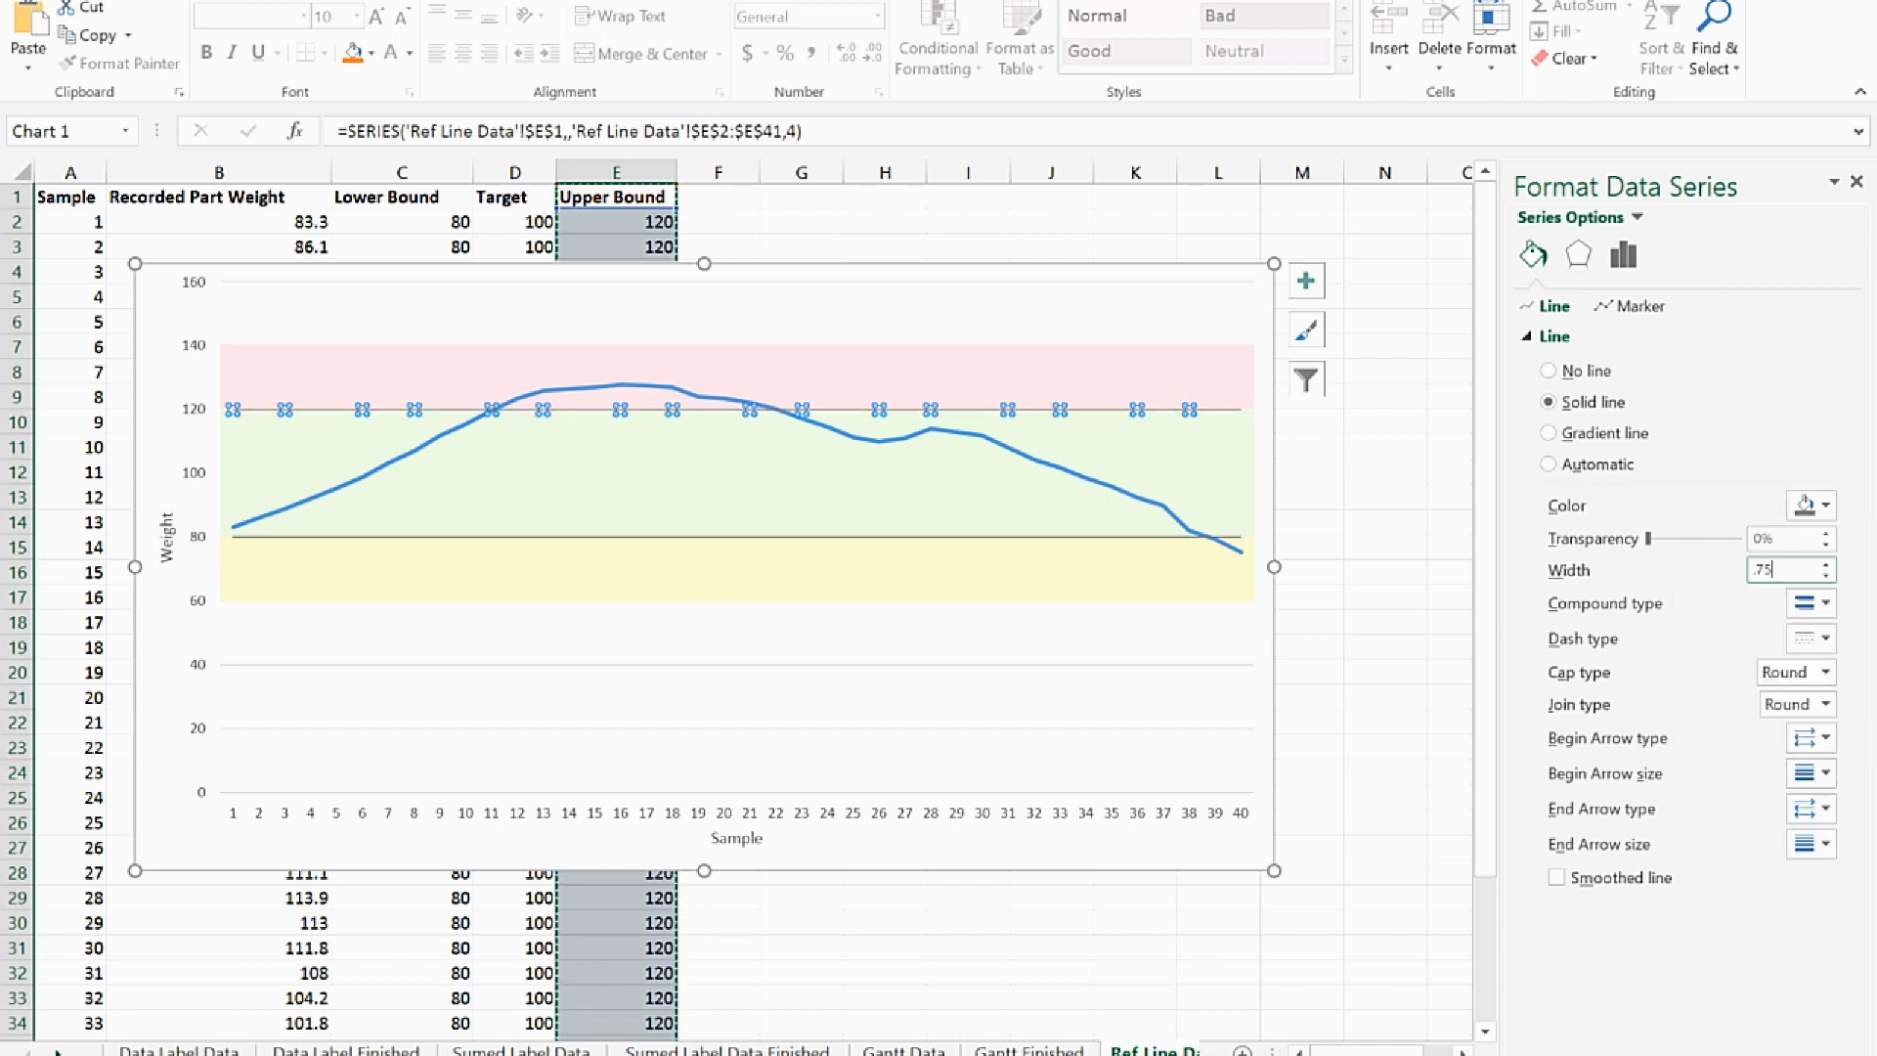
key(Tab)
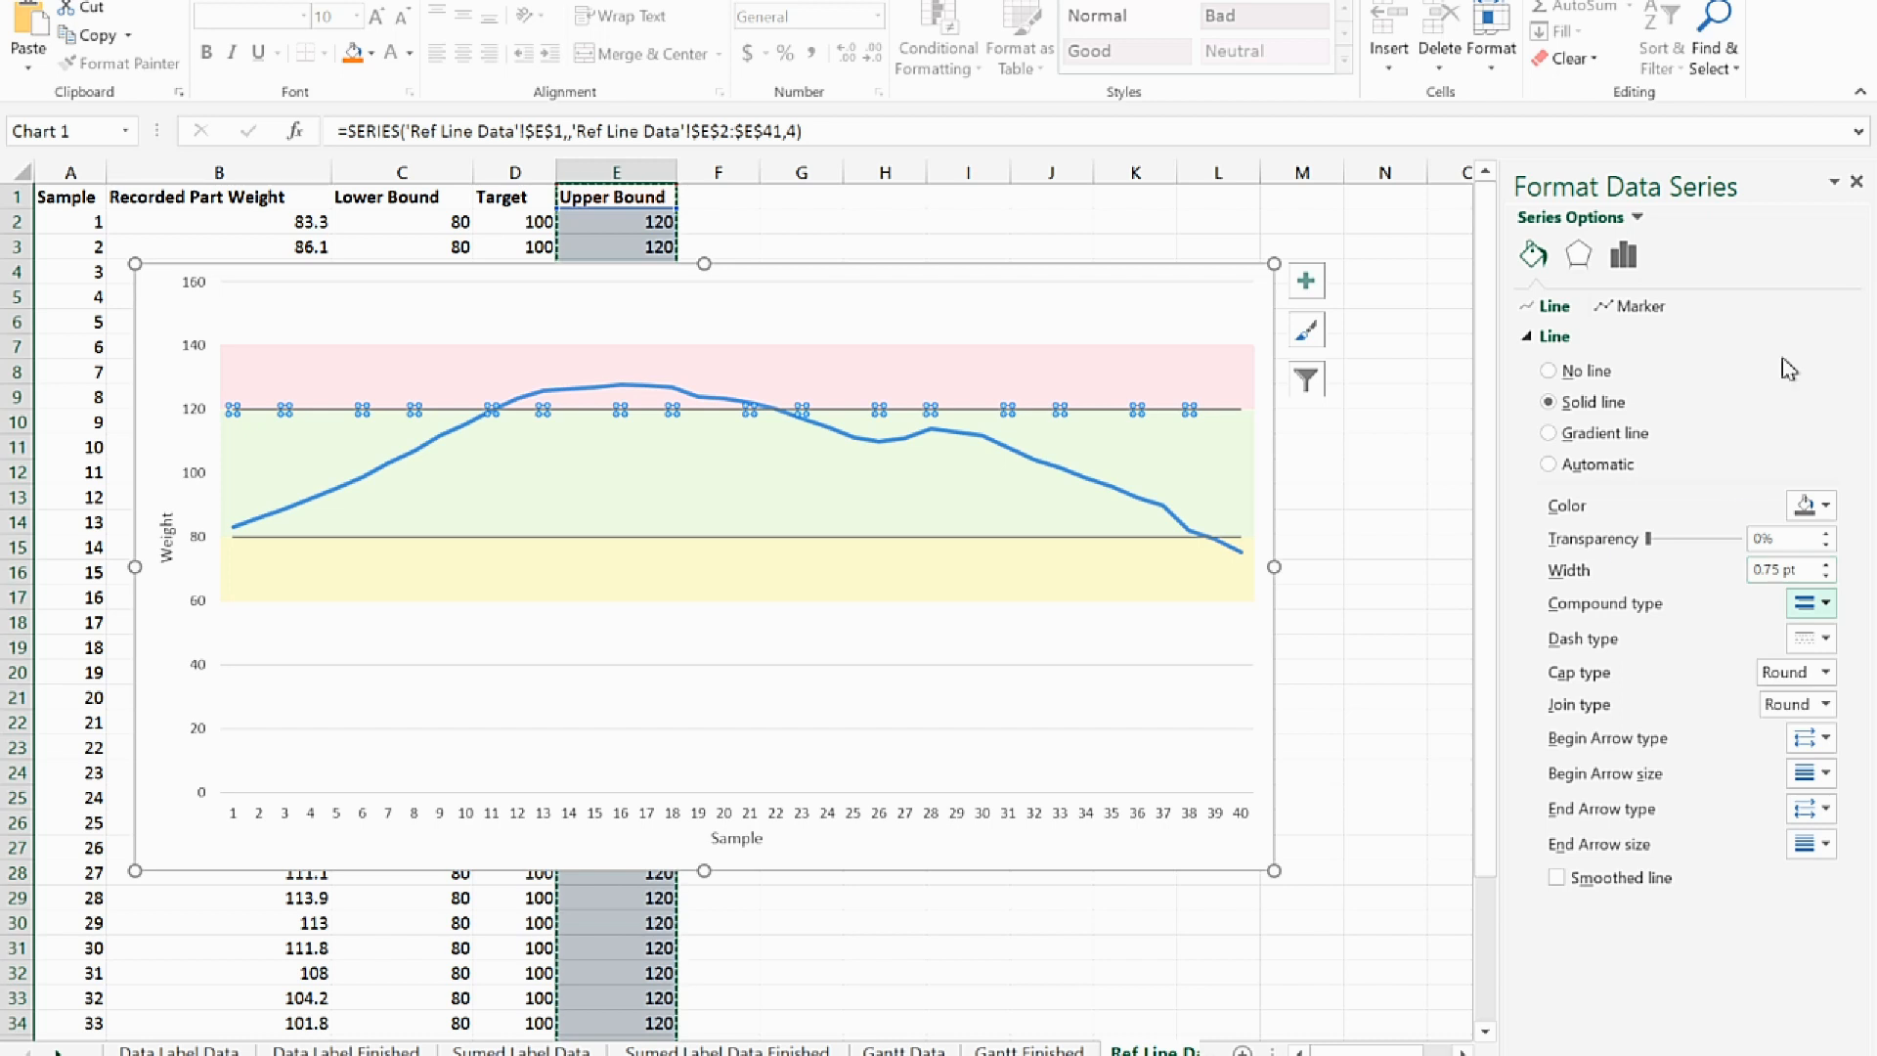
click(1857, 182)
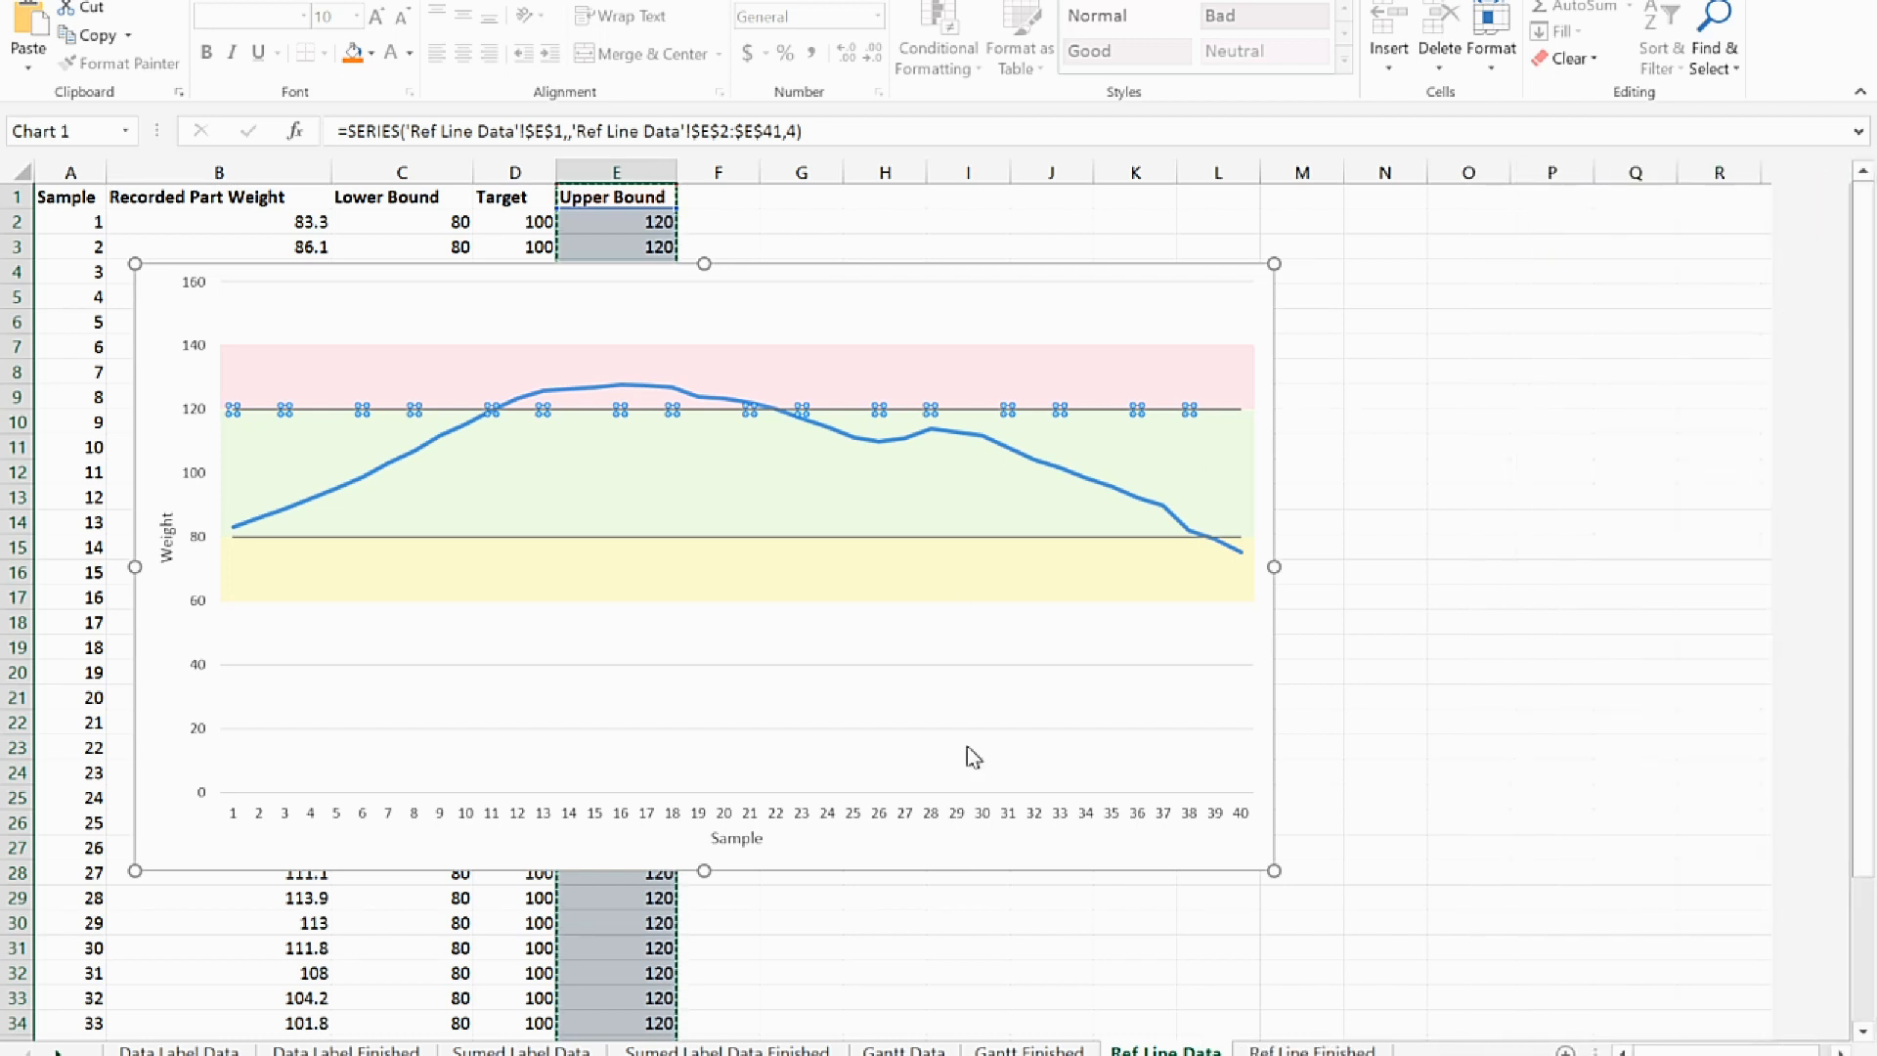
Set the vertical Weight axis bounds to a minimum of 60 and a maximum of 140
click(944, 691)
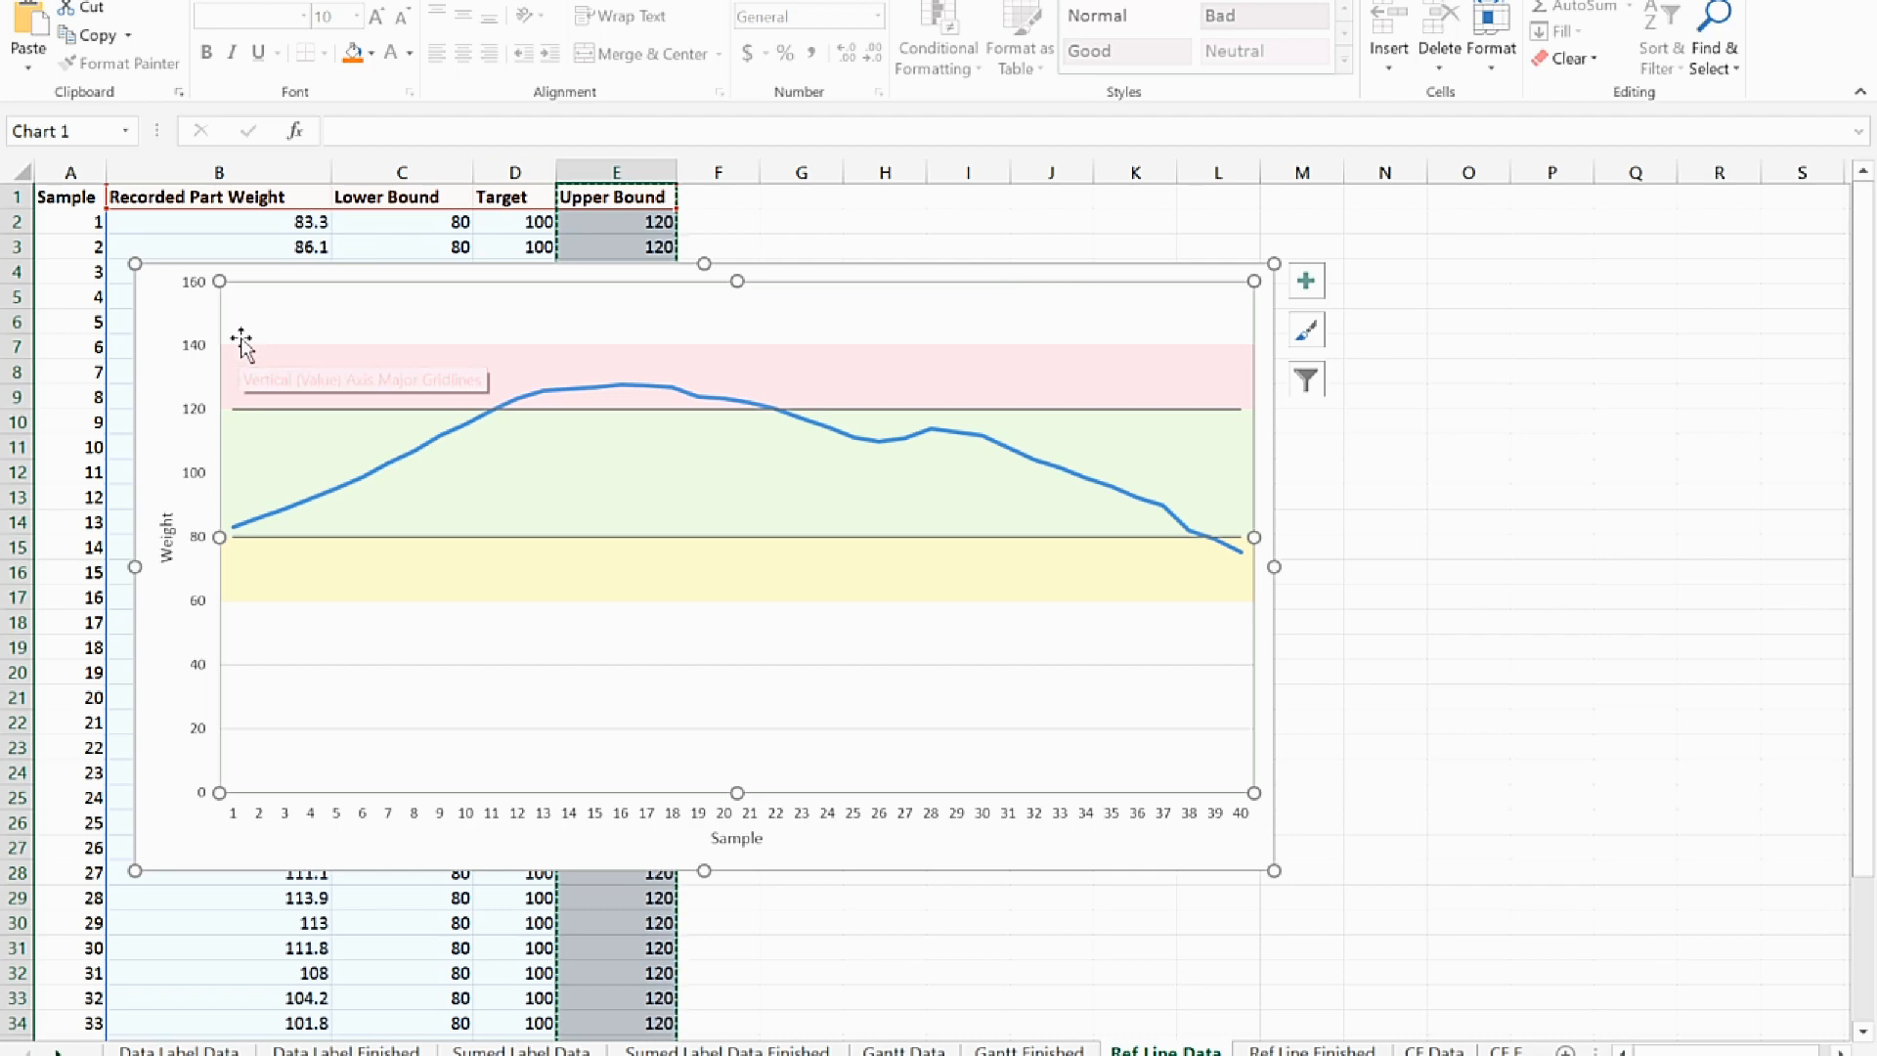
double_click(201, 489)
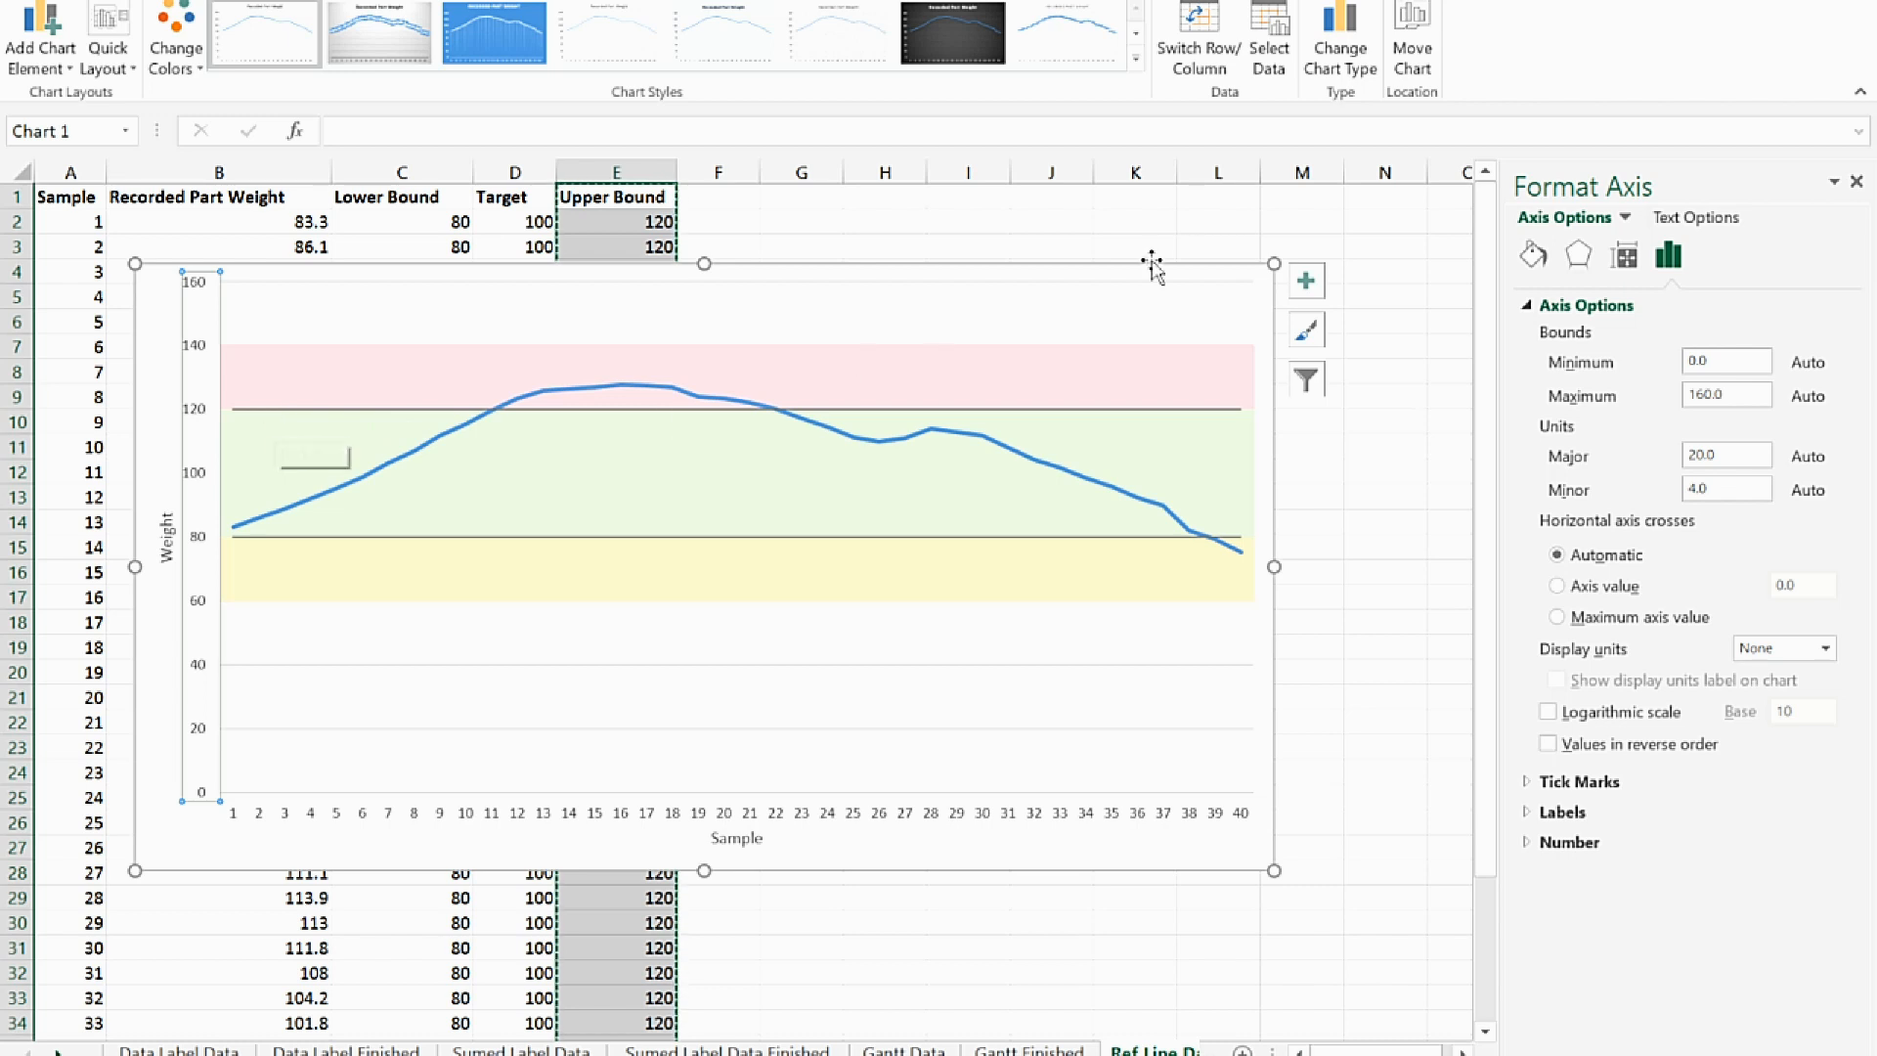
double_click(1728, 363)
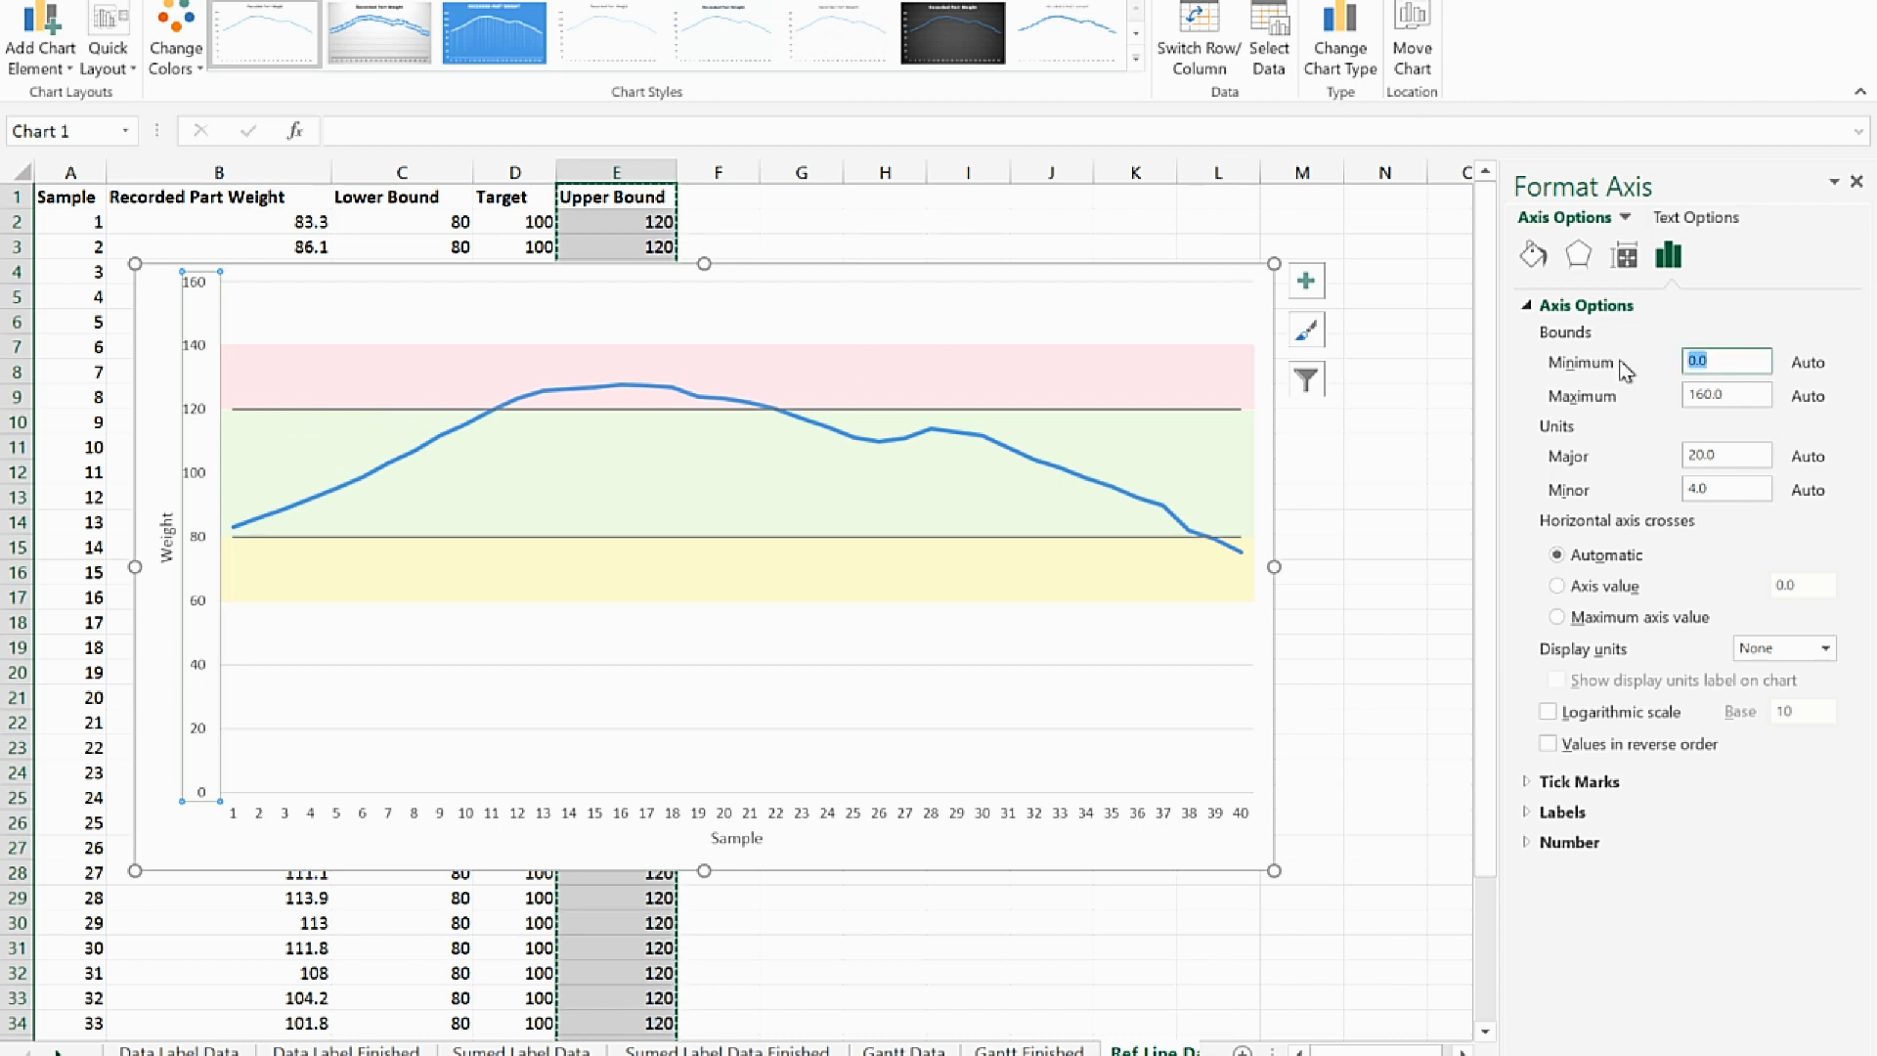
text(60)
double_click(1721, 397)
text(140)
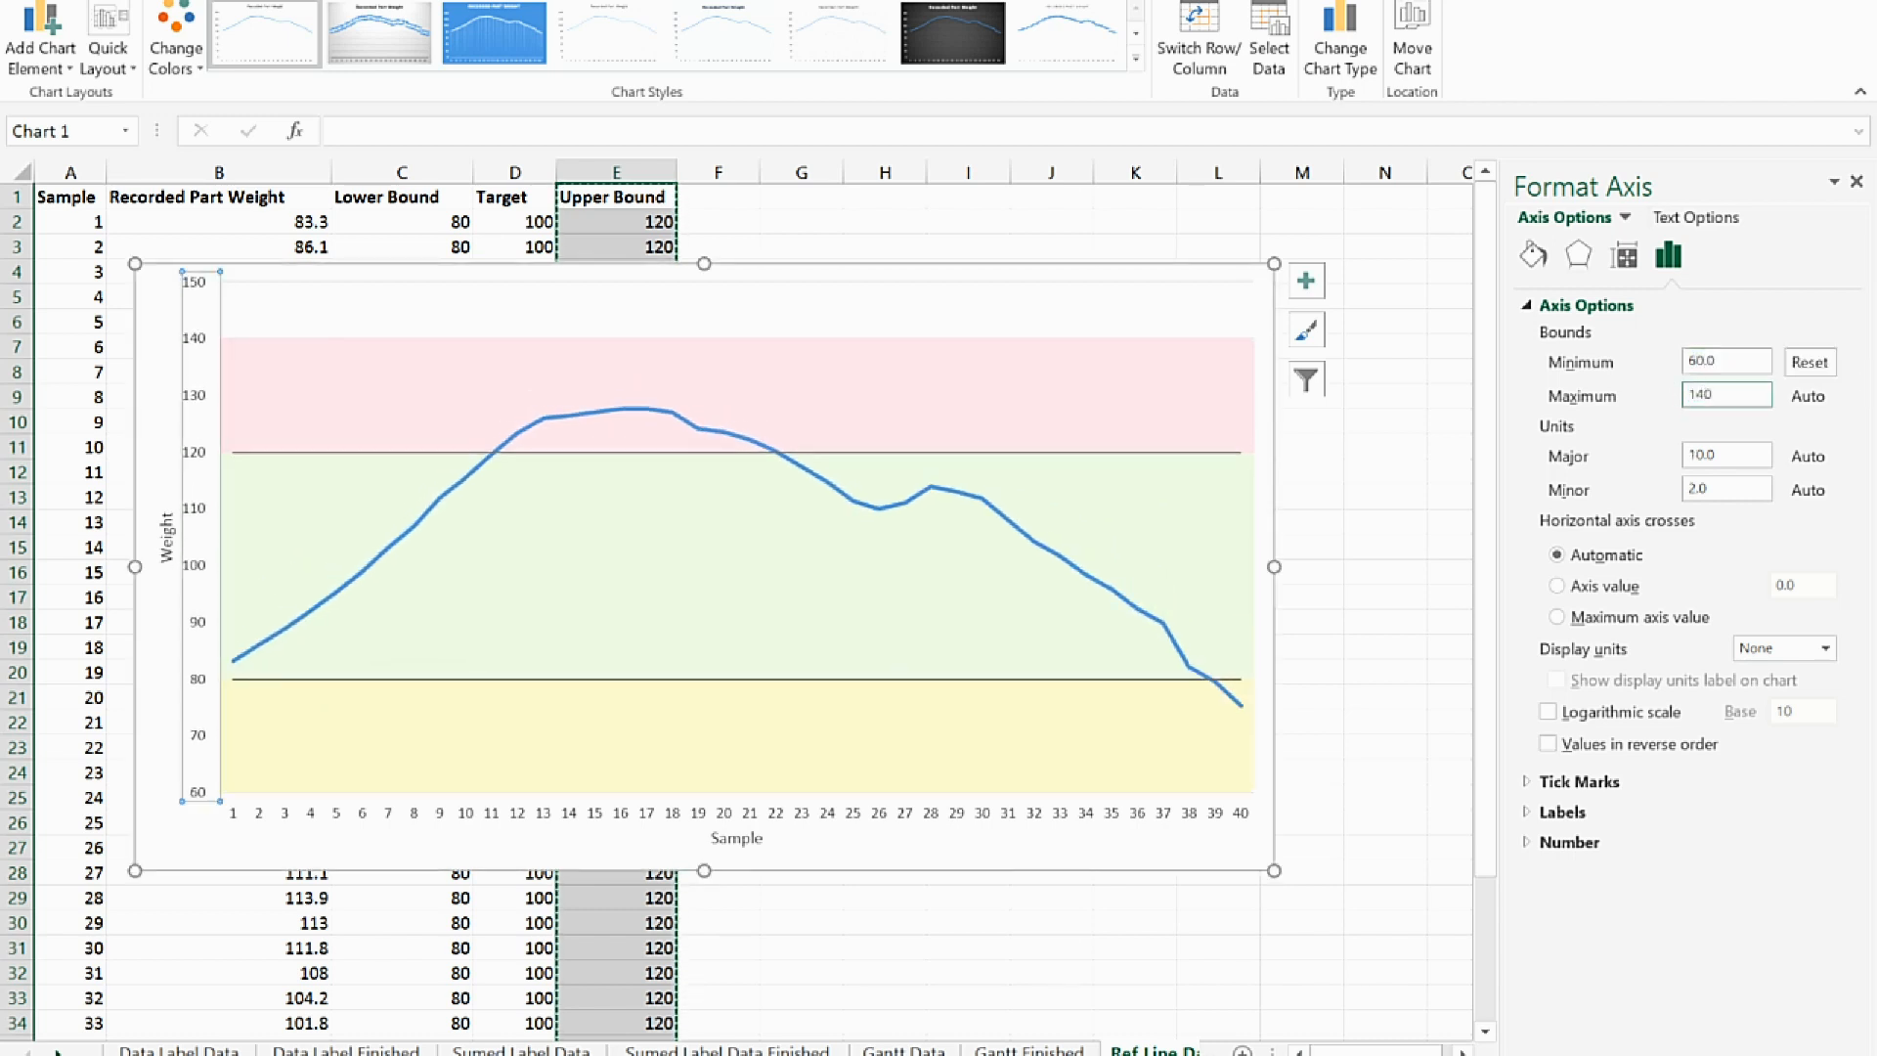
key(Return)
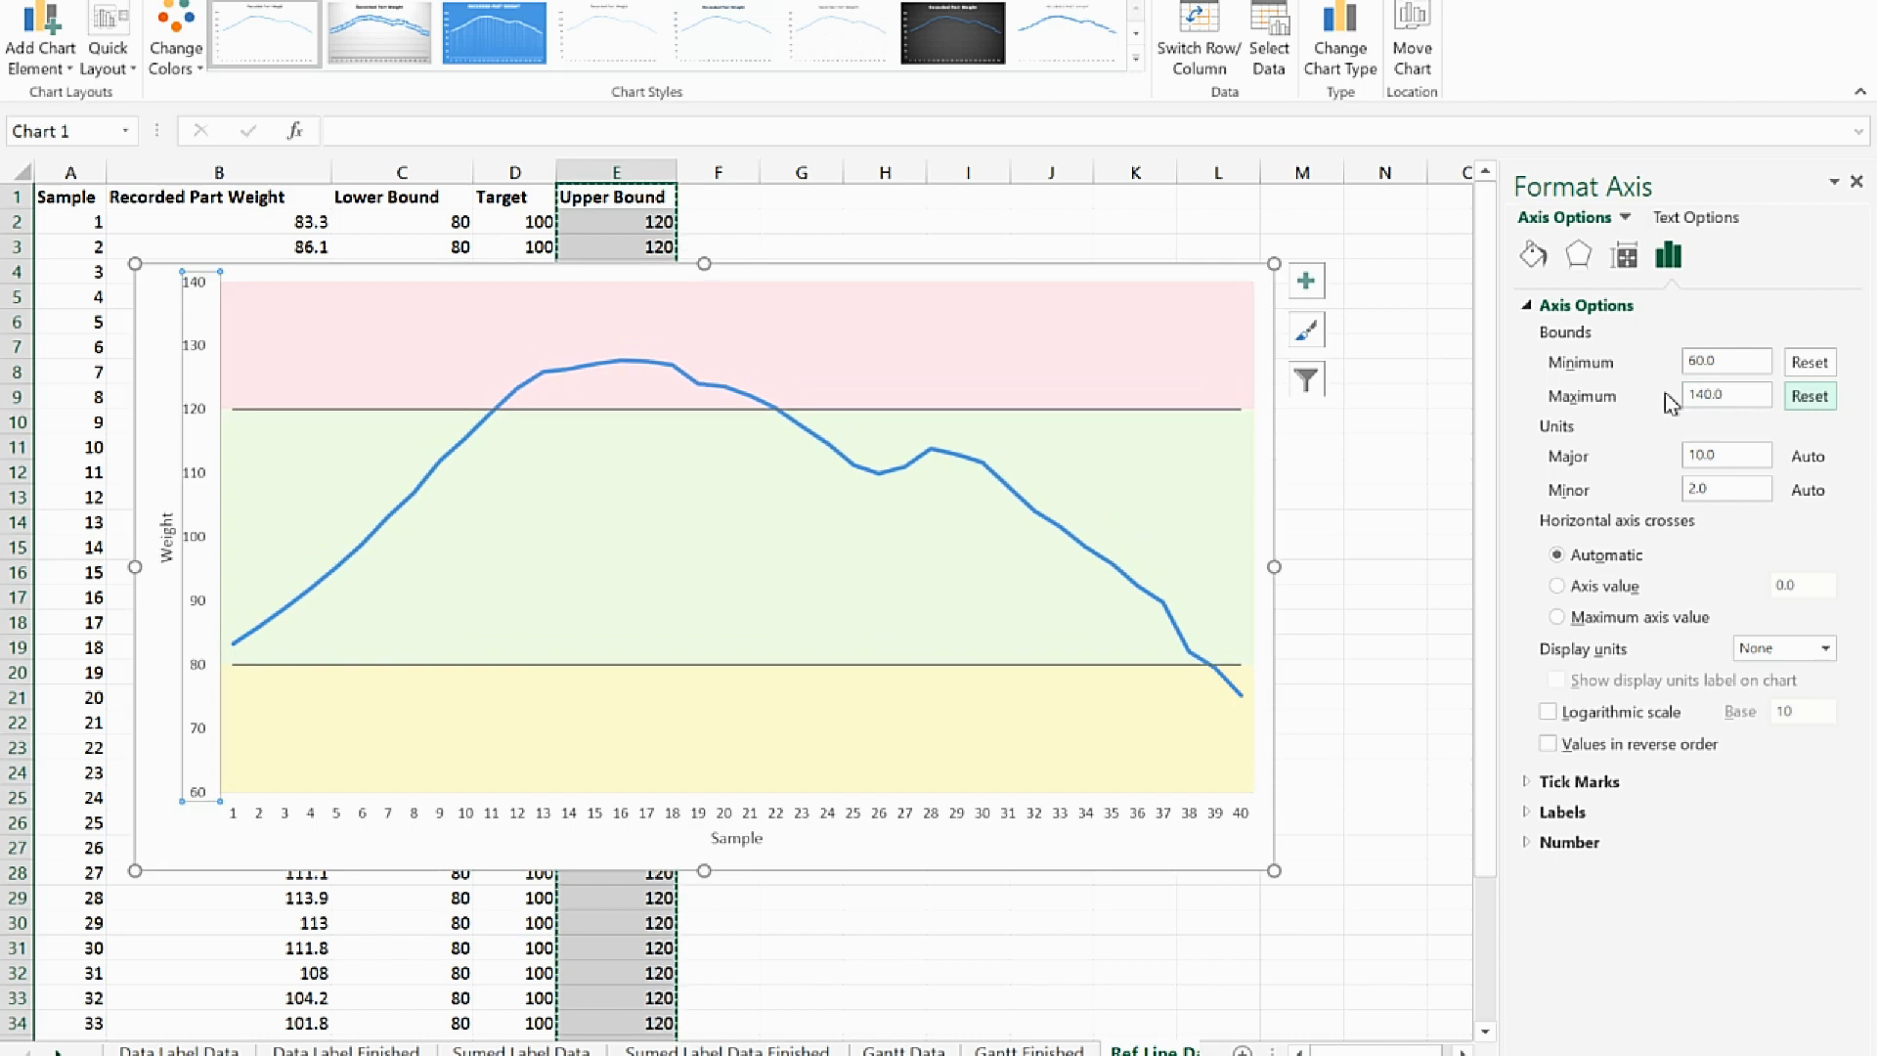
click(1856, 182)
Add a data callout to the single Upper Bound point at sample 26
click(840, 411)
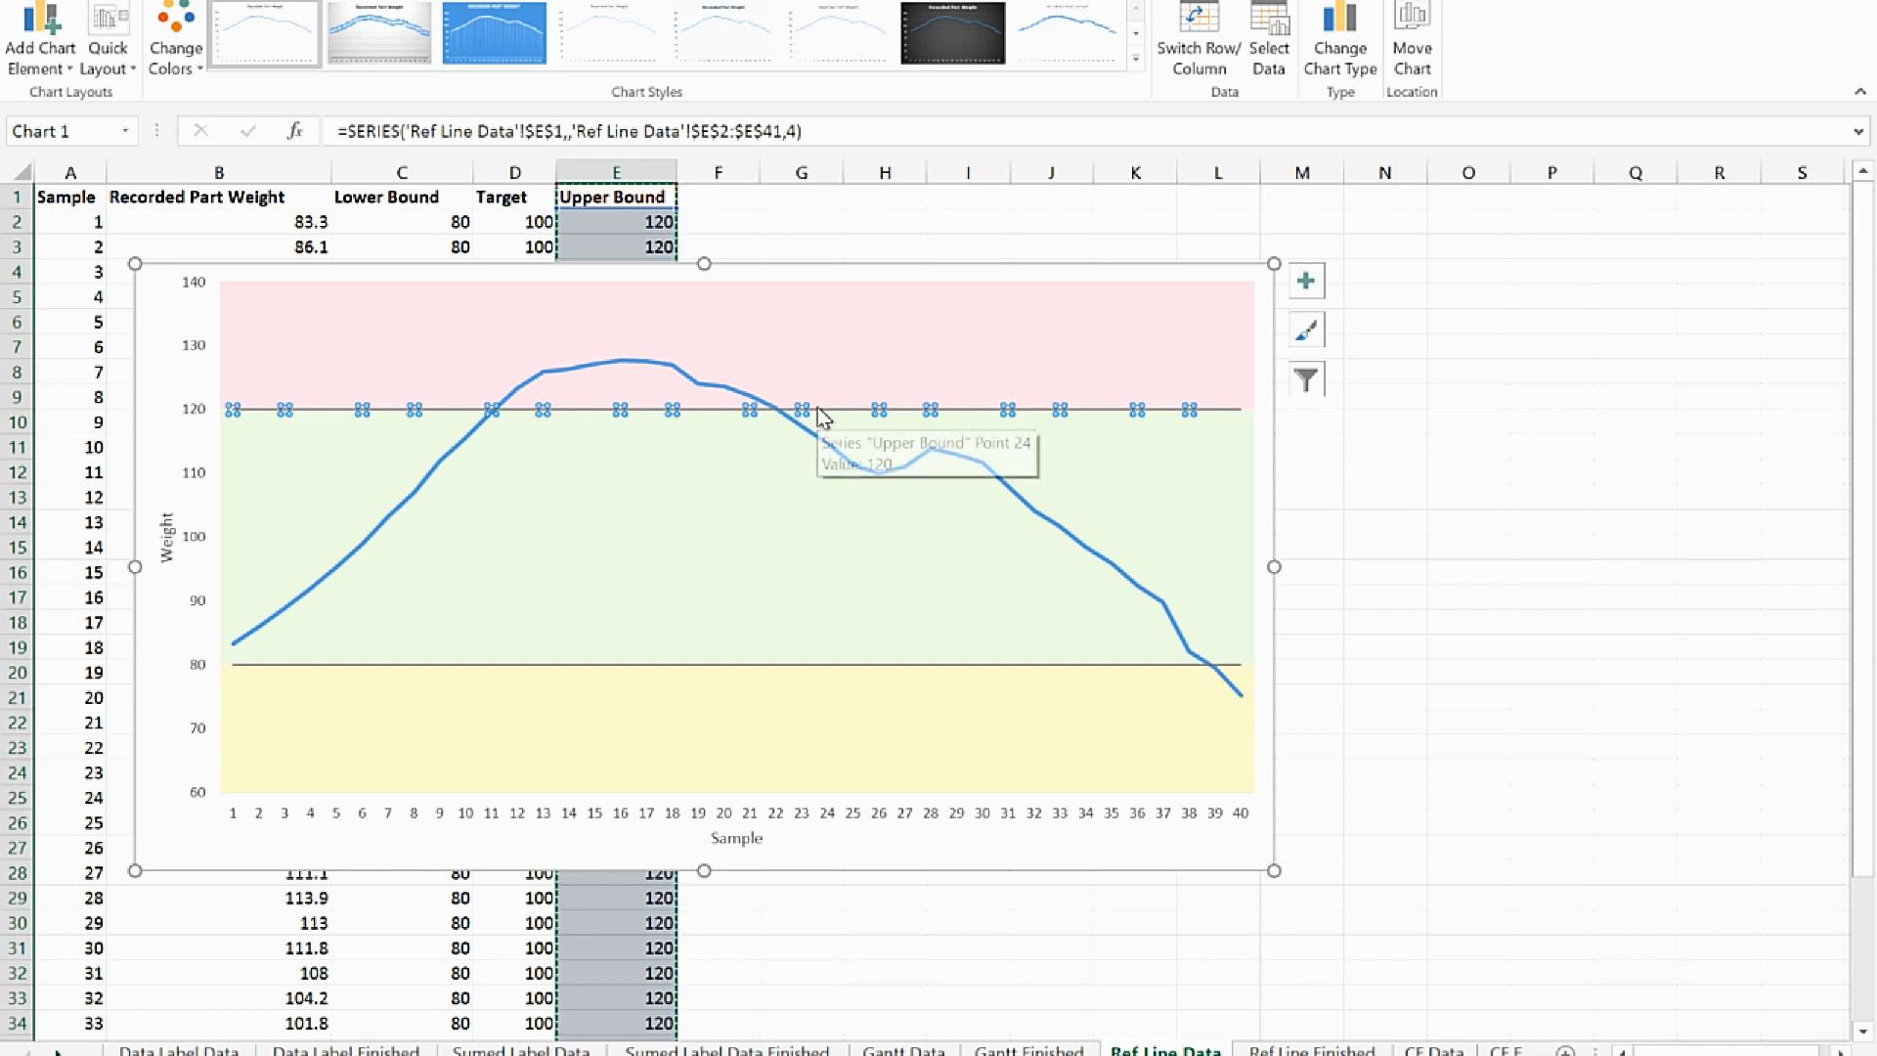
click(878, 409)
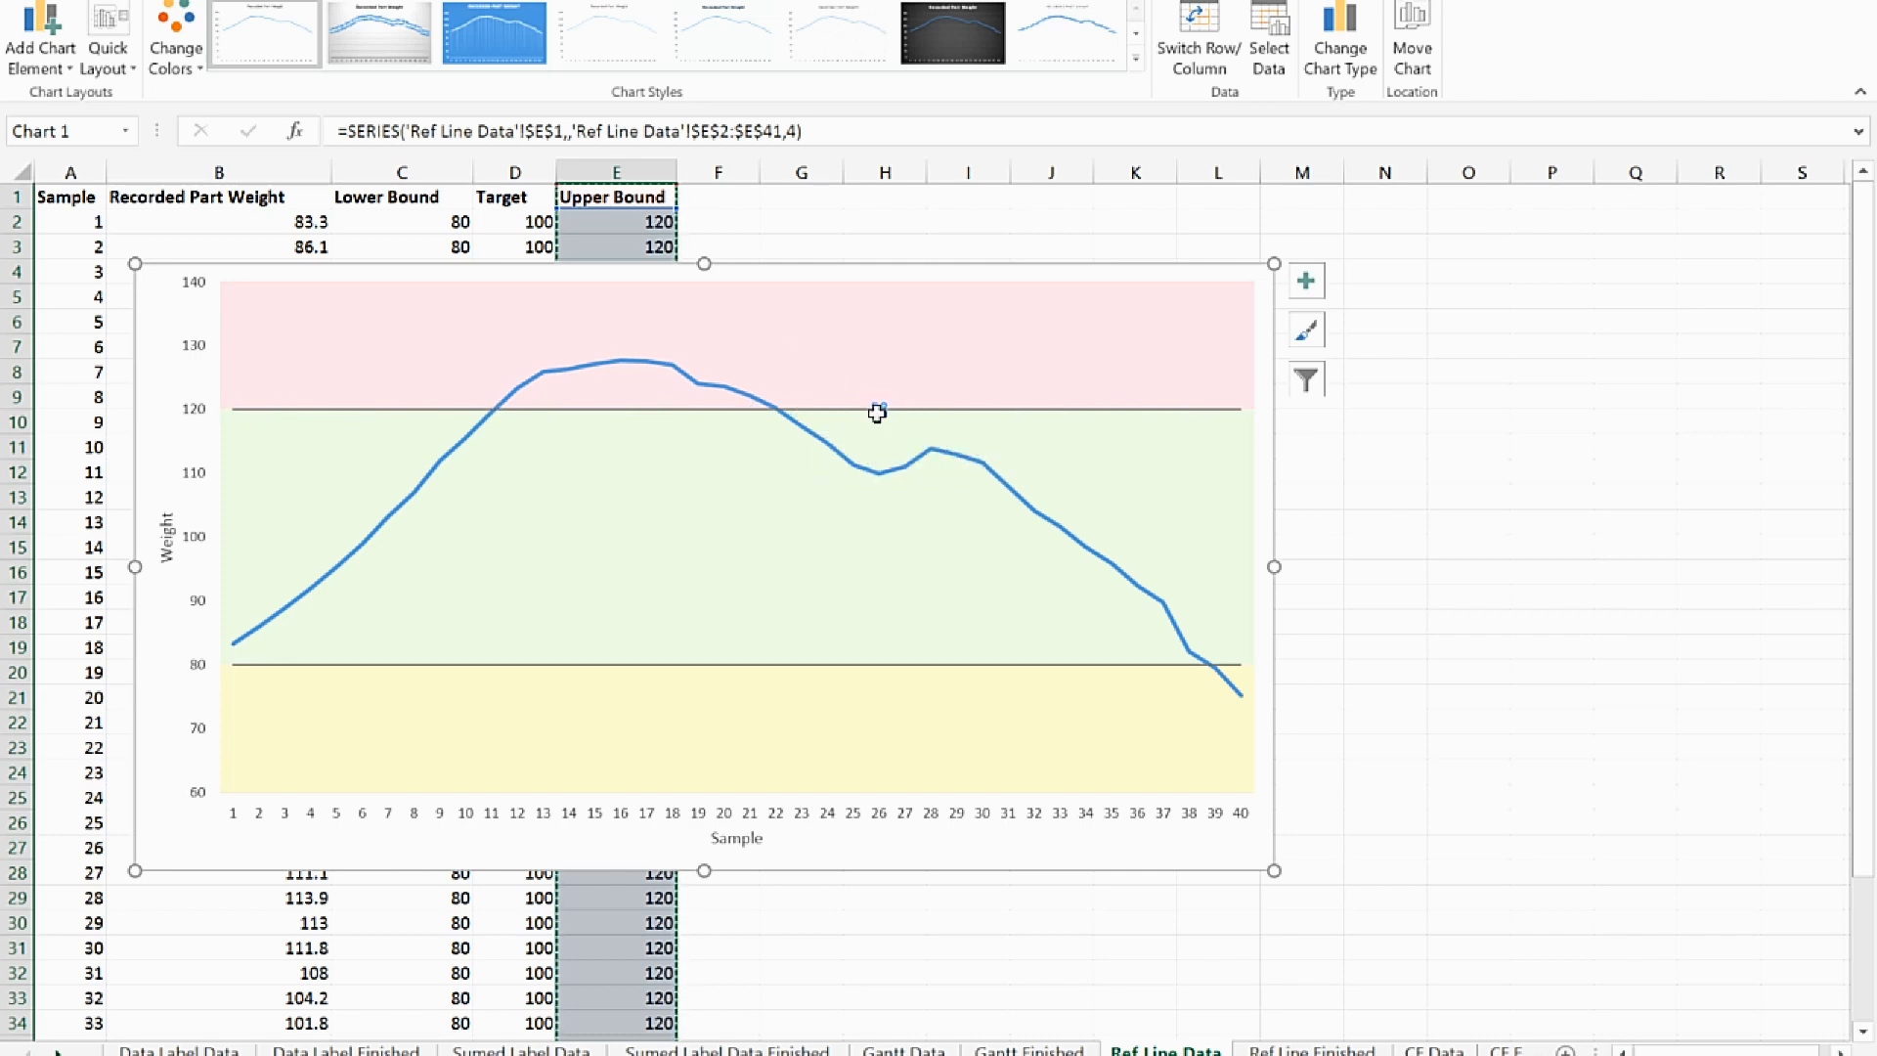
right_click(879, 413)
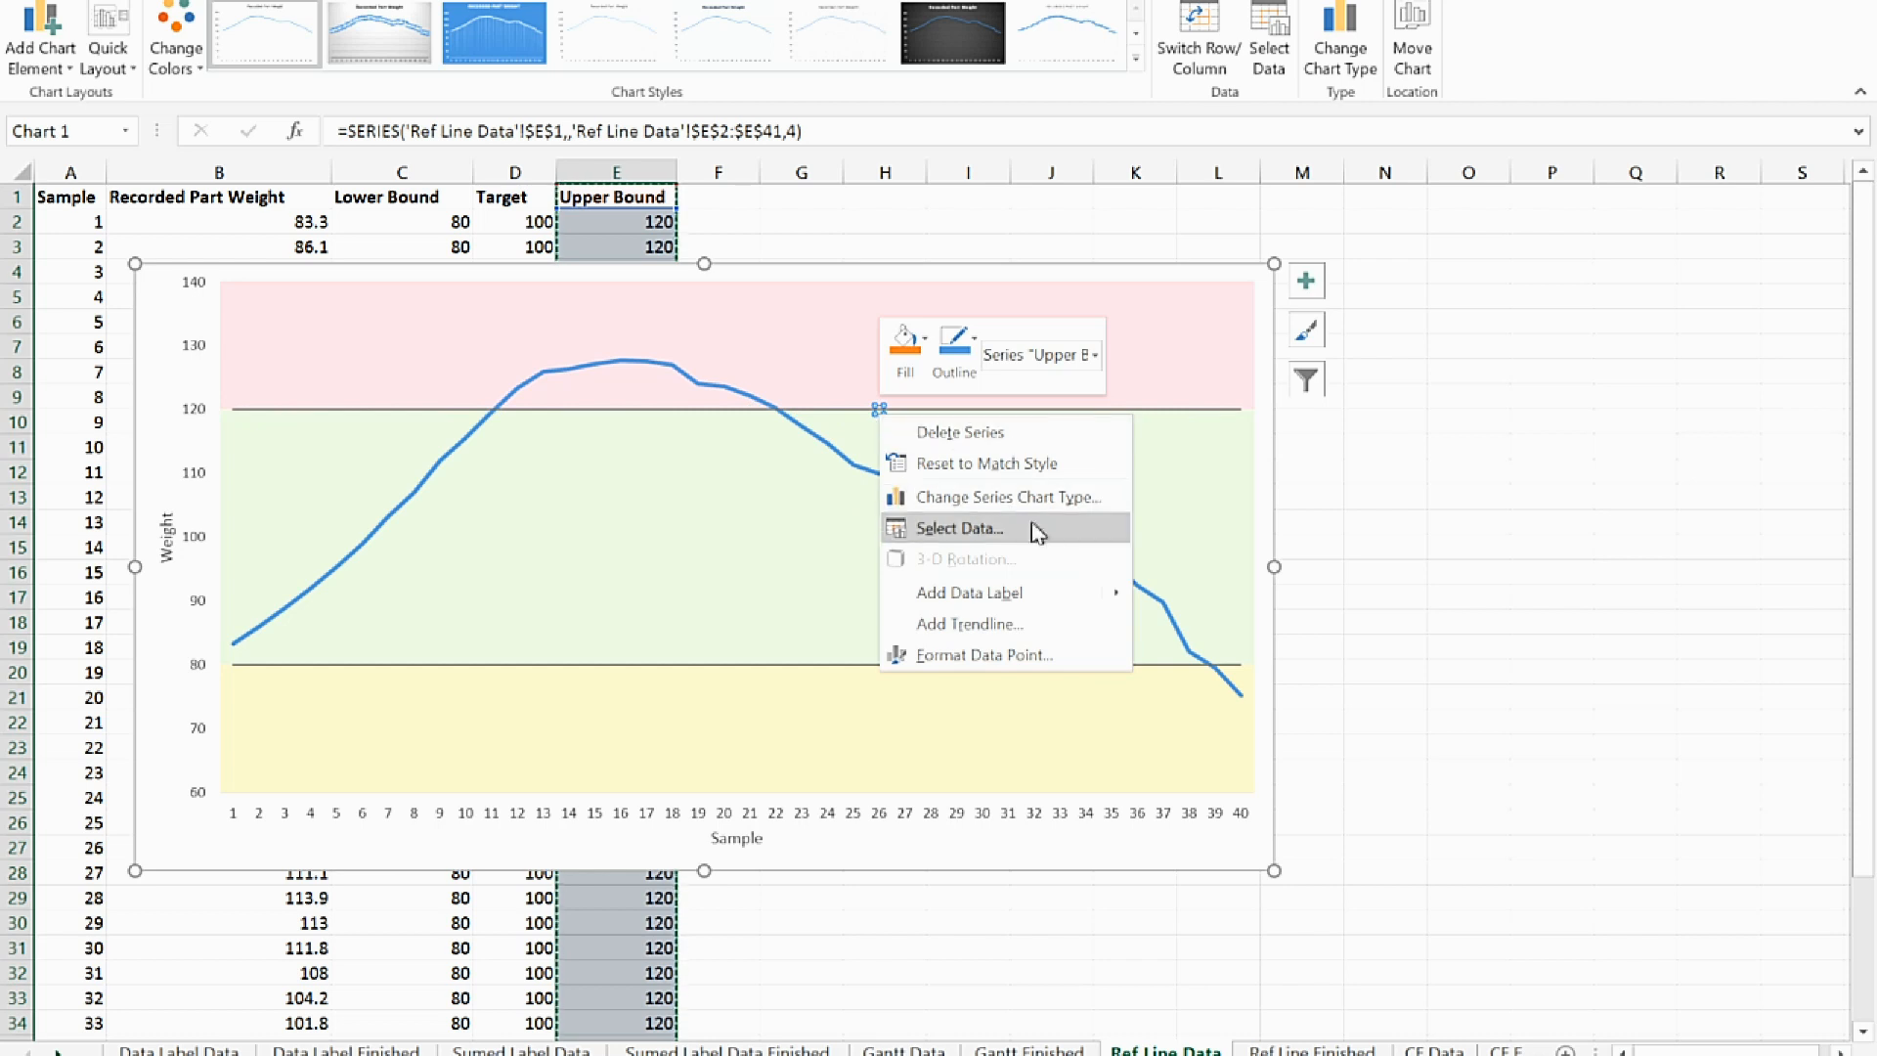
mouse_move(1076, 590)
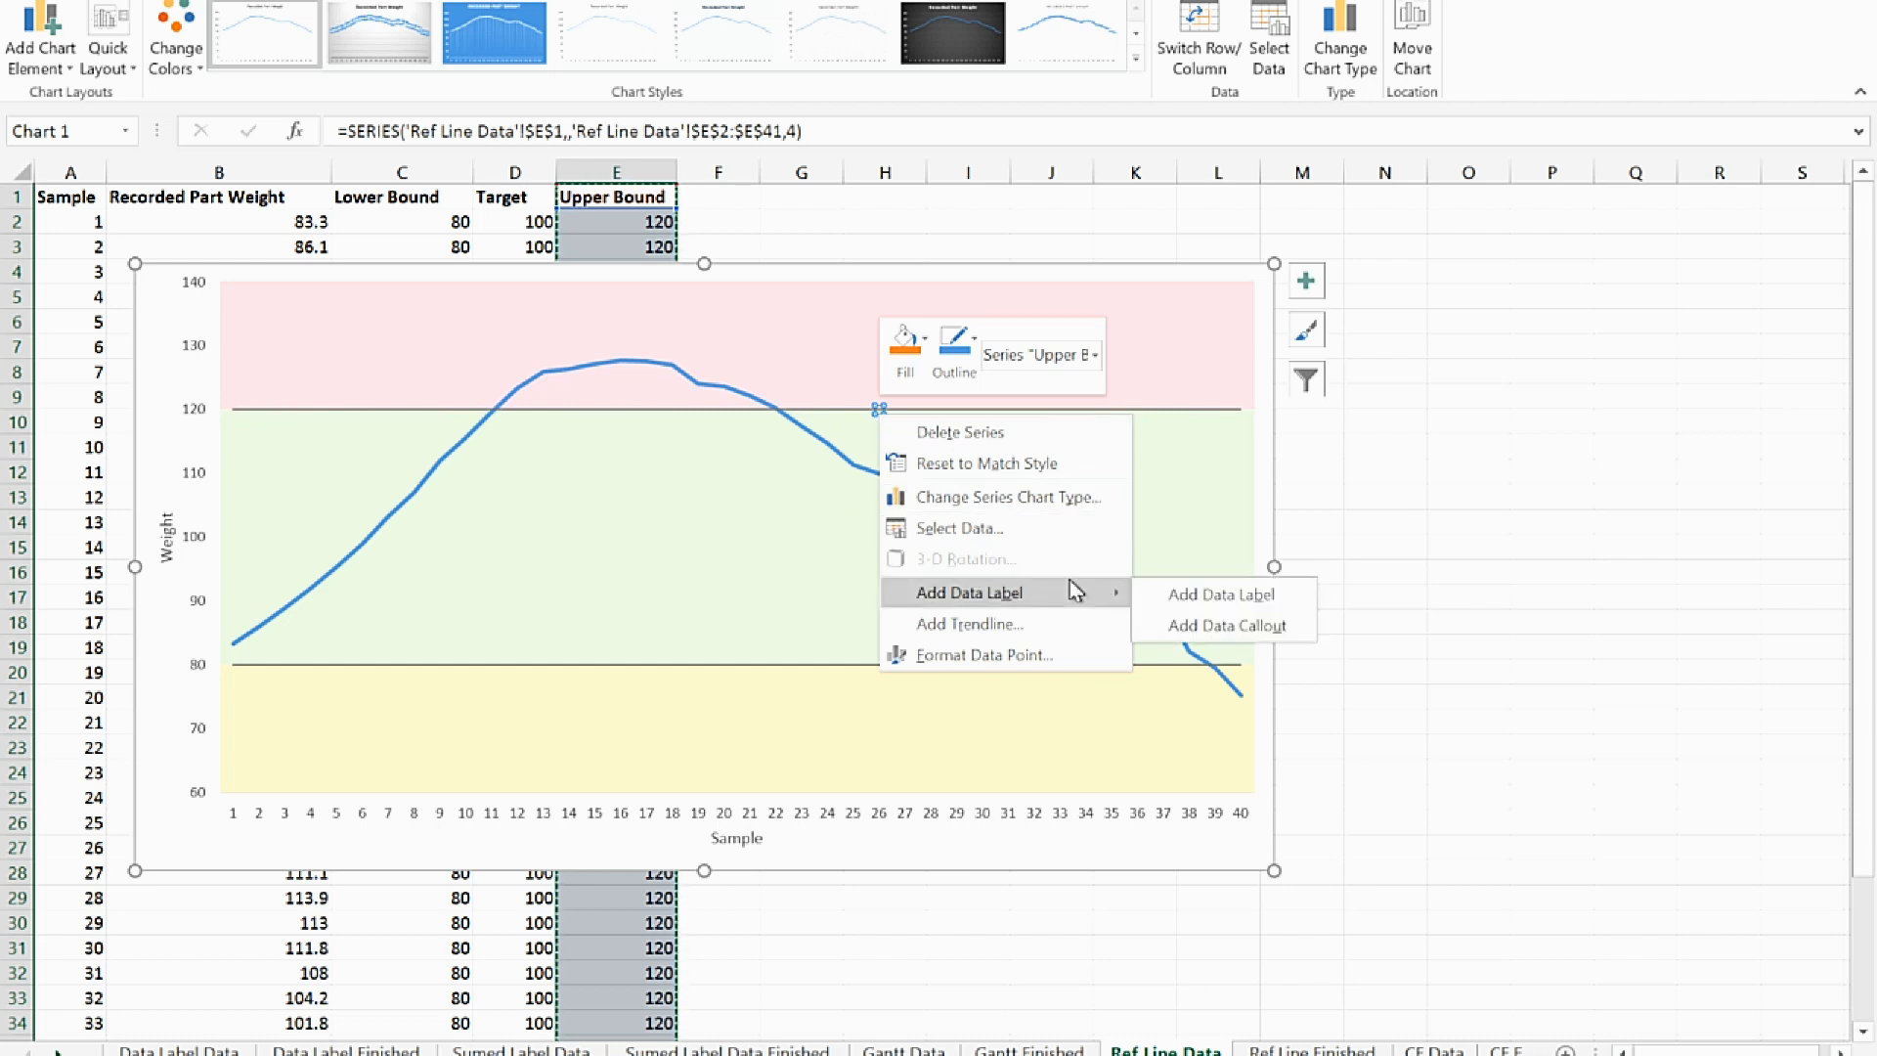
click(1227, 626)
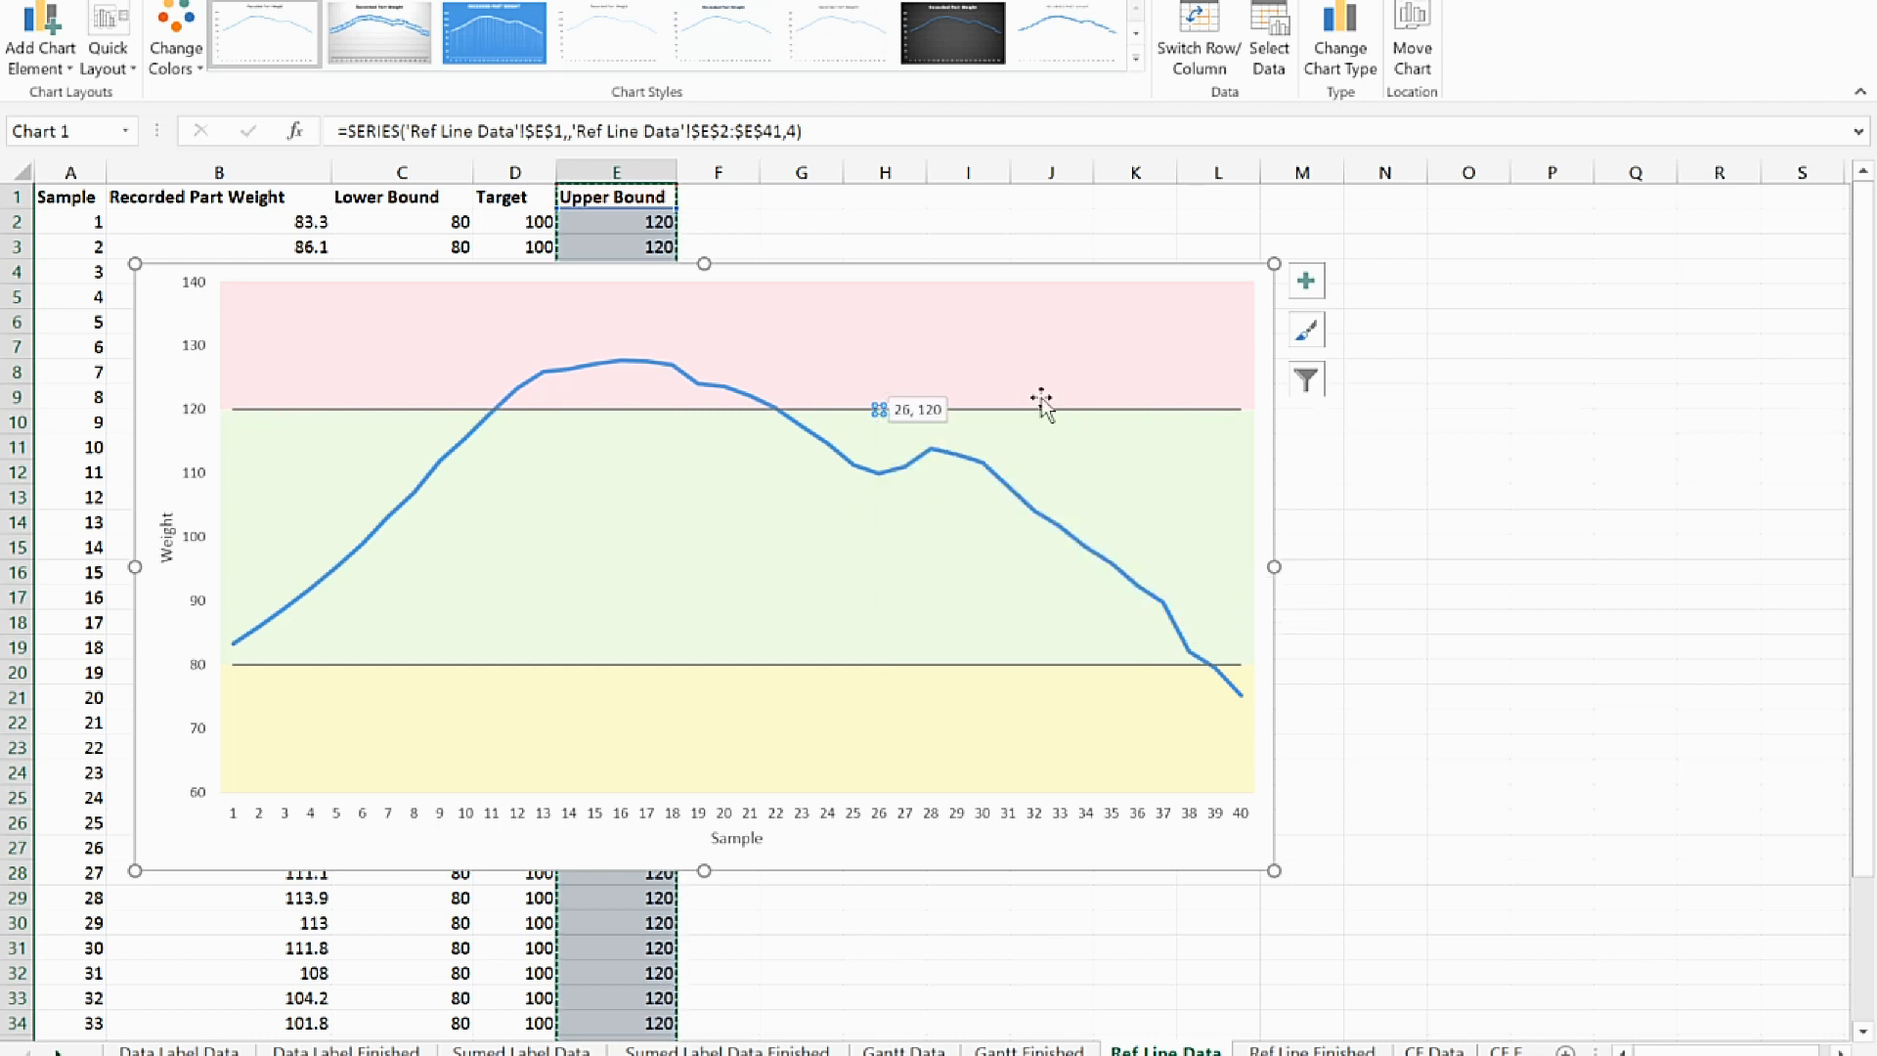
Move the callout up into the pink zone and change its text to "Danger zone"
click(916, 403)
drag(916, 403, 985, 340)
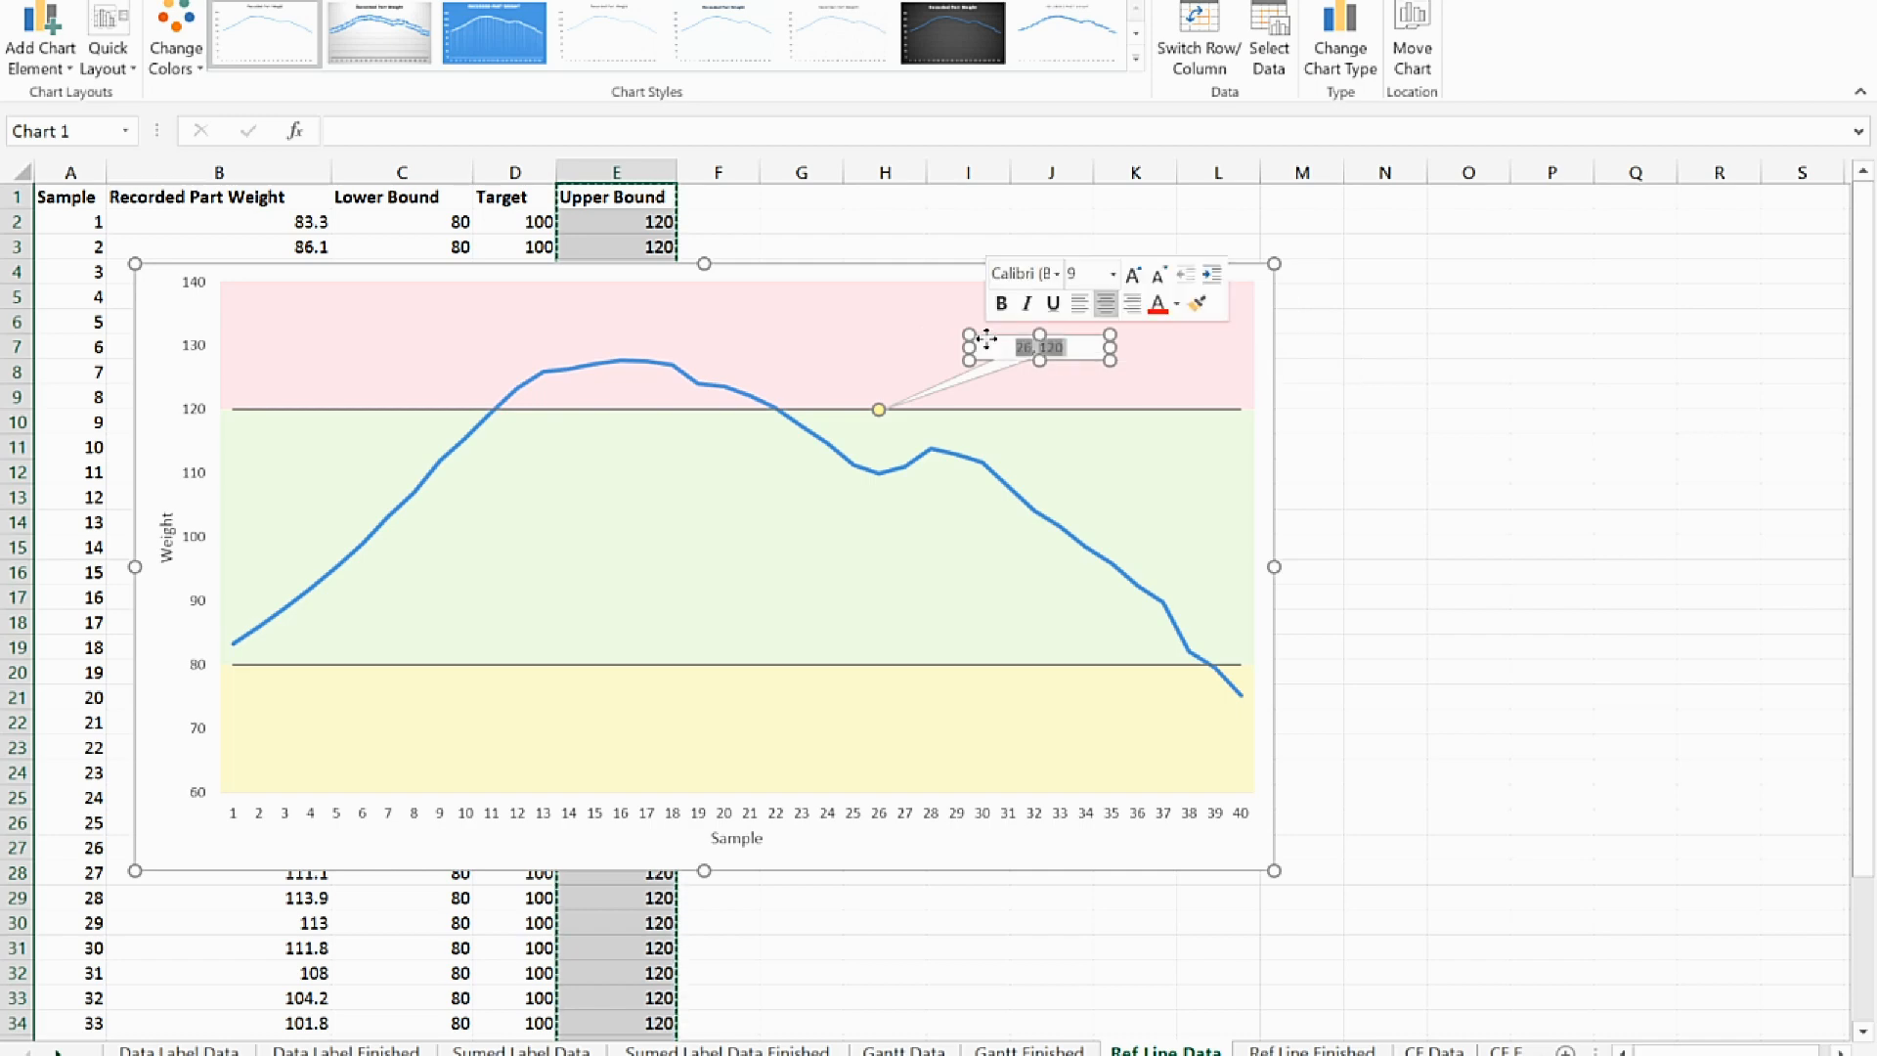
text(Danger zone)
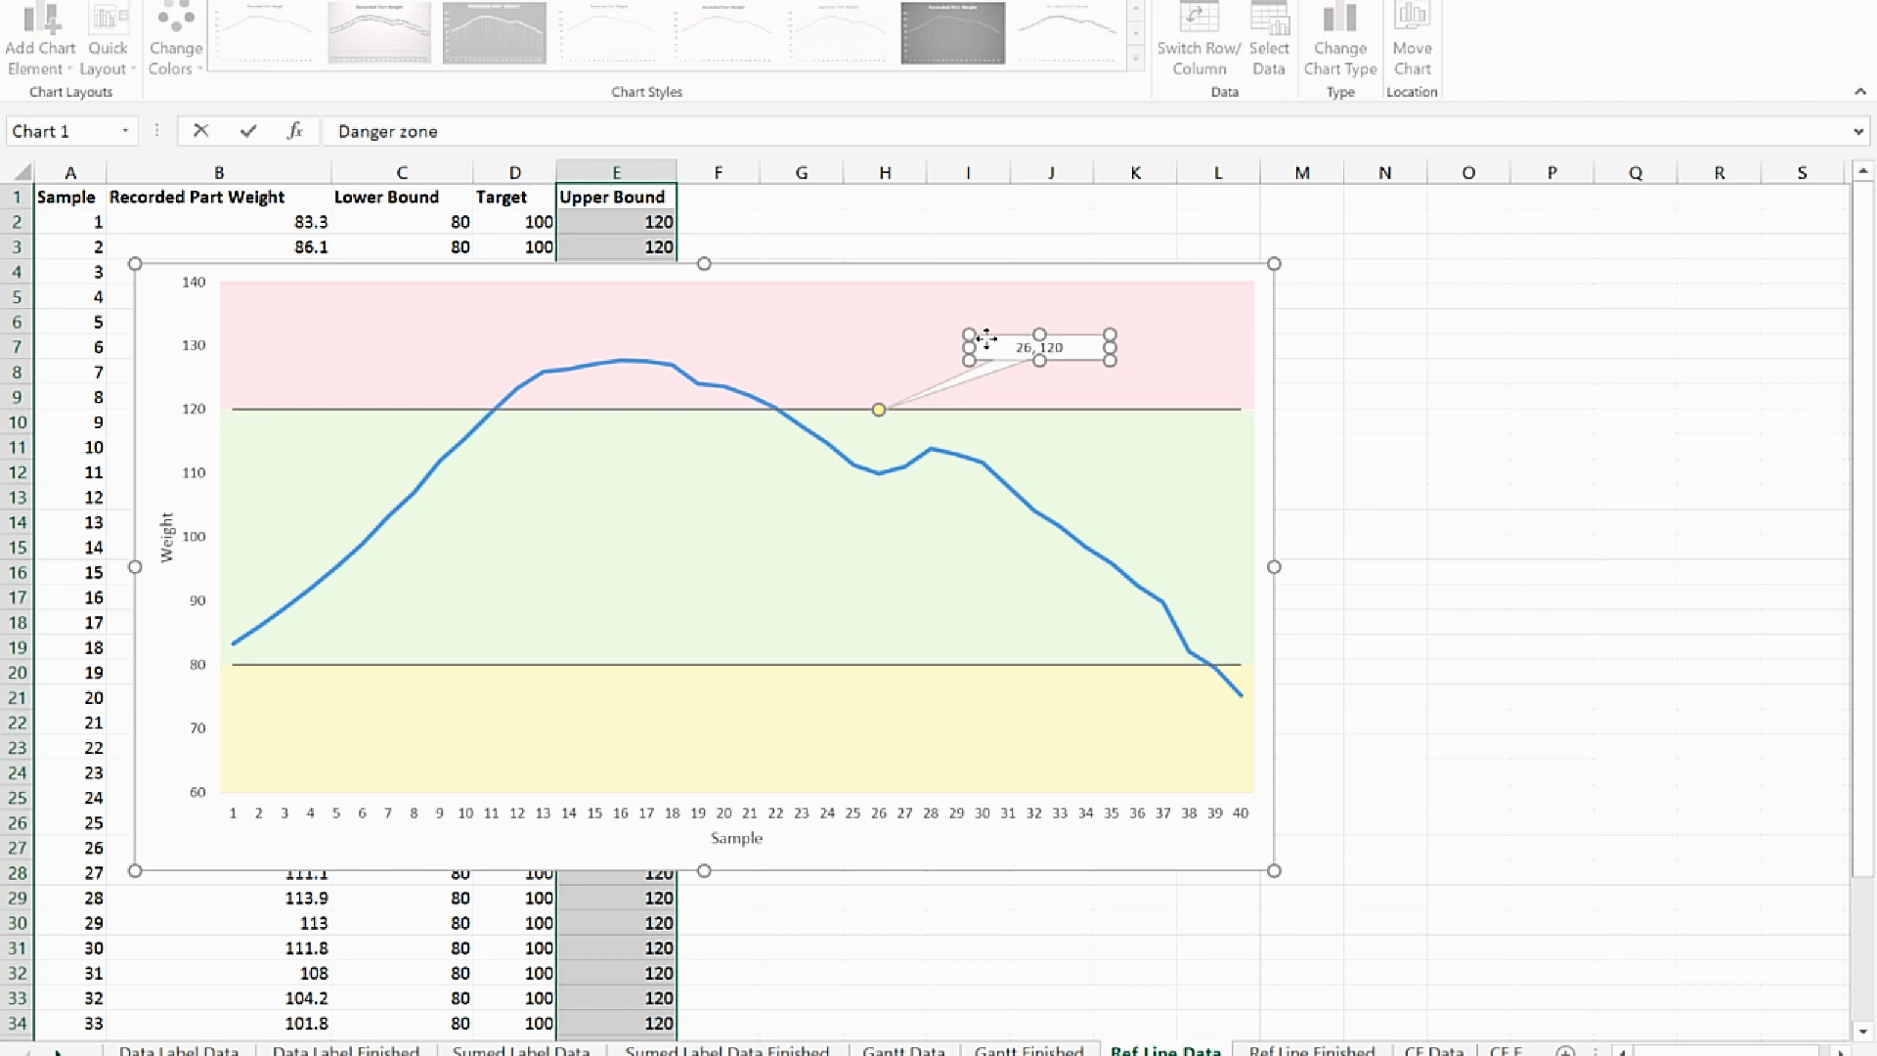
key(Return)
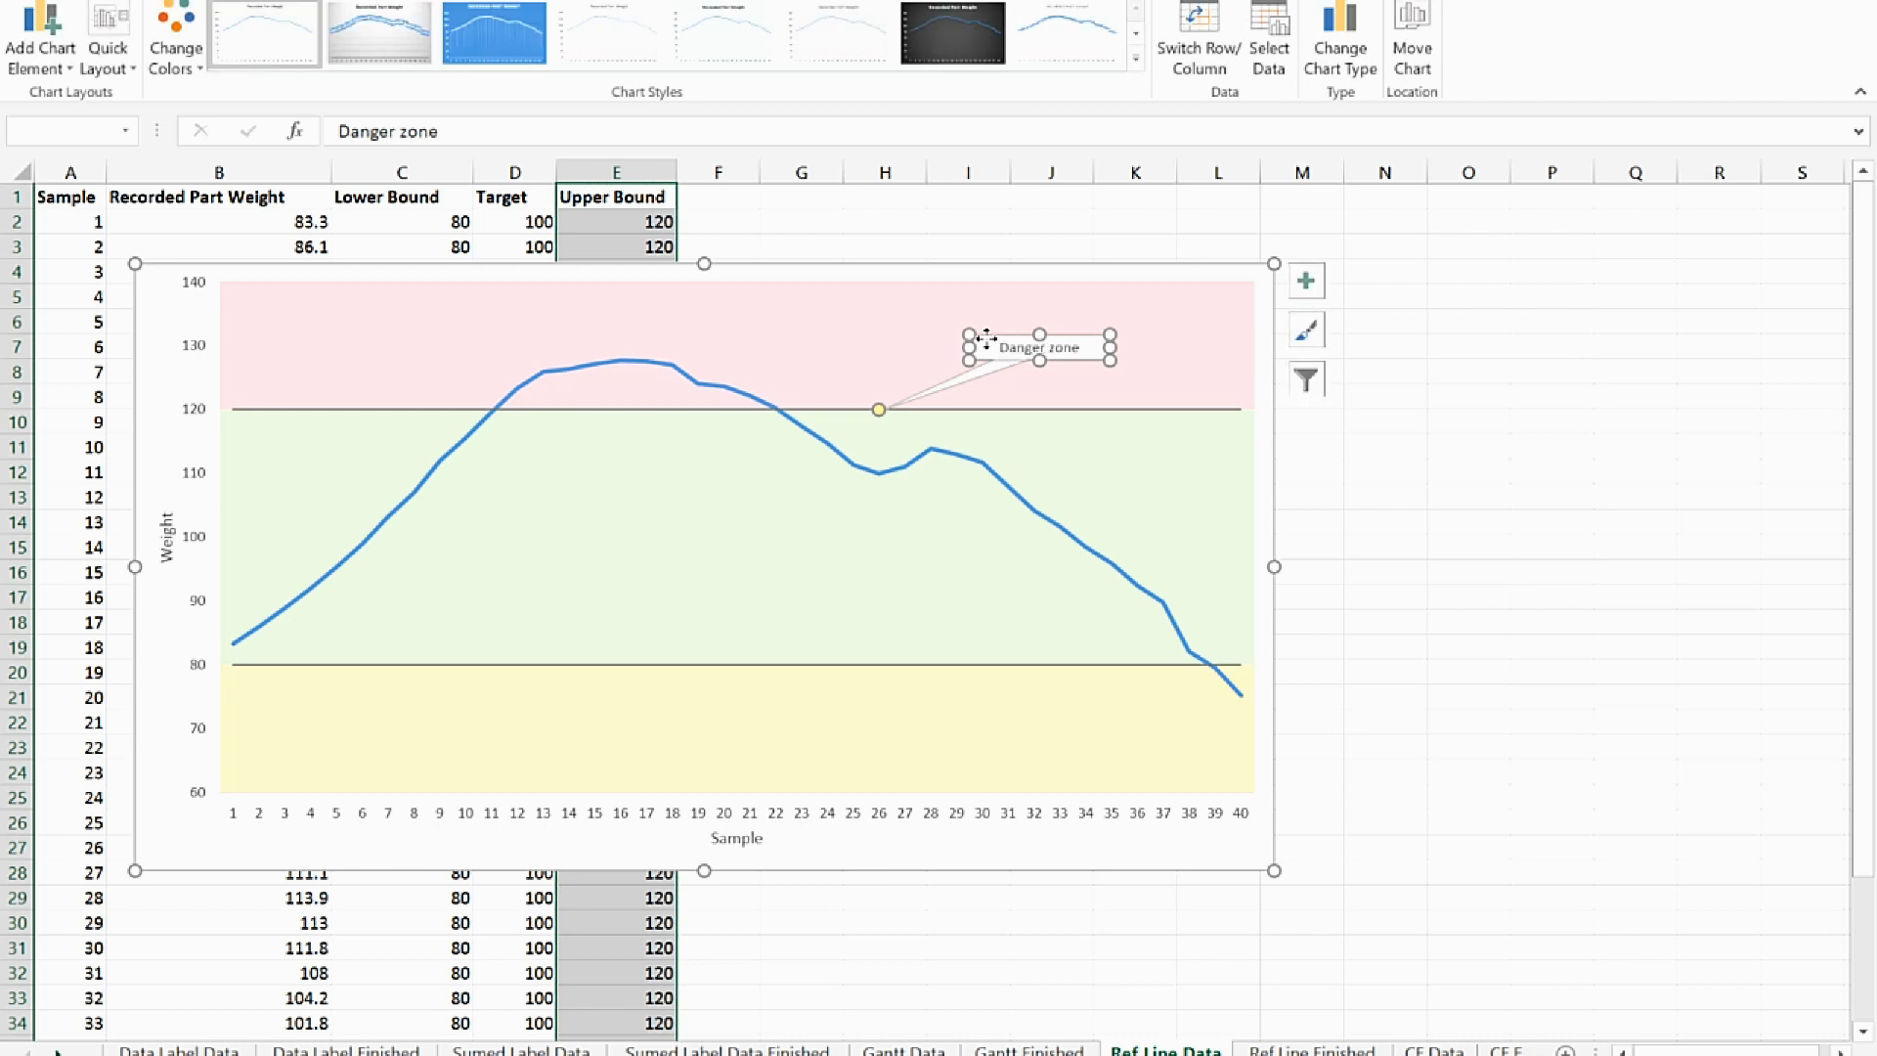
click(1247, 651)
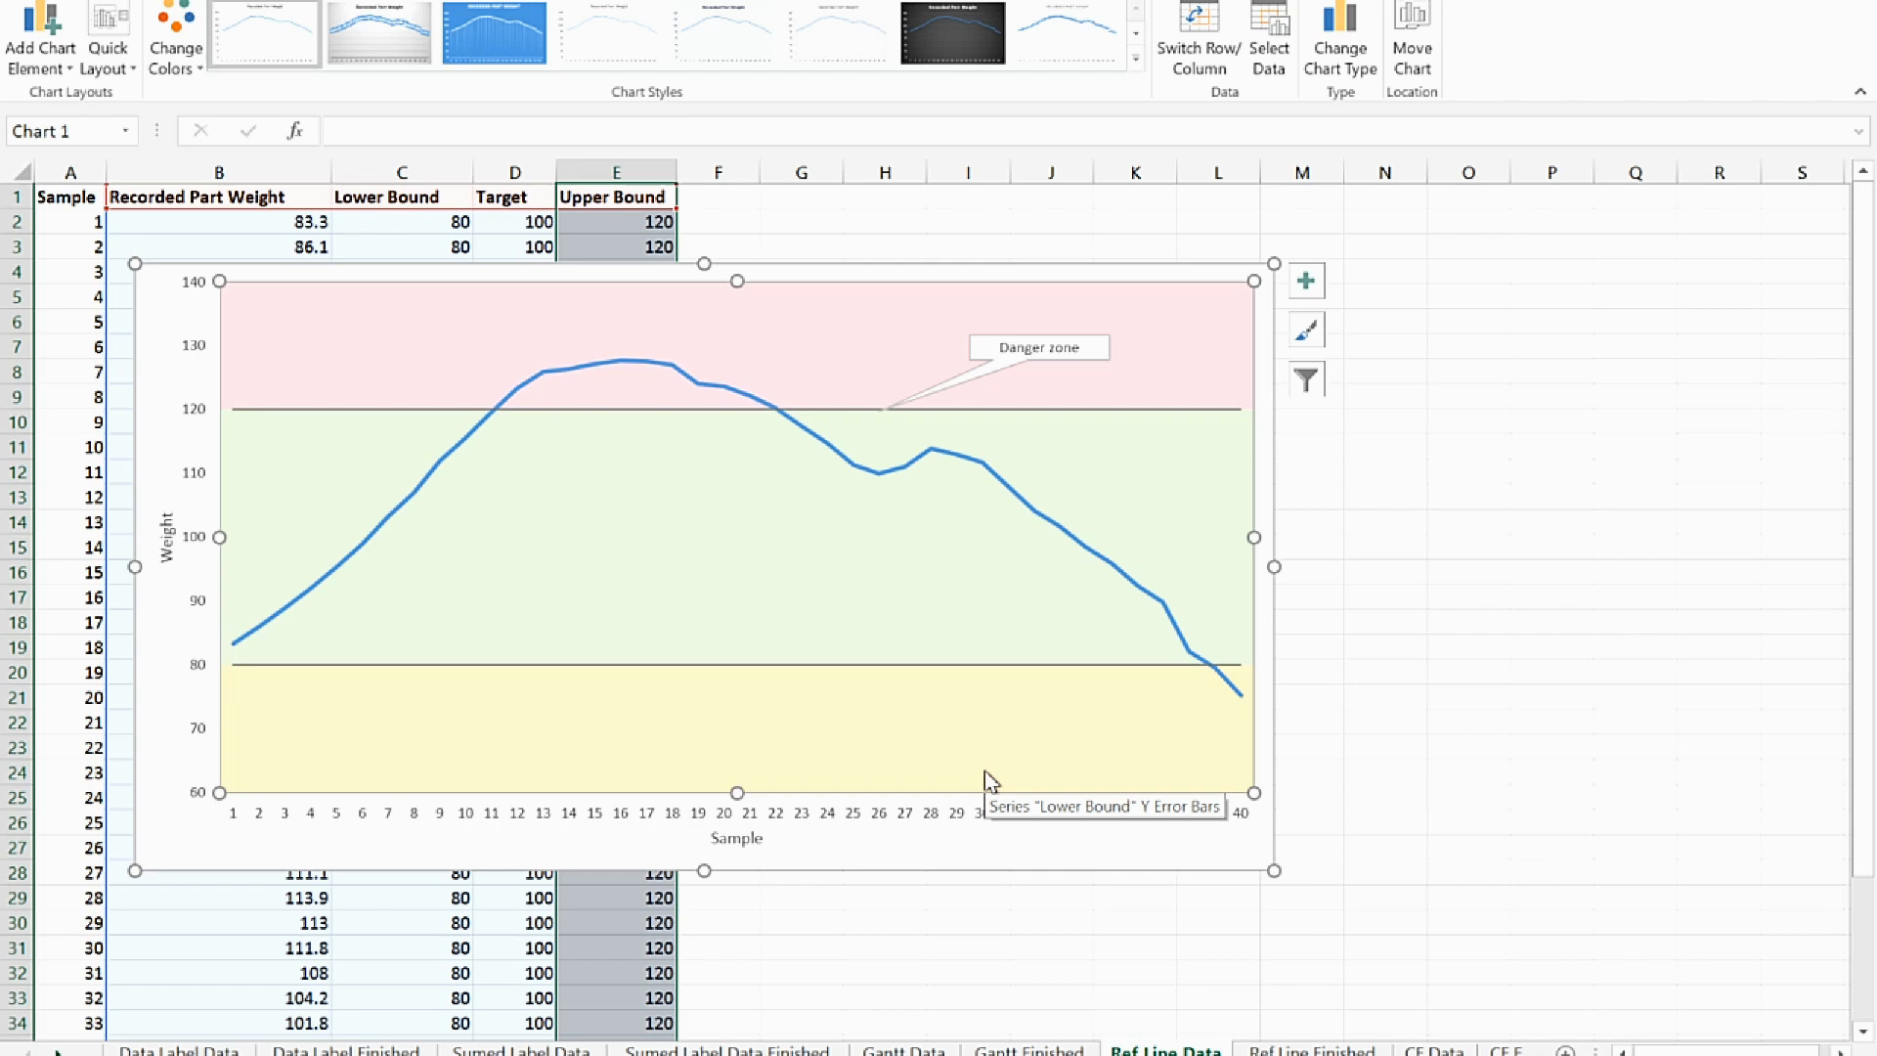
drag(1115, 278, 1449, 290)
click(446, 219)
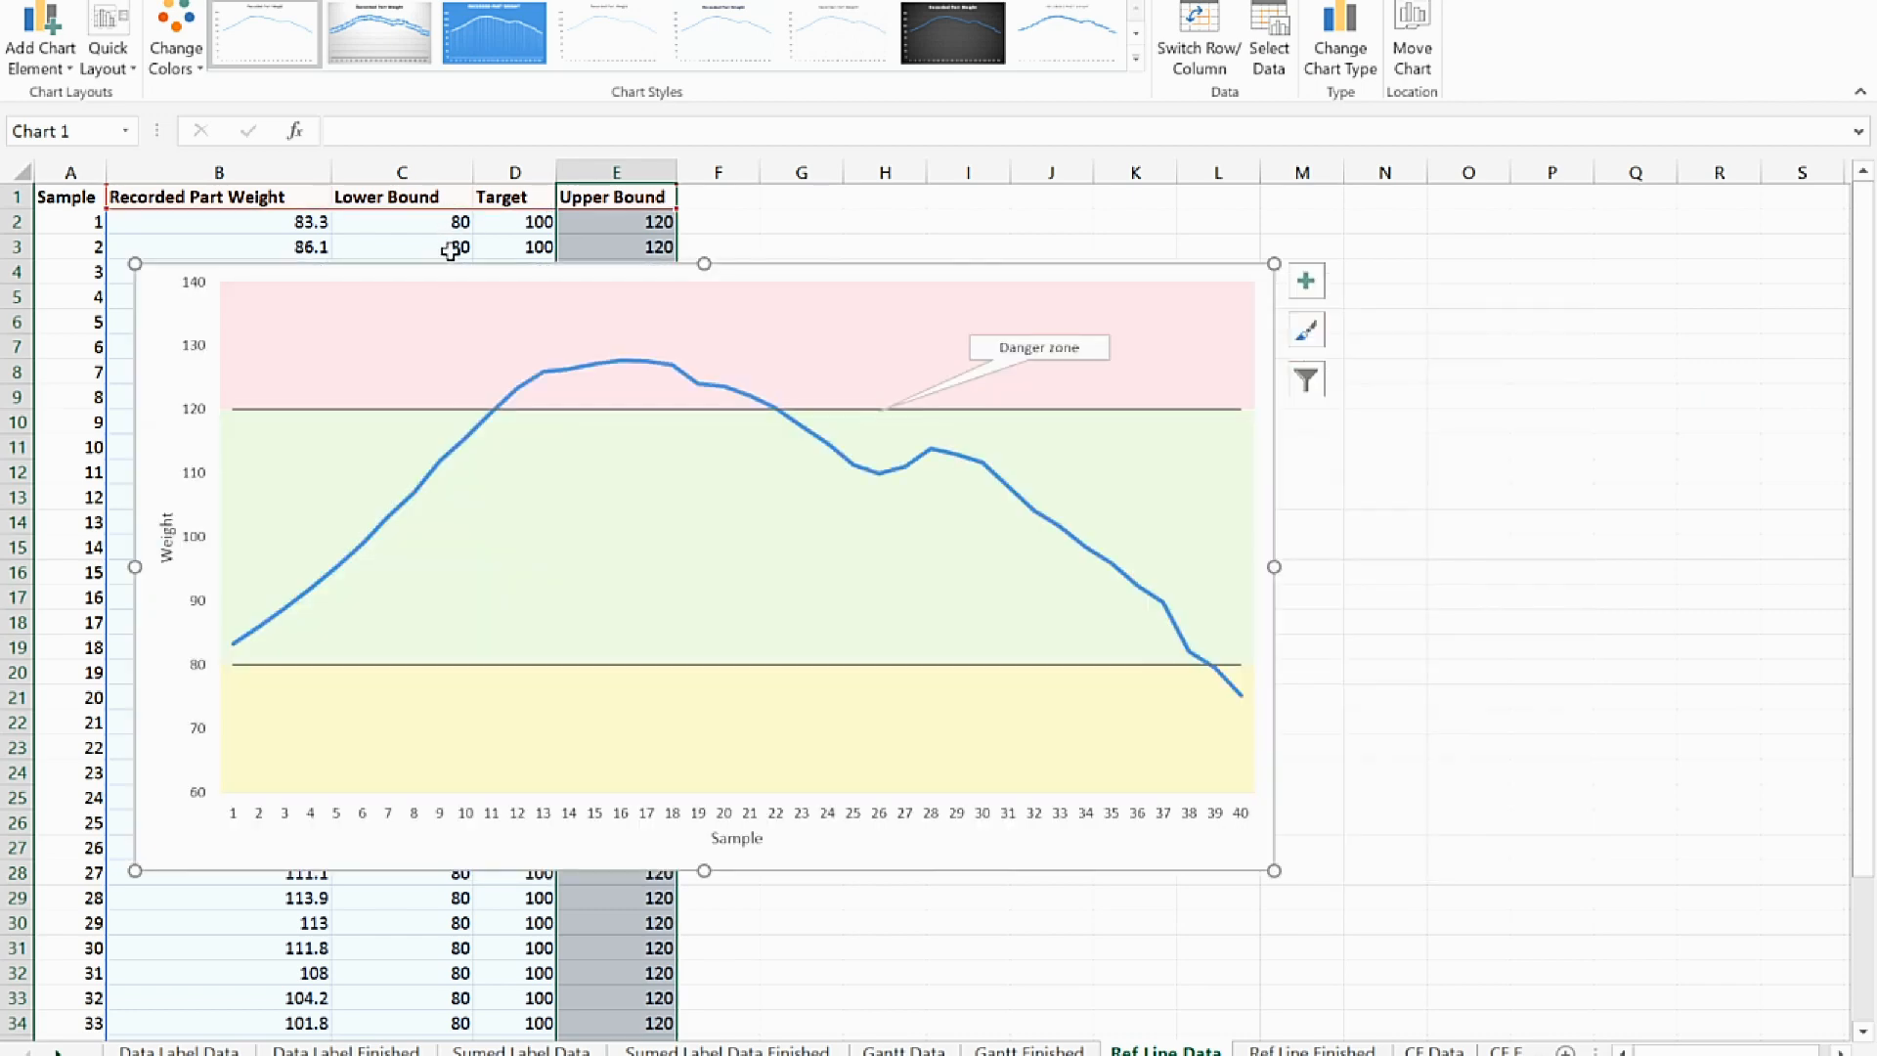
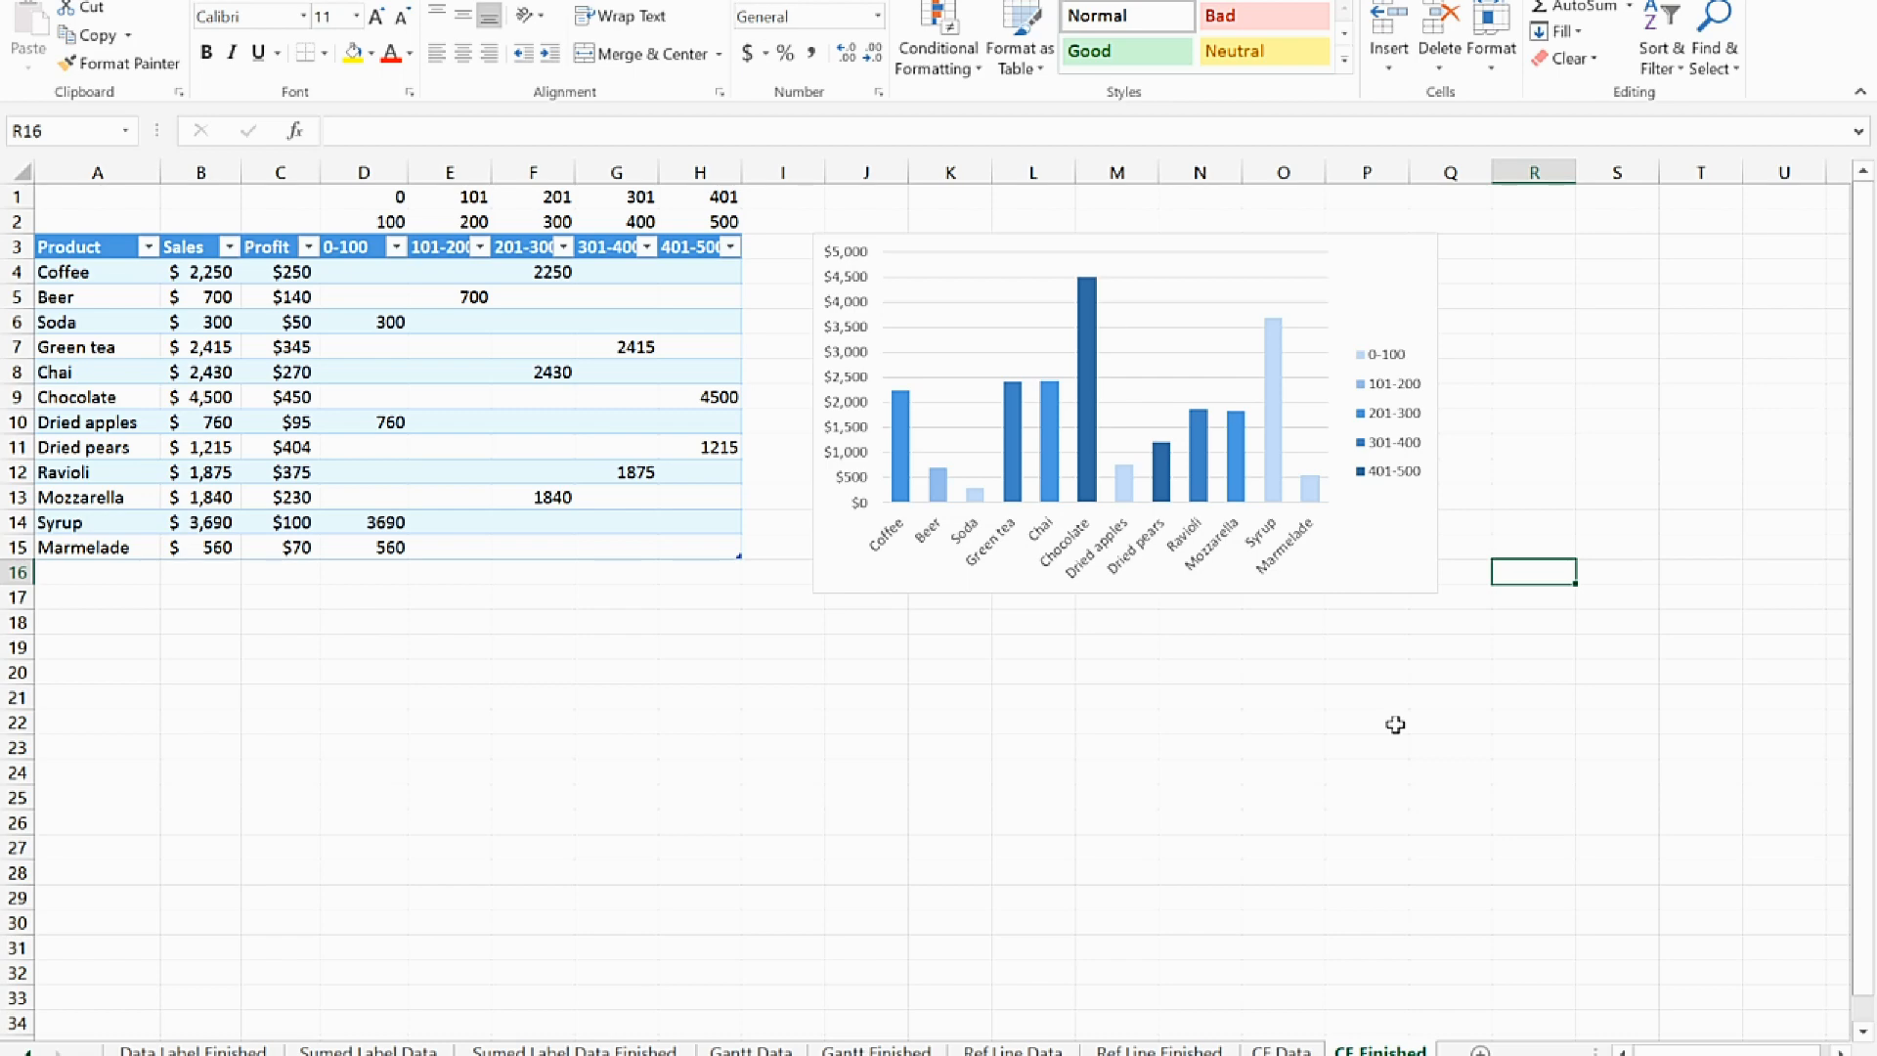
Enlarge the finished chart on the CF Finished sheet and examine its columns colored by profit bracket
click(838, 578)
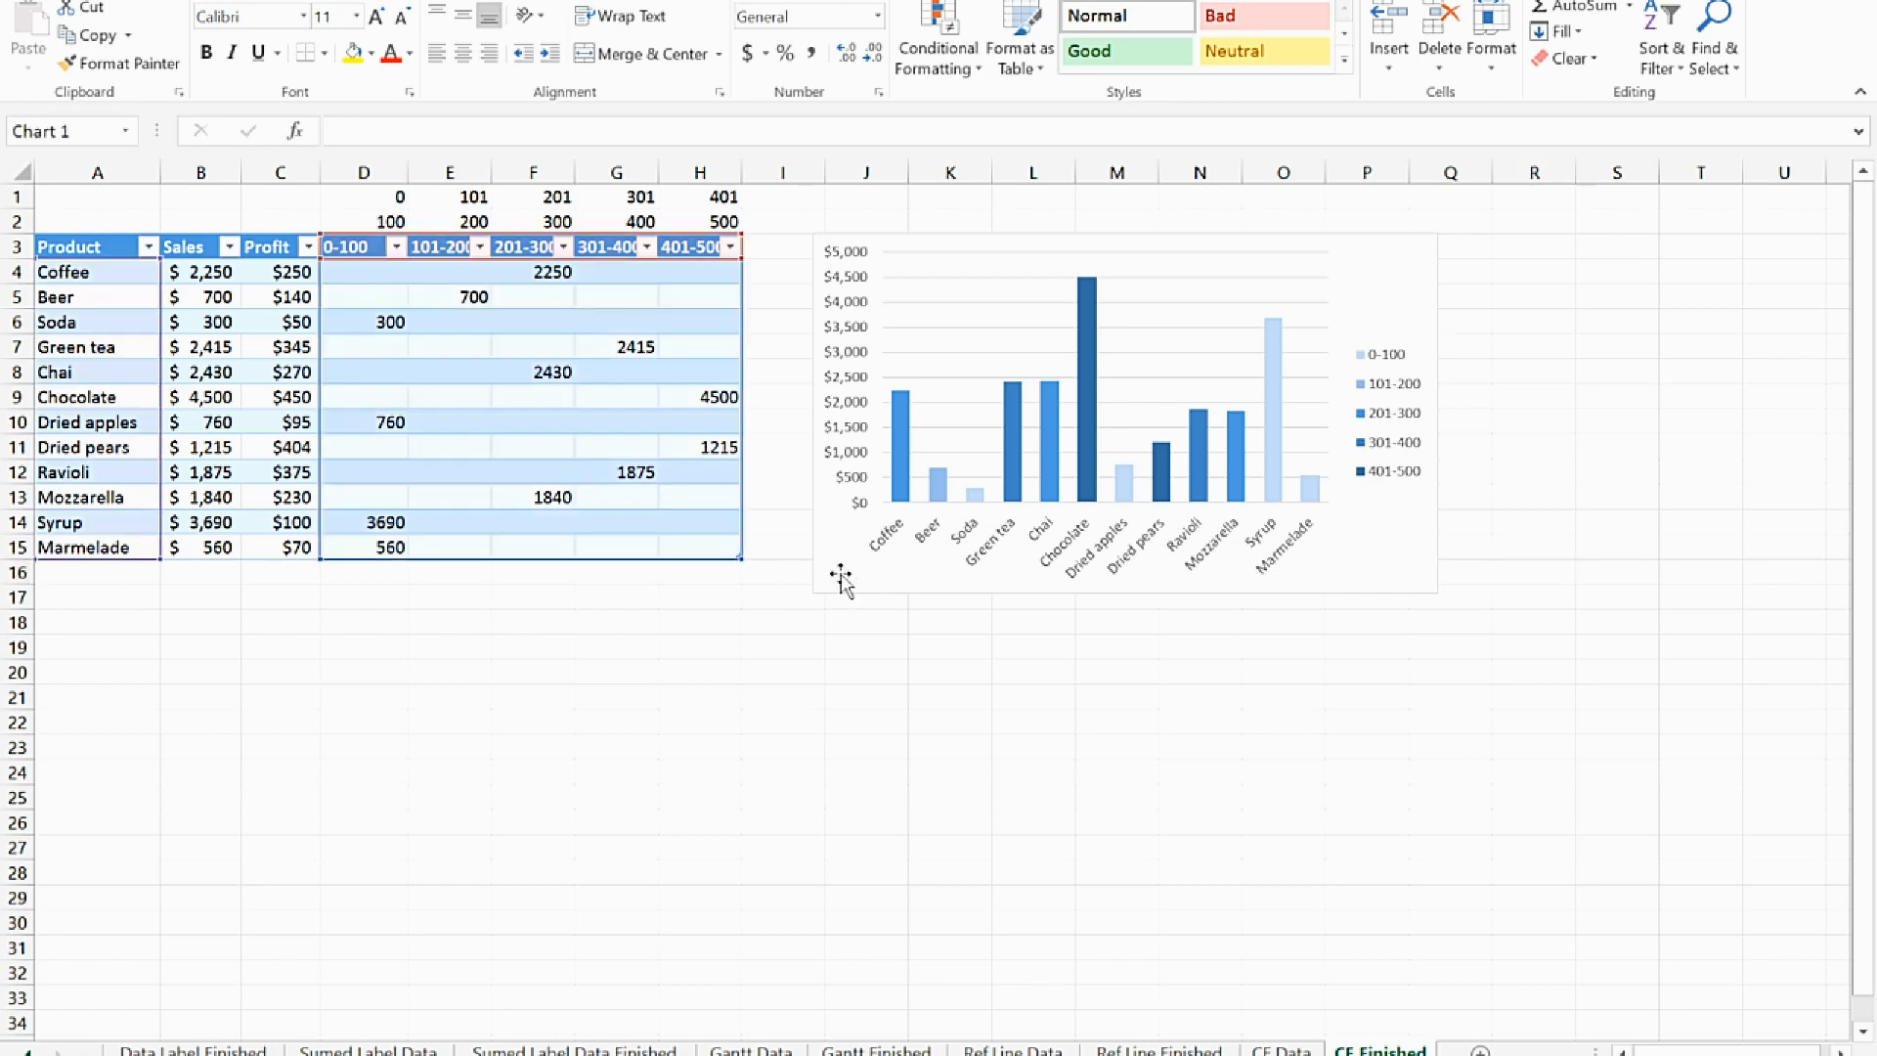
drag(816, 593, 320, 838)
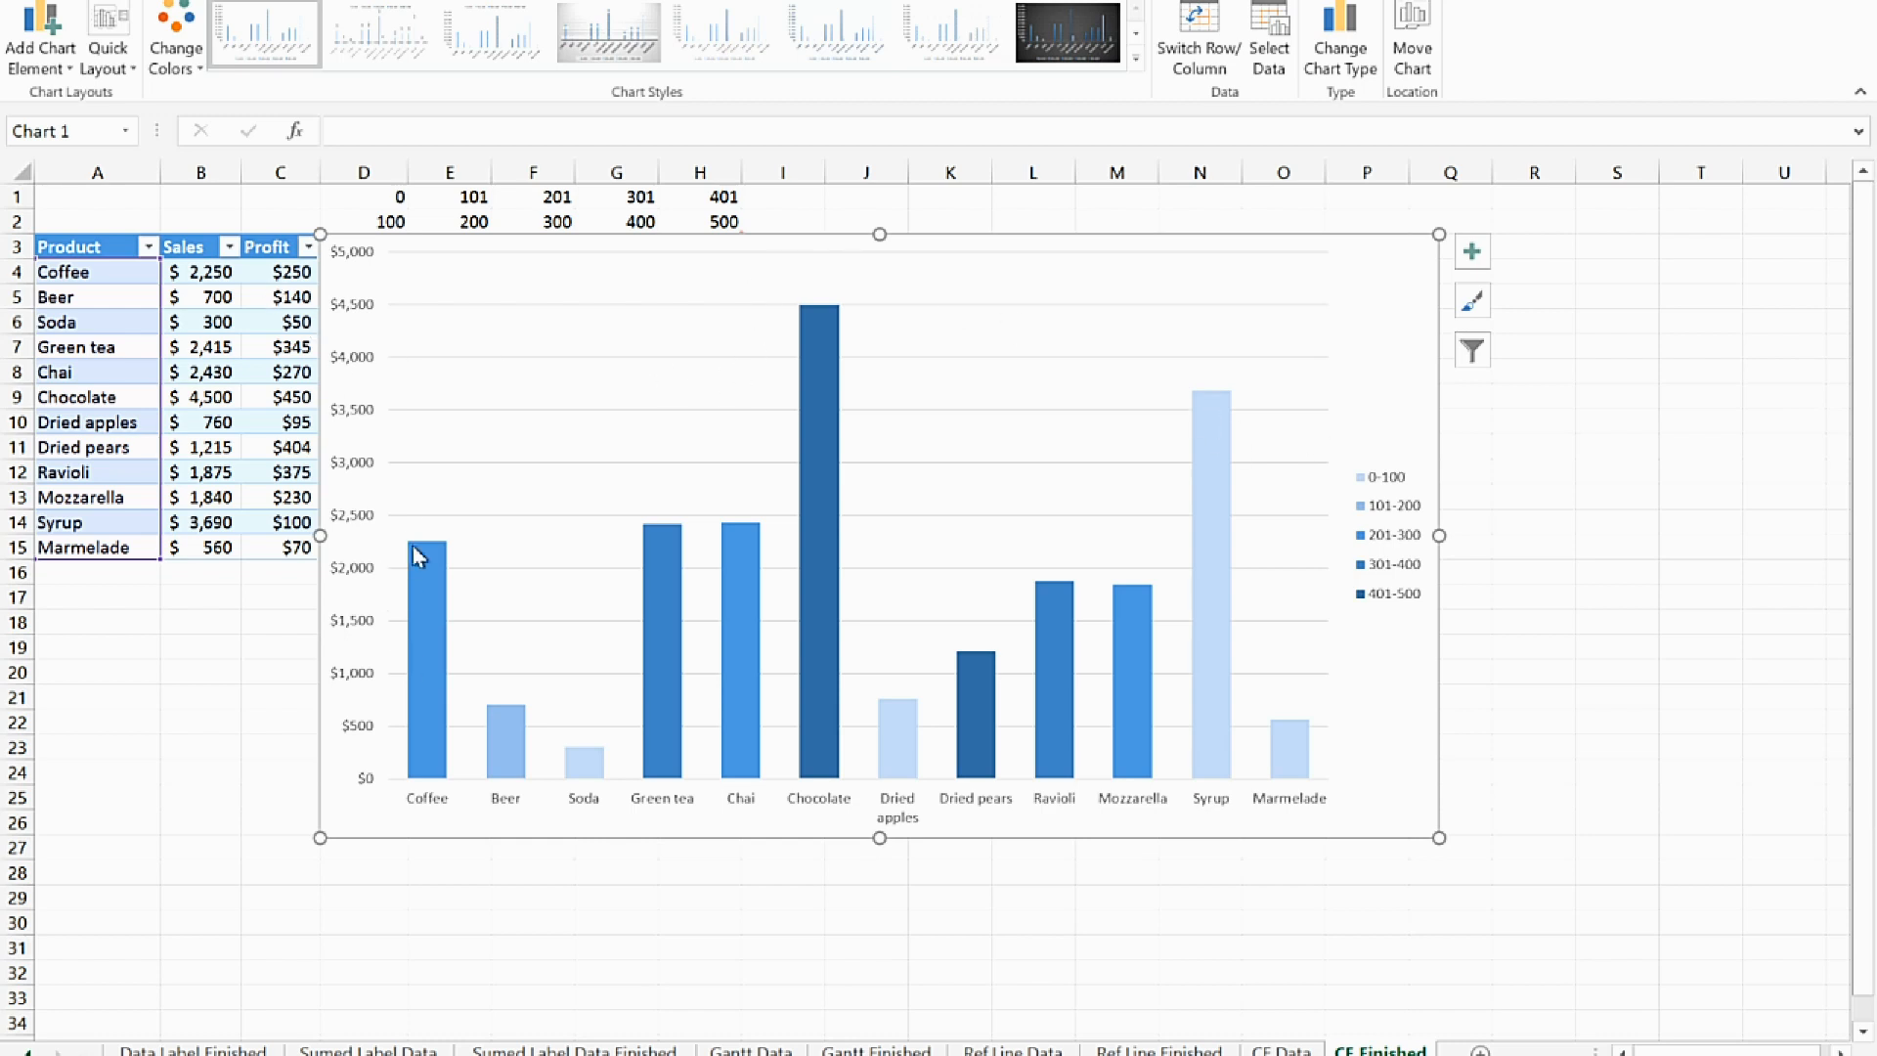
mouse_move(432, 691)
mouse_move(1221, 409)
mouse_move(971, 682)
Insert two blank rows above the product table on the CF Data sheet
click(1280, 1050)
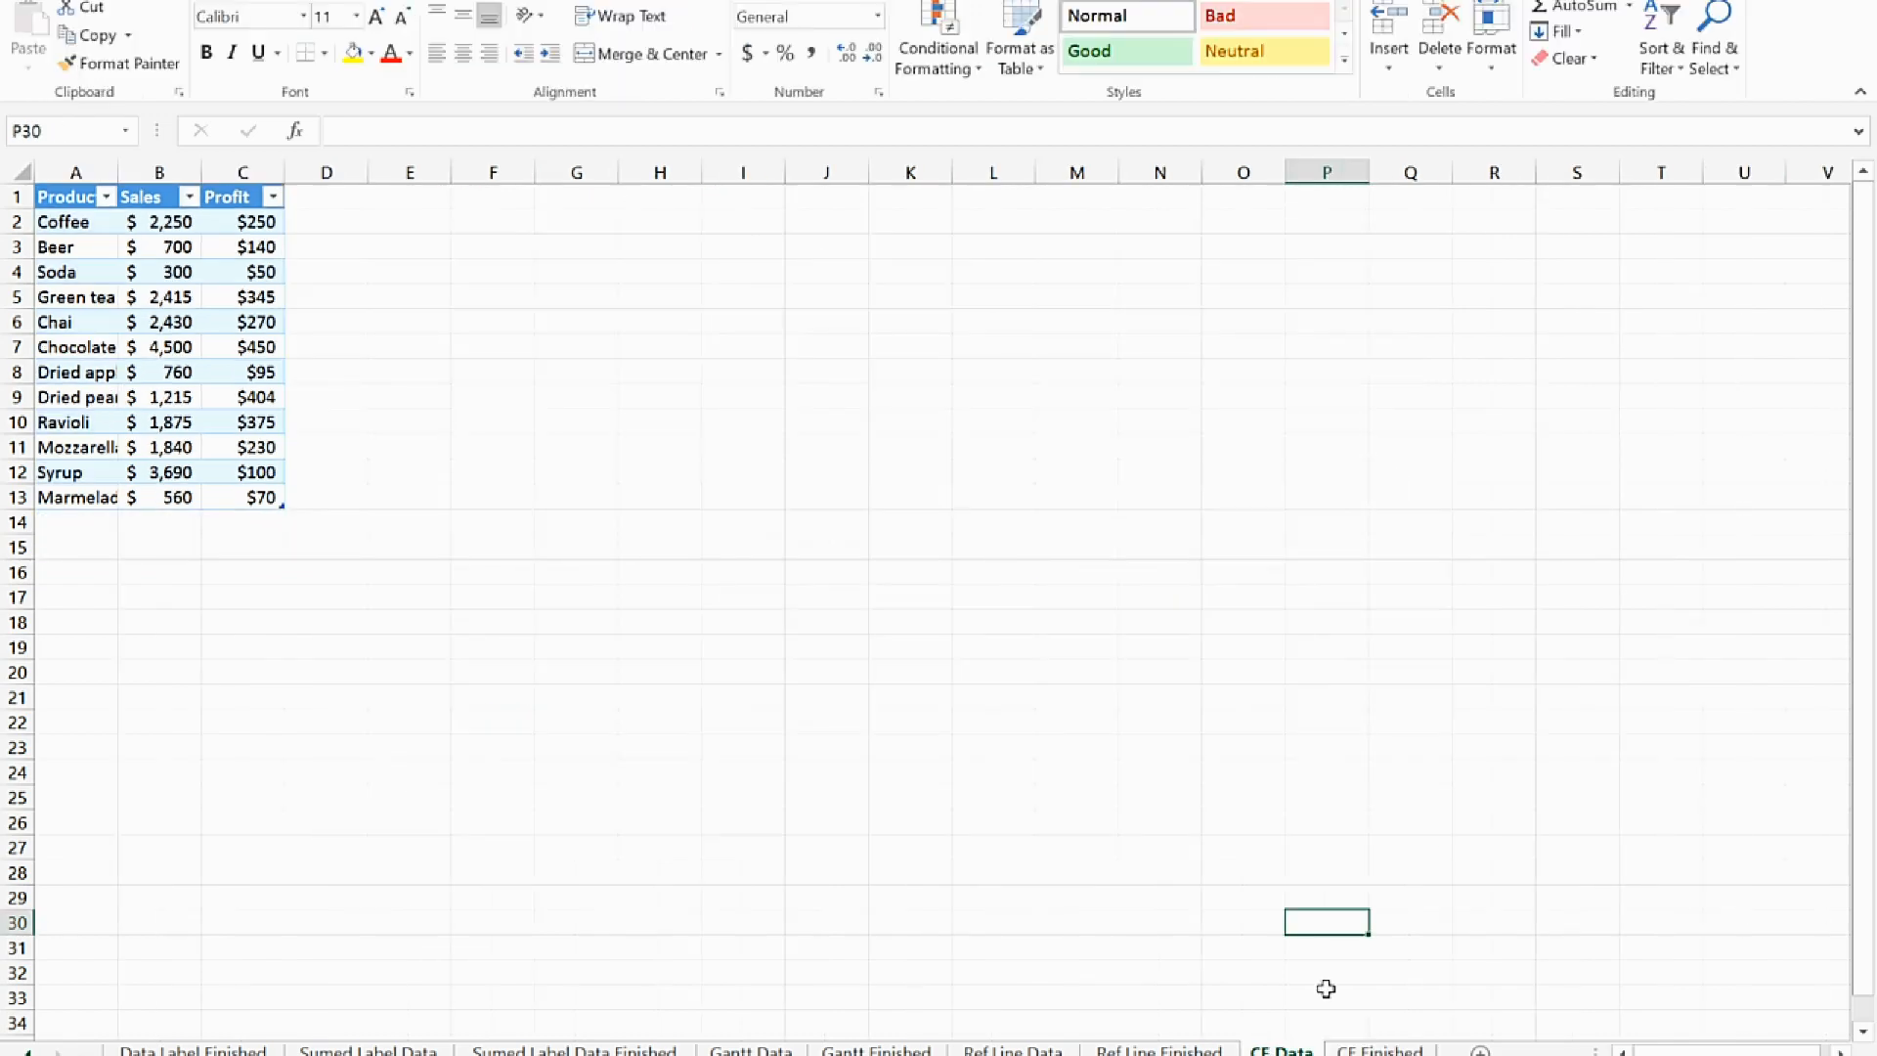
drag(69, 201, 237, 405)
click(337, 275)
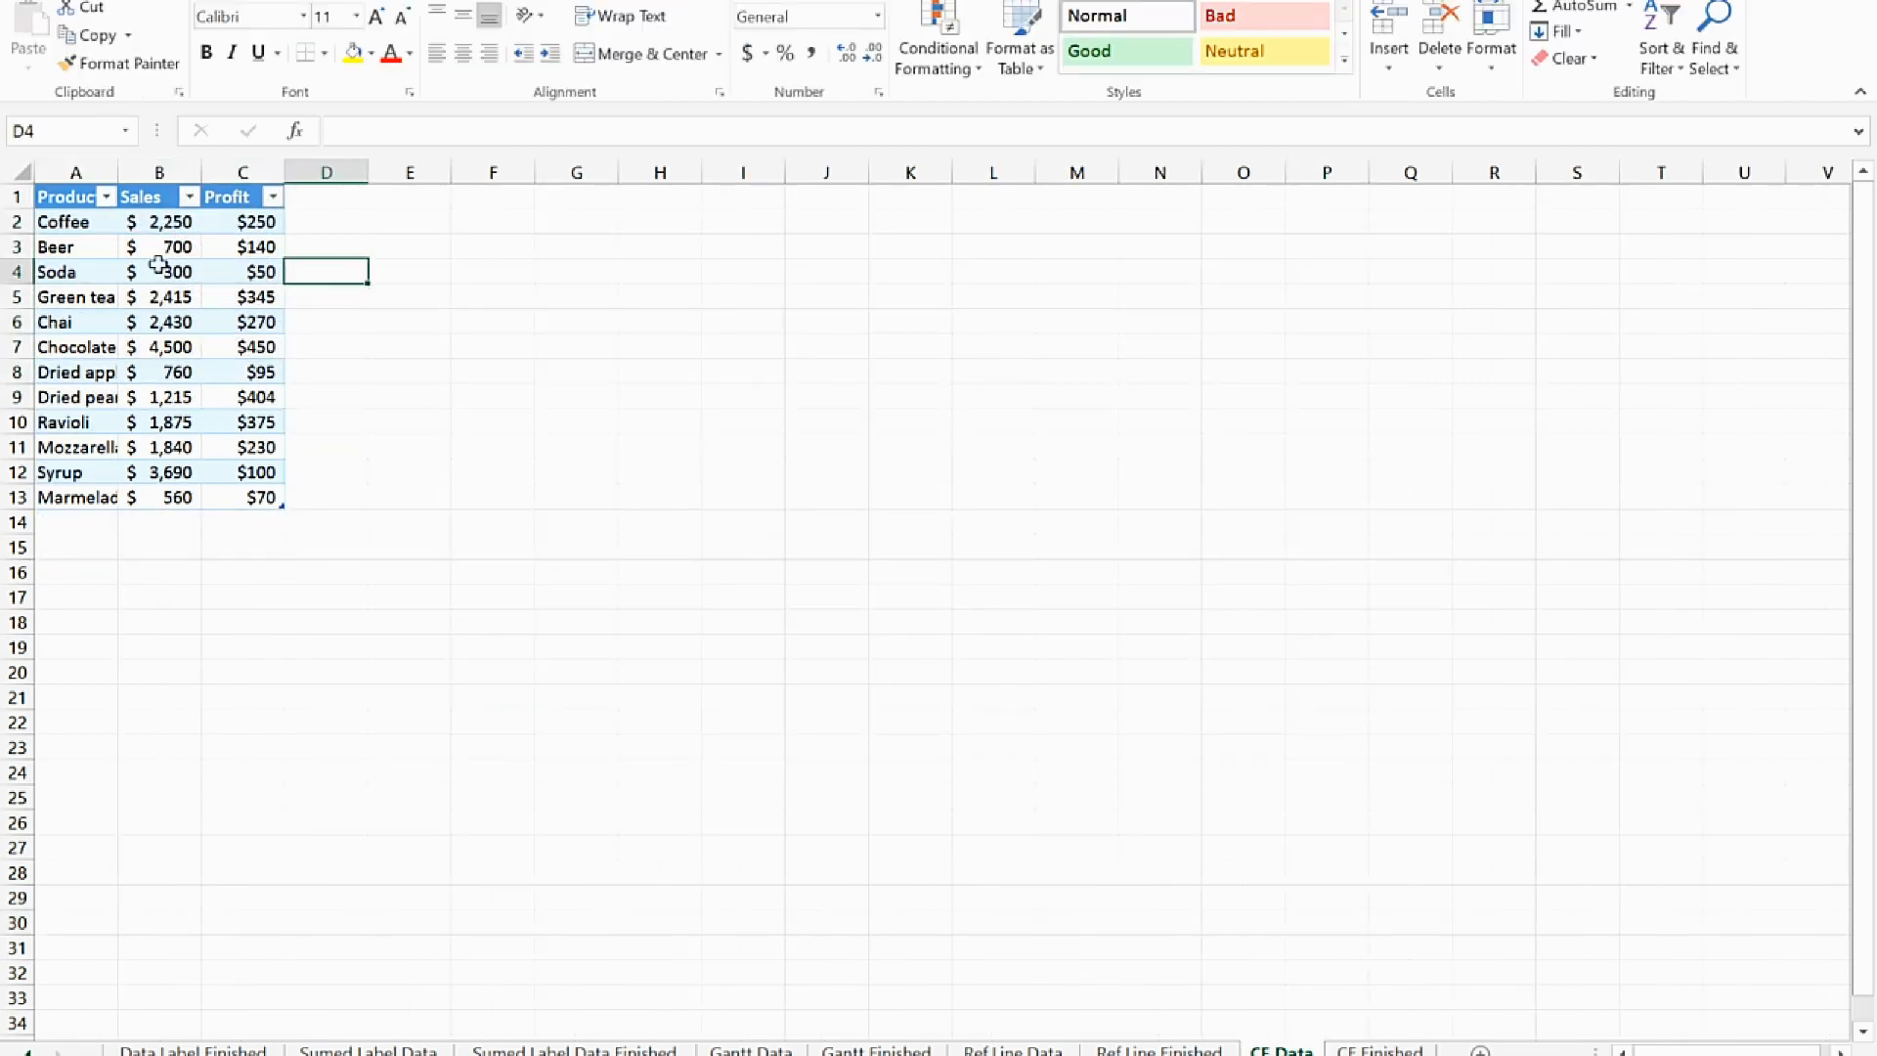
click(15, 196)
right_click(23, 195)
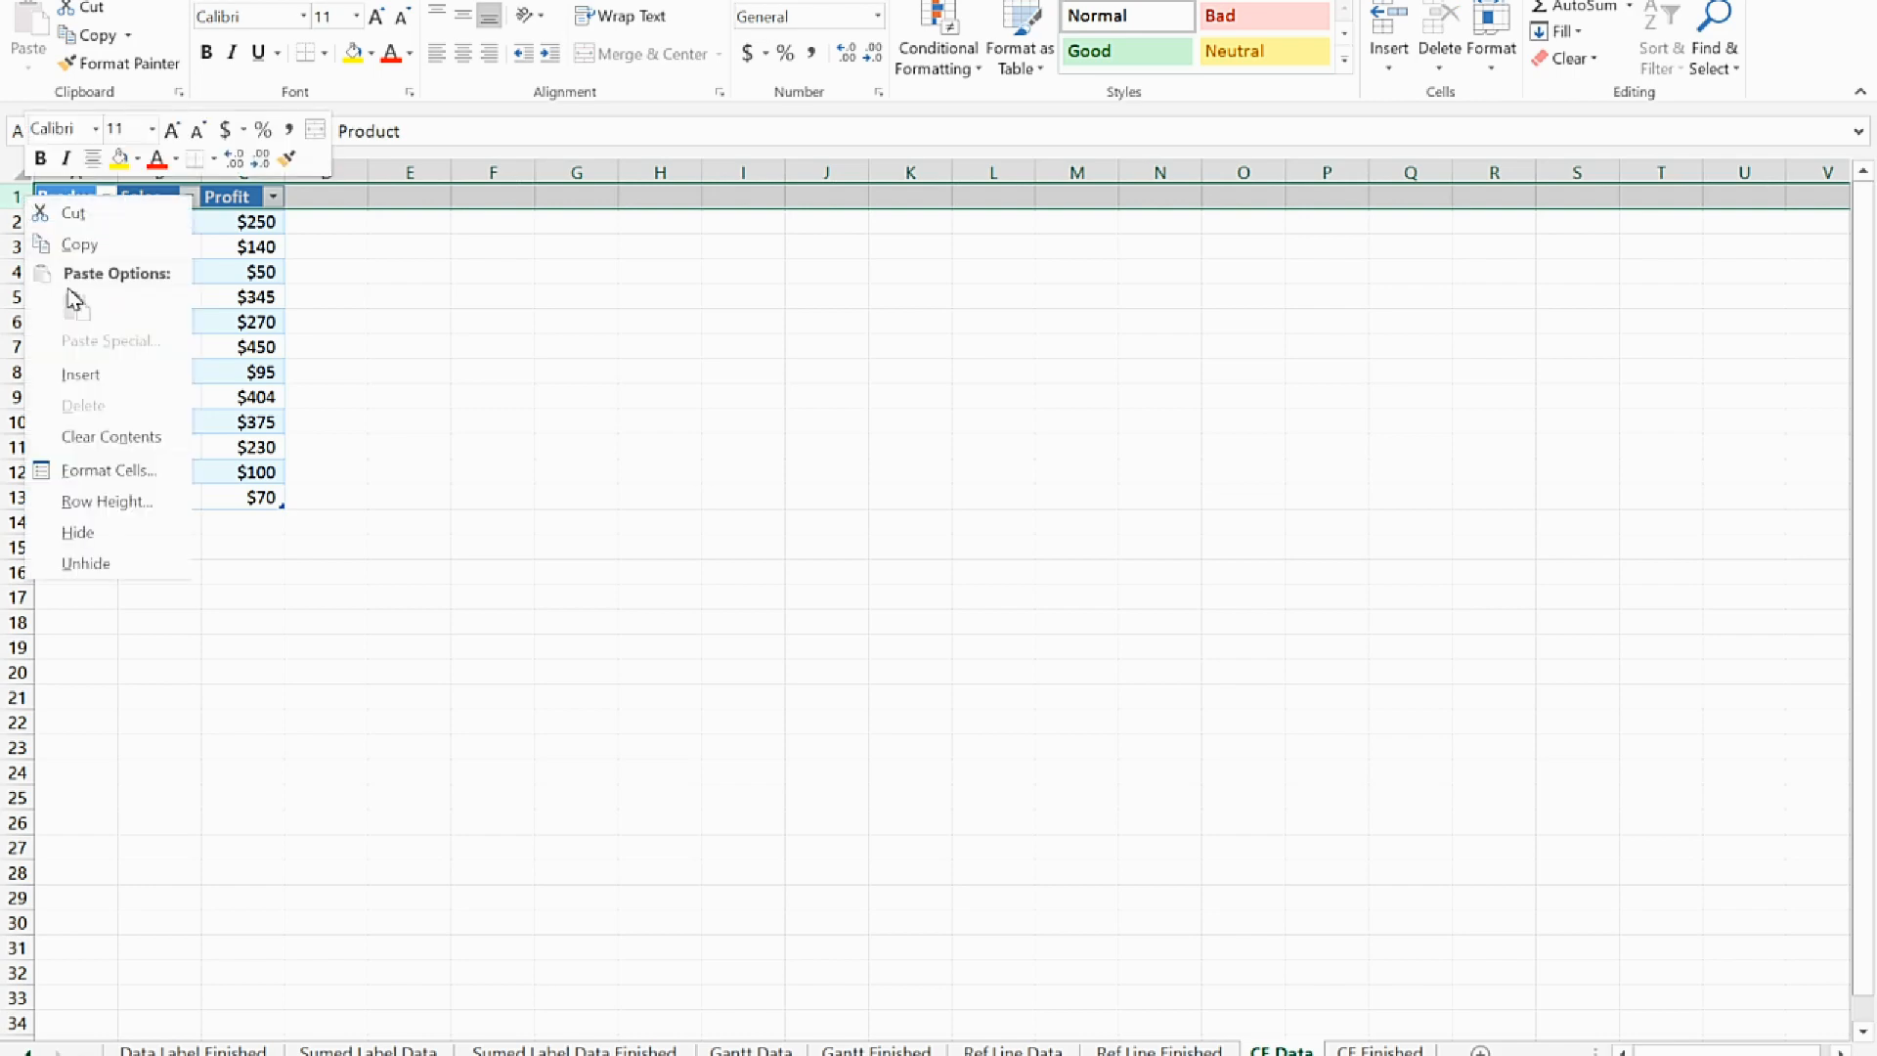
click(80, 374)
right_click(15, 195)
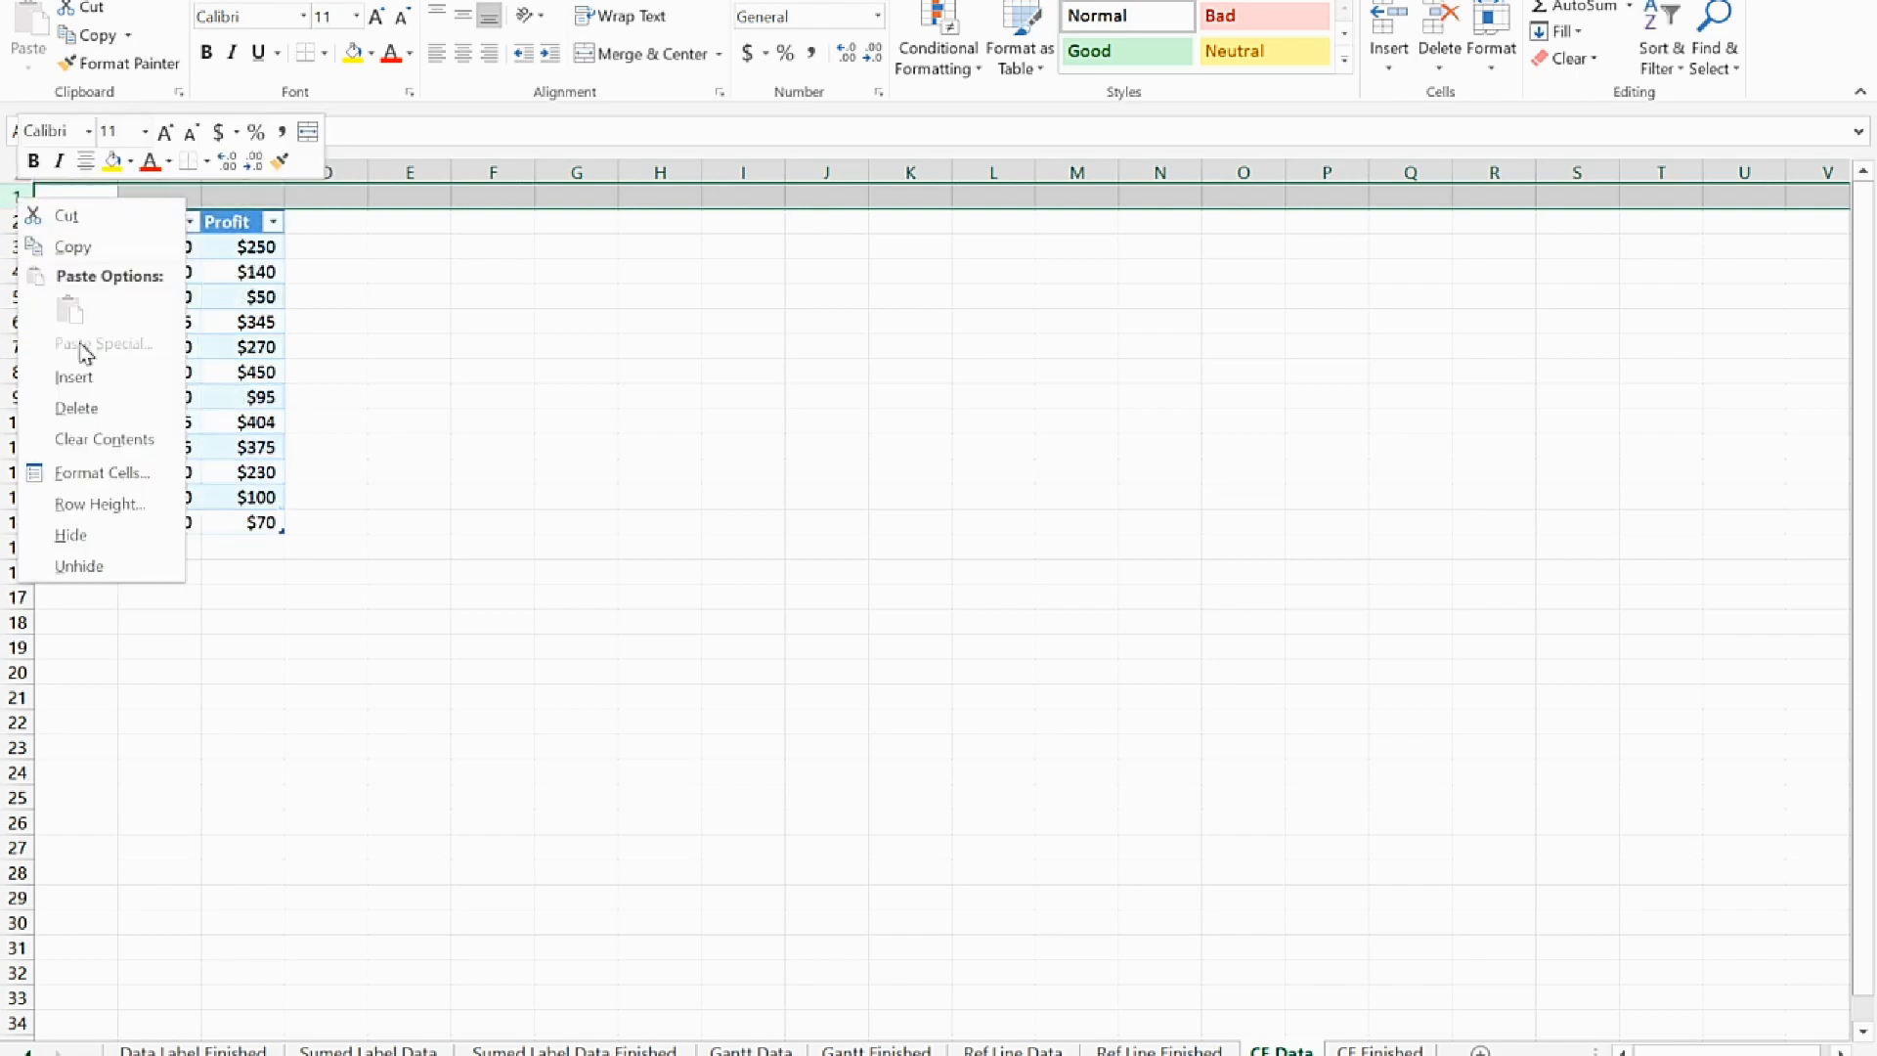
click(88, 372)
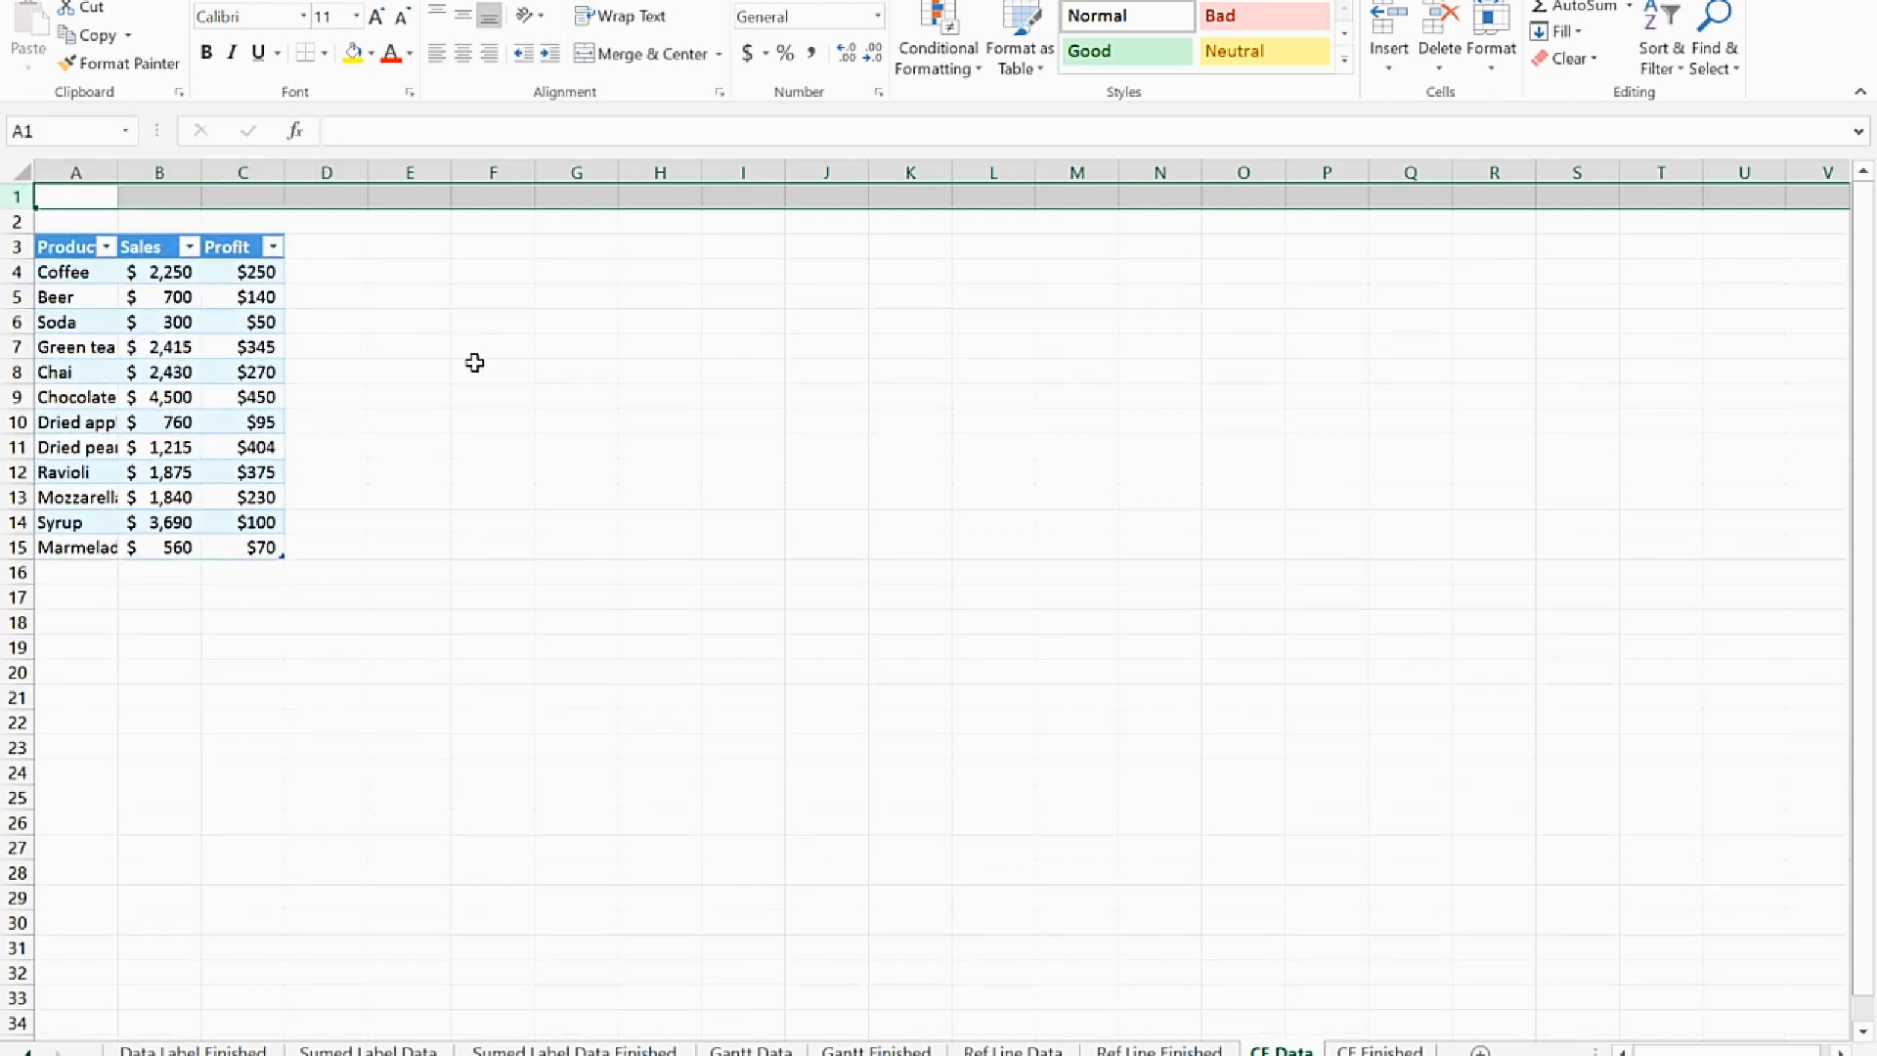
Copy the bracket limits in D1:H2 from the CF Finished sheet to cell D1 of the CF Data sheet
click(1374, 1052)
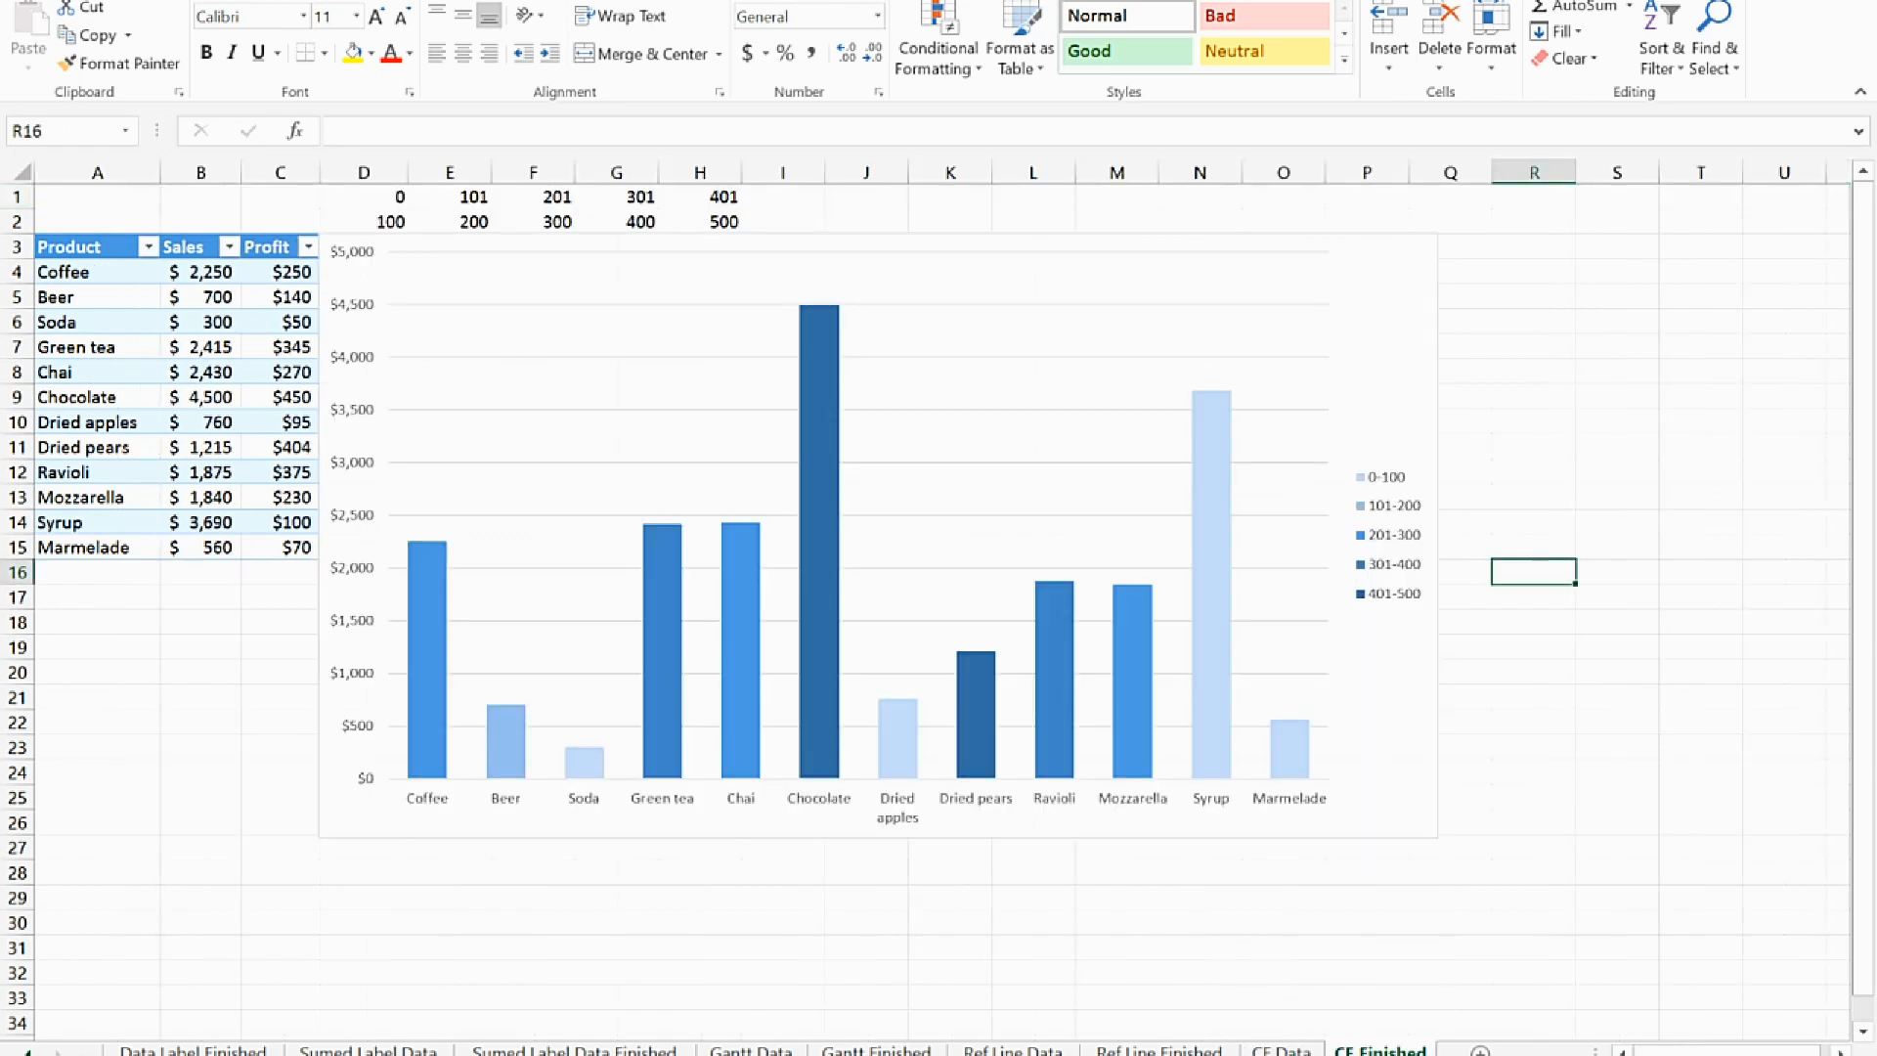
drag(385, 194, 708, 221)
key(ctrl+c)
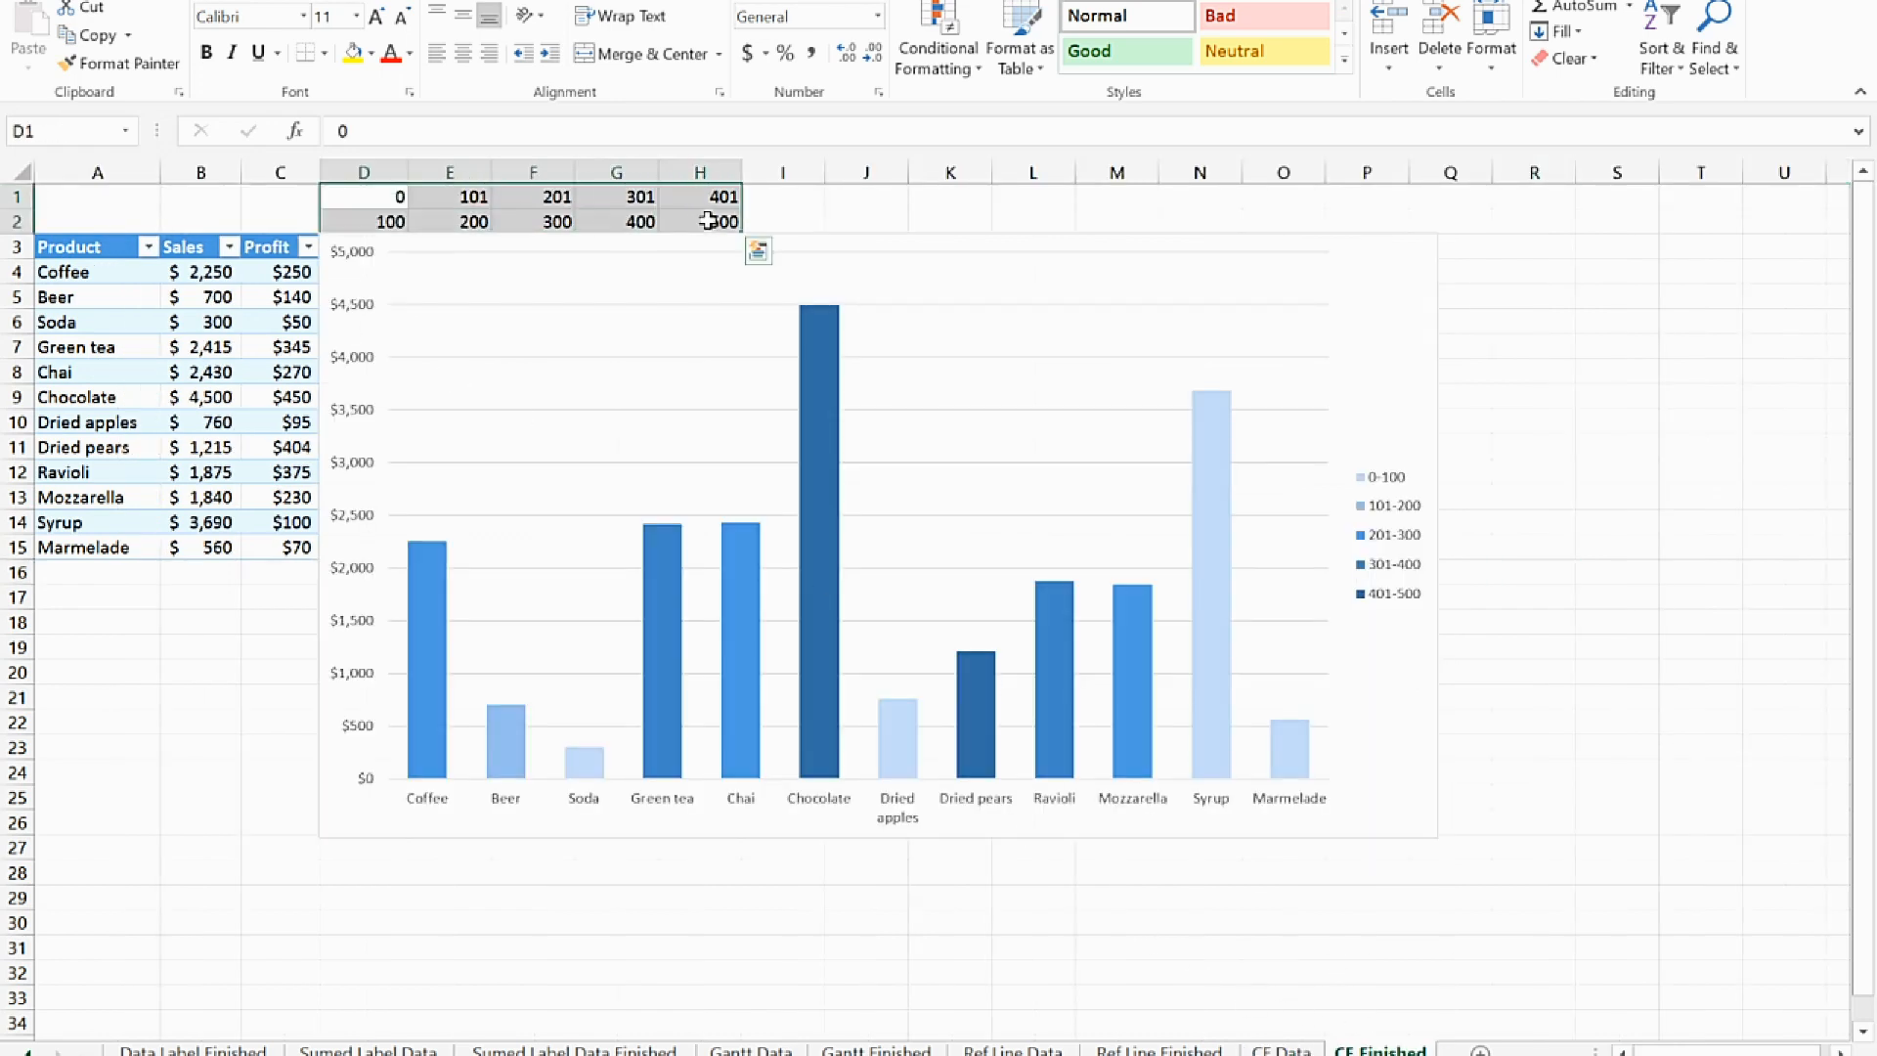
click(1280, 1051)
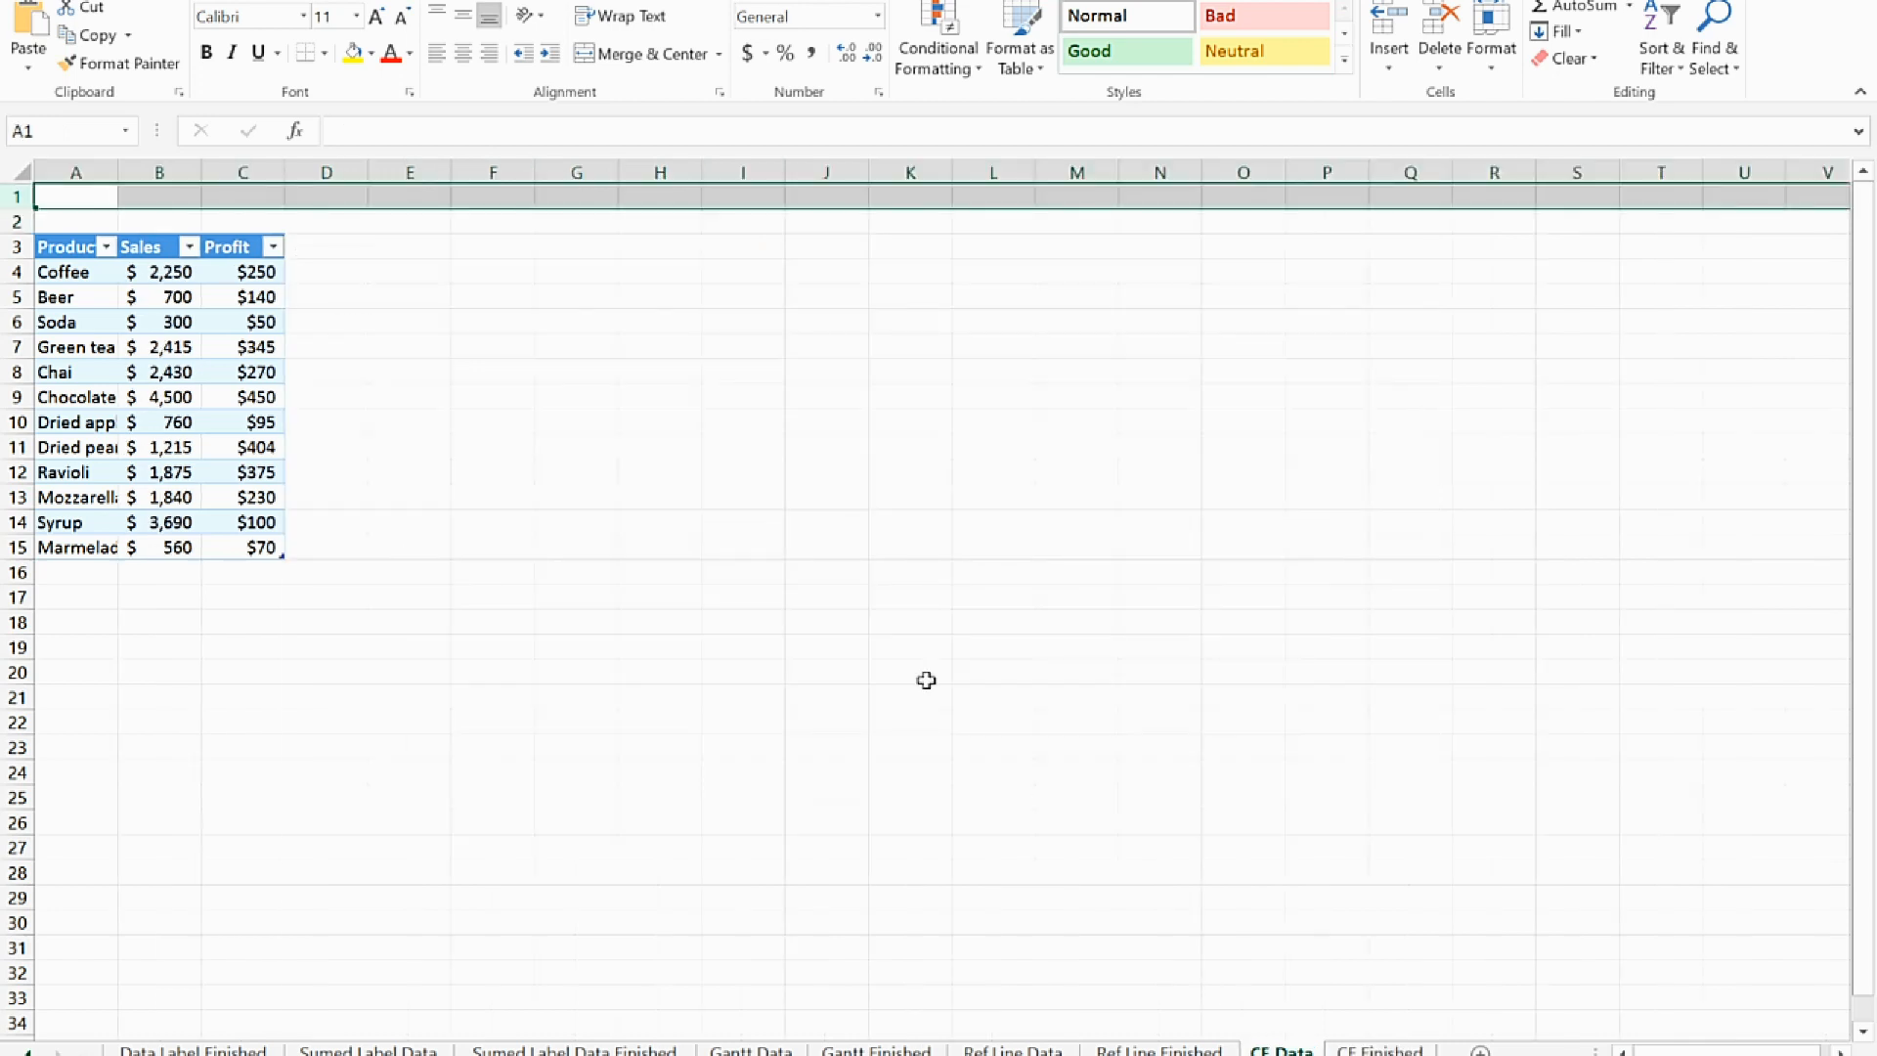
click(303, 195)
key(ctrl+v)
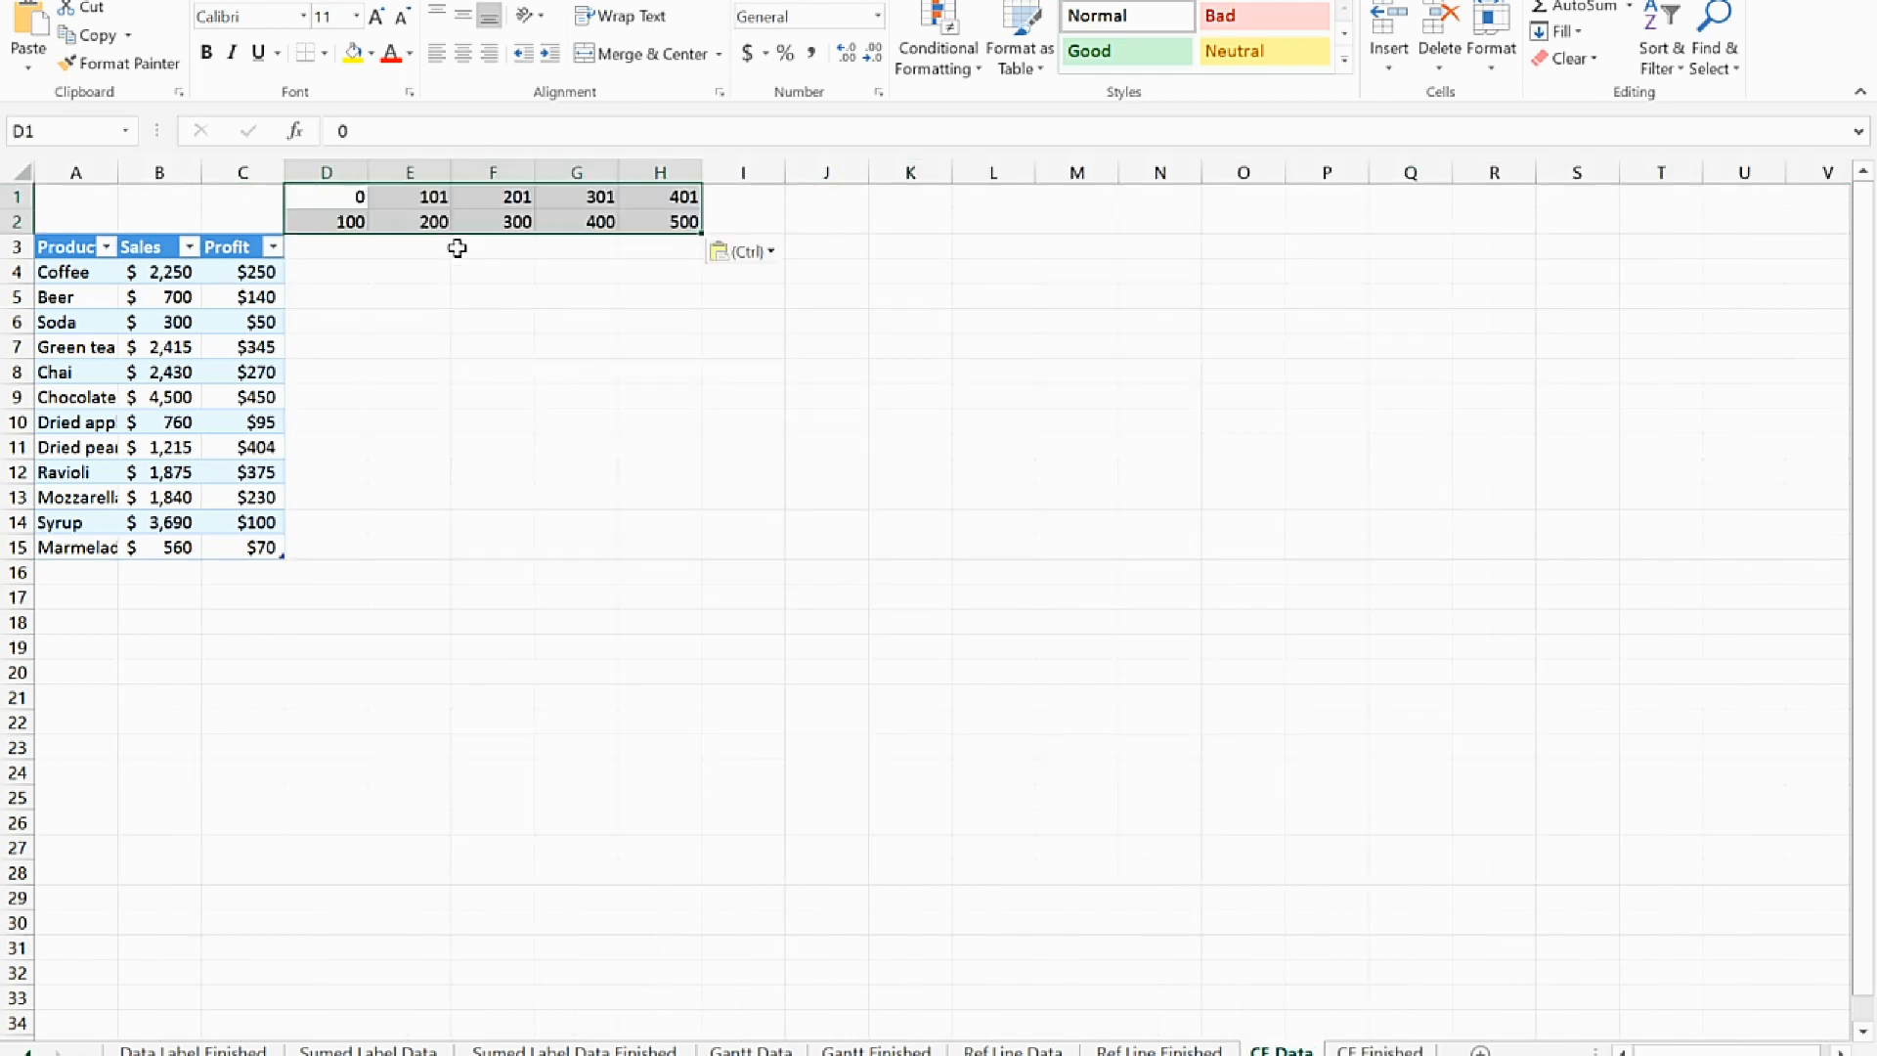
Move the CF Finished chart off its table and copy the bracket headers D3:H3 into cell D3 of the CF Data sheet
click(1361, 1049)
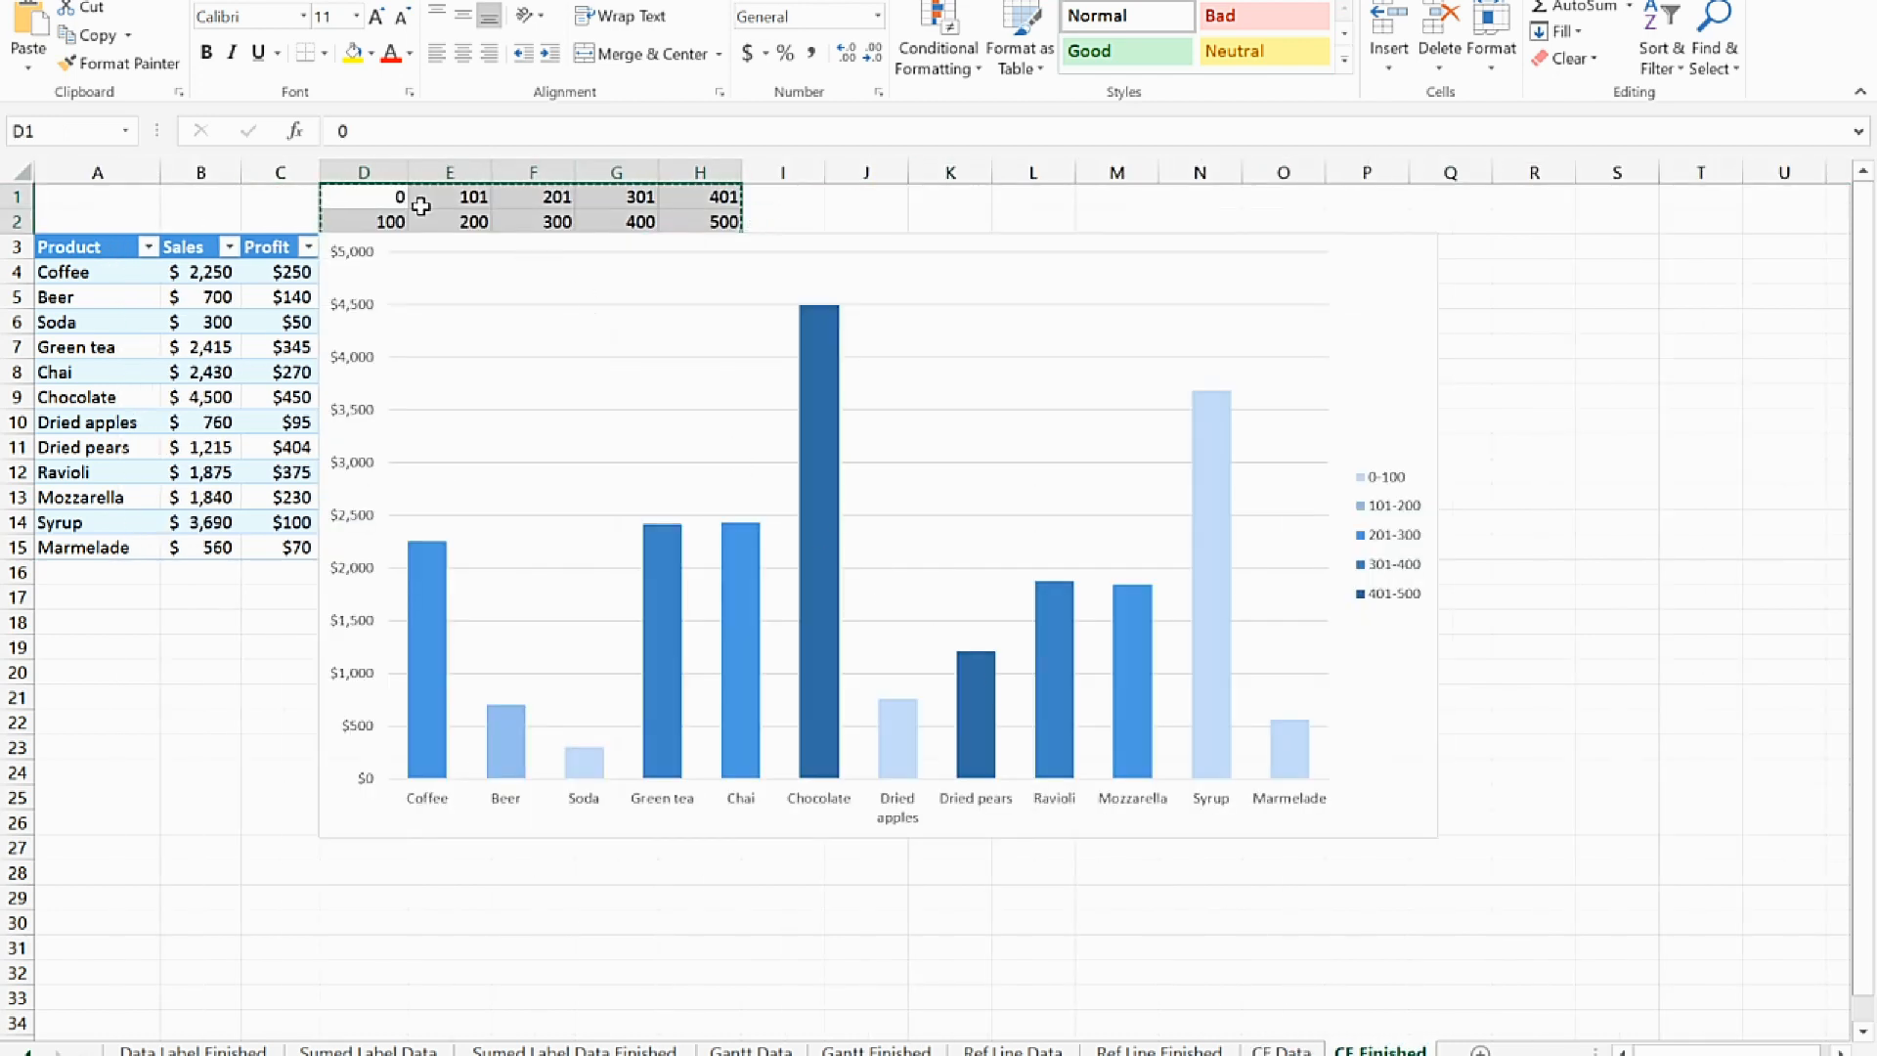
drag(1393, 294, 1760, 492)
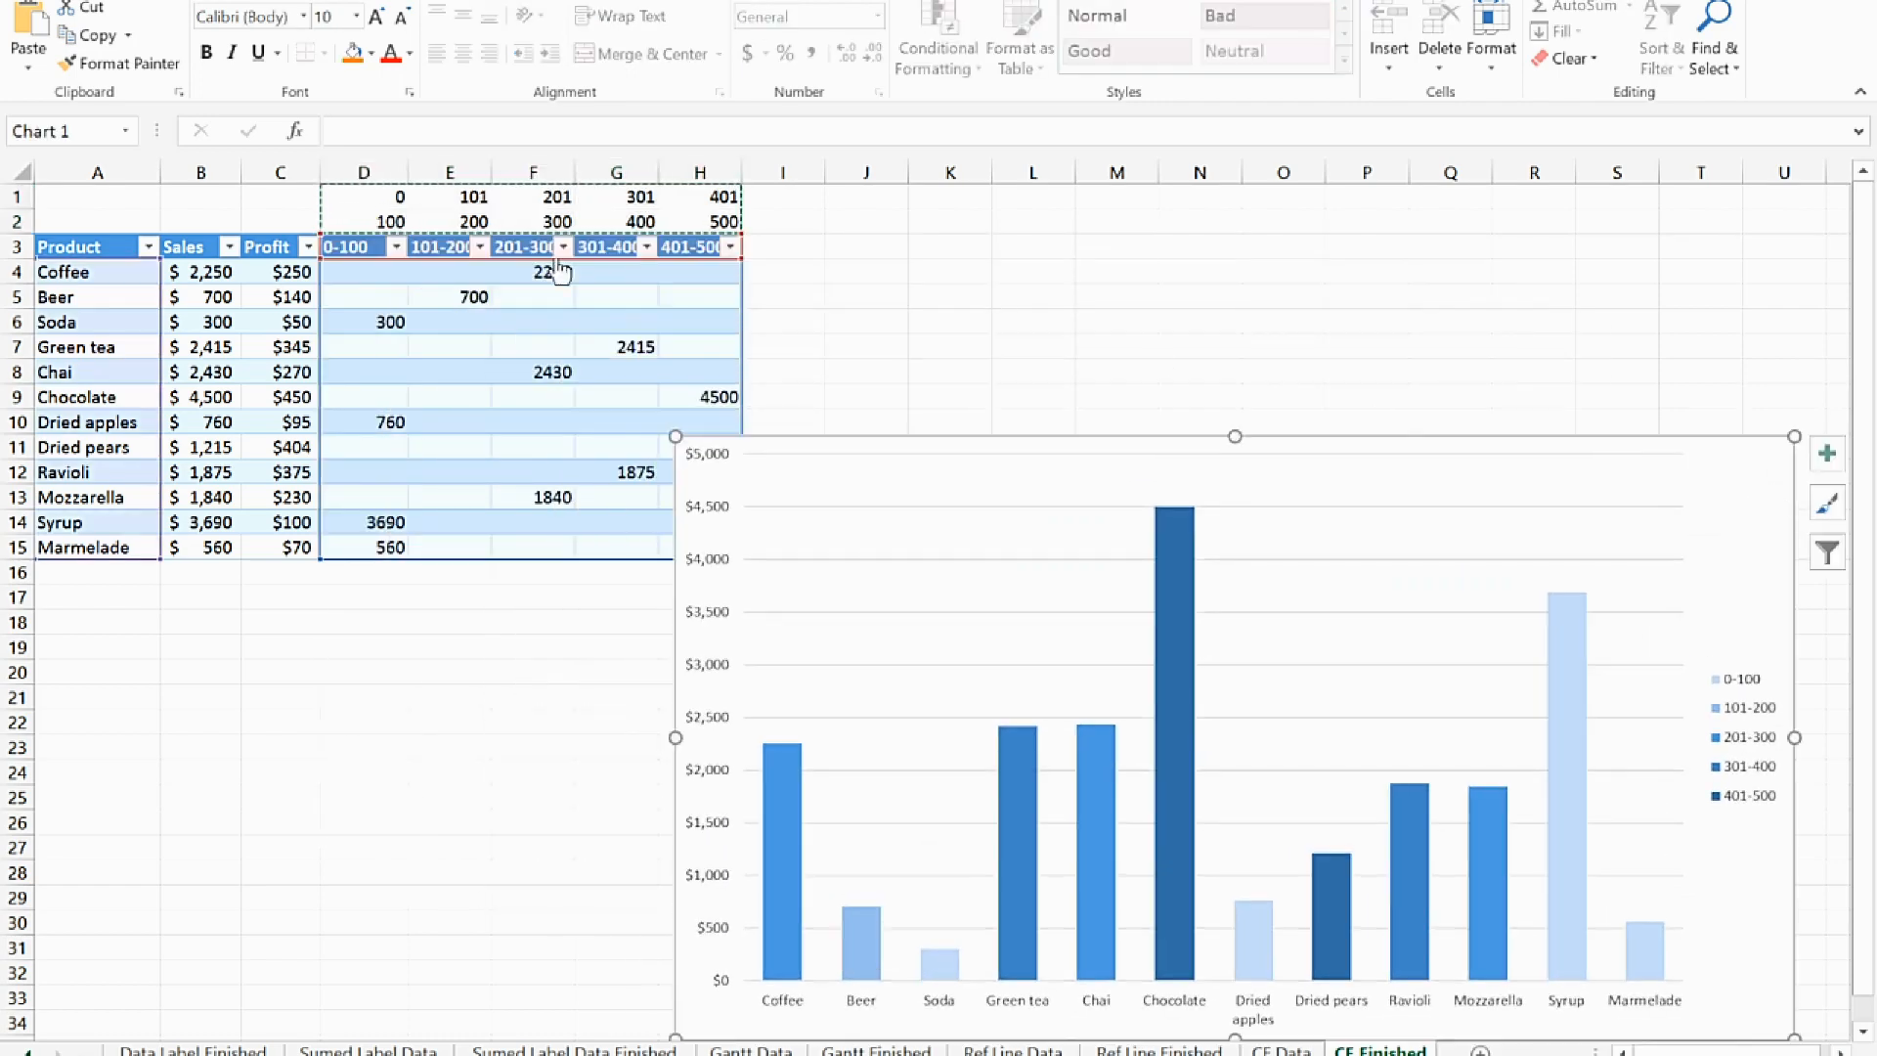
click(503, 296)
drag(337, 246, 679, 252)
key(ctrl+c)
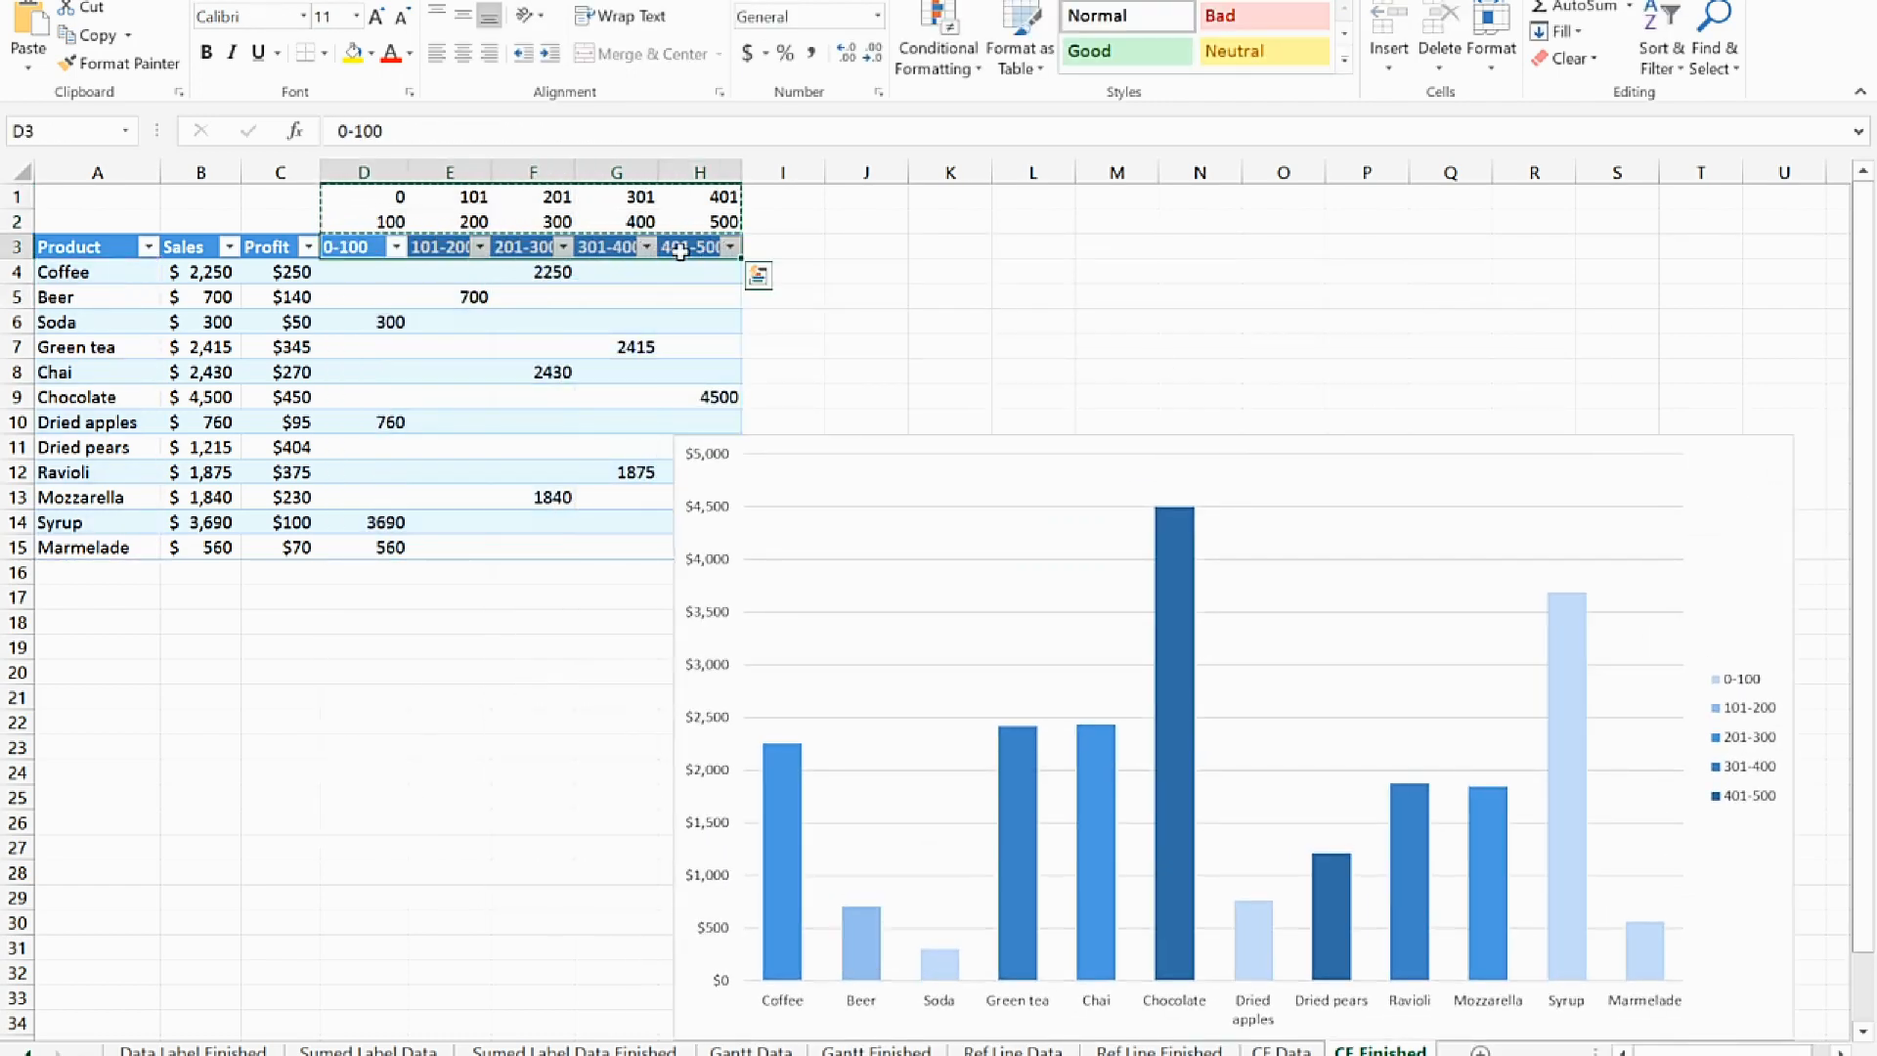
click(1283, 1049)
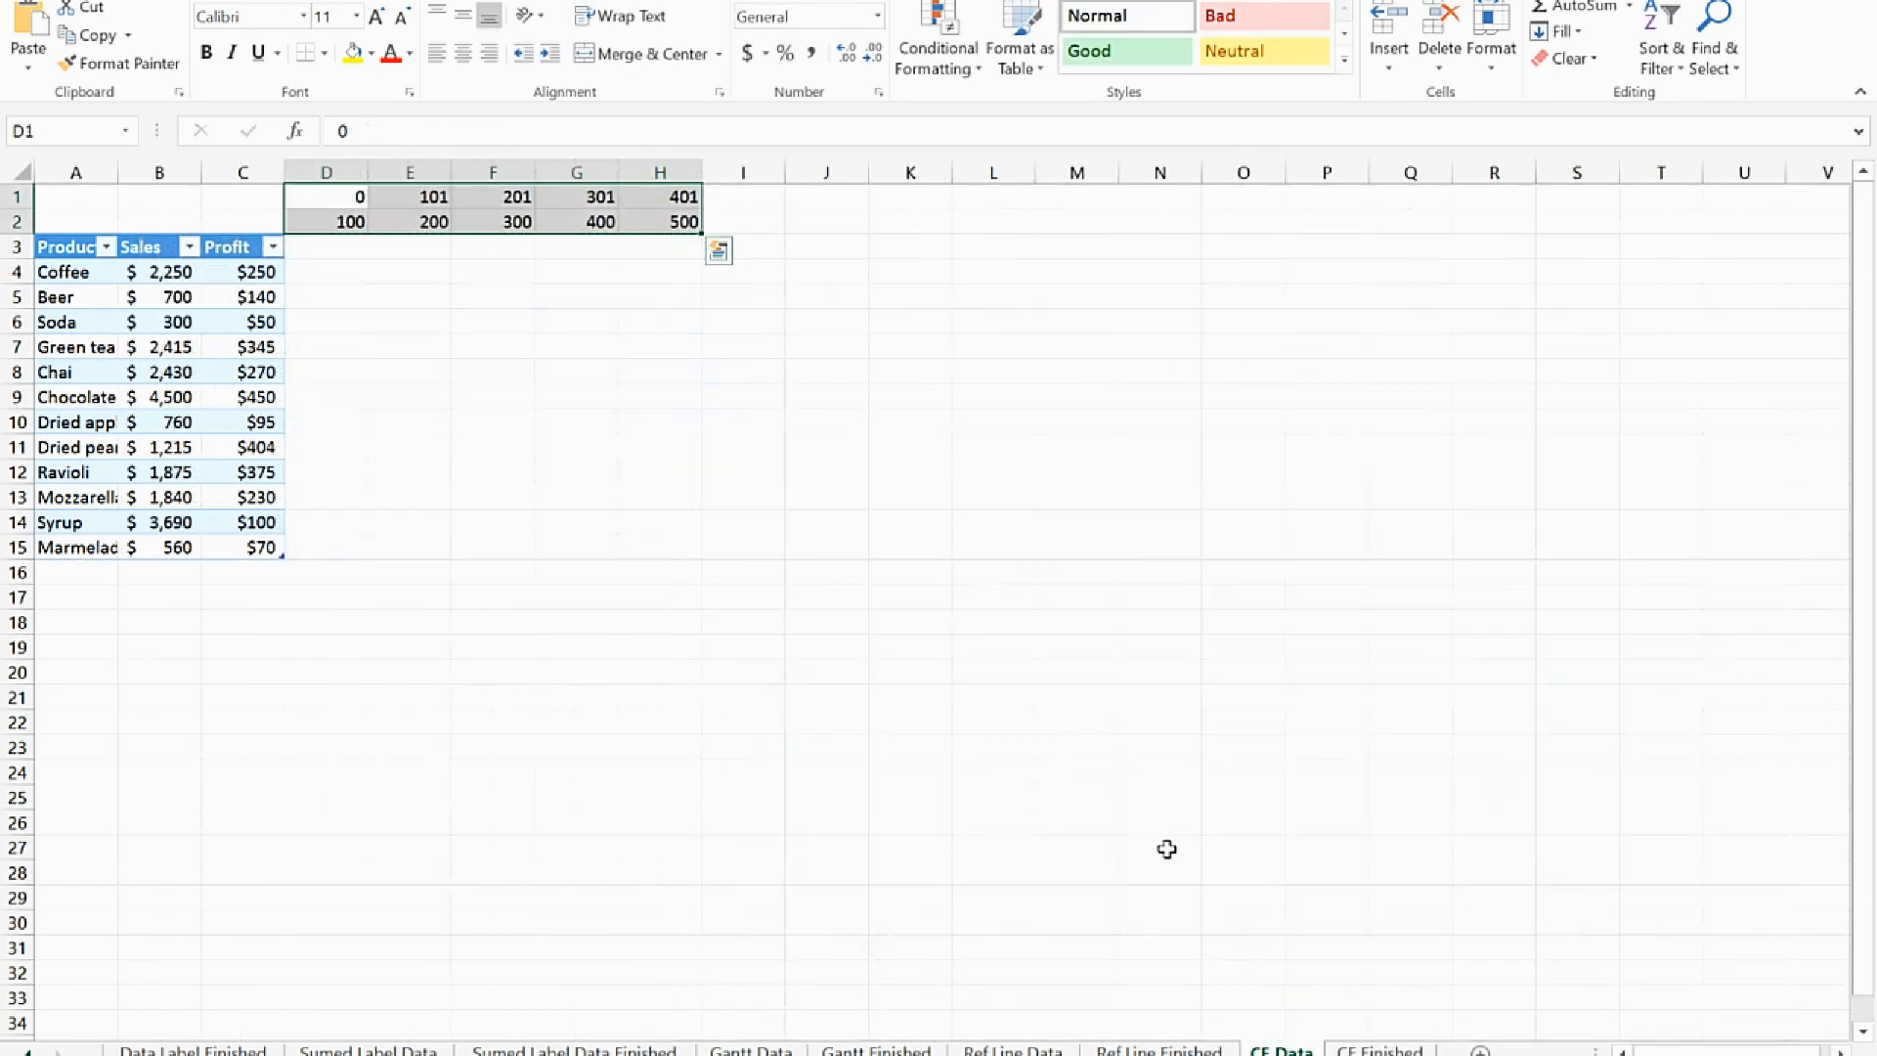
click(314, 247)
key(ctrl+v)
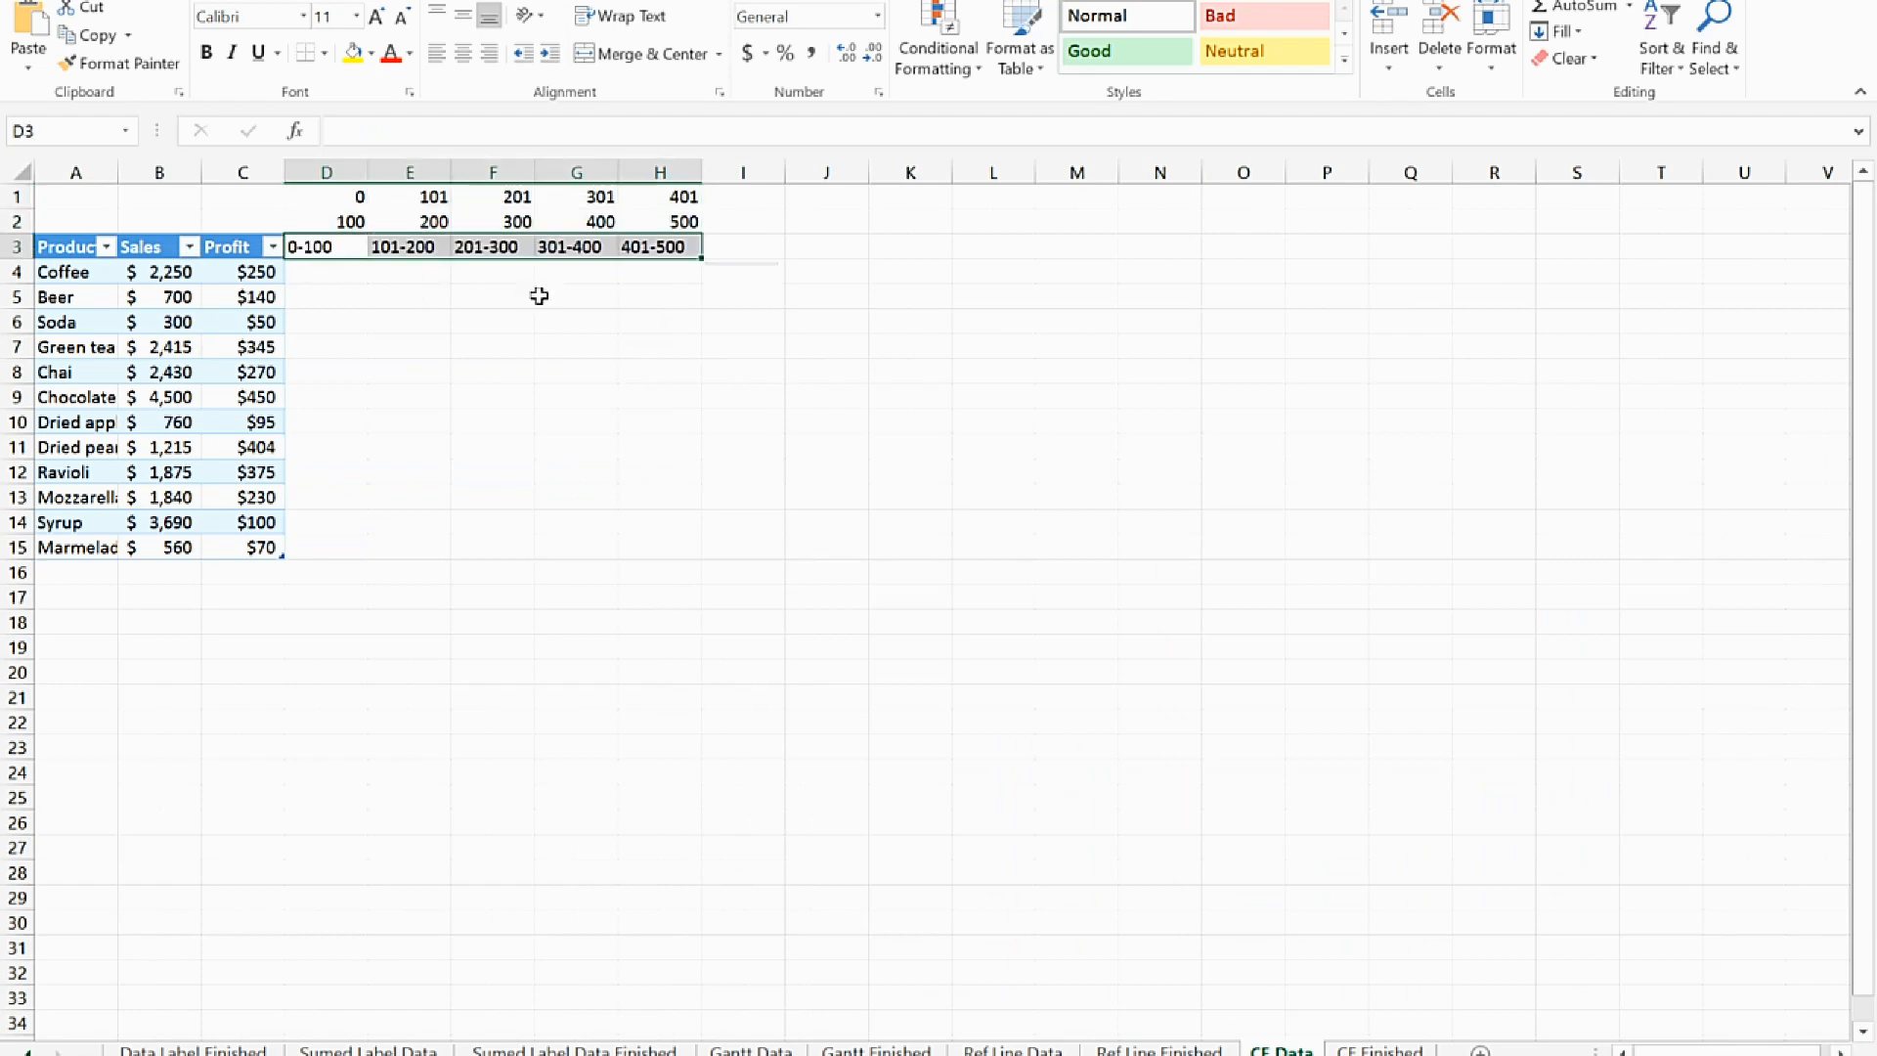
click(516, 375)
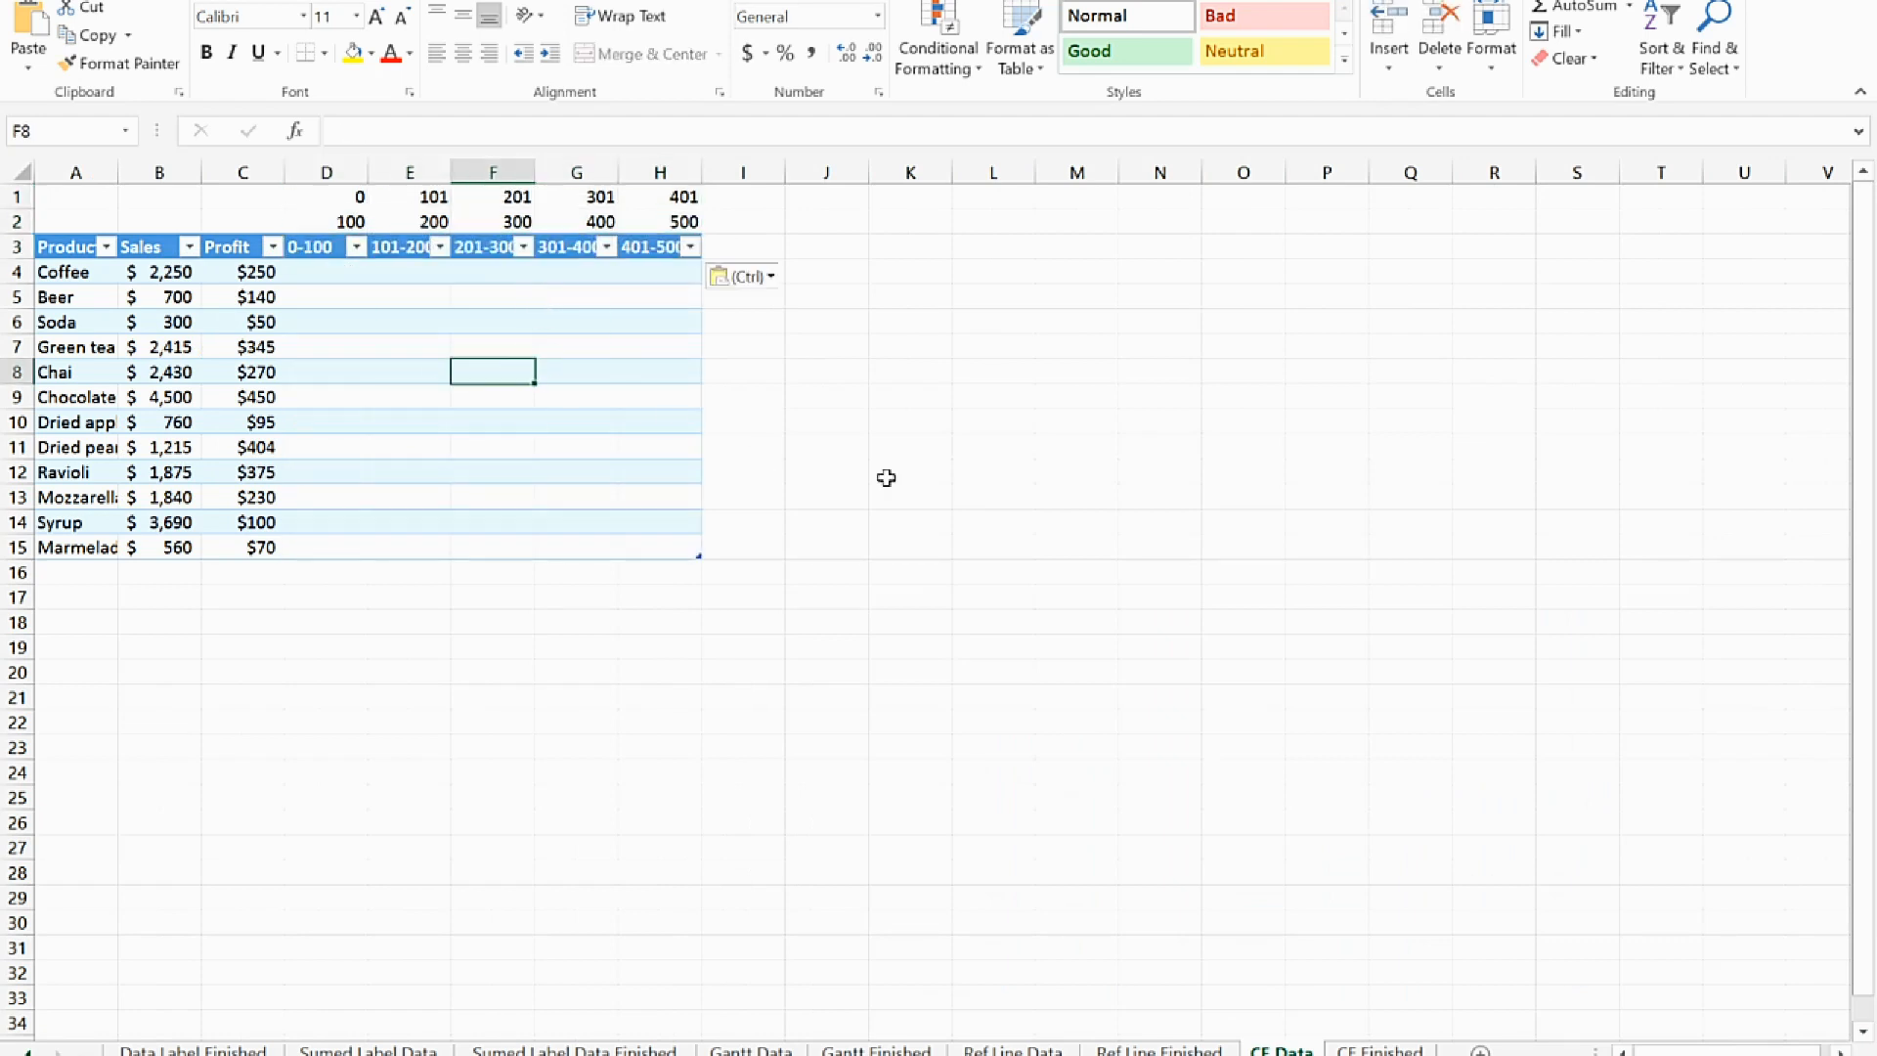
Insert a clustered column chart from the Product and Sales columns, A3:B15
click(63, 247)
drag(102, 271, 157, 549)
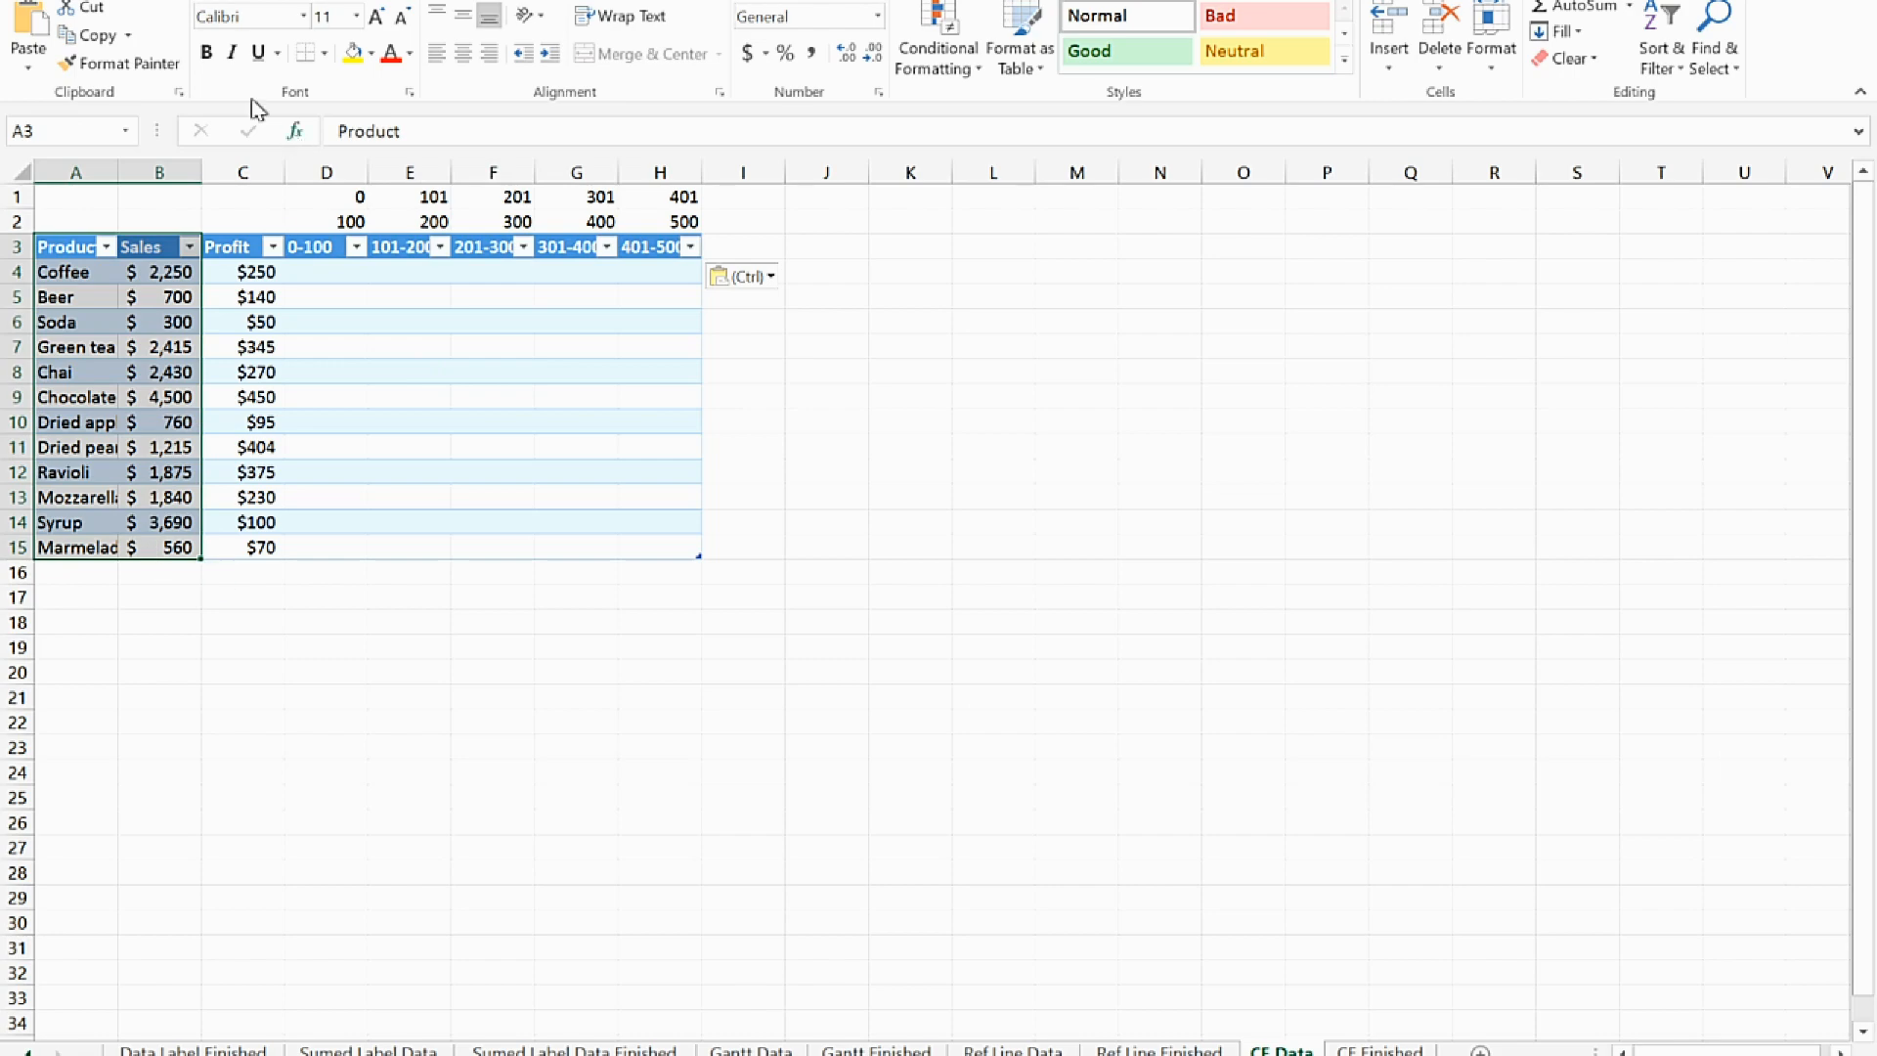
click(93, 0)
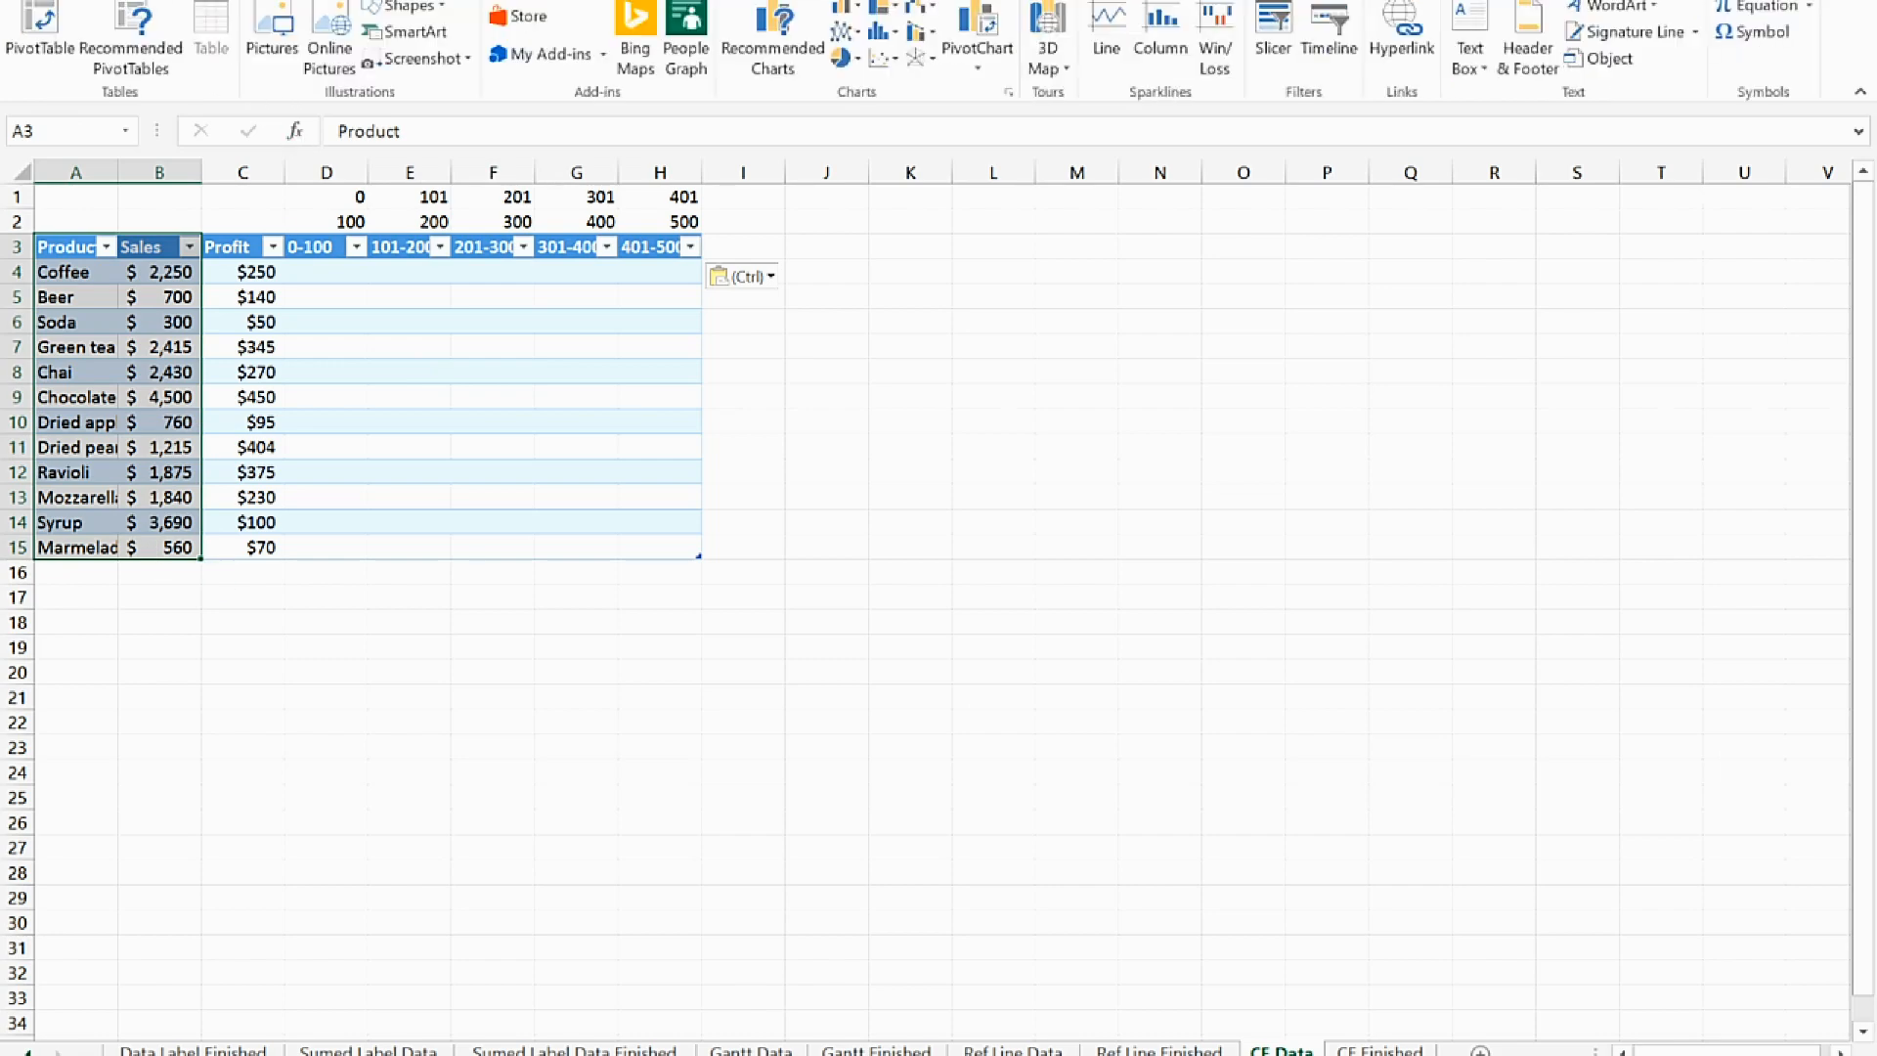
click(844, 6)
click(865, 84)
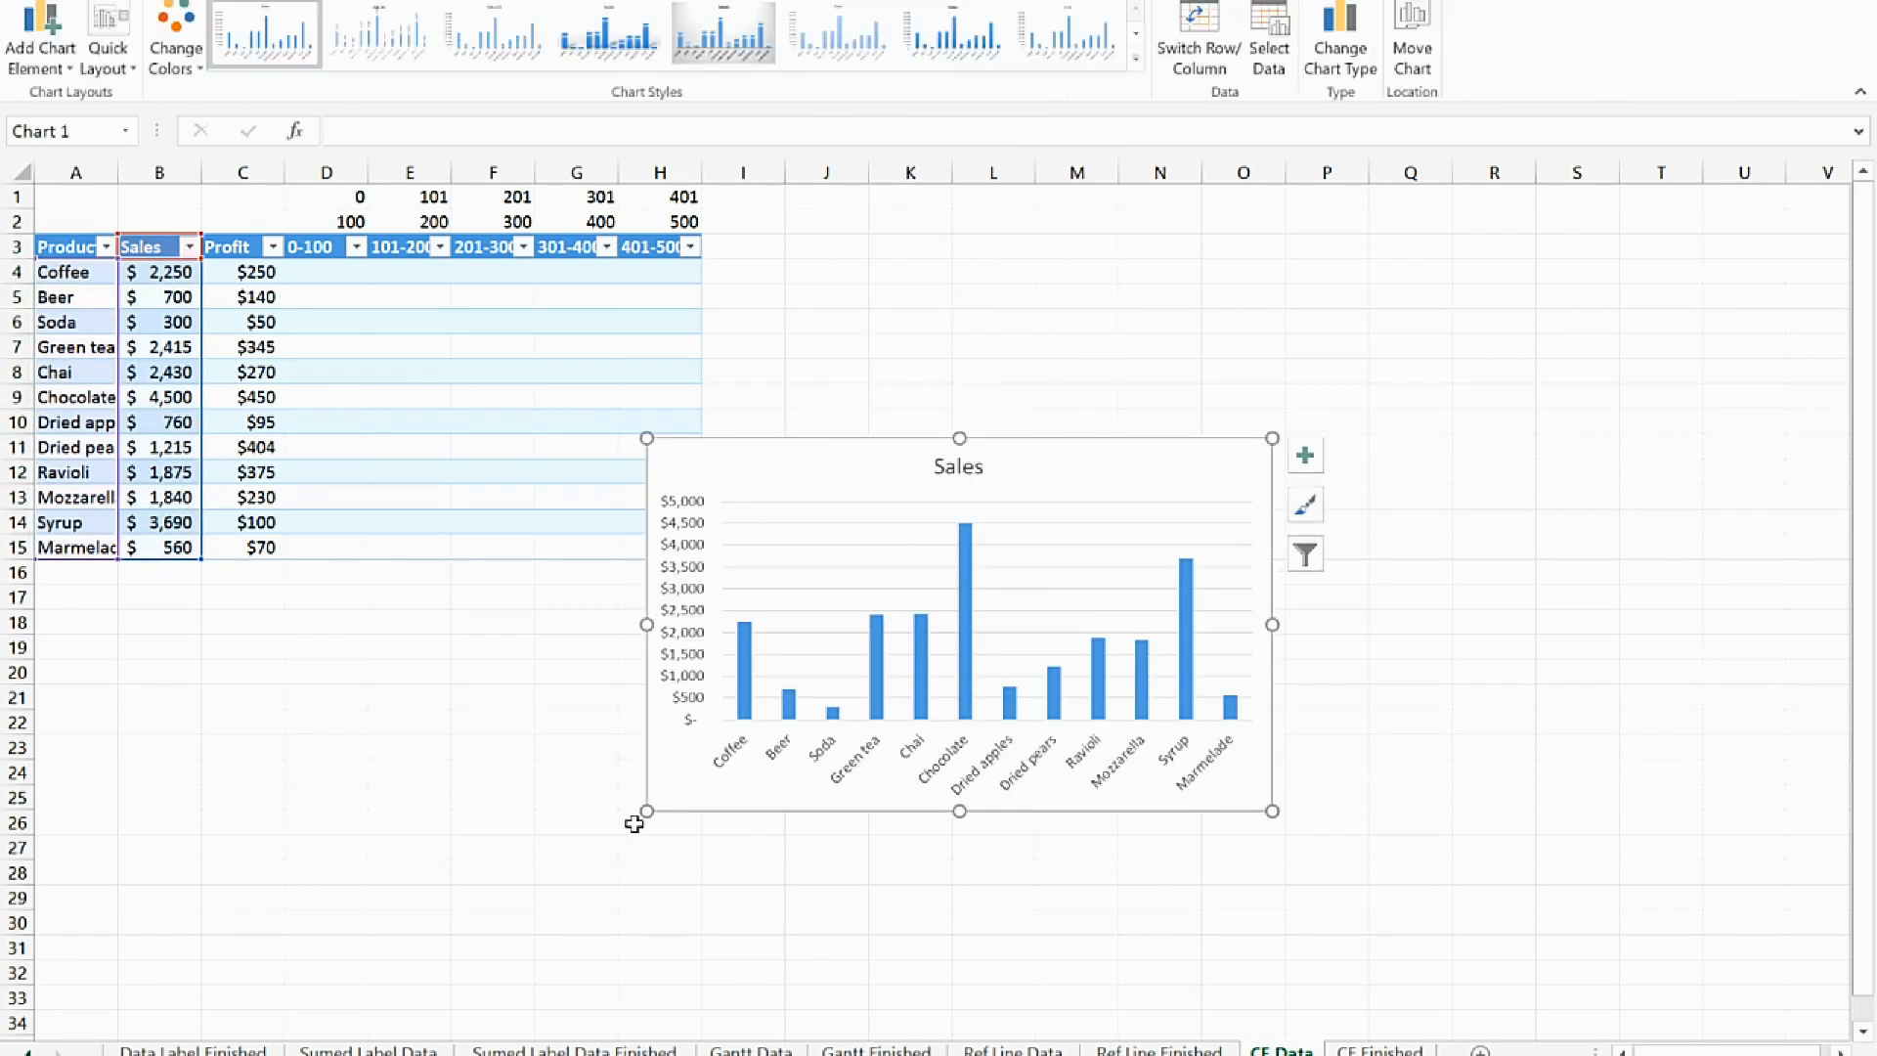
Enlarge the Sales chart, place it beside the table over columns J to V, and delete its title
drag(648, 811, 502, 937)
drag(1124, 468, 1454, 291)
drag(1601, 746, 1767, 864)
click(1283, 290)
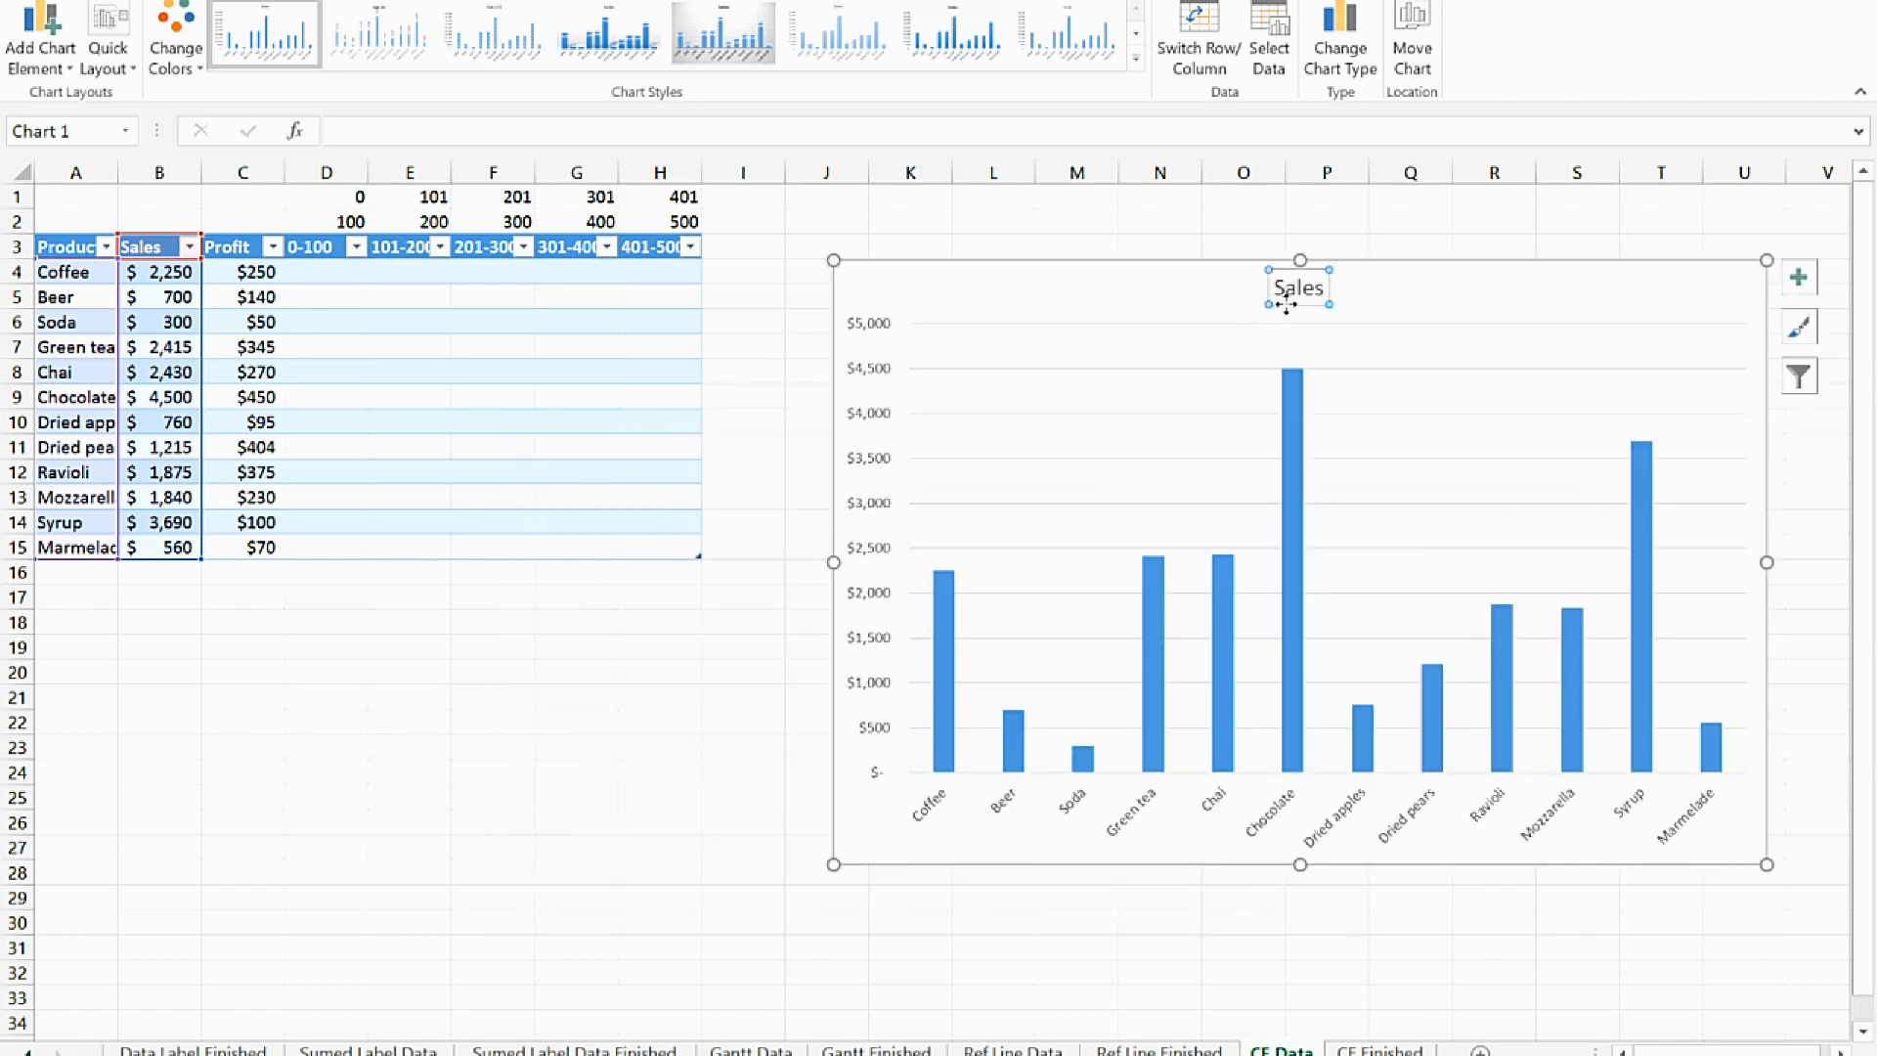
key(Delete)
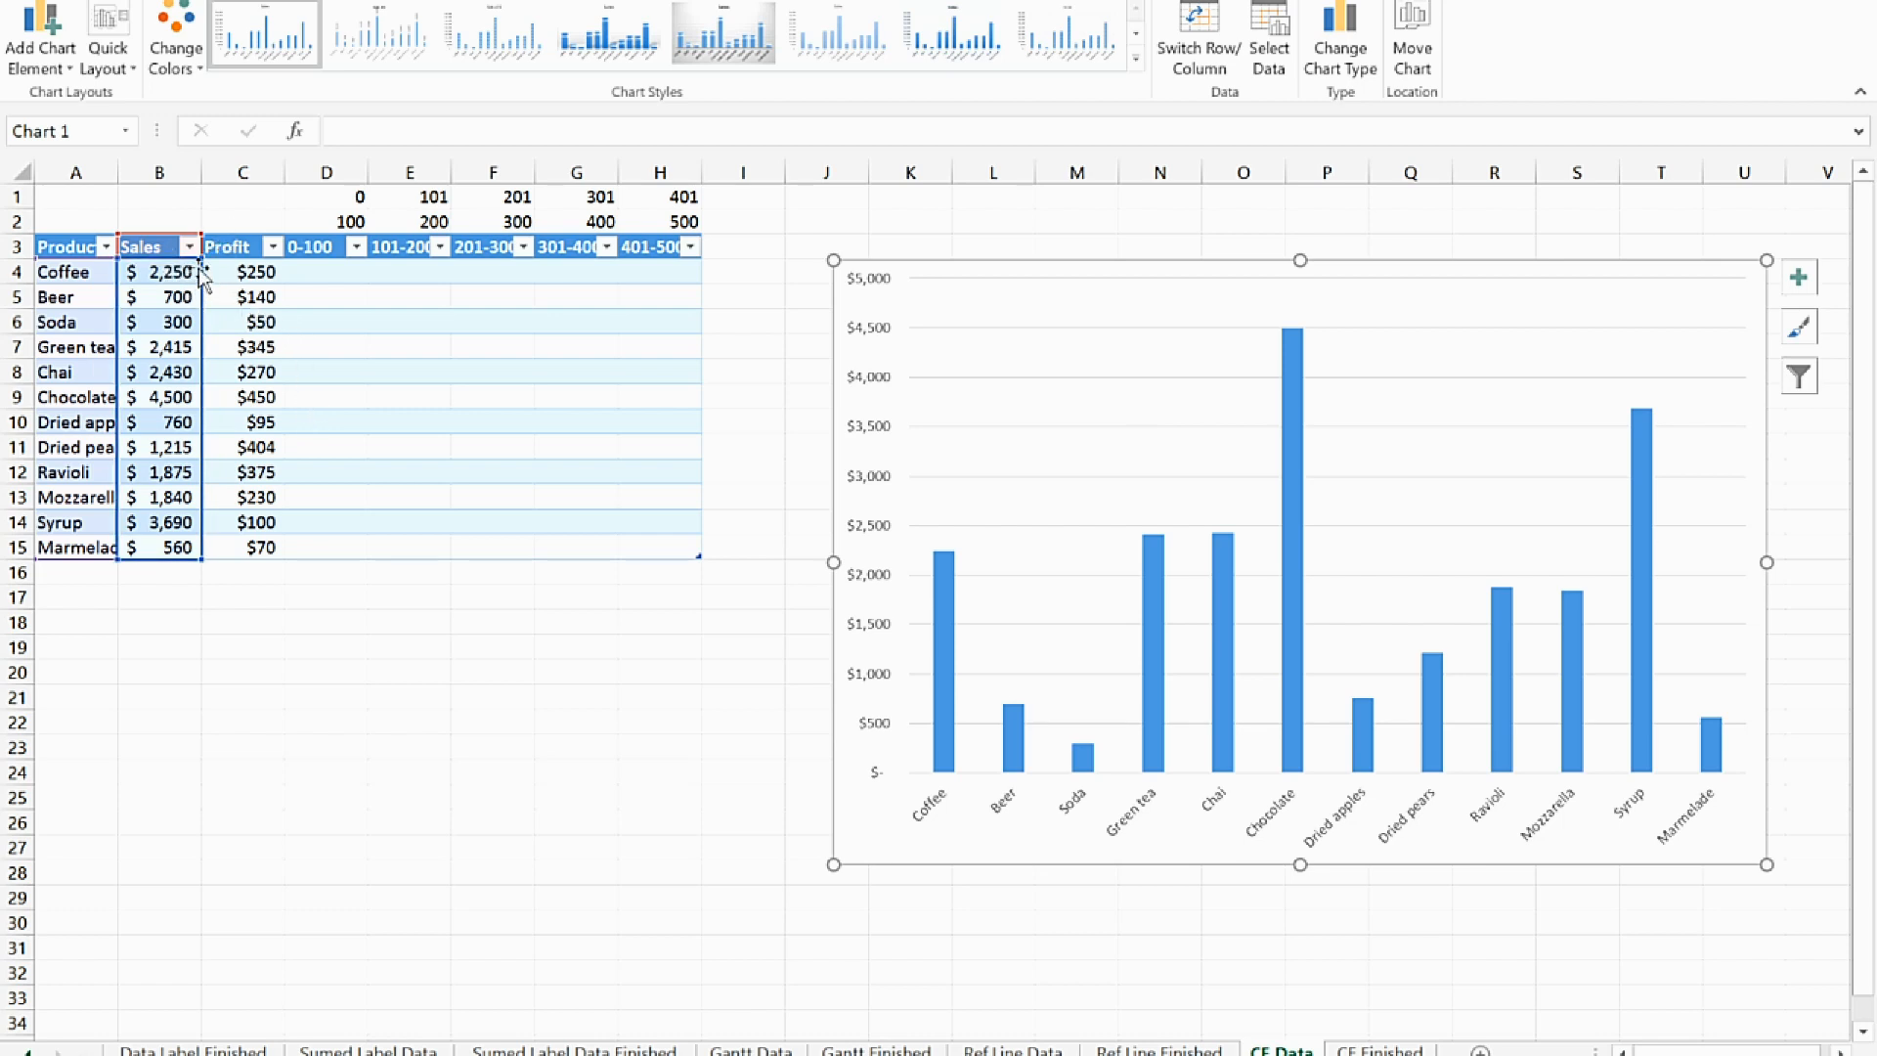
Shift the chart's data range from the Sales column to the 0-100 column and extend it through the 401-500 column
drag(203, 277, 323, 271)
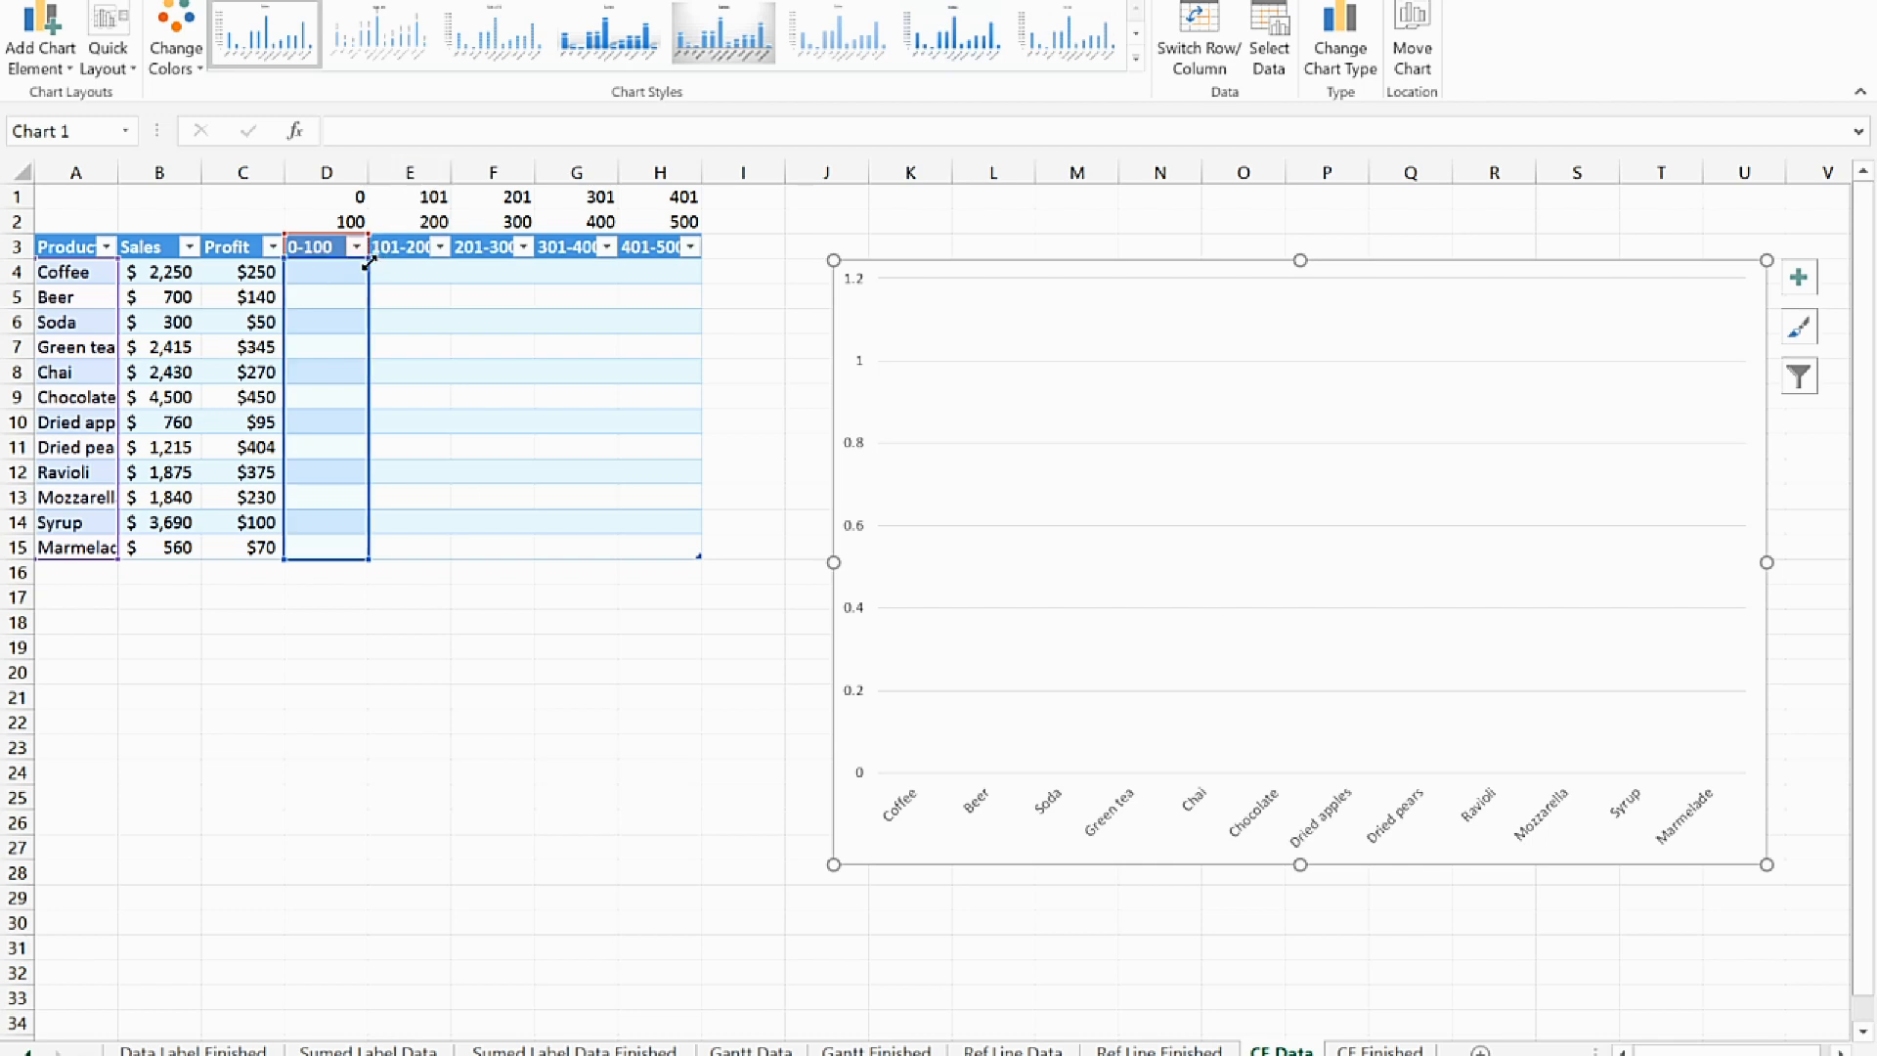
drag(410, 259, 679, 261)
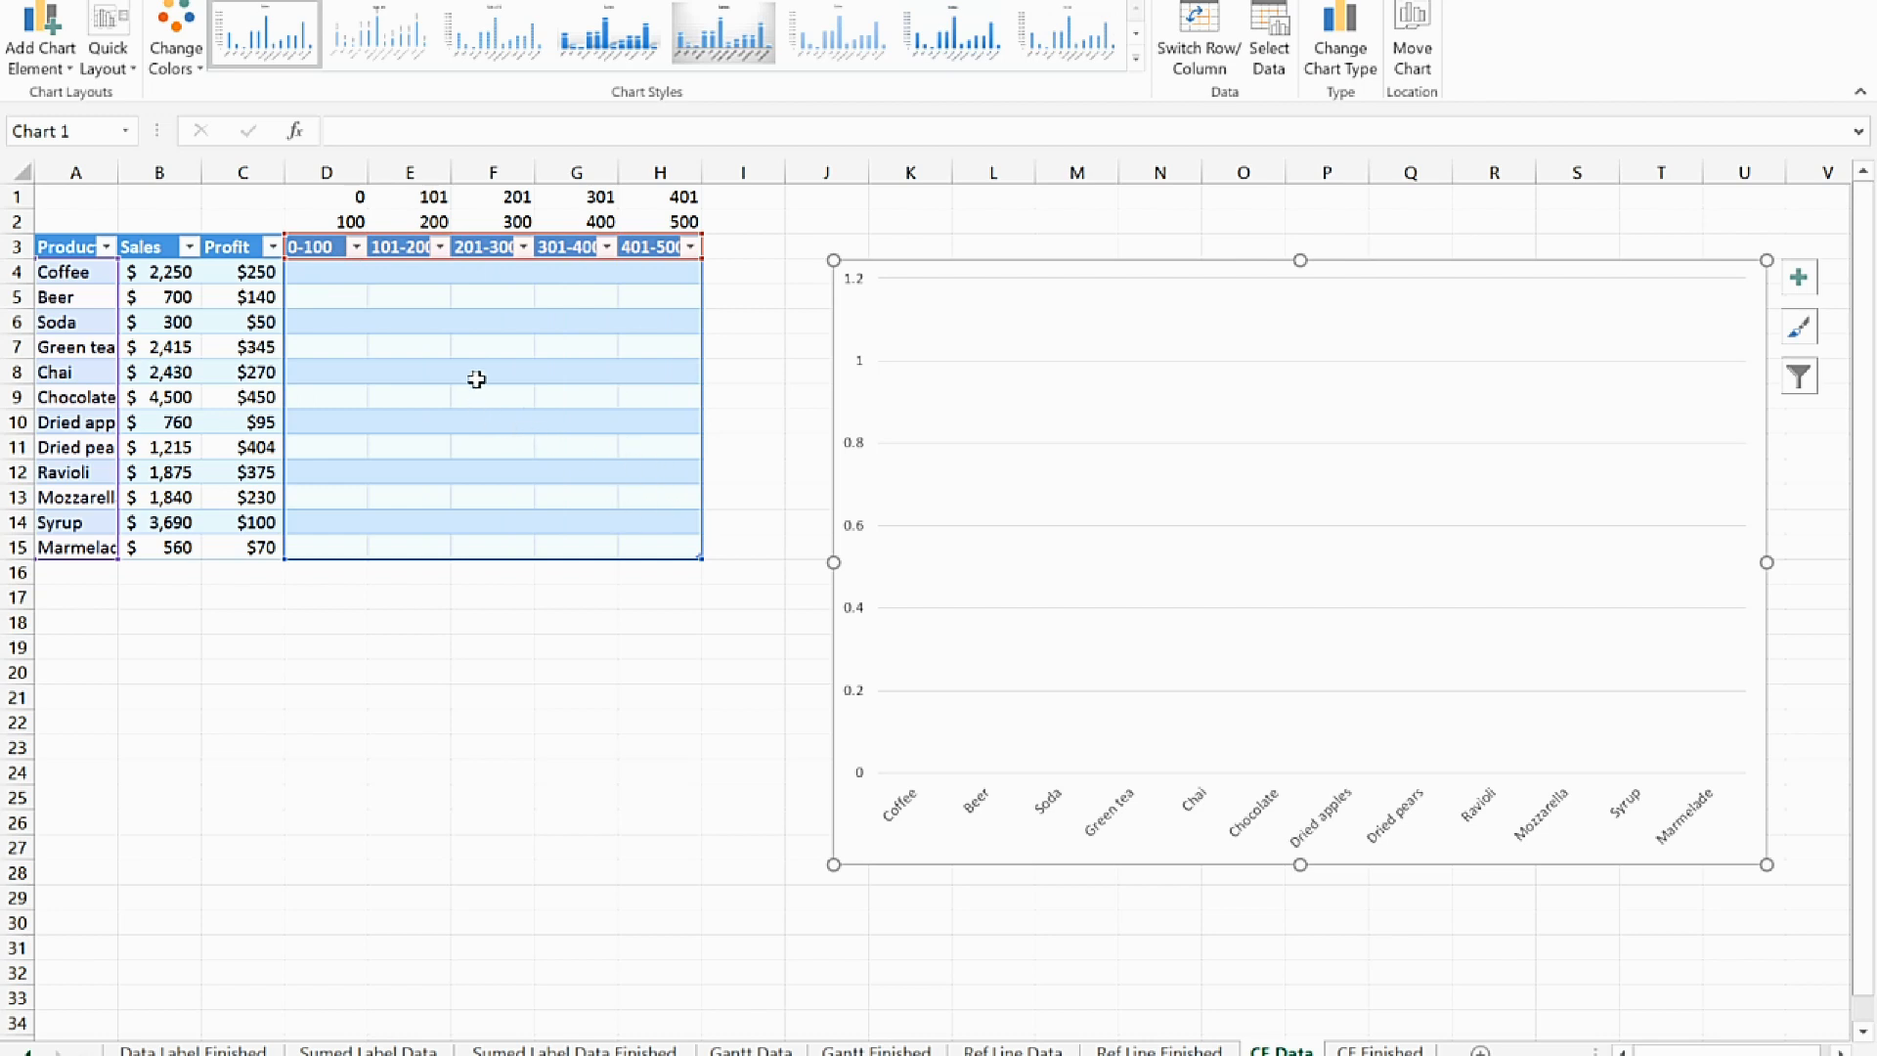
Enter 2250 for Coffee in the 0-100 column, cell D4
click(327, 276)
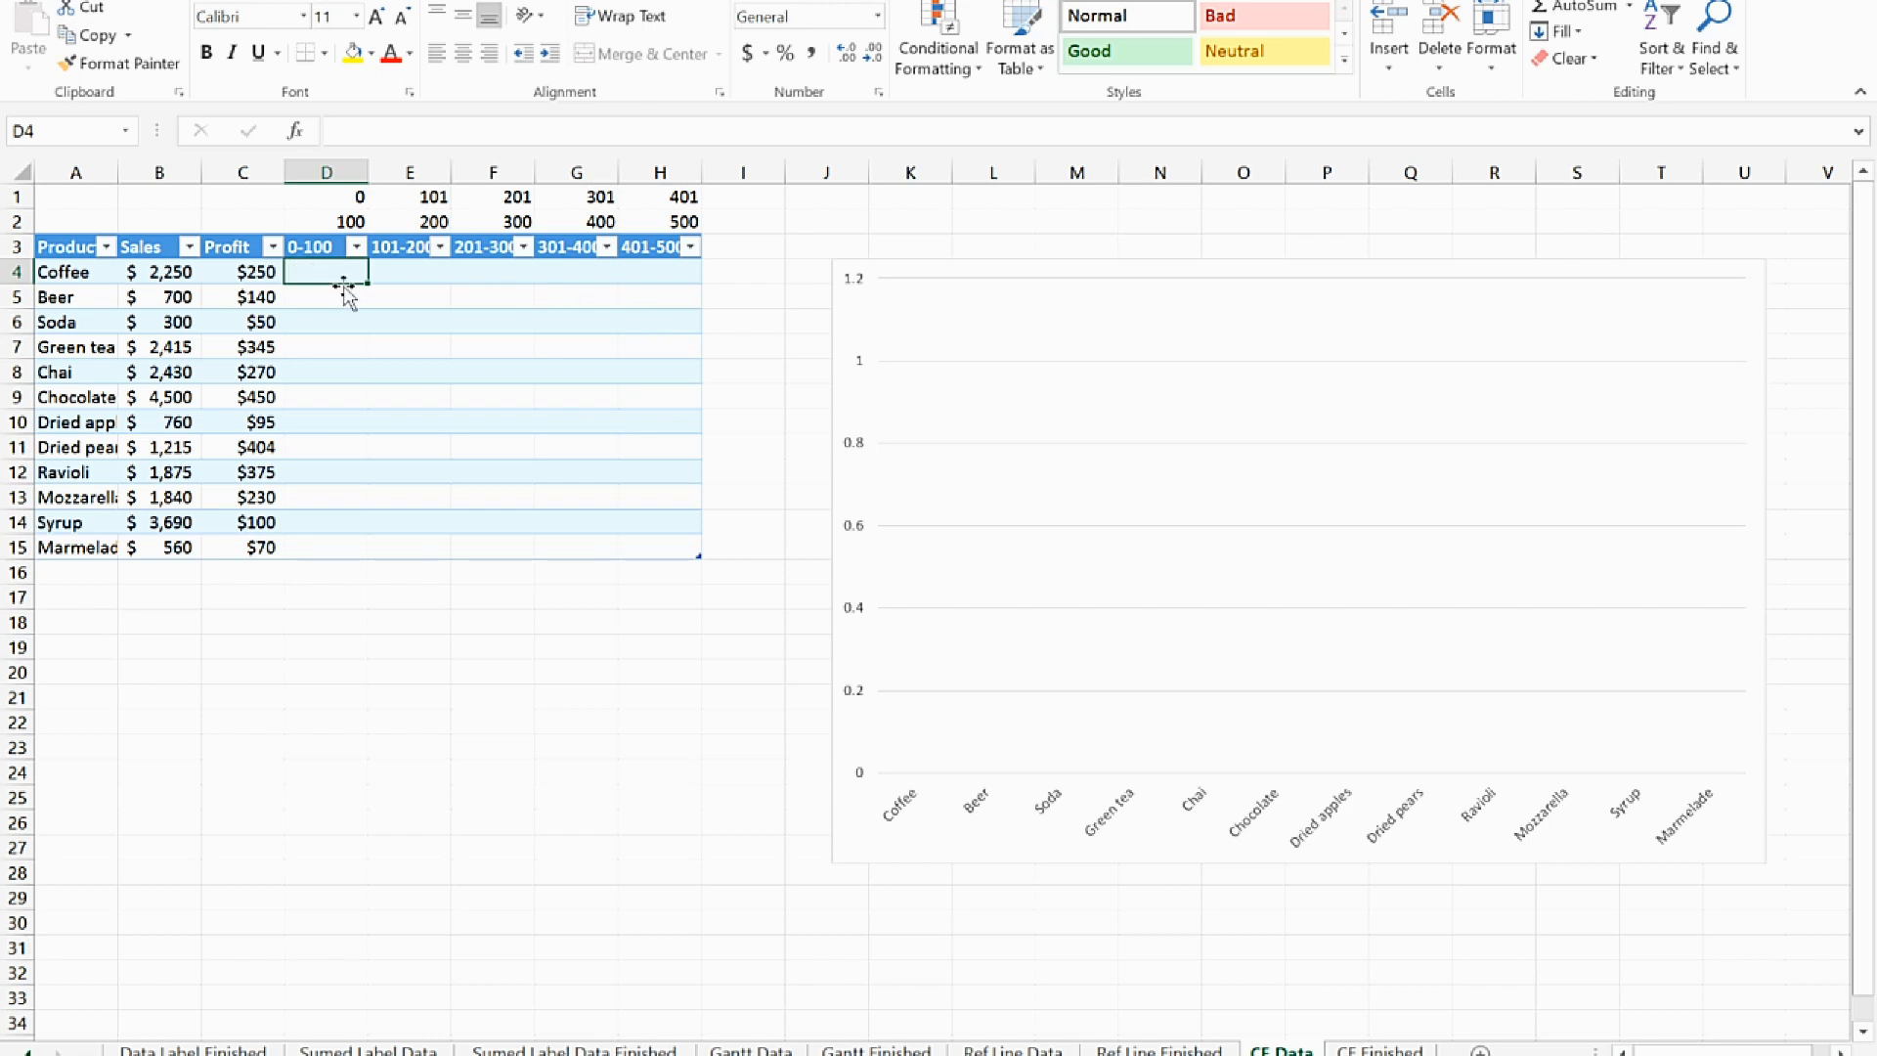
text(2)
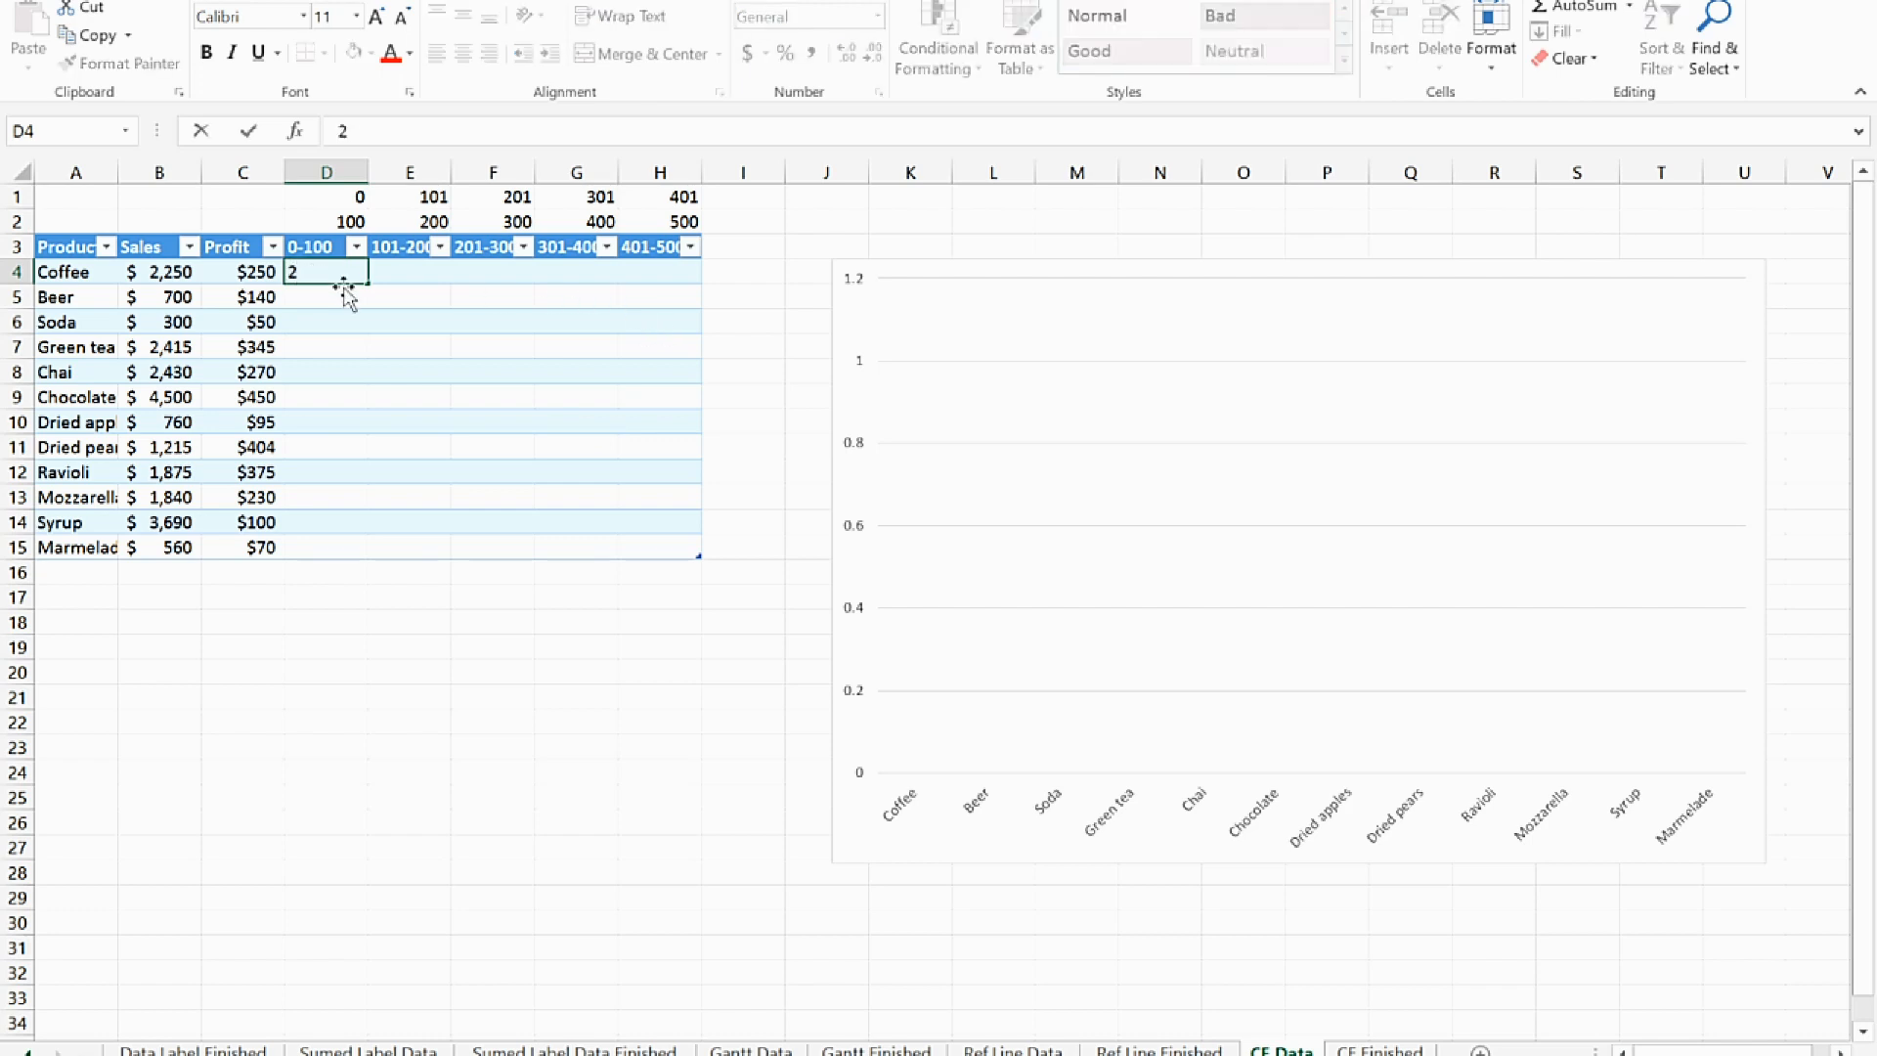
text(250)
key(Return)
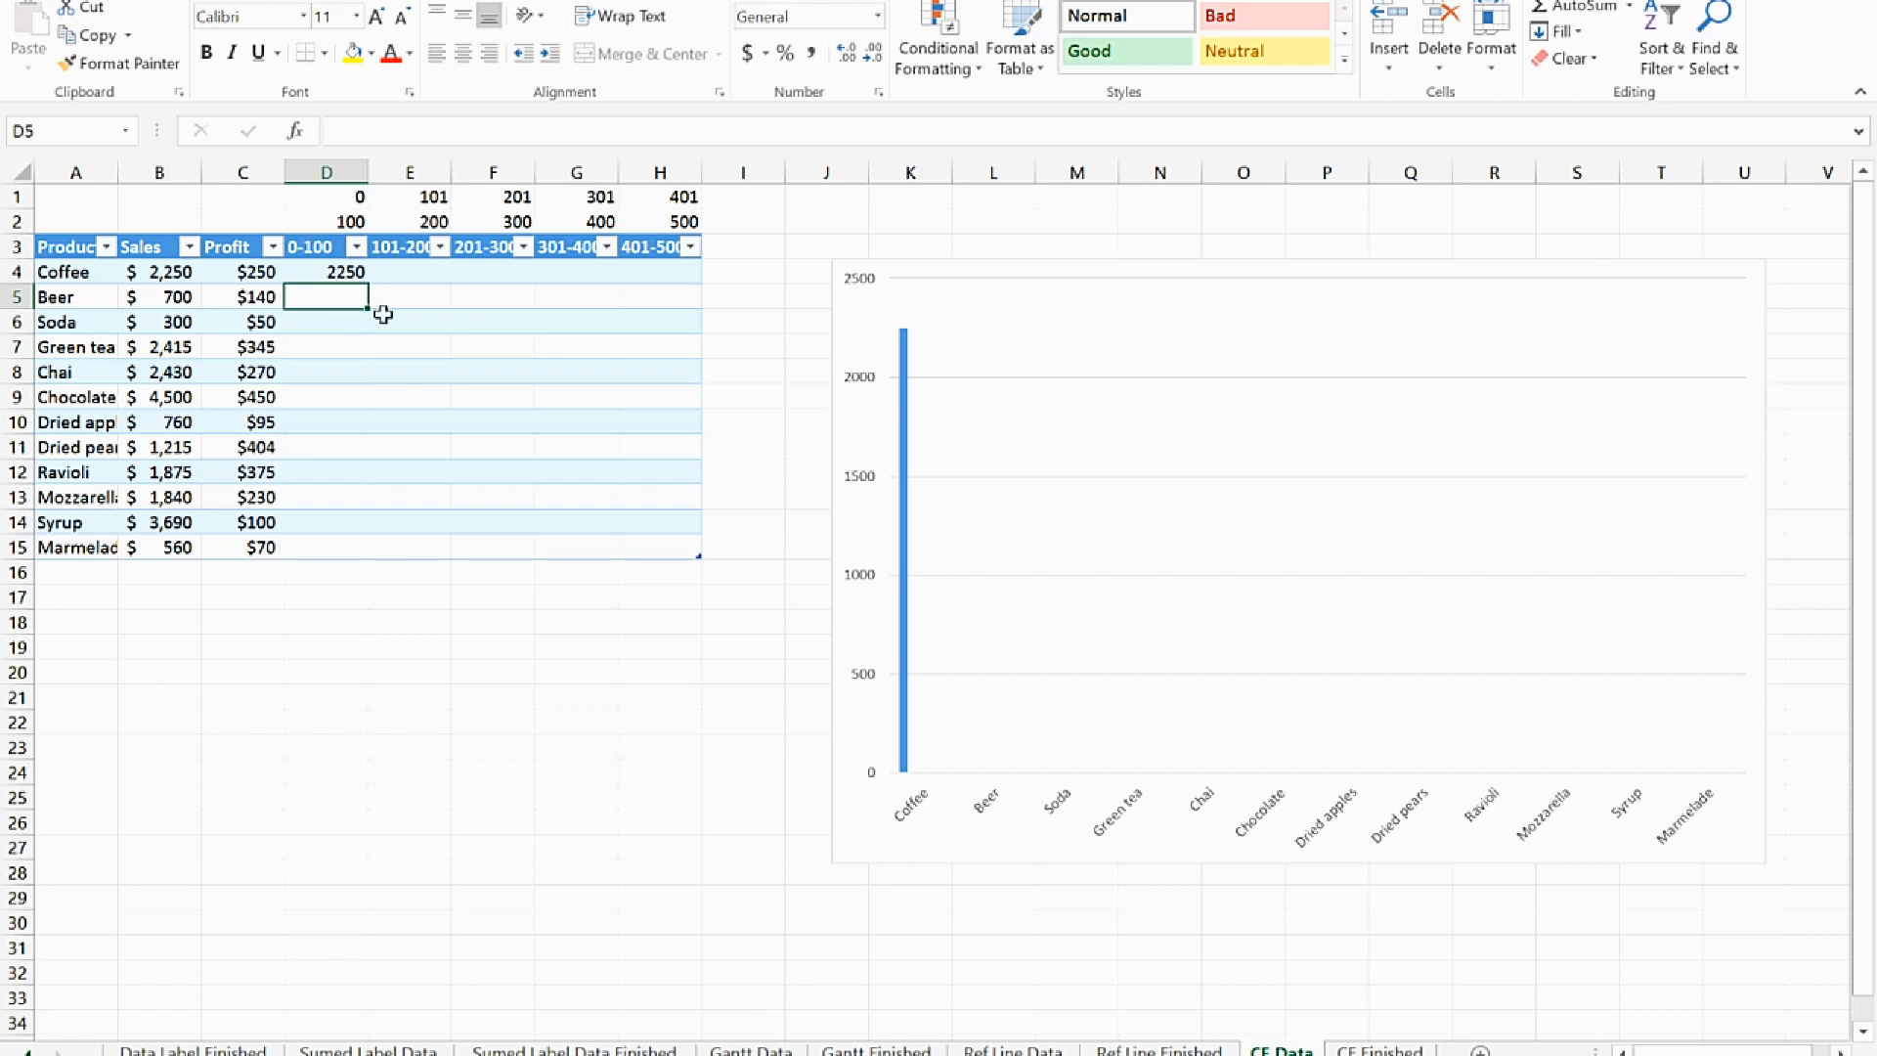
Return the chart's data range to the Sales column only, and reassign it to the five bracket columns 0-100 through 401-500
click(921, 858)
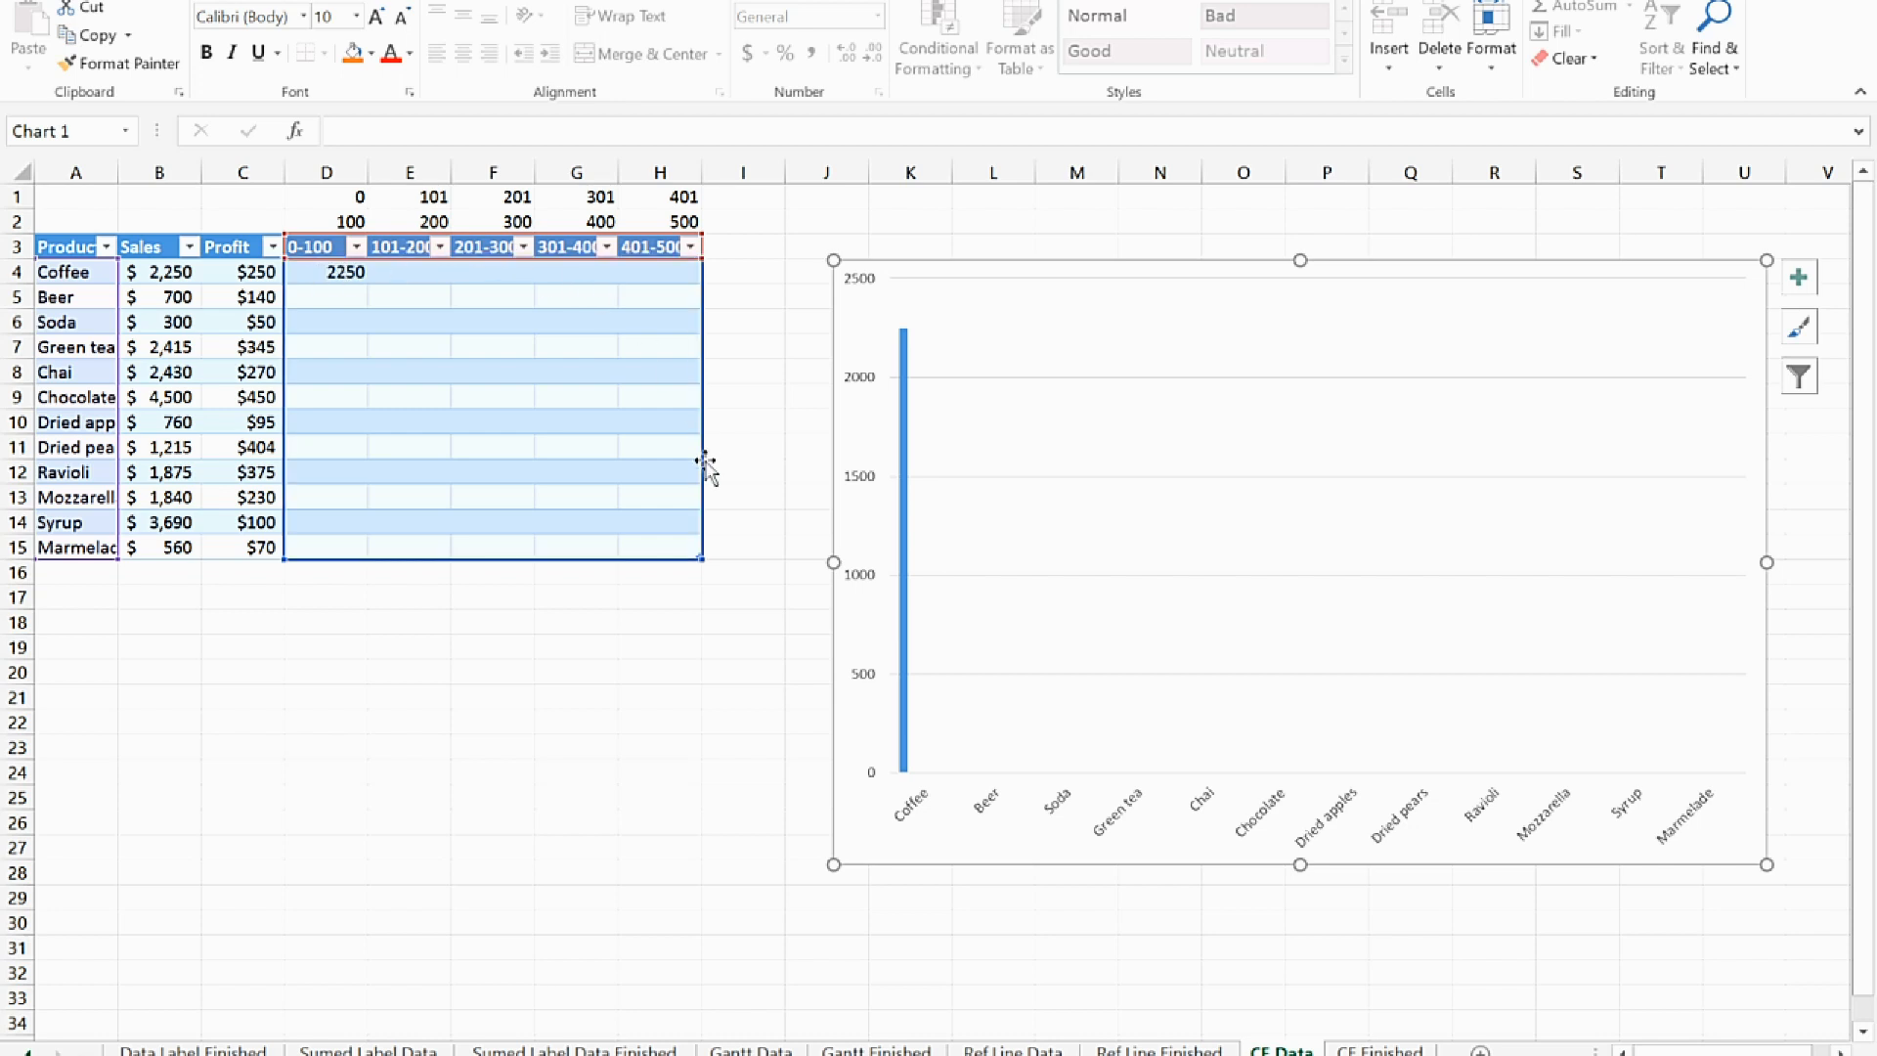
drag(702, 266, 166, 287)
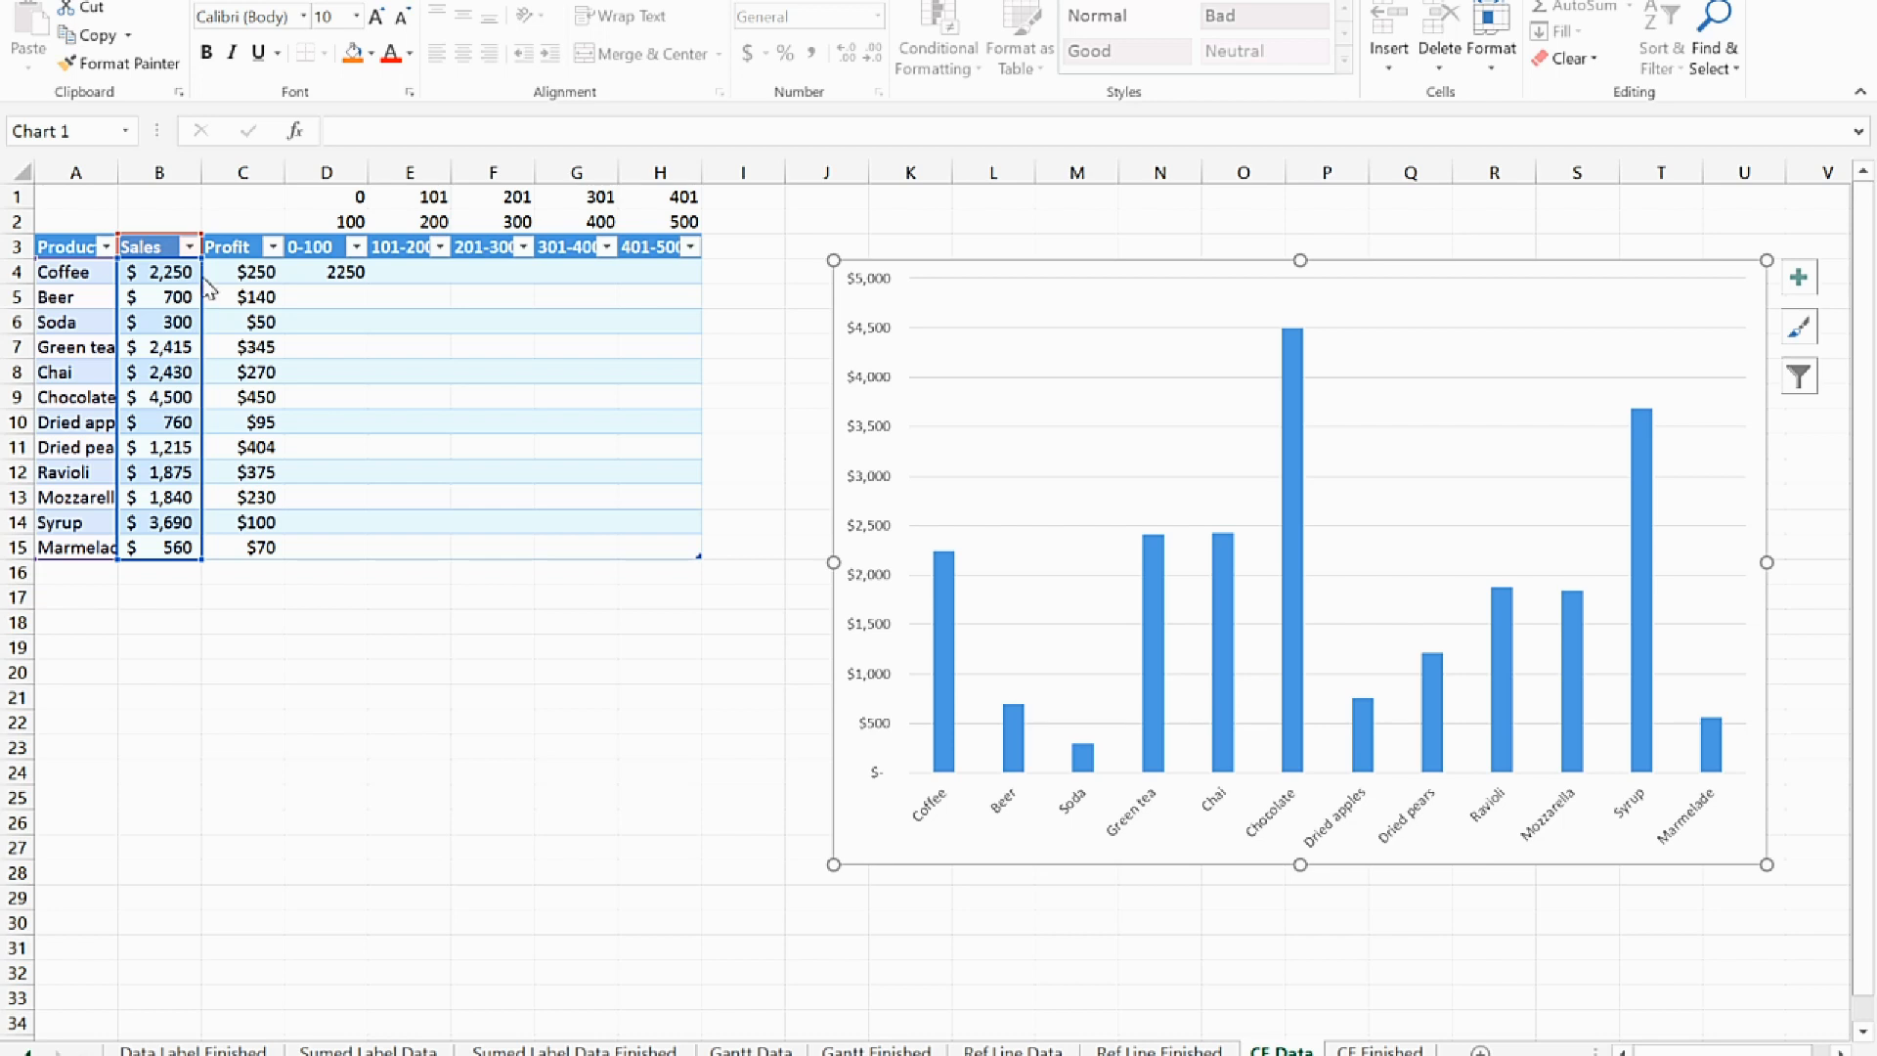
drag(205, 283, 327, 277)
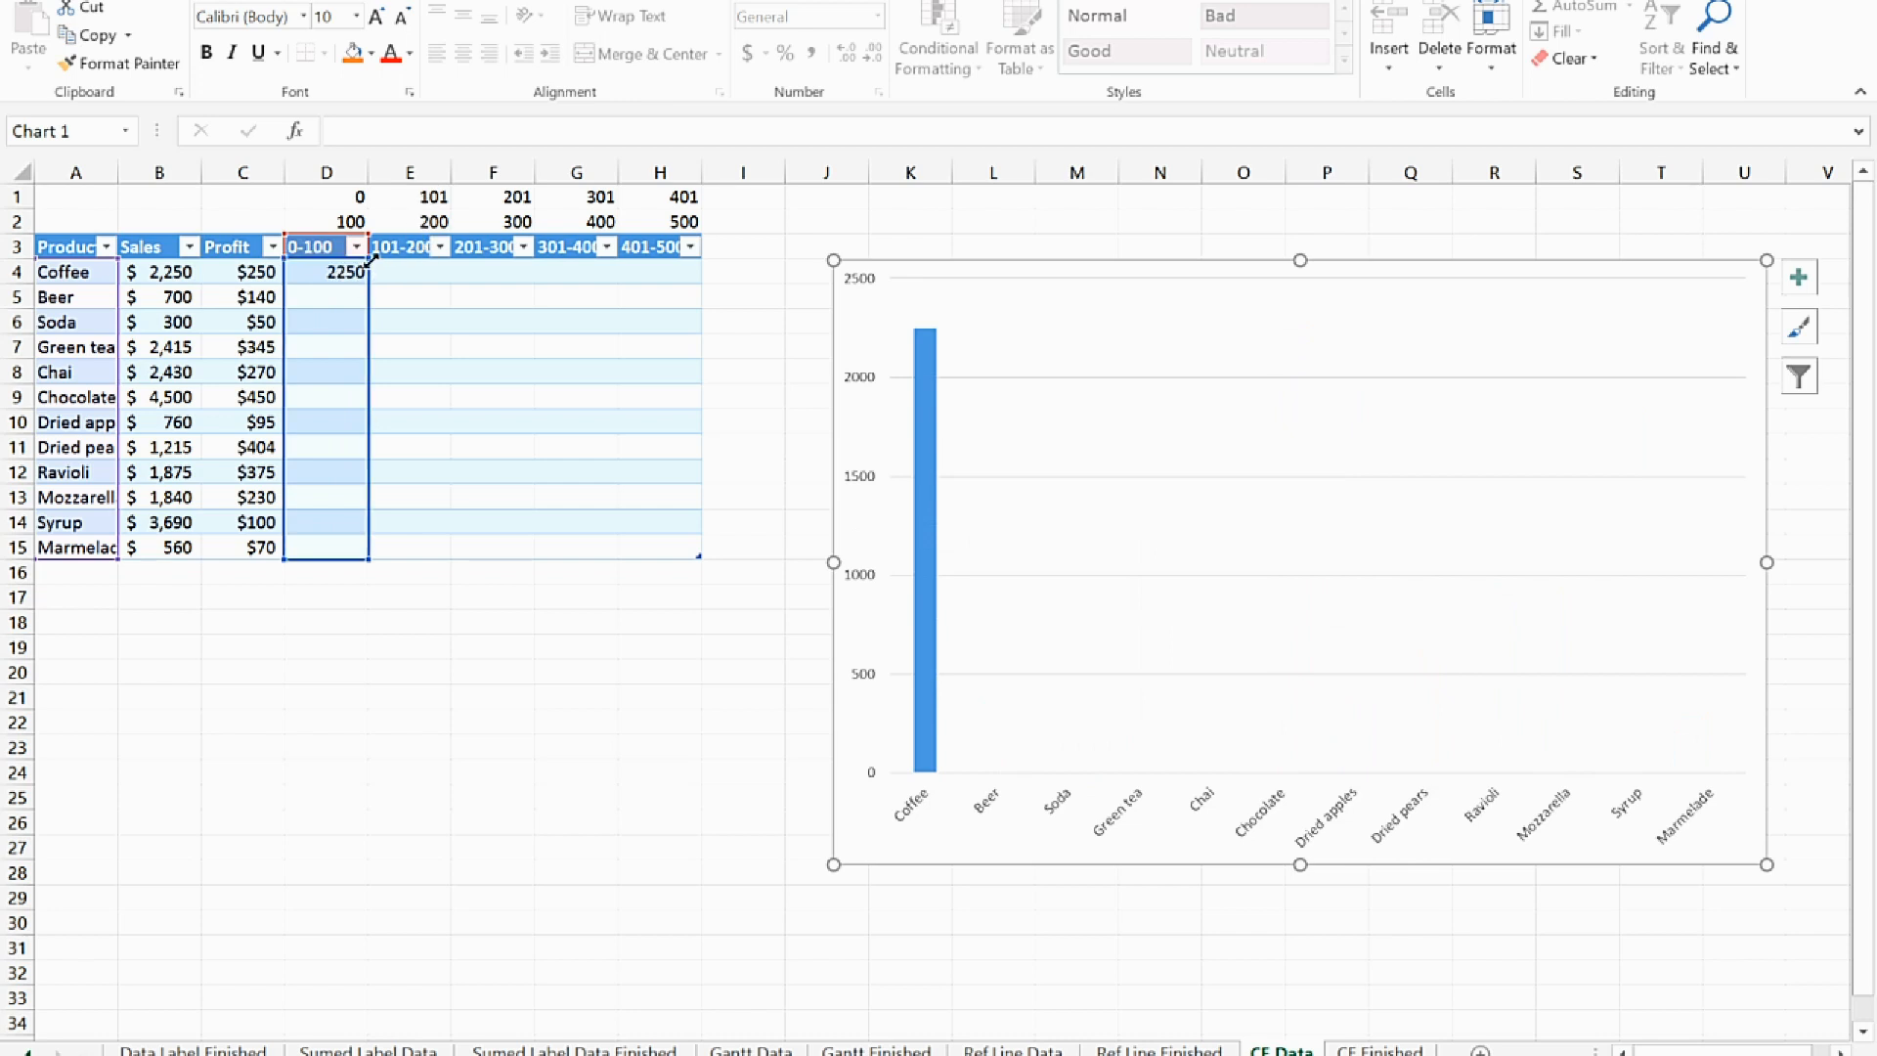
drag(373, 253, 692, 261)
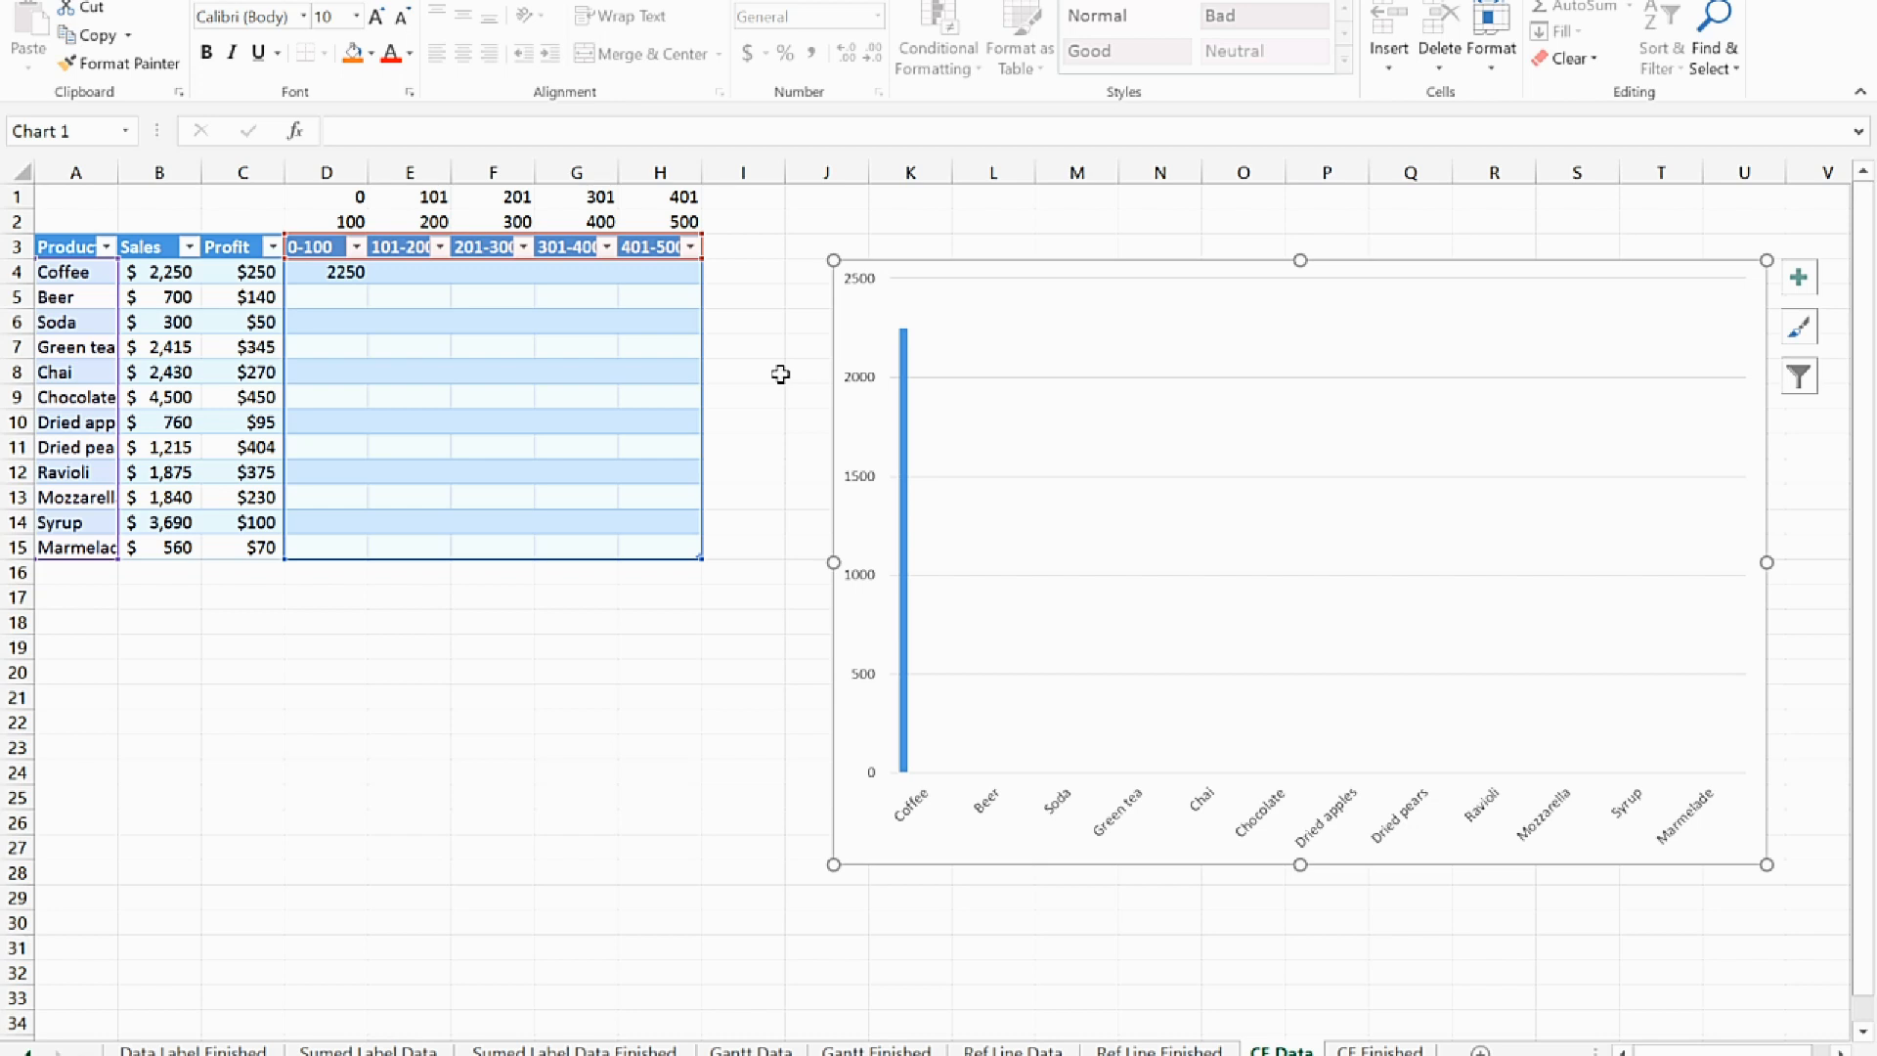
Enter 700 for Beer in the 101-200 column, cell E5
click(348, 273)
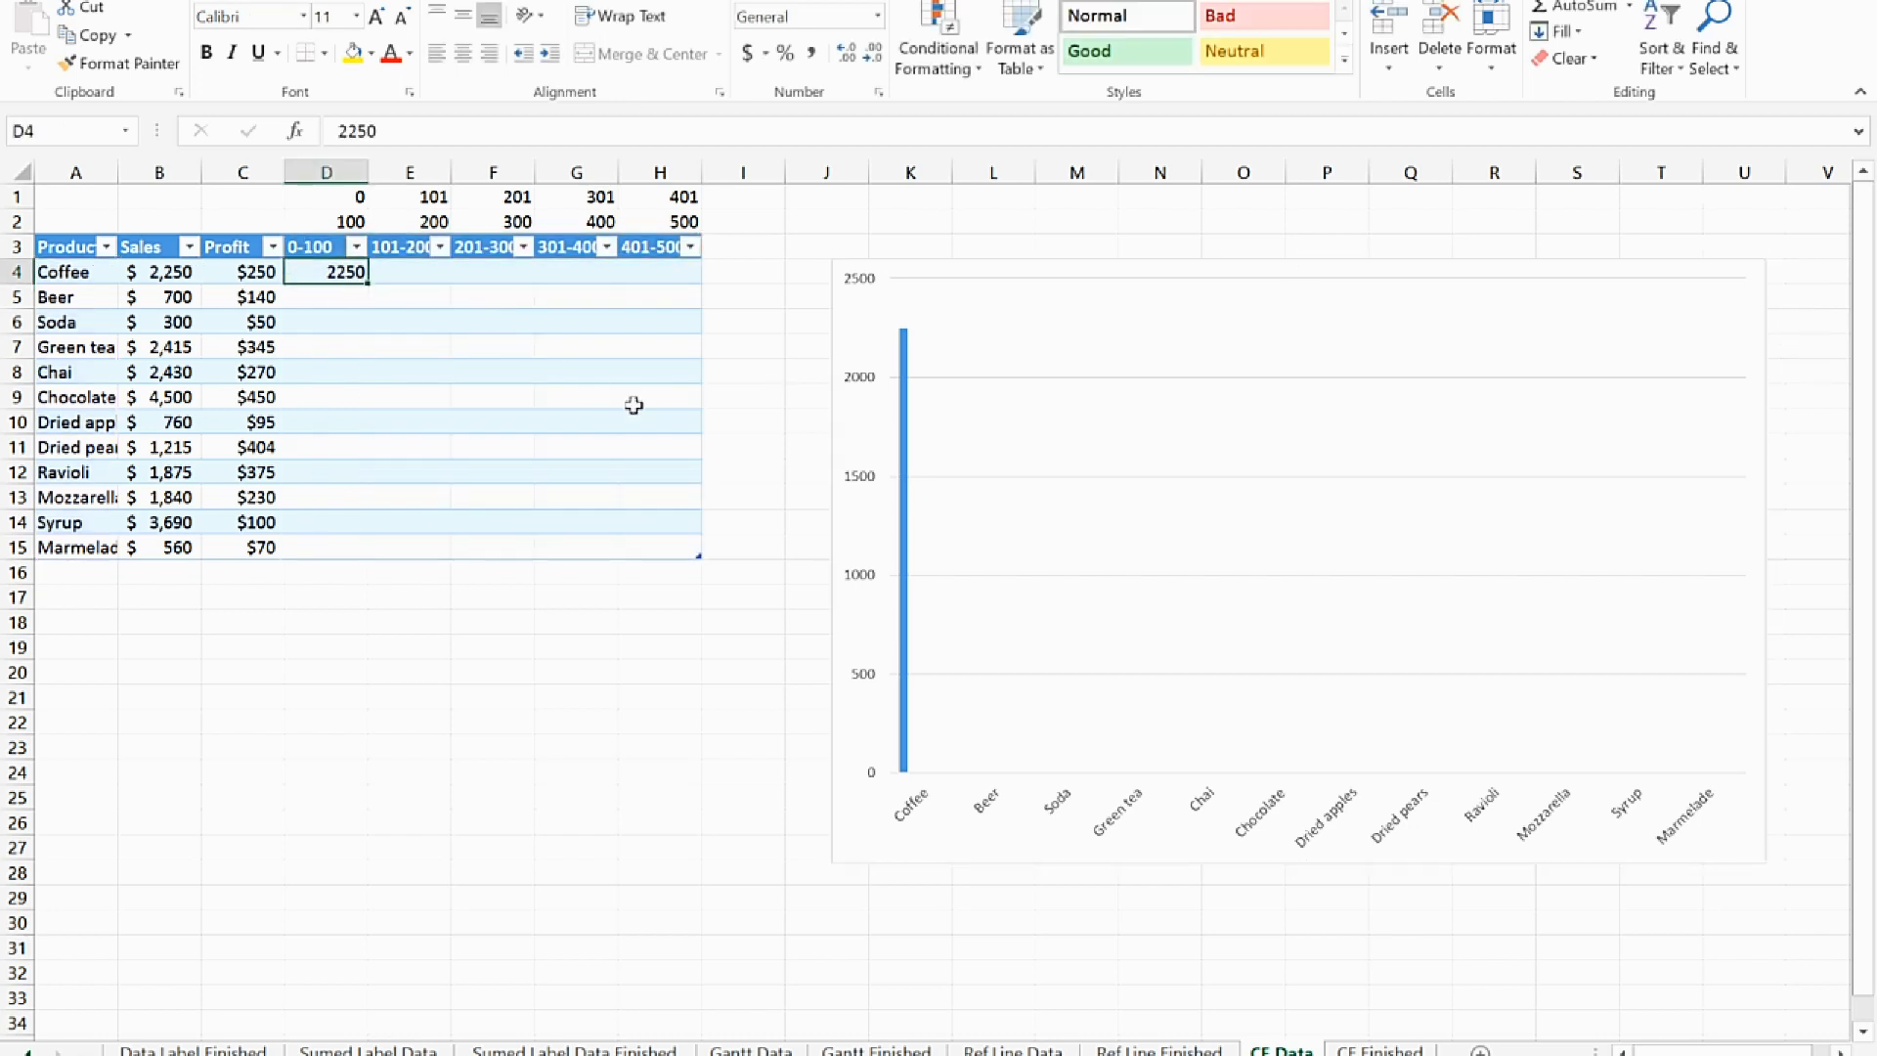
click(414, 298)
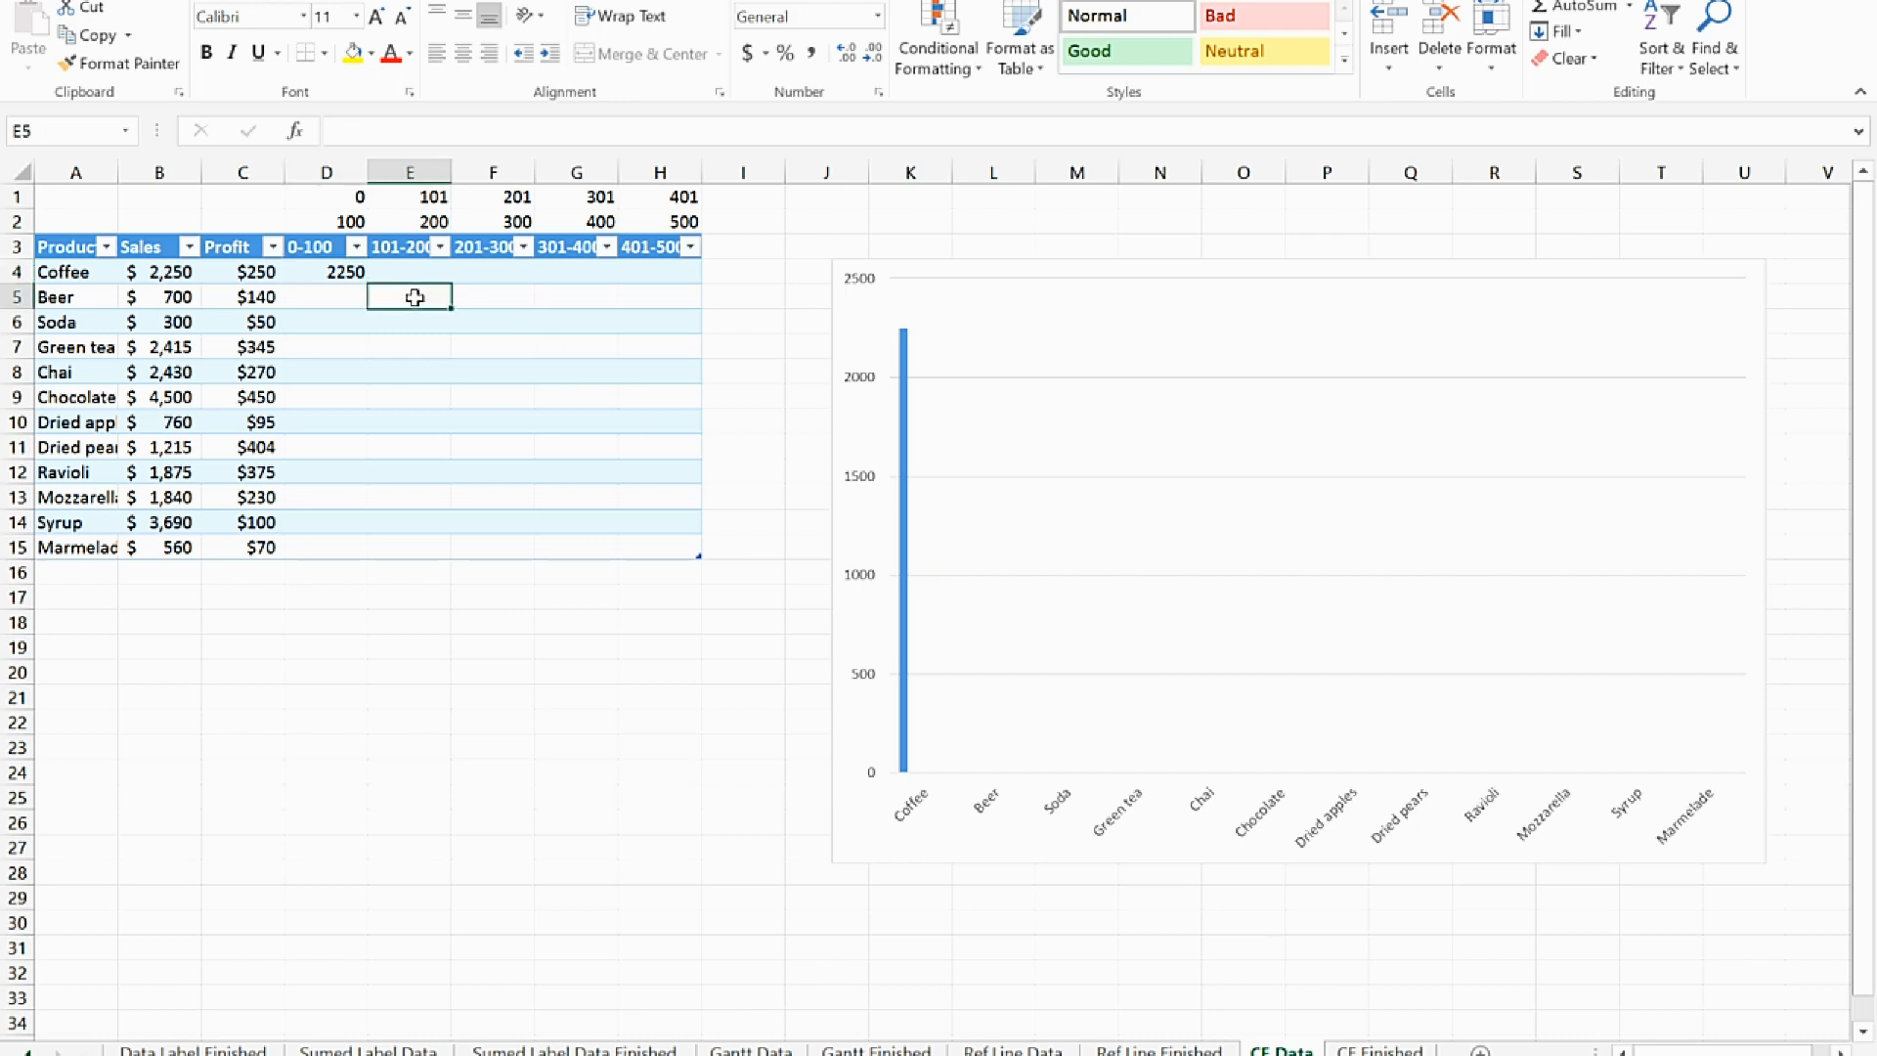
text(700)
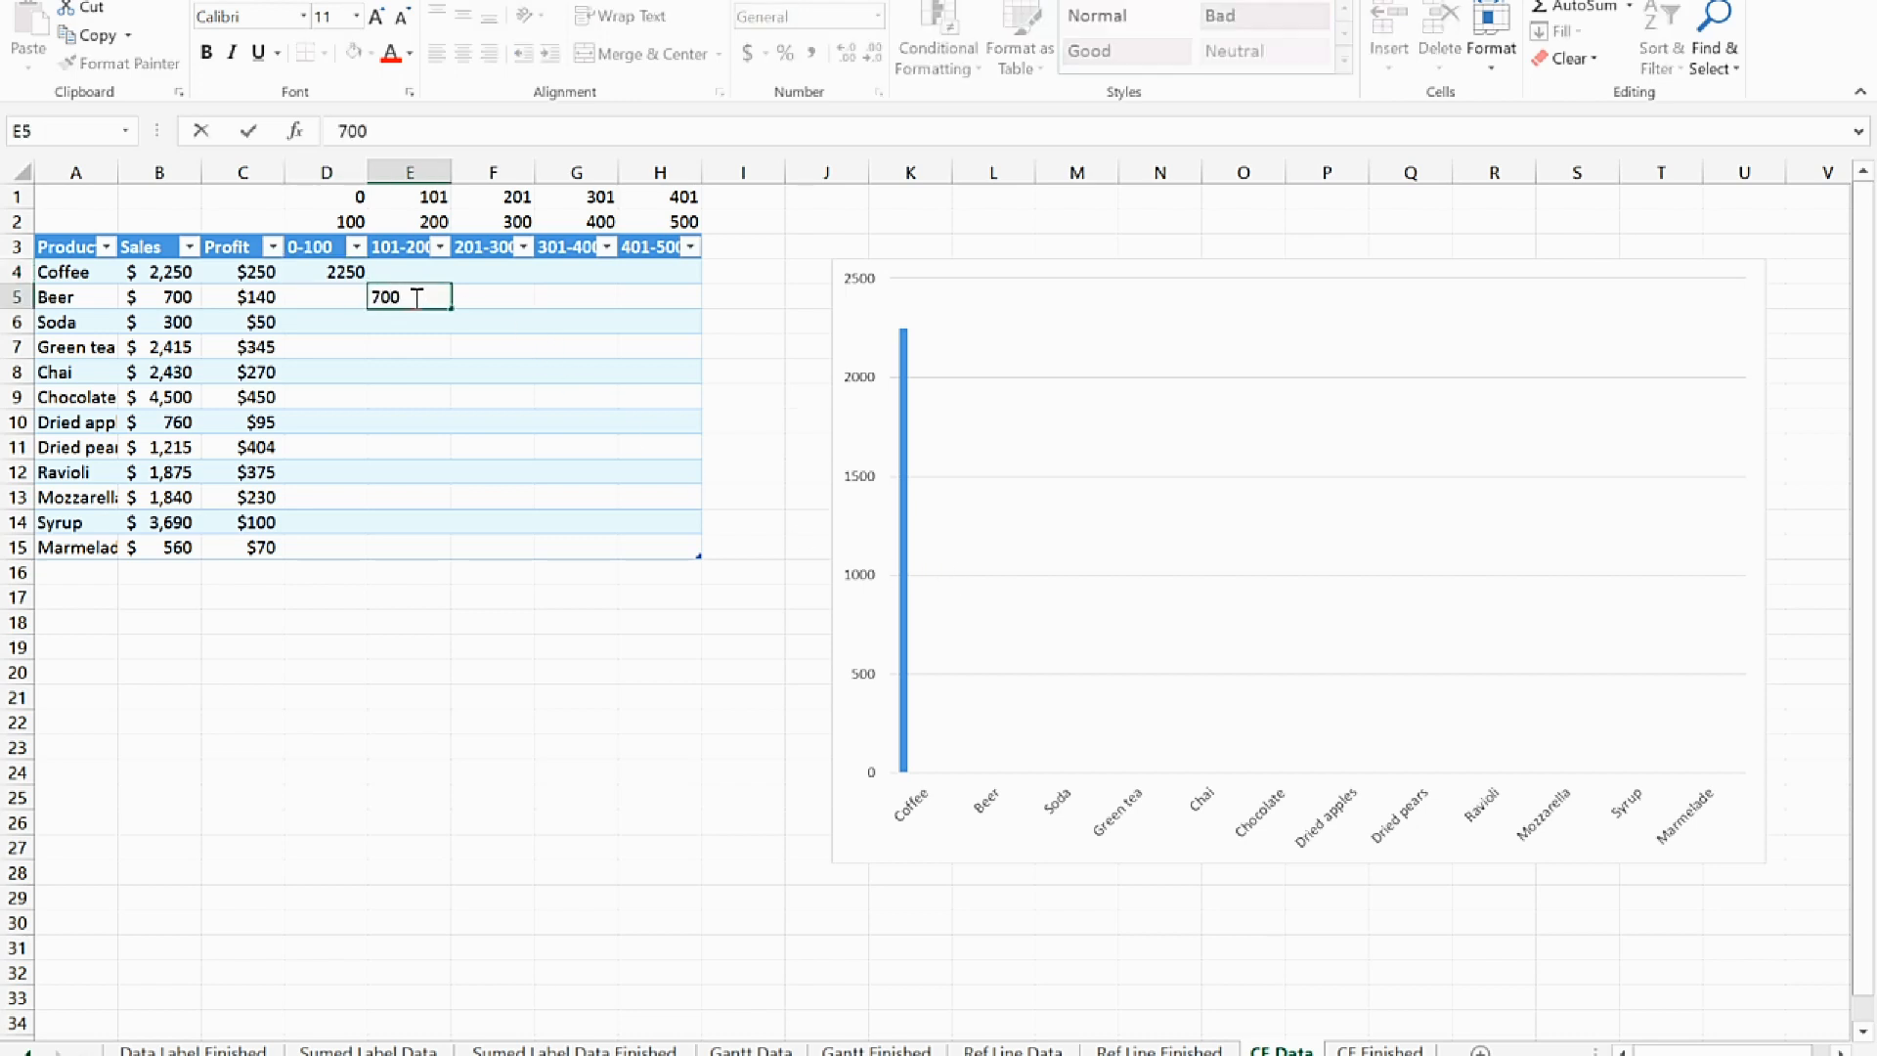
key(Return)
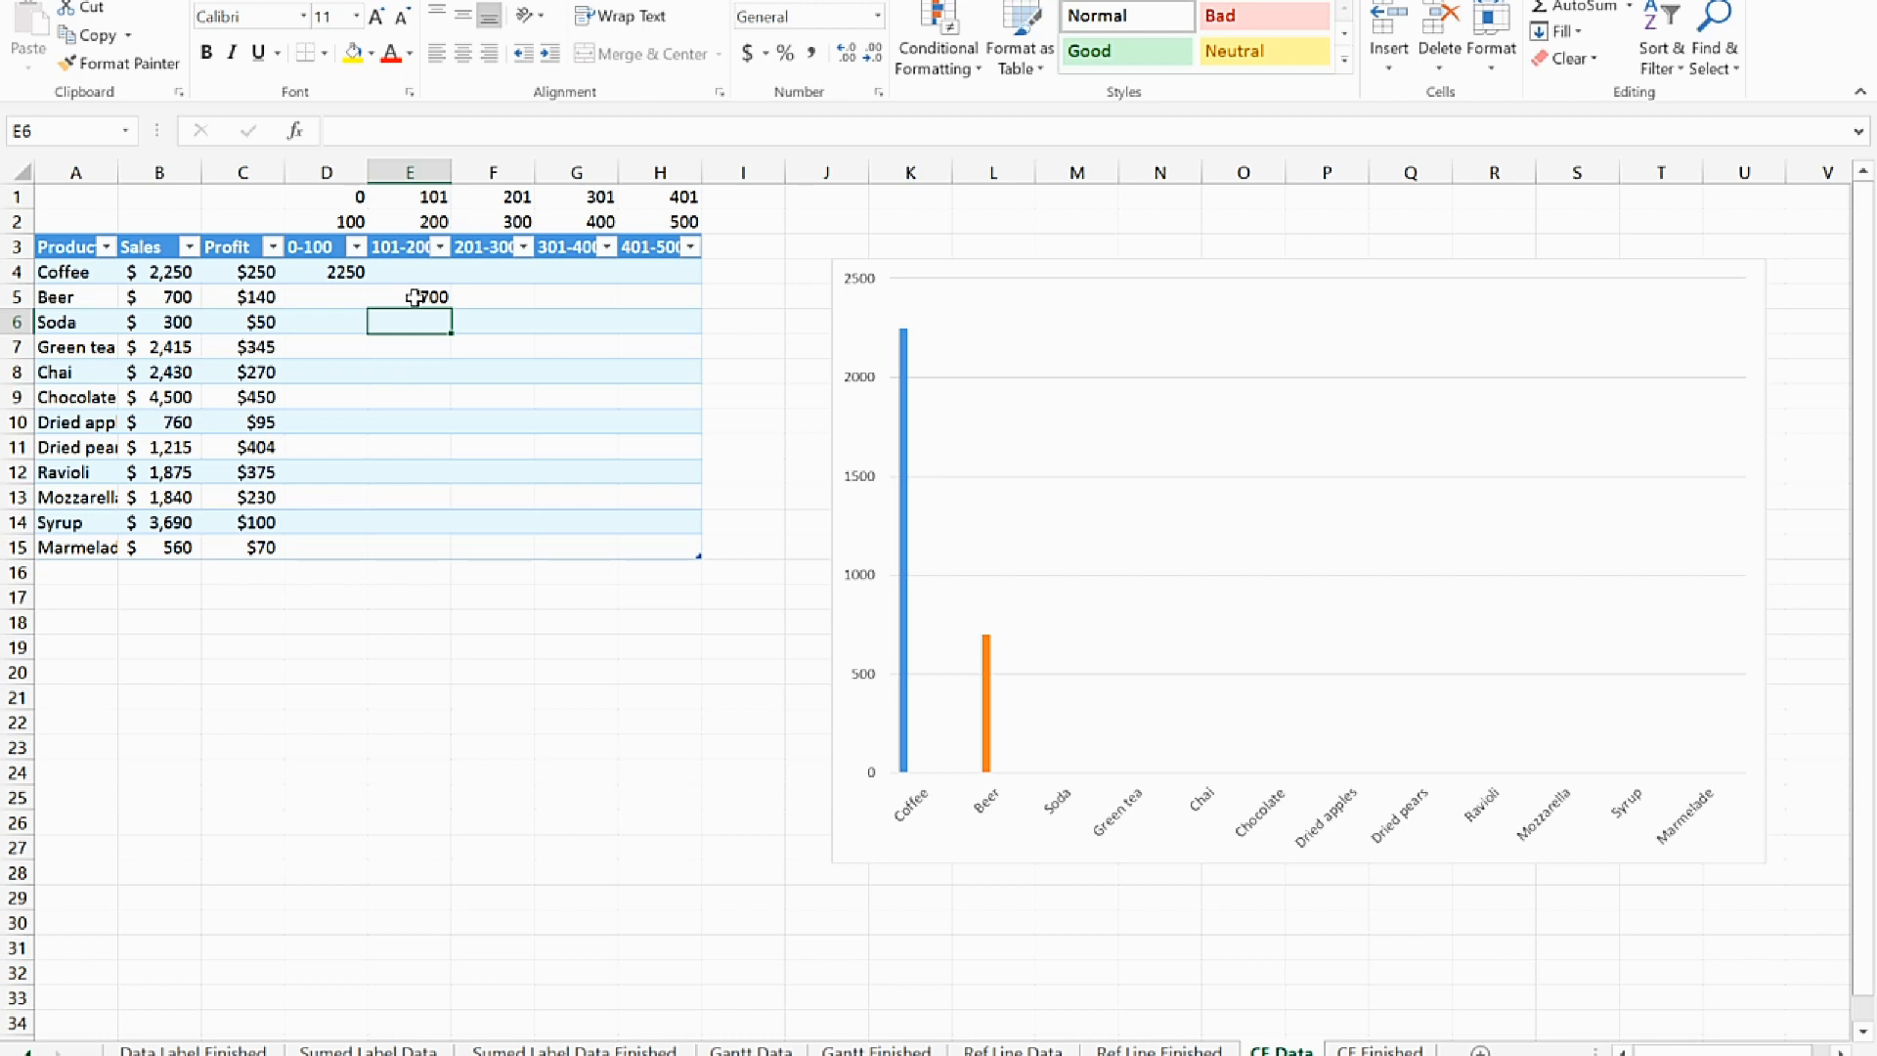
Enter 300 for Soda in the 201-300 column, cell F6
click(494, 323)
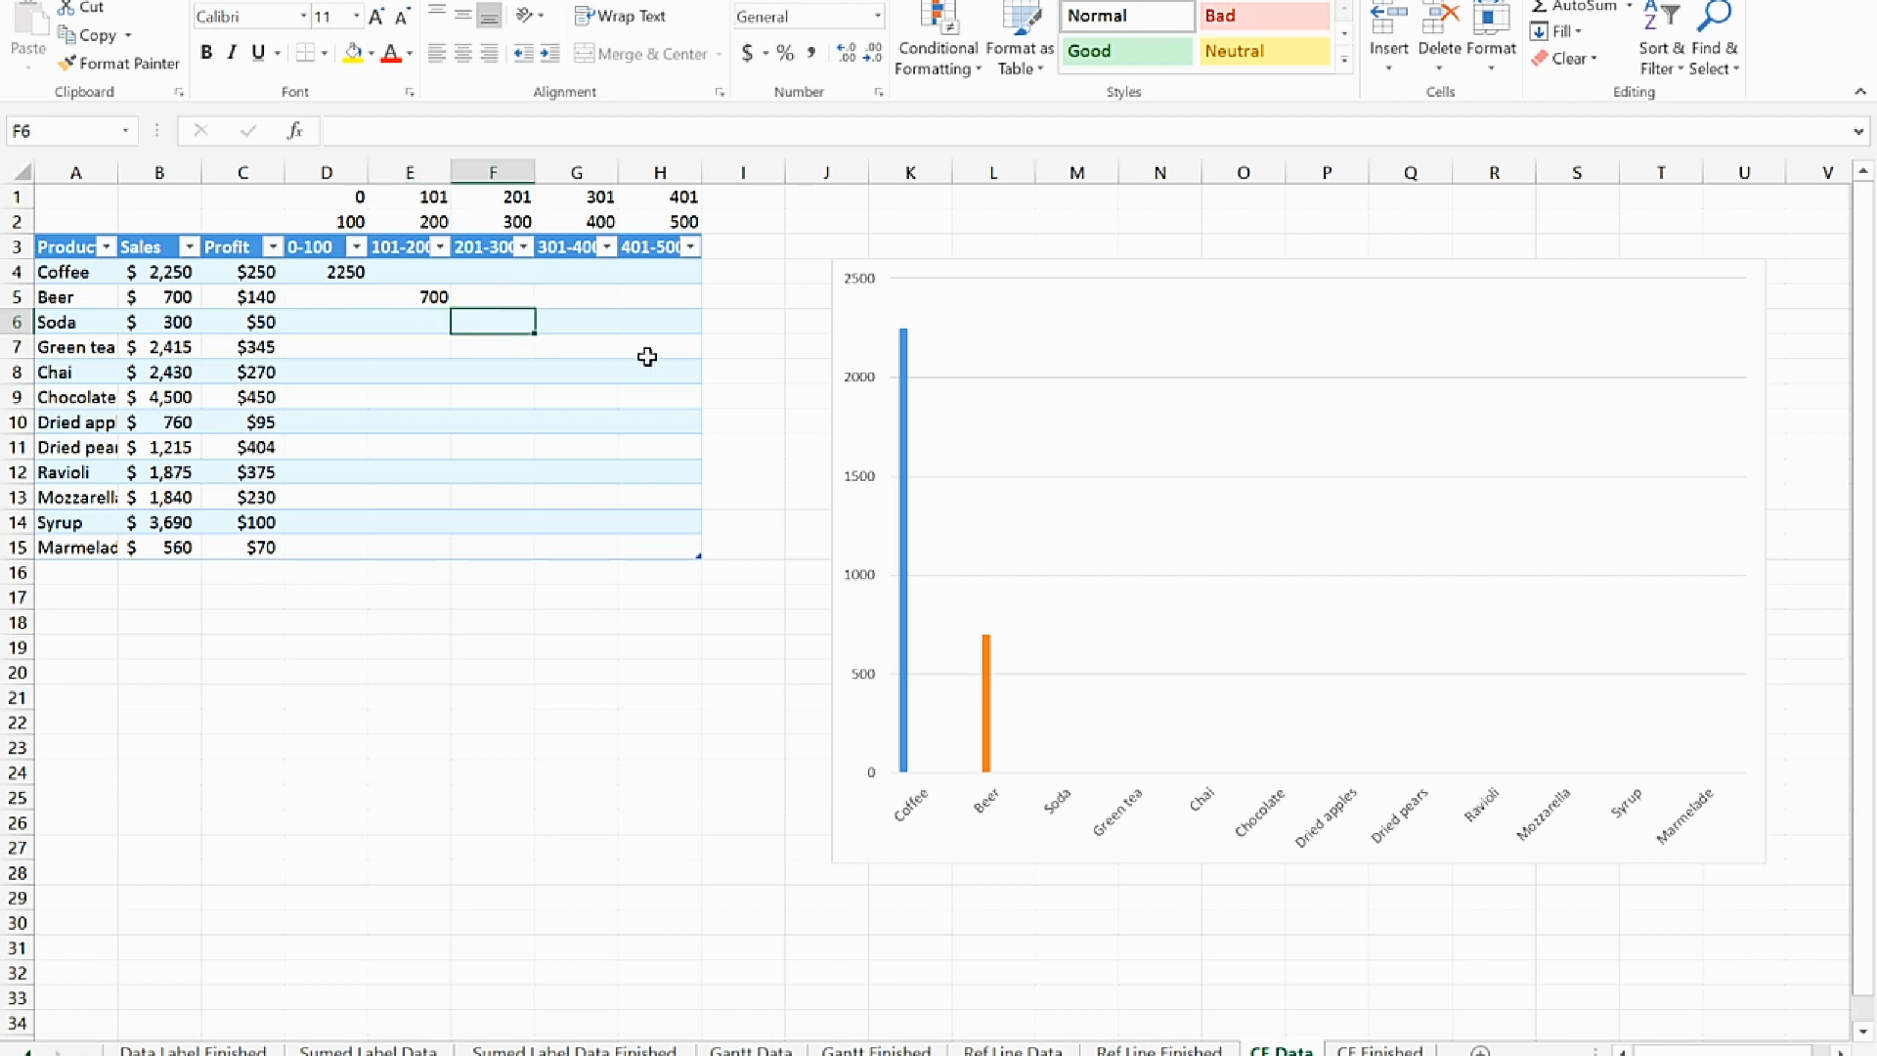
text(300)
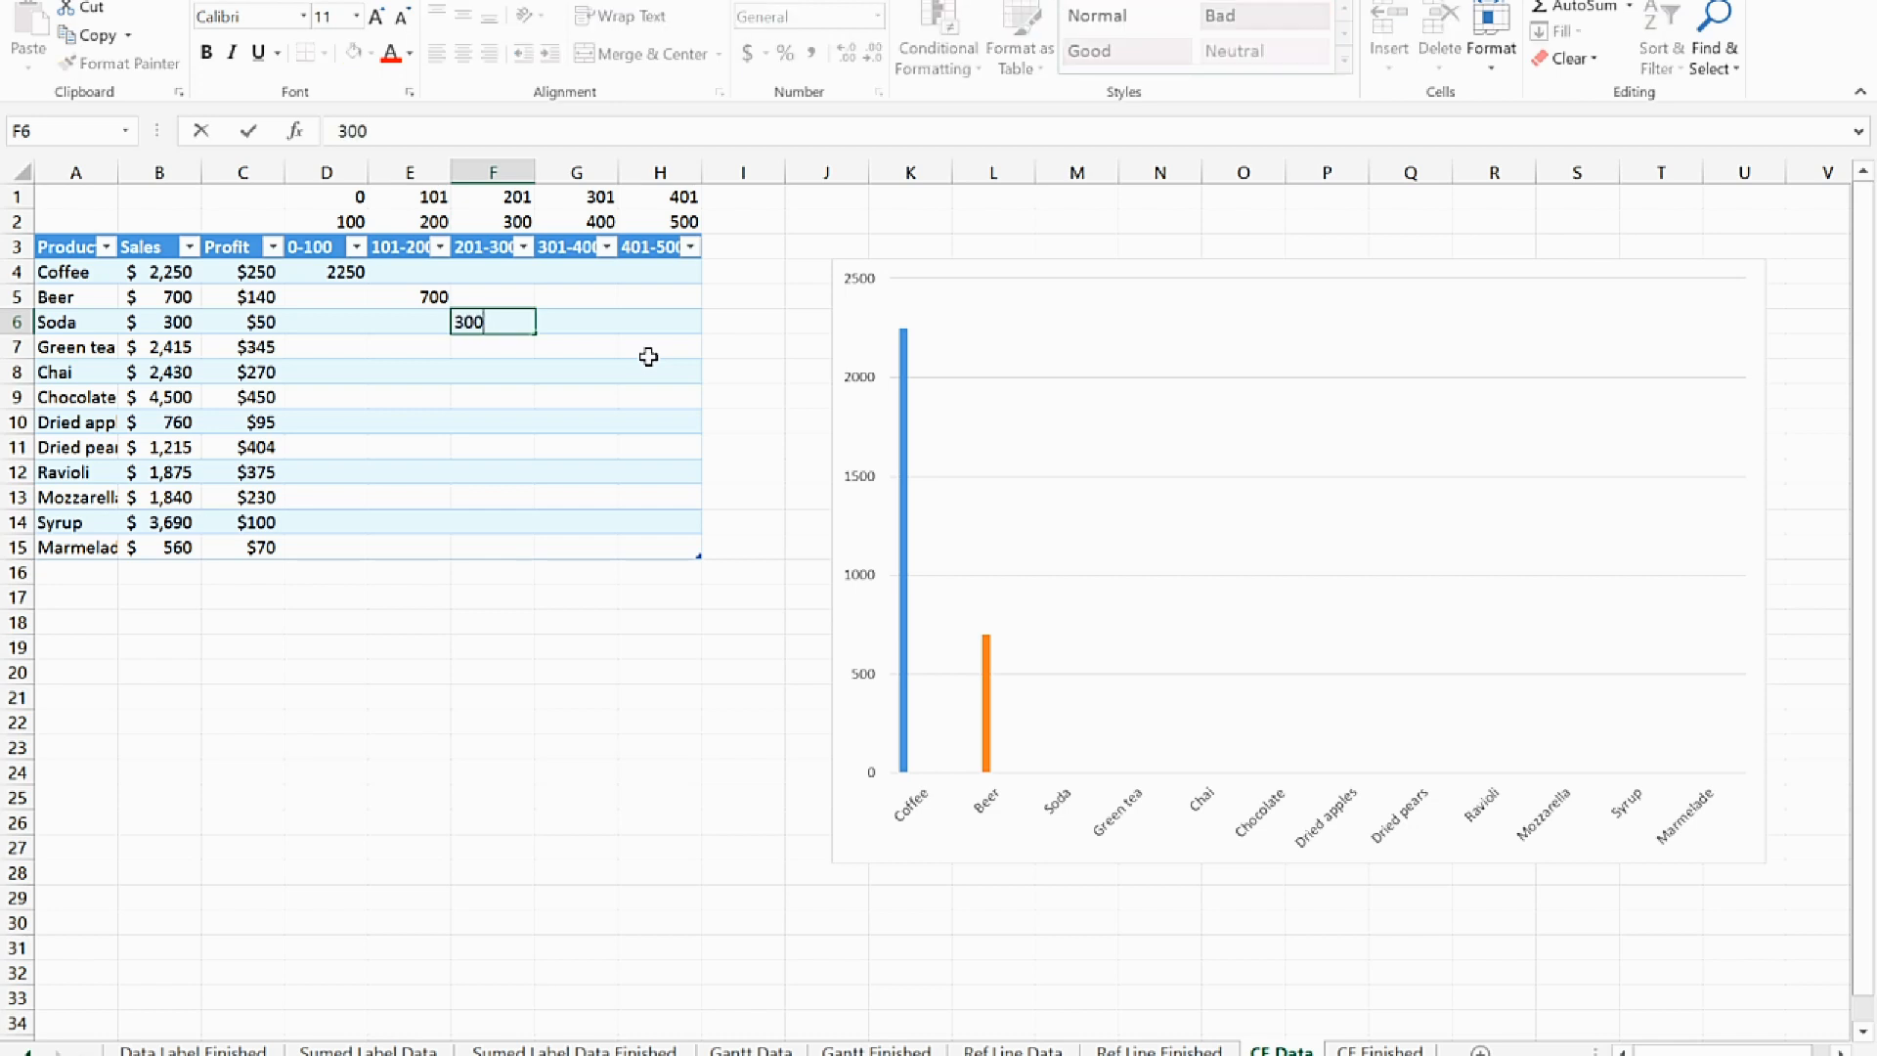
key(Return)
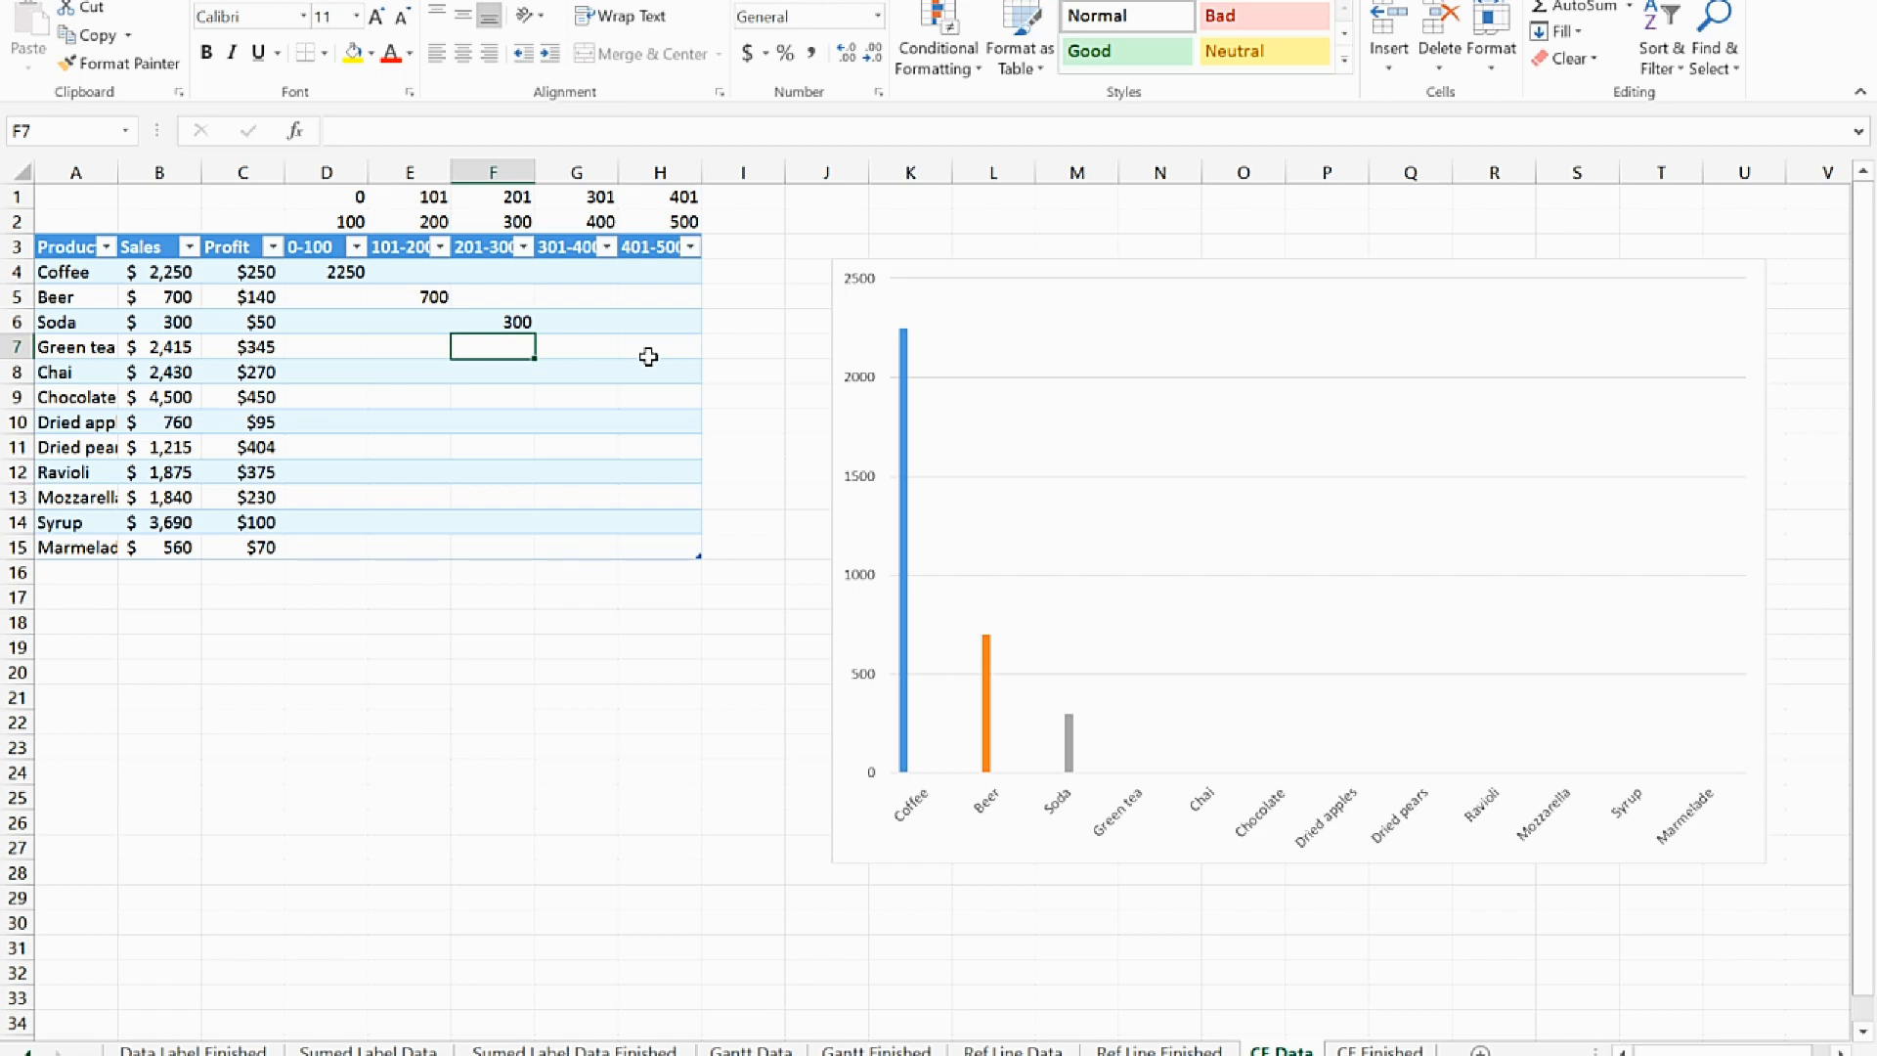
Clear the manually entered sample values from cells D4:F6
drag(320, 279, 487, 320)
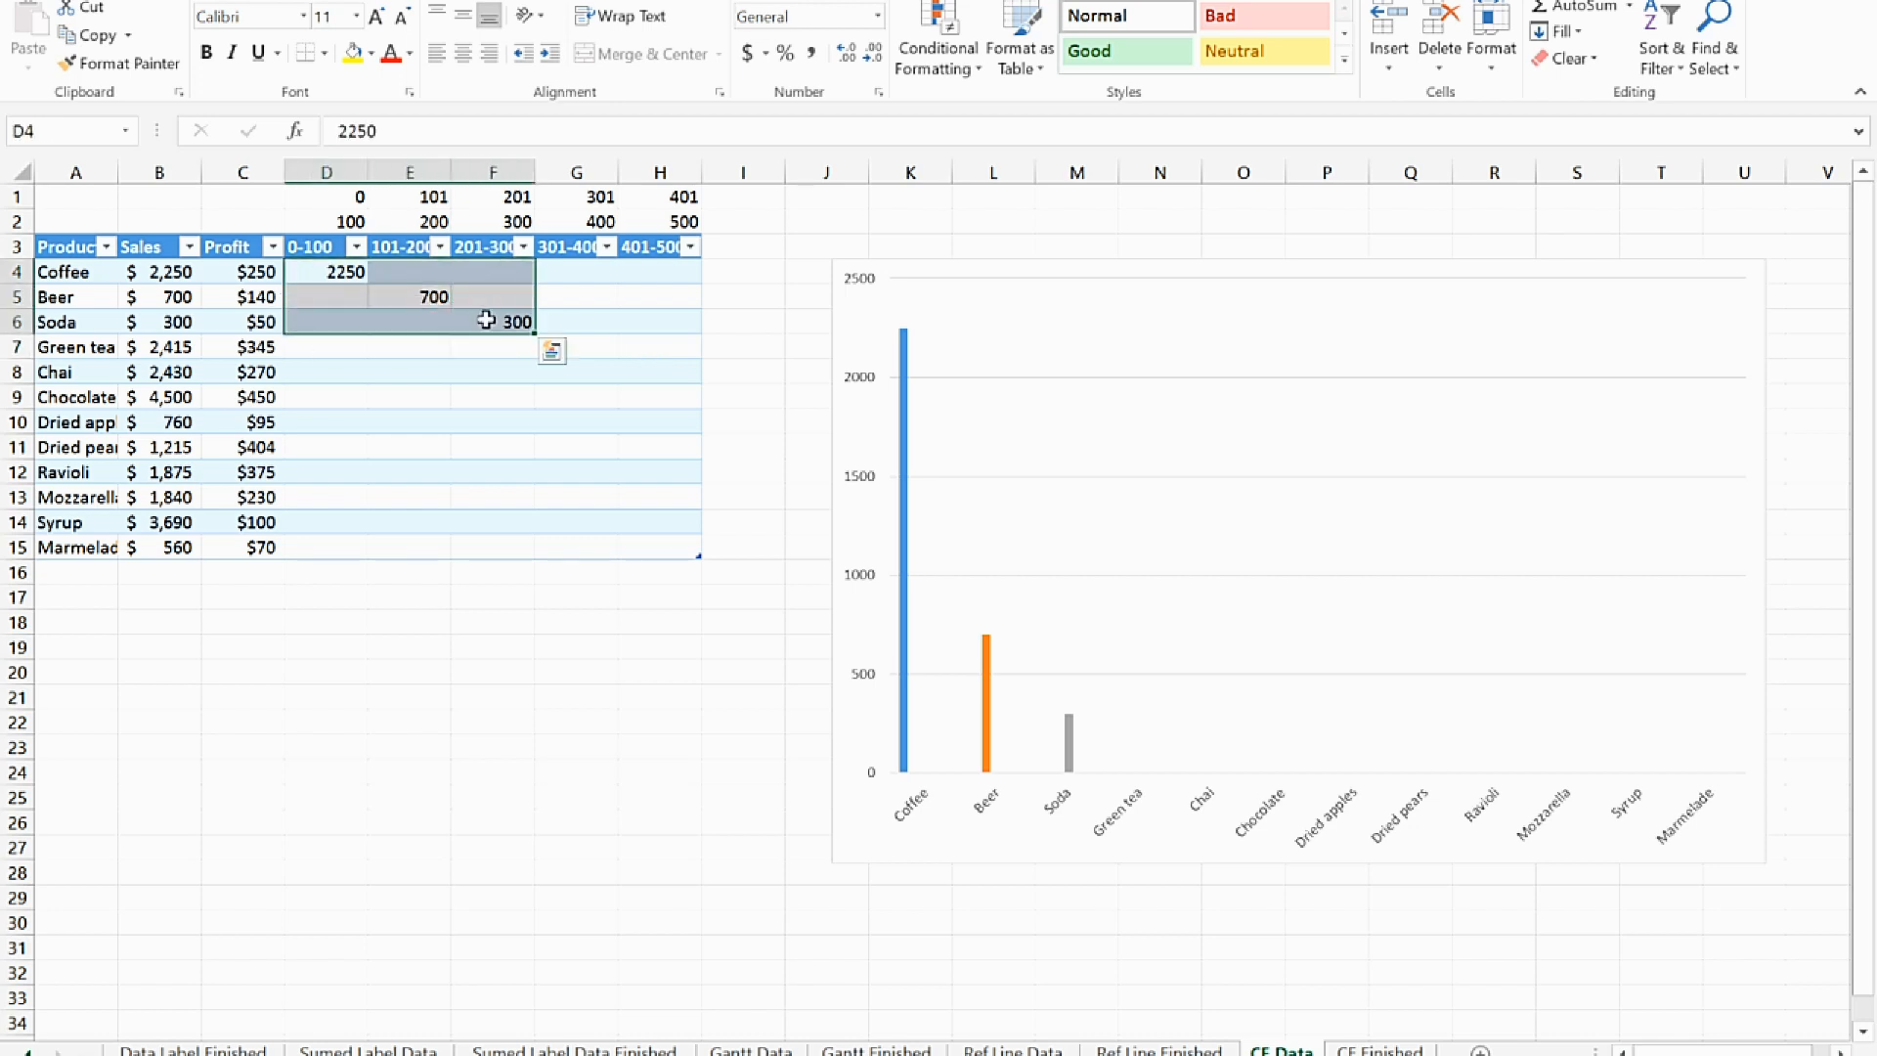
key(Delete)
click(325, 277)
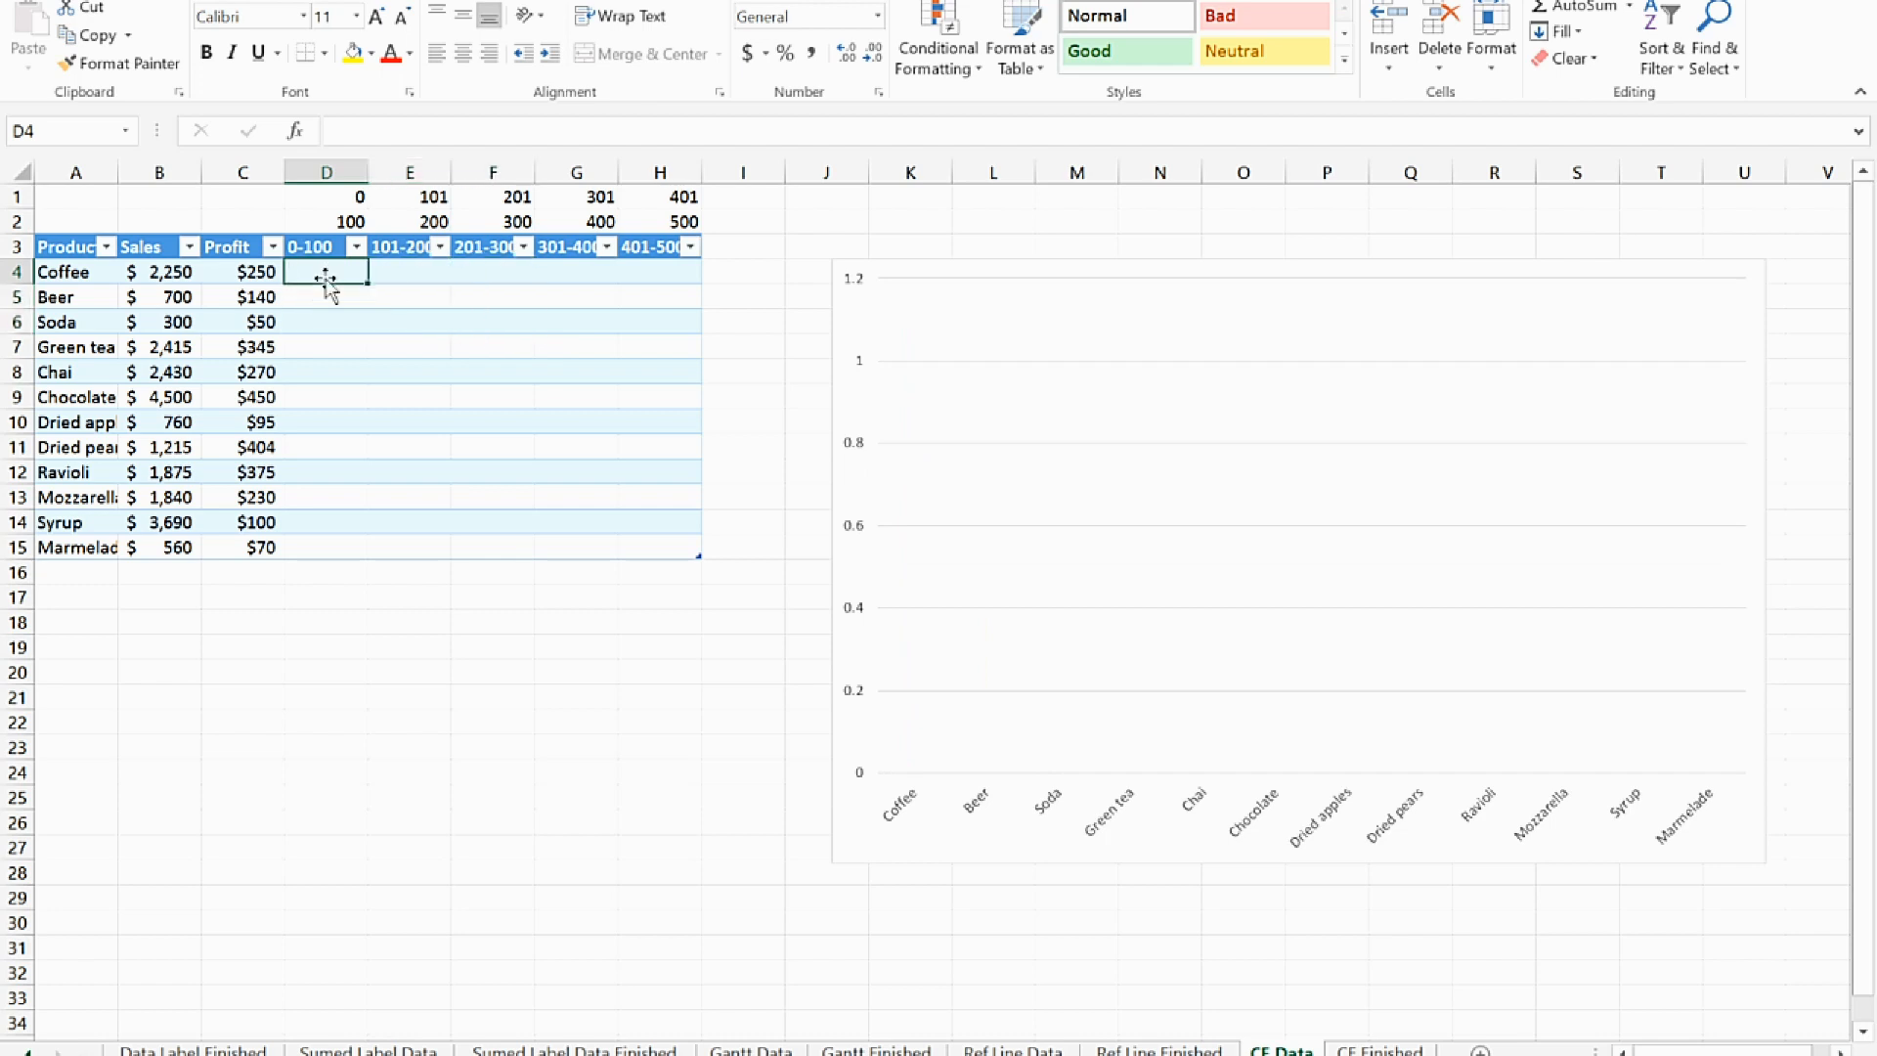
text(=if)
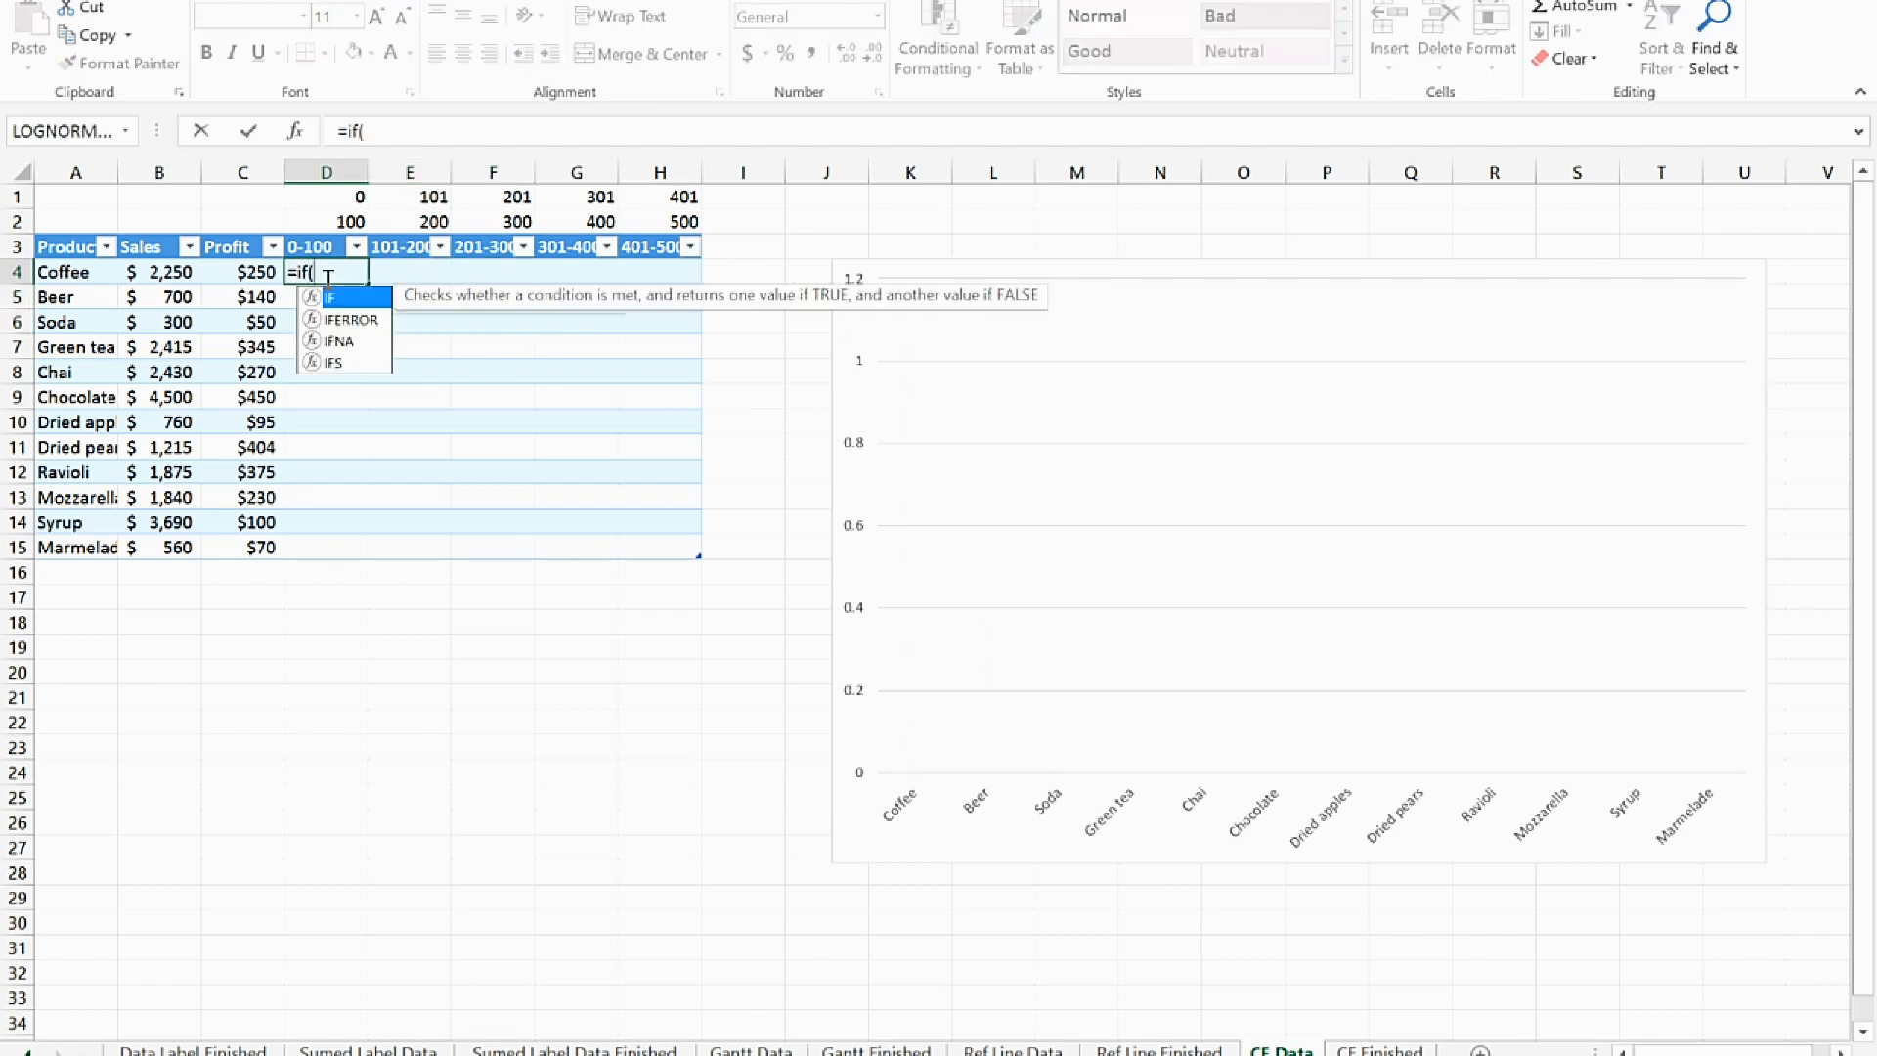
text(()
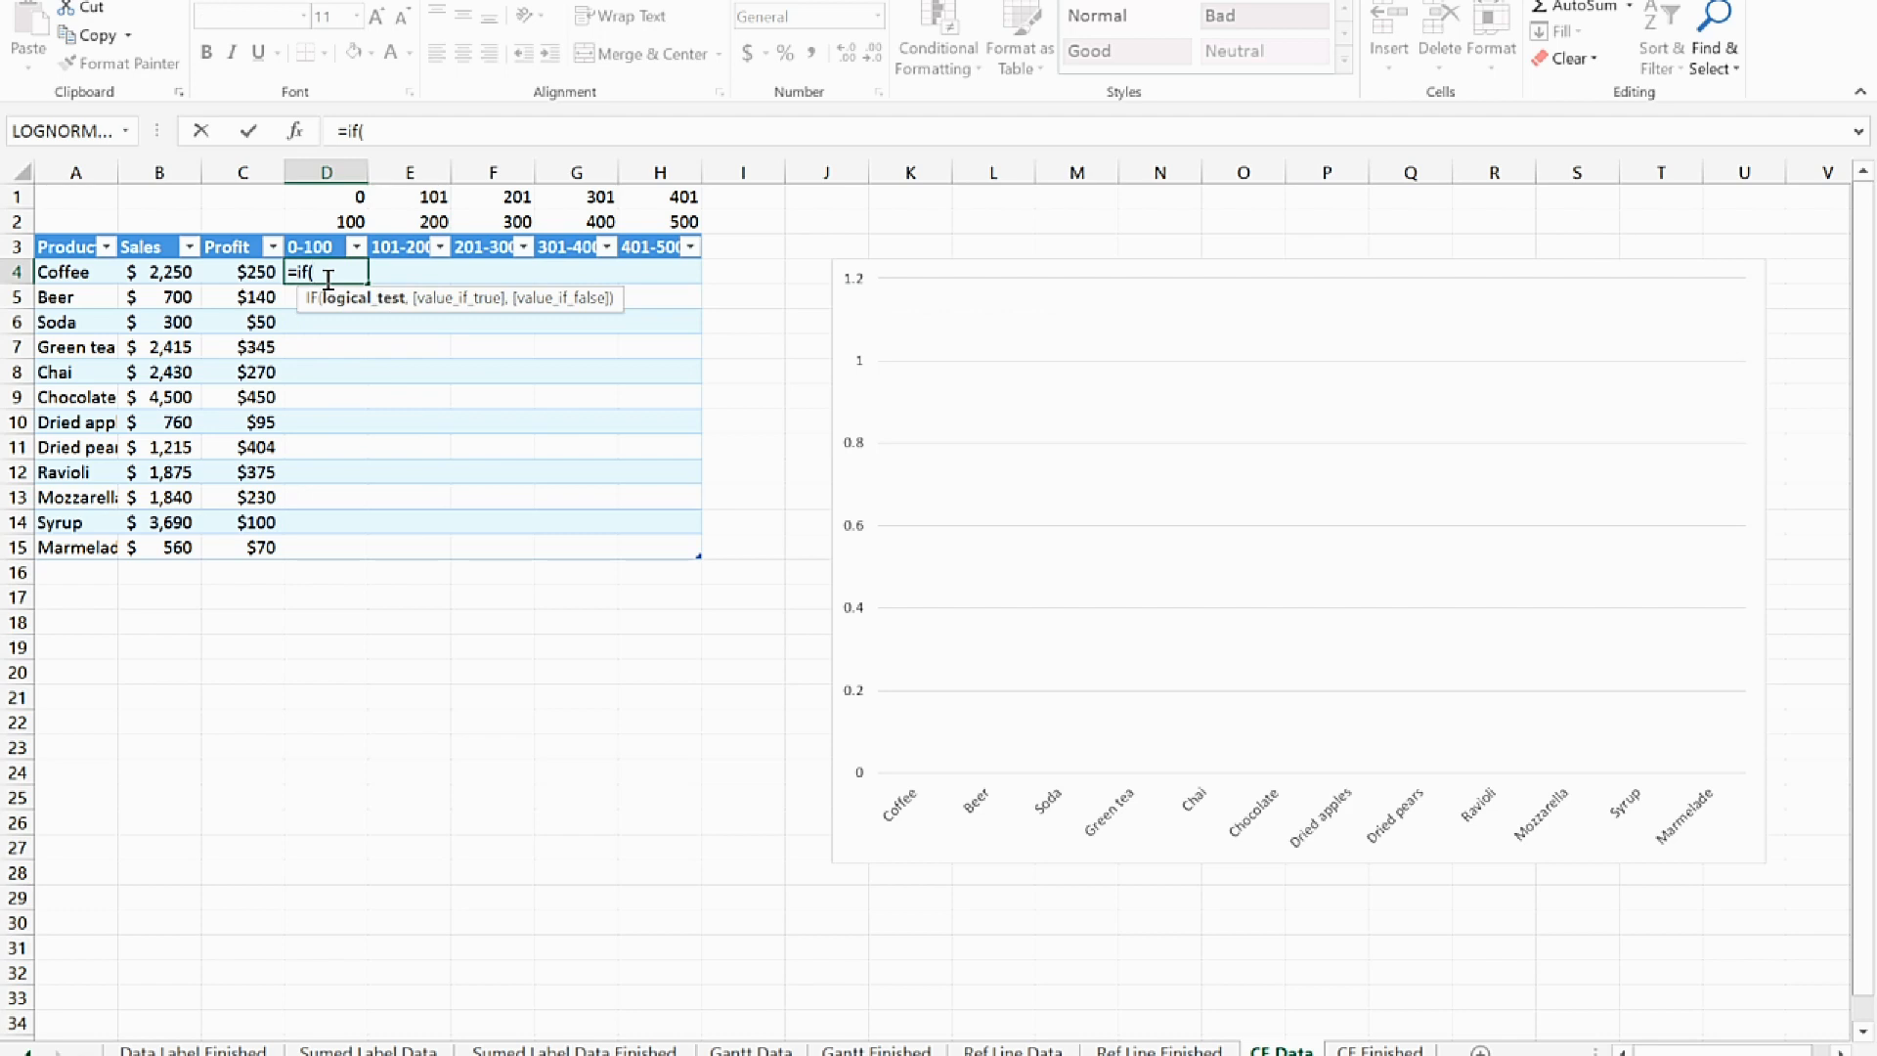
text(And)
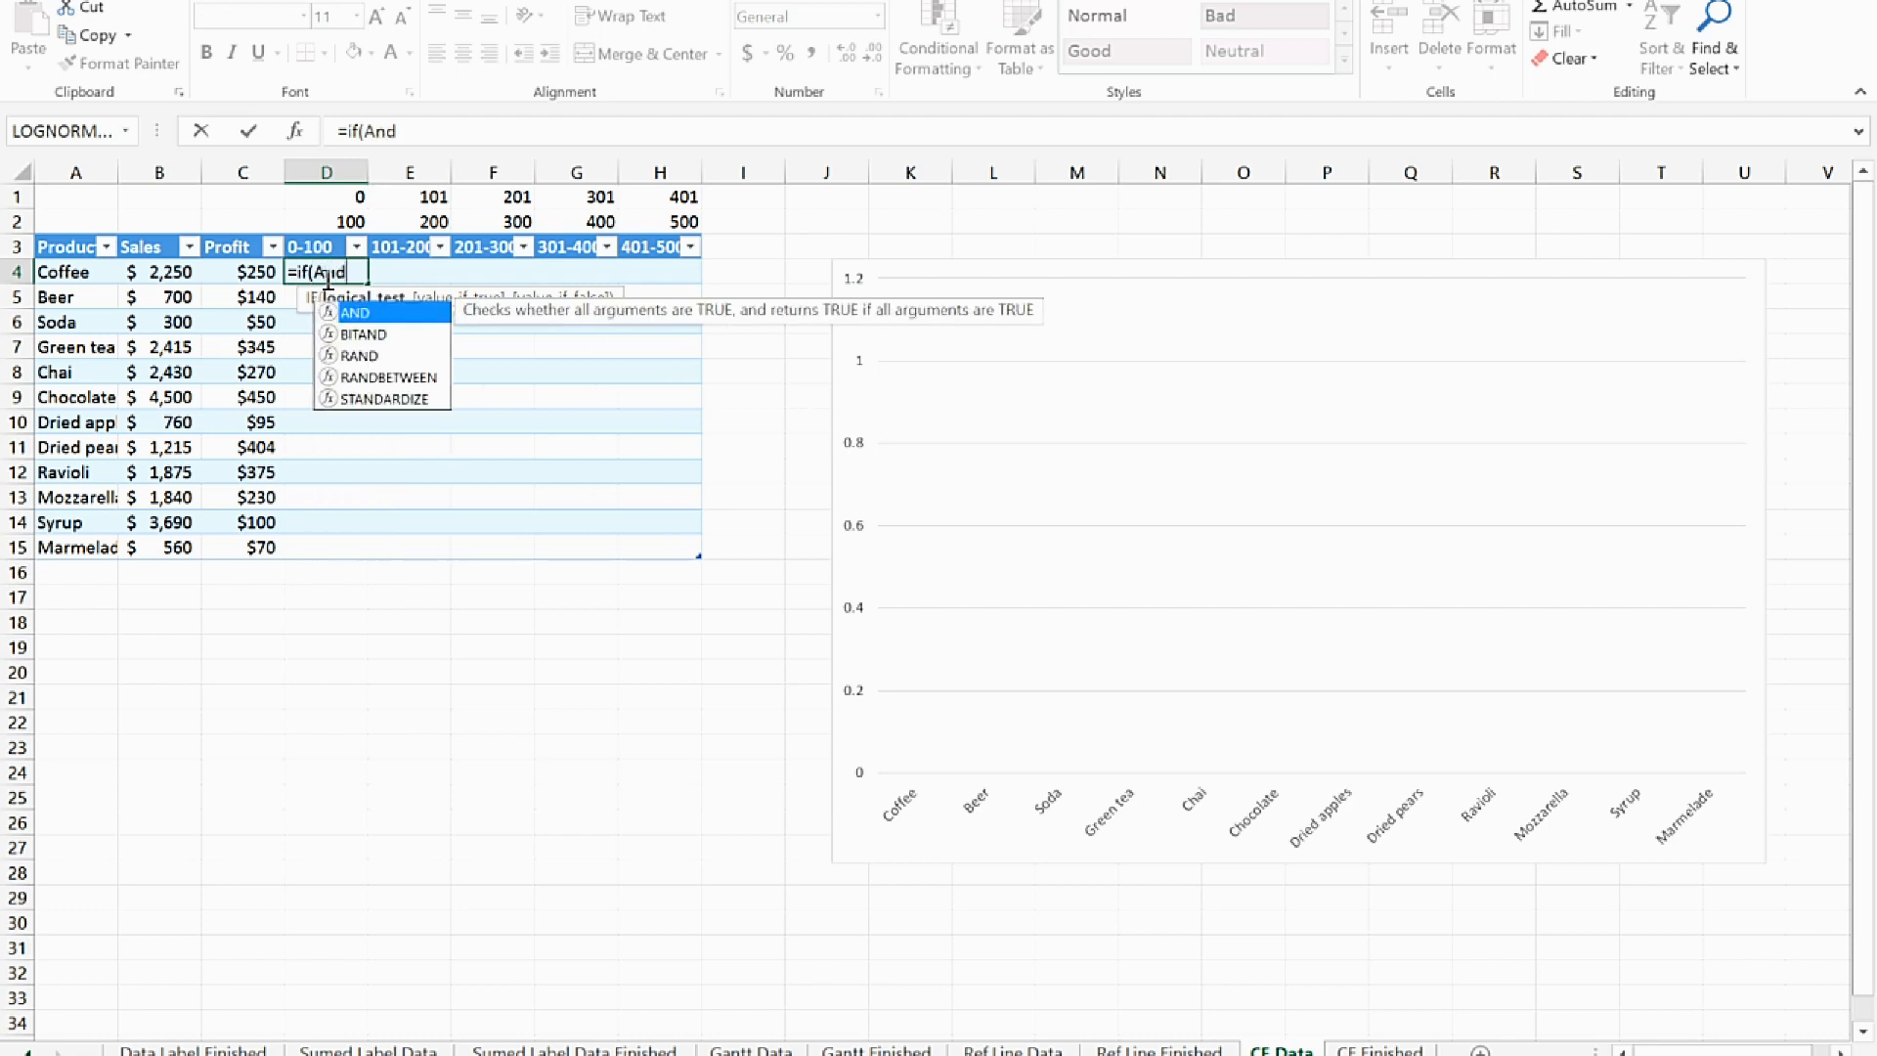
text(()
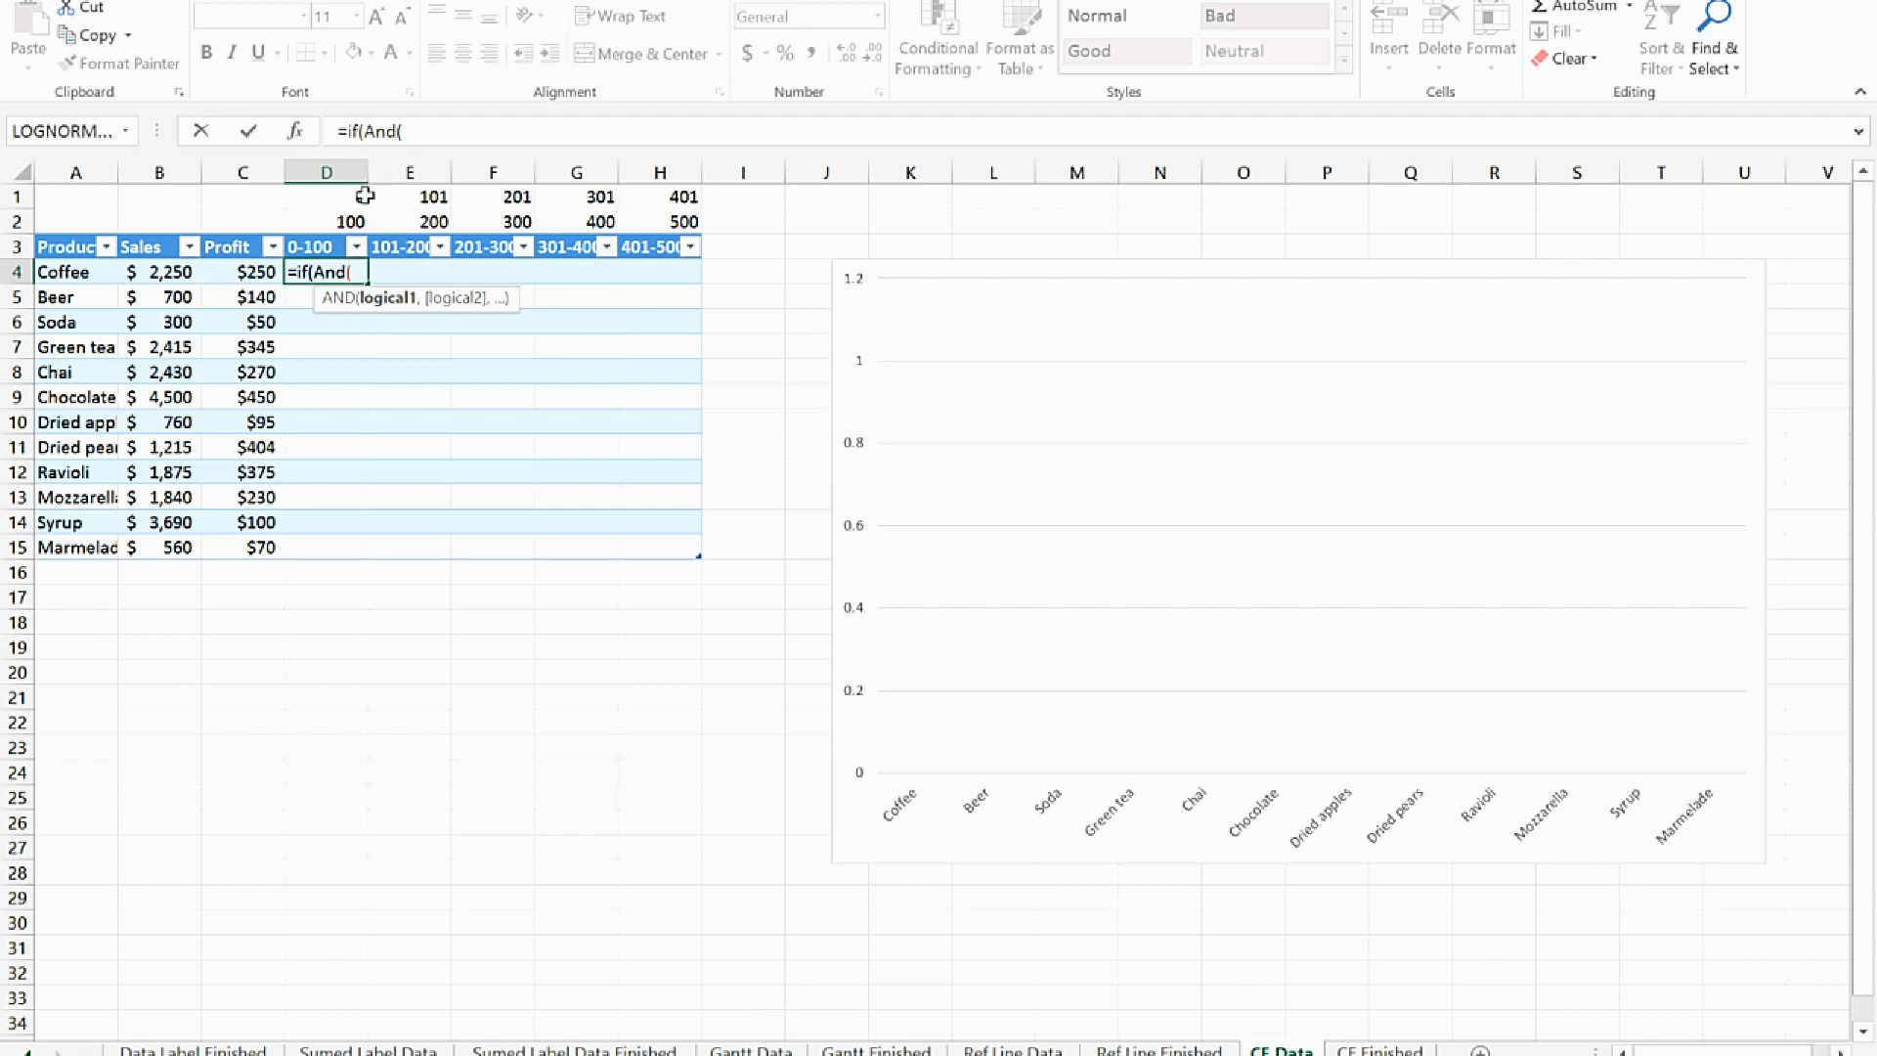
click(237, 272)
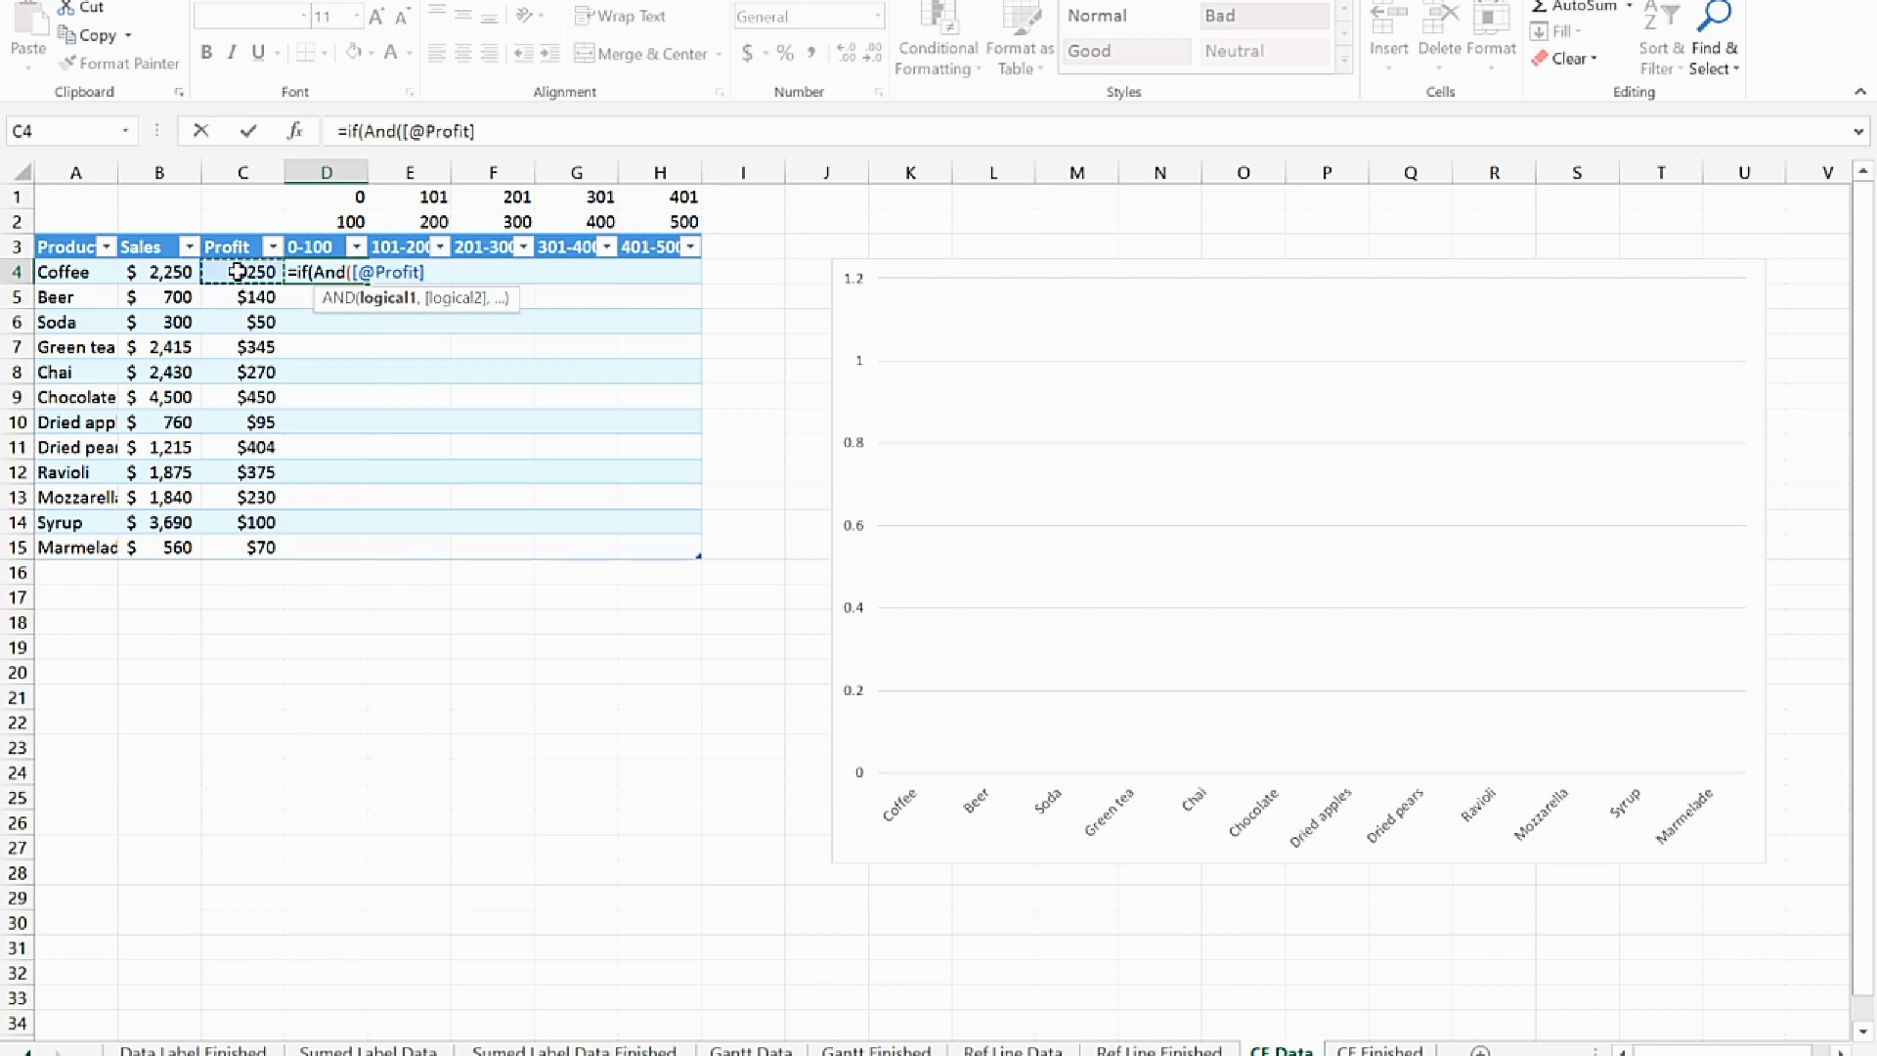
text(>)
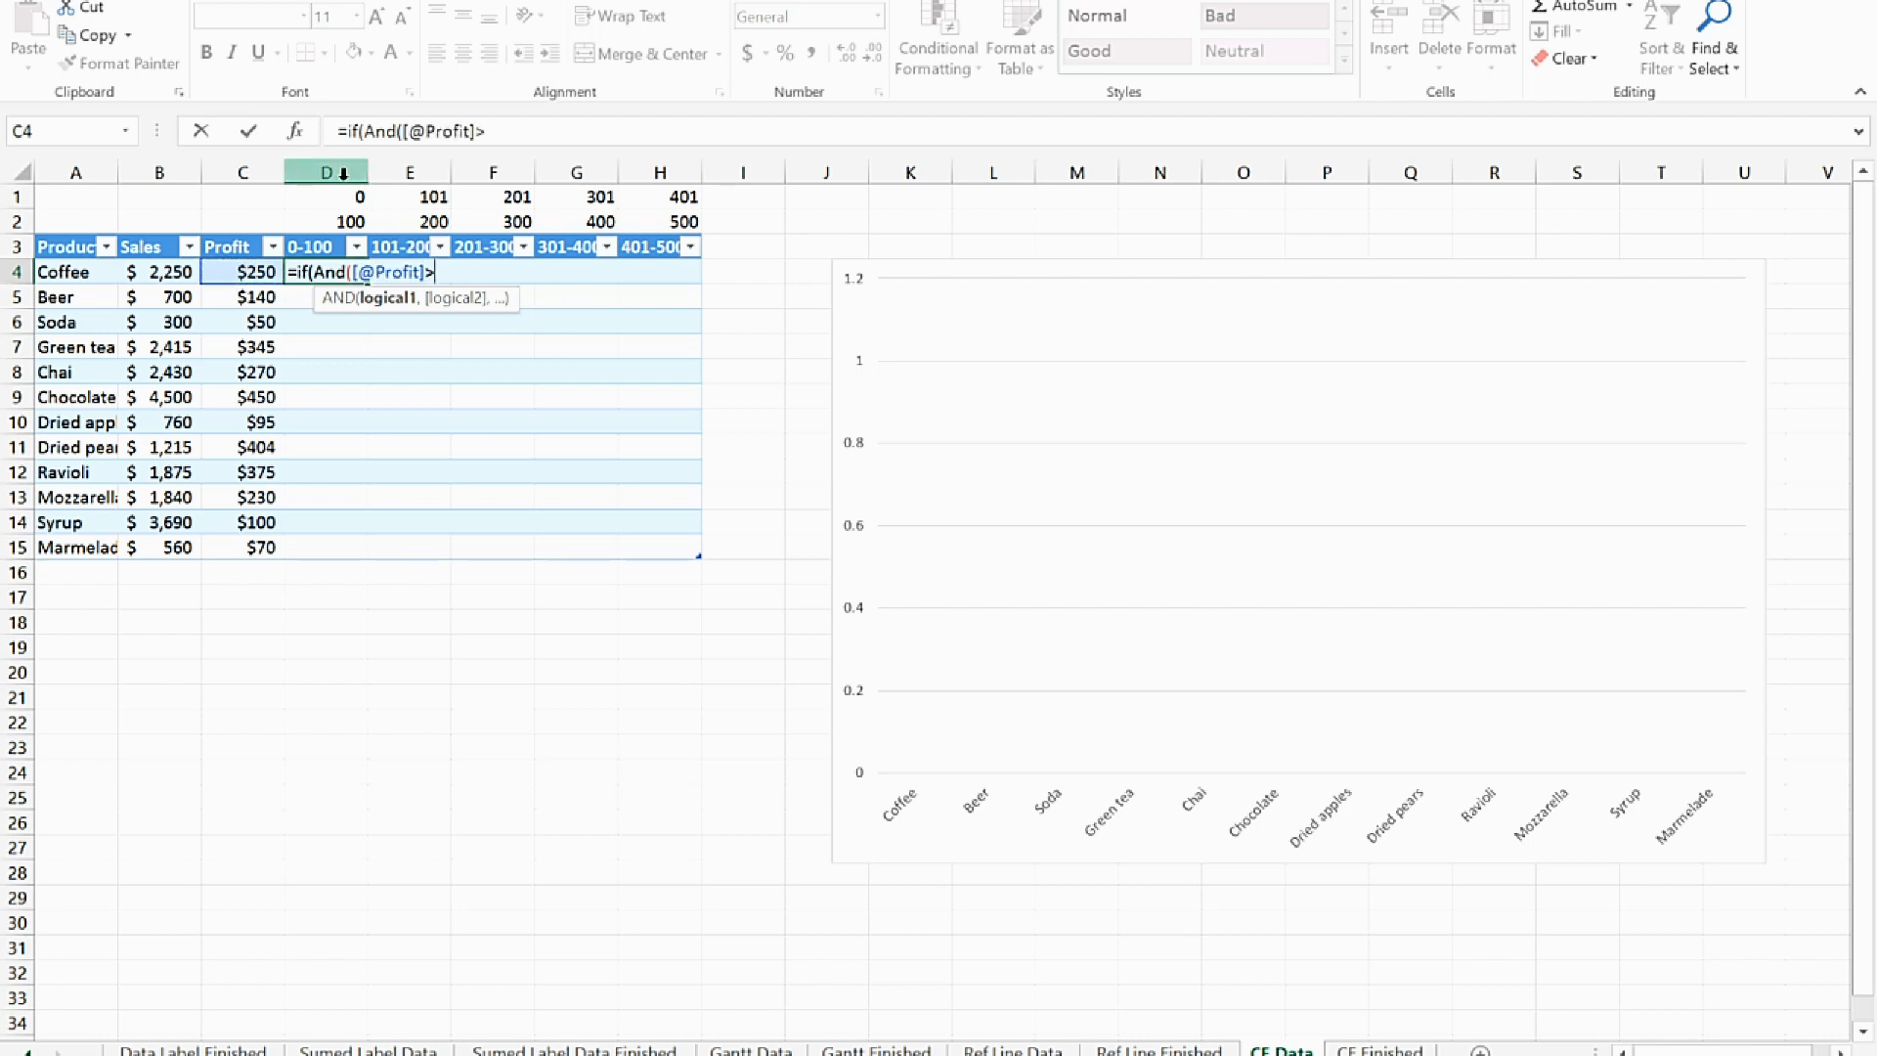
click(338, 193)
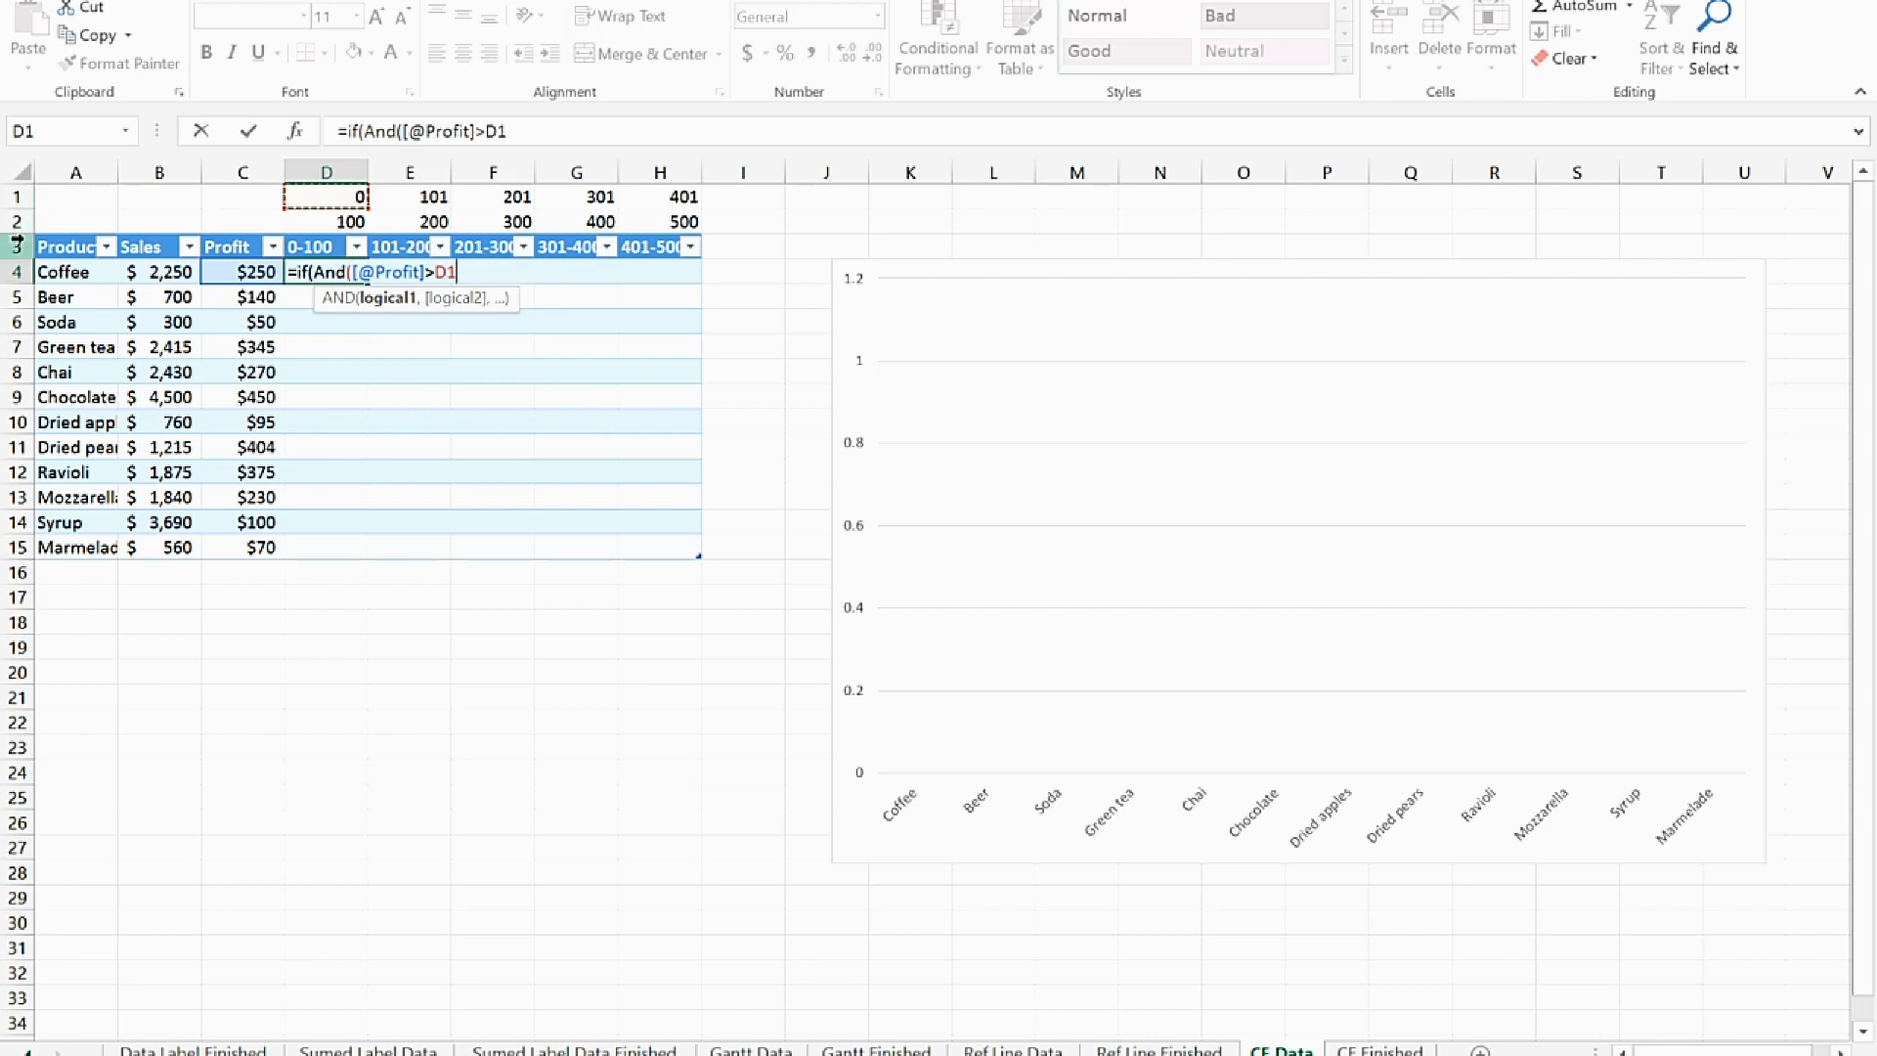
click(500, 131)
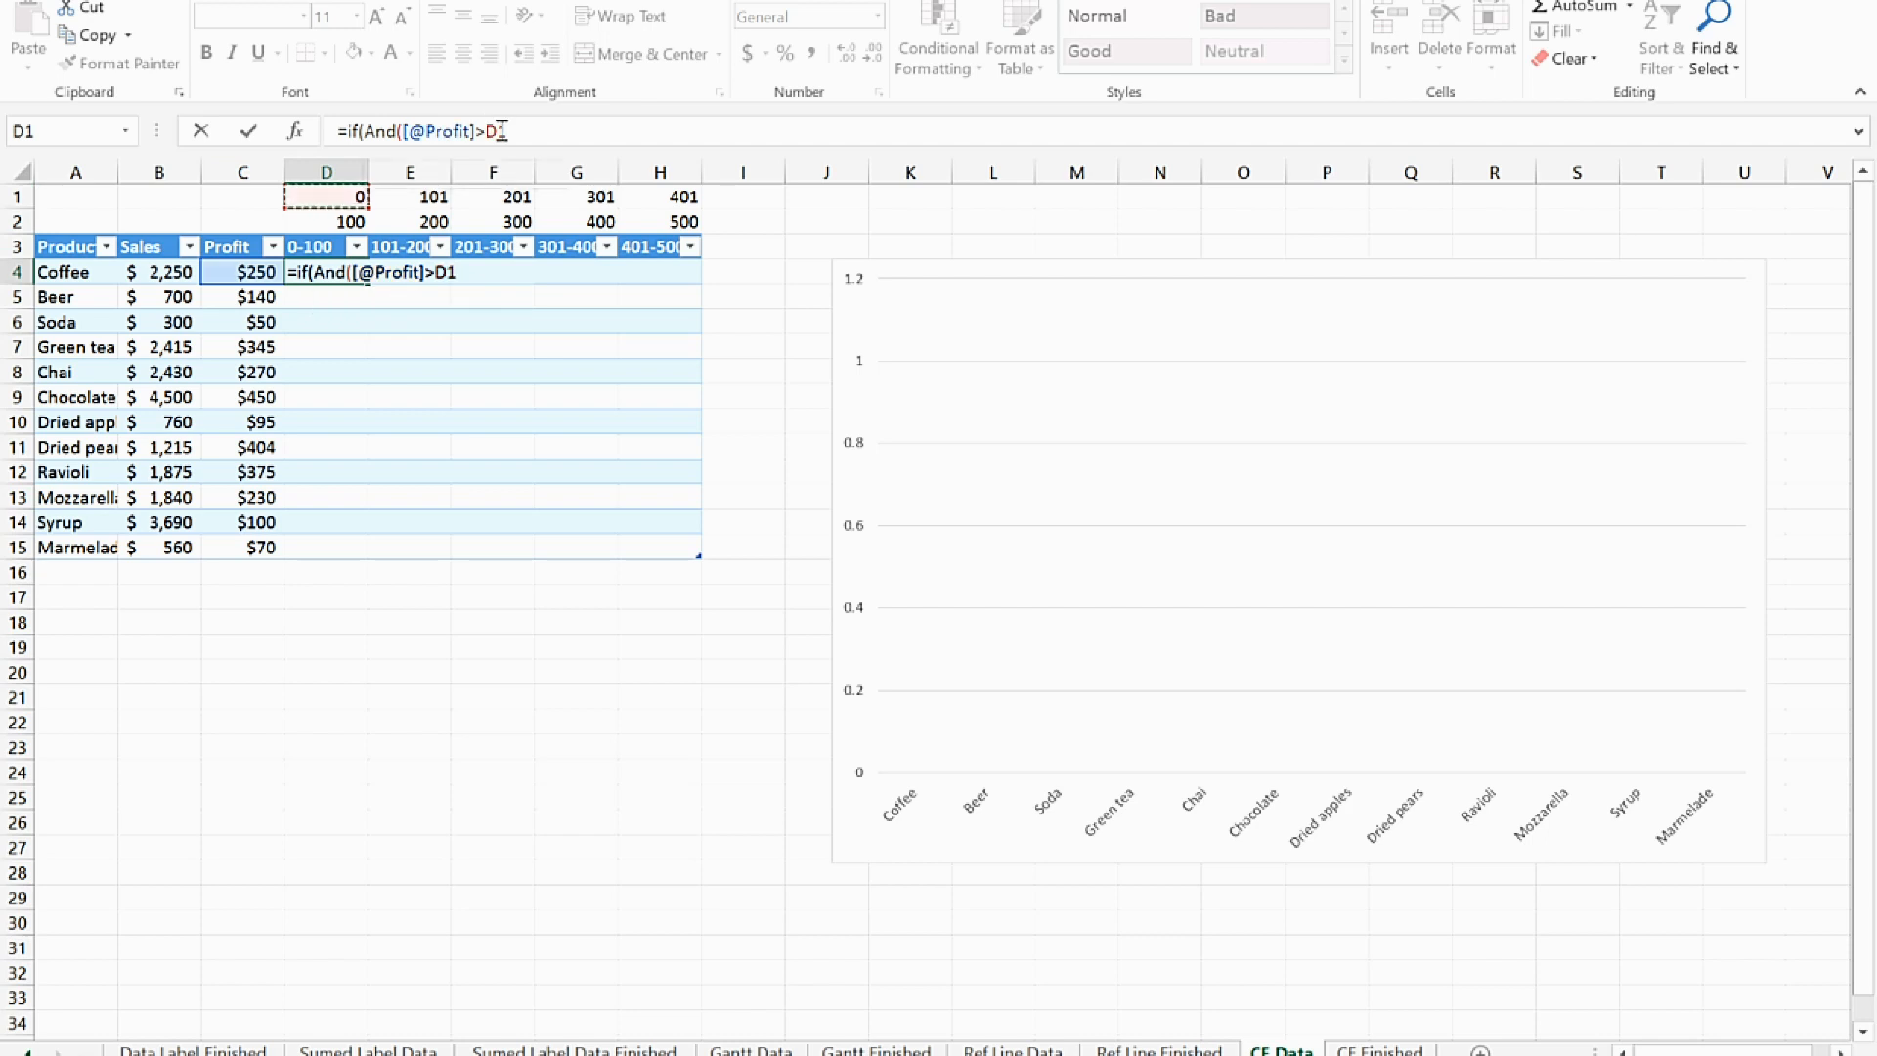
click(500, 131)
text($)
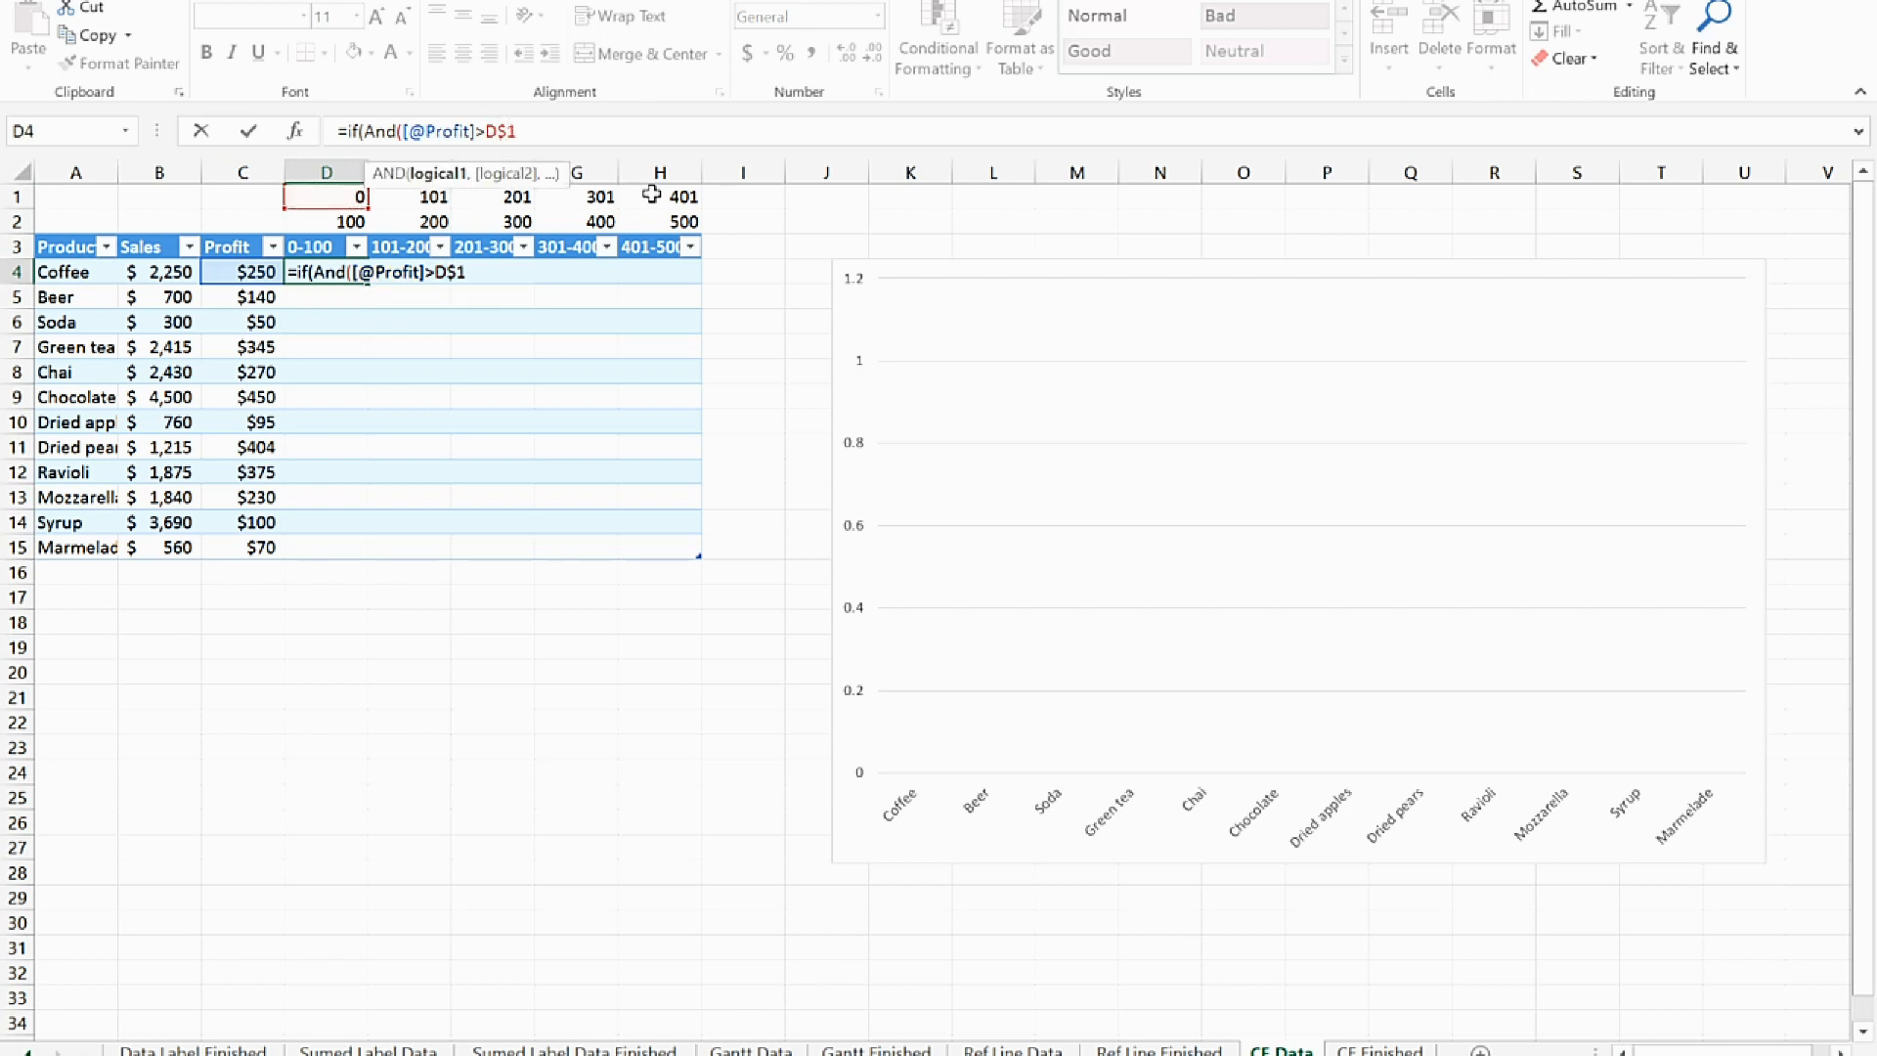
click(599, 129)
text(,)
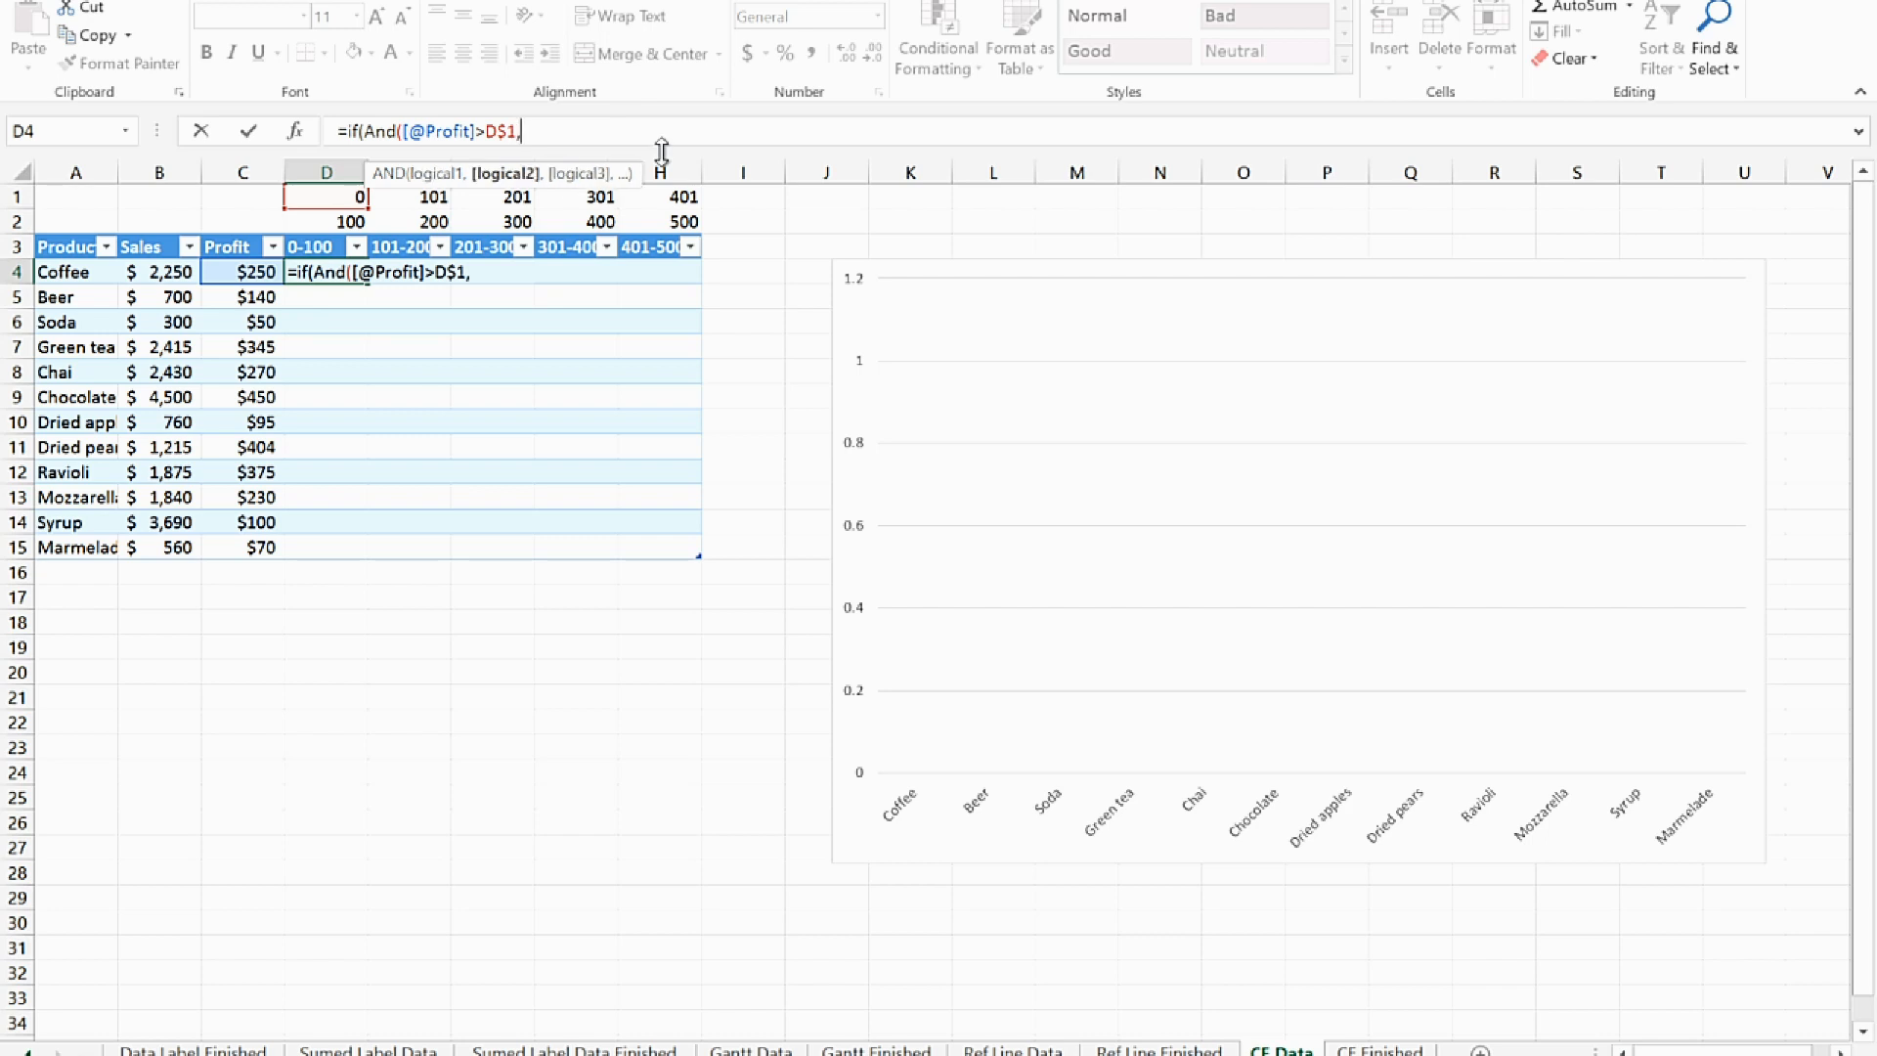
click(237, 273)
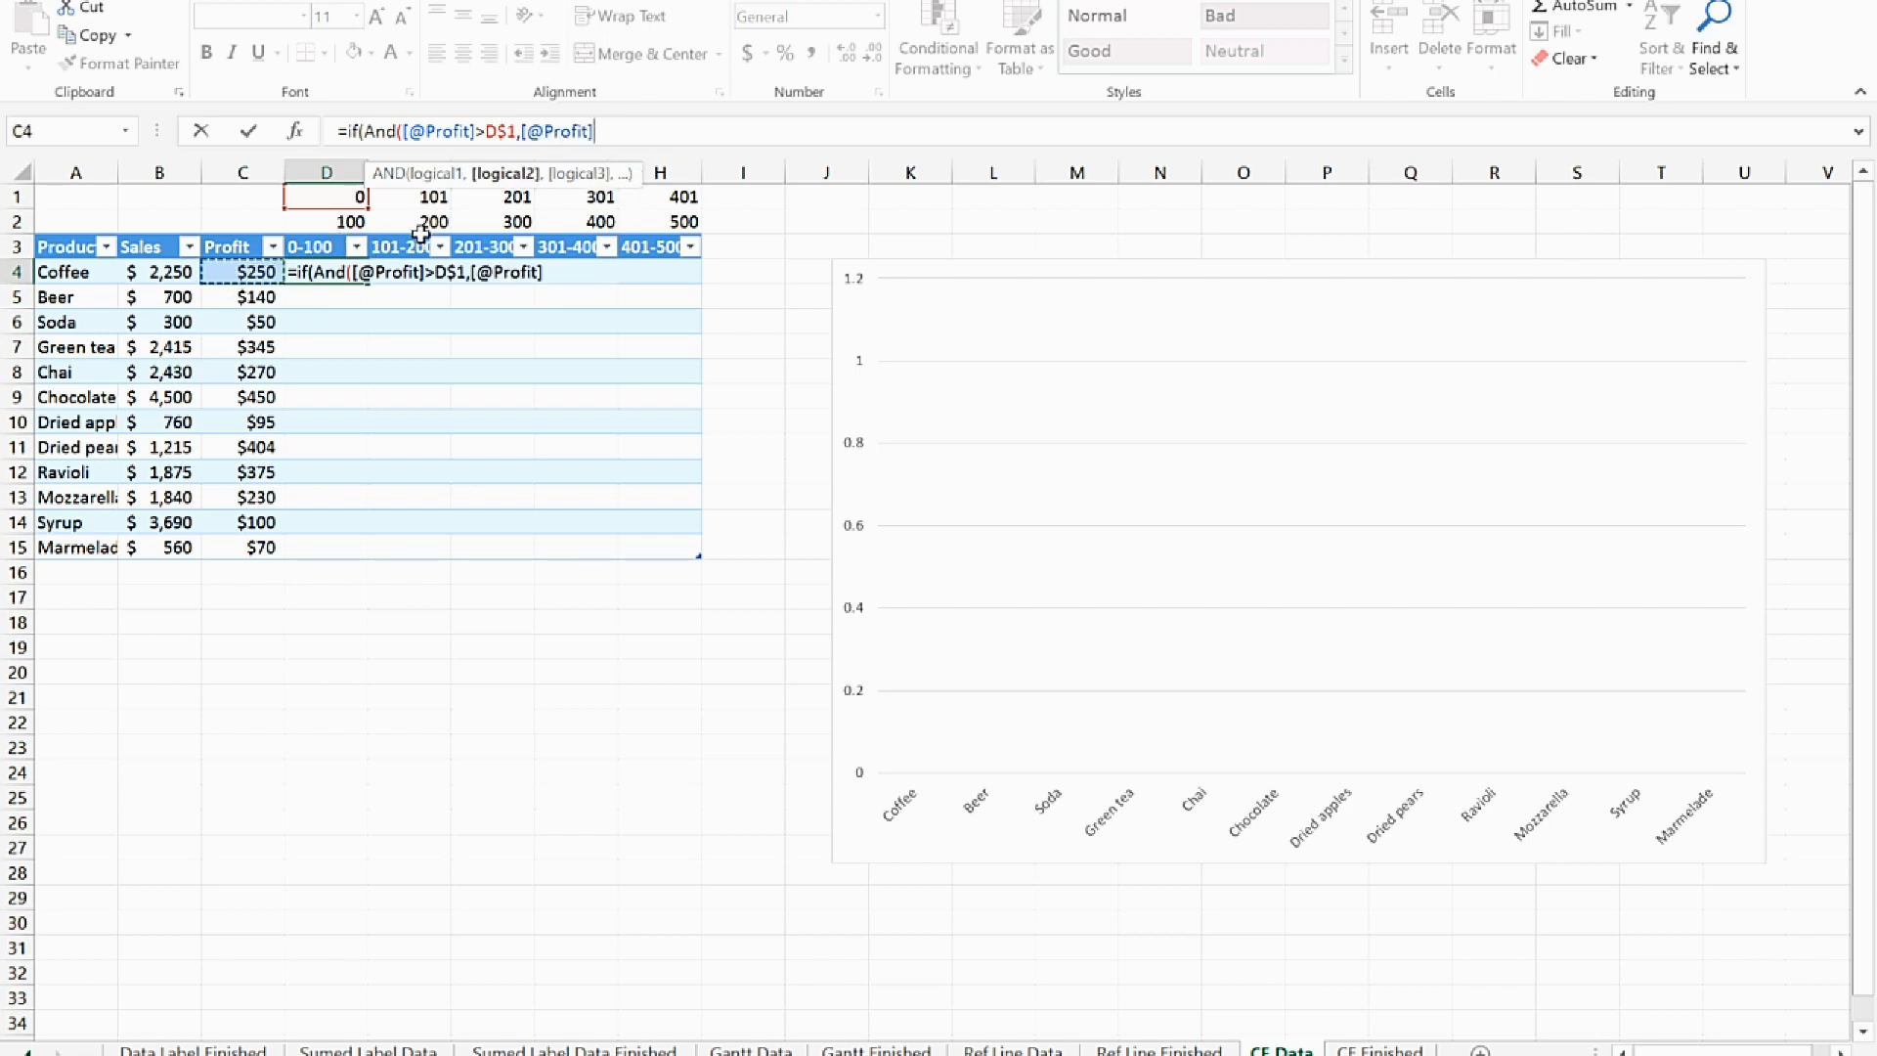
text(<+)
key(BackSpace)
text(=)
click(336, 224)
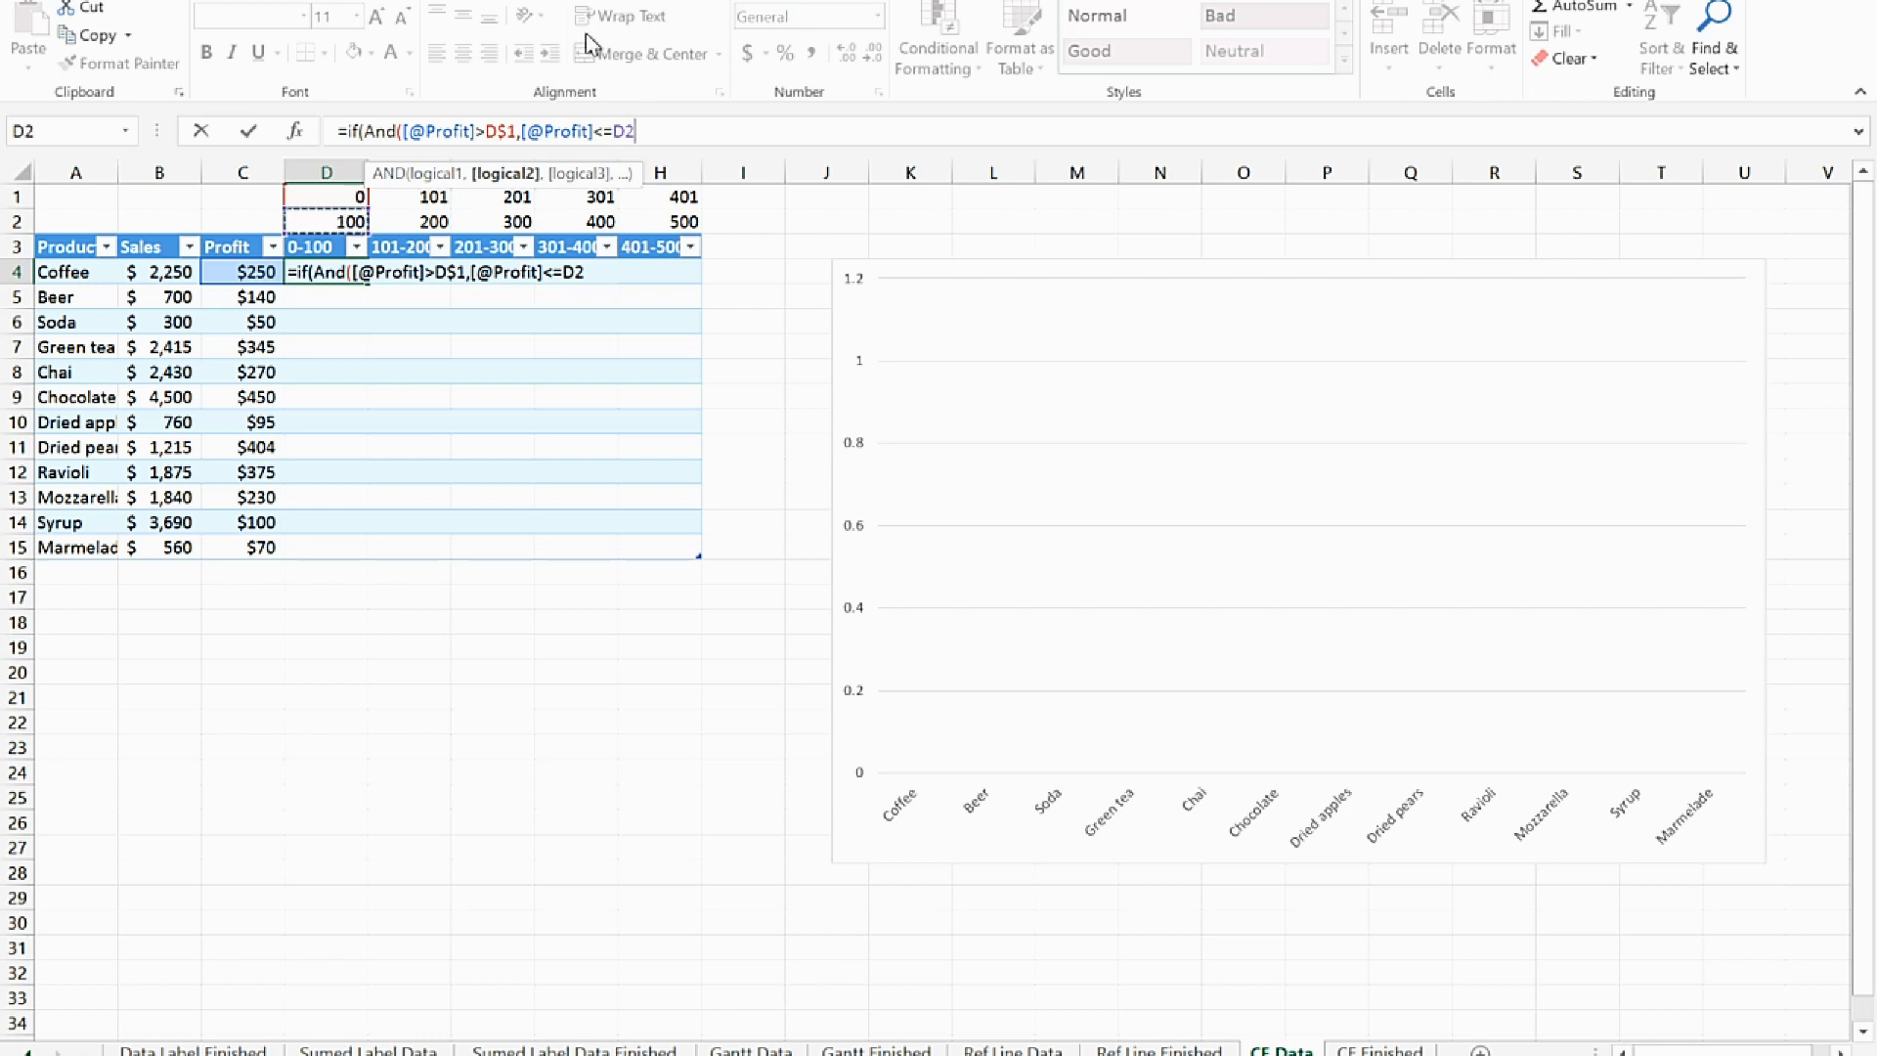
click(627, 131)
text($)
click(698, 134)
text())
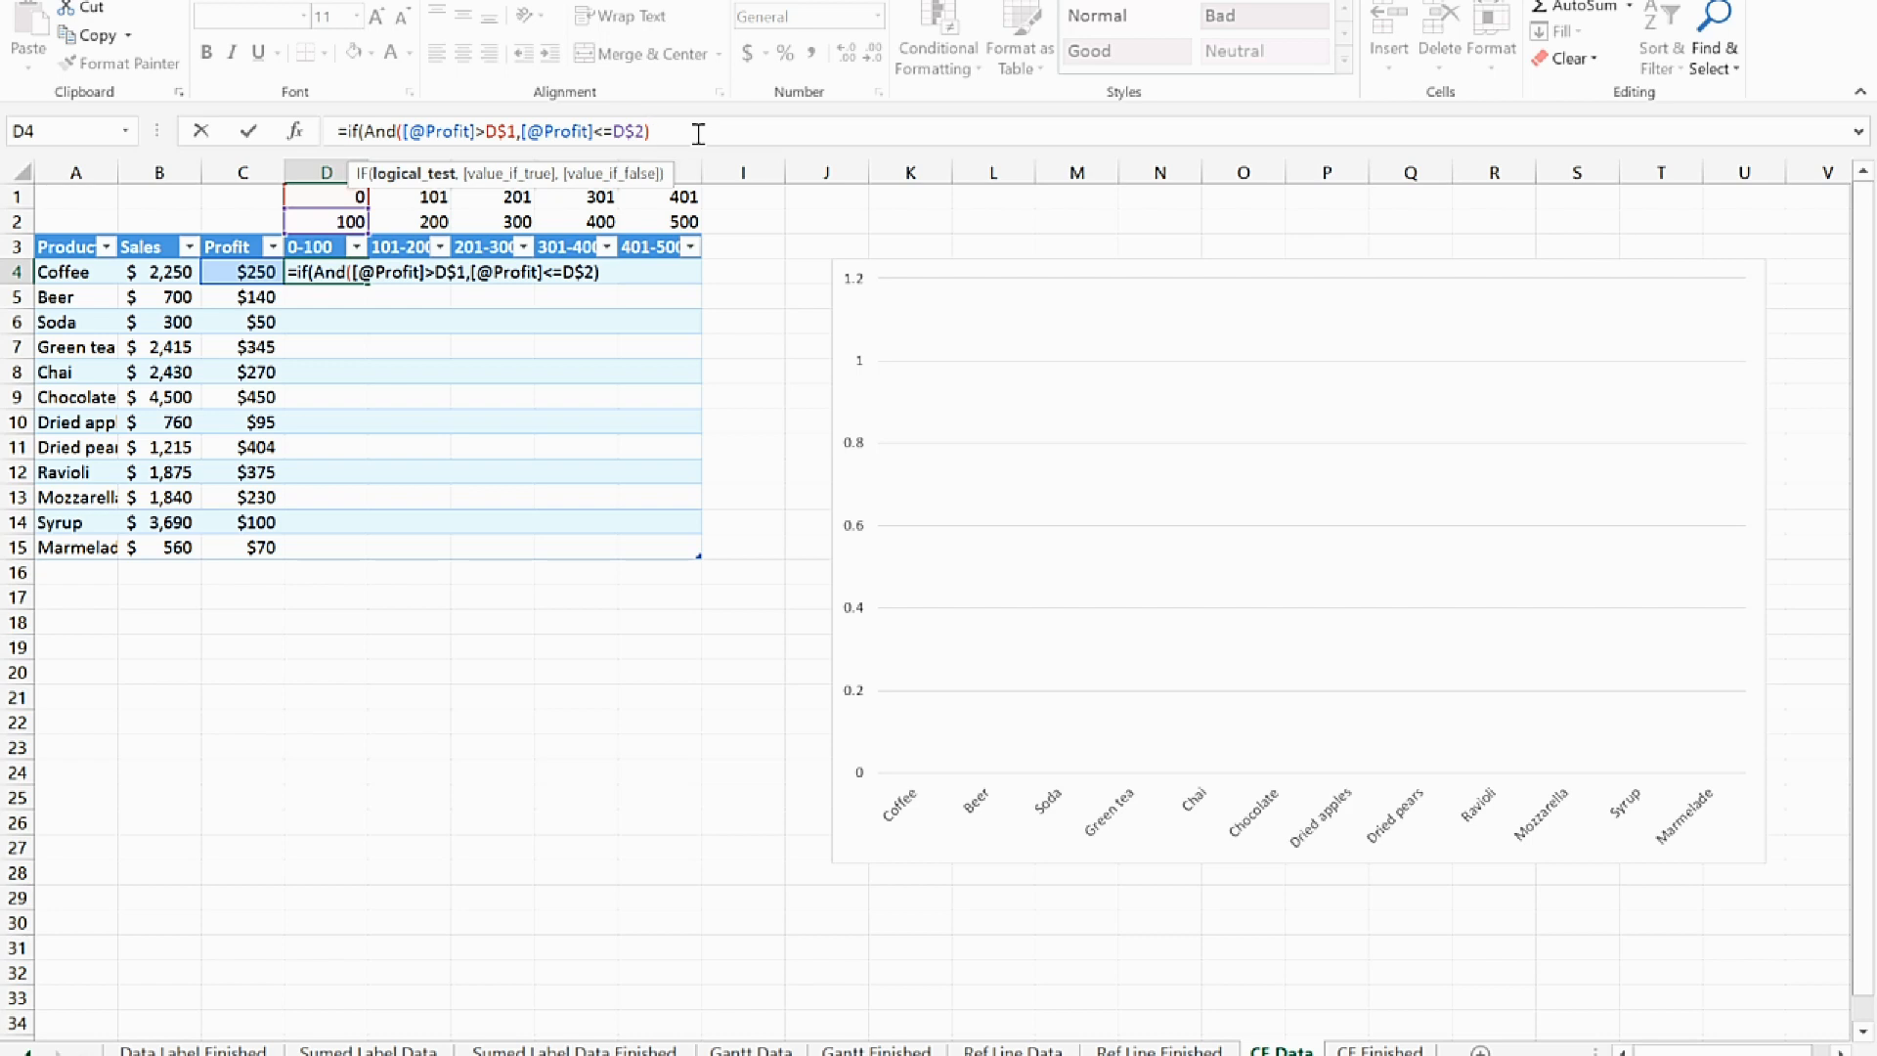
text(,)
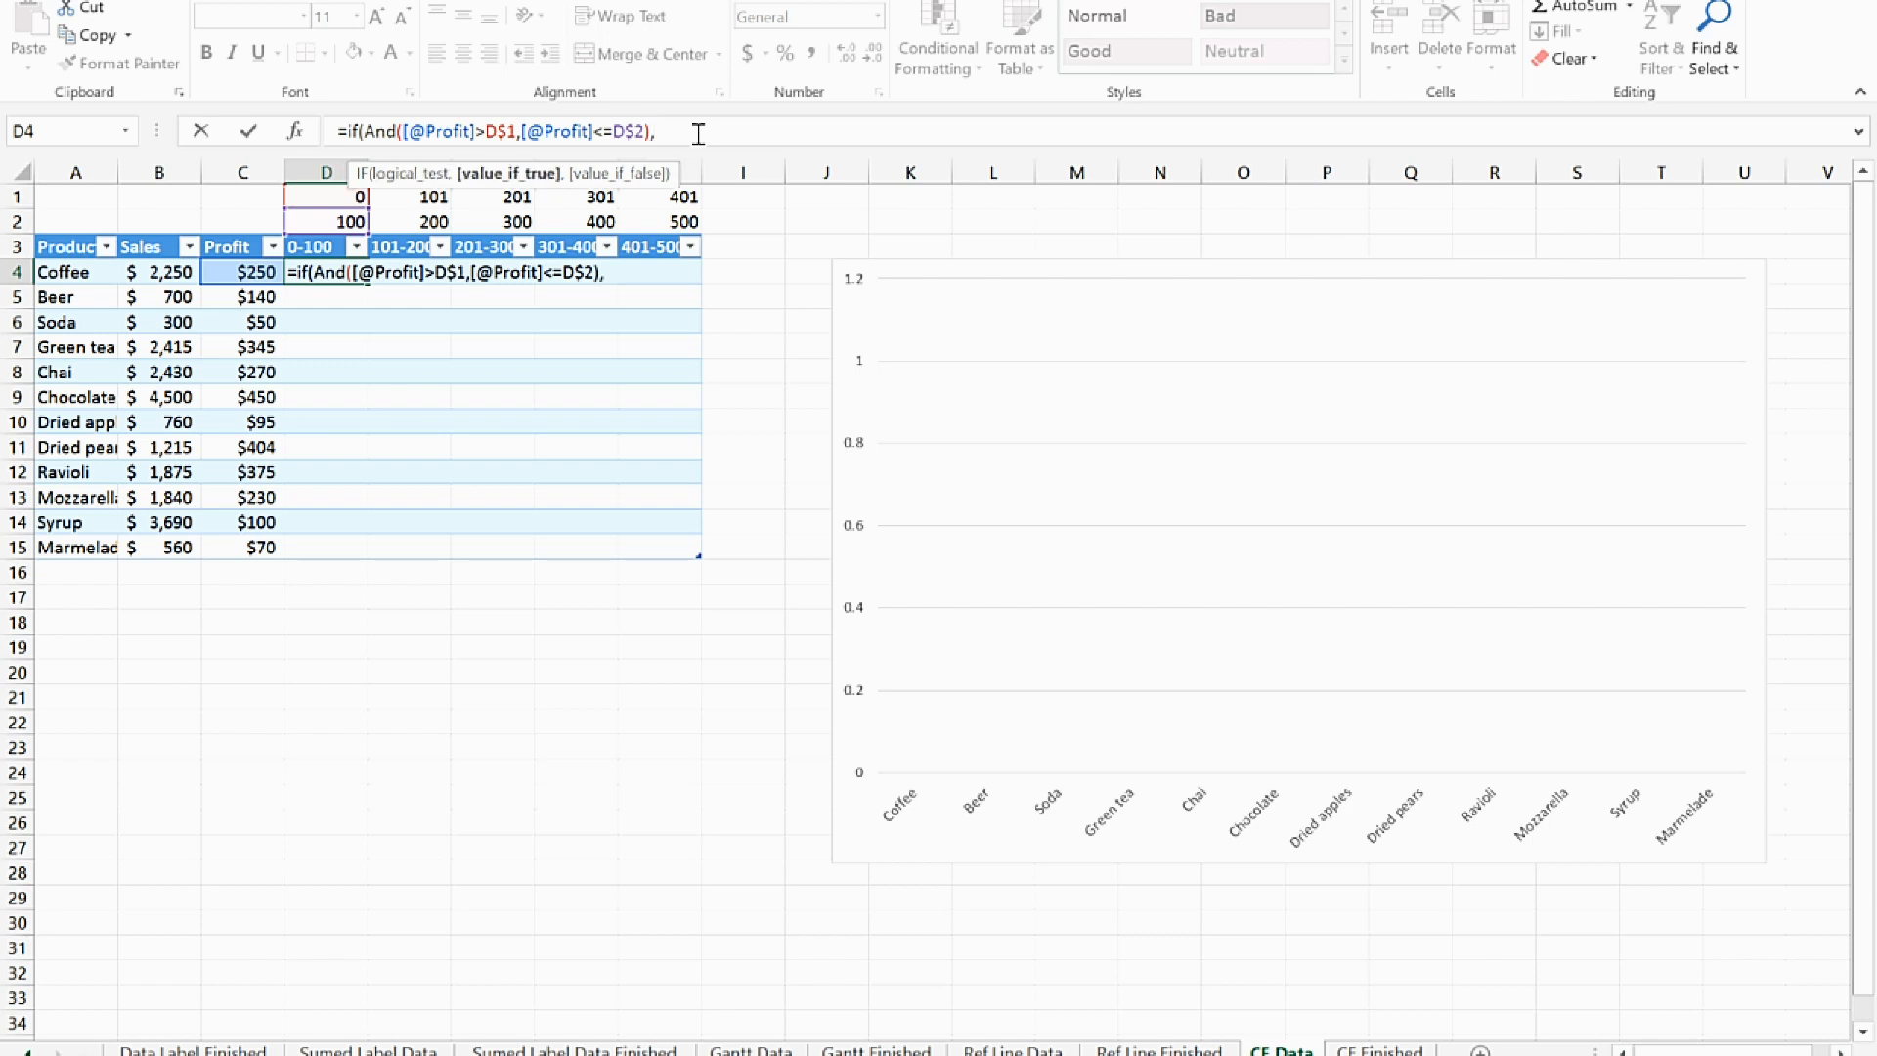
click(171, 275)
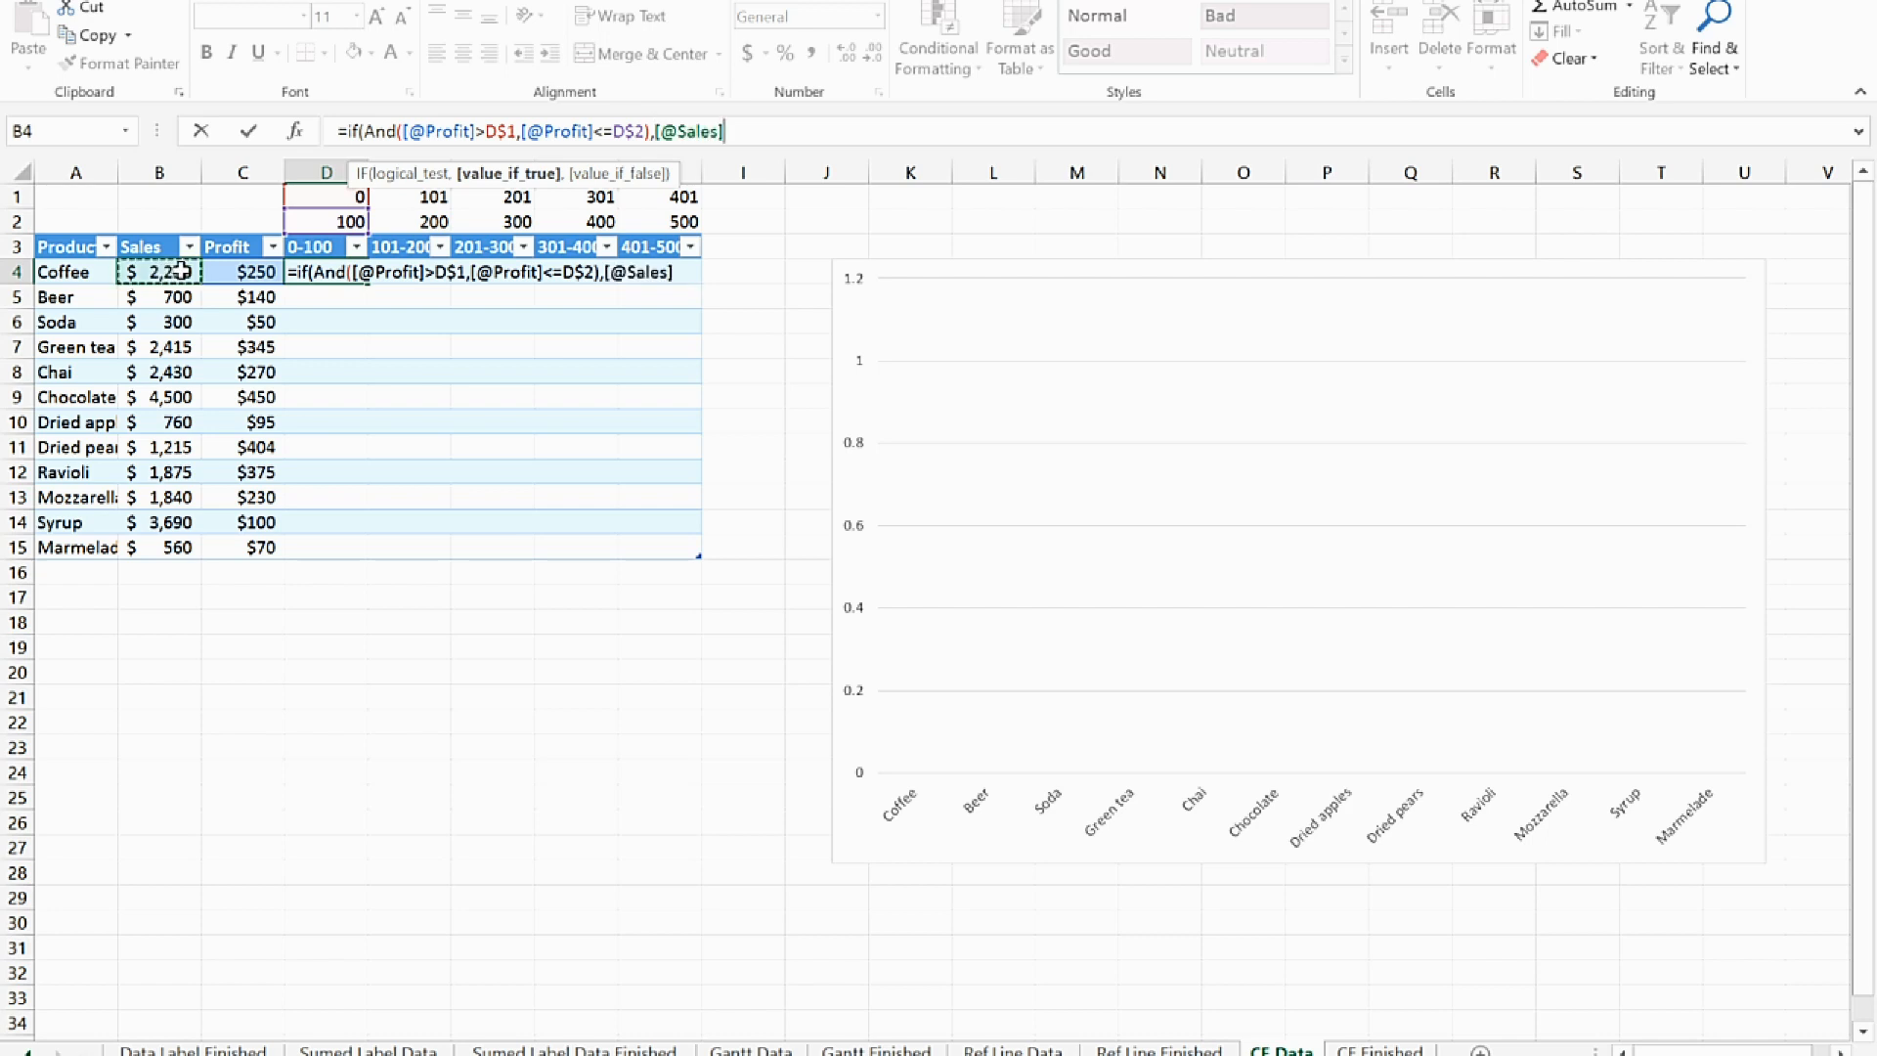
text(,)
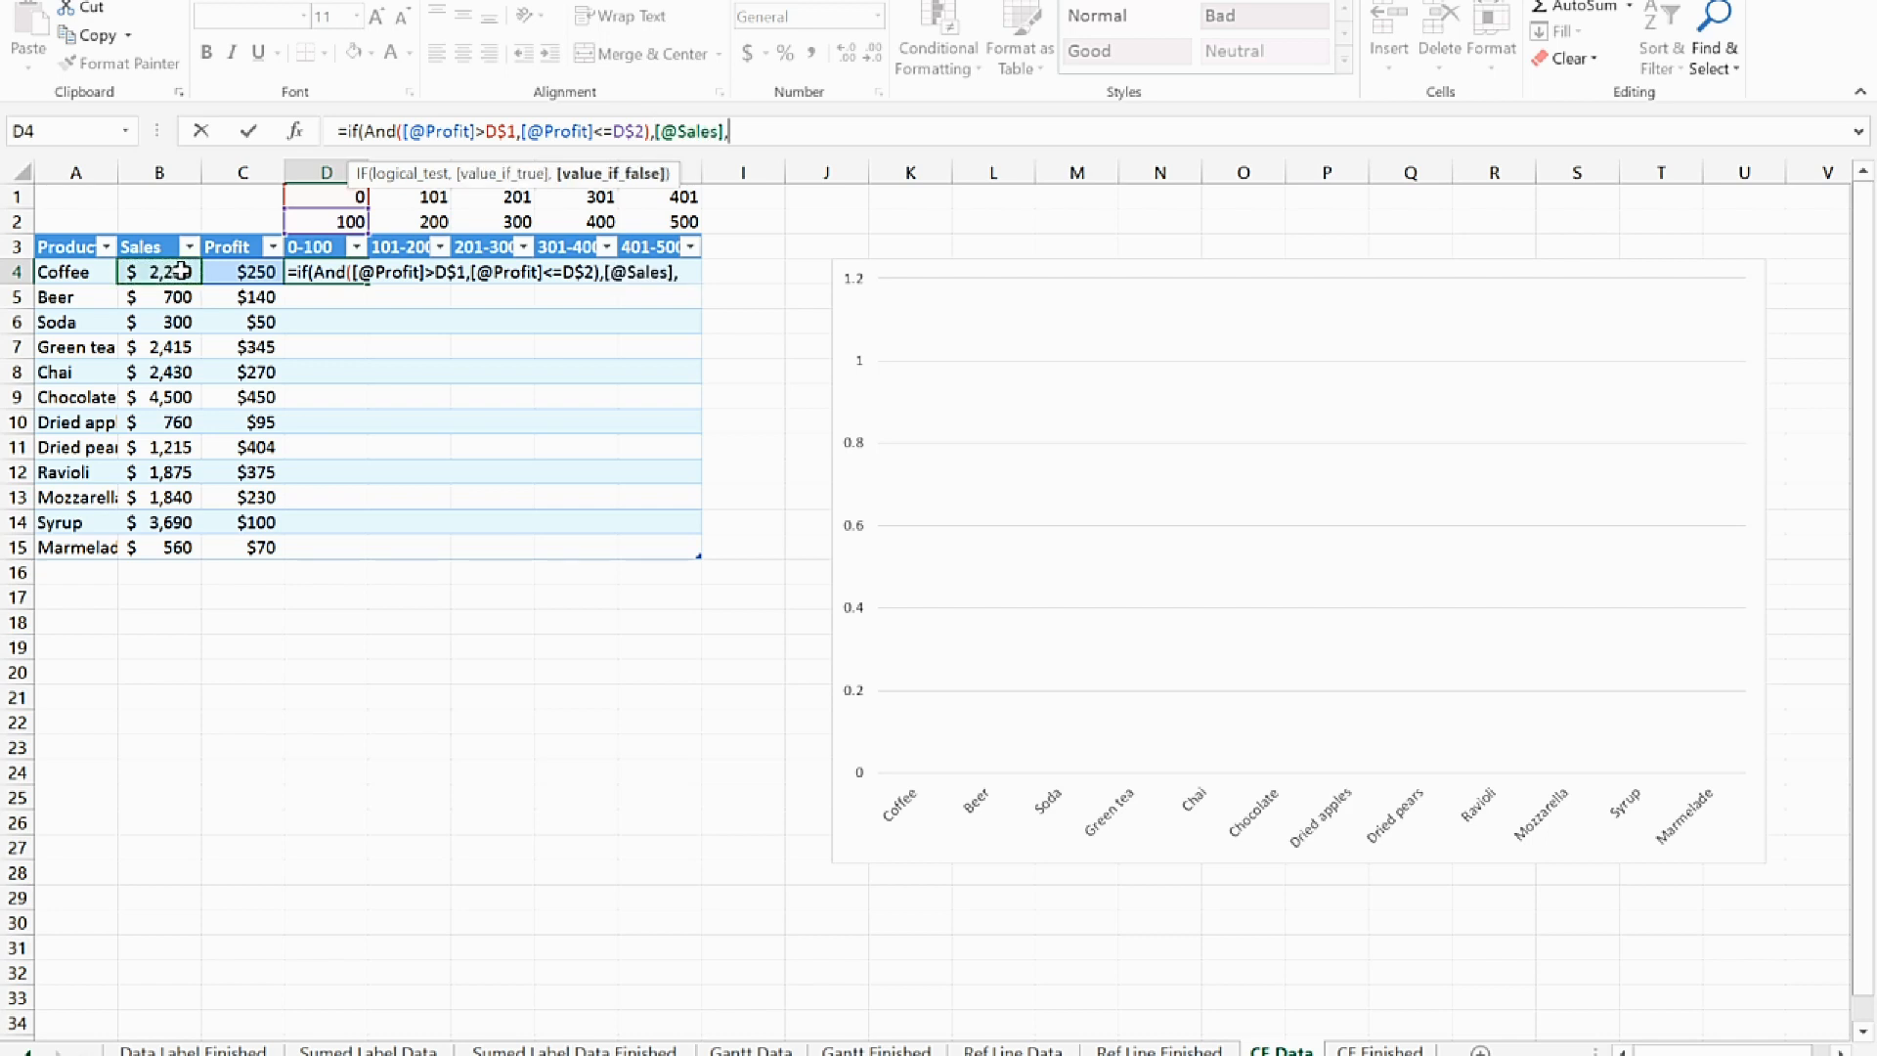
text(""))
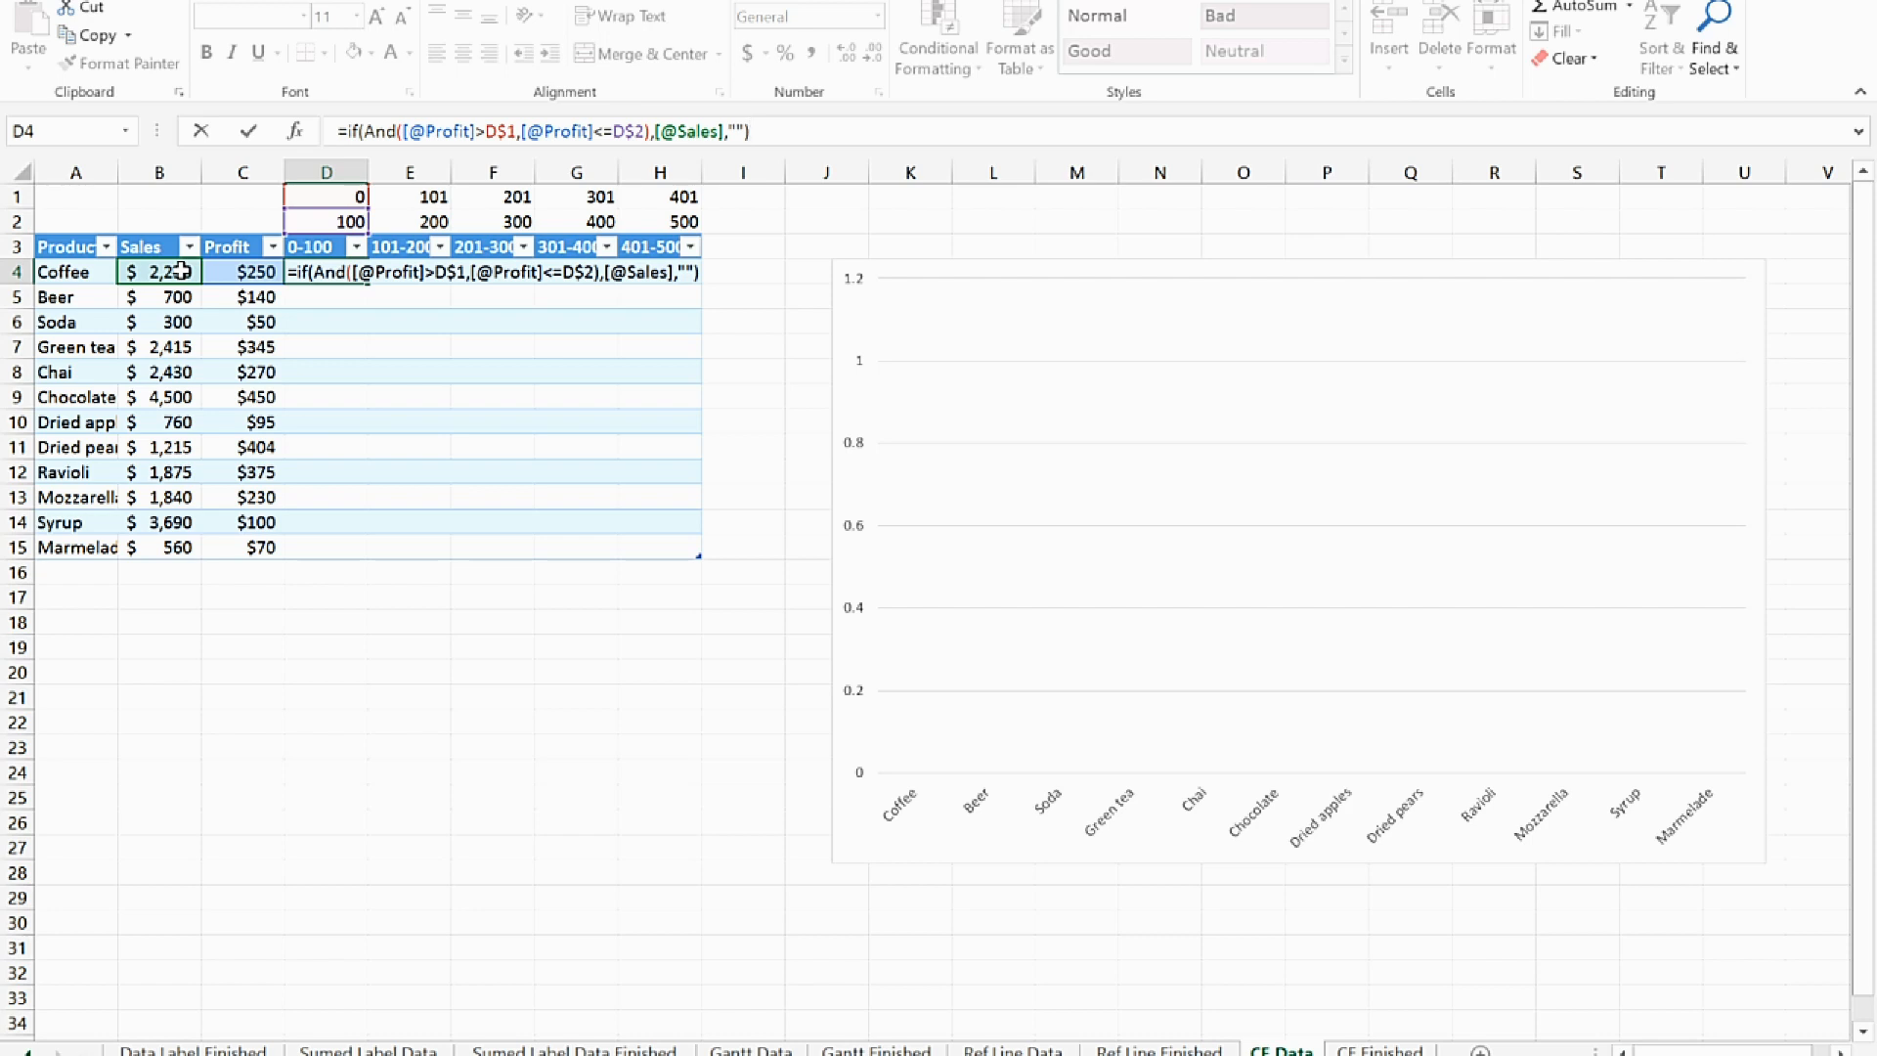
key(Return)
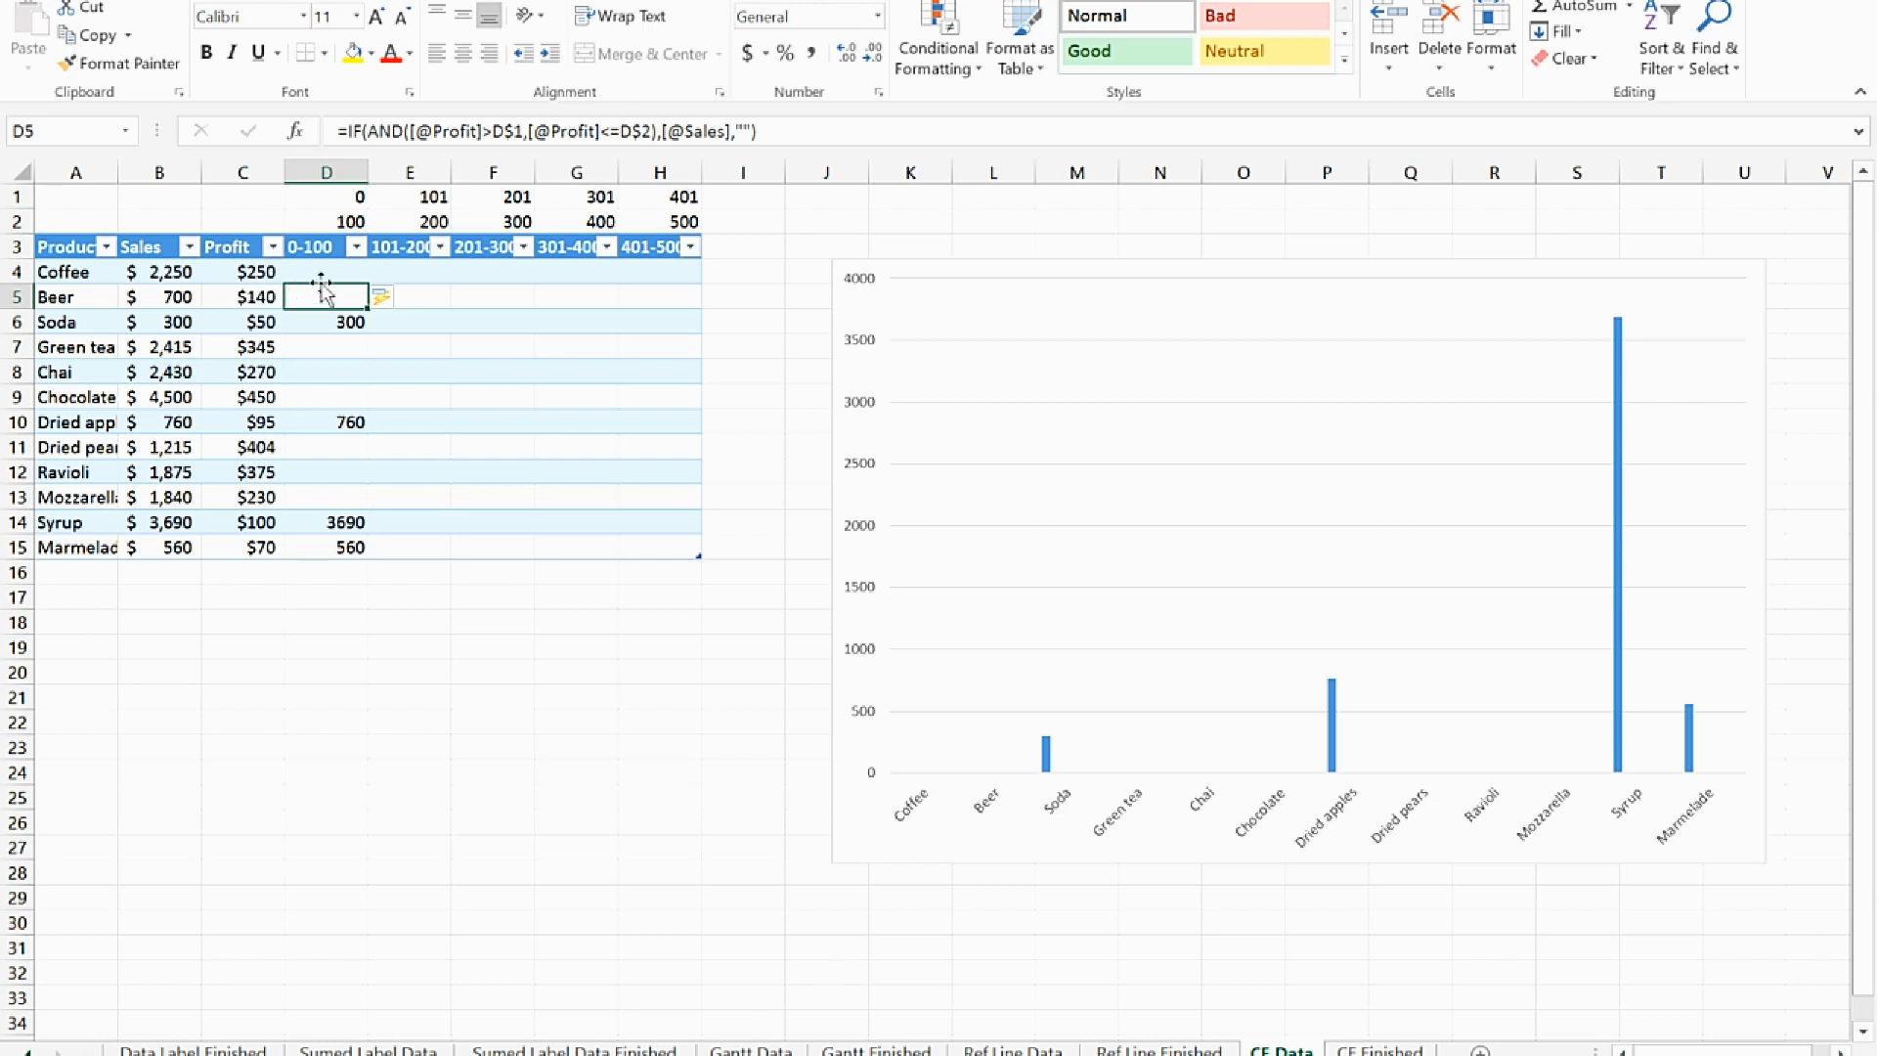
Fill the 0-100 formula across the bracket columns in D4:H15 and format the range as dollar amounts without decimals
drag(326, 273, 660, 554)
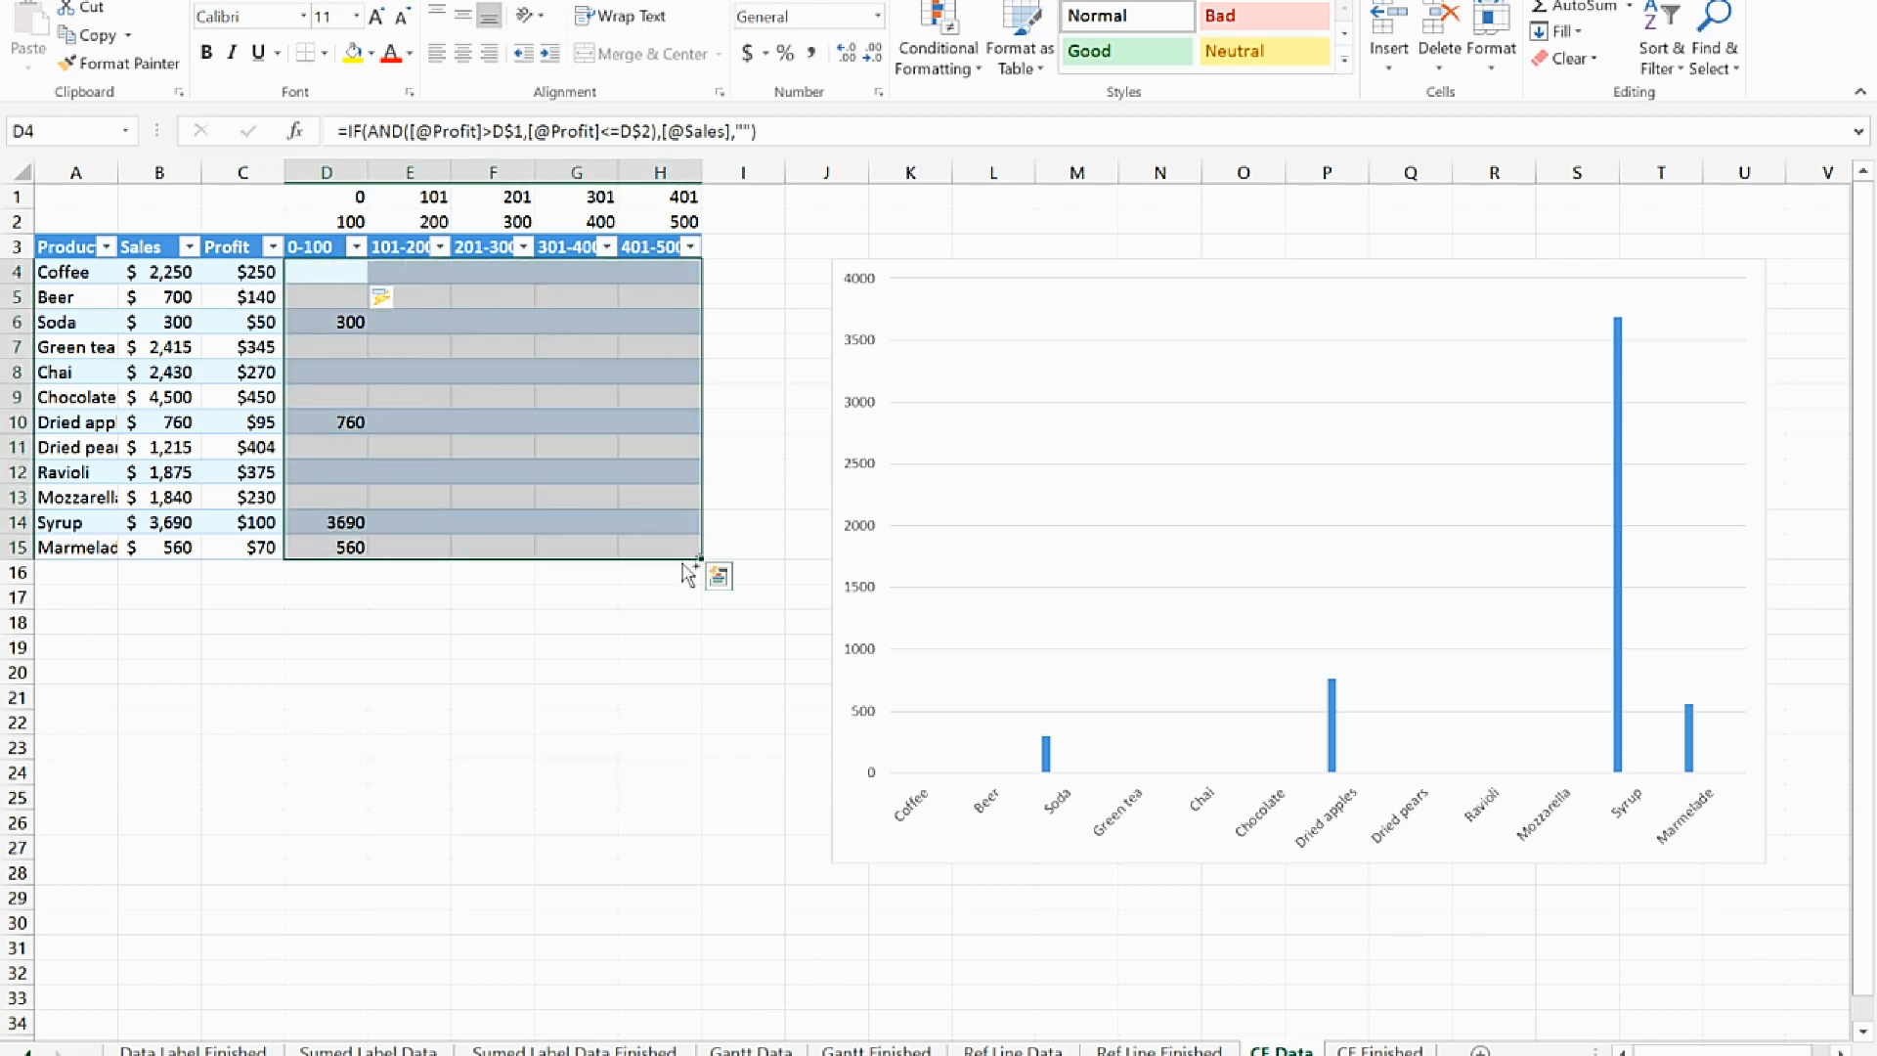
key(ctrl+r)
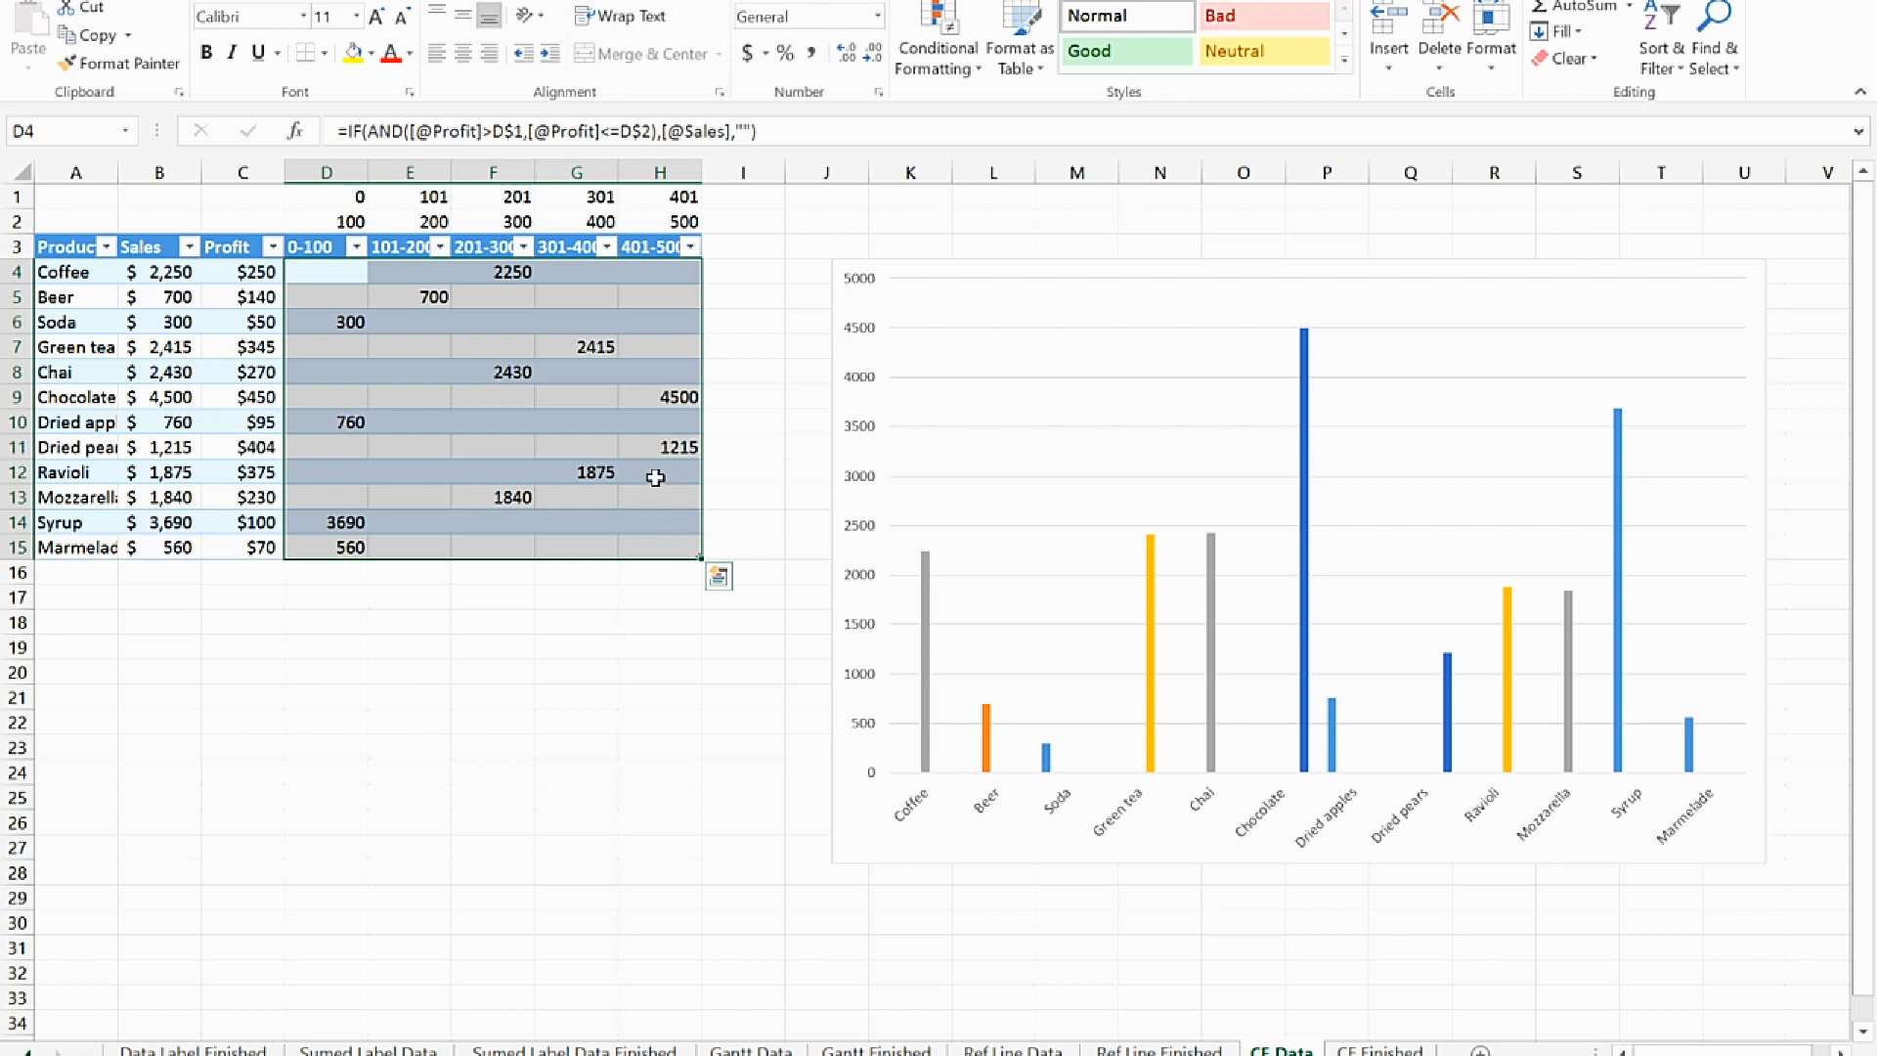
click(749, 53)
click(874, 53)
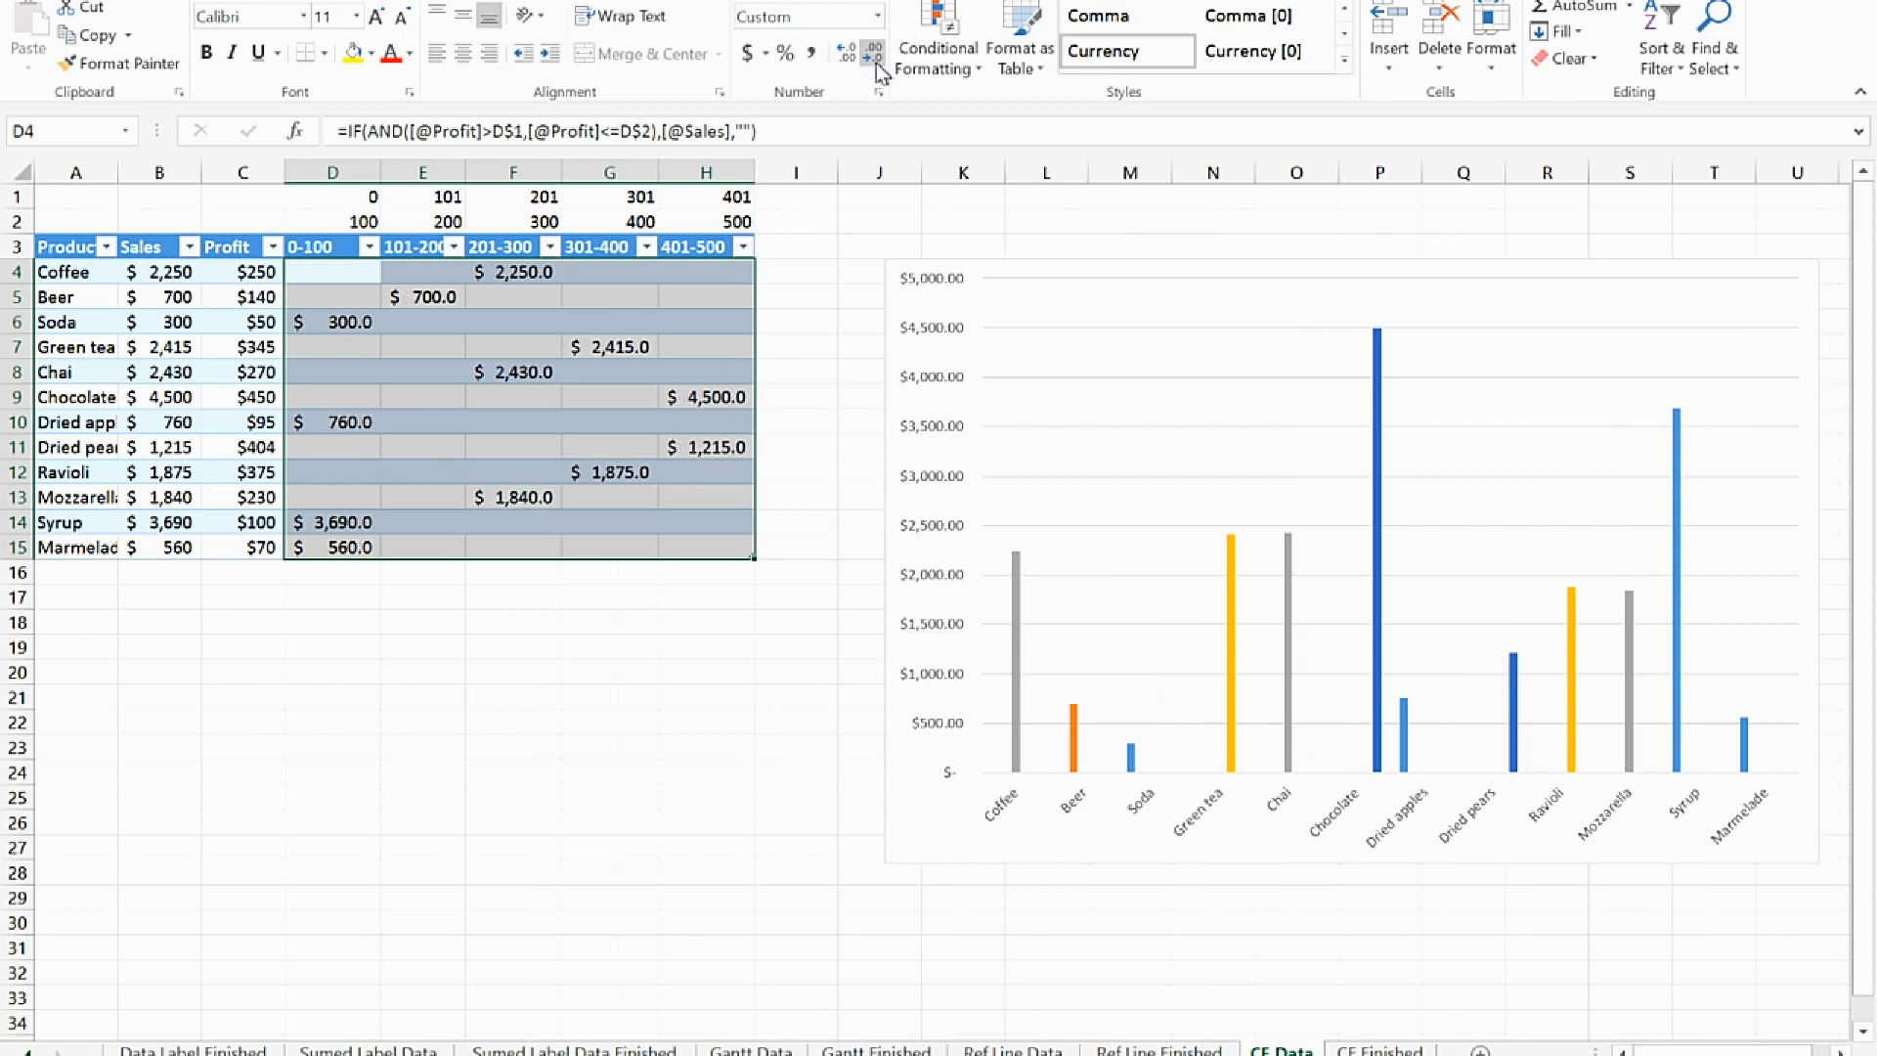
click(874, 53)
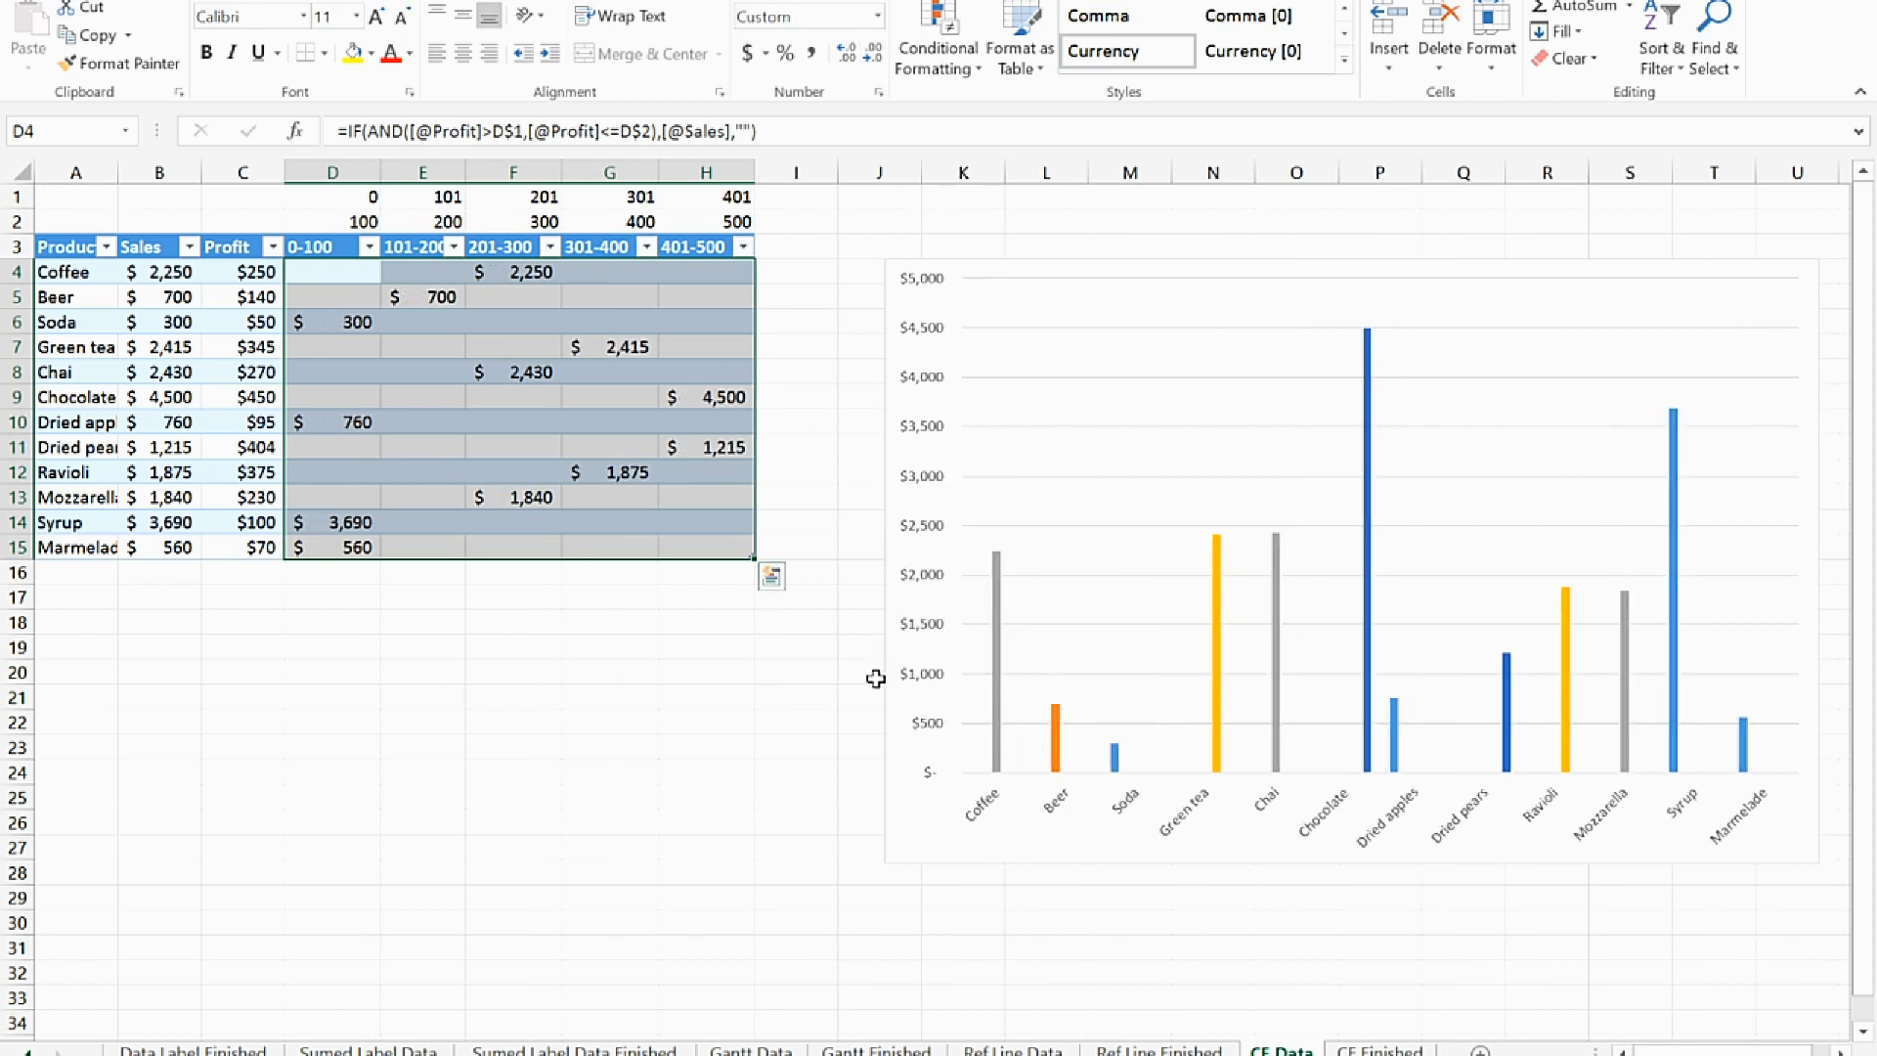
Widen the chart by extending its left edge to column G, over the table
click(892, 808)
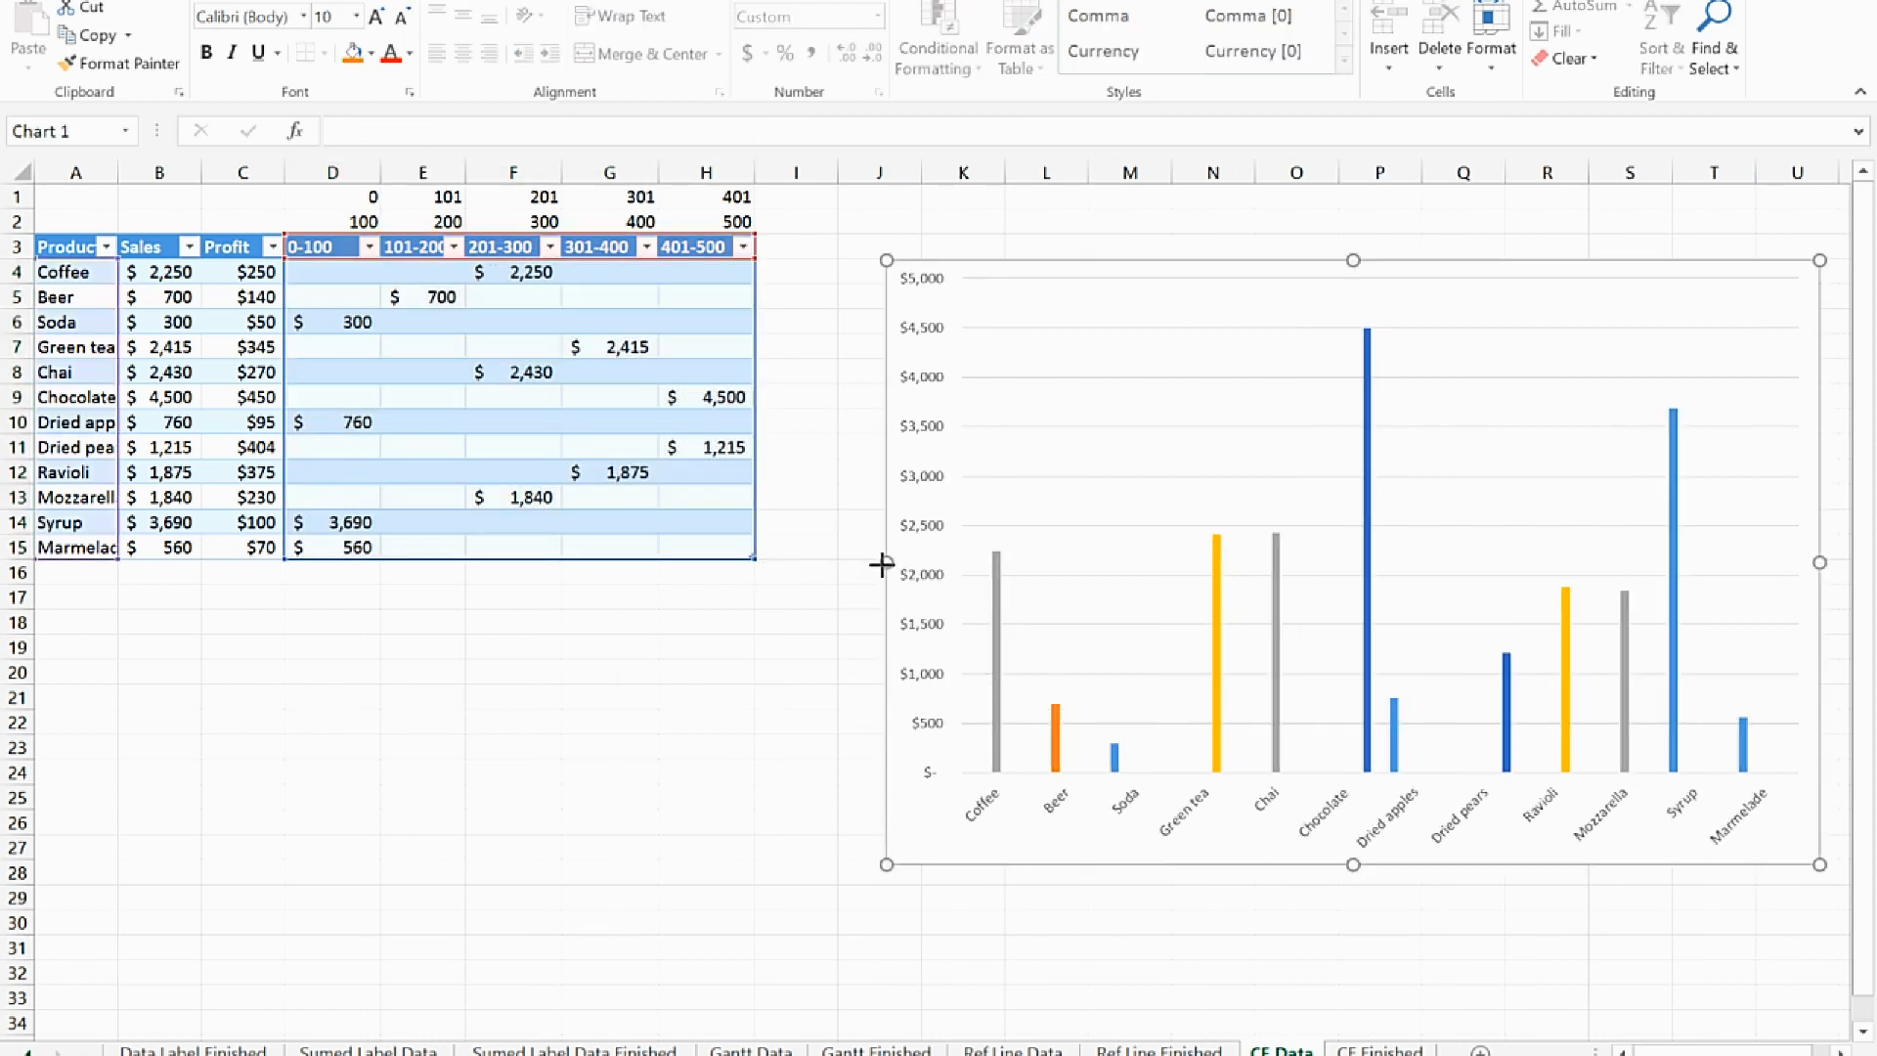
drag(884, 562, 529, 562)
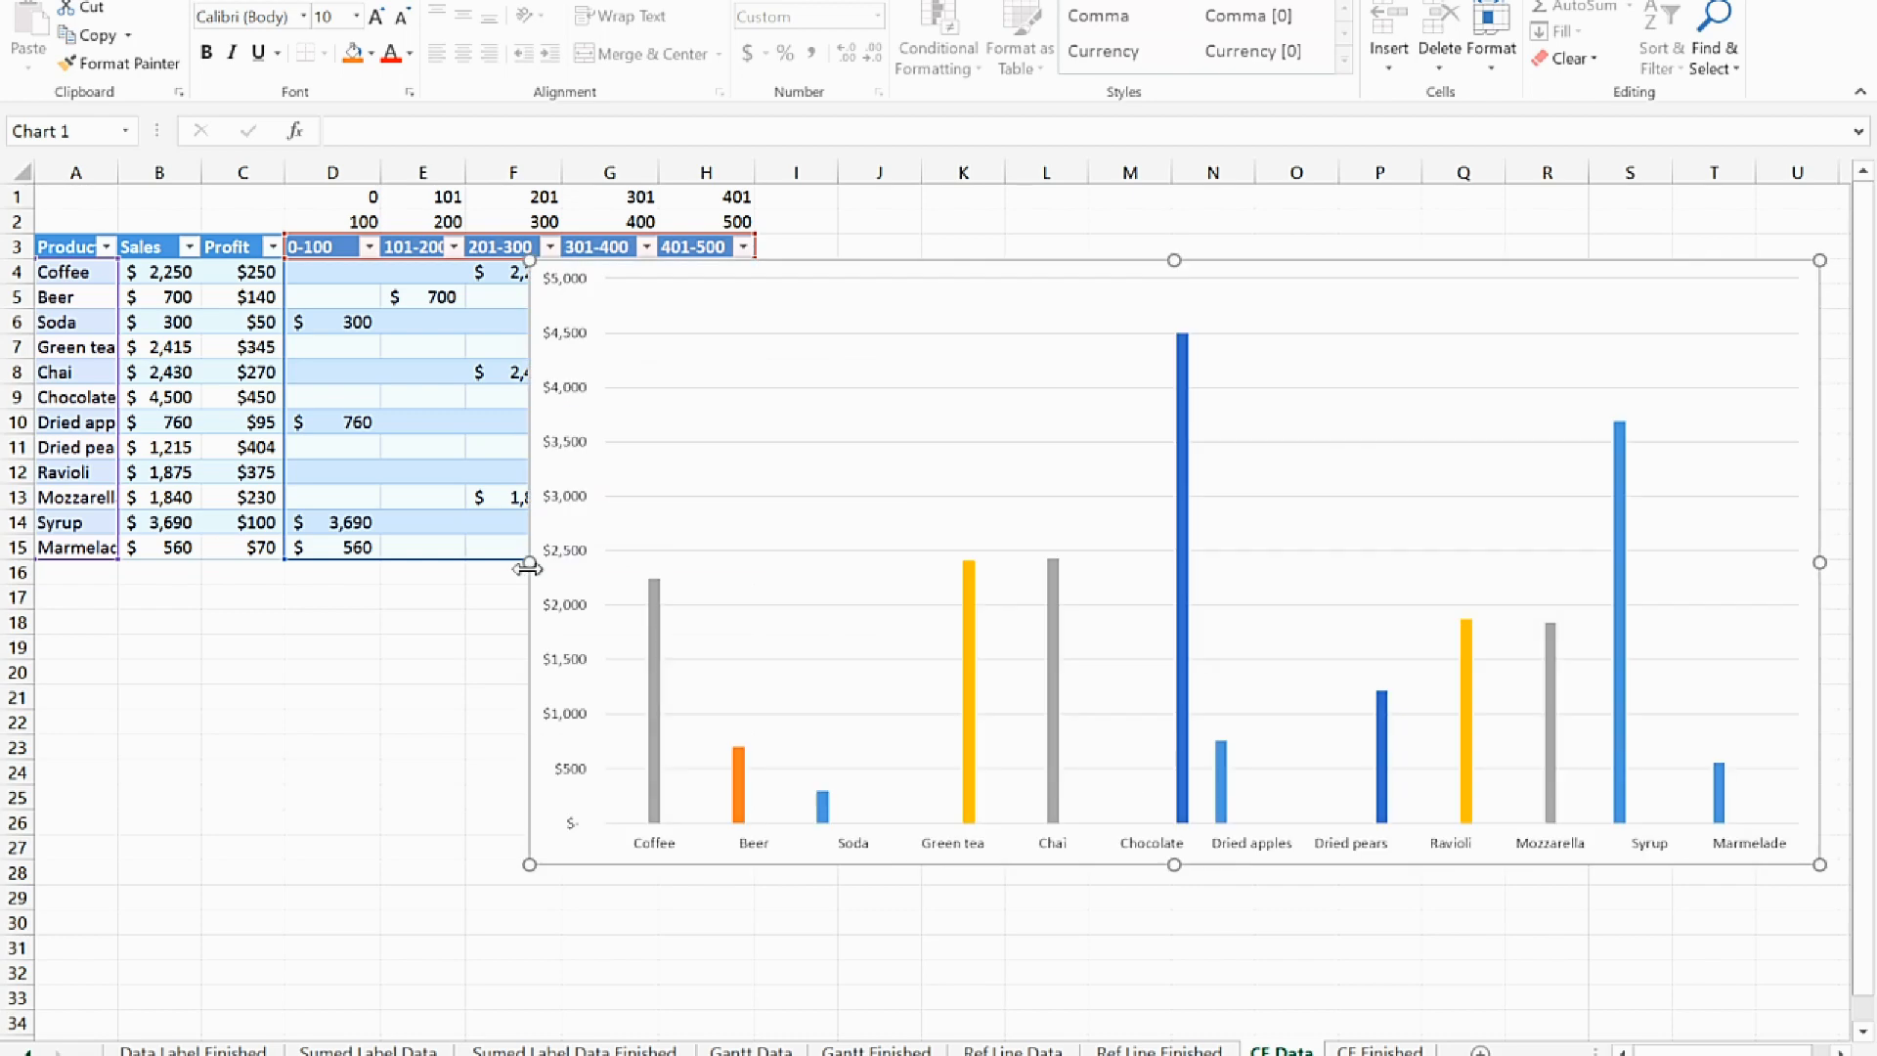
Set the column series' overlap to 88% and gap width to 32%
double_click(655, 655)
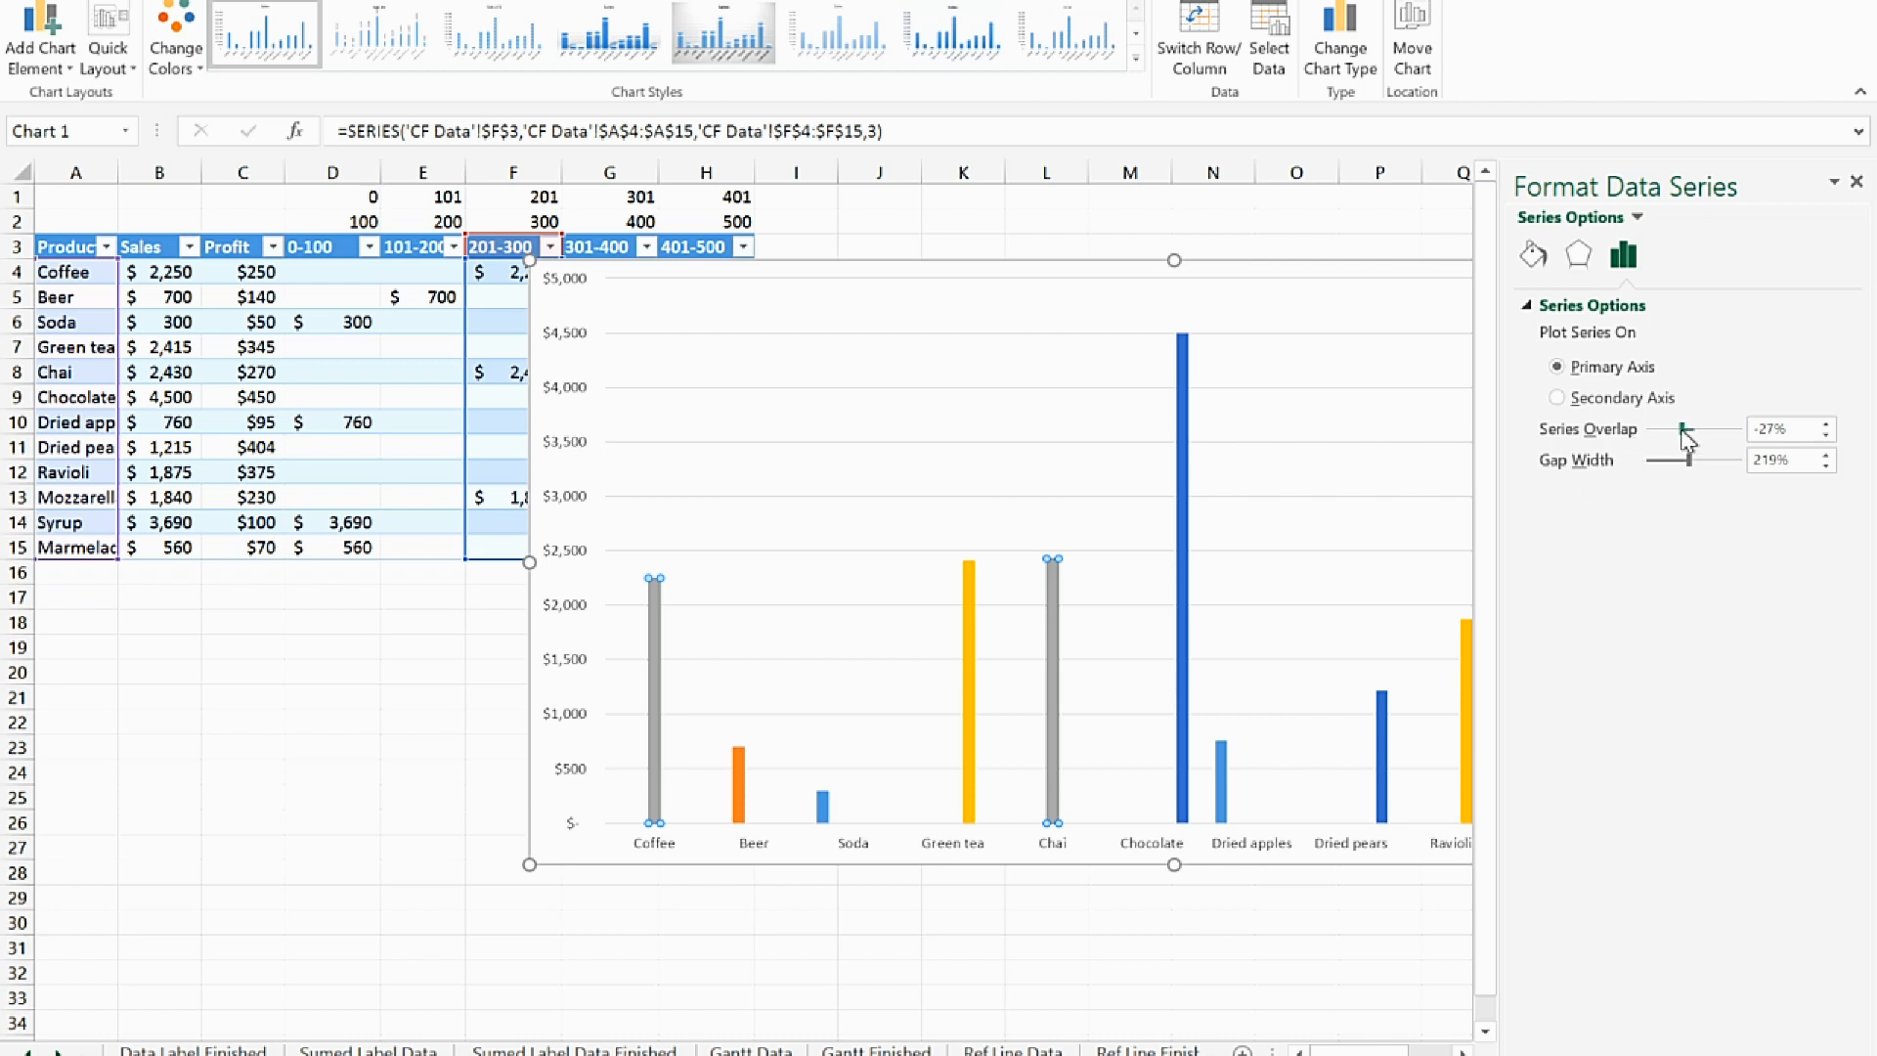
drag(1684, 432, 1660, 471)
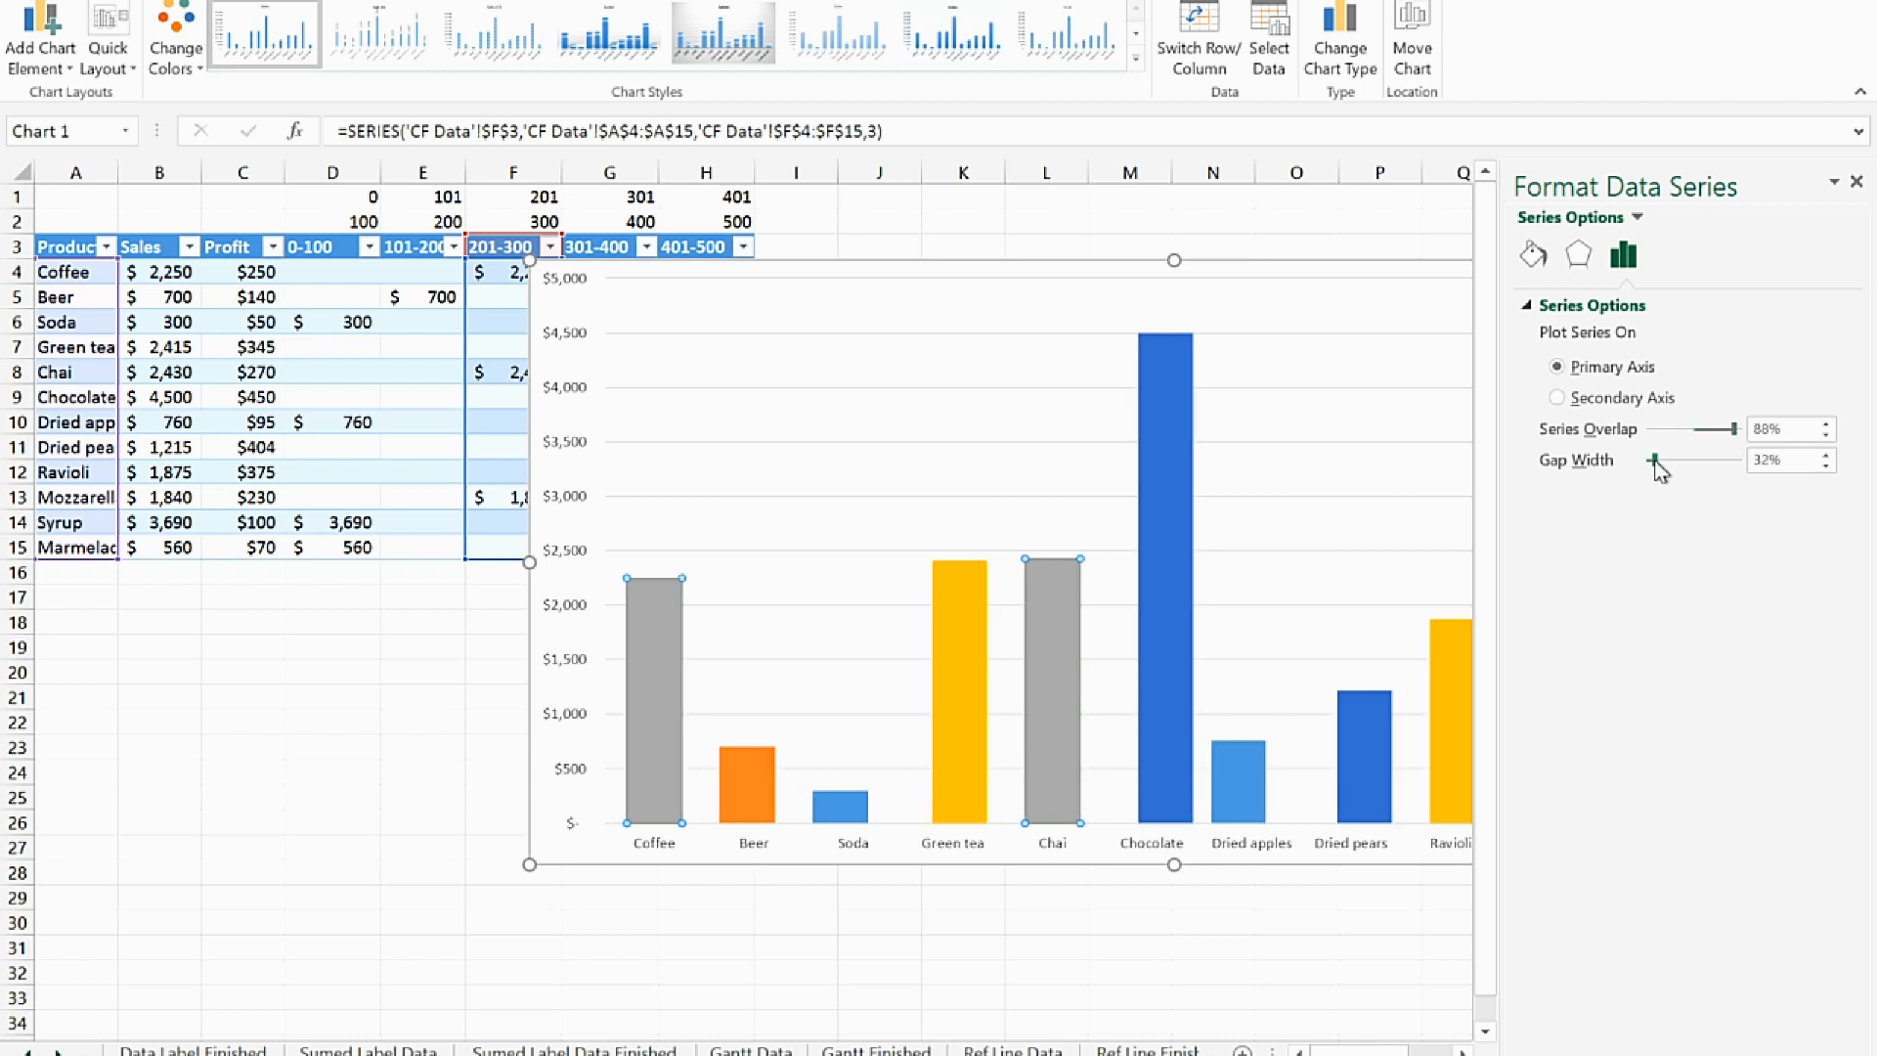
click(1856, 181)
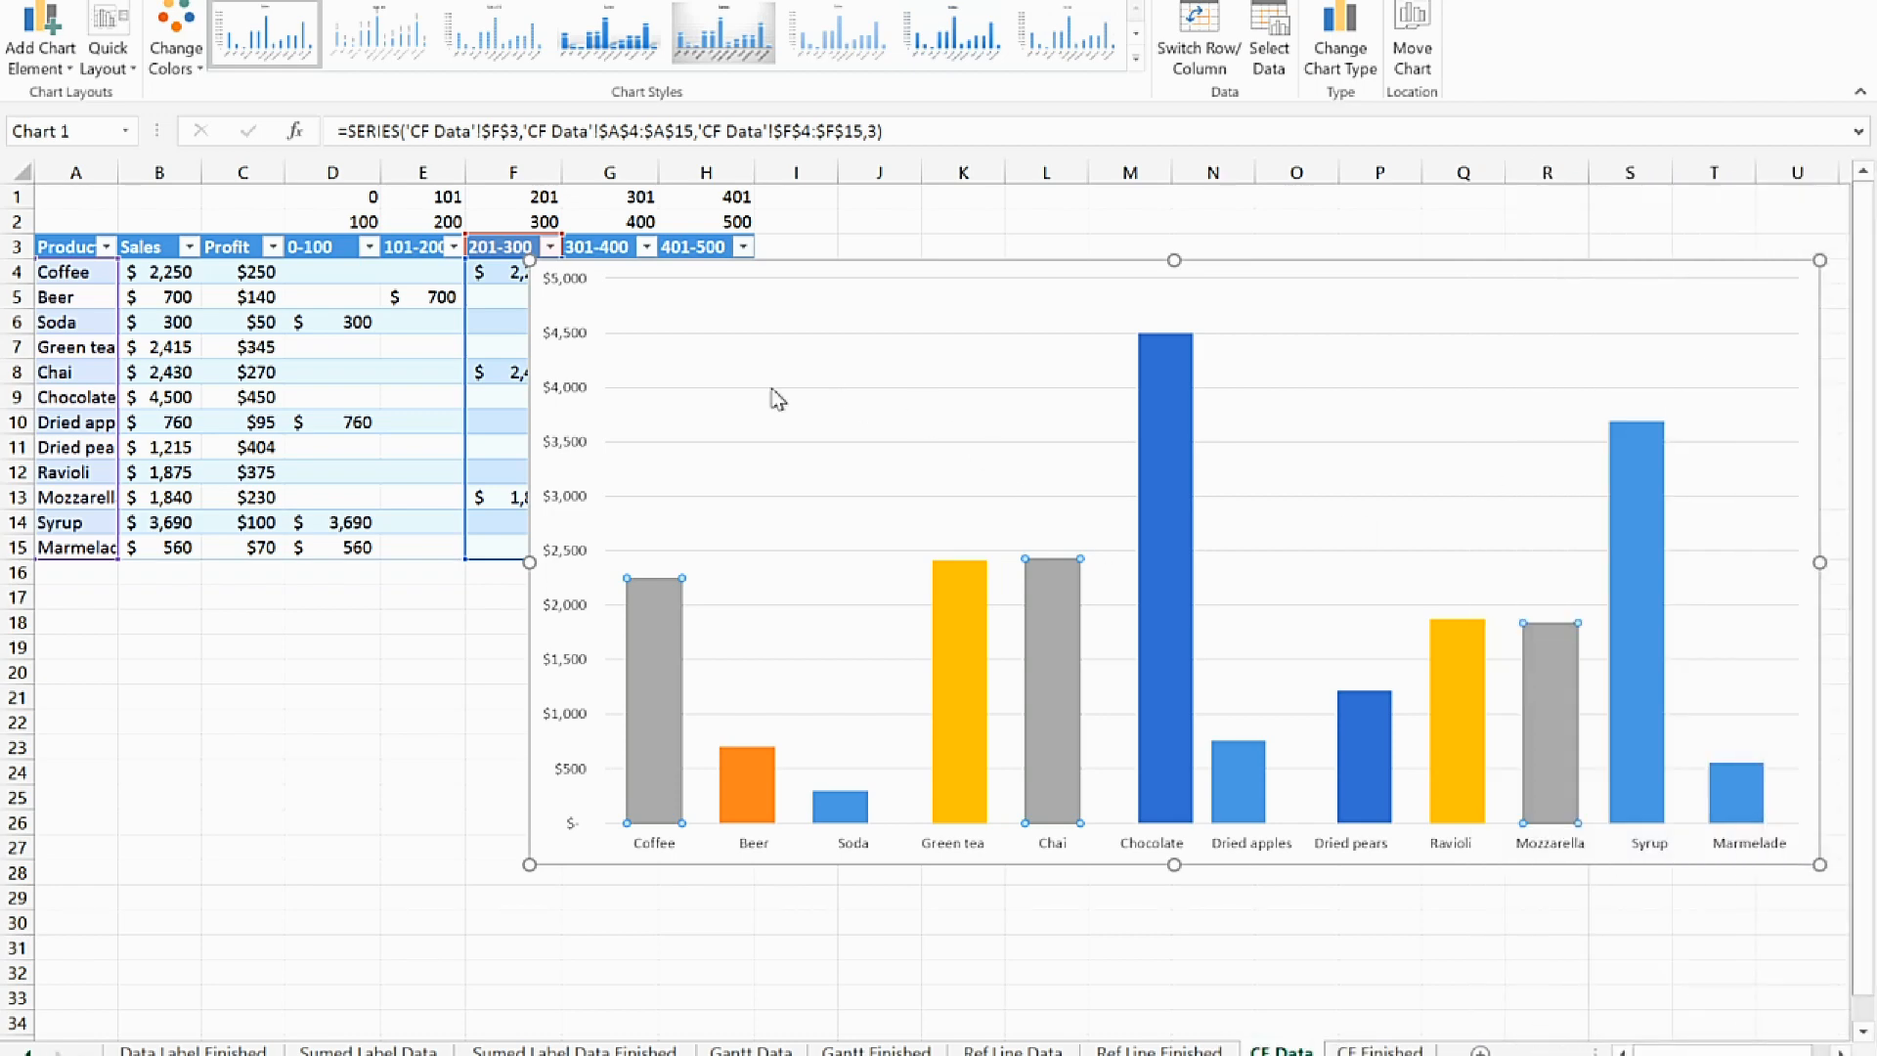
Move the chart left over the table, starting near column C, and add a legend for the profit brackets
drag(528, 311, 234, 340)
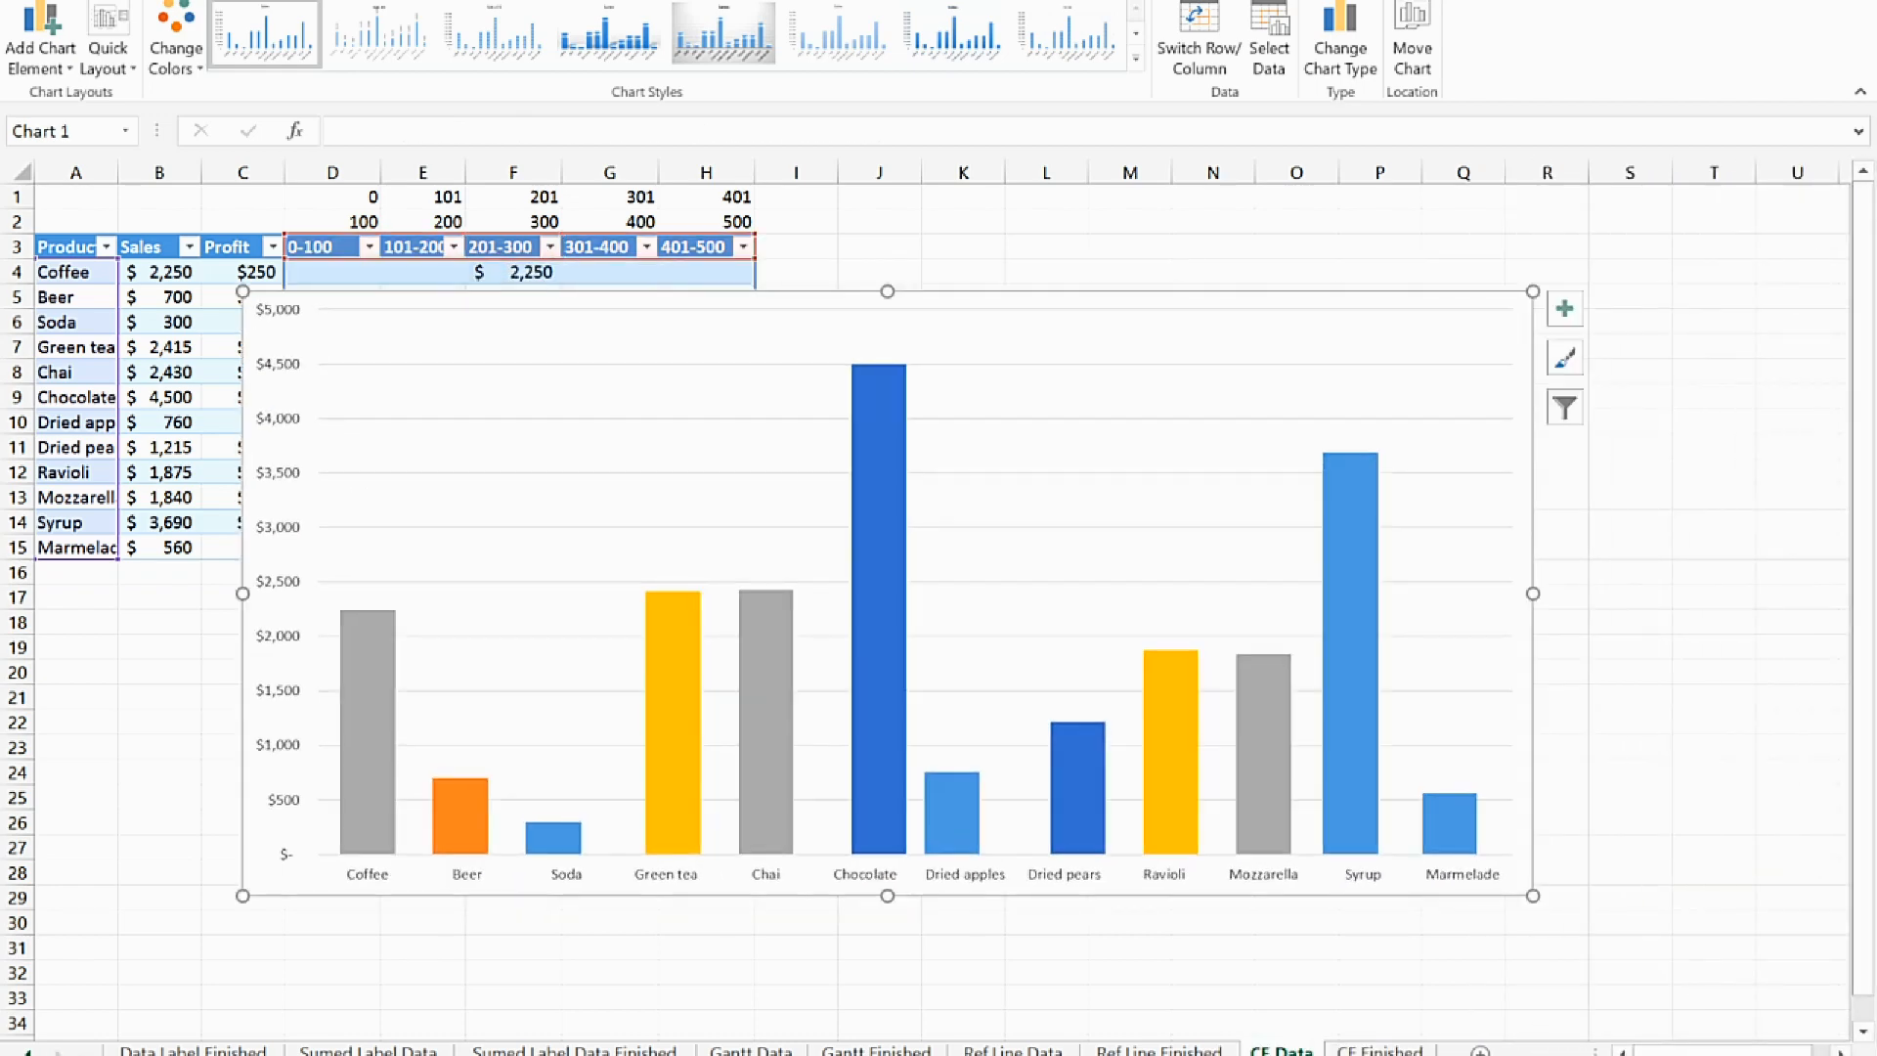
click(1569, 321)
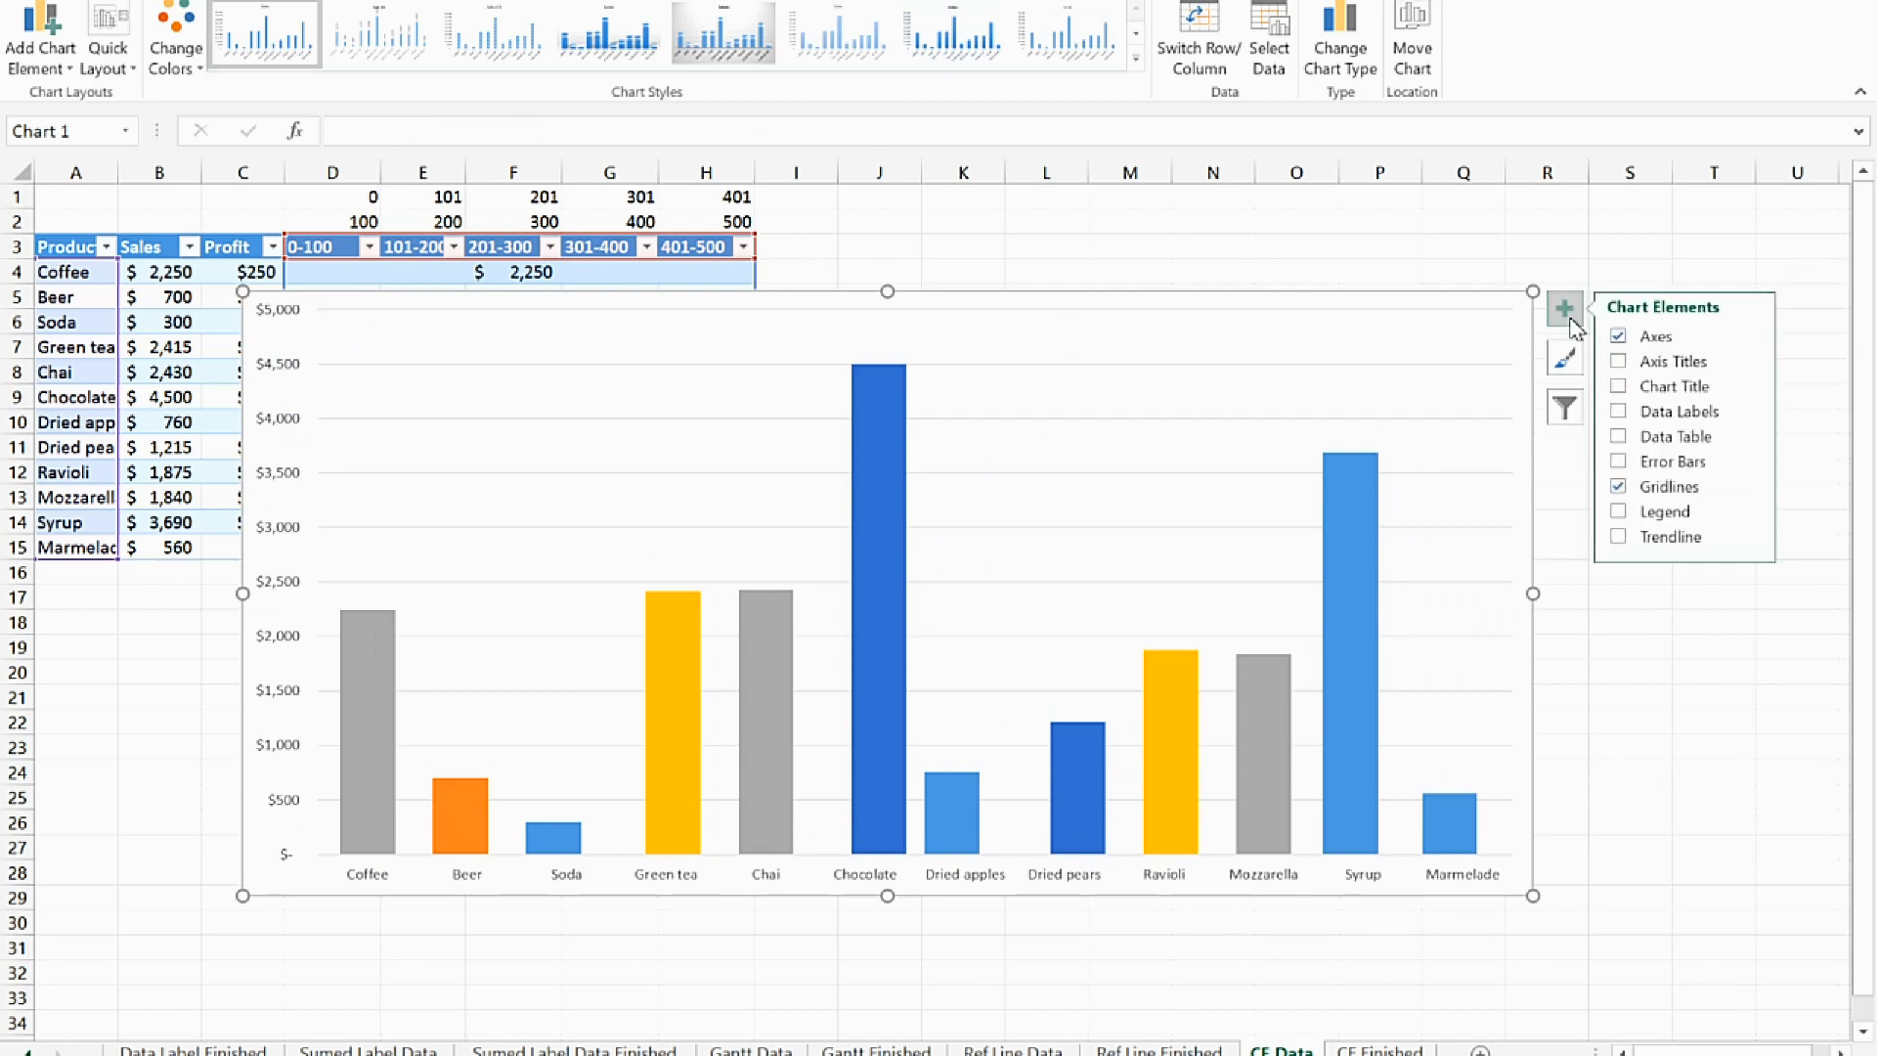
click(1620, 510)
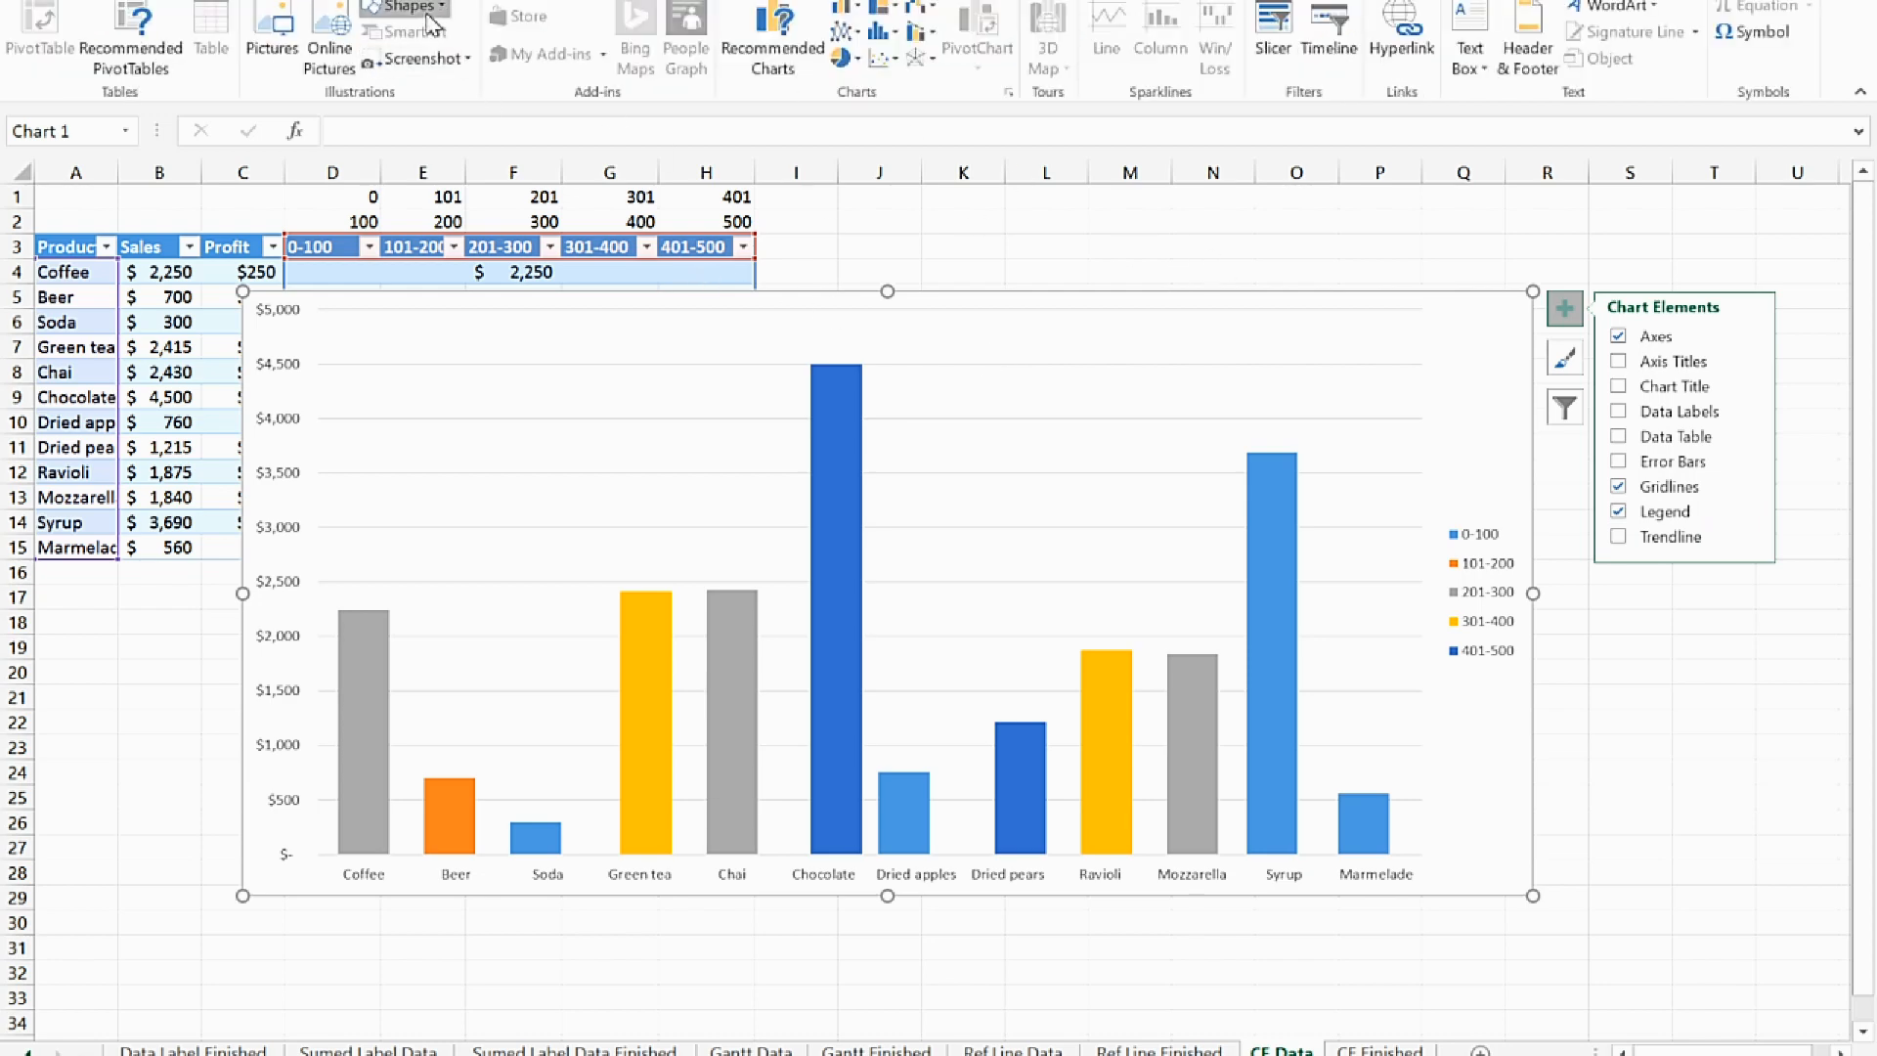
Add a text box reading "Profit" as a heading just above the chart legend and narrow it to fit
click(401, 6)
click(381, 88)
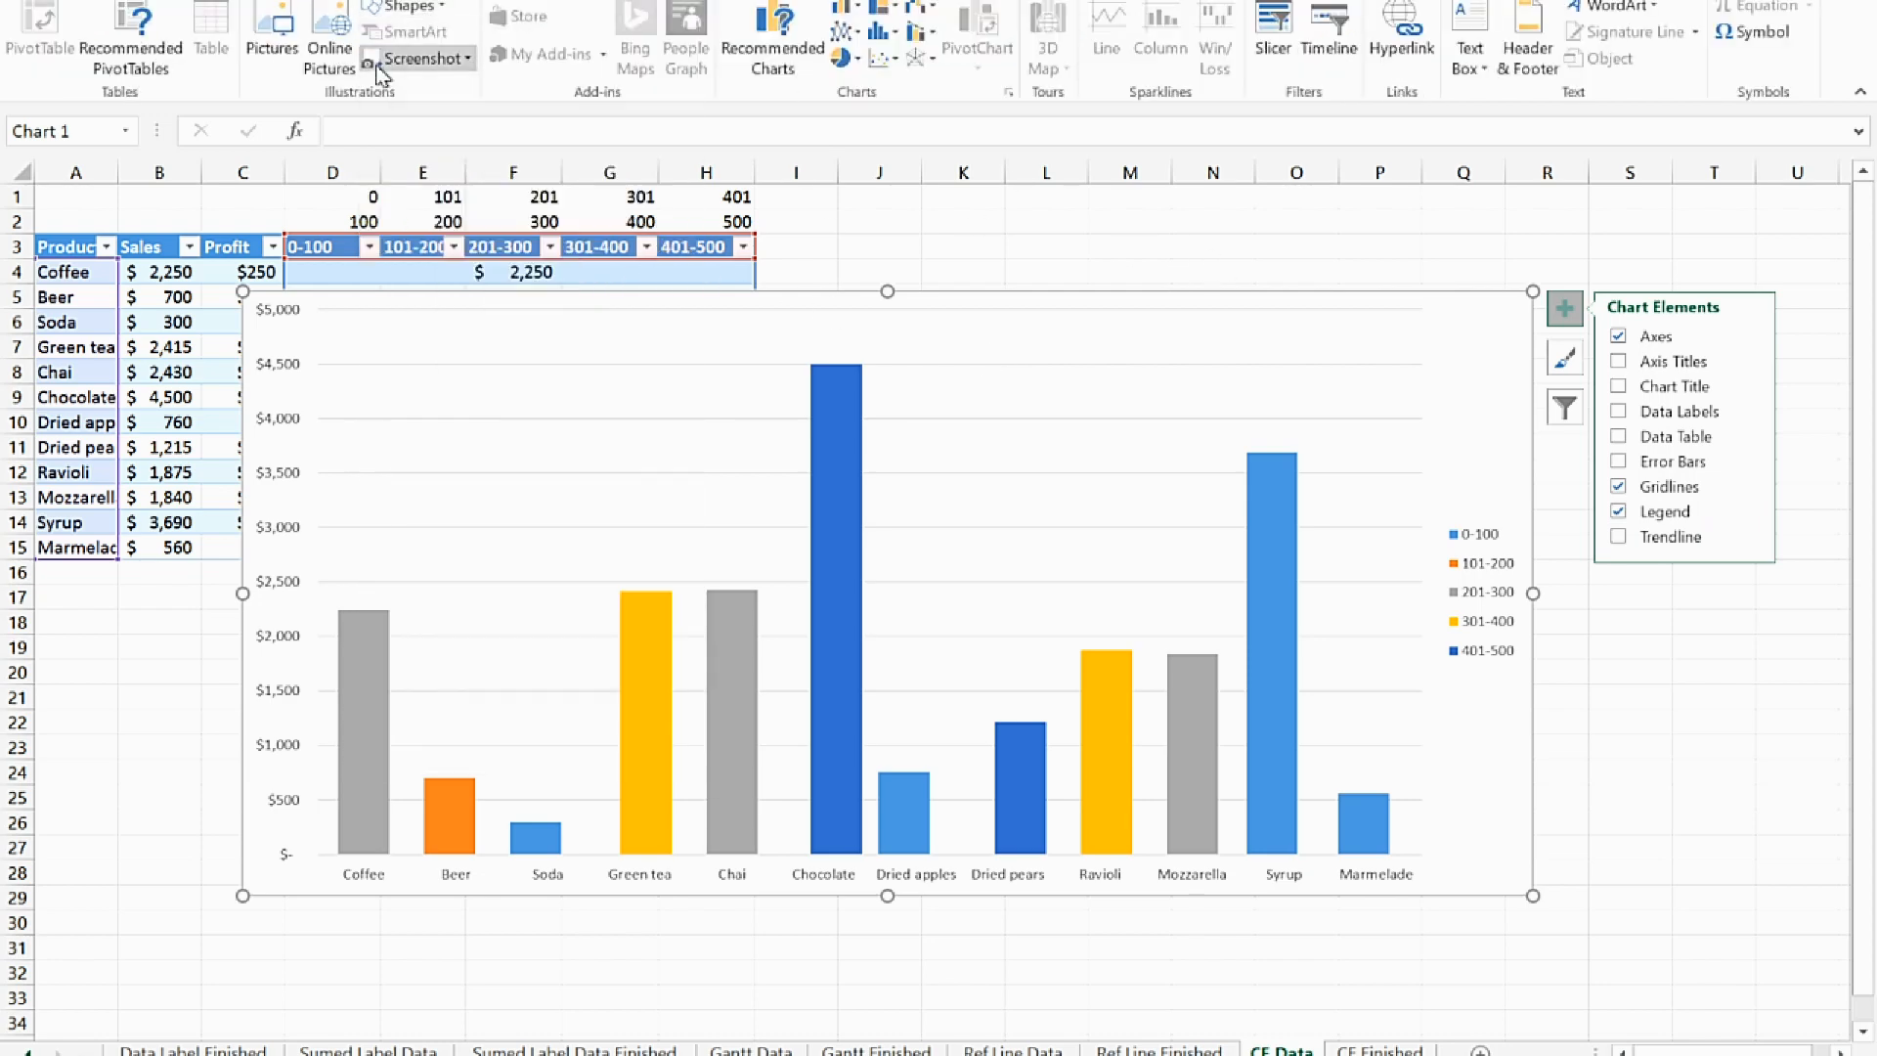
click(1452, 498)
text(Profit)
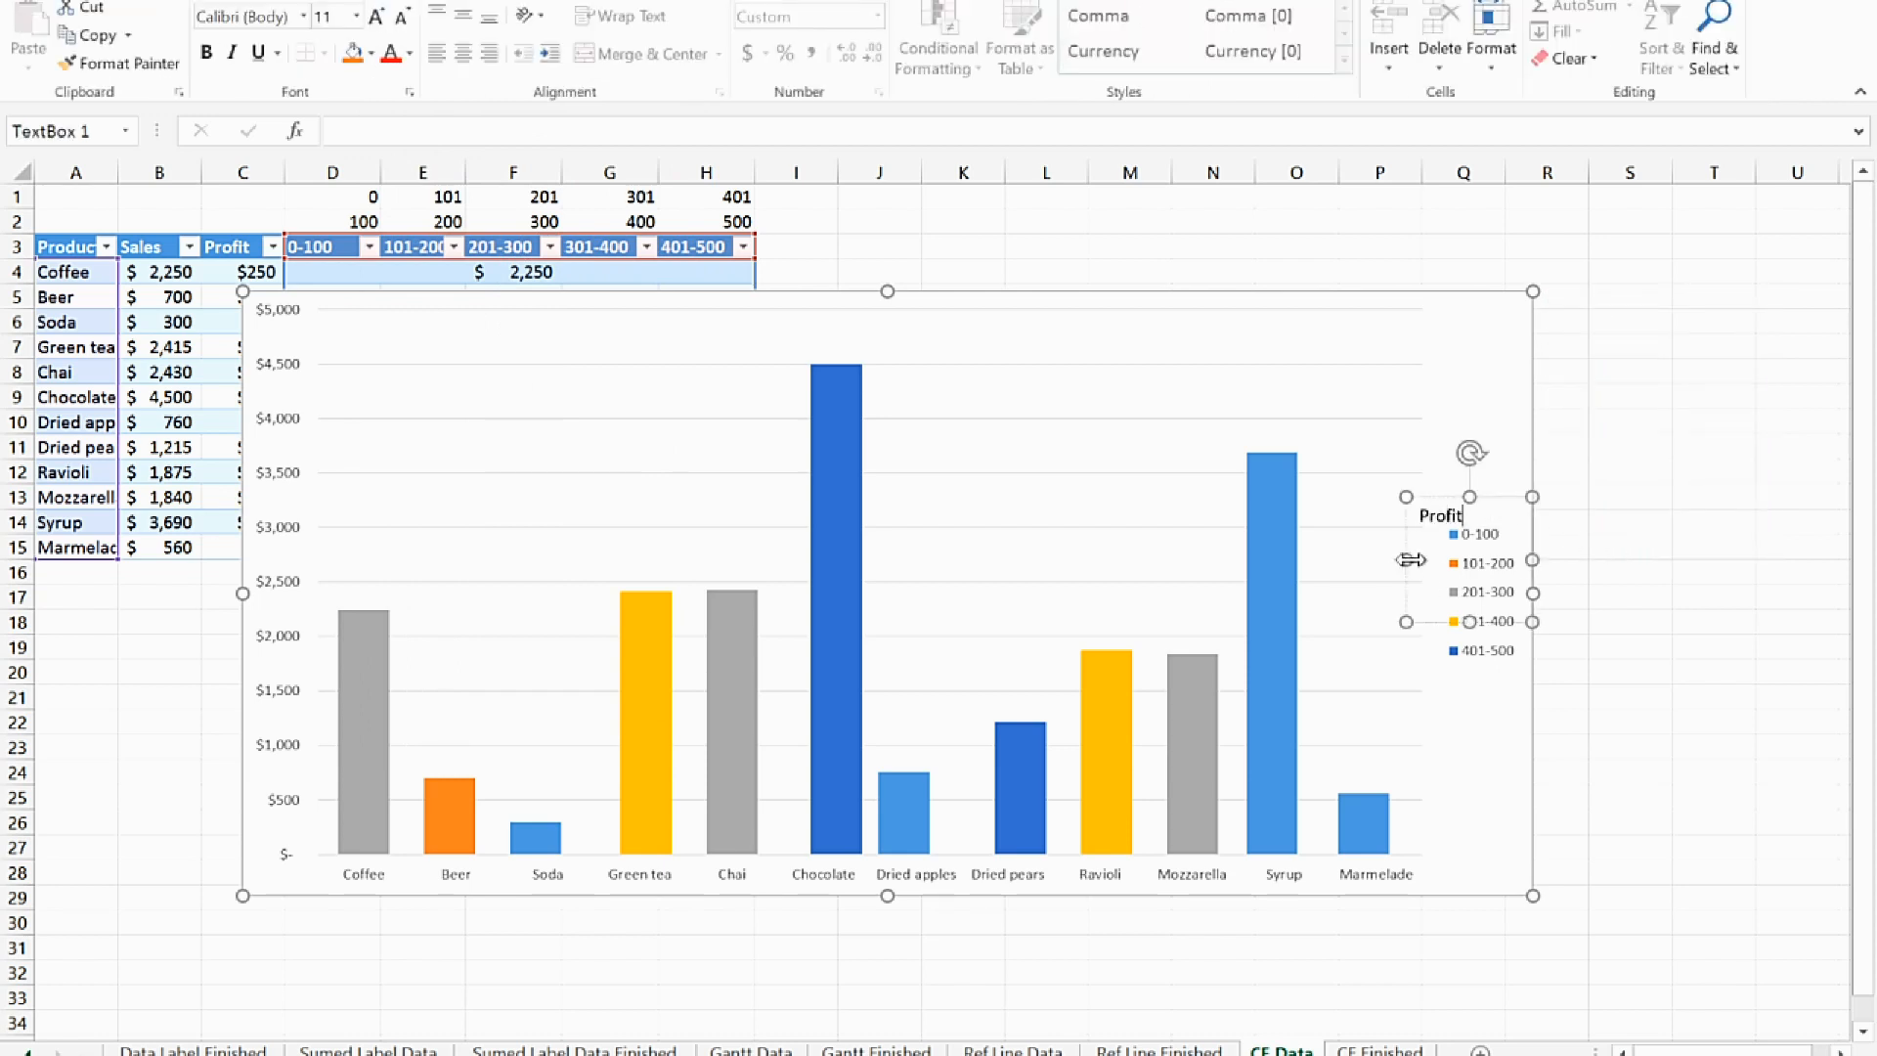
drag(1408, 575, 1429, 575)
click(1457, 772)
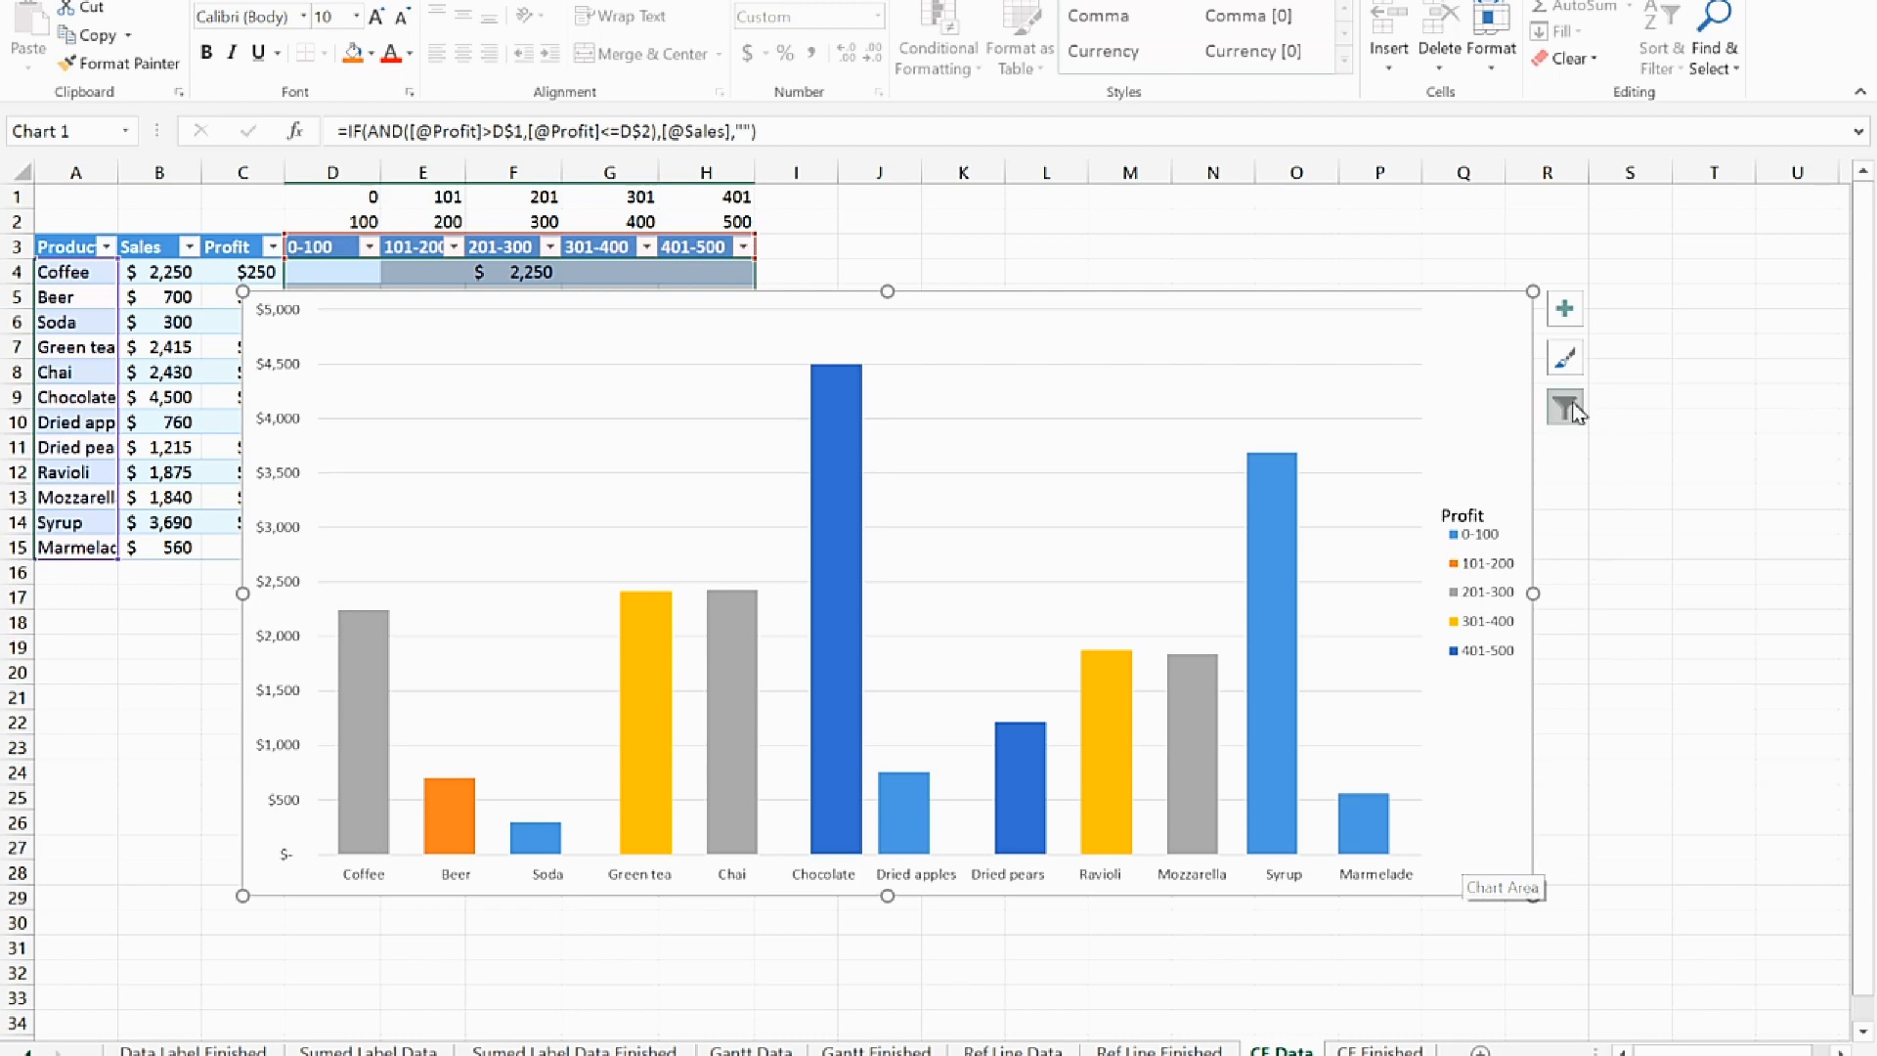
Recolor the chart with the monochromatic orange palette that runs from dark to light
click(1567, 361)
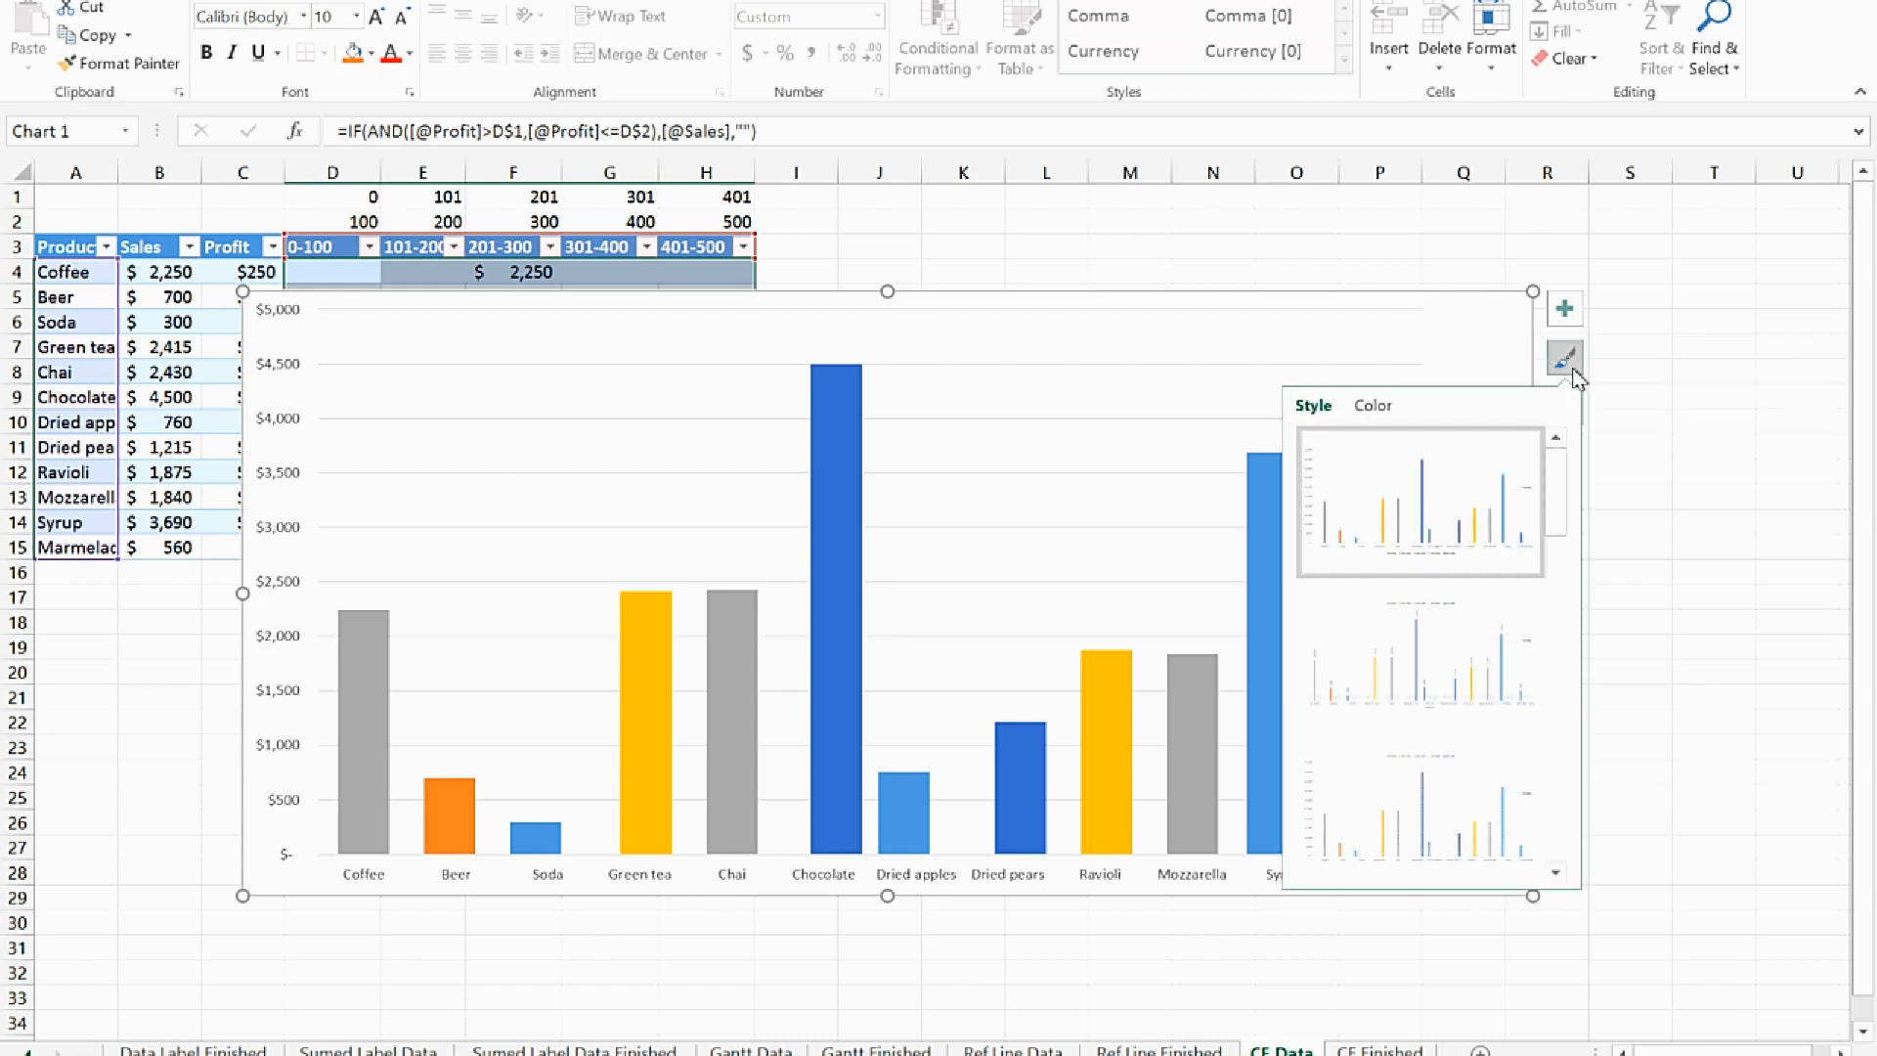
click(1367, 410)
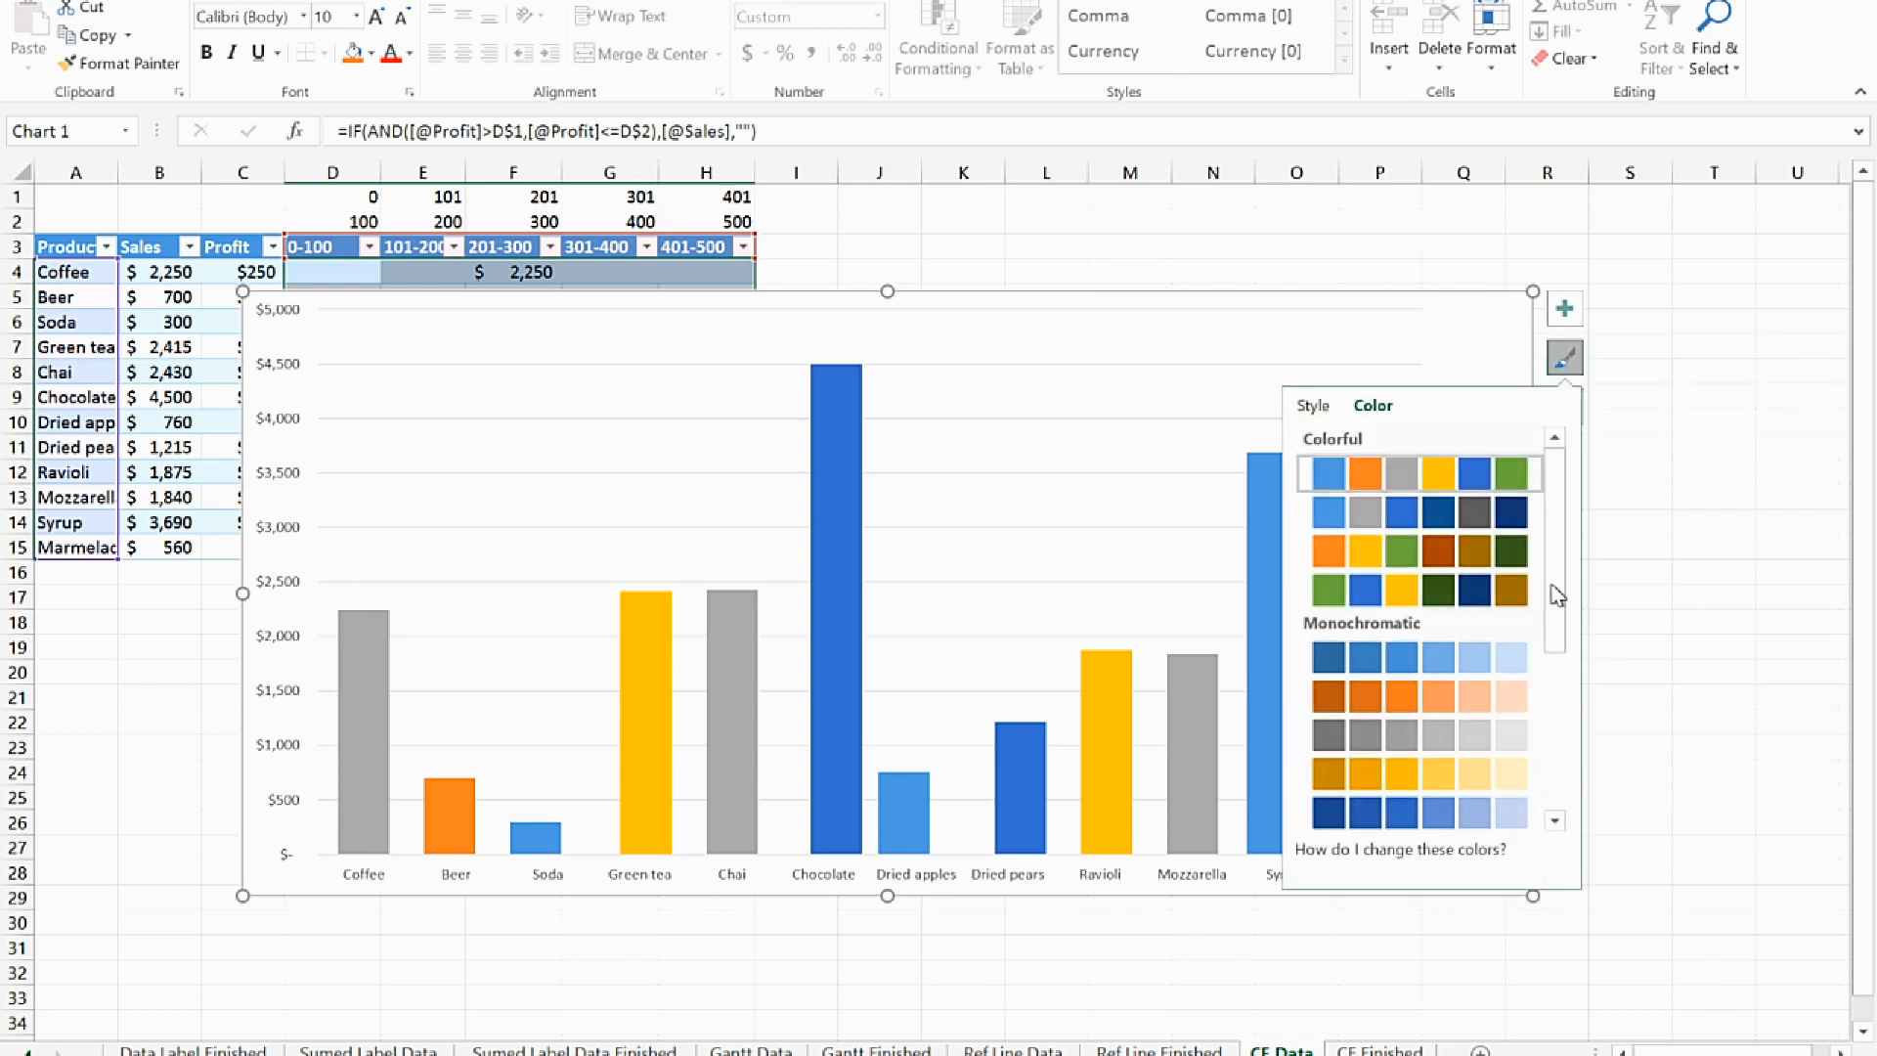
drag(1555, 591, 1558, 658)
click(1469, 593)
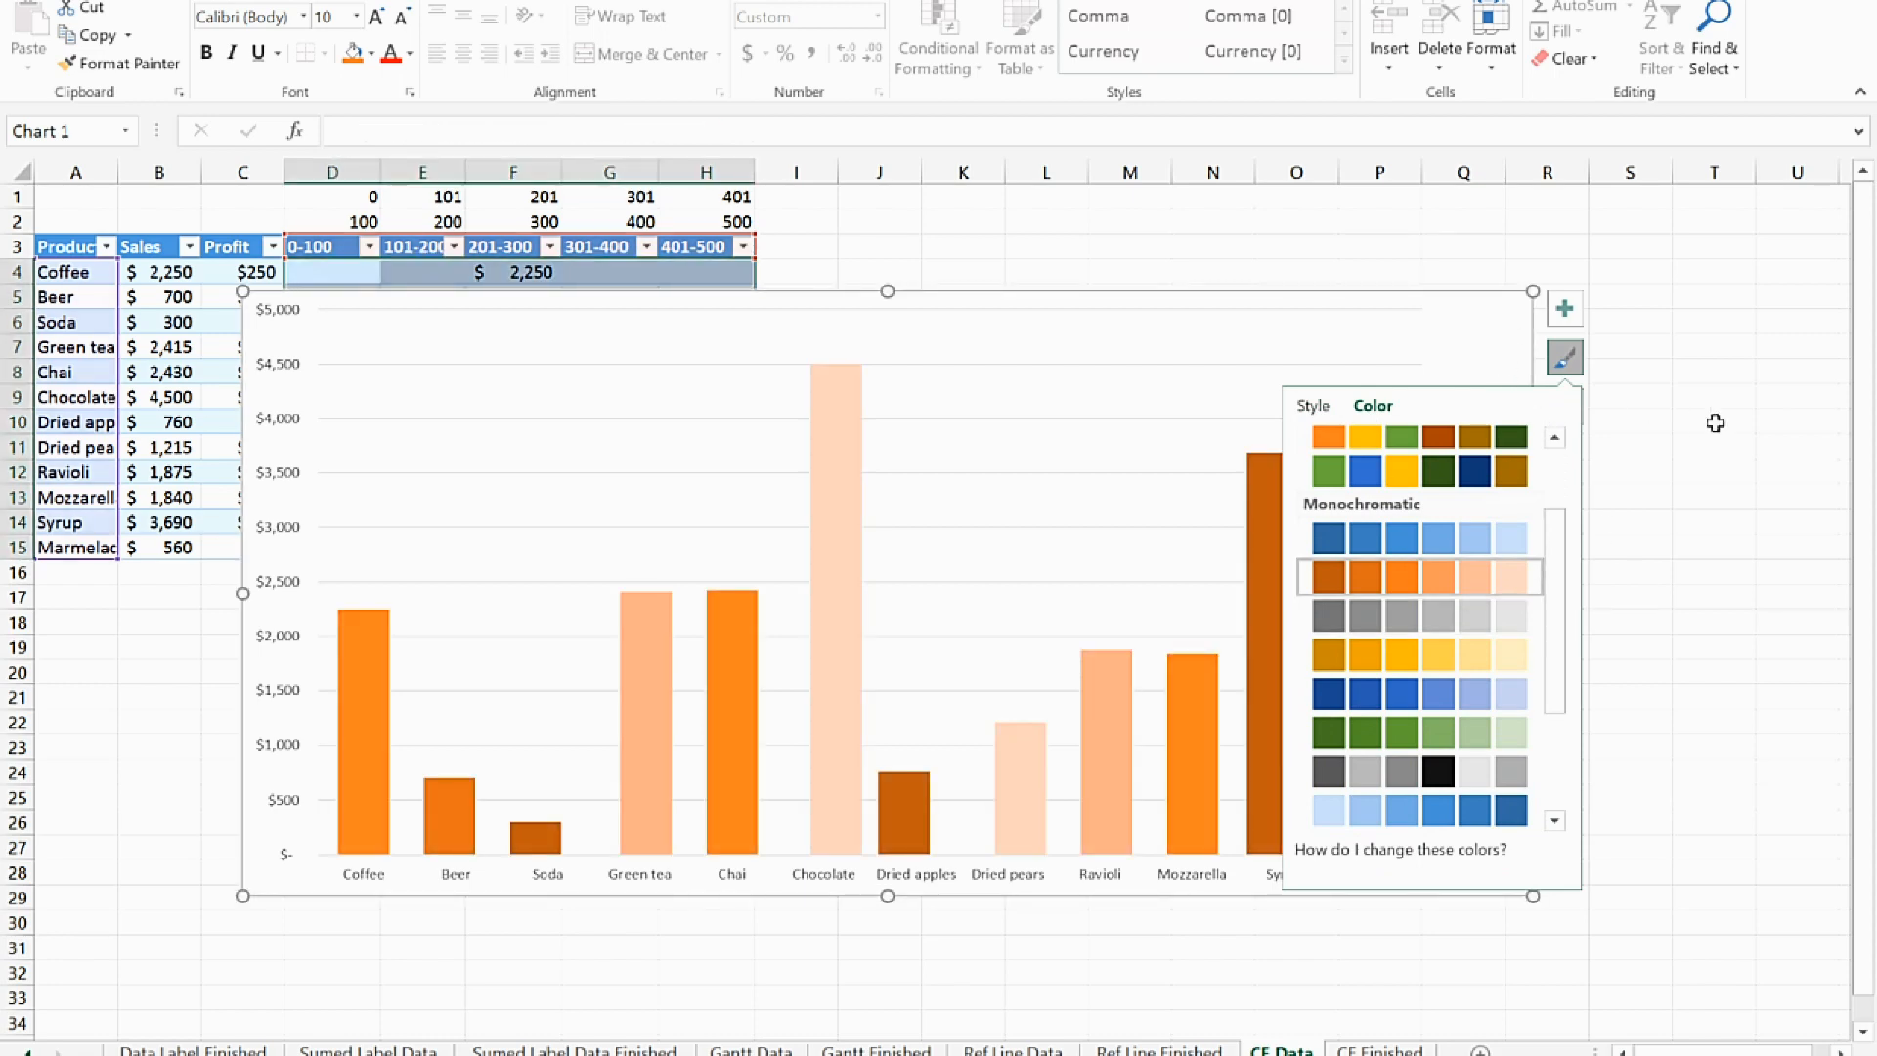
click(1775, 446)
Enlarge the chart to about column S and row 32, then shift it right to uncover the Profit column
click(1442, 861)
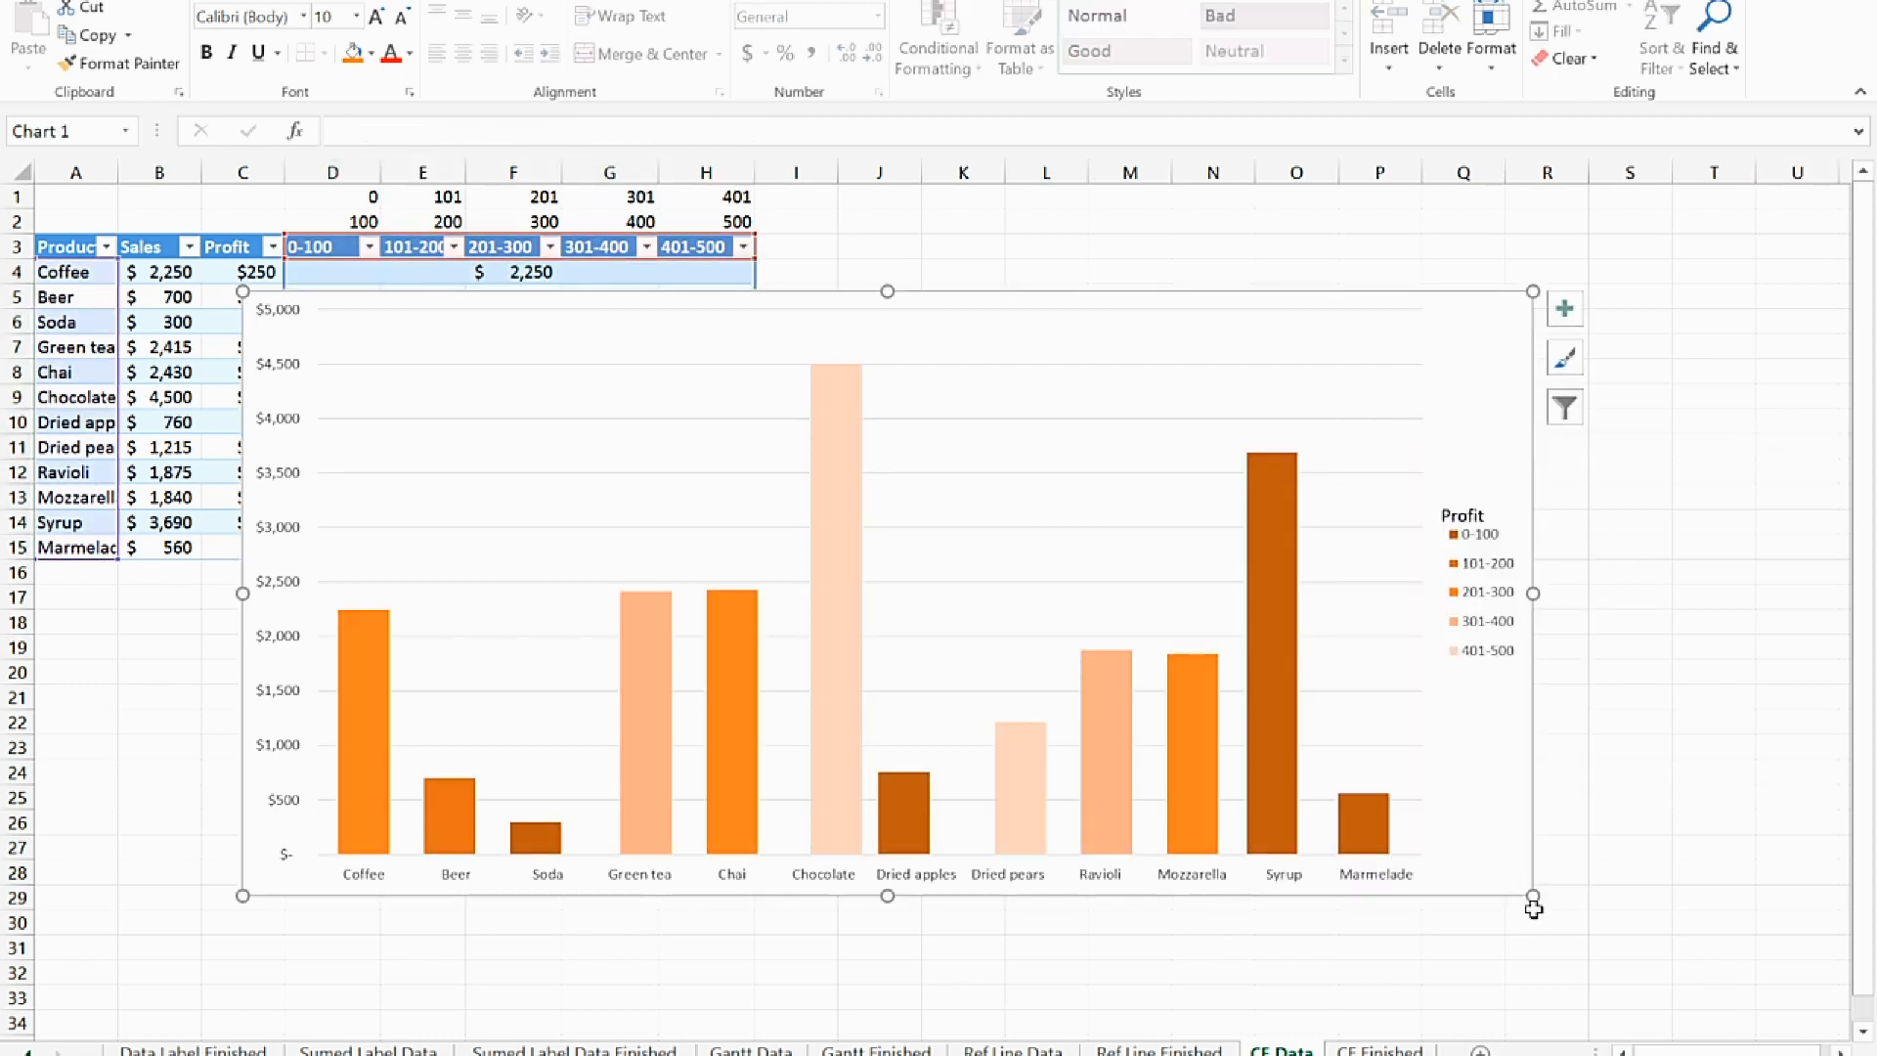
drag(1535, 896, 1675, 981)
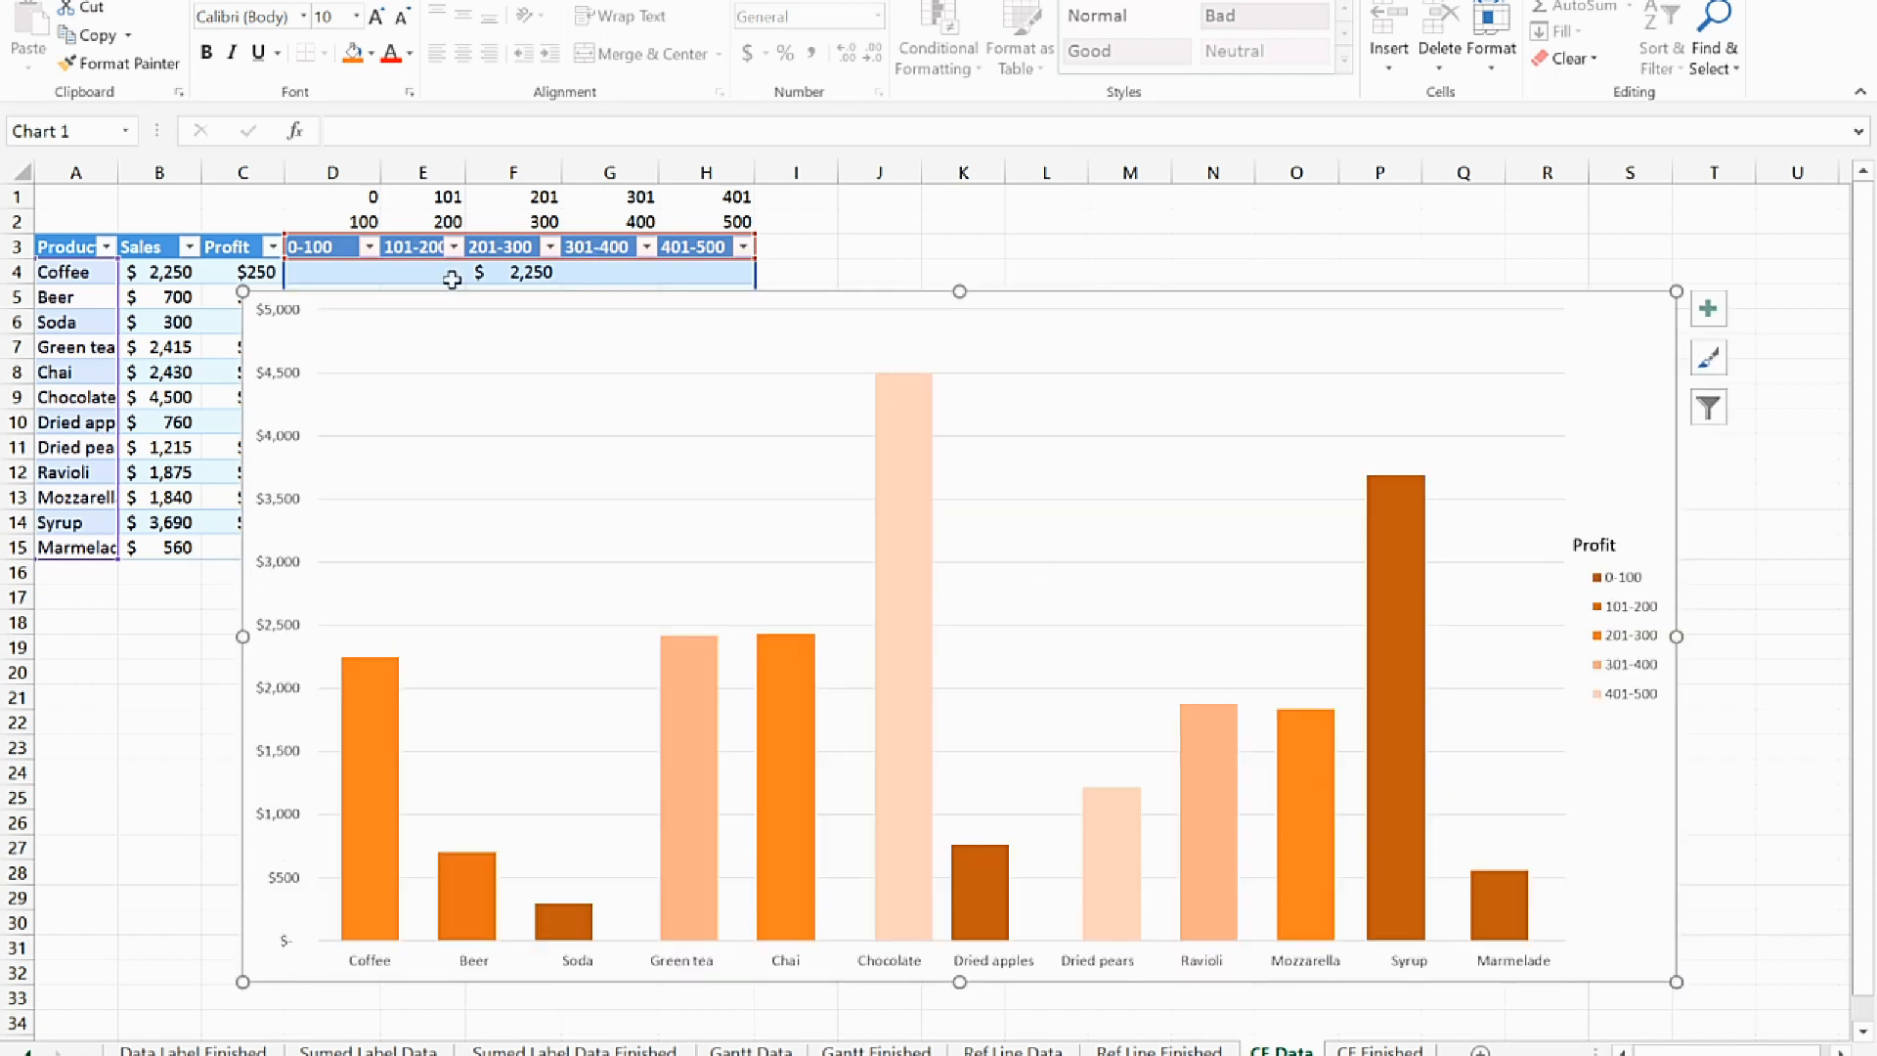
drag(1631, 337, 1721, 333)
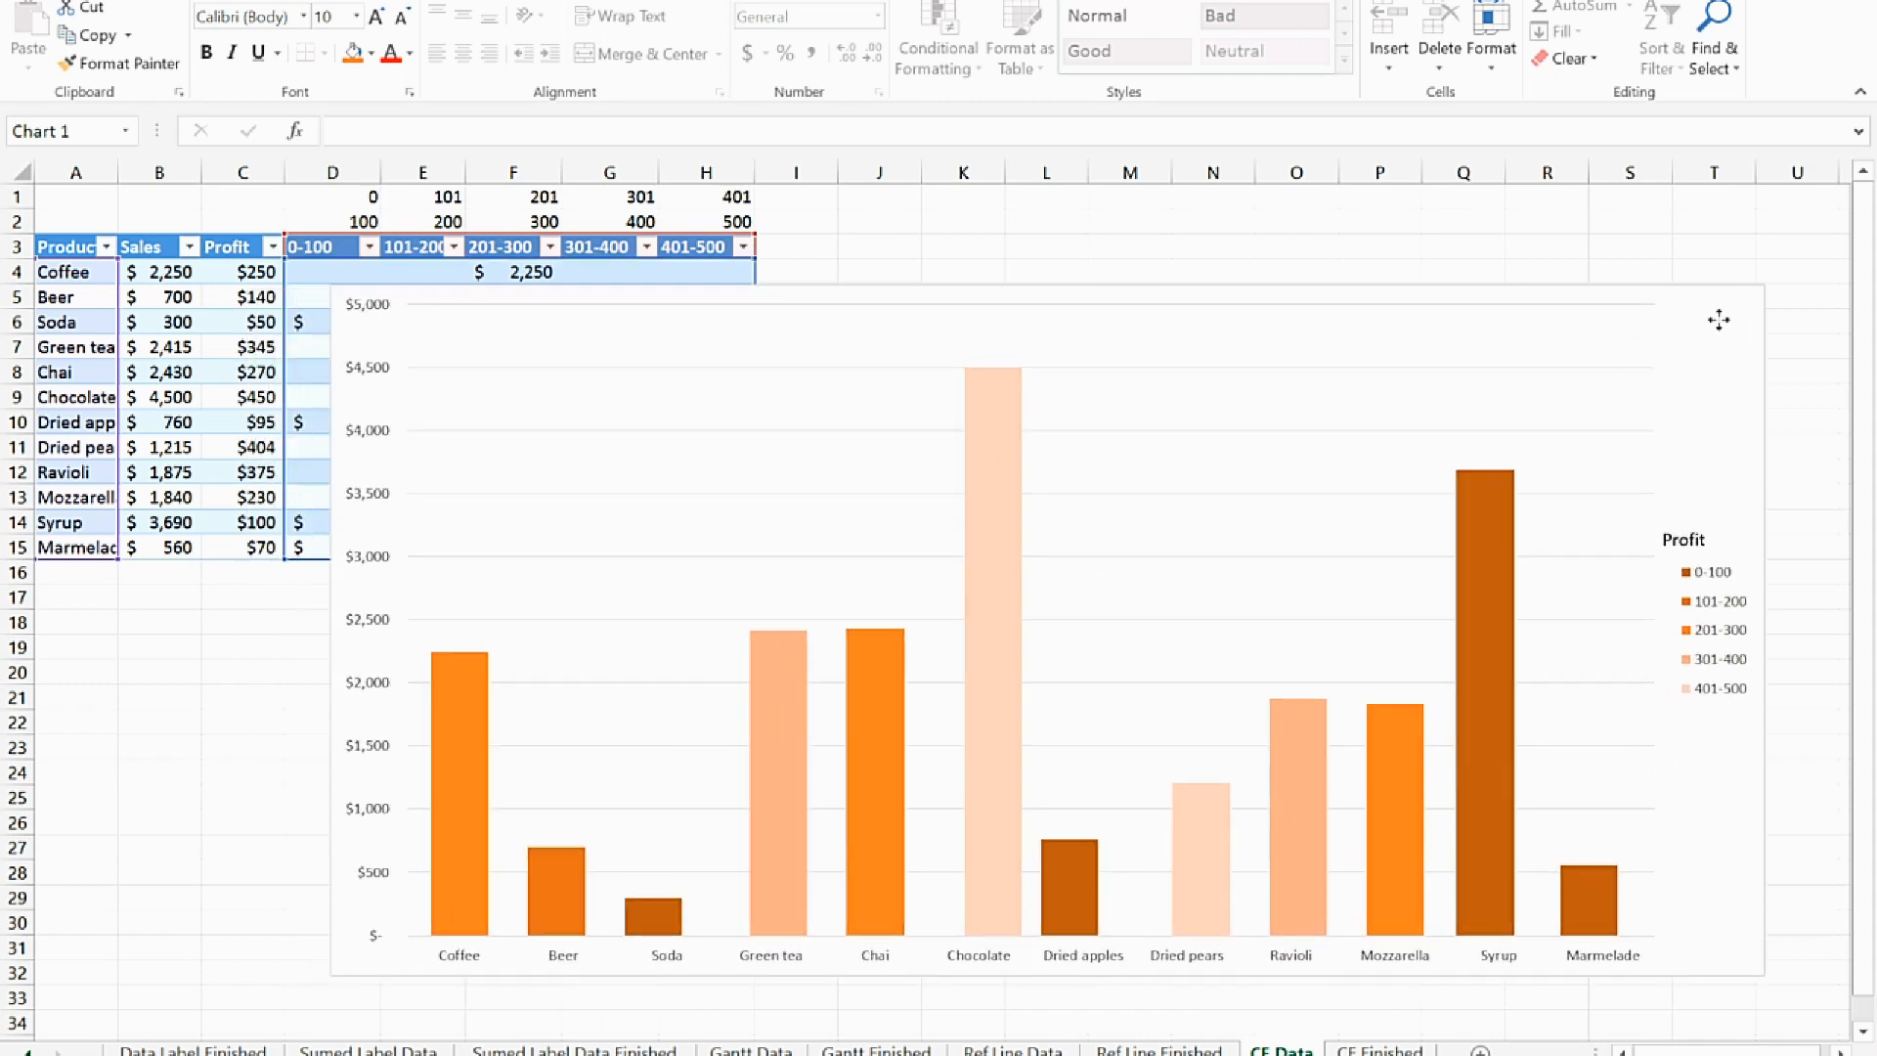
Set Chocolate's profit in C9 to 100 to test the chart's bracket coloring
click(216, 395)
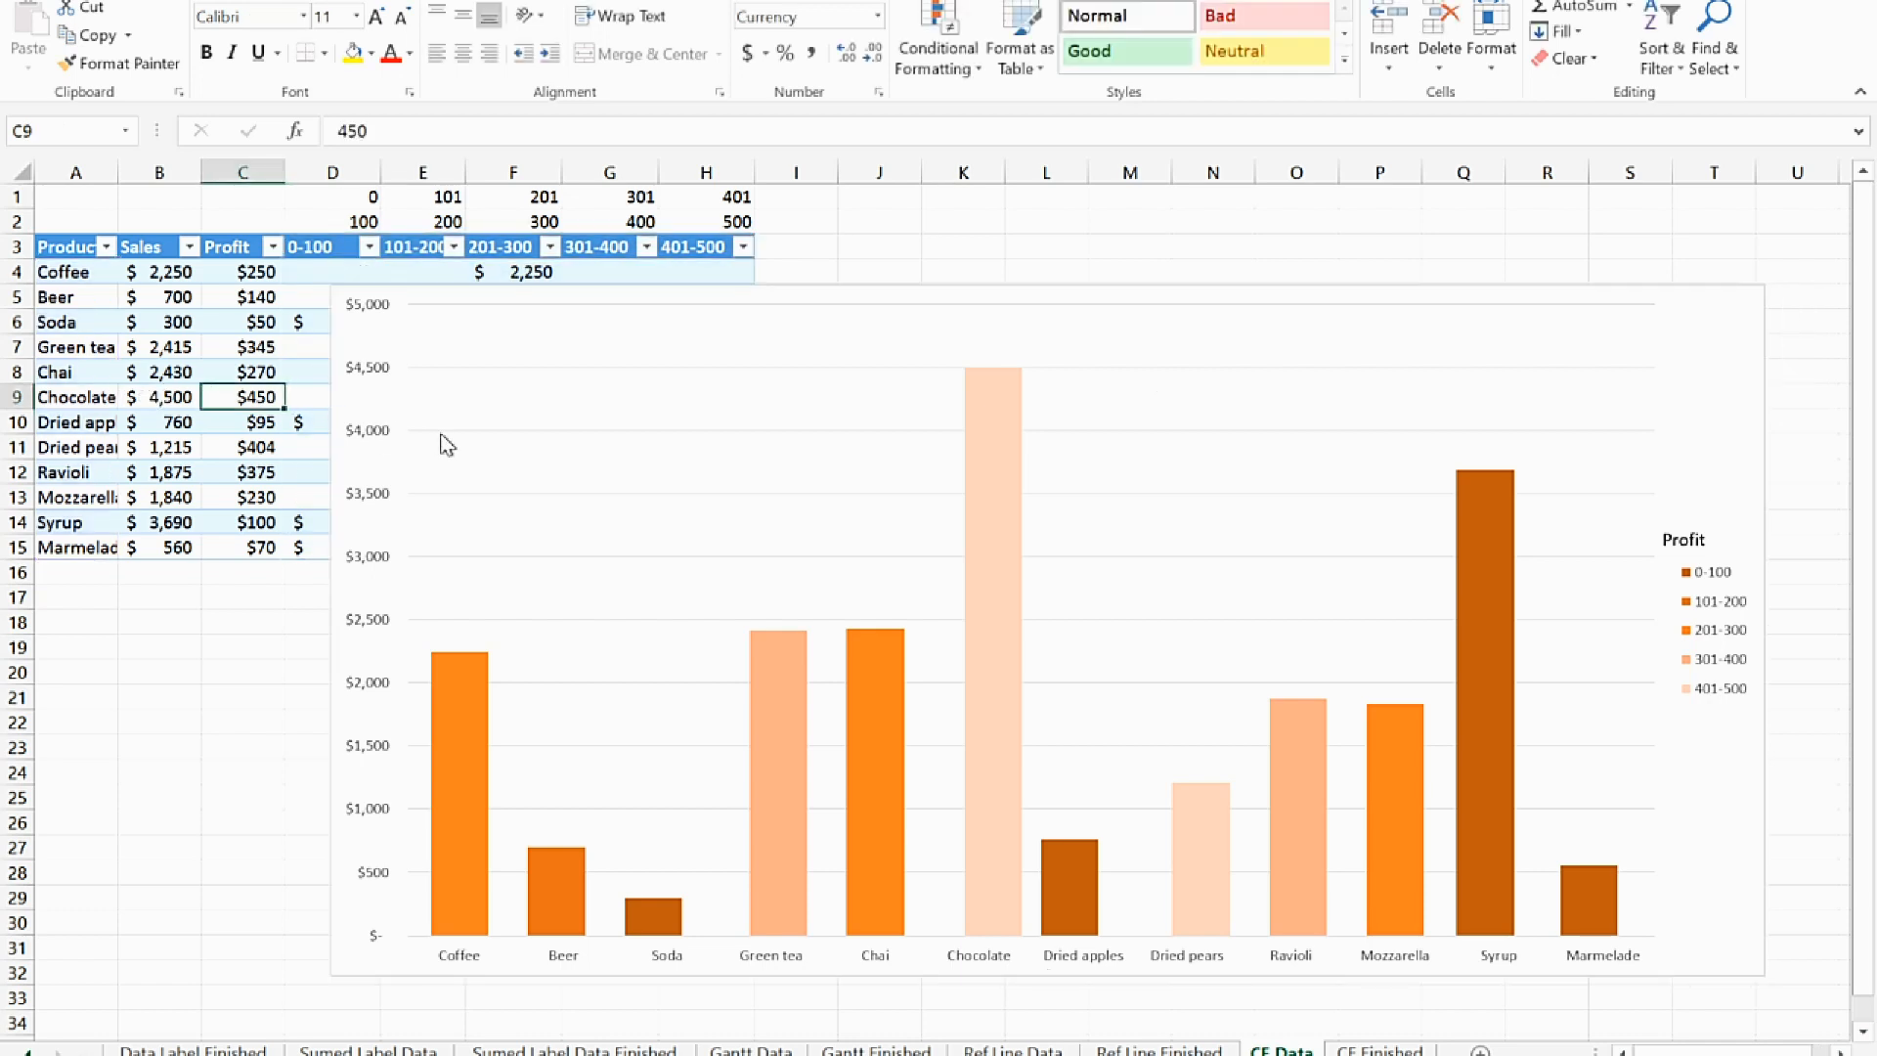
text(100)
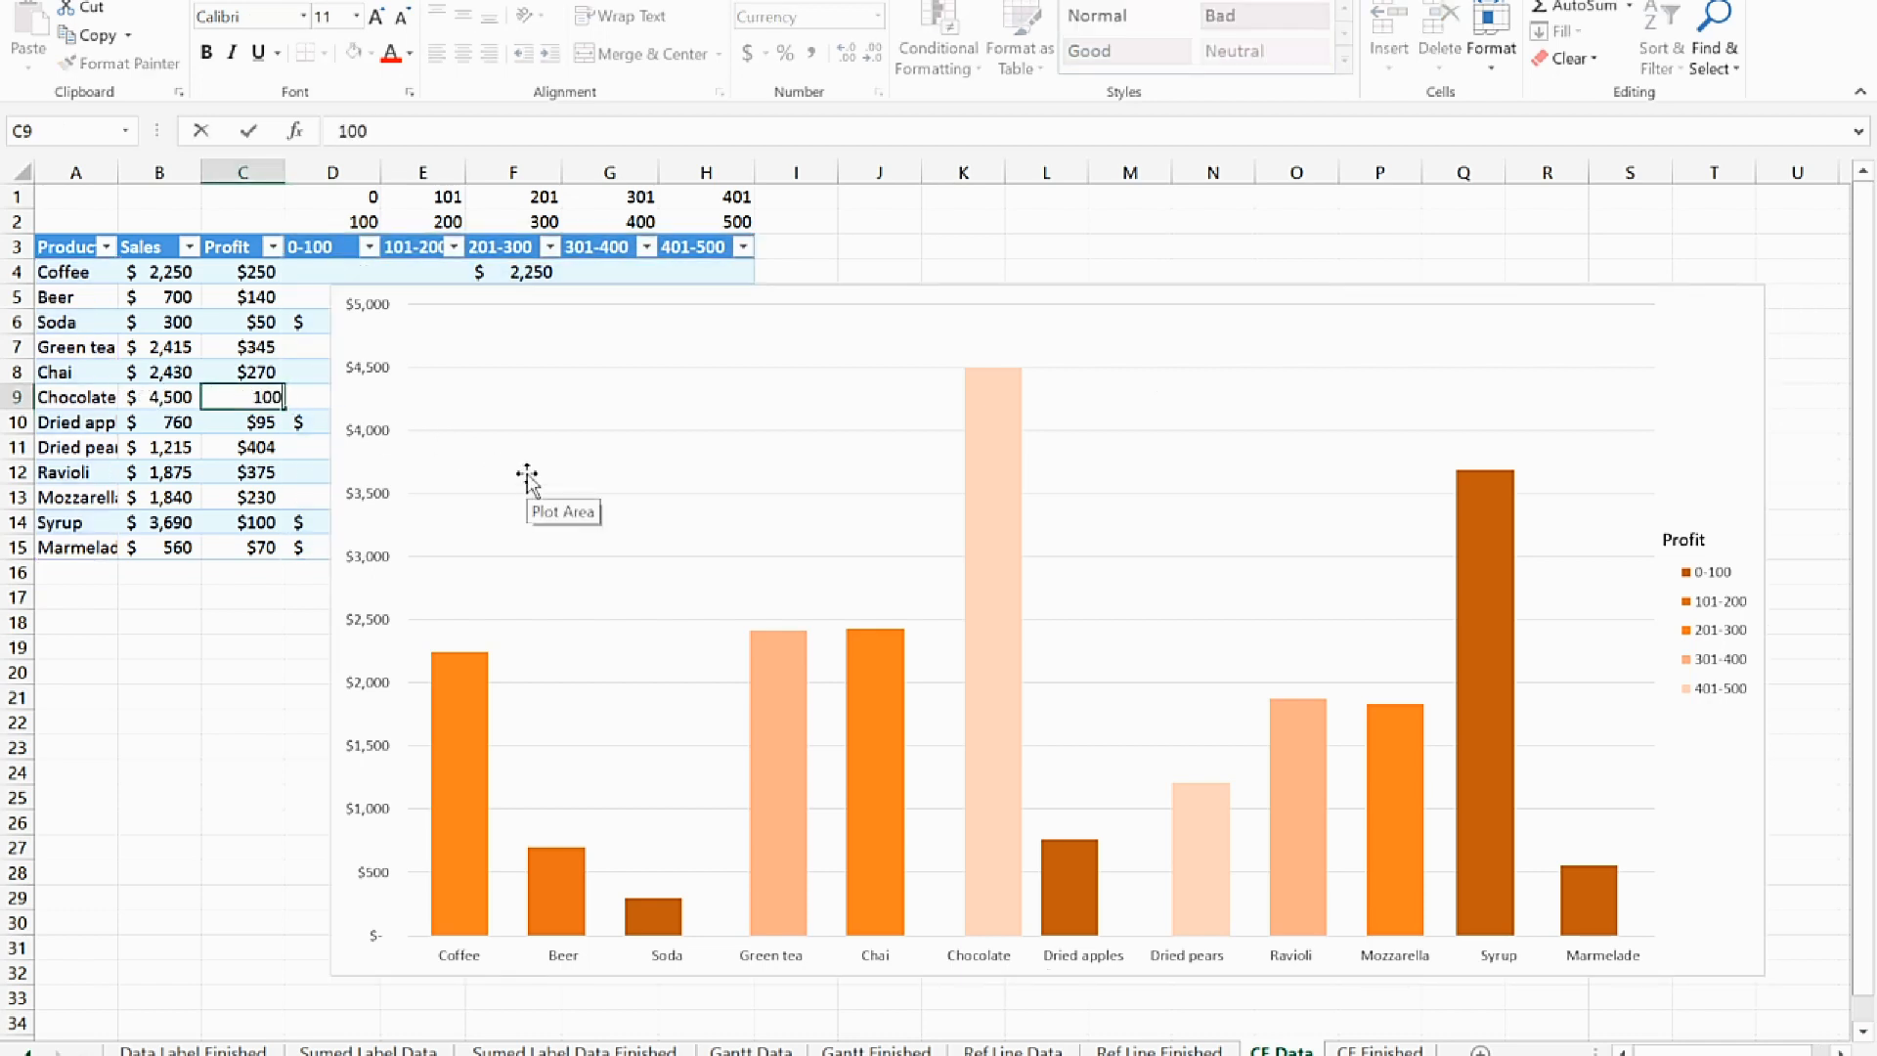
key(Return)
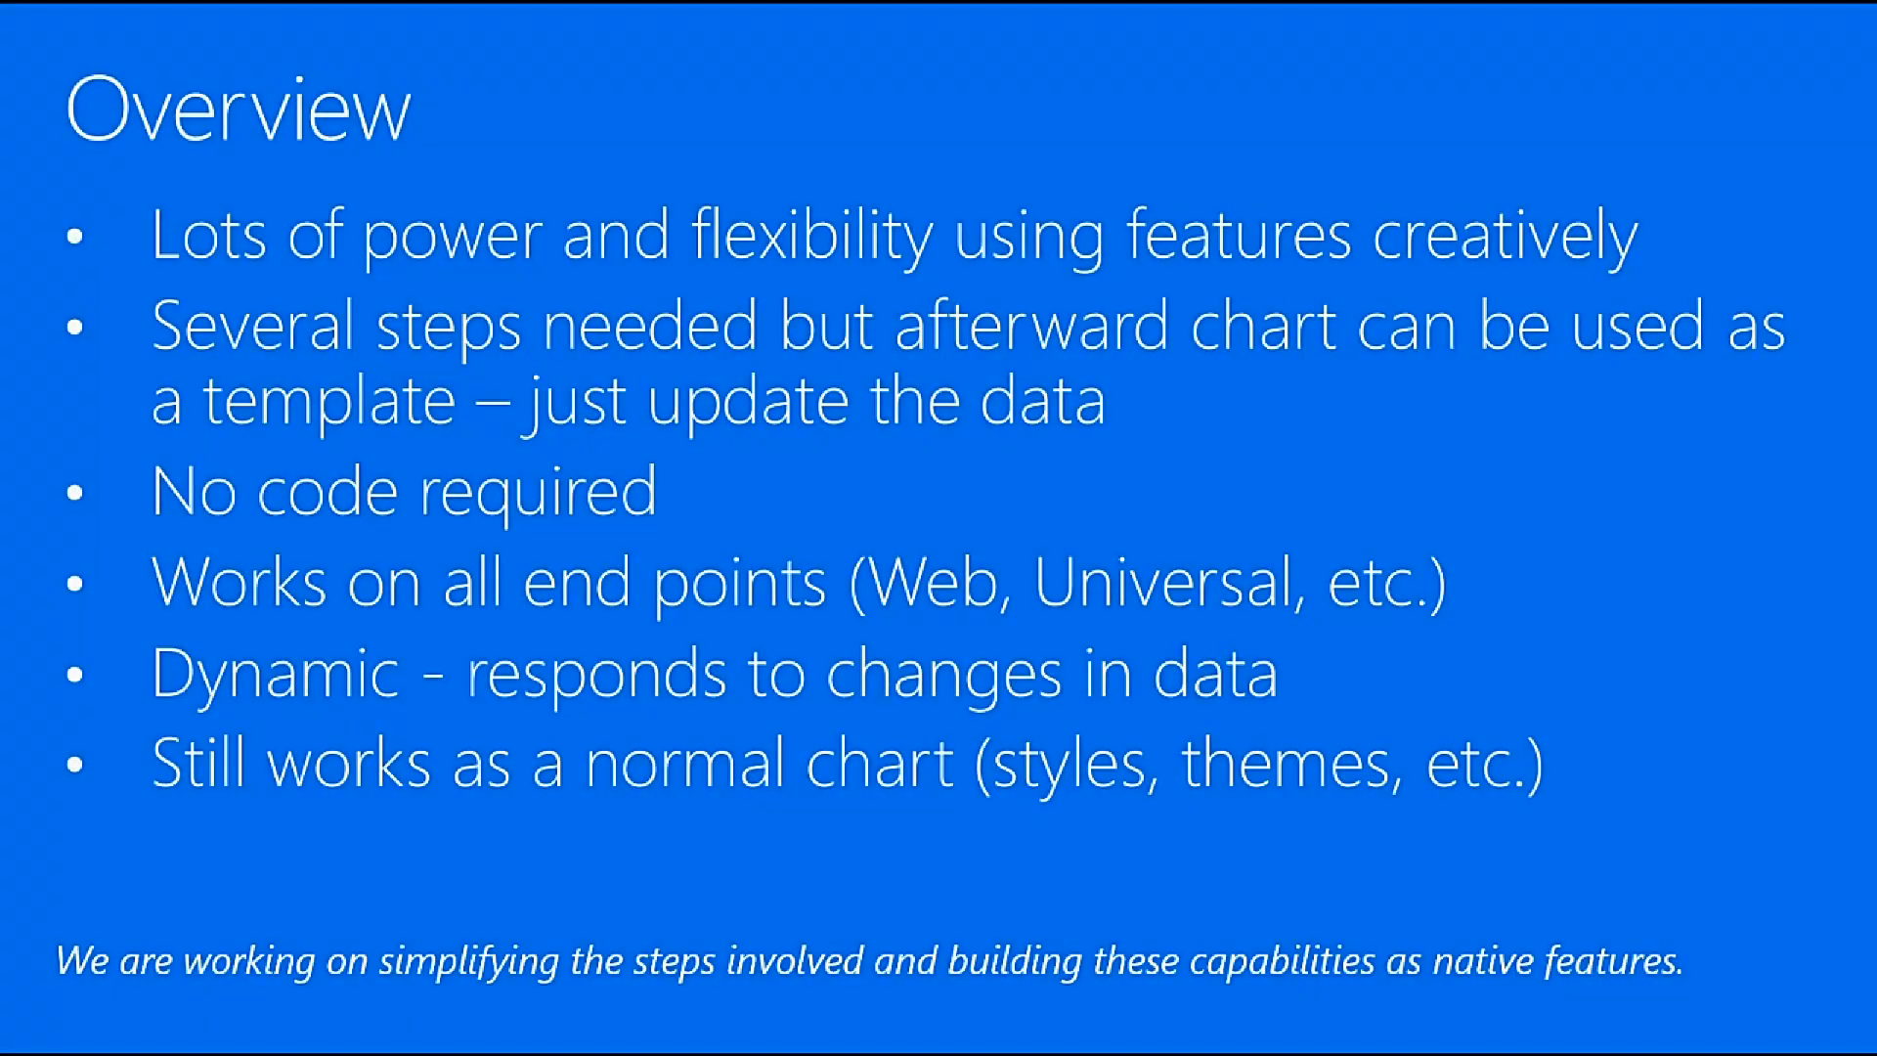
In PowerPoint, leave the running slide show and restart it from slide 12, "Excel Communities, Feedback and Training"
key(Right)
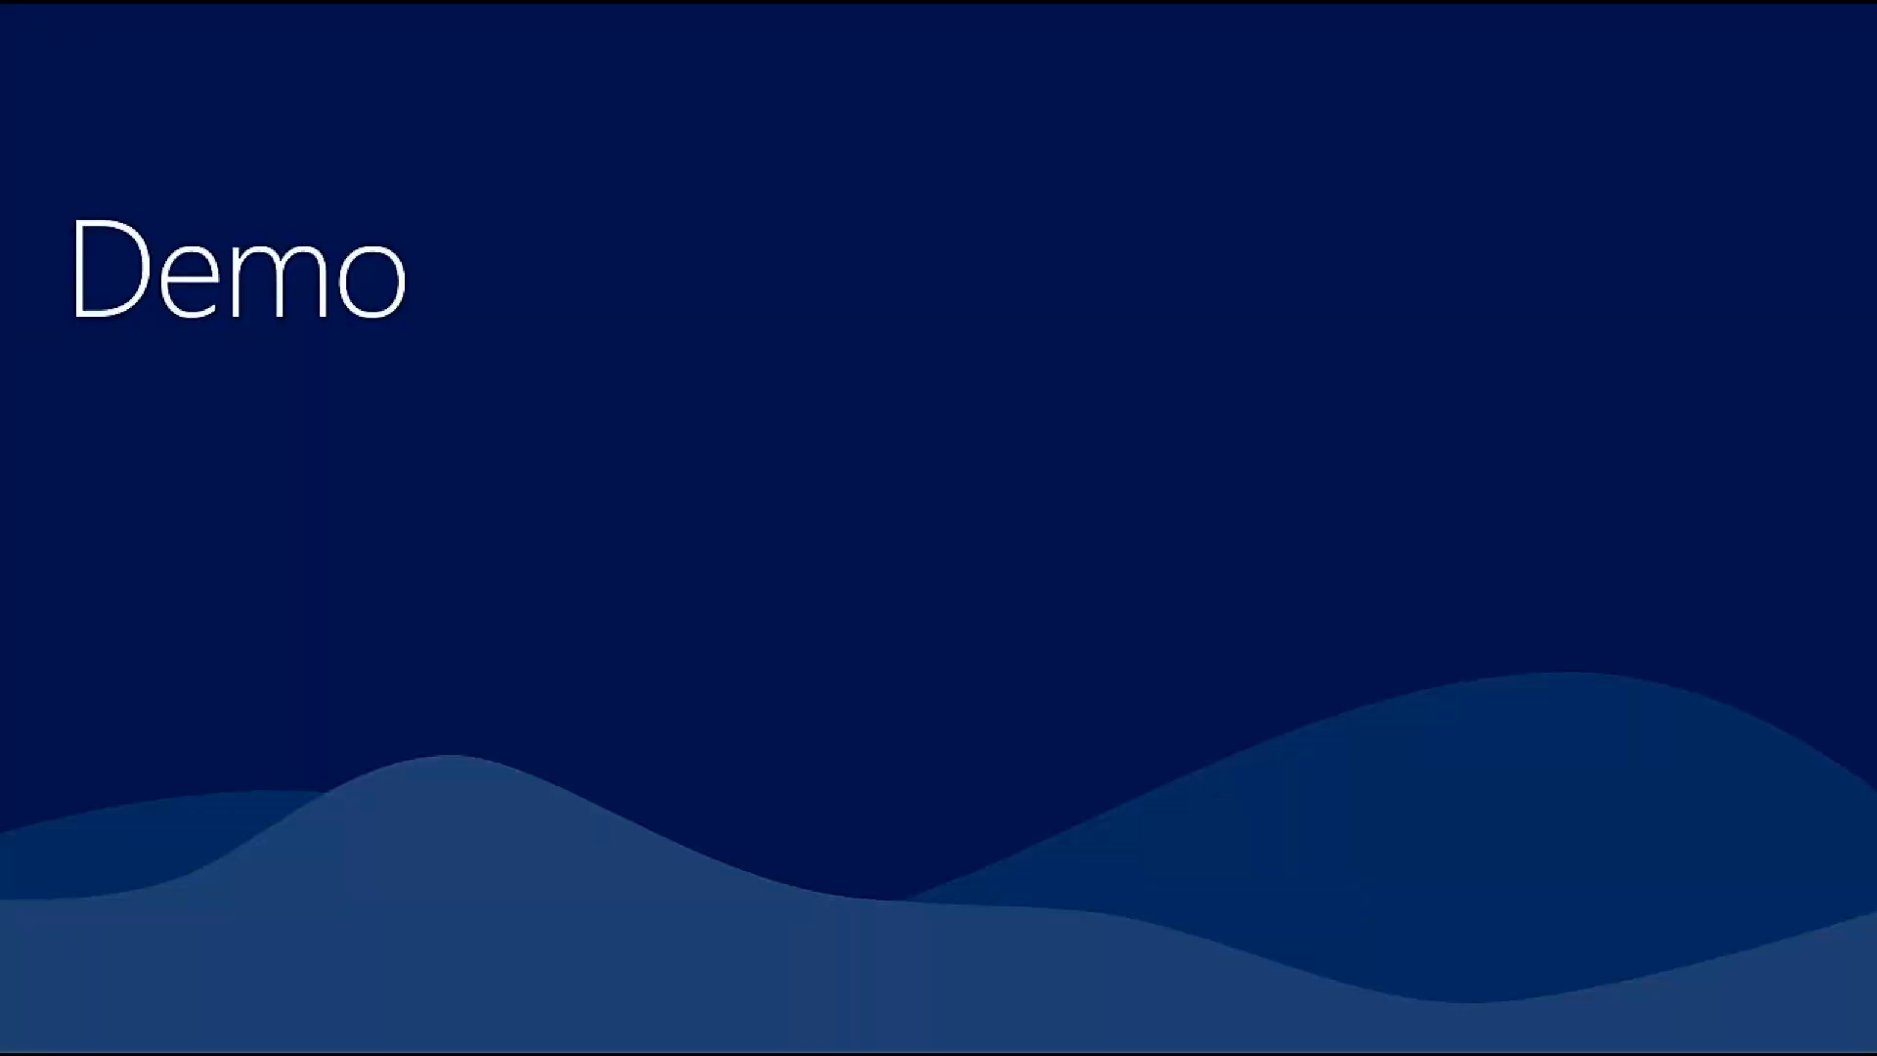
key(Escape)
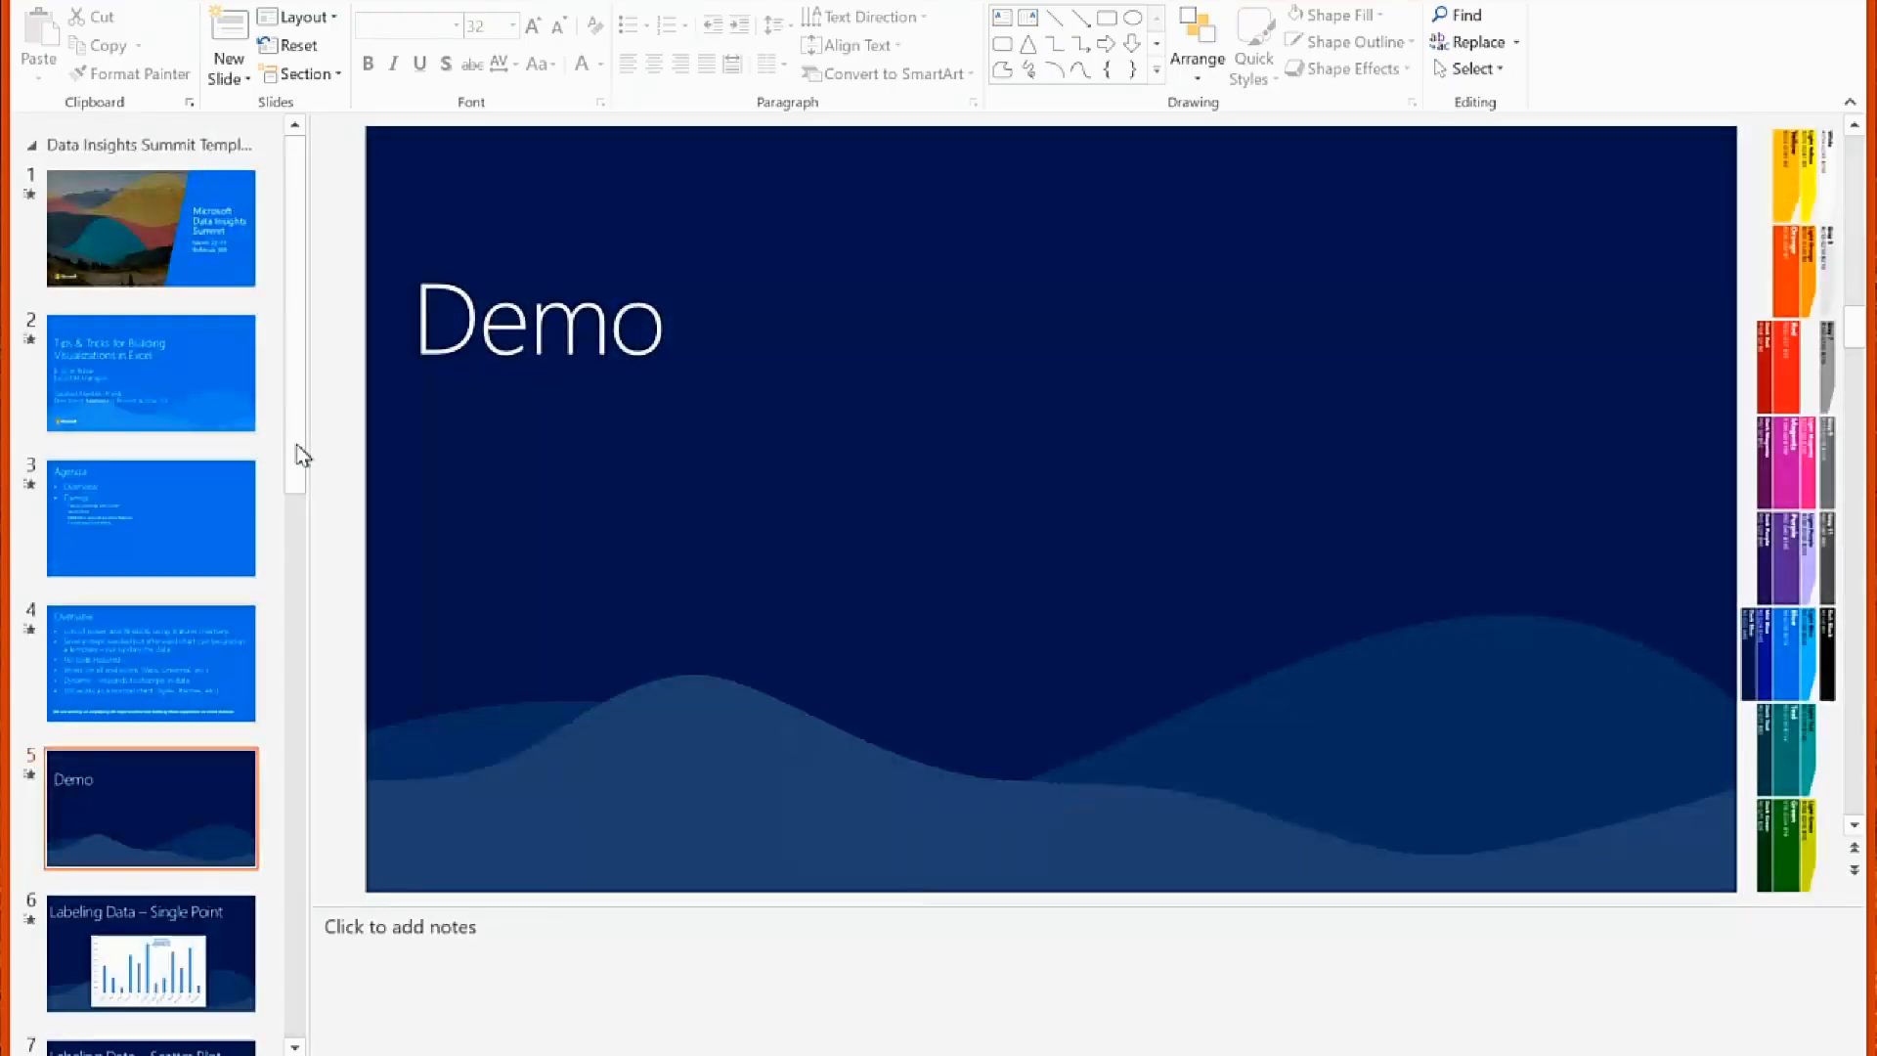
drag(301, 455, 306, 933)
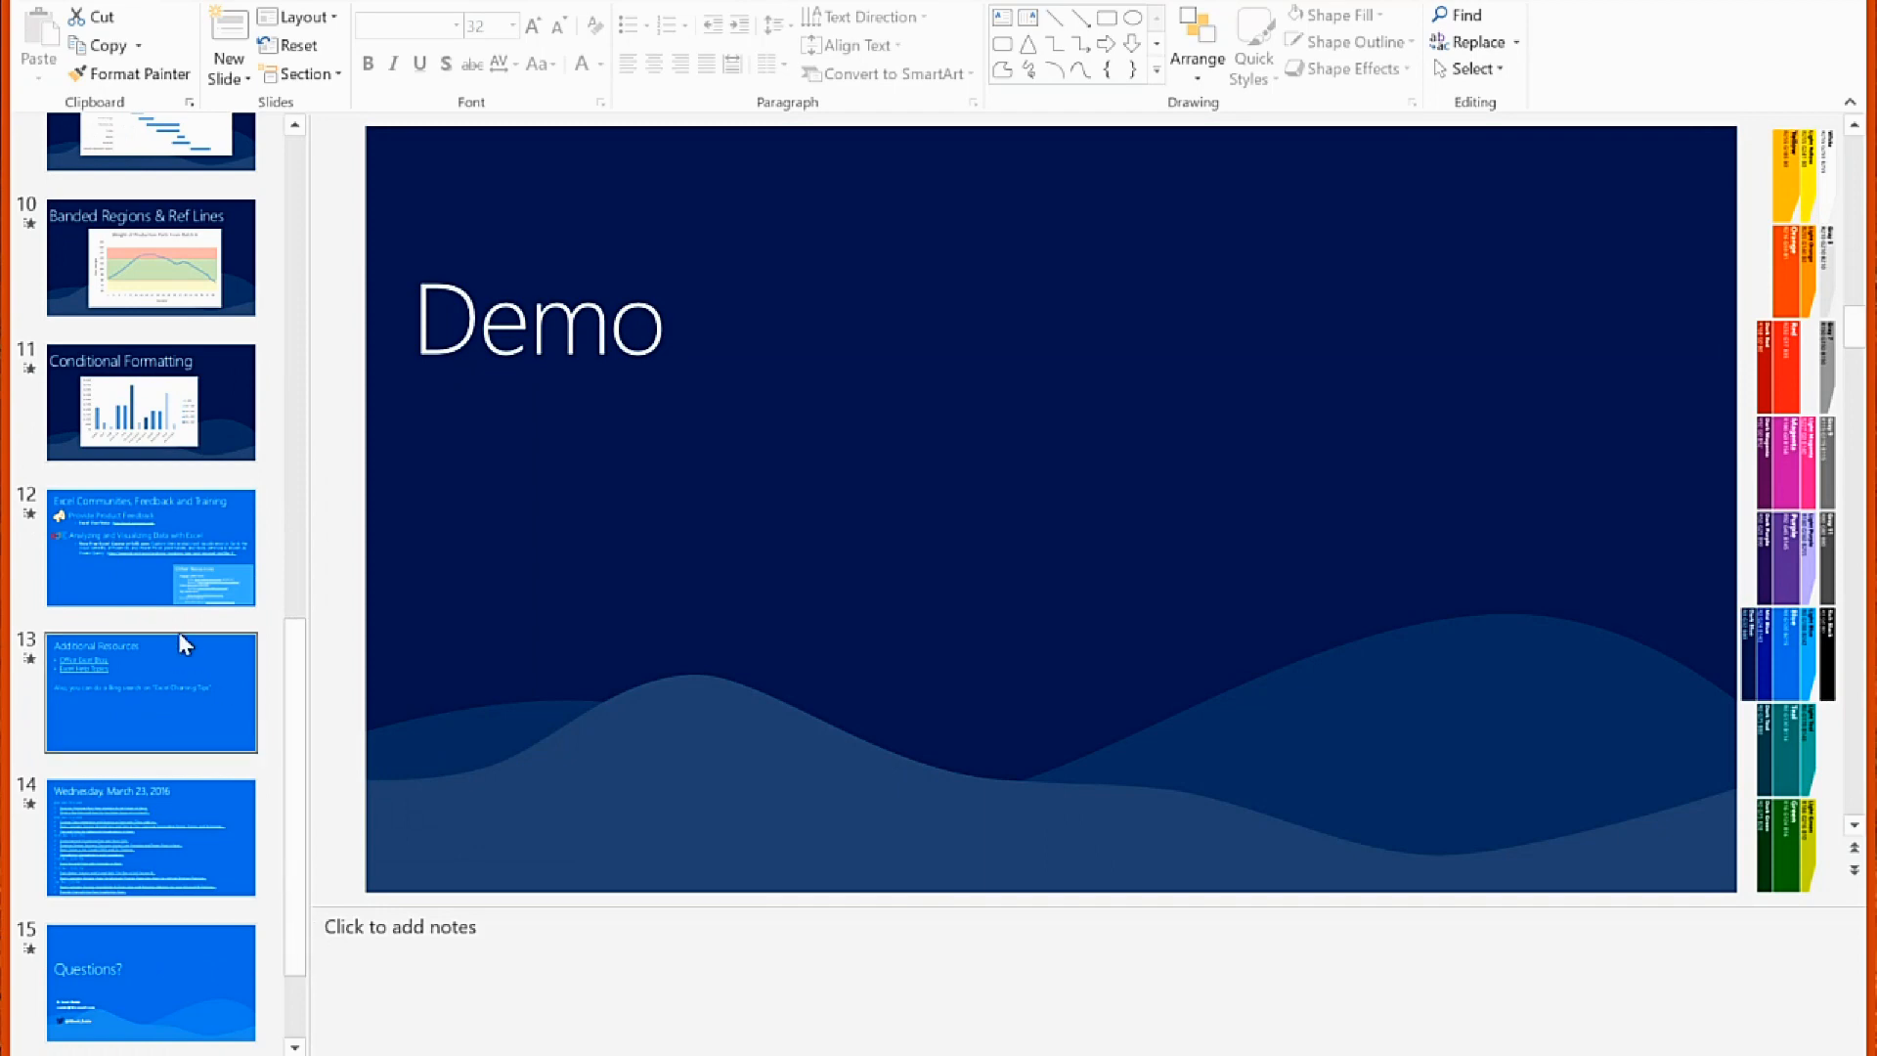
click(157, 590)
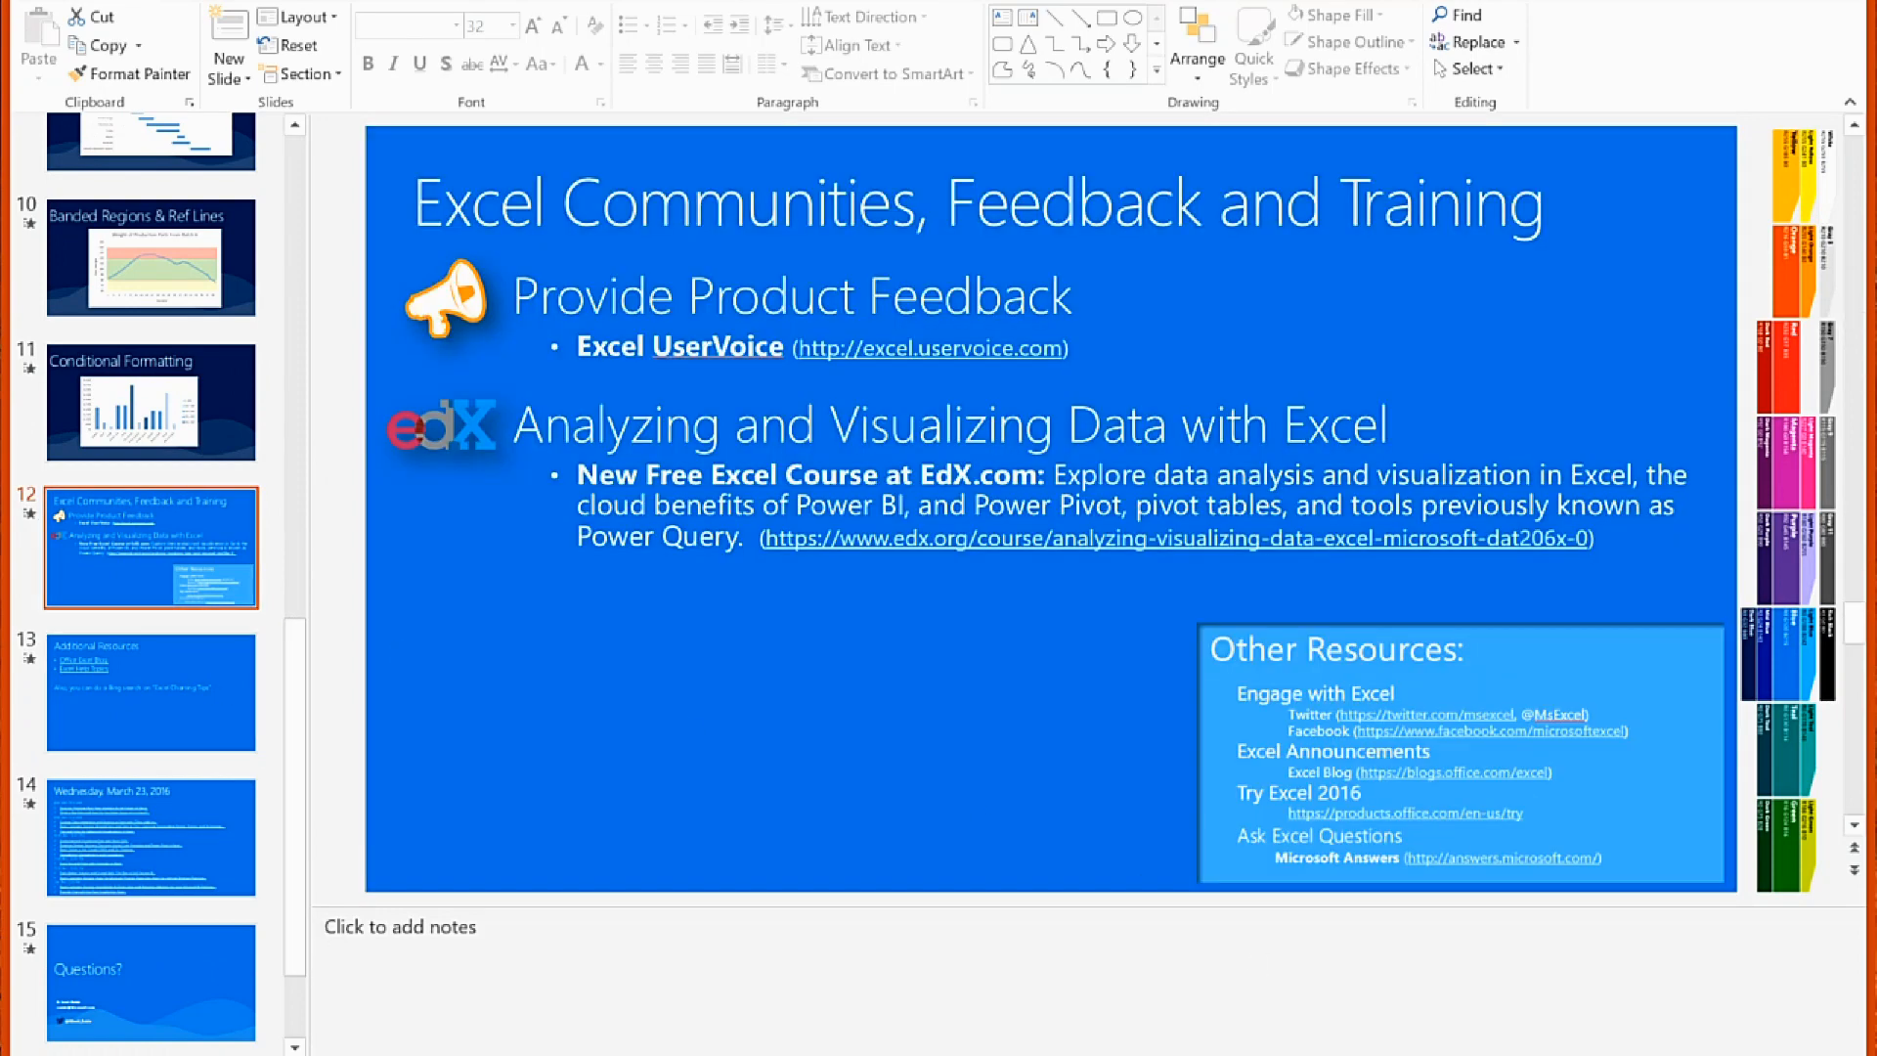
key(shift+F5)
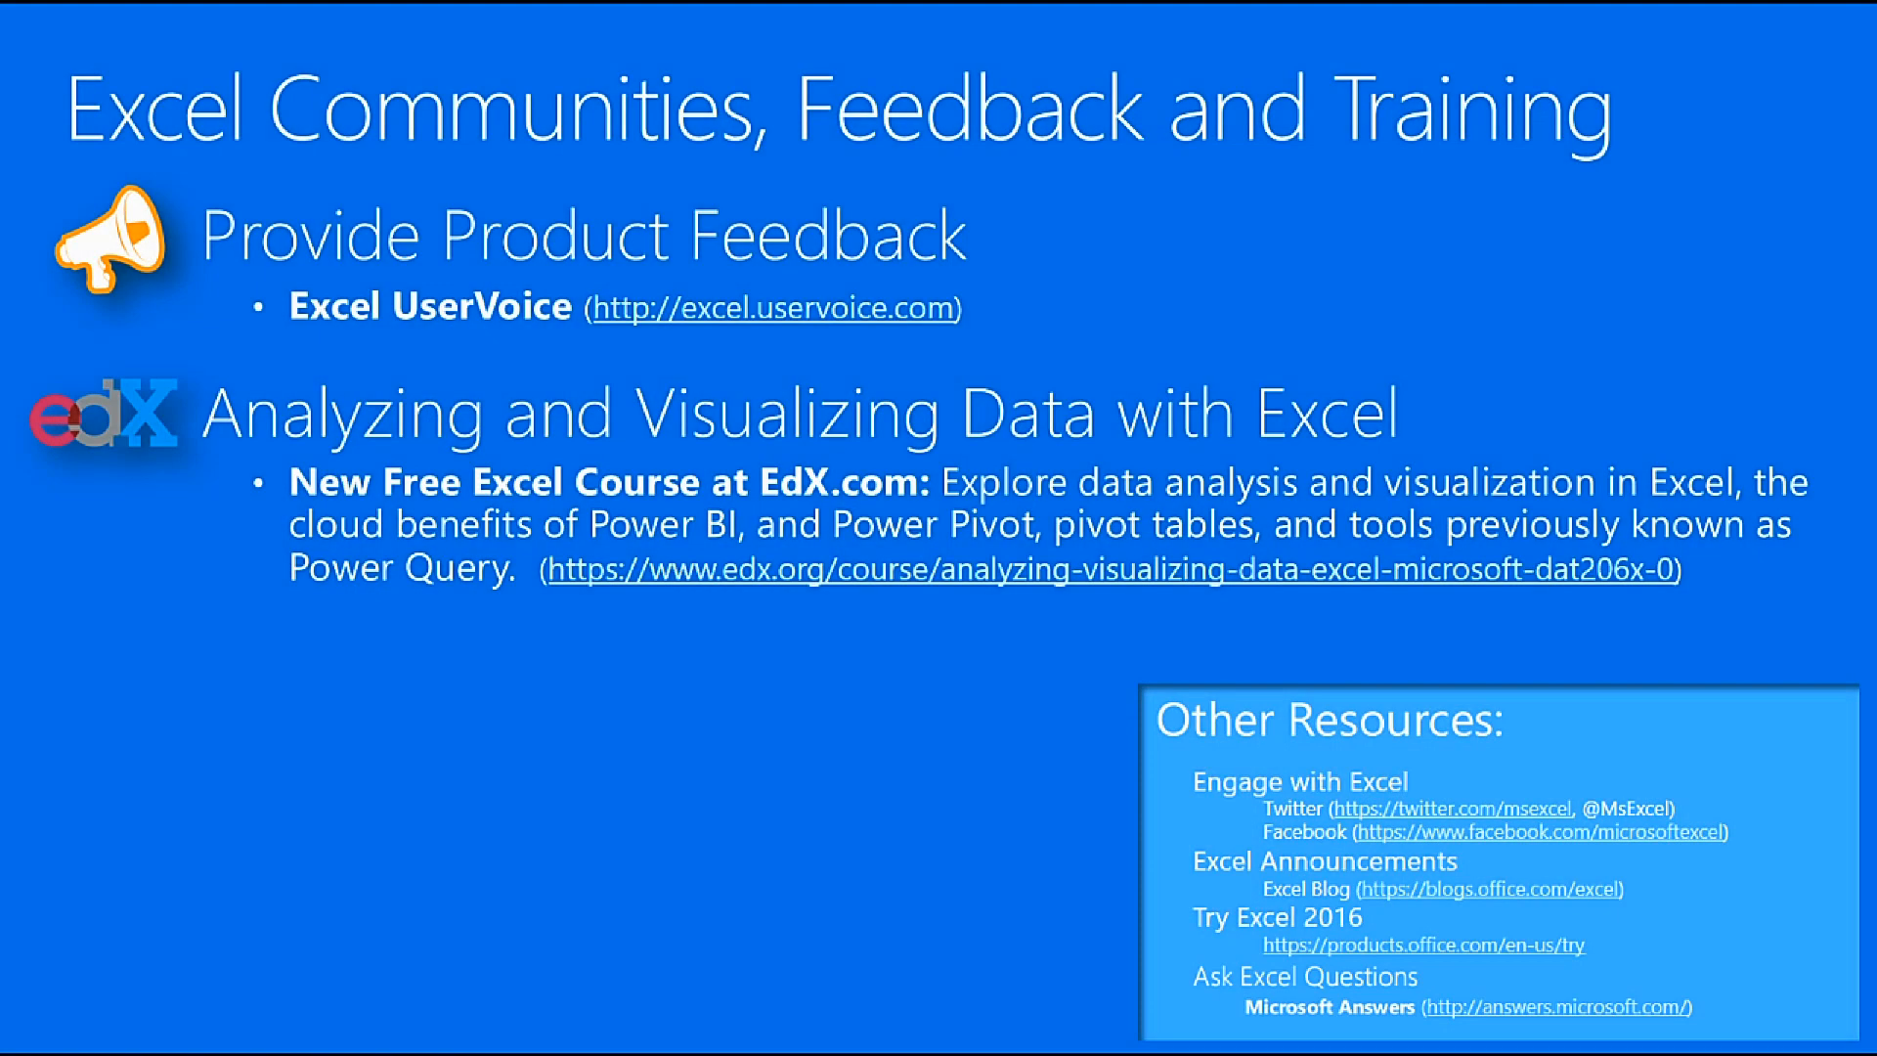
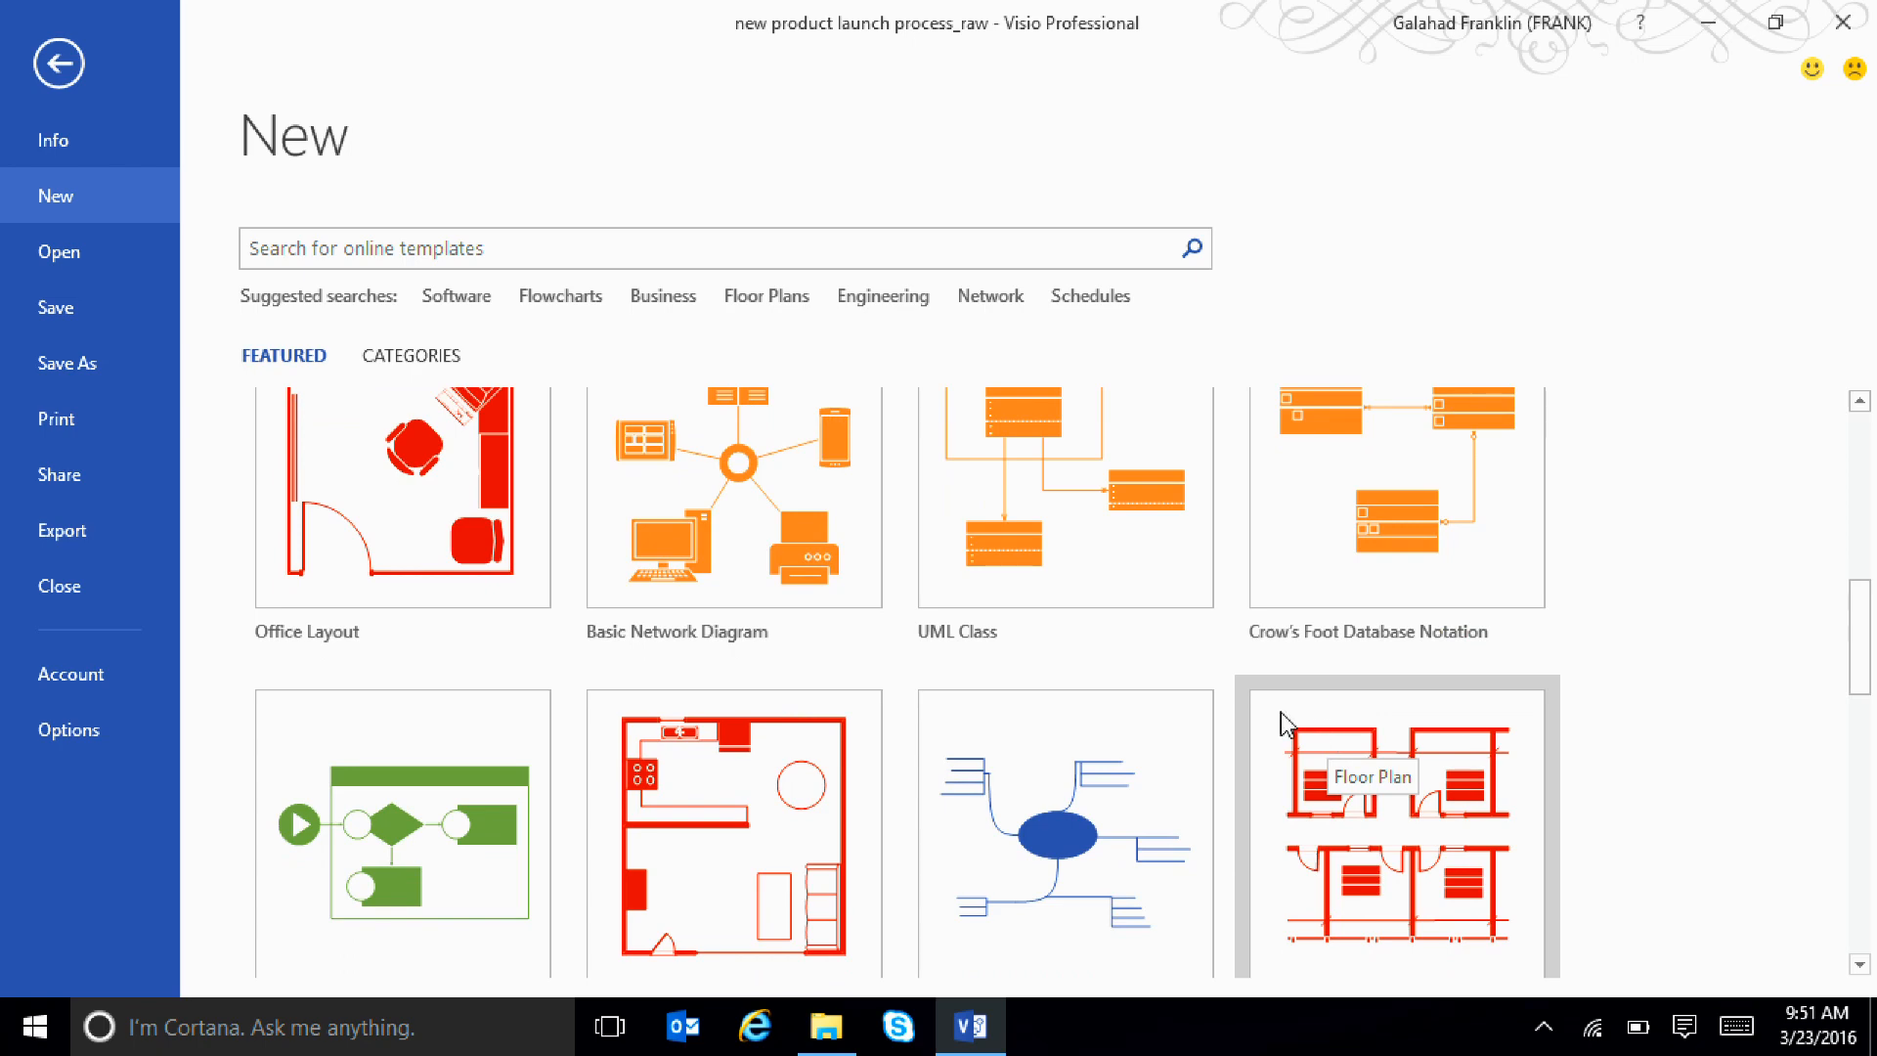
Leave the template gallery for the flowchart, expand the Shapes window and look through the categories of additional shapes
scroll(956, 637, up, 6)
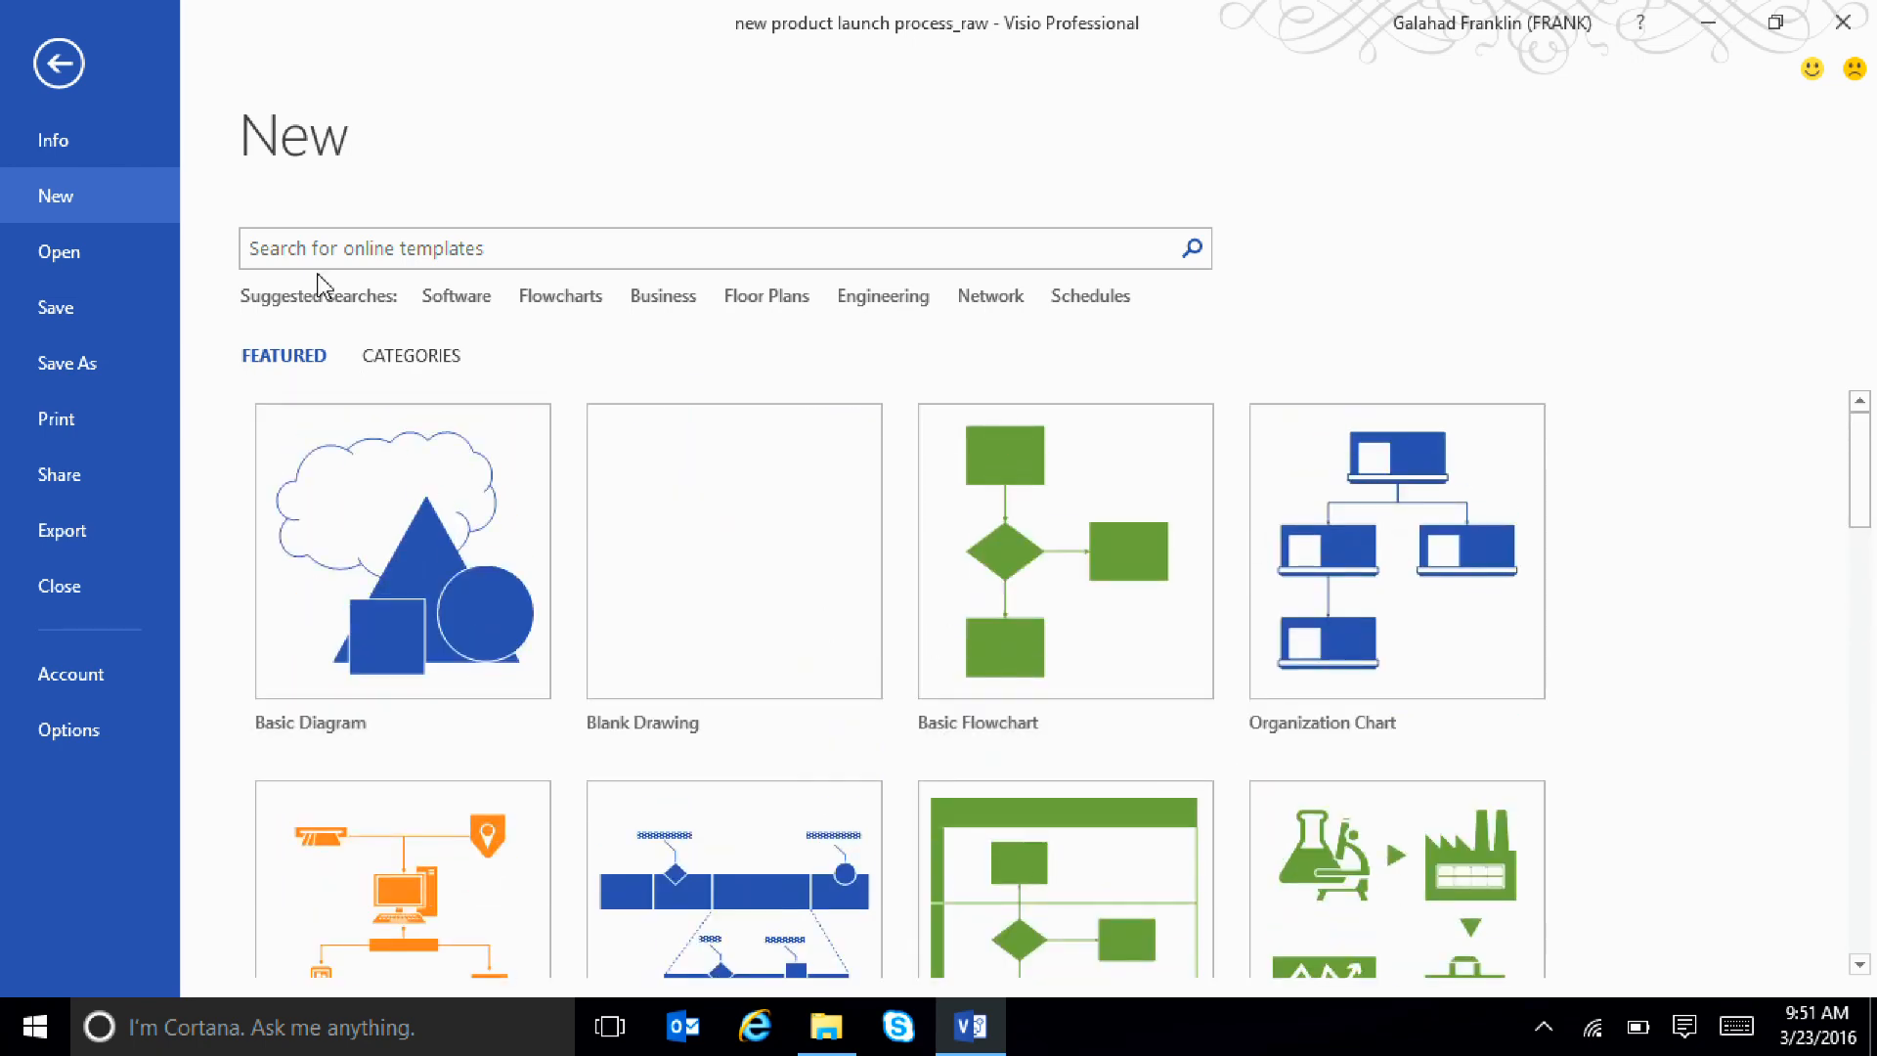
click(61, 67)
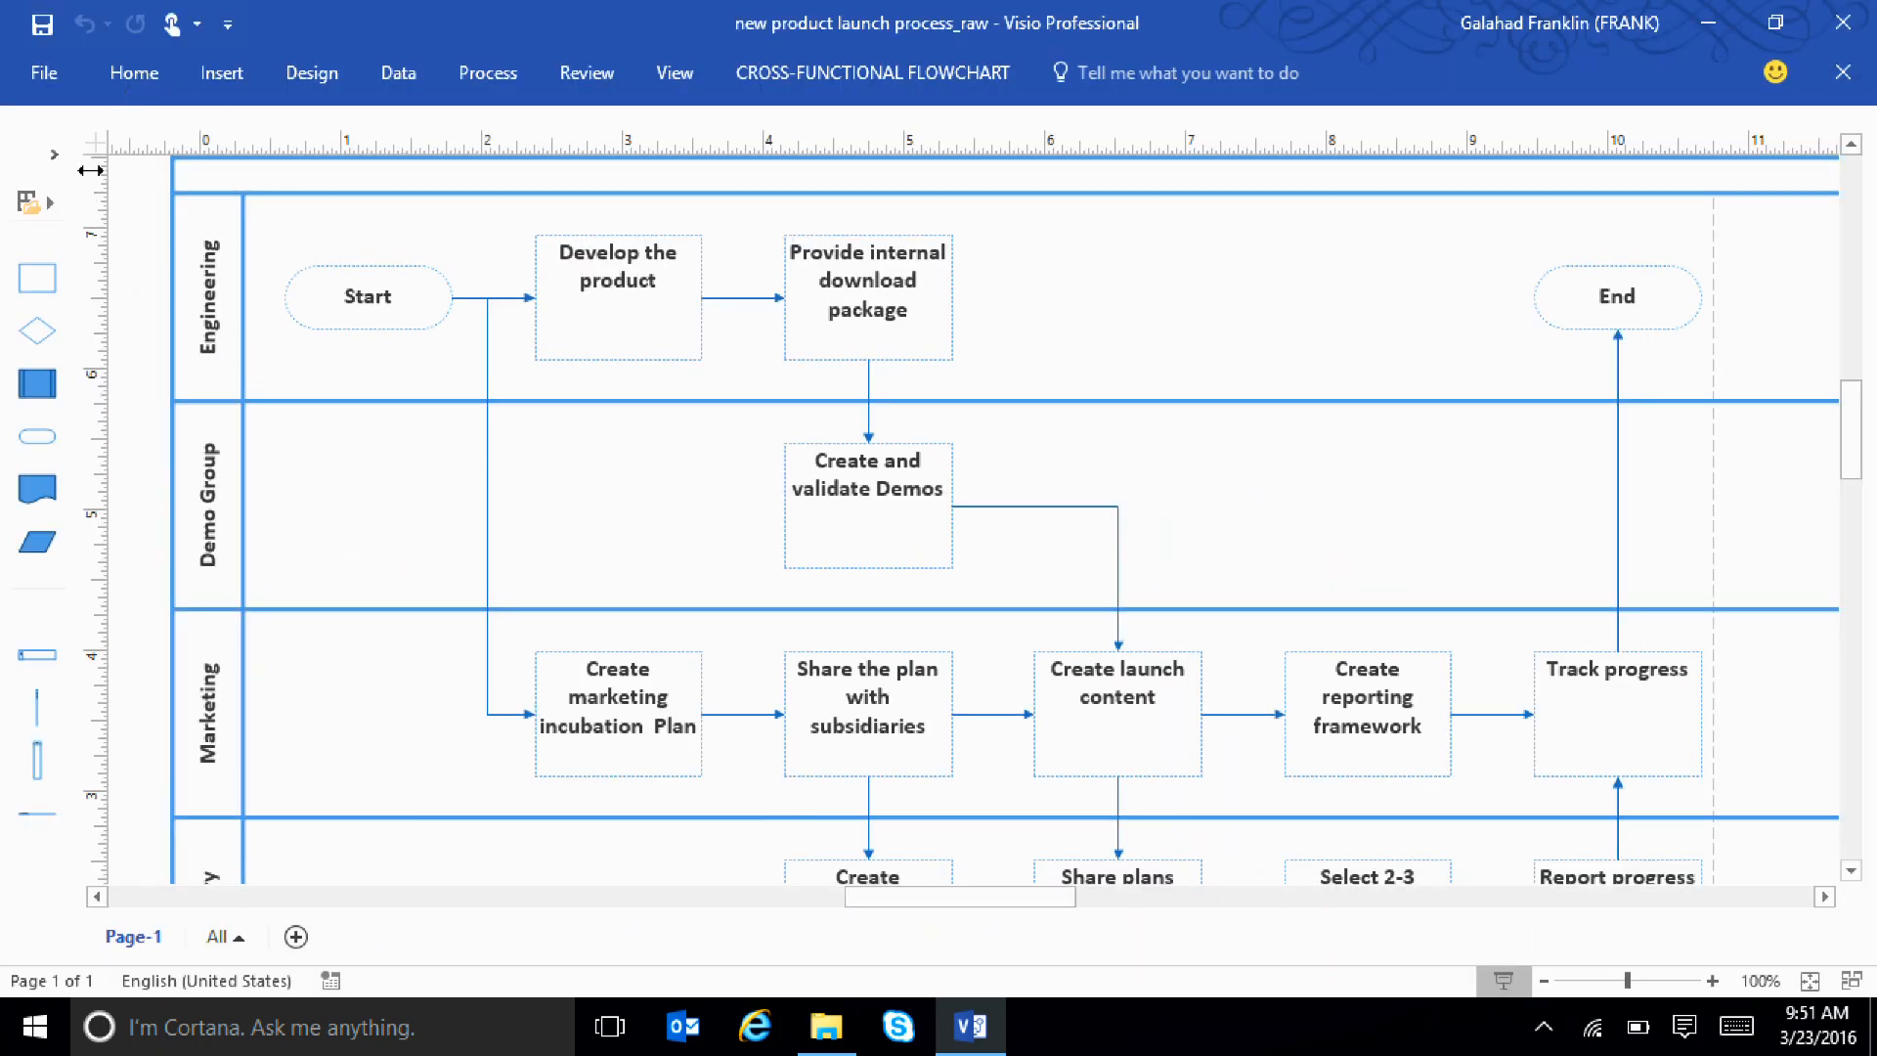
click(53, 157)
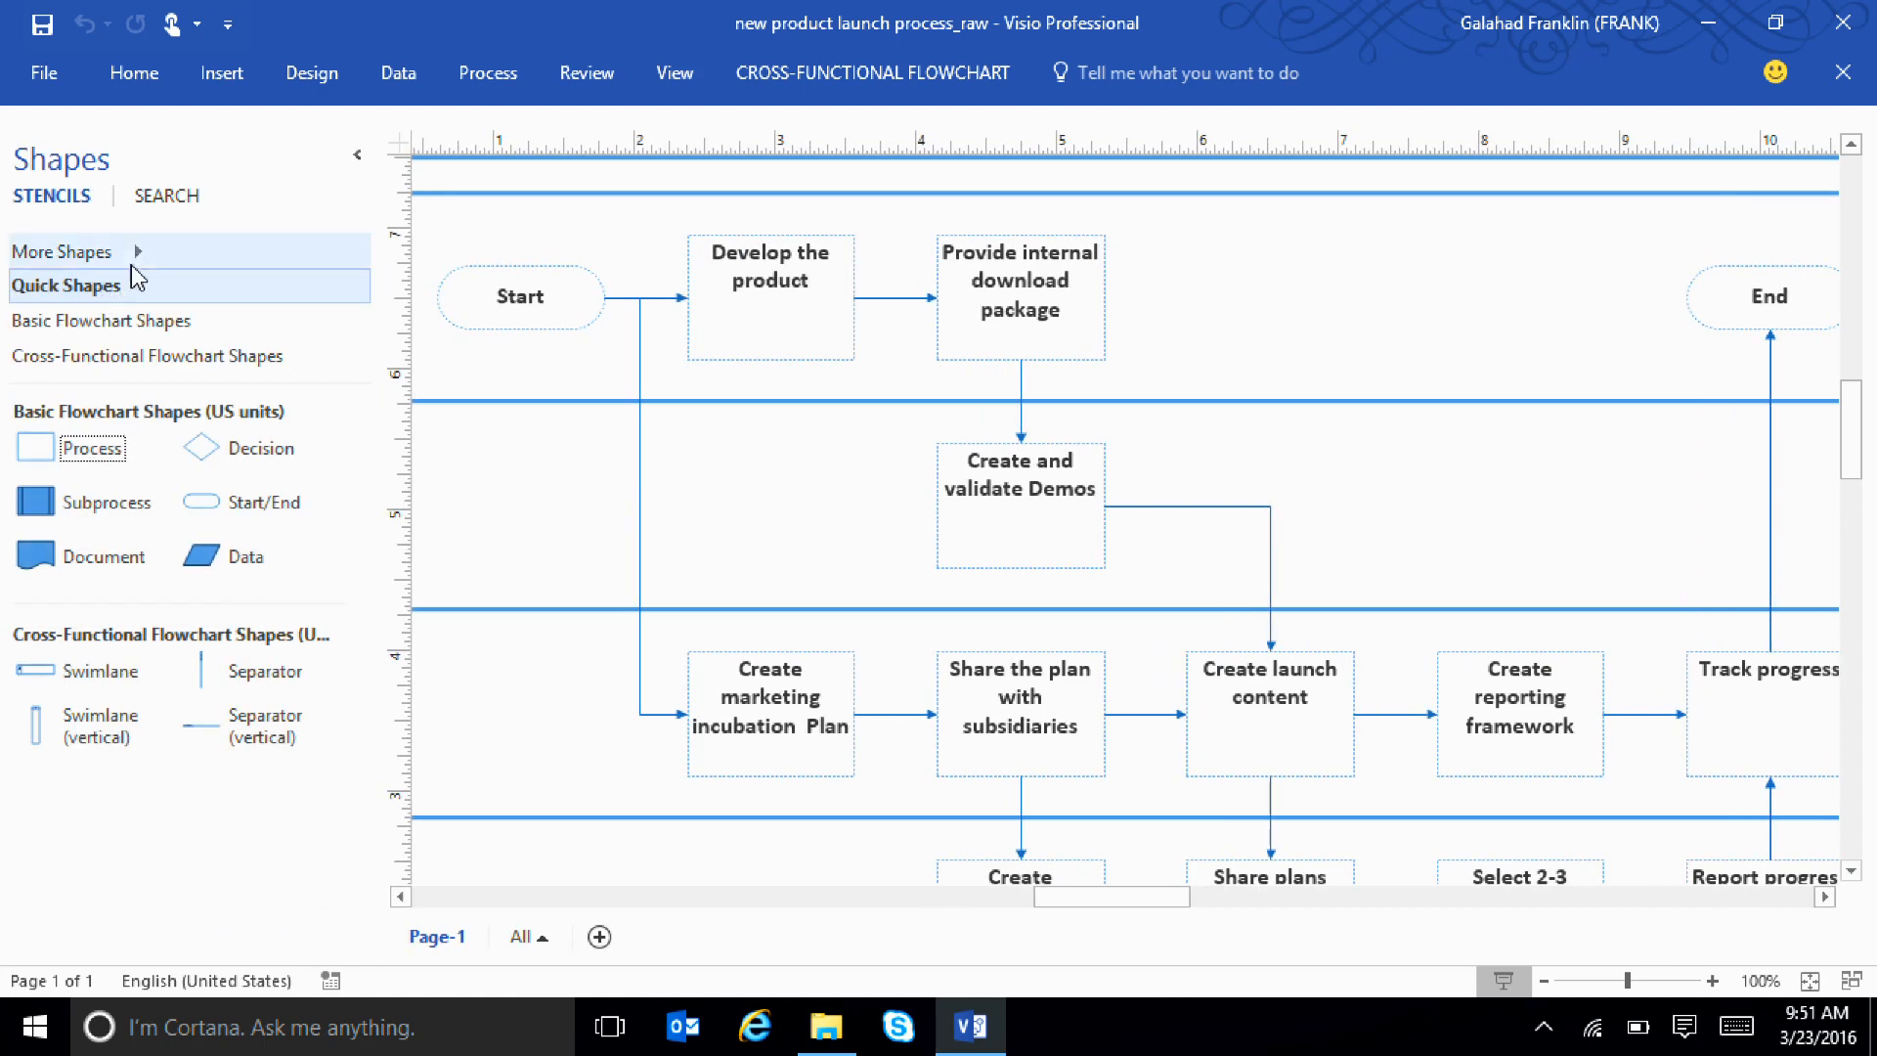
click(143, 256)
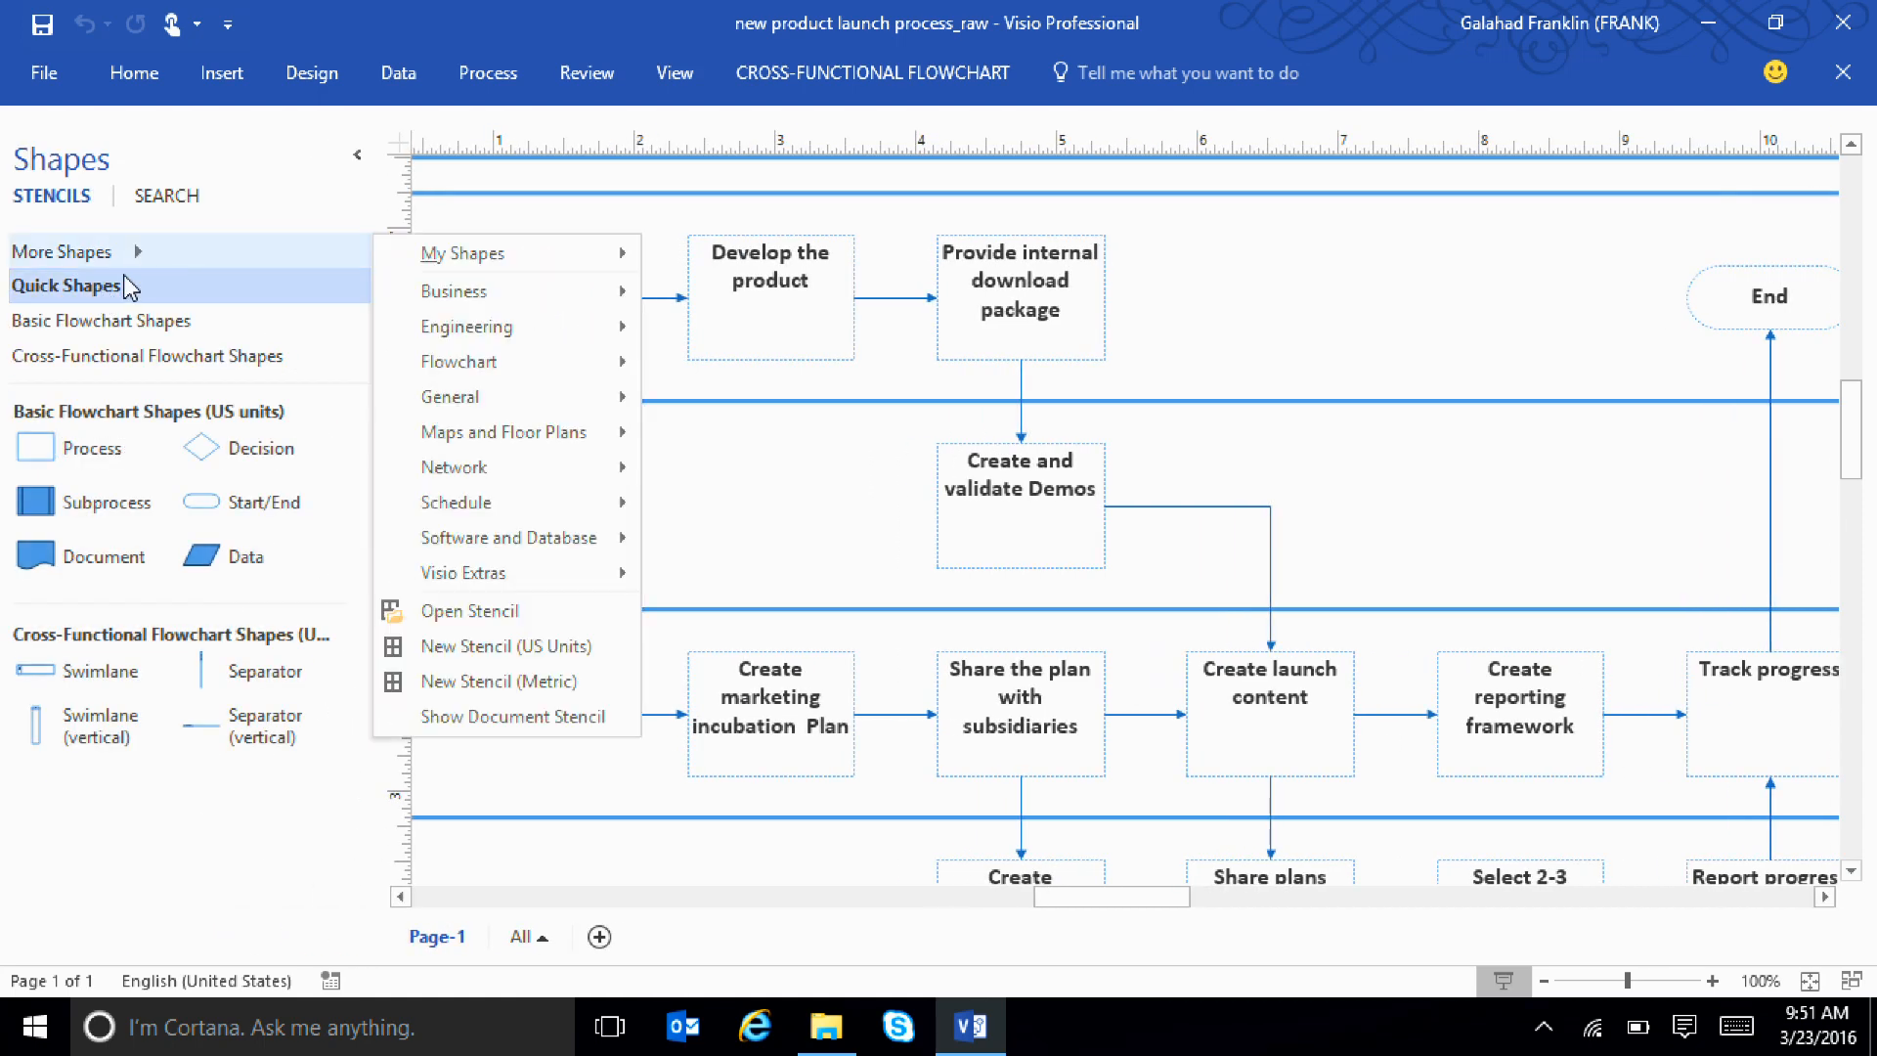
Search the shape library for "bpm" and select the Data Store shape under BPMN Basic Shapes
click(158, 208)
click(166, 201)
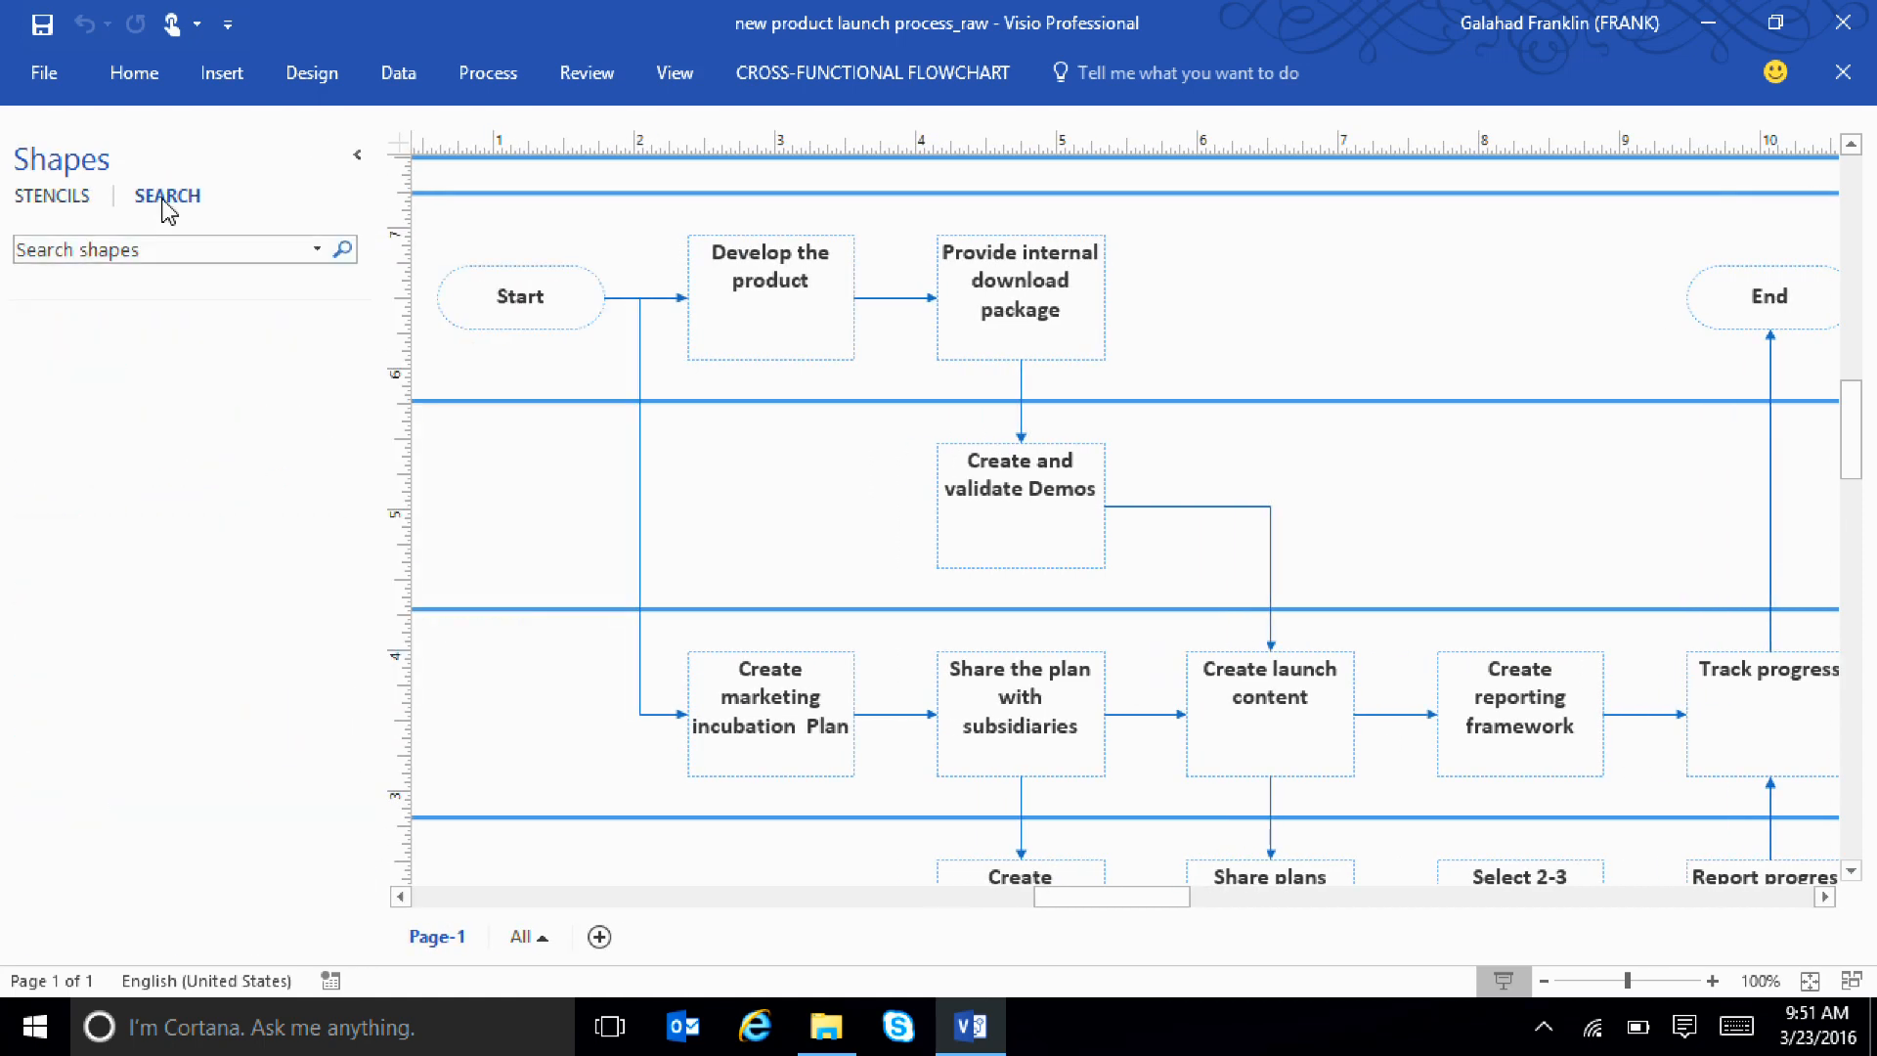
click(167, 249)
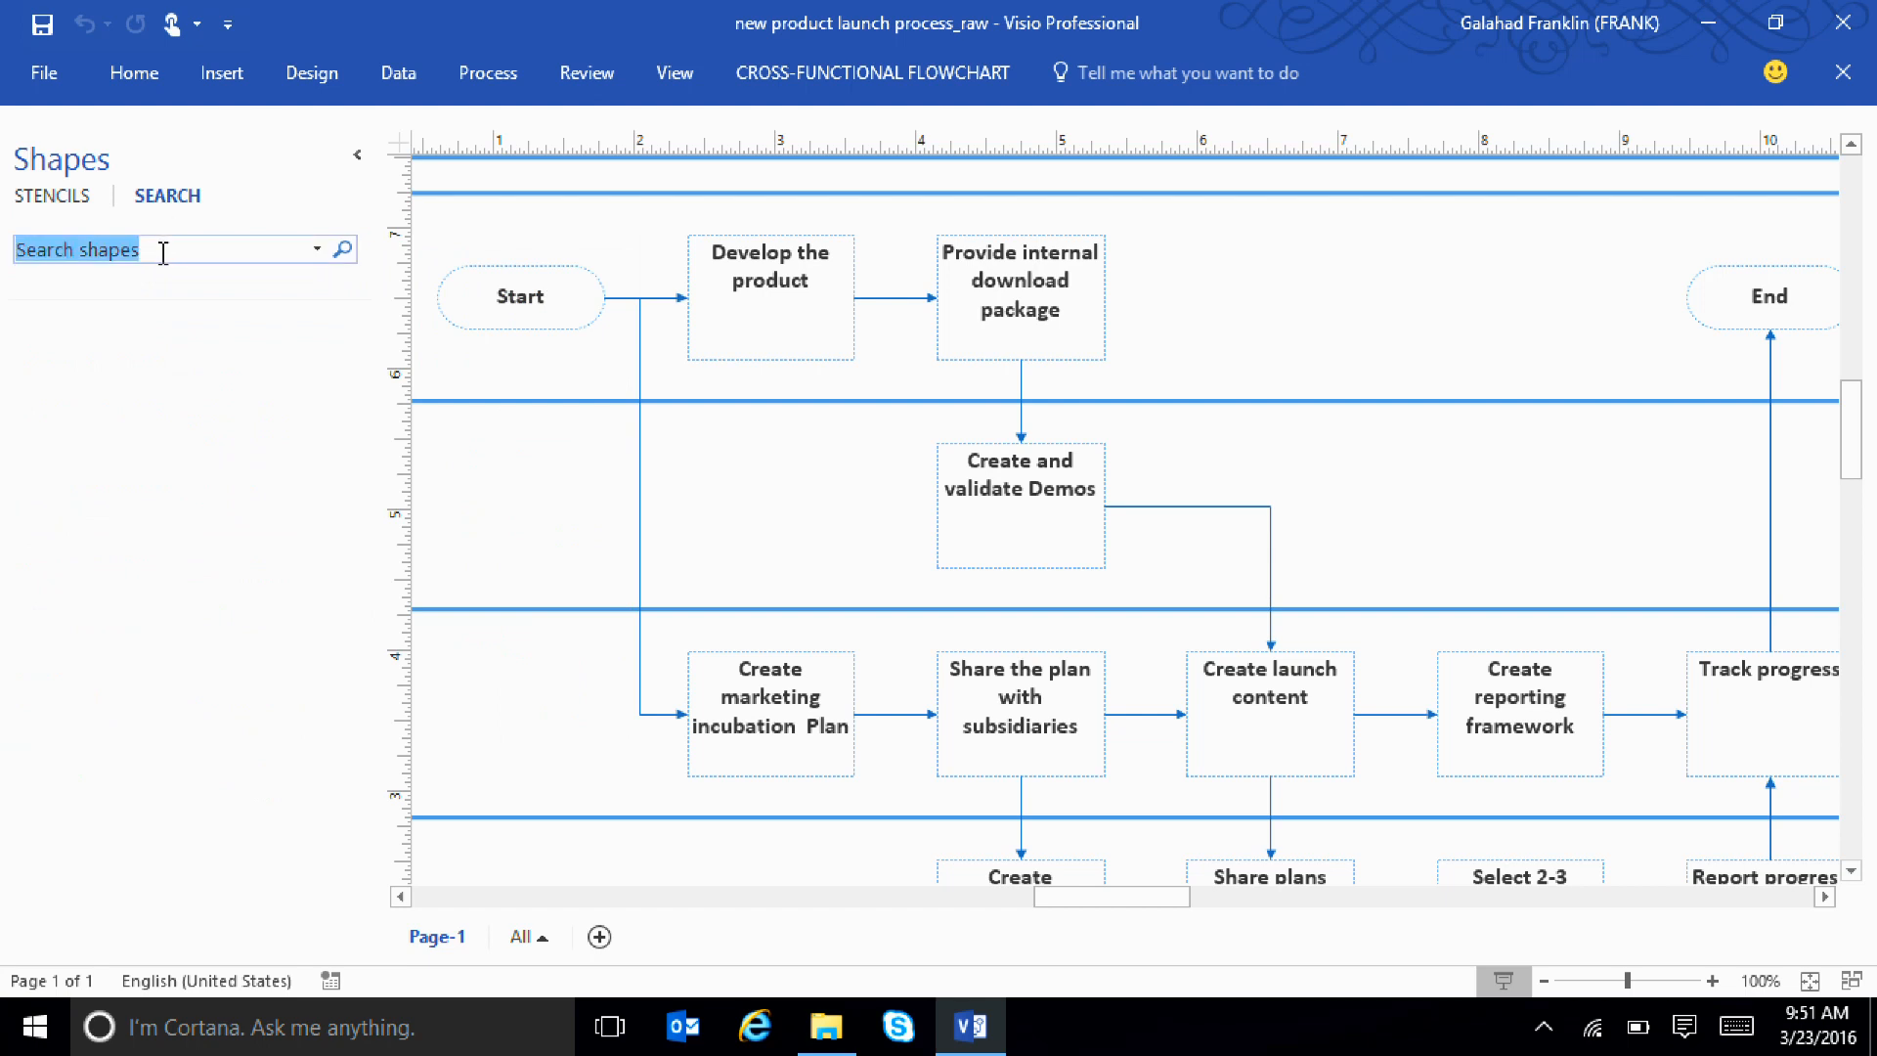
text(bpm)
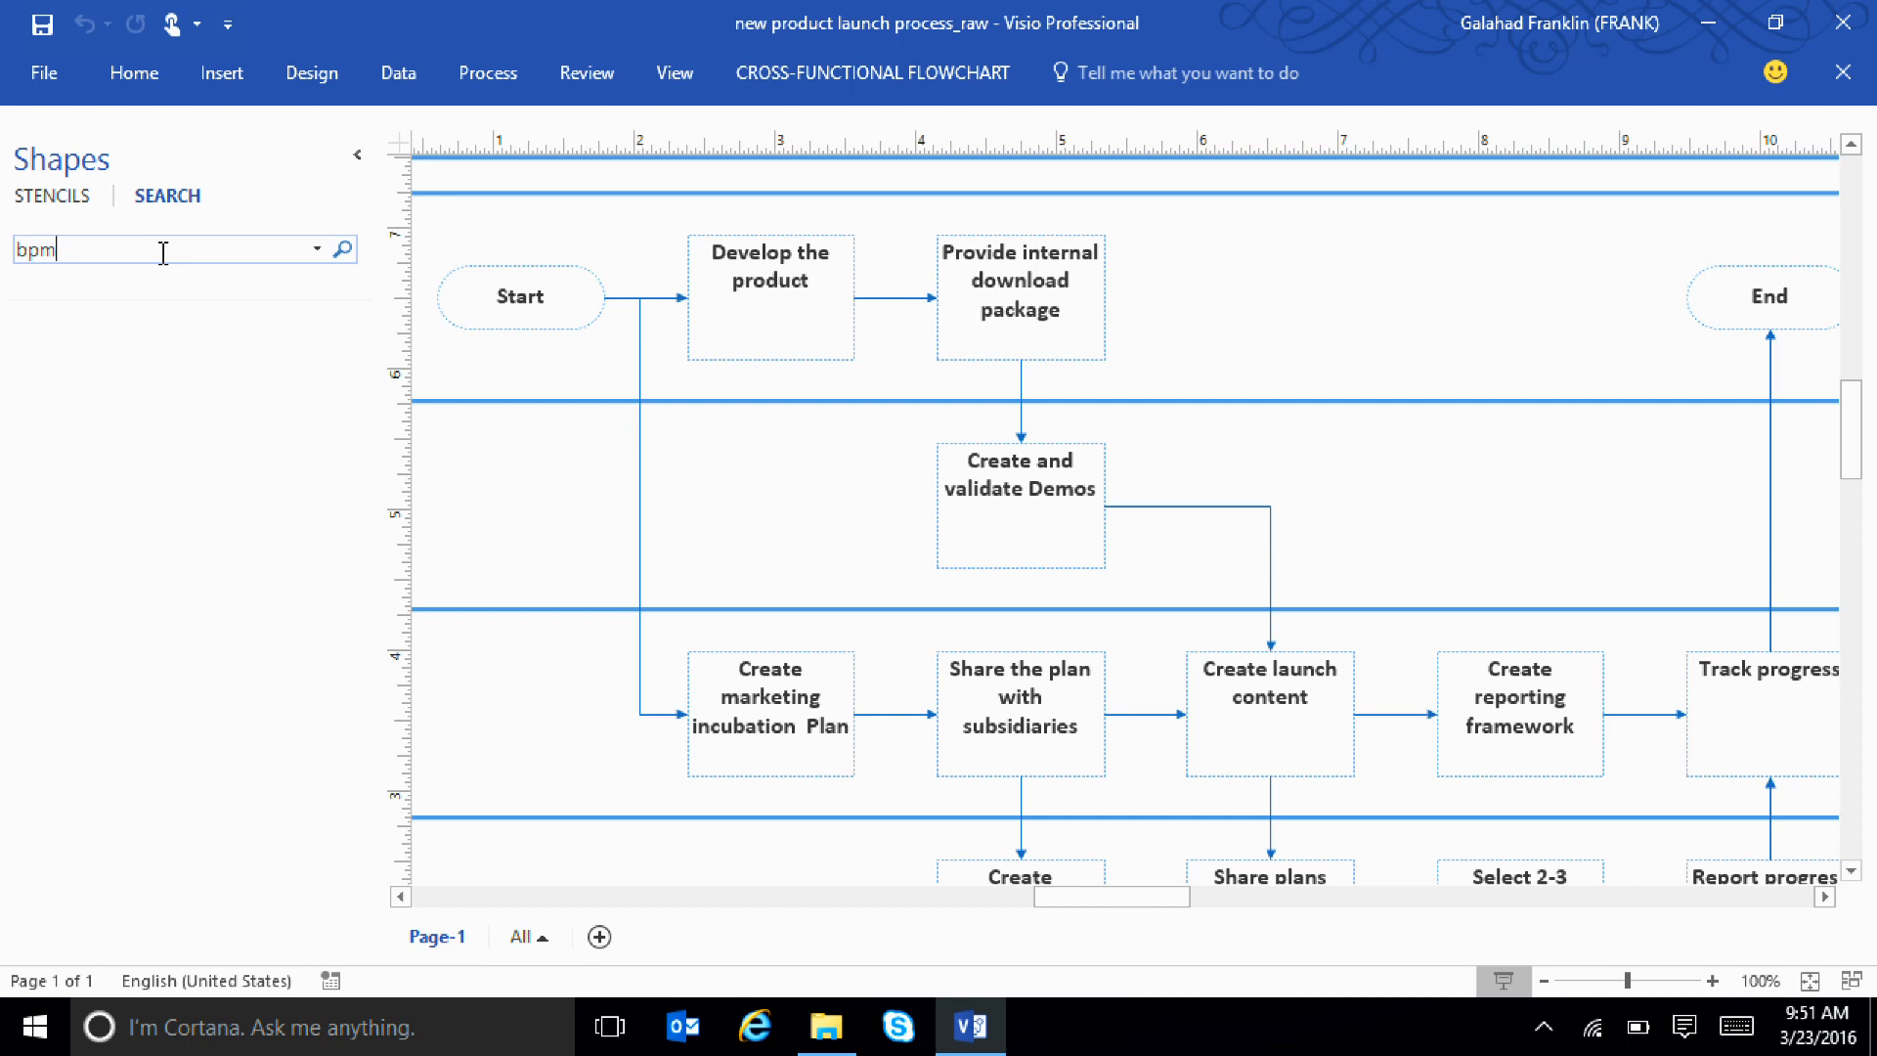
key(Return)
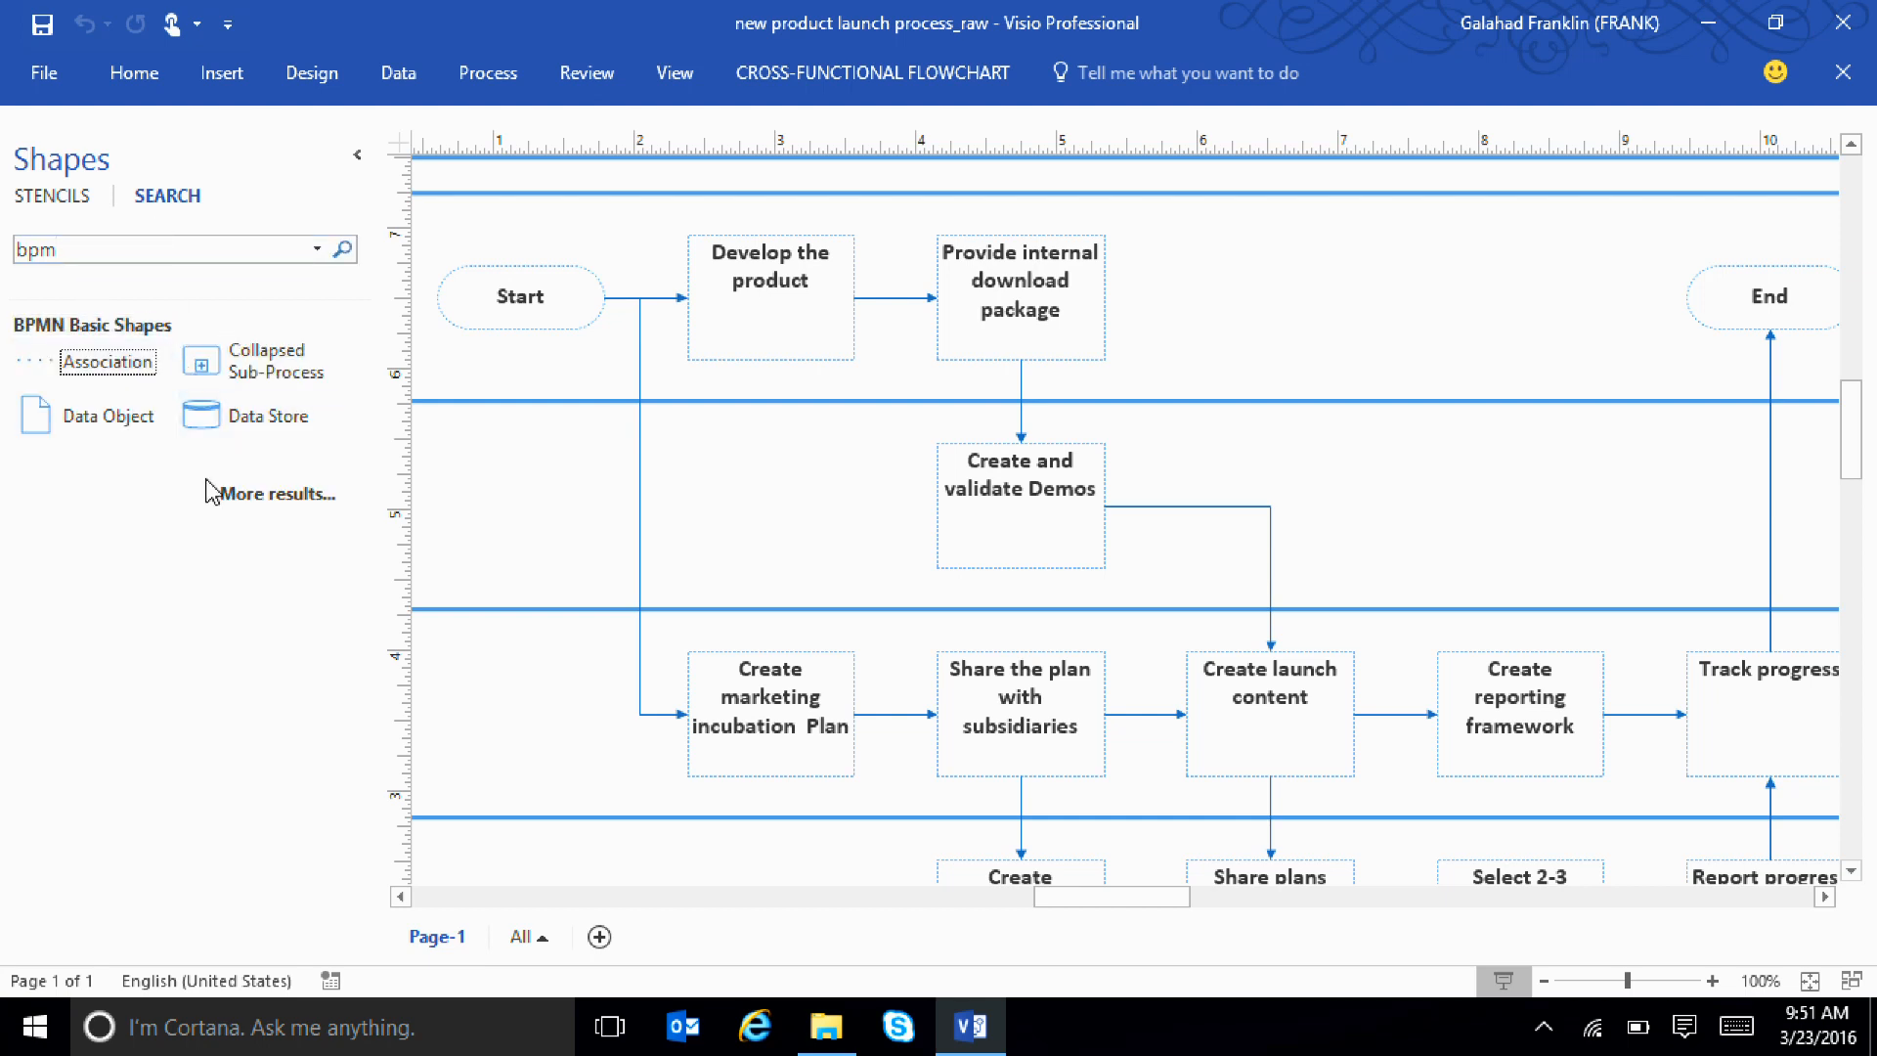
drag(202, 416, 183, 536)
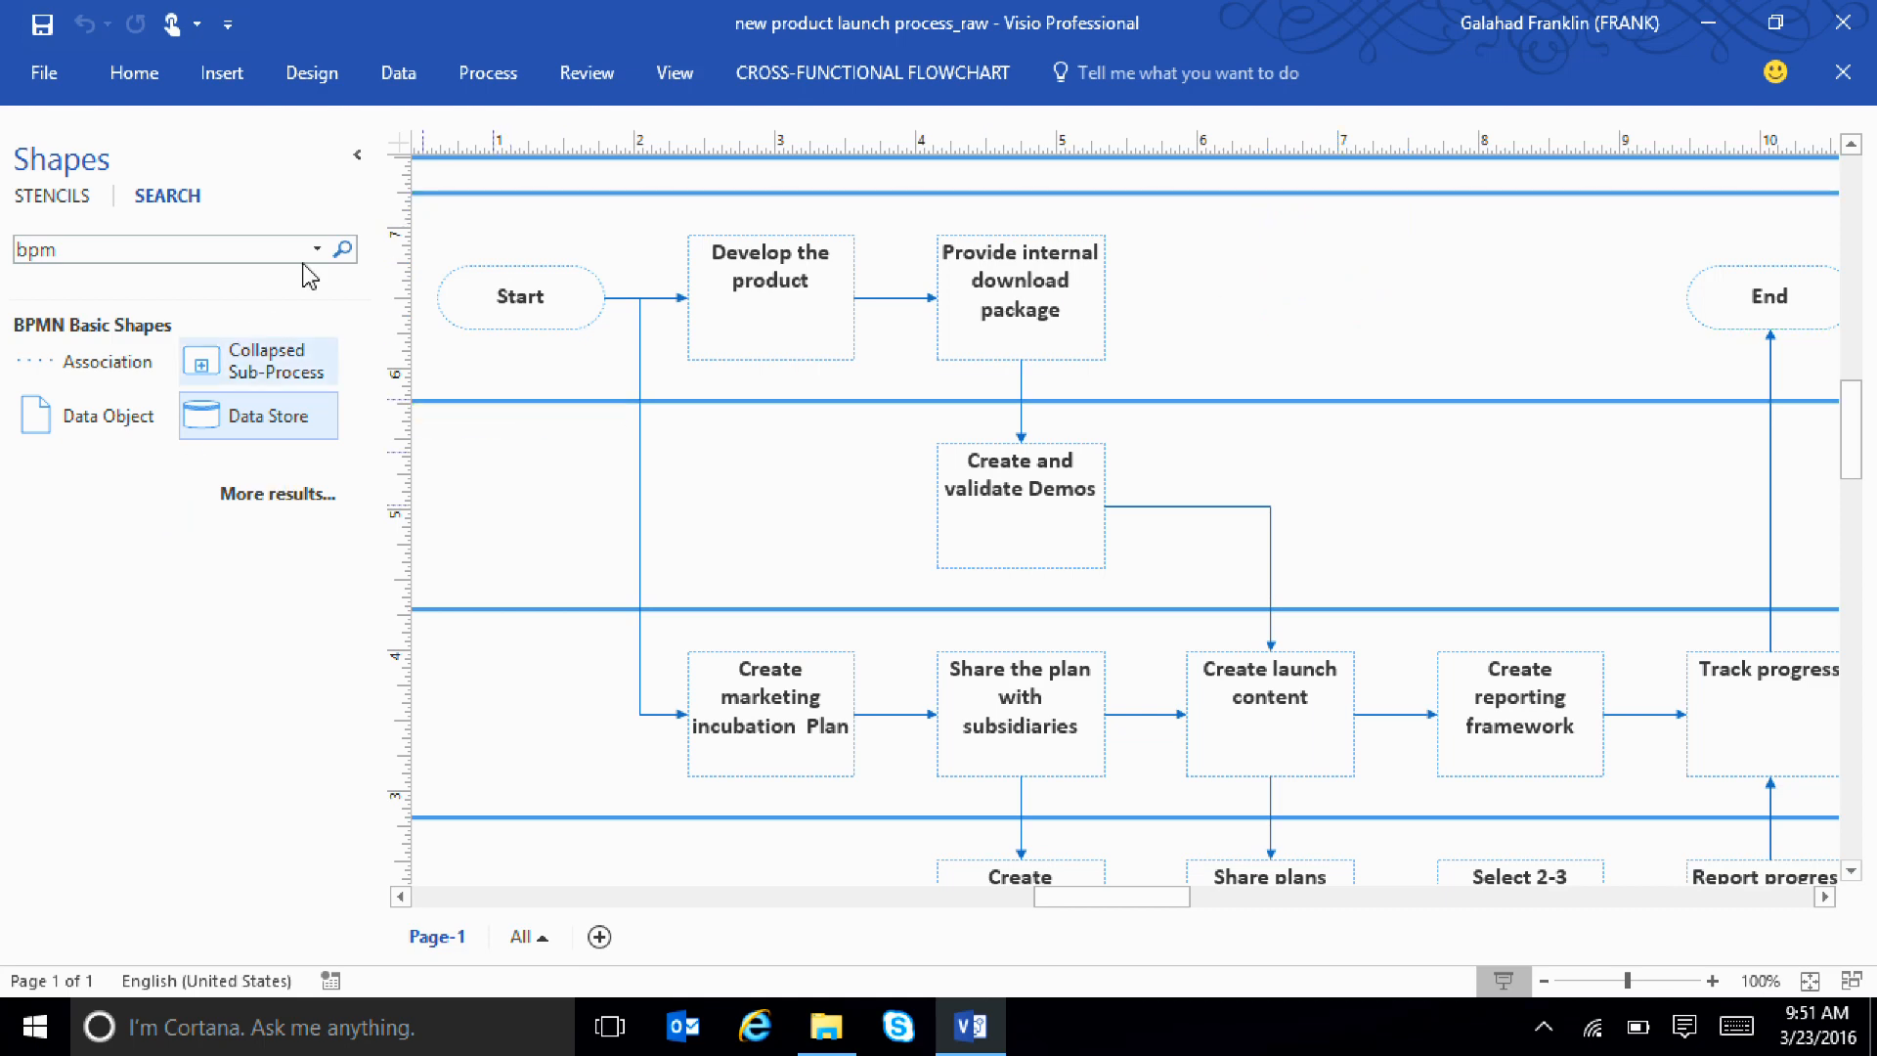
Look over the cross-functional flowchart commands and the open stencils, and leave the Shapes window collapsed
click(356, 158)
click(873, 78)
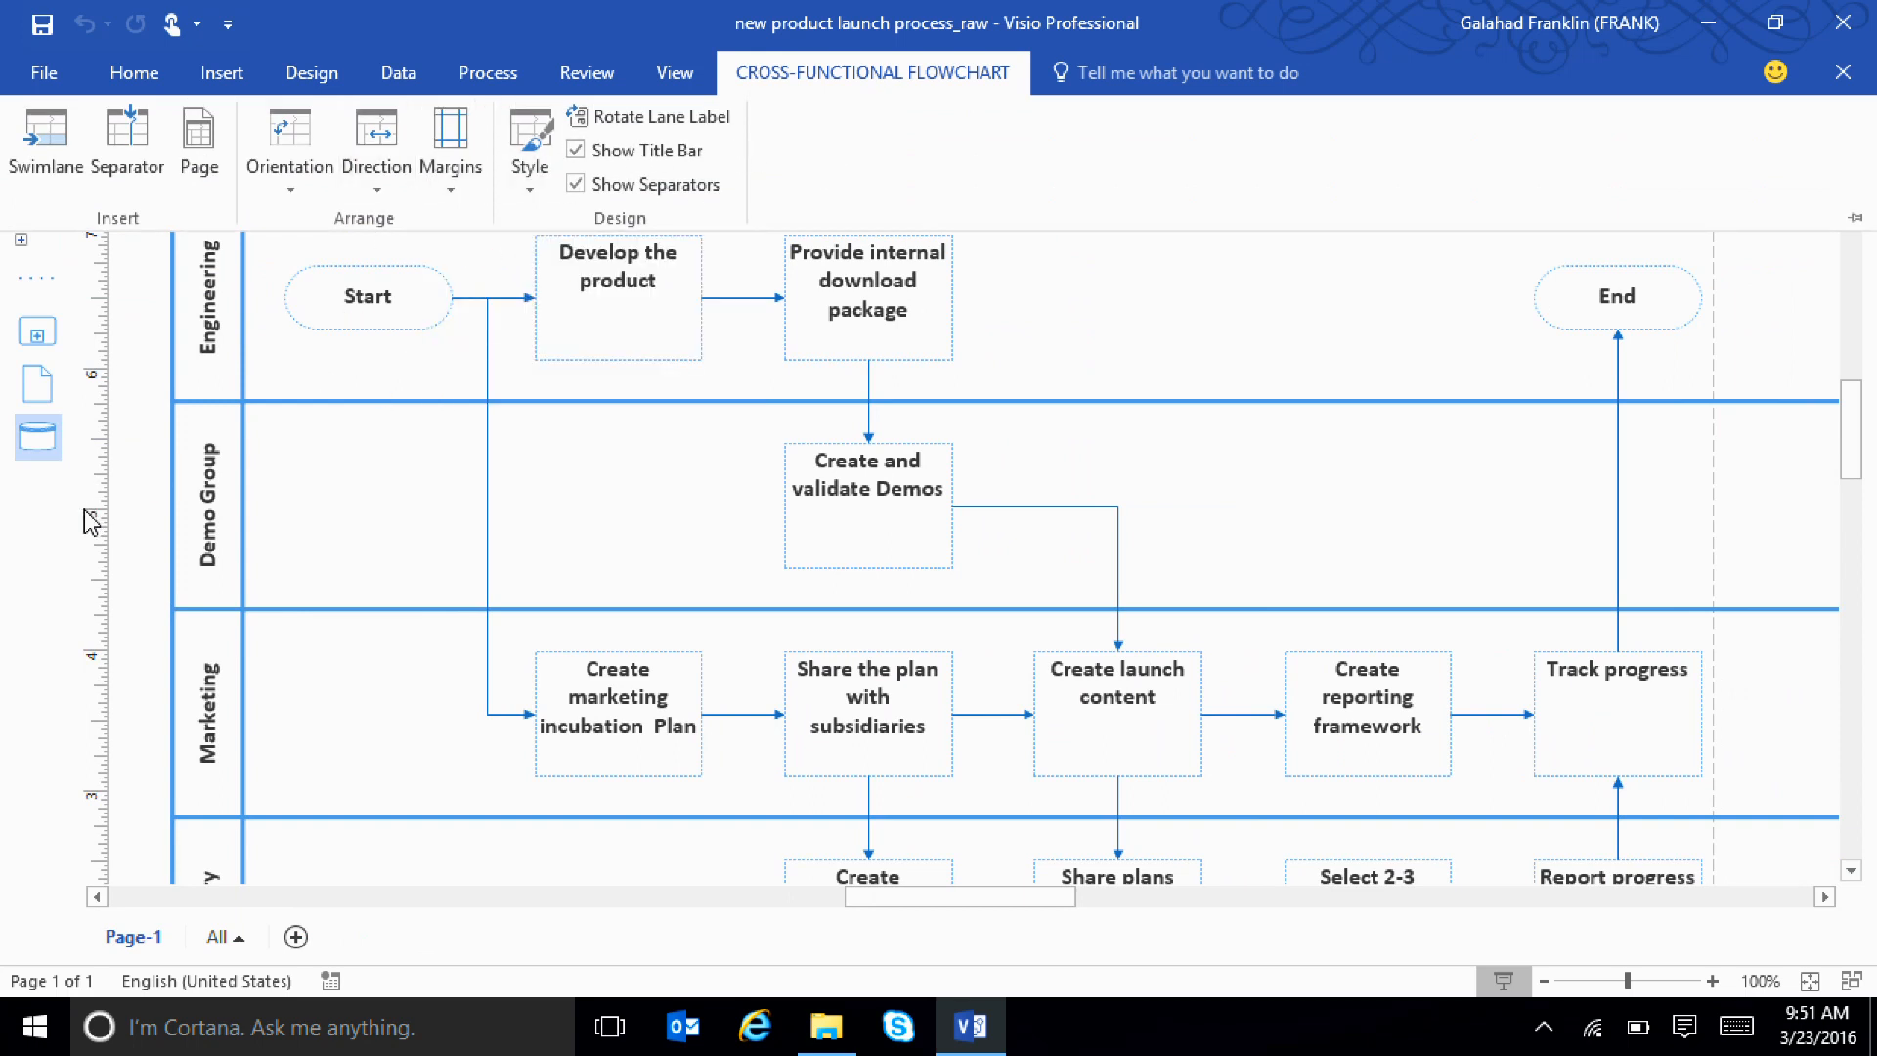
click(23, 505)
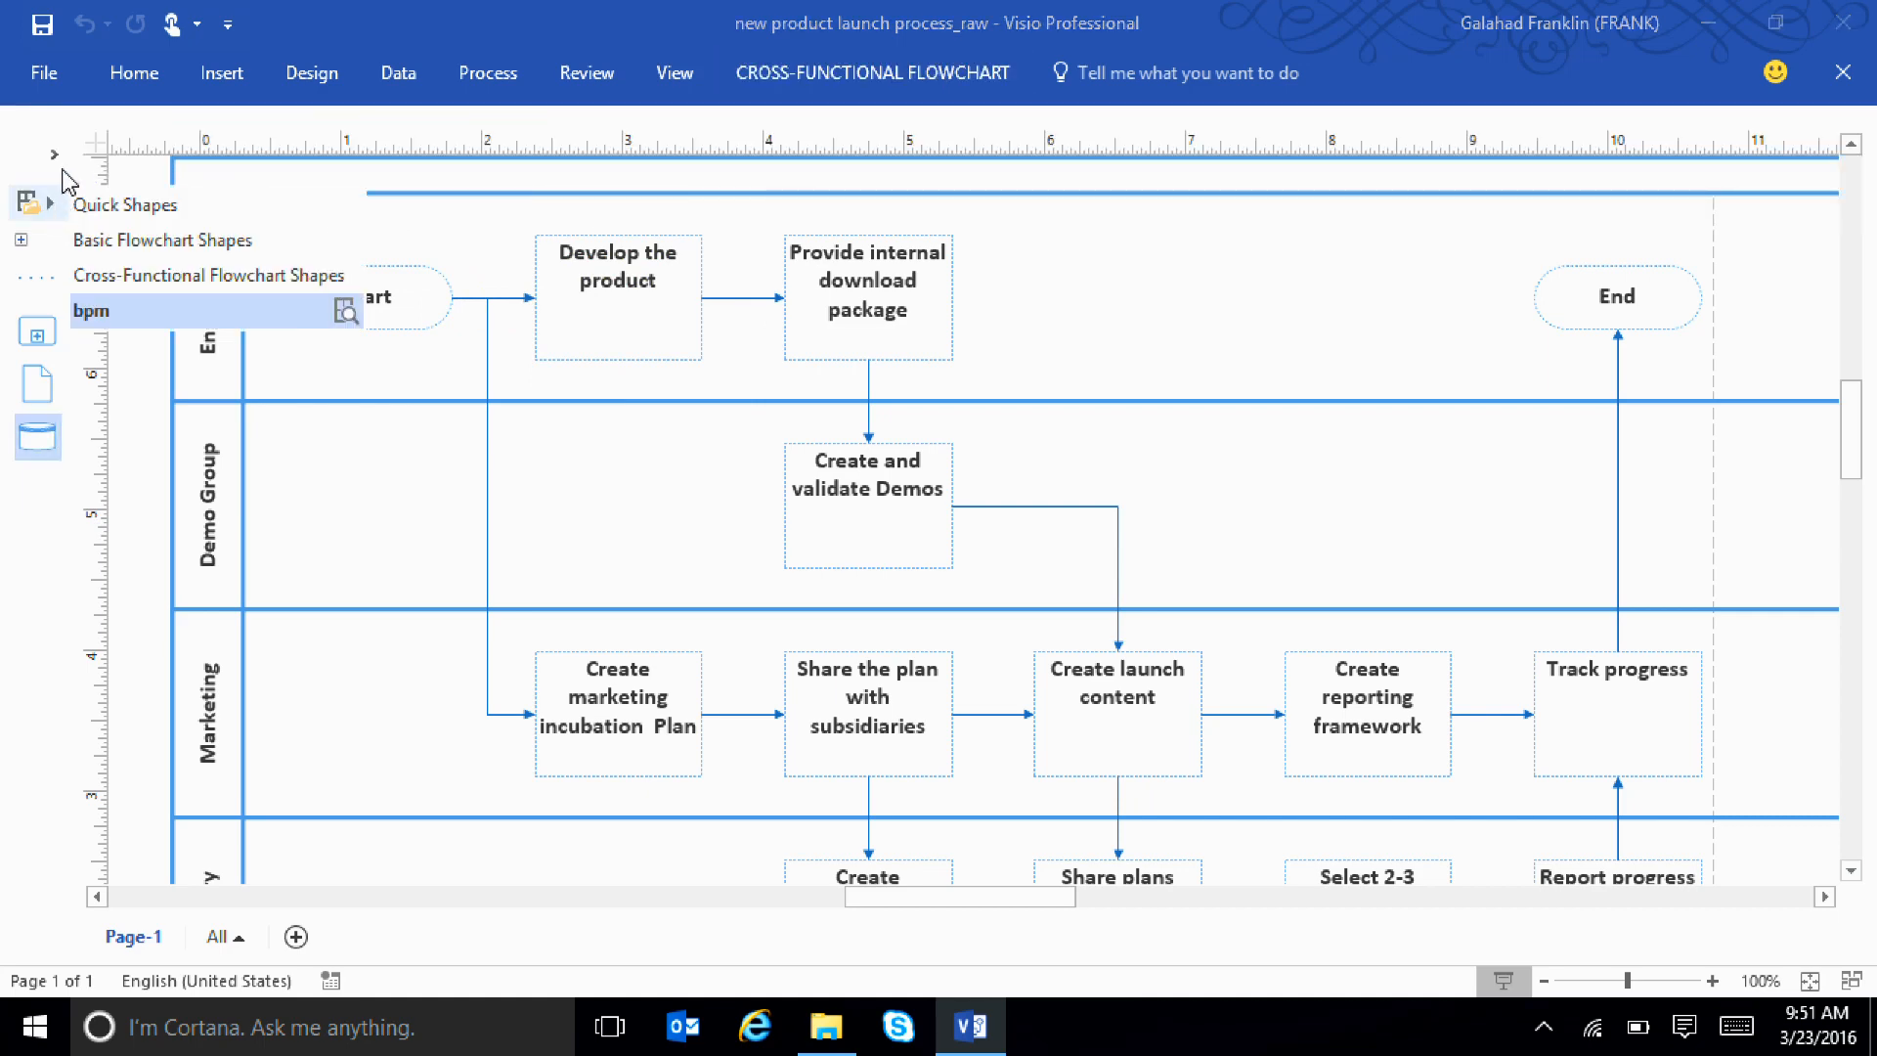
click(56, 156)
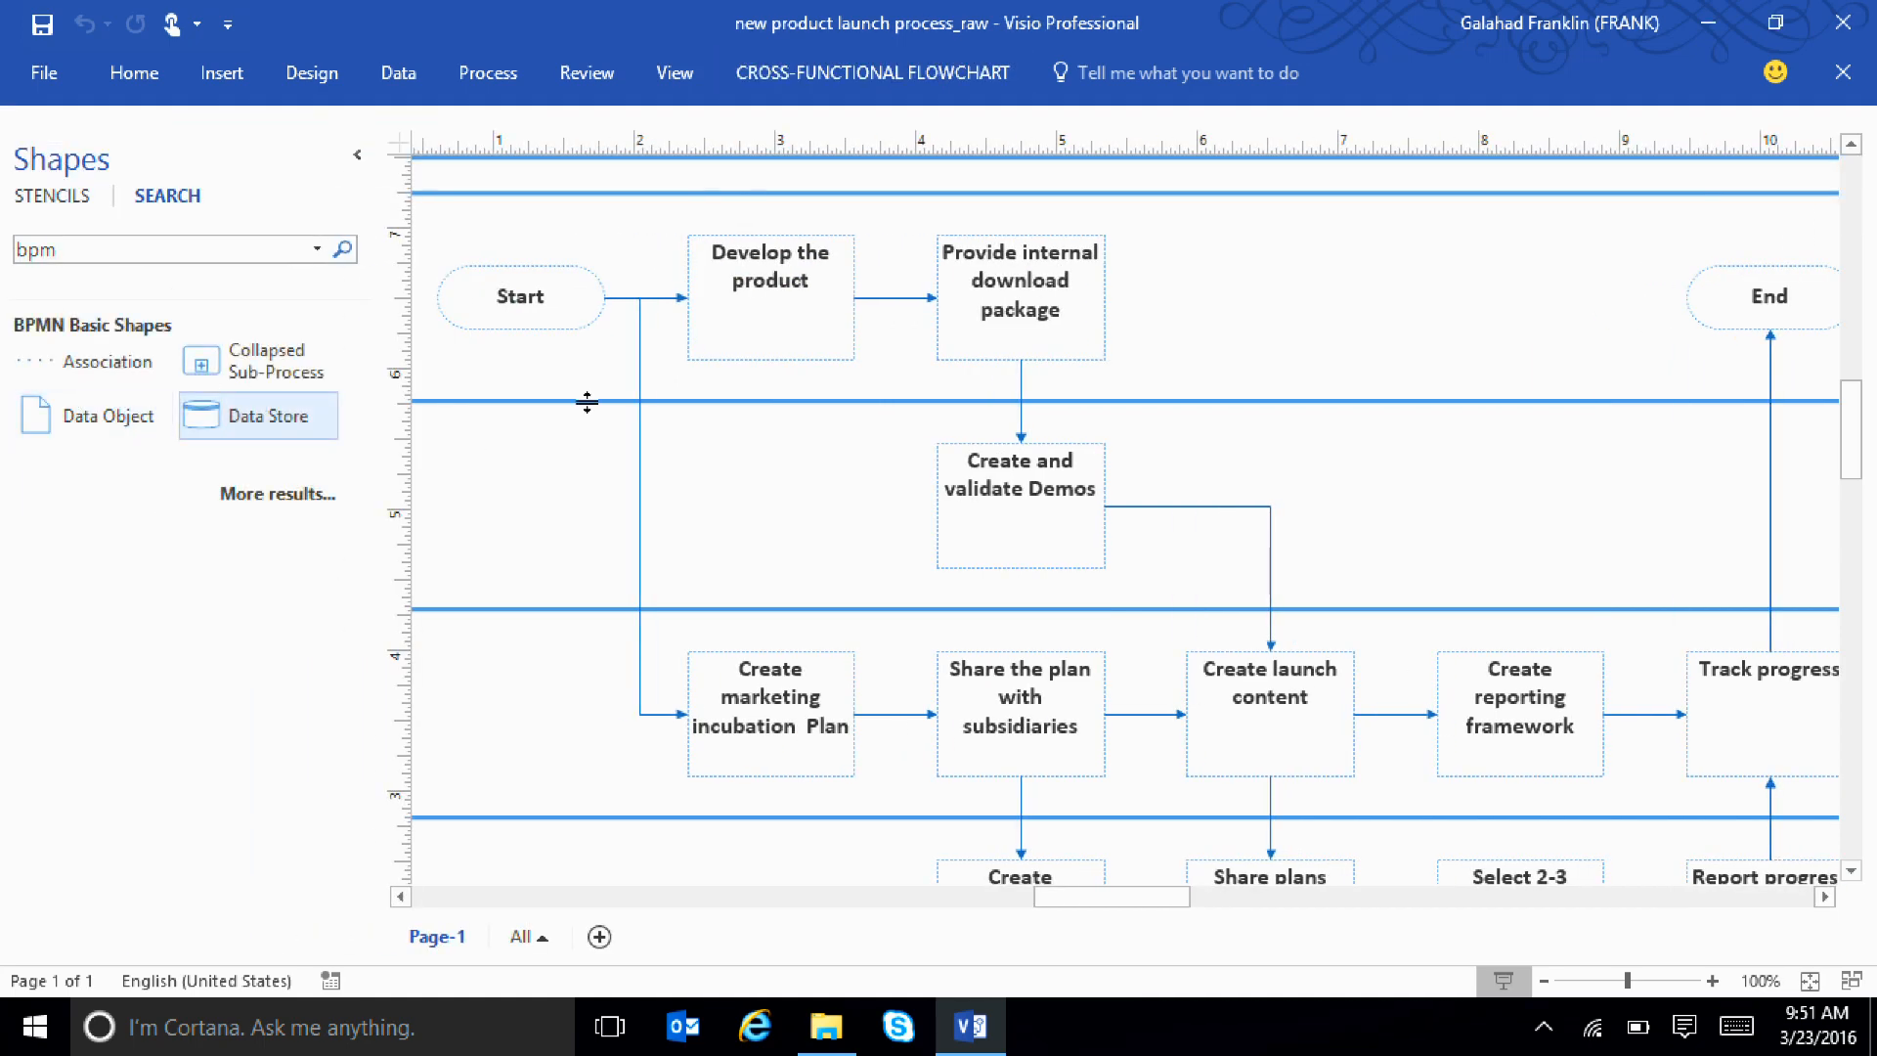
click(357, 154)
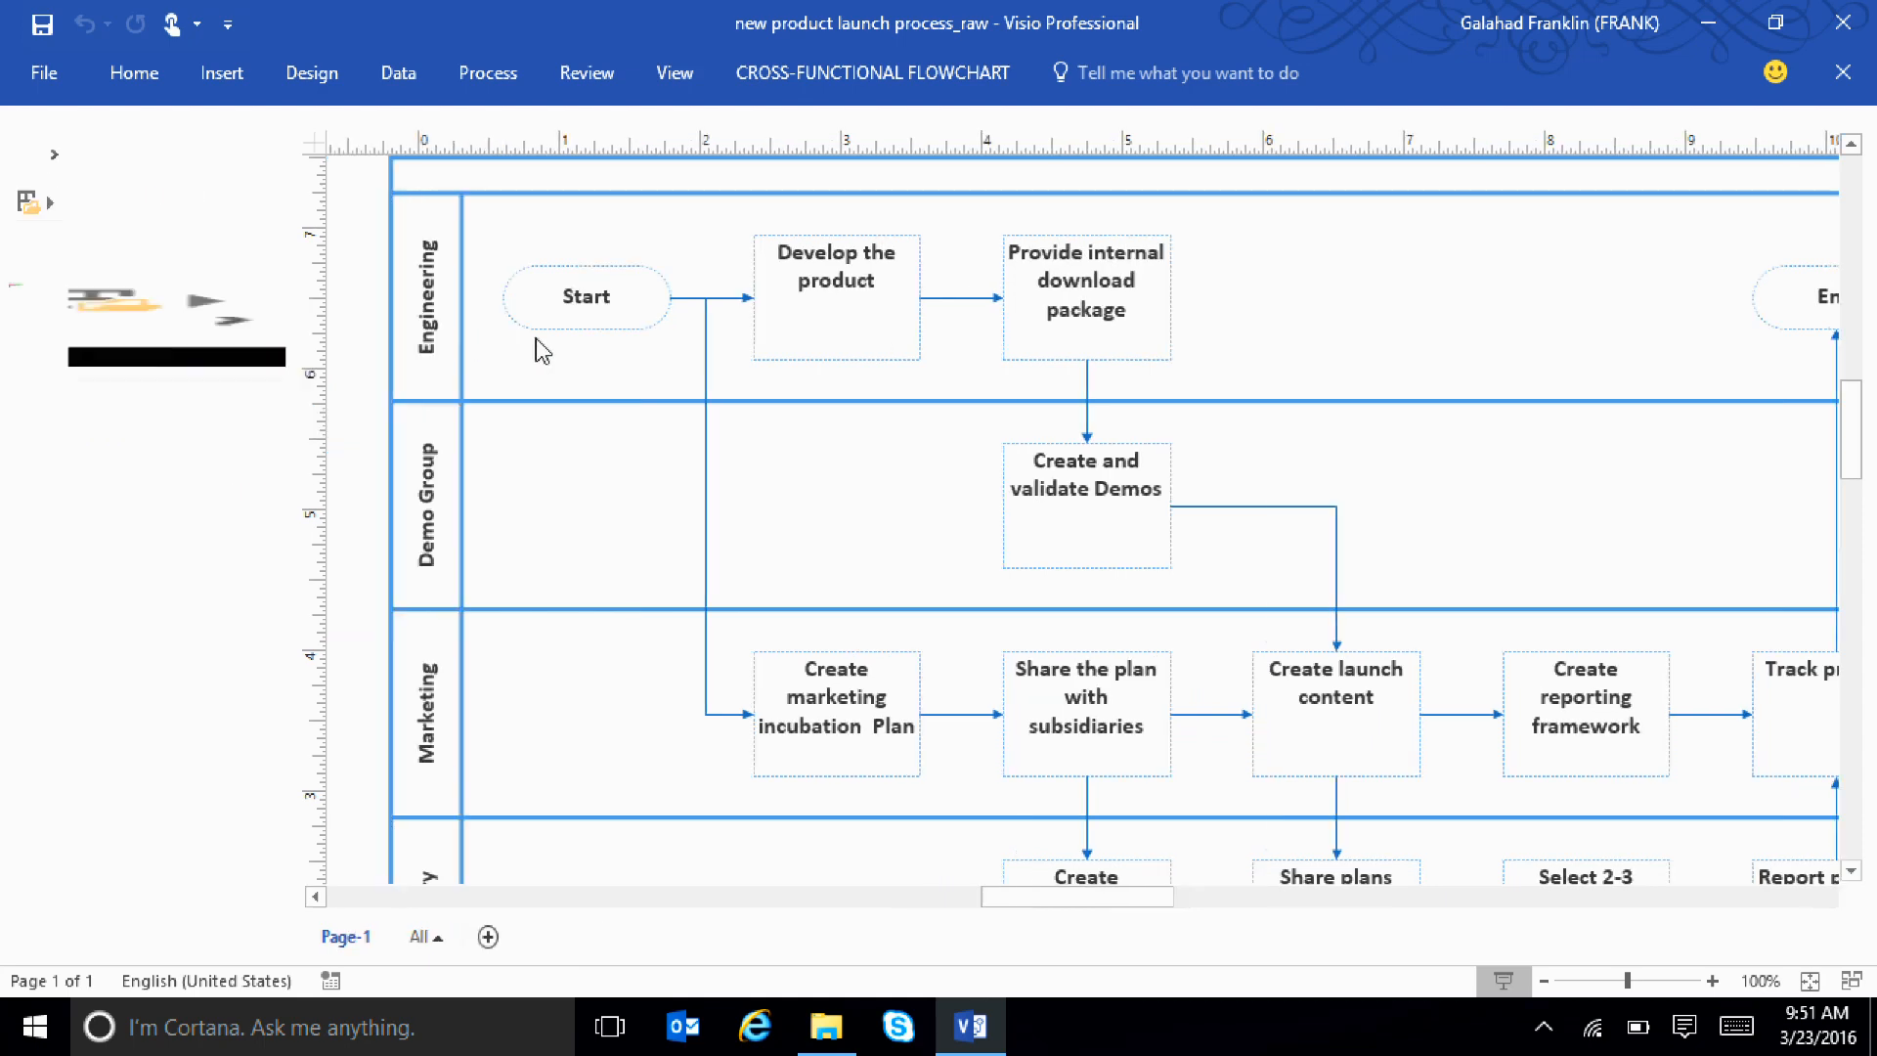
Open the "Product launch status new" workbook from the MDIS folder in File Explorer to examine each step's assignment and completion data
click(912, 289)
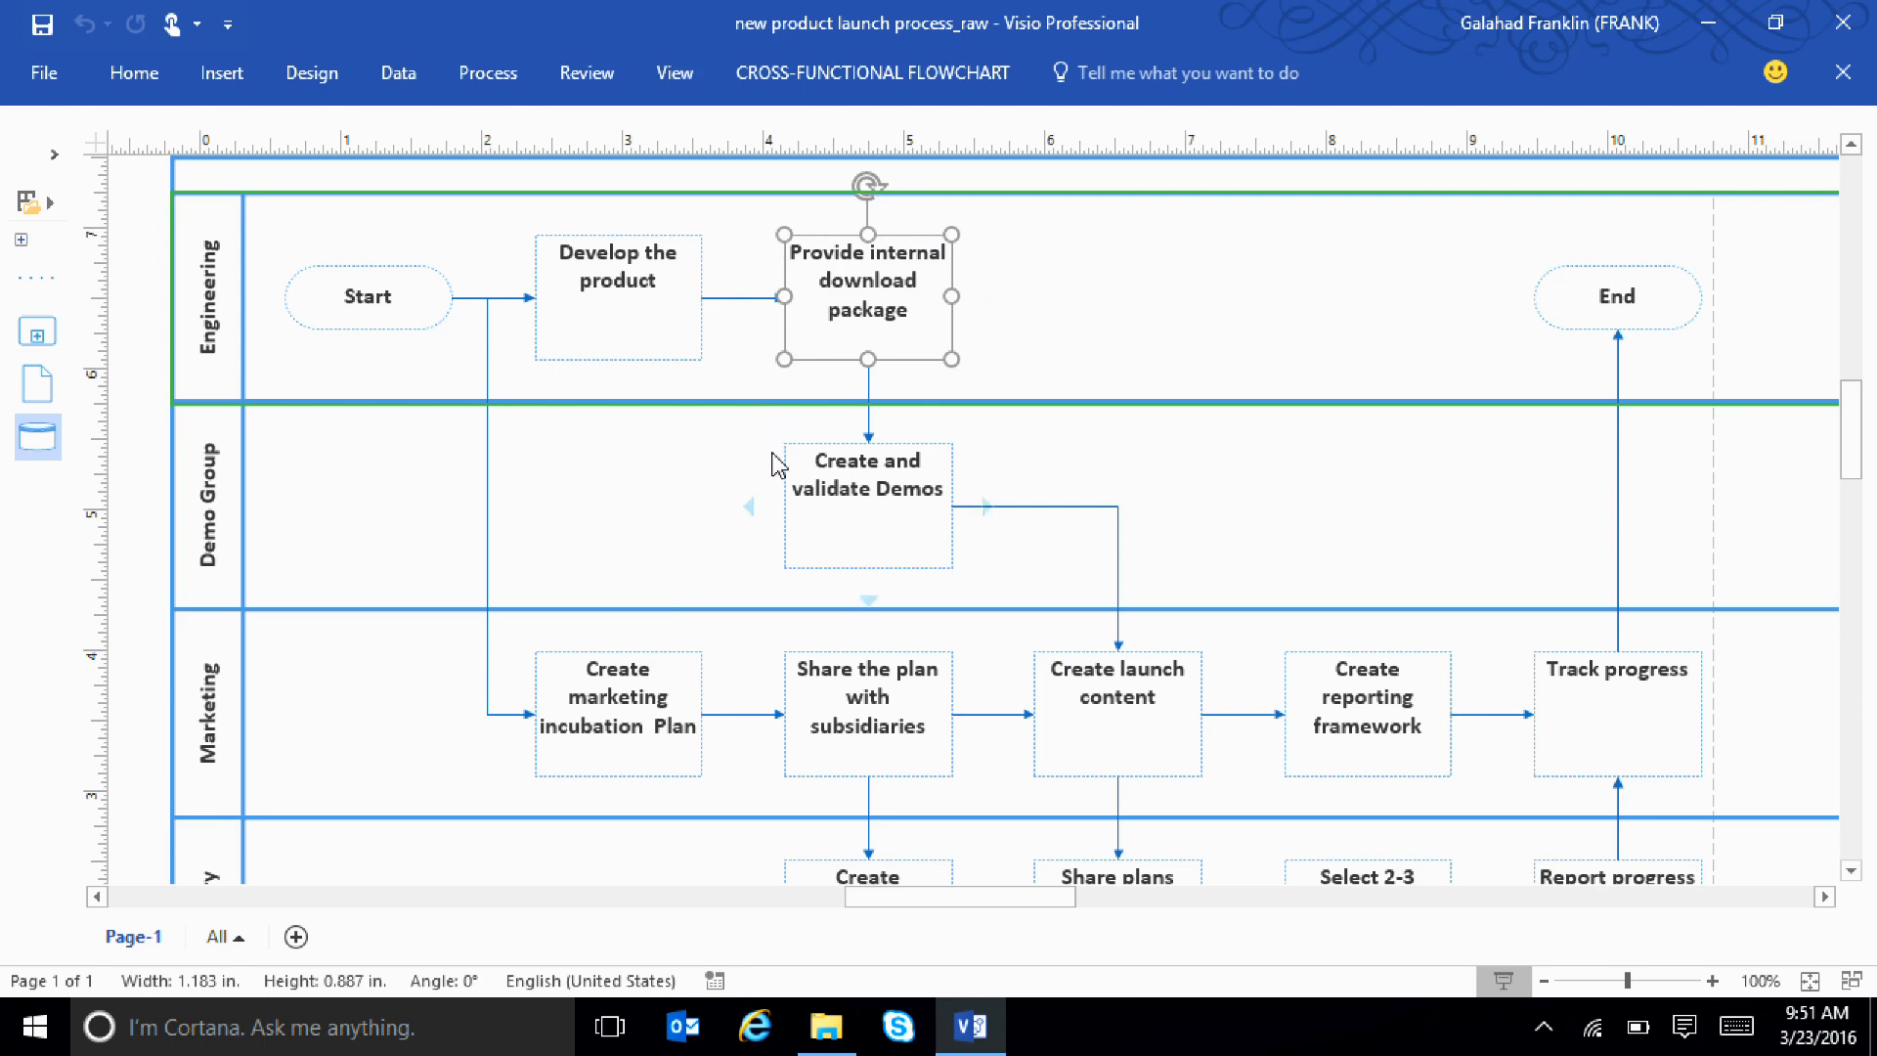
click(826, 1027)
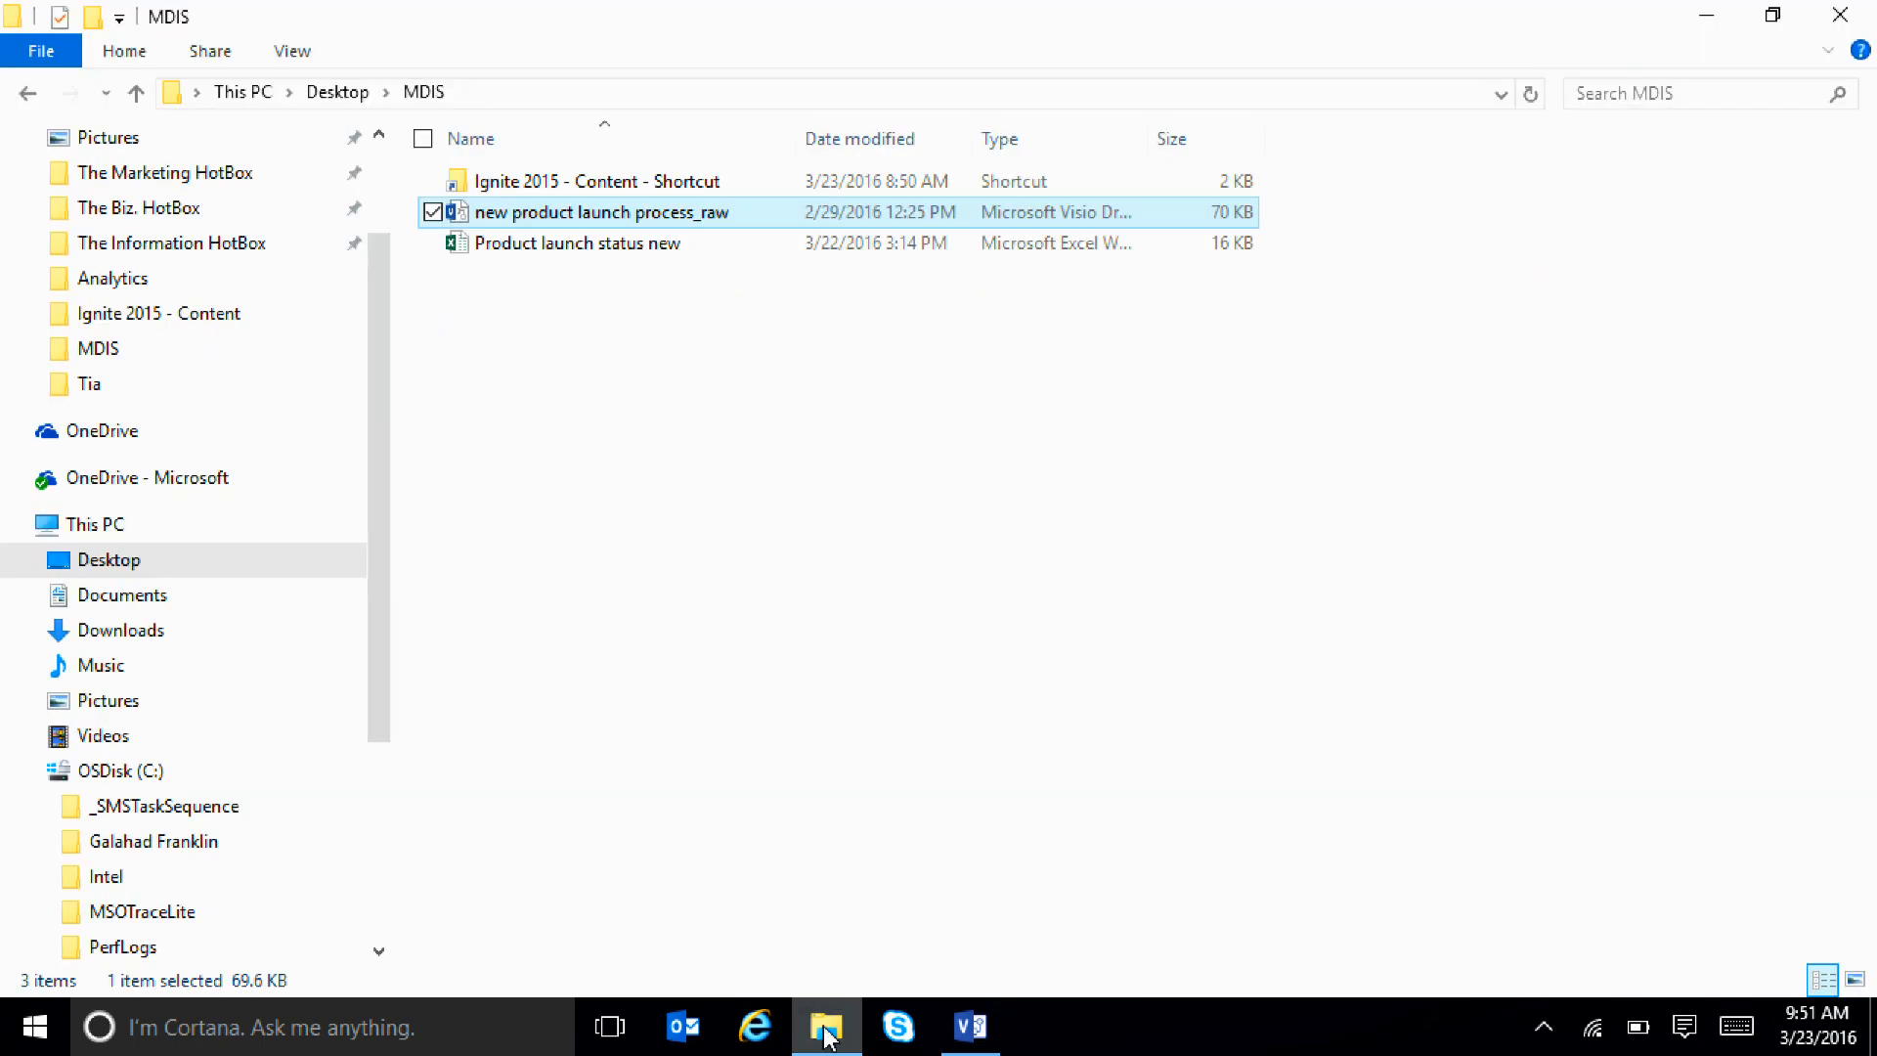
click(541, 244)
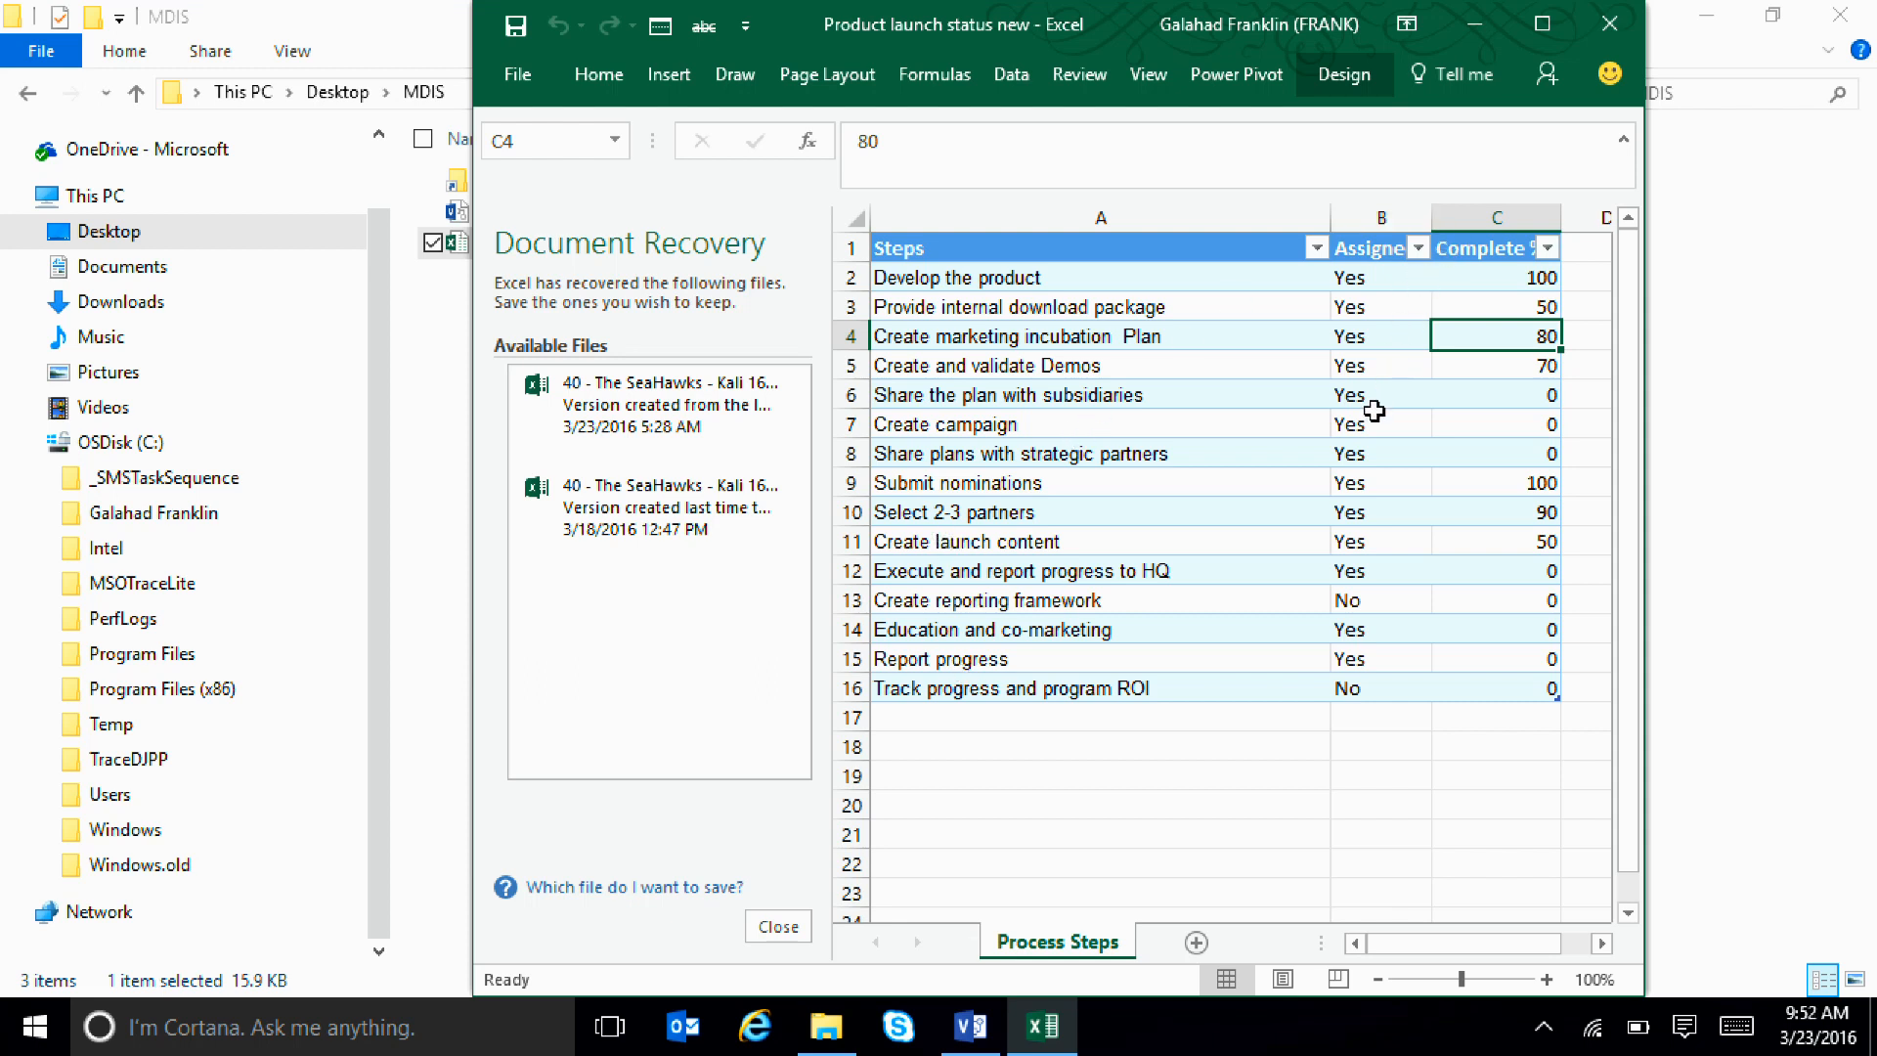
click(1367, 504)
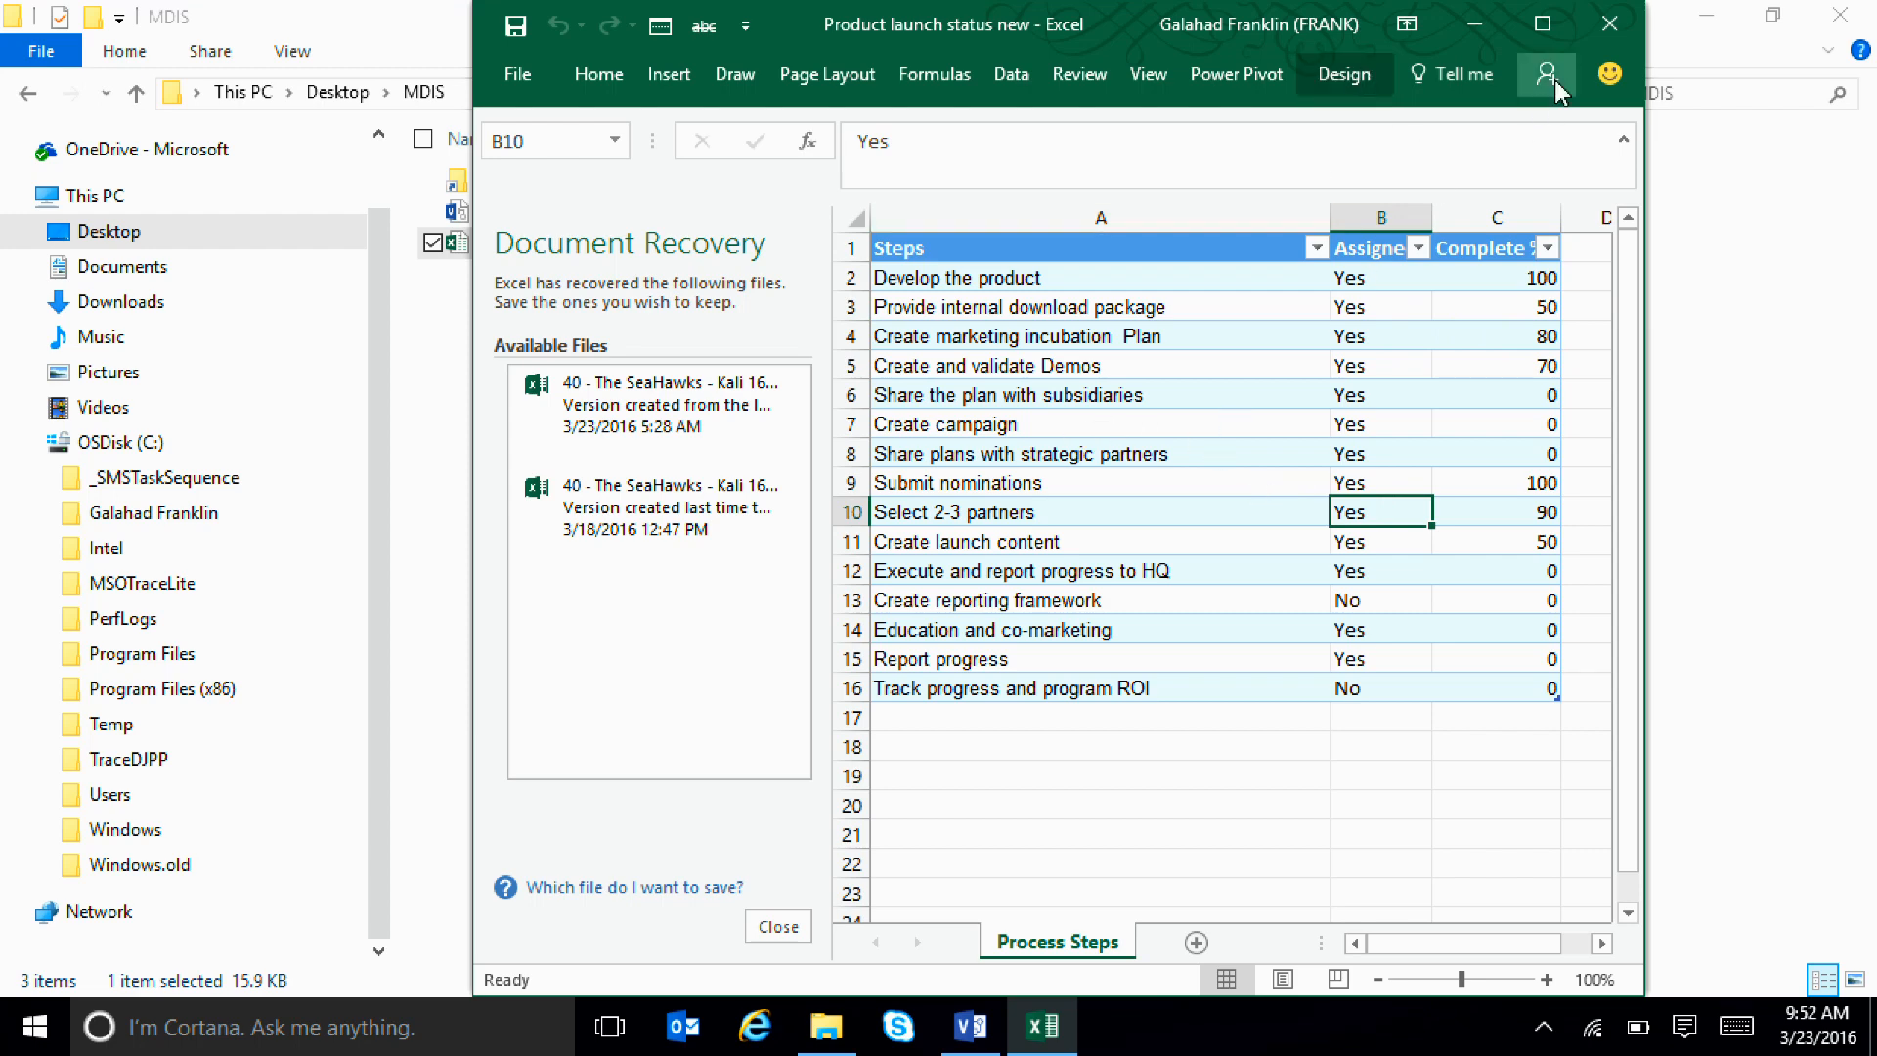
Close the Excel workbook, switch back to the Visio flowchart and clear the shape selection
click(1609, 24)
click(858, 407)
click(1206, 453)
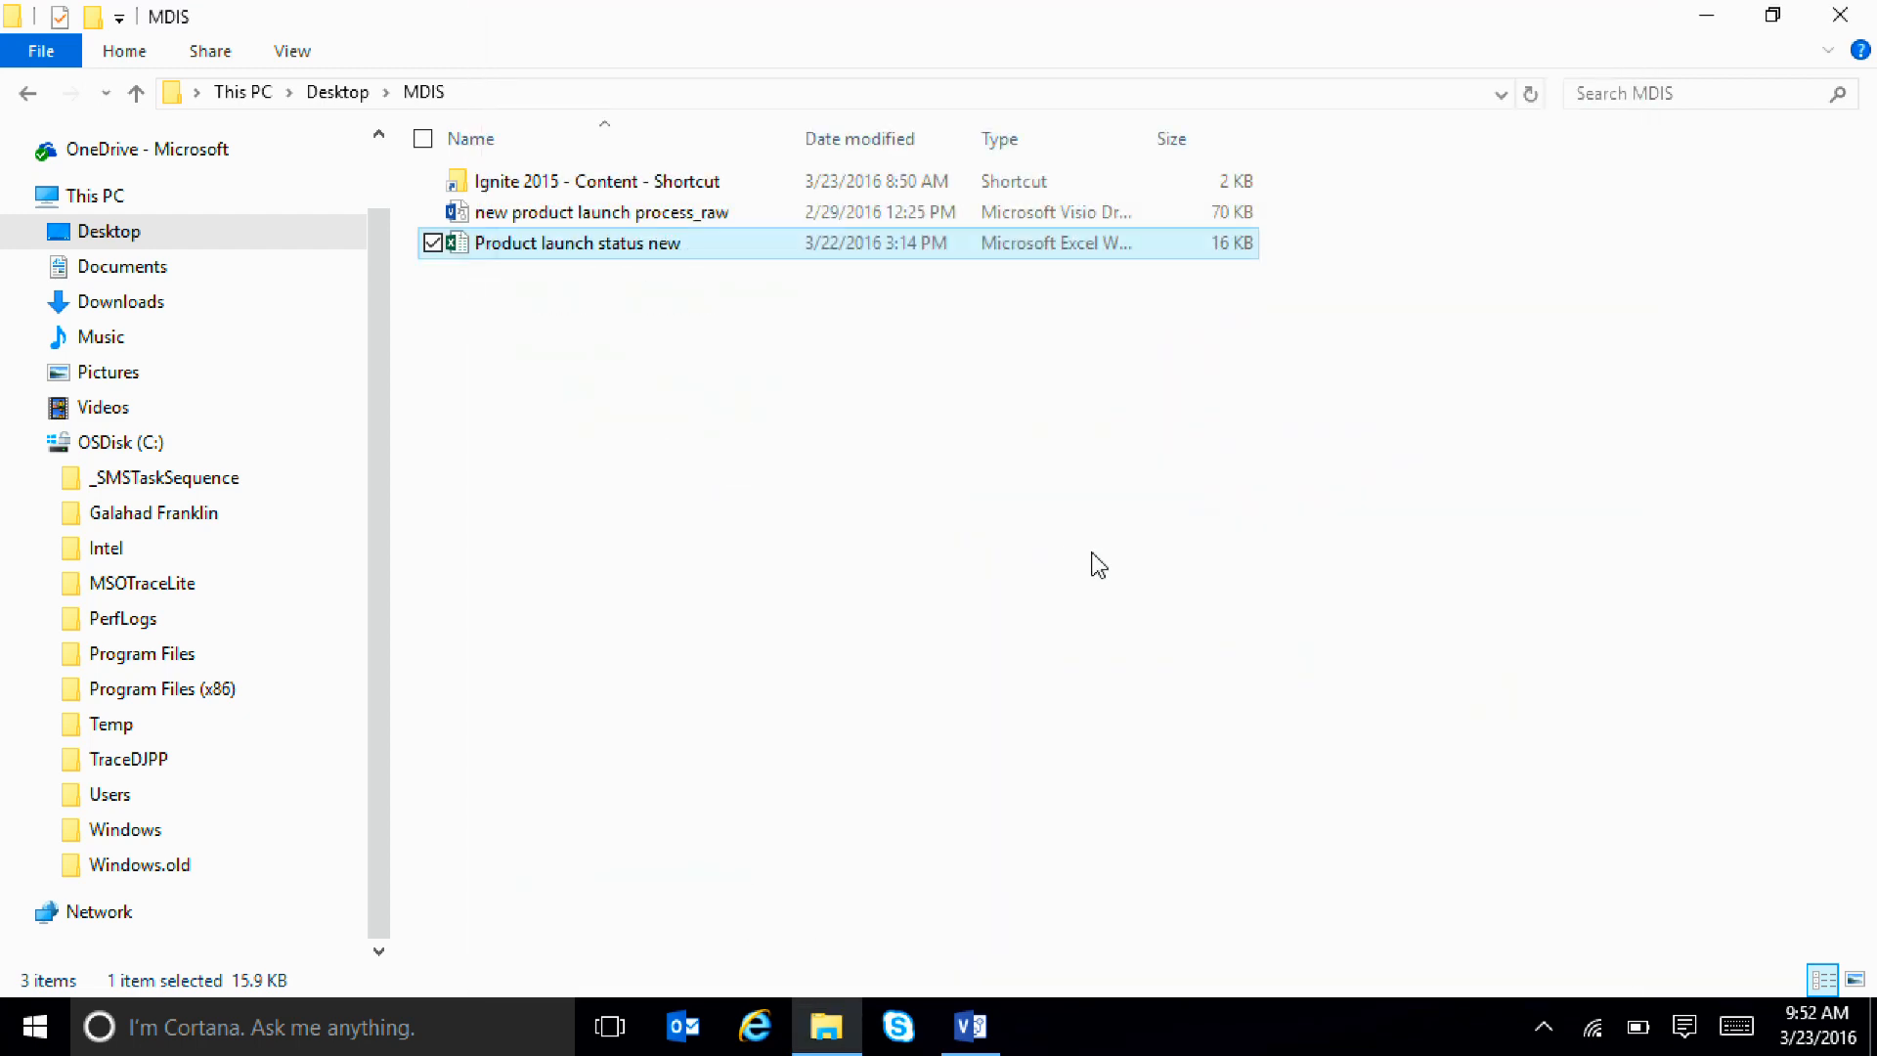
click(876, 578)
click(971, 1027)
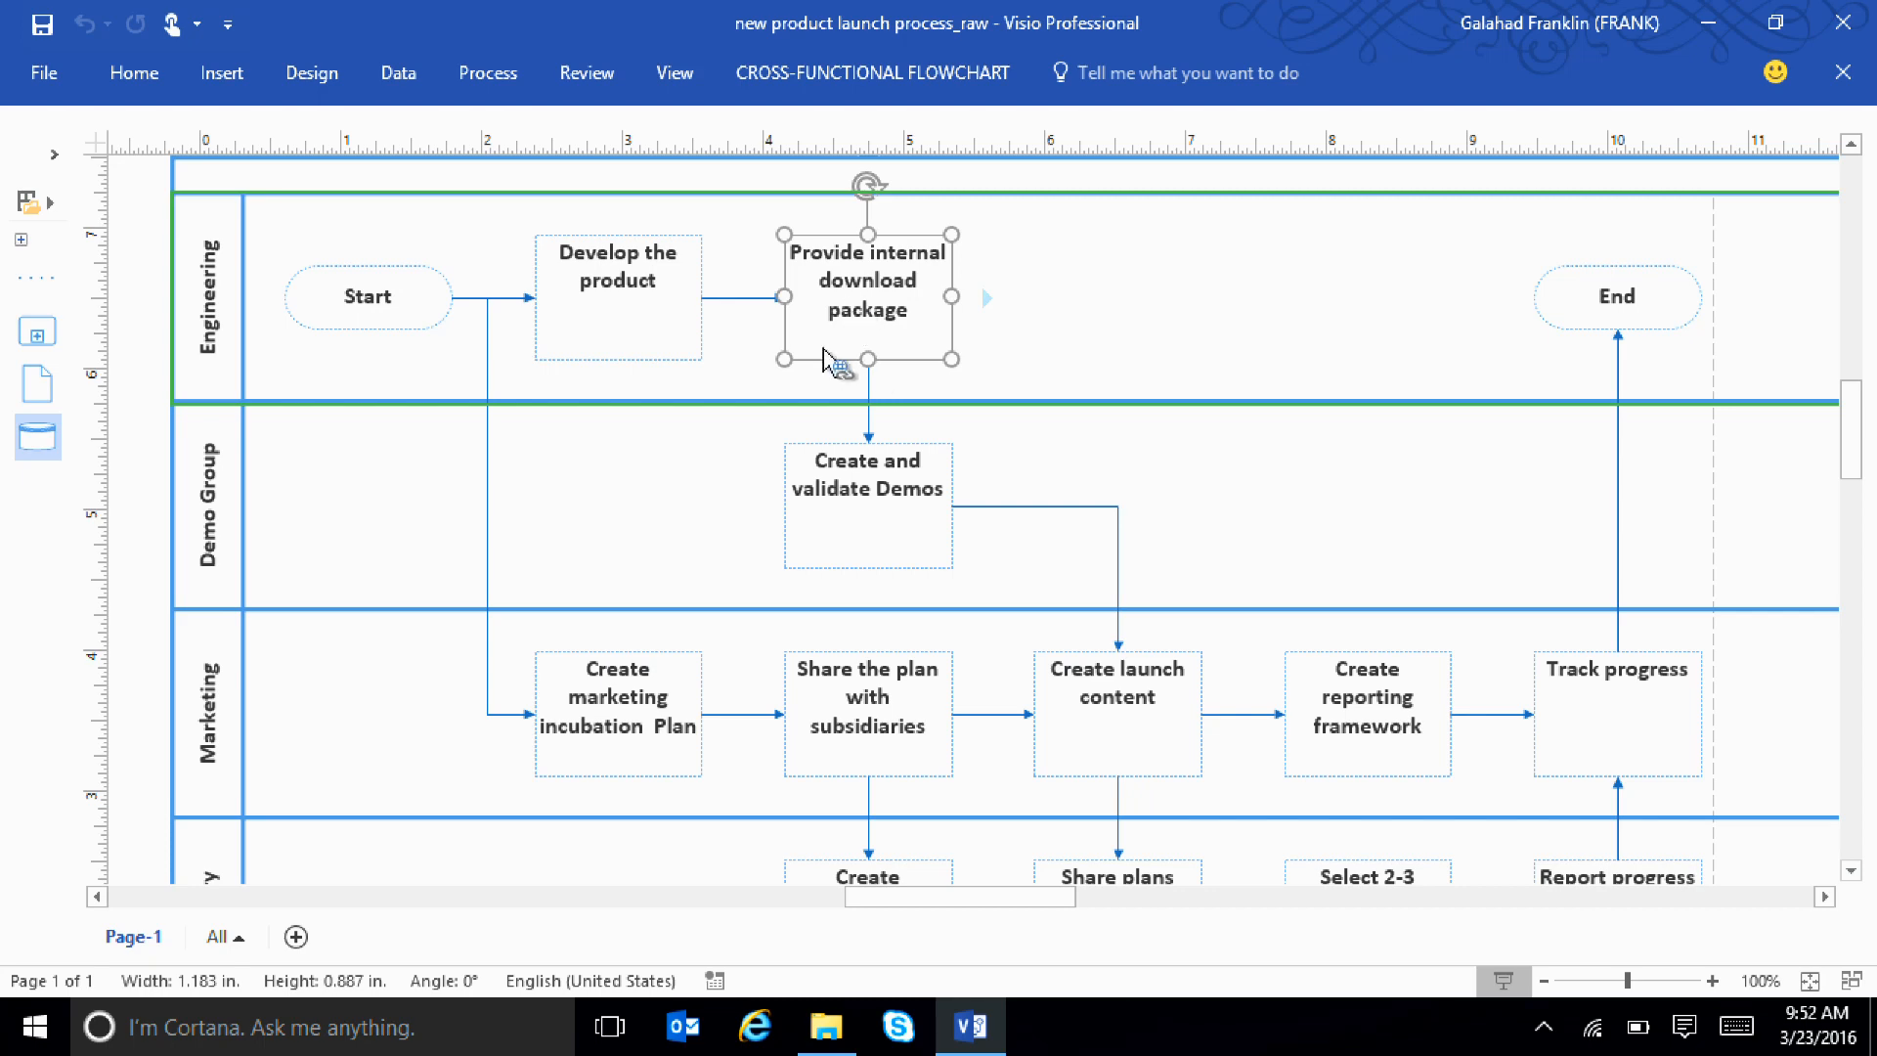
click(369, 365)
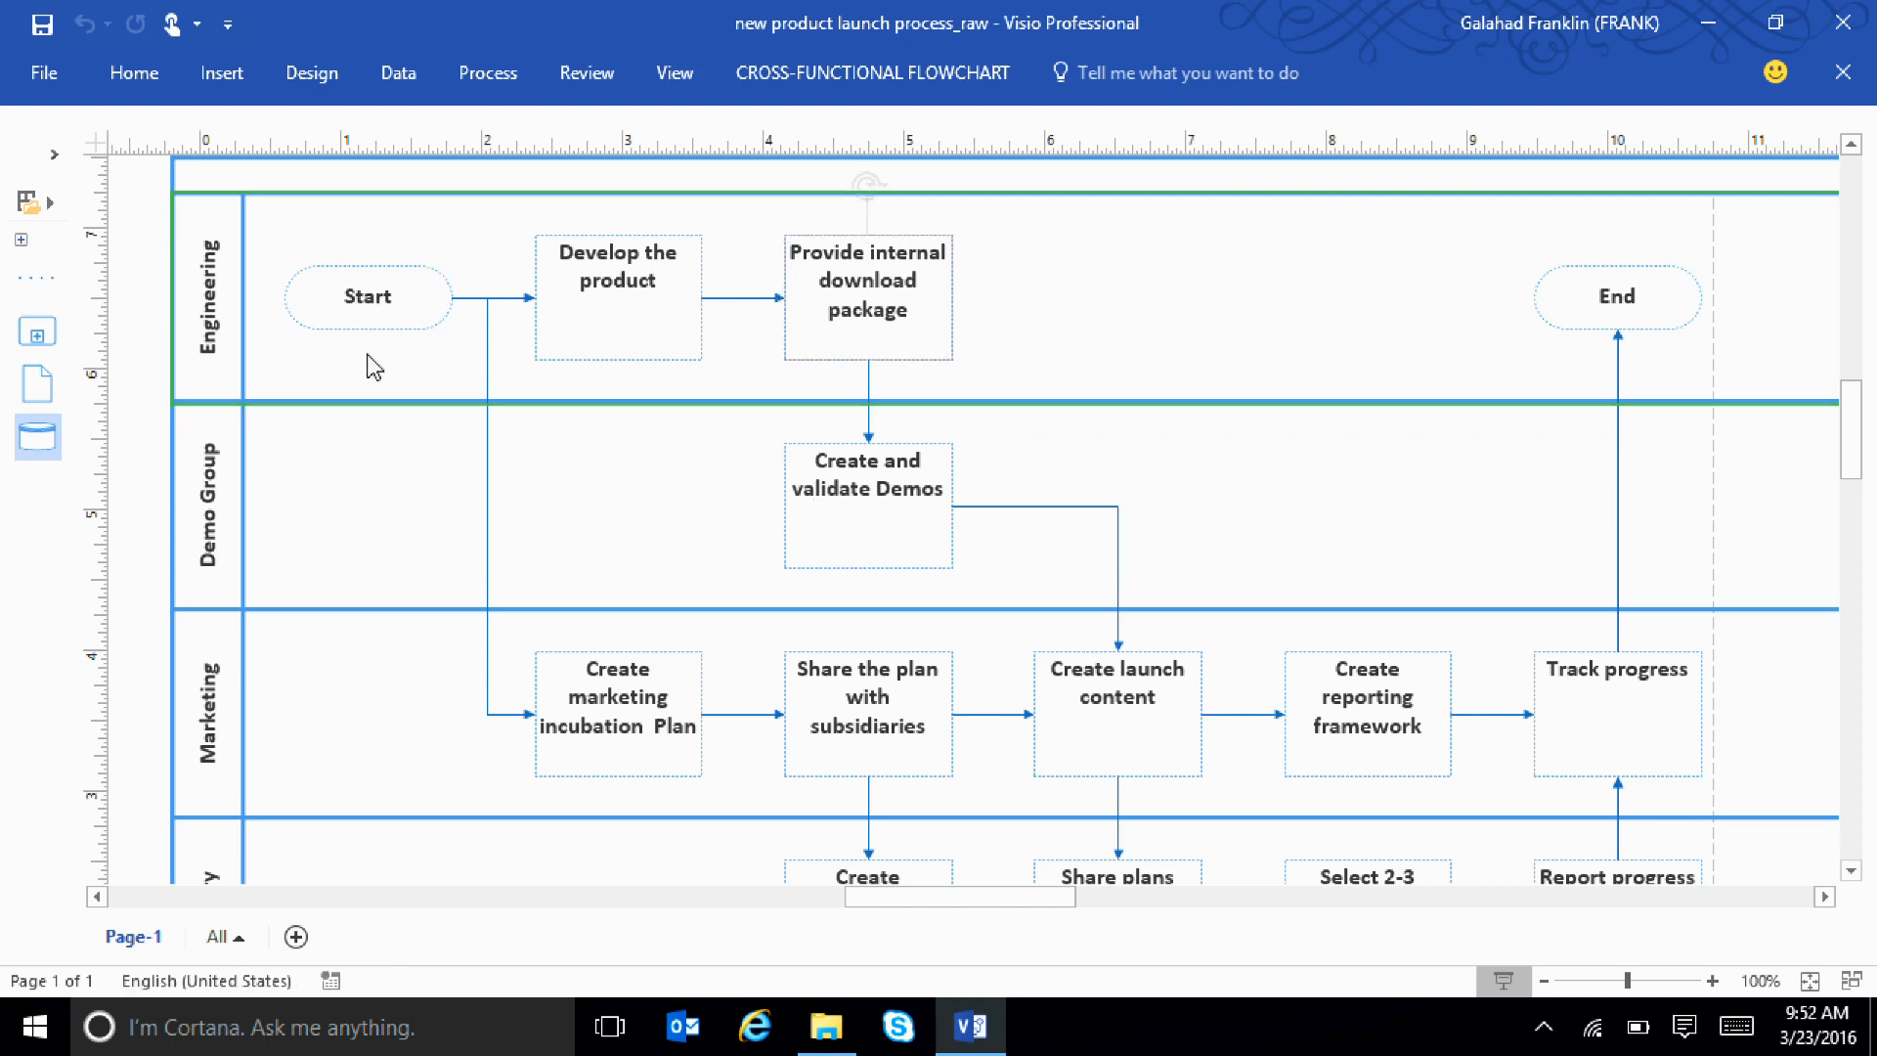
Quick Import the "Product launch status new" workbook from the Desktop's MDIS folder and link its rows to the flowchart shapes
click(398, 72)
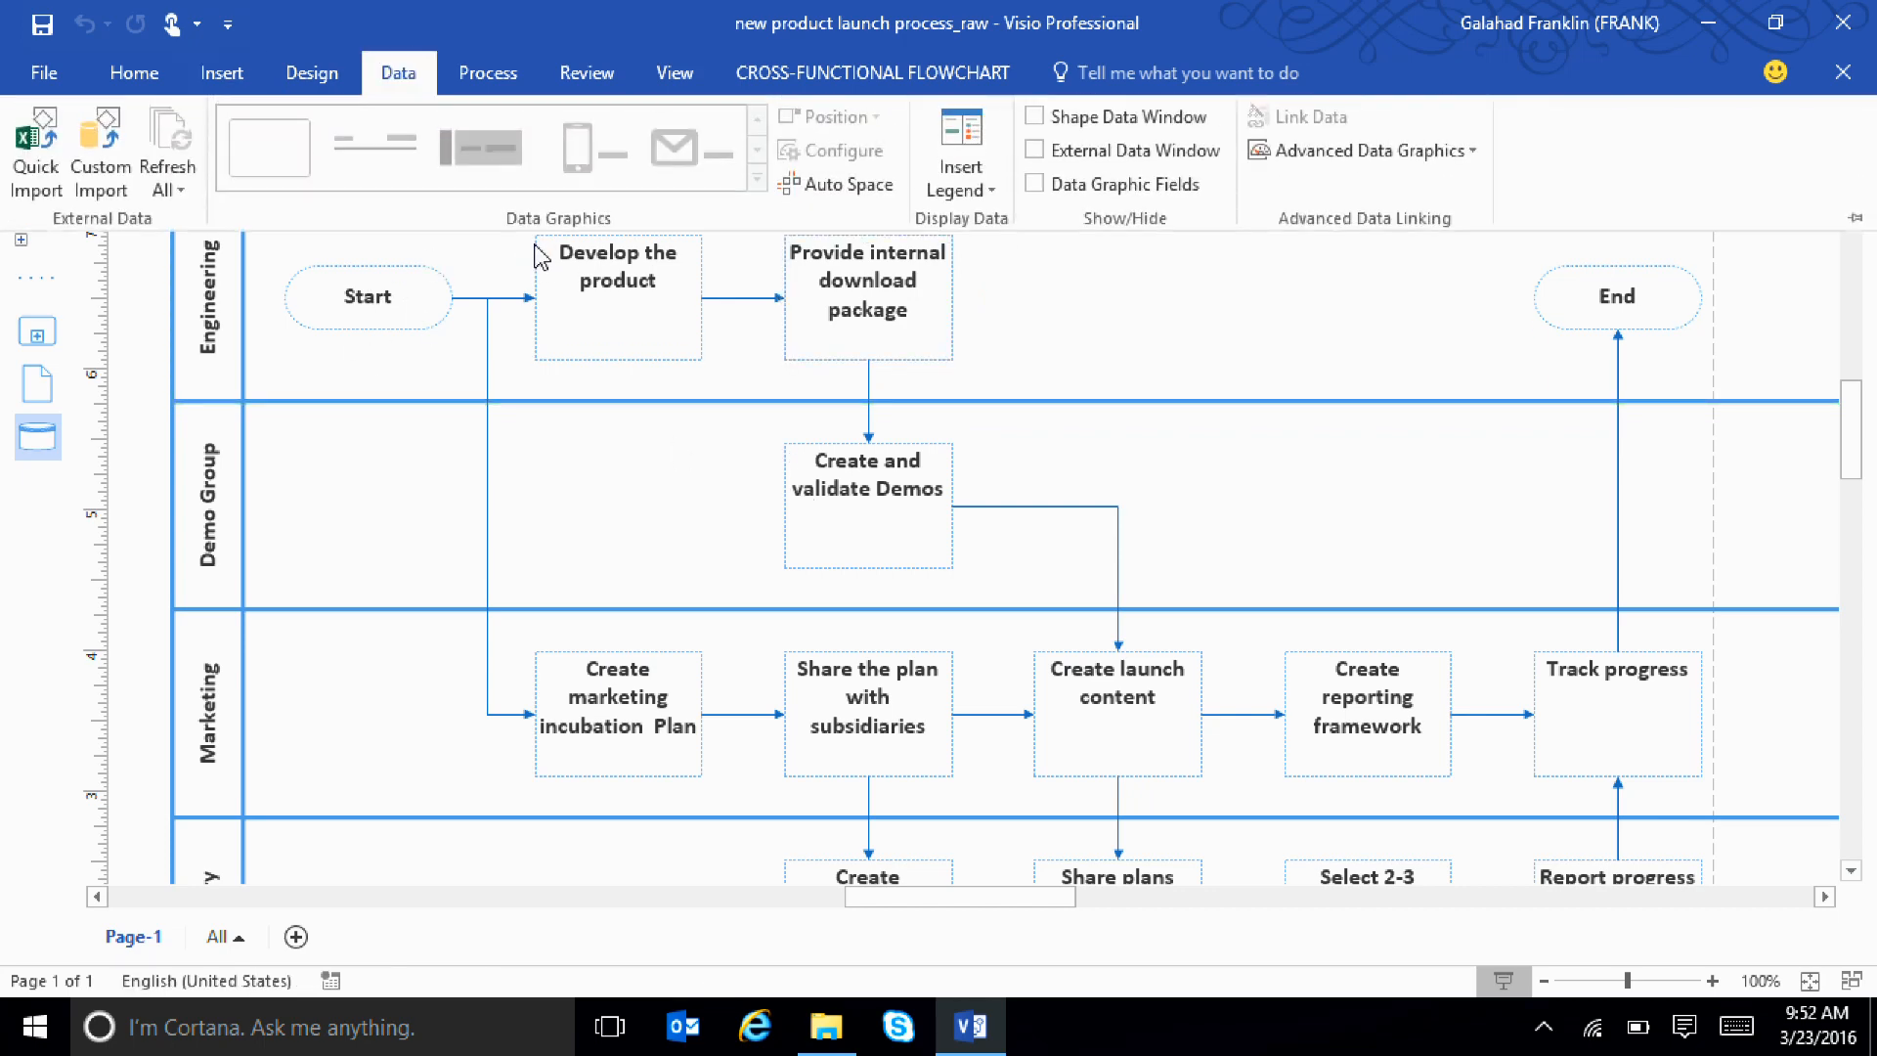
click(27, 194)
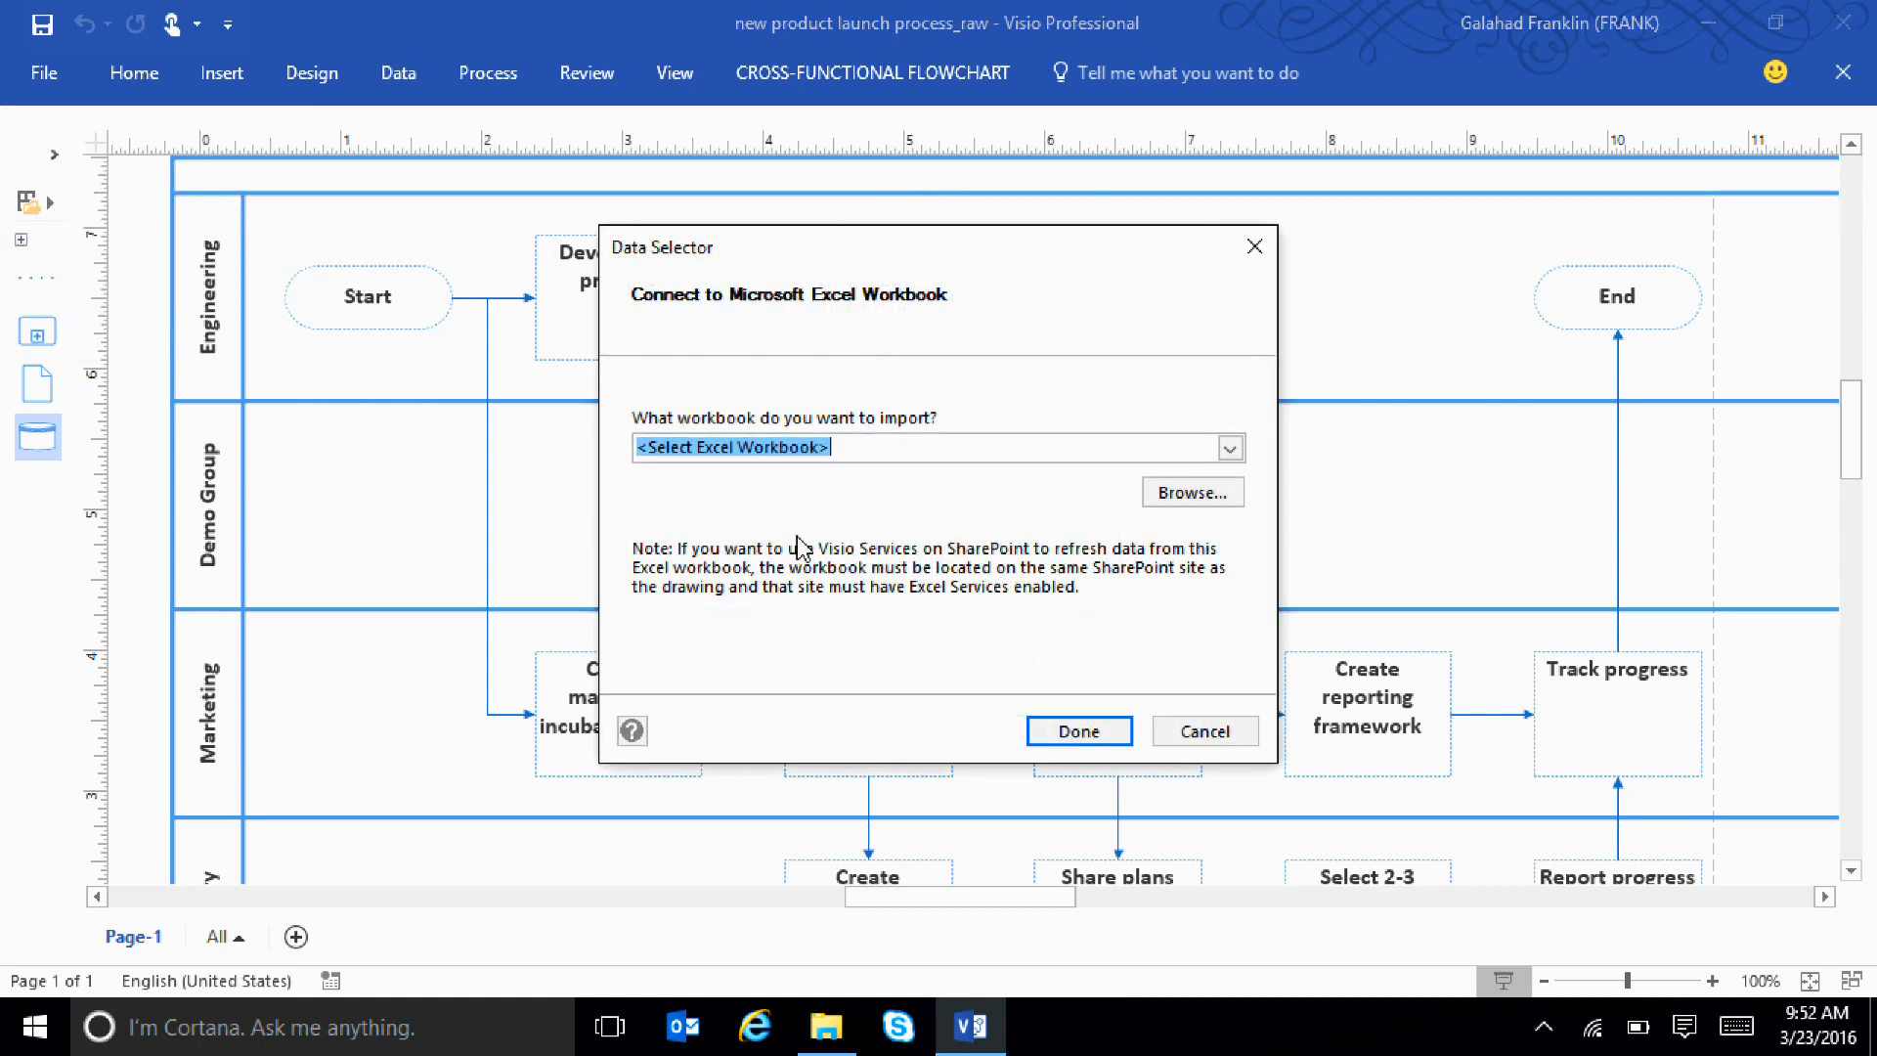
click(1193, 492)
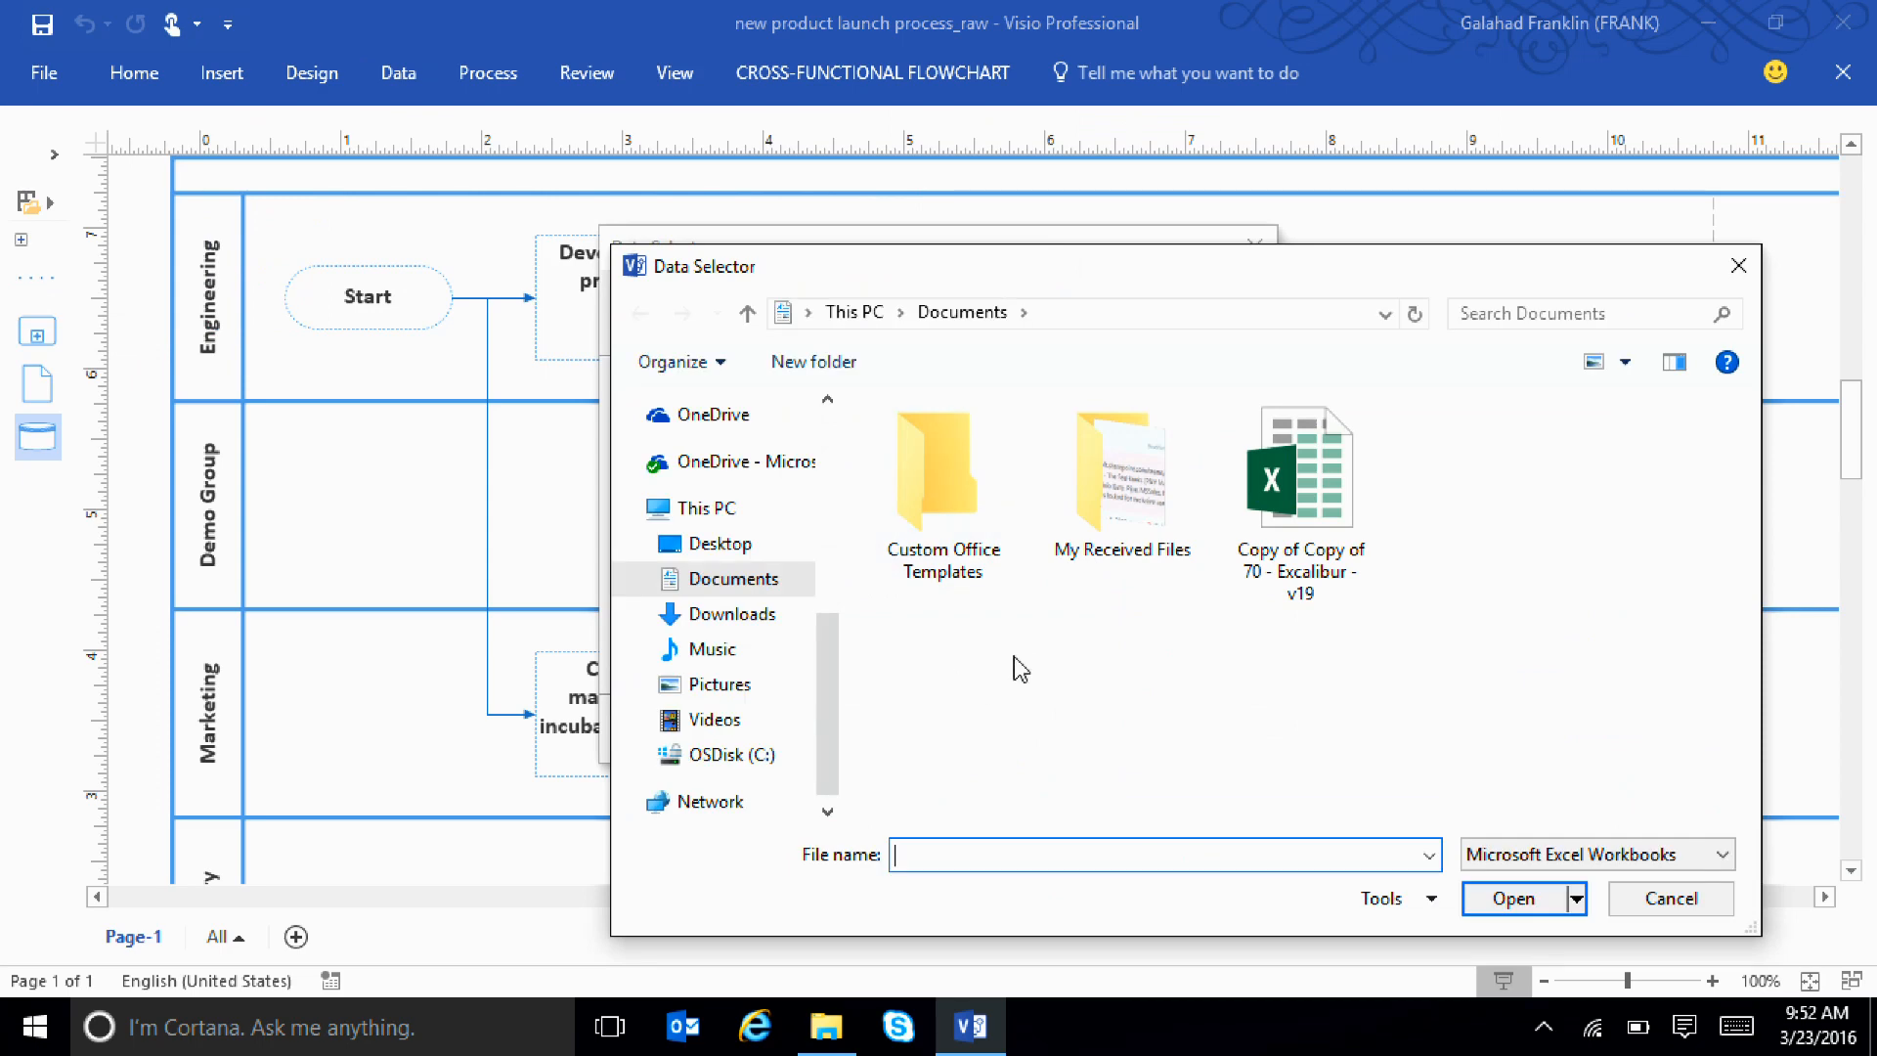
click(715, 550)
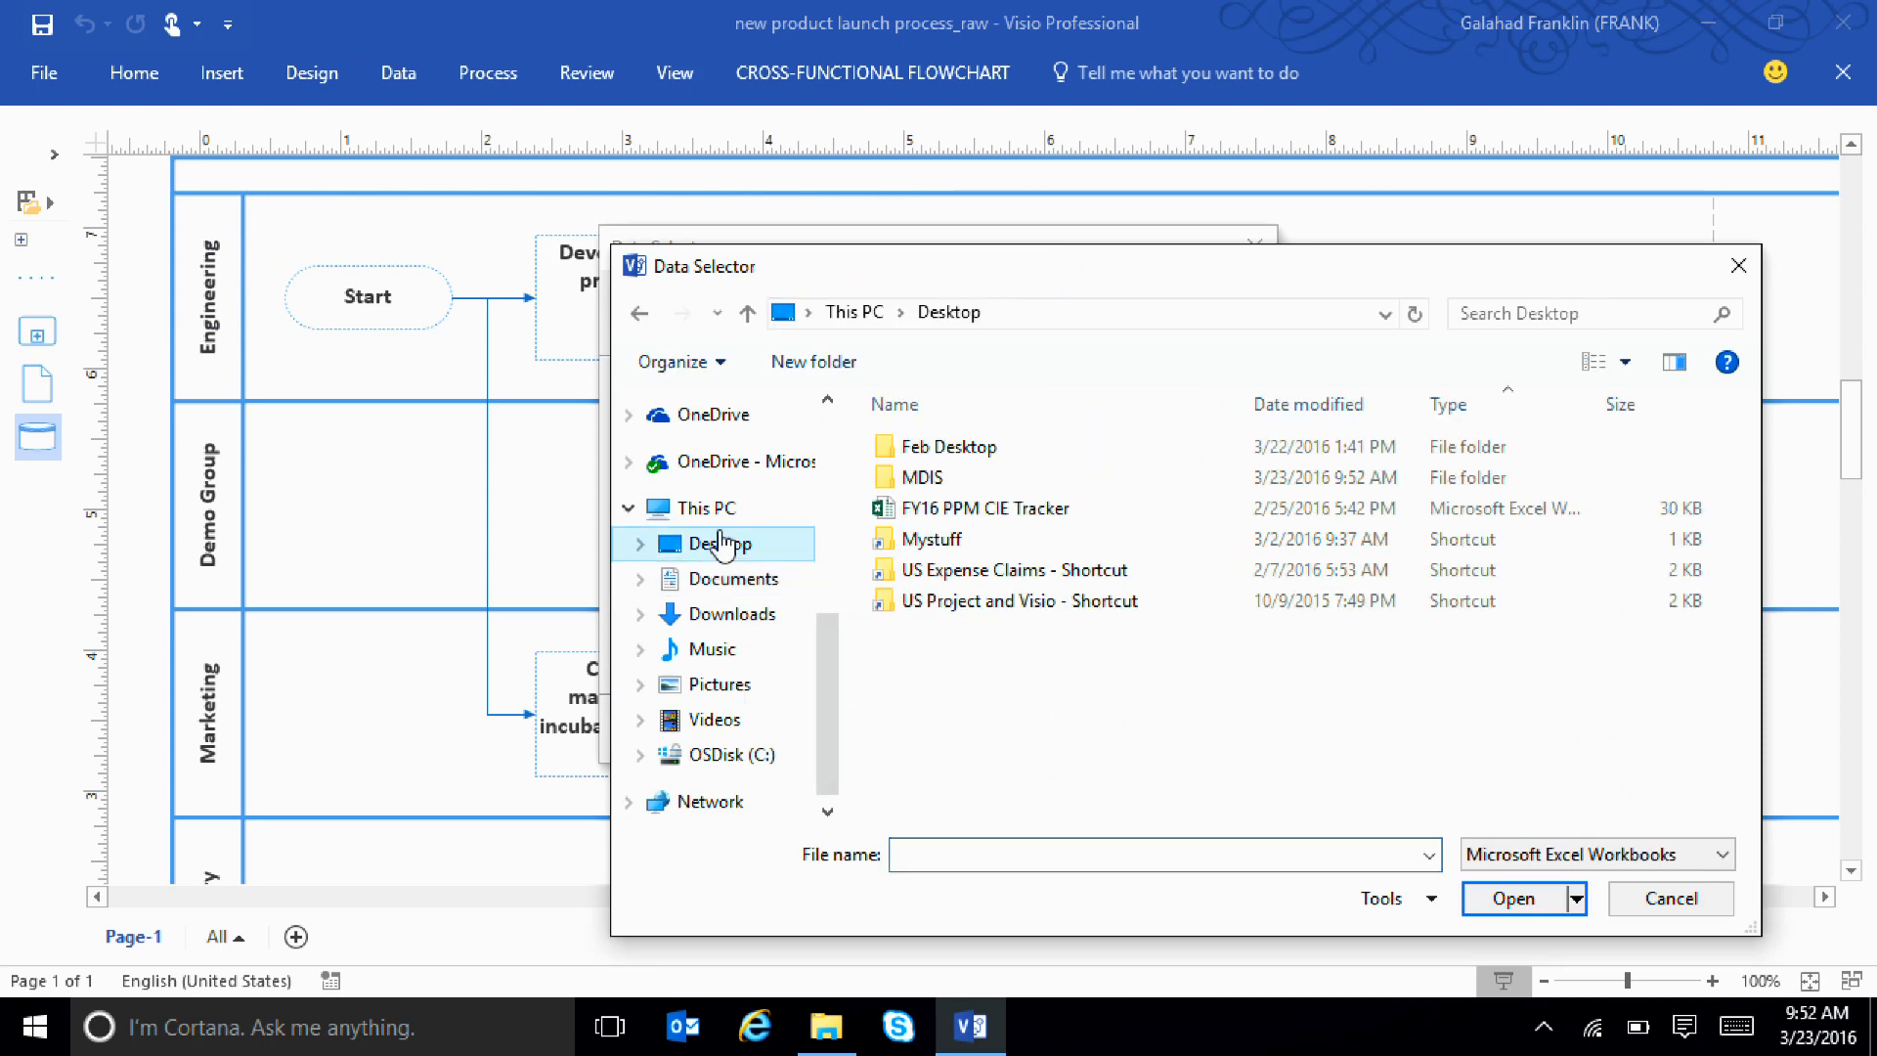
double_click(924, 478)
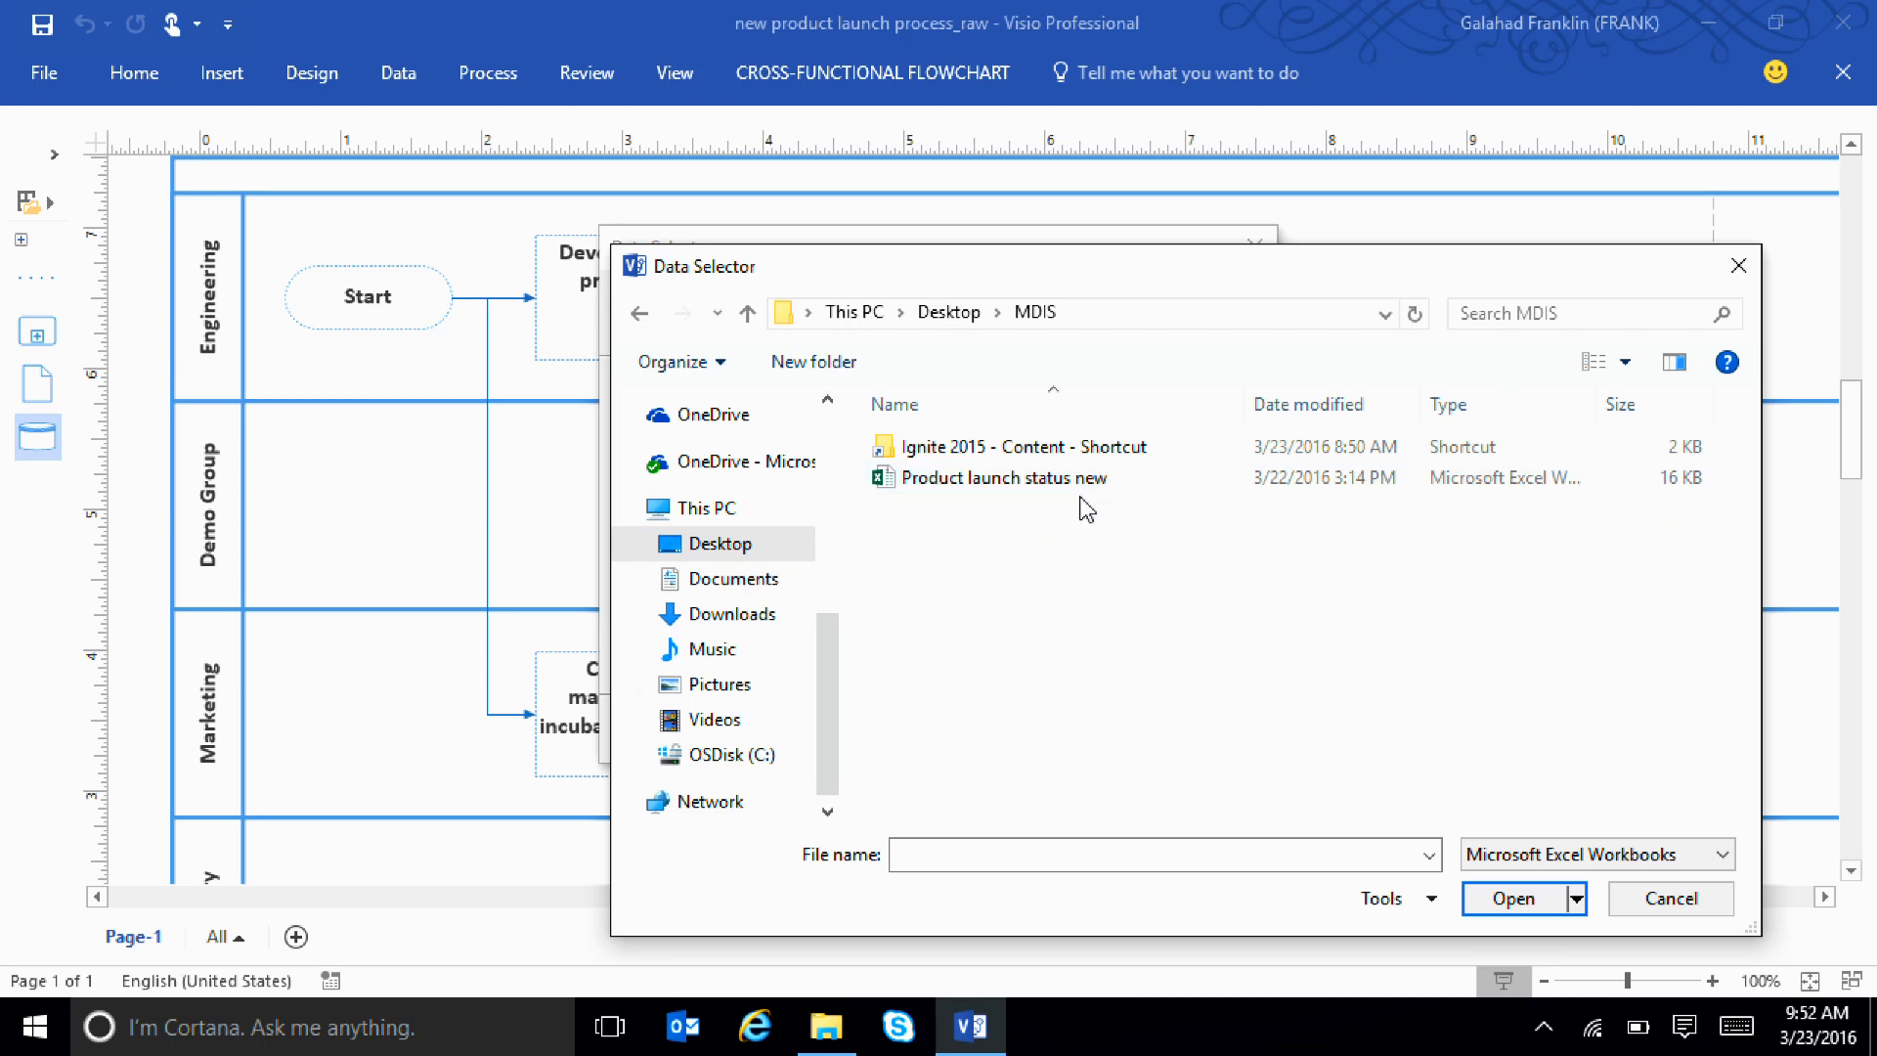
double_click(982, 479)
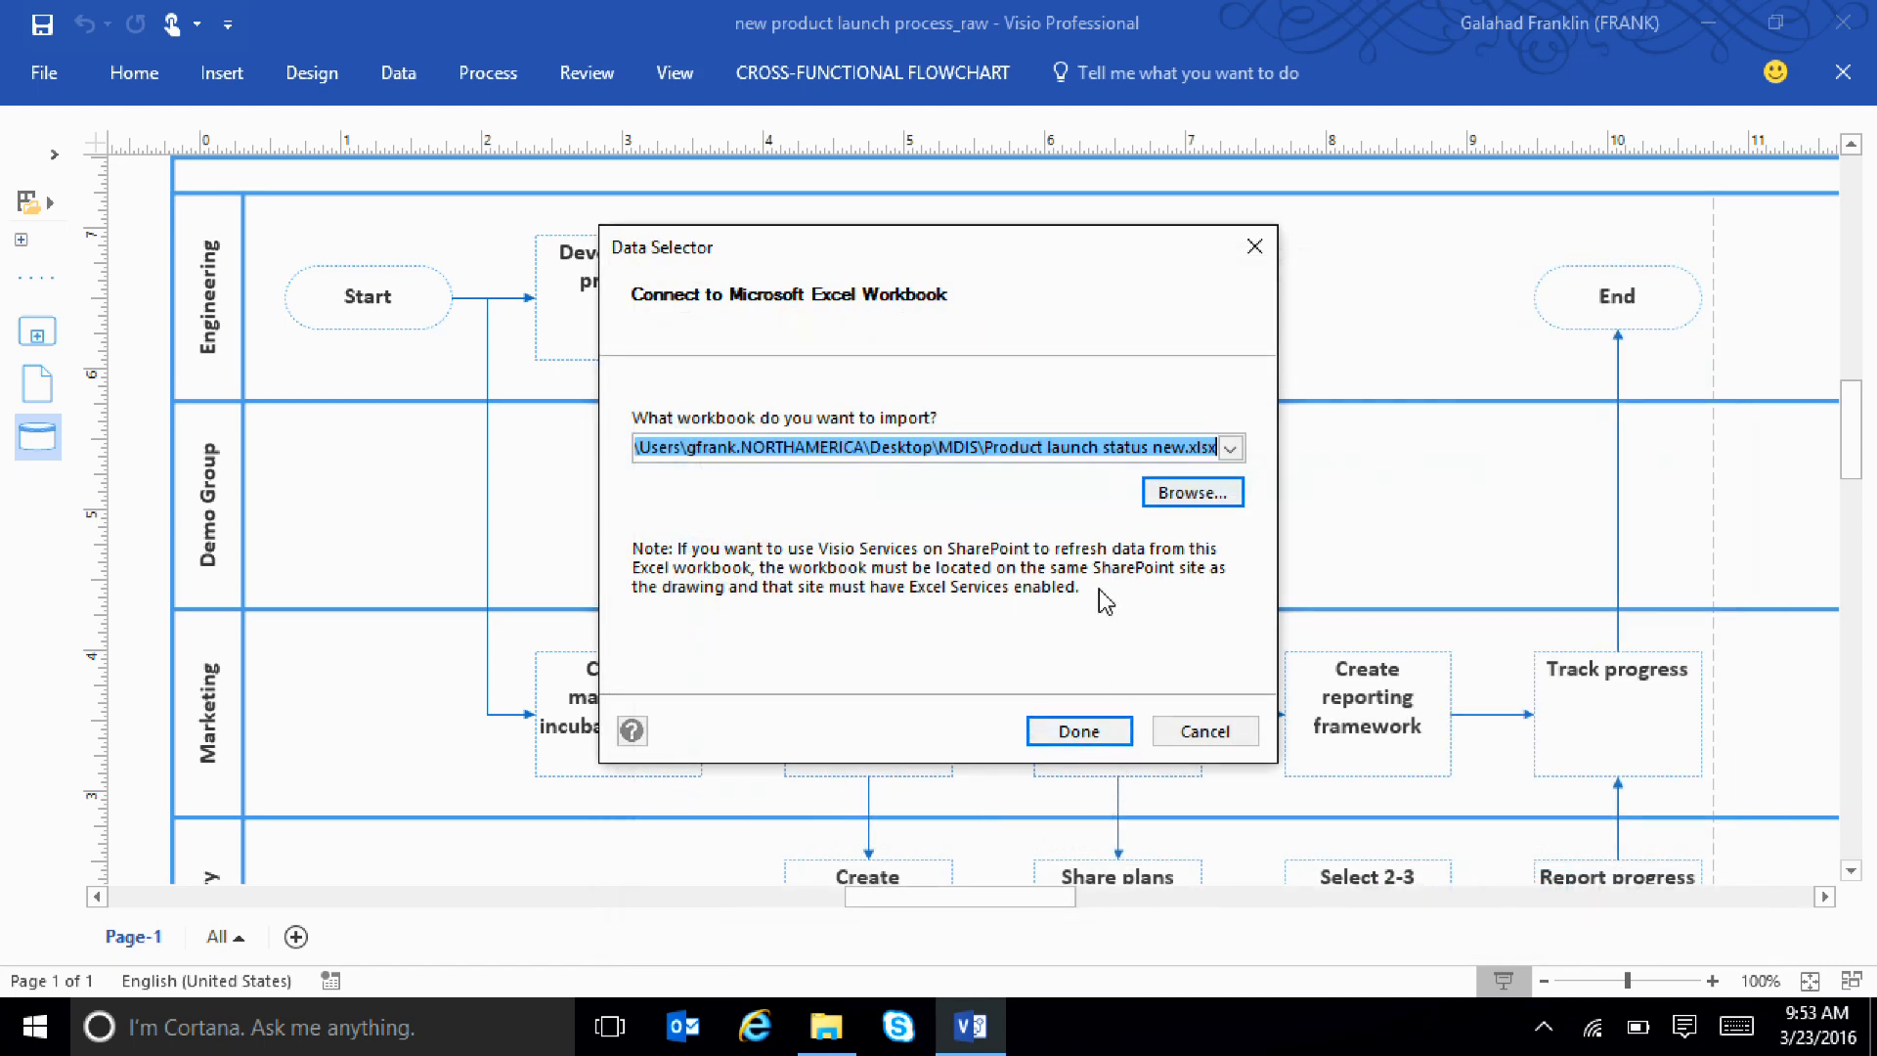
click(1080, 731)
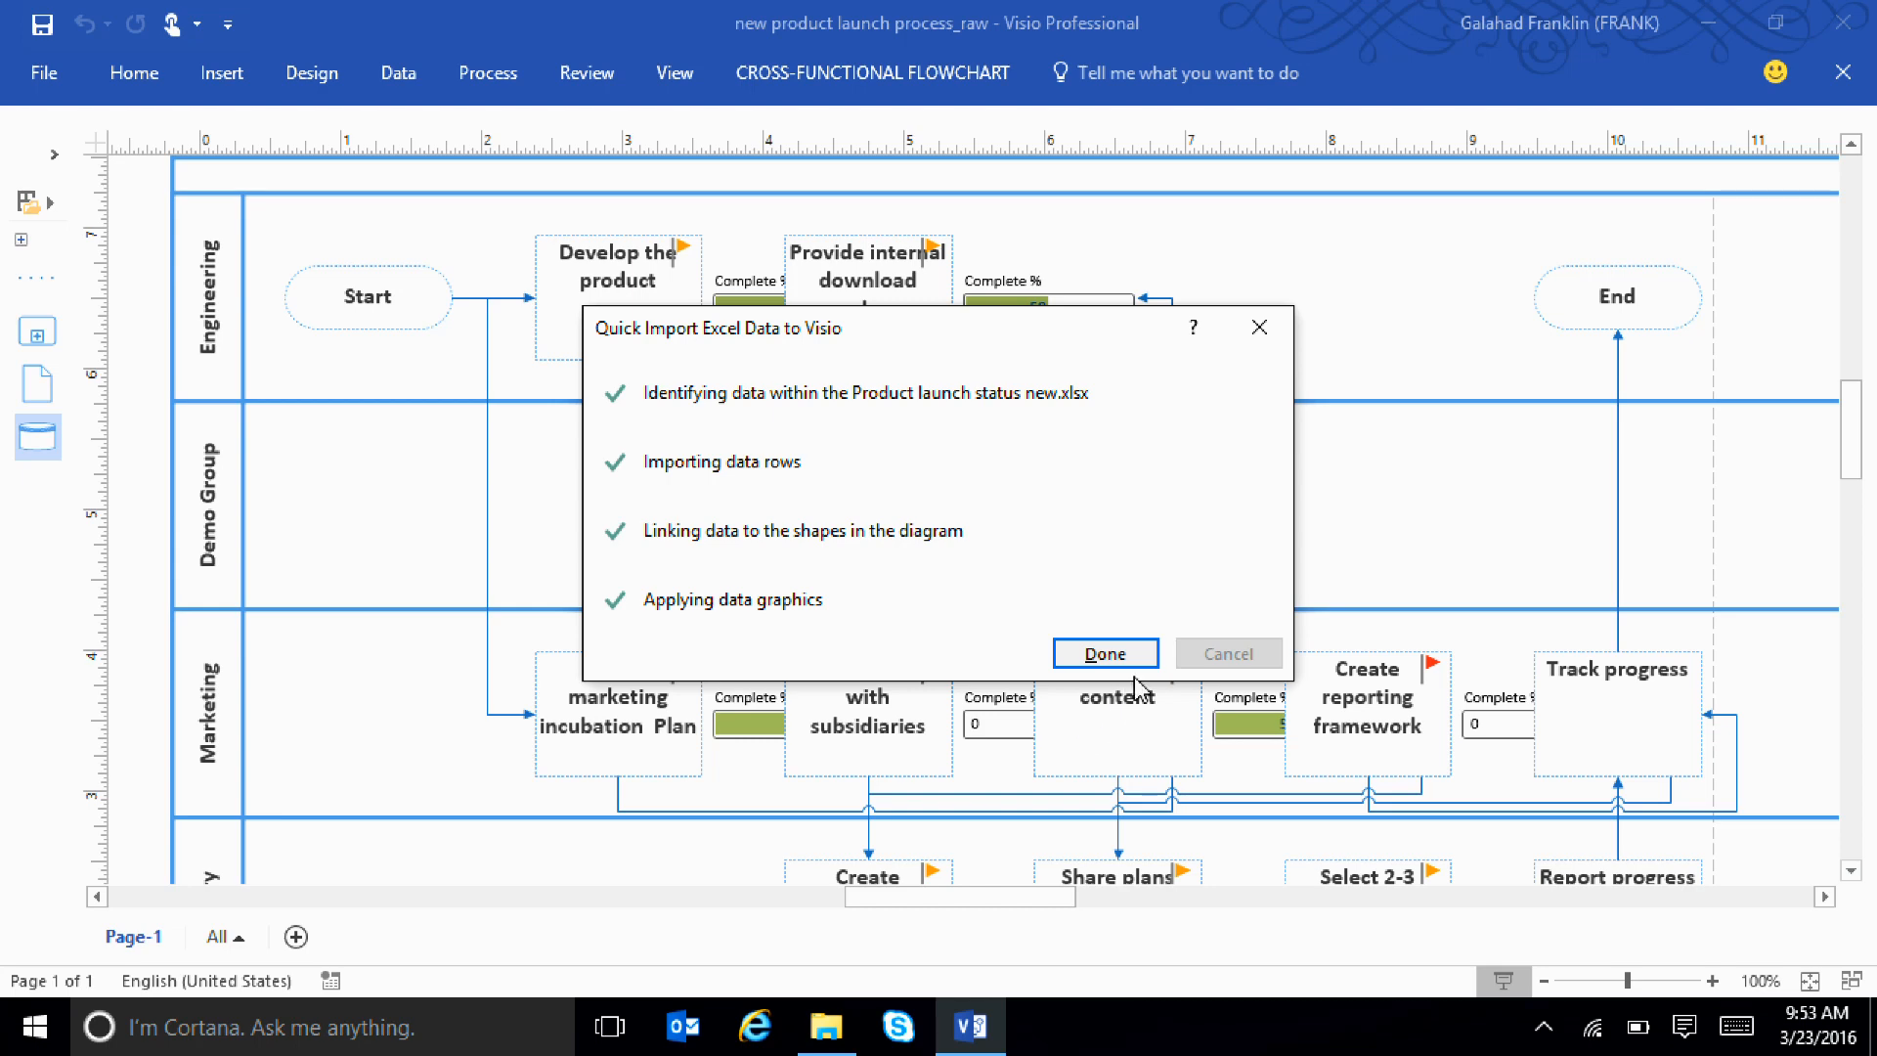
click(1106, 655)
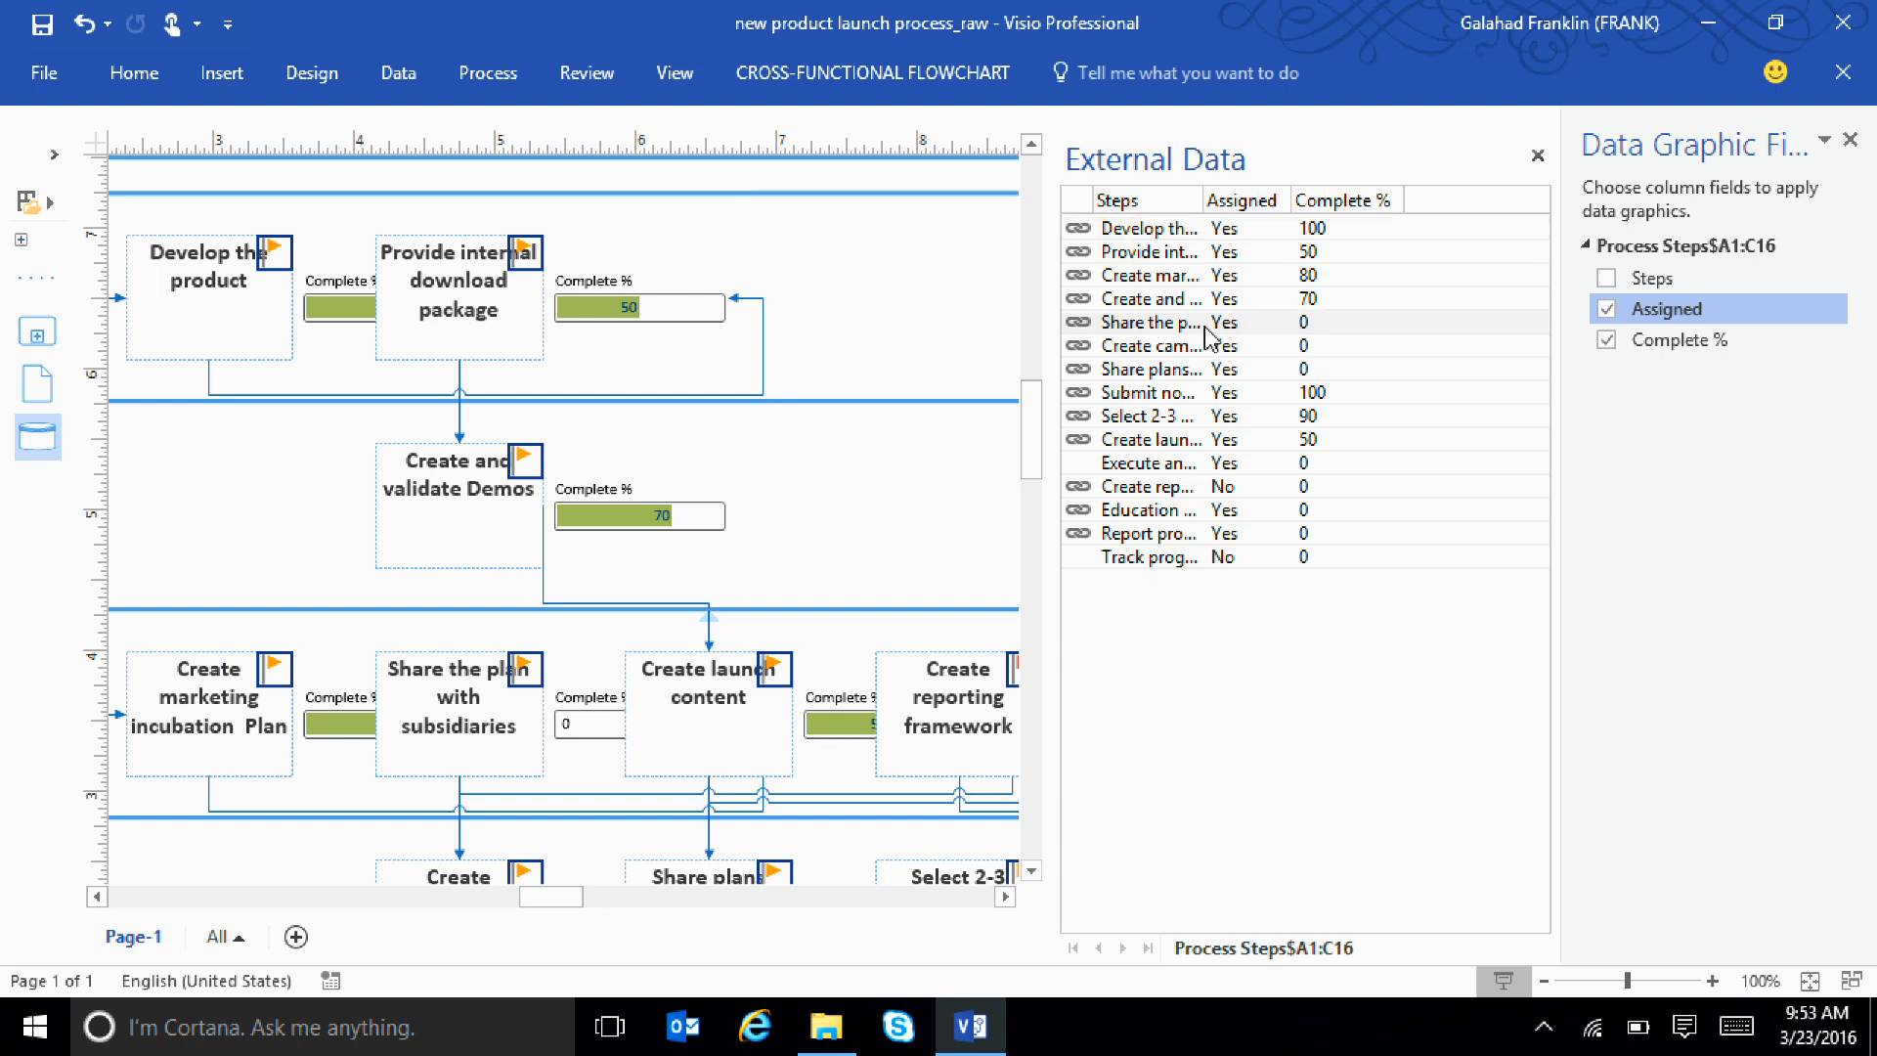
Remove the Assigned and Complete % data graphics from the "Share the plan with subsidiaries" shape and reapply only Assigned
click(1117, 329)
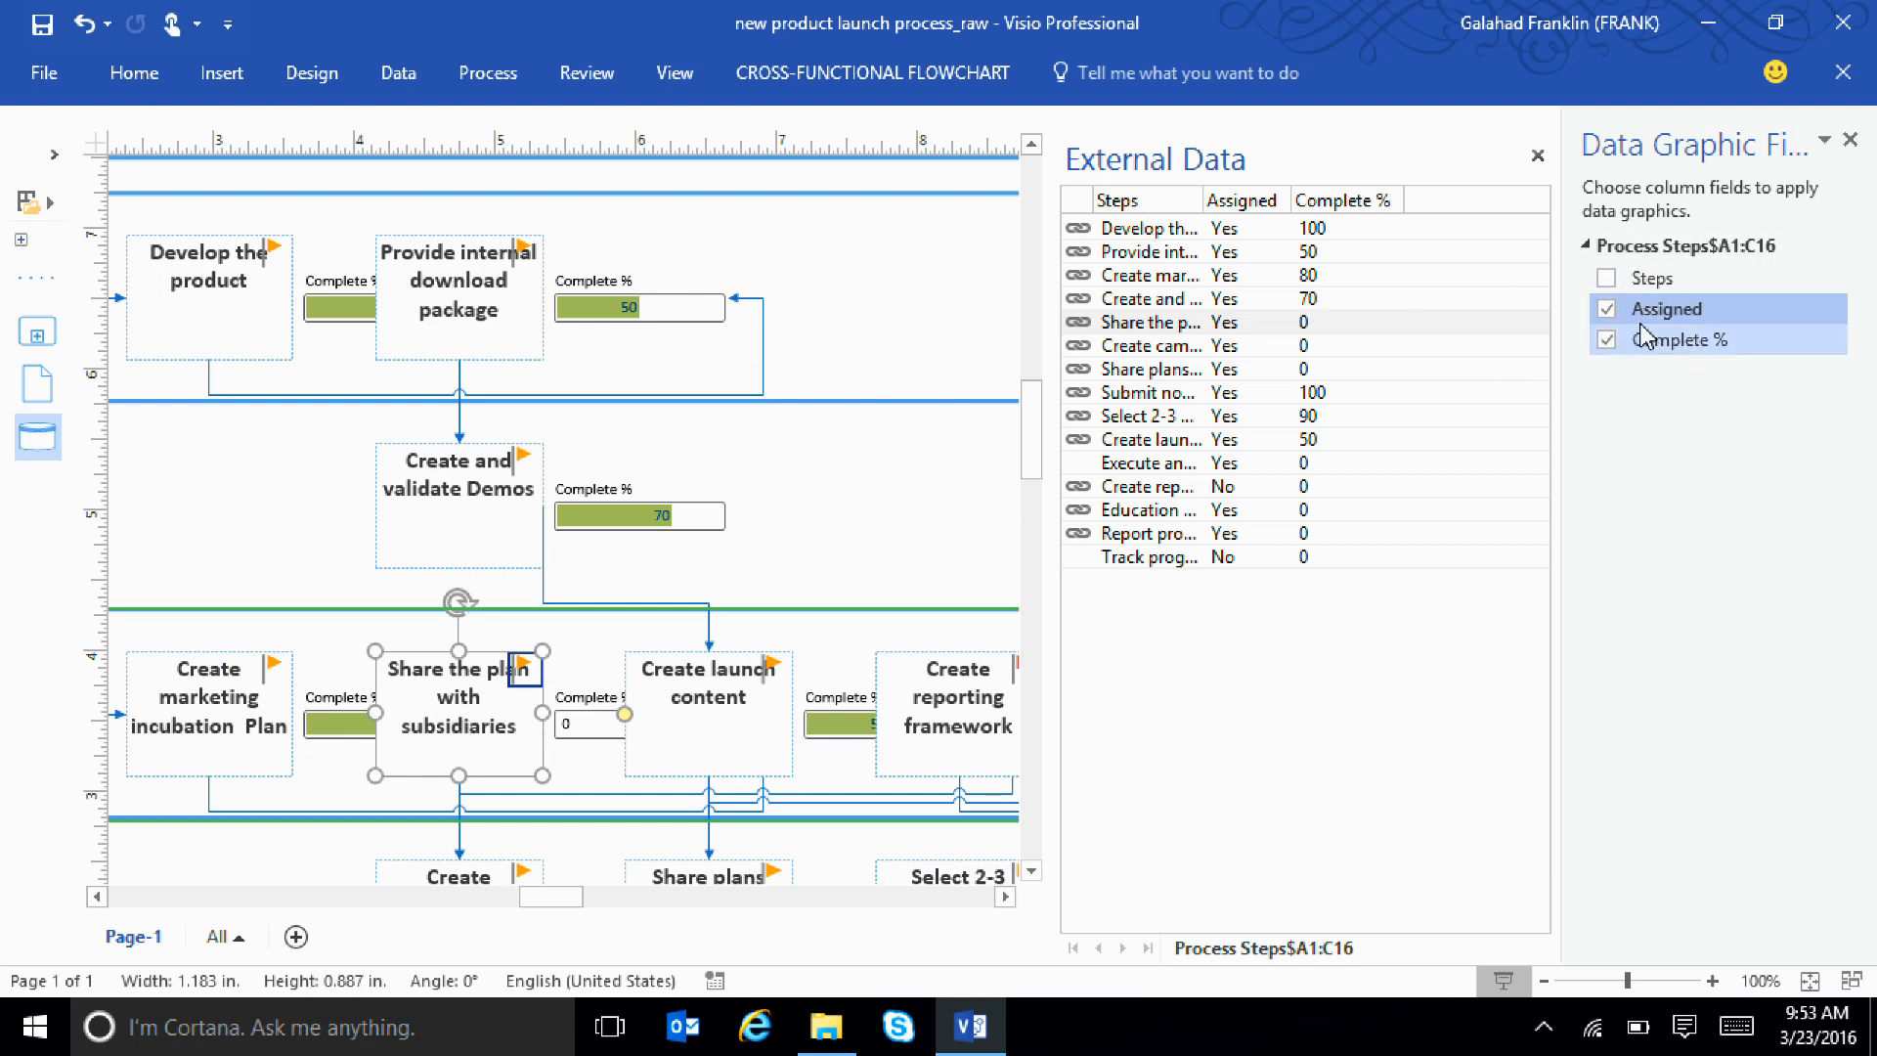
click(1607, 309)
click(1609, 340)
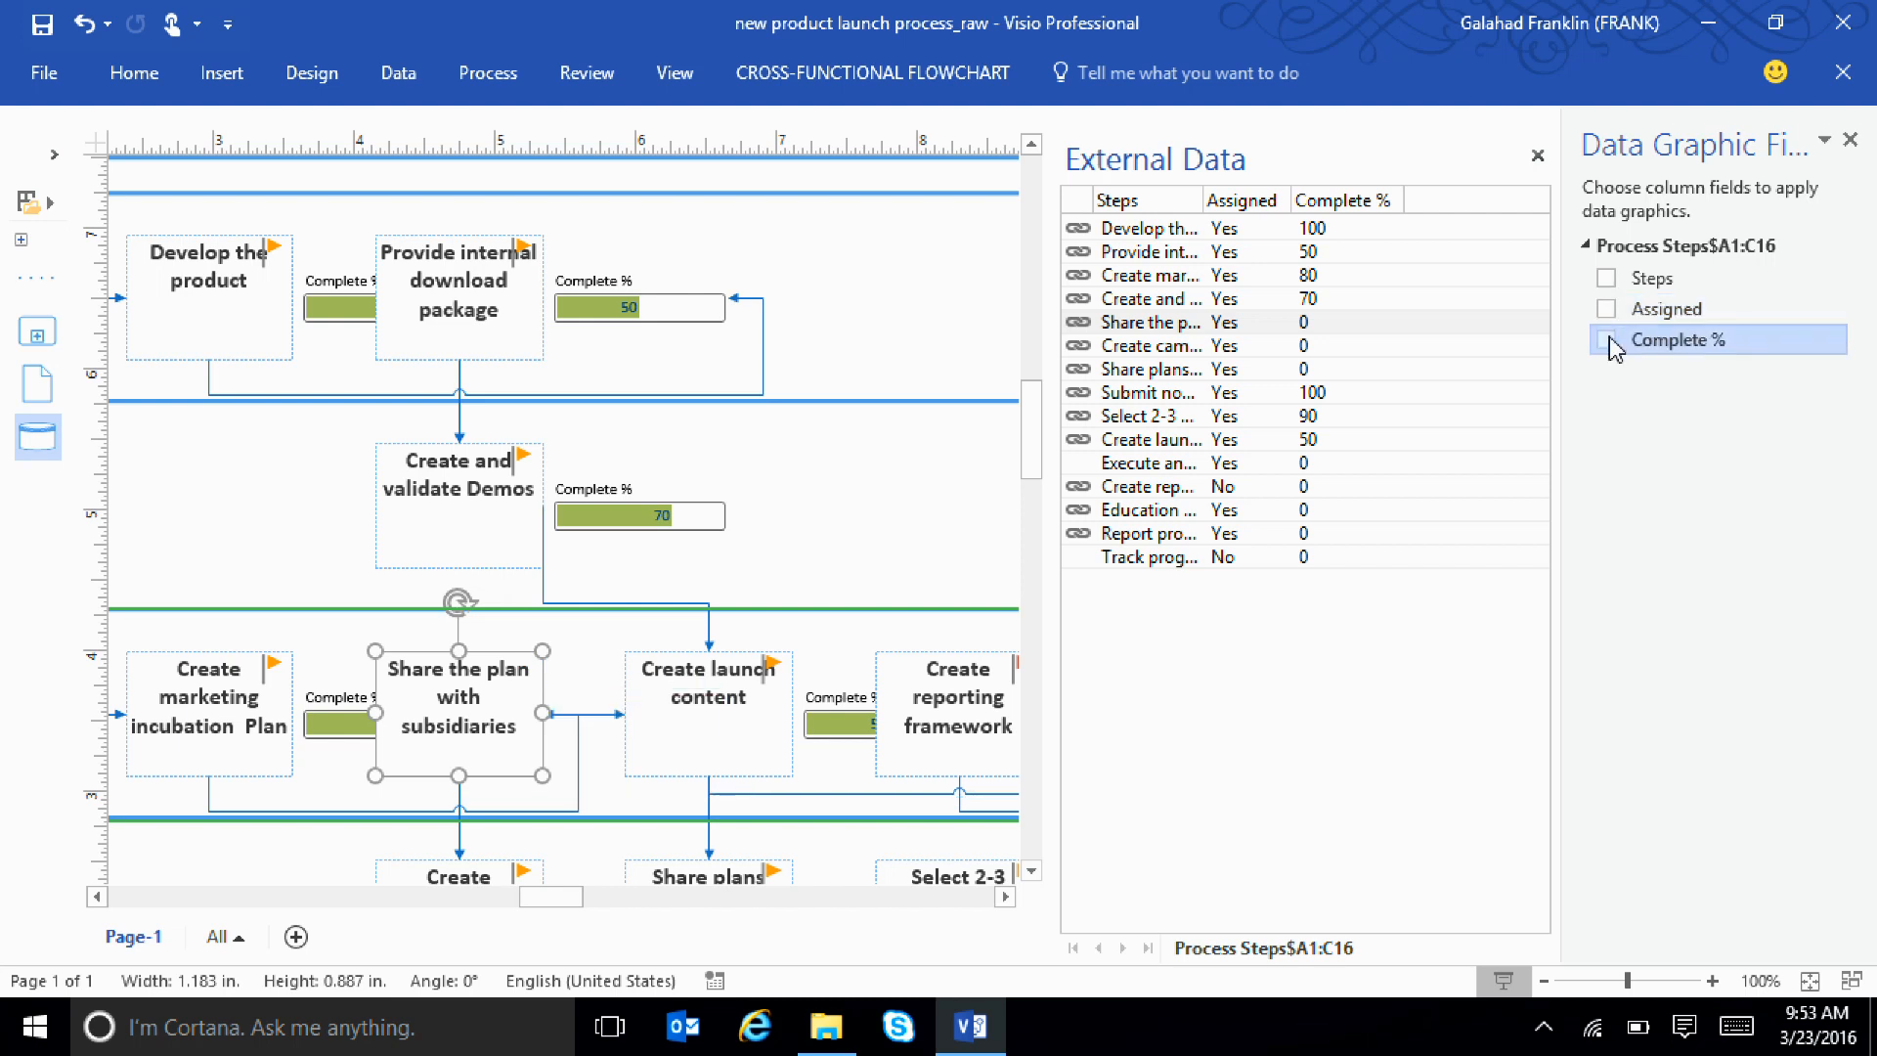
click(1606, 309)
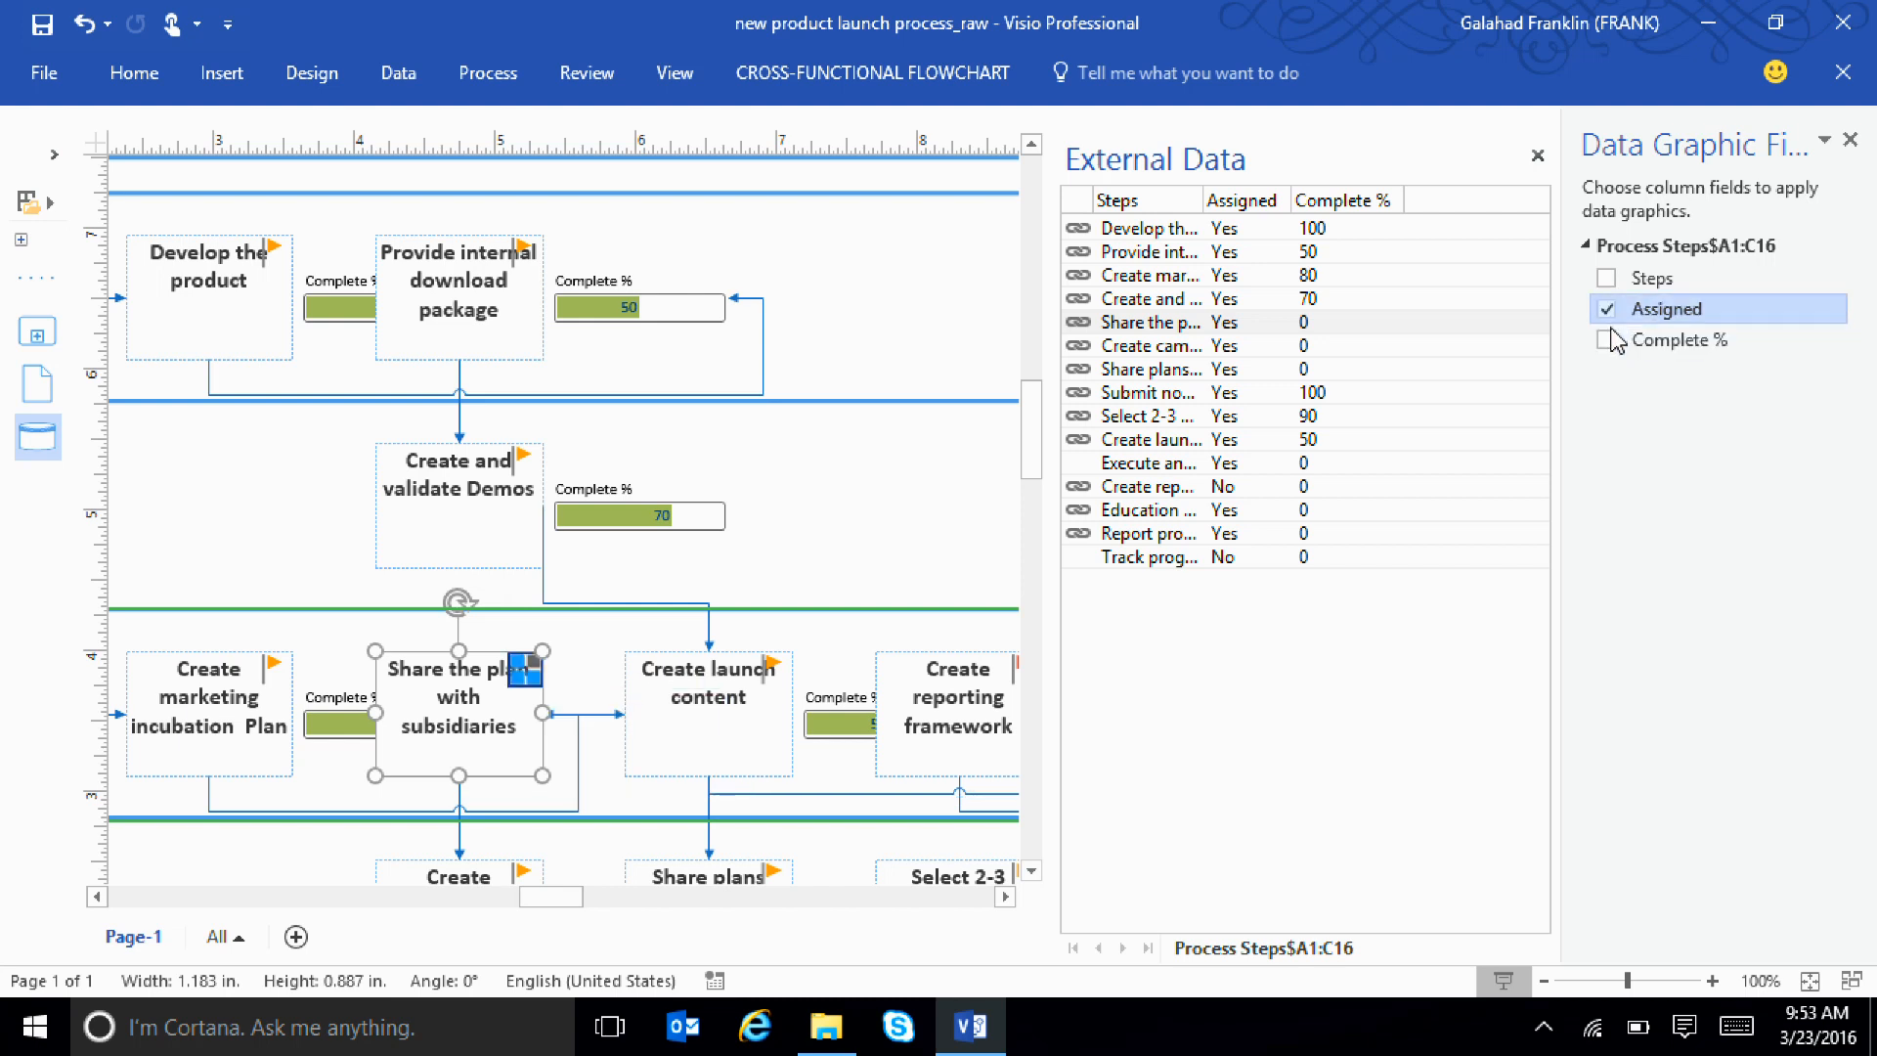
click(878, 387)
drag(862, 522, 301, 209)
click(728, 569)
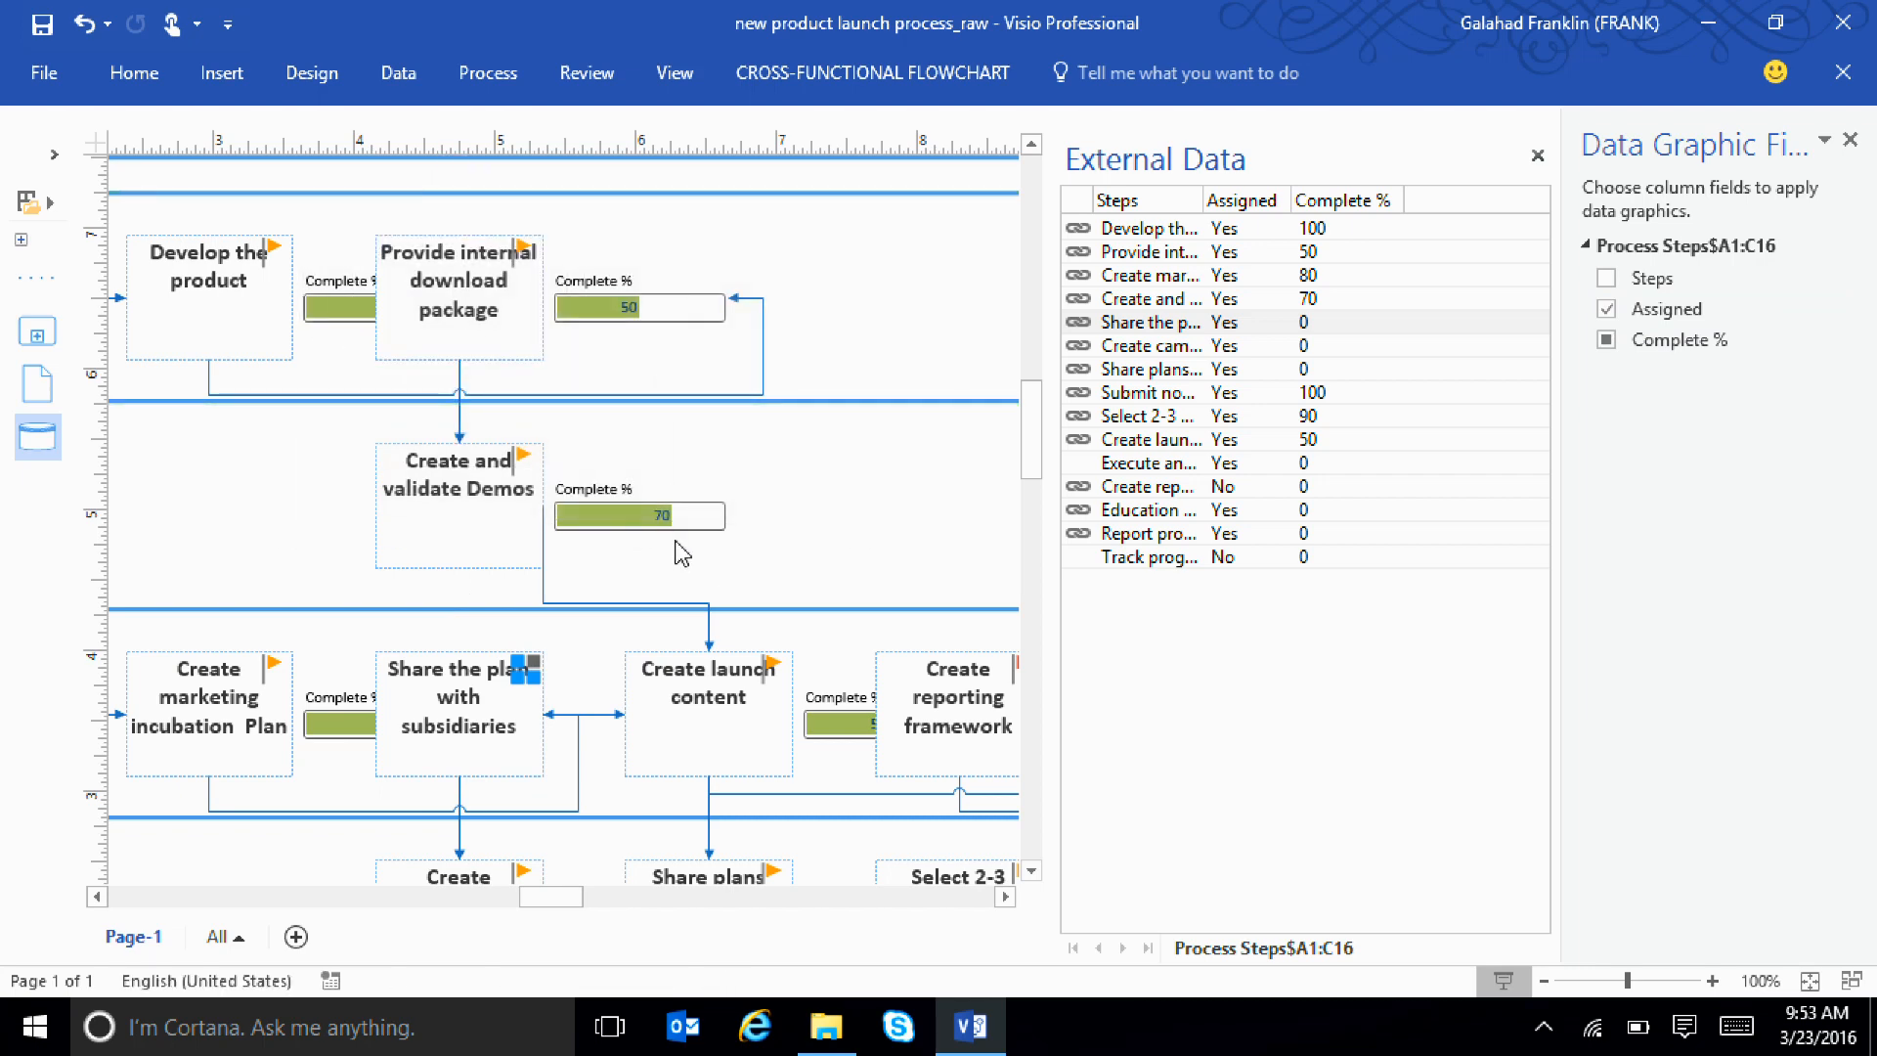
Select the four Marketing lane steps from "Create marketing incubation Plan" to "Create reporting framework" and remove their Assigned data graphic
scroll(675, 543, down, 2)
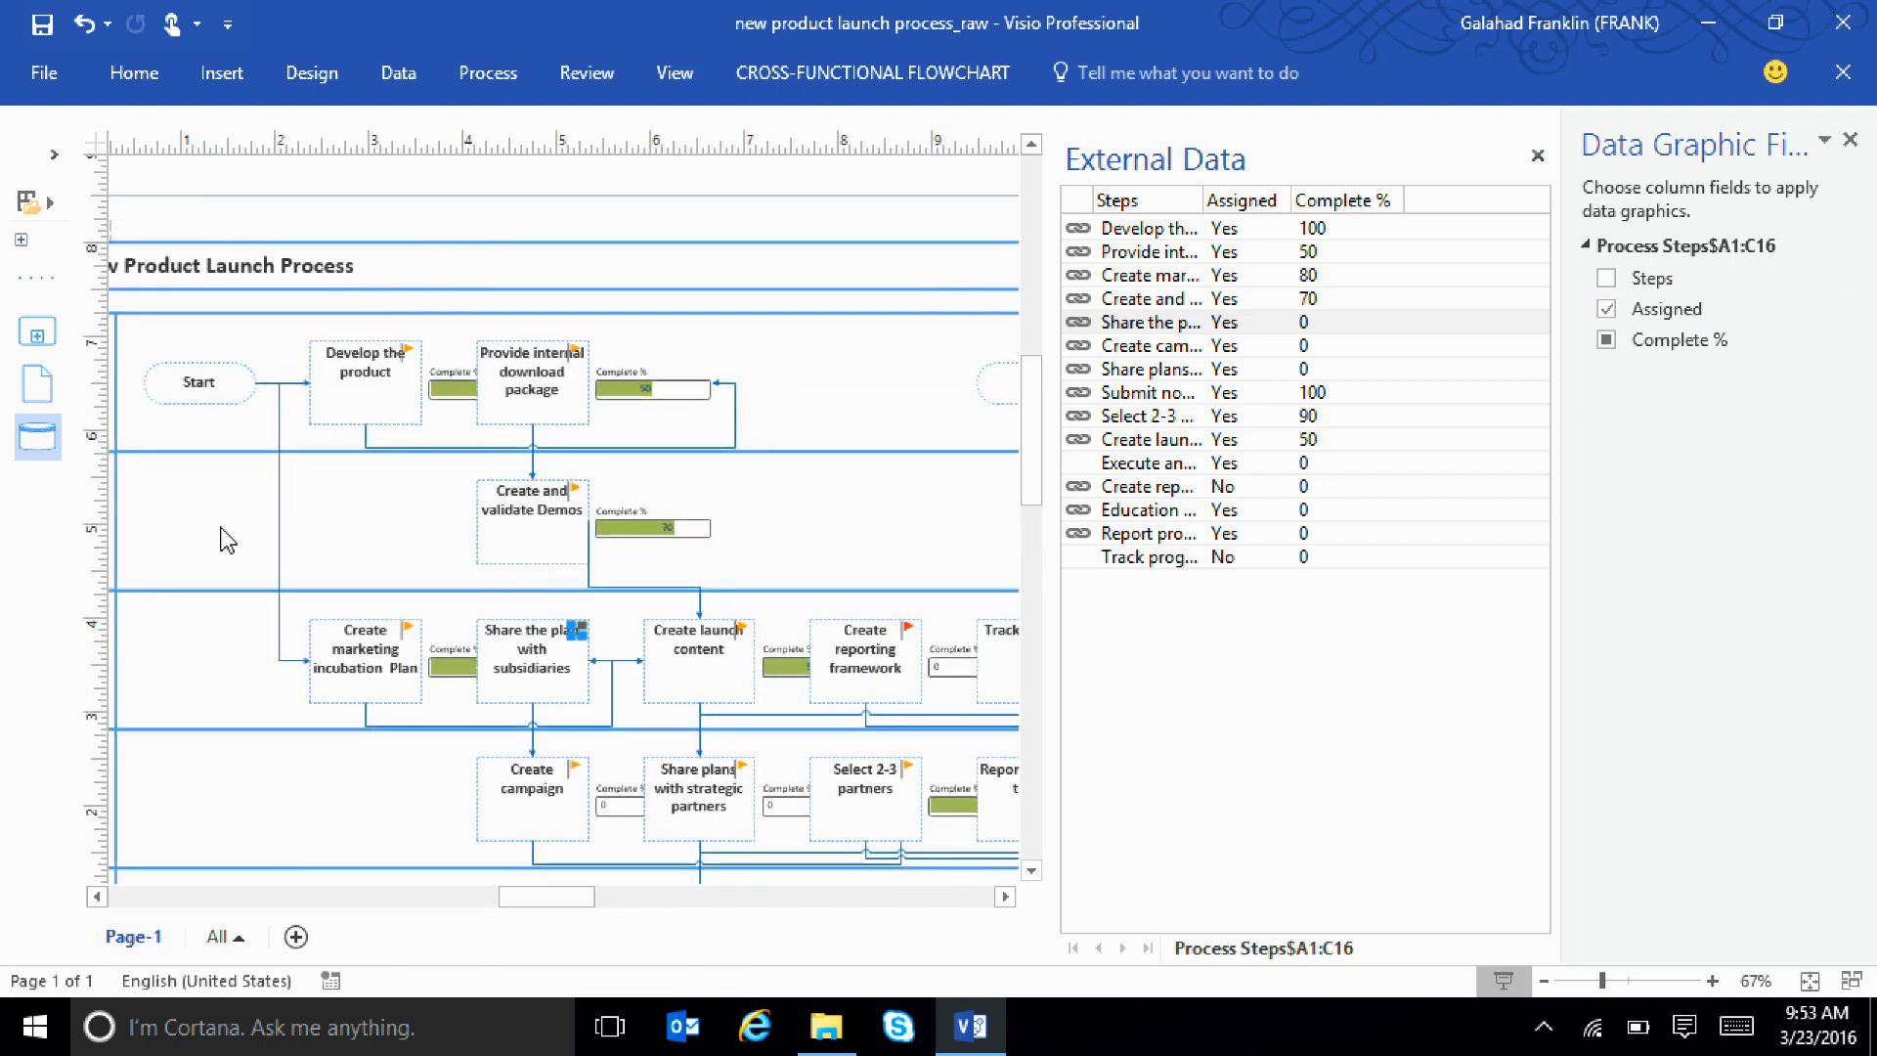
drag(205, 496, 938, 841)
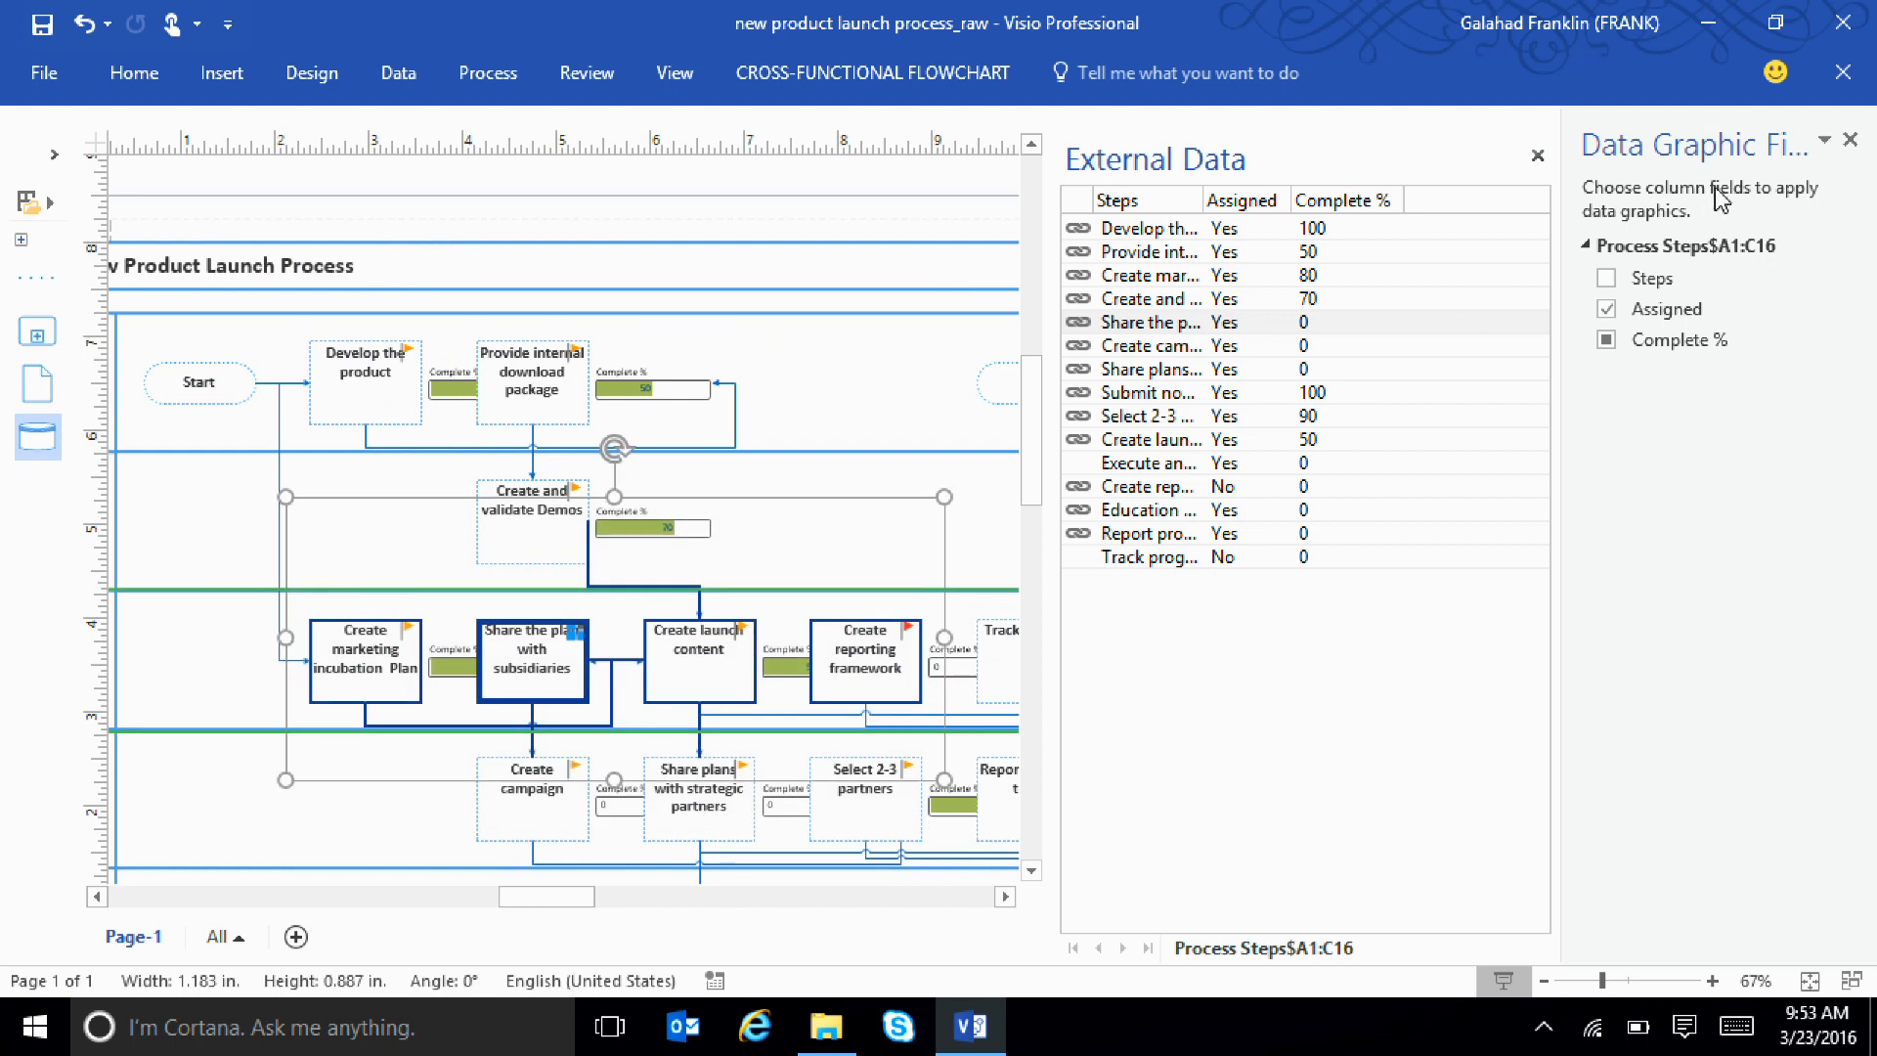
click(1606, 309)
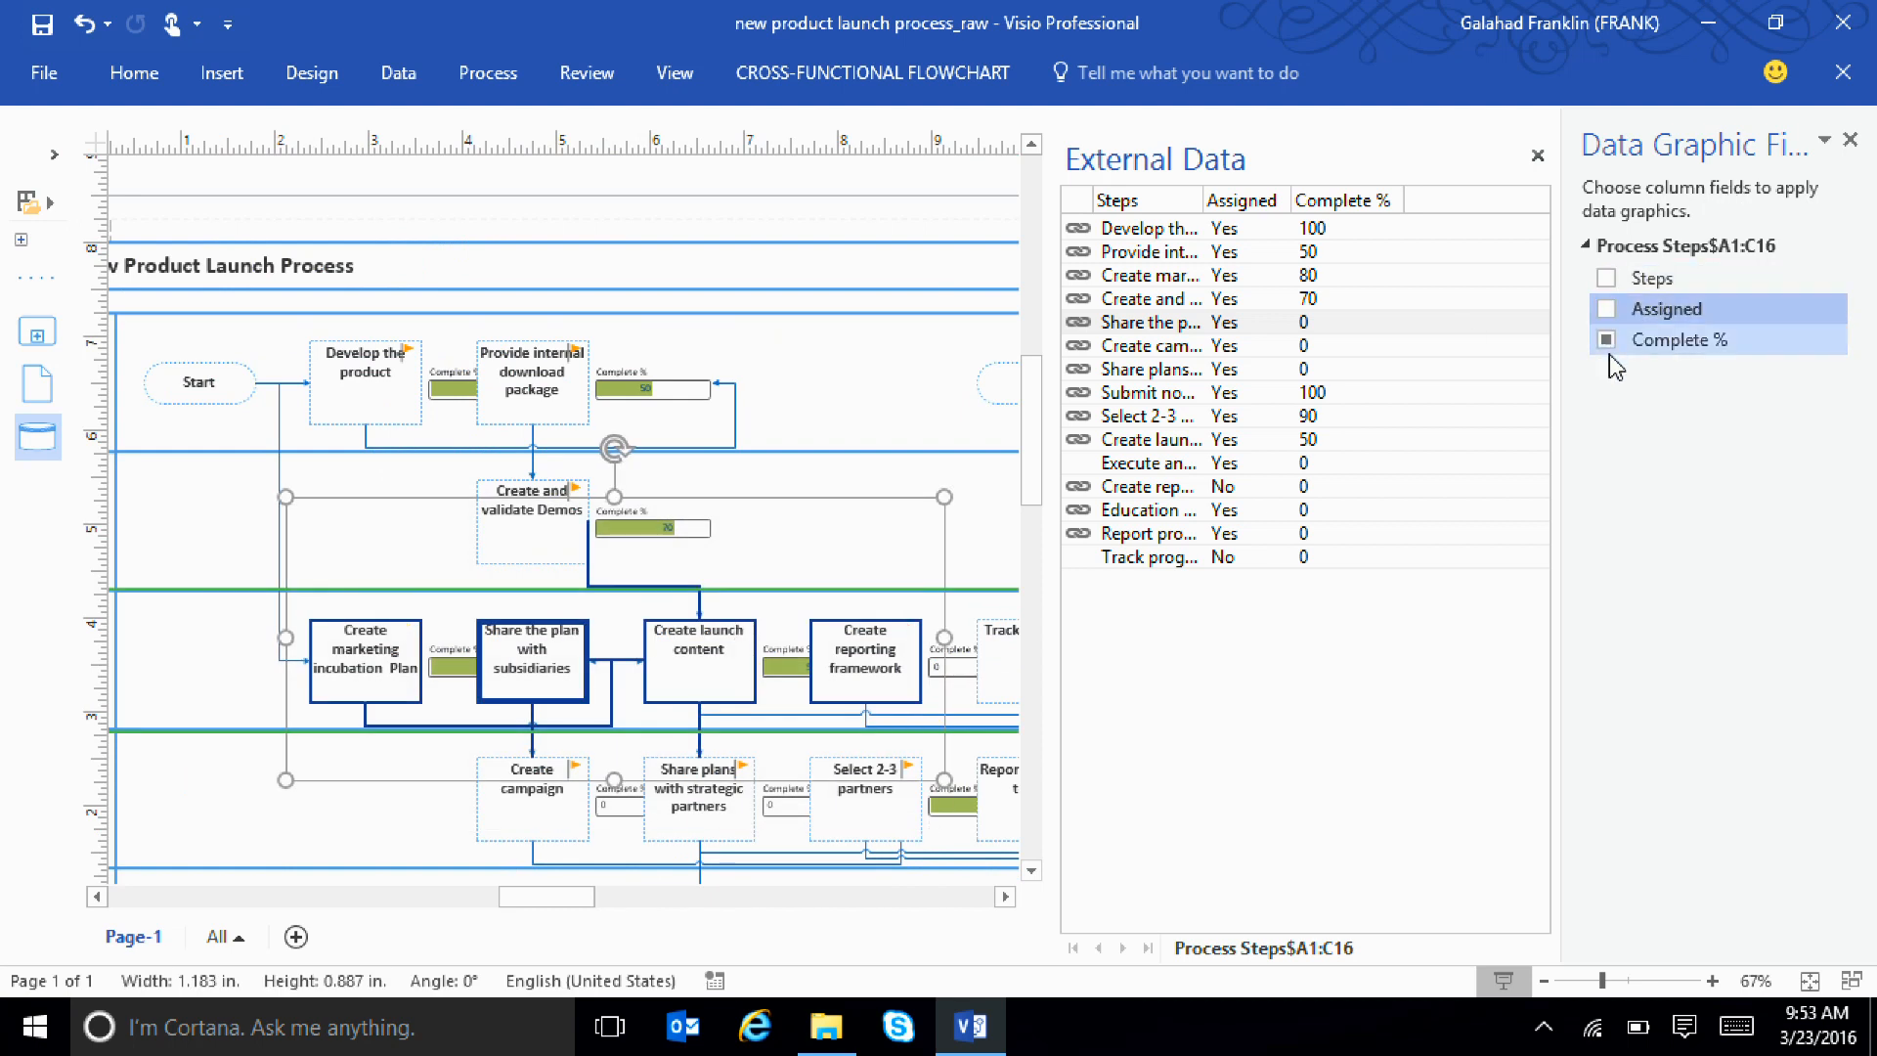
Apply both the Assigned and Complete % data graphics to the four selected Marketing lane steps and clear the selection
click(1606, 340)
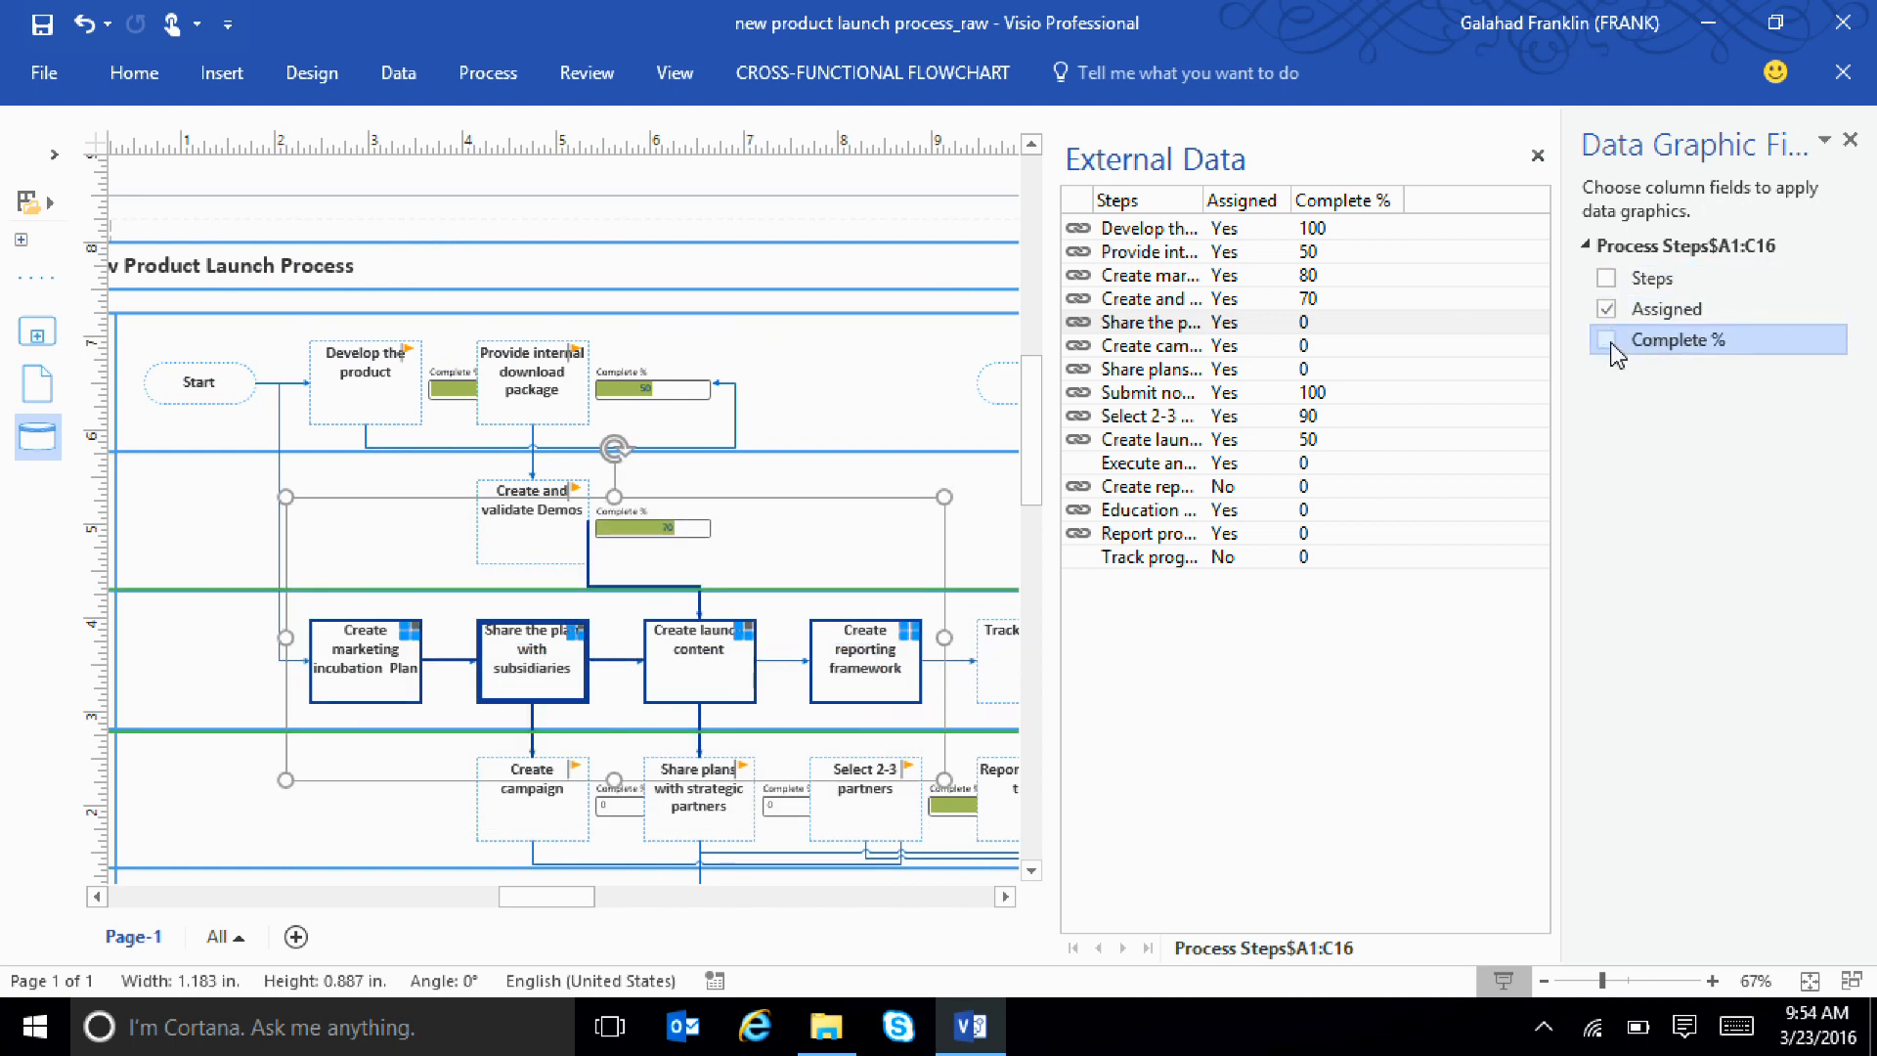
click(1609, 341)
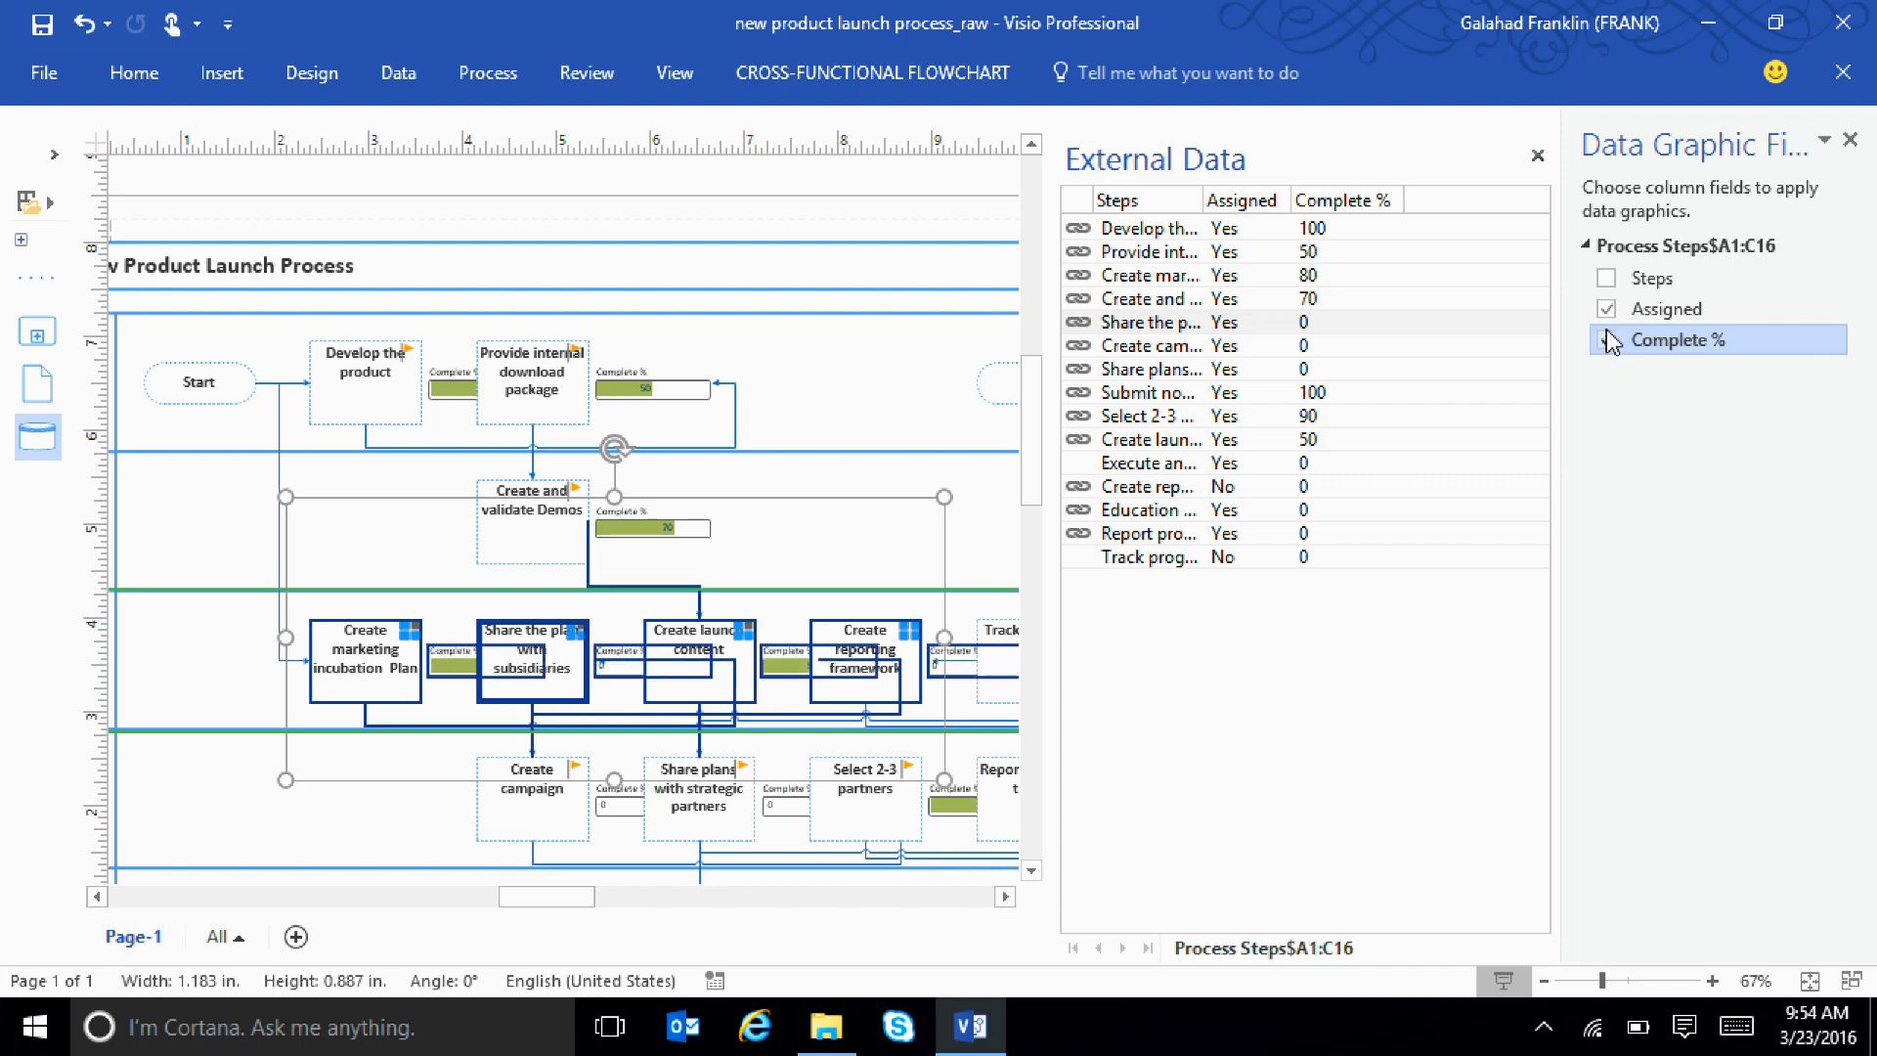
click(860, 504)
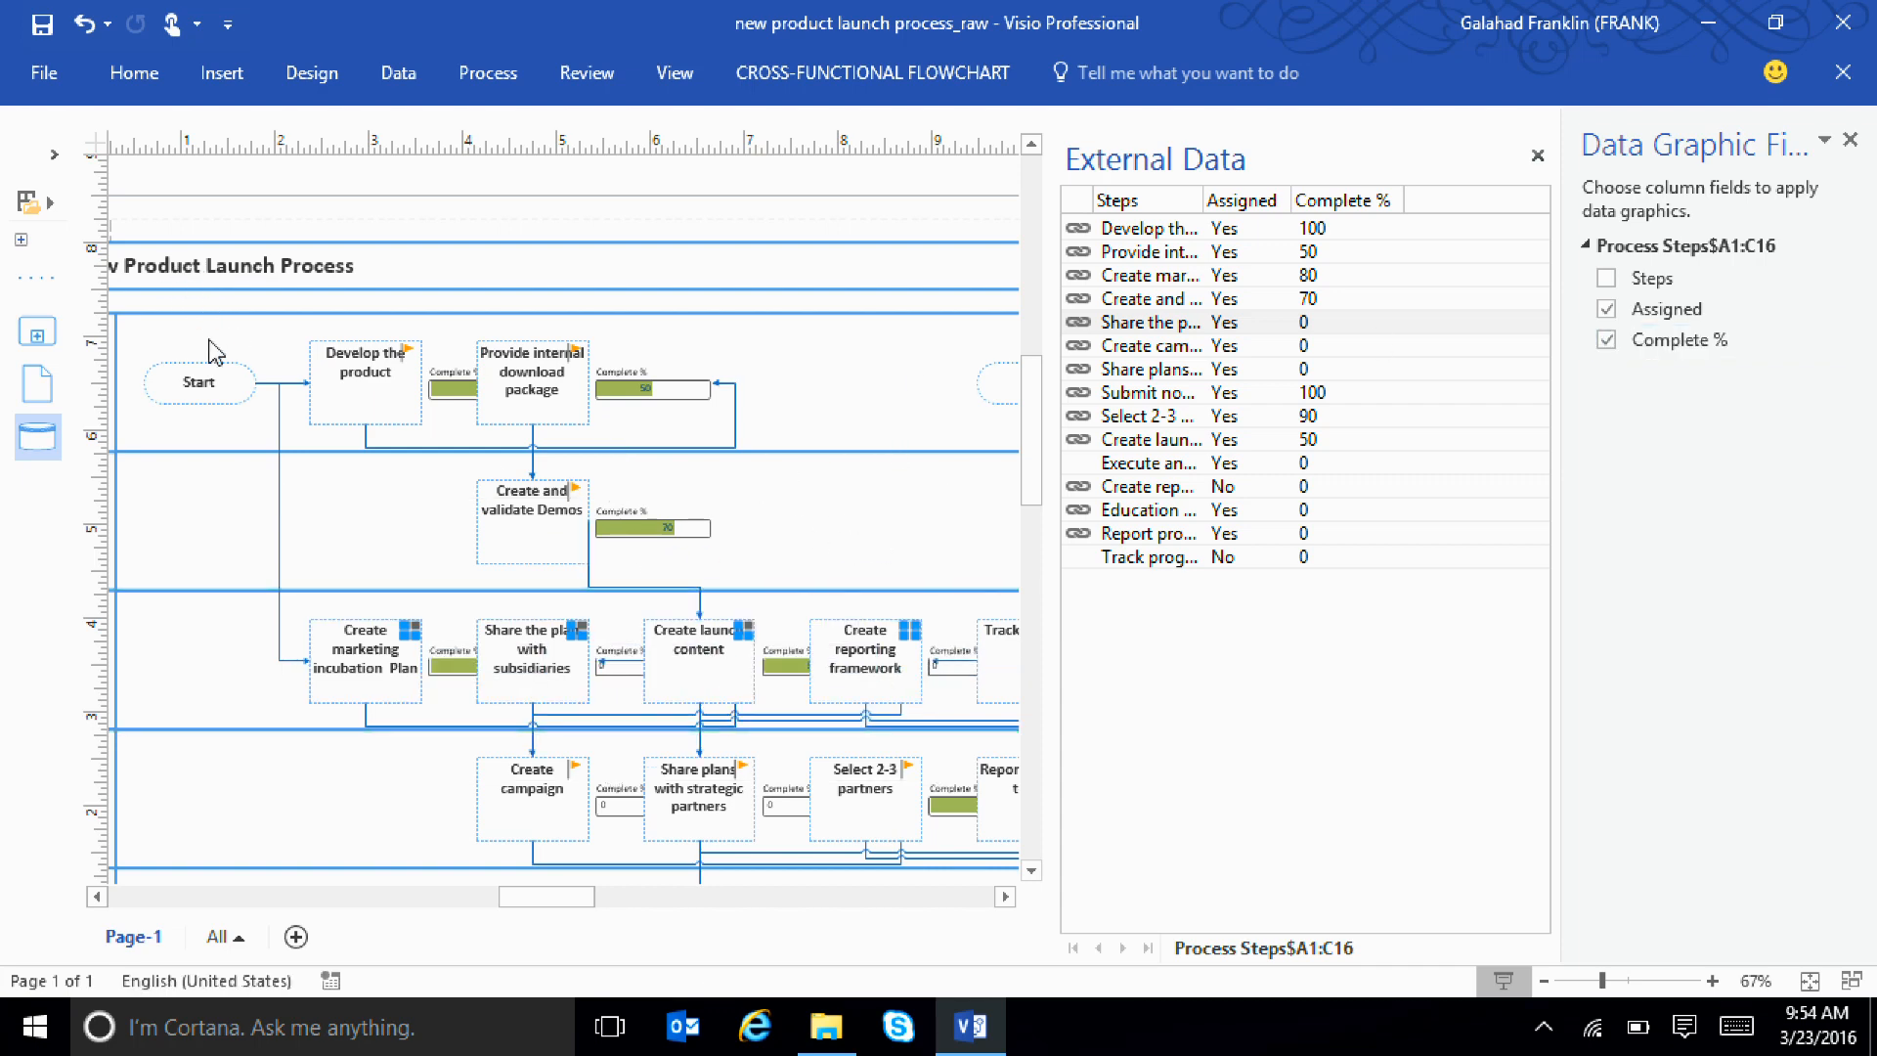
Select the flowchart's process steps and open their data graphic for editing
drag(234, 339, 1010, 1023)
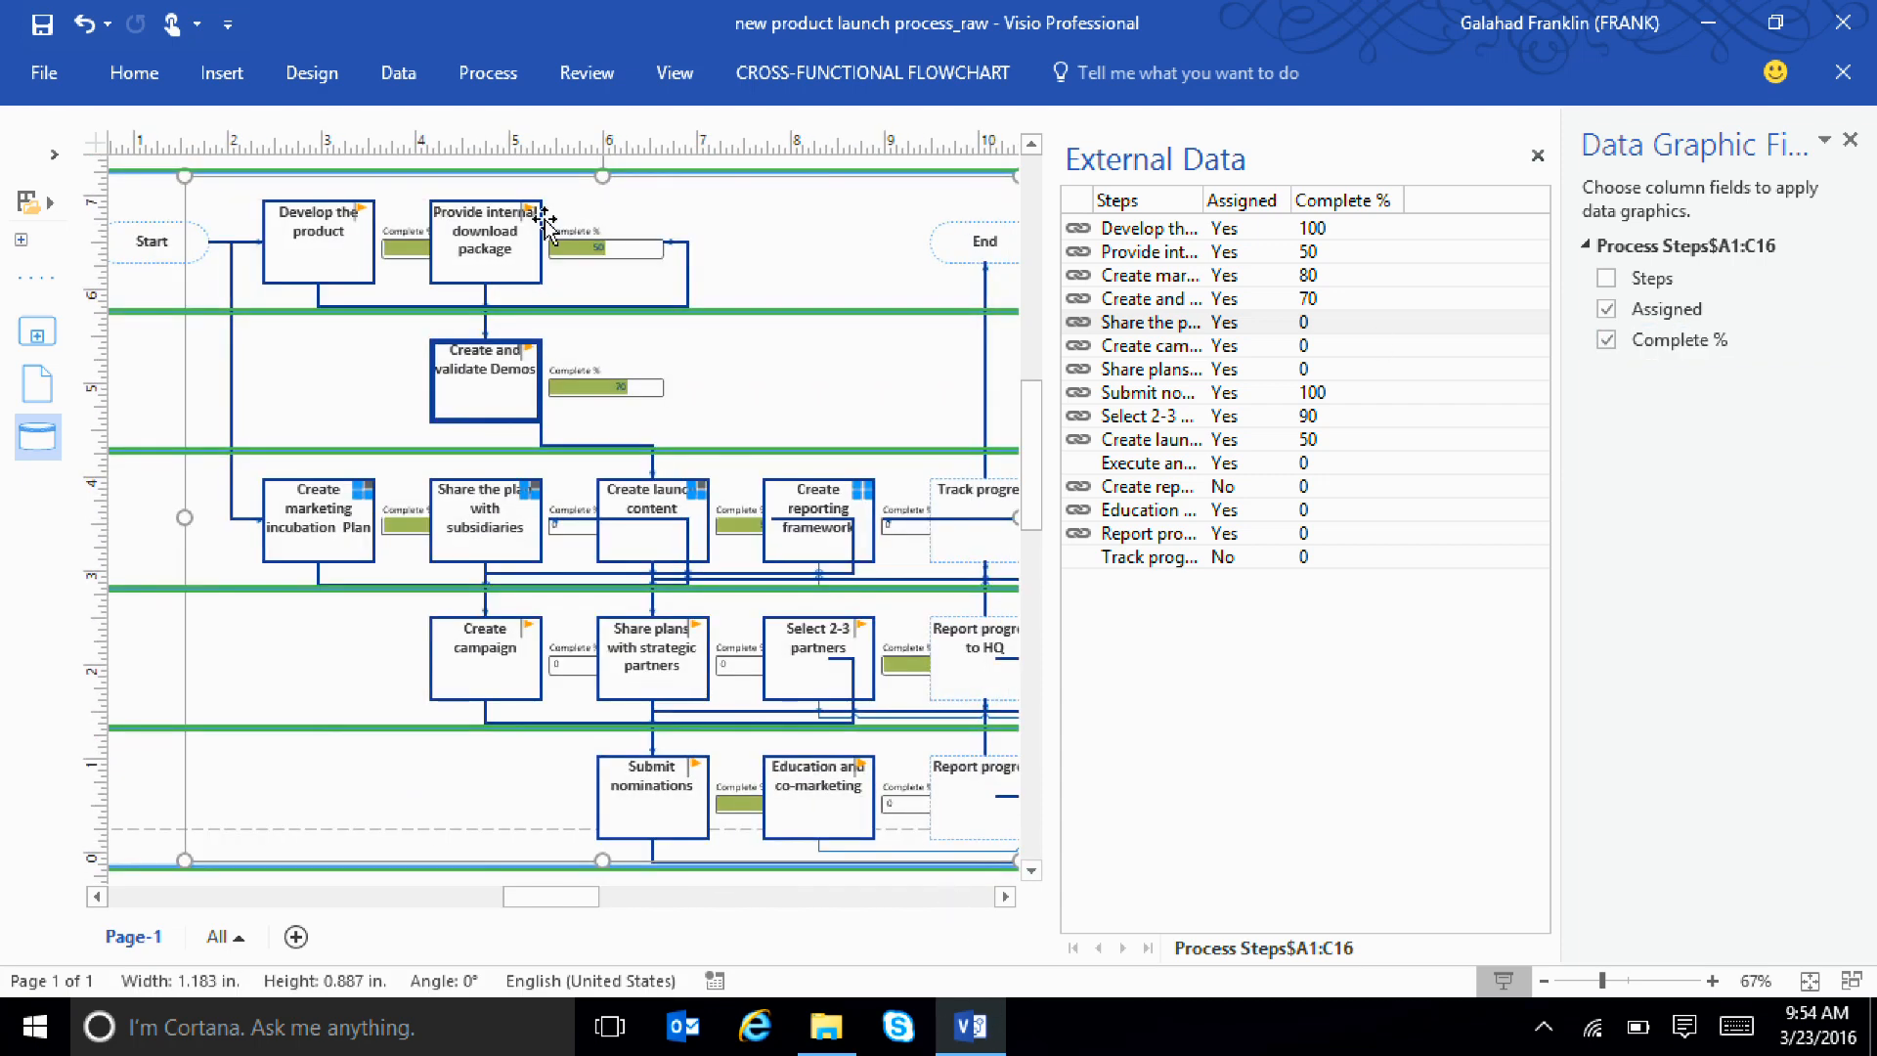
click(408, 78)
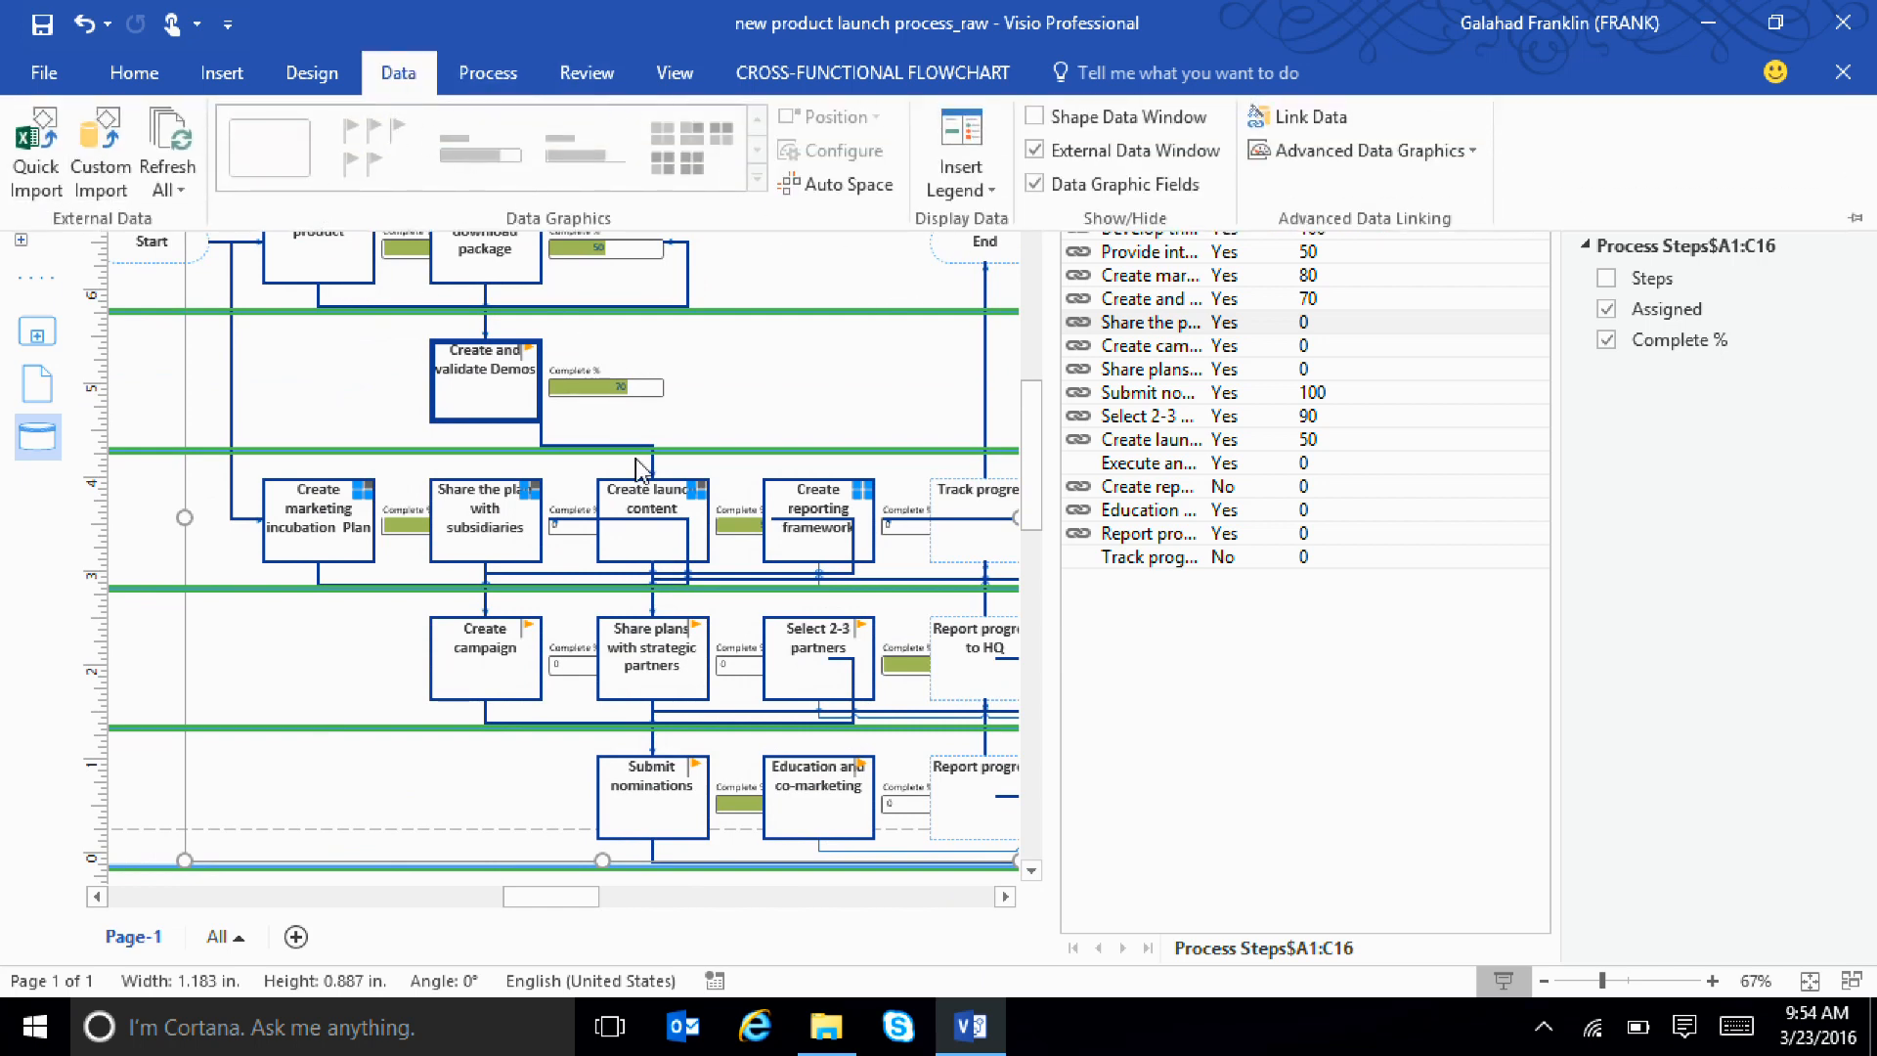
right_click(643, 533)
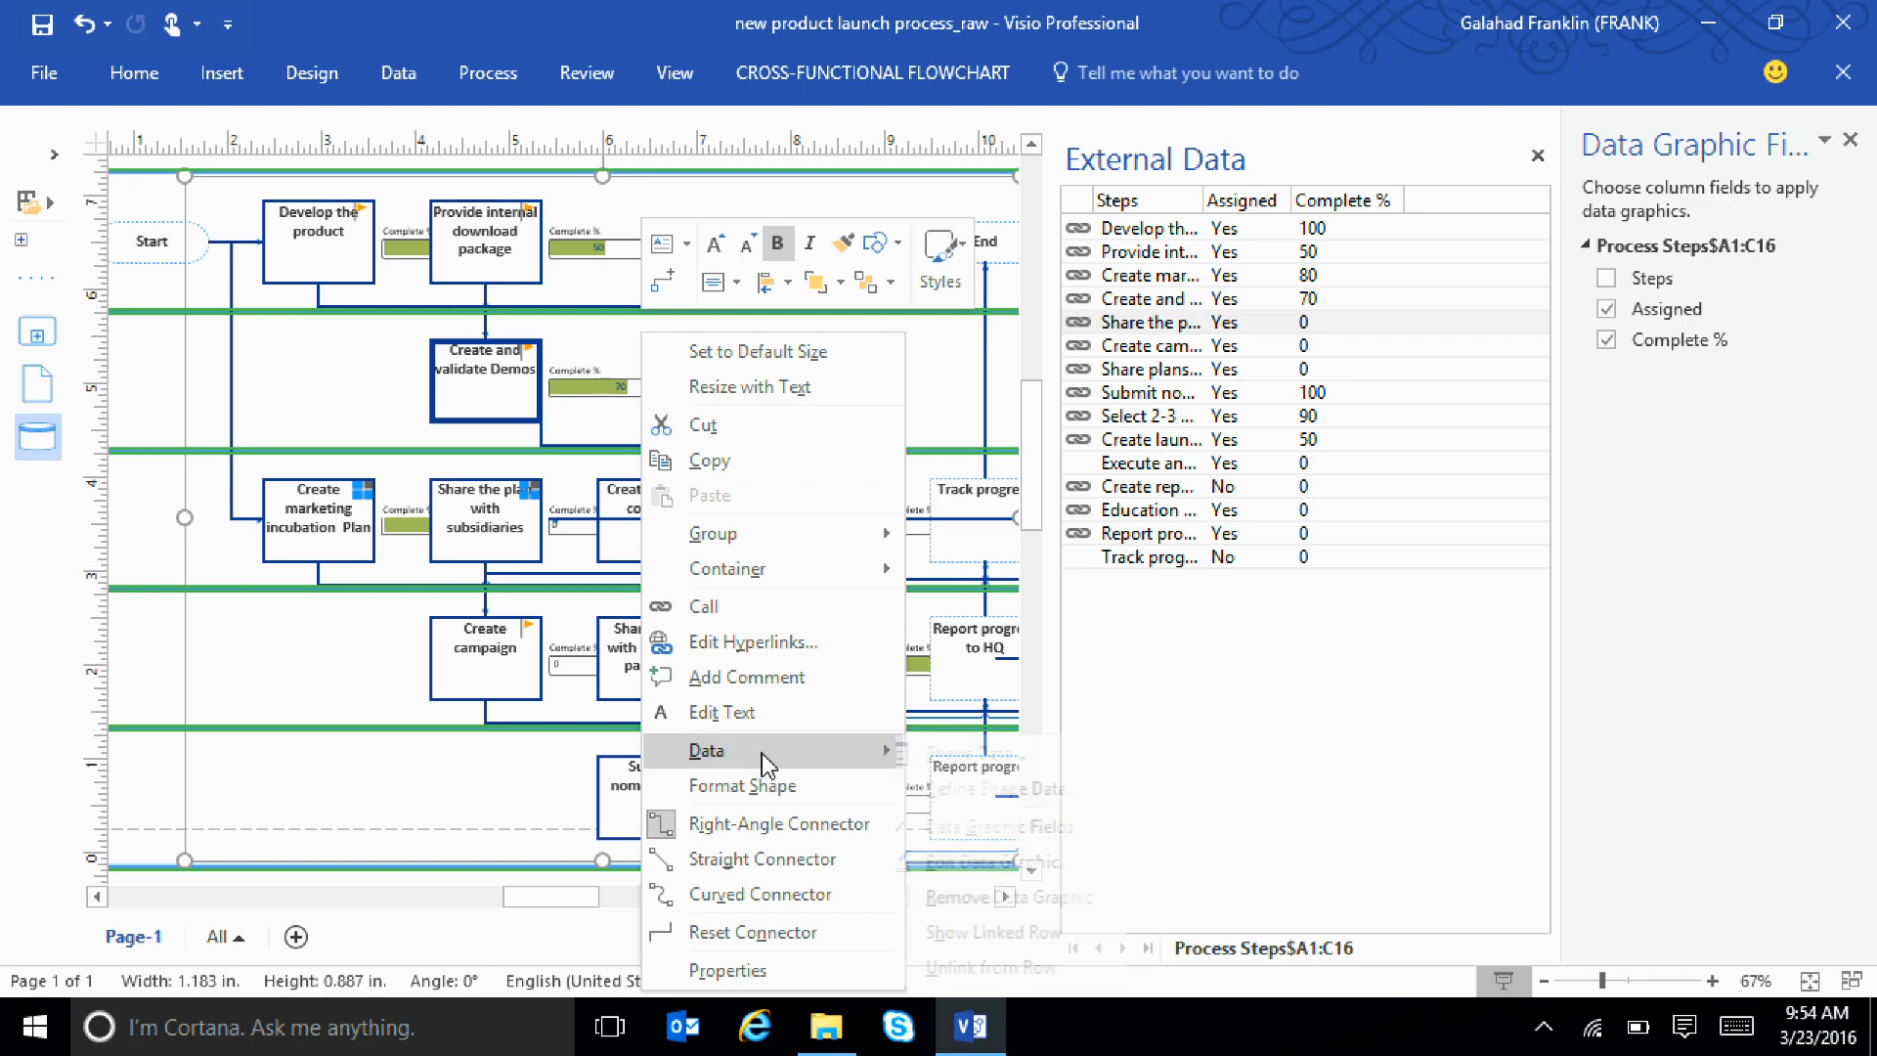
mouse_move(769, 751)
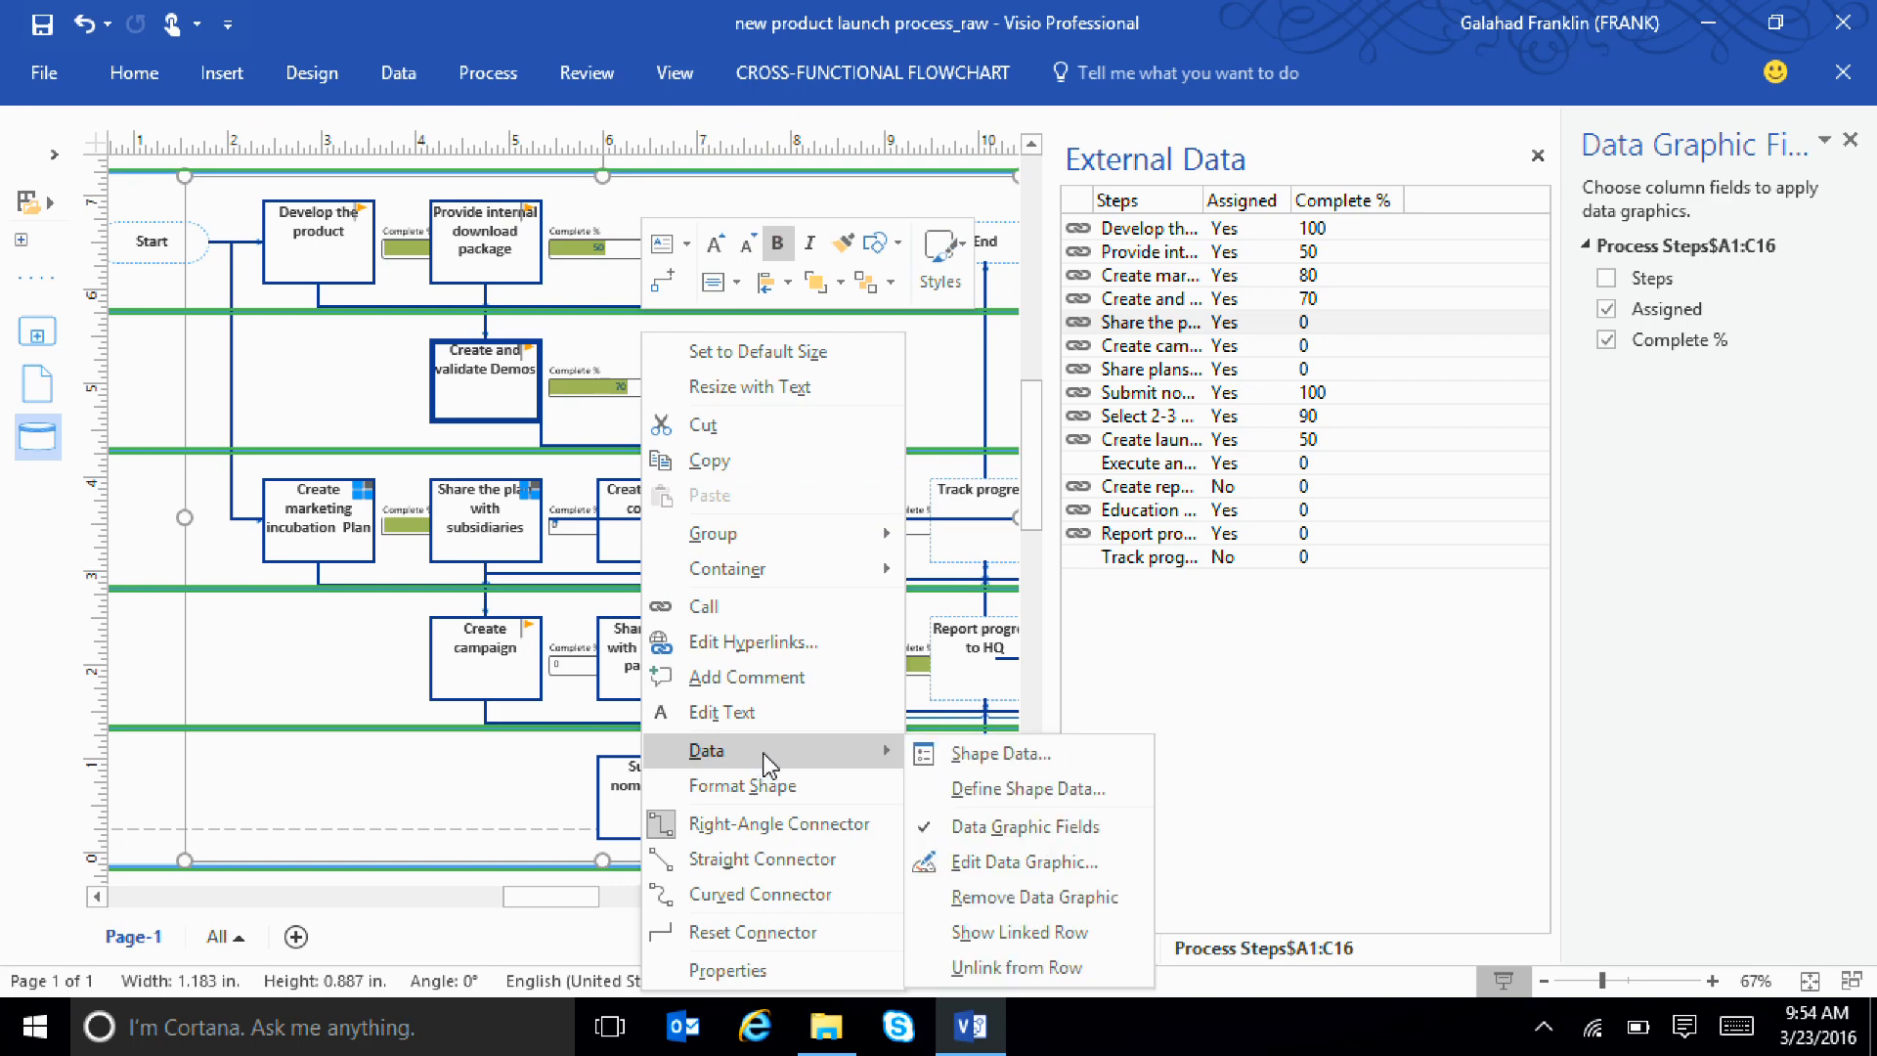
click(988, 862)
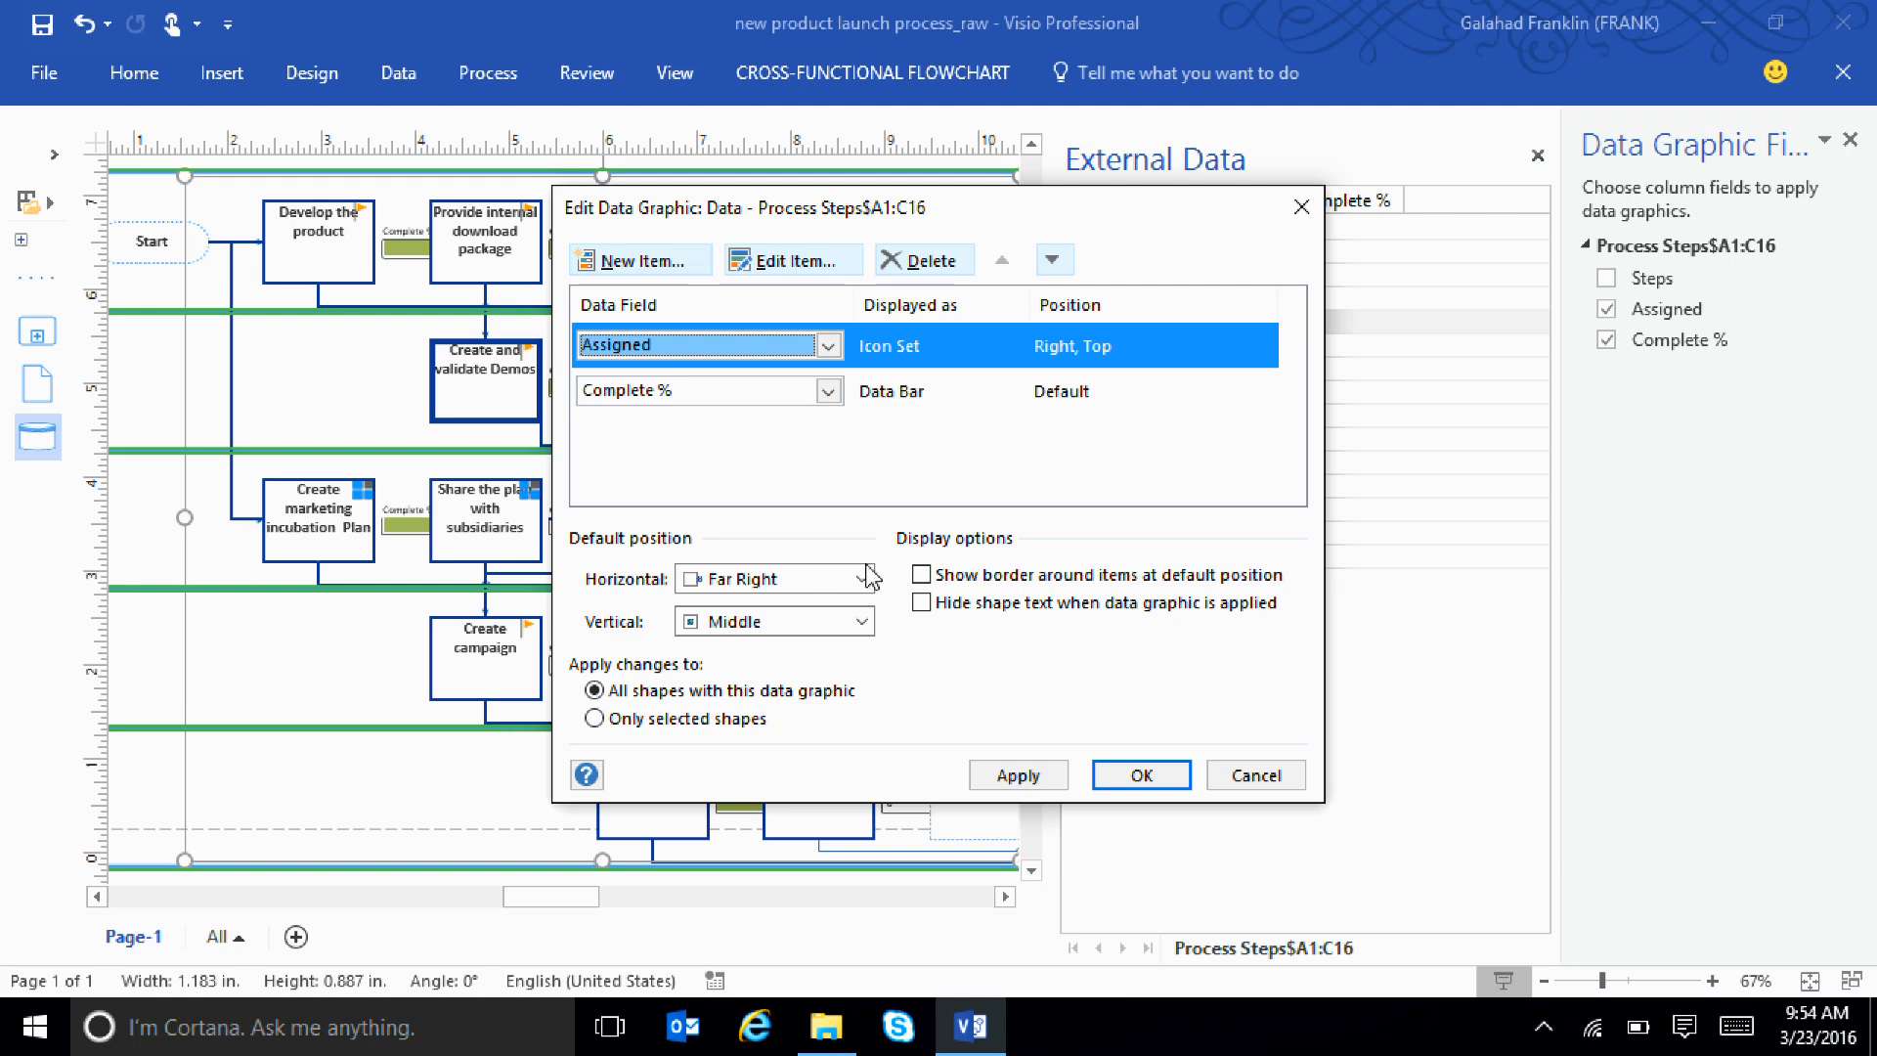
Open the Assigned item for editing and look through the available icon set styles, keeping the coloured flags
click(772, 262)
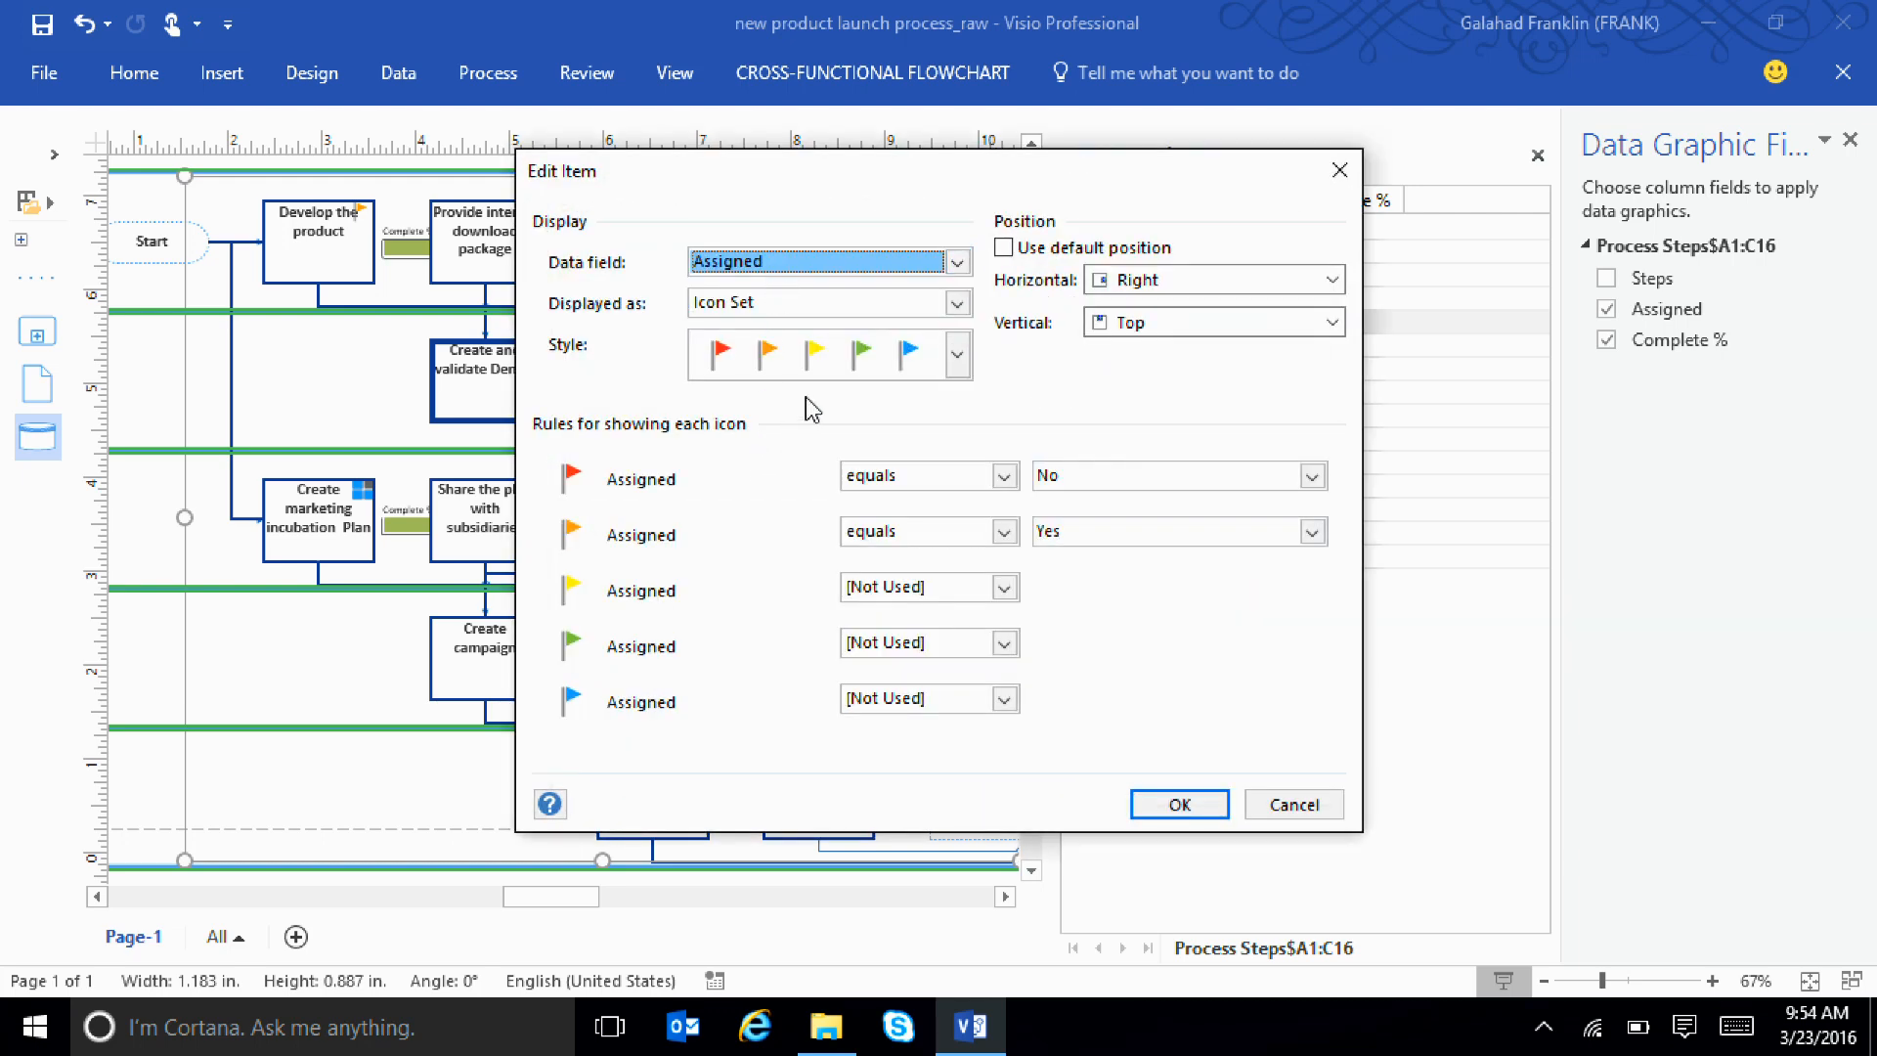
click(824, 364)
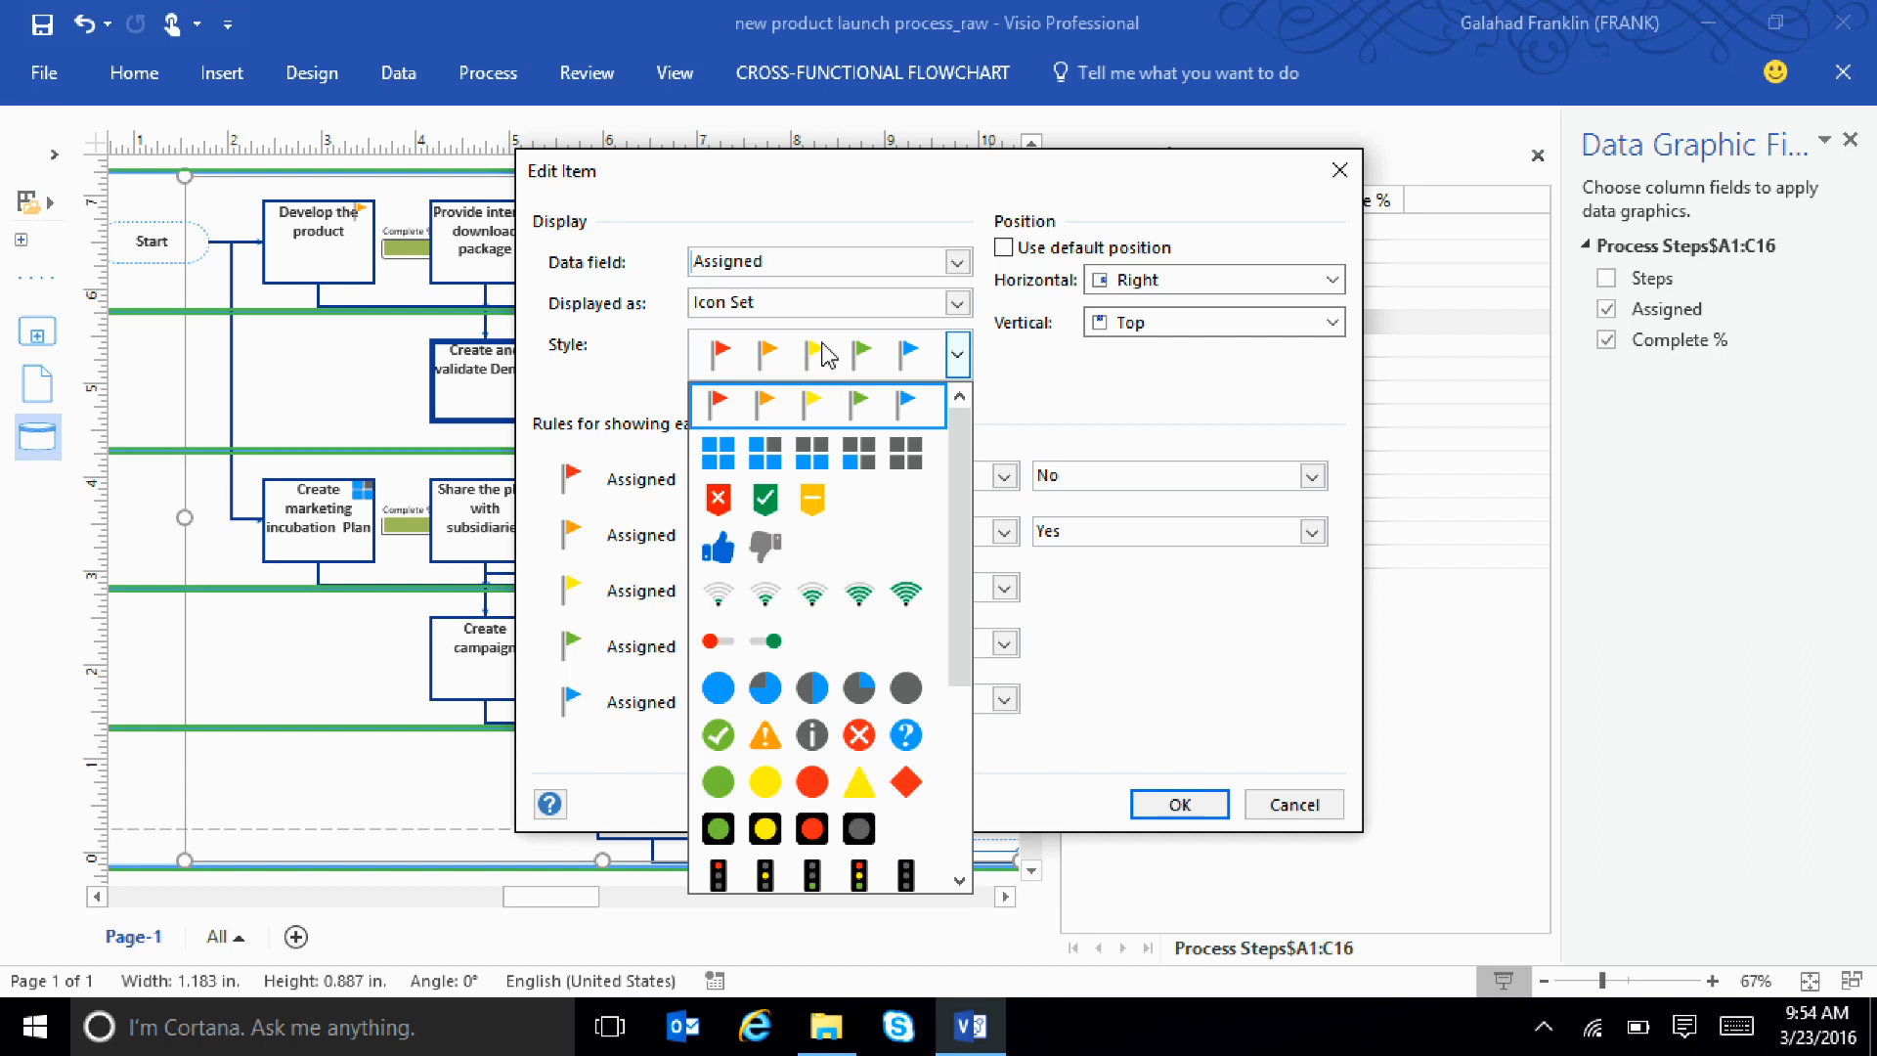
drag(964, 532, 940, 650)
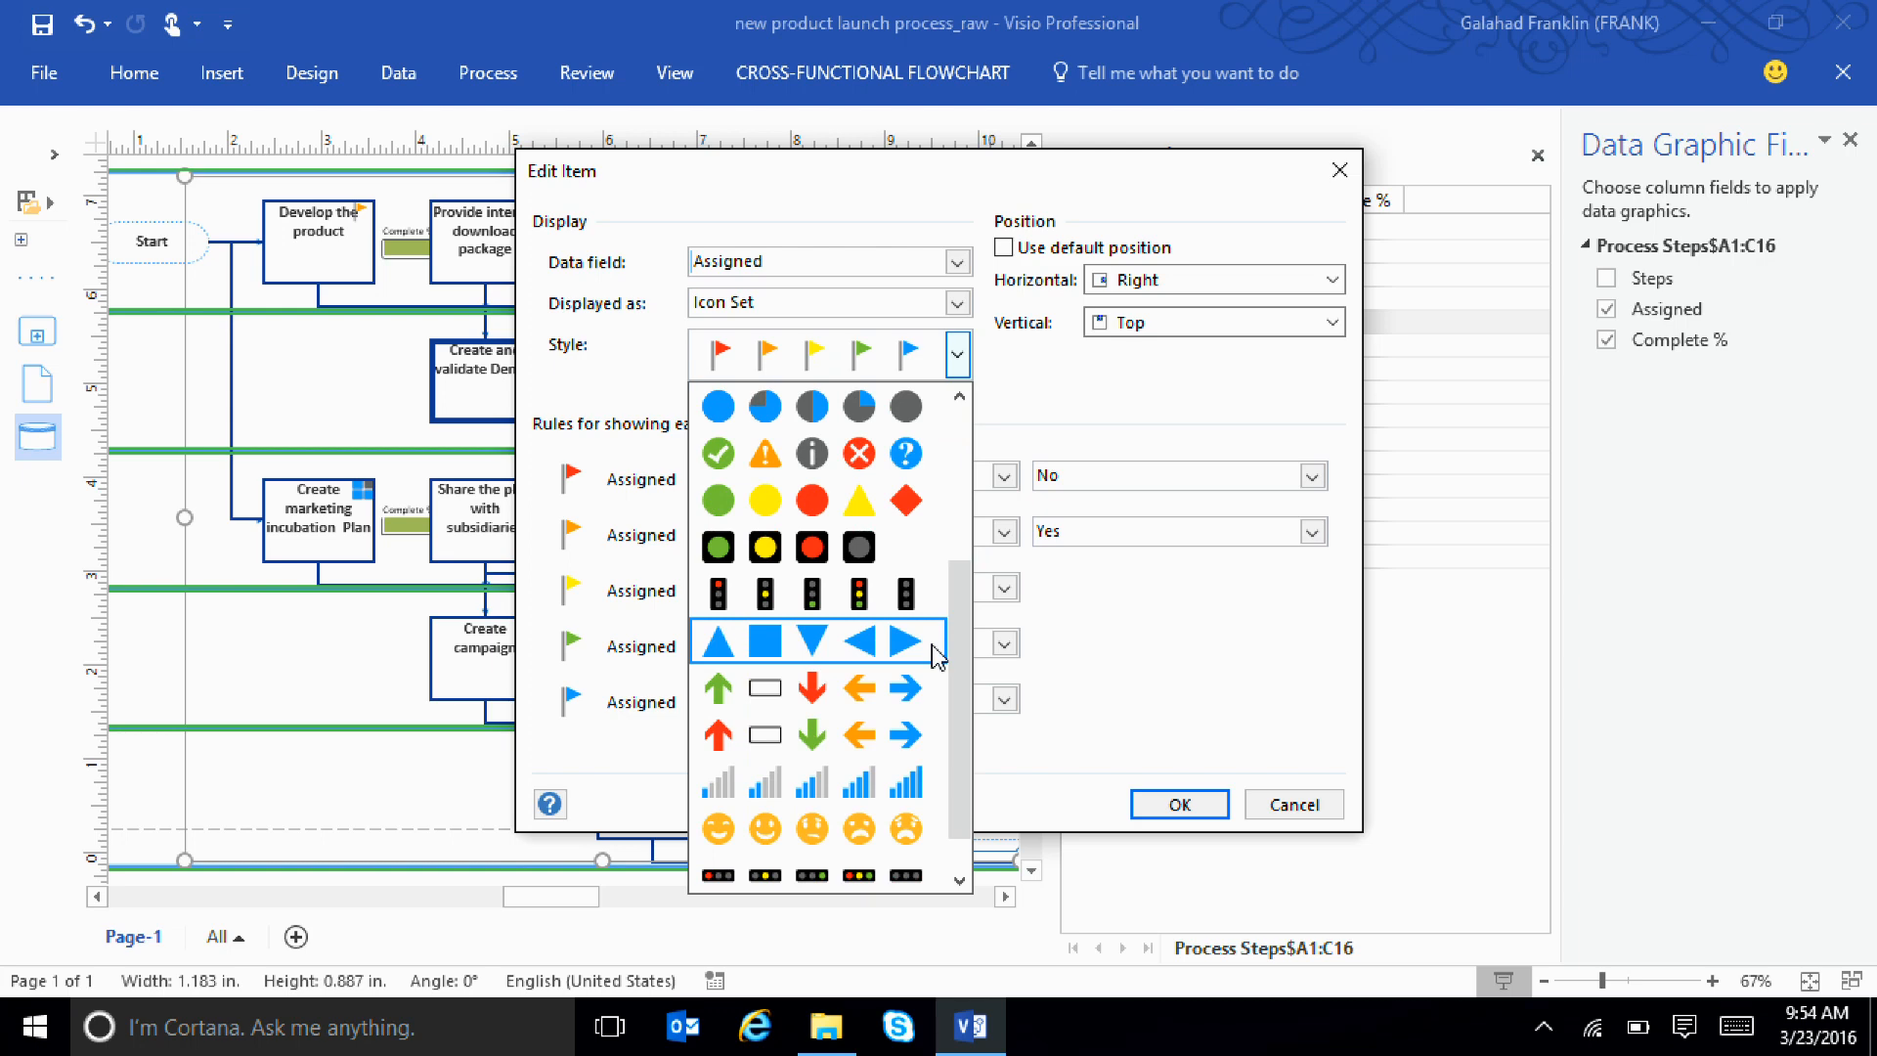
click(1505, 827)
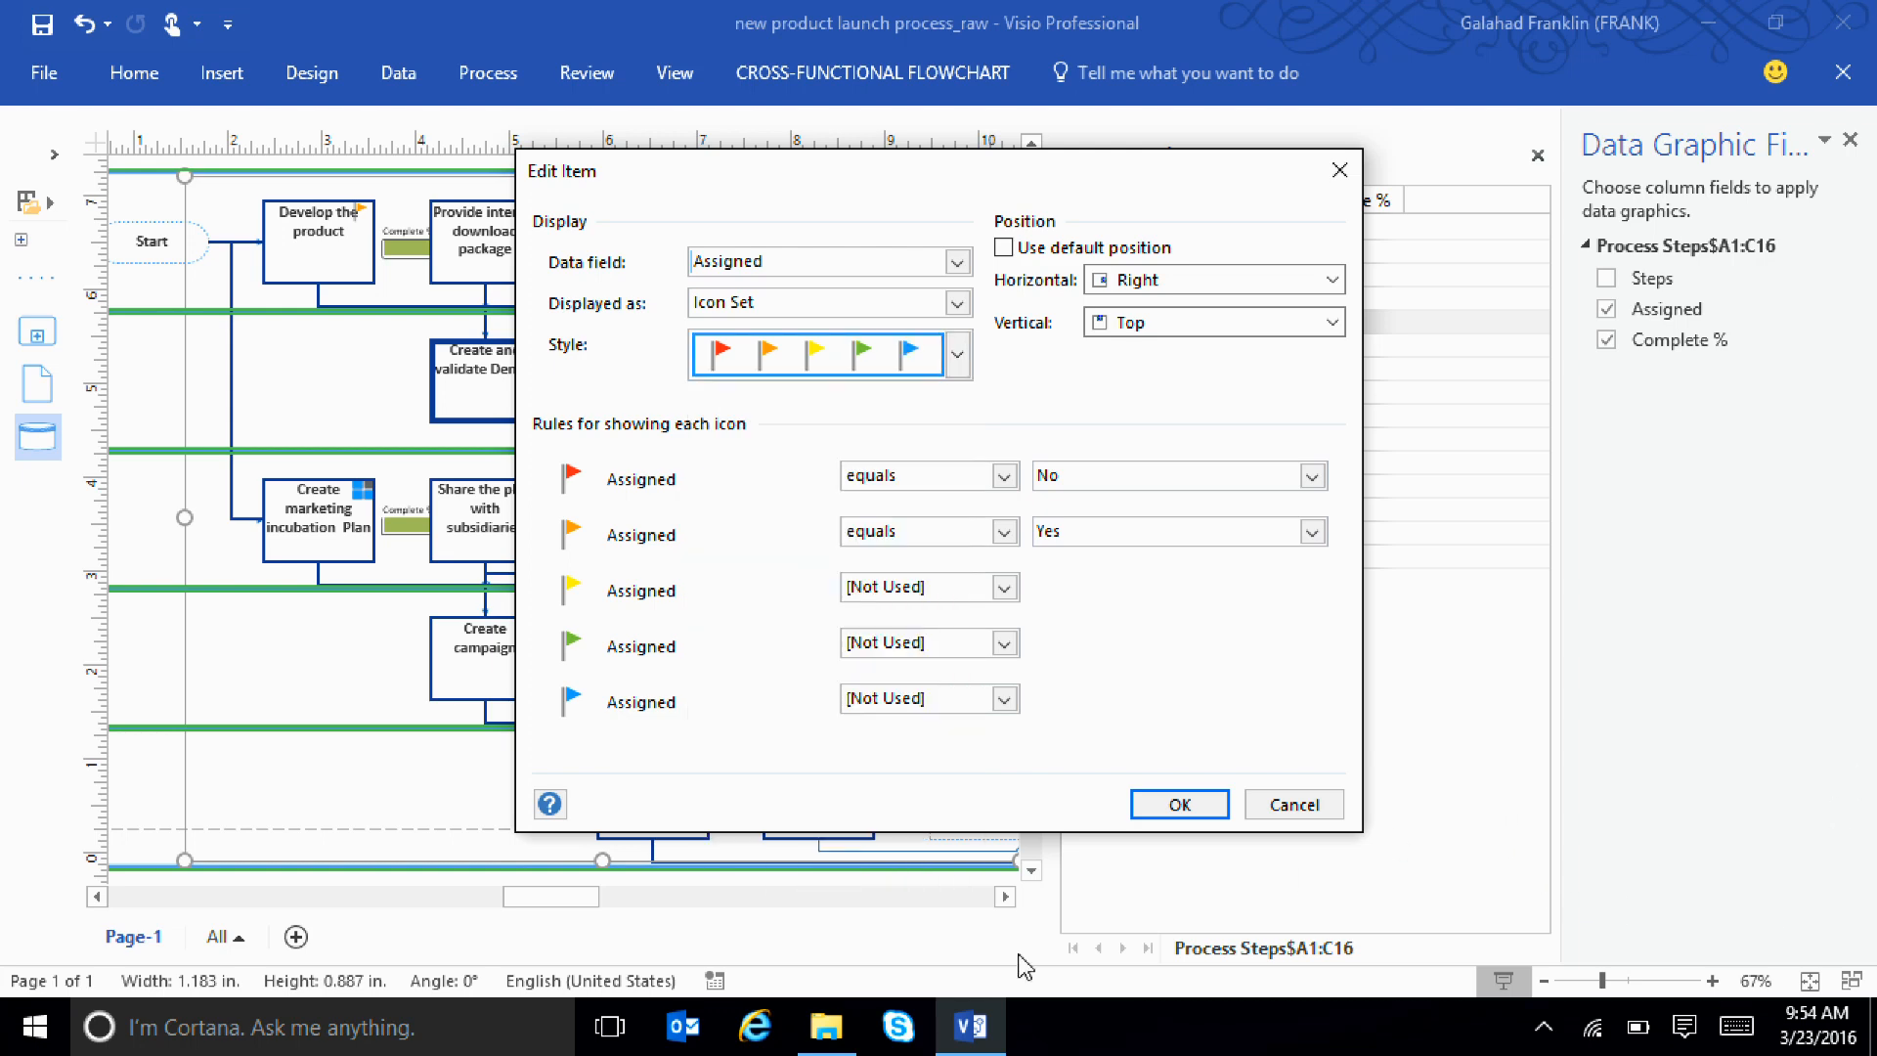
Open the "Product launch status new" workbook from the MDIS folder in File Explorer and minimize it
click(826, 1027)
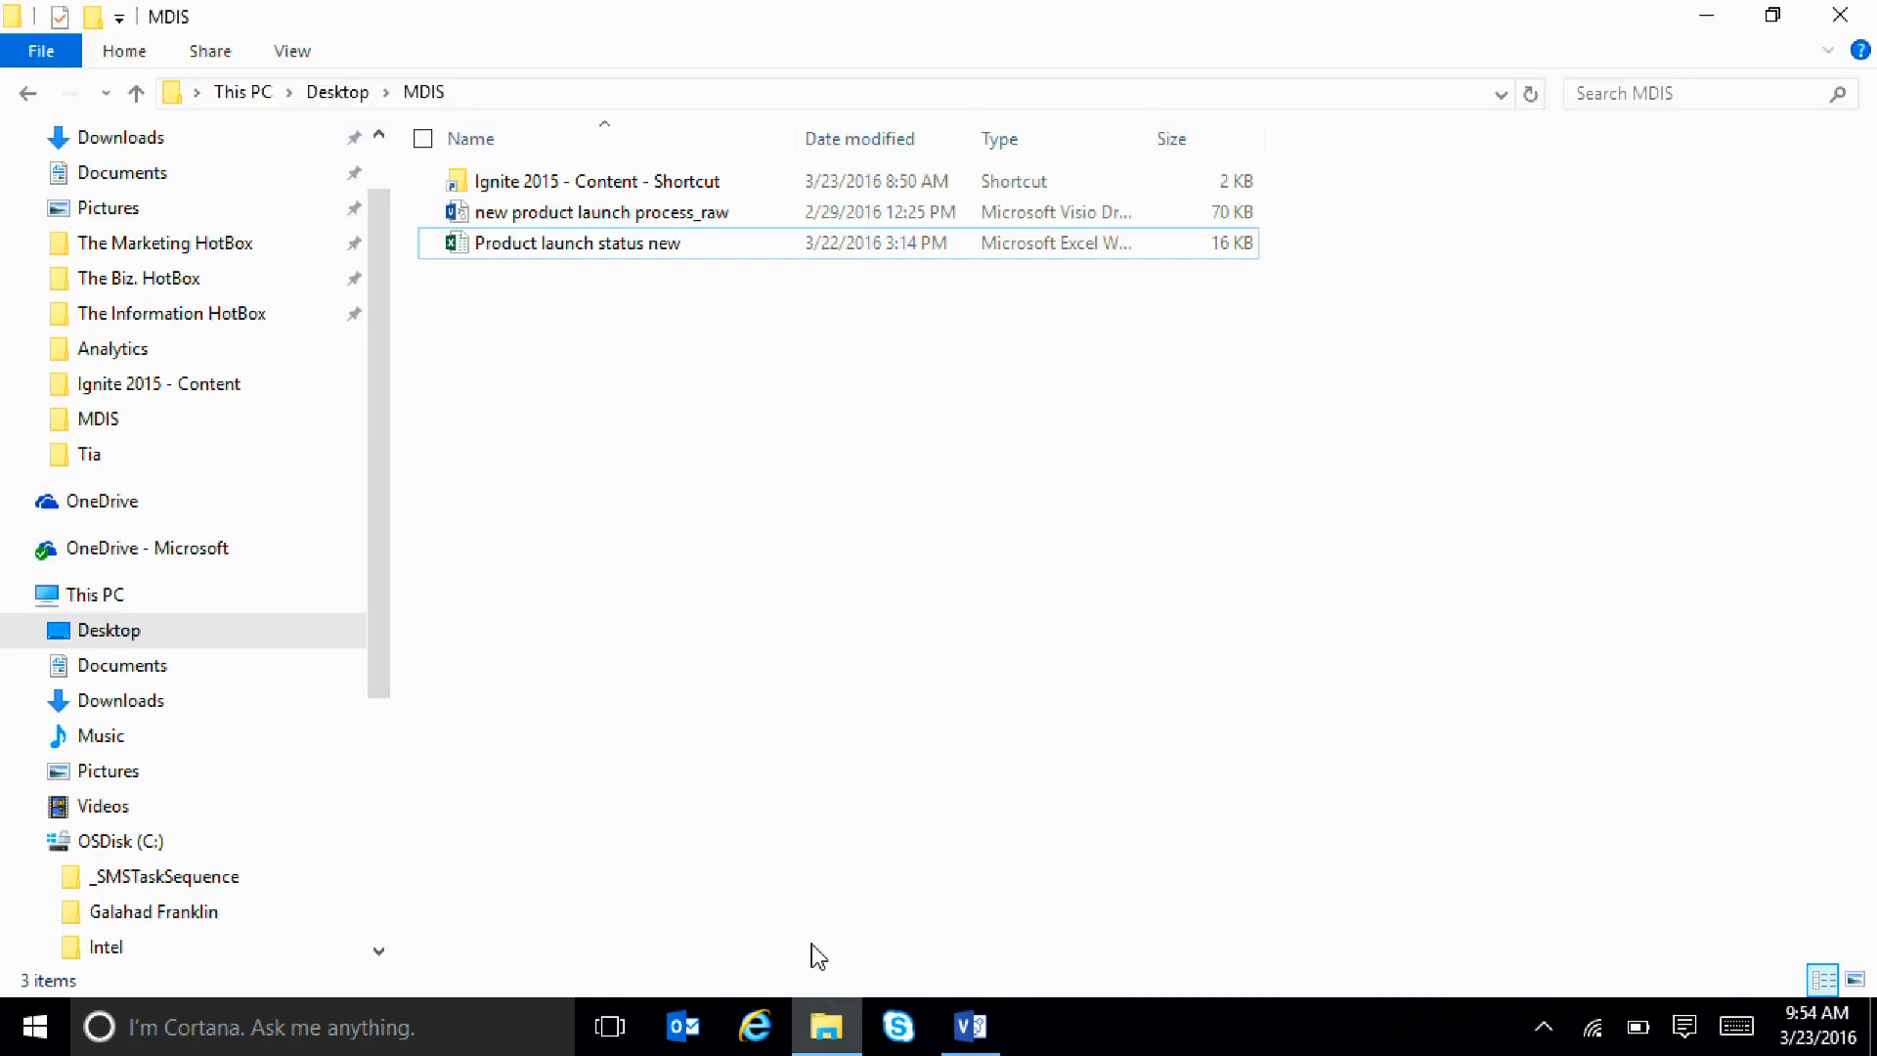
double_click(616, 245)
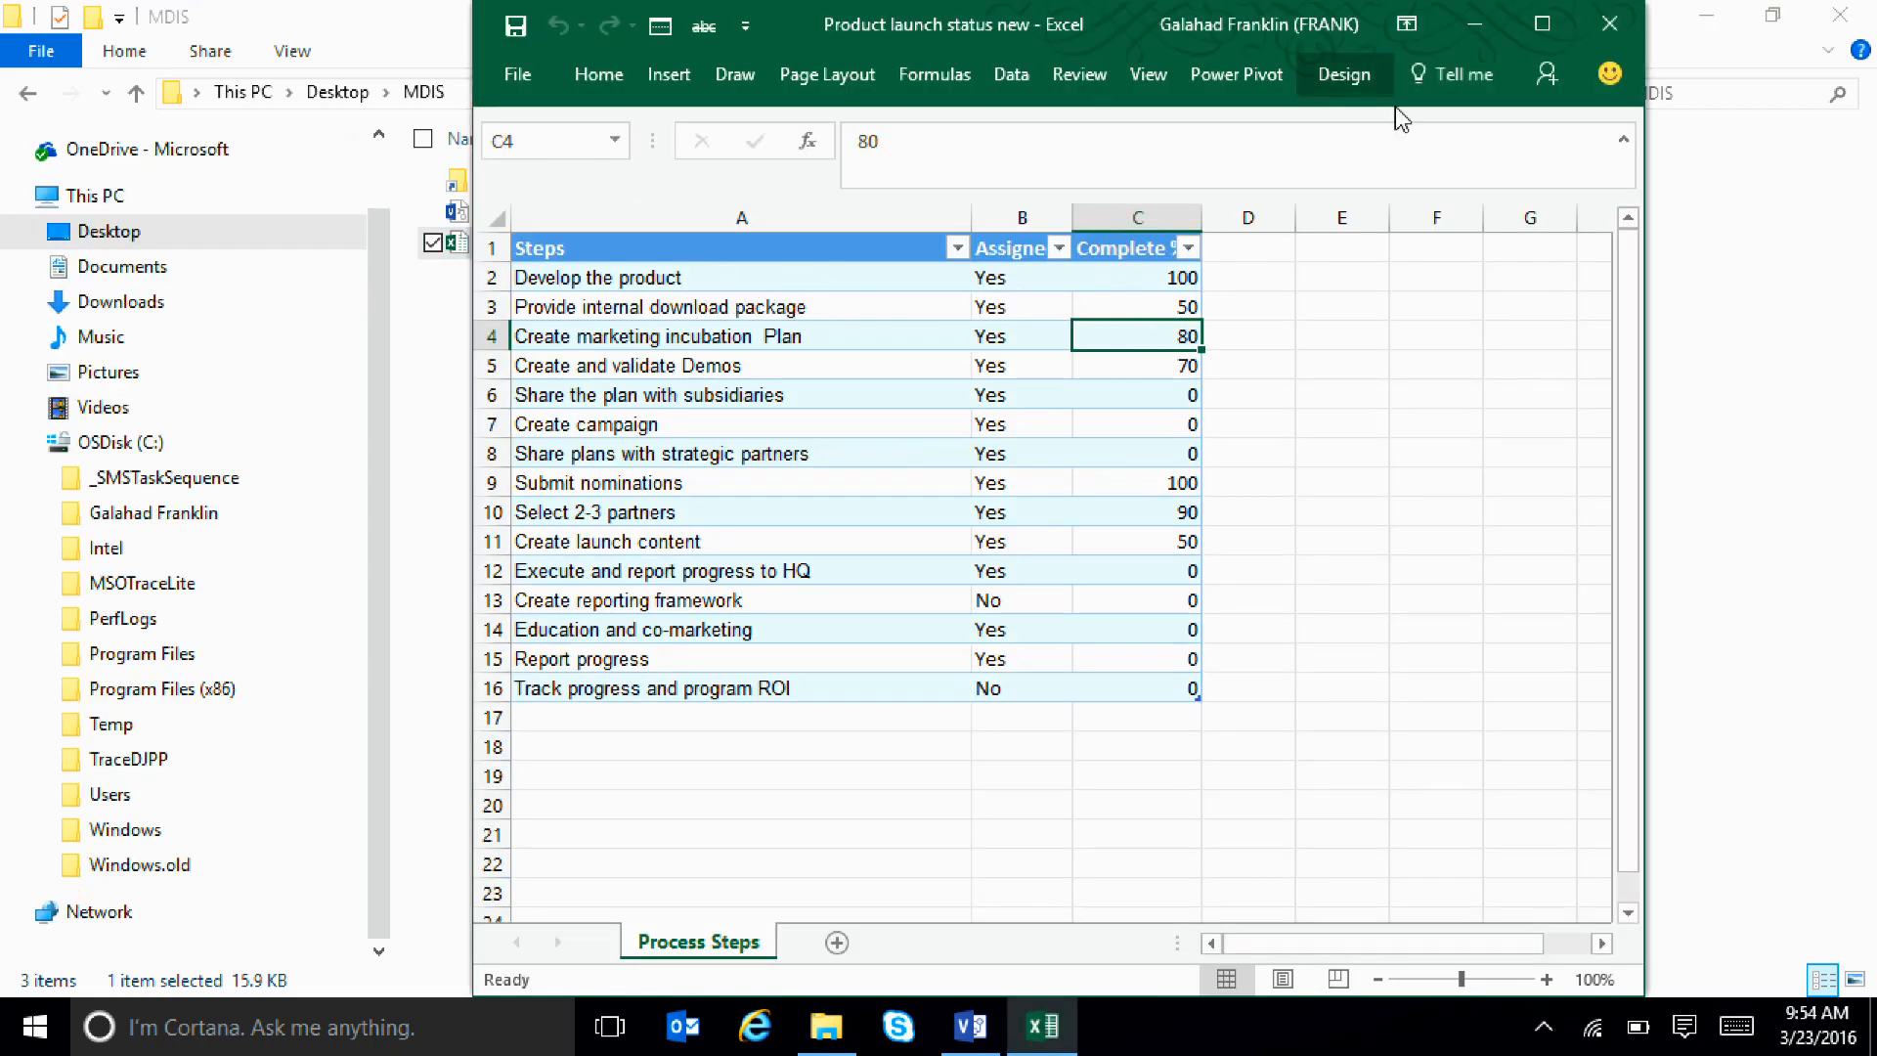
click(1475, 25)
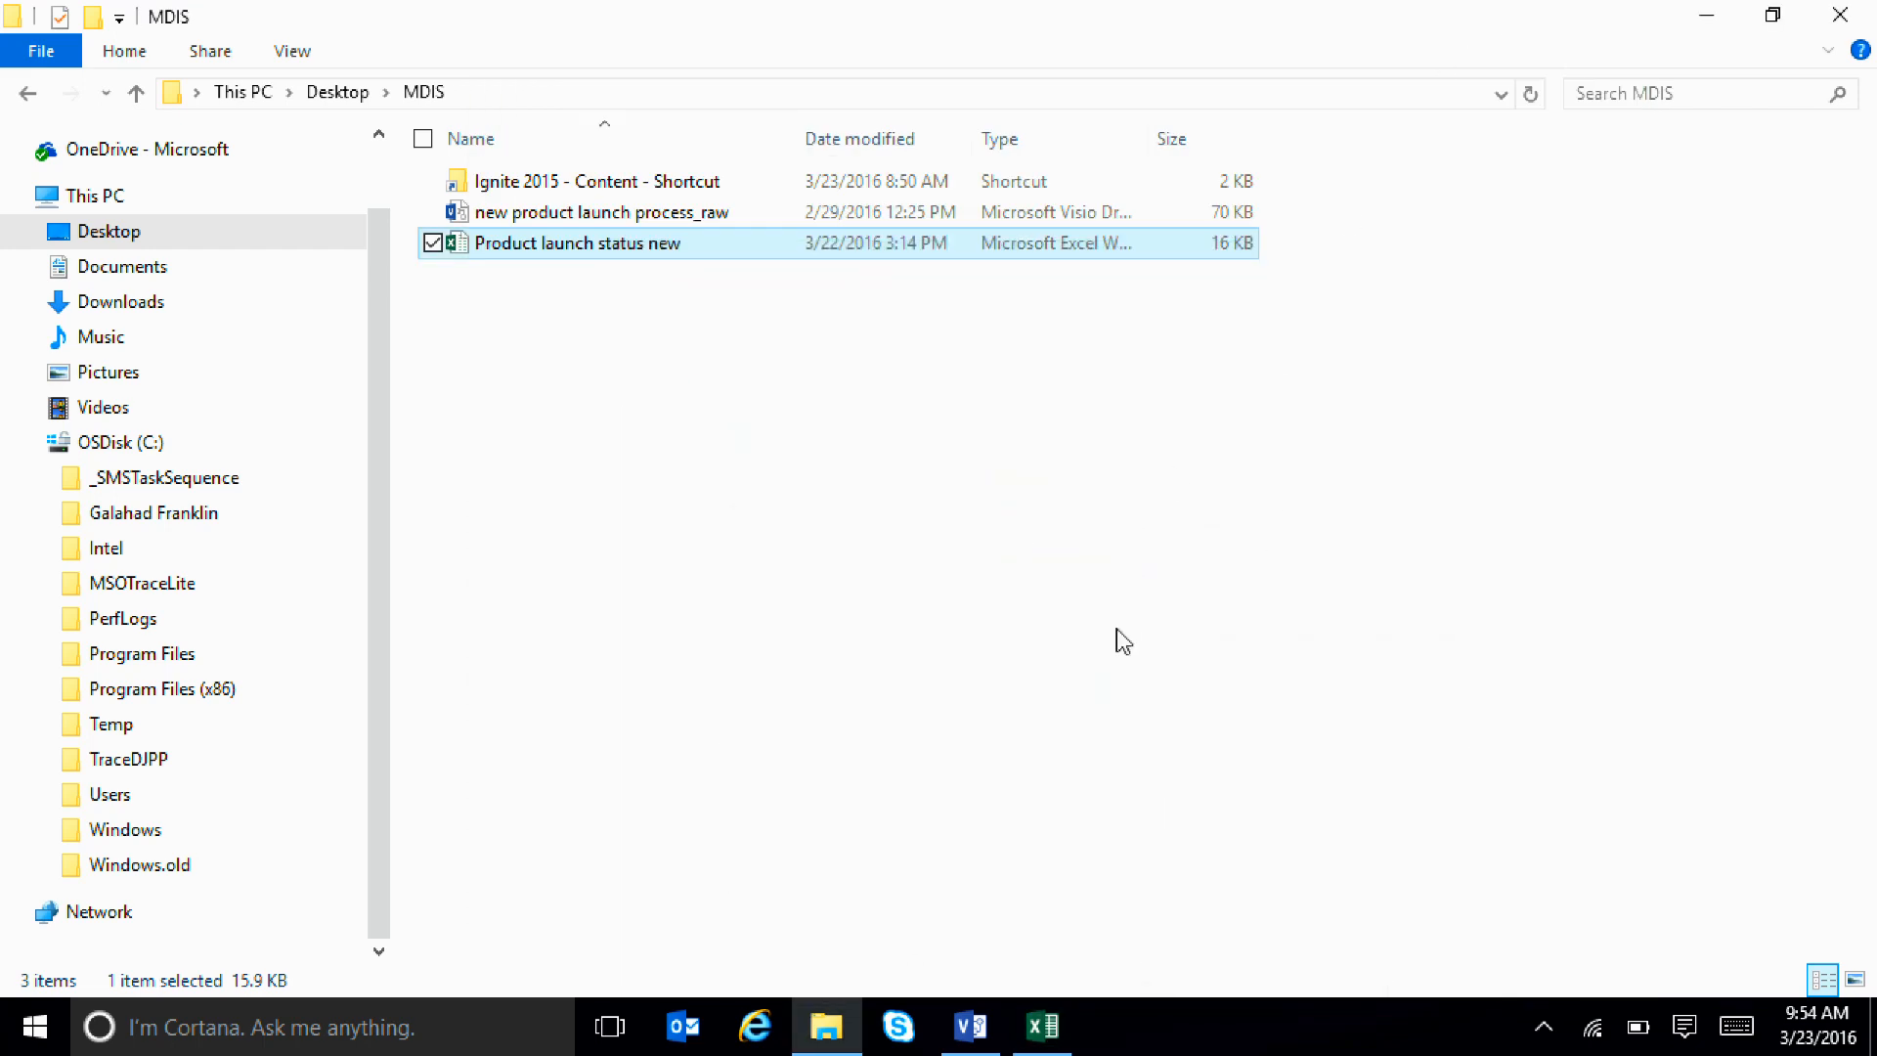
Switch back to the Visio flowchart and close the item and data graphic editing dialogs without making changes
click(983, 1044)
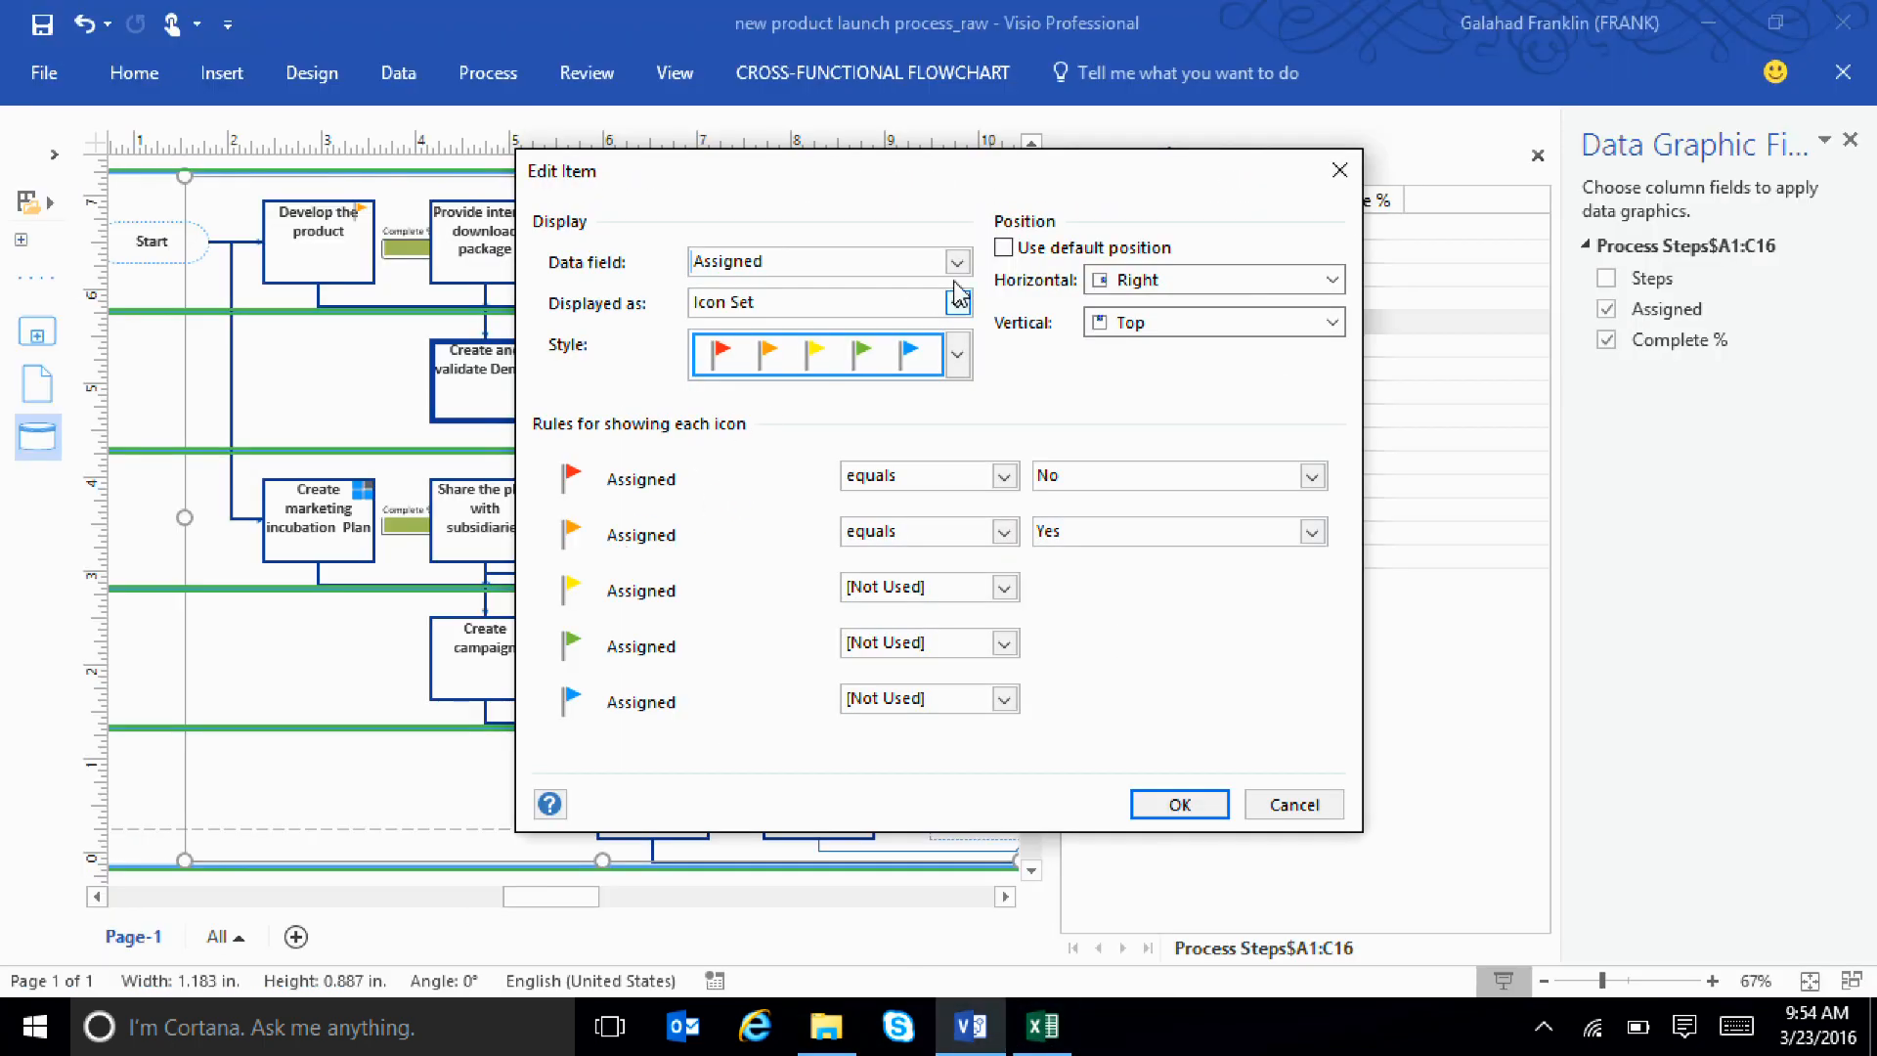
click(1339, 176)
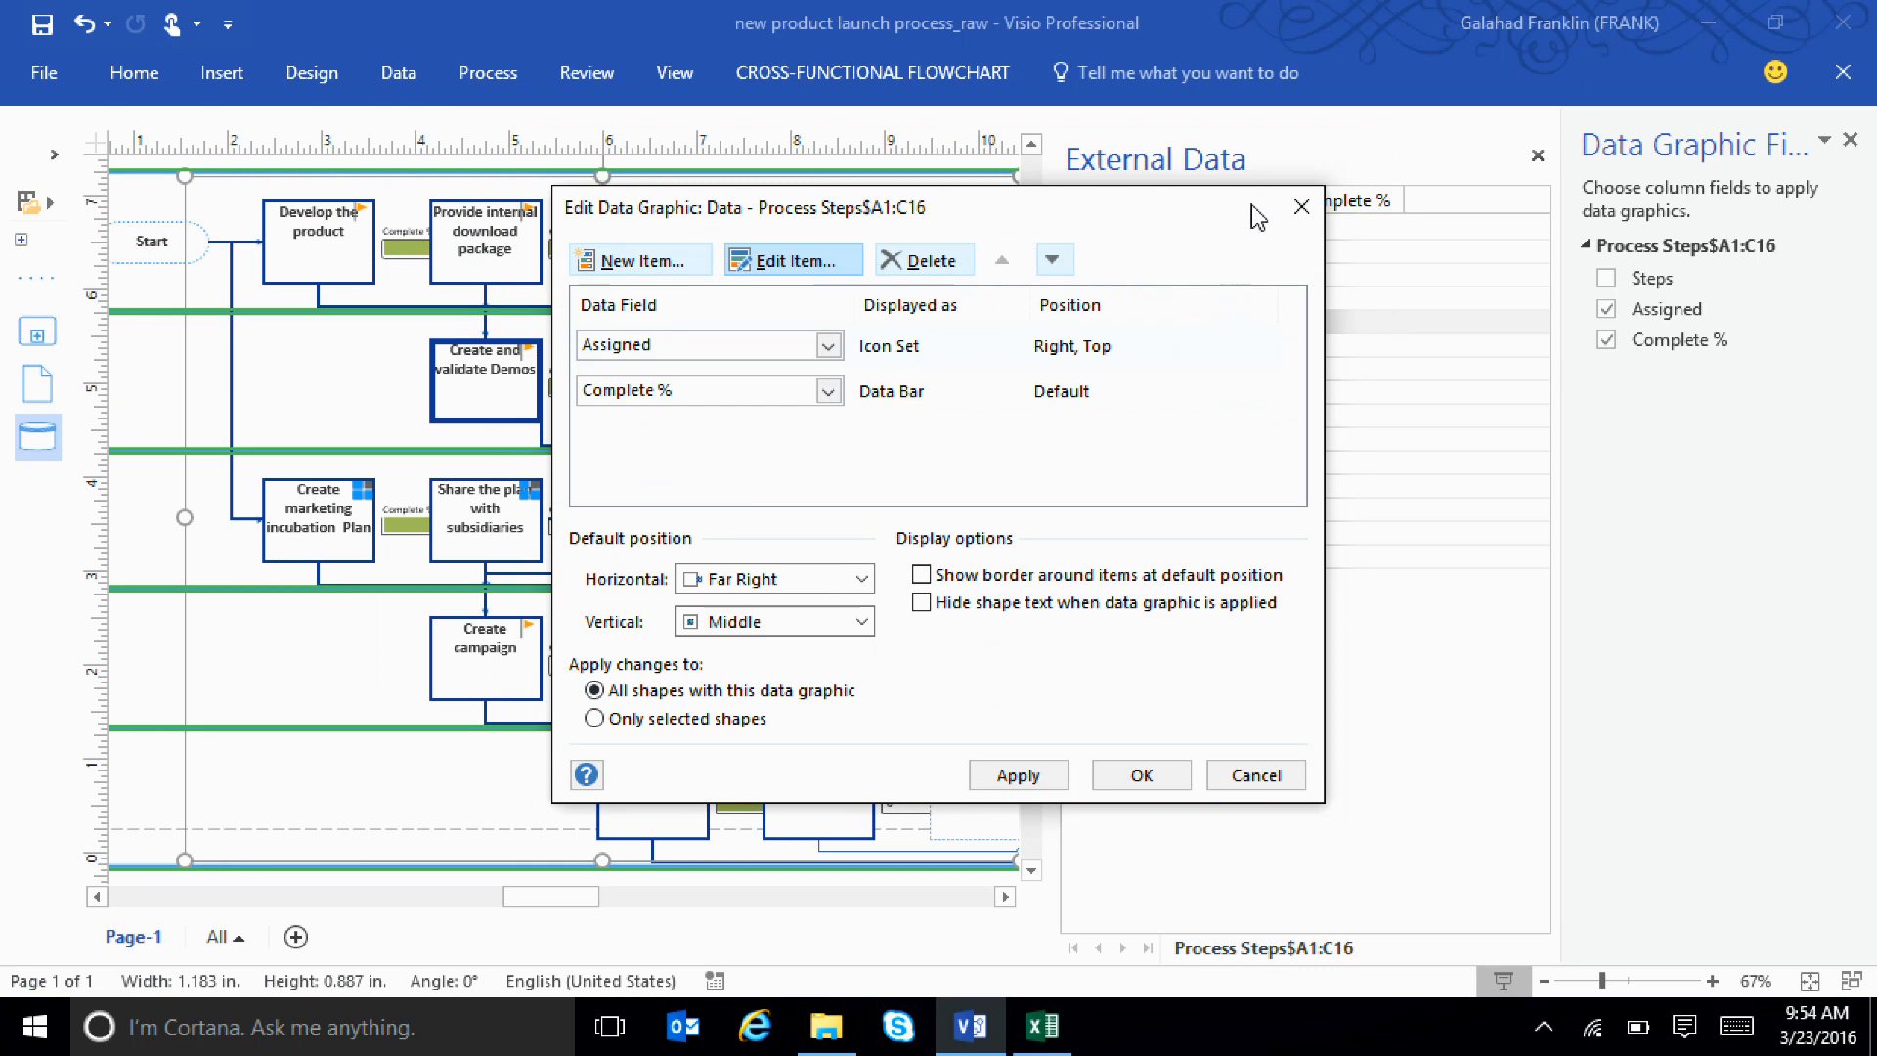
click(1301, 206)
In the Excel workbook, set Complete % for "Provide internal download package" to 100 and save it
ctrl+scroll(685, 338, up, 2)
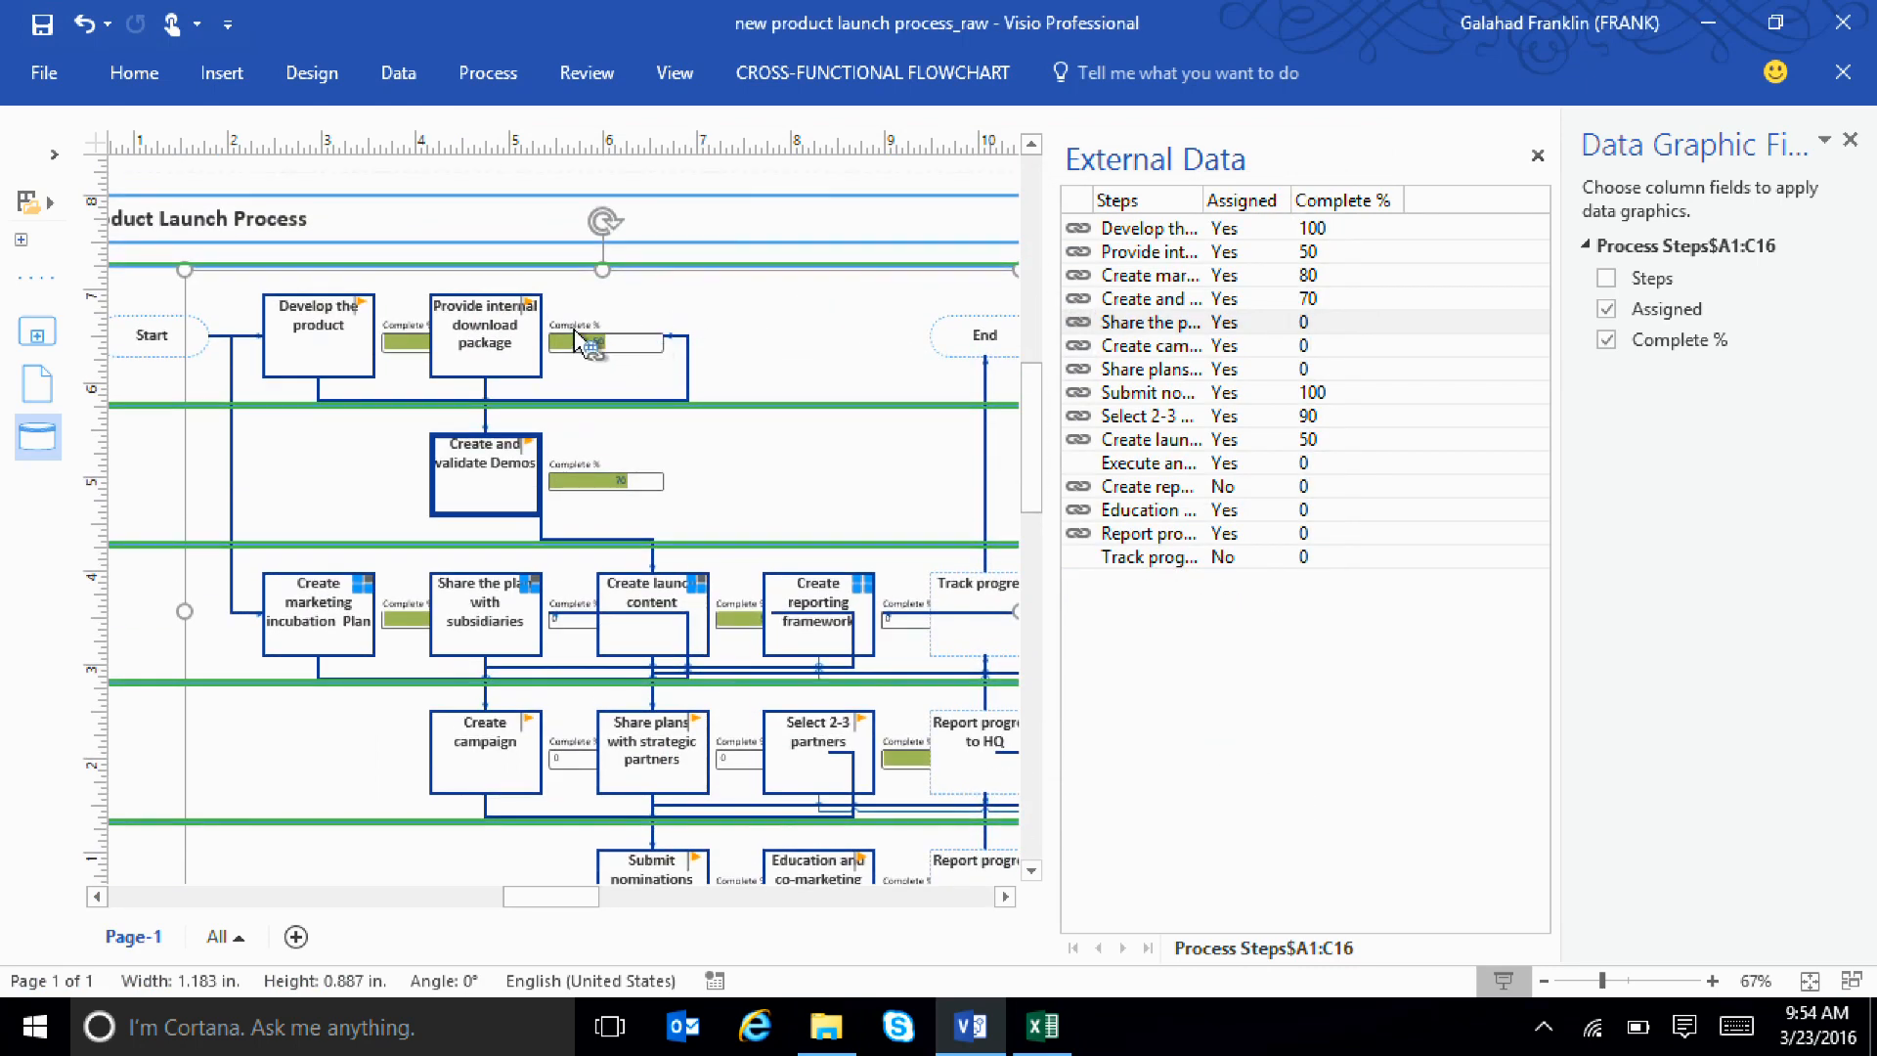
ctrl+scroll(614, 401, up, 1)
ctrl+scroll(614, 400, up, 1)
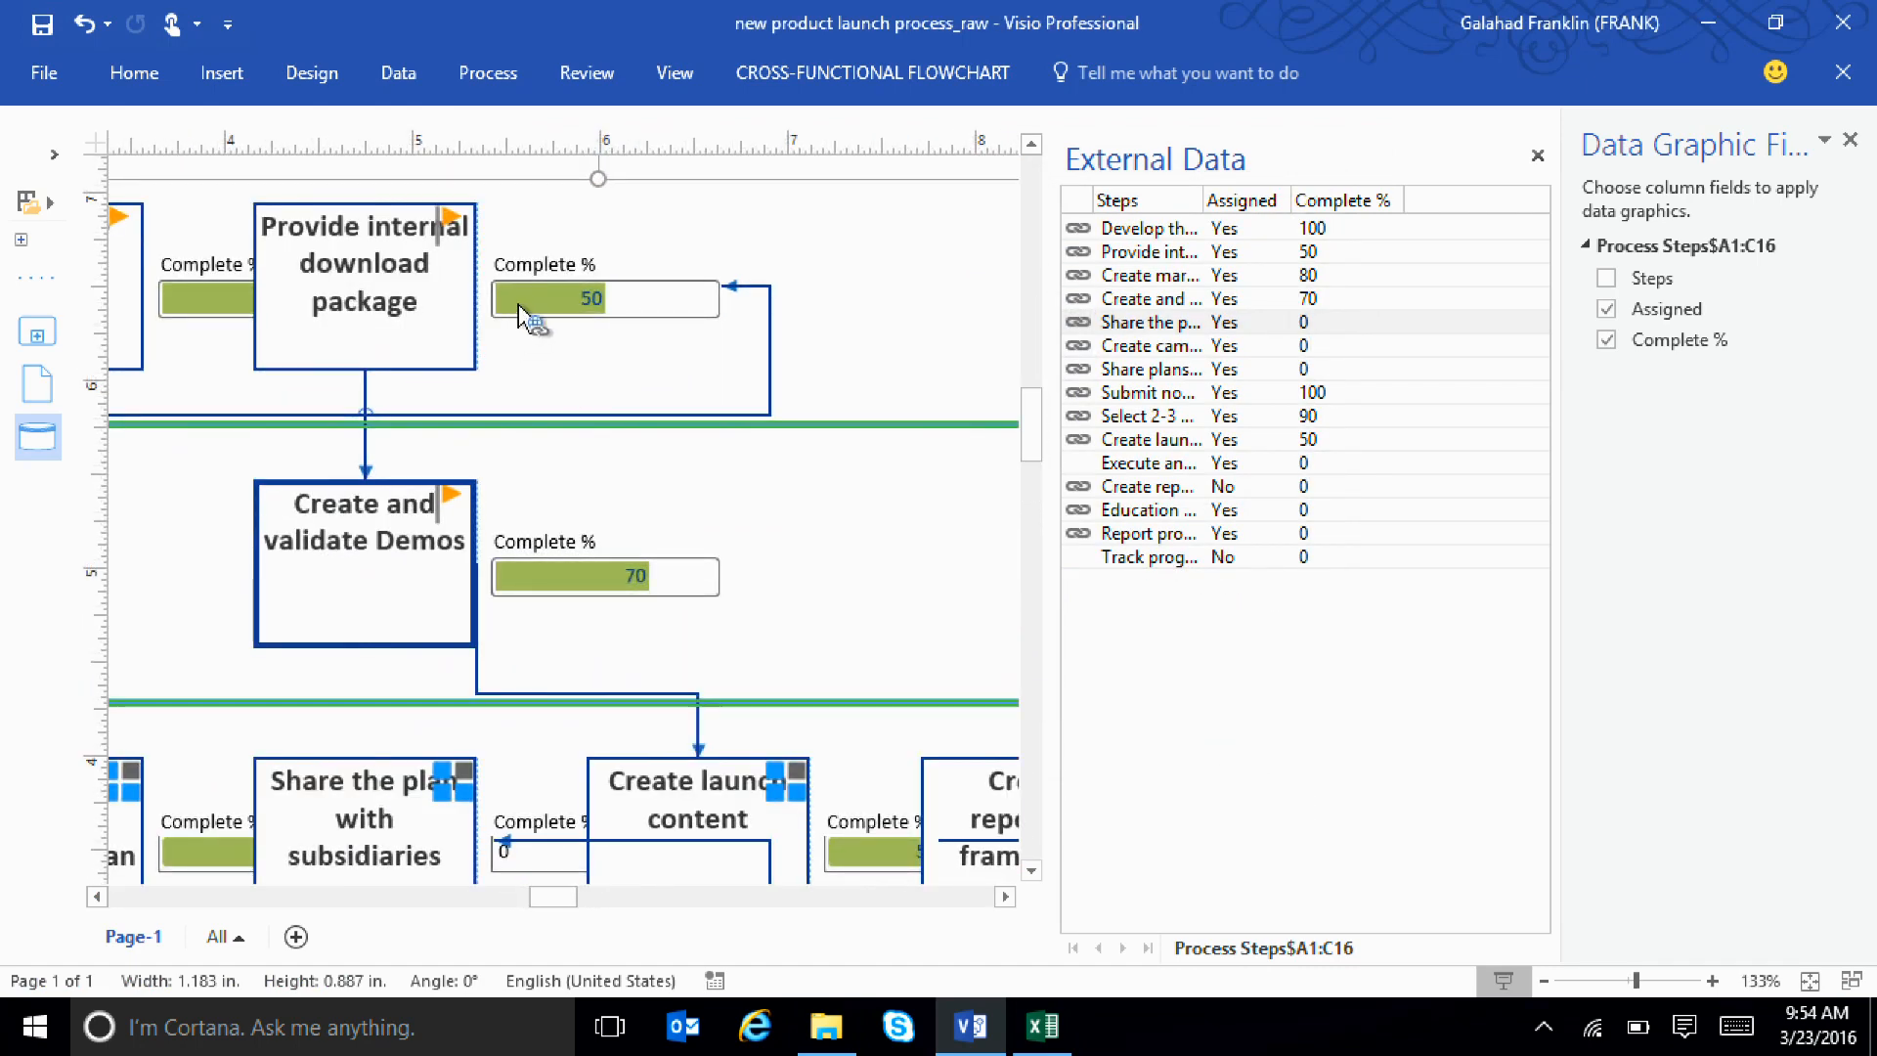
click(1042, 1026)
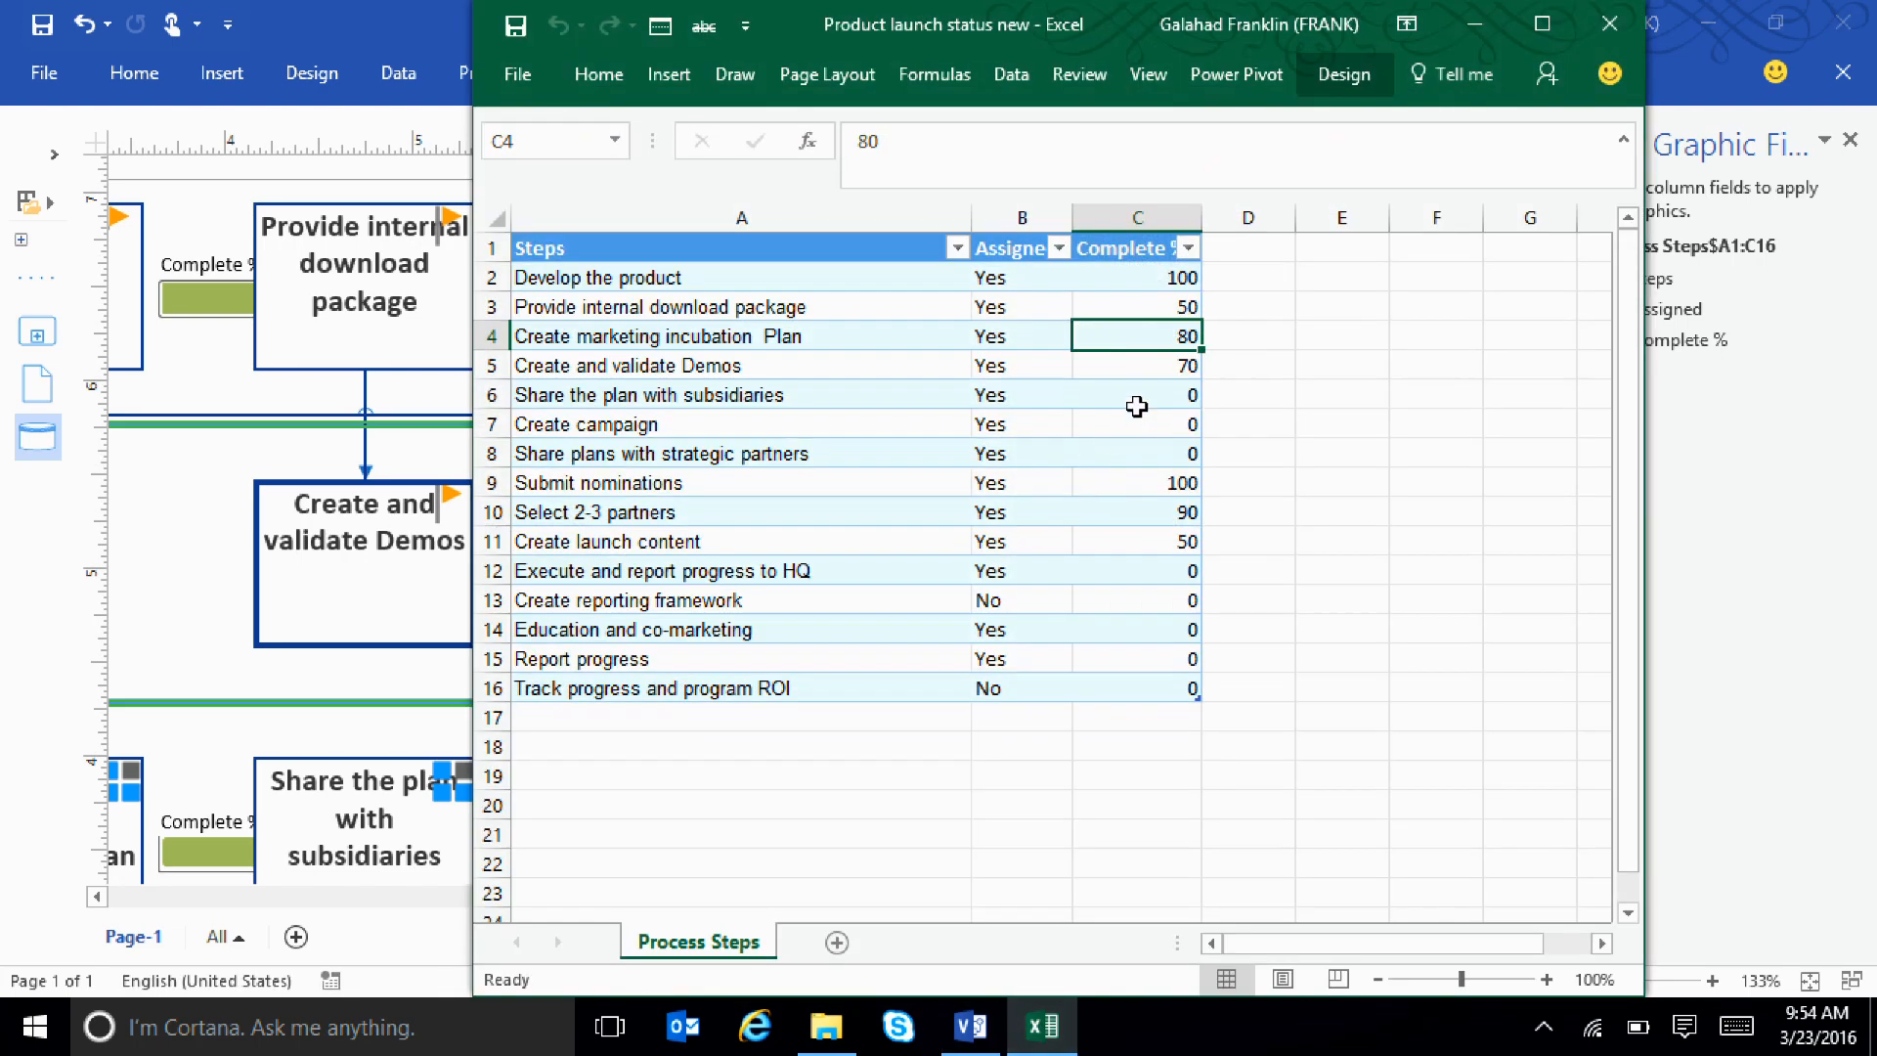
click(1160, 303)
text(100)
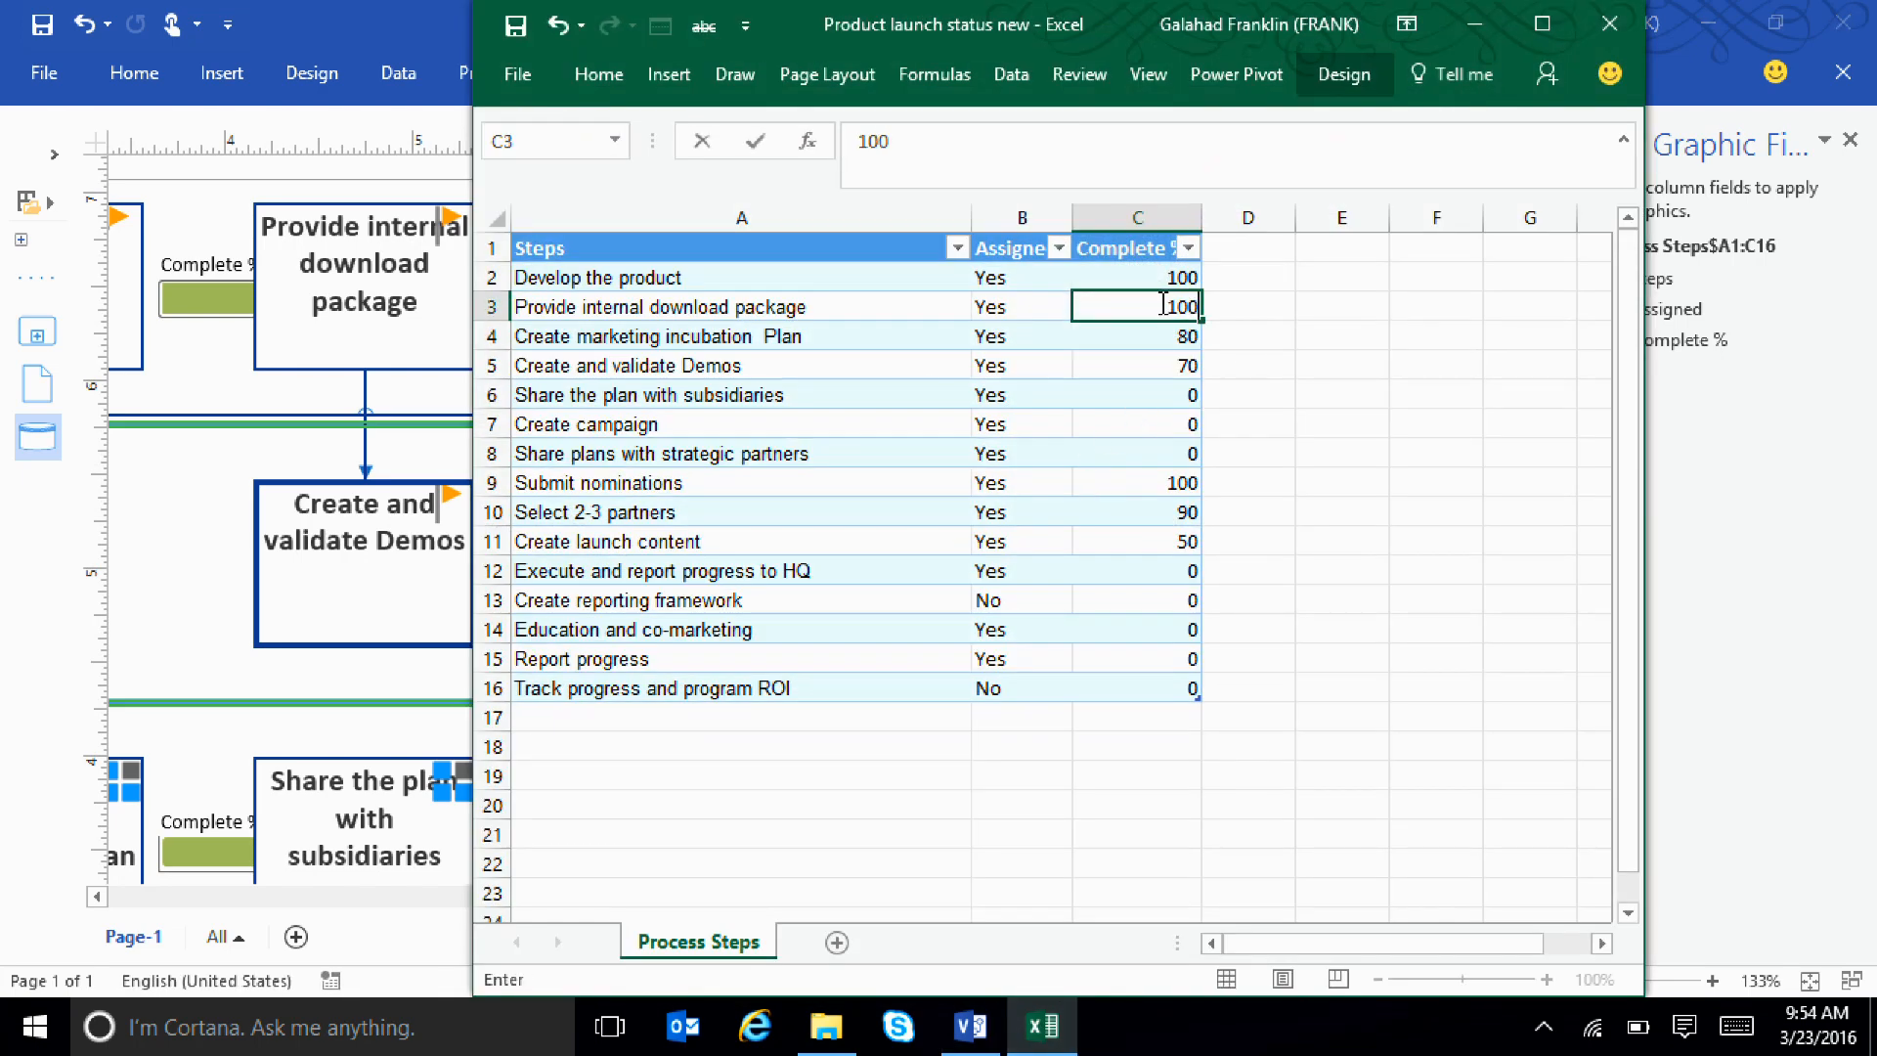
key(Return)
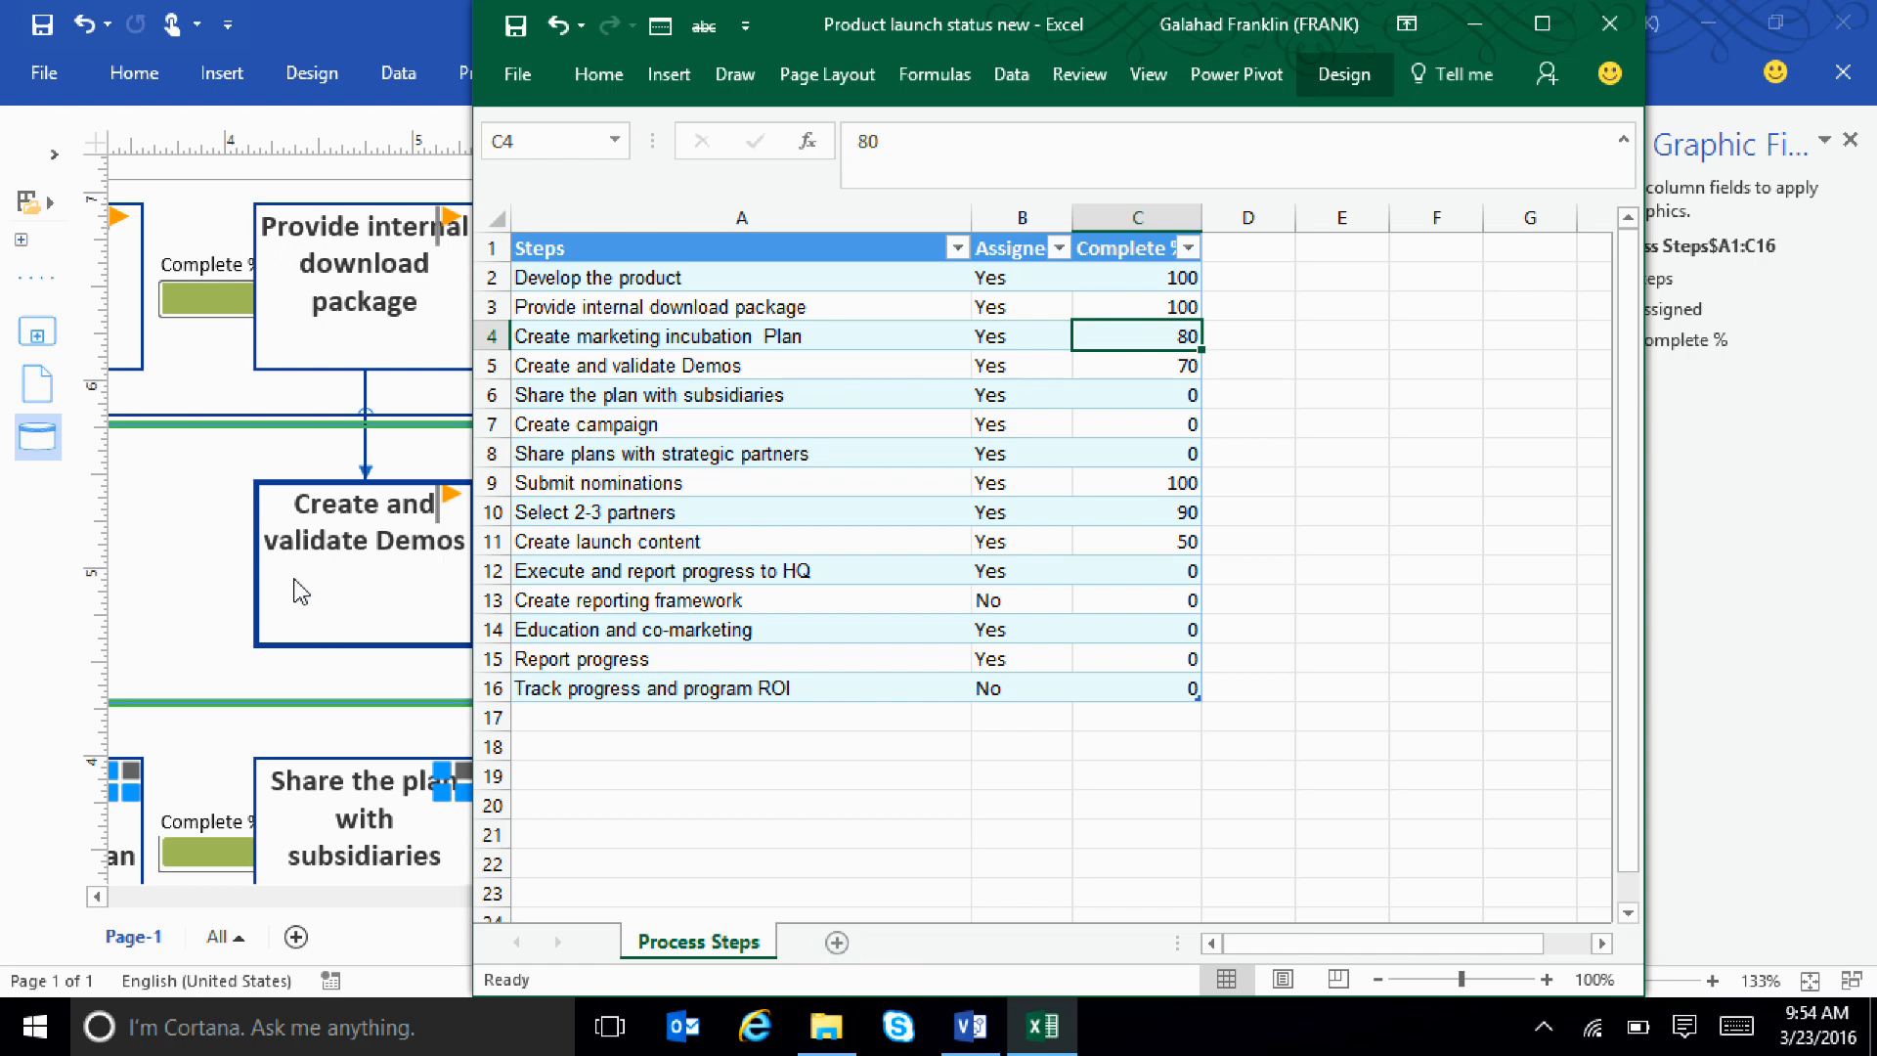
Return to the Visio flowchart, refresh all its linked Excel data, let the refresh continue and close the refresh dialog
click(227, 585)
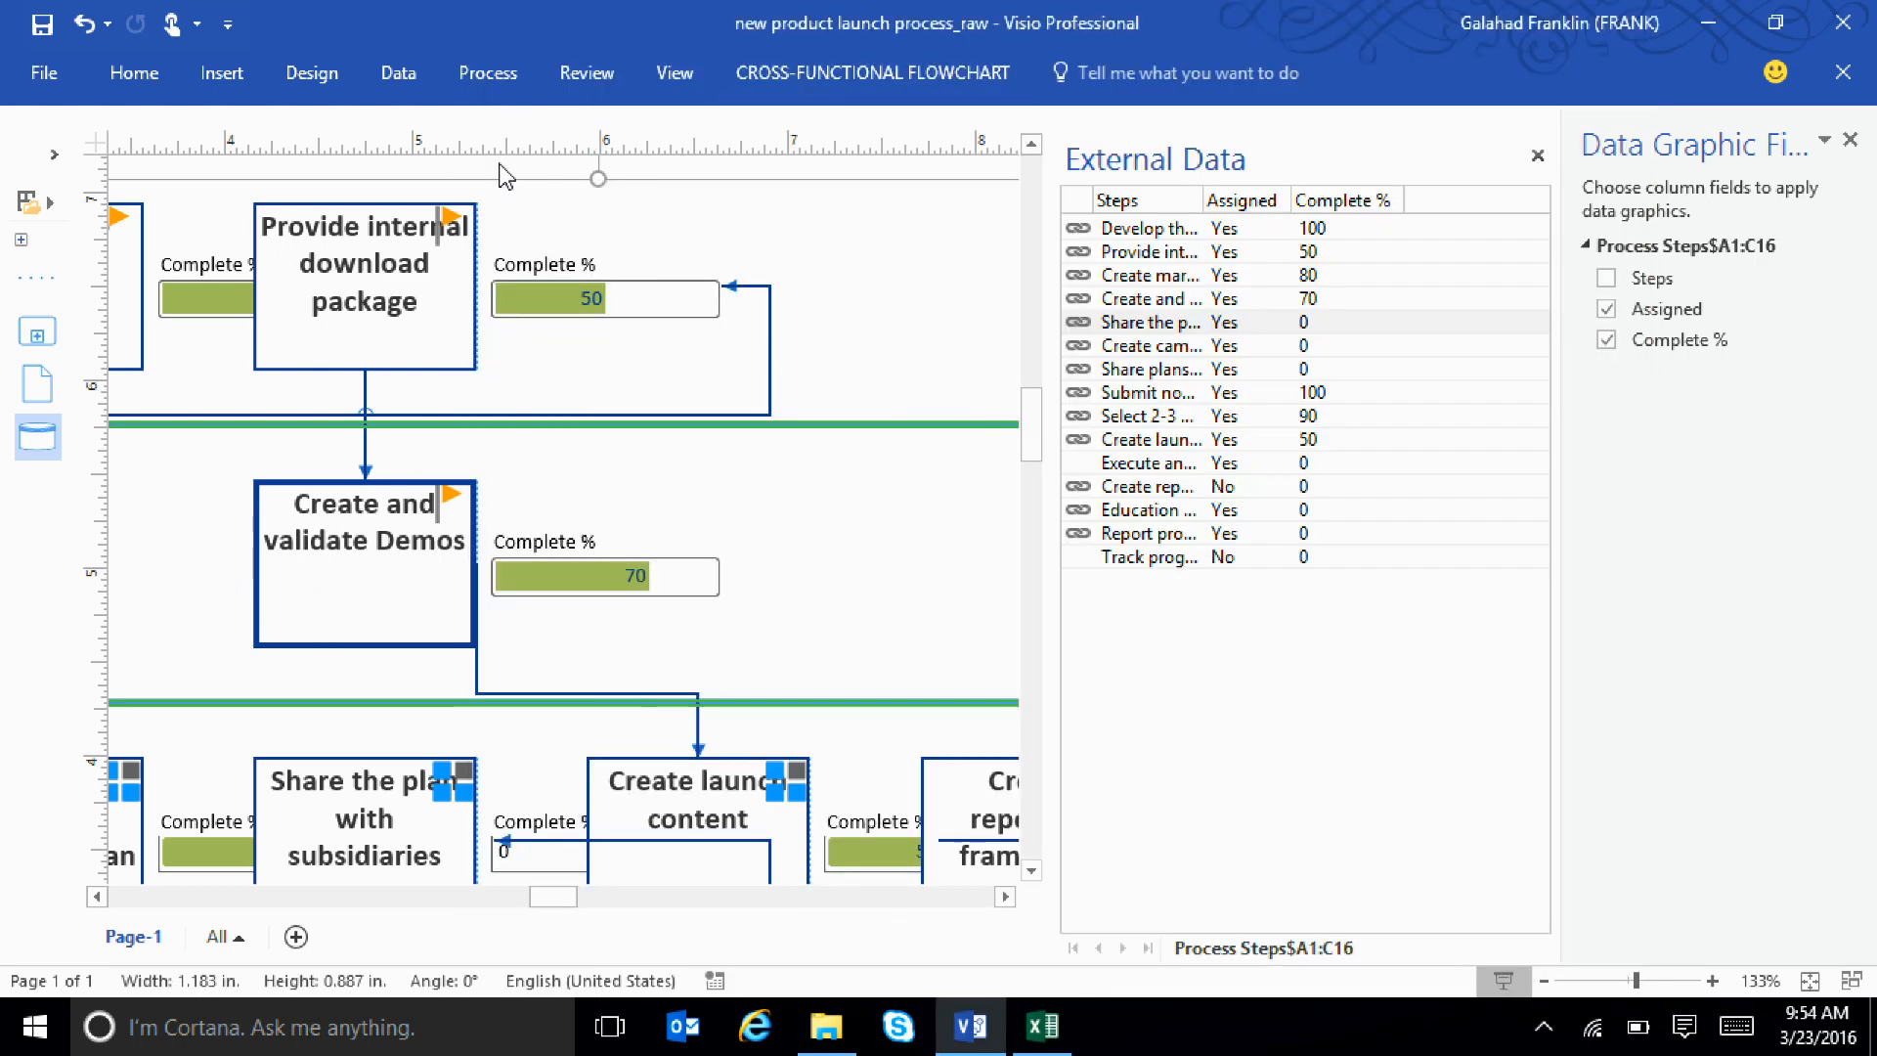
click(379, 78)
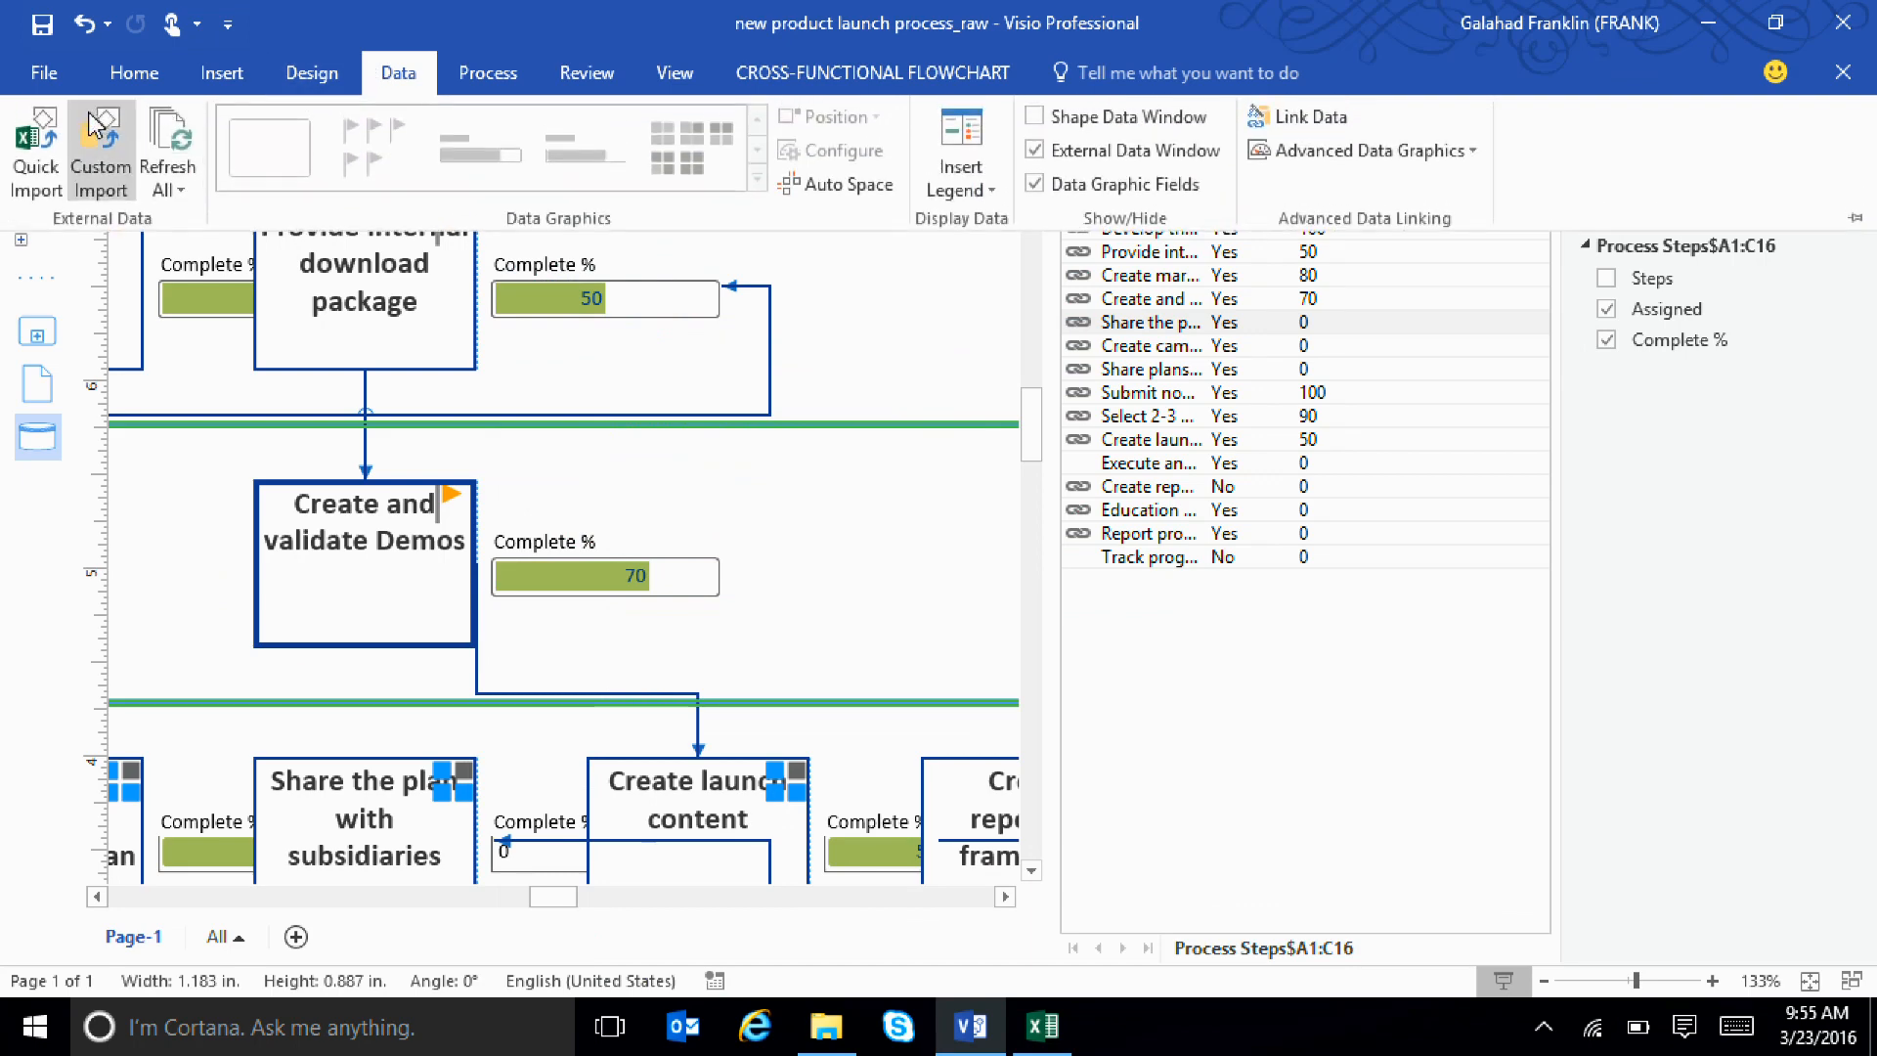
click(168, 189)
click(193, 259)
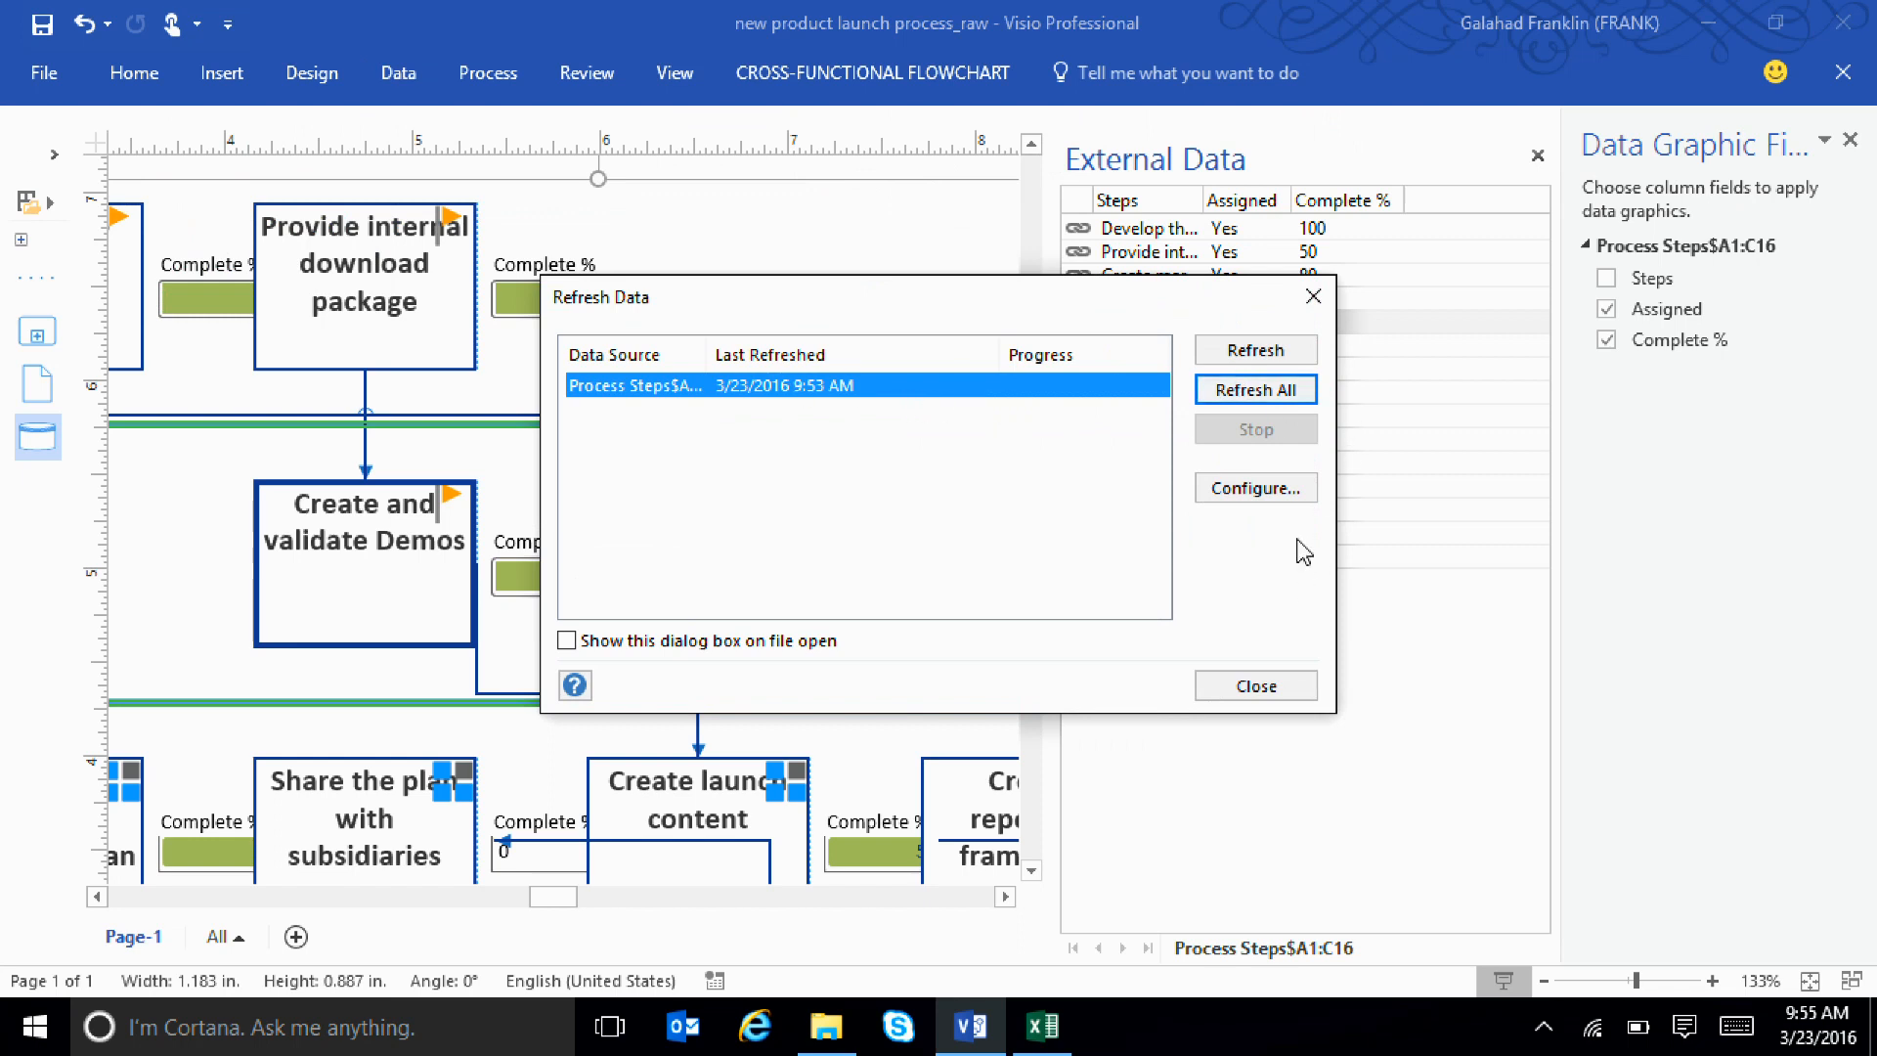
click(1279, 393)
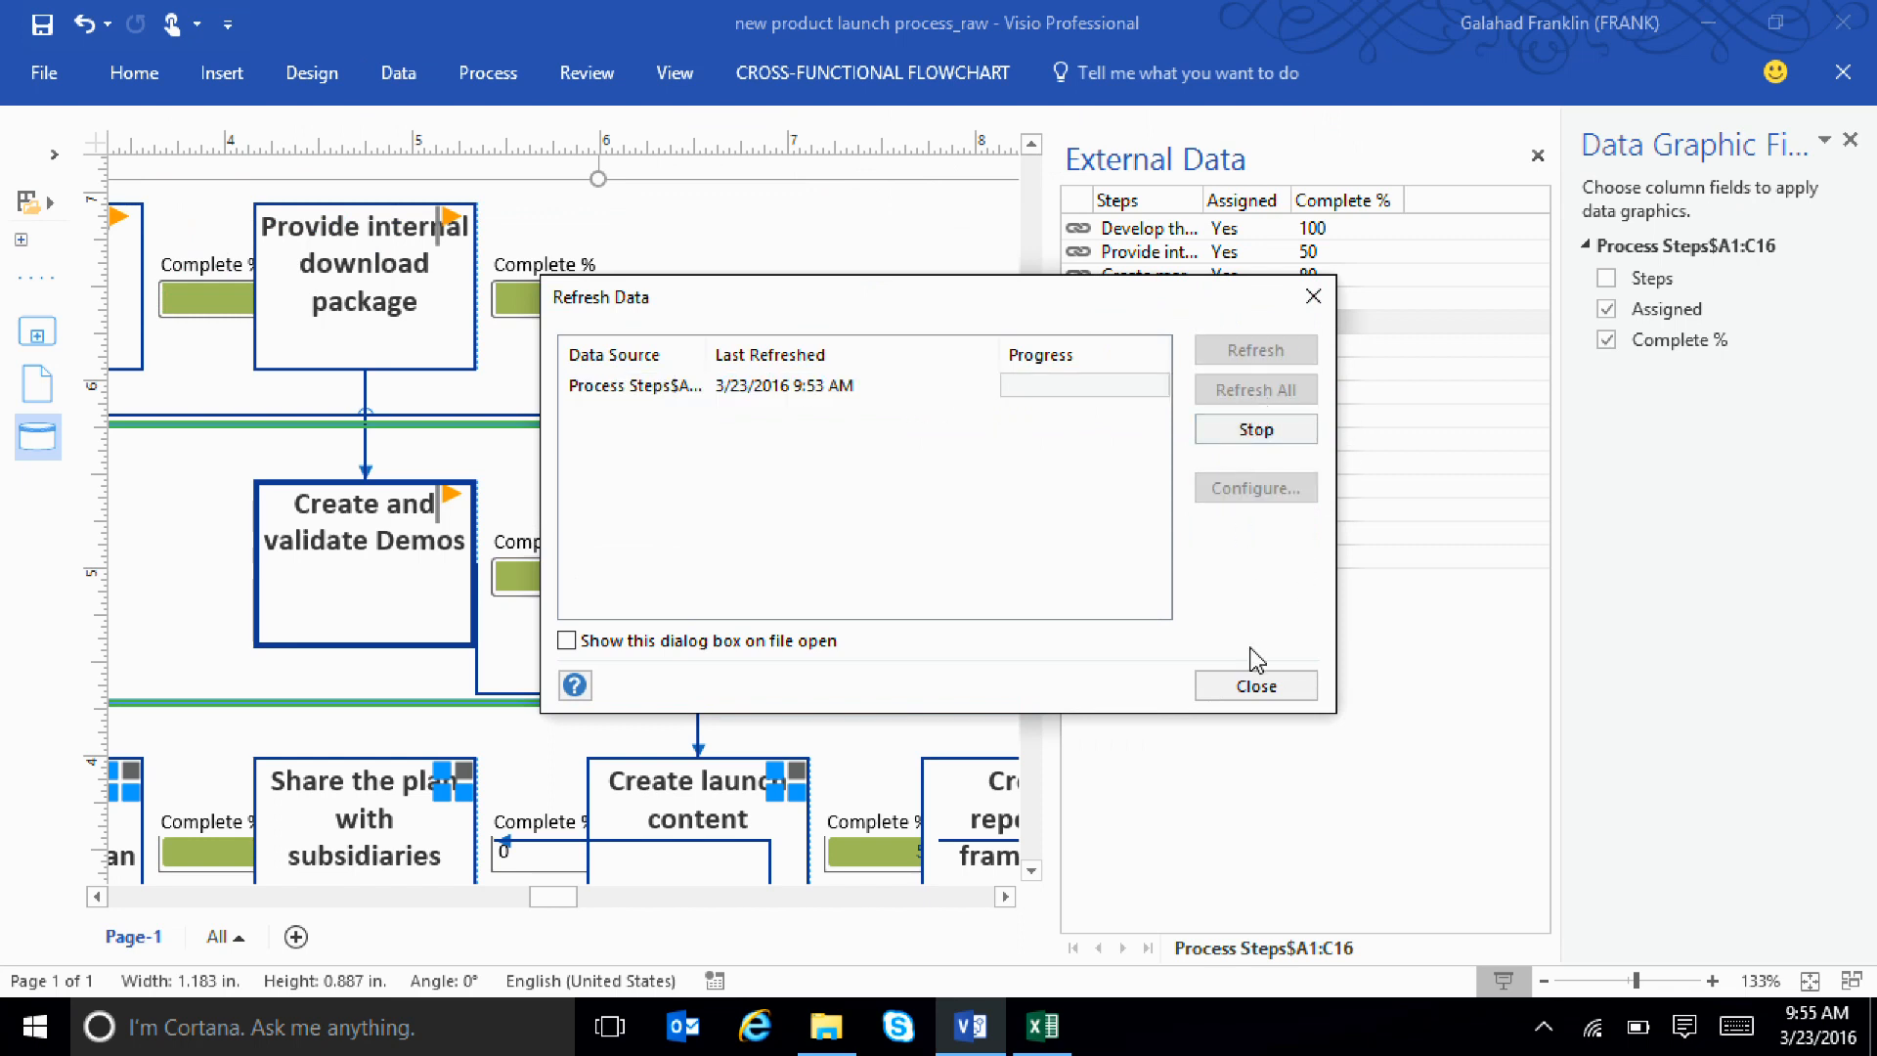
click(1255, 684)
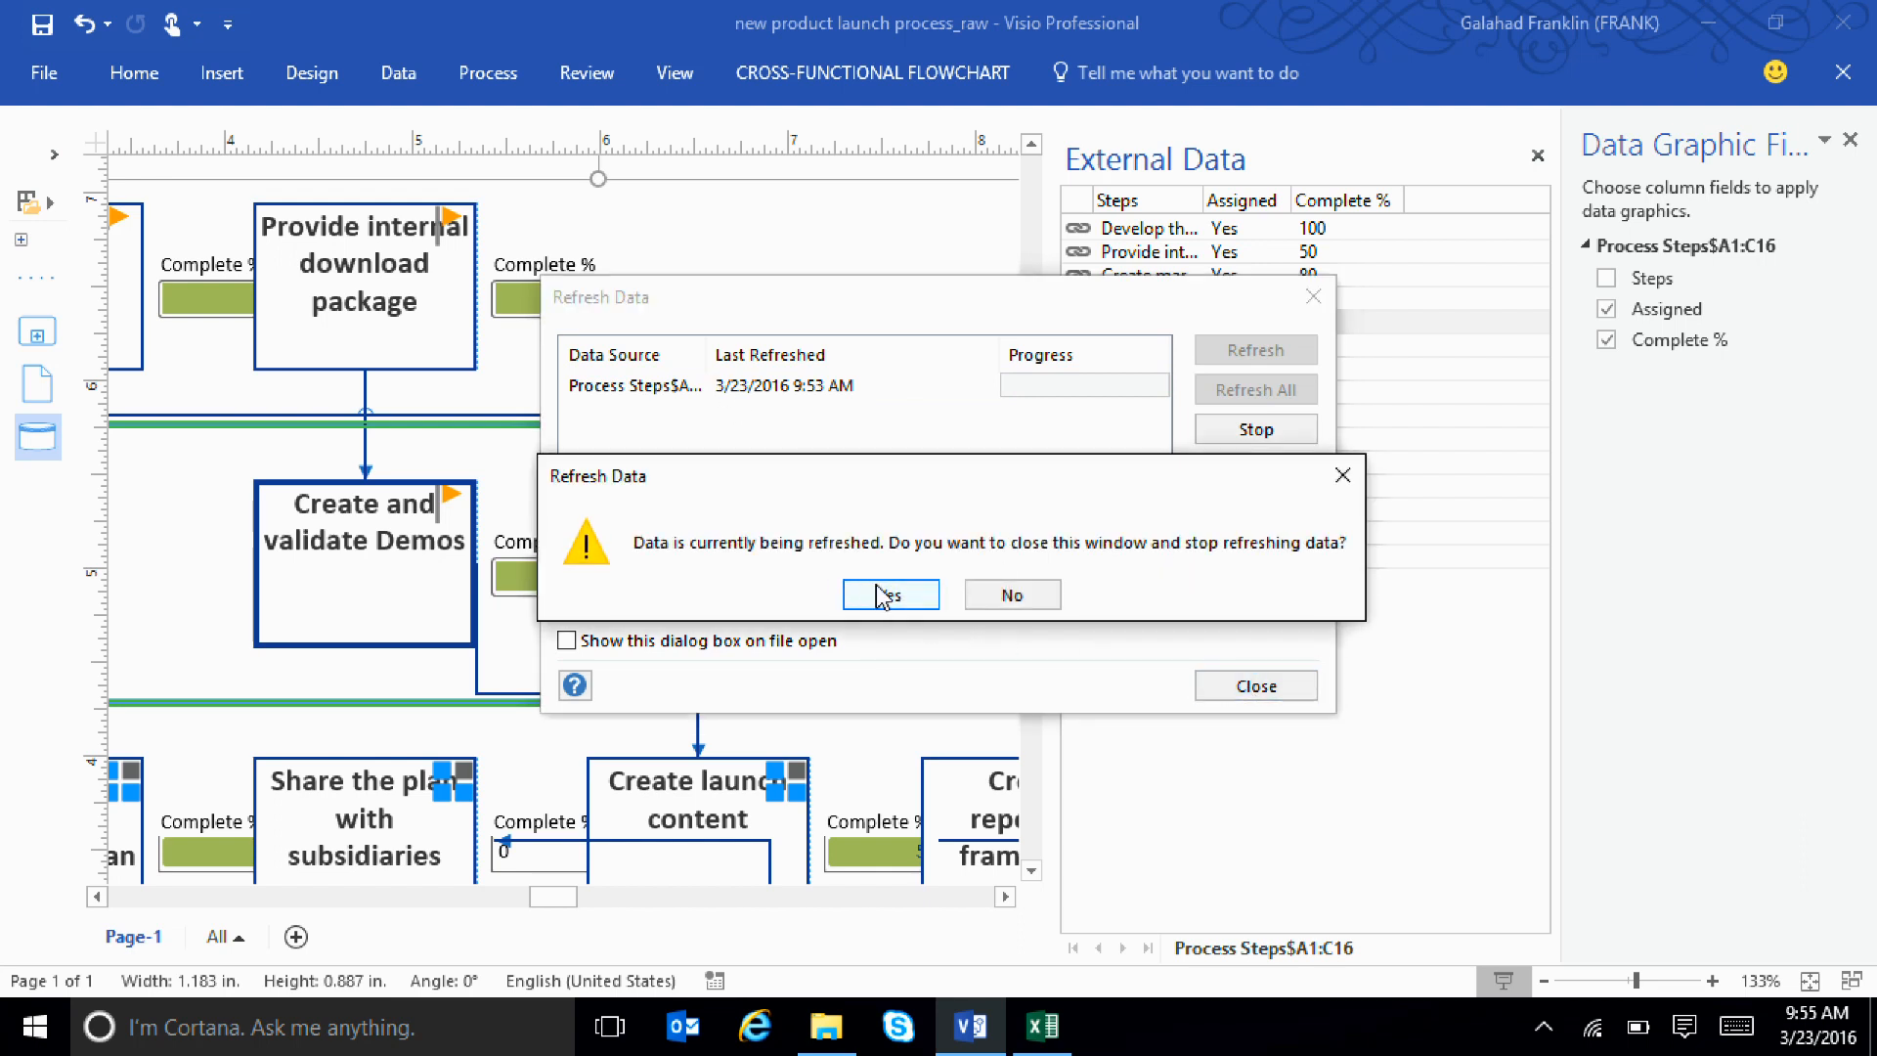
click(1007, 595)
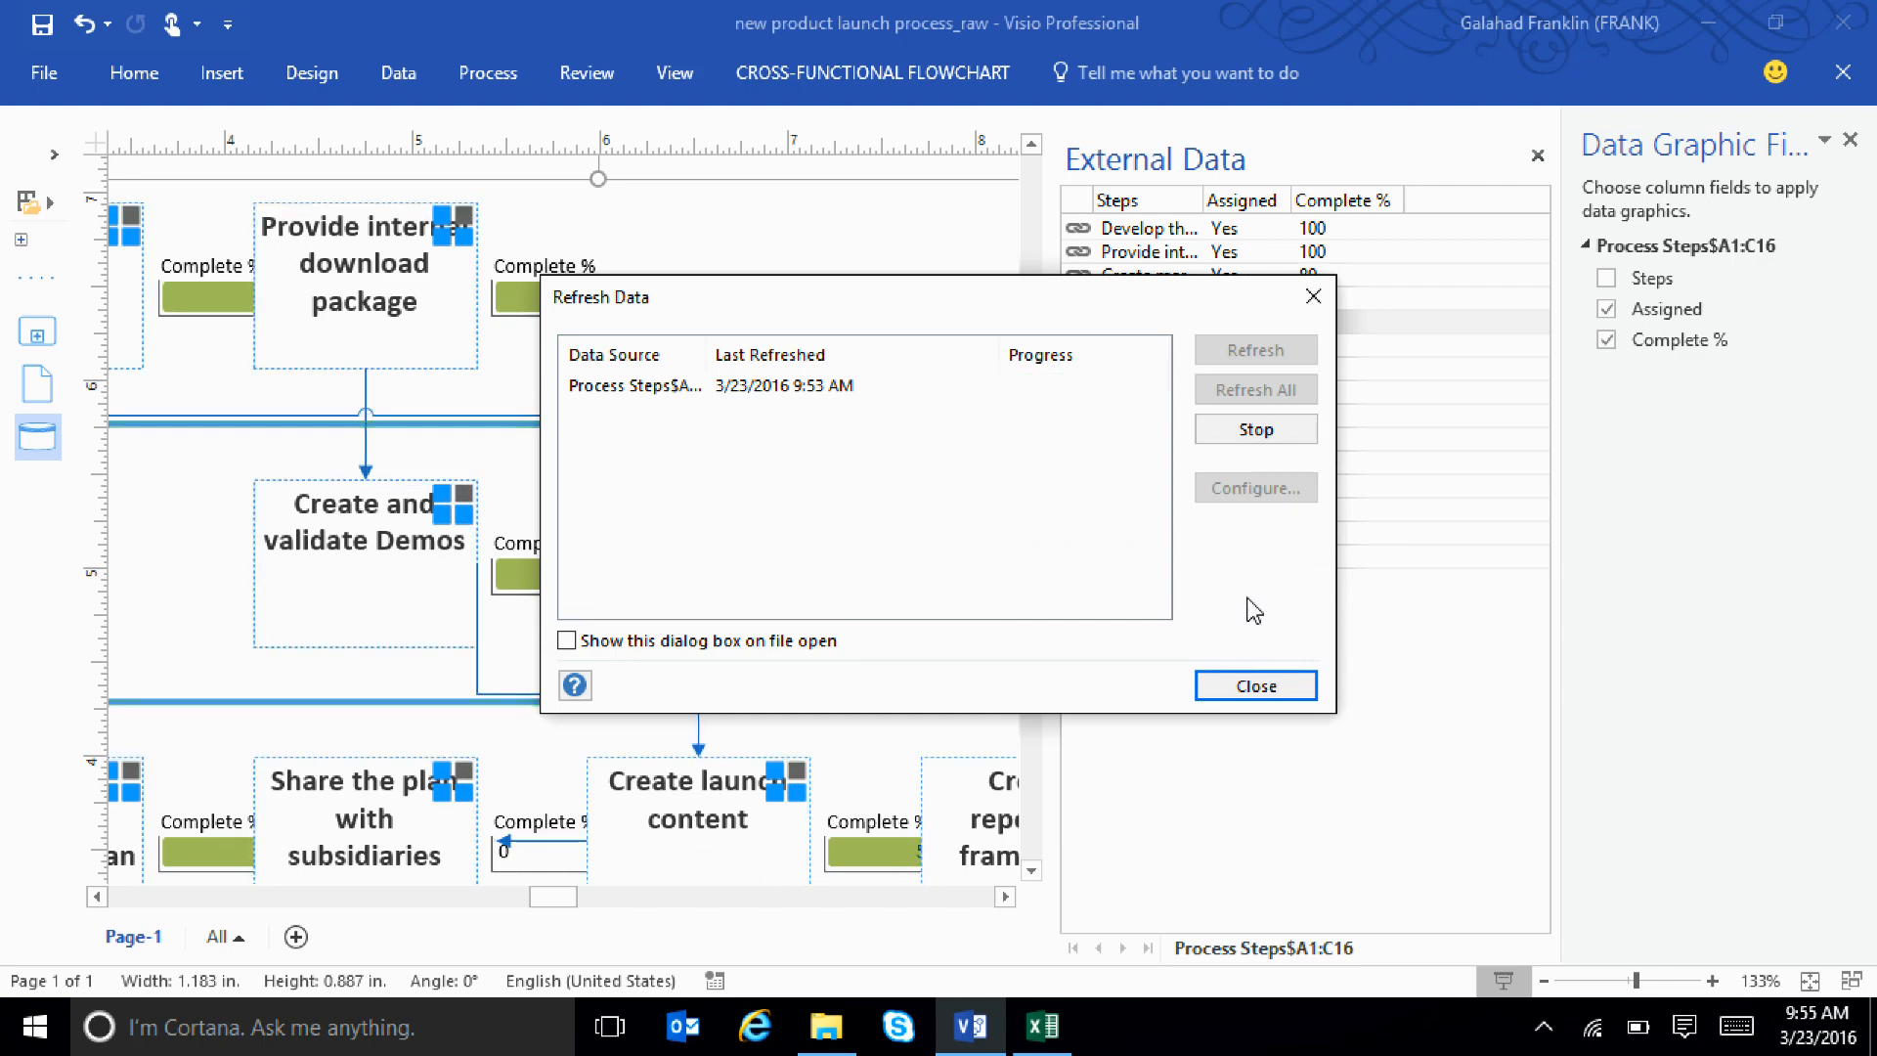
click(1270, 679)
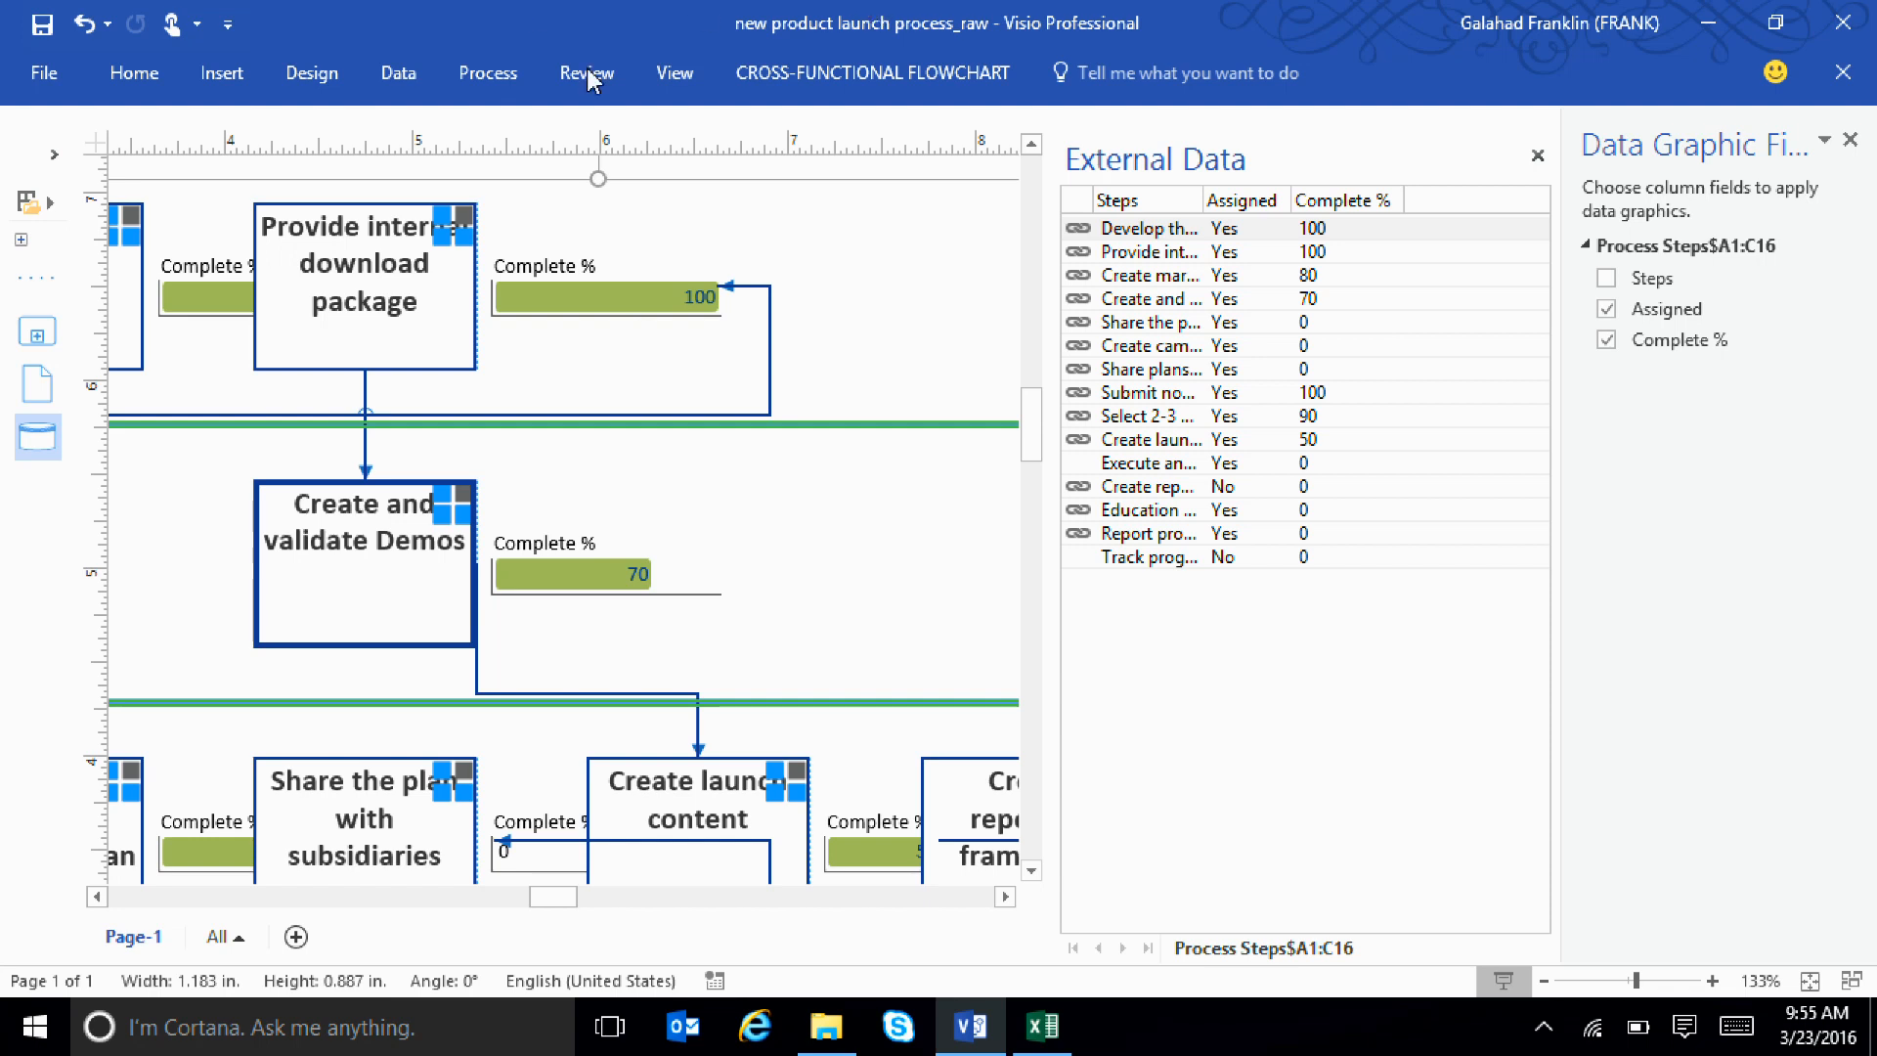
Open the Dashboard Visio drawing dated 3/22/2016 through the "Ignite 2015 - Content" shortcut in File Explorer's MDIS folder
click(826, 1027)
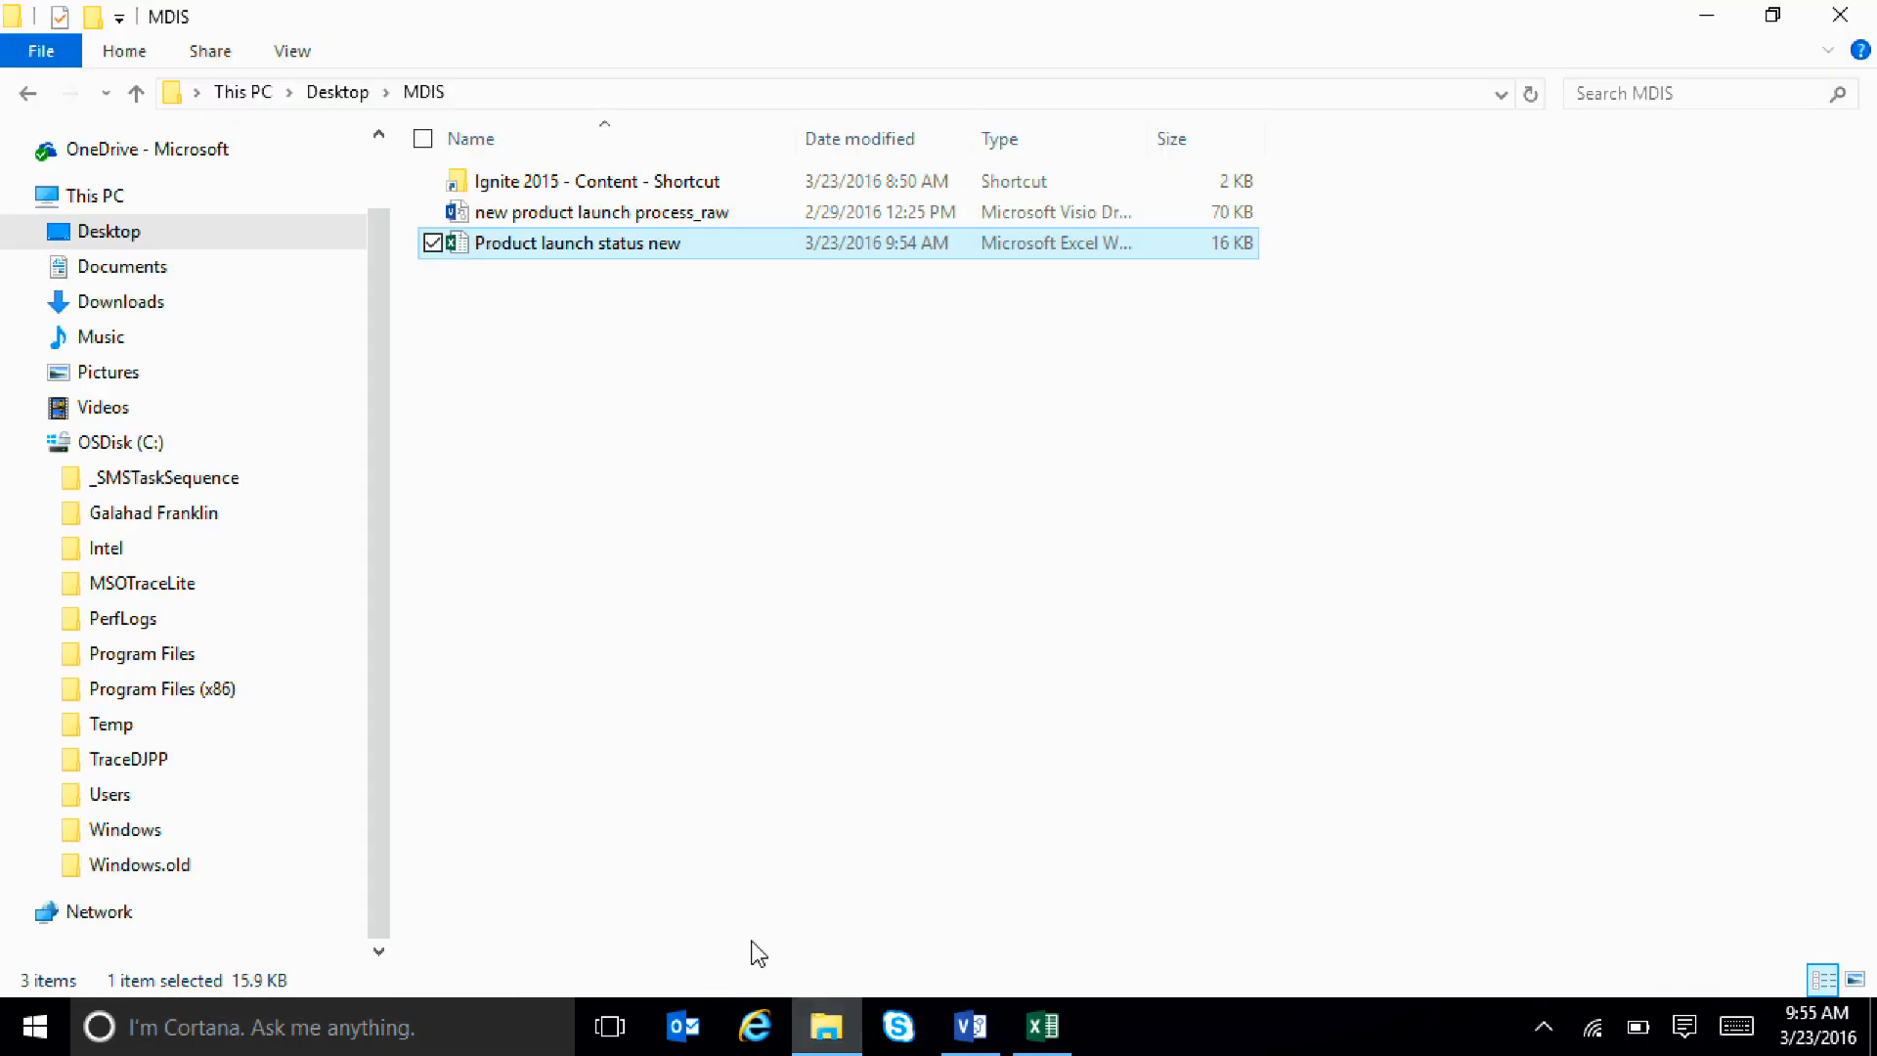
double_click(575, 184)
click(567, 584)
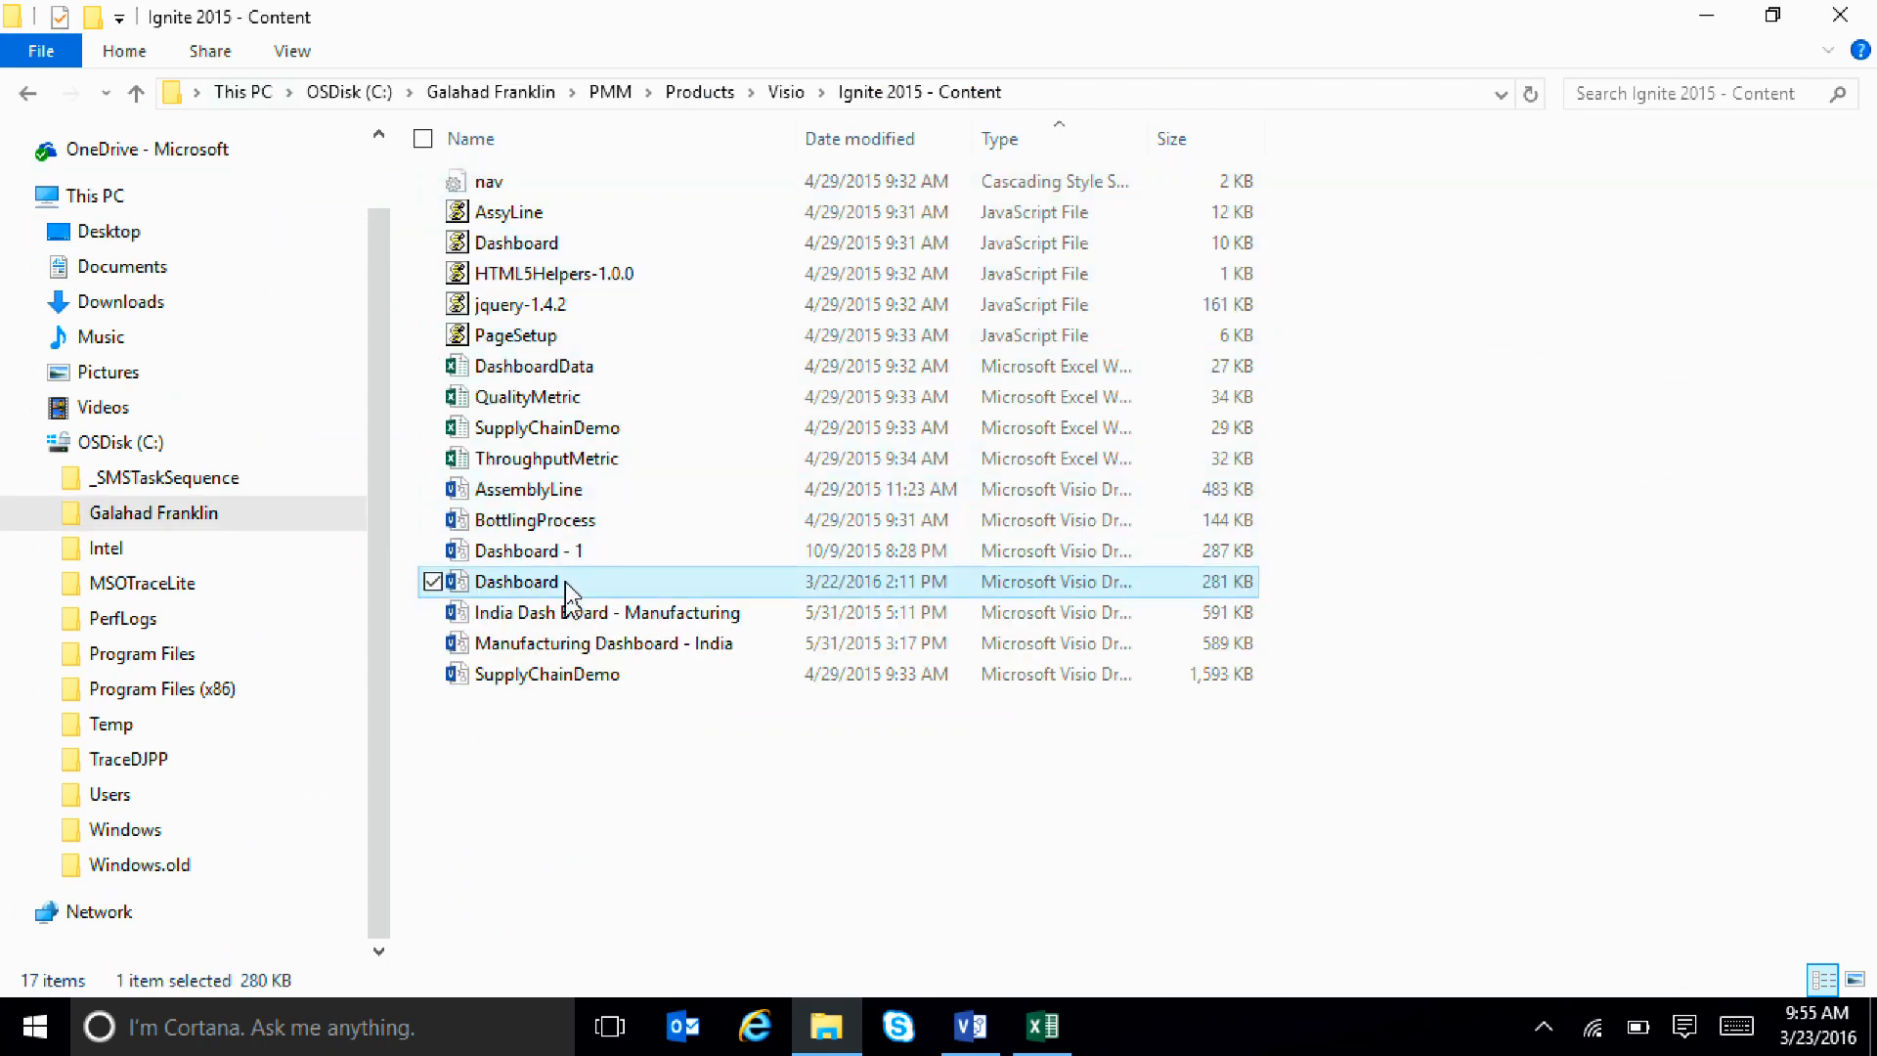
double_click(567, 583)
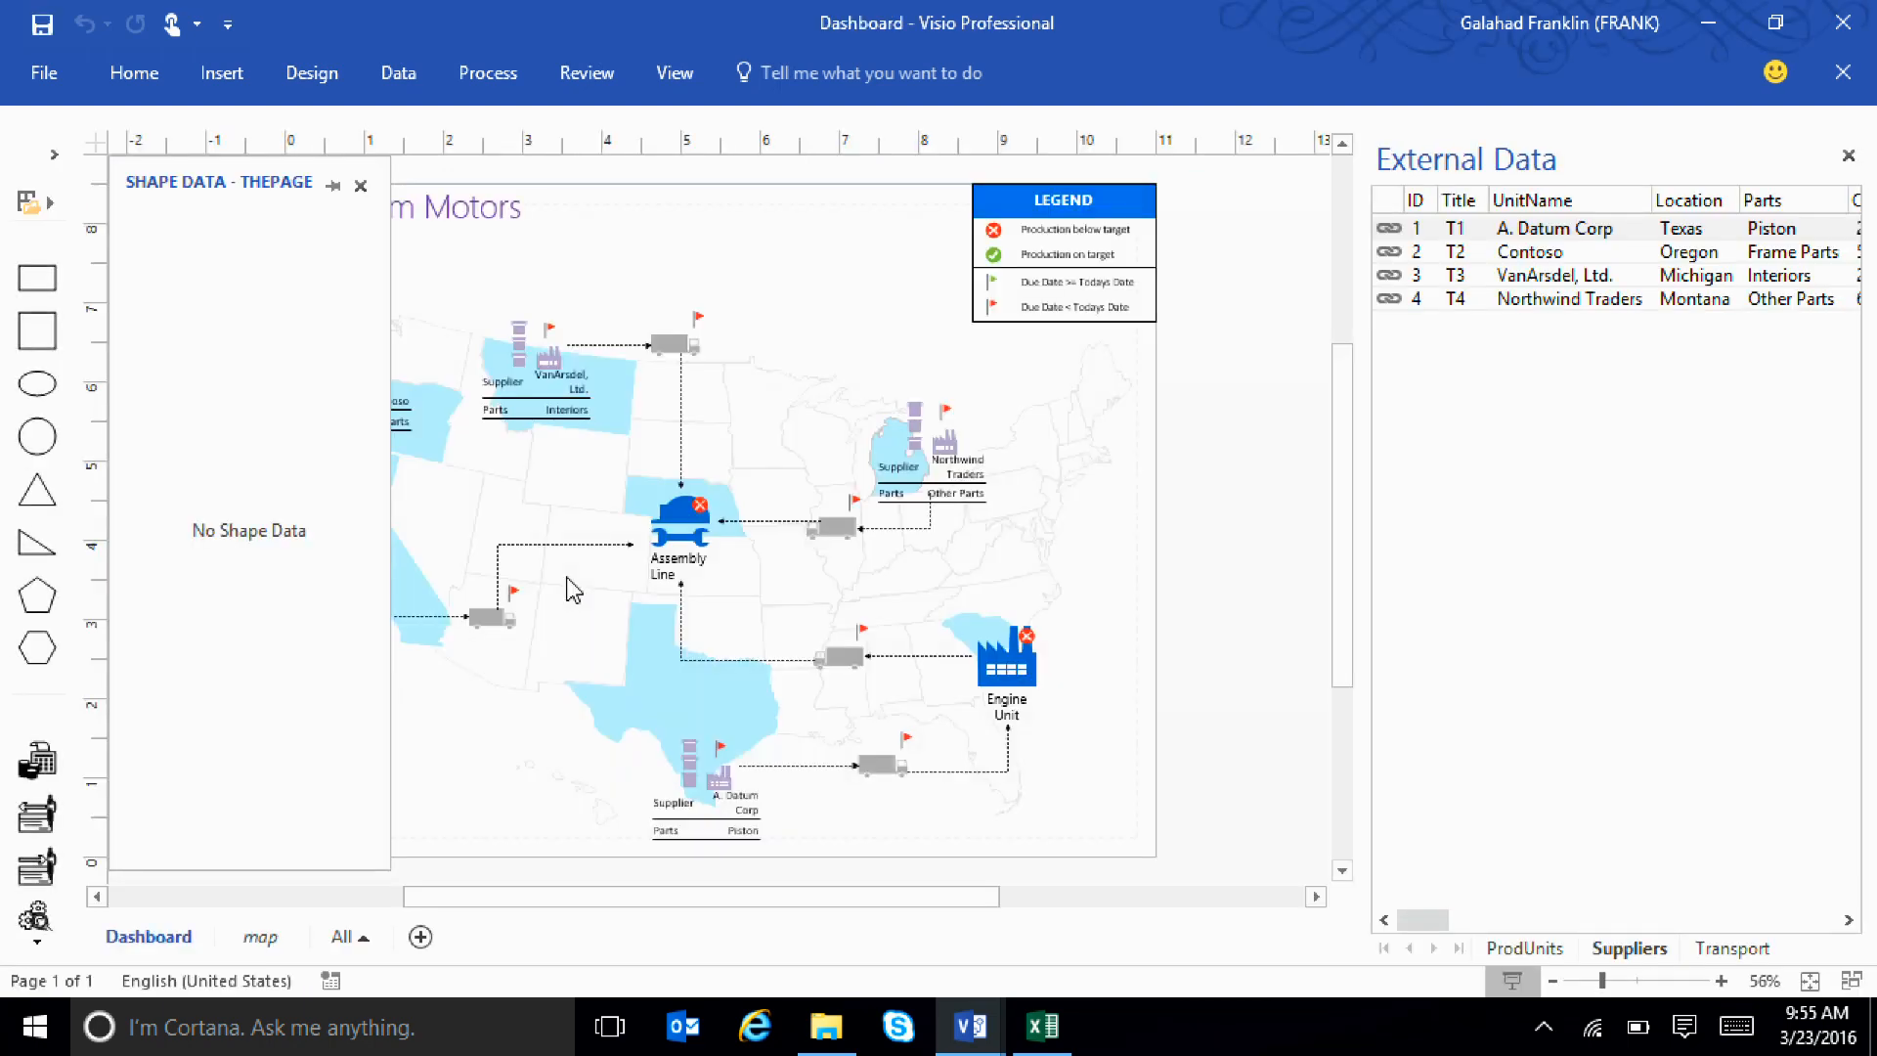
Close the Shape Data and External Data windows and show the Dashboard drawing in Presentation Mode
click(361, 185)
click(1847, 156)
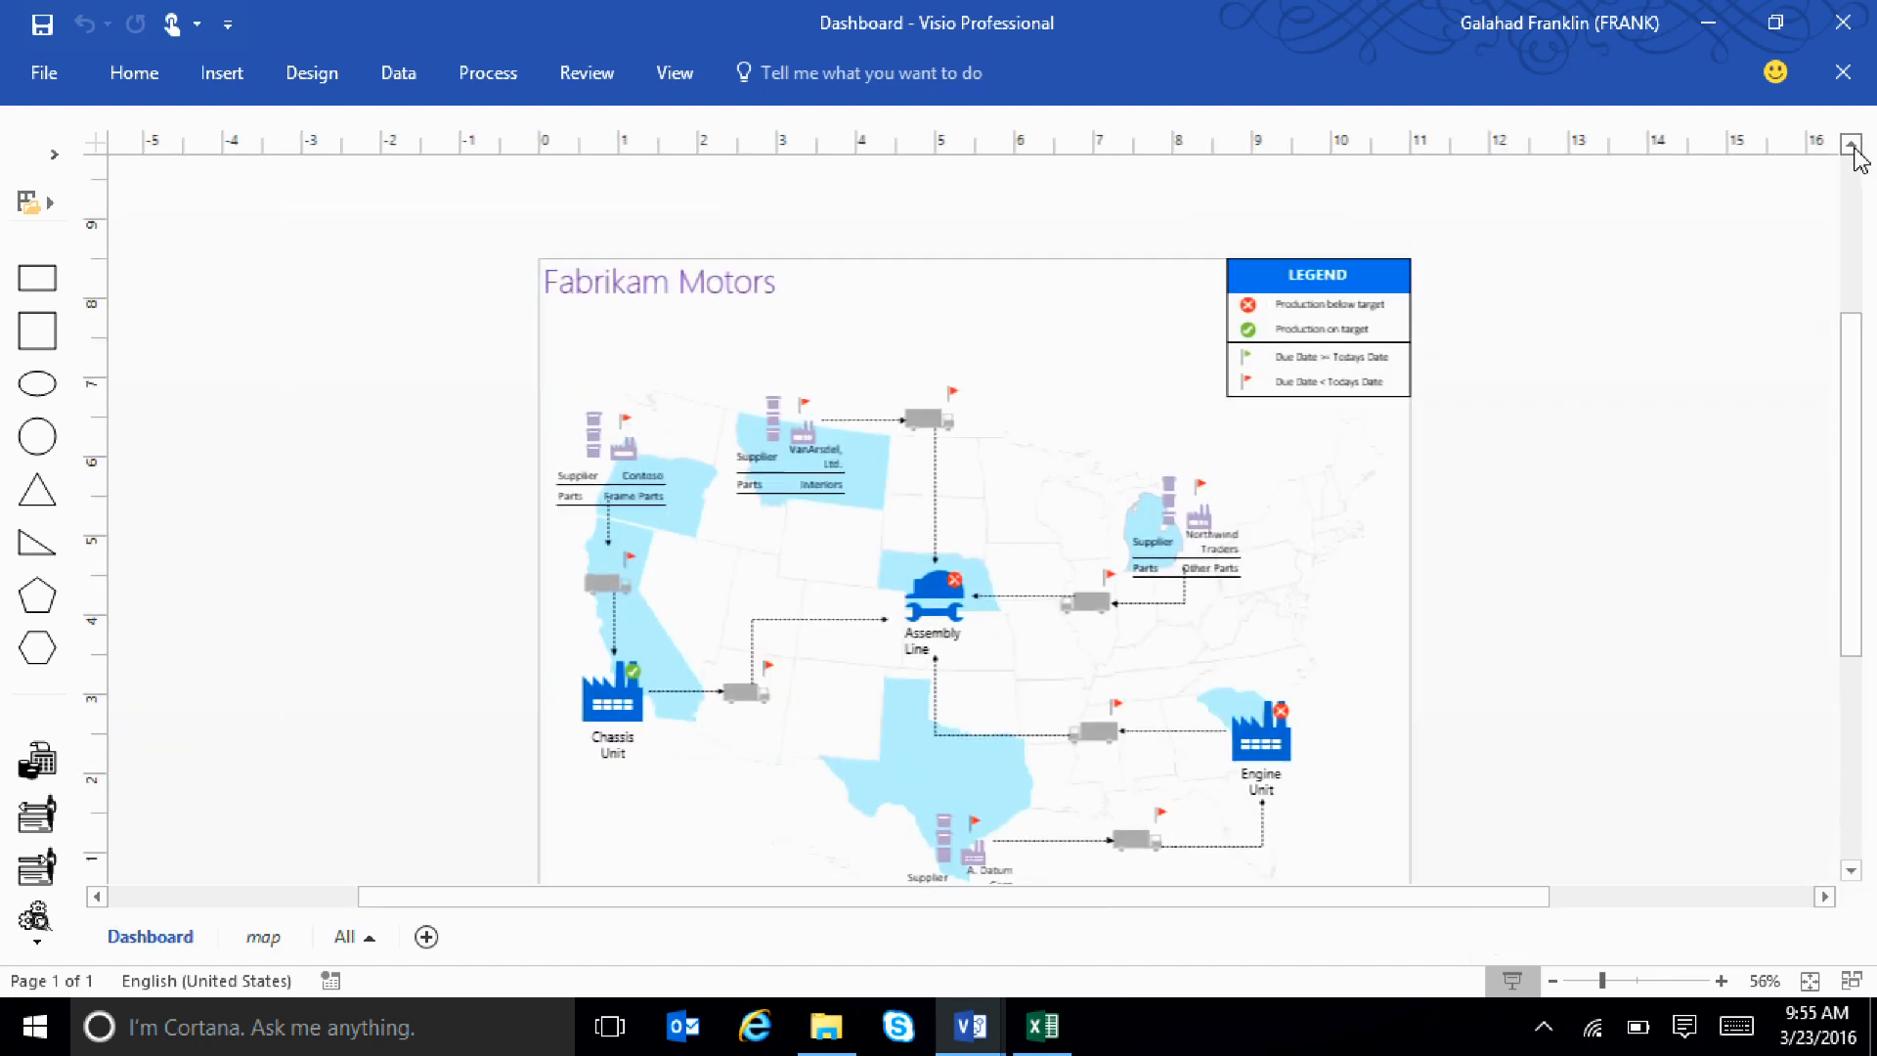
scroll(1751, 408, down, 3)
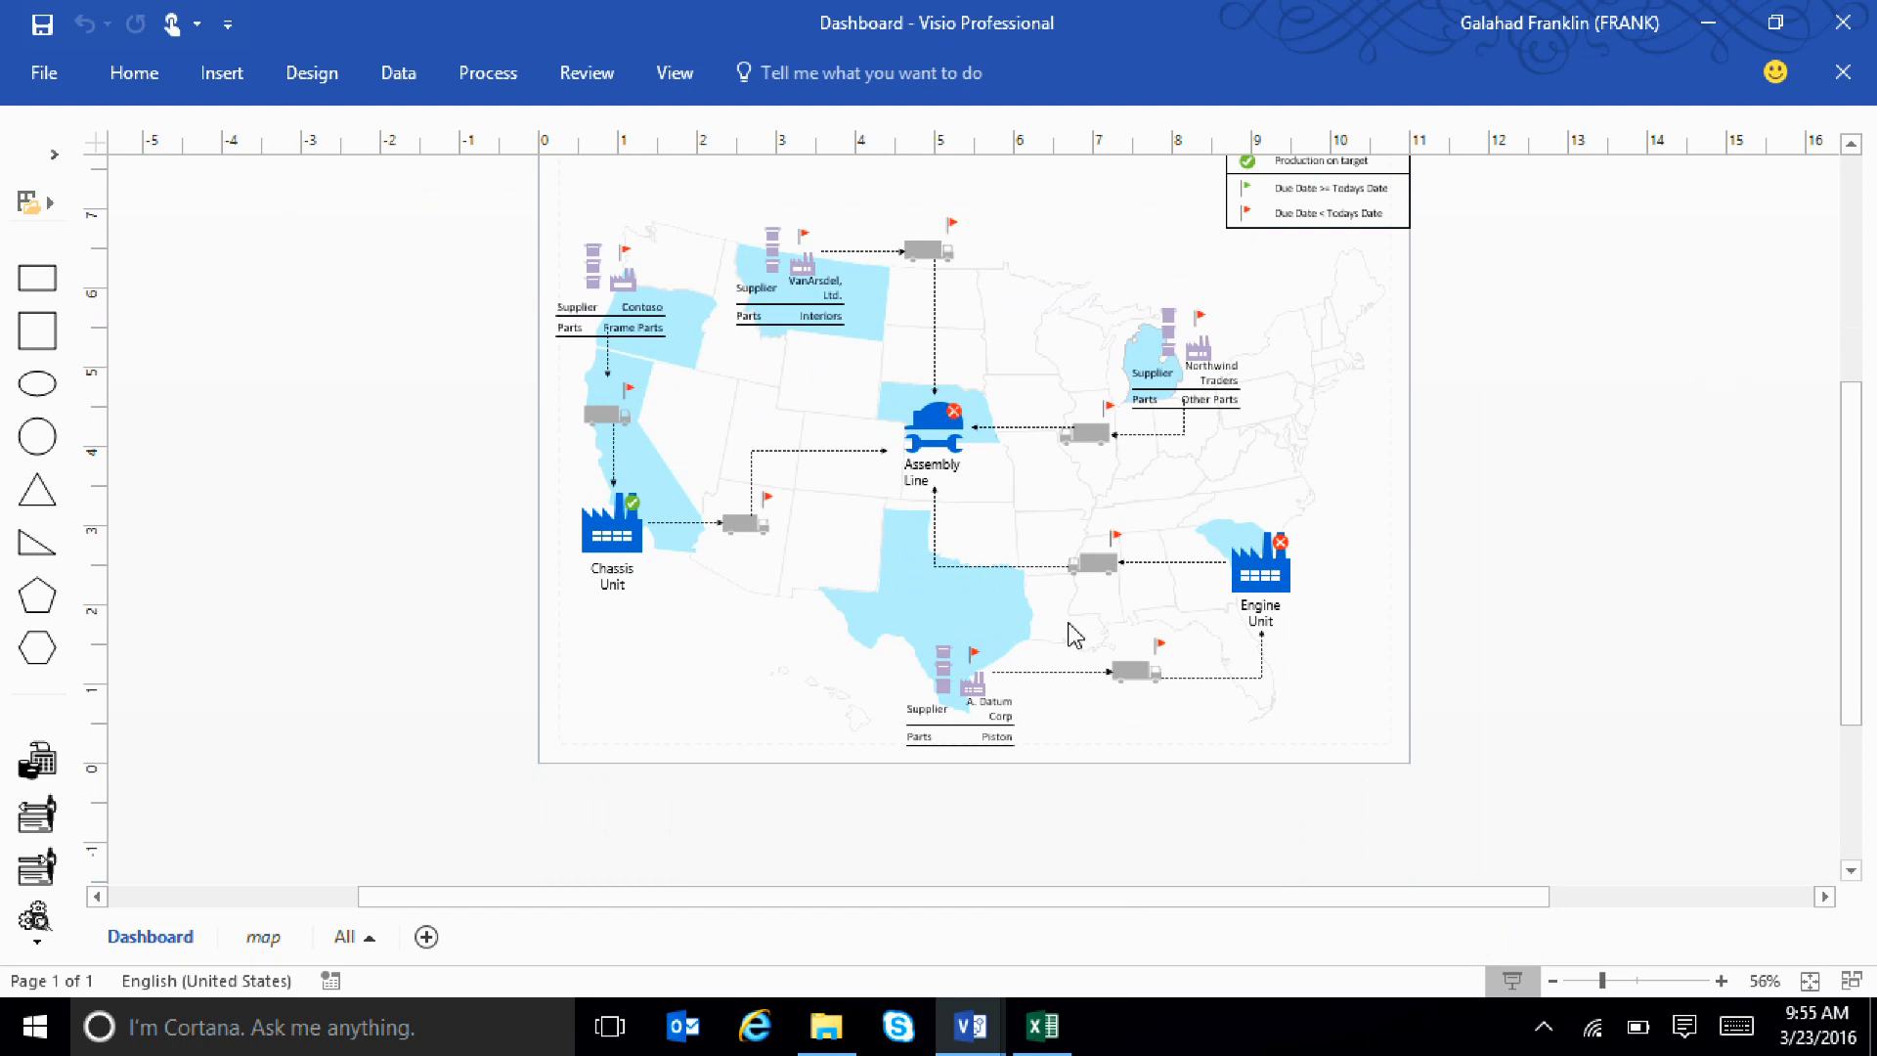
click(660, 79)
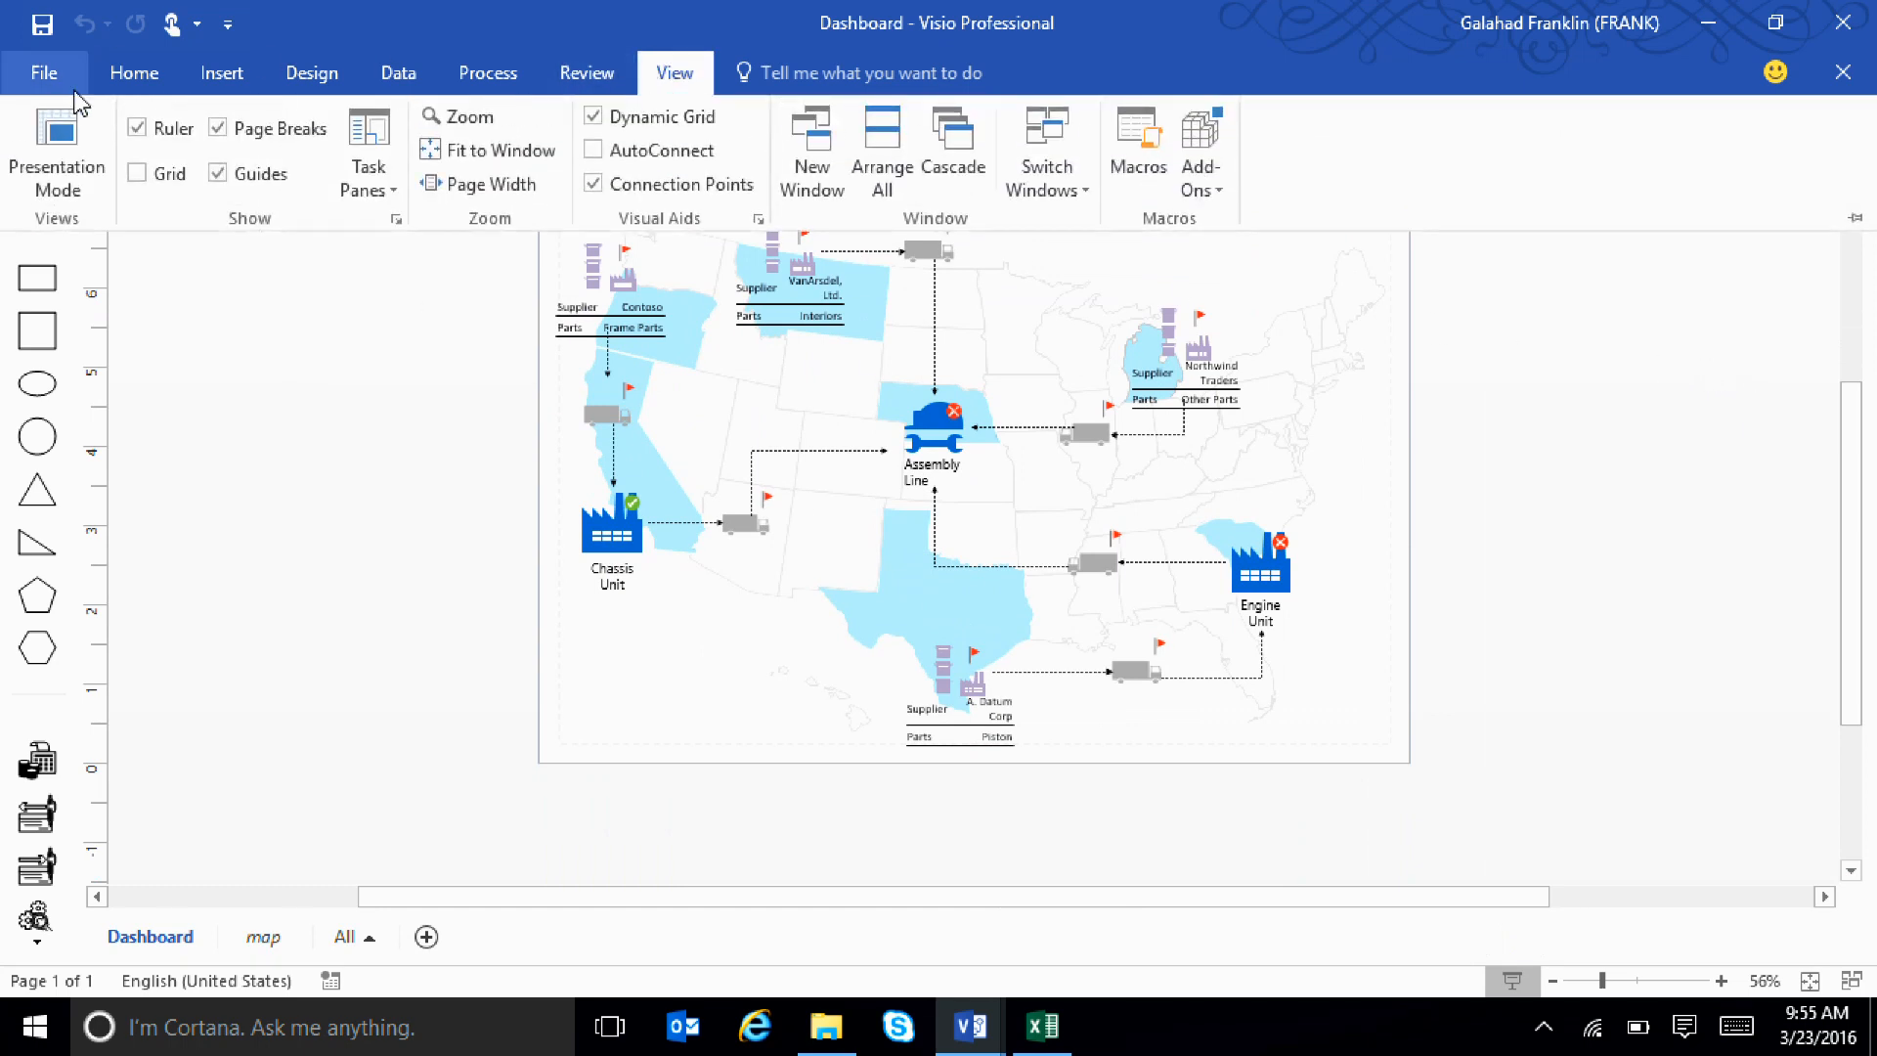
click(59, 124)
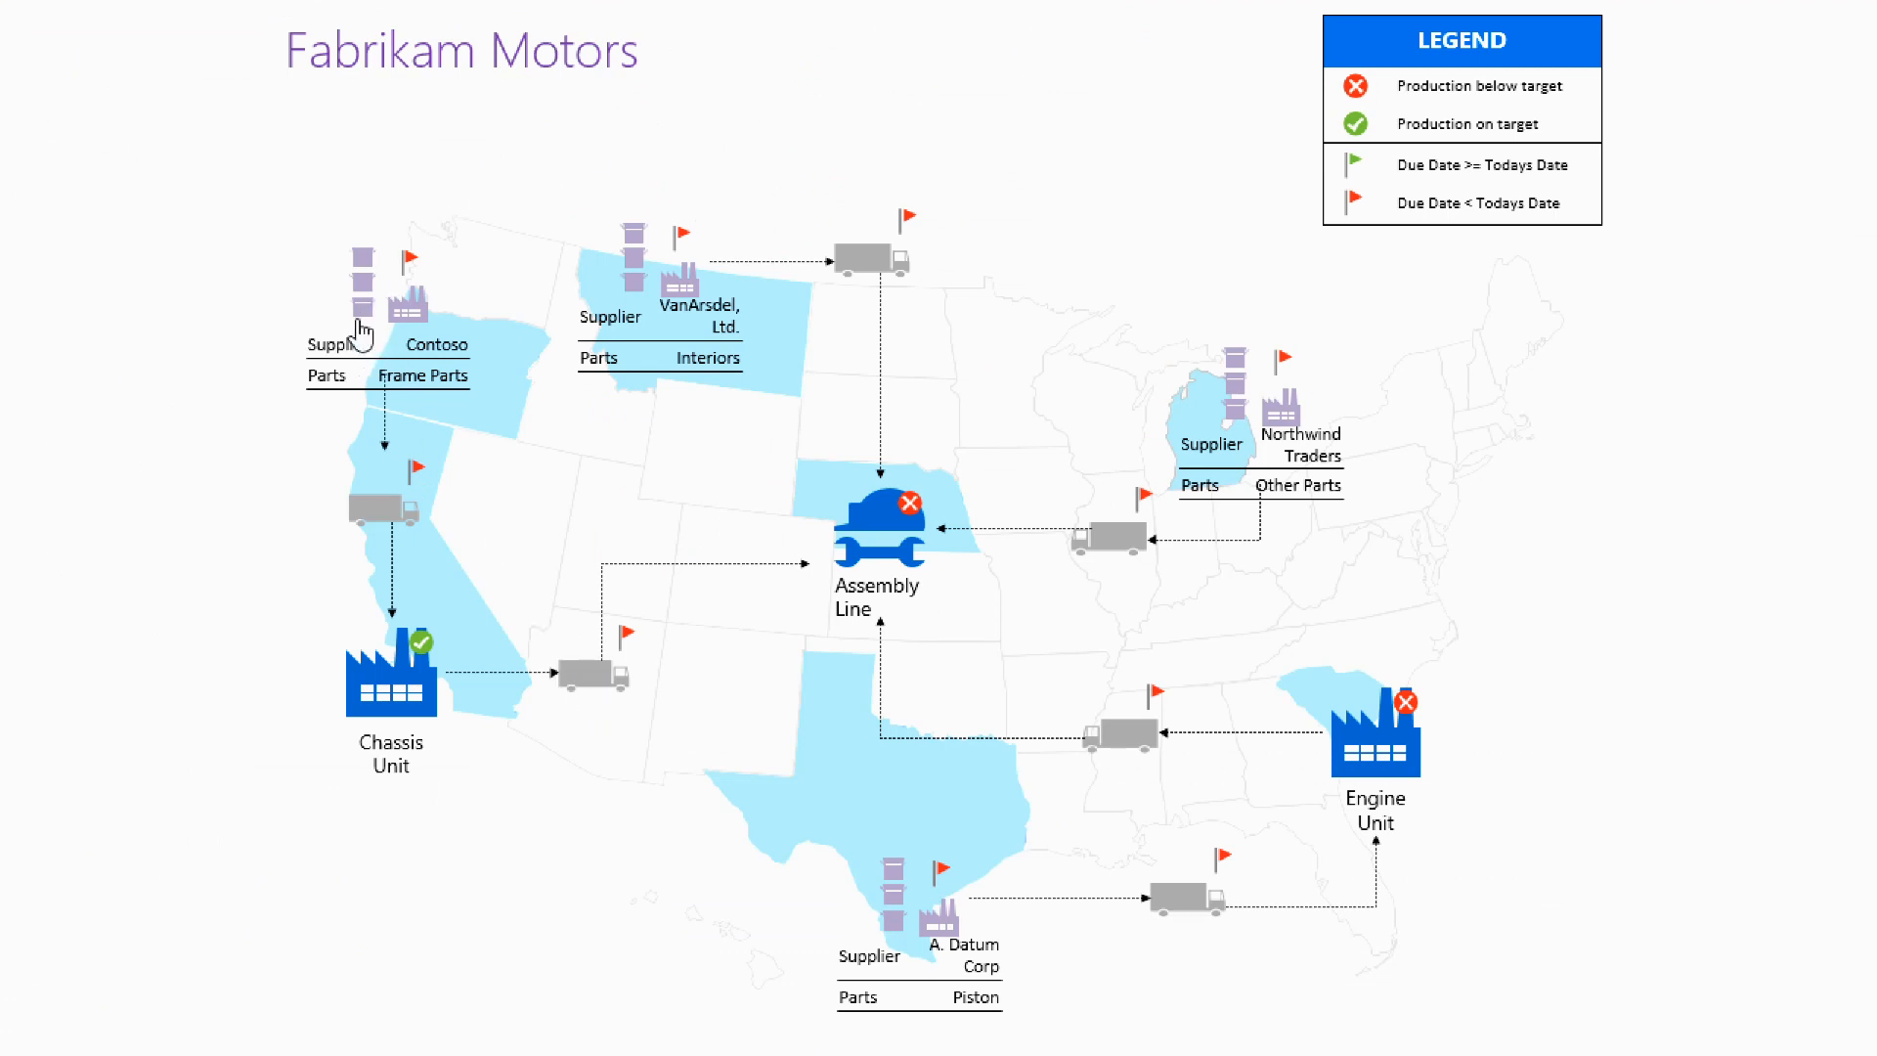
Open the linked AssemblyLine drawing from the dashboard, close its External Data window and bring the Fabrikam Assembly page into view
click(349, 352)
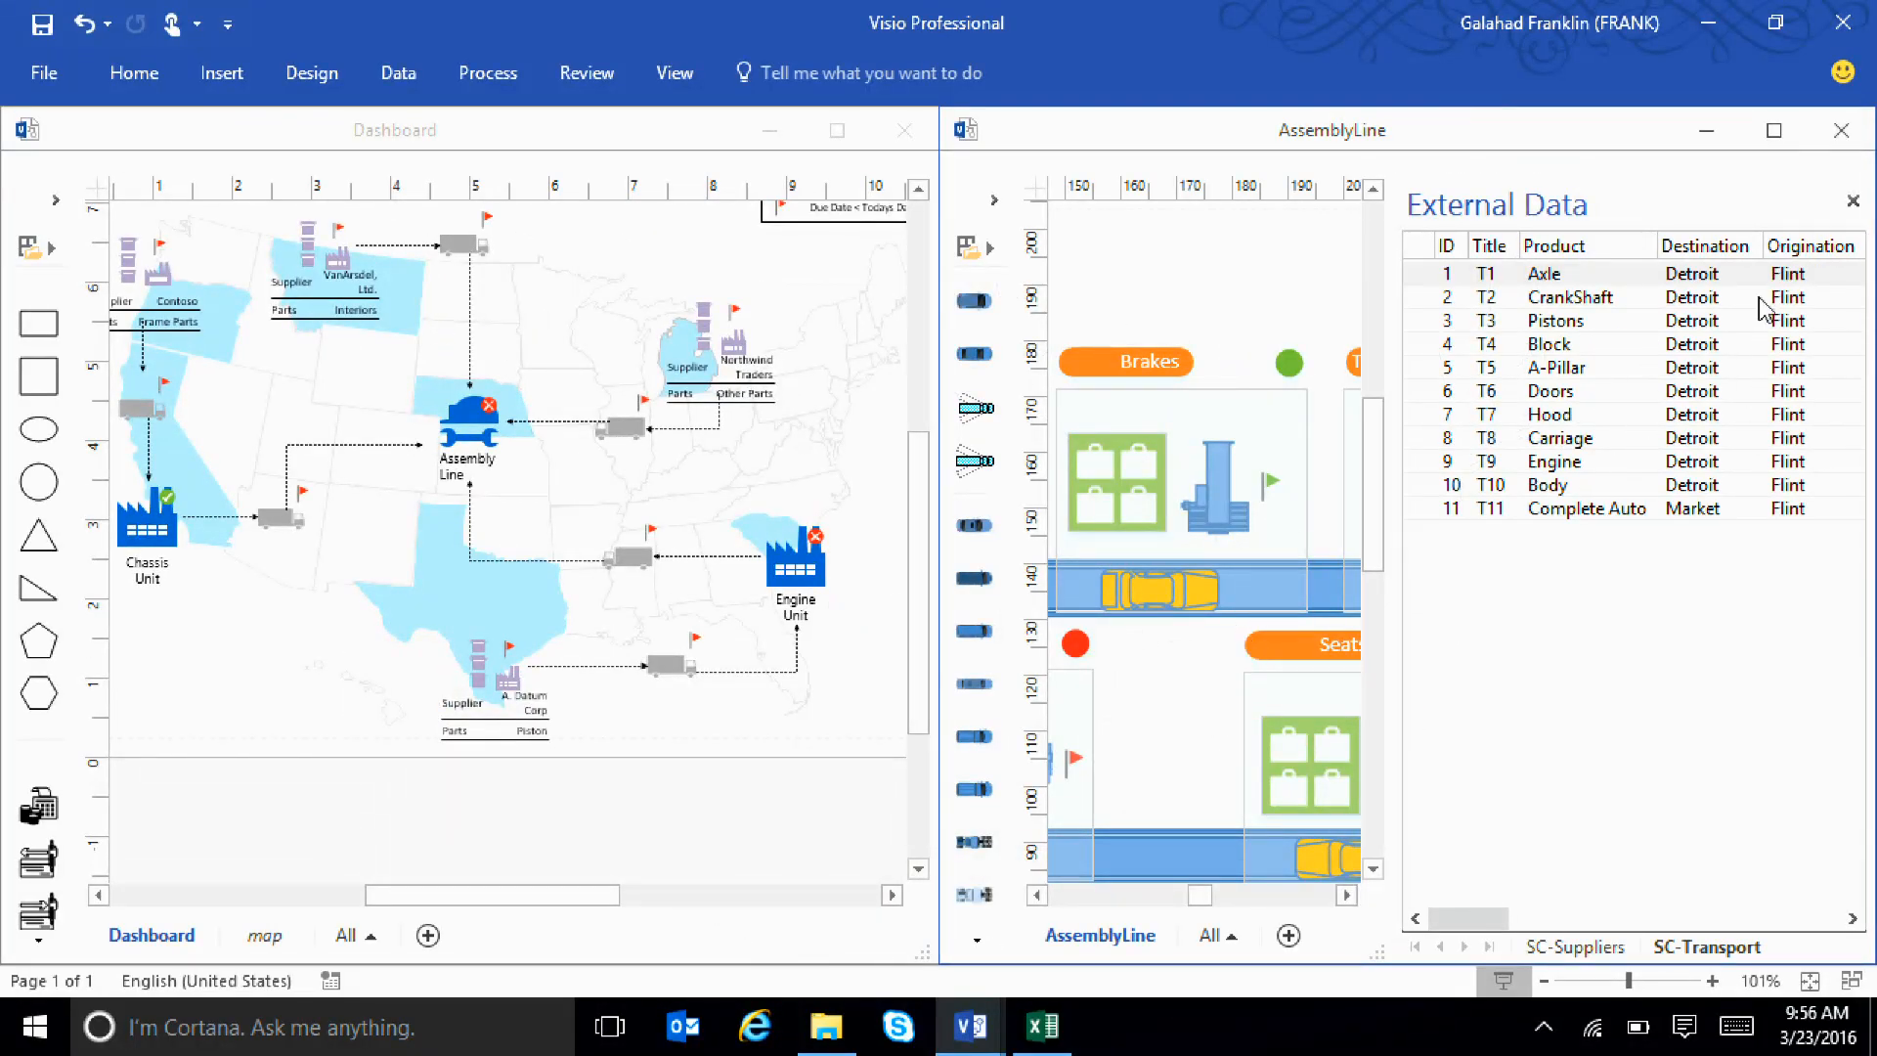
click(1853, 202)
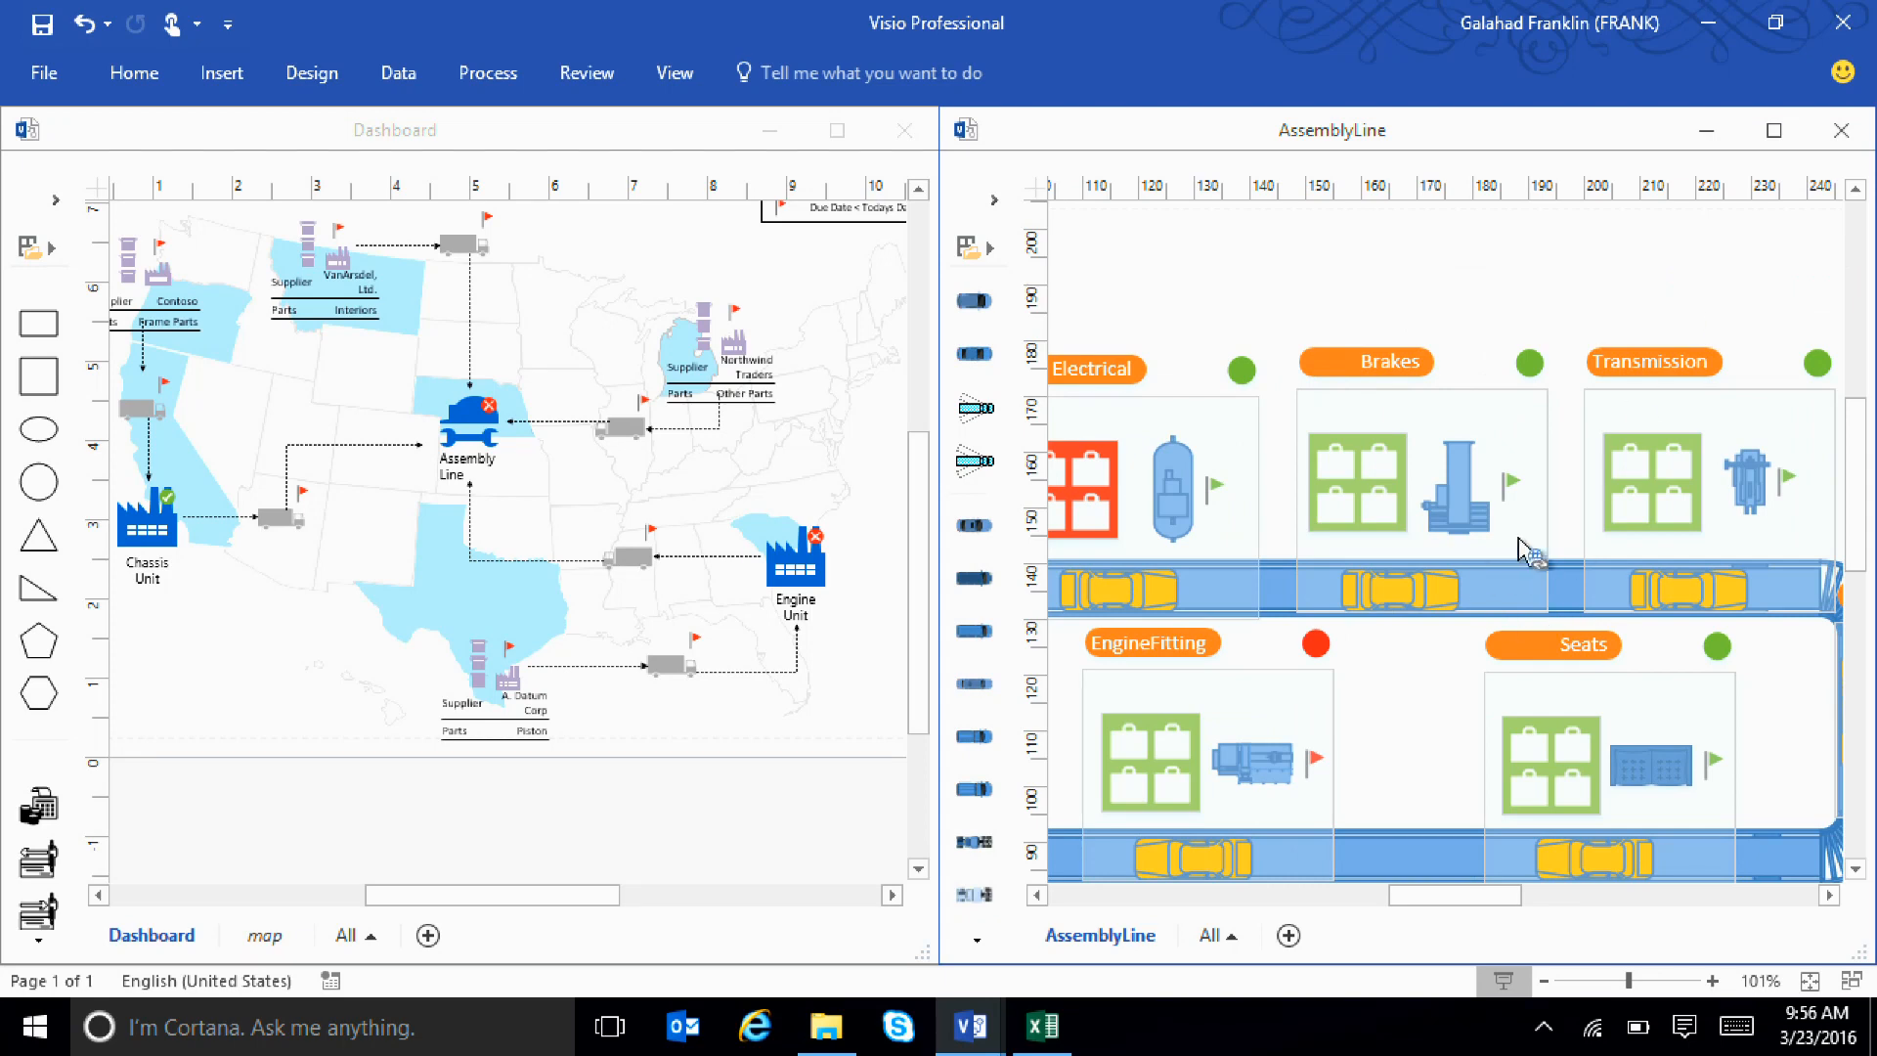
scroll(1242, 728, down, 3)
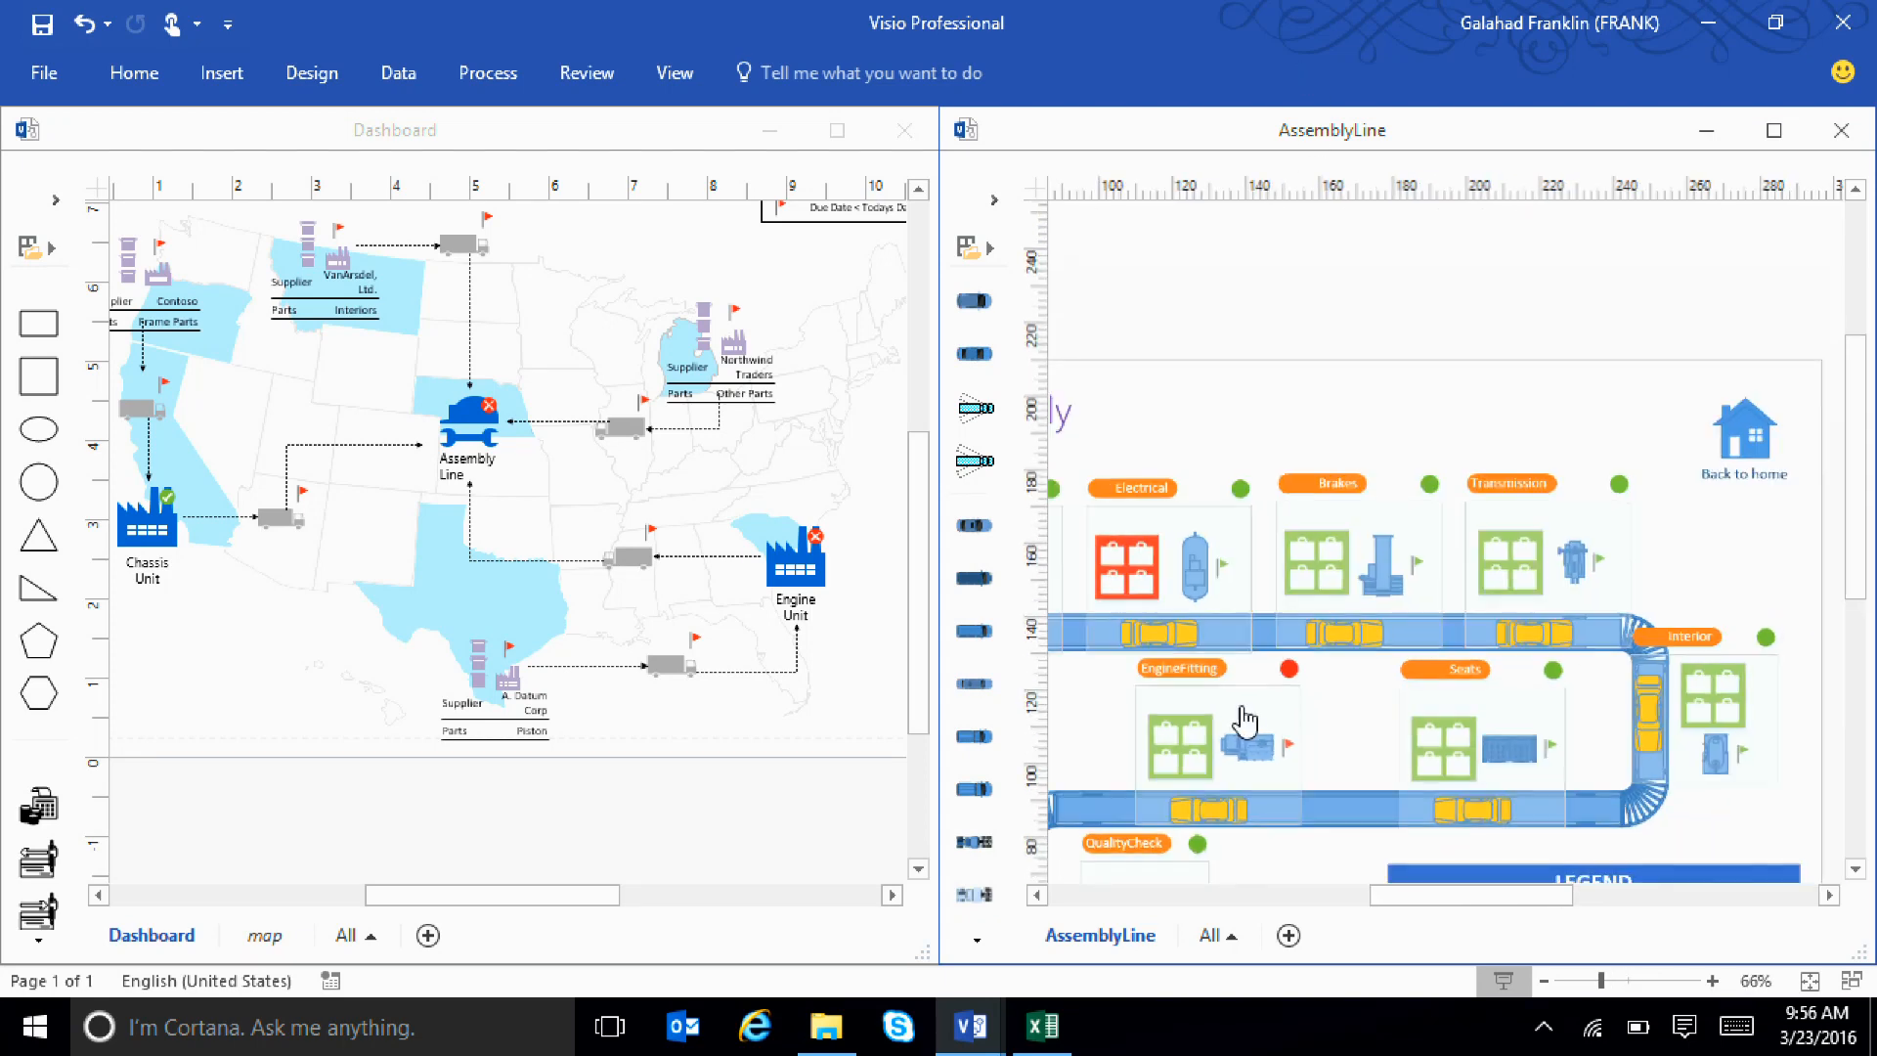
drag(1435, 895, 1374, 895)
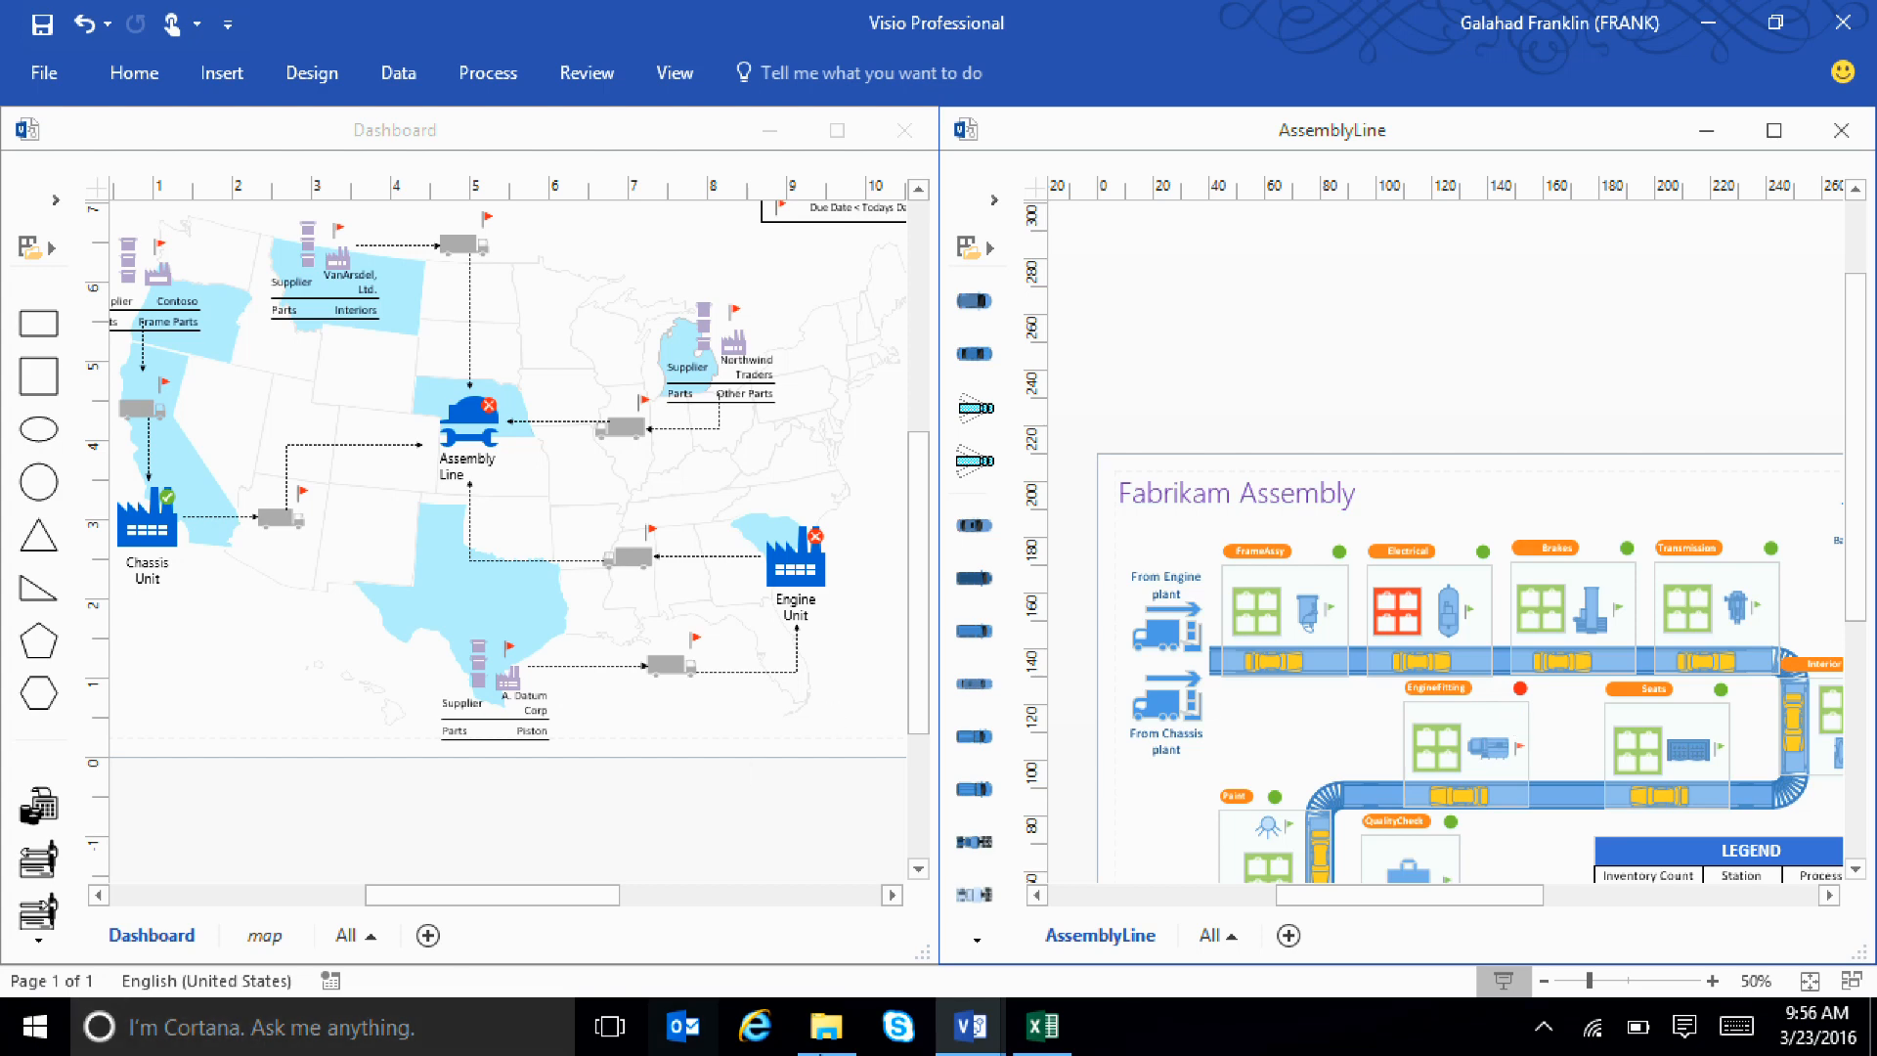
Switch to Internet Explorer, open the favorite for the free guided Visio TestDrive tour and look over its scenarios
click(755, 1029)
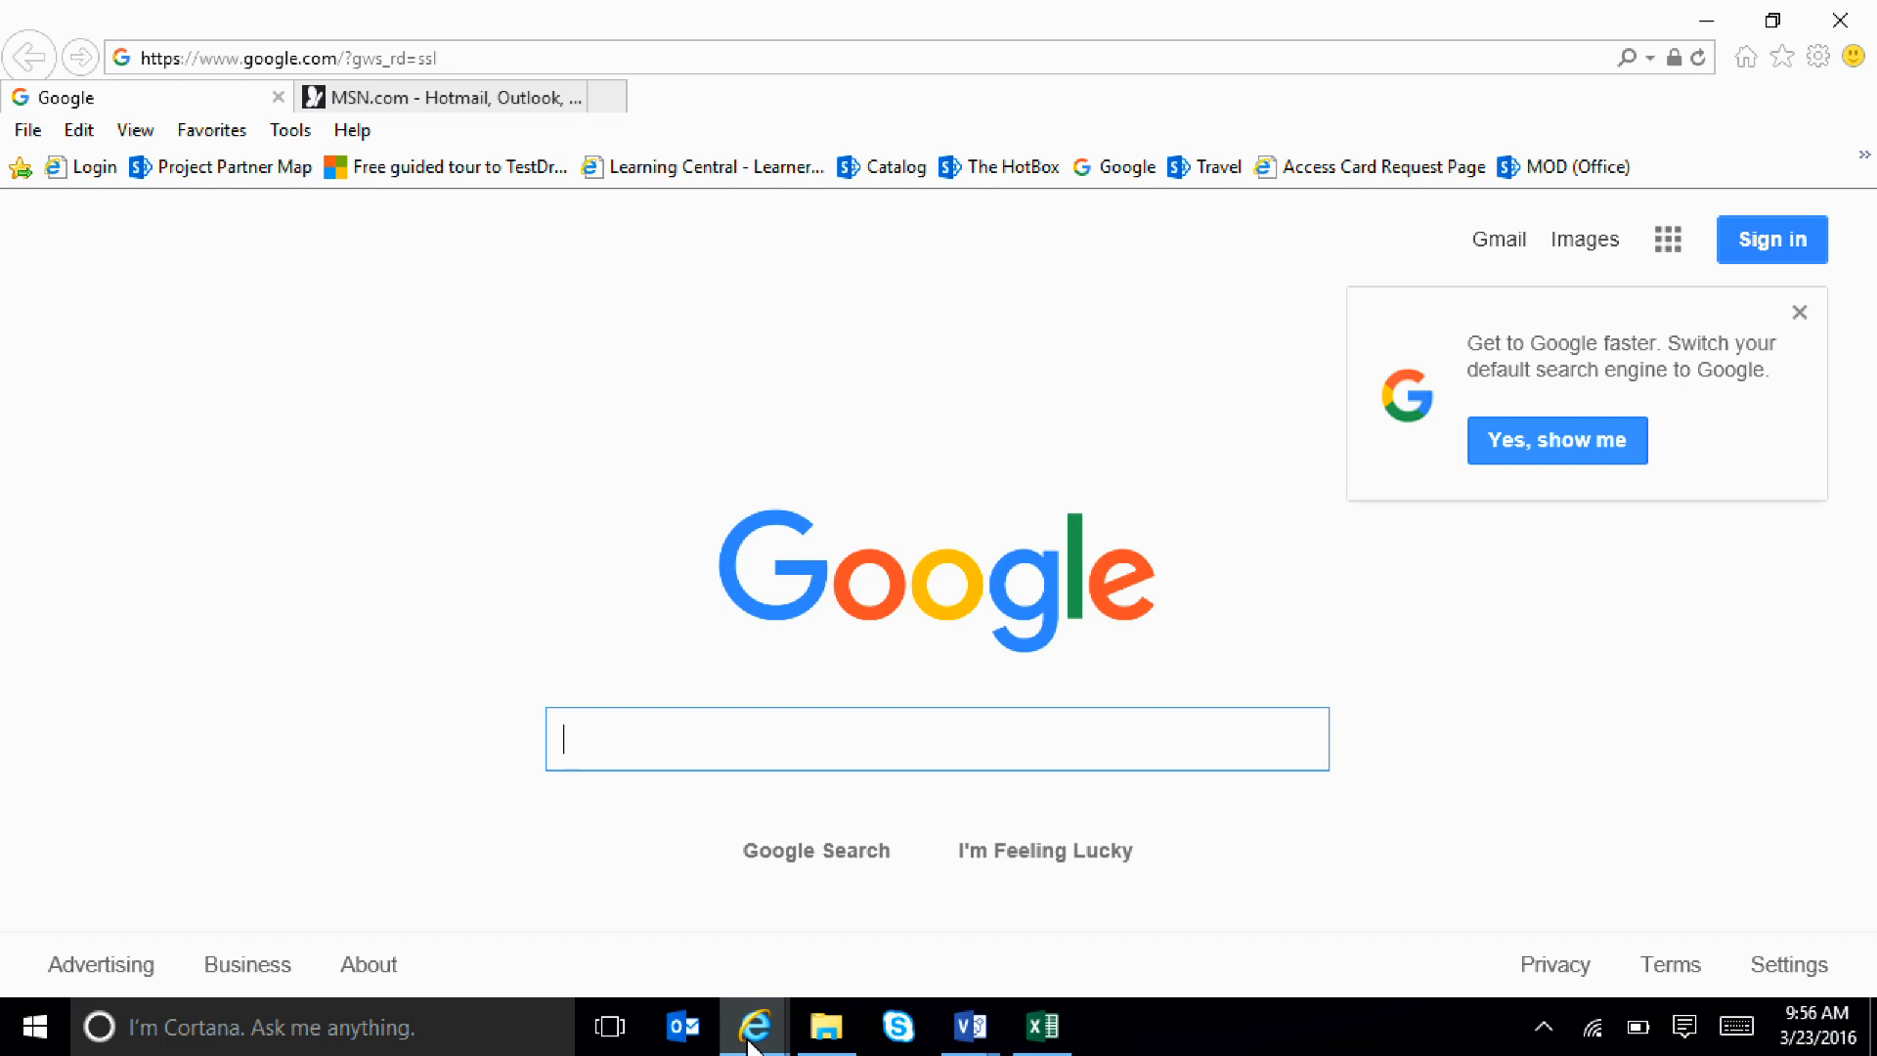
click(234, 174)
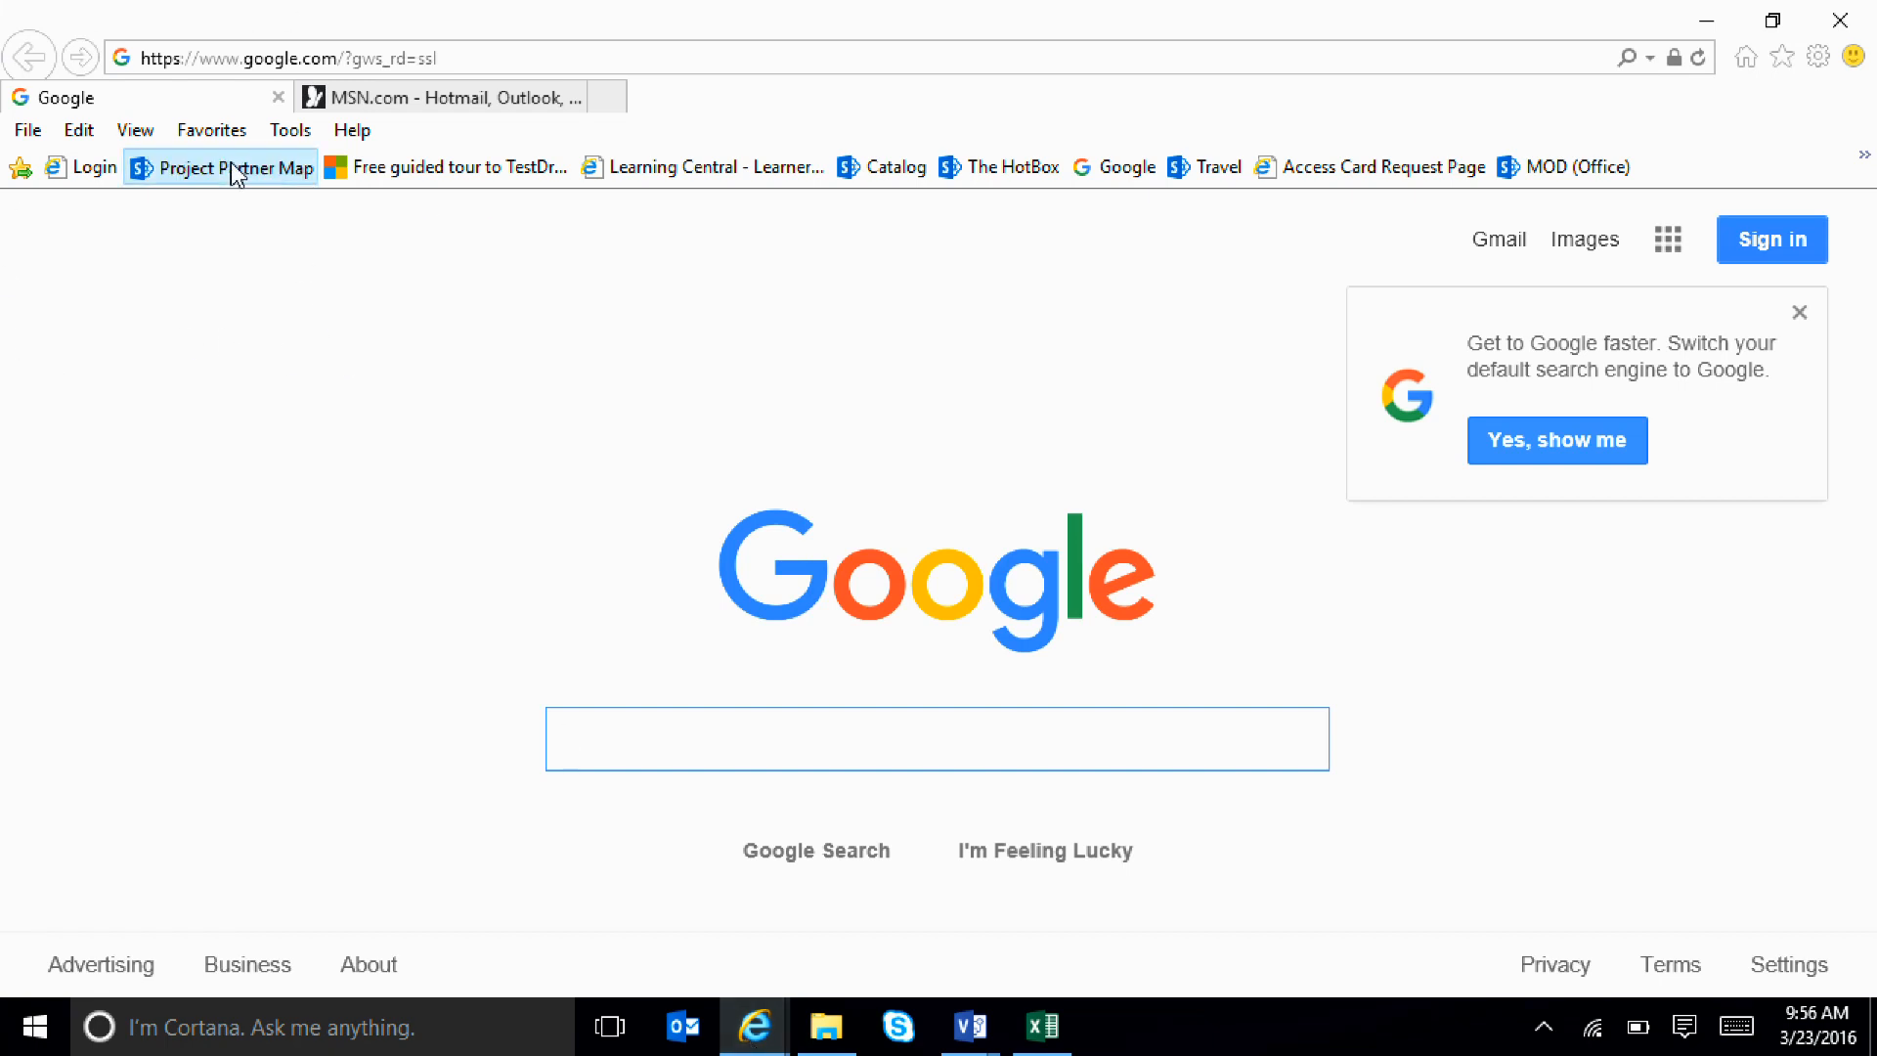
click(373, 176)
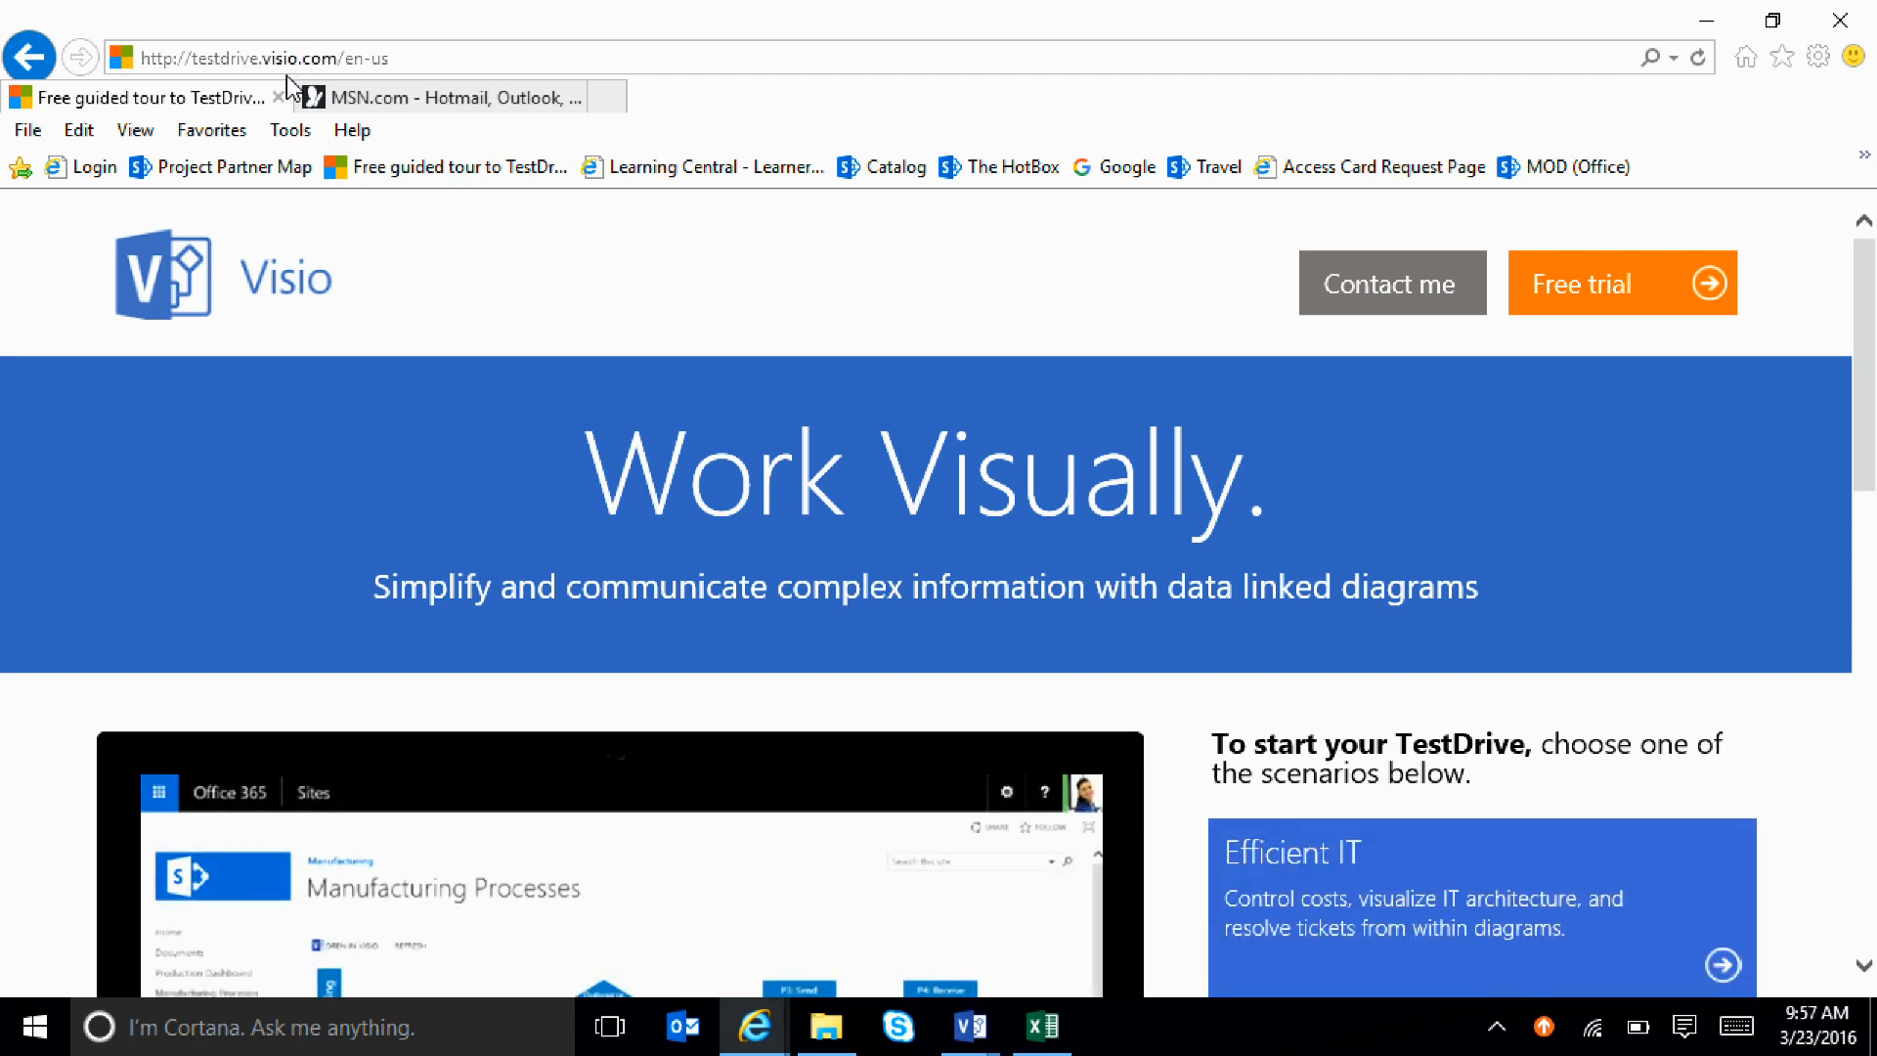
scroll(695, 360, down, 5)
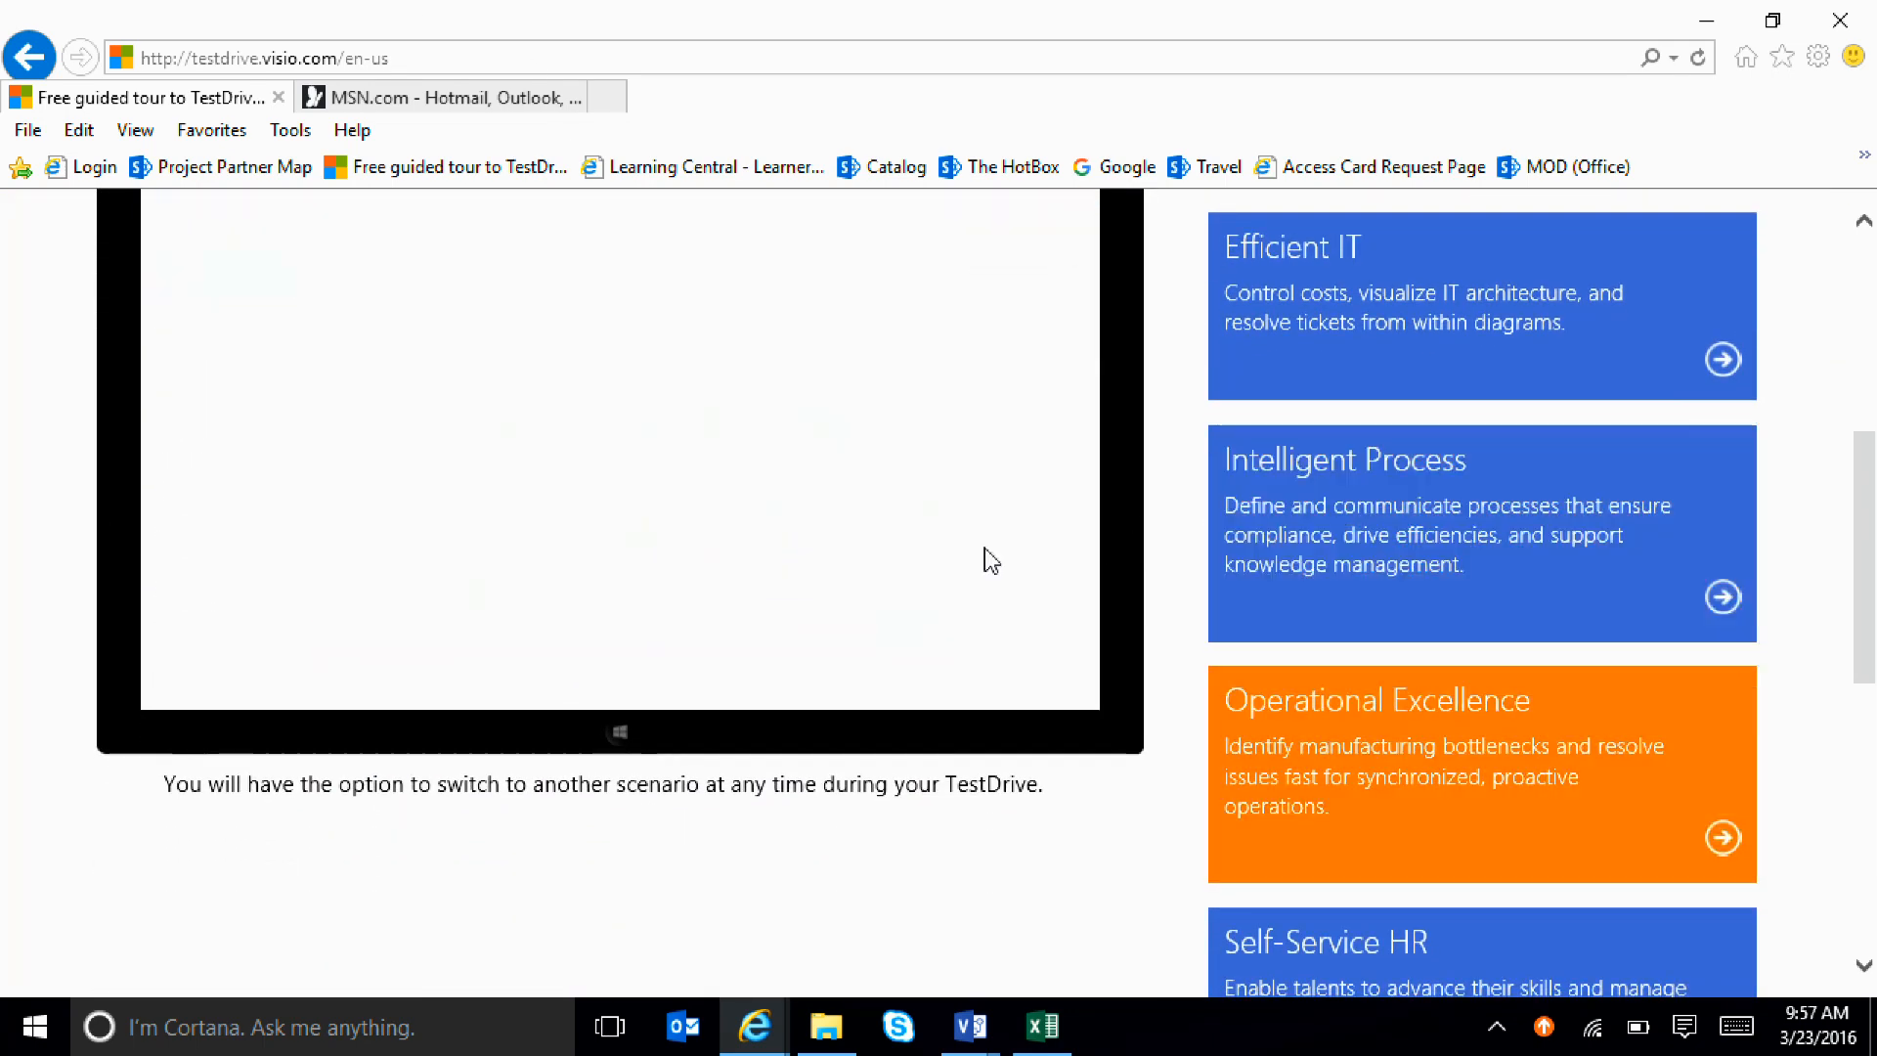
scroll(988, 560, up, 1)
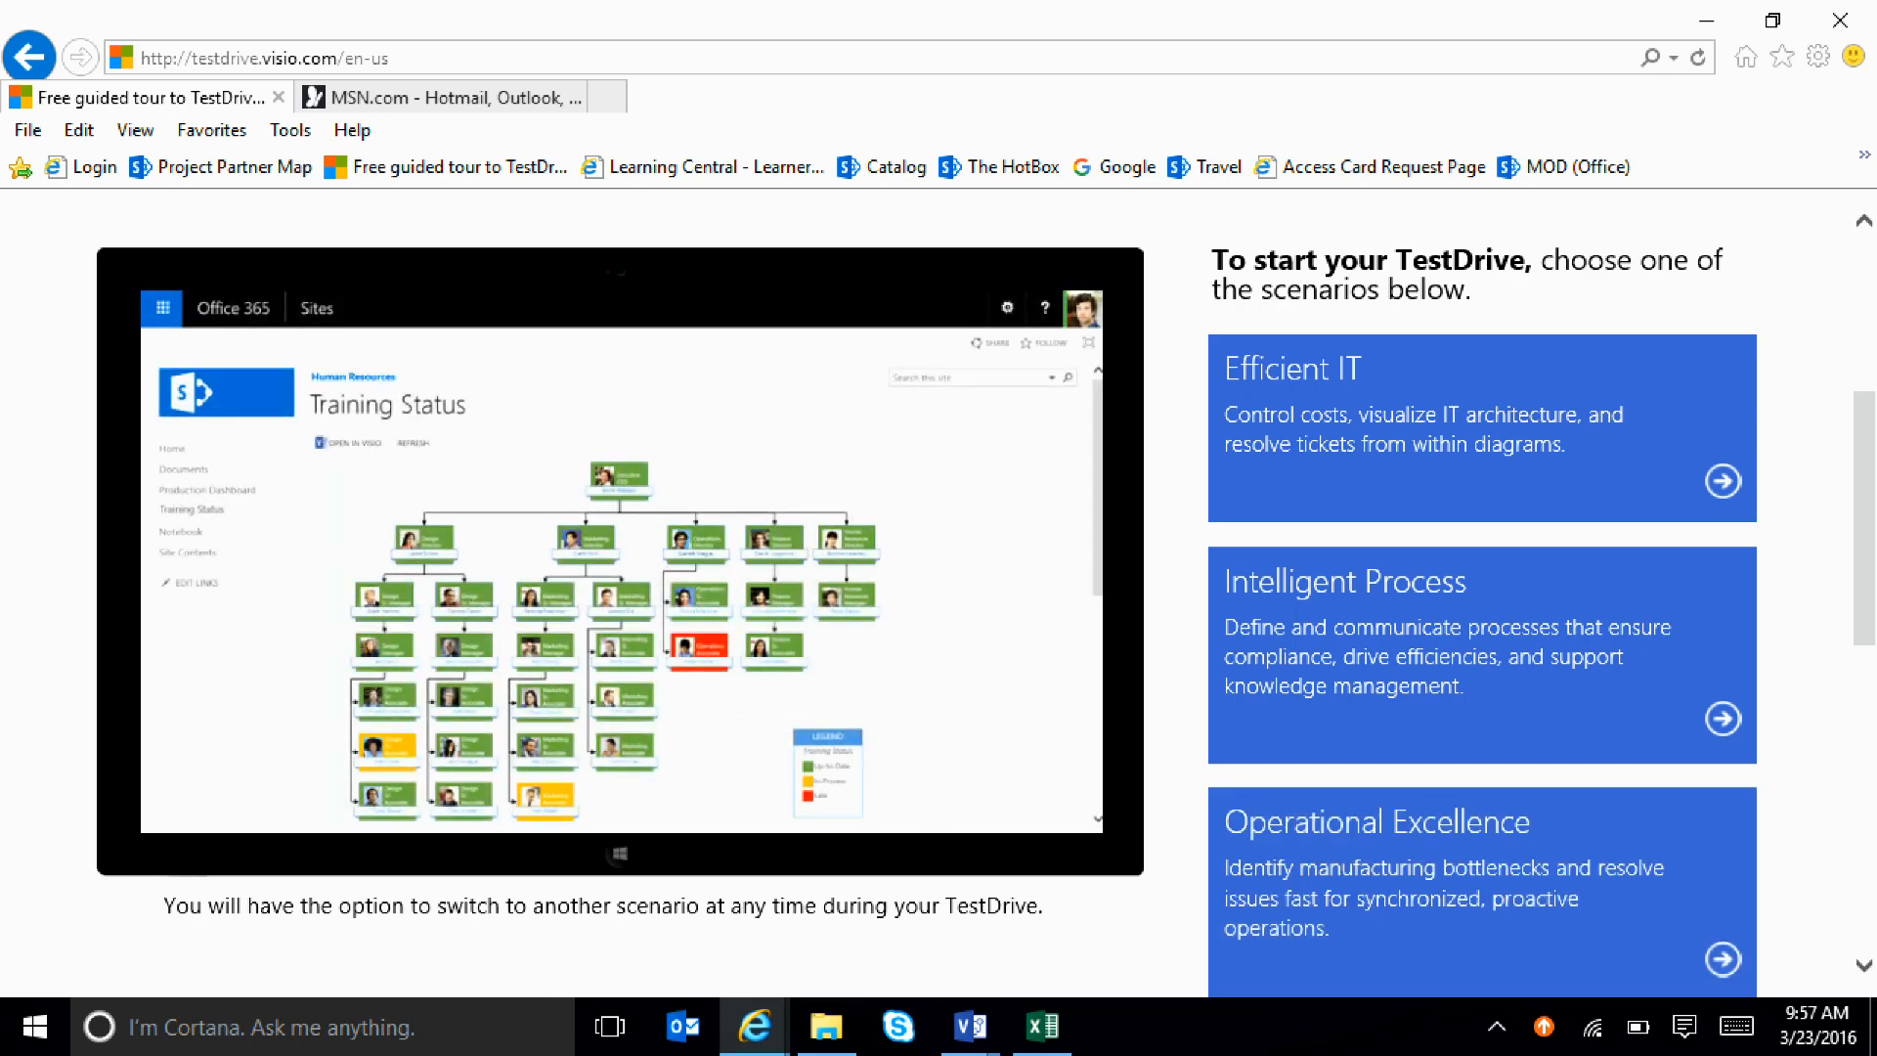
scroll(1369, 865, down, 2)
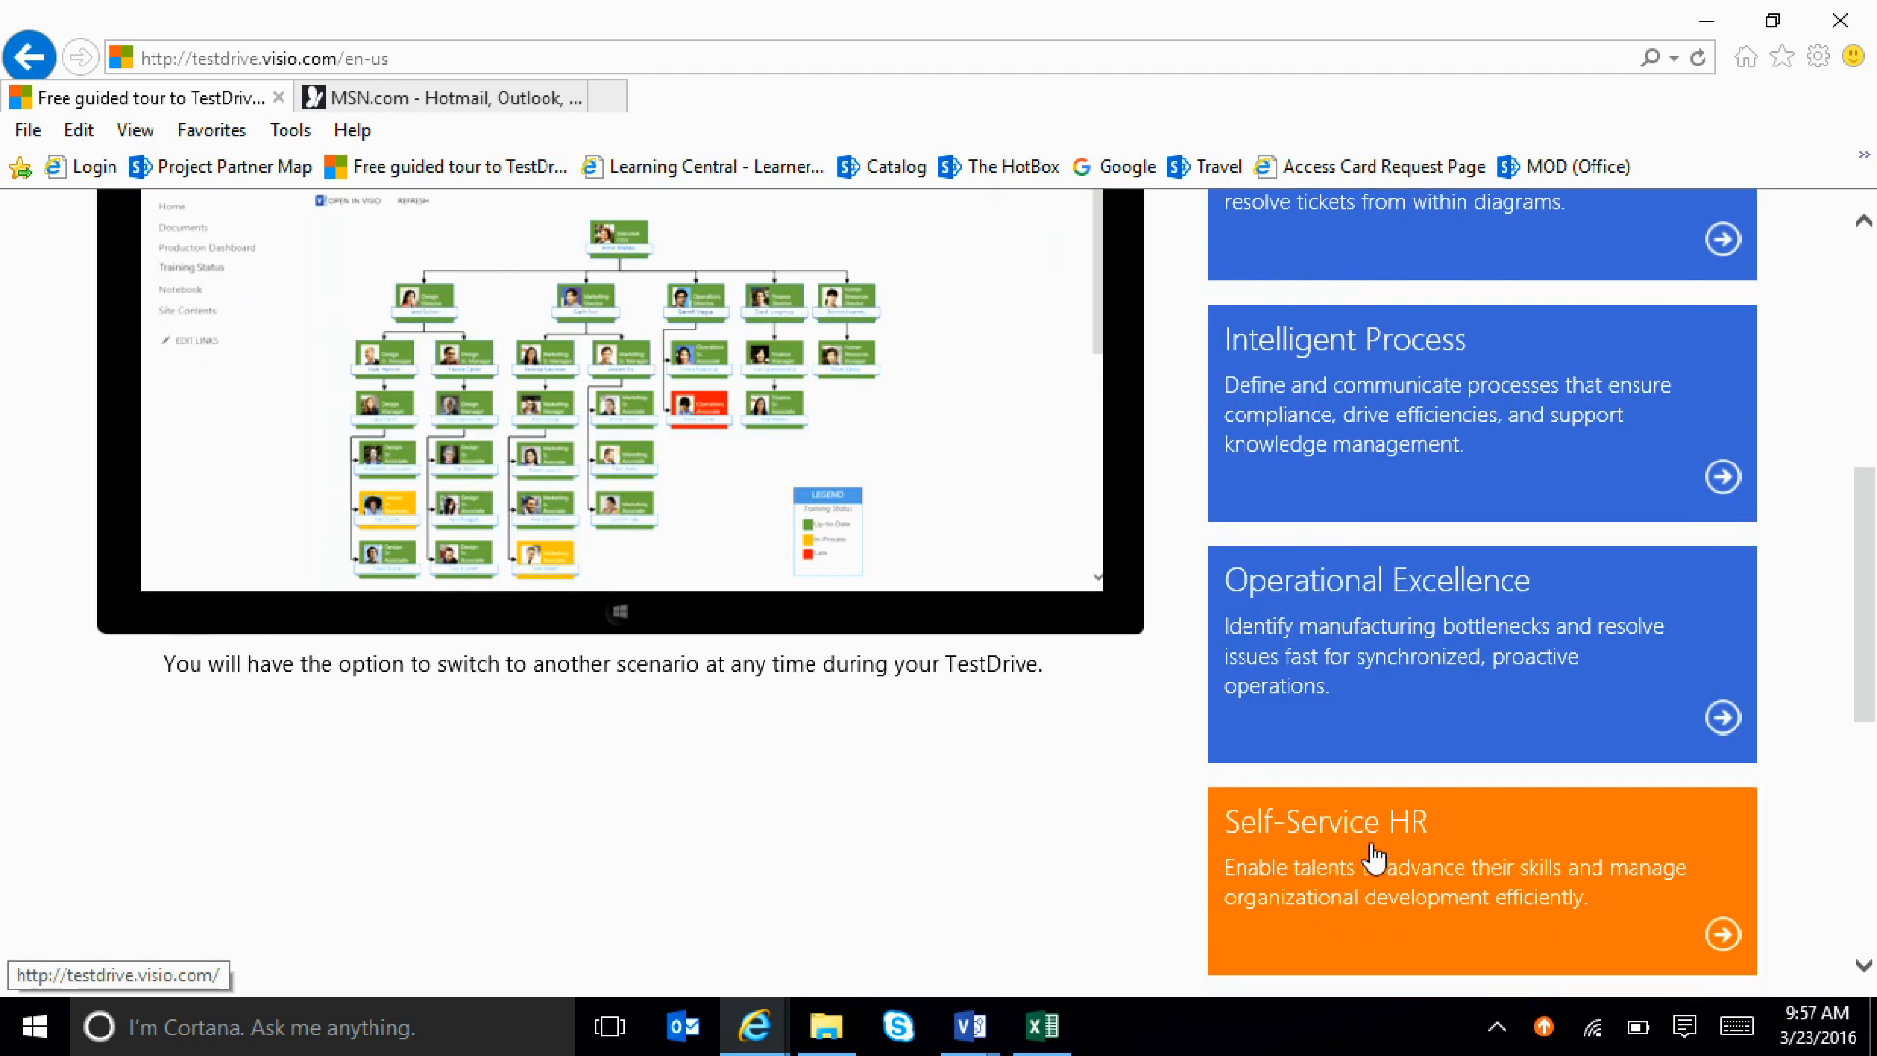
Choose the Operational Excellence scenario and start its guided tour on the Production Dashboard
click(1520, 689)
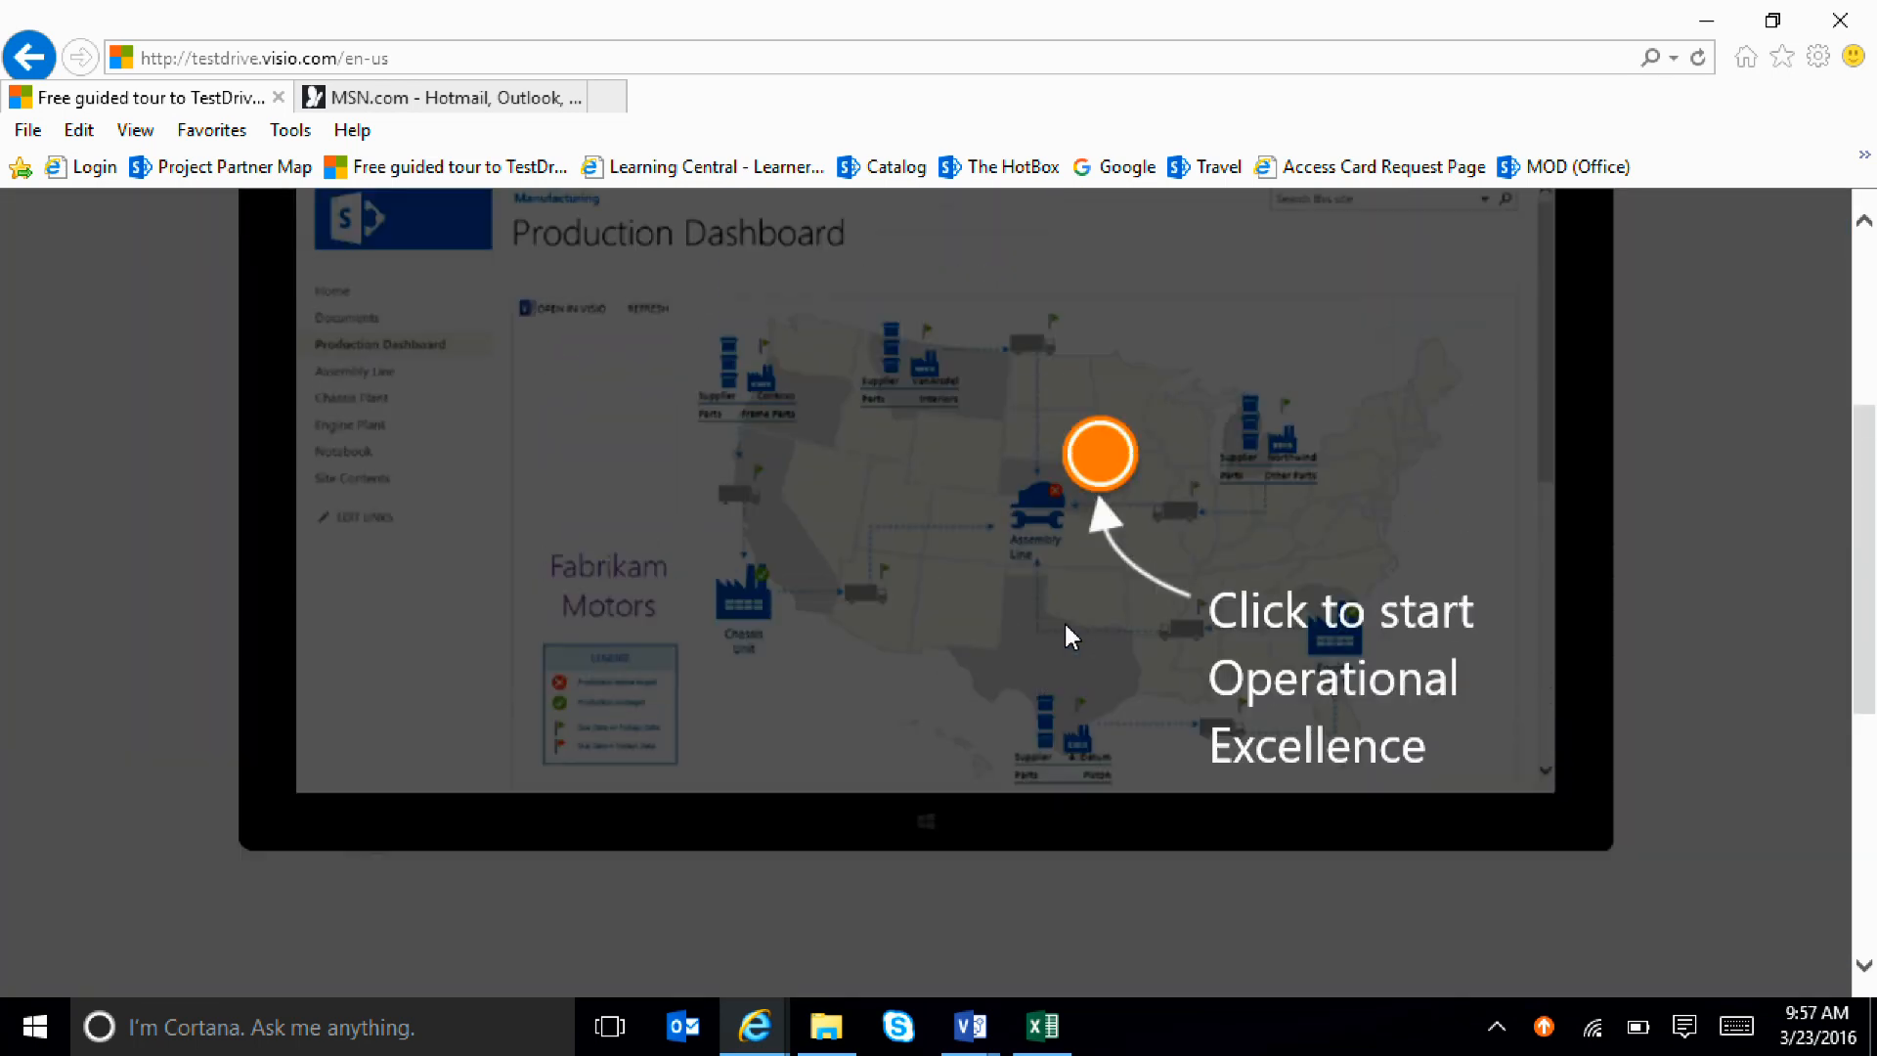
scroll(1065, 626, up, 2)
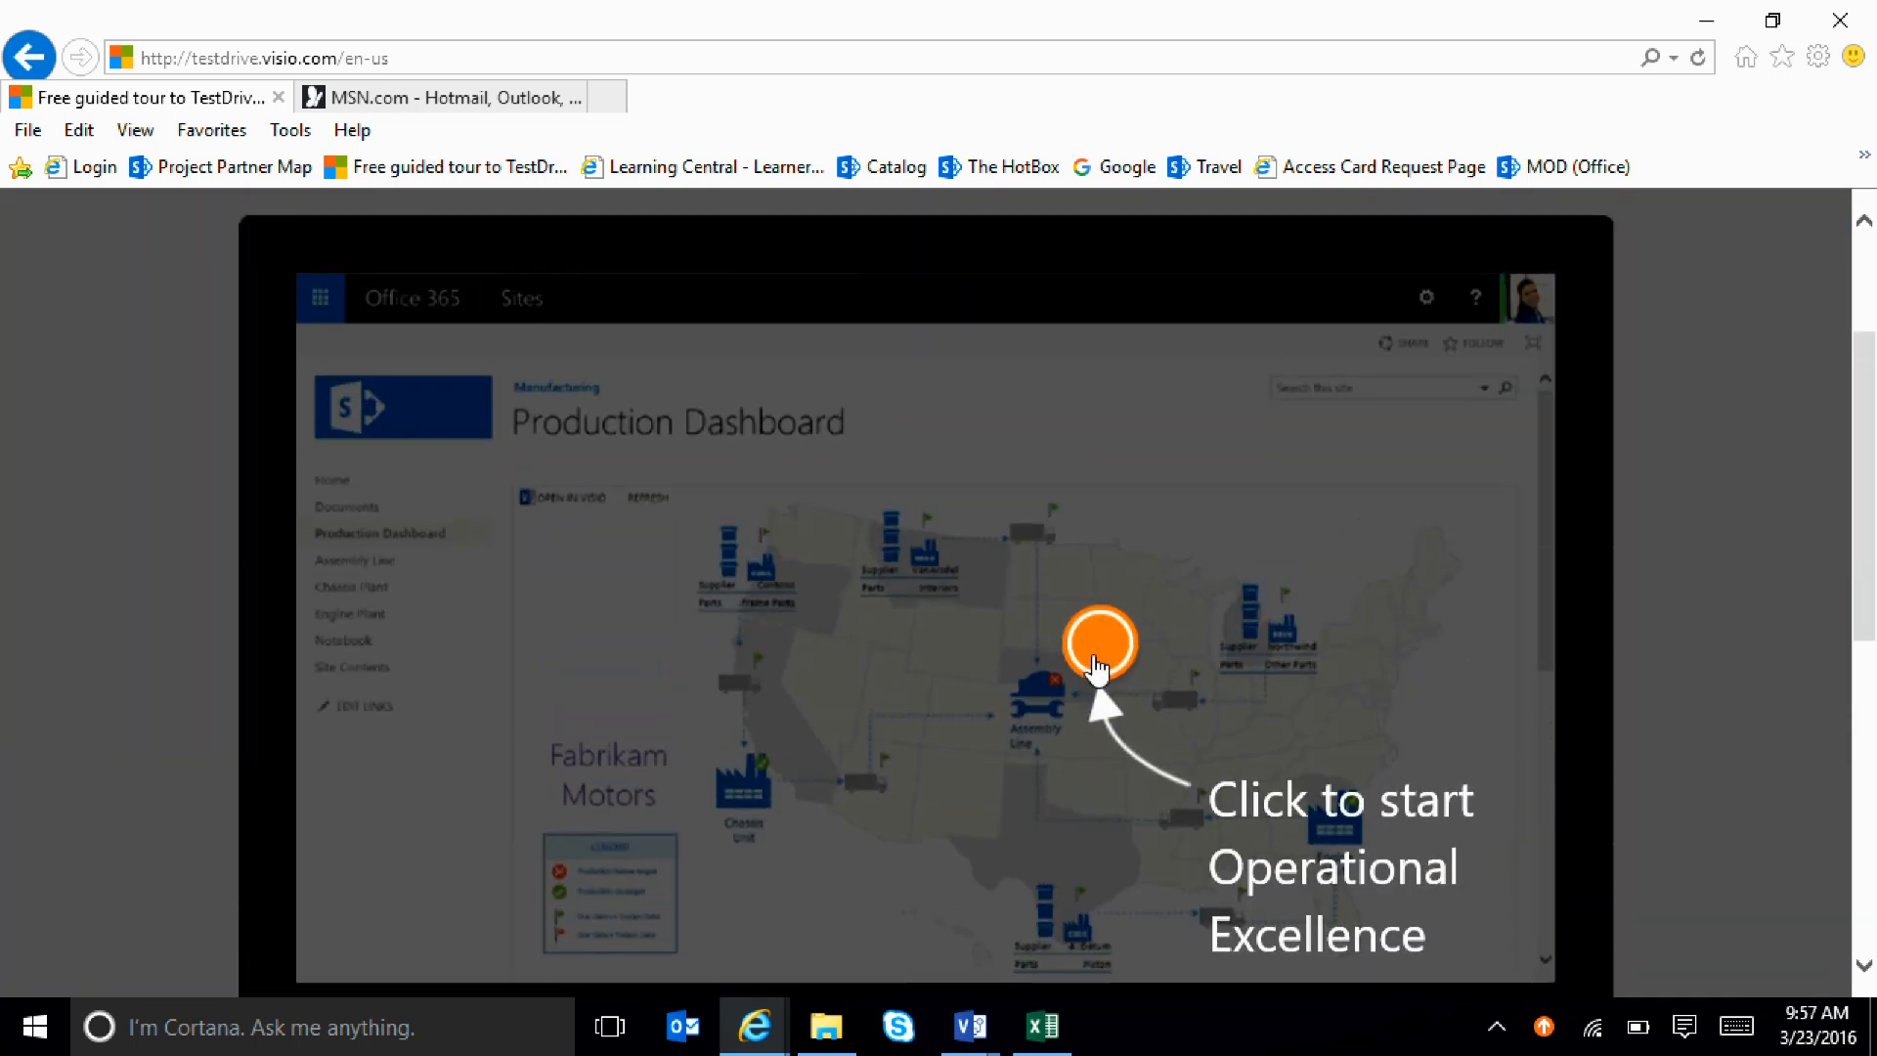
click(1099, 668)
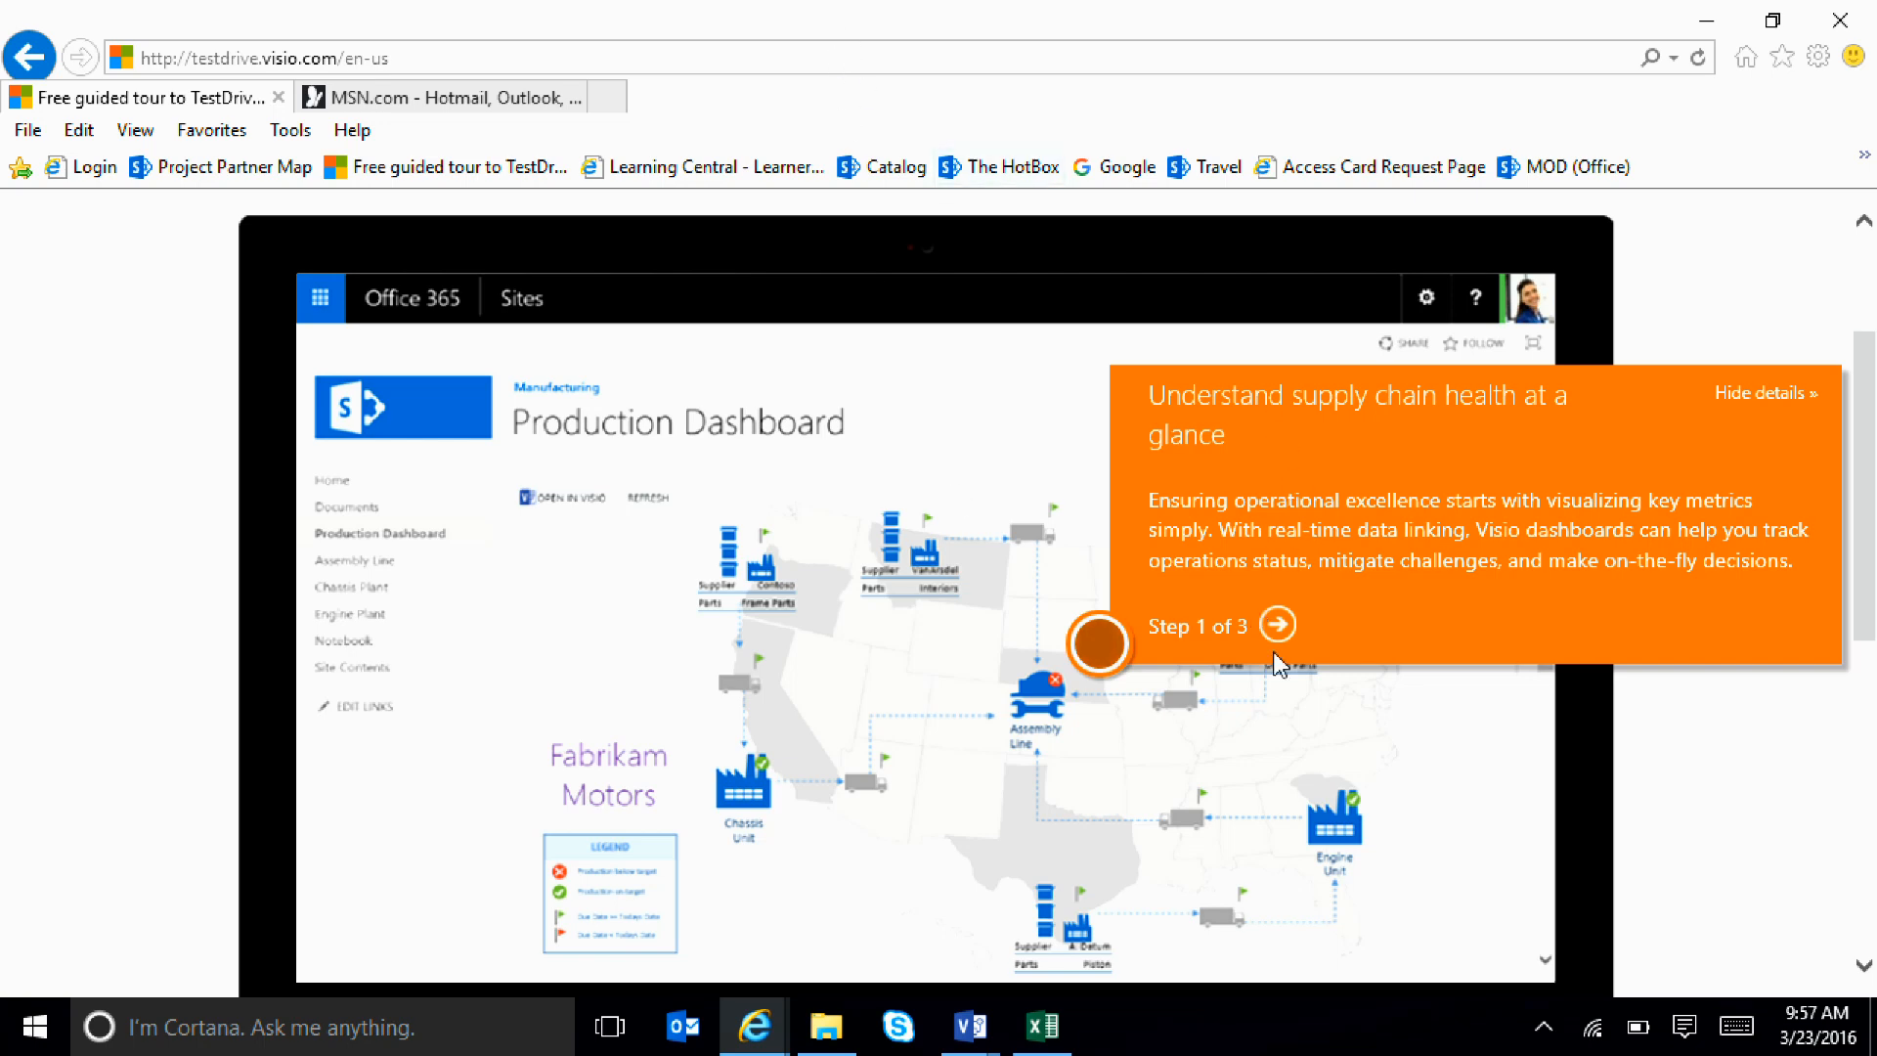
Switch to the "Ignite 2015 - Content" folder in File Explorer
click(826, 1026)
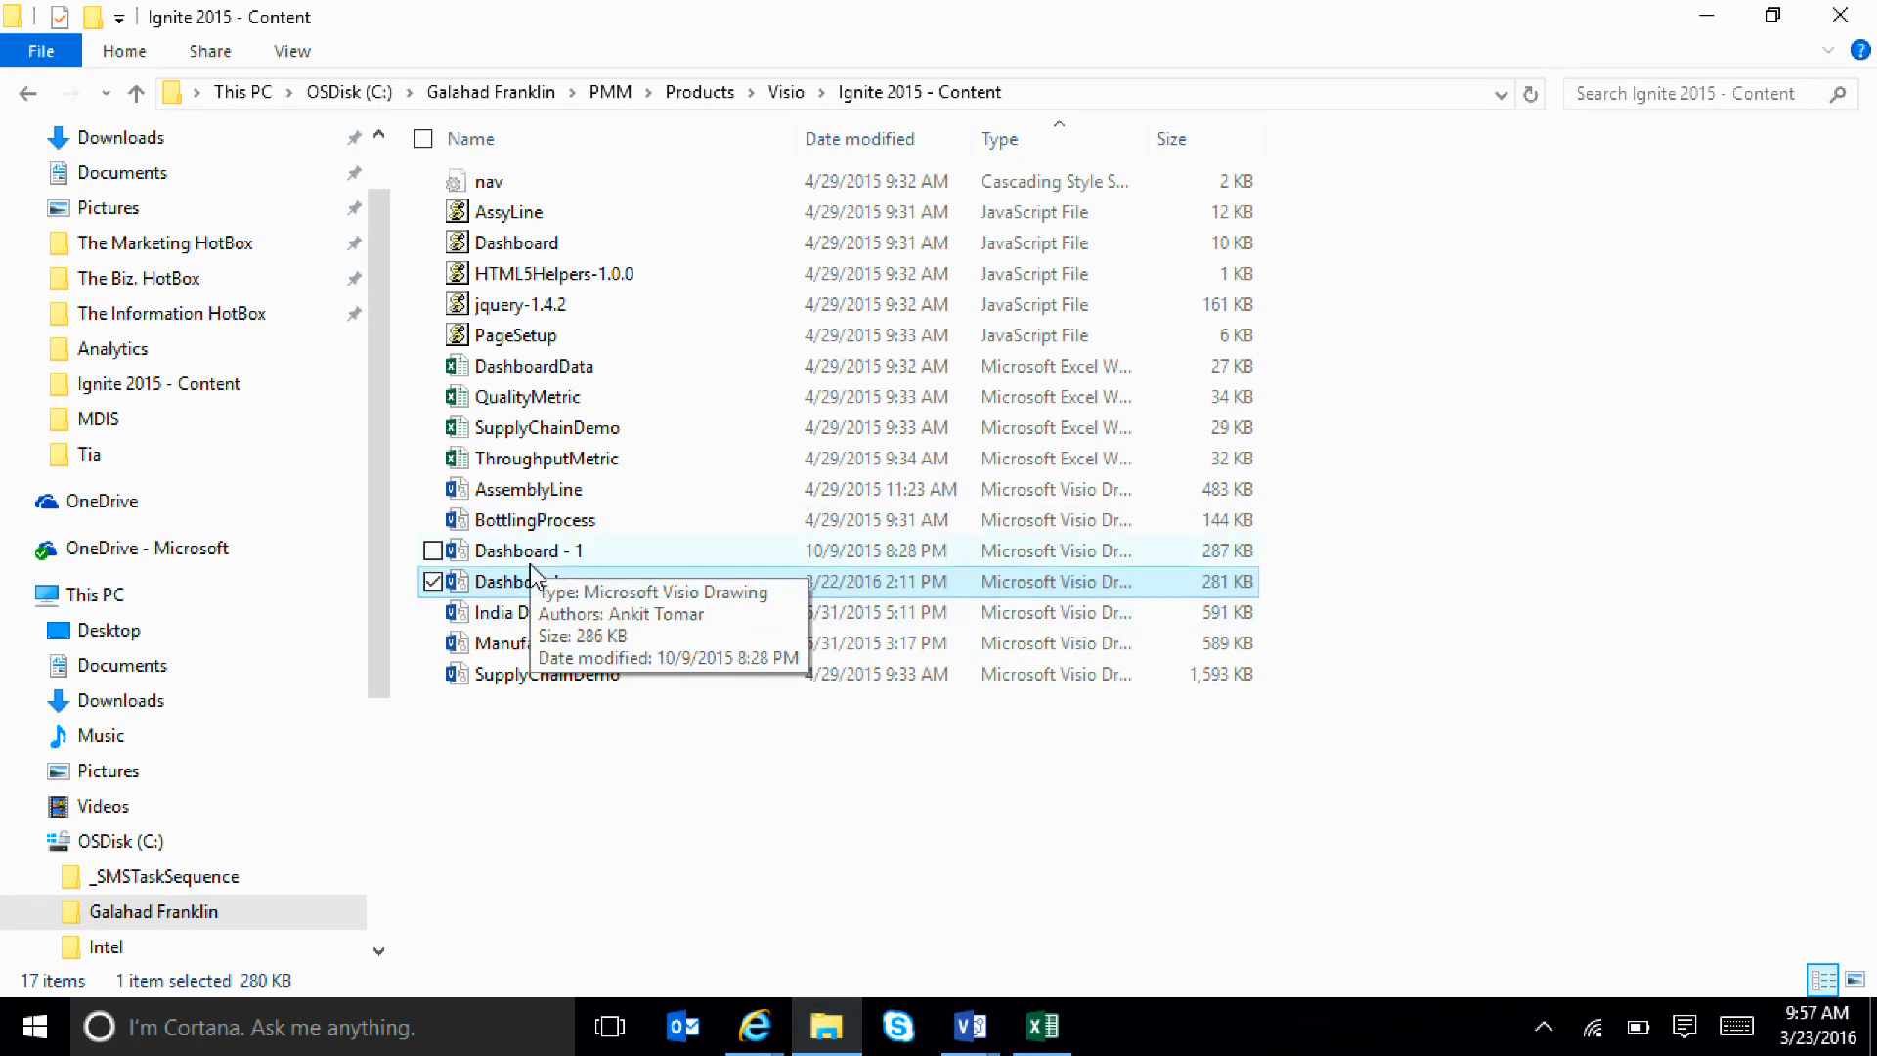